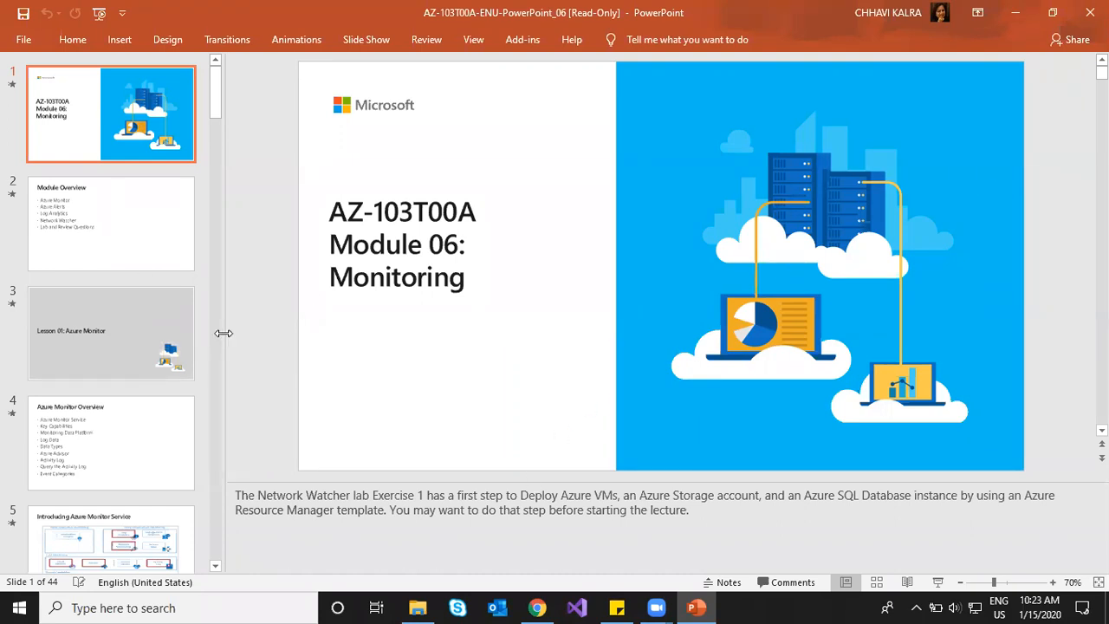
Step: Narrow PowerPoint's thumbnail pane, hide the notes, then switch to the Azure portal in Chrome
{"action": "left_click_drag", "start_coordinate": [34, 341], "coordinate": [36, 341]}
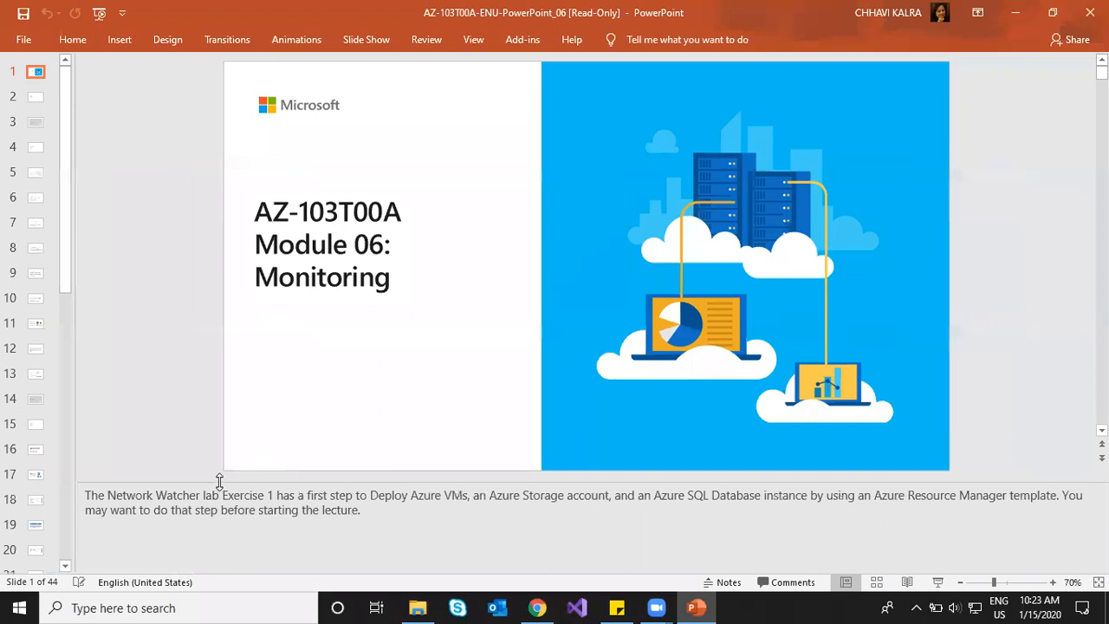
{"action": "left_click_drag", "start_coordinate": [220, 481], "coordinate": [212, 576]}
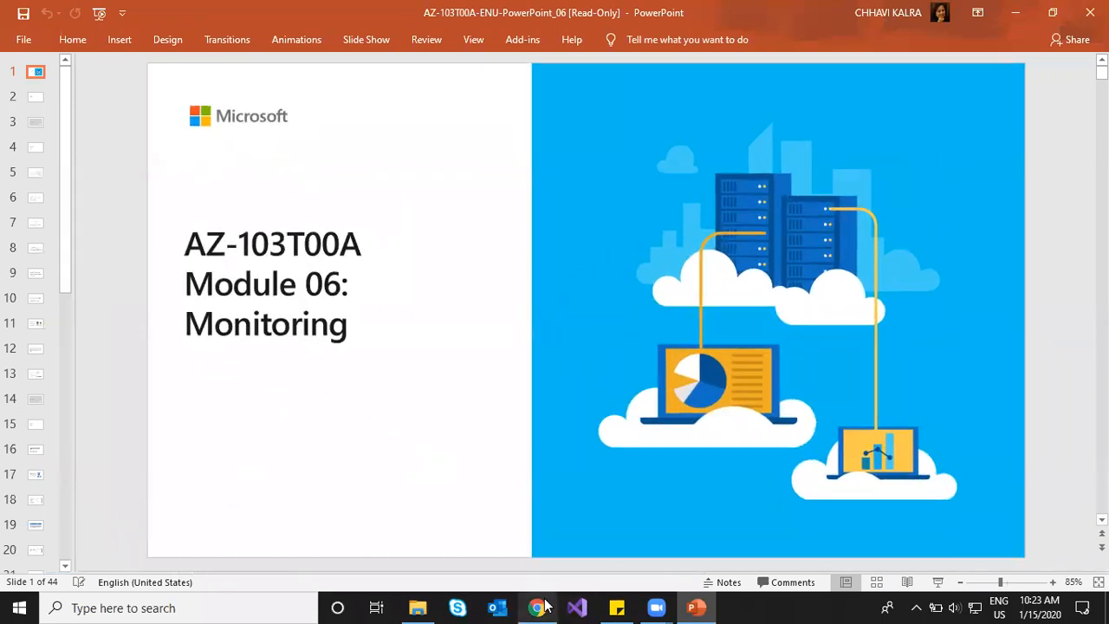
{"action": "left_click", "coordinate": [546, 606]}
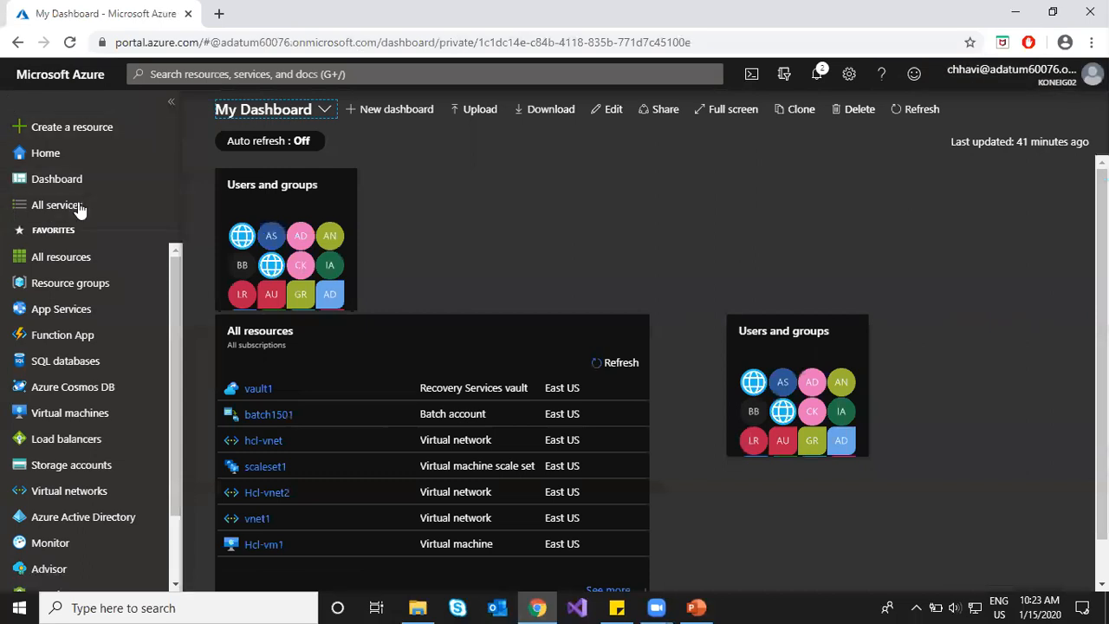
Step: Show All services and filter the list with 'MON' to find Monitor
{"action": "left_click", "coordinate": [76, 205]}
{"action": "type", "text": "rec"}
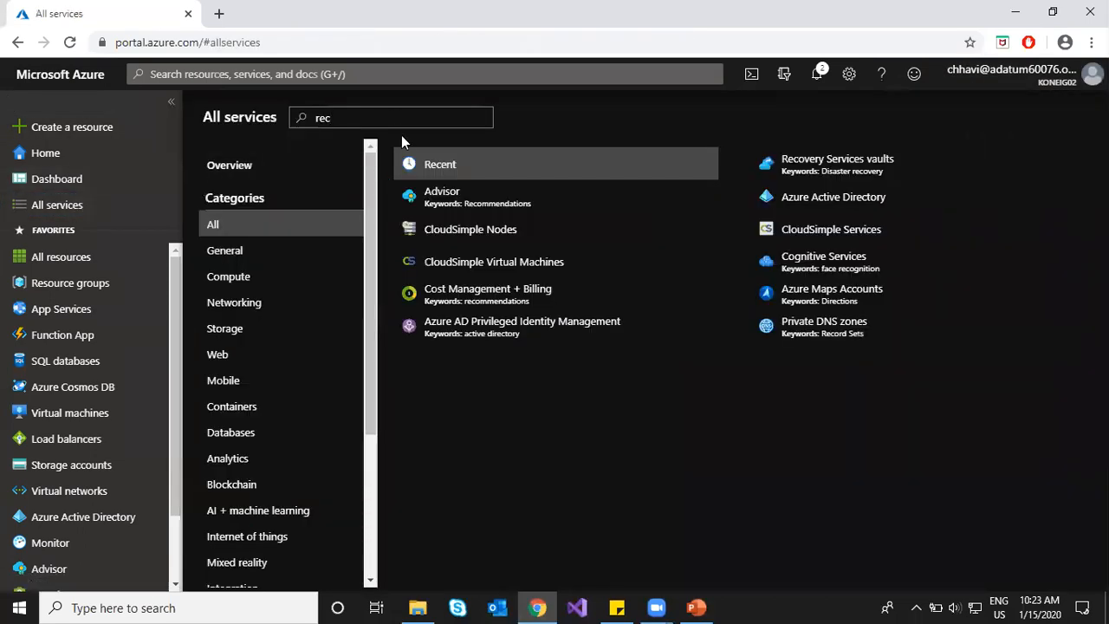
{"action": "key", "text": "BackSpace"}
{"action": "key", "text": "BackSpace"}
{"action": "key", "text": "BackSpace"}
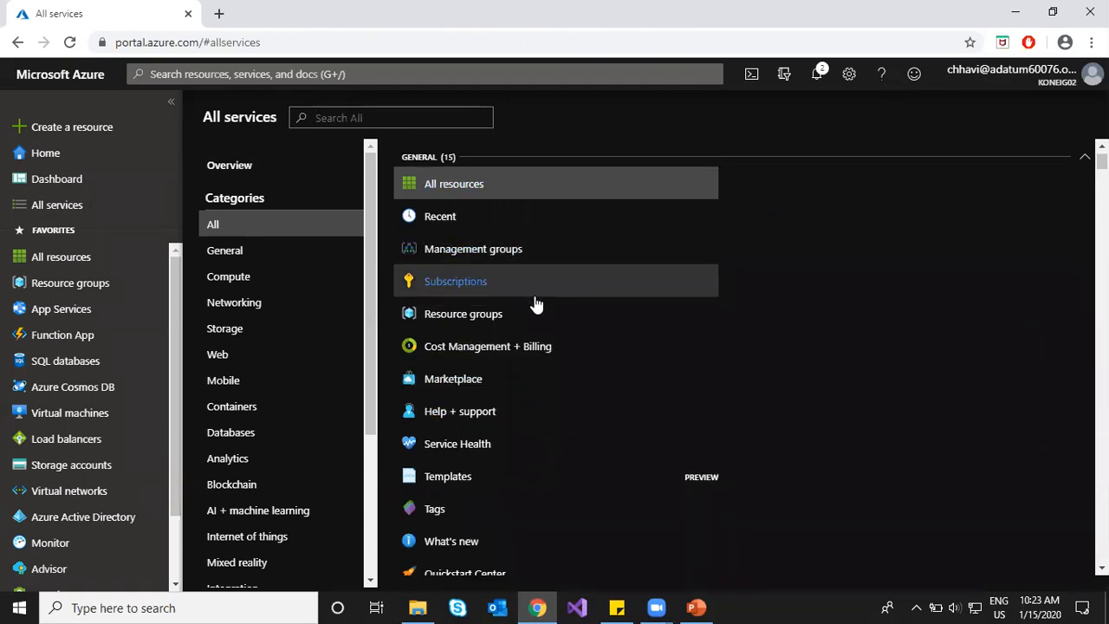
{"action": "scroll", "coordinate": [534, 303], "scroll_direction": "down", "scroll_amount": 2}
{"action": "scroll", "coordinate": [533, 320], "scroll_direction": "up", "scroll_amount": 2}
{"action": "scroll", "coordinate": [530, 328], "scroll_direction": "down", "scroll_amount": 3}
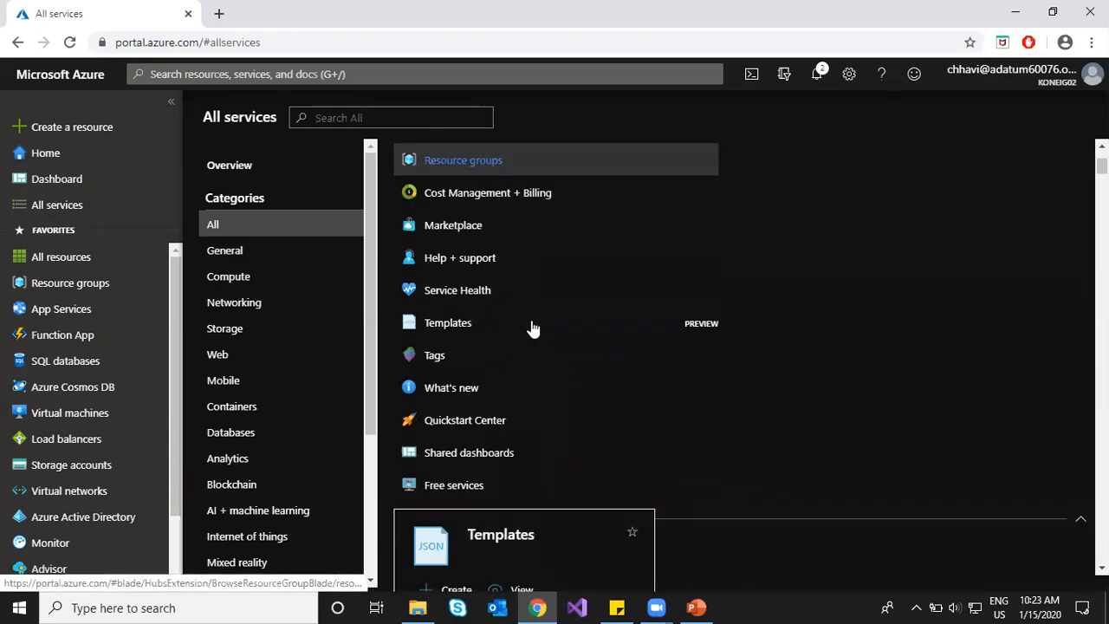
{"action": "scroll", "coordinate": [563, 369], "scroll_direction": "down", "scroll_amount": 1}
{"action": "scroll", "coordinate": [488, 265], "scroll_direction": "up", "scroll_amount": 4}
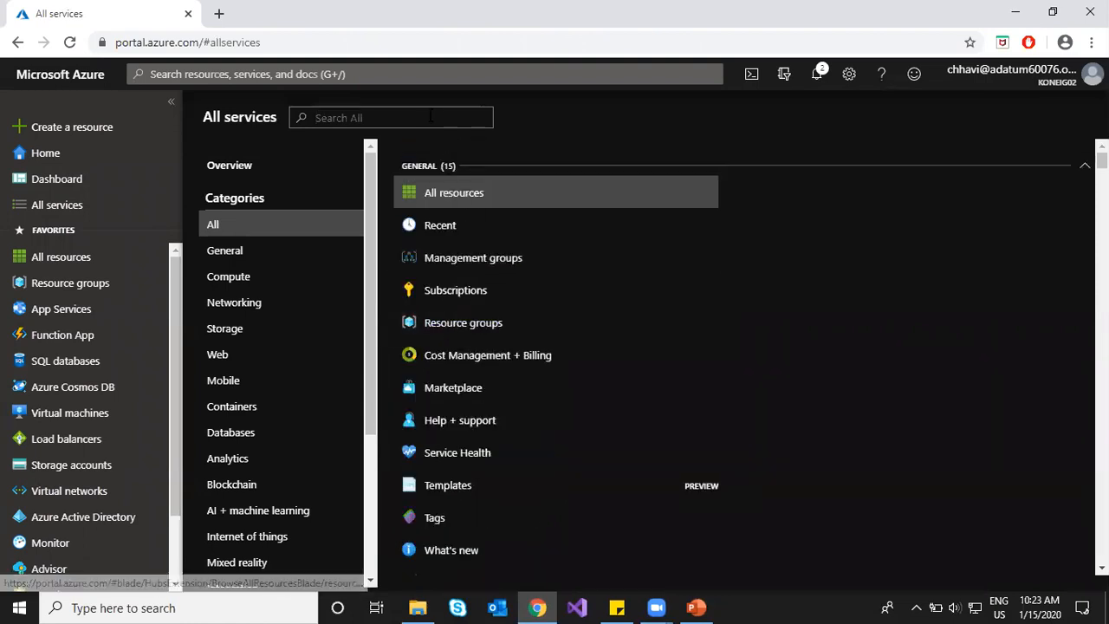
{"action": "type", "text": "MON"}
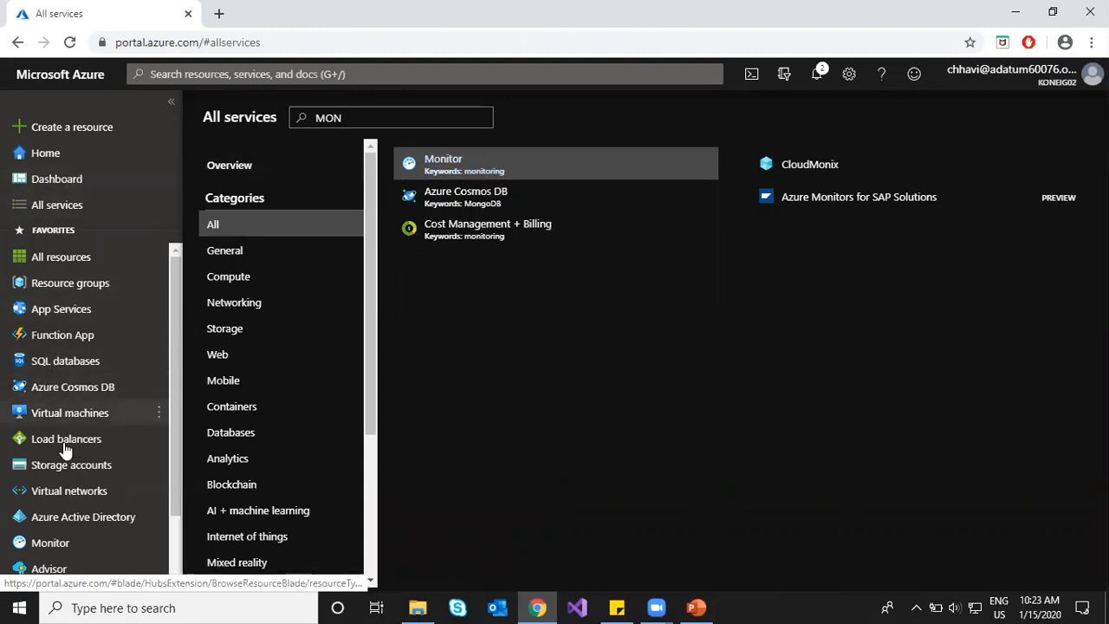
Step: Open Azure Monitor and go to its Activity log
{"action": "left_click", "coordinate": [48, 544]}
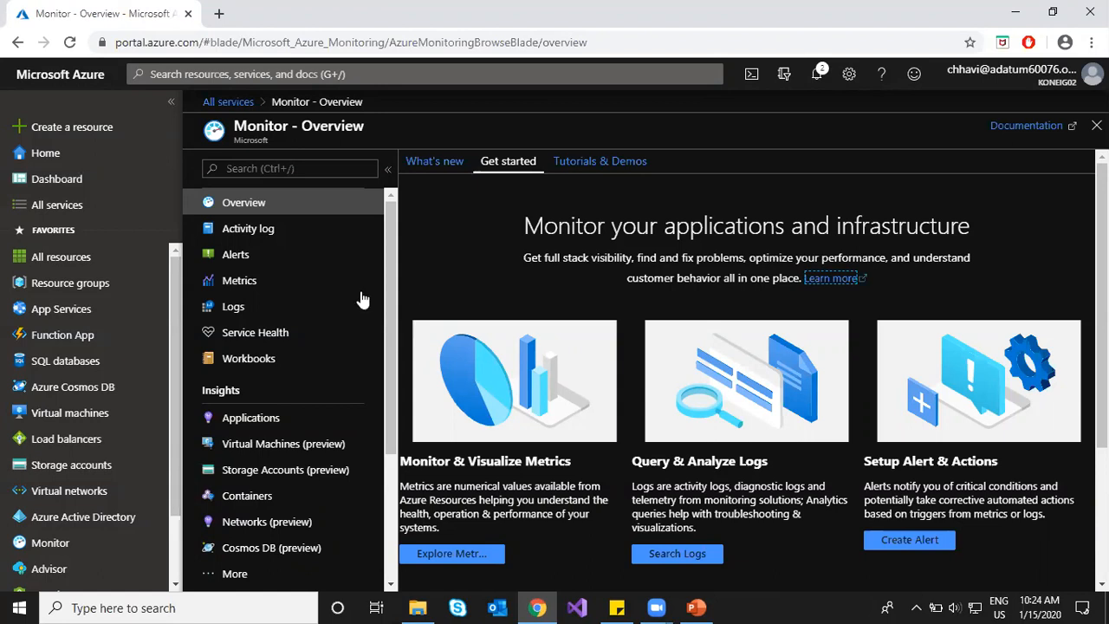
{"action": "left_click", "coordinate": [260, 230]}
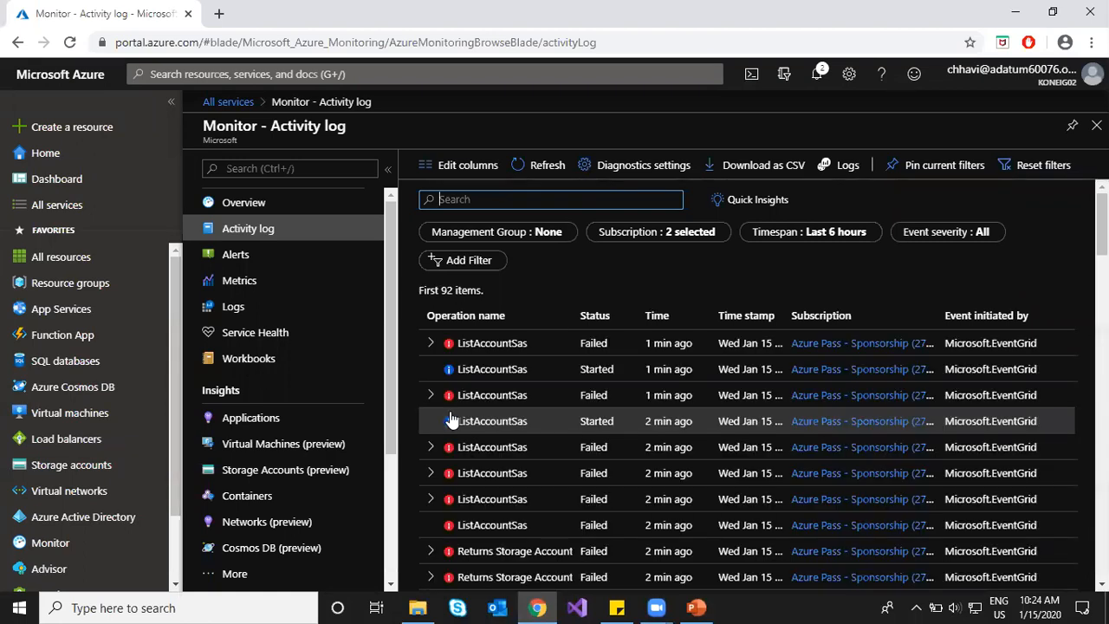
Step: Set the activity log's timespan to Last week
{"action": "scroll", "coordinate": [481, 438], "scroll_direction": "down", "scroll_amount": 5}
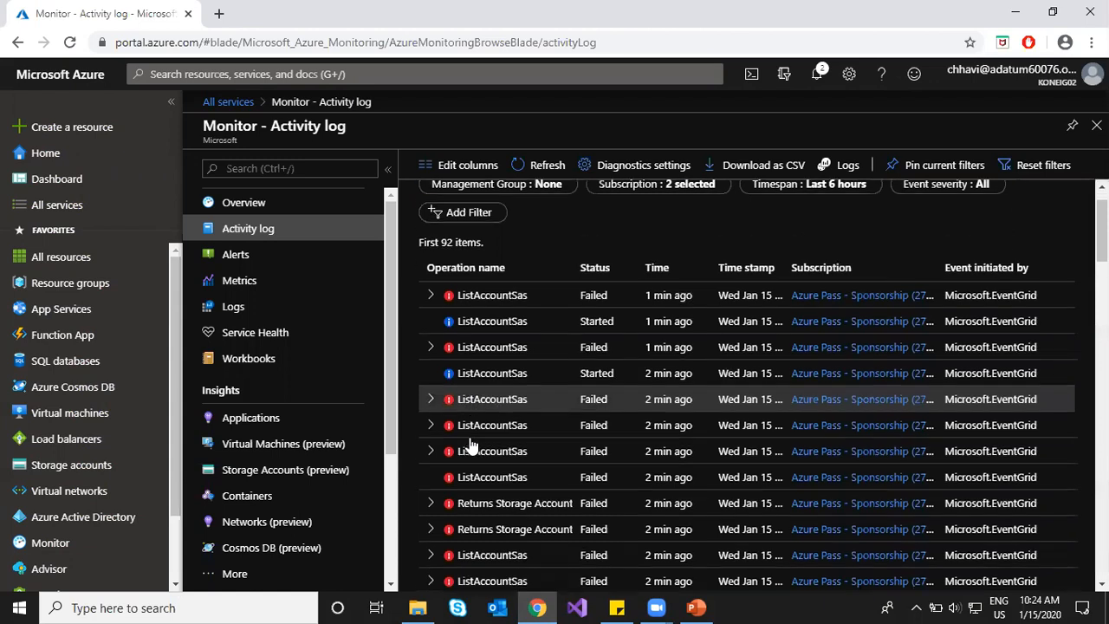
{"action": "scroll", "coordinate": [481, 442], "scroll_direction": "up", "scroll_amount": 5}
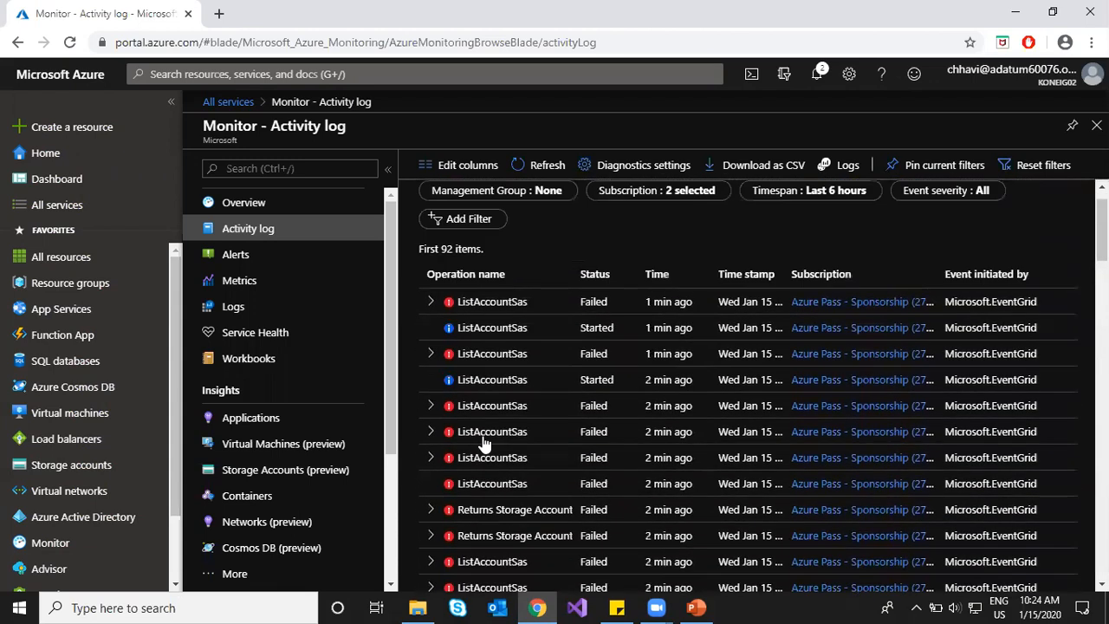
{"action": "left_click", "coordinate": [431, 344]}
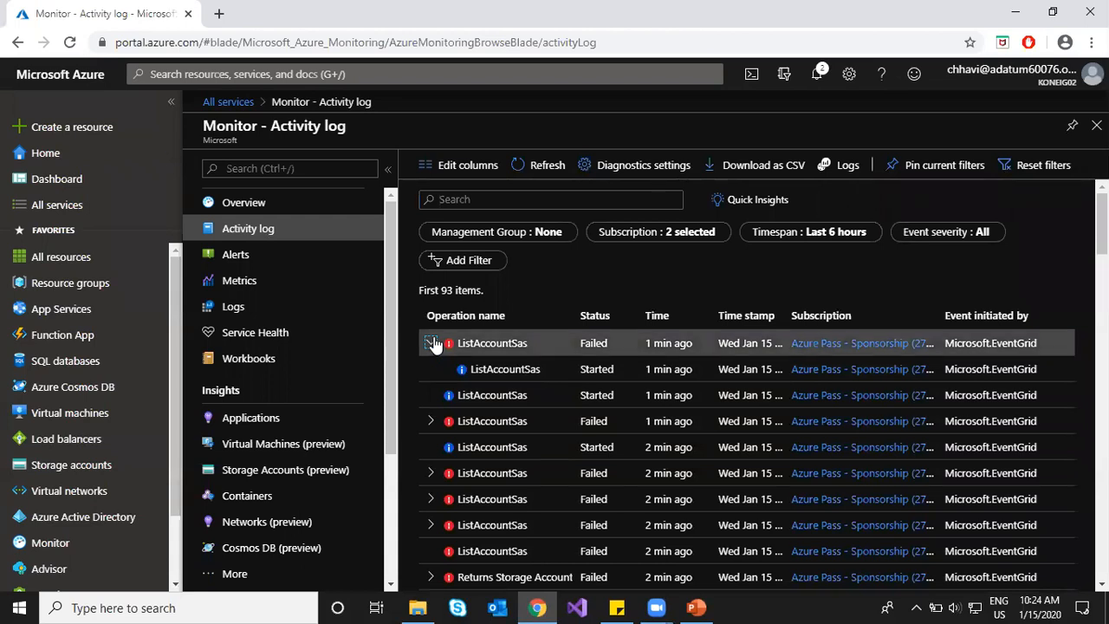
{"action": "left_click", "coordinate": [433, 344]}
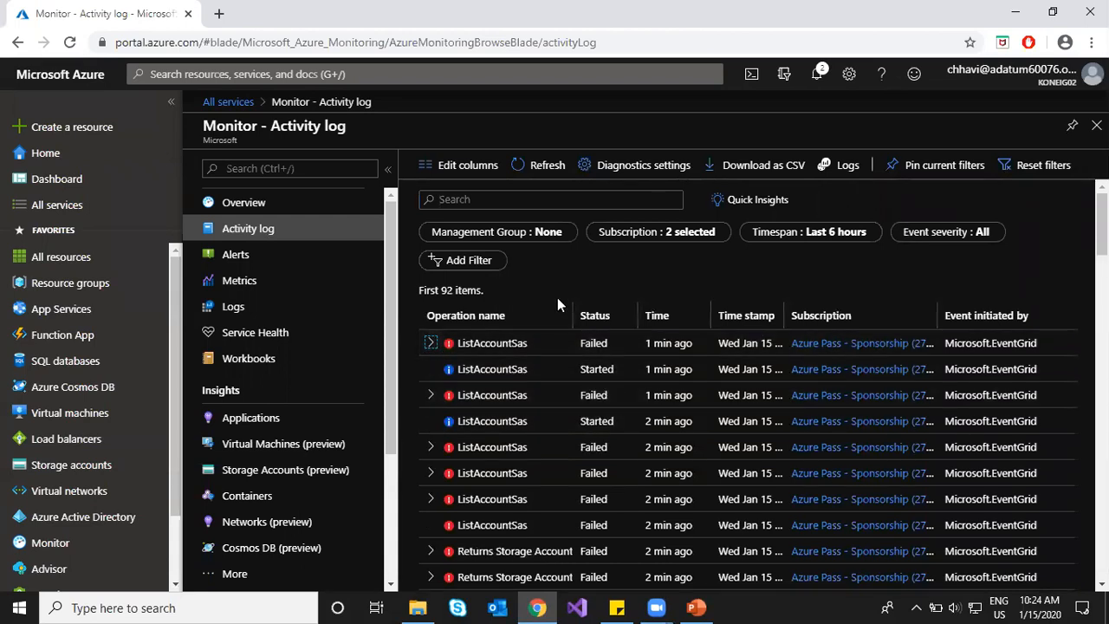
{"action": "left_click", "coordinate": [845, 237]}
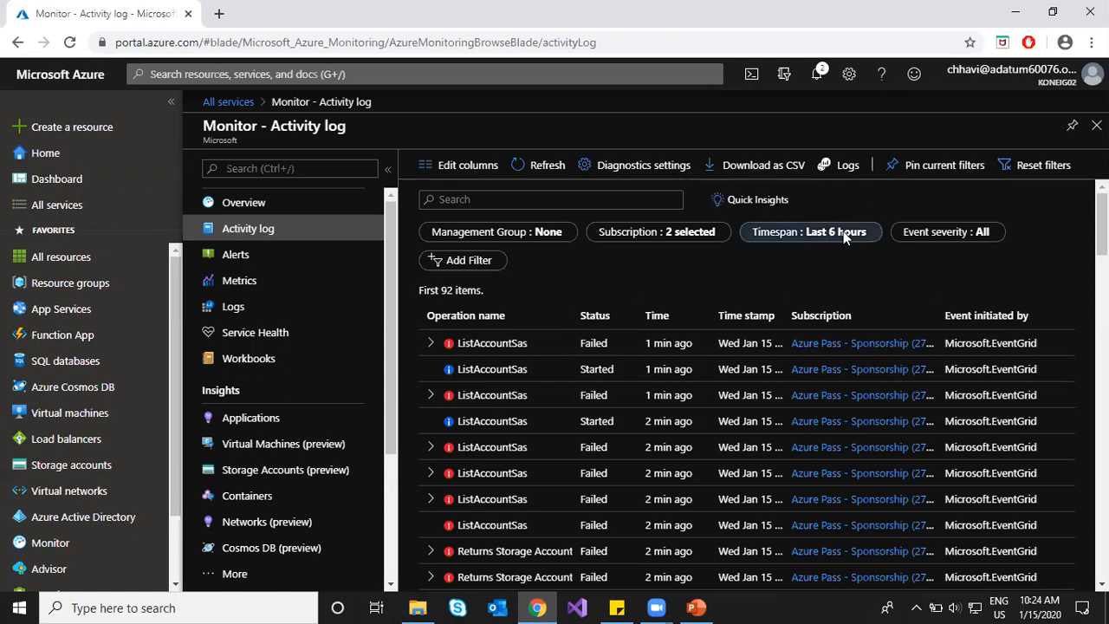
{"action": "left_click", "coordinate": [777, 385]}
{"action": "left_click", "coordinate": [790, 515]}
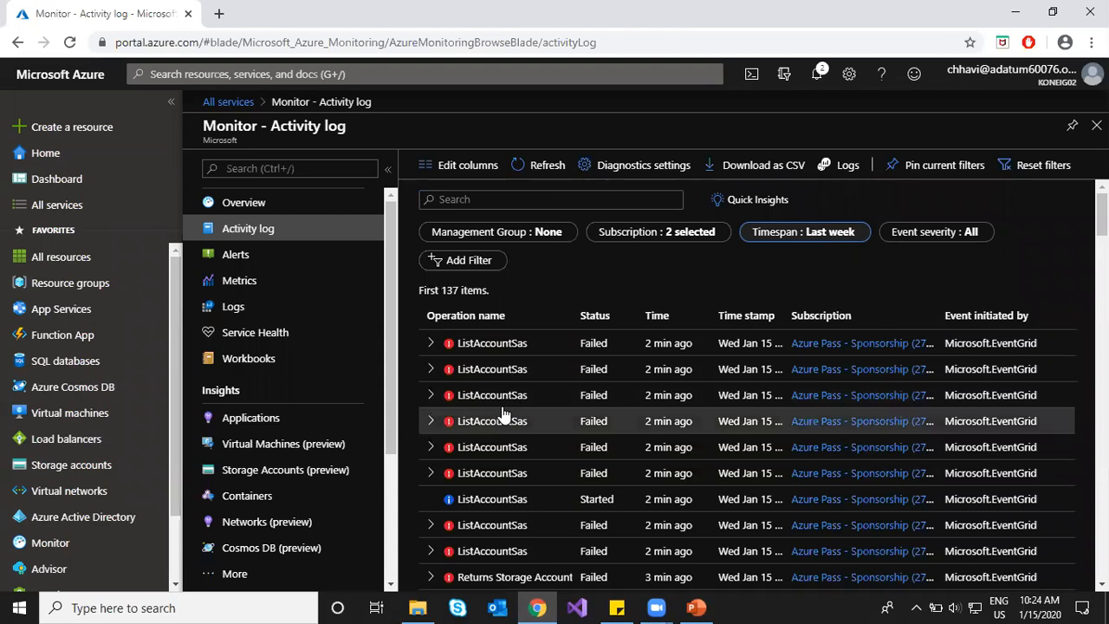
Step: Keep all severity levels and add a Resource group filter set to All resource groups
{"action": "left_click", "coordinate": [933, 239]}
{"action": "left_click", "coordinate": [588, 265]}
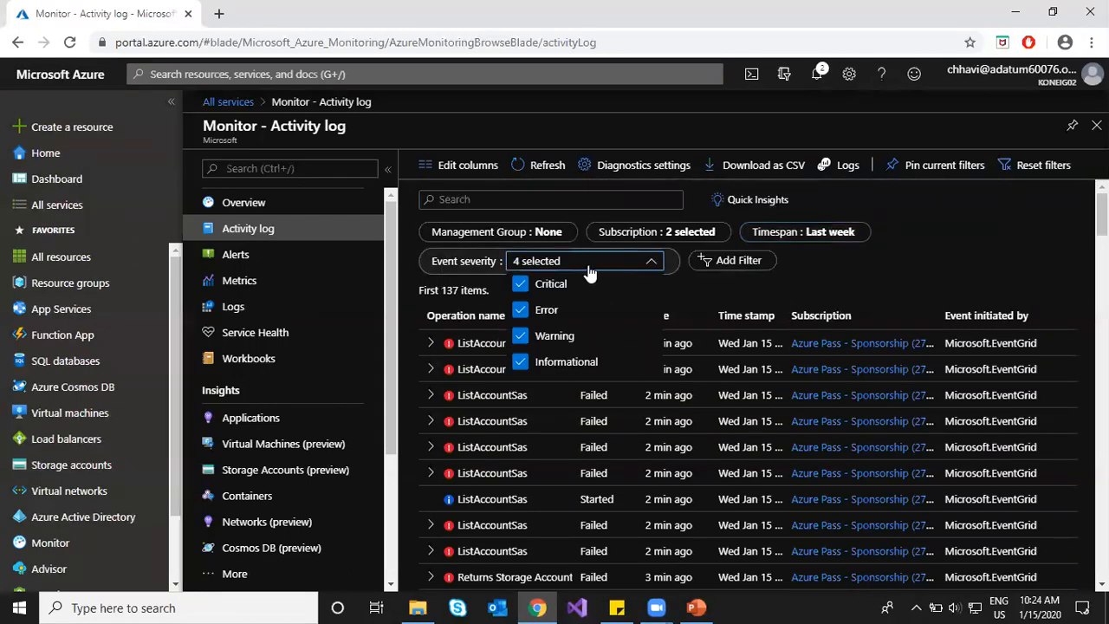
{"action": "left_click", "coordinate": [687, 291]}
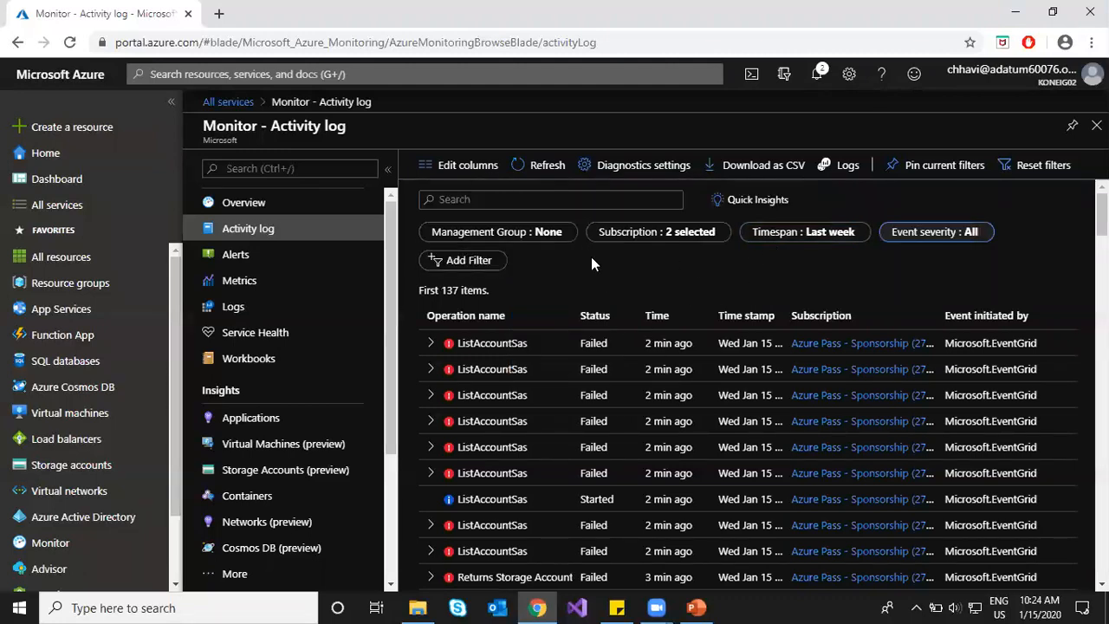
{"action": "left_click", "coordinate": [486, 260]}
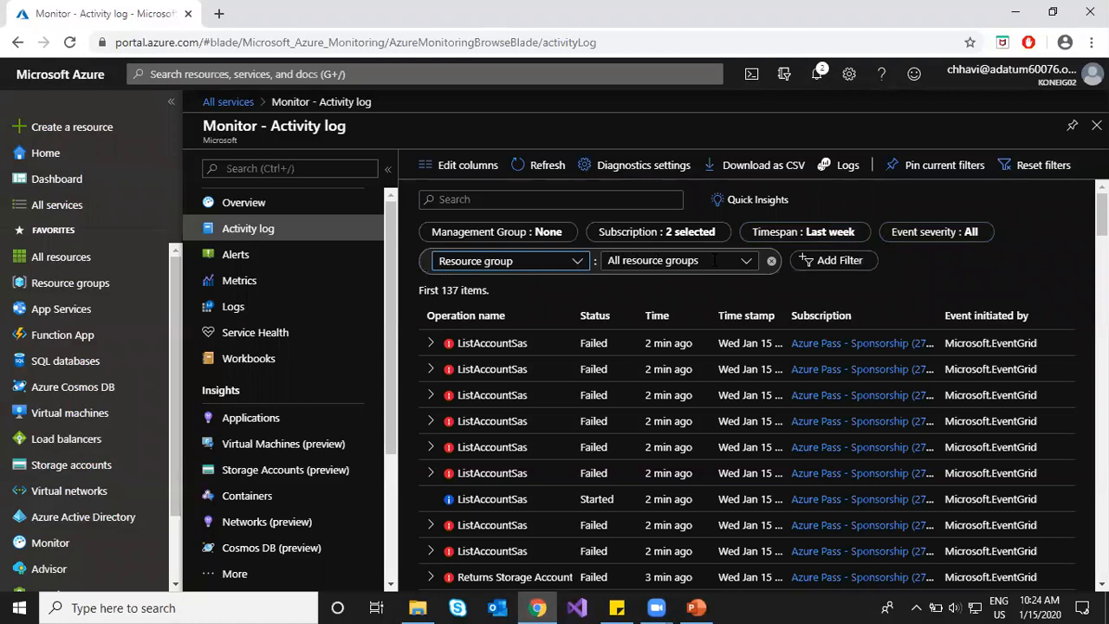
{"action": "left_click", "coordinate": [576, 262]}
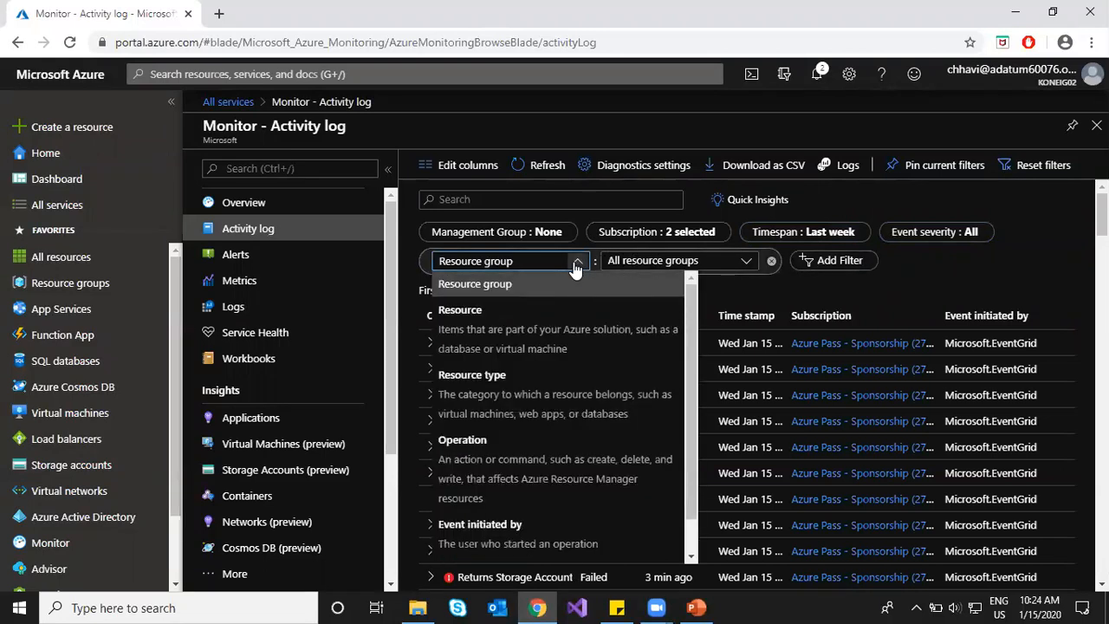
{"action": "scroll", "coordinate": [520, 513], "scroll_direction": "down", "scroll_amount": 1}
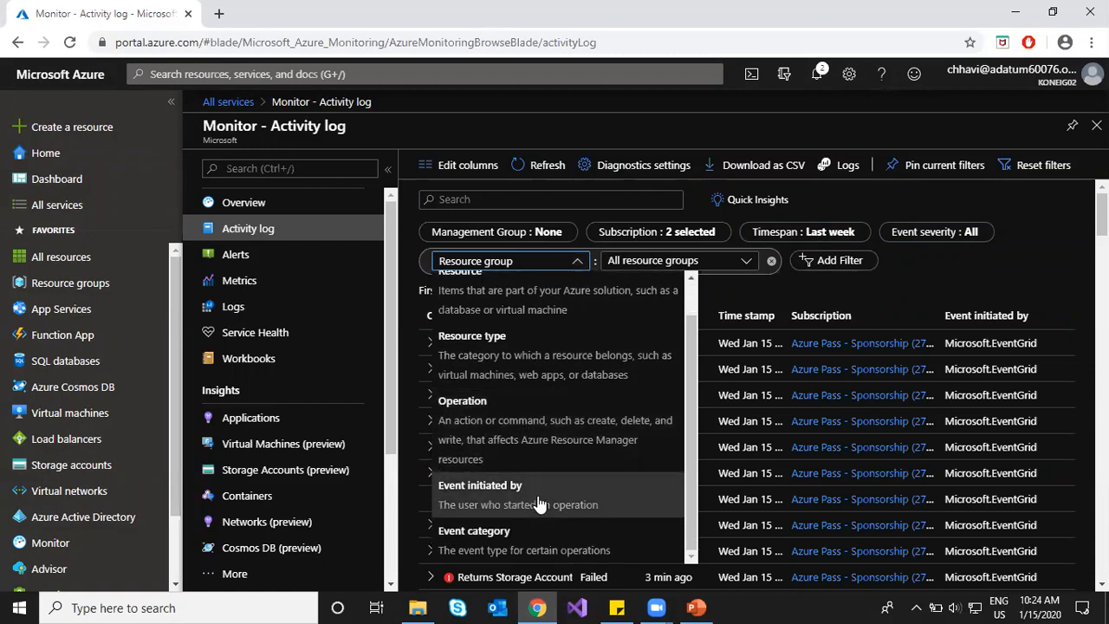
{"action": "left_click", "coordinate": [801, 293]}
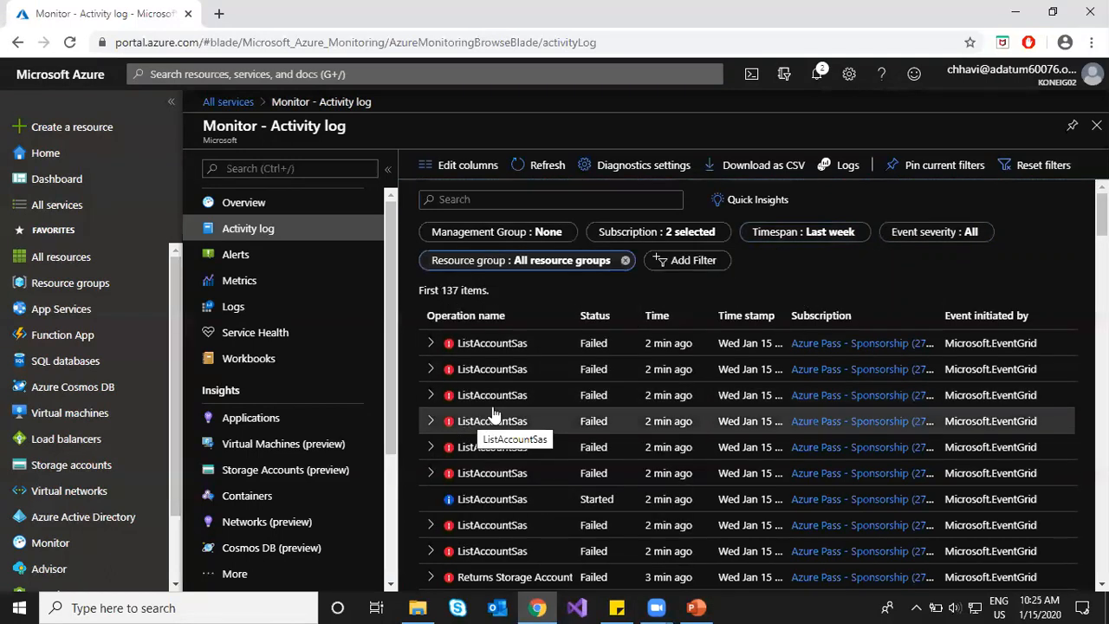
Step: Inspect the details of a Returns Storage Account event in the log
{"action": "scroll", "coordinate": [502, 425], "scroll_direction": "down", "scroll_amount": 5}
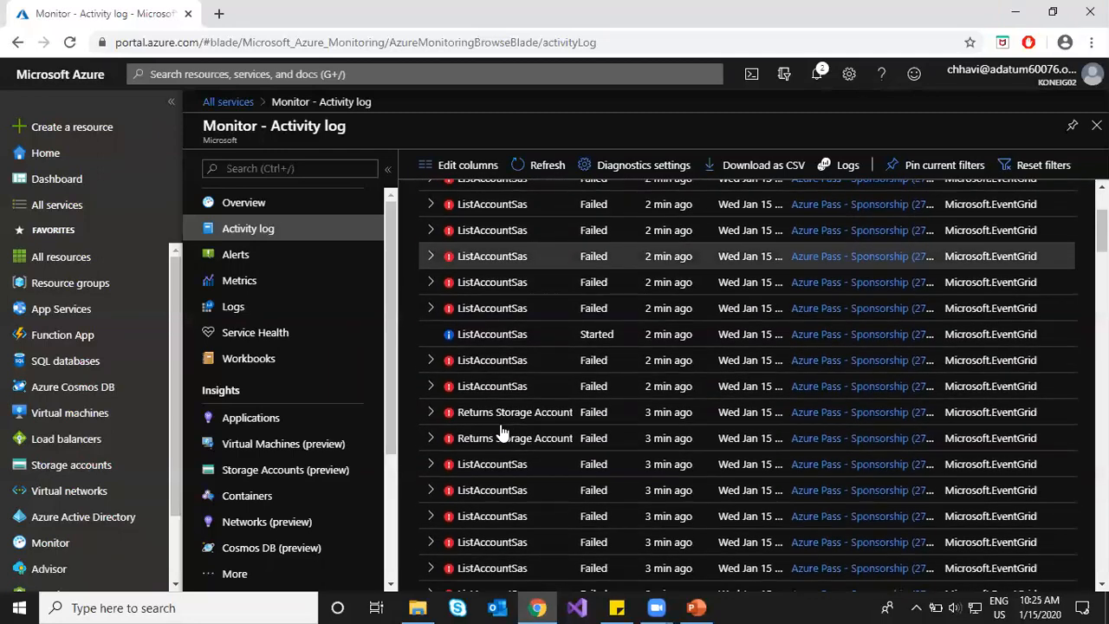
{"action": "scroll", "coordinate": [503, 431], "scroll_direction": "down", "scroll_amount": 10}
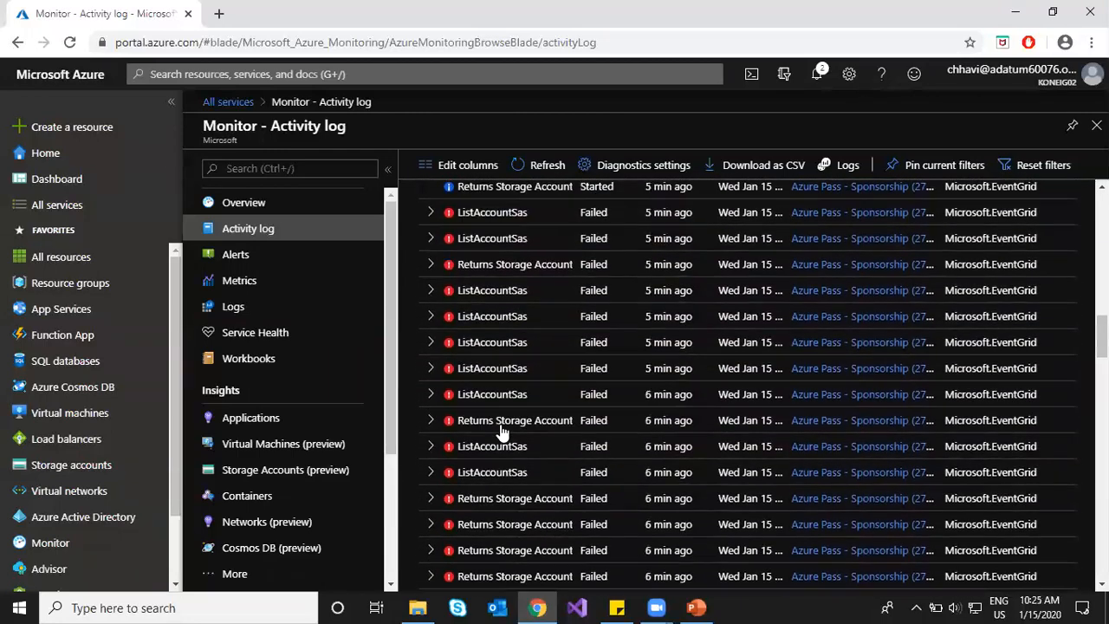
{"action": "scroll", "coordinate": [502, 431], "scroll_direction": "down", "scroll_amount": 2}
{"action": "scroll", "coordinate": [502, 339], "scroll_direction": "up", "scroll_amount": 6}
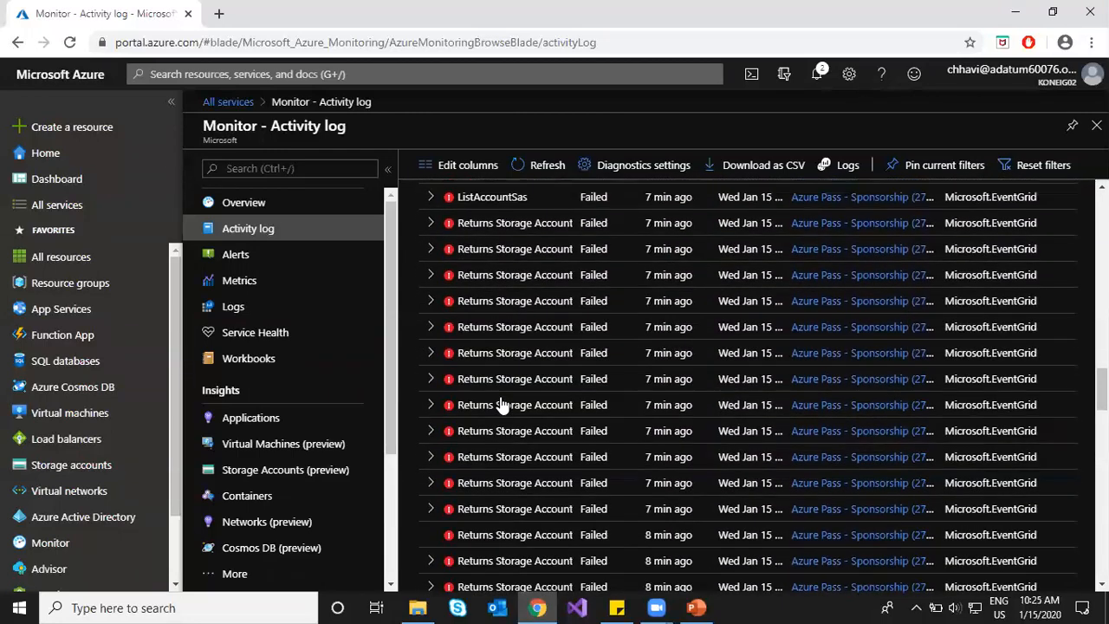
{"action": "left_click", "coordinate": [428, 297]}
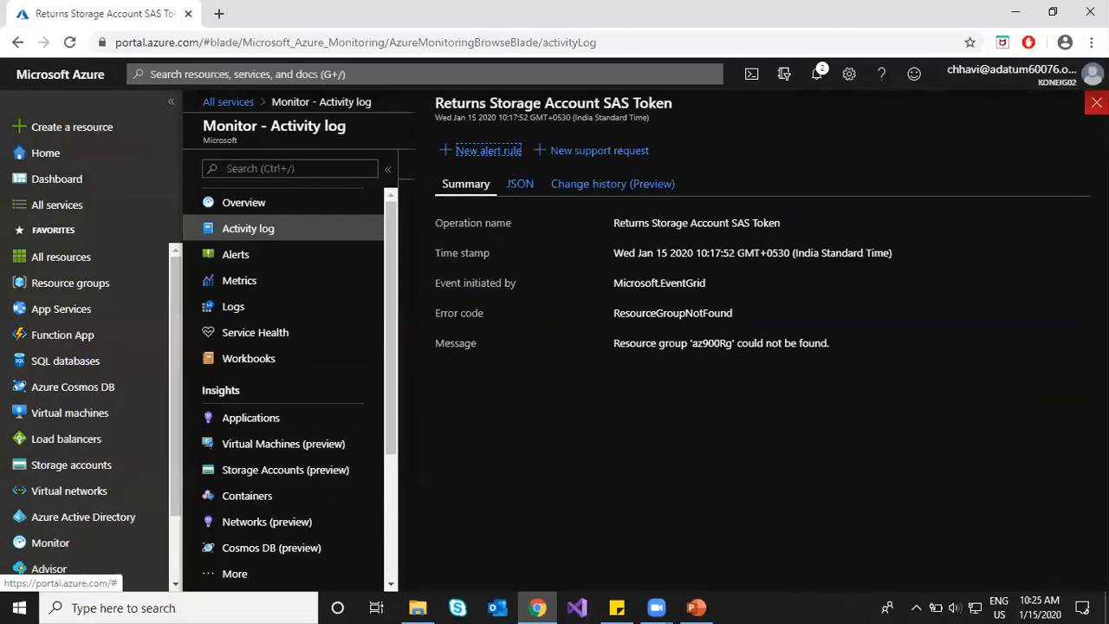
{"action": "left_click", "coordinate": [1096, 103]}
Step: Scroll to the bottom of the activity log and load more results
{"action": "scroll", "coordinate": [462, 408], "scroll_direction": "down", "scroll_amount": 2}
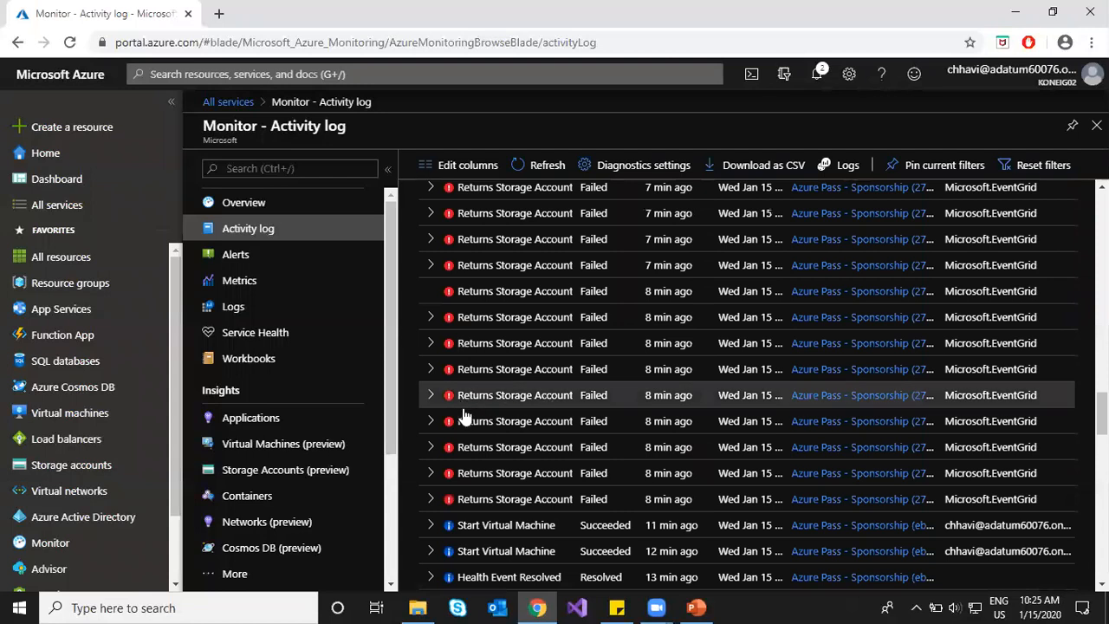
{"action": "scroll", "coordinate": [460, 420], "scroll_direction": "down", "scroll_amount": 2}
{"action": "scroll", "coordinate": [468, 420], "scroll_direction": "down", "scroll_amount": 3}
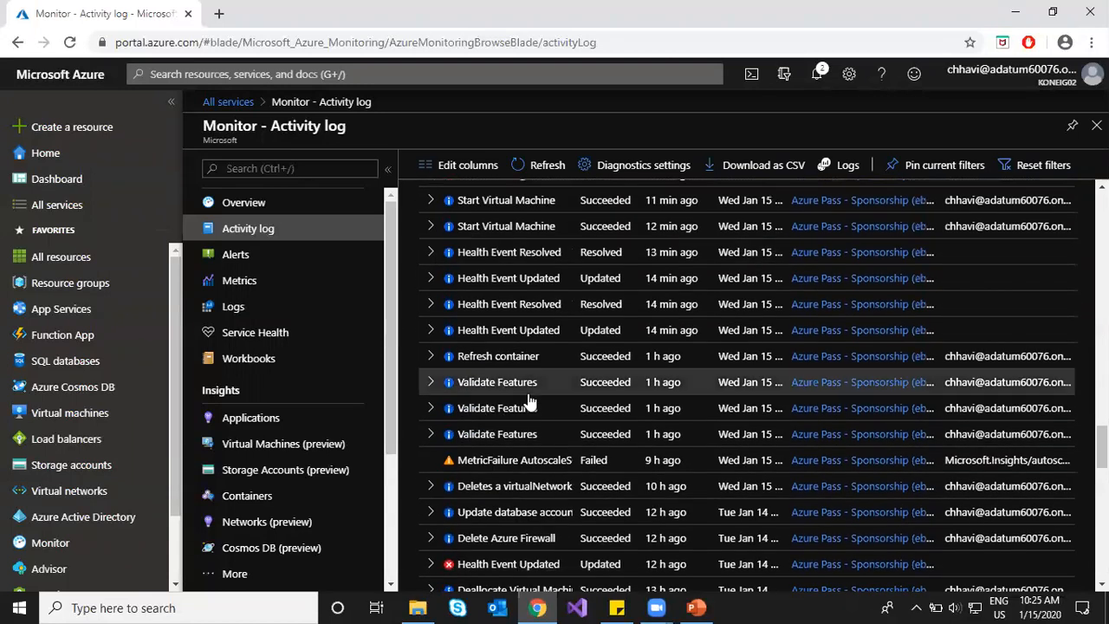
{"action": "scroll", "coordinate": [502, 347], "scroll_direction": "up", "scroll_amount": 2}
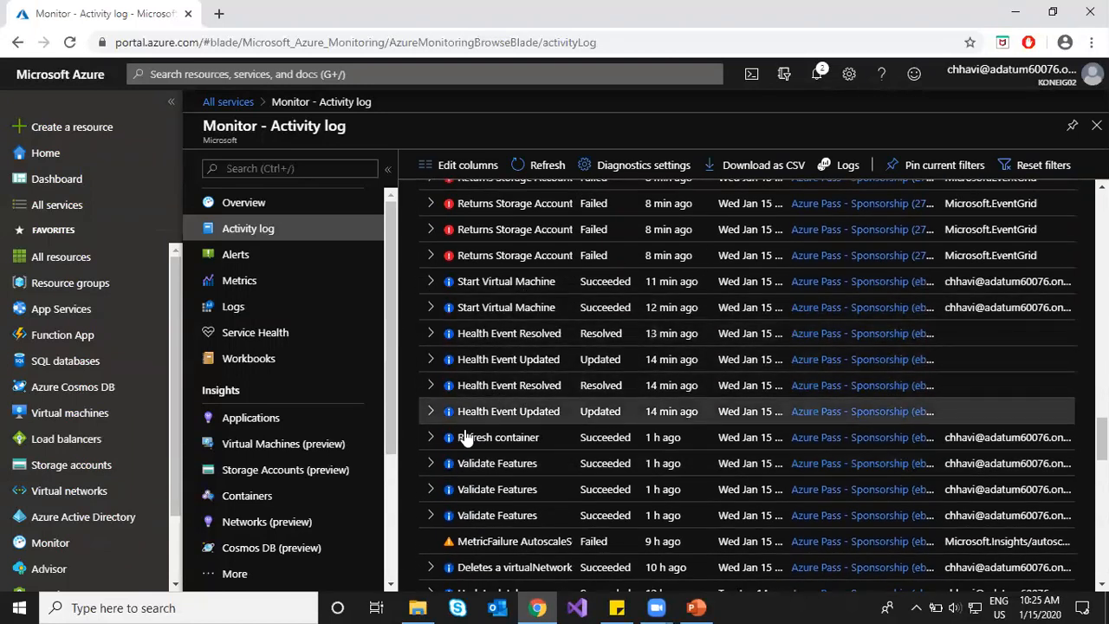
{"action": "scroll", "coordinate": [510, 485], "scroll_direction": "down", "scroll_amount": 1}
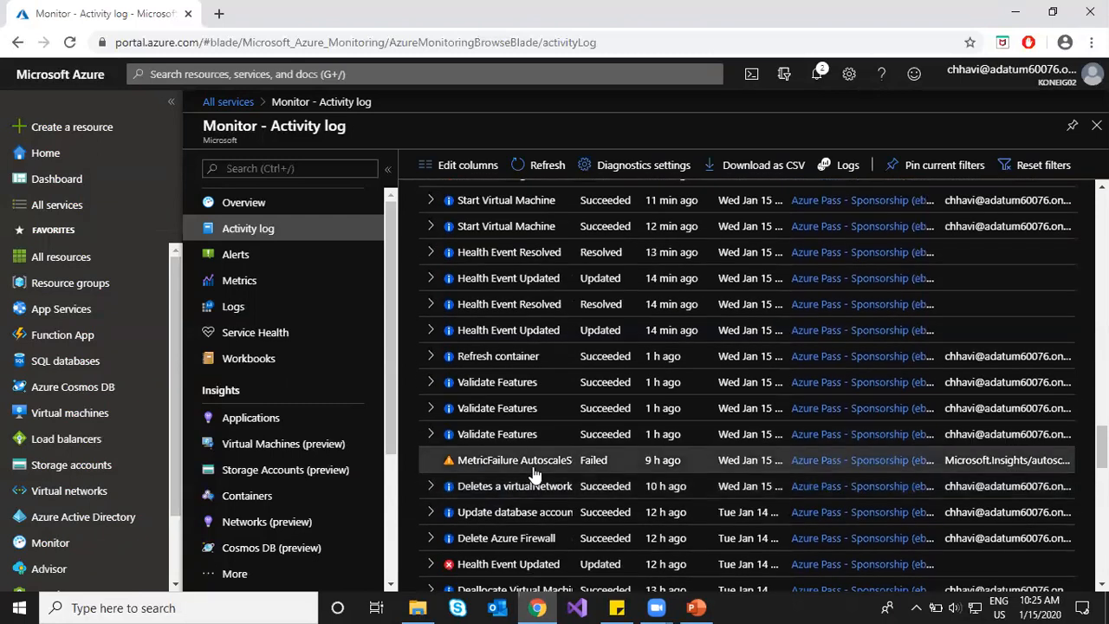
{"action": "scroll", "coordinate": [520, 433], "scroll_direction": "down", "scroll_amount": 2}
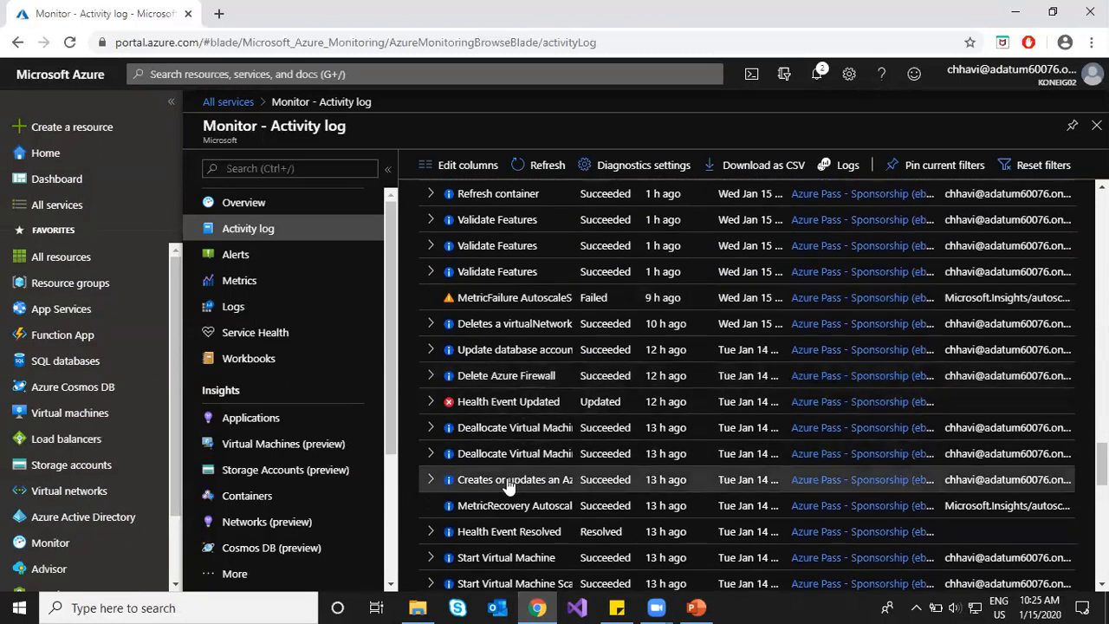
{"action": "scroll", "coordinate": [508, 485], "scroll_direction": "down", "scroll_amount": 2}
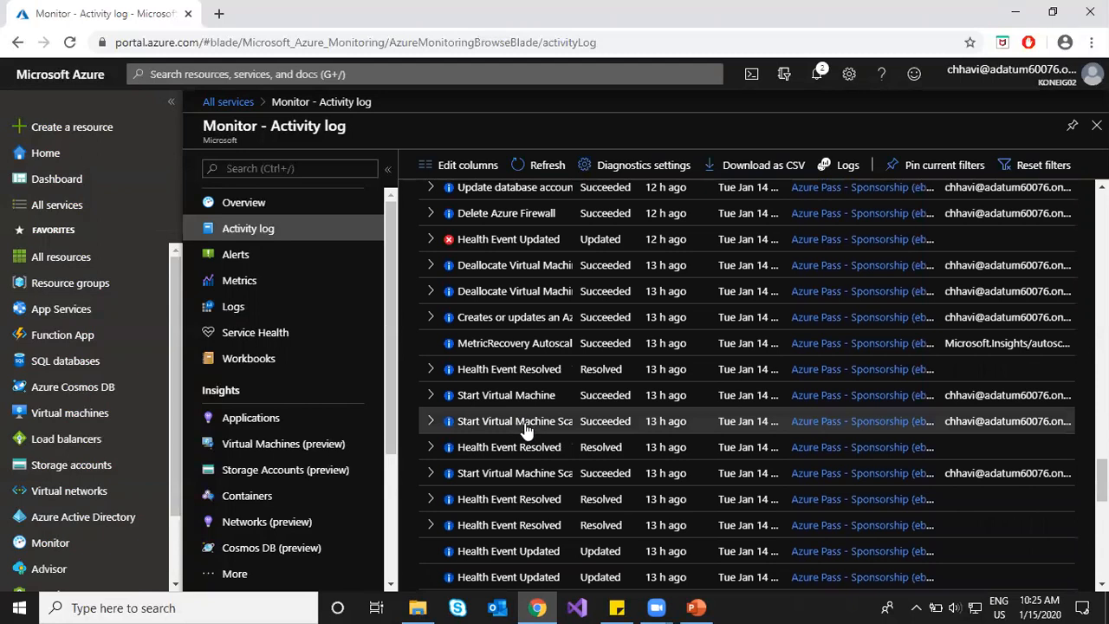
{"action": "scroll", "coordinate": [534, 494], "scroll_direction": "down", "scroll_amount": 2}
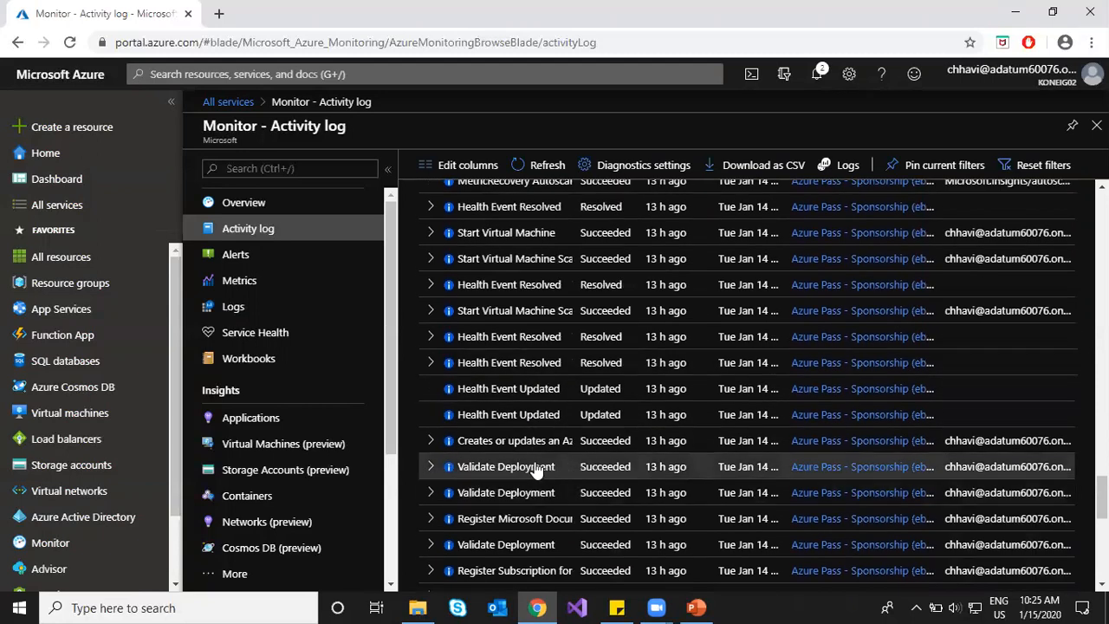
{"action": "scroll", "coordinate": [528, 477], "scroll_direction": "down", "scroll_amount": 2}
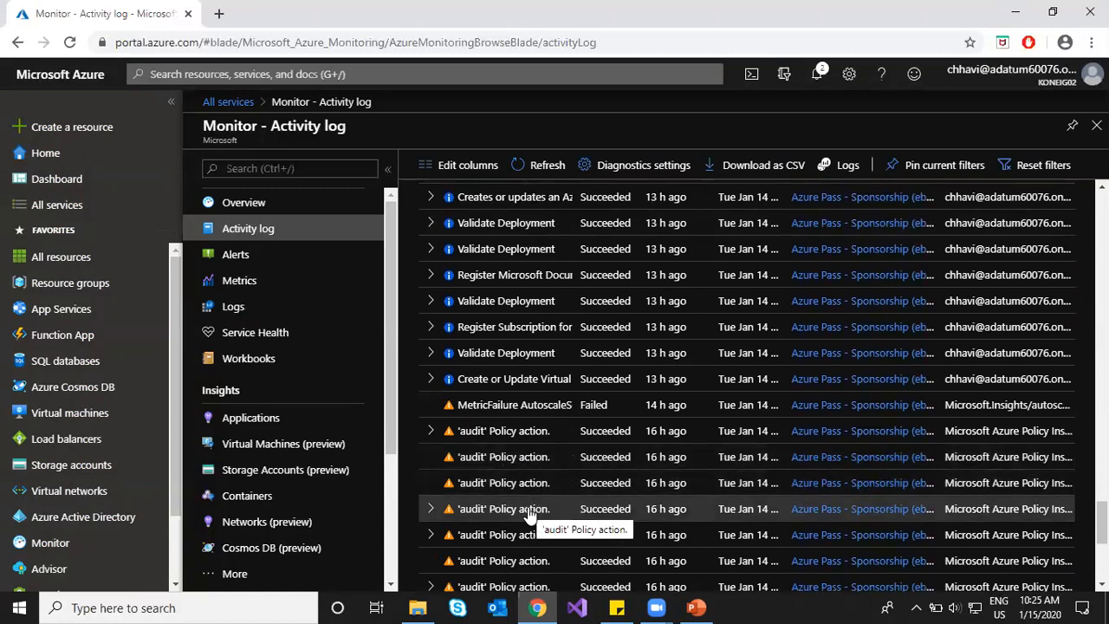
{"action": "scroll", "coordinate": [525, 498], "scroll_direction": "down", "scroll_amount": 2}
{"action": "scroll", "coordinate": [524, 455], "scroll_direction": "down", "scroll_amount": 2}
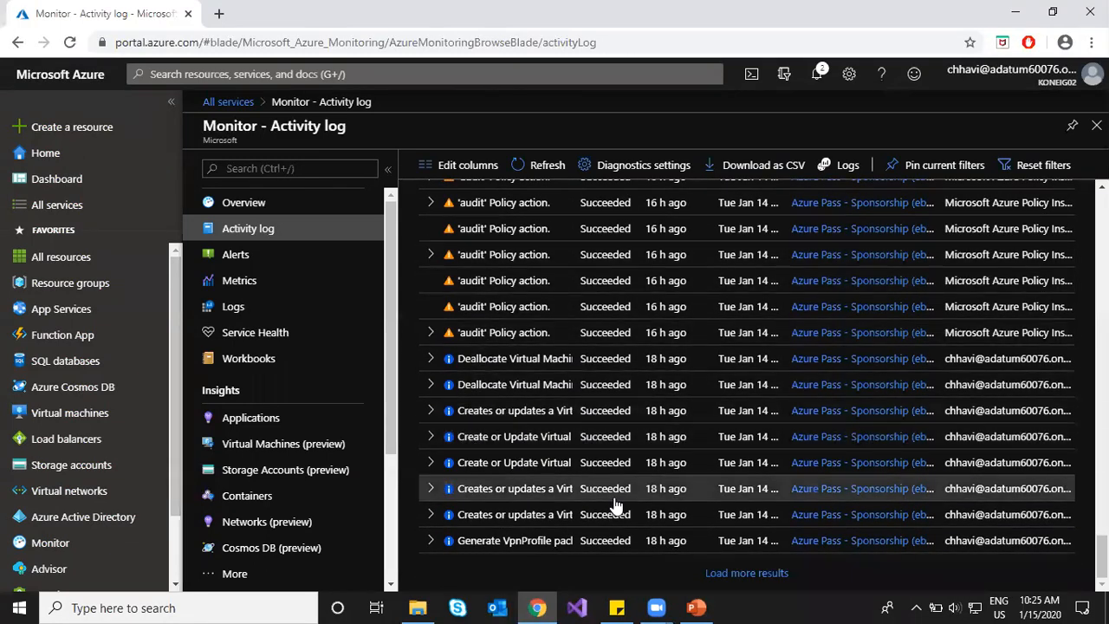
{"action": "left_click", "coordinate": [747, 573]}
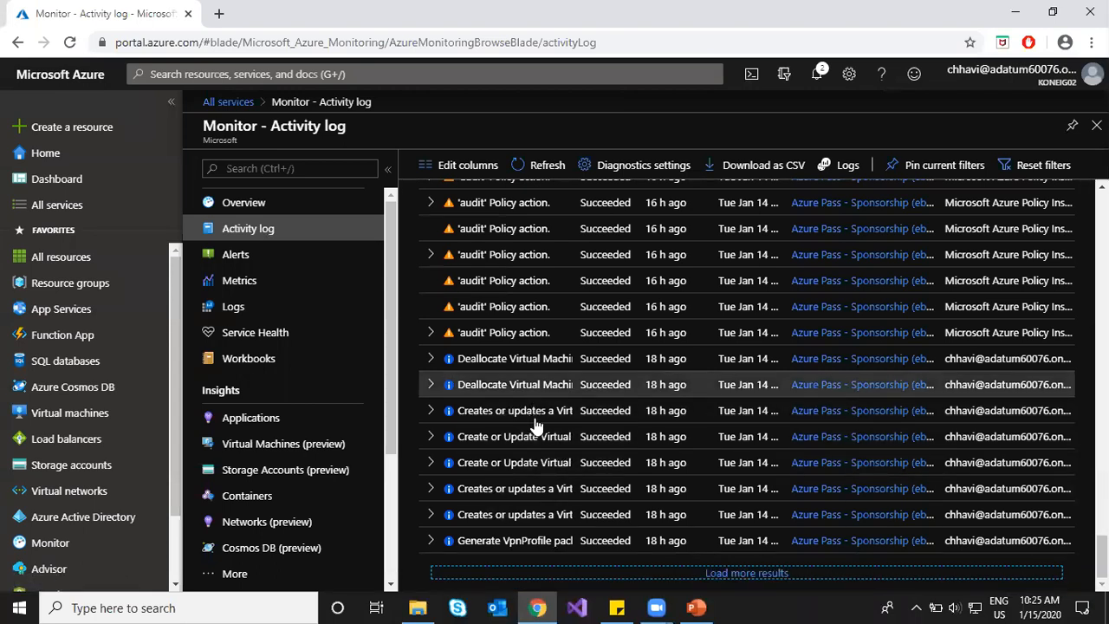
Step: Review the failed Returns Storage Account SAS Token event's details
{"action": "left_click", "coordinate": [729, 574]}
{"action": "scroll", "coordinate": [741, 585], "scroll_direction": "down", "scroll_amount": 5}
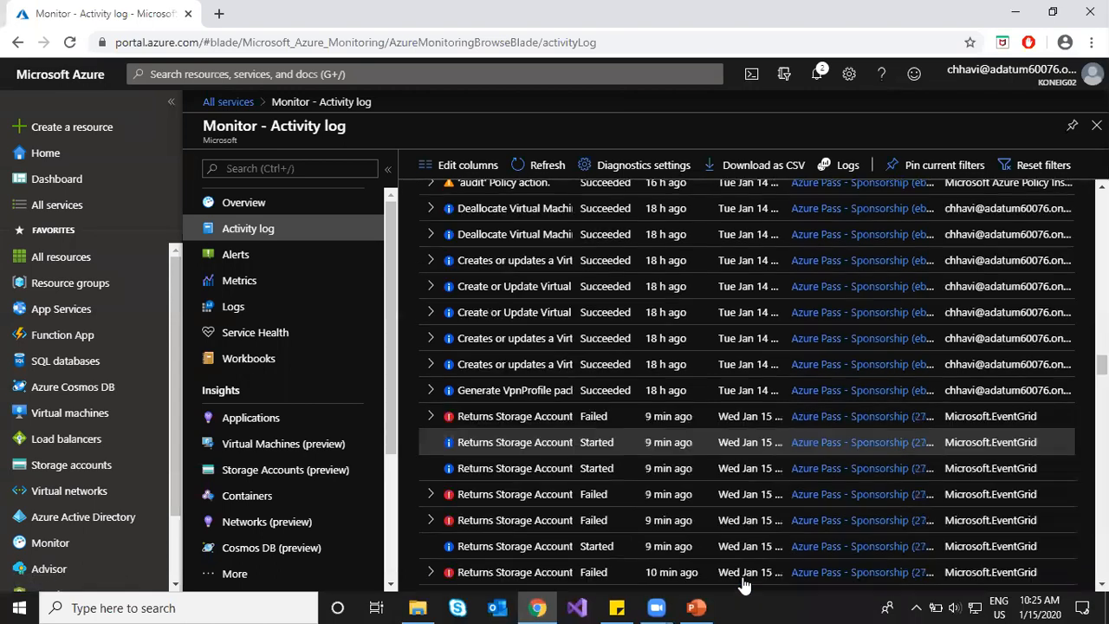
{"action": "left_click", "coordinate": [743, 586]}
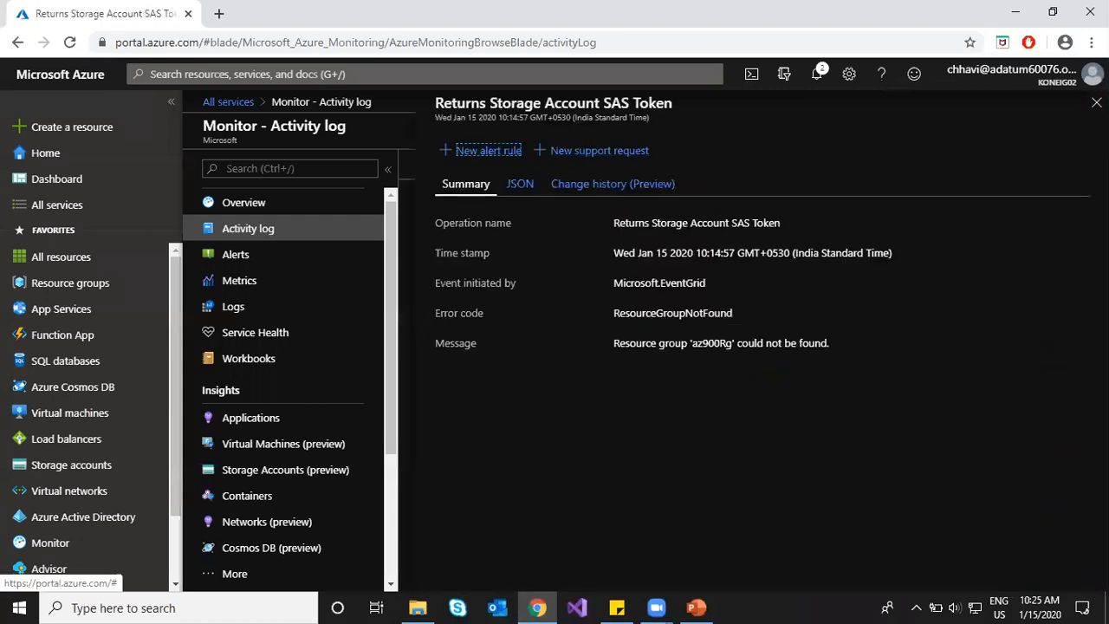
{"action": "left_click", "coordinate": [1097, 102]}
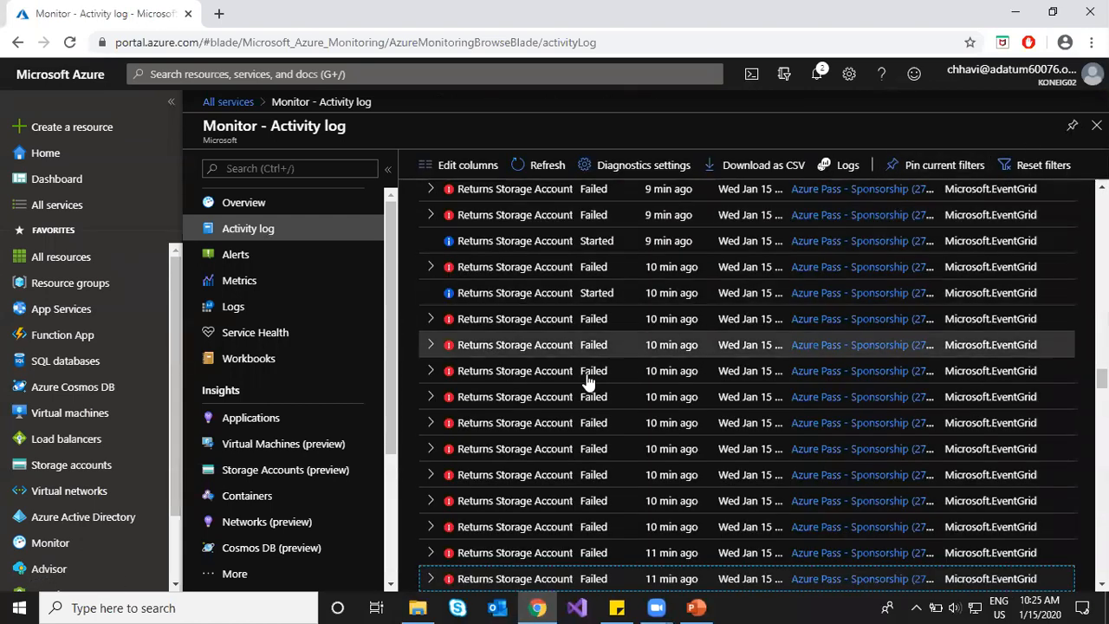
Step: Expand the Create or Update Virtual operation's child events, then return to the top of the log
{"action": "scroll", "coordinate": [538, 421], "scroll_direction": "down", "scroll_amount": 10}
{"action": "scroll", "coordinate": [537, 422], "scroll_direction": "down", "scroll_amount": 10}
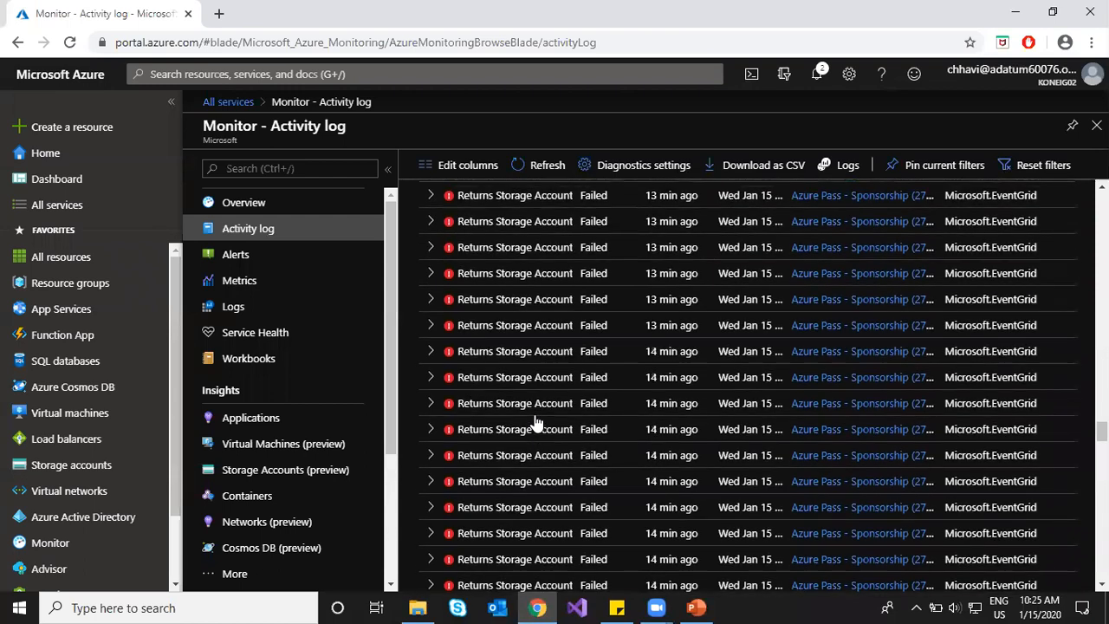
{"action": "scroll", "coordinate": [537, 422], "scroll_direction": "down", "scroll_amount": 10}
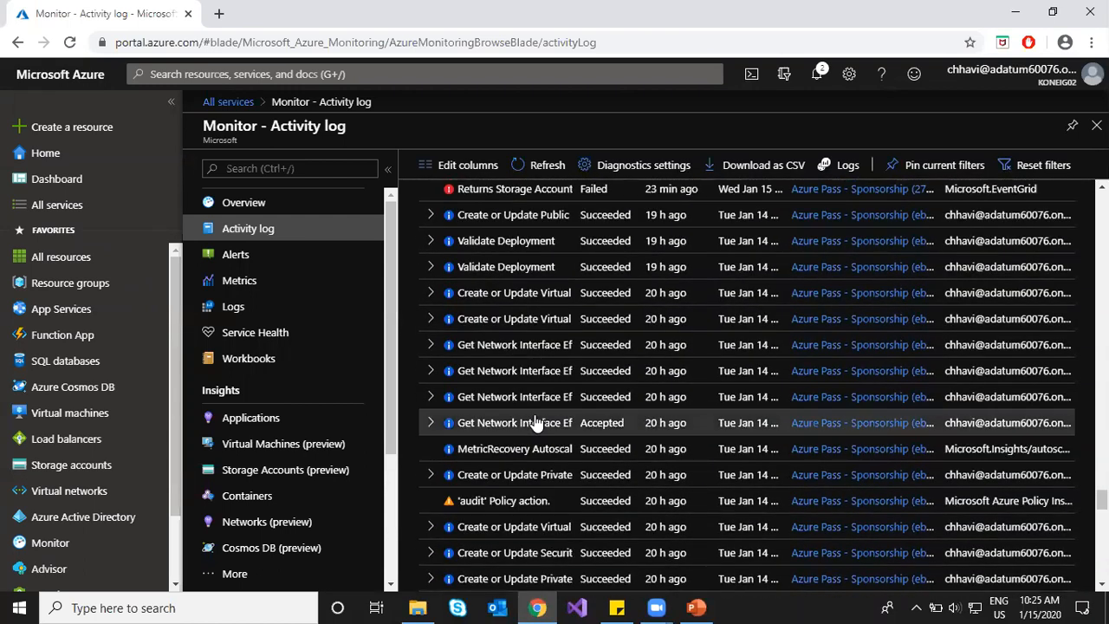
{"action": "scroll", "coordinate": [537, 422], "scroll_direction": "down", "scroll_amount": 5}
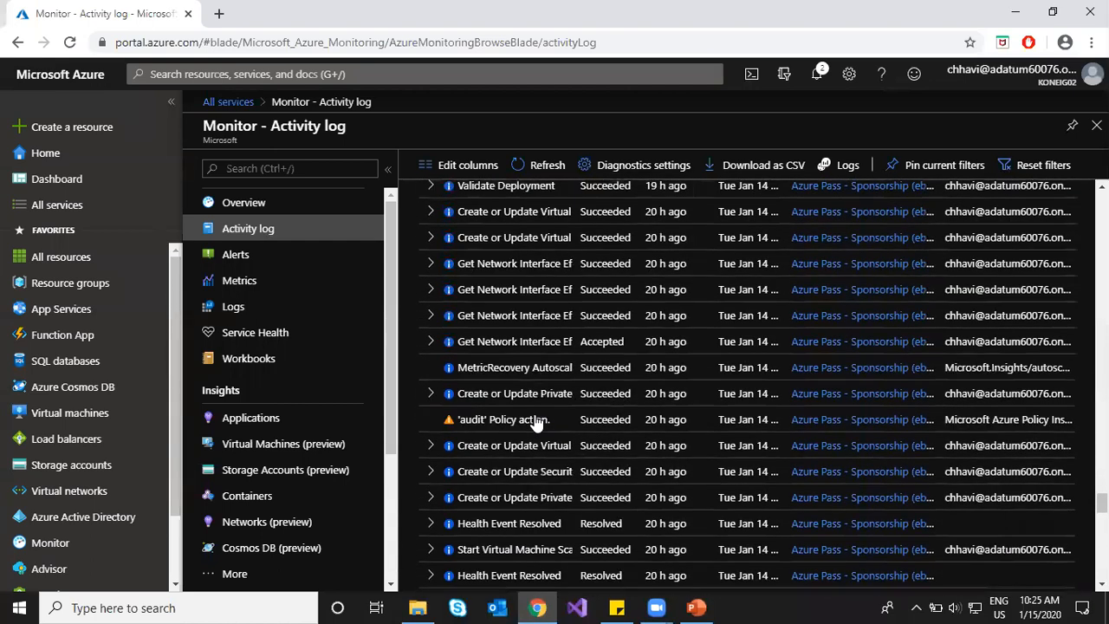
{"action": "scroll", "coordinate": [538, 422], "scroll_direction": "down", "scroll_amount": 4}
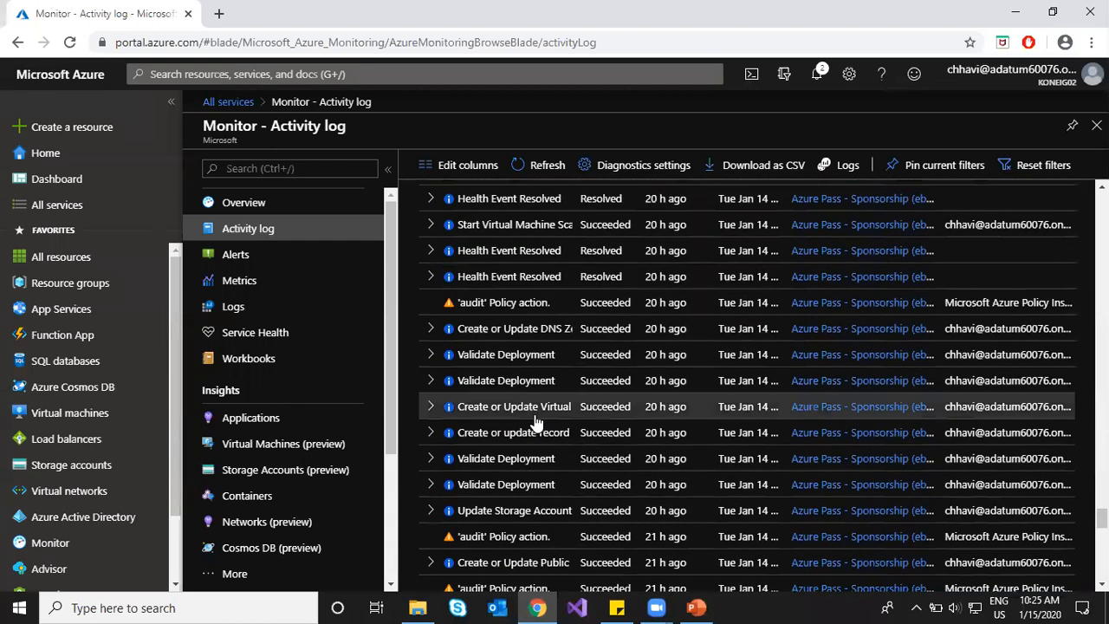
{"action": "left_click", "coordinate": [431, 406]}
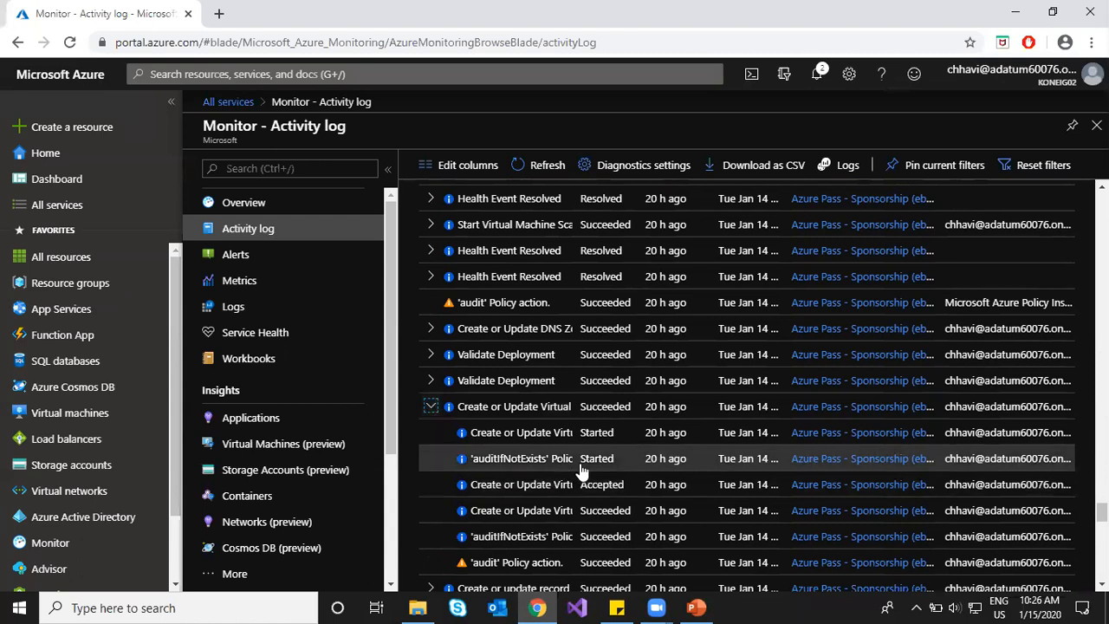
{"action": "scroll", "coordinate": [637, 403], "scroll_direction": "up", "scroll_amount": 1}
{"action": "scroll", "coordinate": [637, 403], "scroll_direction": "up", "scroll_amount": 20}
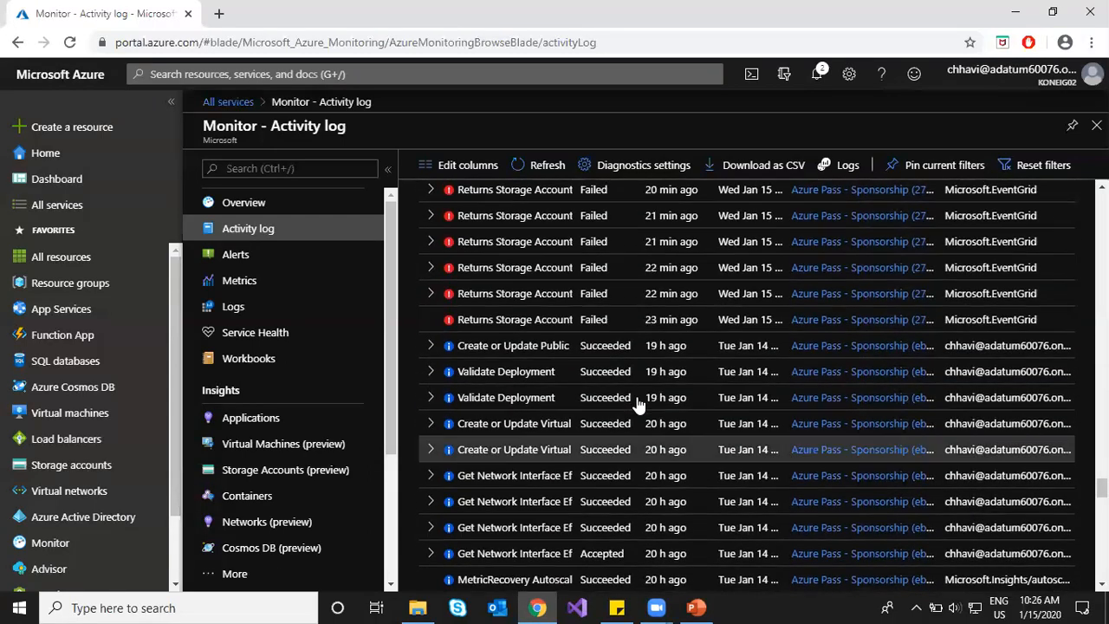
{"action": "scroll", "coordinate": [642, 405], "scroll_direction": "up", "scroll_amount": 15}
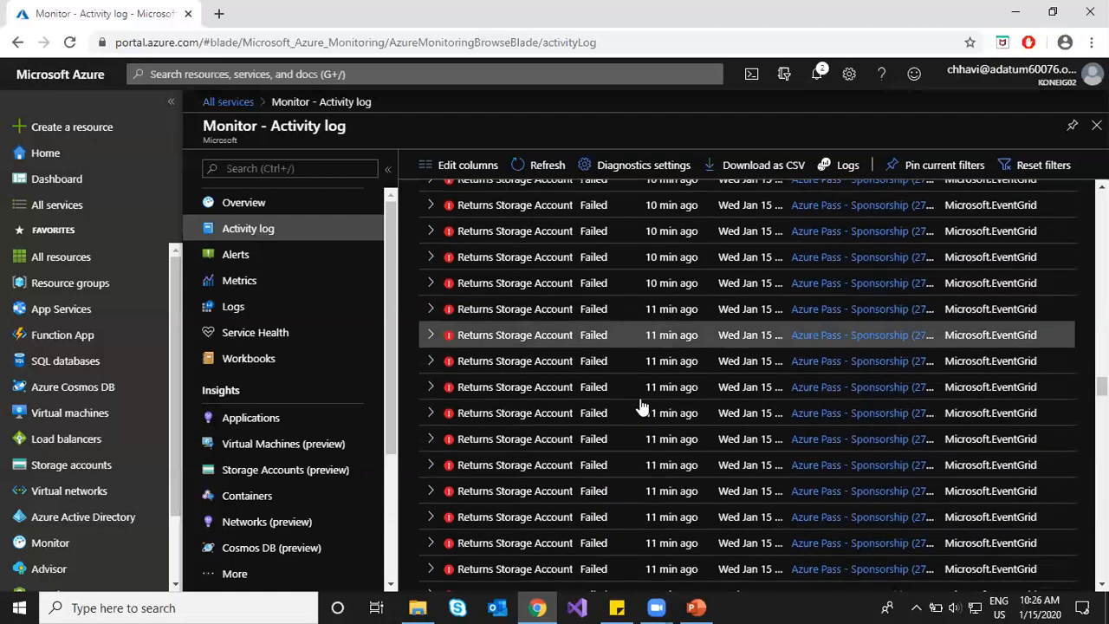
{"action": "scroll", "coordinate": [650, 407], "scroll_direction": "up", "scroll_amount": 15}
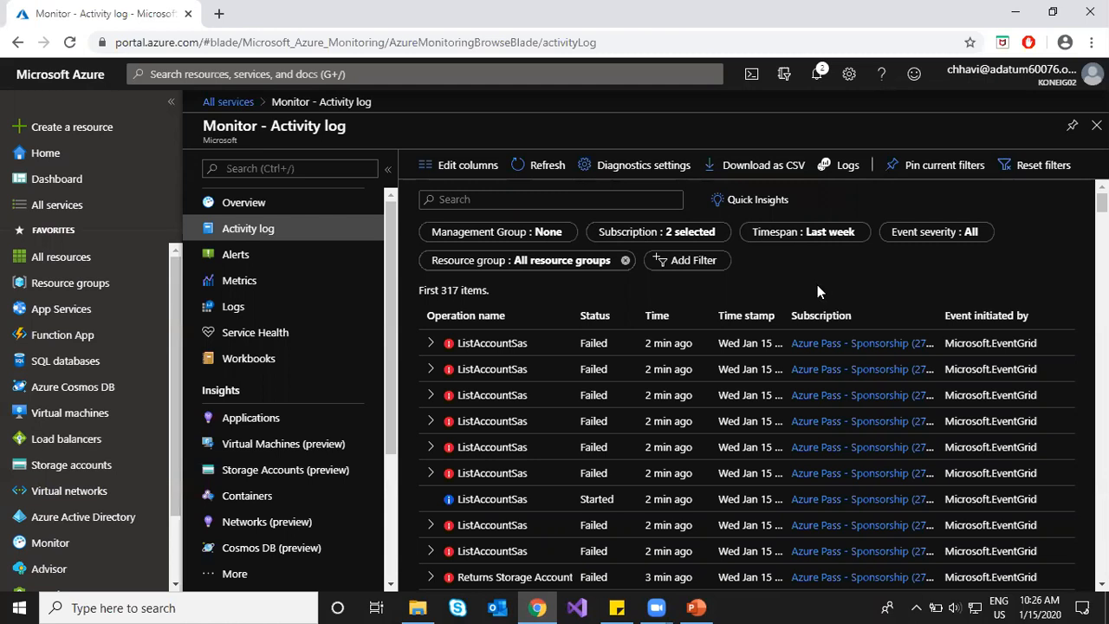
Step: View the activity log's Diagnostics settings, highlighting the Administrative and Security categories
{"action": "left_click", "coordinate": [625, 165]}
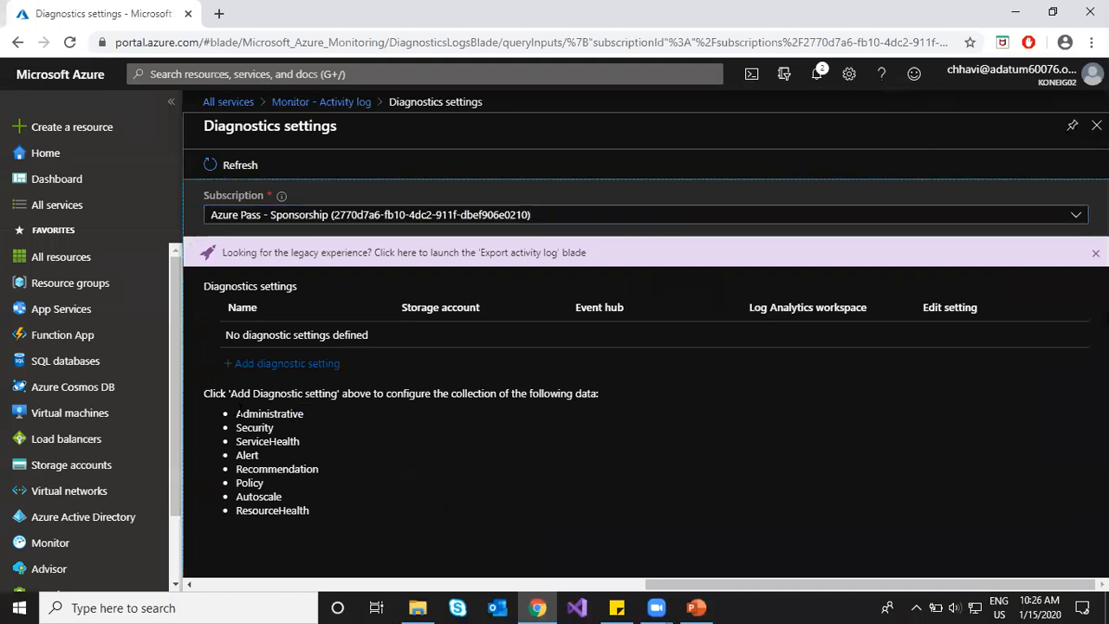
{"action": "left_click_drag", "start_coordinate": [236, 415], "coordinate": [312, 415]}
{"action": "left_click_drag", "start_coordinate": [248, 428], "coordinate": [277, 431]}
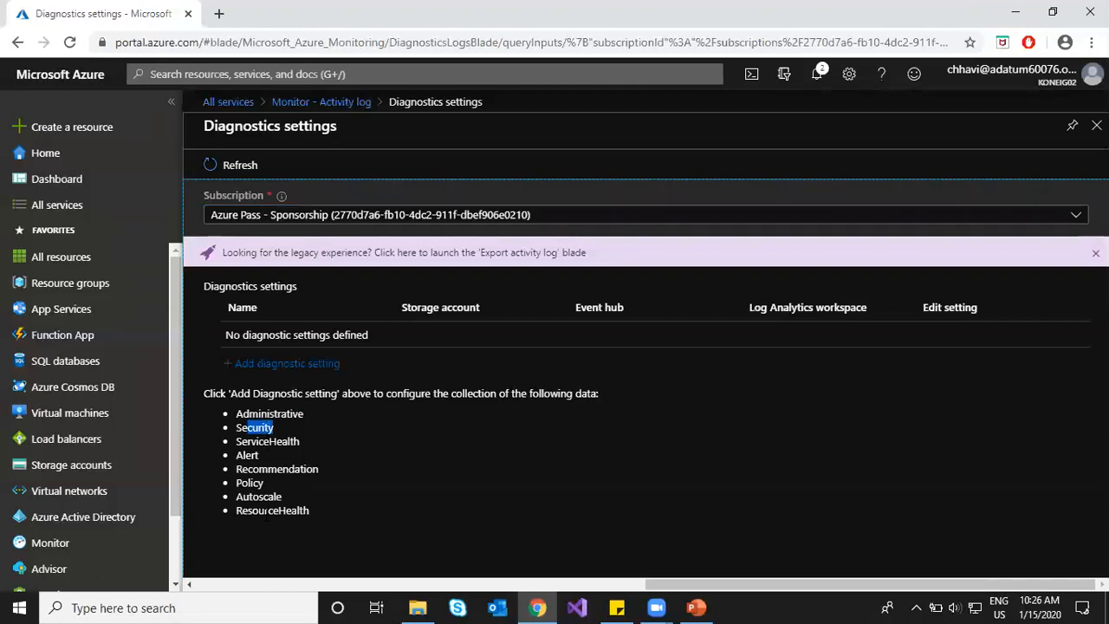
{"action": "left_click", "coordinate": [276, 442]}
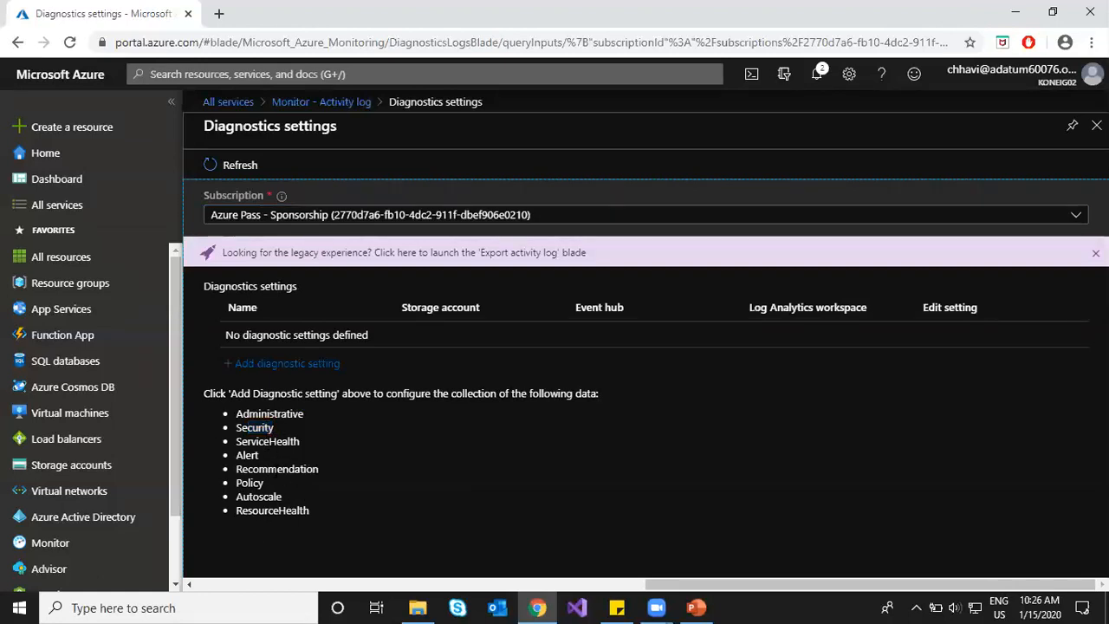
Step: Add a diagnostic setting named allActivityLogs with archiving to a storage account enabled
{"action": "left_click", "coordinate": [282, 367]}
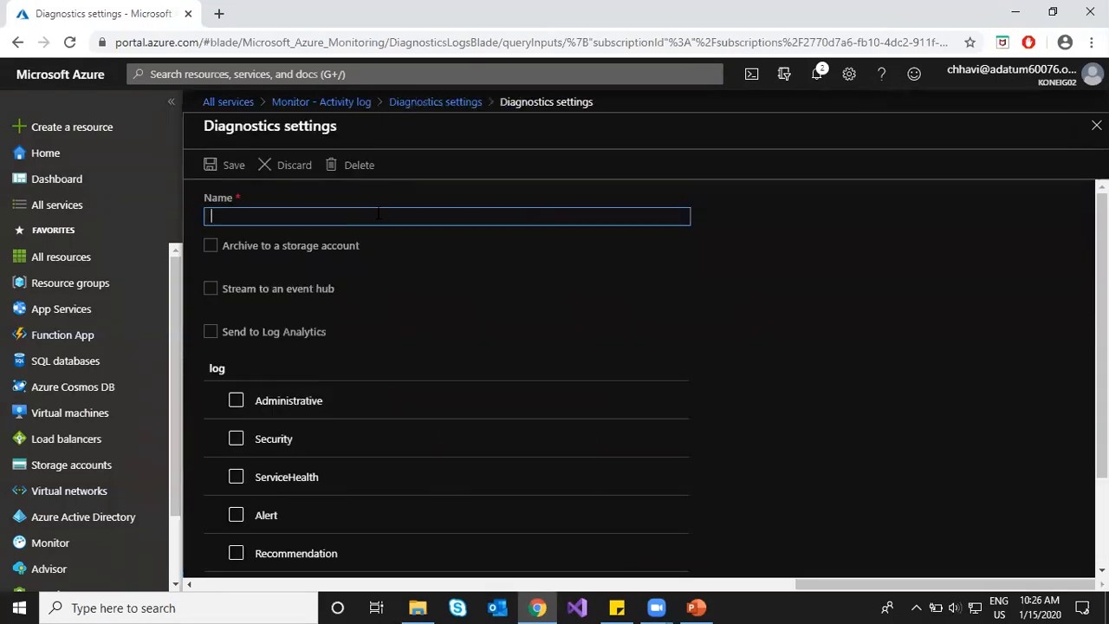
{"action": "type", "text": "allL"}
{"action": "type", "text": "Activi"}
{"action": "type", "text": "tyLogs"}
{"action": "left_click", "coordinate": [210, 246]}
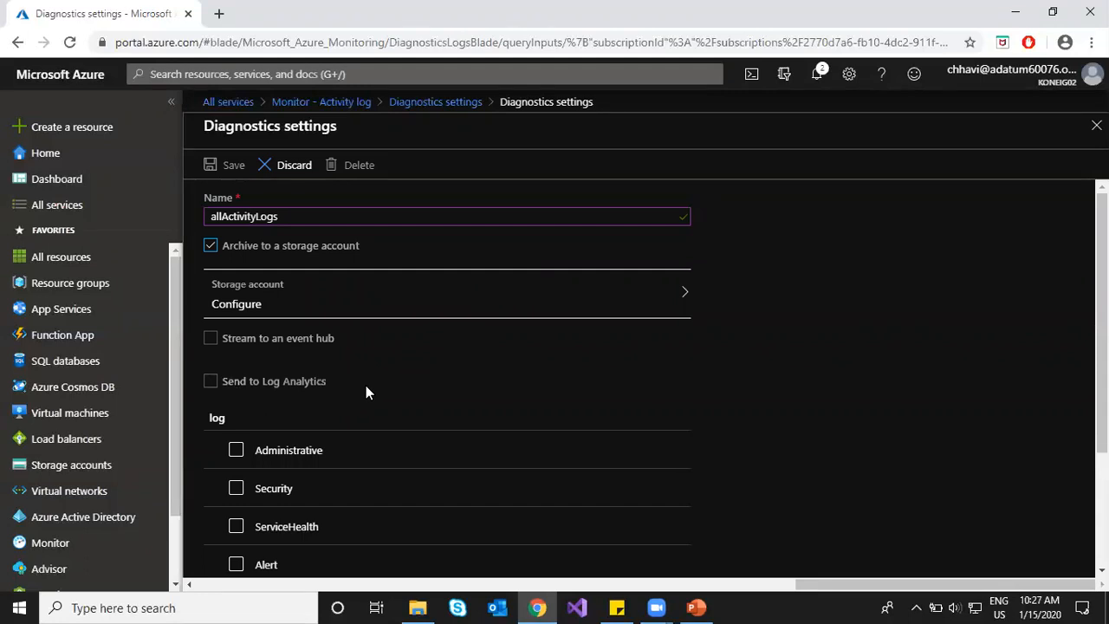
Step: Include all eight log categories, from Administrative through ResourceHealth
{"action": "scroll", "coordinate": [329, 387], "scroll_direction": "down", "scroll_amount": 2}
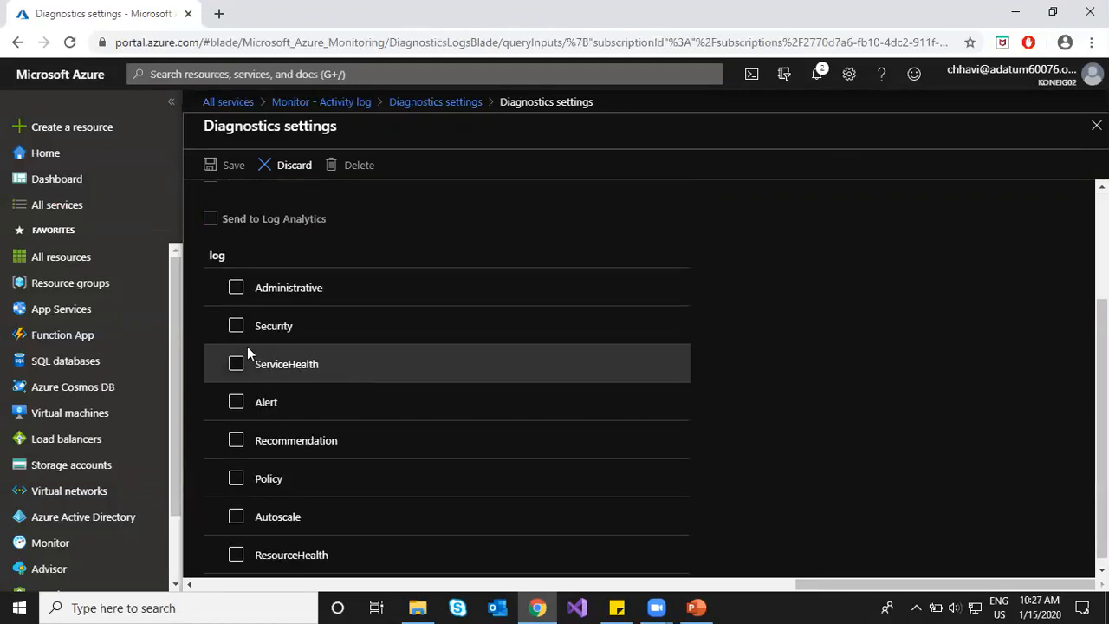
{"action": "left_click", "coordinate": [236, 290]}
{"action": "left_click", "coordinate": [236, 326]}
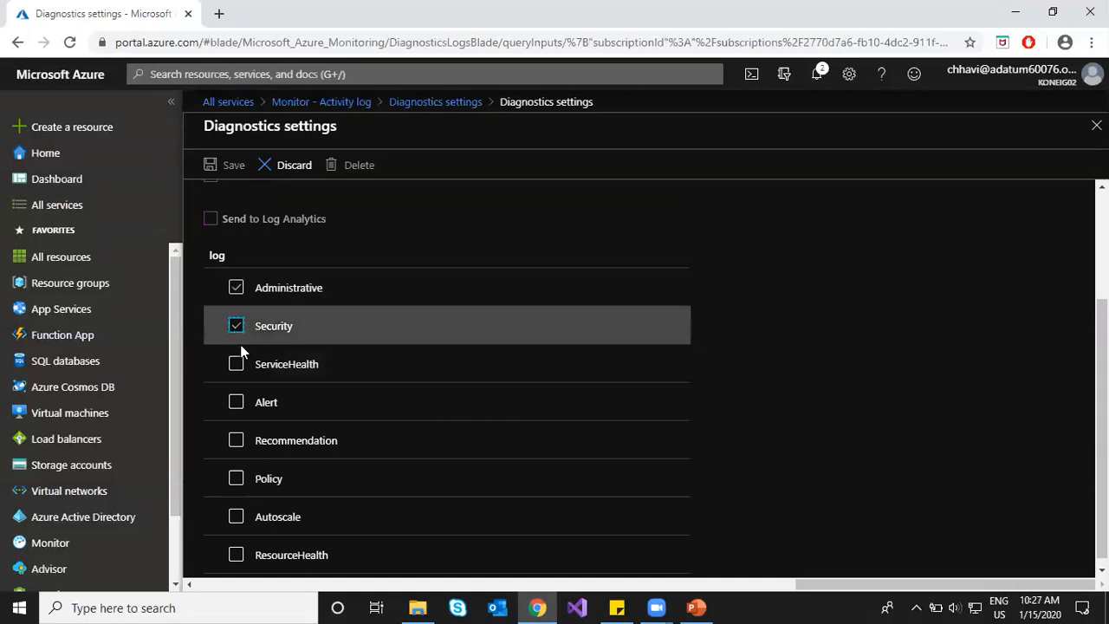
{"action": "left_click", "coordinate": [235, 366]}
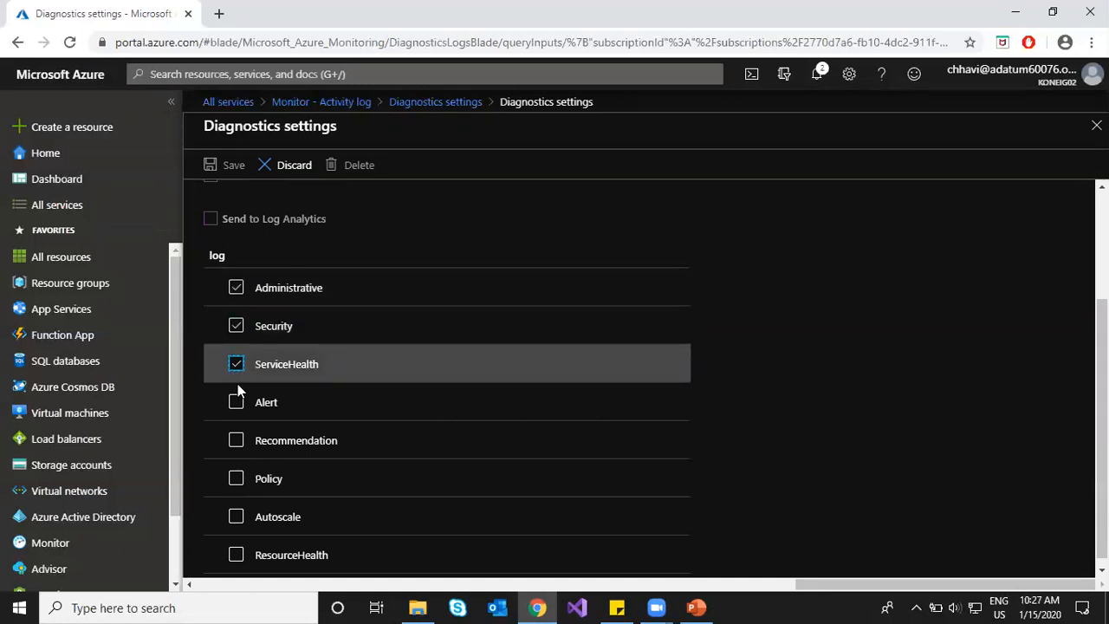
{"action": "left_click", "coordinate": [236, 402]}
{"action": "left_click", "coordinate": [235, 440]}
{"action": "left_click", "coordinate": [235, 479]}
{"action": "left_click", "coordinate": [236, 517]}
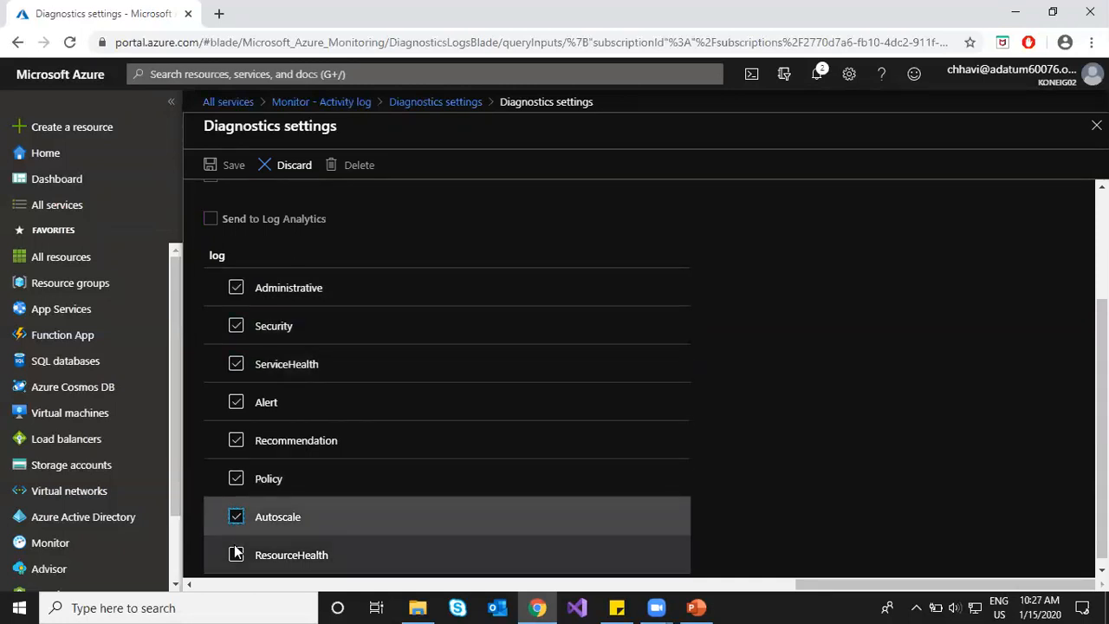
{"action": "left_click", "coordinate": [235, 555]}
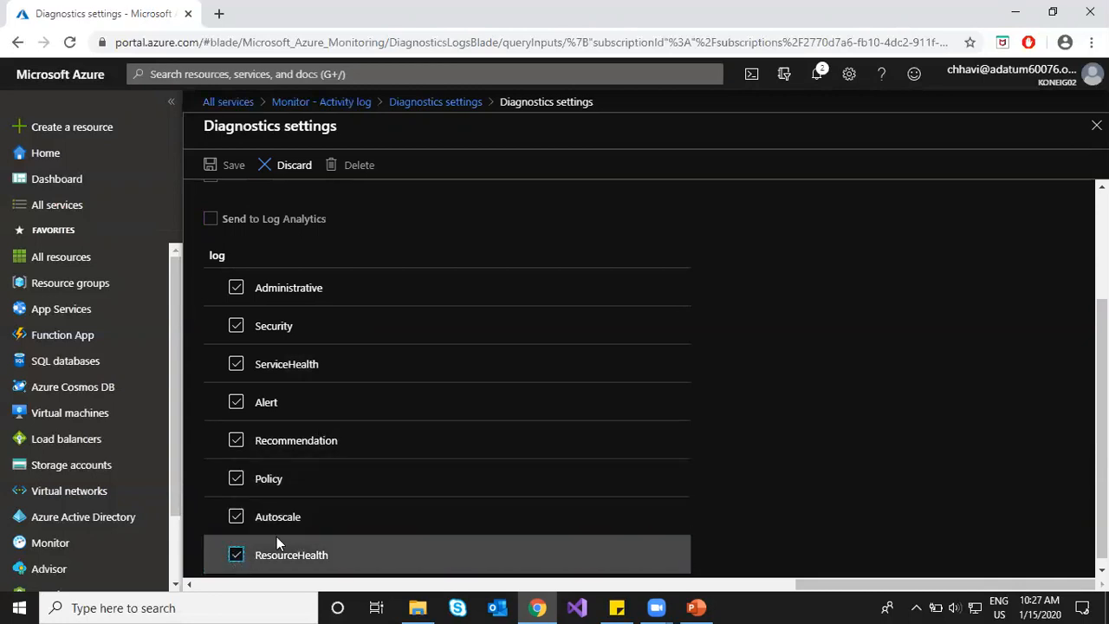
{"action": "scroll", "coordinate": [383, 433], "scroll_direction": "up", "scroll_amount": 2}
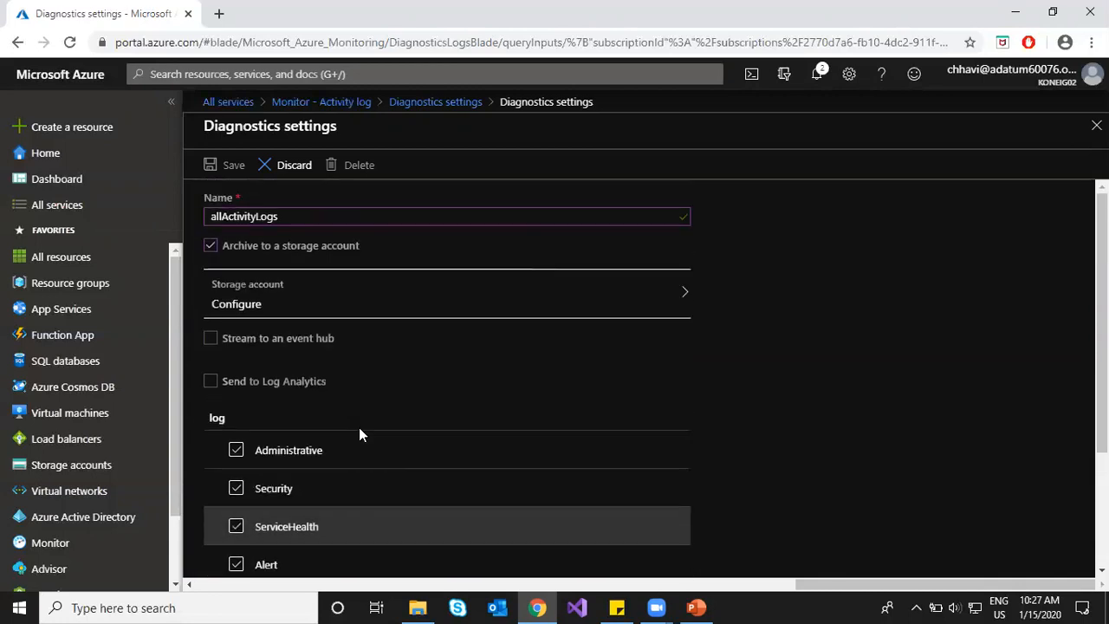
{"action": "left_click", "coordinate": [378, 310]}
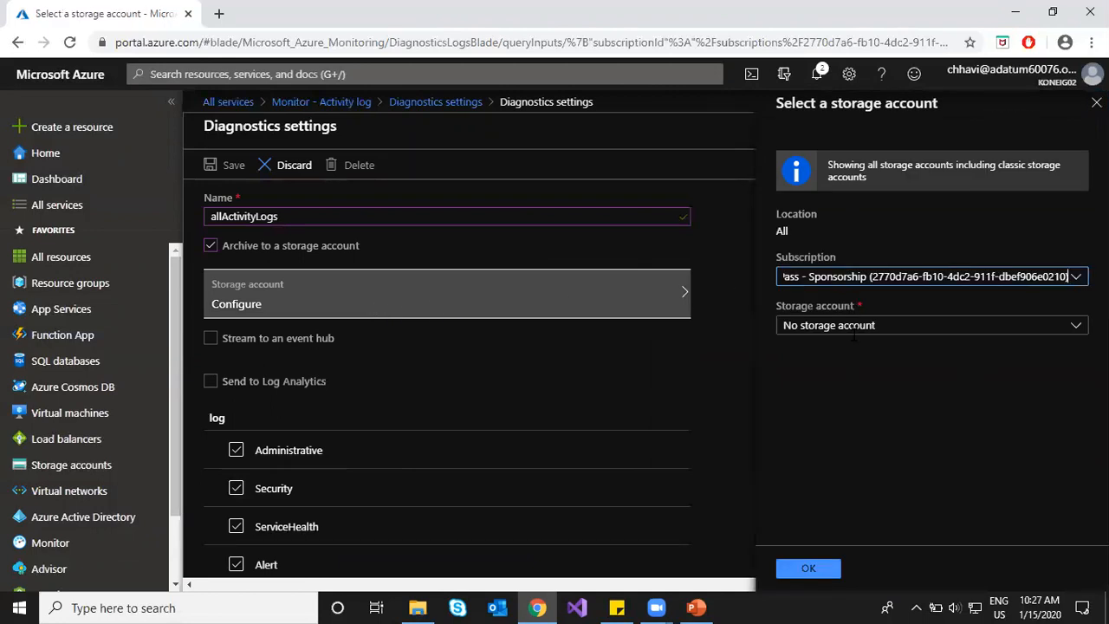
Step: Pick storage1411 under the Azure Pass - Sponsorship subscription and save the setting
{"action": "left_click", "coordinate": [1069, 276]}
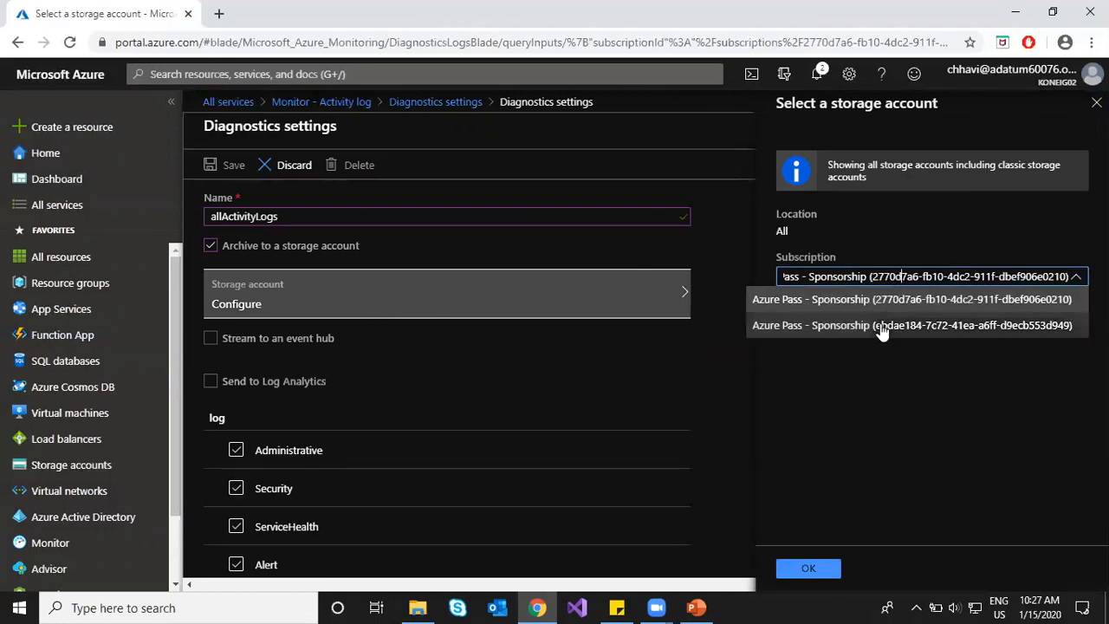
{"action": "left_click", "coordinate": [881, 327]}
{"action": "left_click", "coordinate": [882, 325]}
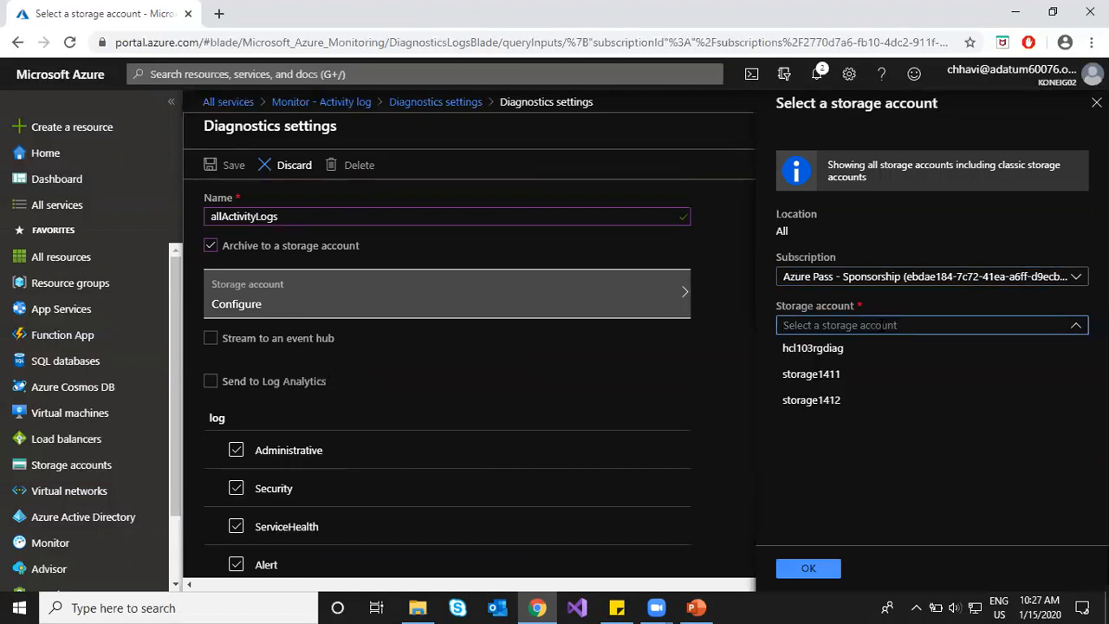
{"action": "left_click", "coordinate": [847, 375]}
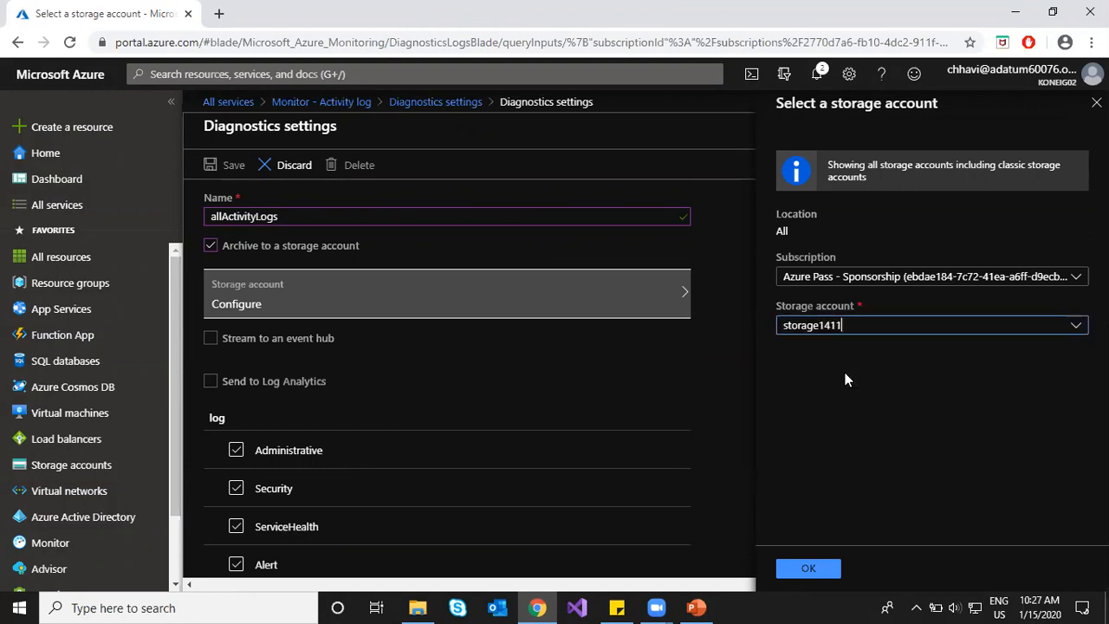
{"action": "left_click", "coordinate": [815, 572]}
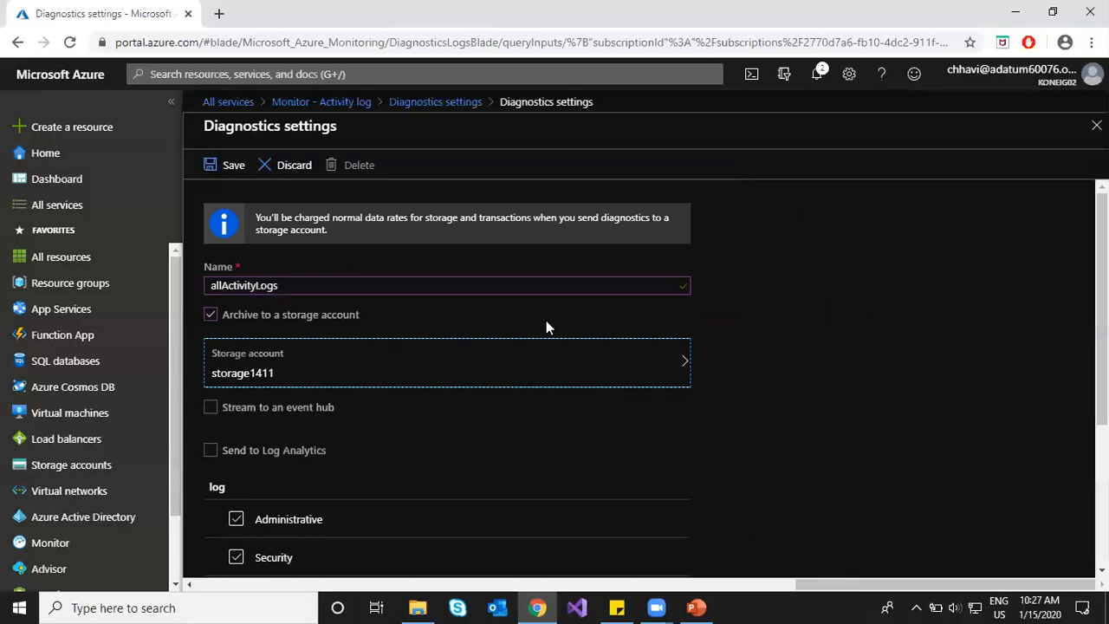
{"action": "left_click", "coordinate": [218, 165]}
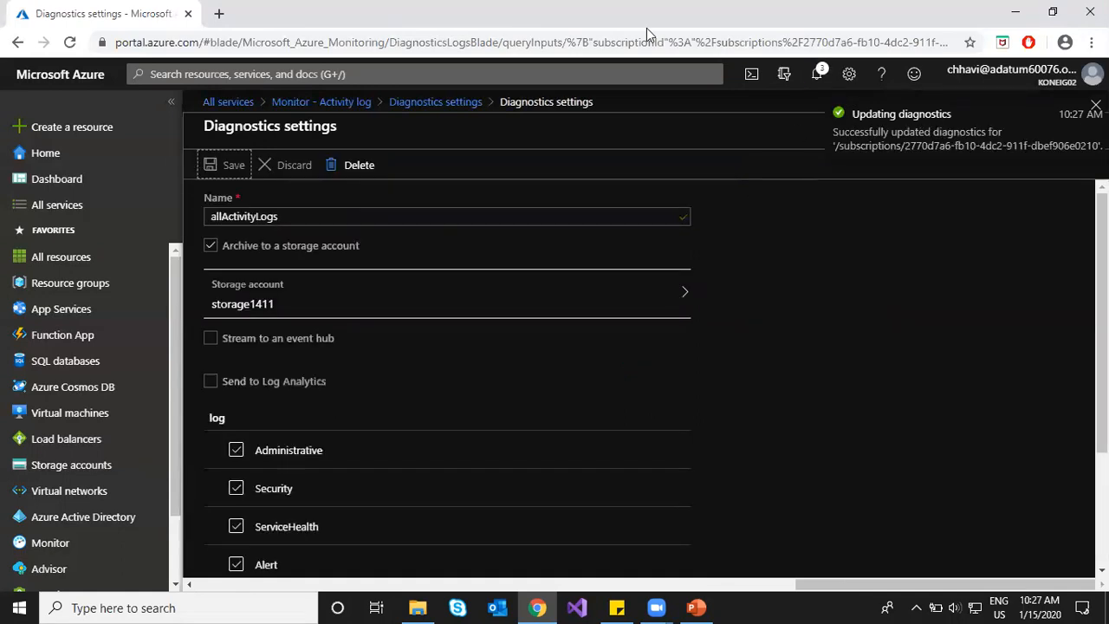
Step: Go back through the breadcrumbs to the Monitor activity log, then open Resource groups
{"action": "left_click", "coordinate": [685, 127]}
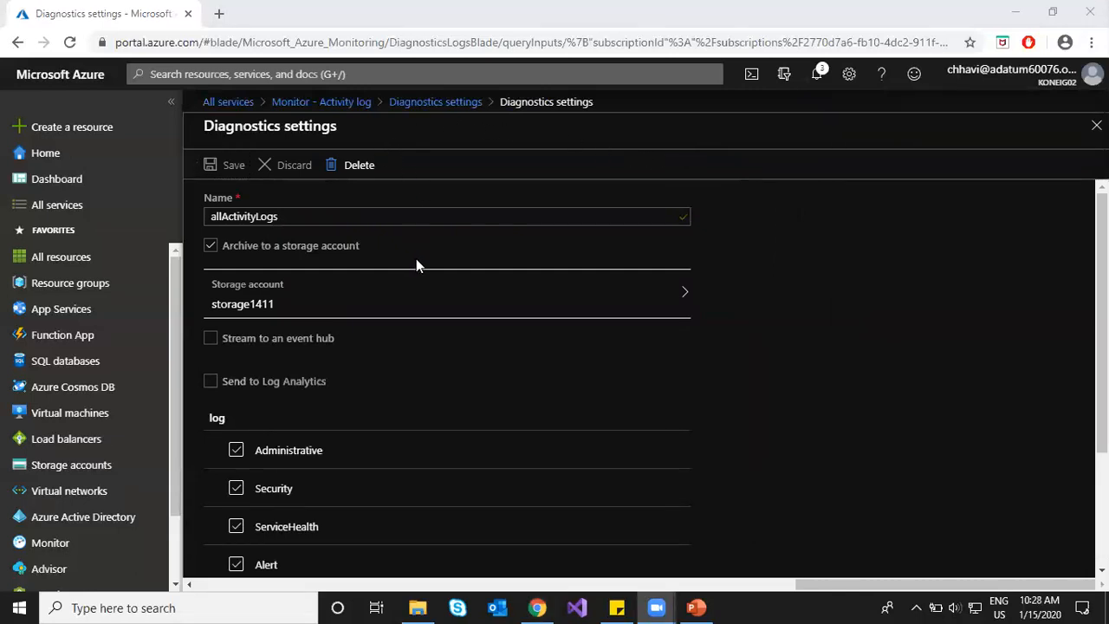
{"action": "left_click", "coordinate": [457, 104]}
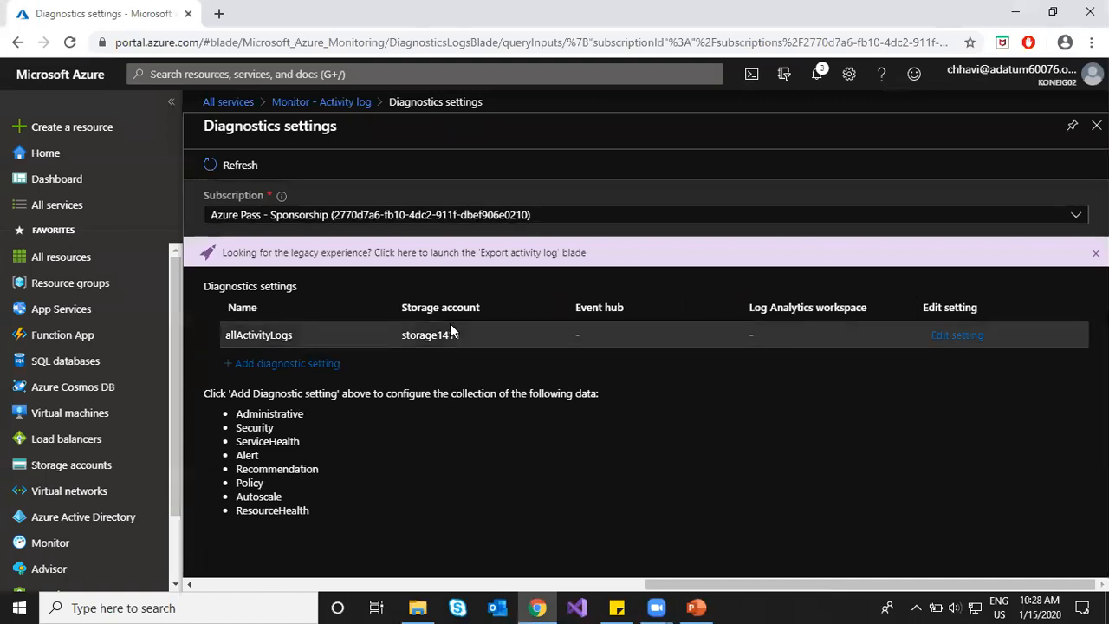
{"action": "left_click", "coordinate": [320, 102]}
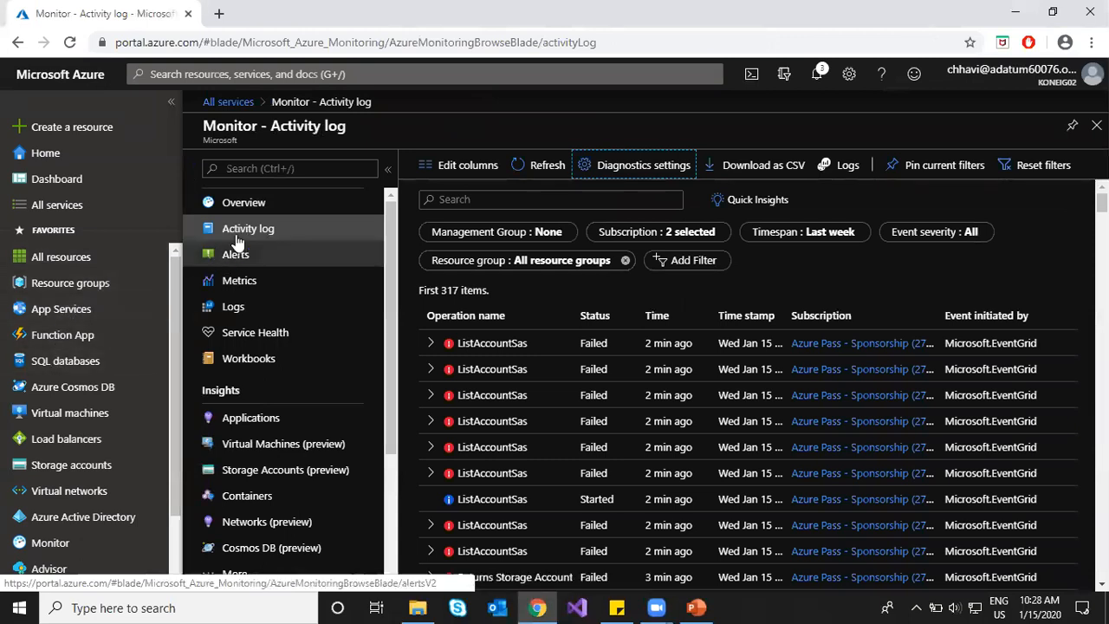
{"action": "left_click", "coordinate": [74, 293]}
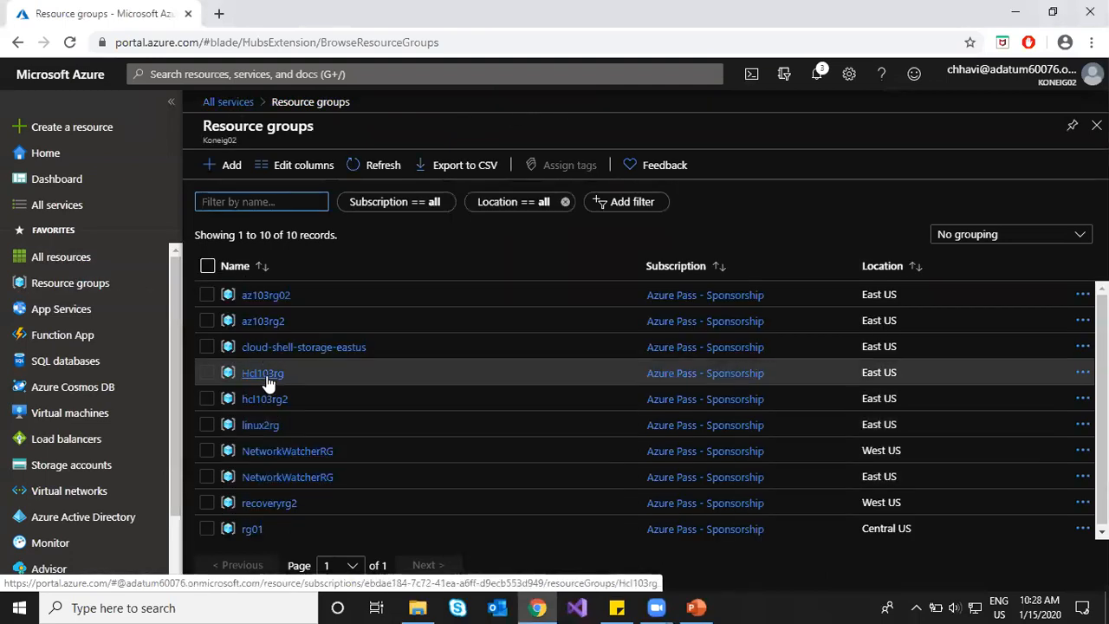
Step: Open the Activity log of the Hcl103rg resource group
{"action": "left_click", "coordinate": [264, 375]}
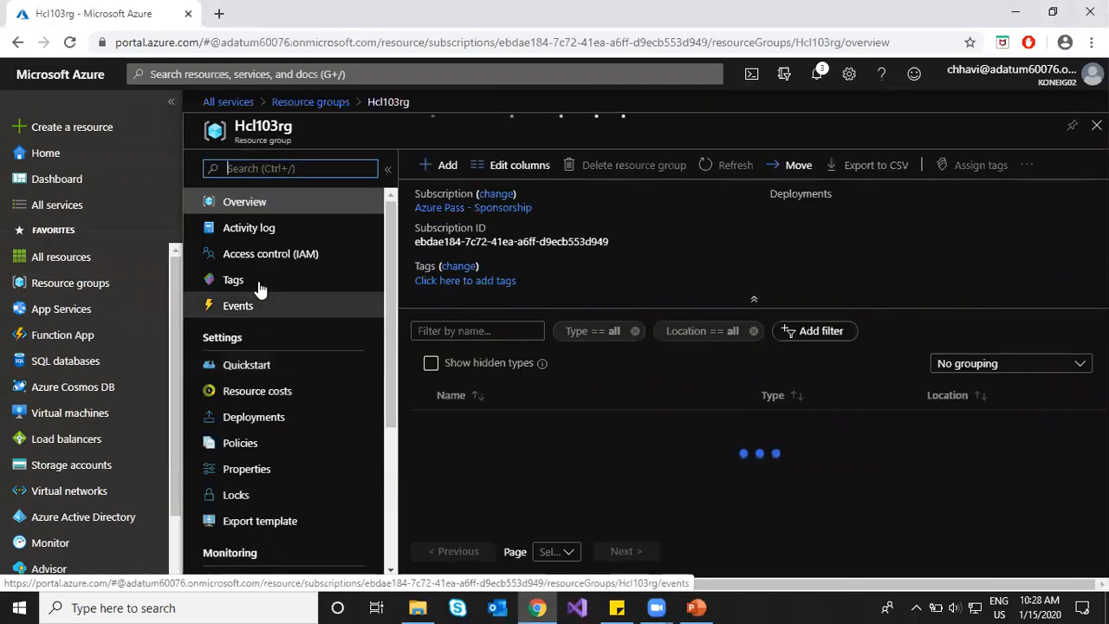
{"action": "left_click", "coordinate": [261, 257]}
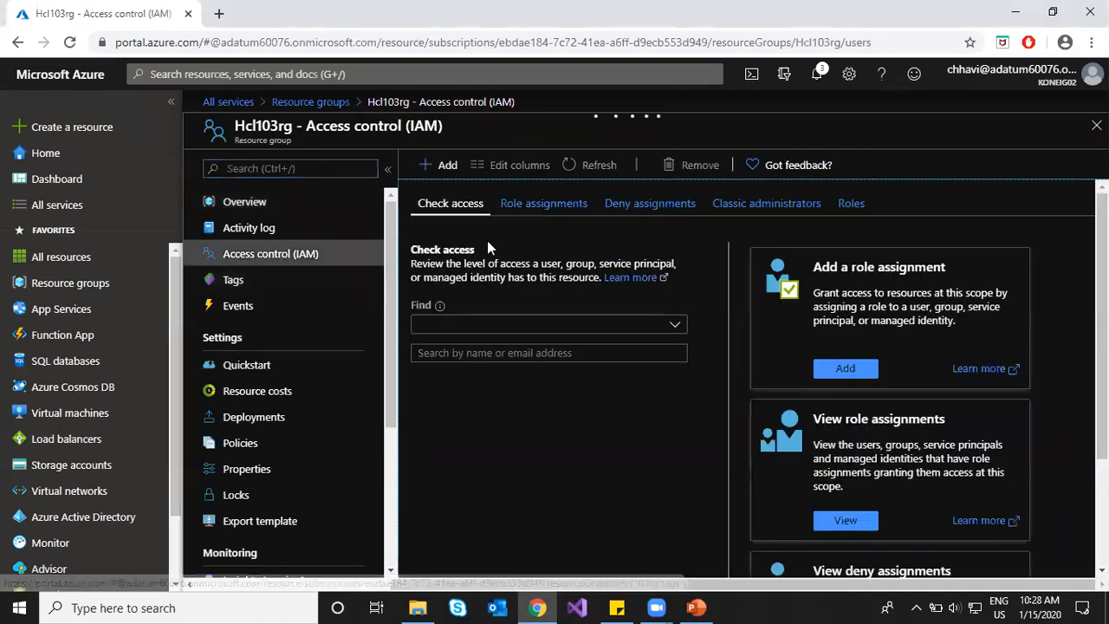
{"action": "left_click", "coordinate": [246, 228]}
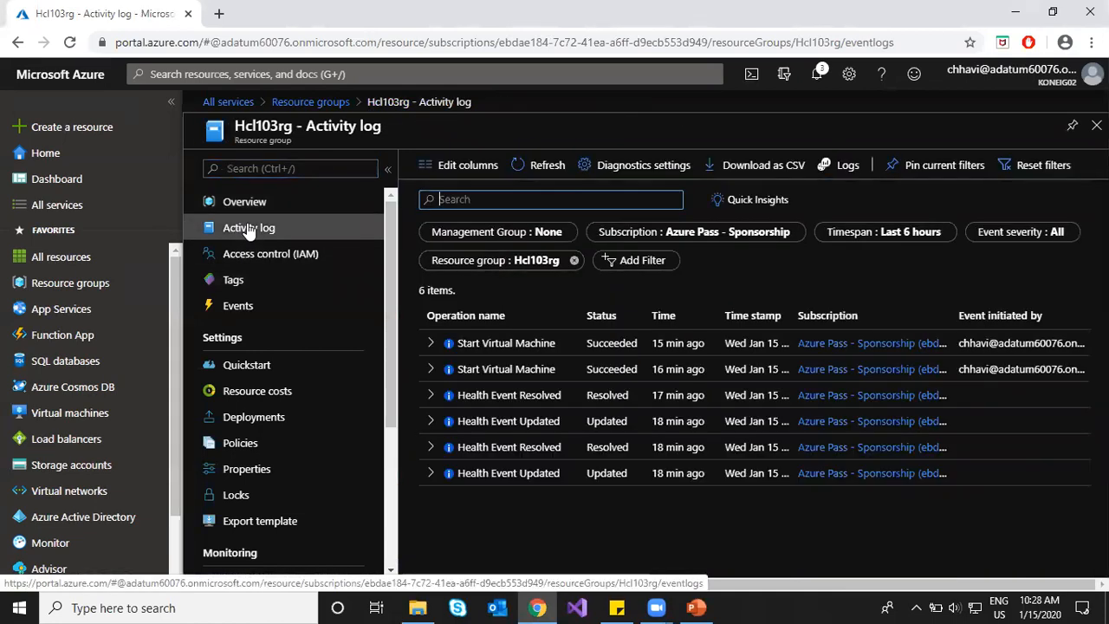
Step: Set the activity log timespan to Last week and apply it
{"action": "left_click", "coordinate": [910, 234]}
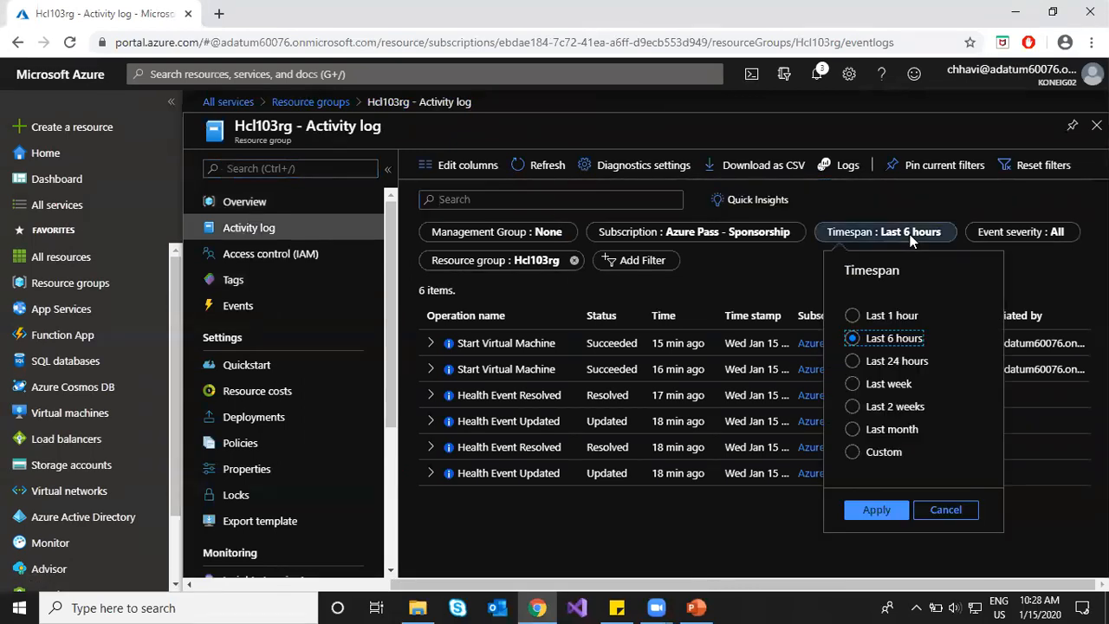
{"action": "left_click", "coordinate": [853, 386]}
{"action": "left_click", "coordinate": [747, 327]}
{"action": "left_click", "coordinate": [704, 258]}
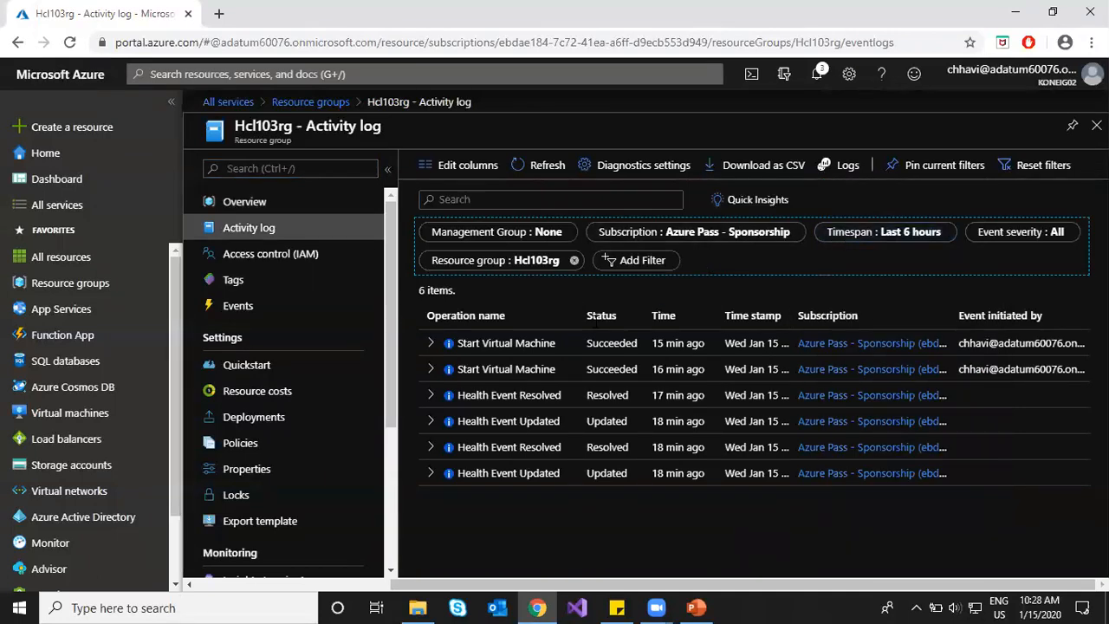
{"action": "left_click", "coordinate": [906, 232]}
{"action": "left_click", "coordinate": [853, 386]}
{"action": "left_click", "coordinate": [876, 511]}
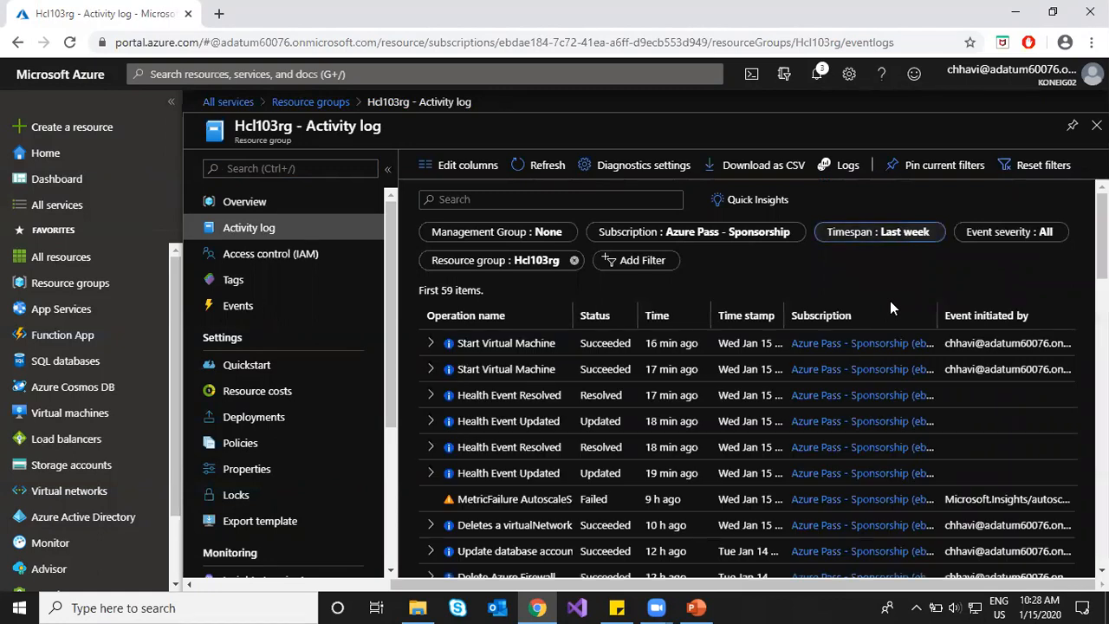
Step: Scroll through the Hcl103rg activity log events from the past week
{"action": "scroll", "coordinate": [779, 294], "scroll_direction": "down", "scroll_amount": 3}
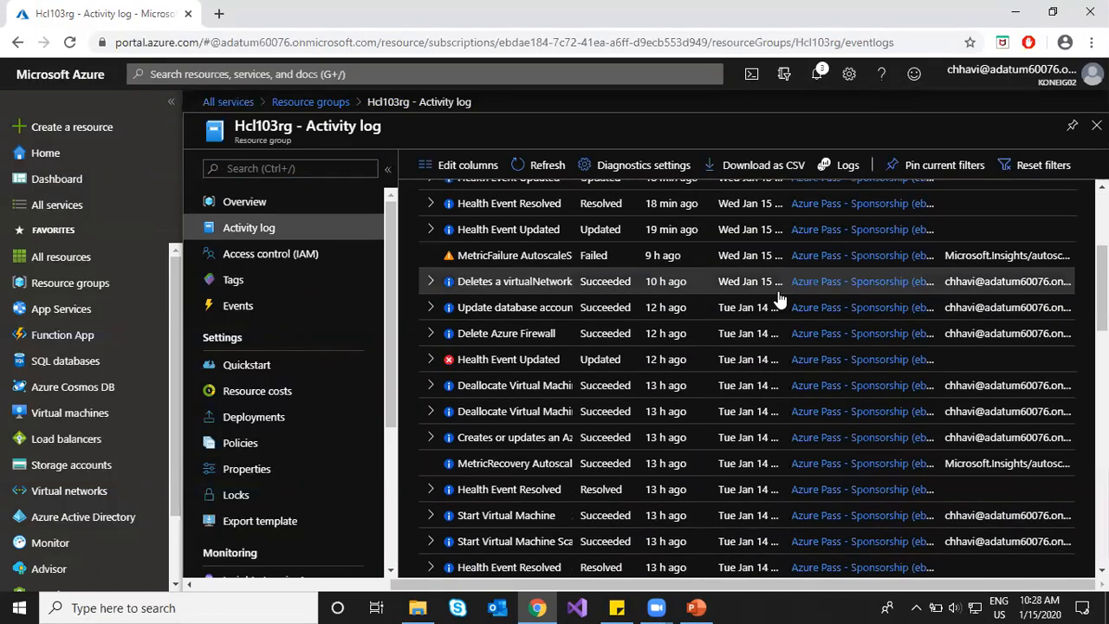
{"action": "scroll", "coordinate": [656, 322], "scroll_direction": "down", "scroll_amount": 6}
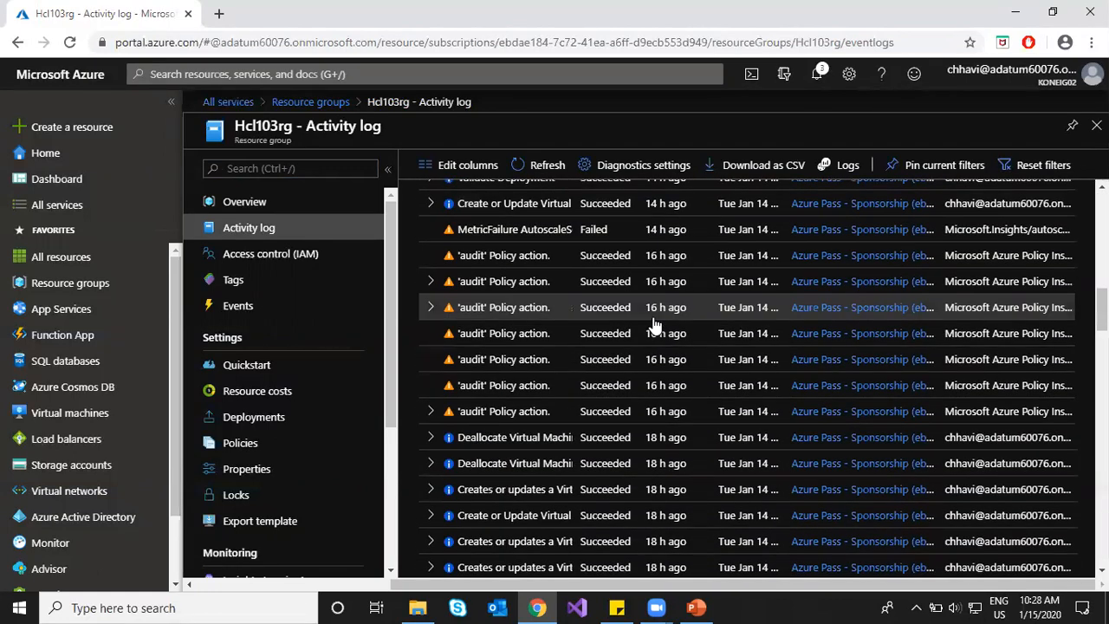
{"action": "scroll", "coordinate": [655, 324], "scroll_direction": "down", "scroll_amount": 8}
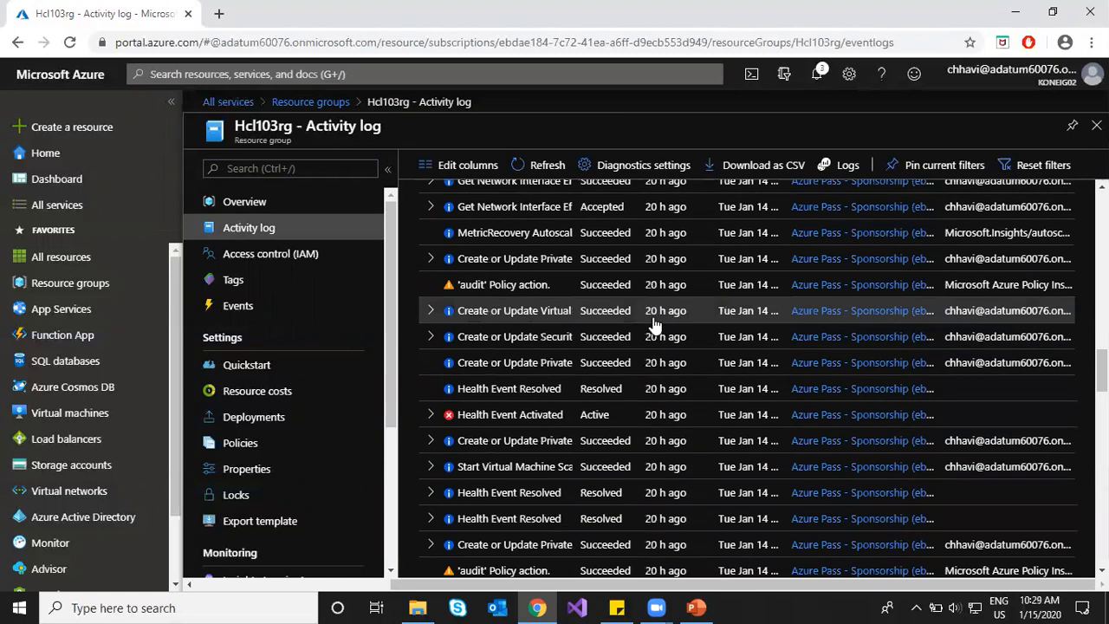
{"action": "scroll", "coordinate": [655, 324], "scroll_direction": "down", "scroll_amount": 10}
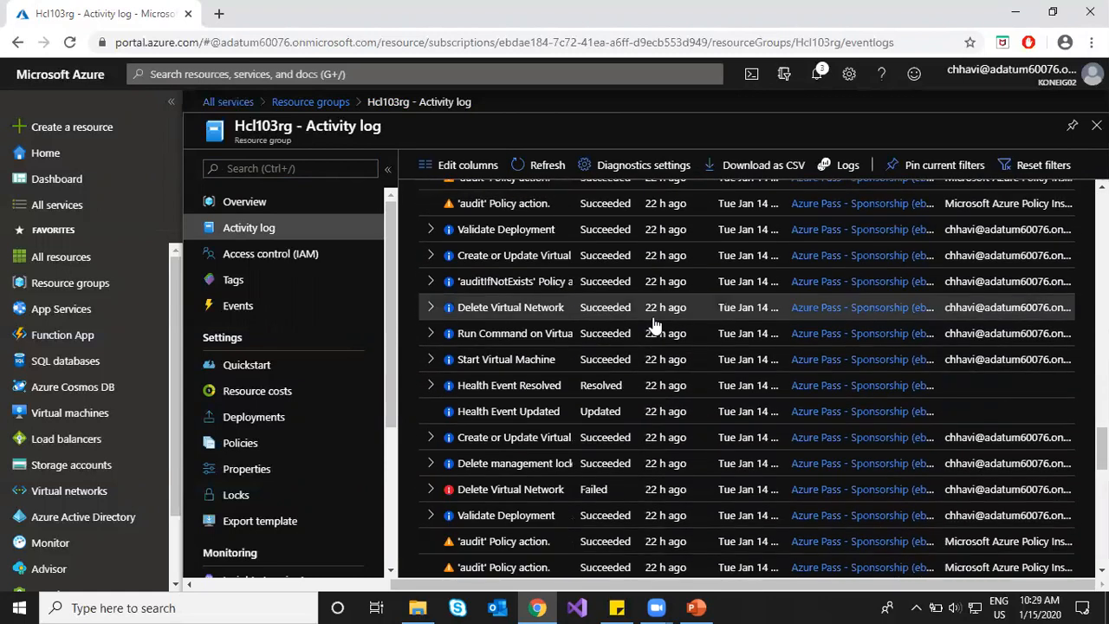
{"action": "scroll", "coordinate": [656, 323], "scroll_direction": "down", "scroll_amount": 3}
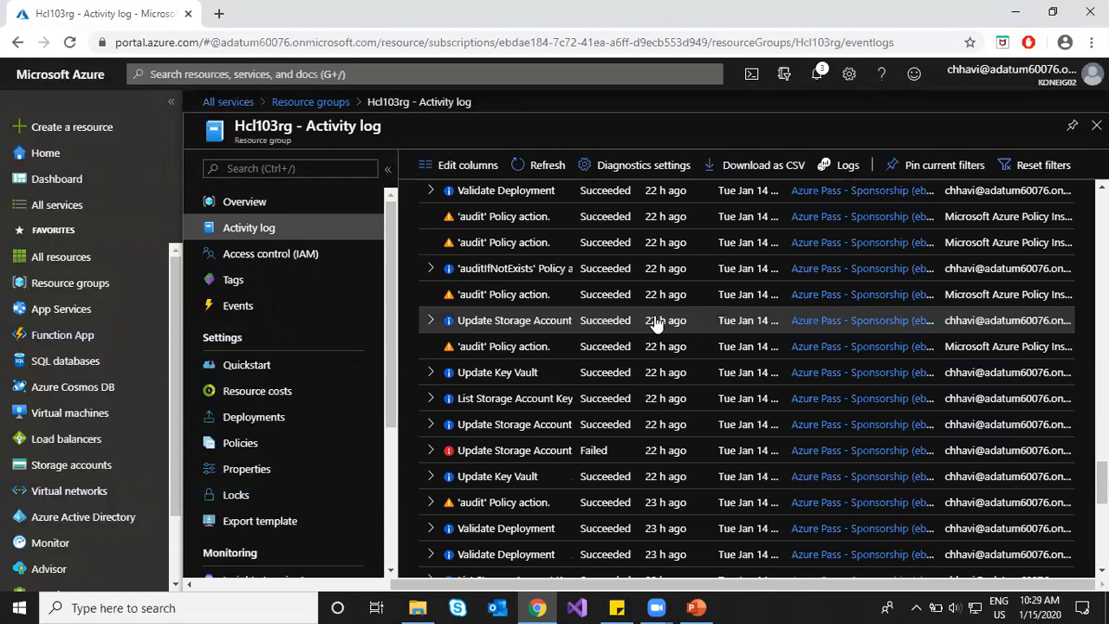
{"action": "scroll", "coordinate": [656, 323], "scroll_direction": "down", "scroll_amount": 10}
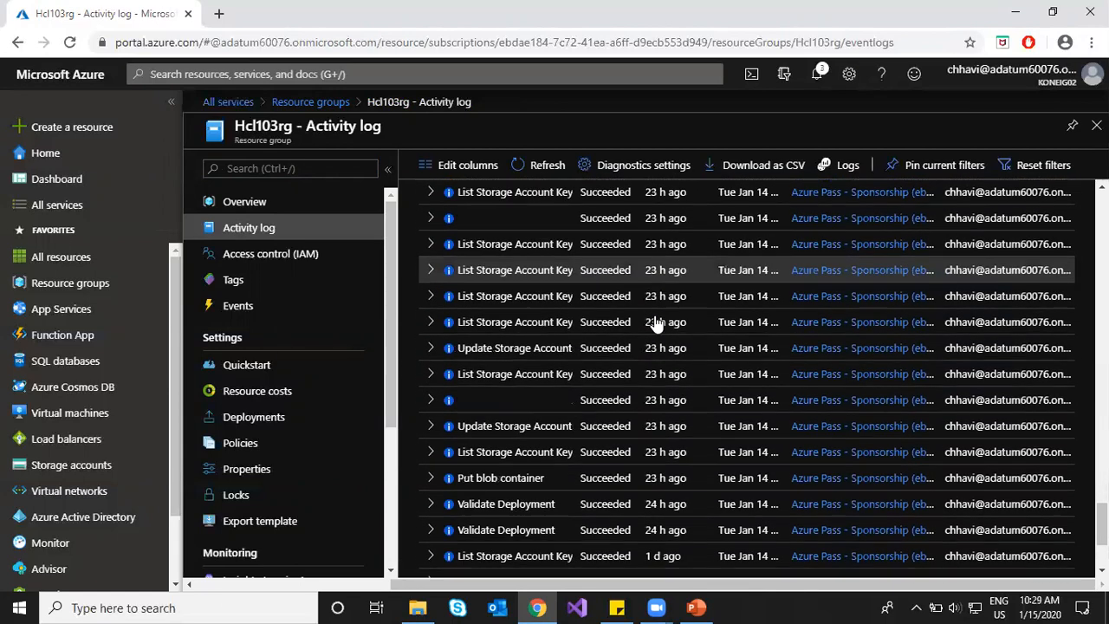
{"action": "scroll", "coordinate": [679, 320], "scroll_direction": "up", "scroll_amount": 15}
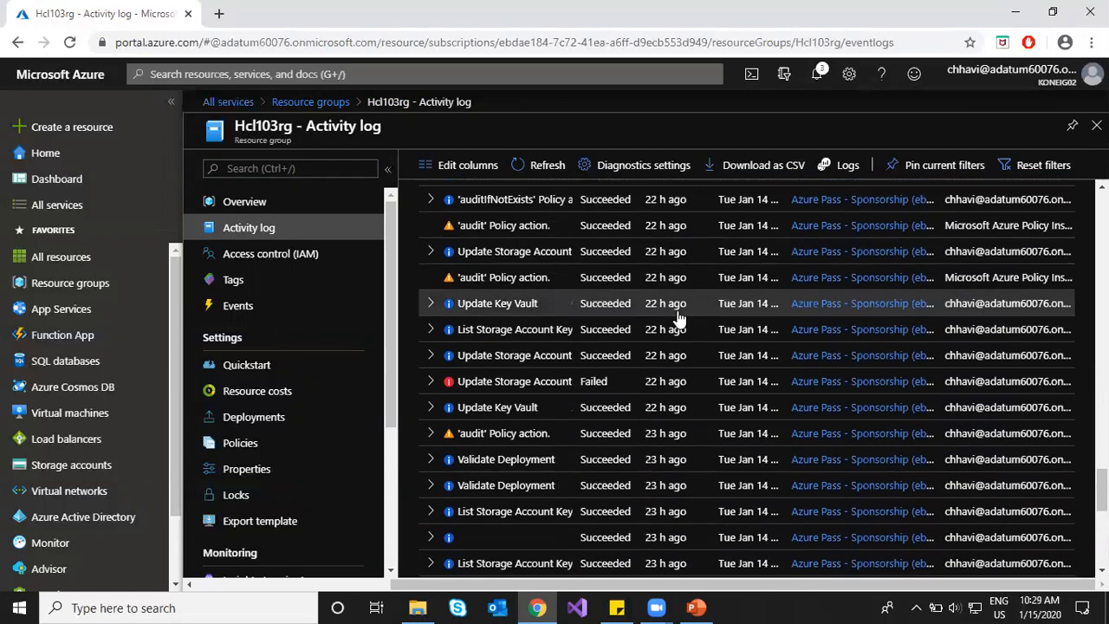
{"action": "scroll", "coordinate": [678, 320], "scroll_direction": "up", "scroll_amount": 5}
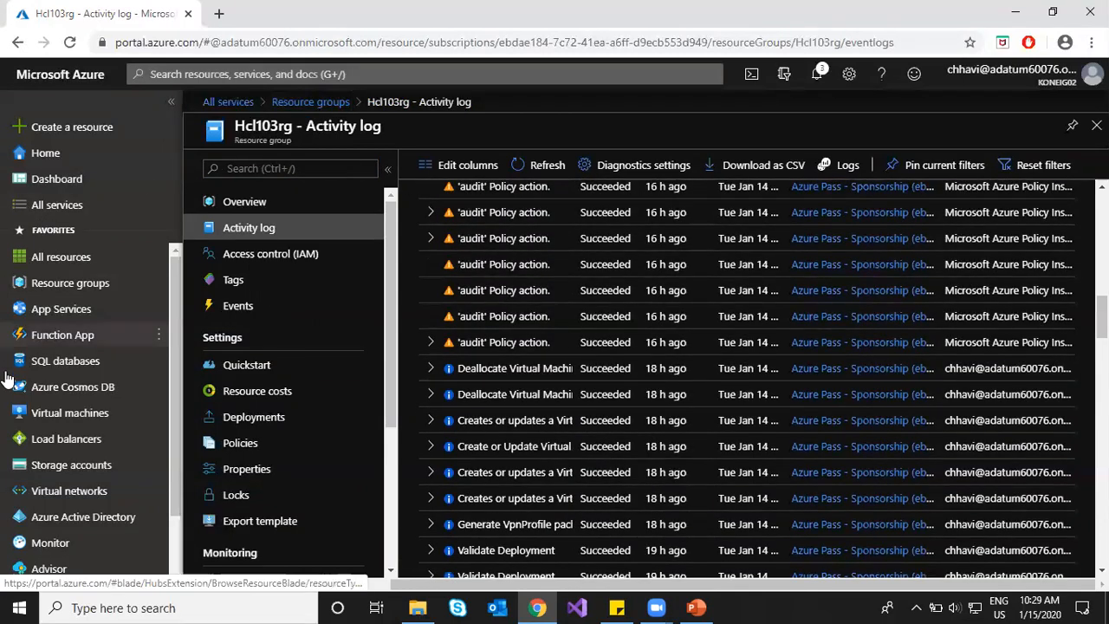
Step: Open the Activity log of the Hcl-vm1 virtual machine
{"action": "left_click", "coordinate": [68, 415]}
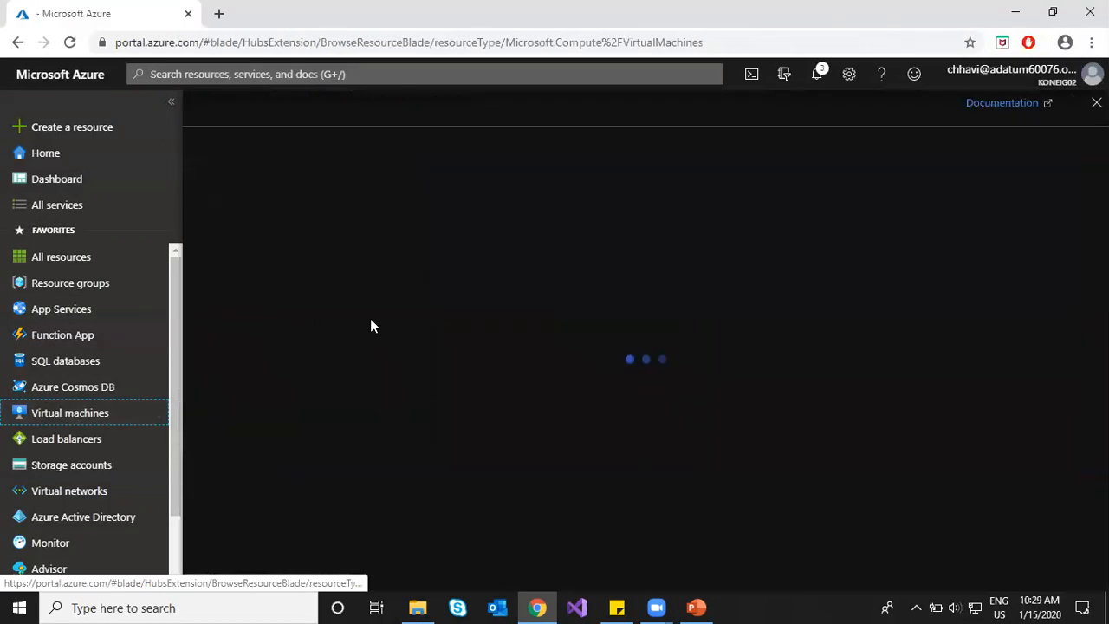
{"action": "left_click", "coordinate": [266, 300]}
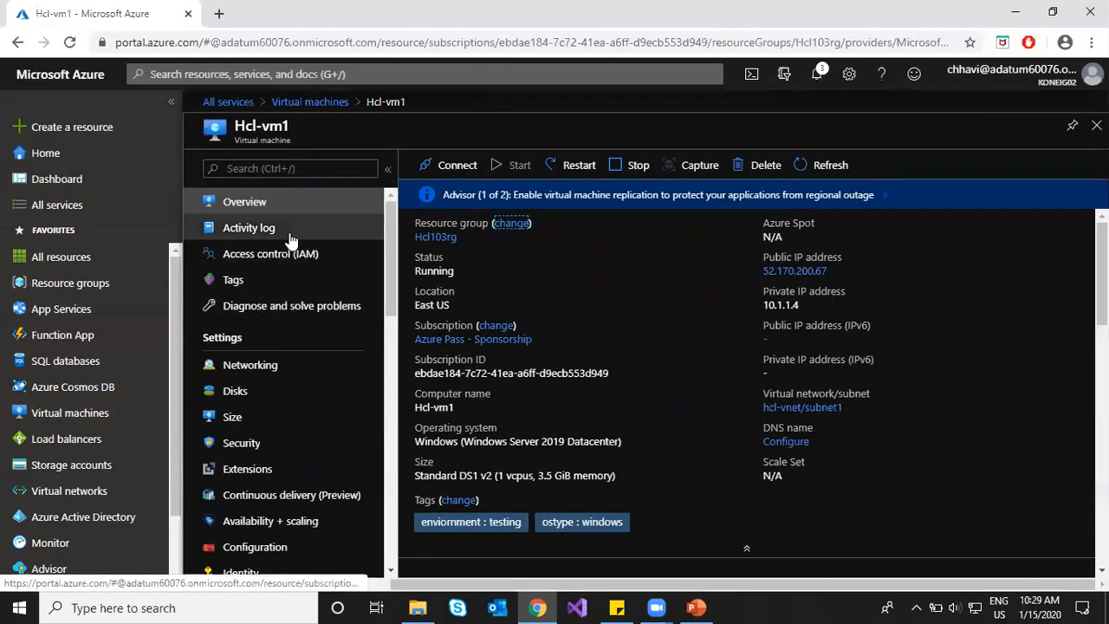
{"action": "left_click", "coordinate": [292, 232]}
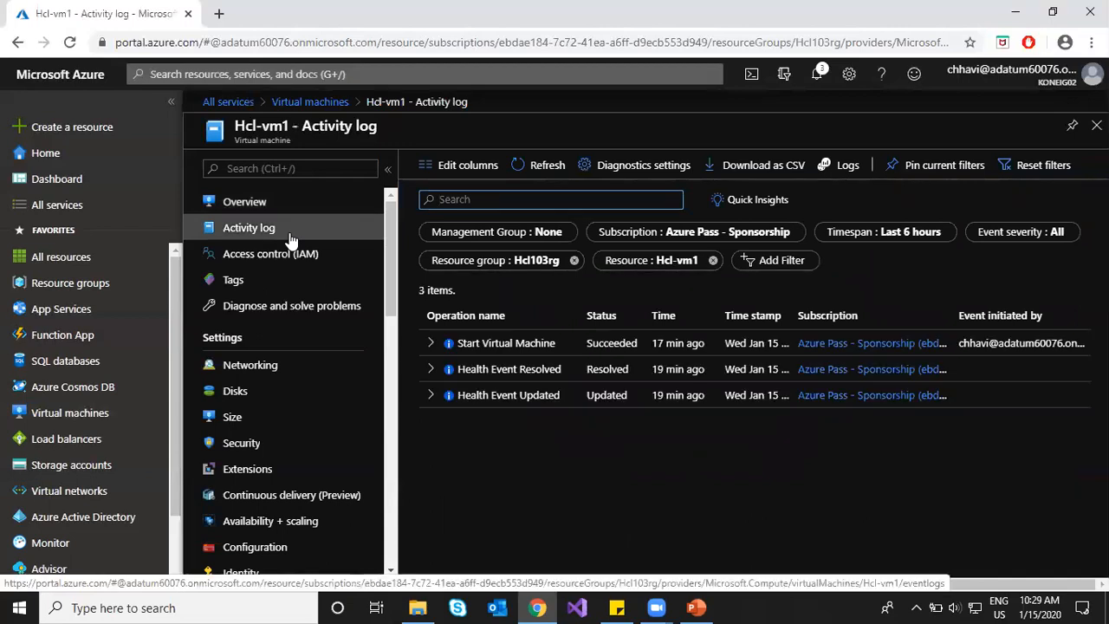
Step: Set the Hcl-vm1 activity log timespan to Last 24 hours and apply it
{"action": "left_click", "coordinate": [850, 241]}
{"action": "left_click", "coordinate": [854, 362]}
{"action": "left_click", "coordinate": [882, 513]}
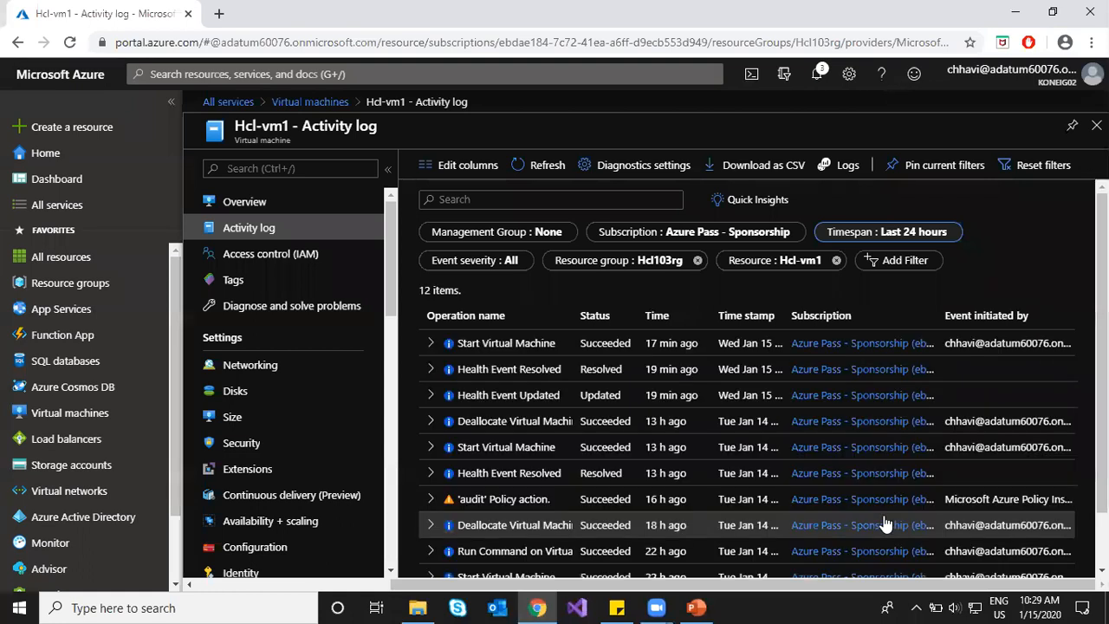
{"action": "scroll", "coordinate": [550, 381], "scroll_direction": "down", "scroll_amount": 1}
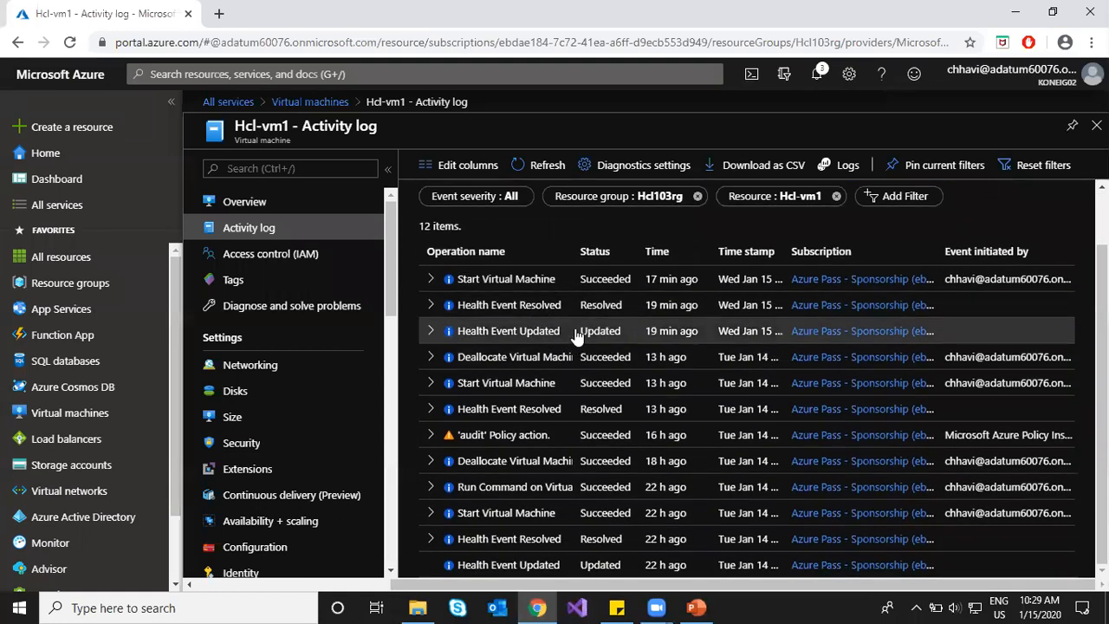
{"action": "scroll", "coordinate": [524, 290], "scroll_direction": "up", "scroll_amount": 1}
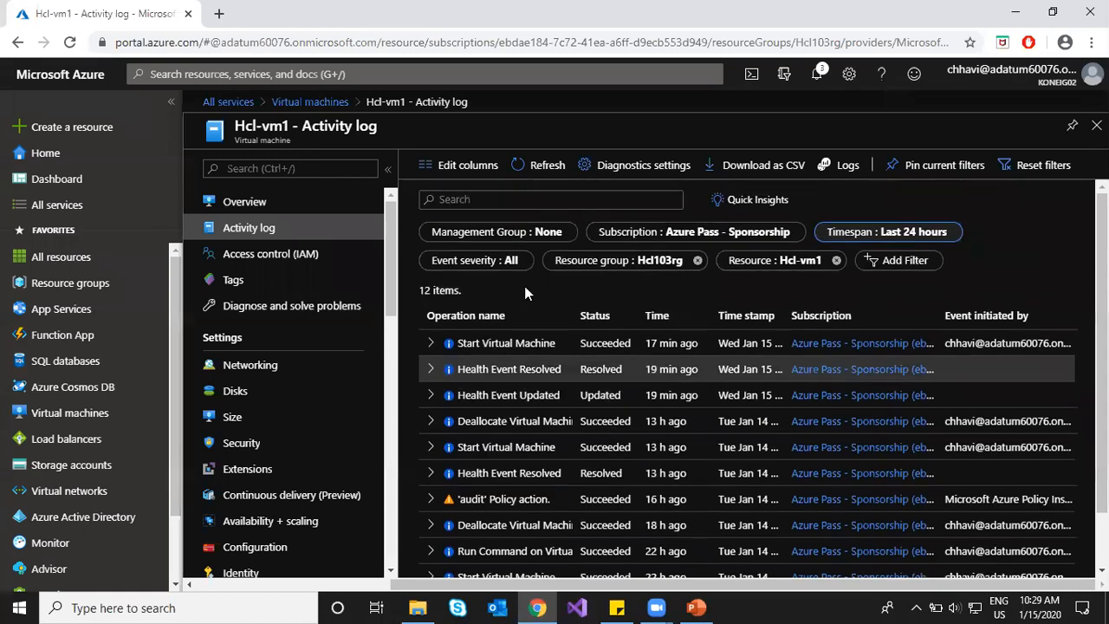
Step: Open the Hcl-vm1 activity log's Diagnostics settings to review alllogs and diag1
{"action": "left_click", "coordinate": [622, 165]}
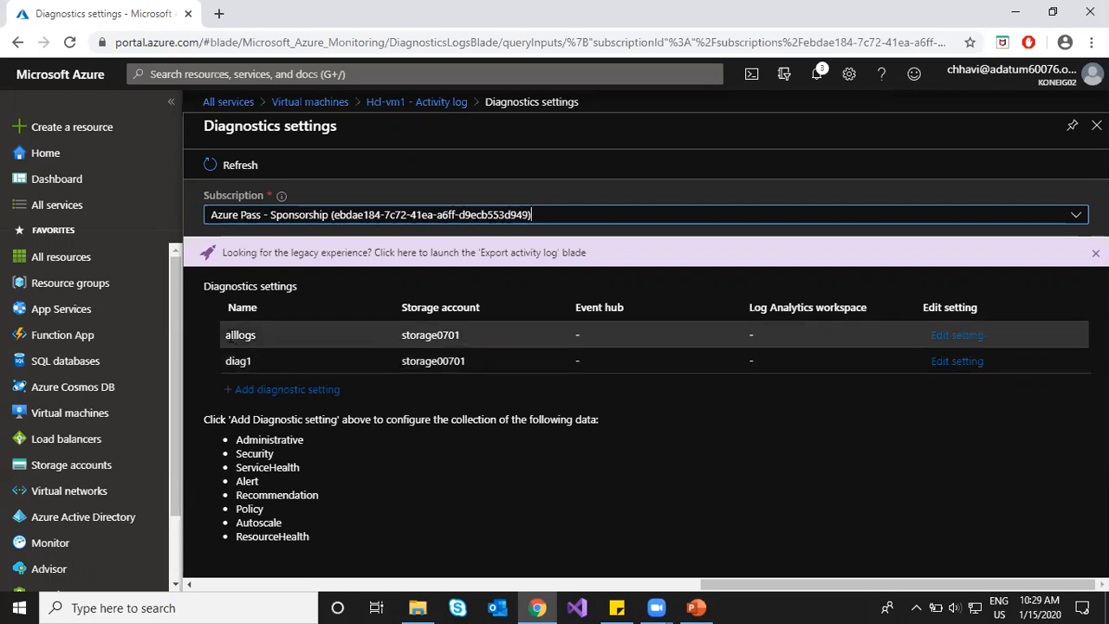
{"action": "double_click", "coordinate": [311, 330]}
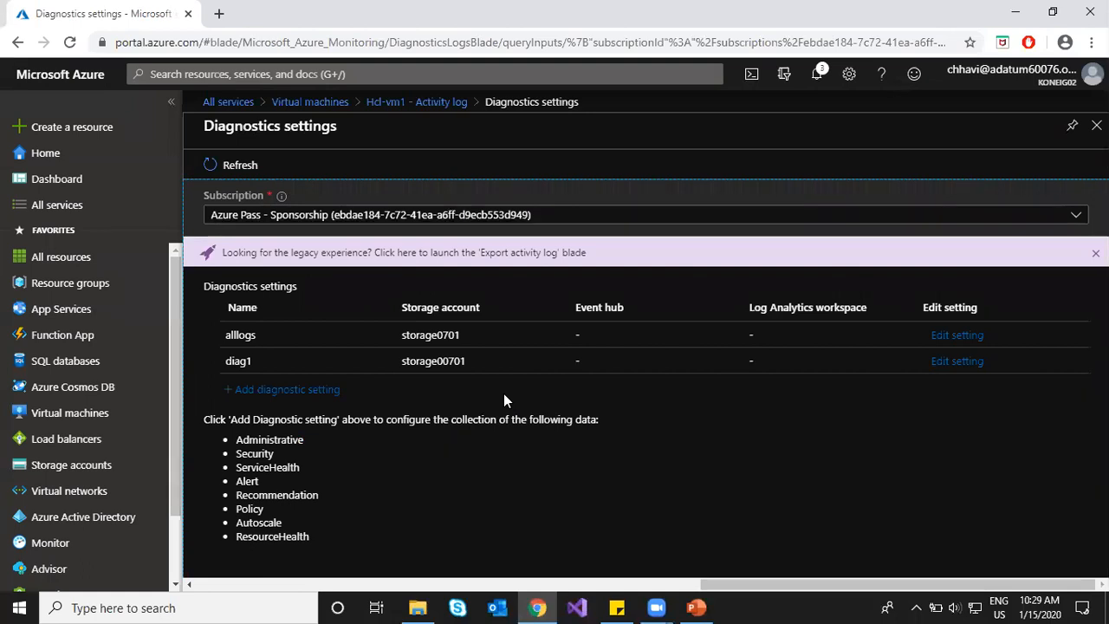
Step: Go to Monitor and view its Activity log across both subscriptions
{"action": "left_click", "coordinate": [68, 553]}
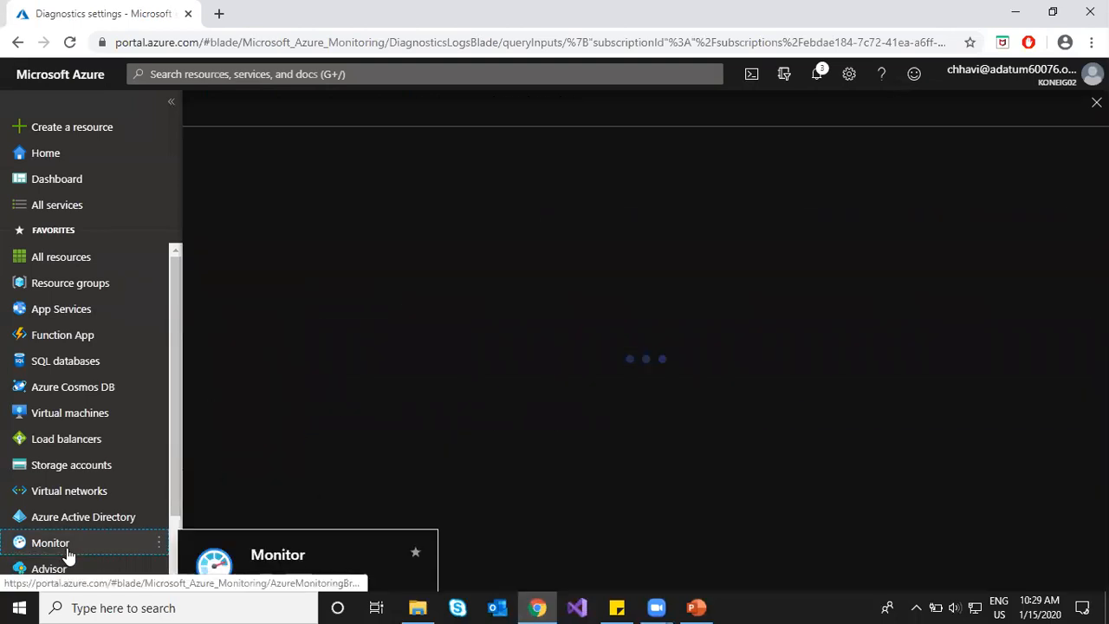
{"action": "left_click", "coordinate": [253, 232]}
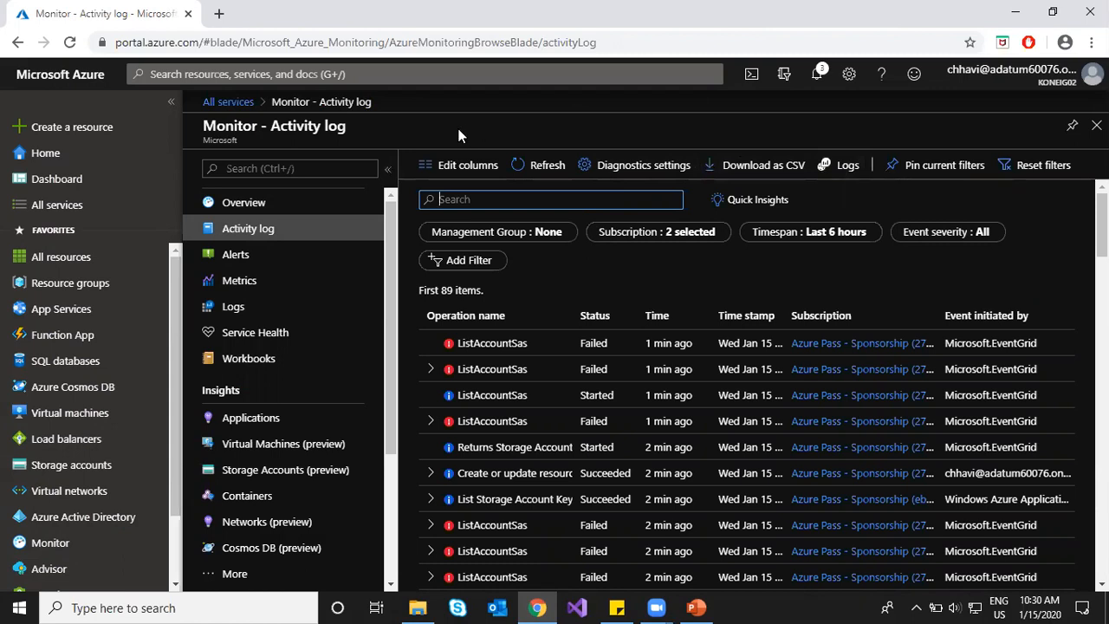
Step: In Monitor Metrics, filter the scope picker's resource types to Virtual machines only
{"action": "left_click", "coordinate": [247, 282]}
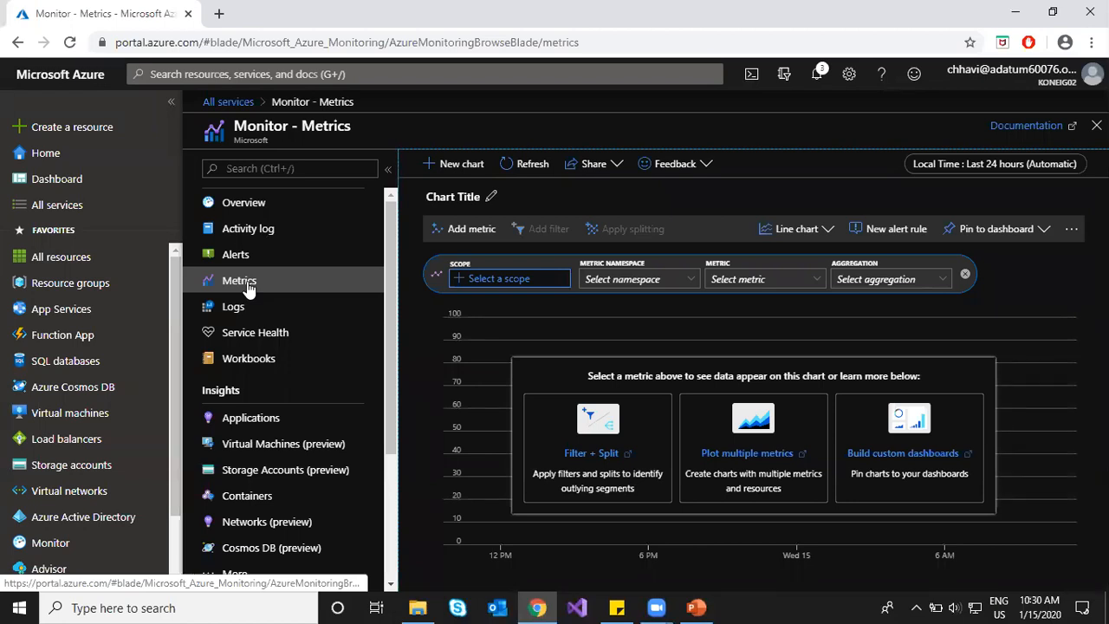
{"action": "left_click", "coordinate": [496, 284]}
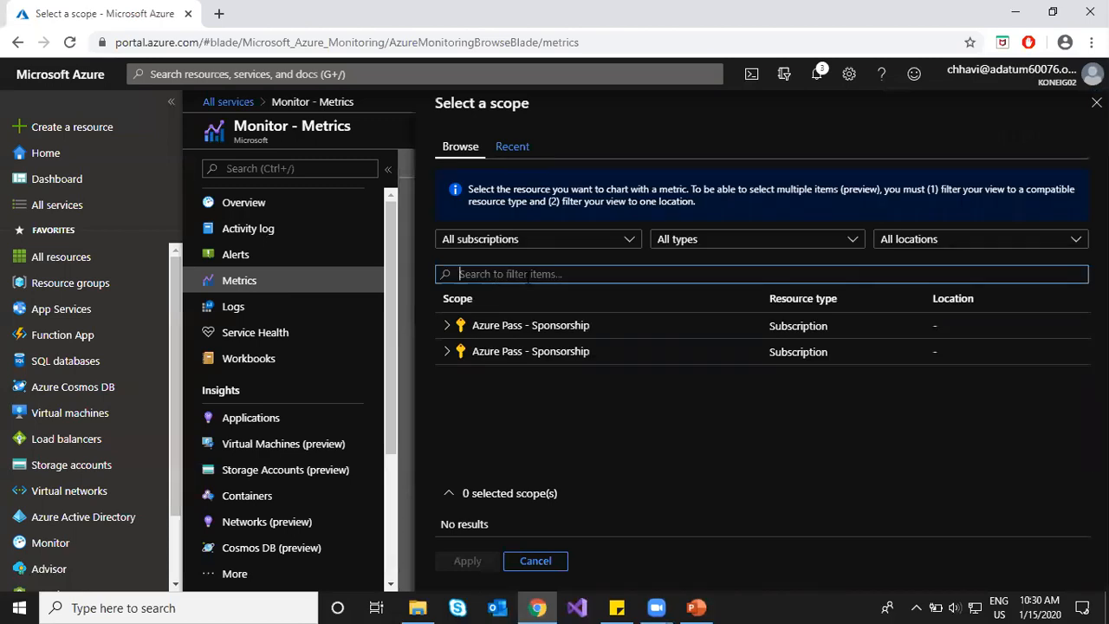
{"action": "left_click", "coordinate": [447, 353]}
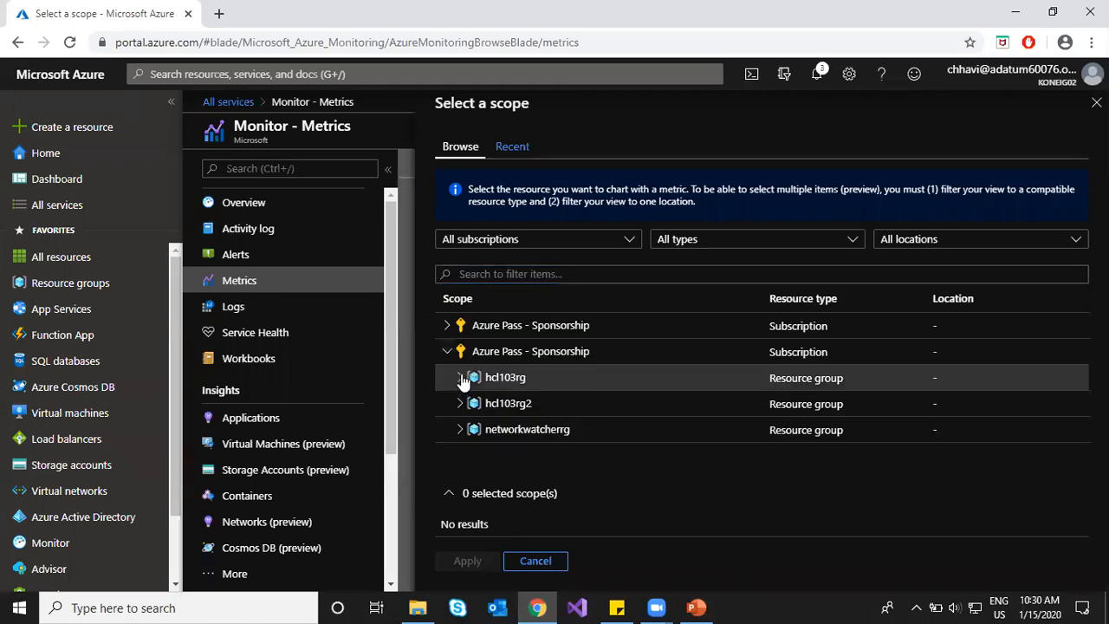
{"action": "left_click", "coordinate": [728, 245]}
{"action": "left_click", "coordinate": [633, 280]}
{"action": "left_click", "coordinate": [638, 439]}
{"action": "left_click", "coordinate": [1035, 514]}
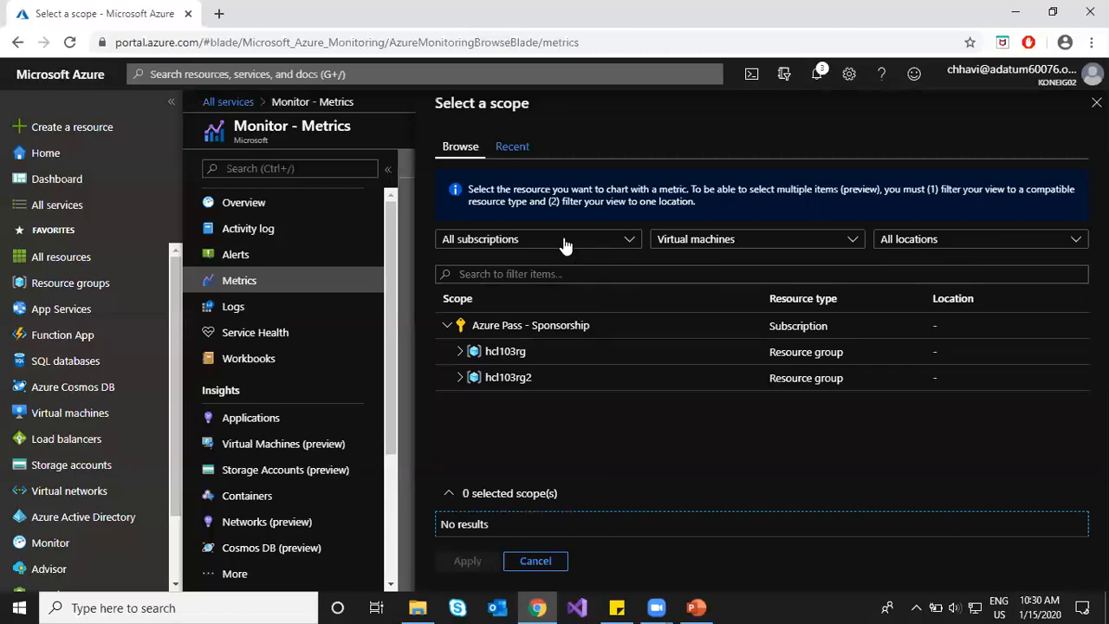
Step: Narrow the scope picker to a single Azure Pass subscription and the East US location
{"action": "left_click", "coordinate": [565, 241]}
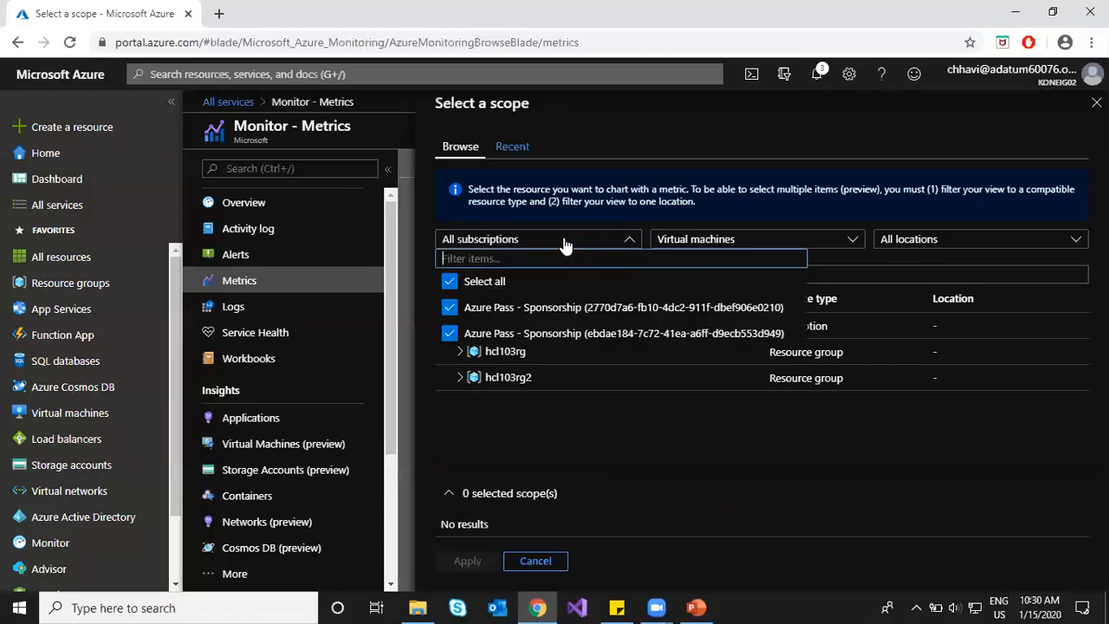
{"action": "left_click", "coordinate": [450, 307]}
{"action": "left_click", "coordinate": [741, 500]}
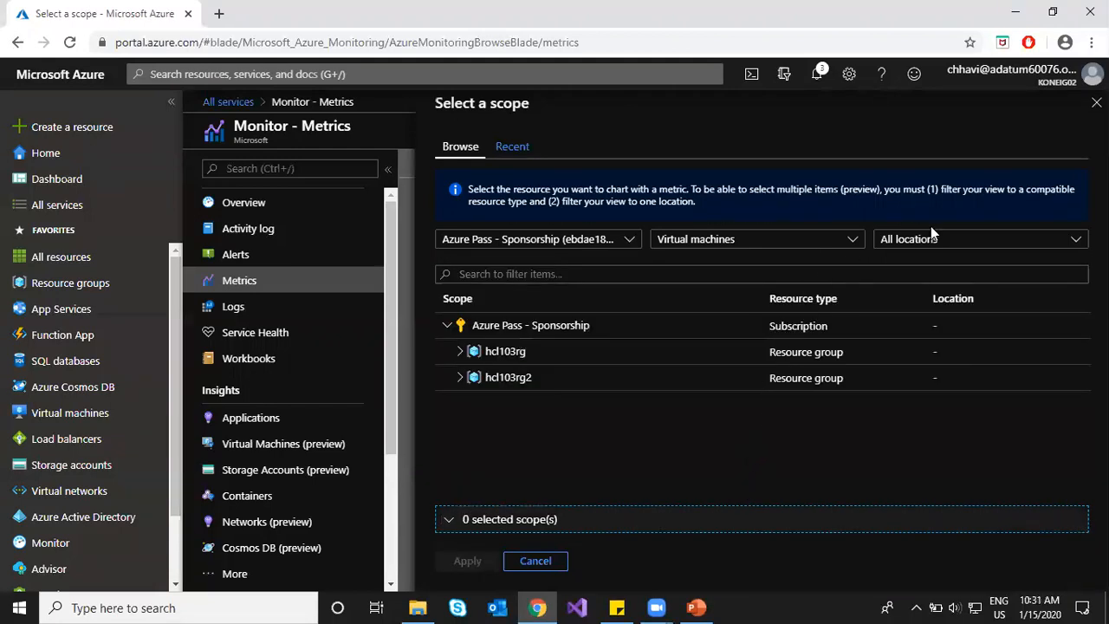
{"action": "left_click", "coordinate": [930, 243]}
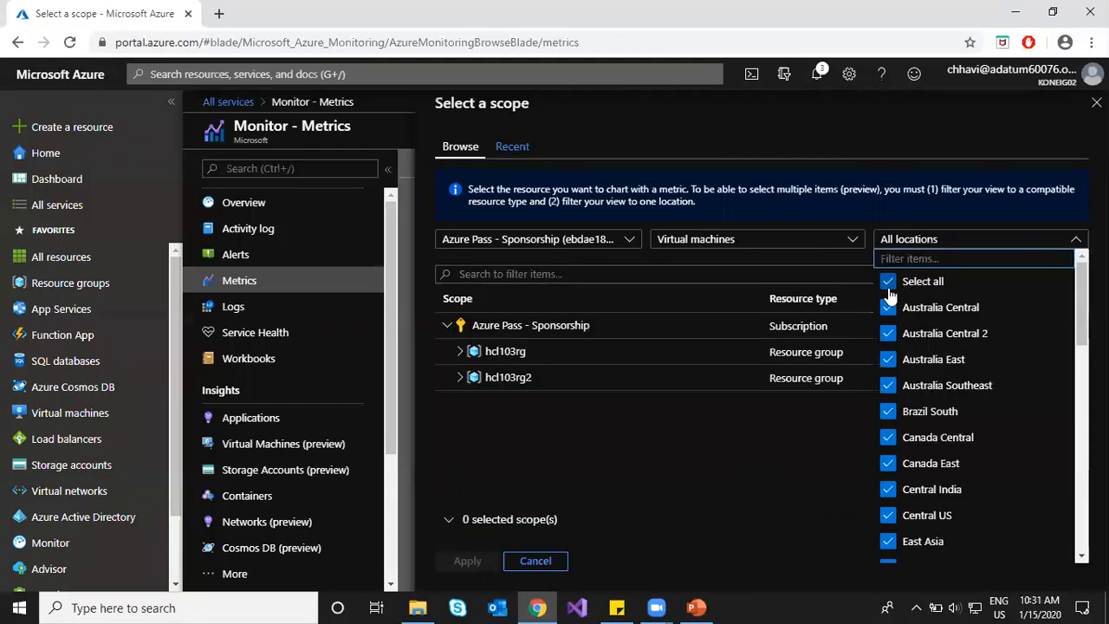
{"action": "scroll", "coordinate": [932, 425], "scroll_direction": "down", "scroll_amount": 2}
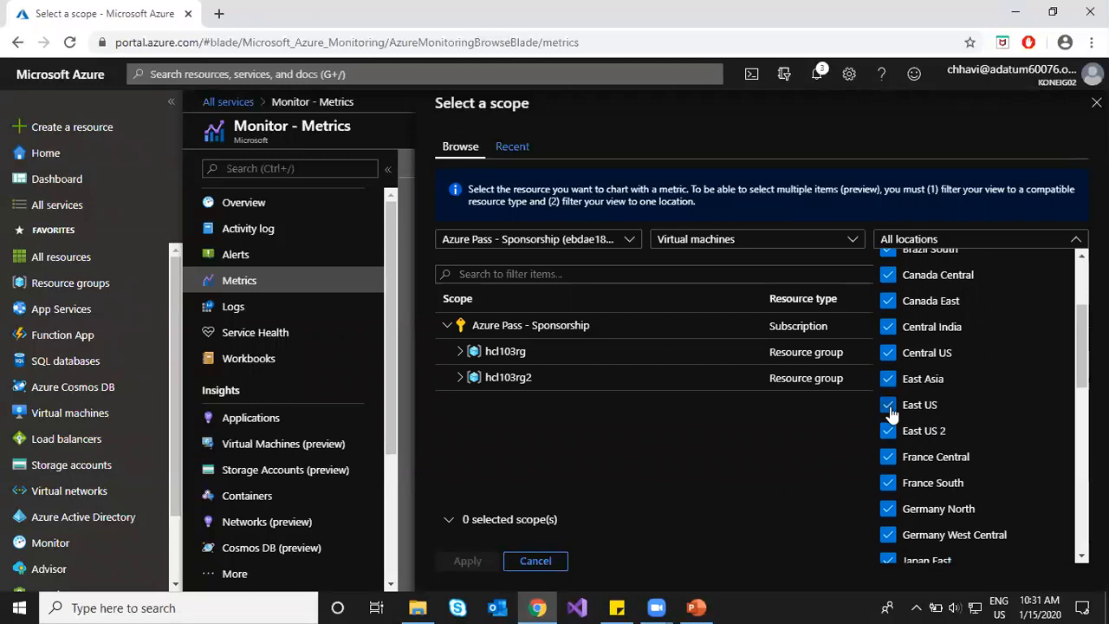
{"action": "scroll", "coordinate": [892, 295], "scroll_direction": "up", "scroll_amount": 2}
{"action": "left_click", "coordinate": [889, 280]}
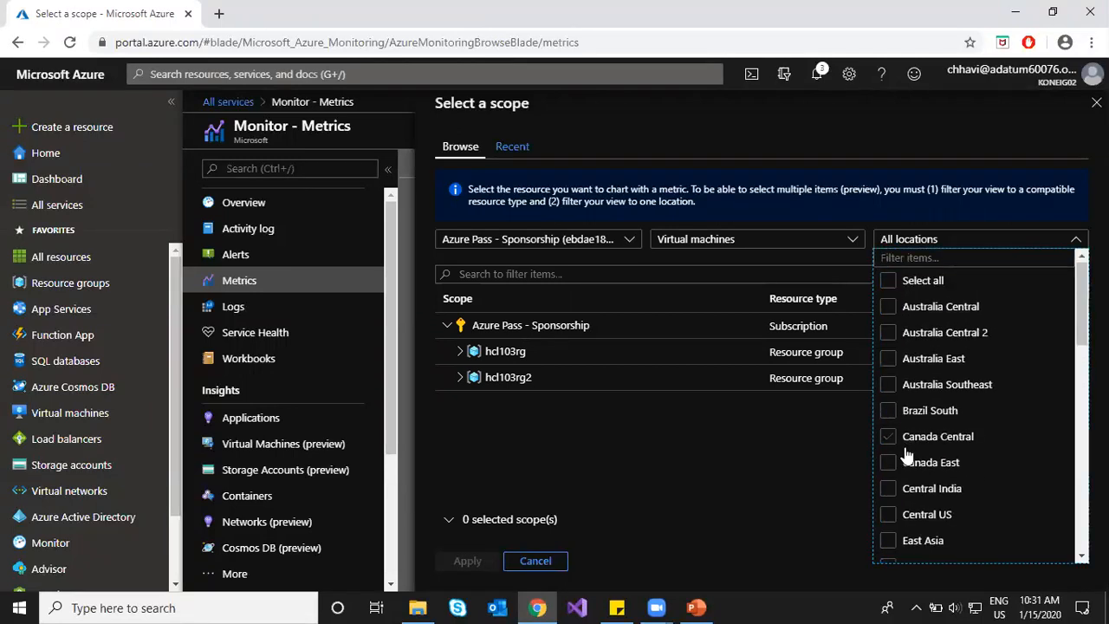
{"action": "scroll", "coordinate": [903, 458], "scroll_direction": "down", "scroll_amount": 2}
{"action": "left_click", "coordinate": [888, 405]}
{"action": "left_click", "coordinate": [786, 448]}
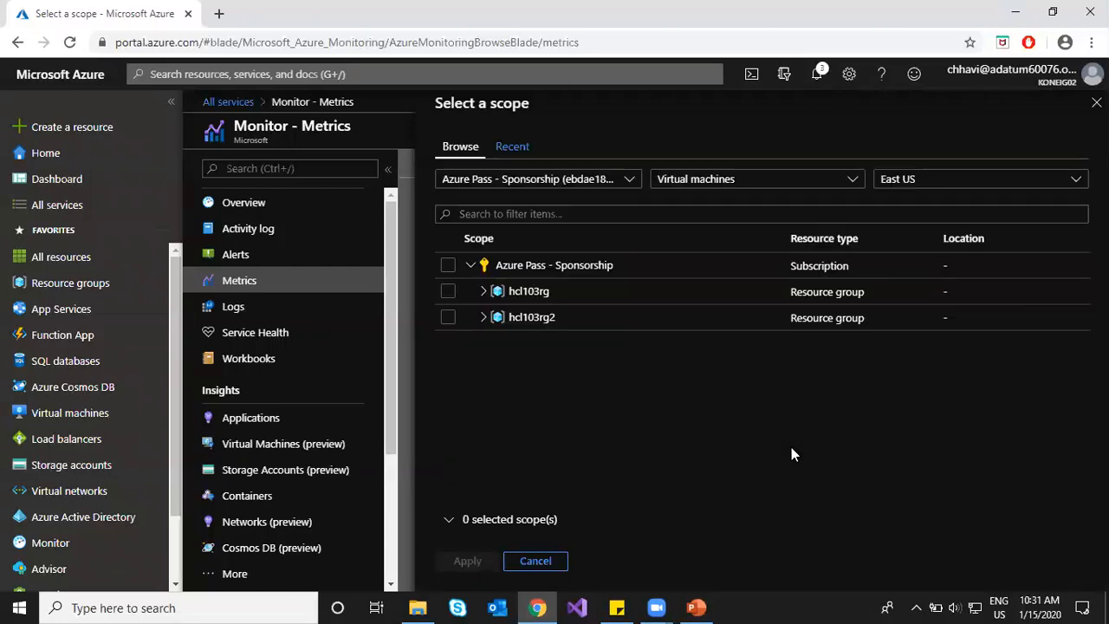
Step: Select Hcl-vm1 and Hcl-vm2 under hcl103rg and apply them as the chart scope
{"action": "left_click", "coordinate": [483, 292]}
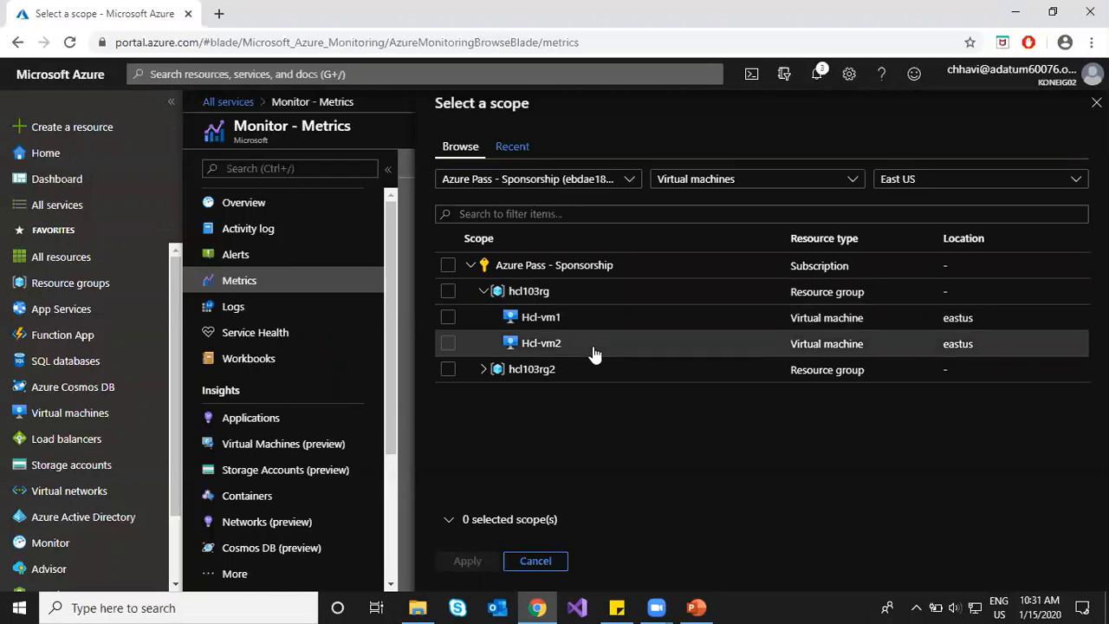
{"action": "left_click", "coordinate": [442, 318]}
{"action": "left_click", "coordinate": [451, 390]}
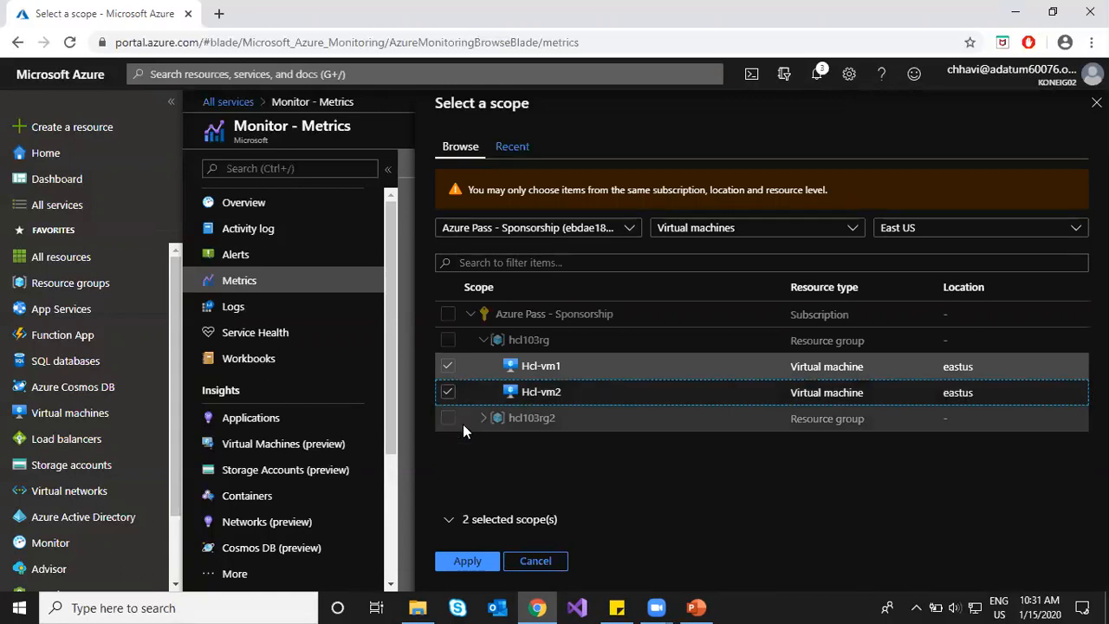
{"action": "left_click", "coordinate": [466, 561]}
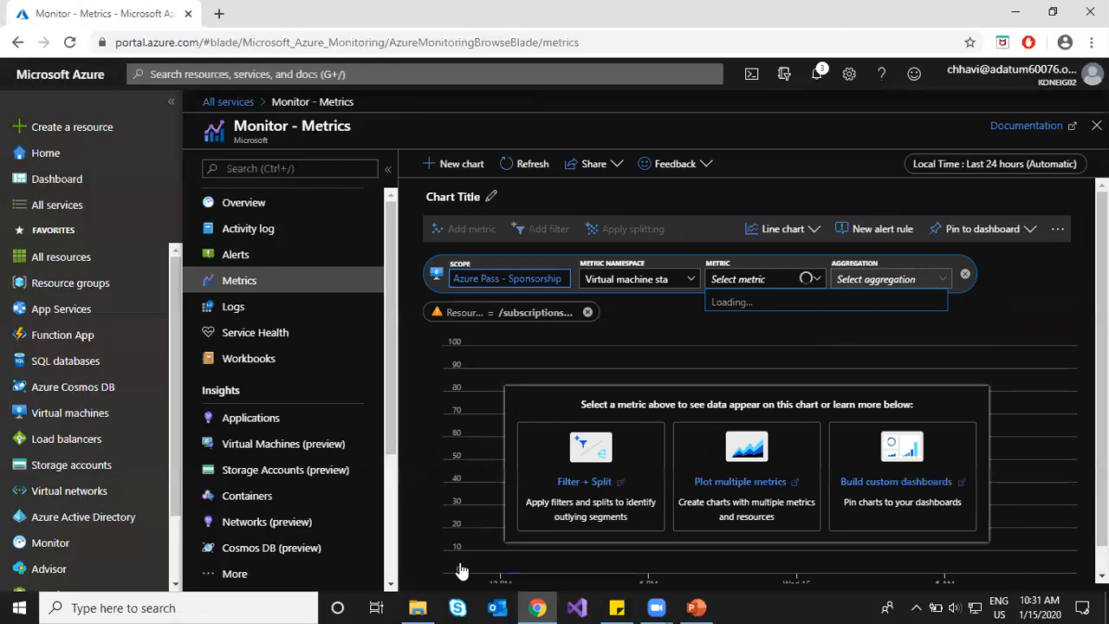
Step: Change the chart scope to Hcl-vm1 alone, under the hcl103rg resource group
{"action": "left_click", "coordinate": [537, 279]}
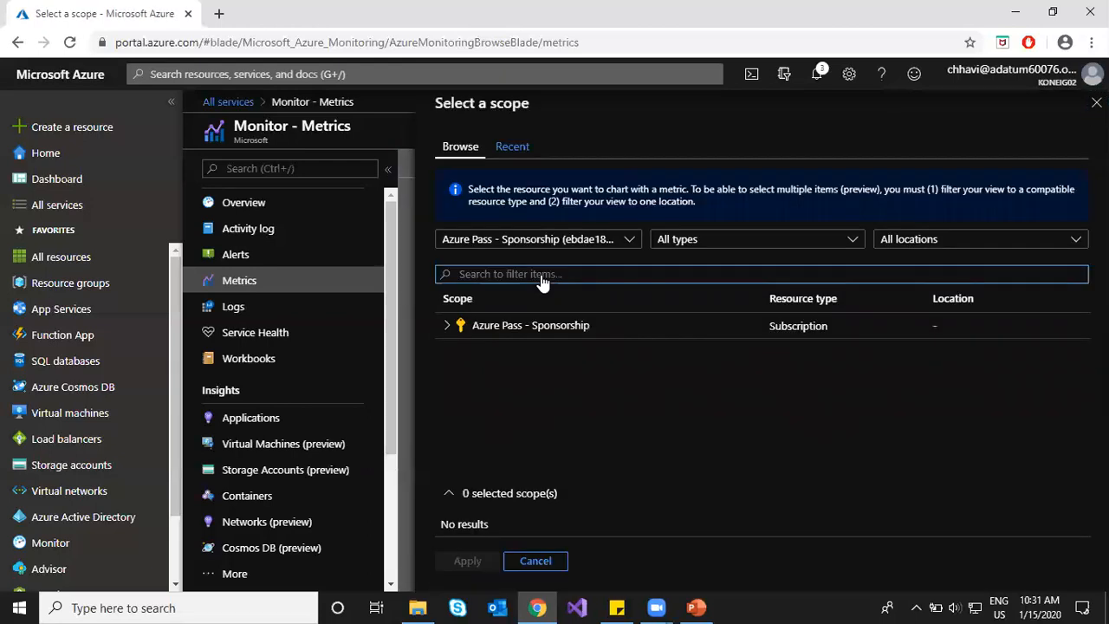
{"action": "left_click", "coordinate": [448, 325]}
{"action": "left_click", "coordinate": [459, 350]}
{"action": "scroll", "coordinate": [511, 392], "scroll_direction": "down", "scroll_amount": 2}
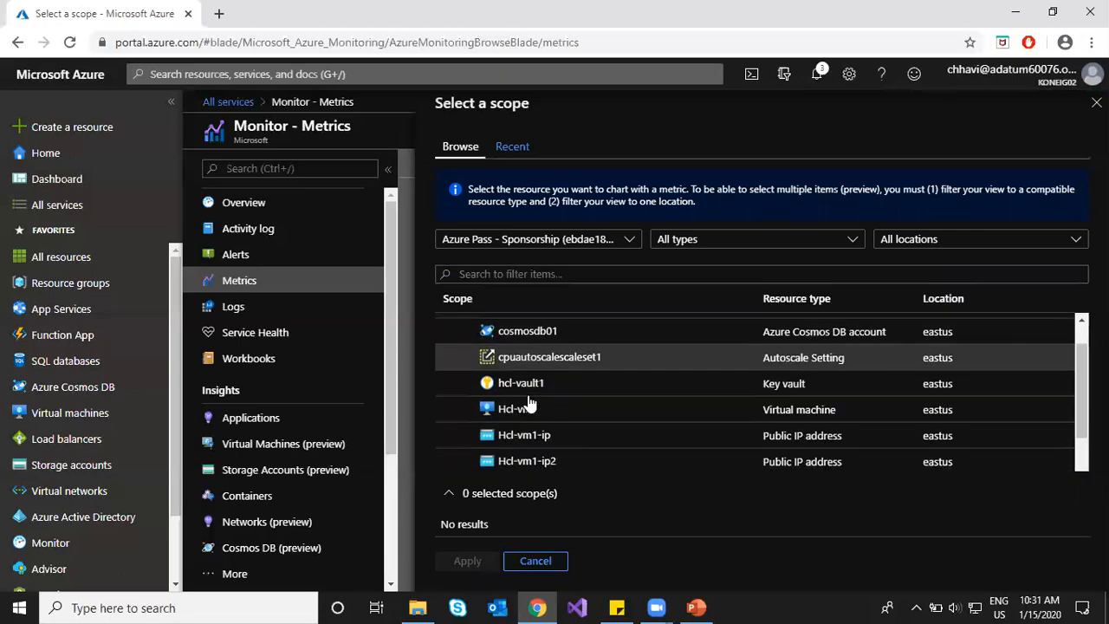
{"action": "left_click", "coordinate": [528, 377]}
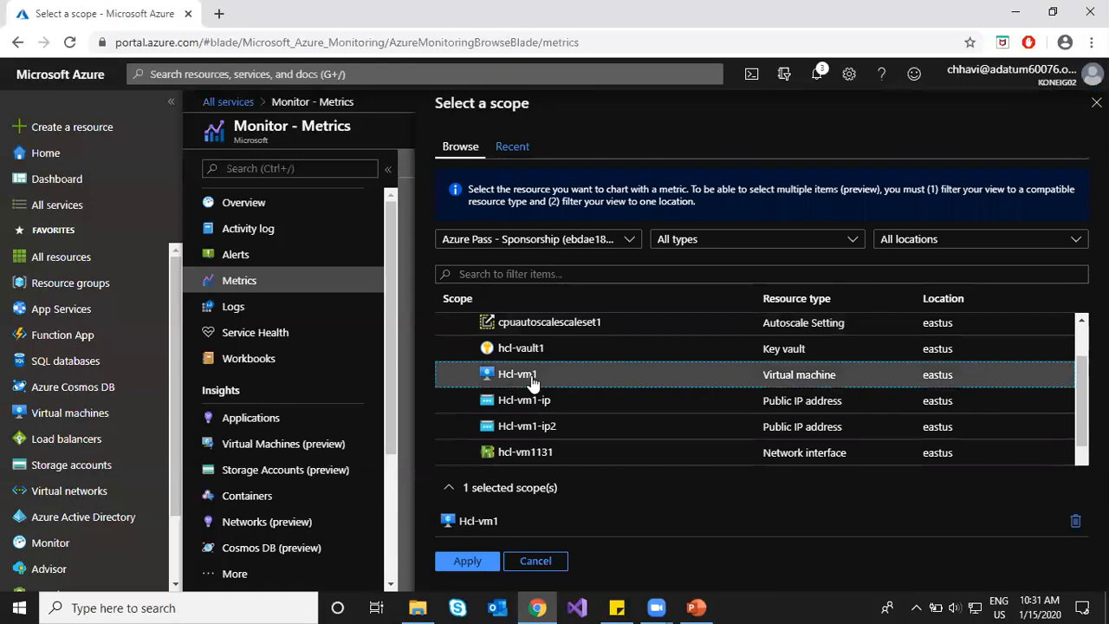
{"action": "left_click", "coordinate": [468, 561]}
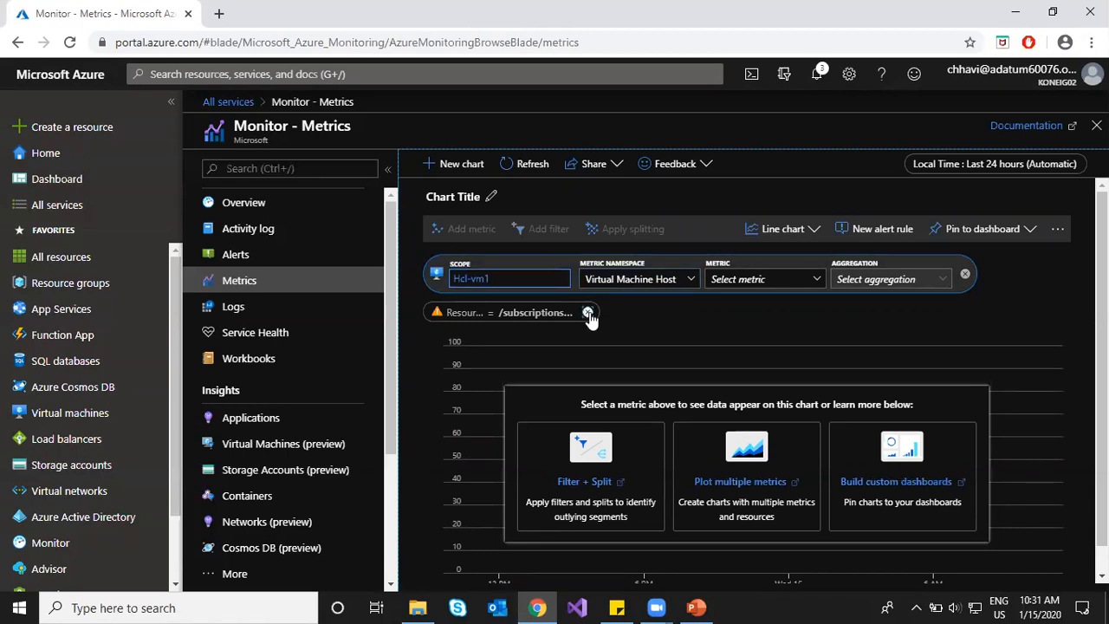
Step: Plot Percentage CPU from the Virtual Machine Host namespace for Hcl-vm1
{"action": "left_click", "coordinate": [586, 279]}
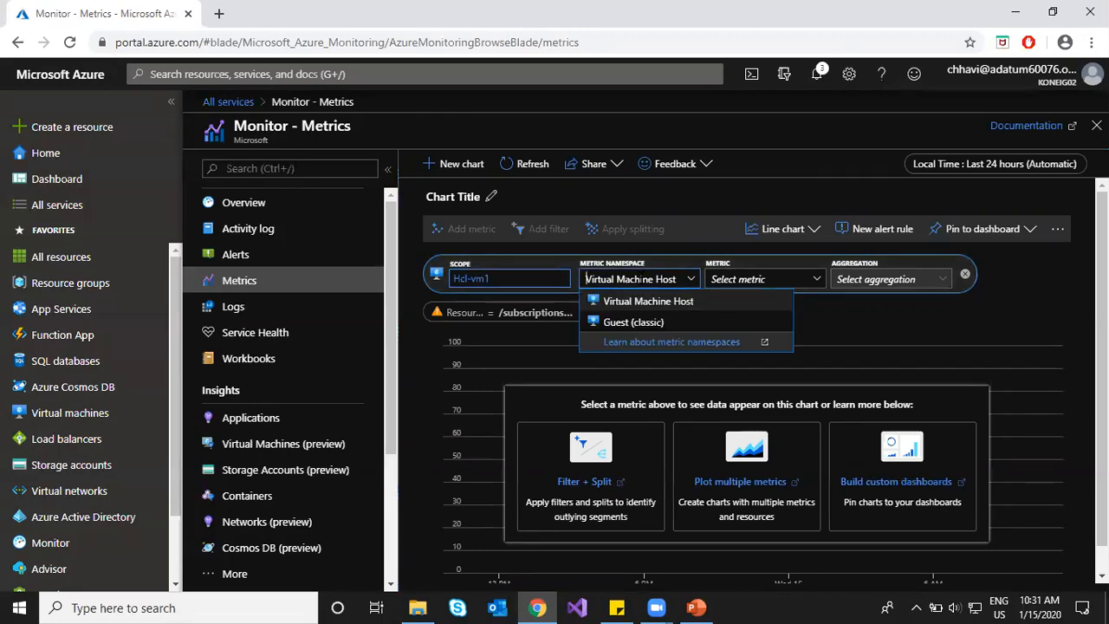
{"action": "left_click", "coordinate": [654, 305]}
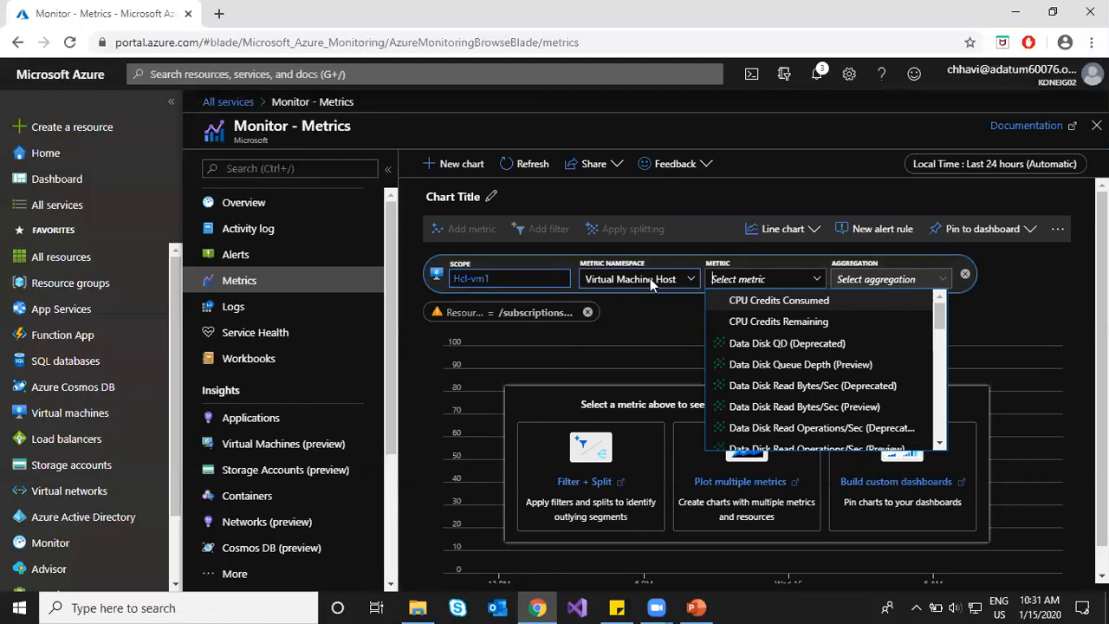
{"action": "scroll", "coordinate": [784, 387], "scroll_direction": "down", "scroll_amount": 3}
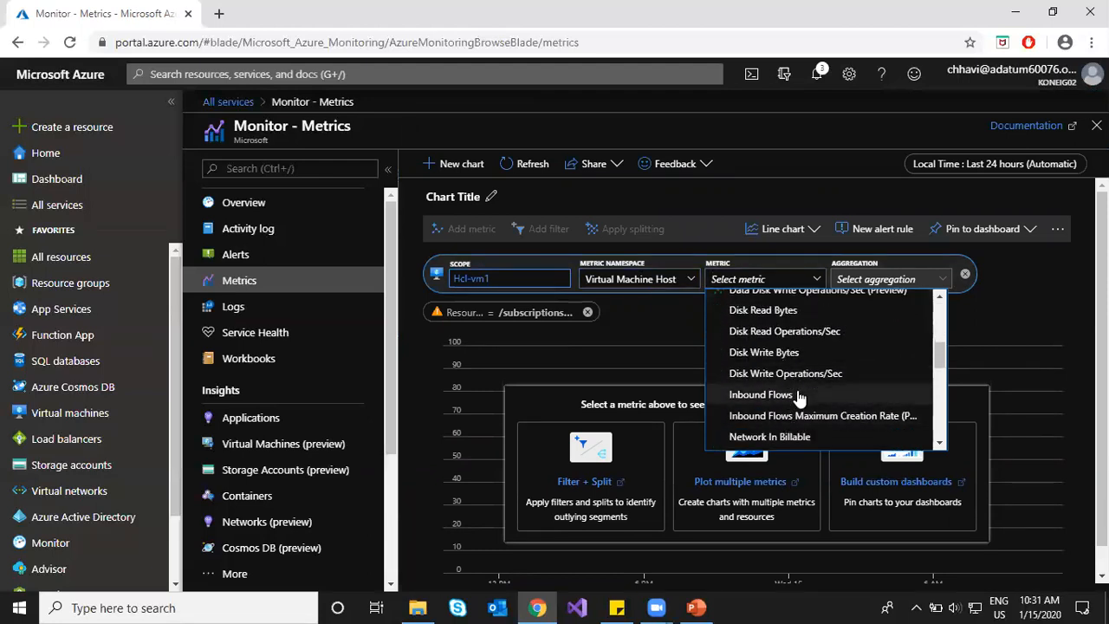
{"action": "scroll", "coordinate": [800, 390], "scroll_direction": "down", "scroll_amount": 5}
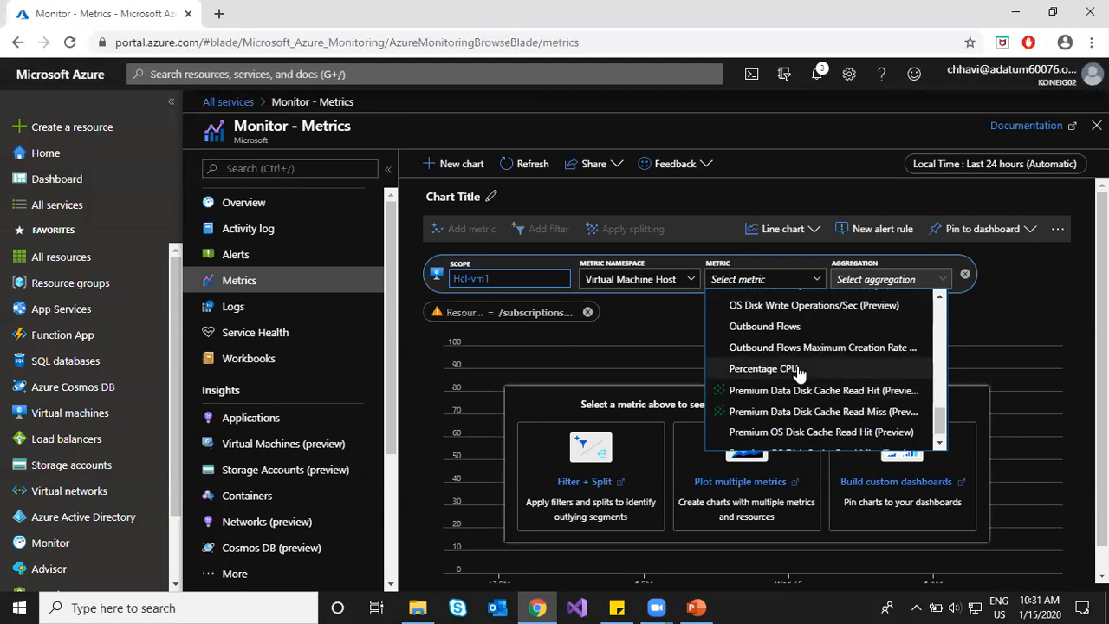
{"action": "left_click", "coordinate": [798, 368]}
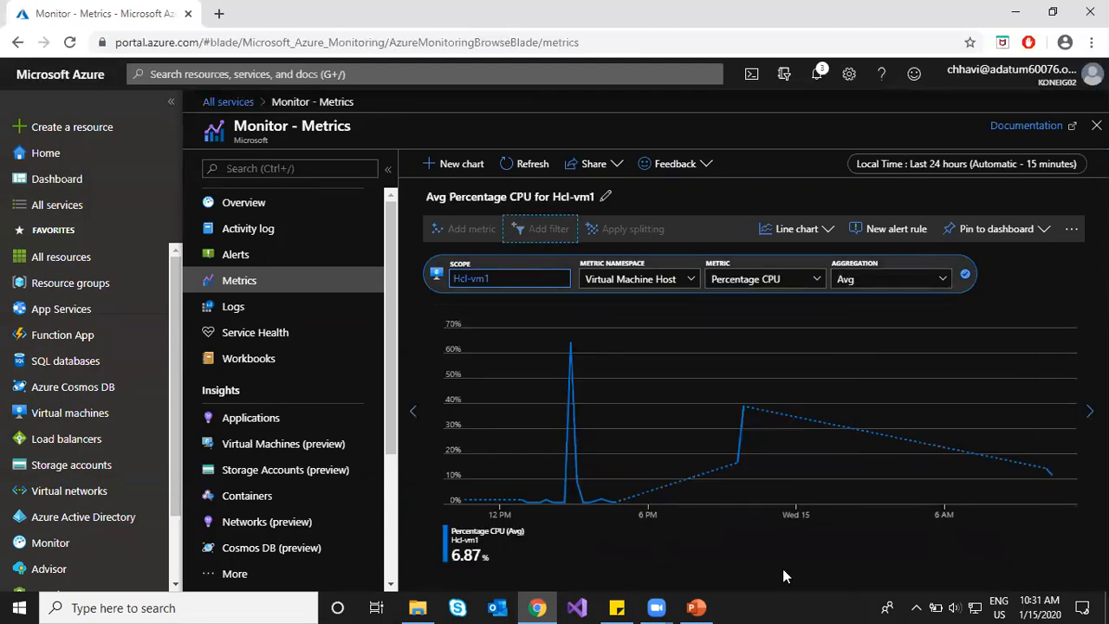
Step: Set the chart's time range to the last 48 hours
{"action": "left_click", "coordinate": [962, 167]}
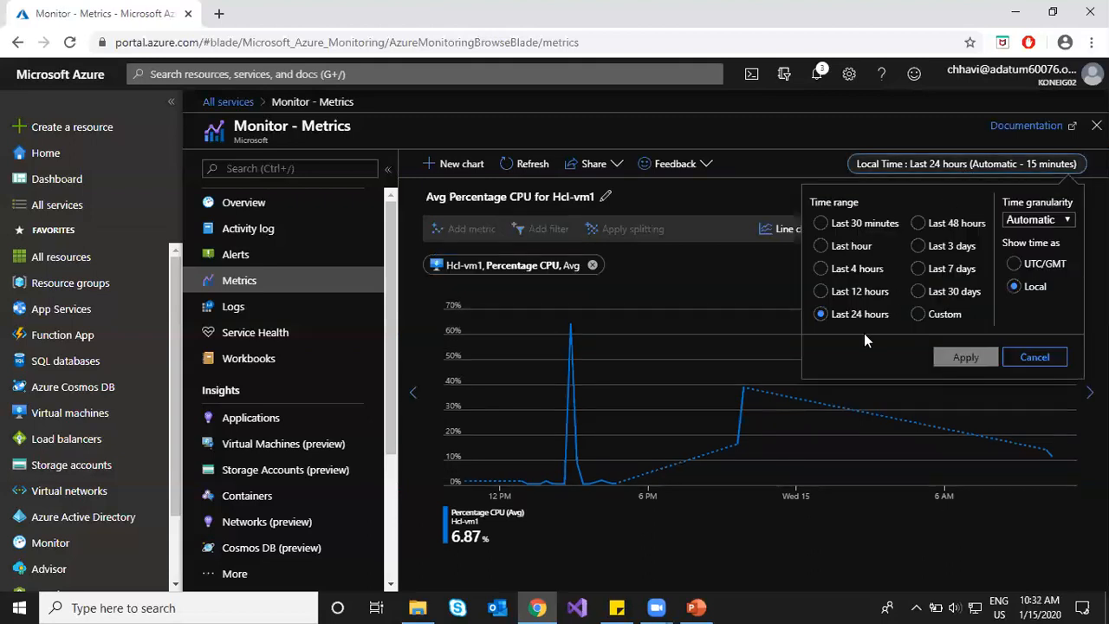
{"action": "left_click", "coordinate": [919, 225]}
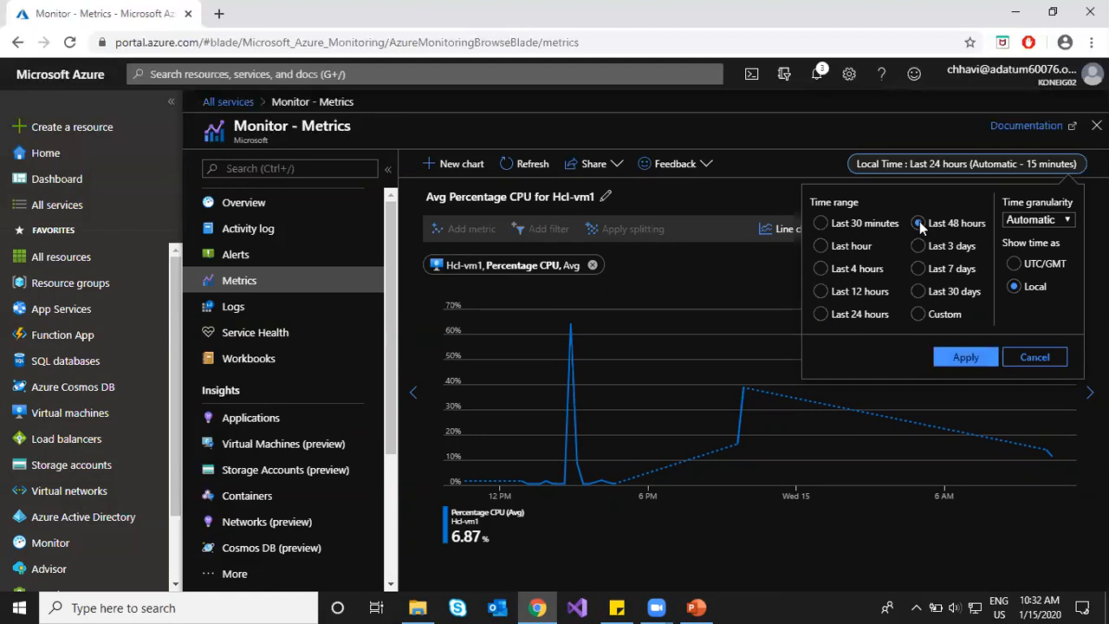
{"action": "left_click", "coordinate": [966, 359]}
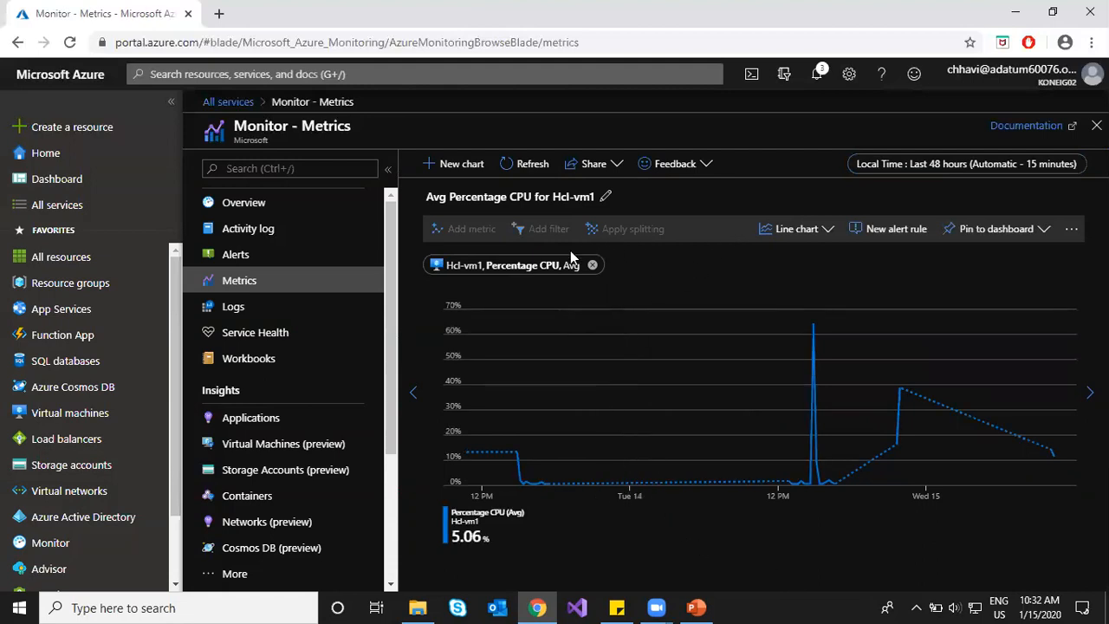
Step: Change the Percentage CPU aggregation from Avg to Max
{"action": "left_click", "coordinate": [537, 266]}
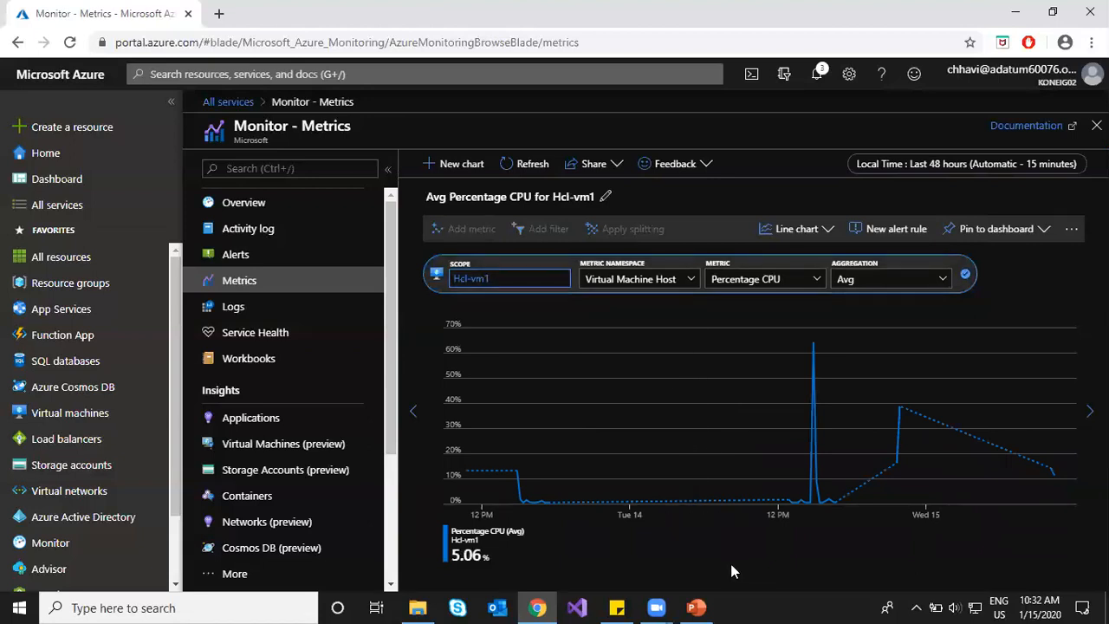
{"action": "left_click", "coordinate": [876, 274]}
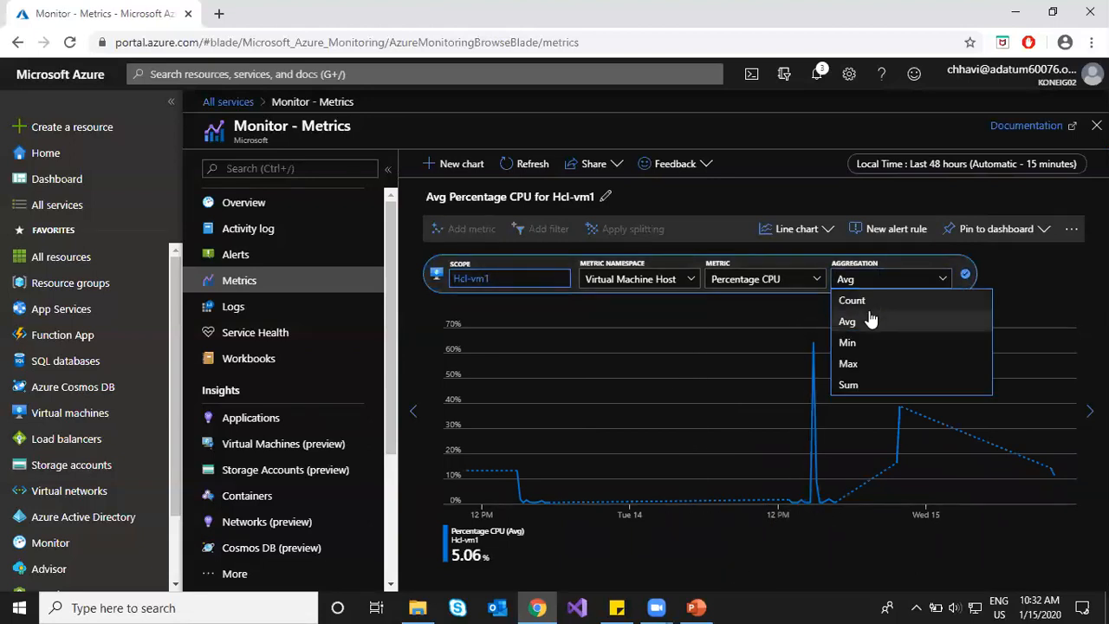
{"action": "left_click", "coordinate": [858, 366]}
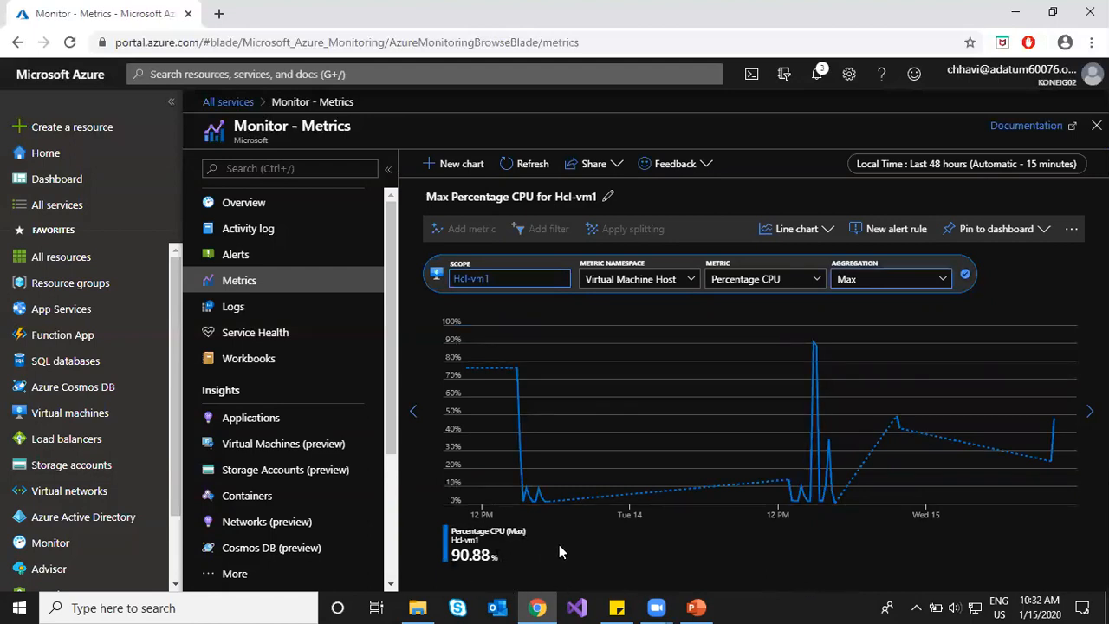
Step: Switch the CPU chart type to Line chart after trying area and bar
{"action": "left_click", "coordinate": [809, 233]}
{"action": "left_click", "coordinate": [720, 279]}
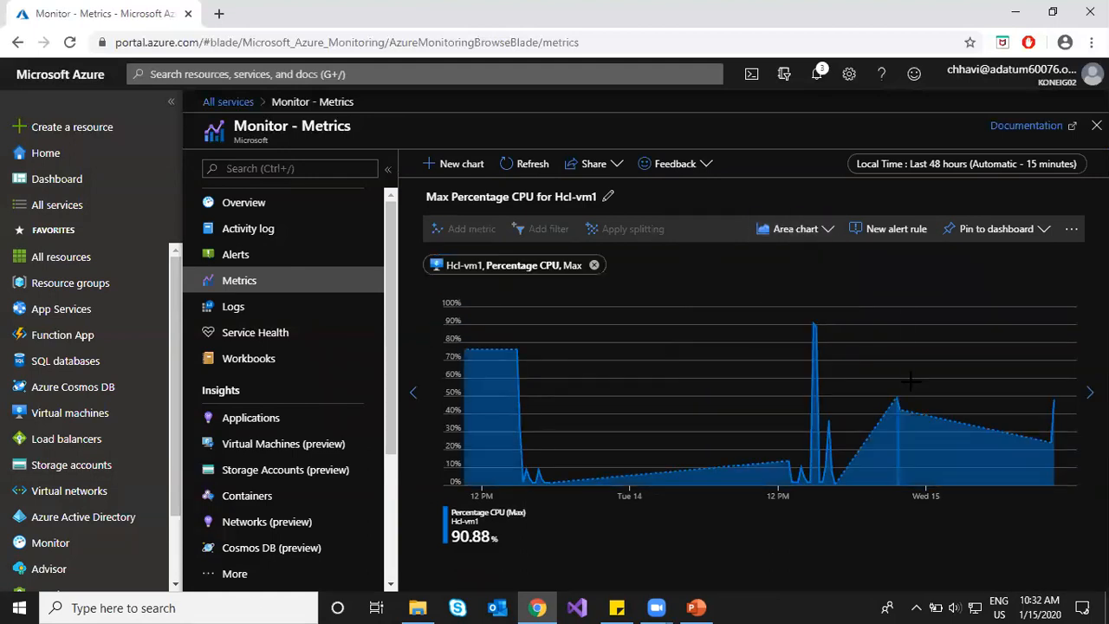
{"action": "left_click", "coordinate": [817, 231]}
{"action": "left_click", "coordinate": [770, 318]}
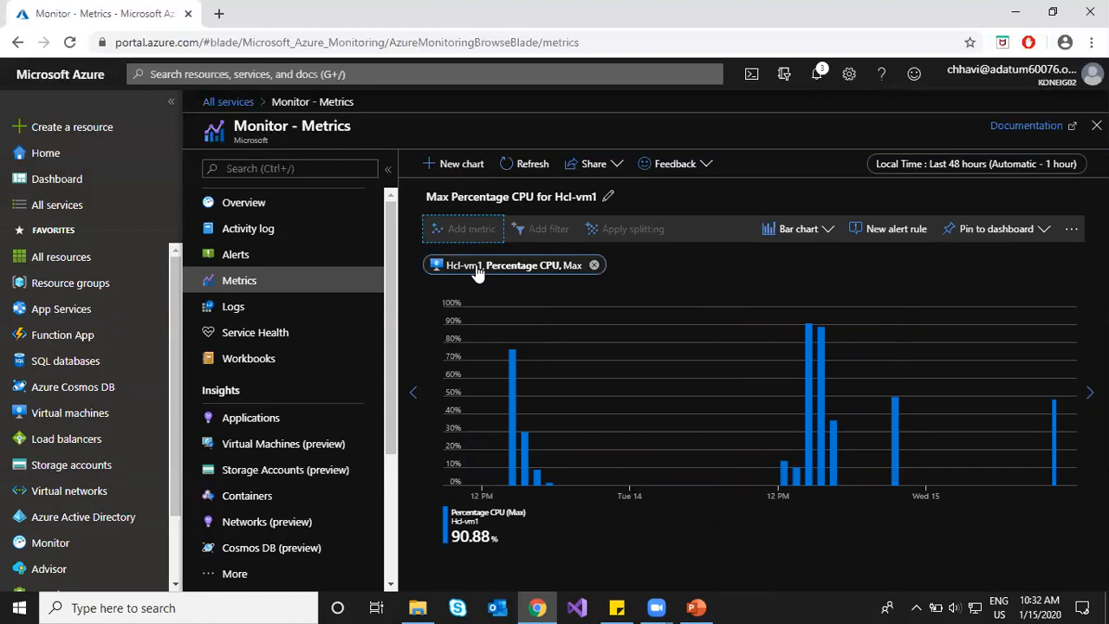
{"action": "left_click", "coordinate": [798, 229]}
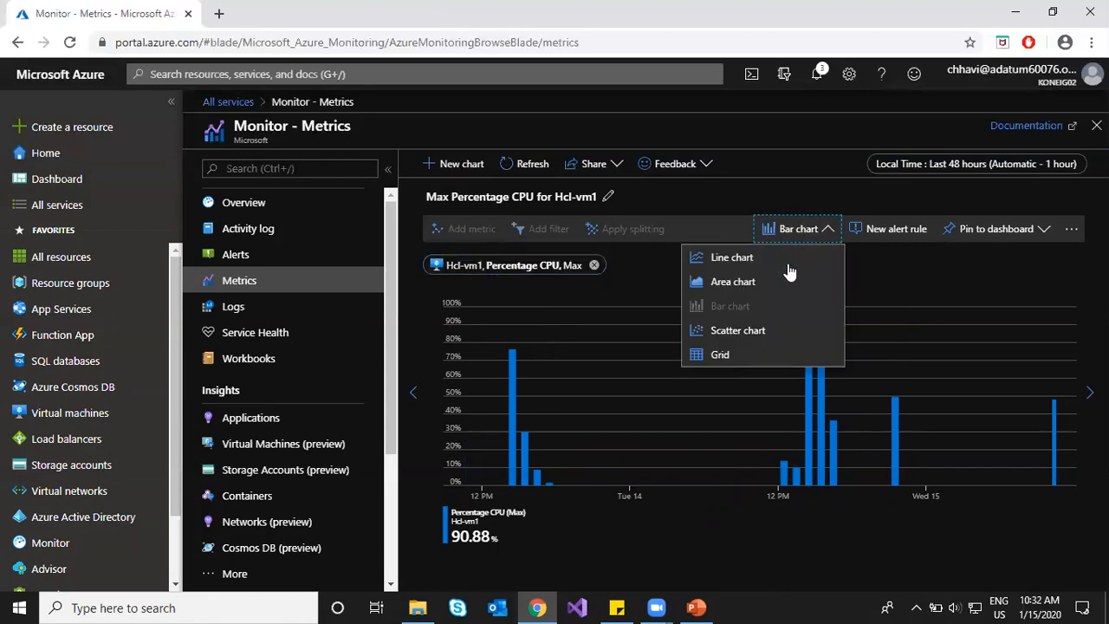
{"action": "left_click", "coordinate": [787, 256]}
{"action": "left_click", "coordinate": [442, 230]}
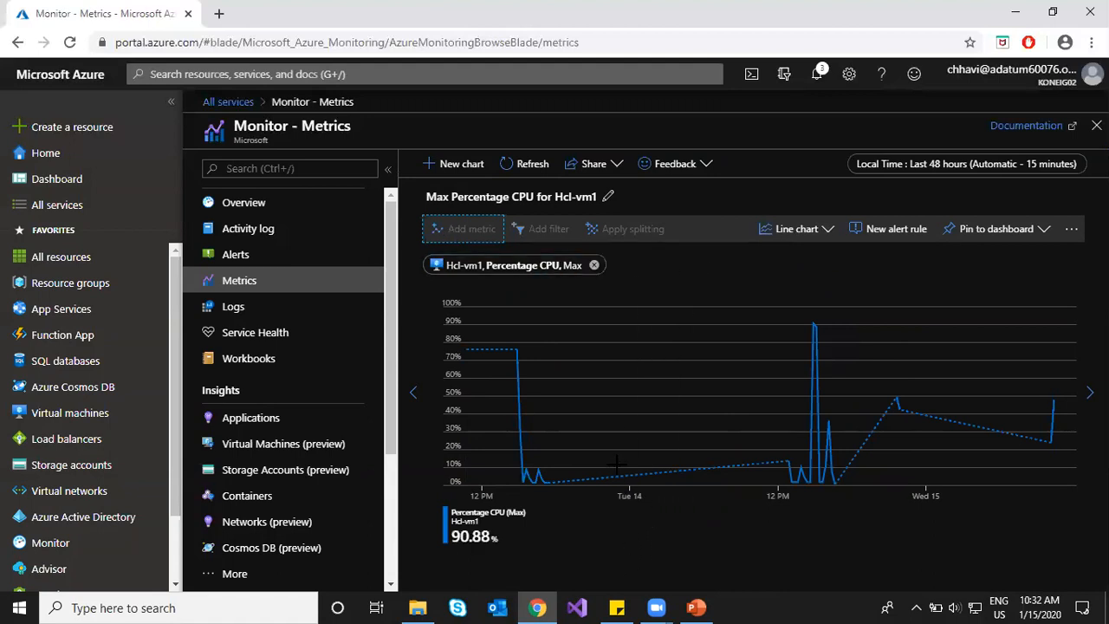
Step: Create a new chart plotting Max Data Disk Write Bytes/Sec (Preview) for Hcl-vm1
{"action": "left_click", "coordinate": [430, 164]}
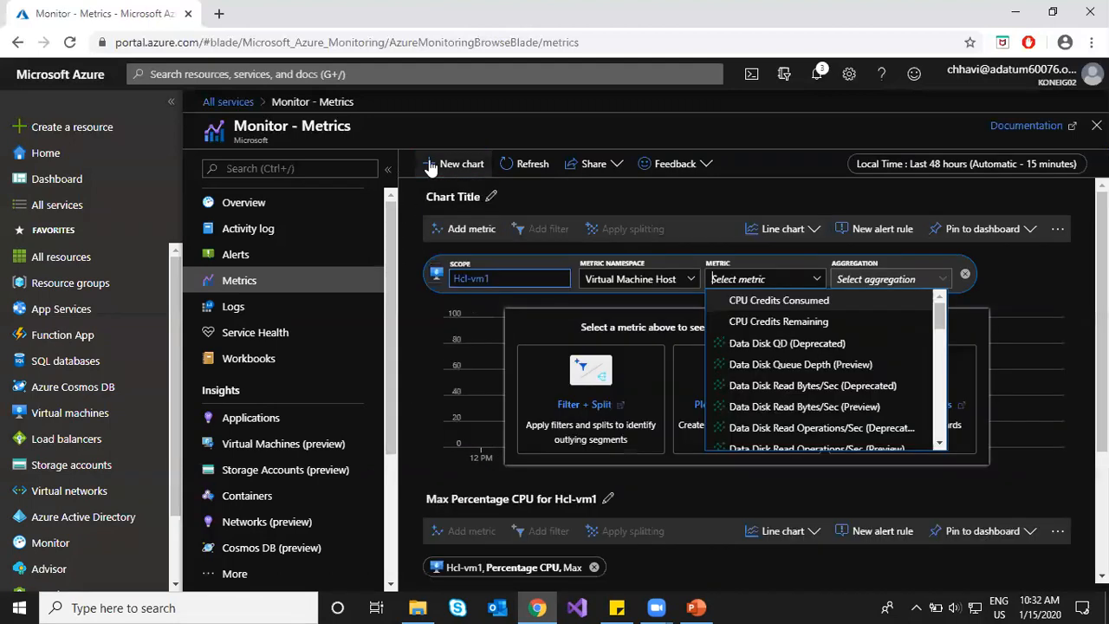
{"action": "scroll", "coordinate": [684, 481], "scroll_direction": "down", "scroll_amount": 2}
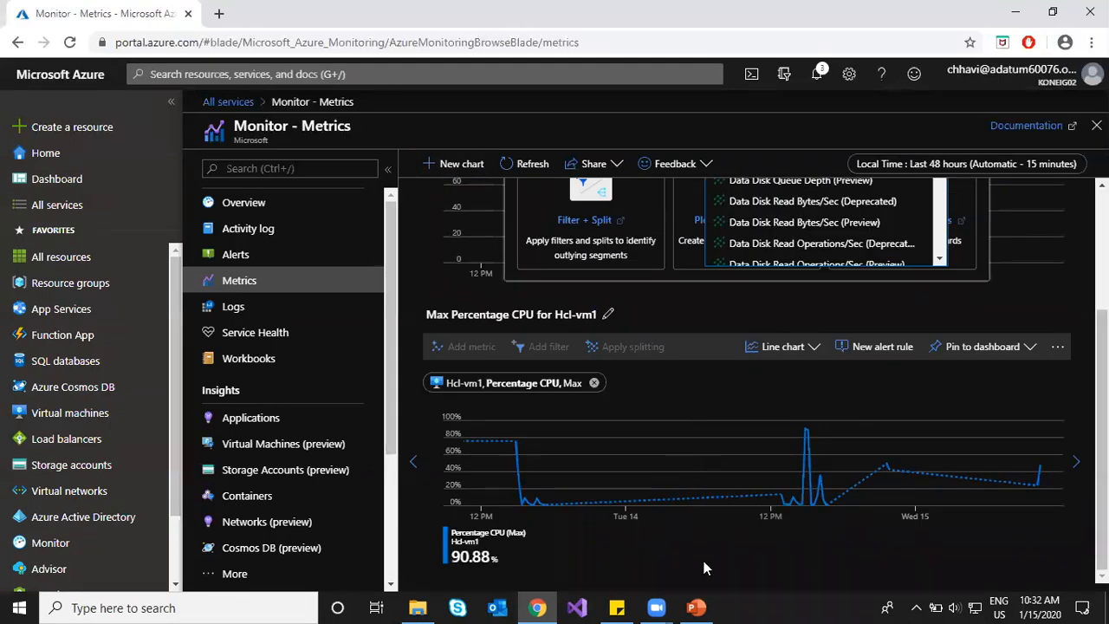
{"action": "scroll", "coordinate": [524, 321], "scroll_direction": "up", "scroll_amount": 2}
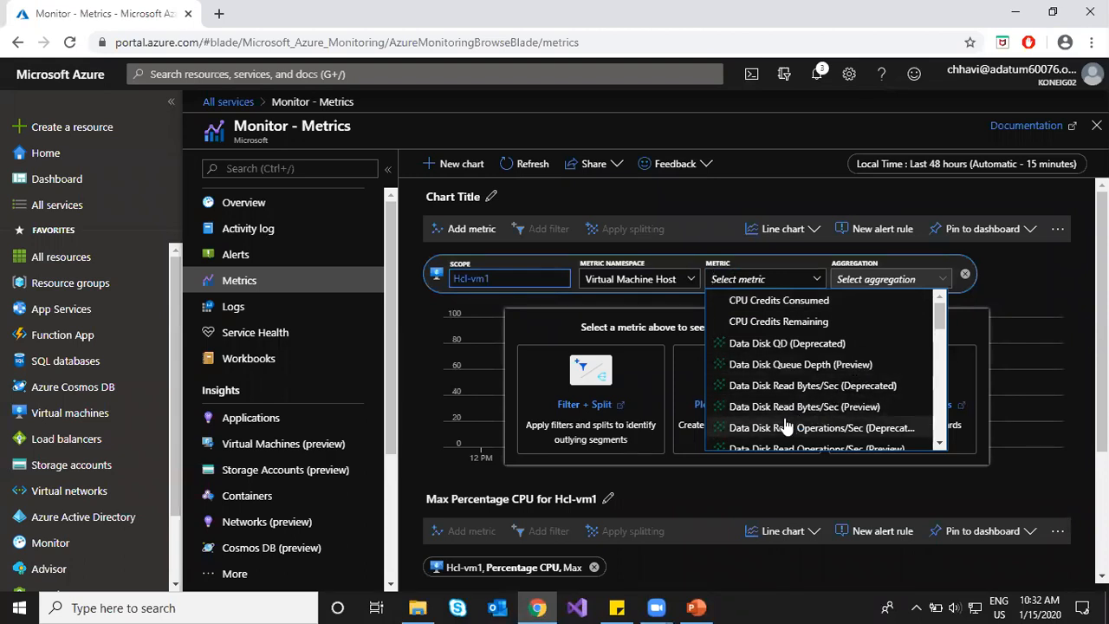
{"action": "scroll", "coordinate": [859, 421], "scroll_direction": "down", "scroll_amount": 1}
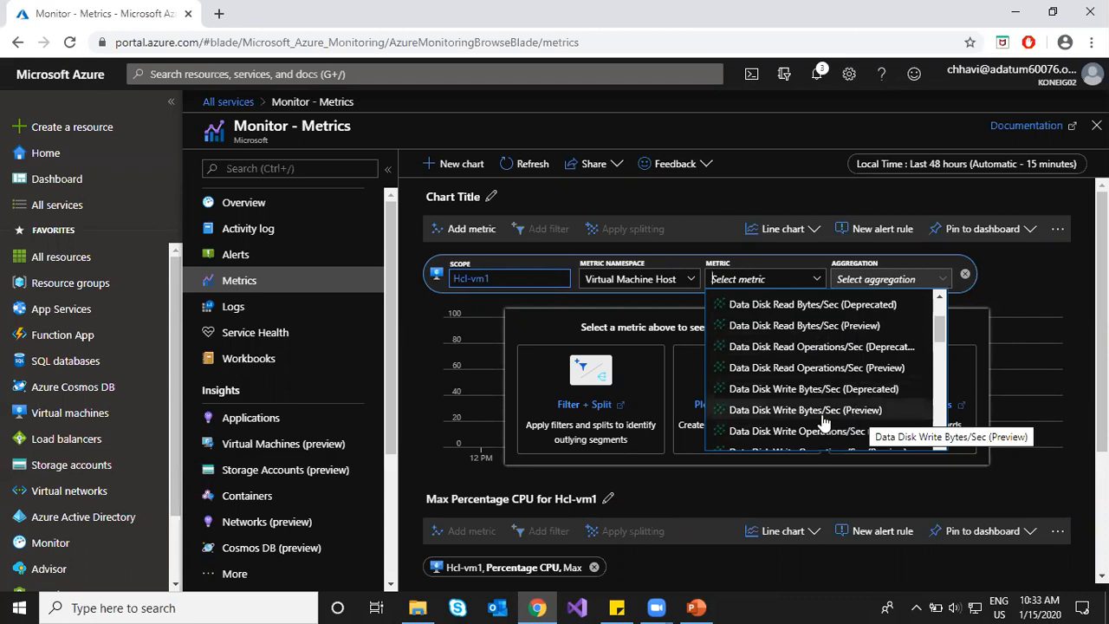
{"action": "left_click", "coordinate": [824, 411]}
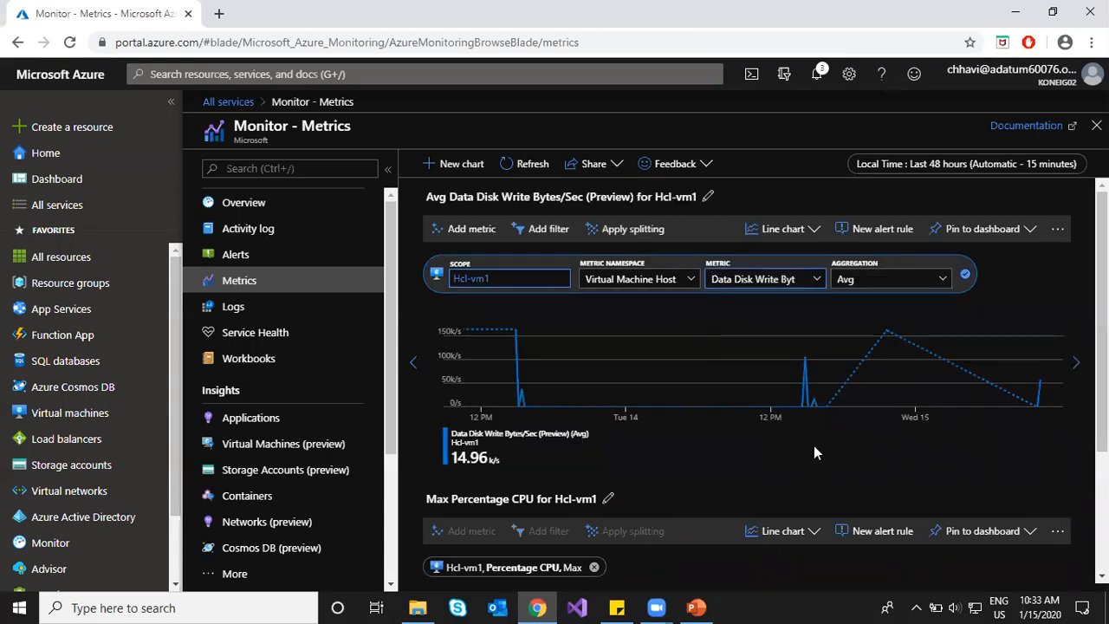
{"action": "left_click", "coordinate": [928, 278]}
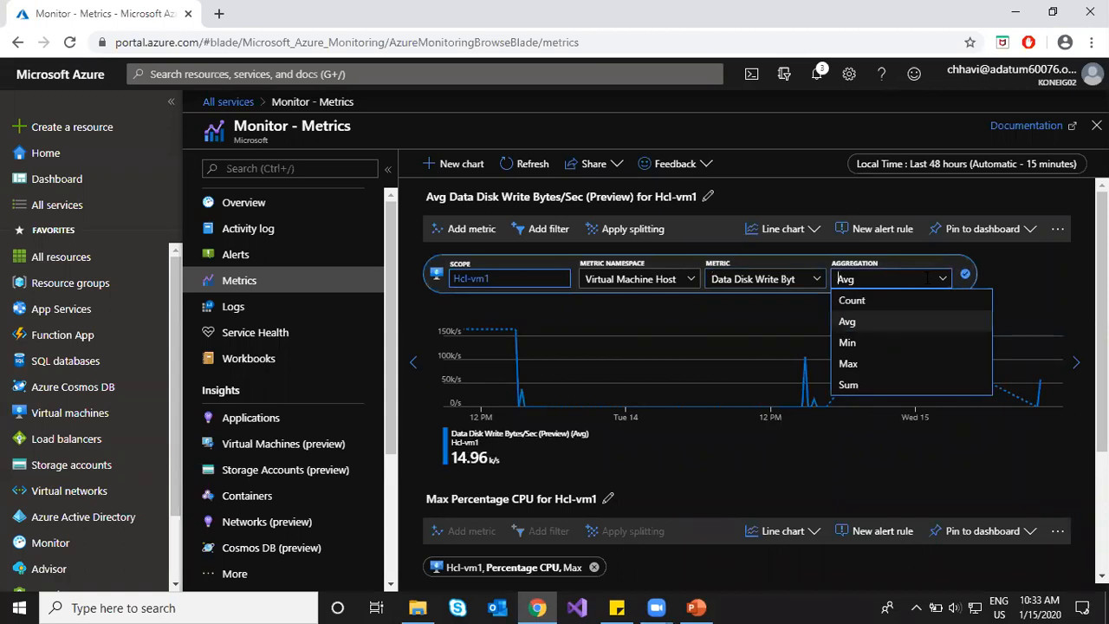
{"action": "left_click", "coordinate": [876, 367]}
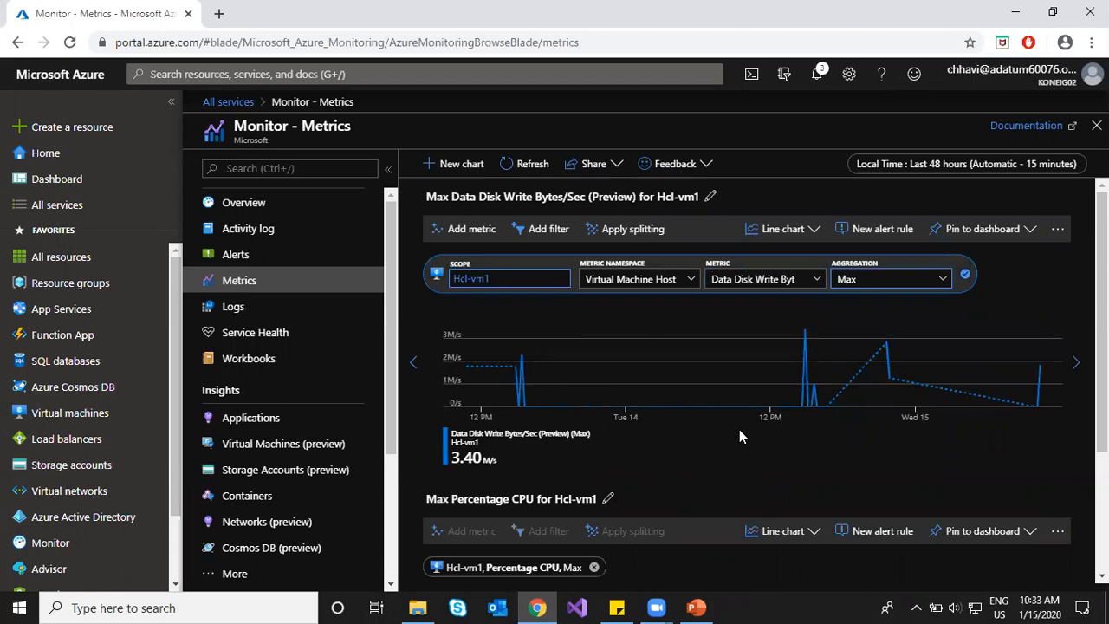
Step: Open and cancel the time range picker, then open and close the Percentage CPU metric editor
{"action": "left_click", "coordinate": [934, 169]}
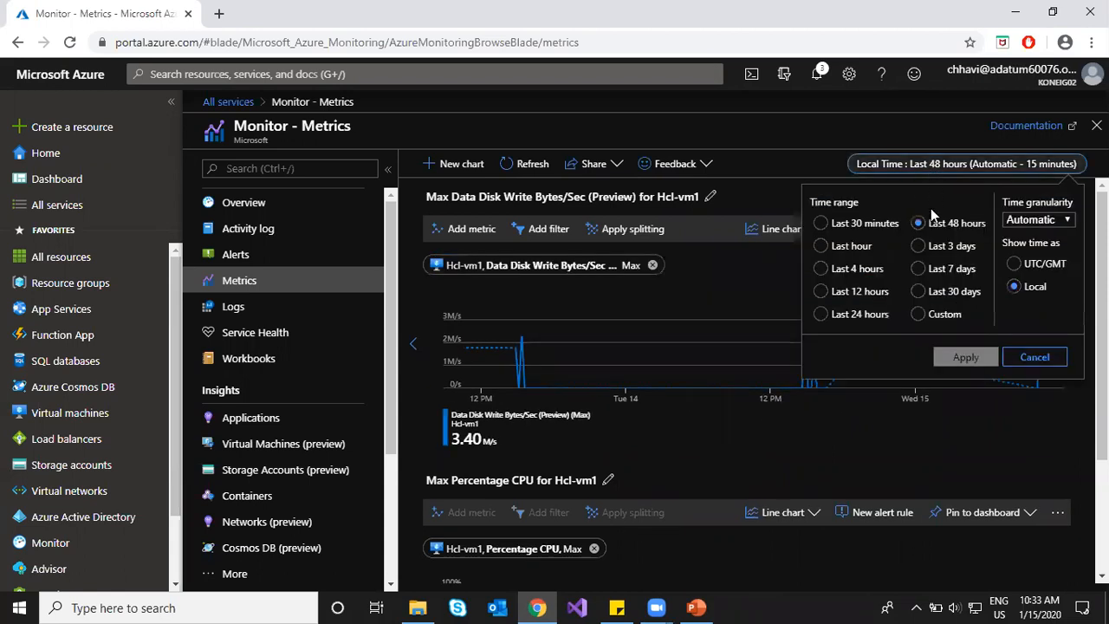
{"action": "left_click", "coordinate": [1031, 357]}
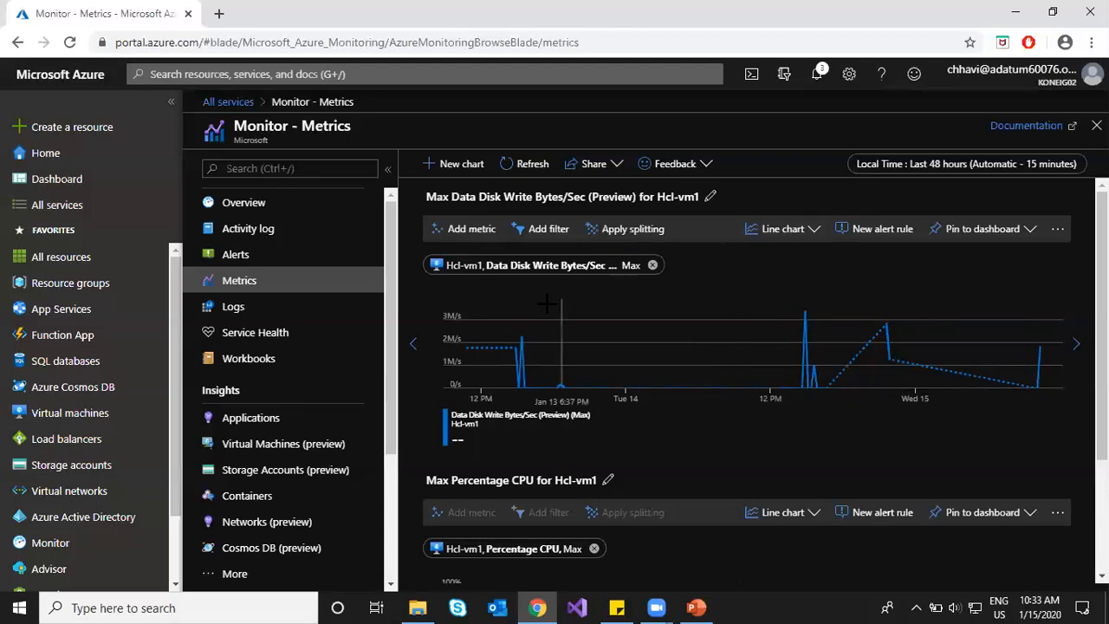
{"action": "scroll", "coordinate": [662, 455], "scroll_direction": "down", "scroll_amount": 2}
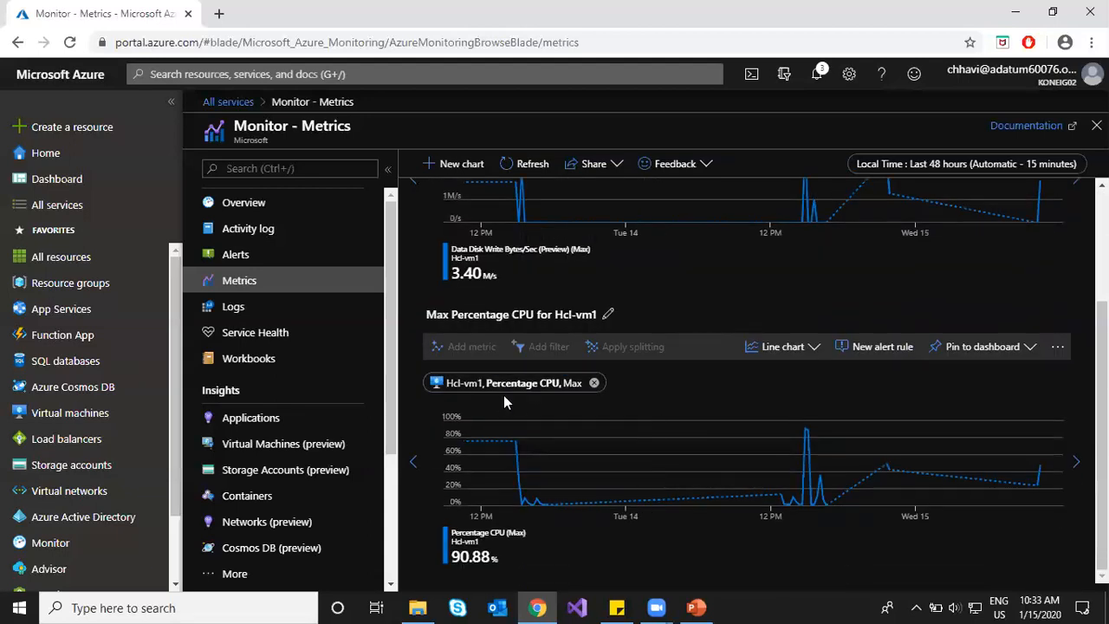
{"action": "left_click", "coordinate": [556, 387]}
{"action": "left_click", "coordinate": [1028, 386]}
{"action": "scroll", "coordinate": [449, 436], "scroll_direction": "up", "scroll_amount": 2}
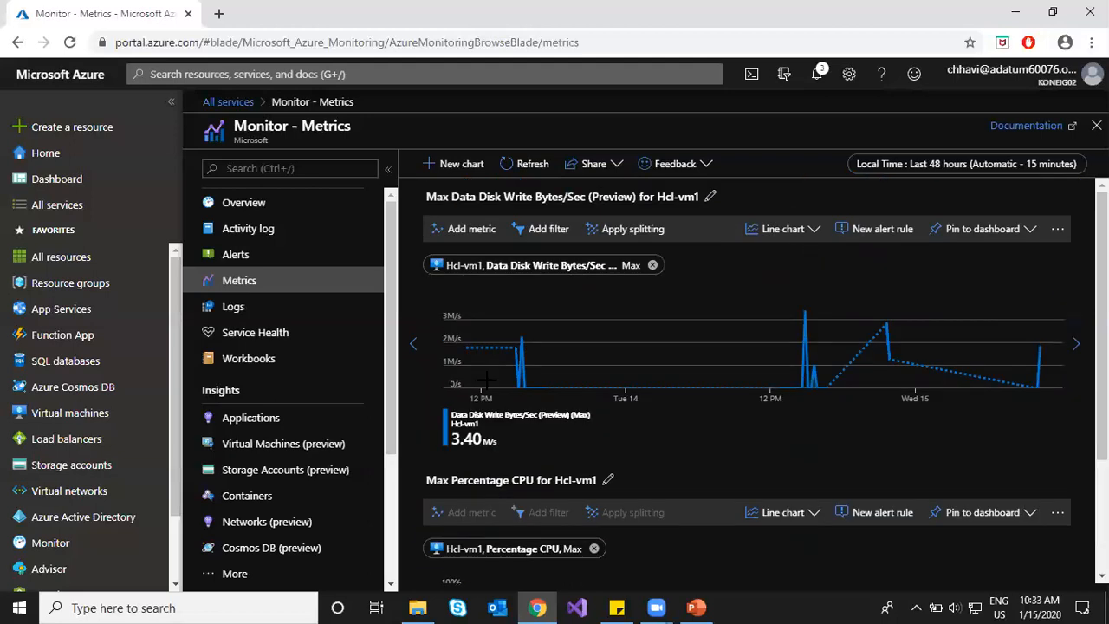
Step: Add Disk Read Operations/Sec with Max aggregation as a second metric on the disk chart
{"action": "left_click", "coordinate": [447, 235]}
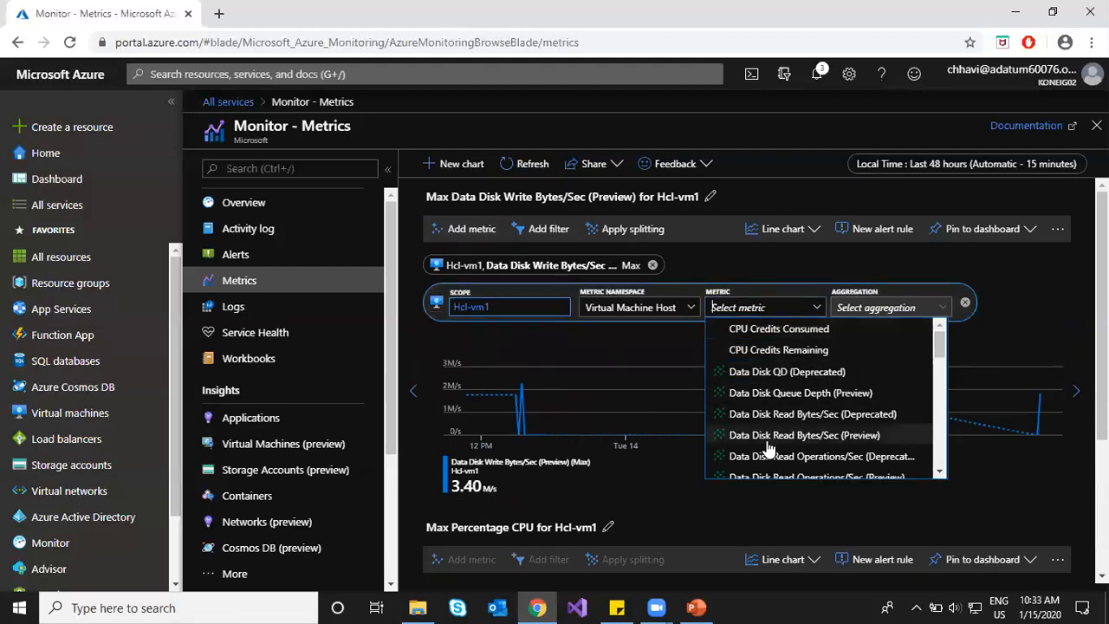
{"action": "scroll", "coordinate": [767, 447], "scroll_direction": "down", "scroll_amount": 3}
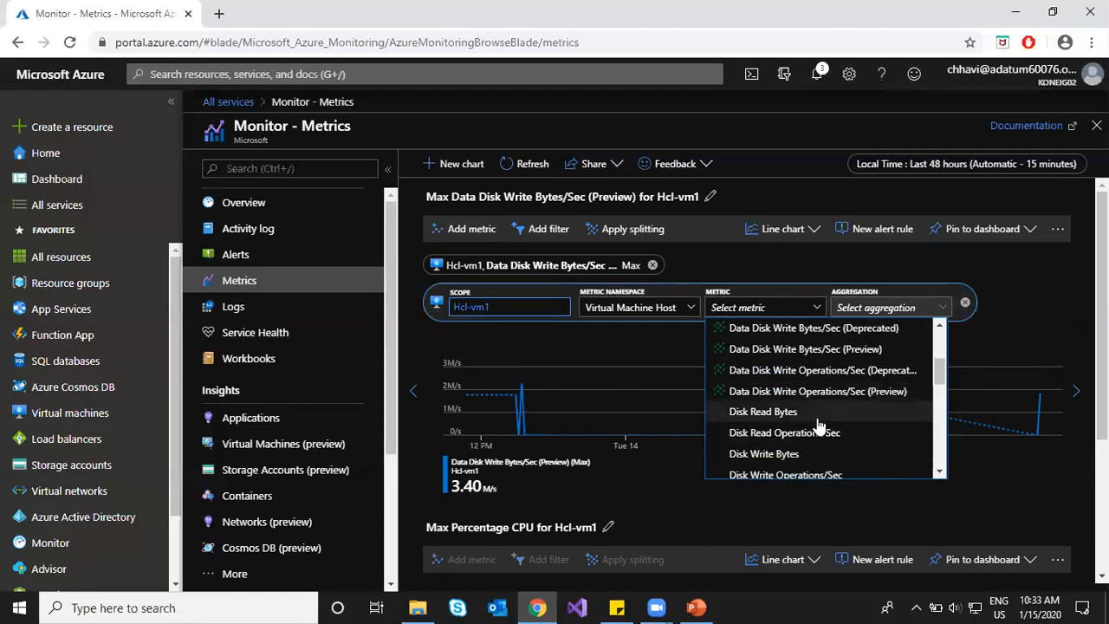
{"action": "left_click", "coordinate": [784, 433]}
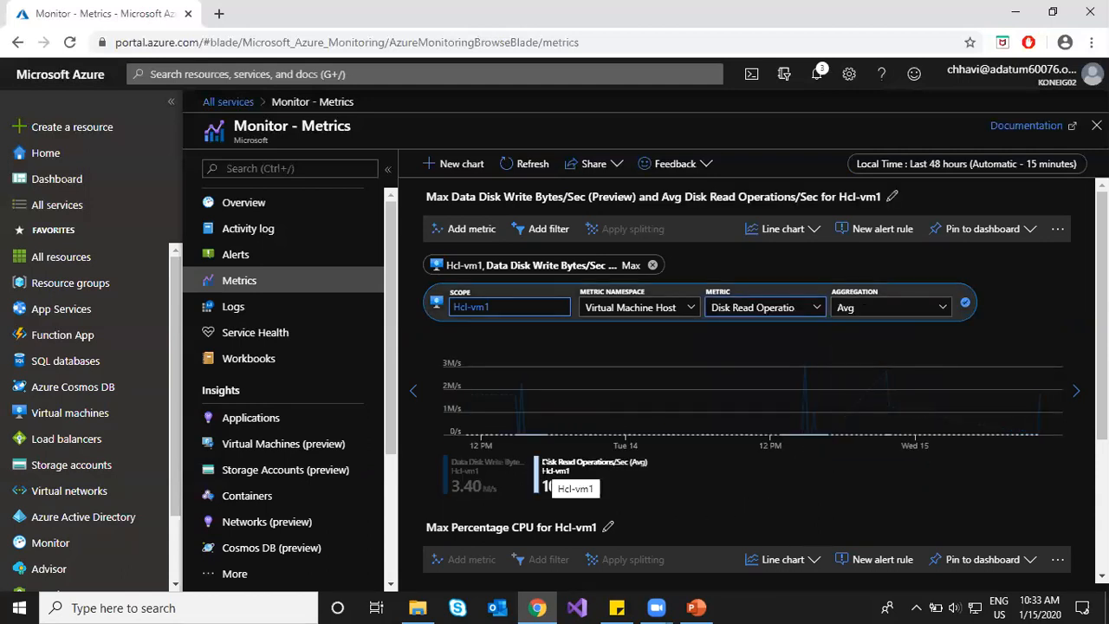
{"action": "left_click", "coordinate": [888, 299]}
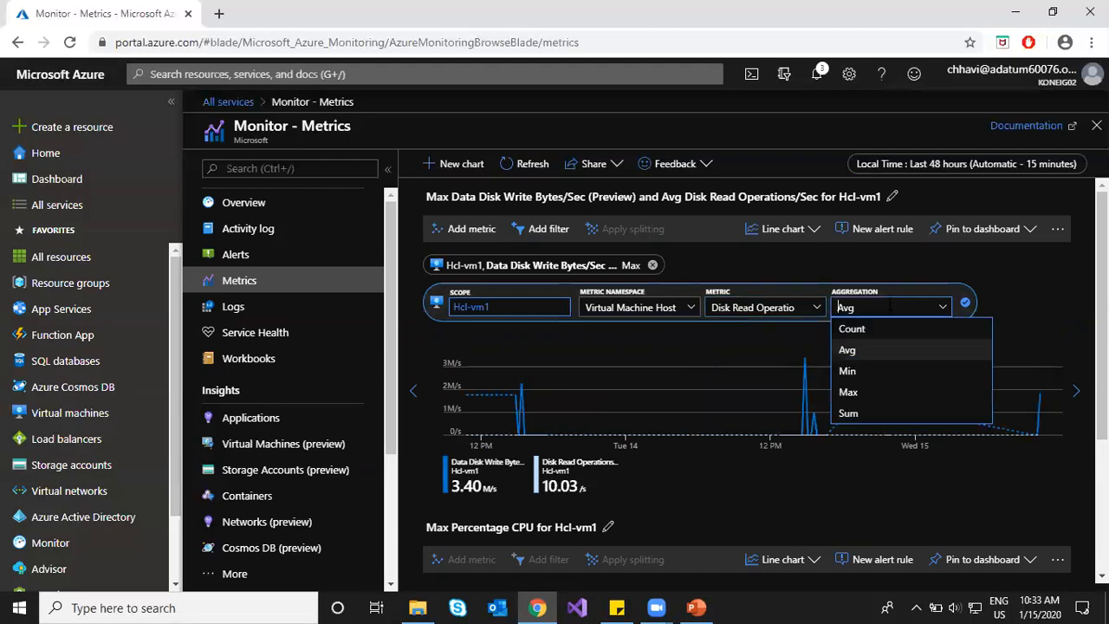
{"action": "left_click", "coordinate": [866, 388]}
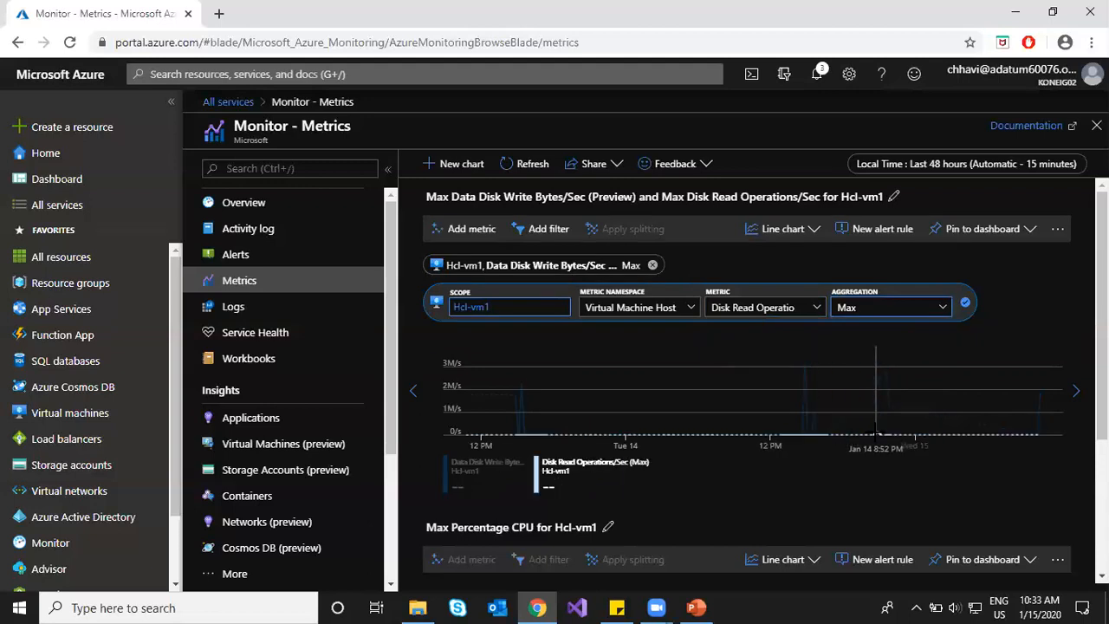
Step: Replace the second metric with Network In Billable, reading 170 MB
{"action": "left_click", "coordinate": [786, 309]}
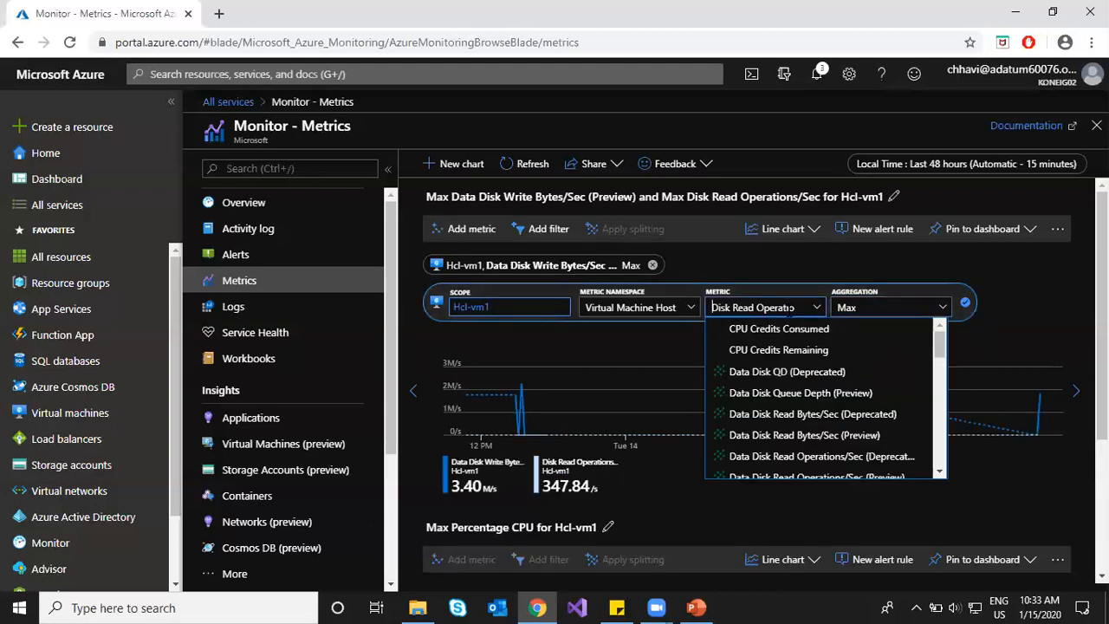
{"action": "scroll", "coordinate": [799, 431], "scroll_direction": "down", "scroll_amount": 2}
{"action": "scroll", "coordinate": [799, 431], "scroll_direction": "down", "scroll_amount": 2}
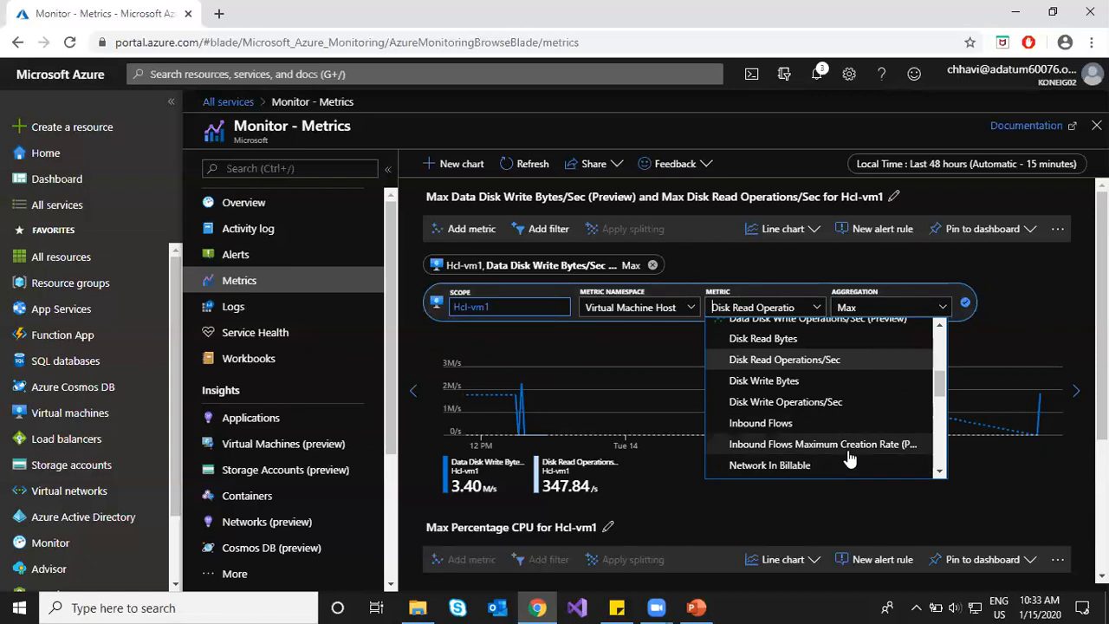
{"action": "left_click", "coordinate": [822, 466]}
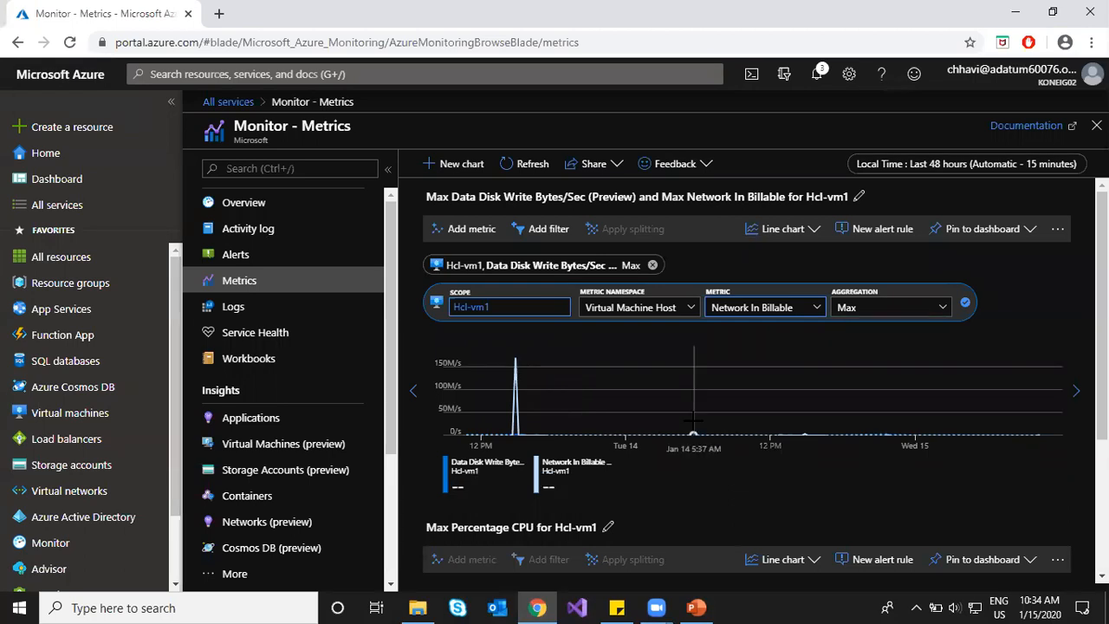
{"action": "scroll", "coordinate": [734, 449], "scroll_direction": "down", "scroll_amount": 3}
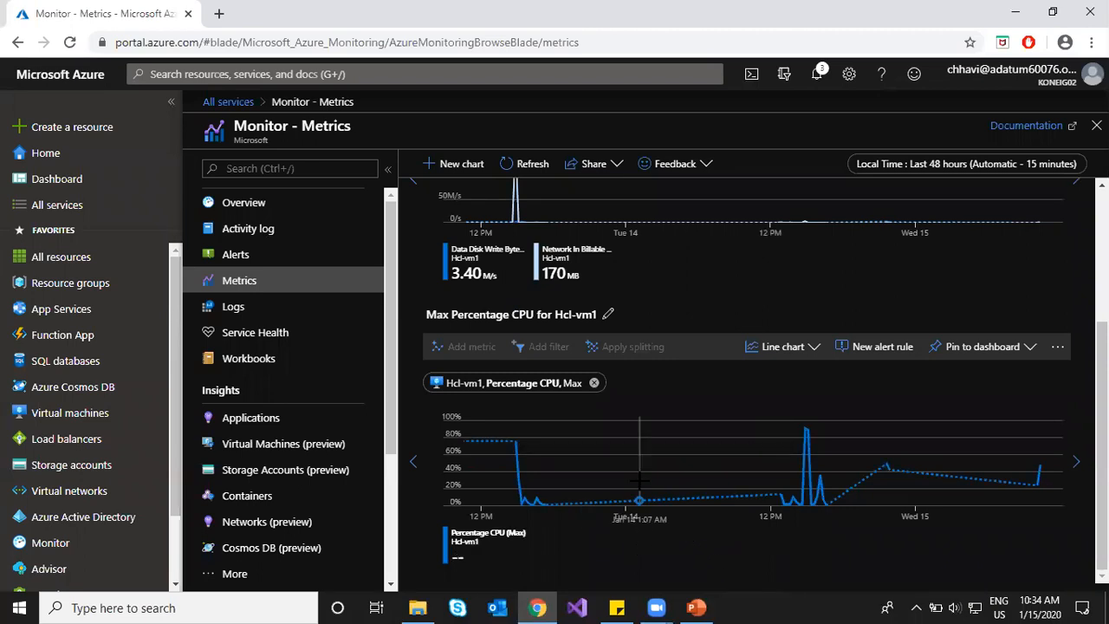
{"action": "scroll", "coordinate": [682, 320], "scroll_direction": "up", "scroll_amount": 3}
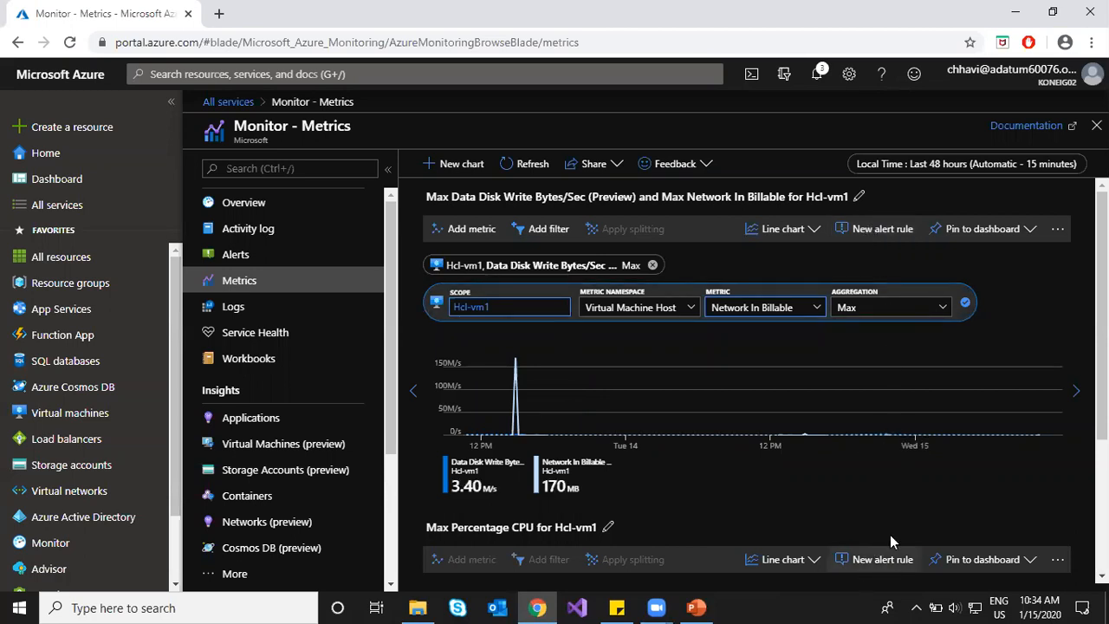
{"action": "scroll", "coordinate": [890, 504], "scroll_direction": "down", "scroll_amount": 2}
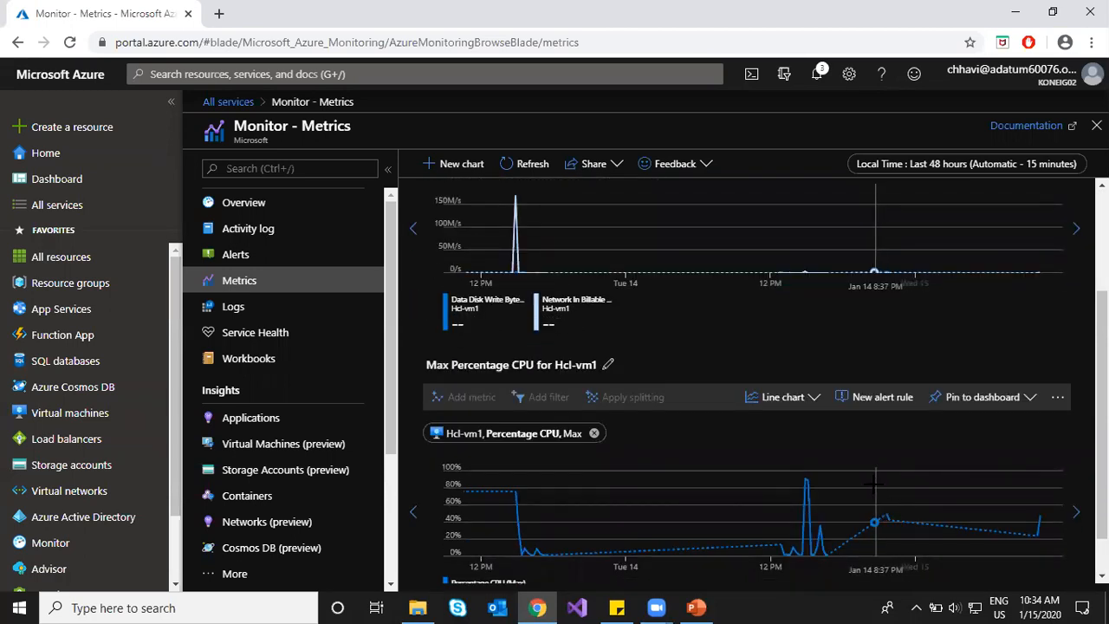
{"action": "left_click", "coordinate": [599, 325]}
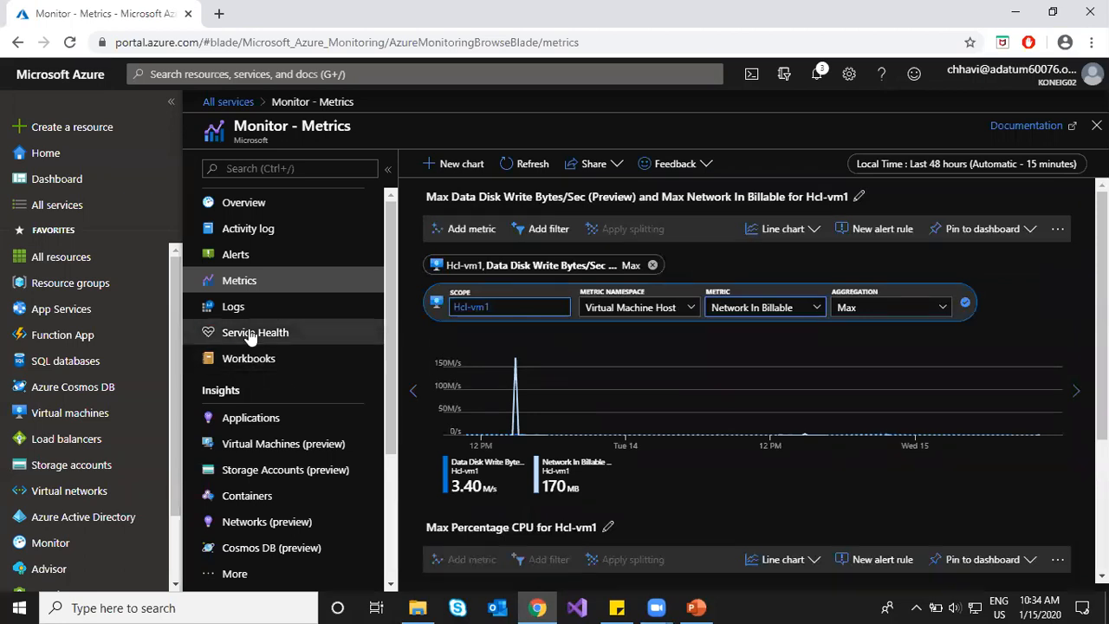
Step: Go from Monitor alerts through Virtual machines to the Alerts page of Hcl-vm1
{"action": "left_click", "coordinate": [261, 258]}
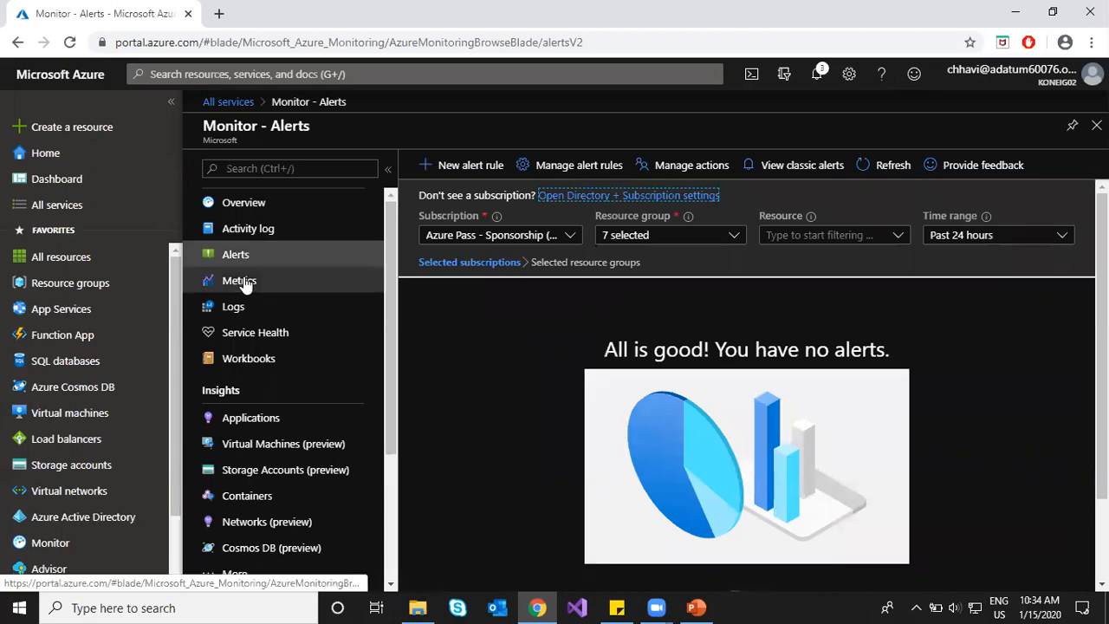
{"action": "left_click", "coordinate": [69, 419]}
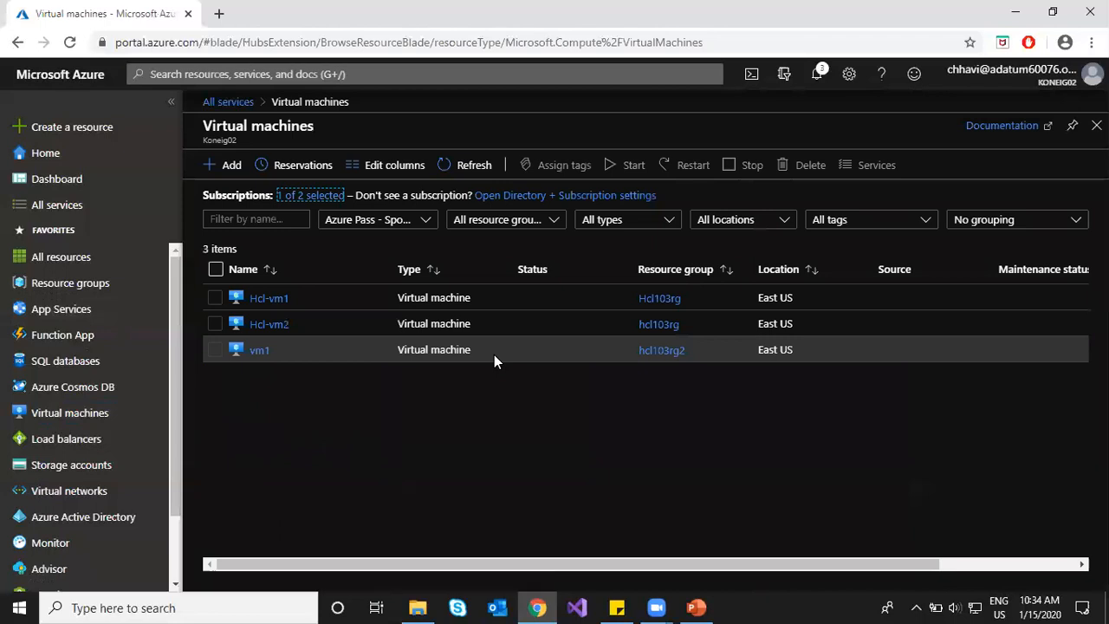
{"action": "left_click", "coordinate": [268, 299]}
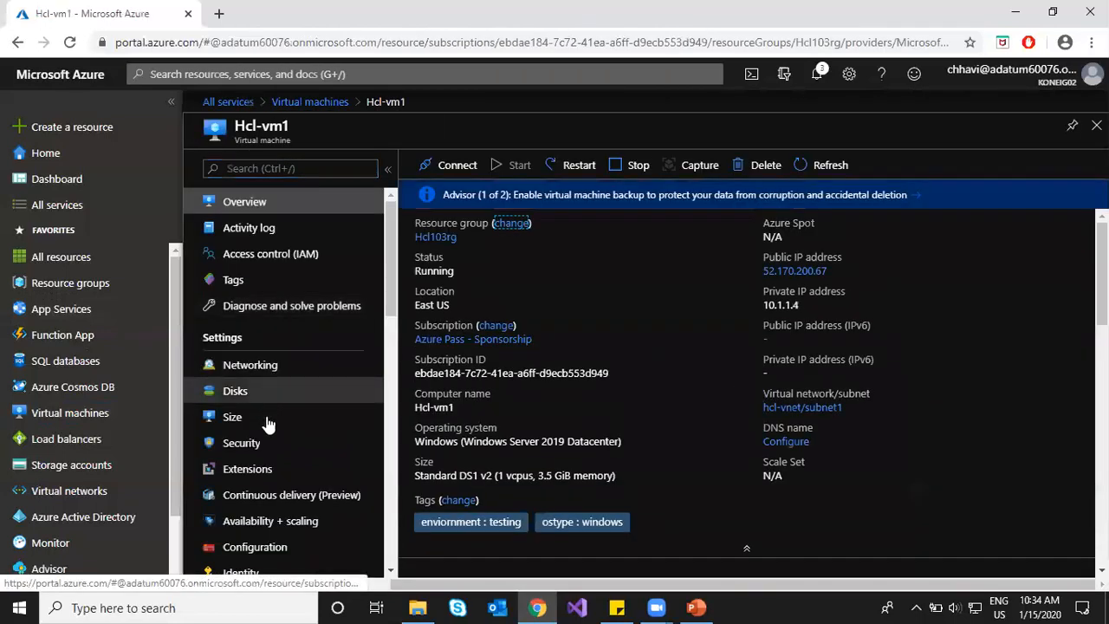
{"action": "scroll", "coordinate": [270, 438], "scroll_direction": "down", "scroll_amount": 6}
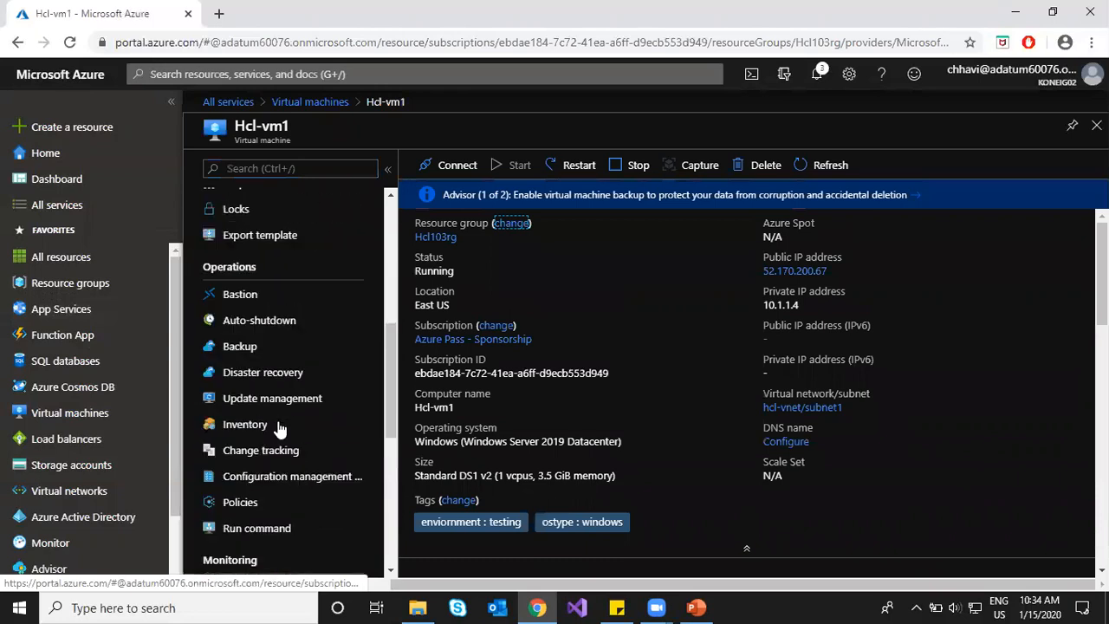
{"action": "scroll", "coordinate": [279, 429], "scroll_direction": "down", "scroll_amount": 3}
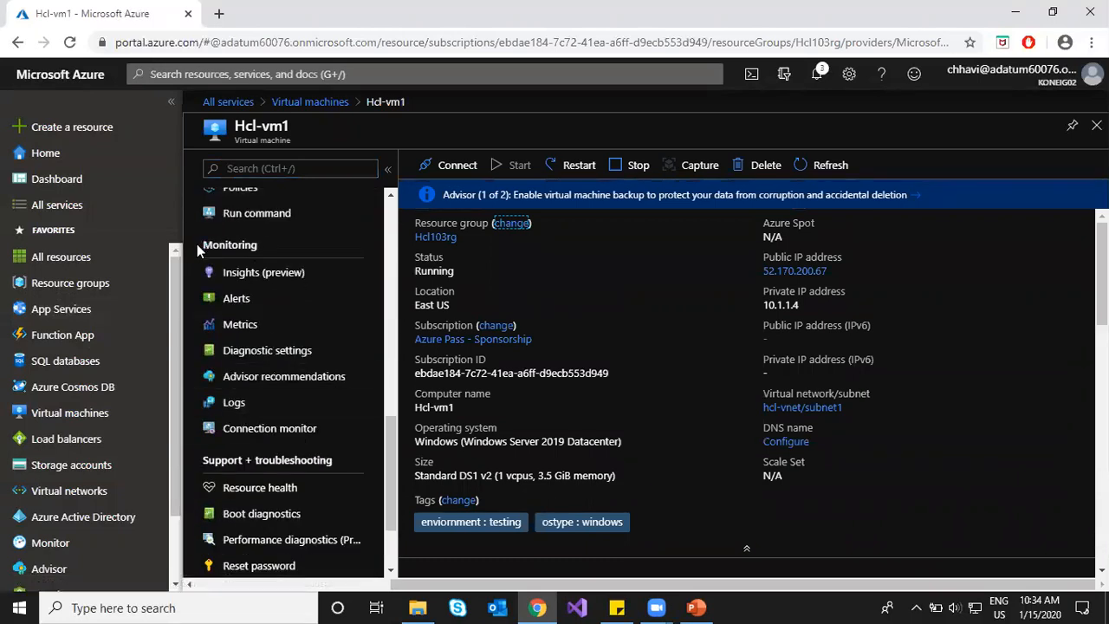
{"action": "left_click_drag", "start_coordinate": [204, 245], "coordinate": [268, 245]}
{"action": "left_click", "coordinate": [277, 249]}
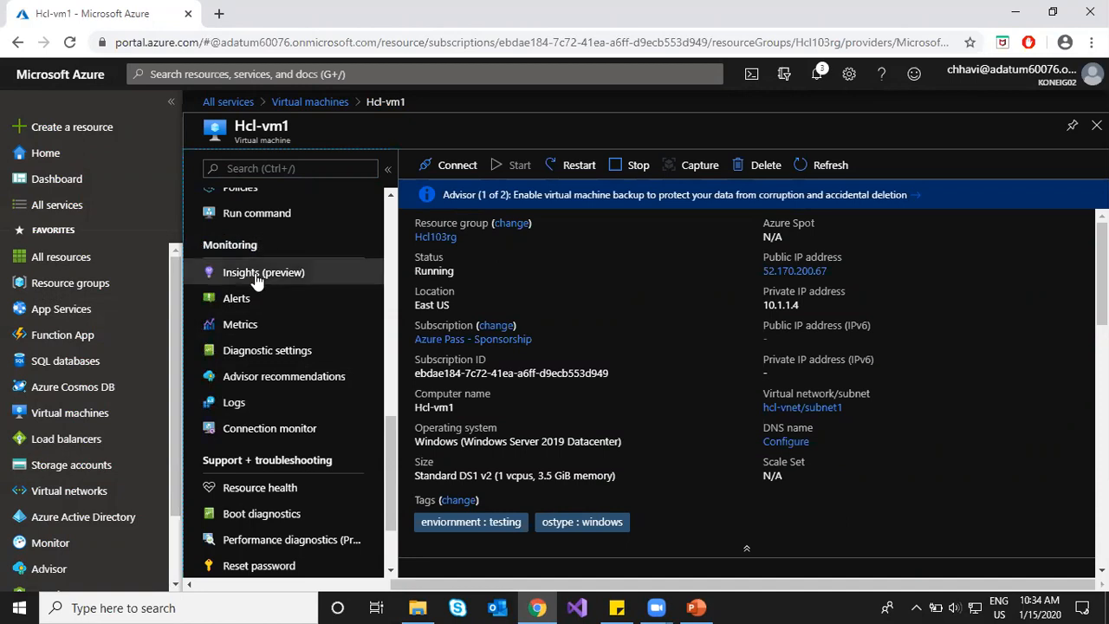
{"action": "left_click", "coordinate": [258, 301]}
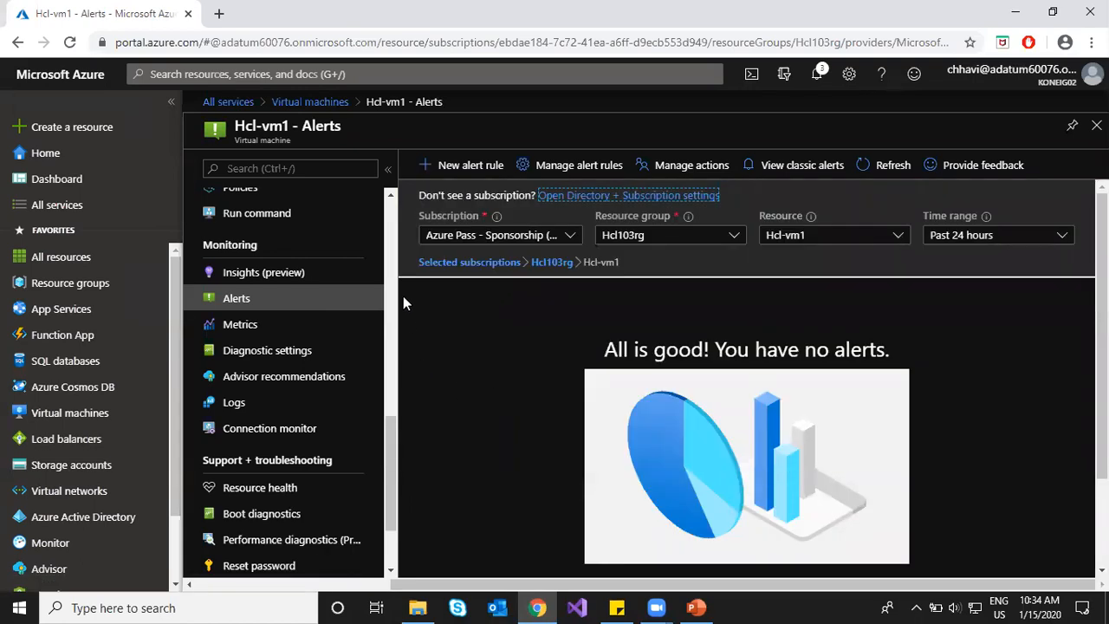
Step: Go from Manage alert rules to the empty action groups list and start a new action group
{"action": "left_click", "coordinate": [557, 165]}
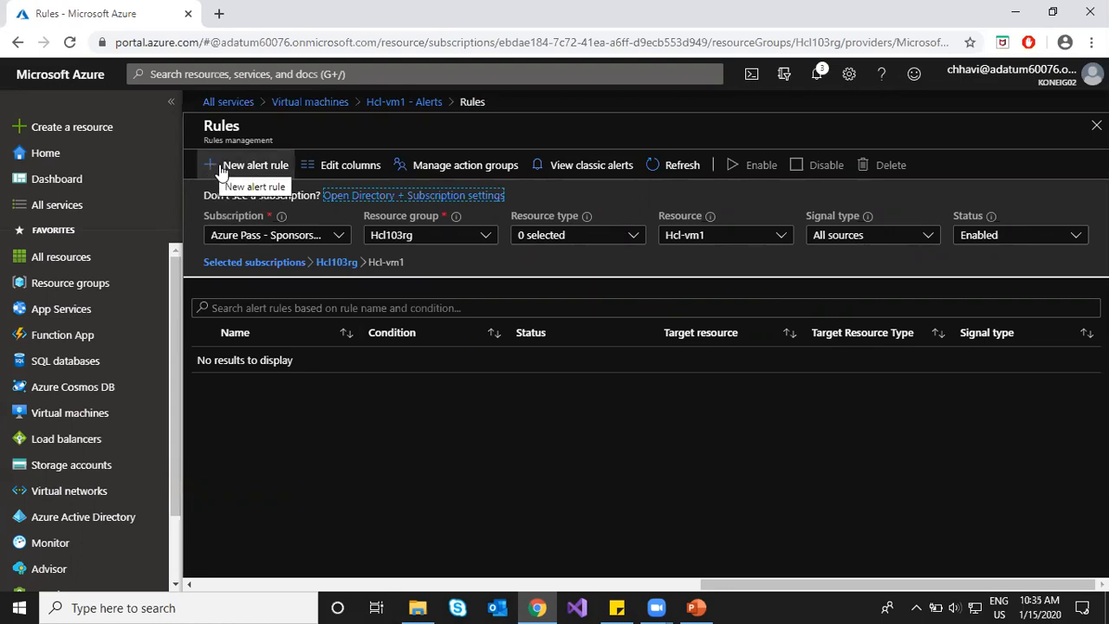
{"action": "left_click", "coordinate": [438, 167]}
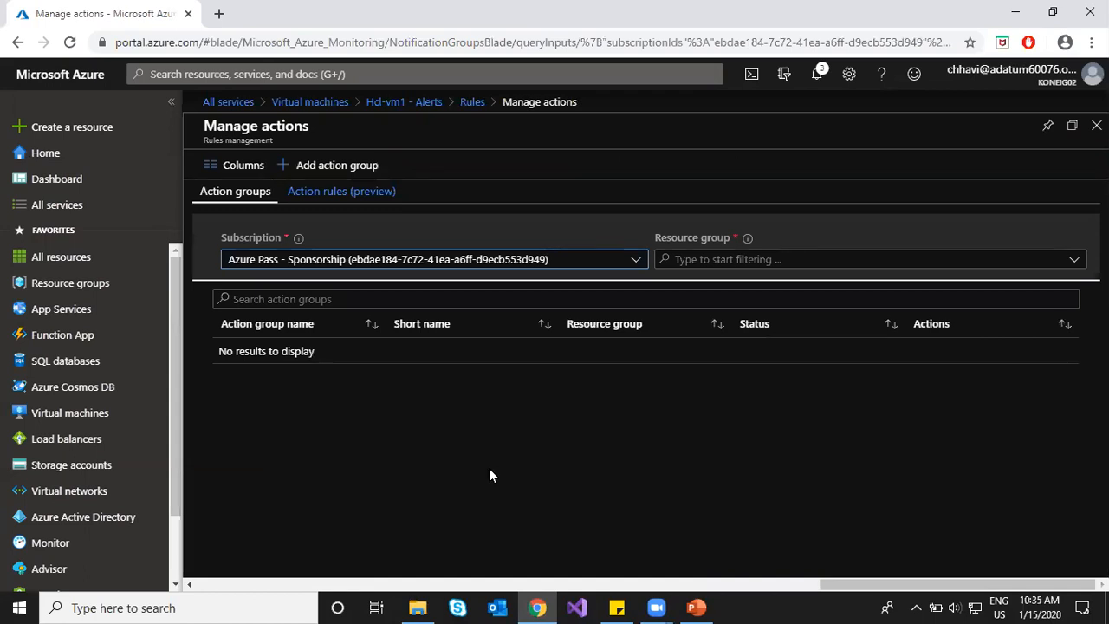
{"action": "left_click", "coordinate": [292, 165]}
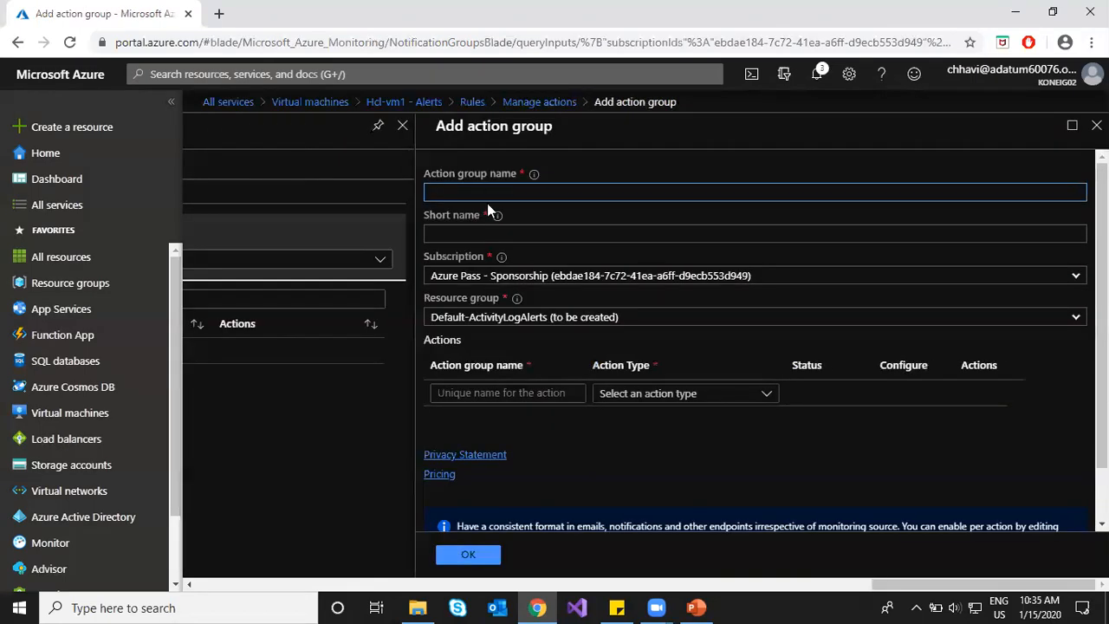
Step: Name the action group ActGroup1 (short name ag1) in Hcl103rg, with a first action action1
{"action": "type", "text": "ActGroup1"}
{"action": "left_click", "coordinate": [515, 230]}
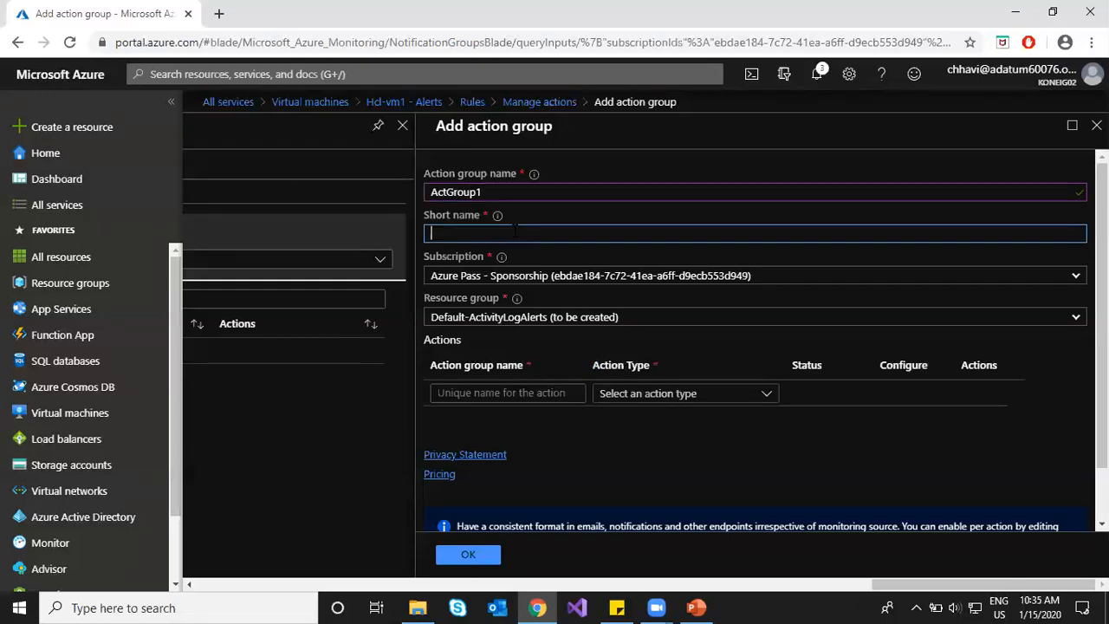
{"action": "type", "text": "ag1"}
{"action": "left_click", "coordinate": [611, 318]}
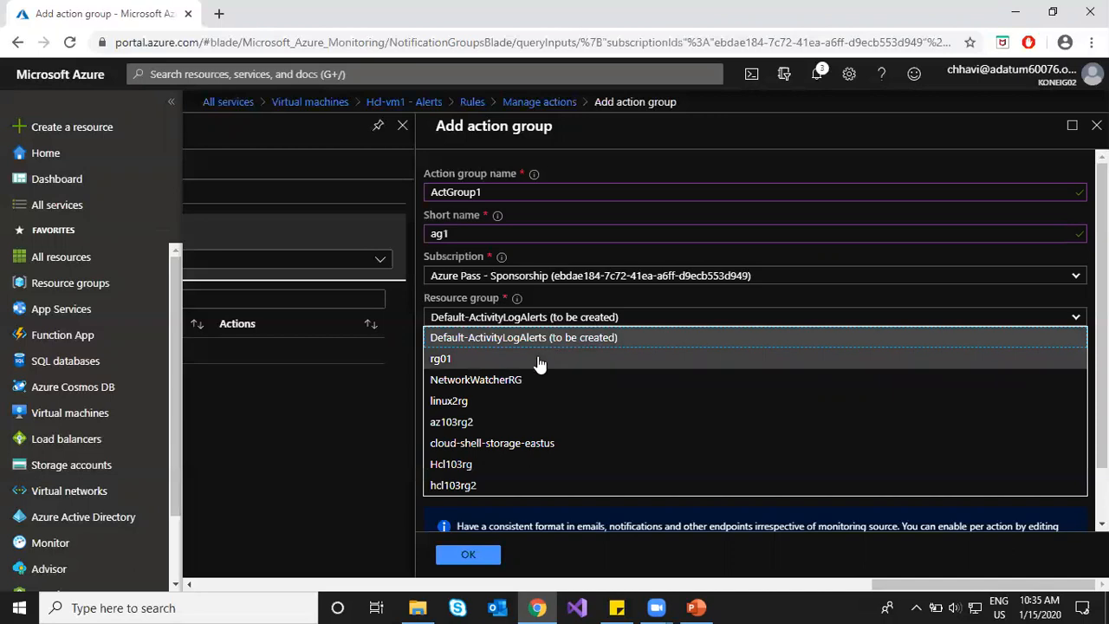
{"action": "left_click", "coordinate": [444, 464]}
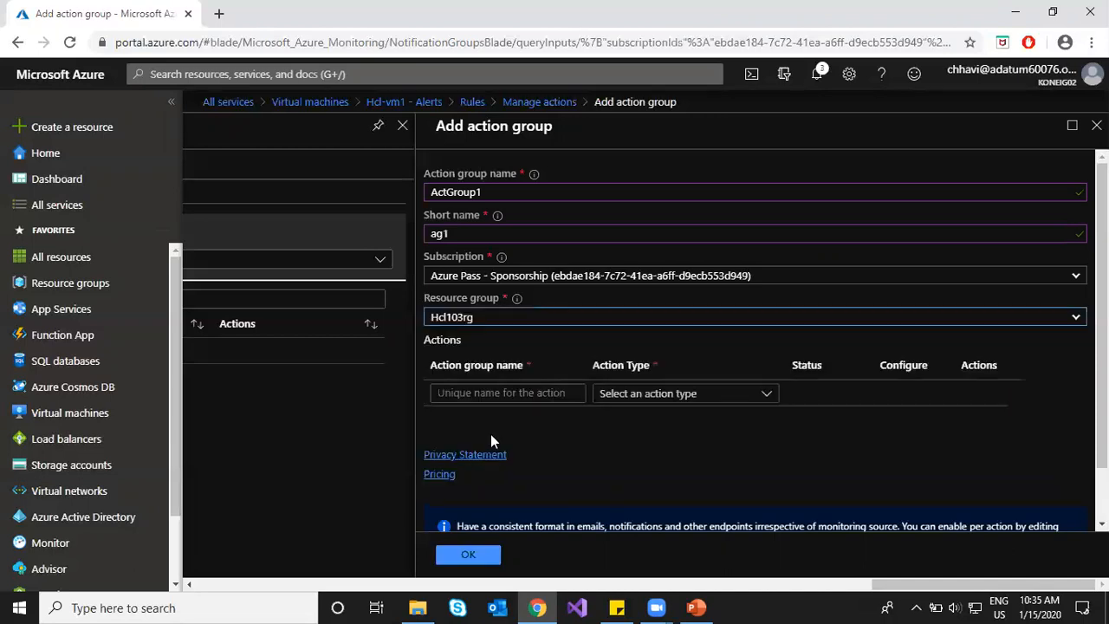
{"action": "left_click", "coordinate": [515, 390]}
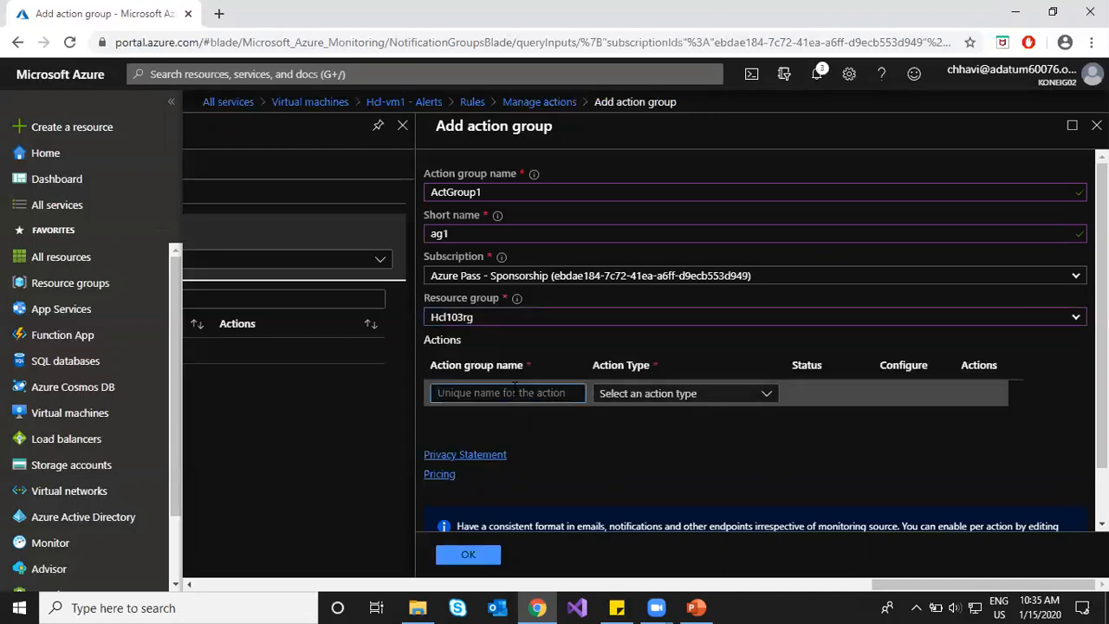
{"action": "type", "text": "action1"}
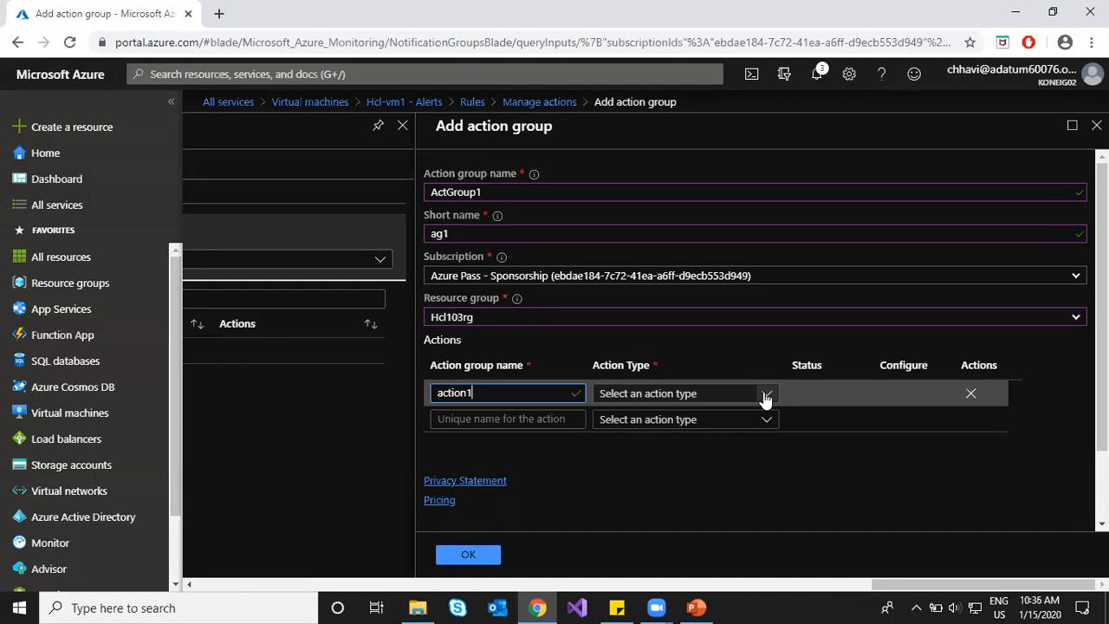
{"action": "left_click", "coordinate": [767, 396]}
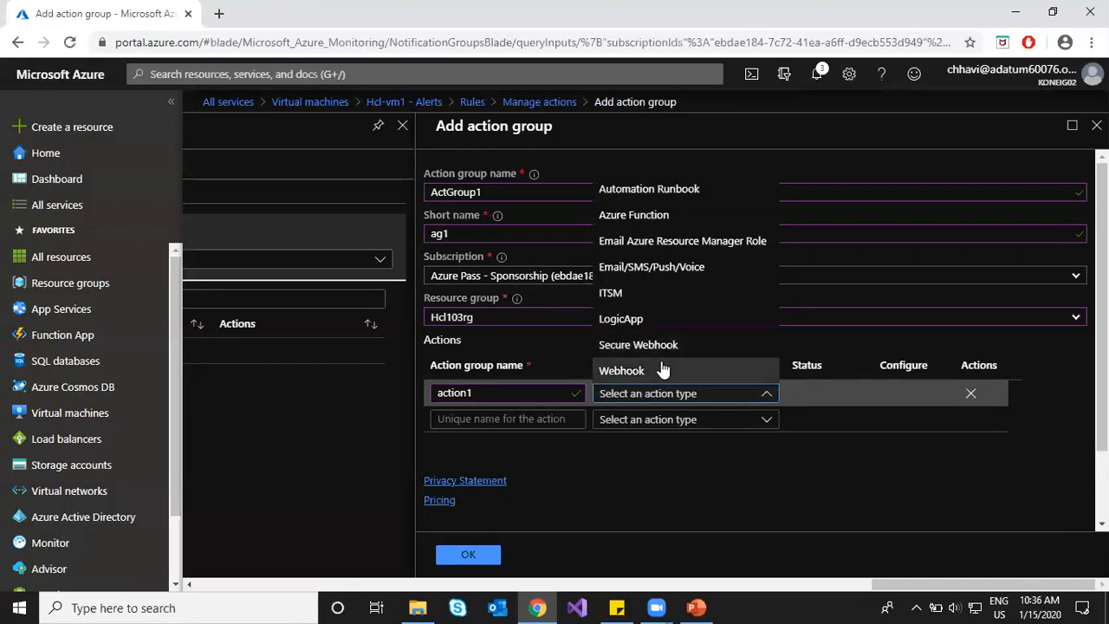
Step: Make action1 an Email/SMS/Push/Voice action emailing the user's address, and create ActGroup1
{"action": "left_click", "coordinate": [672, 270]}
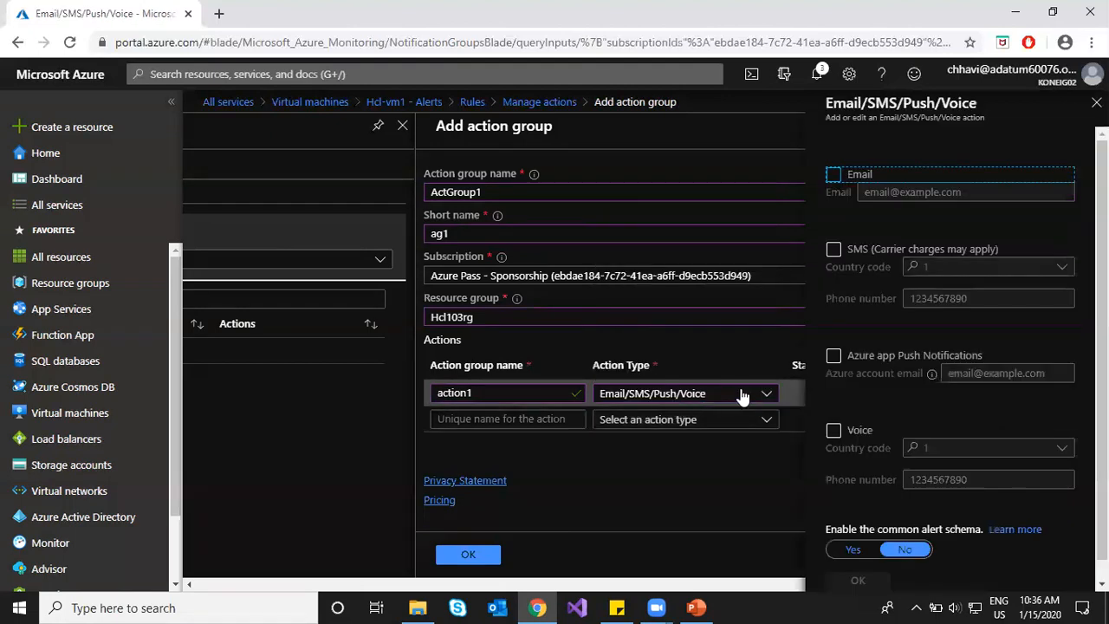
{"action": "scroll", "coordinate": [965, 329], "scroll_direction": "down", "scroll_amount": 1}
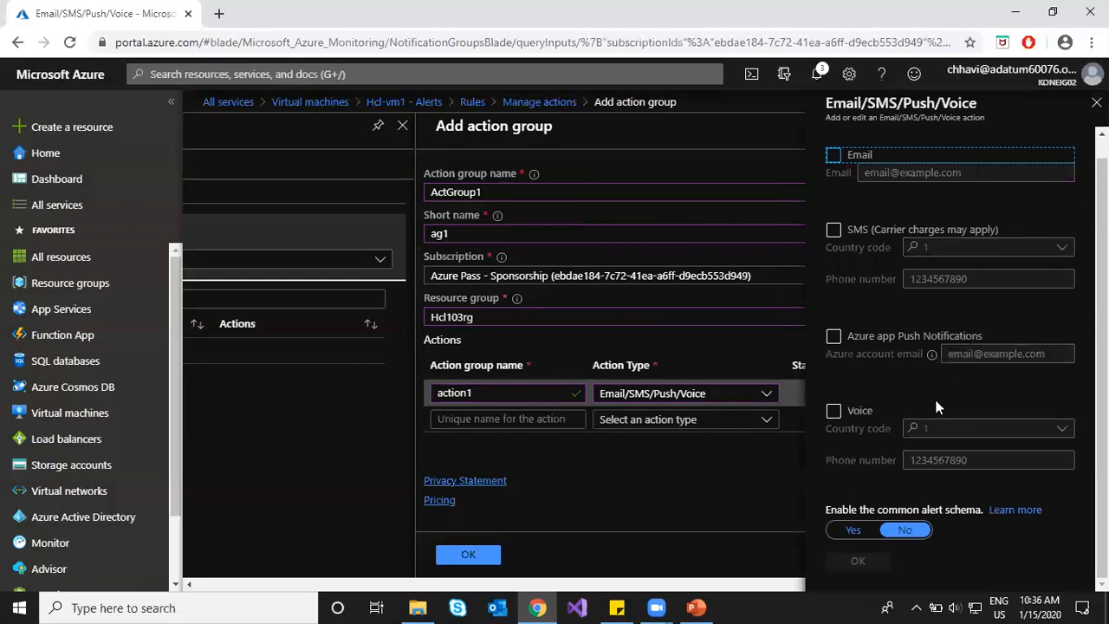
{"action": "scroll", "coordinate": [938, 410], "scroll_direction": "up", "scroll_amount": 1}
{"action": "left_click", "coordinate": [834, 174]}
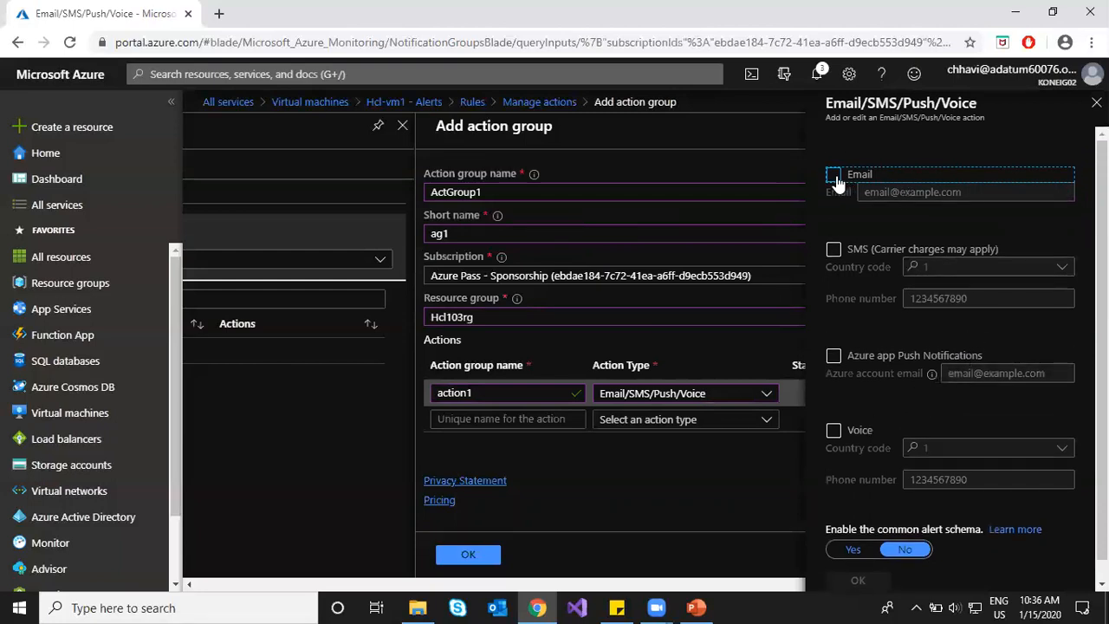
{"action": "left_click", "coordinate": [896, 192]}
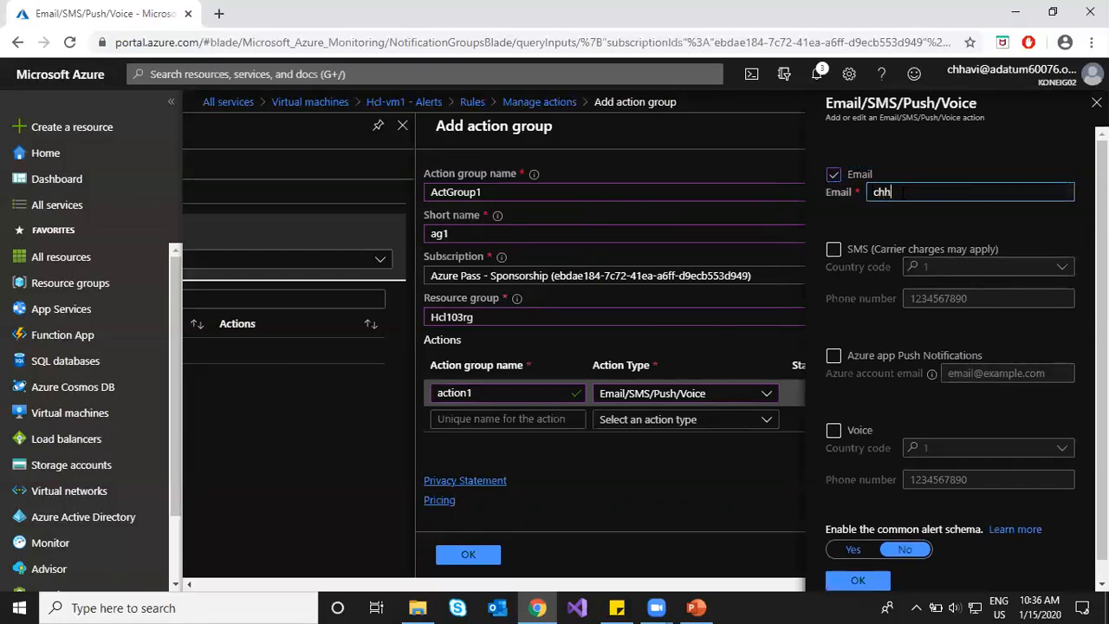
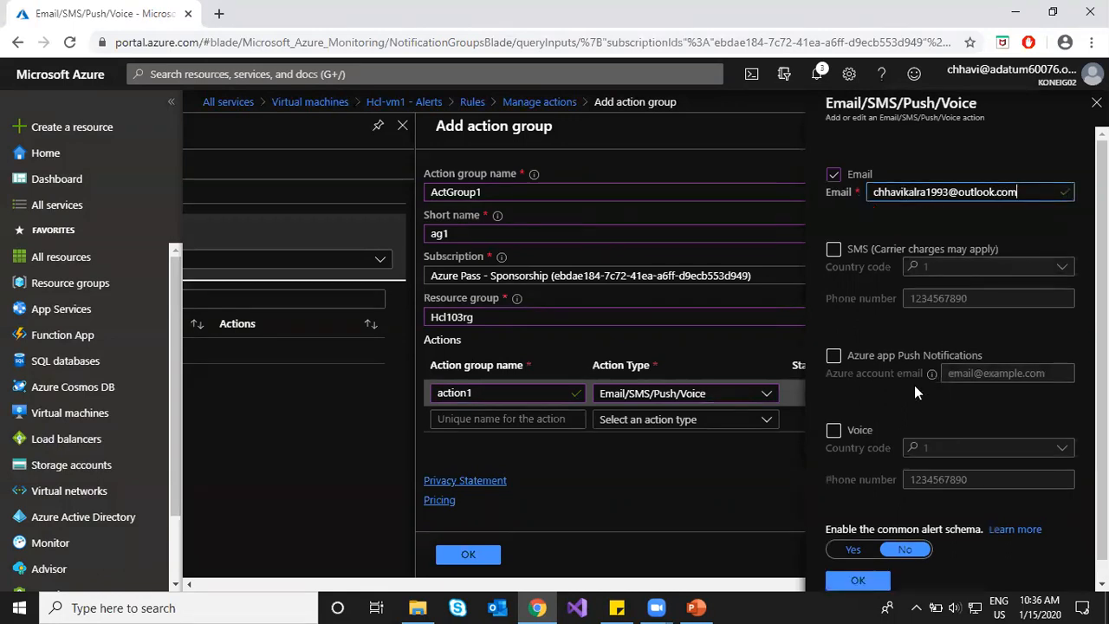
{"action": "left_click", "coordinate": [858, 580]}
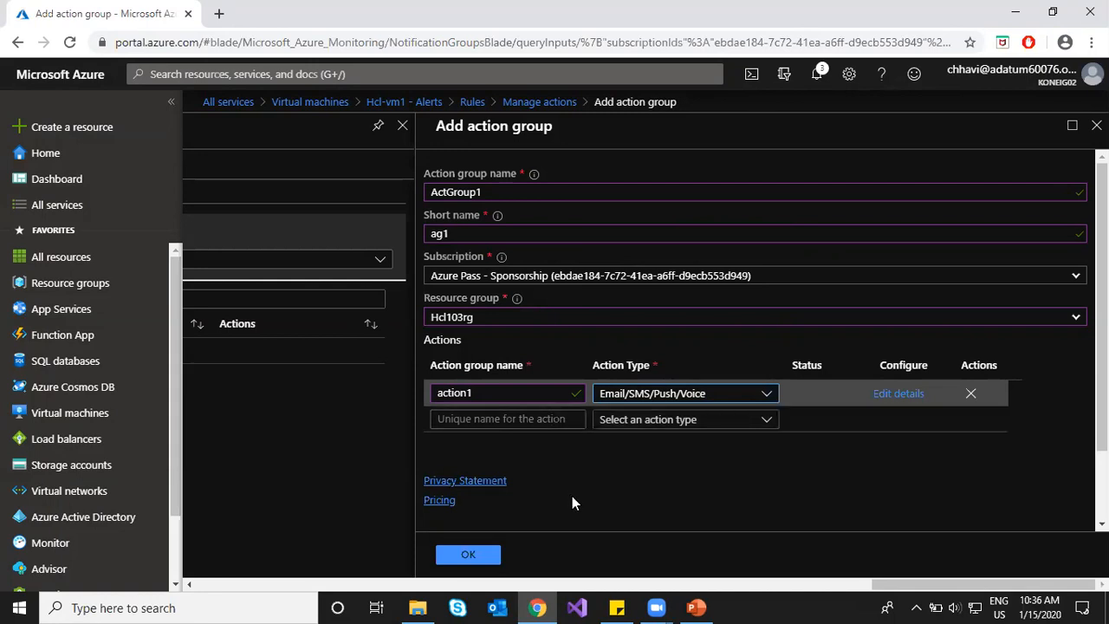
{"action": "left_click", "coordinate": [483, 558]}
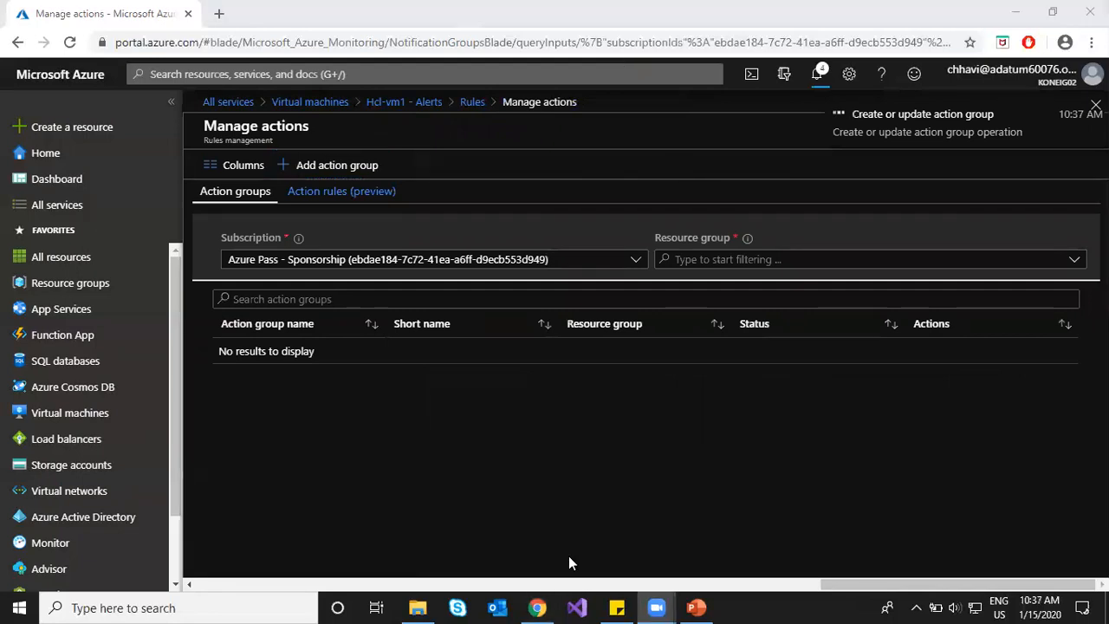
{"action": "left_click", "coordinate": [417, 607]}
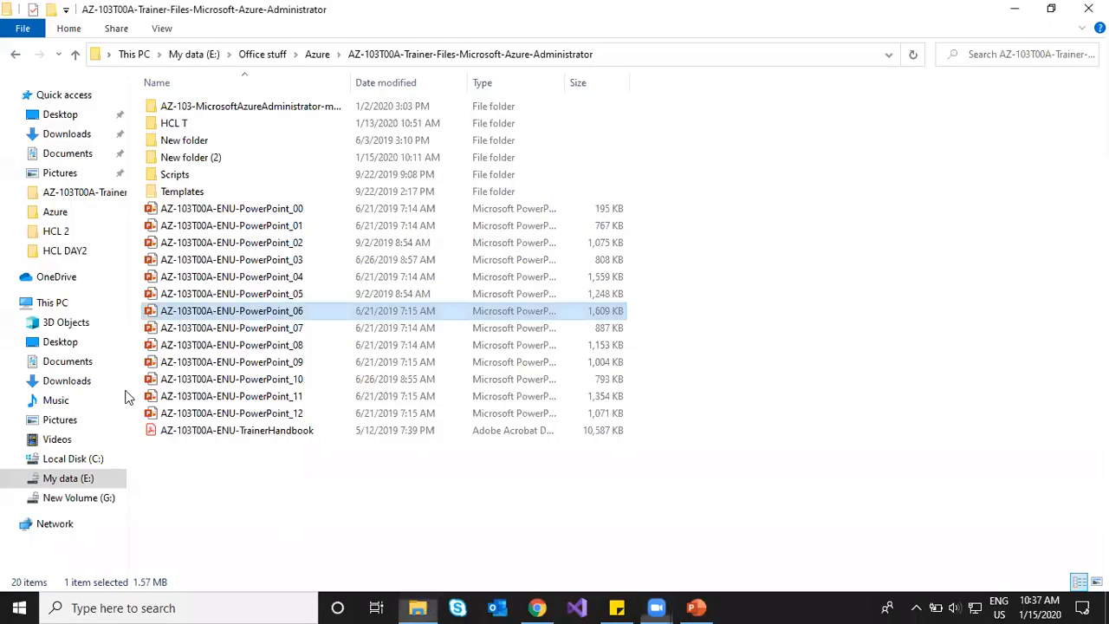
Step: Open the HCL Excel workbook from the Desktop folder
{"action": "left_click", "coordinate": [74, 132]}
{"action": "left_click", "coordinate": [76, 117]}
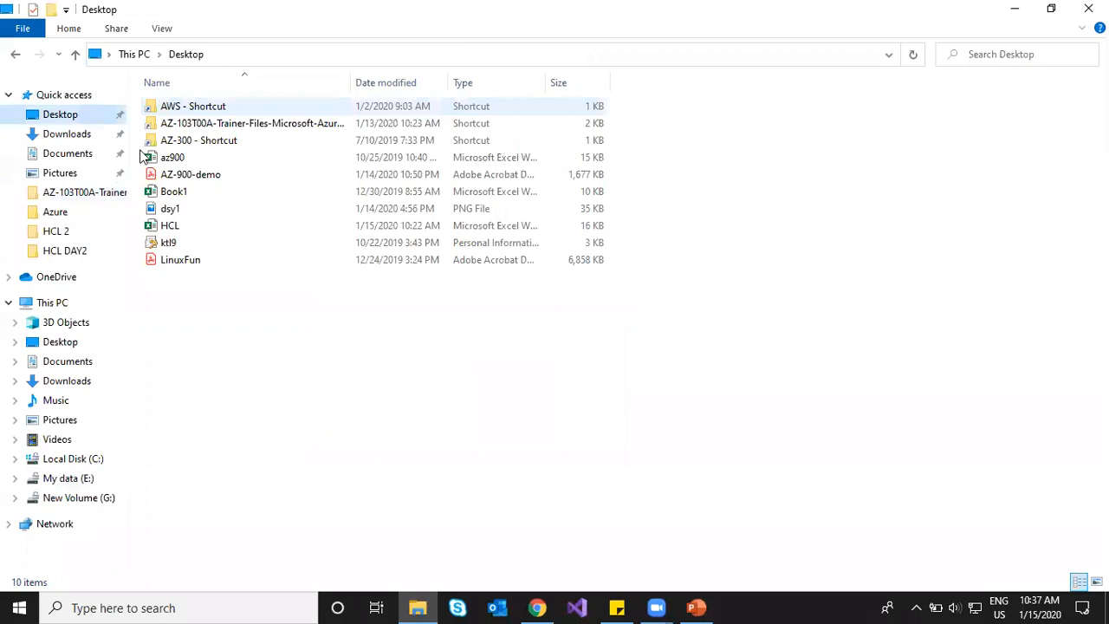
{"action": "double_click", "coordinate": [174, 226]}
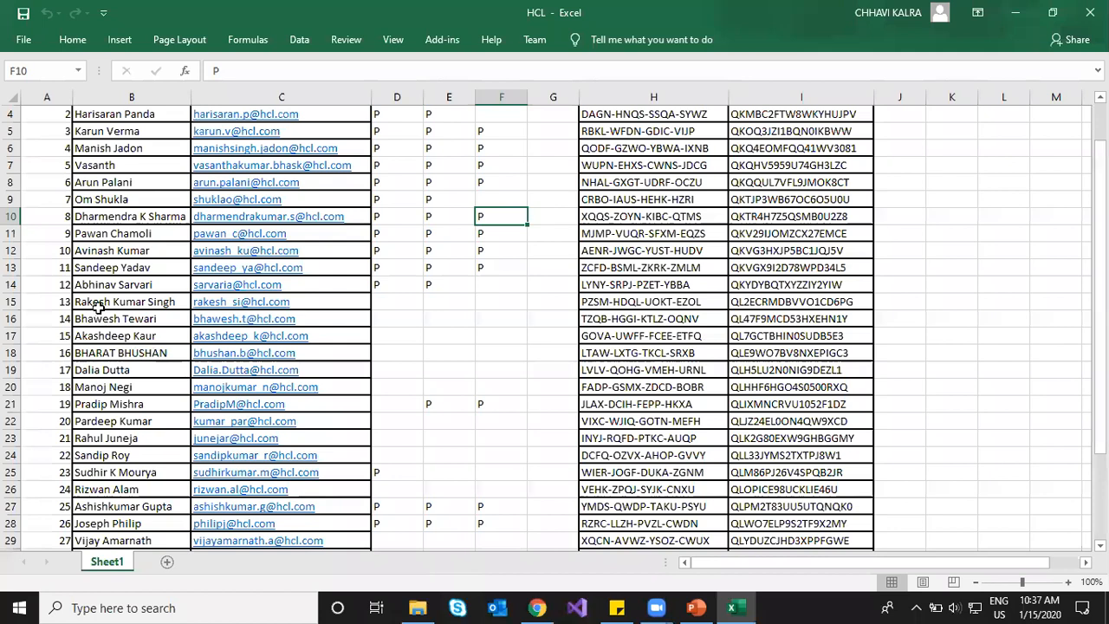
Step: Mark P for 15-Jan in cells F9 and F34 and save the workbook
{"action": "scroll", "coordinate": [99, 309], "scroll_direction": "up", "scroll_amount": 1}
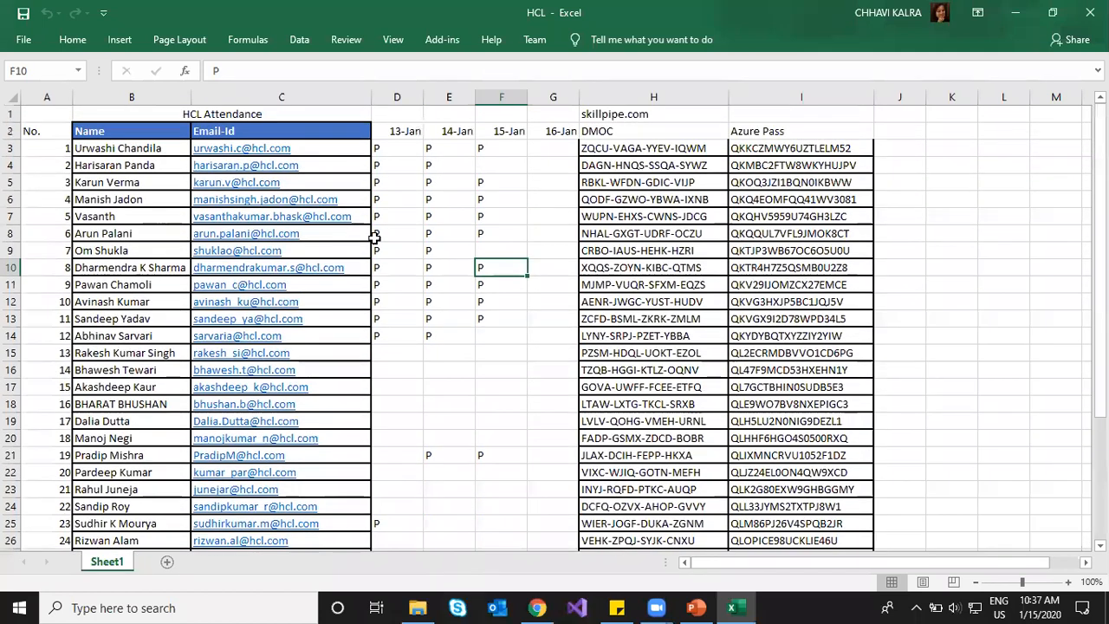
{"action": "left_click", "coordinate": [492, 252]}
{"action": "type", "text": "P"}
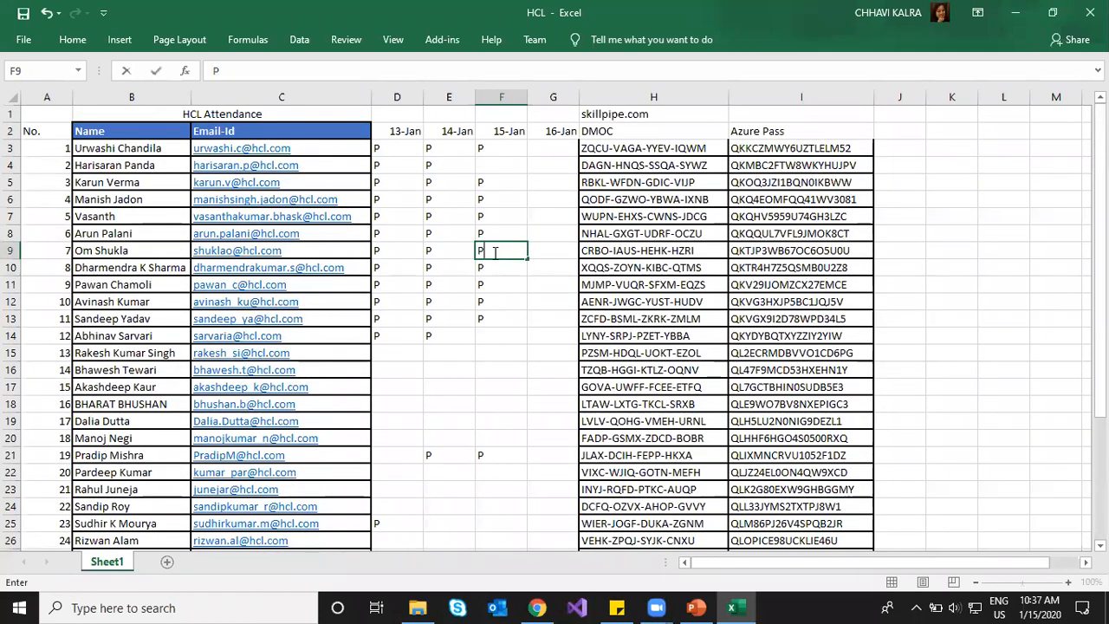
{"action": "scroll", "coordinate": [475, 401], "scroll_direction": "down", "scroll_amount": 1}
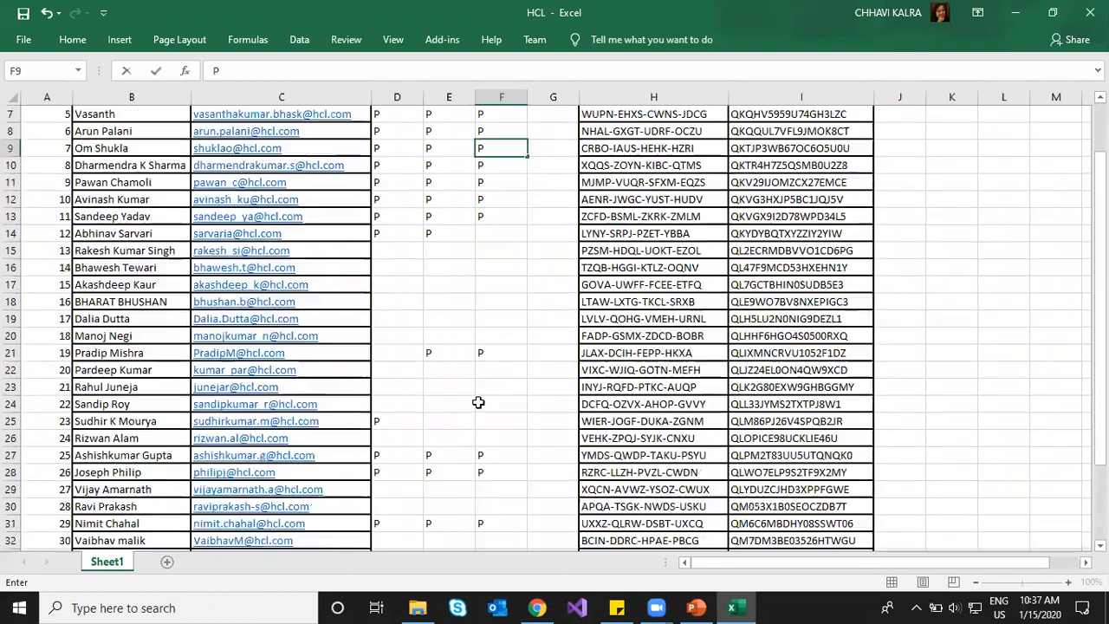
{"action": "scroll", "coordinate": [479, 402], "scroll_direction": "down", "scroll_amount": 2}
{"action": "scroll", "coordinate": [479, 402], "scroll_direction": "down", "scroll_amount": 2}
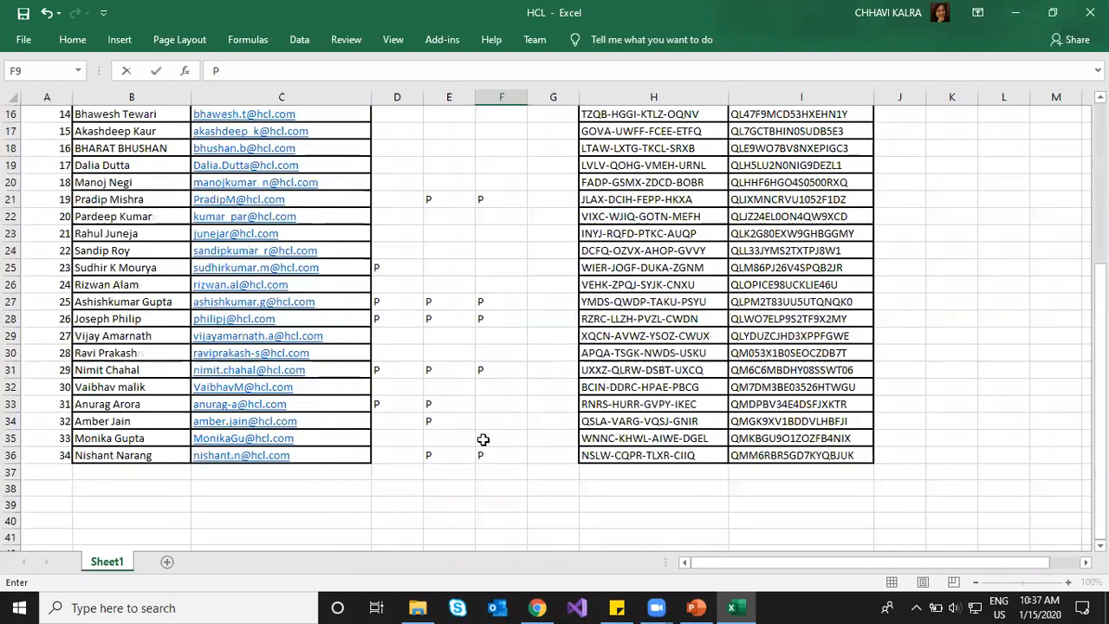
{"action": "left_click", "coordinate": [492, 425]}
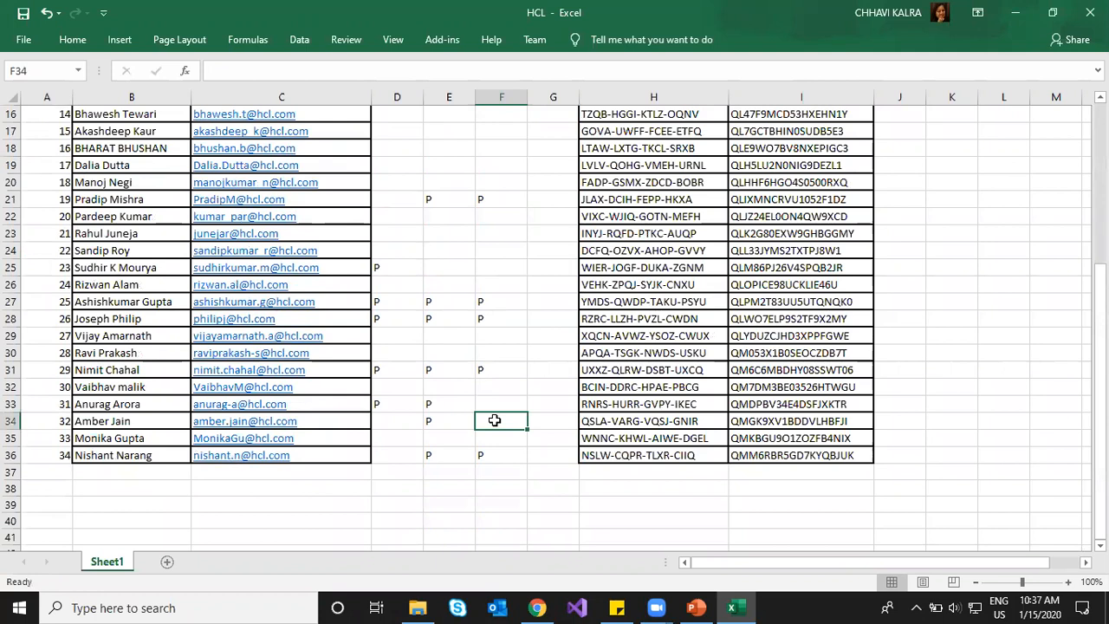
{"action": "type", "text": "P"}
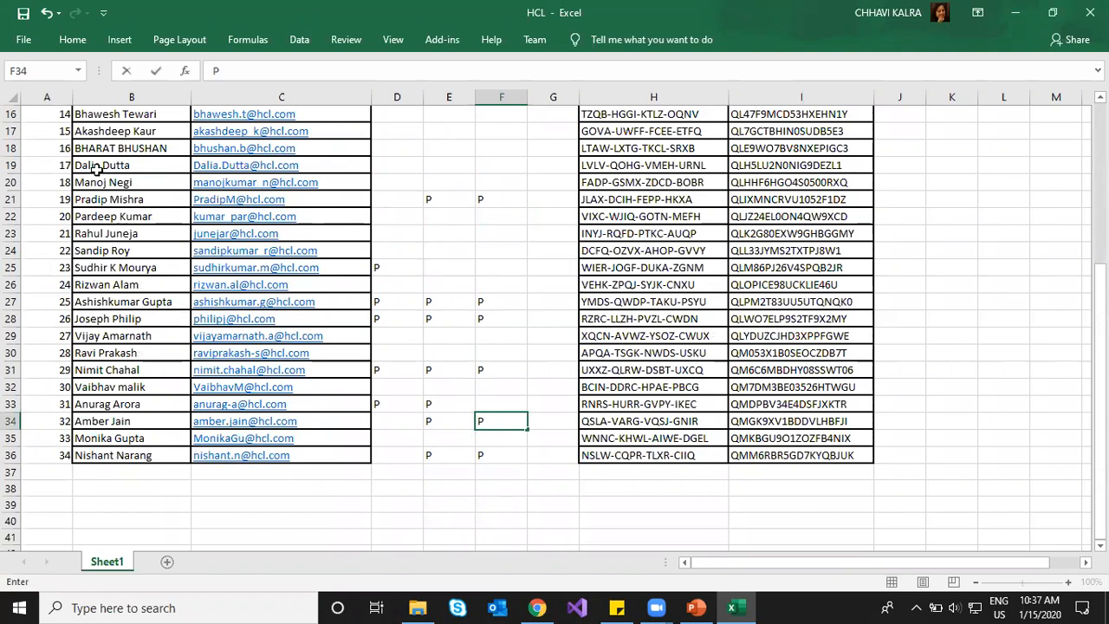
{"action": "left_click", "coordinate": [22, 15]}
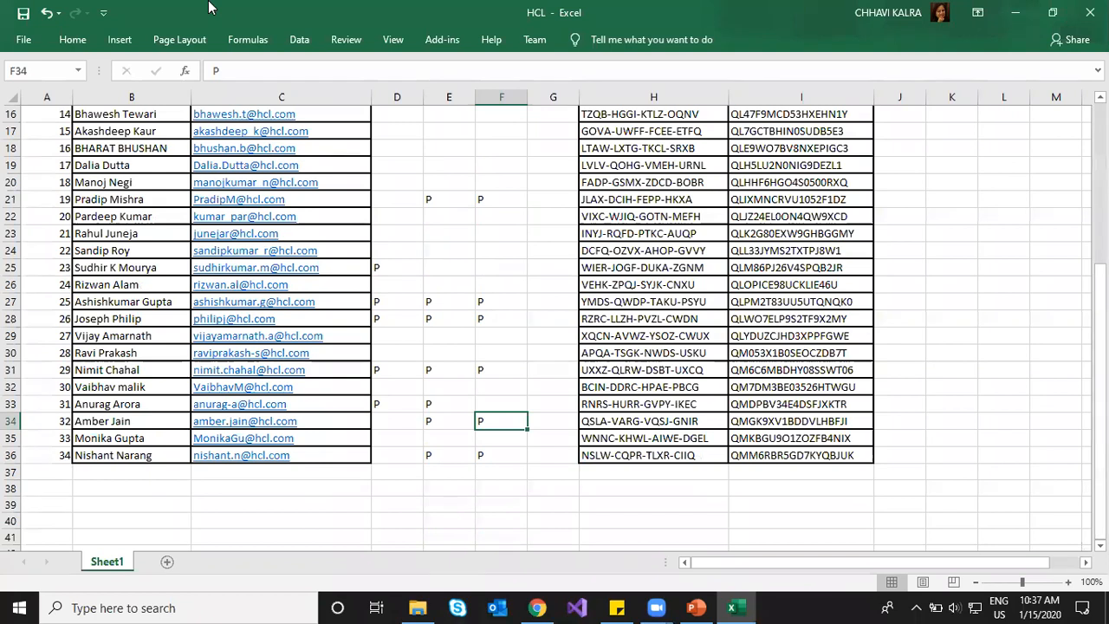
{"action": "left_click", "coordinate": [209, 7]}
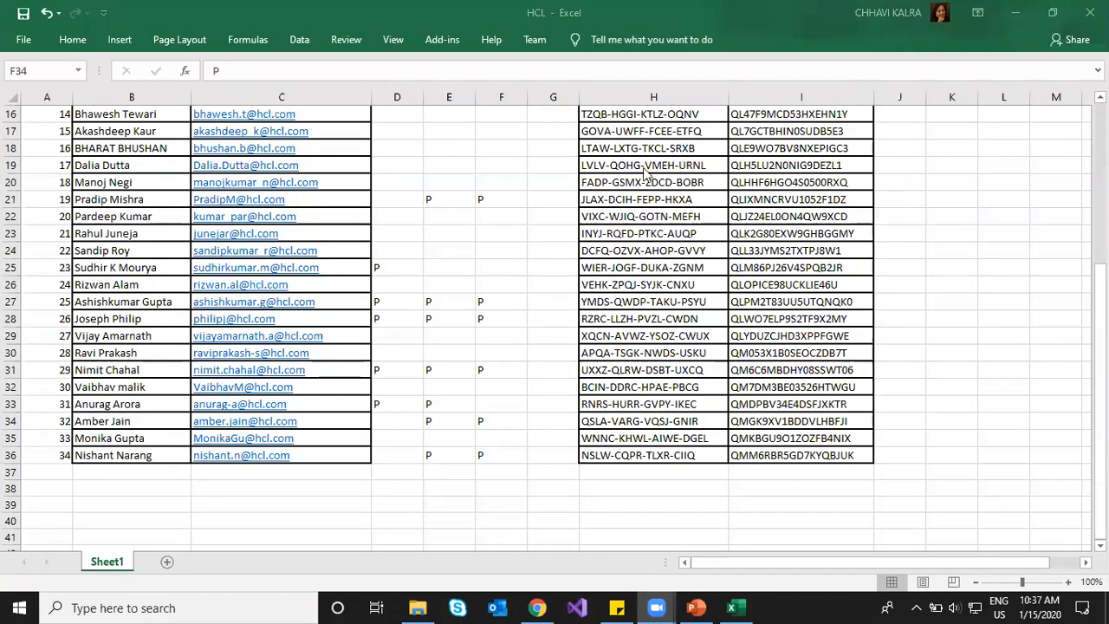
Step: Enter P in cell F4, save the HCL workbook and close Excel
{"action": "scroll", "coordinate": [340, 286], "scroll_direction": "up", "scroll_amount": 4}
{"action": "scroll", "coordinate": [340, 286], "scroll_direction": "up", "scroll_amount": 1}
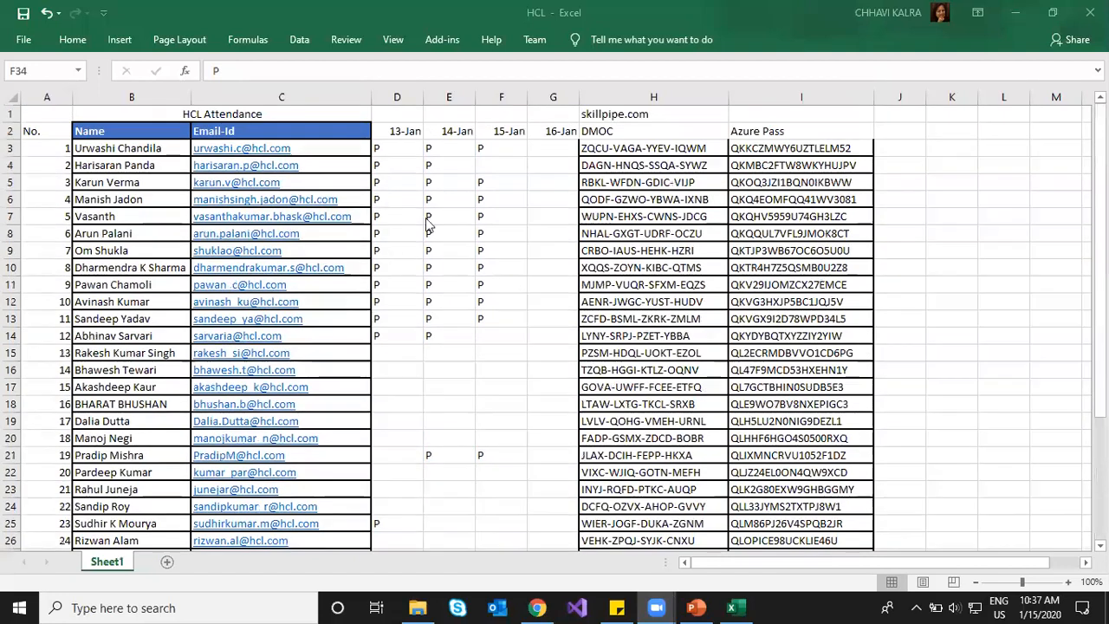
{"action": "left_click", "coordinate": [493, 166]}
{"action": "type", "text": "P"}
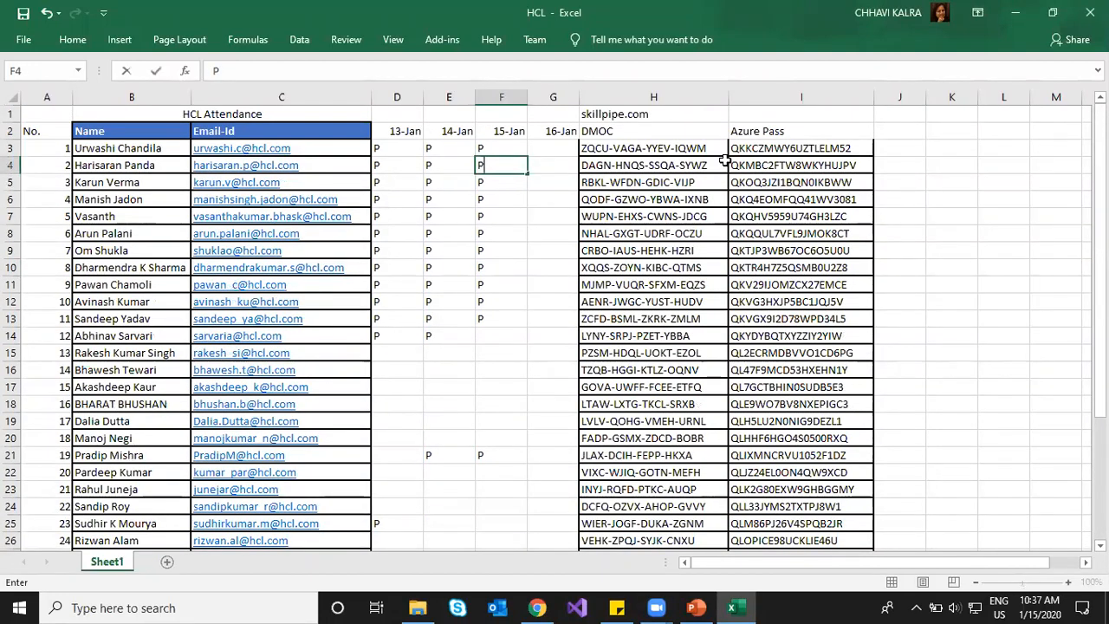
{"action": "key", "text": "alt+Tab"}
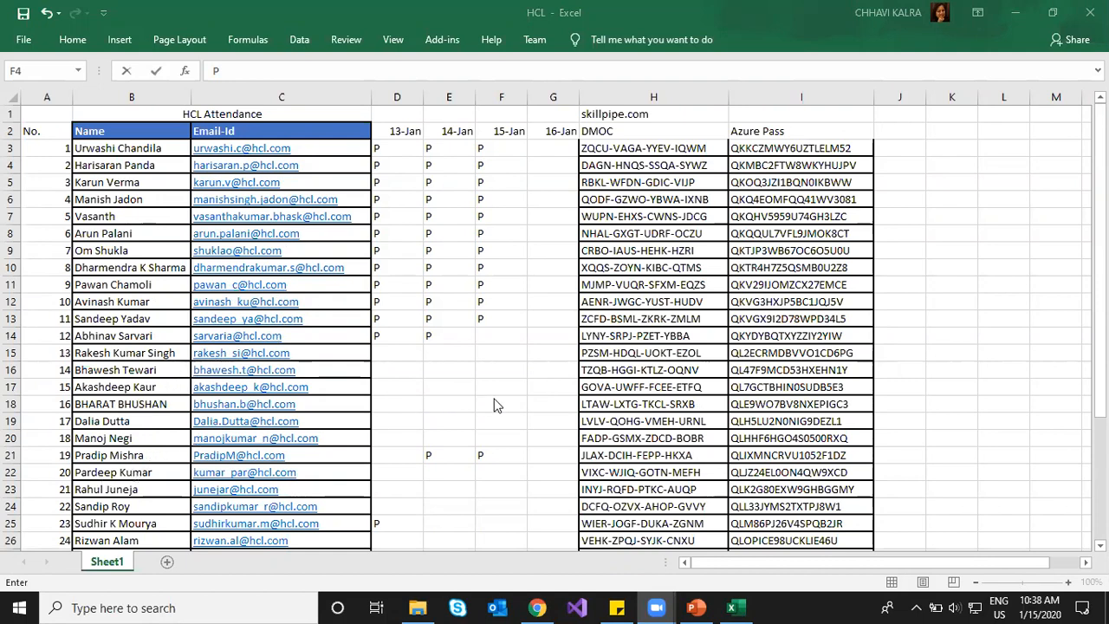
{"action": "scroll", "coordinate": [497, 405], "scroll_direction": "down", "scroll_amount": 2}
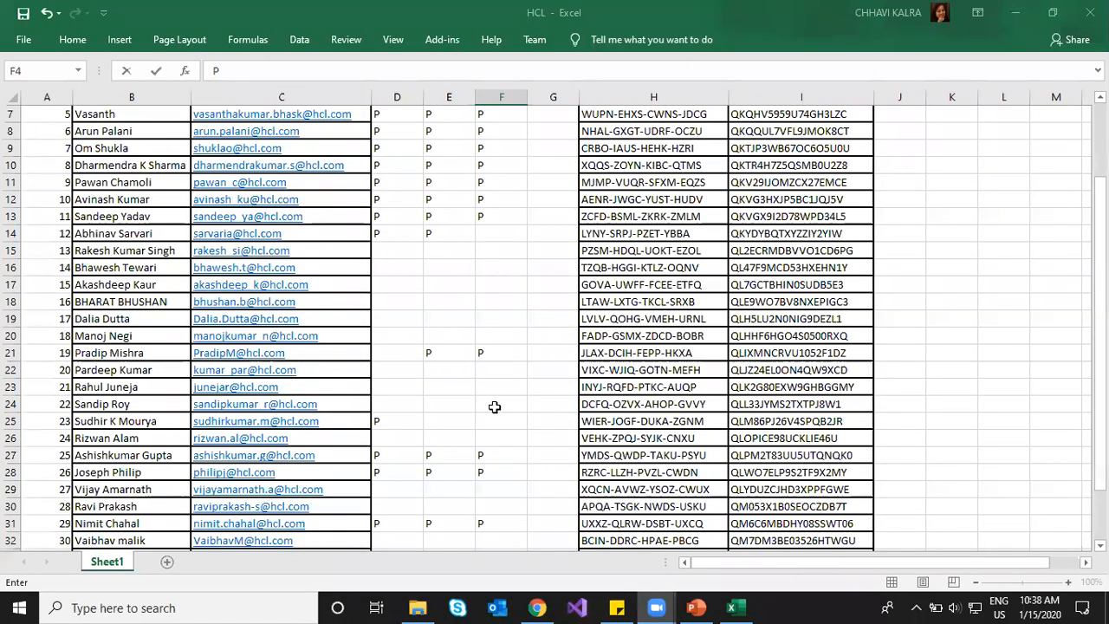
{"action": "scroll", "coordinate": [494, 408], "scroll_direction": "down", "scroll_amount": 5}
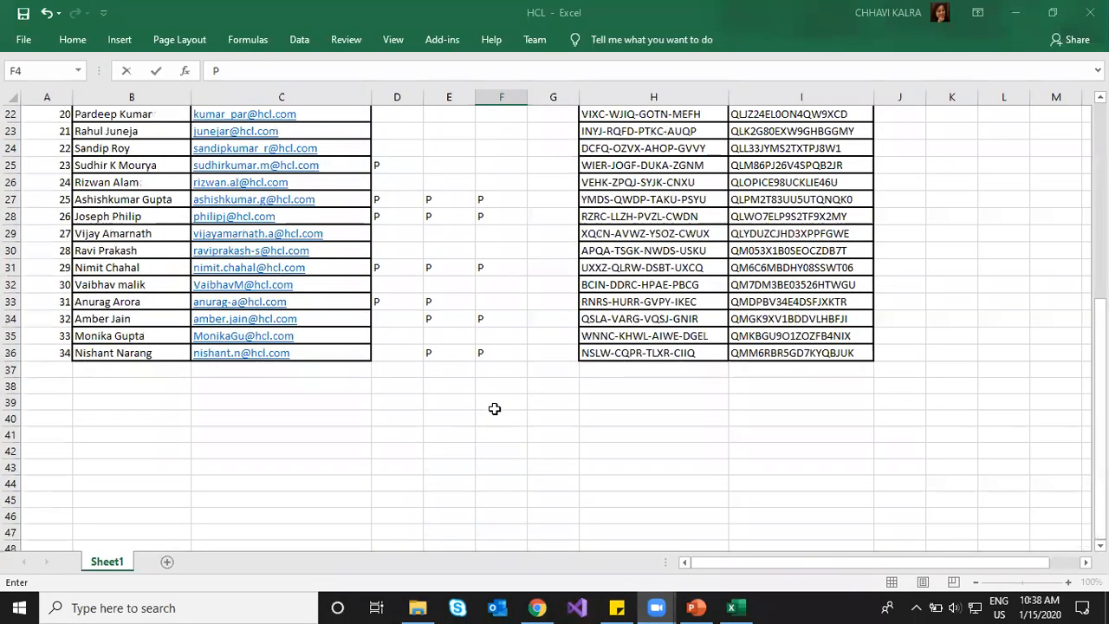
{"action": "scroll", "coordinate": [496, 404], "scroll_direction": "up", "scroll_amount": 7}
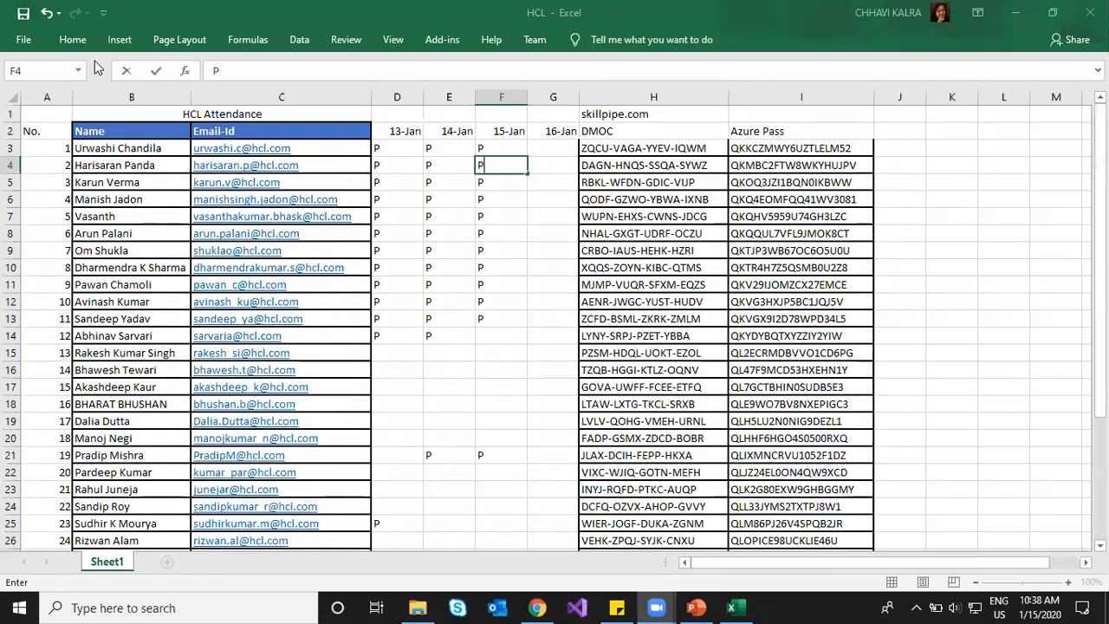
{"action": "left_click", "coordinate": [23, 13]}
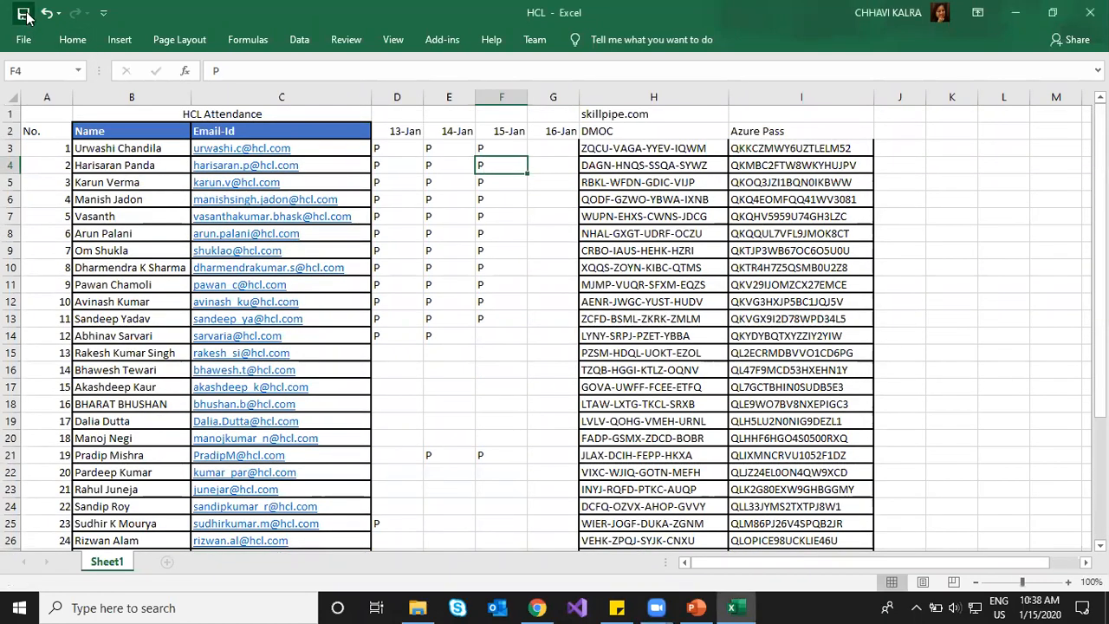
{"action": "left_click", "coordinate": [1002, 251]}
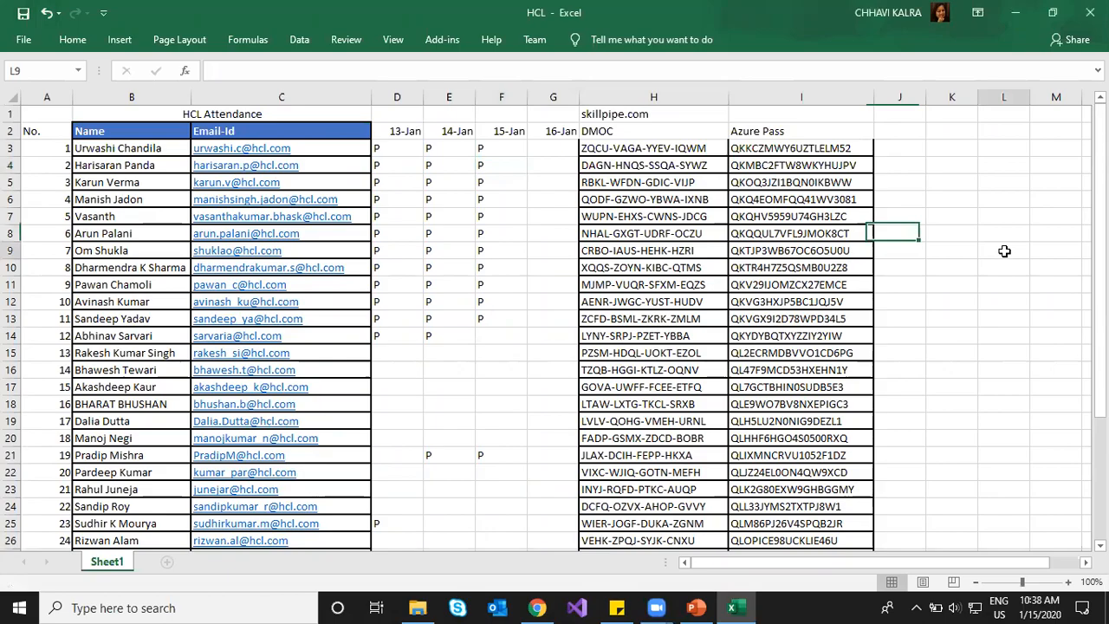
{"action": "key", "text": "alt+F4"}
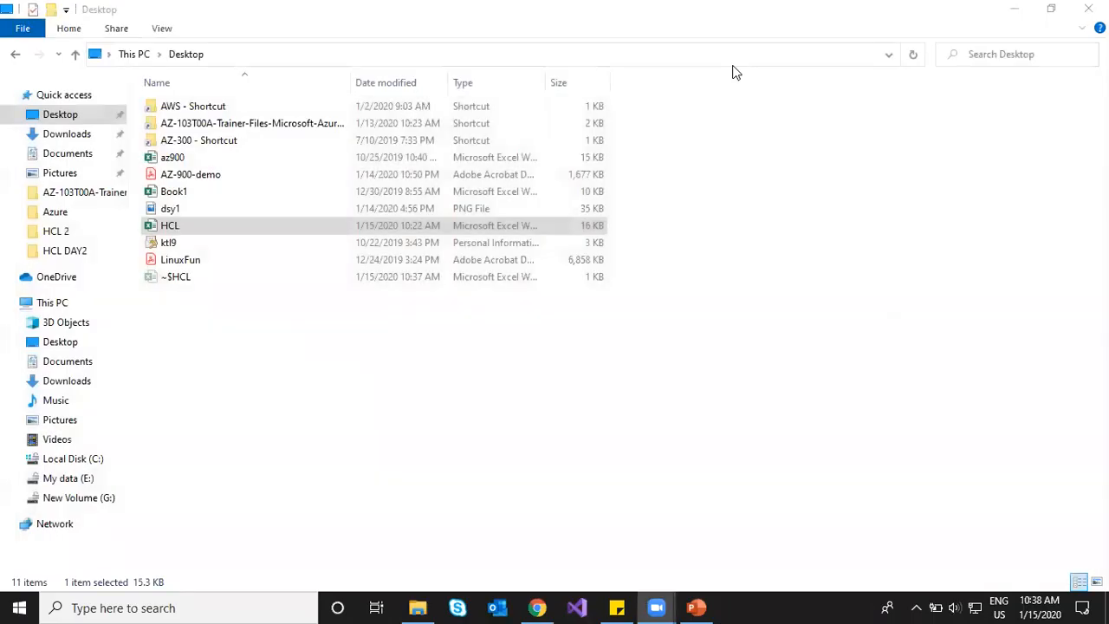
{"action": "left_click", "coordinate": [537, 607]}
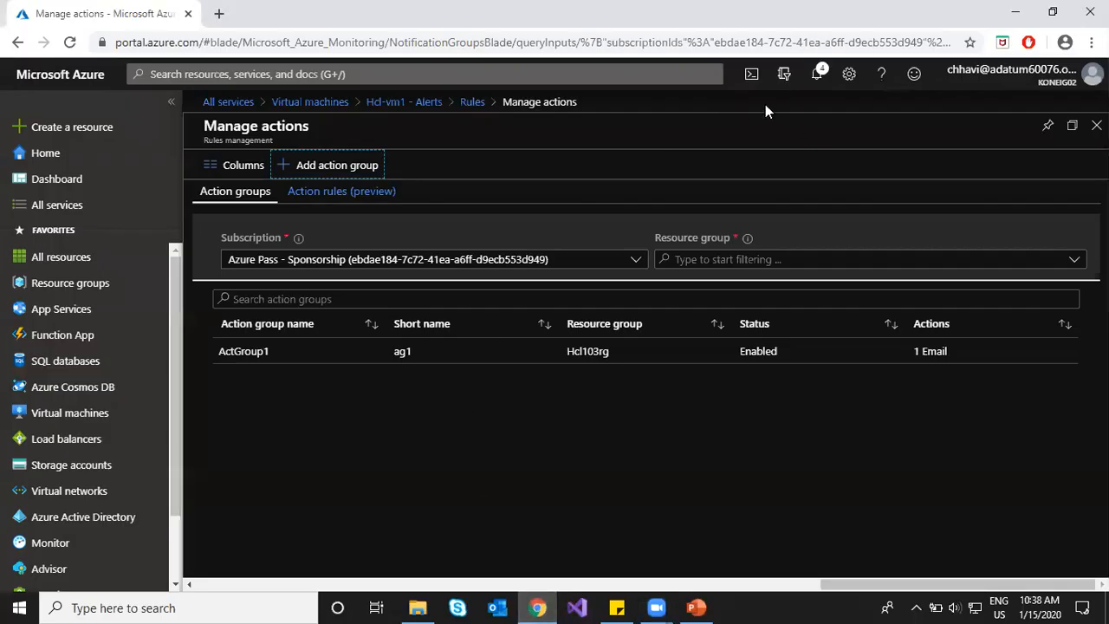
Step: Return to the alert rules list and discard the unsaved alert rule draft
{"action": "left_click", "coordinate": [817, 76]}
{"action": "left_click", "coordinate": [820, 79]}
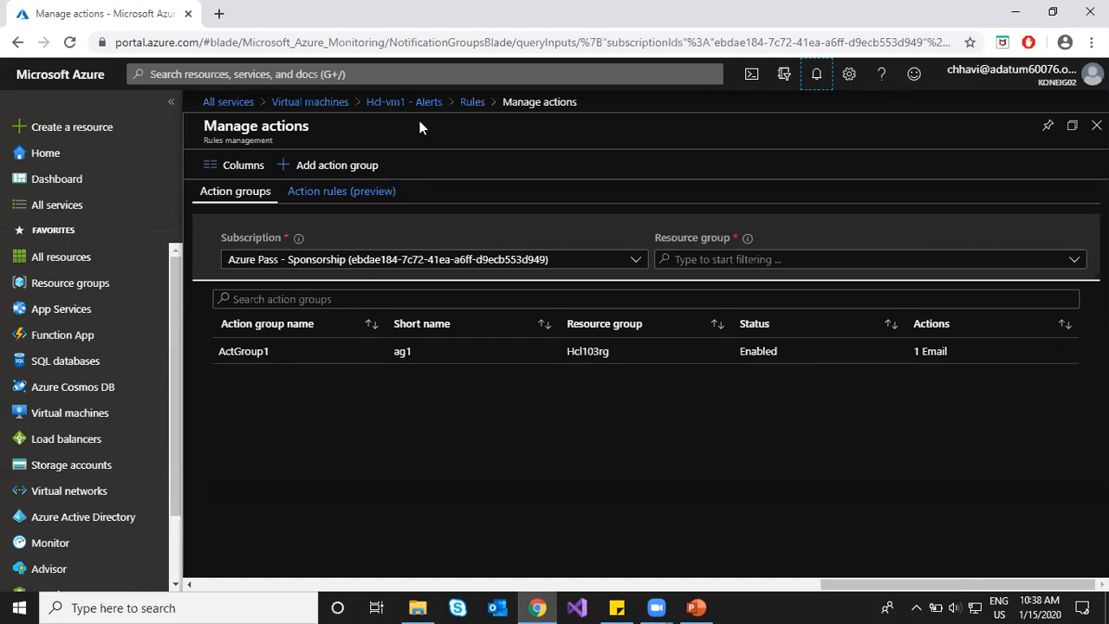
{"action": "left_click", "coordinate": [471, 102]}
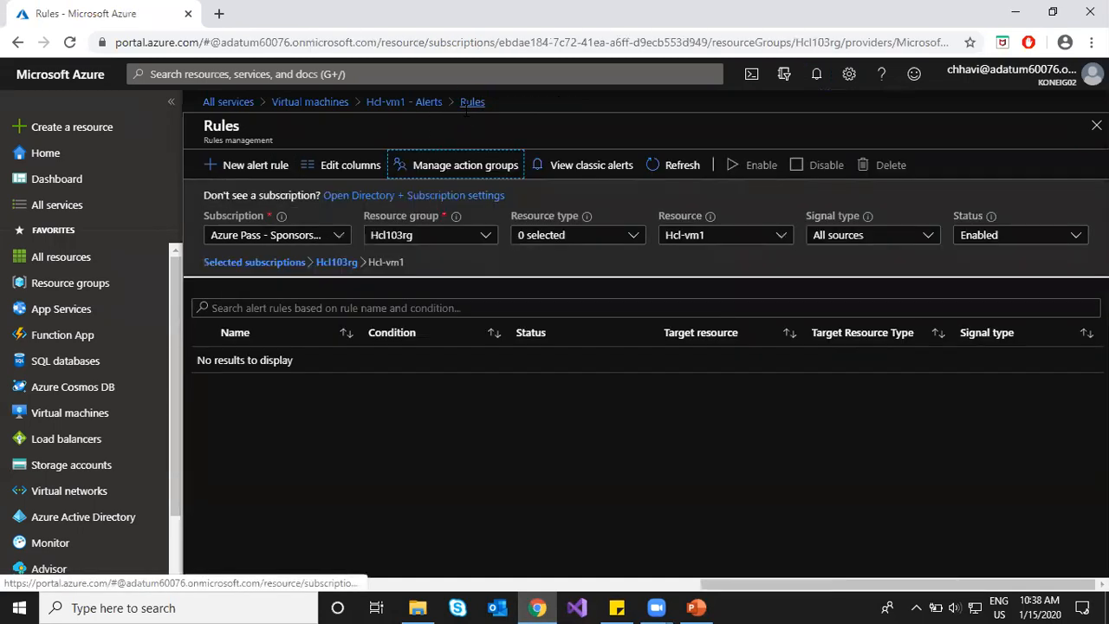
{"action": "left_click", "coordinate": [238, 165]}
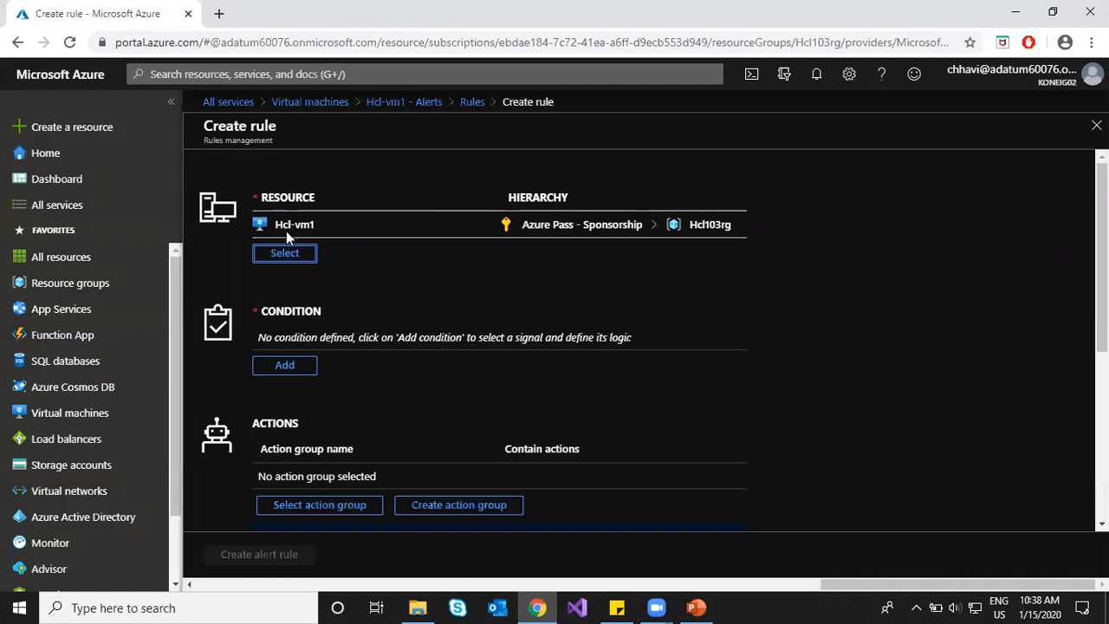
{"action": "left_click", "coordinate": [473, 103]}
{"action": "left_click", "coordinate": [634, 131]}
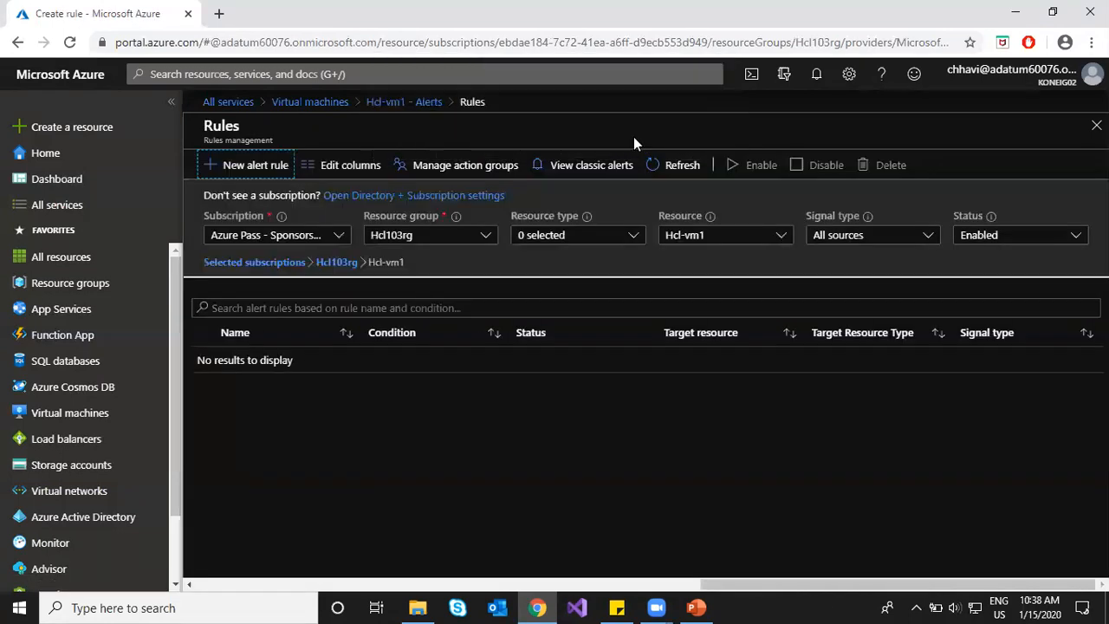
Step: Start a new alert rule from the Hcl-vm1 Alerts page, targeting Hcl-vm1
{"action": "left_click", "coordinate": [421, 105]}
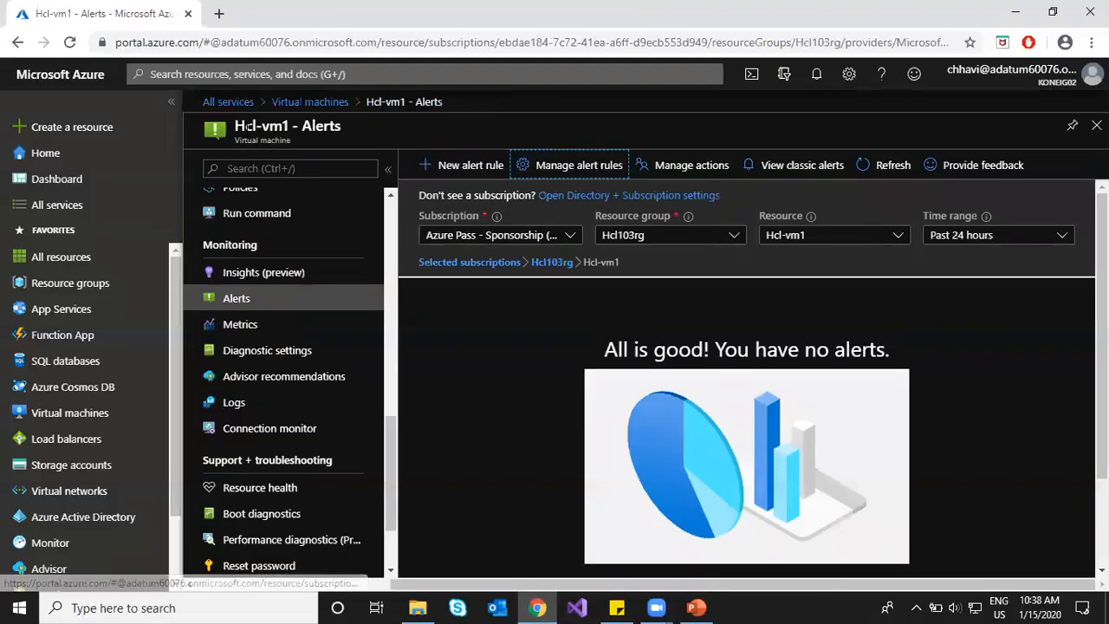
{"action": "left_click_drag", "start_coordinate": [234, 129], "coordinate": [283, 130]}
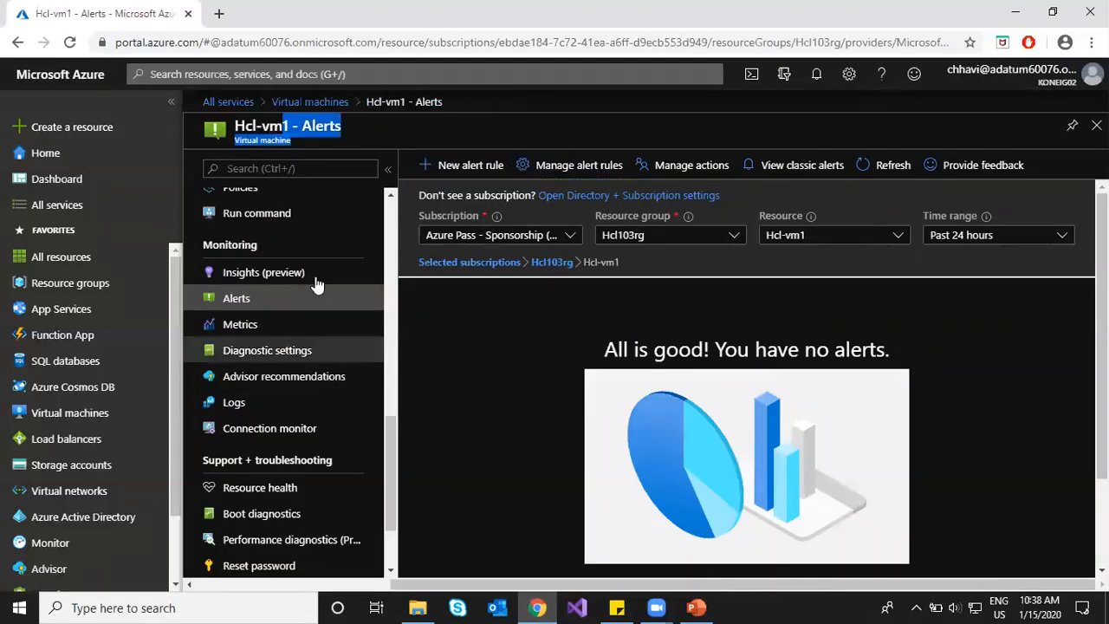
{"action": "left_click", "coordinate": [431, 169]}
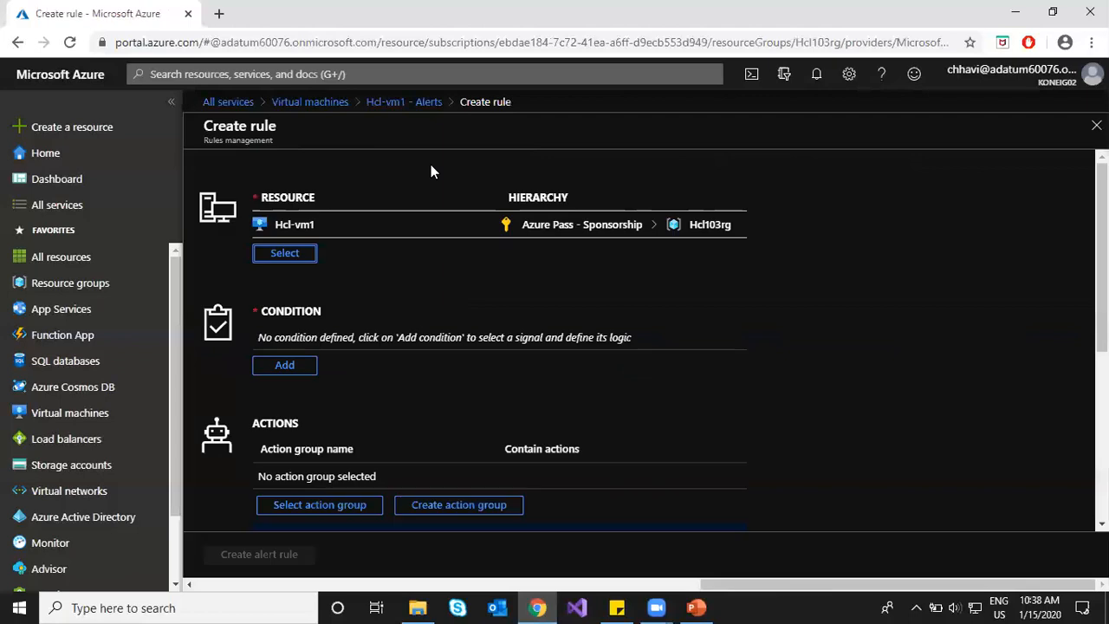
{"action": "double_click", "coordinate": [280, 224]}
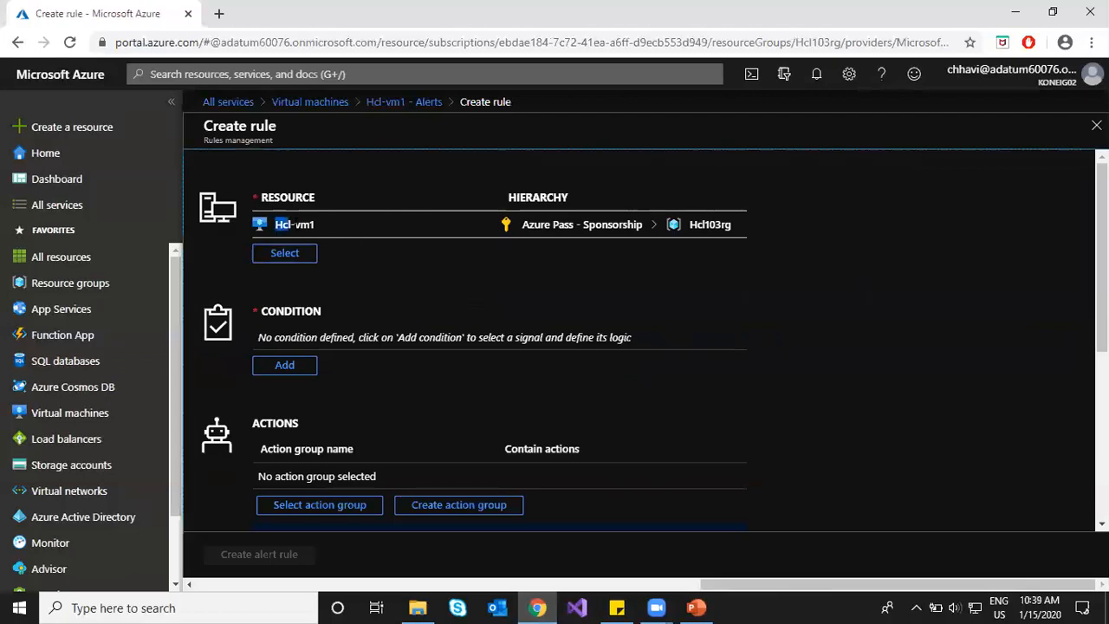
{"action": "left_click", "coordinate": [922, 279]}
{"action": "scroll", "coordinate": [387, 265], "scroll_direction": "down", "scroll_amount": 1}
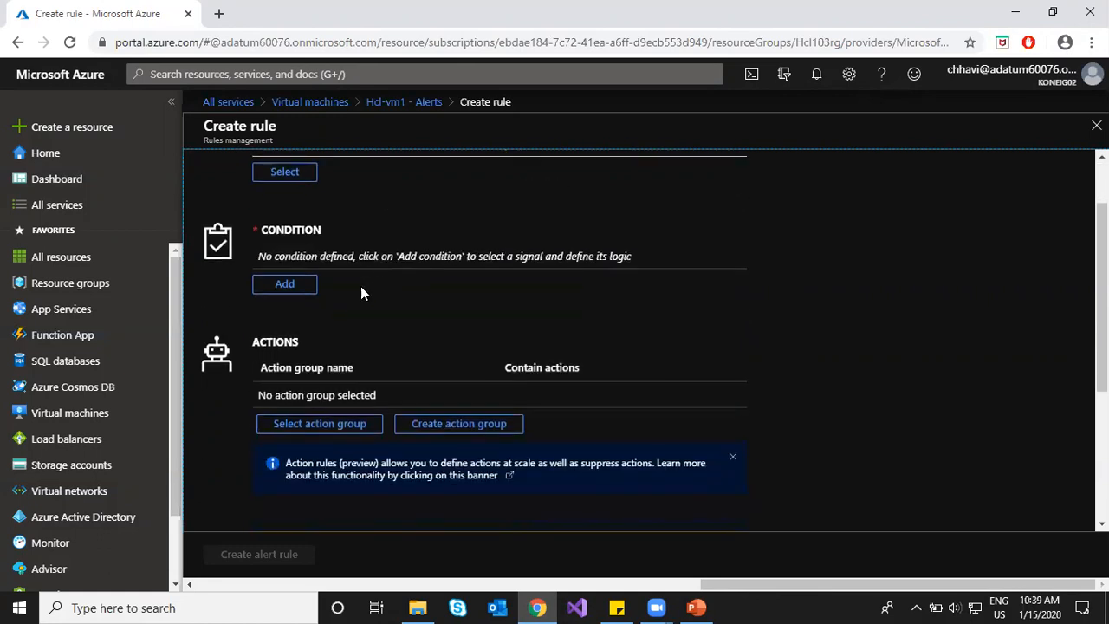
Step: Choose Percentage CPU as the condition signal and chart the last 24 hours
{"action": "left_click", "coordinate": [279, 289]}
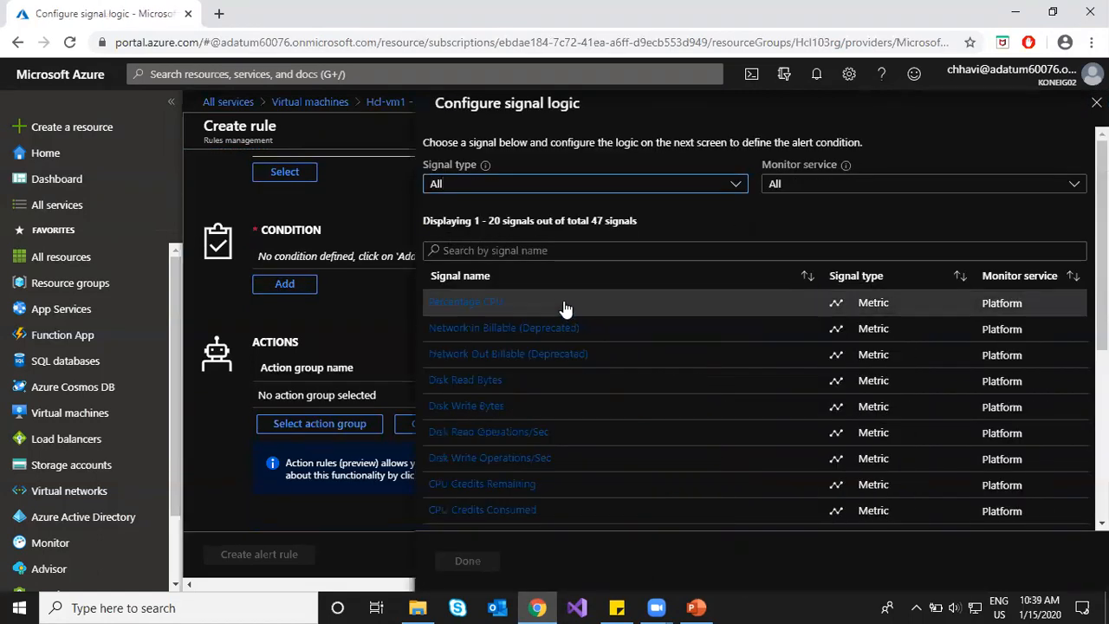
{"action": "left_click", "coordinate": [564, 305]}
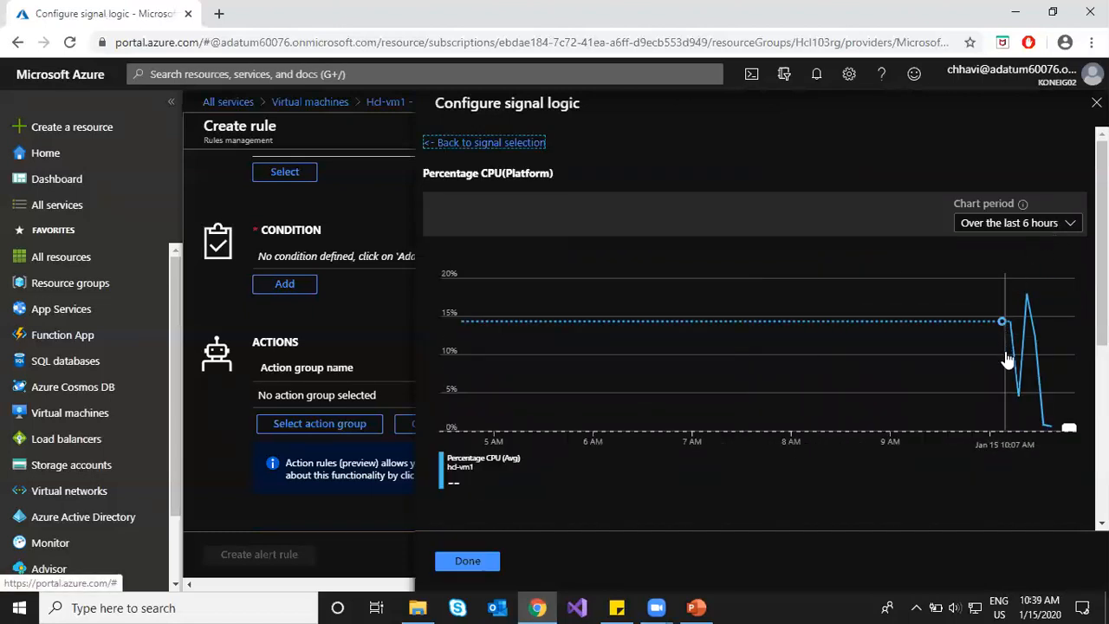
{"action": "left_click", "coordinate": [1073, 227]}
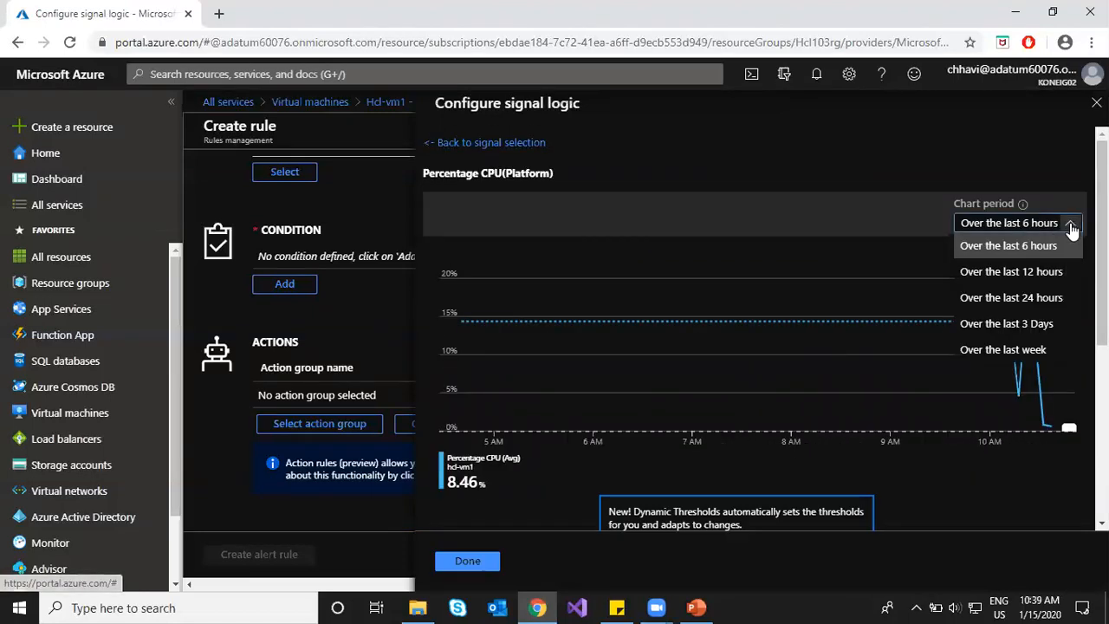
{"action": "left_click", "coordinate": [1047, 299]}
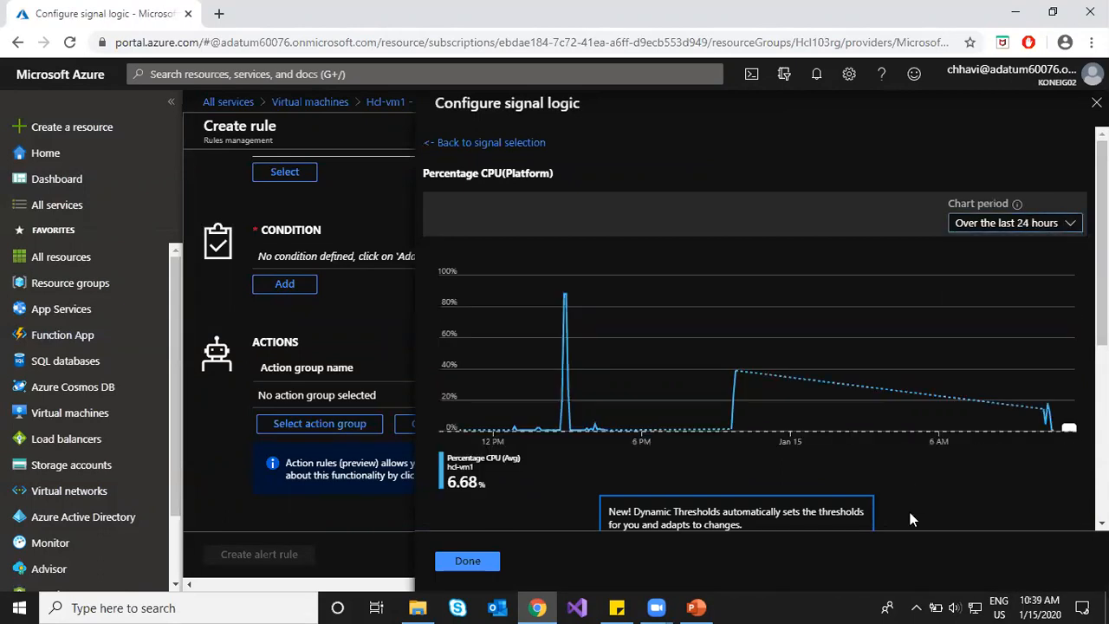
{"action": "scroll", "coordinate": [964, 492], "scroll_direction": "down", "scroll_amount": 2}
{"action": "scroll", "coordinate": [964, 492], "scroll_direction": "down", "scroll_amount": 1}
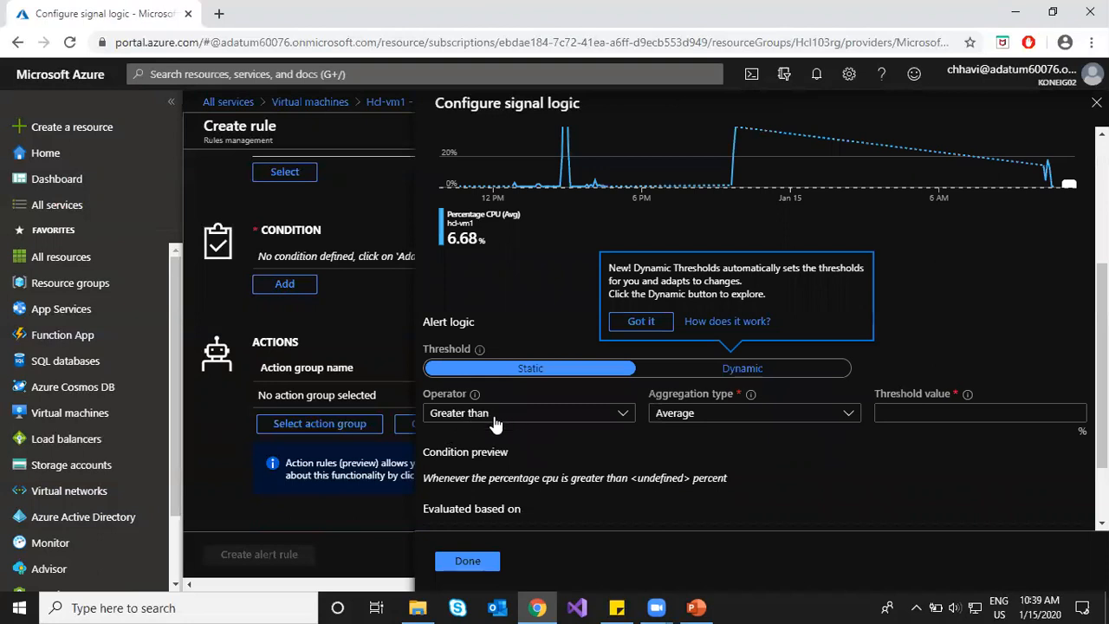
Step: Set aggregation to Maximum and the threshold to 75 percent
{"action": "left_click", "coordinate": [710, 418]}
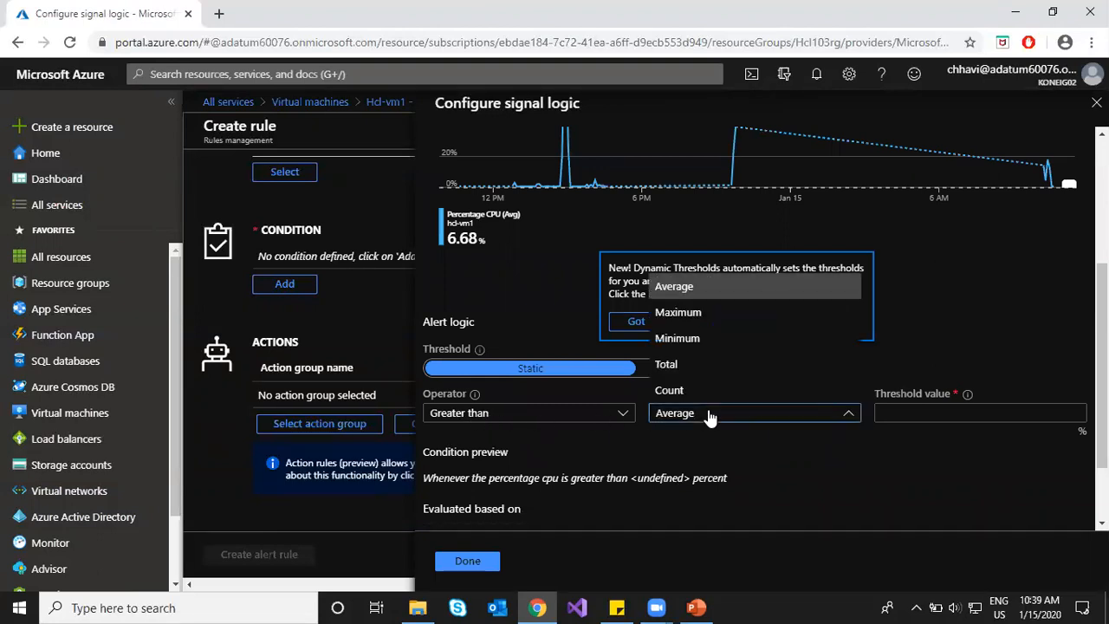
{"action": "left_click", "coordinate": [685, 312]}
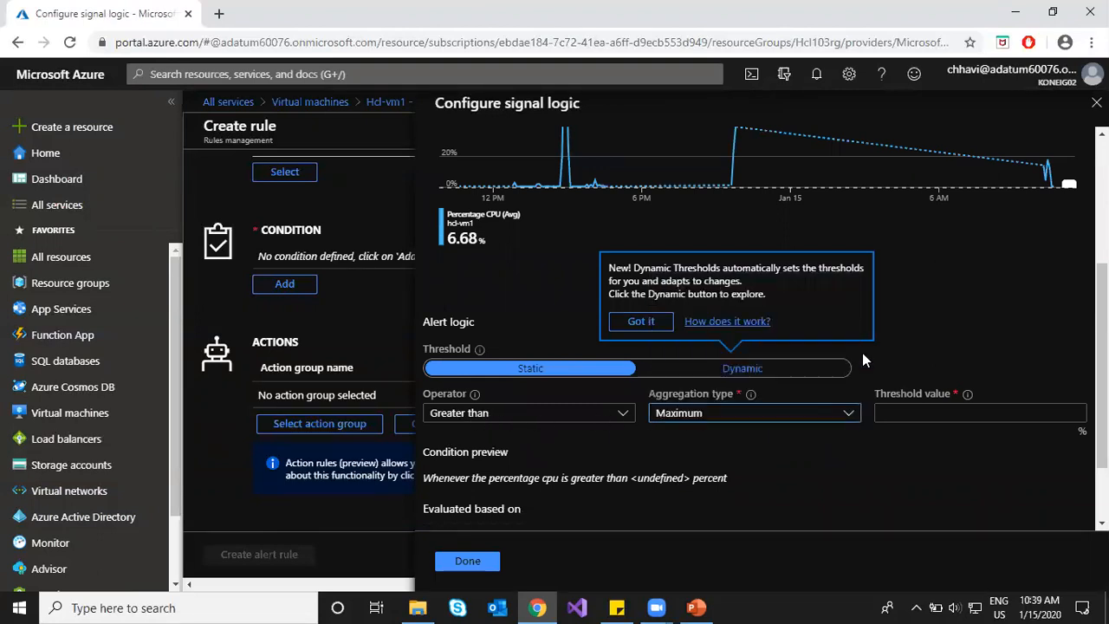
{"action": "left_click", "coordinate": [940, 416]}
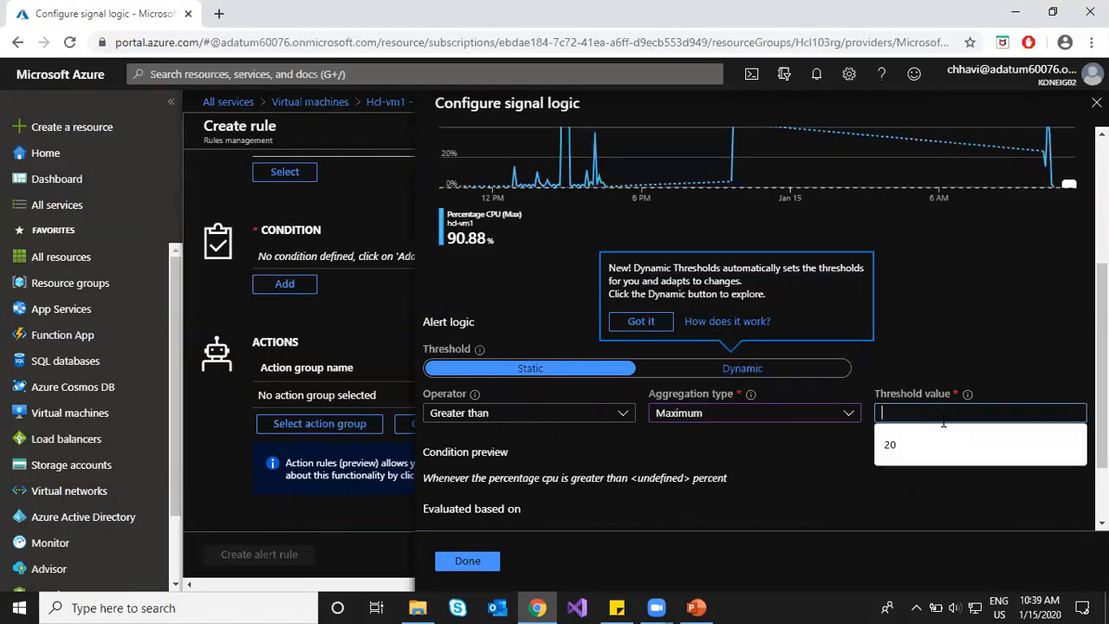
{"action": "left_click", "coordinate": [815, 487]}
{"action": "left_click", "coordinate": [890, 414]}
{"action": "type", "text": "75"}
{"action": "left_click", "coordinate": [715, 462]}
Step: Review the CPU condition preview and add the condition to the rule
{"action": "scroll", "coordinate": [712, 462], "scroll_direction": "down", "scroll_amount": 2}
{"action": "left_click_drag", "start_coordinate": [422, 397], "coordinate": [677, 409]}
{"action": "left_click", "coordinate": [732, 401]}
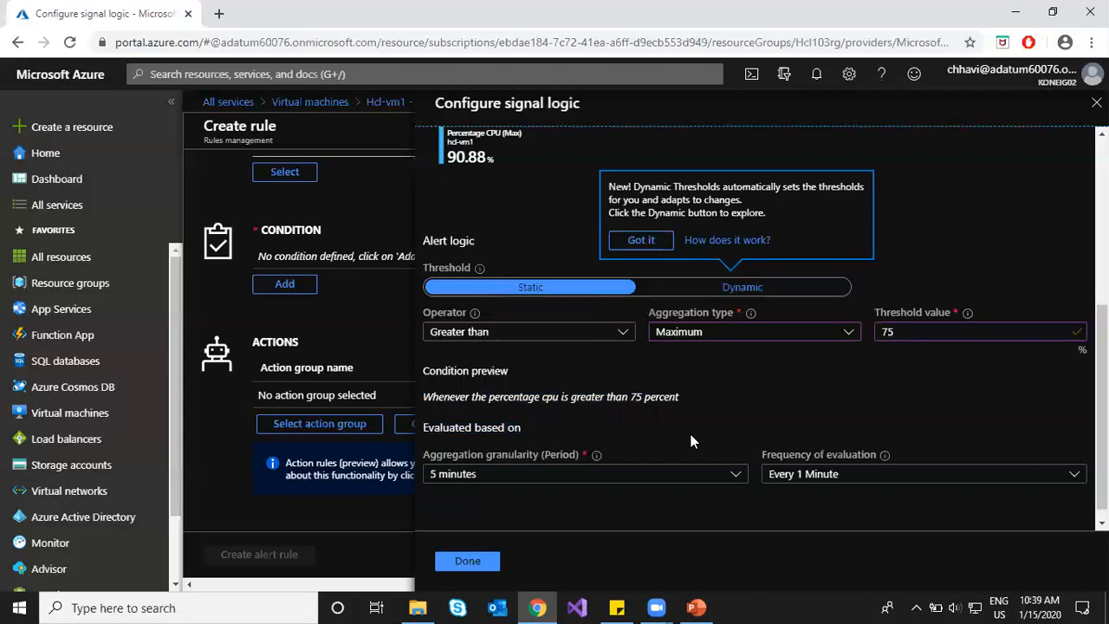
{"action": "left_click_drag", "start_coordinate": [590, 399], "coordinate": [592, 399]}
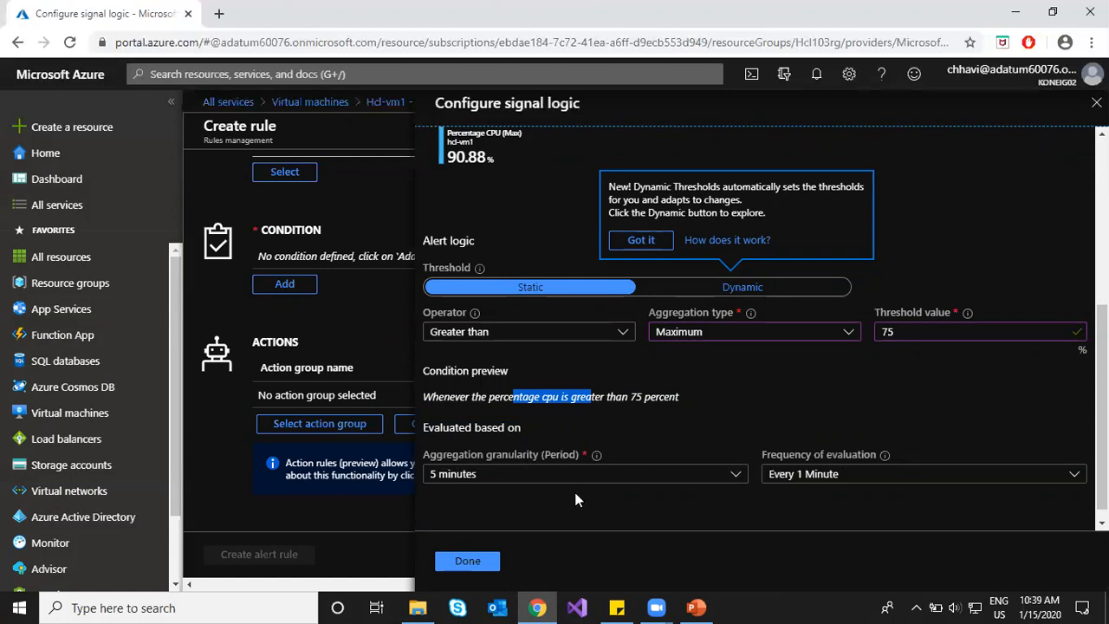
{"action": "left_click_drag", "start_coordinate": [433, 427], "coordinate": [589, 435]}
{"action": "left_click", "coordinate": [608, 513]}
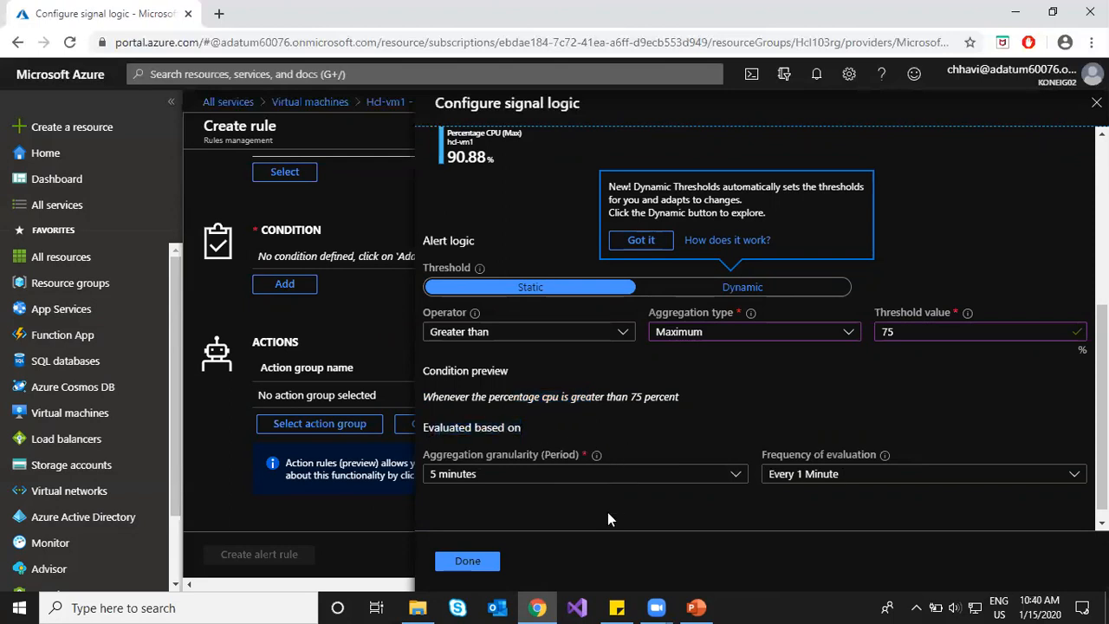
{"action": "left_click", "coordinate": [471, 563]}
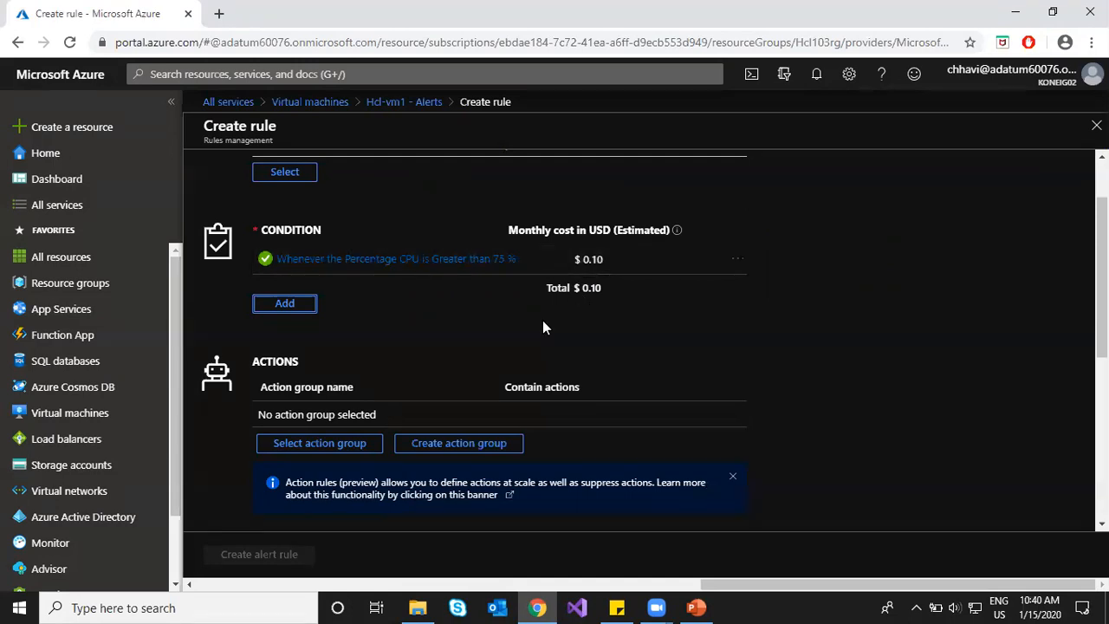
Step: Add a second condition on Disk Write Bytes, charting the last 12 hours
{"action": "left_click", "coordinate": [285, 306]}
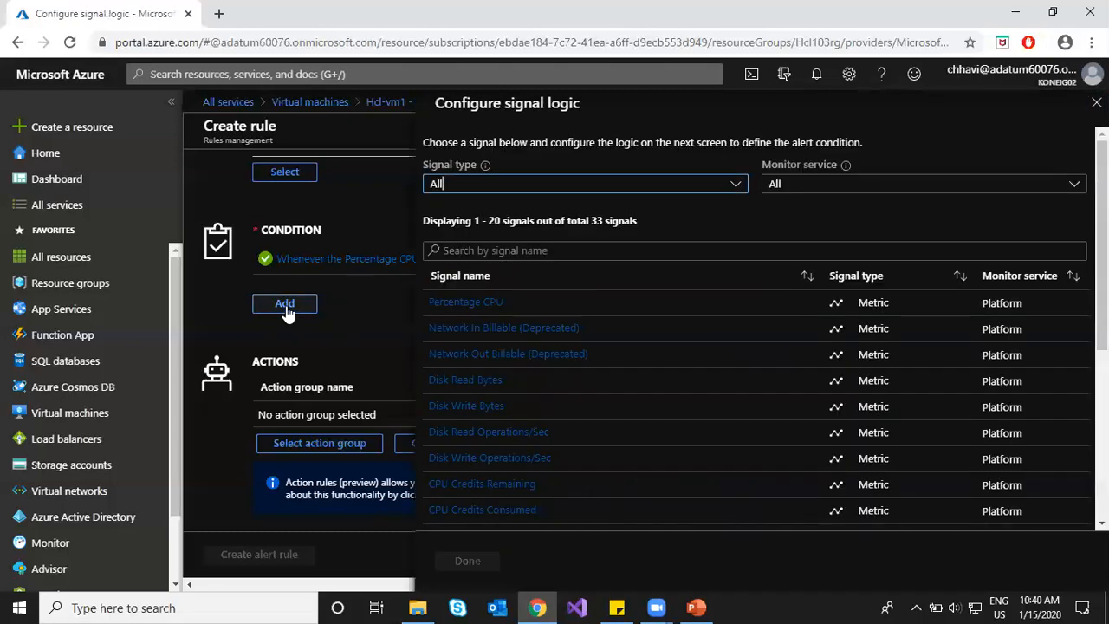
{"action": "left_click", "coordinate": [507, 406]}
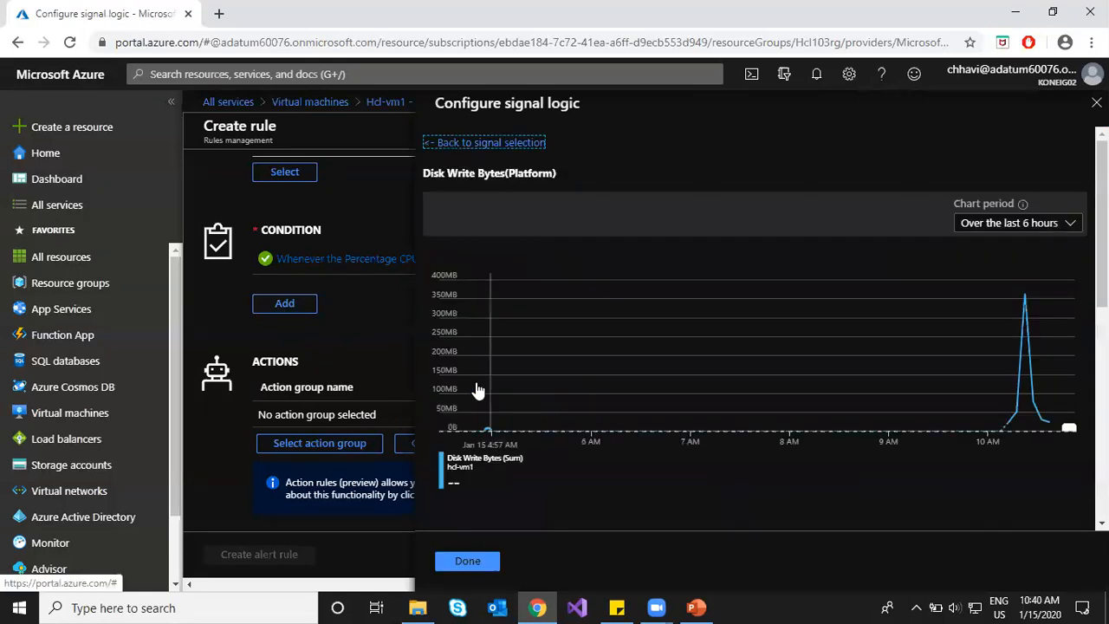
{"action": "left_click", "coordinate": [1039, 227]}
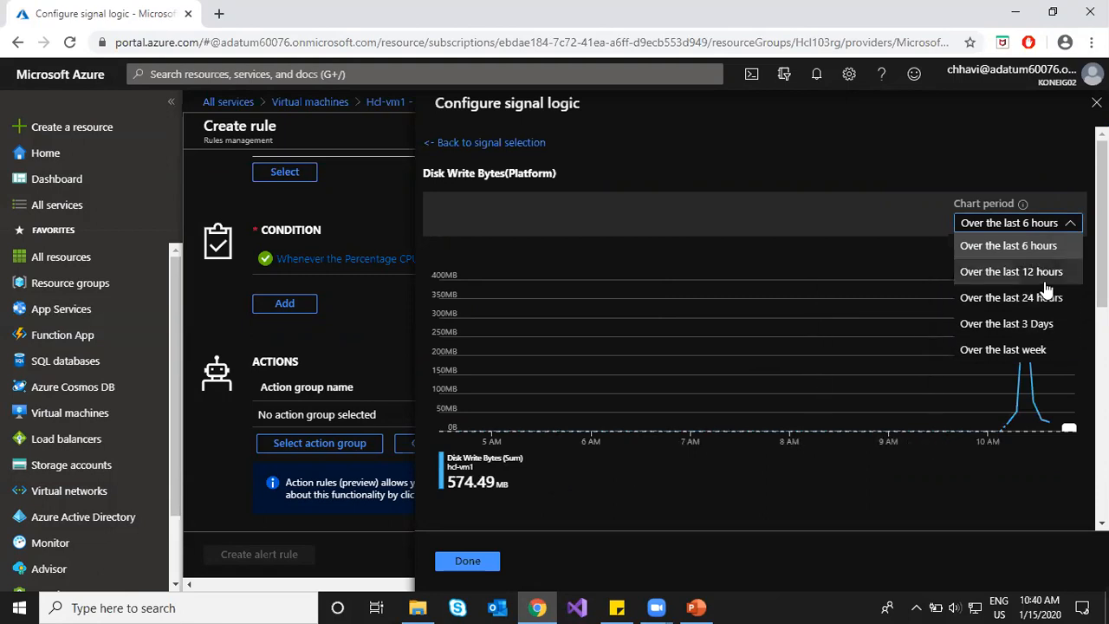
{"action": "left_click", "coordinate": [1021, 272]}
{"action": "scroll", "coordinate": [841, 474], "scroll_direction": "down", "scroll_amount": 3}
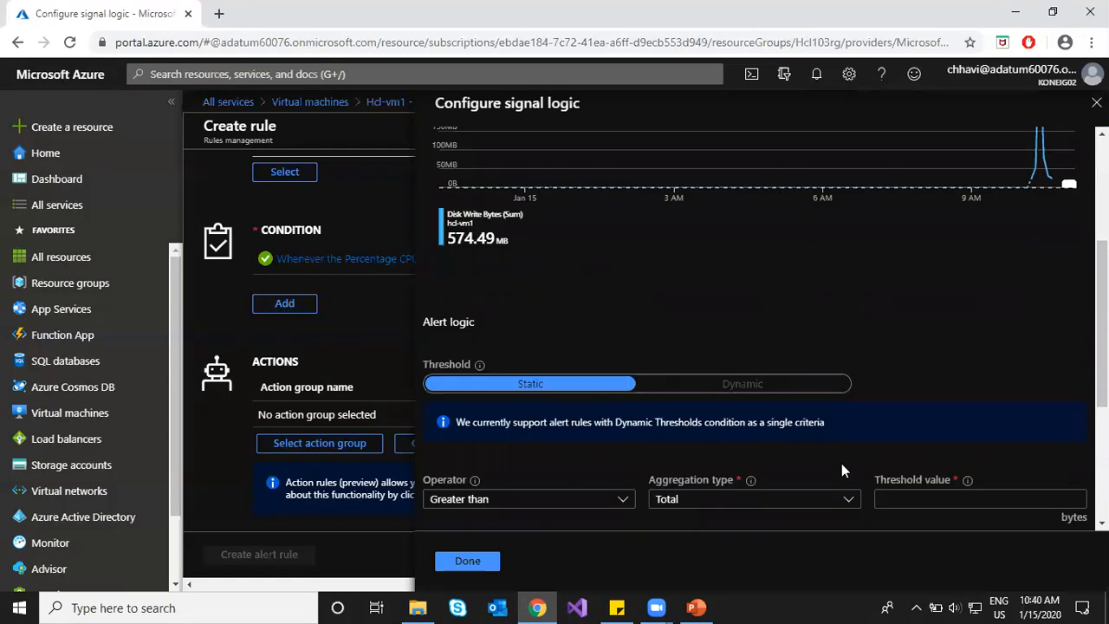
{"action": "scroll", "coordinate": [861, 452], "scroll_direction": "down", "scroll_amount": 2}
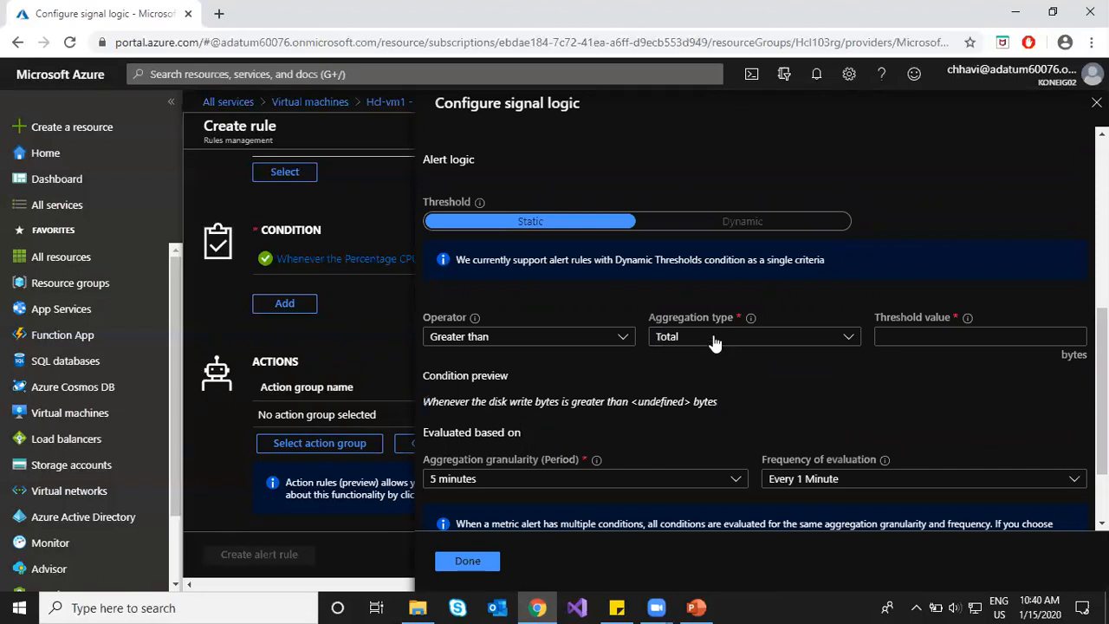
Step: Set aggregation to Maximum and enter a threshold of 1000000
{"action": "left_click", "coordinate": [672, 338]}
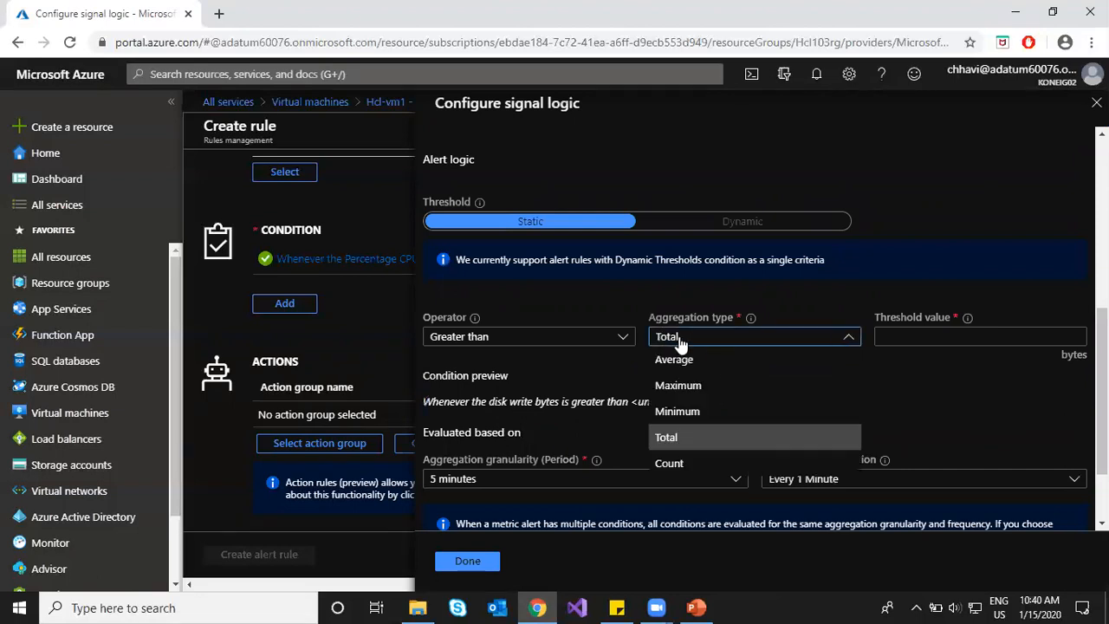
{"action": "left_click", "coordinate": [711, 386]}
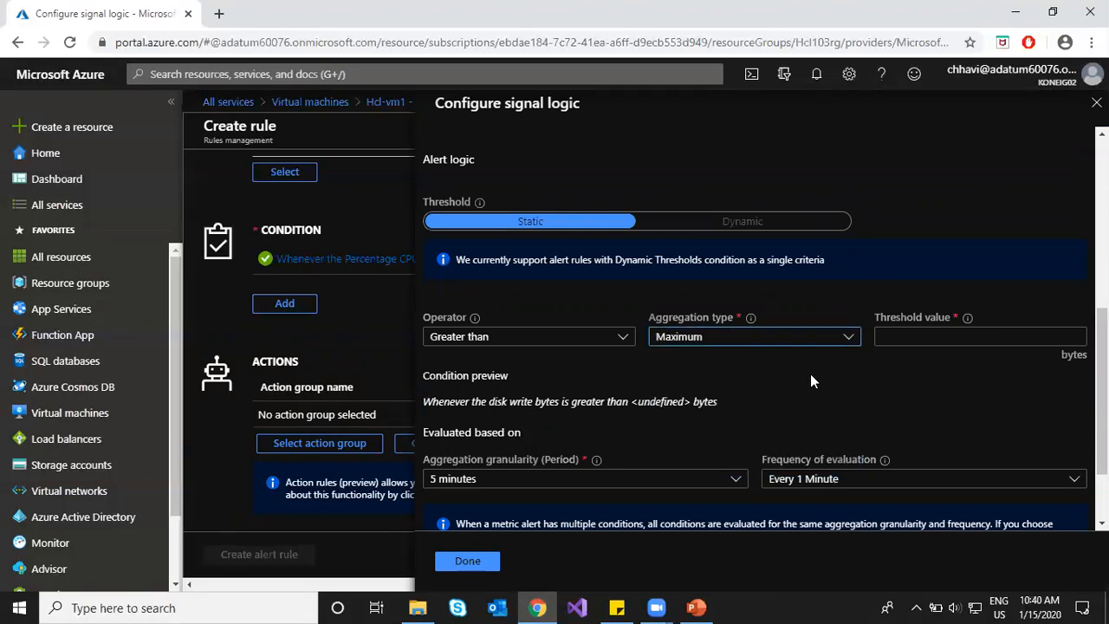
{"action": "scroll", "coordinate": [812, 375], "scroll_direction": "up", "scroll_amount": 3}
{"action": "scroll", "coordinate": [812, 375], "scroll_direction": "down", "scroll_amount": 2}
{"action": "scroll", "coordinate": [813, 374], "scroll_direction": "down", "scroll_amount": 2}
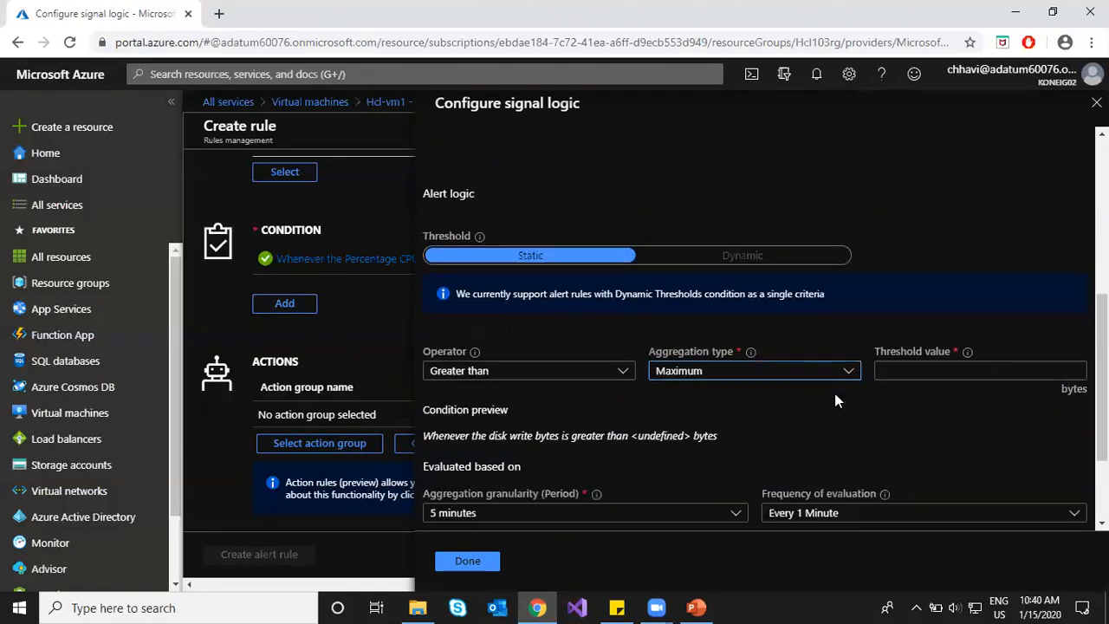
{"action": "left_click", "coordinate": [969, 338]}
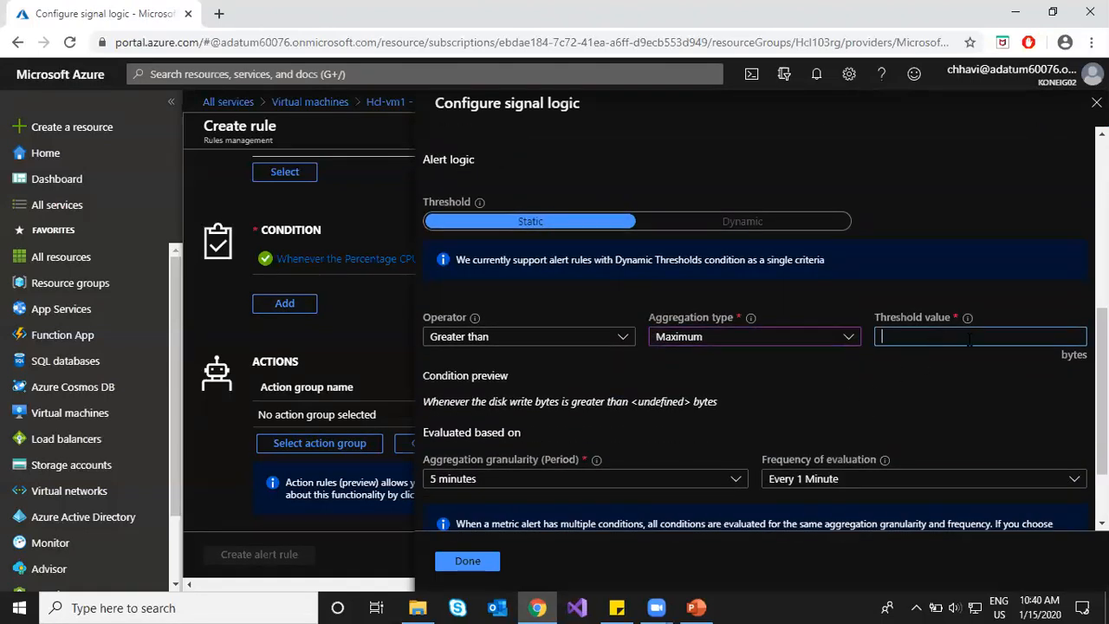
{"action": "scroll", "coordinate": [848, 345], "scroll_direction": "up", "scroll_amount": 4}
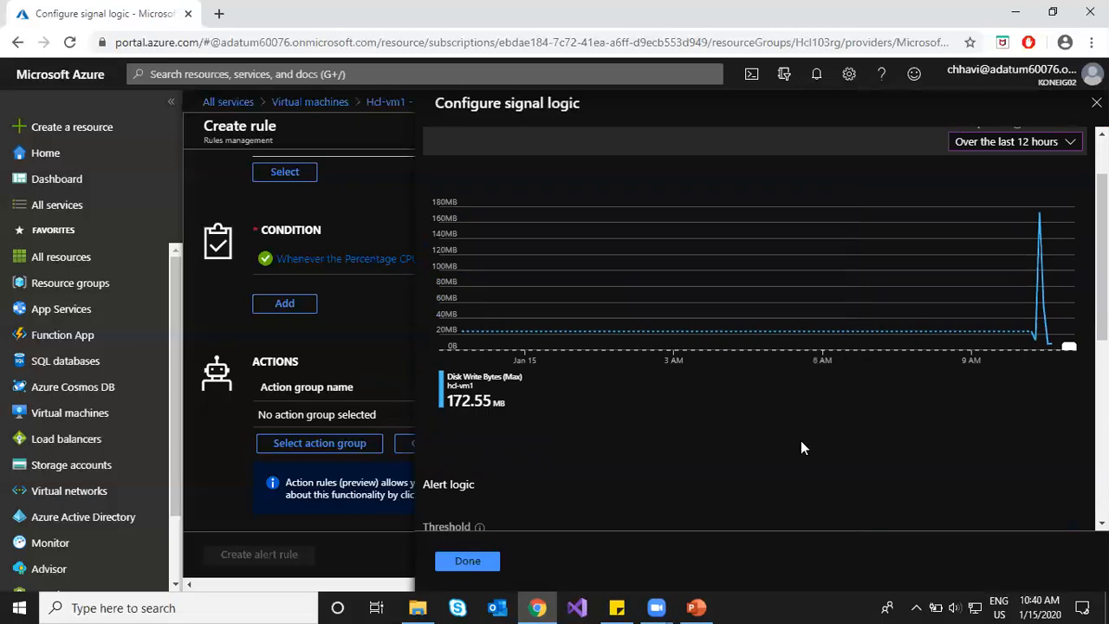
{"action": "scroll", "coordinate": [801, 440], "scroll_direction": "down", "scroll_amount": 3}
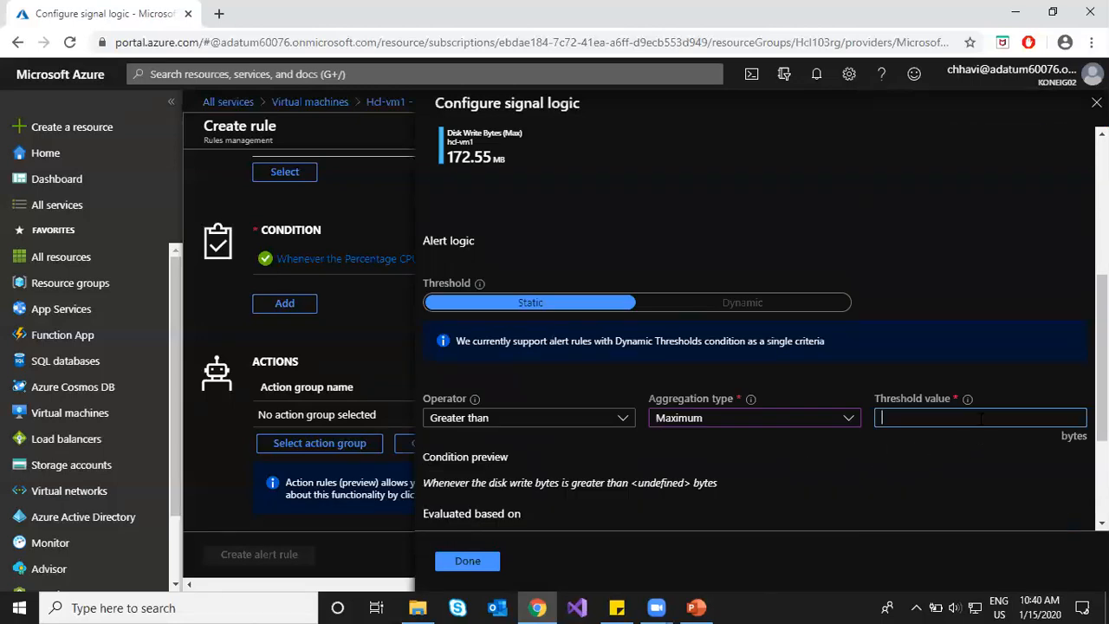
{"action": "type", "text": "10000"}
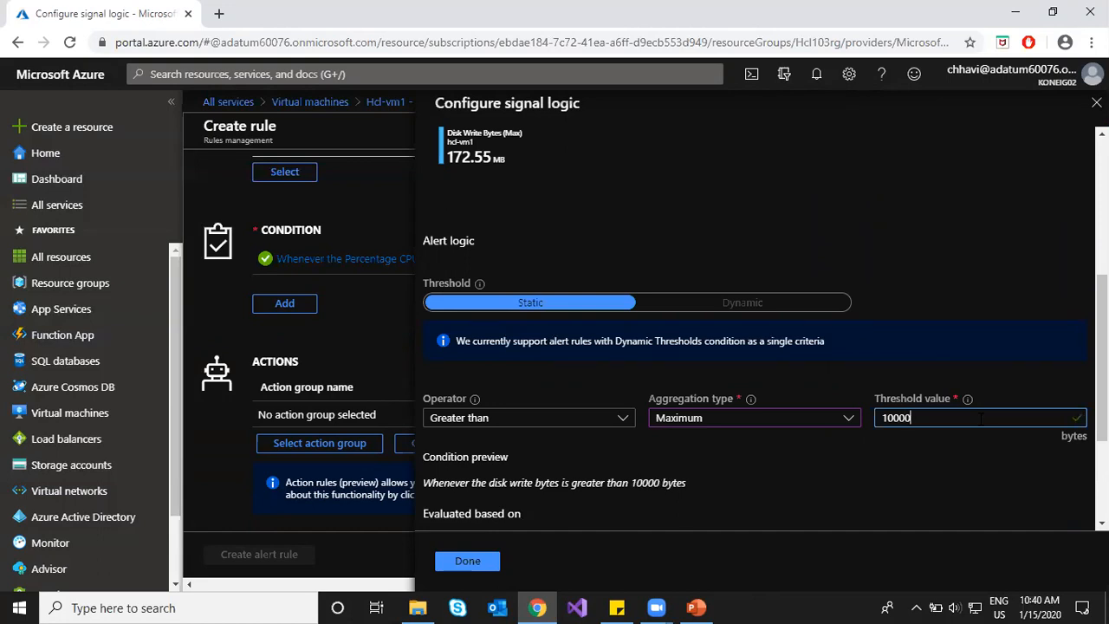
{"action": "type", "text": "00"}
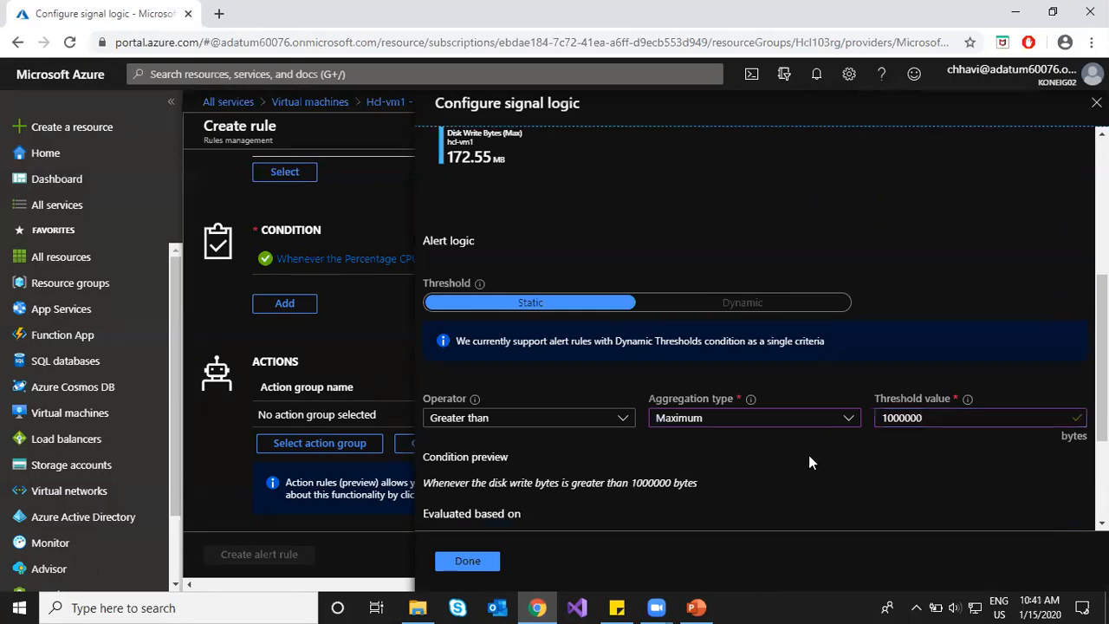
Step: Correct the threshold to 10000000 bytes after checking the condition preview
{"action": "scroll", "coordinate": [739, 455], "scroll_direction": "down", "scroll_amount": 1}
{"action": "left_click_drag", "start_coordinate": [423, 401], "coordinate": [655, 401]}
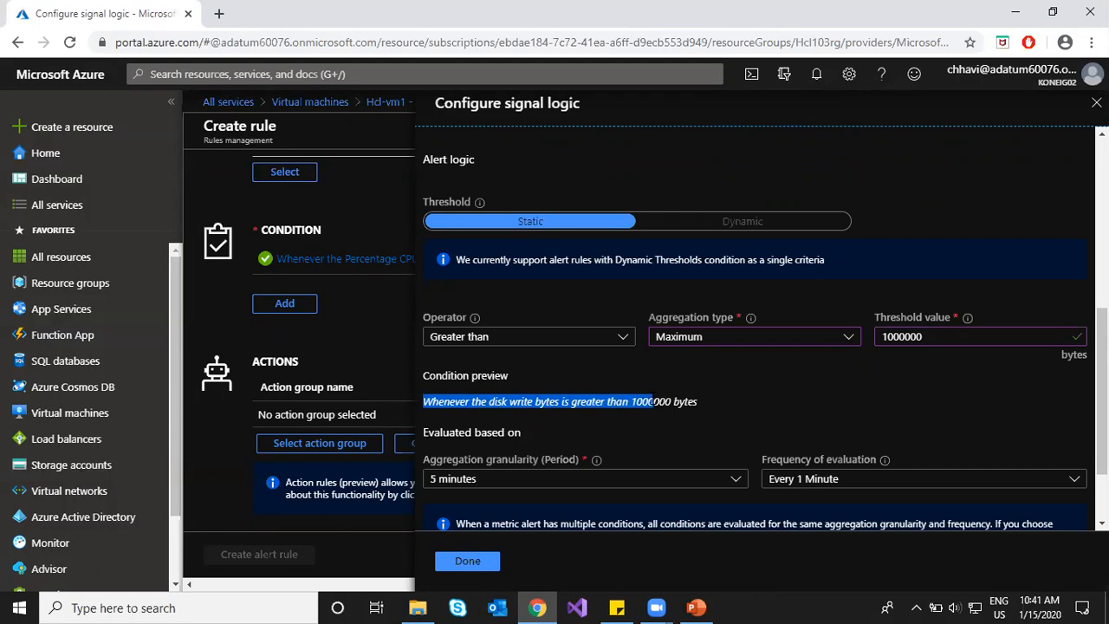
{"action": "left_click_drag", "start_coordinate": [655, 401], "coordinate": [697, 401]}
{"action": "left_click", "coordinate": [921, 337]}
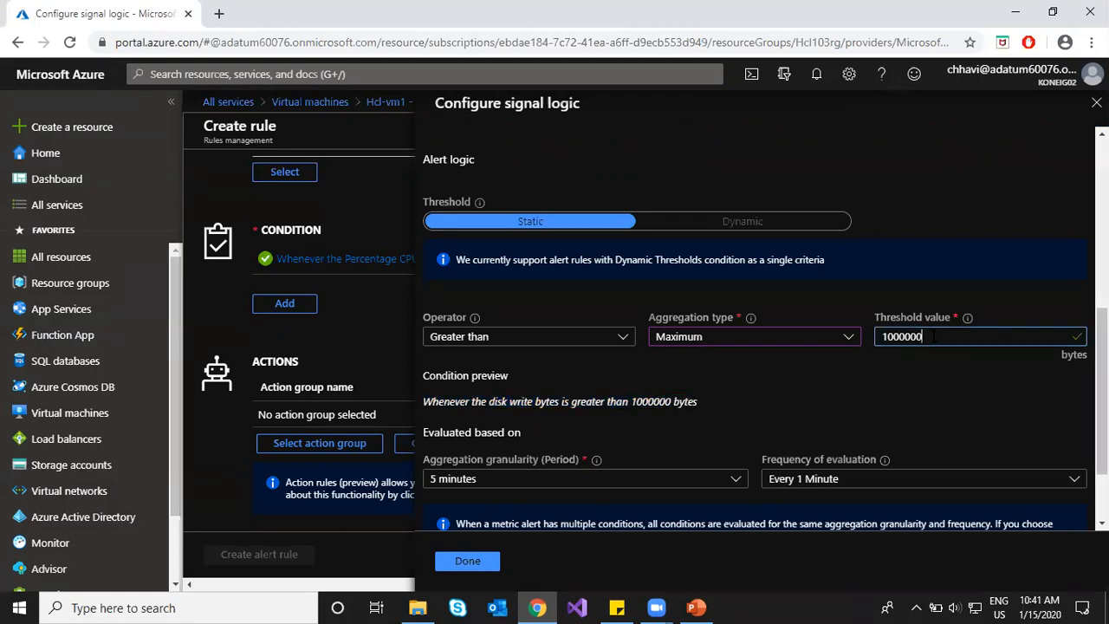
{"action": "type", "text": "1"}
{"action": "key", "text": "BackSpace"}
{"action": "type", "text": "0"}
{"action": "left_click", "coordinate": [839, 404]}
{"action": "scroll", "coordinate": [667, 421], "scroll_direction": "down", "scroll_amount": 3}
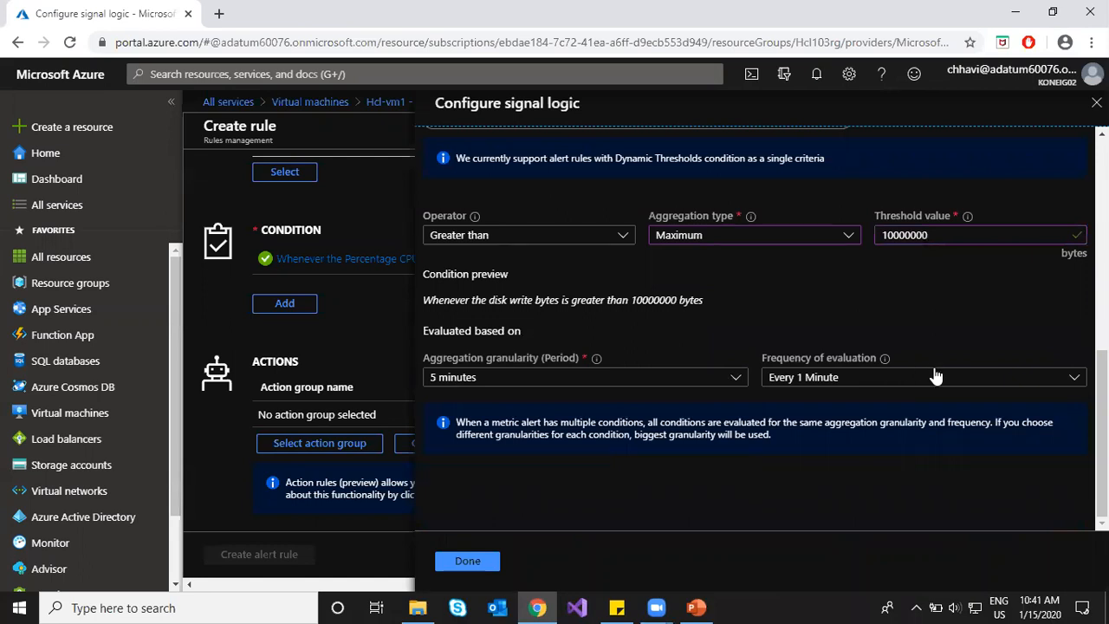
Step: Add the Disk Write Bytes condition, then review both conditions and the alert signal limit note
{"action": "left_click", "coordinate": [470, 567]}
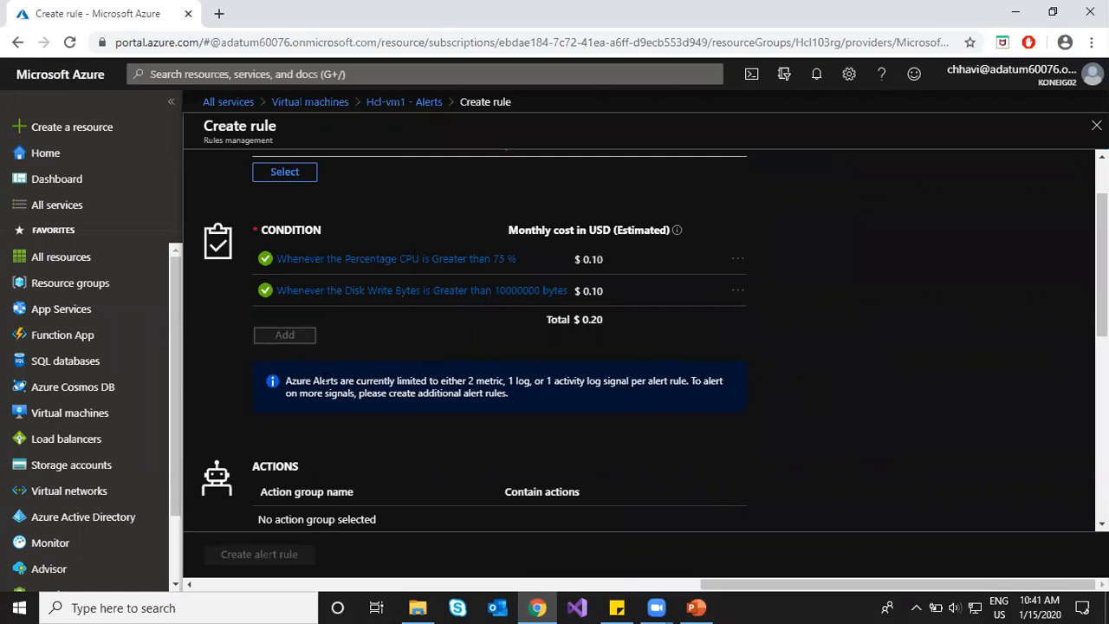
{"action": "left_click_drag", "start_coordinate": [320, 381], "coordinate": [722, 381]}
{"action": "left_click", "coordinate": [519, 382]}
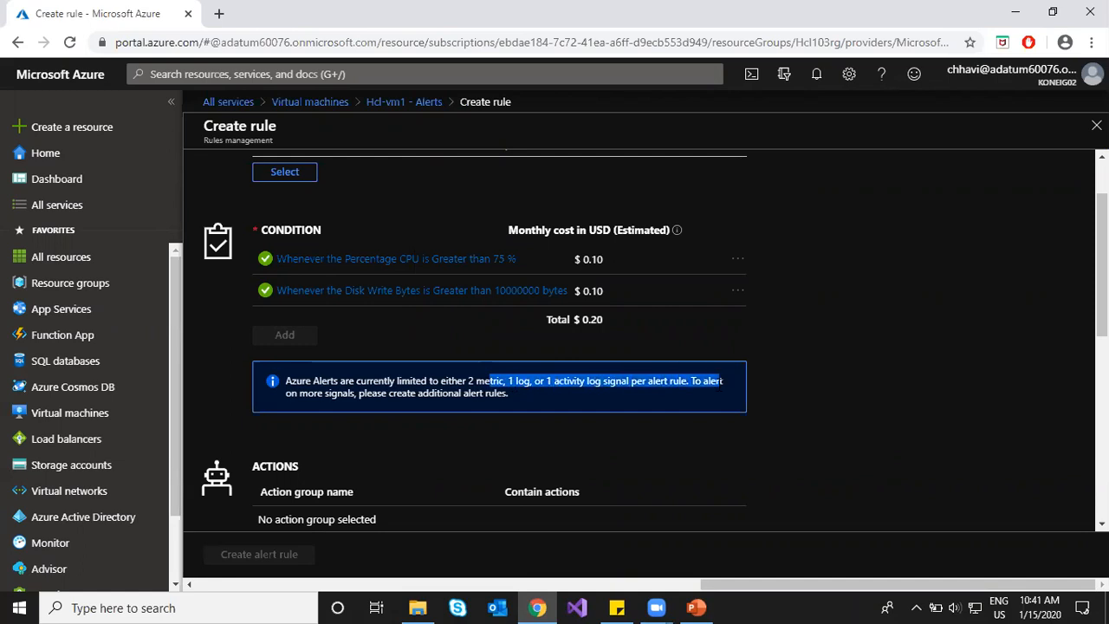
{"action": "left_click", "coordinate": [390, 419]}
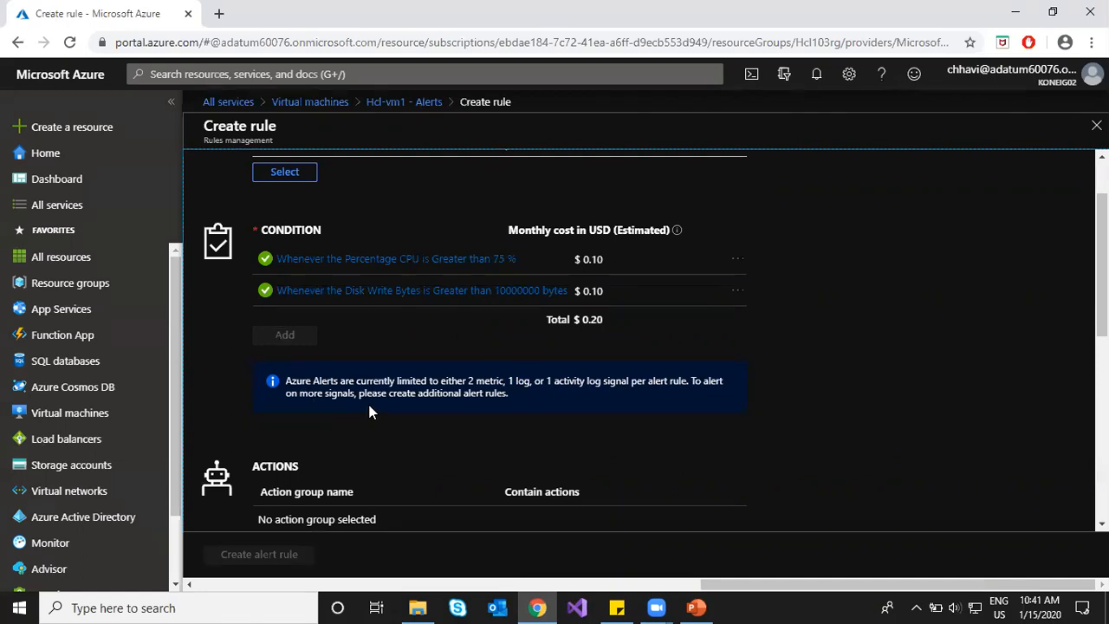
{"action": "scroll", "coordinate": [369, 411], "scroll_direction": "up", "scroll_amount": 1}
{"action": "scroll", "coordinate": [371, 409], "scroll_direction": "down", "scroll_amount": 4}
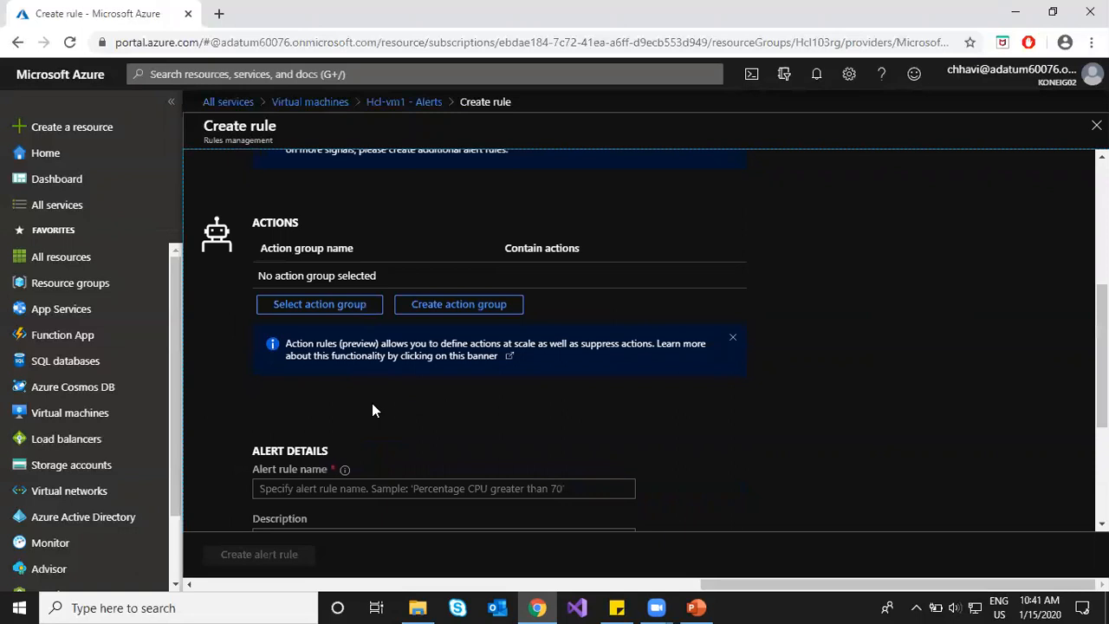
{"action": "scroll", "coordinate": [362, 403], "scroll_direction": "up", "scroll_amount": 2}
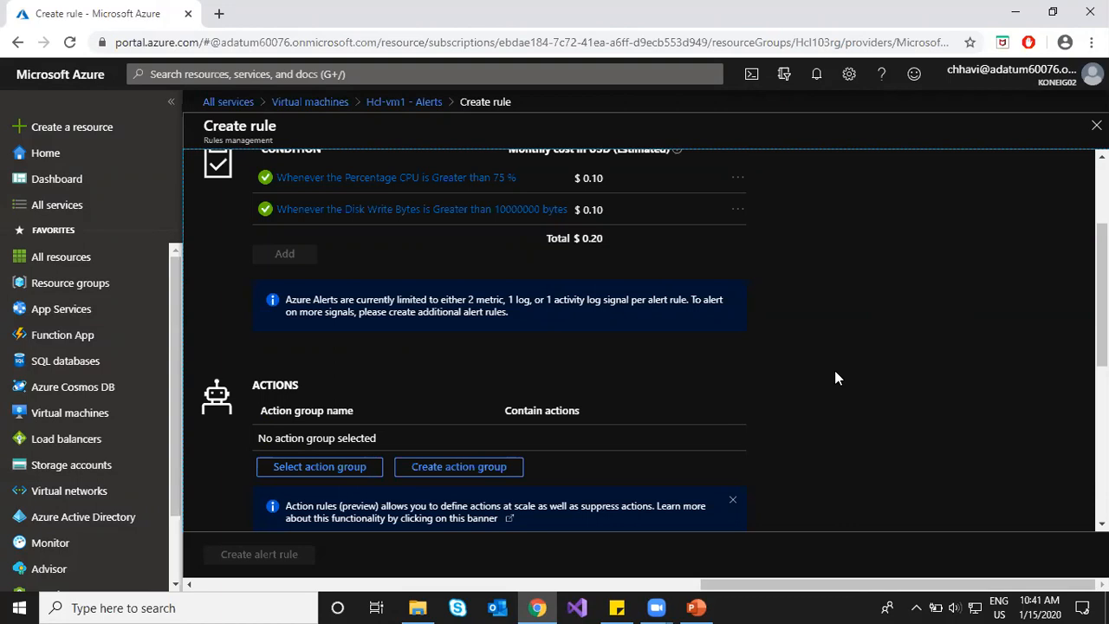
{"action": "scroll", "coordinate": [835, 377], "scroll_direction": "up", "scroll_amount": 2}
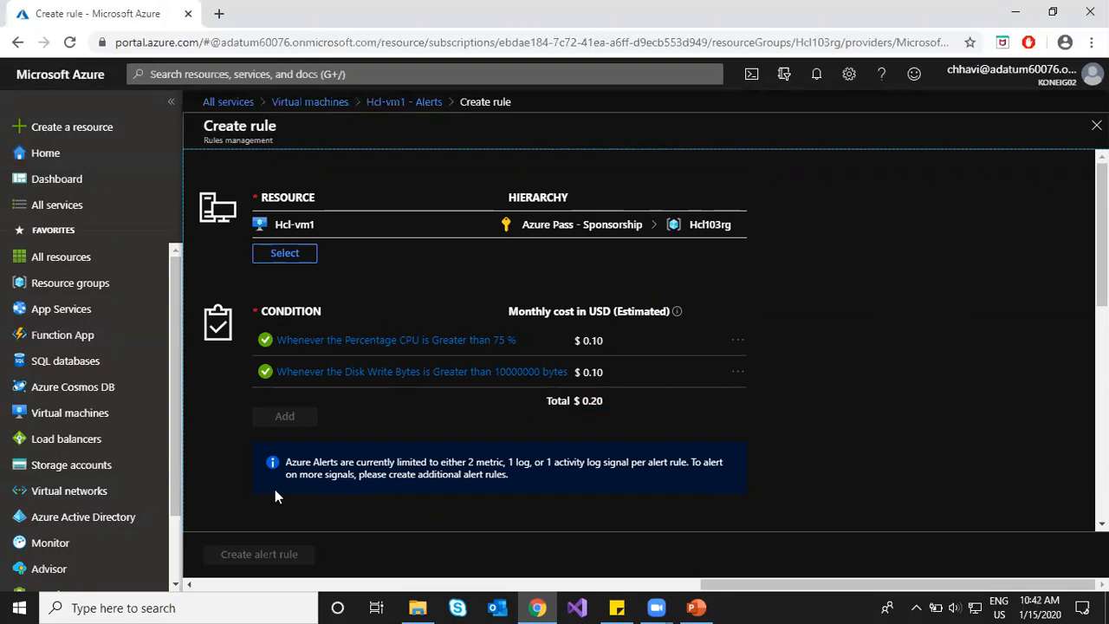
{"action": "left_click_drag", "start_coordinate": [286, 466], "coordinate": [338, 468]}
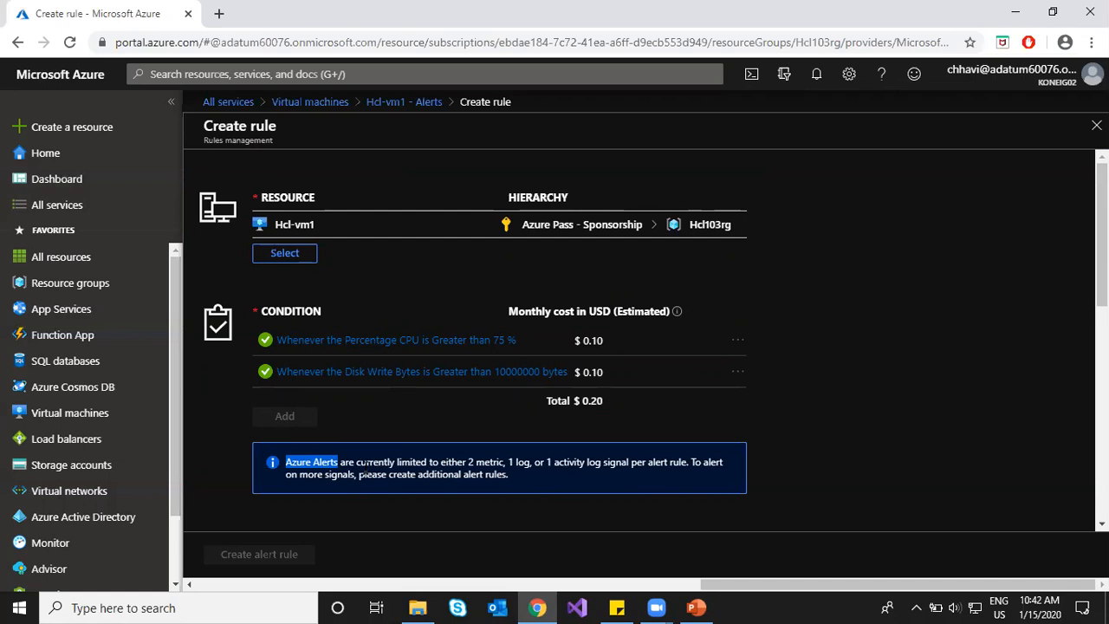
Step: Review the Create rule form down to its Actions section
{"action": "left_click_drag", "start_coordinate": [203, 126], "coordinate": [288, 124]}
{"action": "left_click", "coordinate": [364, 175]}
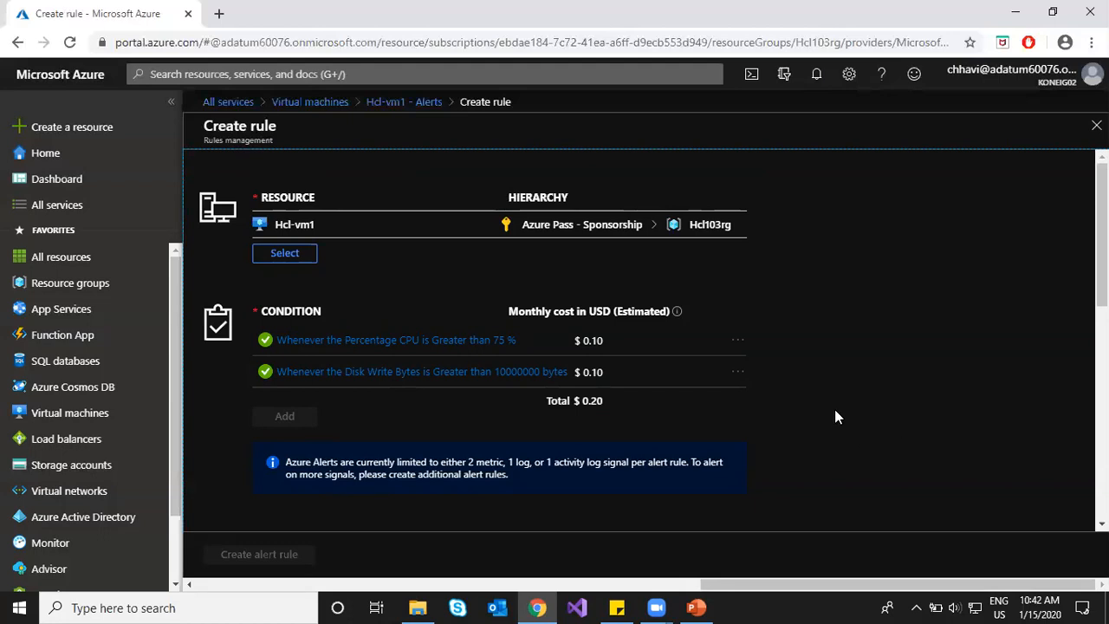
{"action": "scroll", "coordinate": [836, 417], "scroll_direction": "down", "scroll_amount": 3}
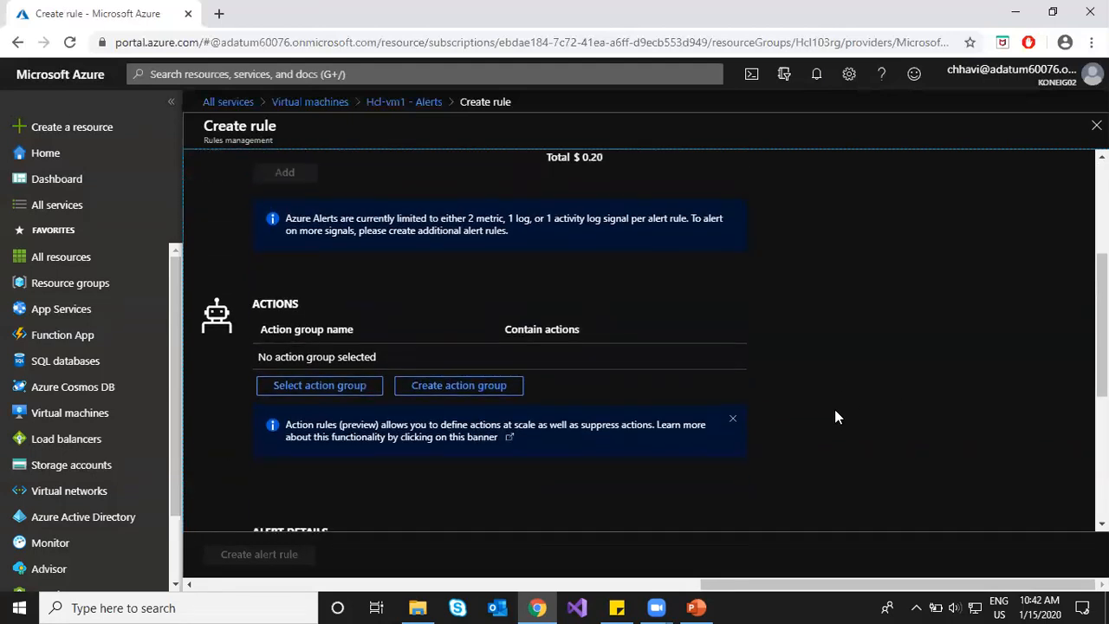
{"action": "scroll", "coordinate": [835, 409], "scroll_direction": "up", "scroll_amount": 3}
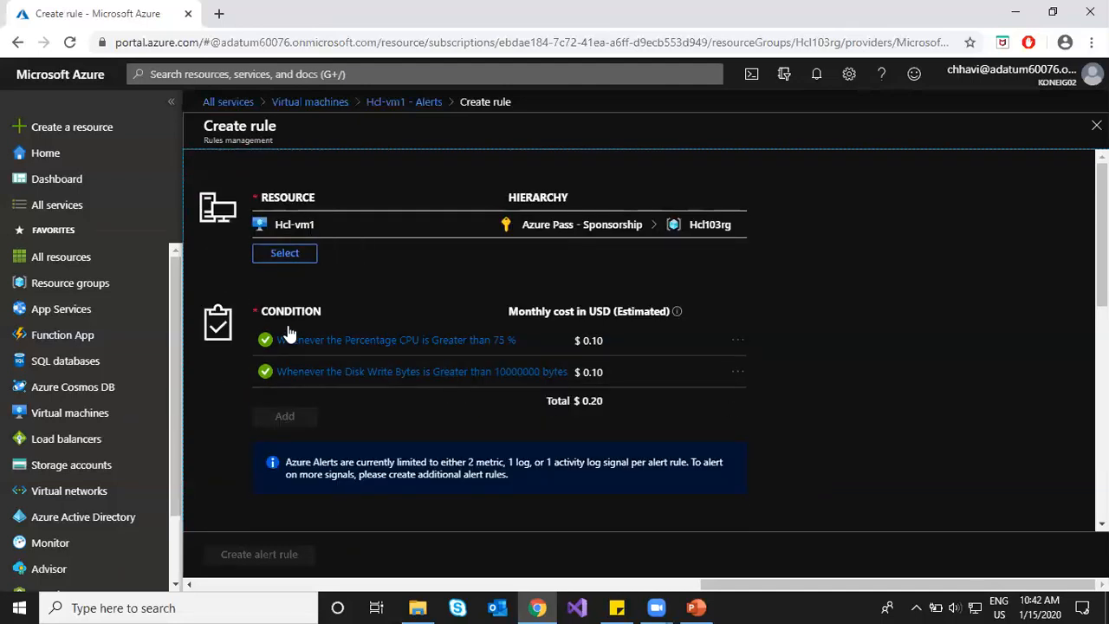
{"action": "scroll", "coordinate": [846, 386], "scroll_direction": "down", "scroll_amount": 2}
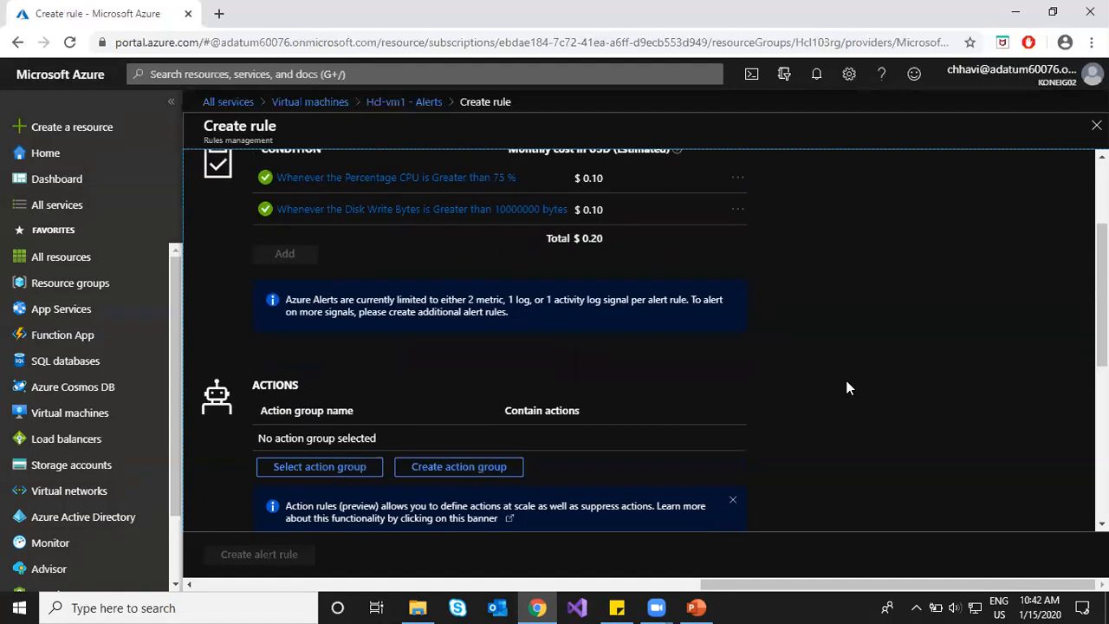
{"action": "left_click_drag", "start_coordinate": [253, 385], "coordinate": [301, 382]}
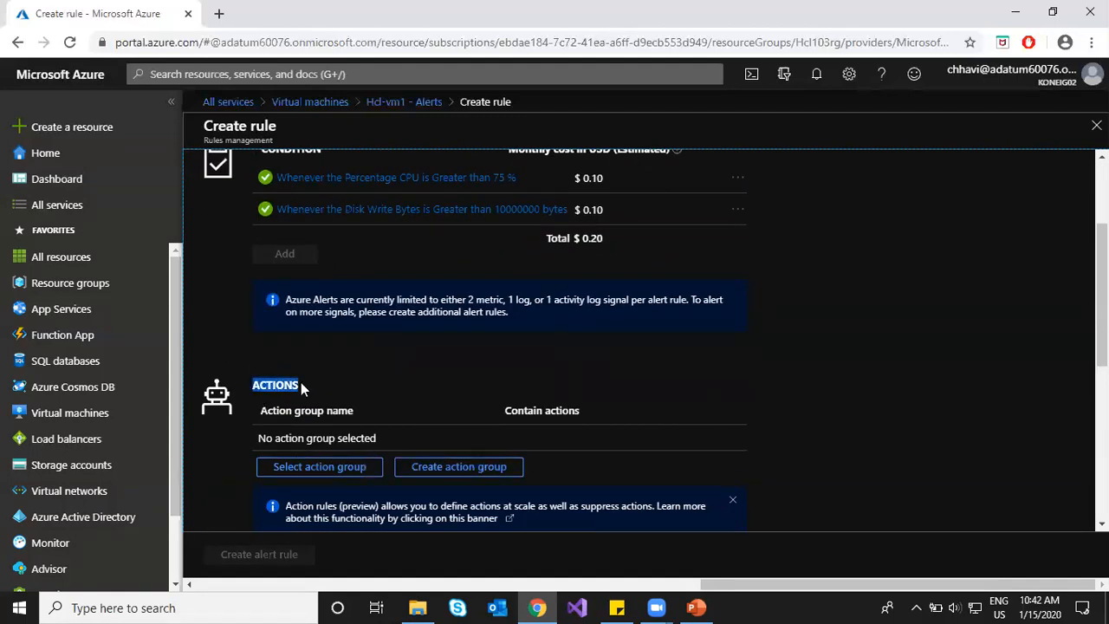
Step: Attach the existing action group ActGroup1 (1 Email) to the Hcl-vm1 alert rule
{"action": "left_click", "coordinate": [326, 469]}
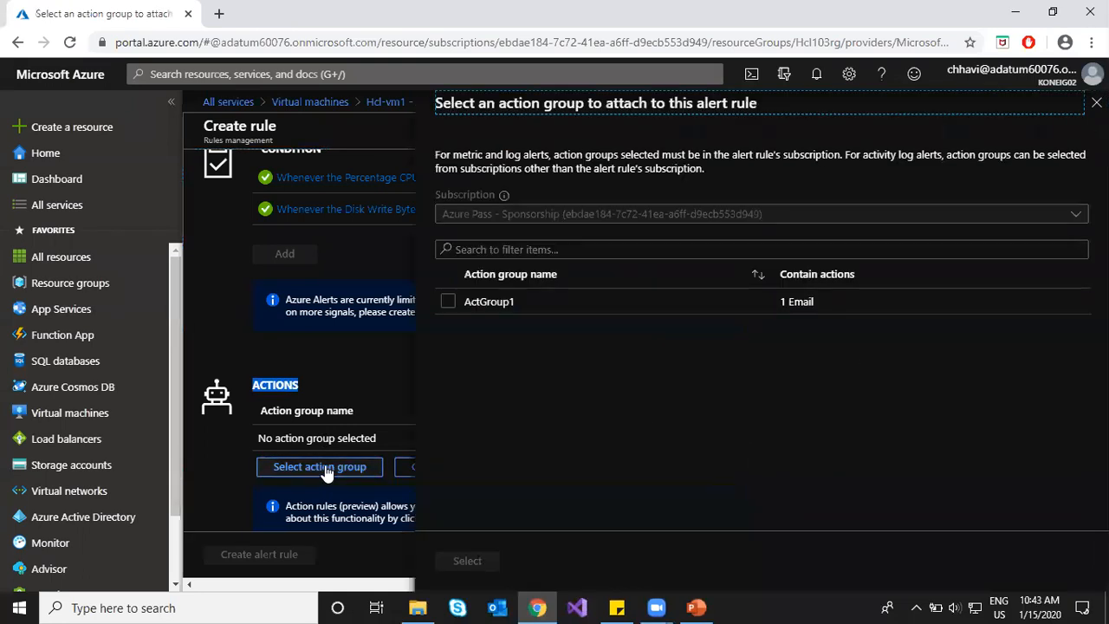
{"action": "left_click", "coordinate": [446, 301]}
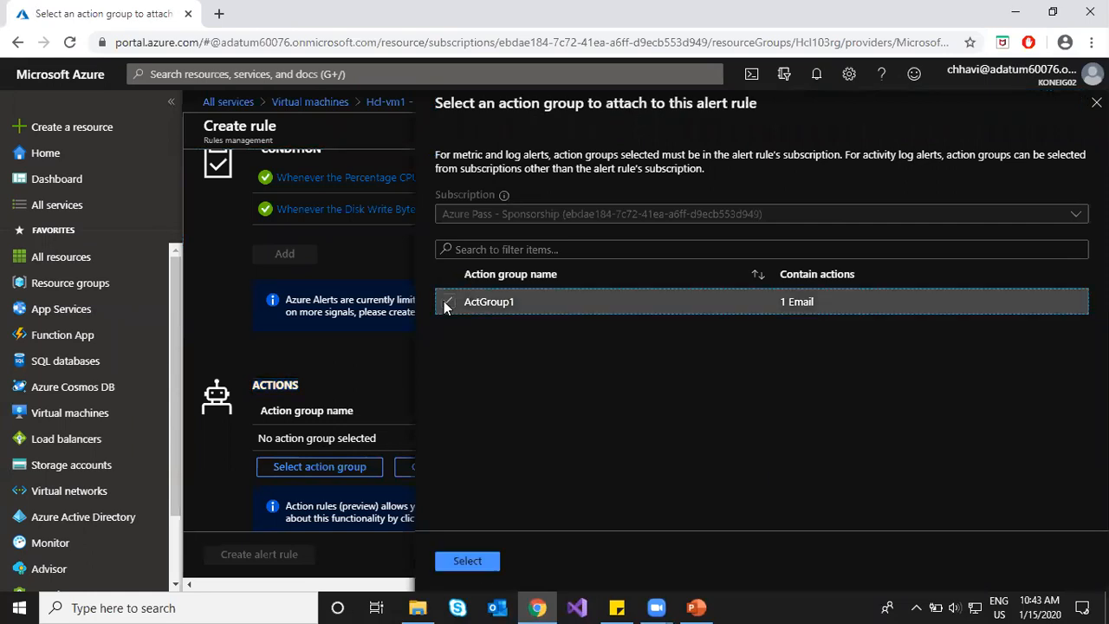
{"action": "left_click", "coordinate": [468, 562]}
{"action": "scroll", "coordinate": [835, 442], "scroll_direction": "down", "scroll_amount": 3}
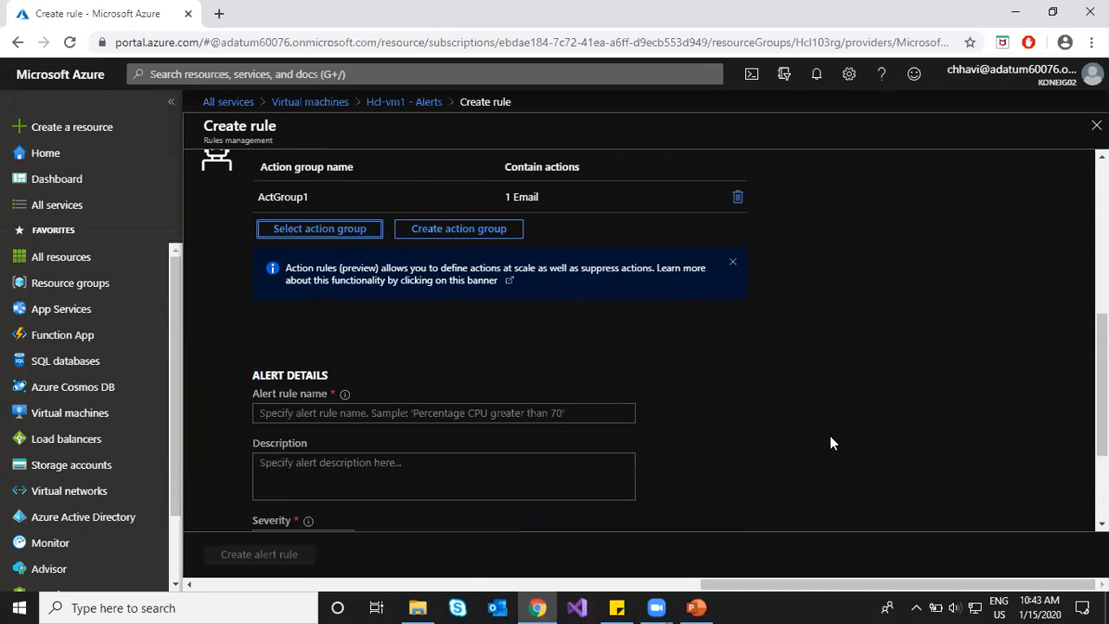
{"action": "scroll", "coordinate": [831, 442], "scroll_direction": "up", "scroll_amount": 3}
{"action": "scroll", "coordinate": [831, 443], "scroll_direction": "up", "scroll_amount": 2}
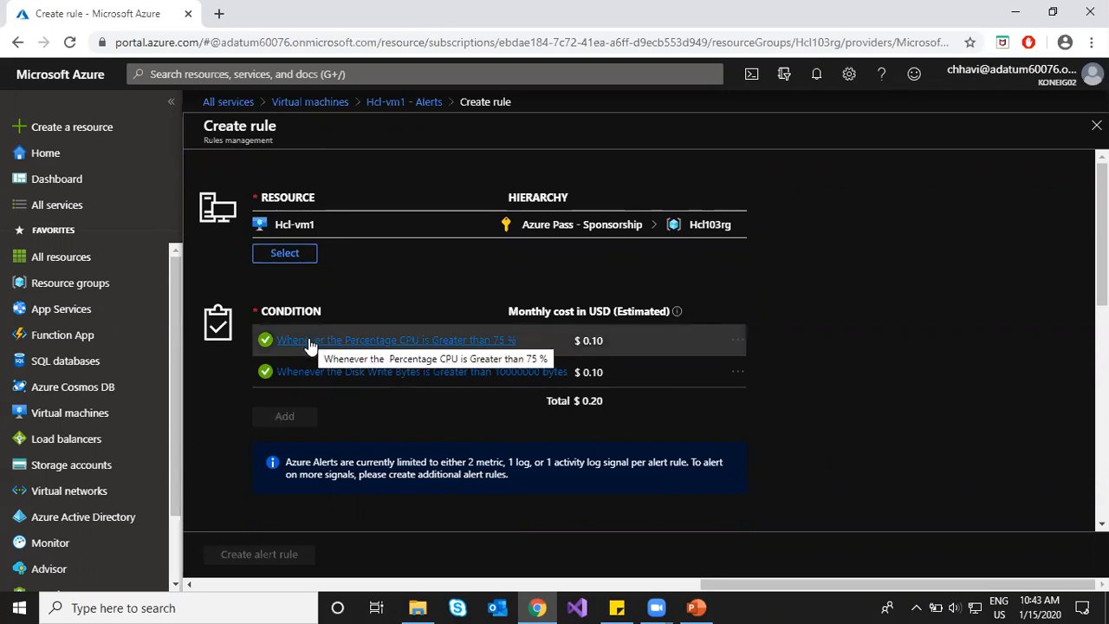
{"action": "scroll", "coordinate": [314, 366], "scroll_direction": "down", "scroll_amount": 2}
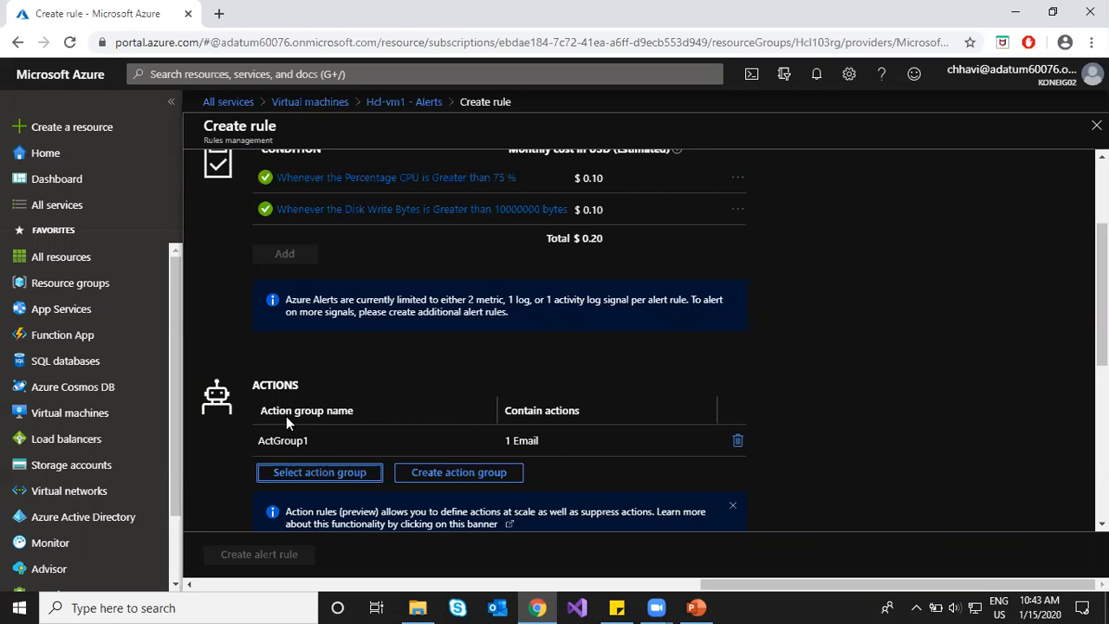
{"action": "scroll", "coordinate": [286, 416], "scroll_direction": "down", "scroll_amount": 3}
Step: Enter 'rule1' as the alert rule name, choose Sev 2 severity, and create the rule
{"action": "left_click", "coordinate": [320, 413]}
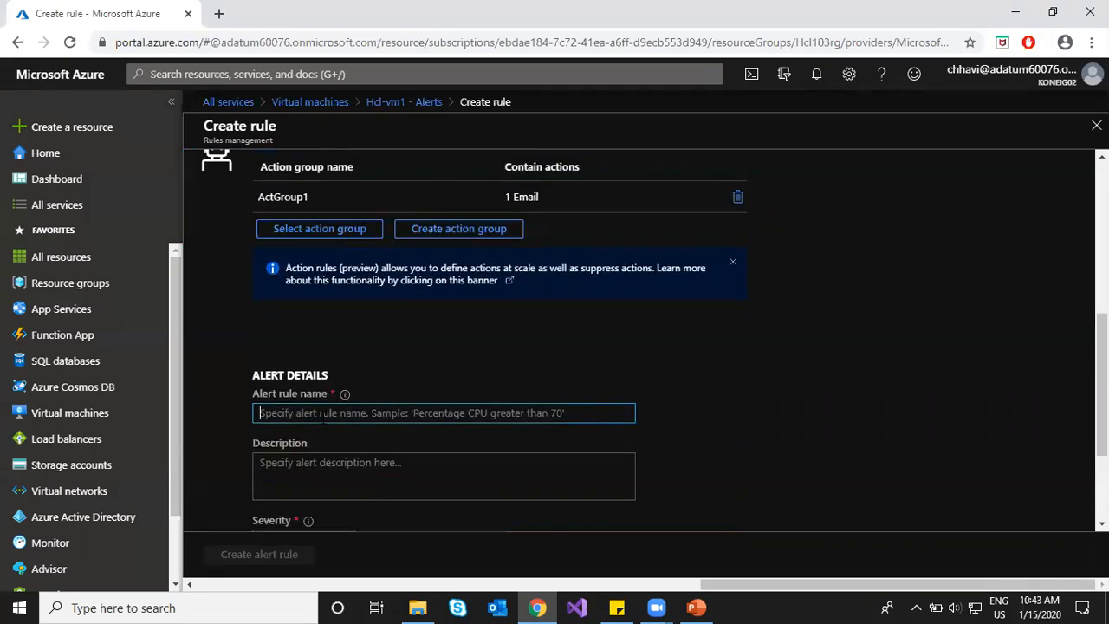
{"action": "type", "text": "rule"}
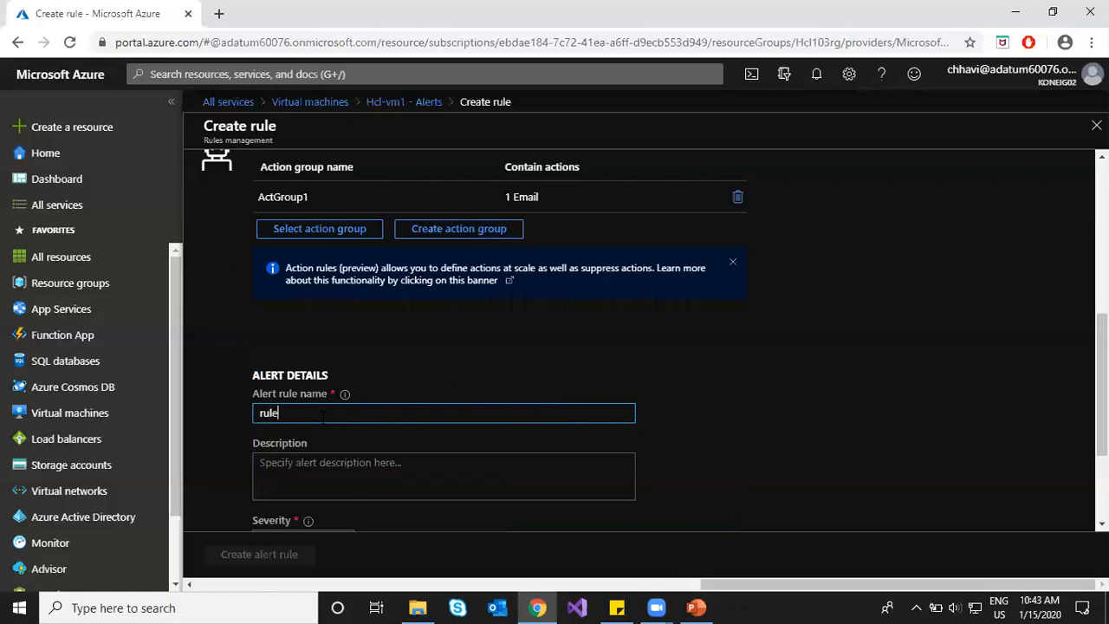
{"action": "scroll", "coordinate": [305, 483], "scroll_direction": "down", "scroll_amount": 2}
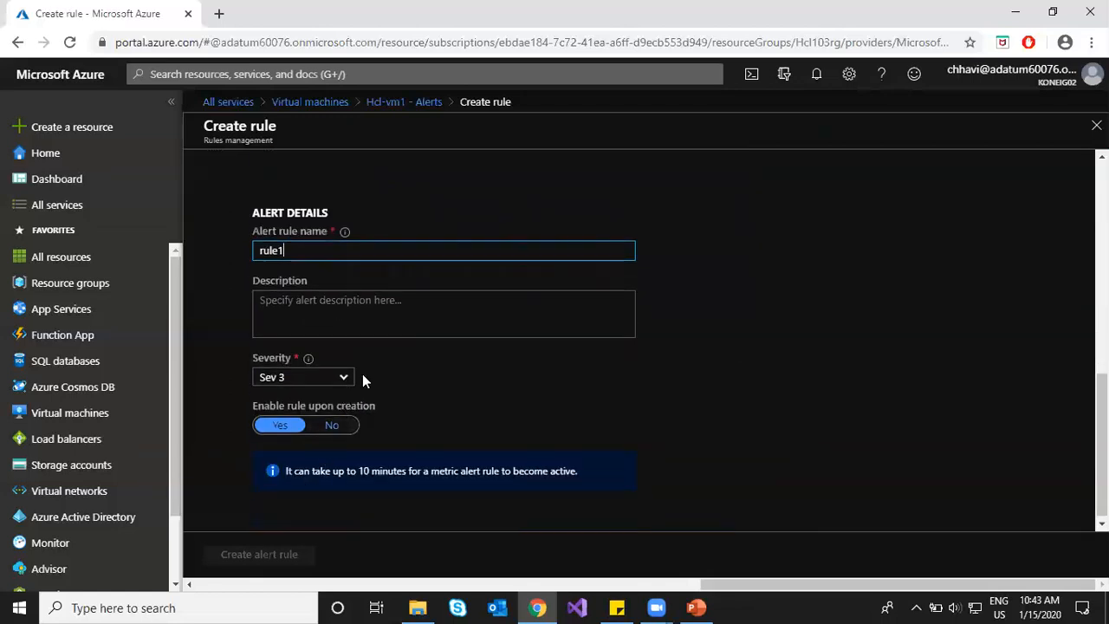
{"action": "scroll", "coordinate": [382, 364], "scroll_direction": "up", "scroll_amount": 3}
{"action": "scroll", "coordinate": [320, 526], "scroll_direction": "down", "scroll_amount": 3}
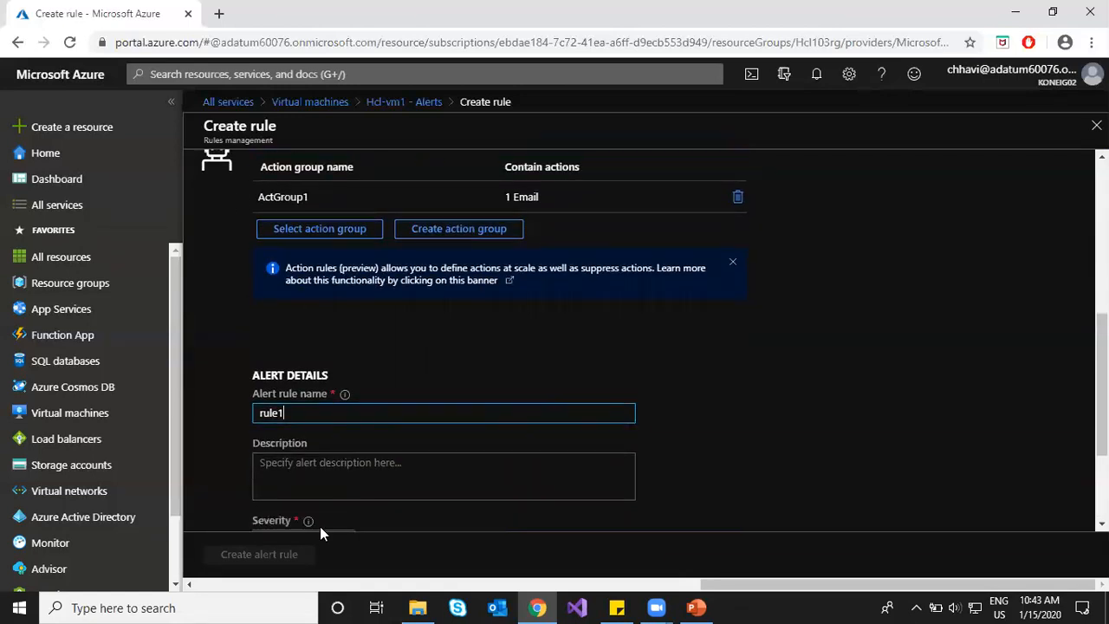
{"action": "left_click", "coordinate": [345, 376]}
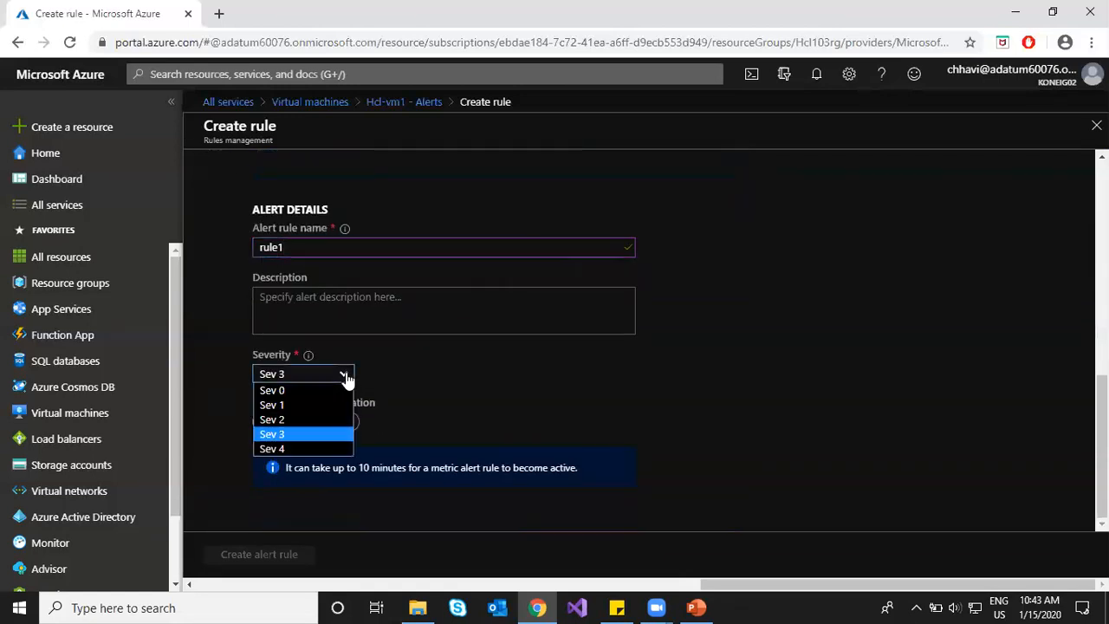
{"action": "left_click", "coordinate": [298, 418]}
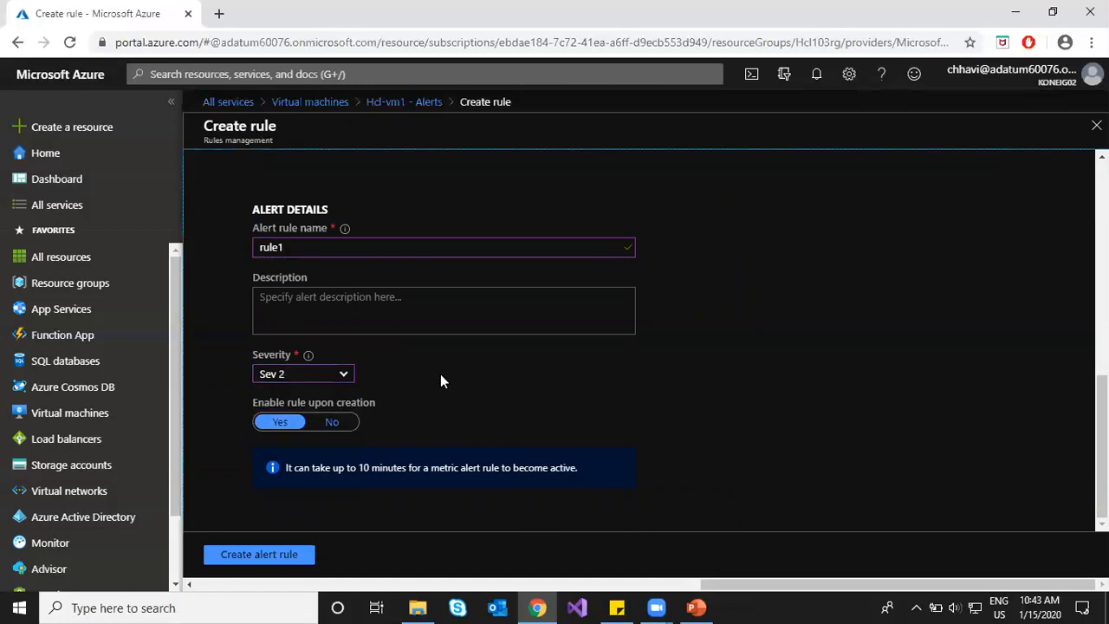
{"action": "left_click", "coordinate": [264, 559]}
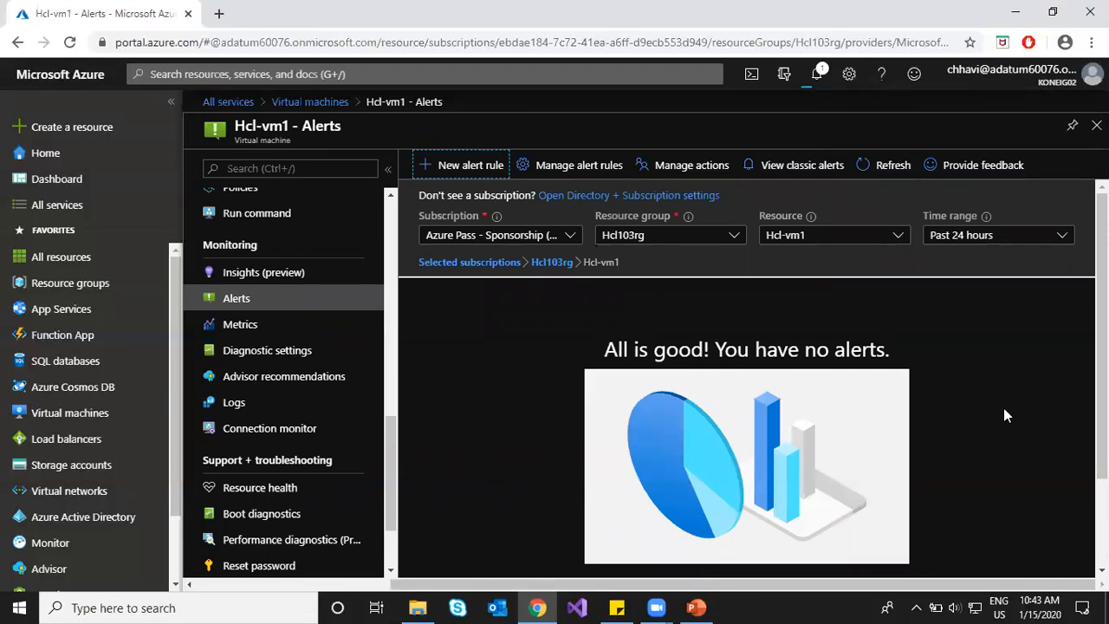
Step: Widen the Alerts view to the Hcl103rg resource group and open its alert rules list
{"action": "scroll", "coordinate": [1014, 395], "scroll_direction": "down", "scroll_amount": 2}
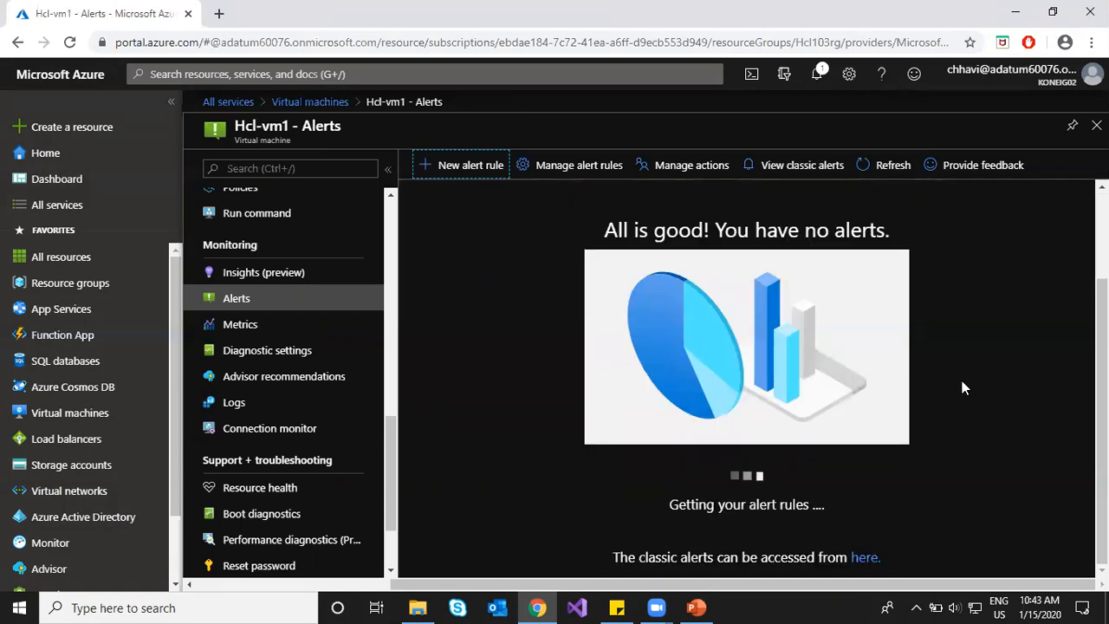
{"action": "scroll", "coordinate": [961, 386], "scroll_direction": "up", "scroll_amount": 2}
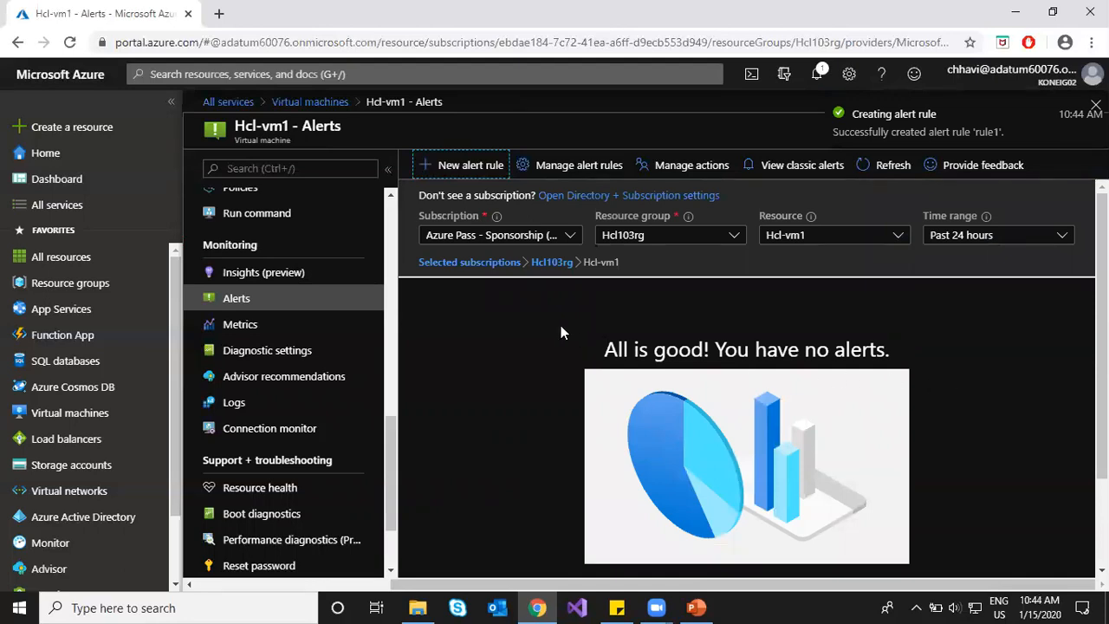
{"action": "left_click", "coordinate": [564, 263]}
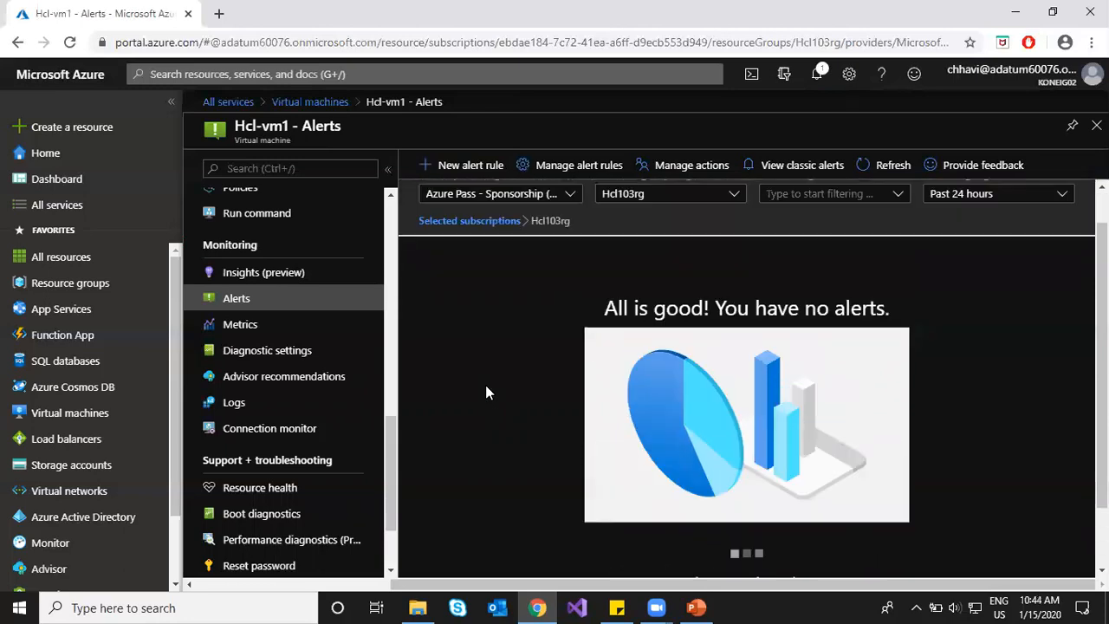
{"action": "left_click", "coordinate": [563, 165]}
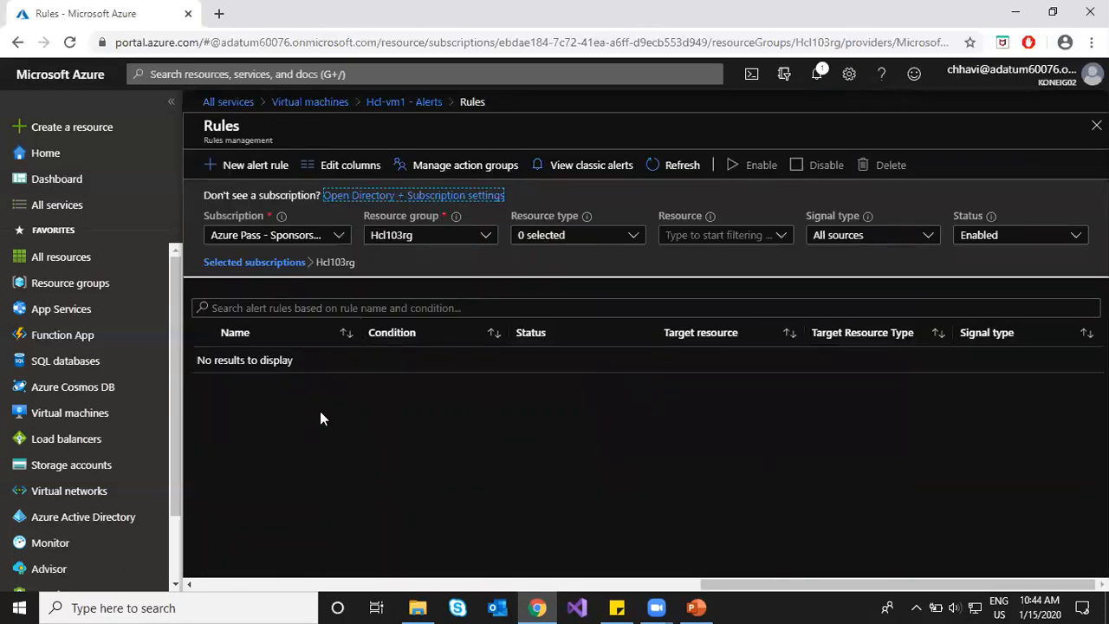
Step: Refresh the Hcl103rg rules list and check notifications for rule1's creation
{"action": "left_click", "coordinate": [671, 166]}
{"action": "left_click", "coordinate": [672, 166]}
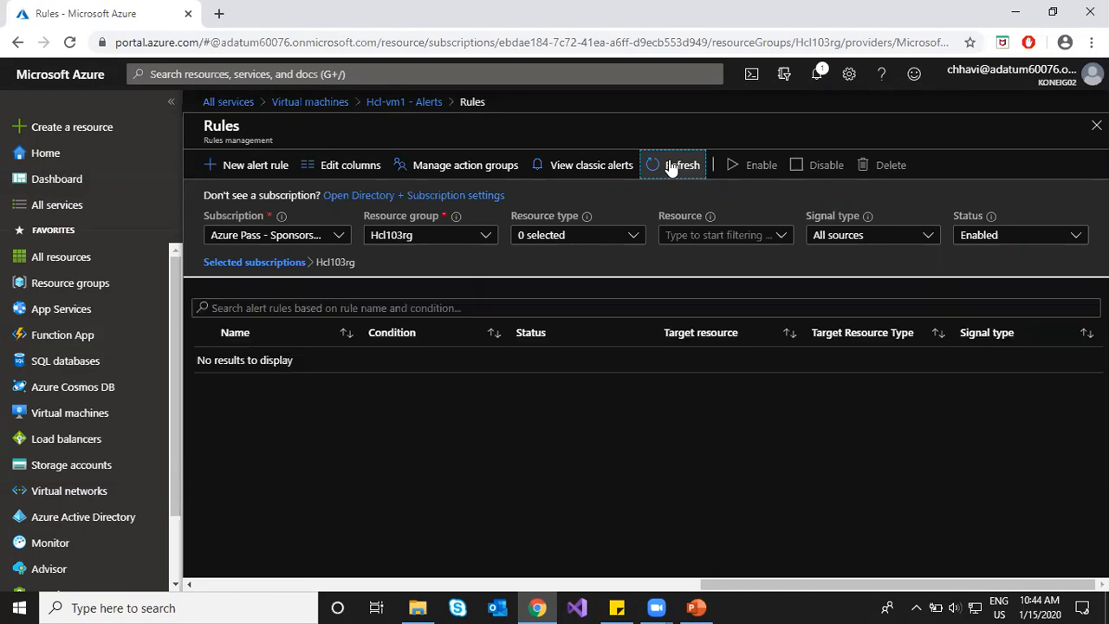
{"action": "left_click", "coordinate": [816, 76]}
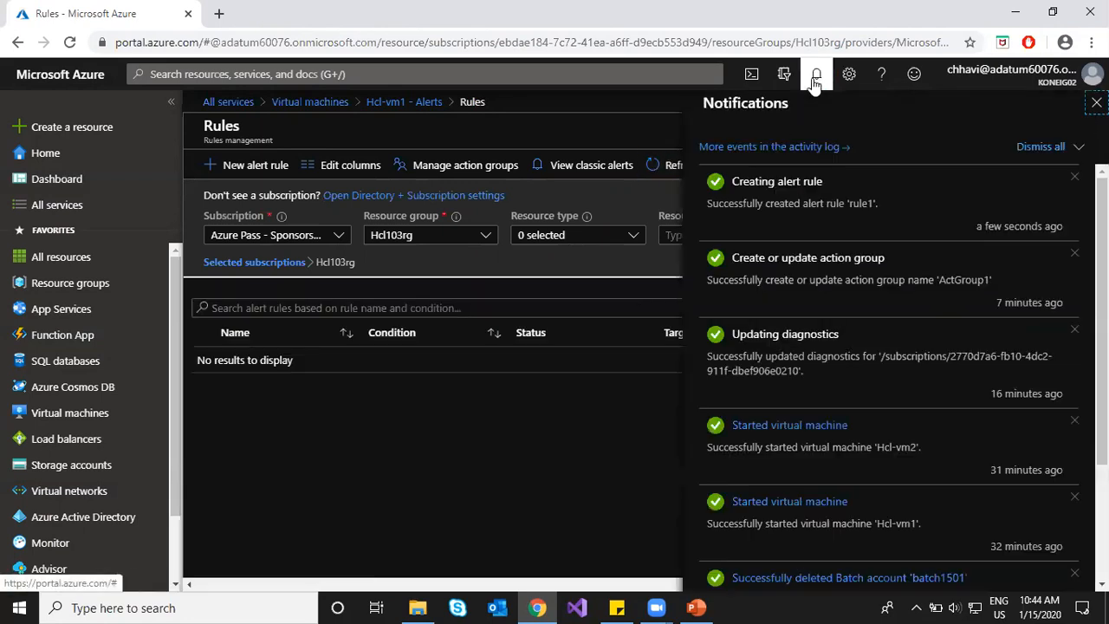
{"action": "left_click", "coordinate": [816, 76]}
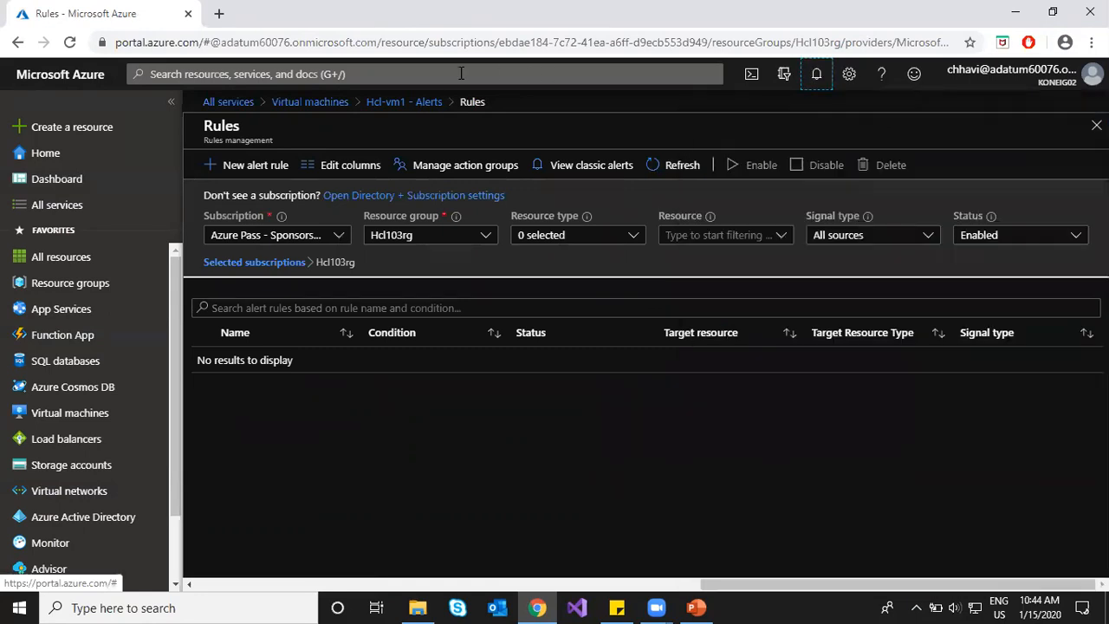
Step: Refresh Hcl-vm1's alert rules to find rule1, review its settings, and return to Alerts
{"action": "left_click", "coordinate": [406, 102]}
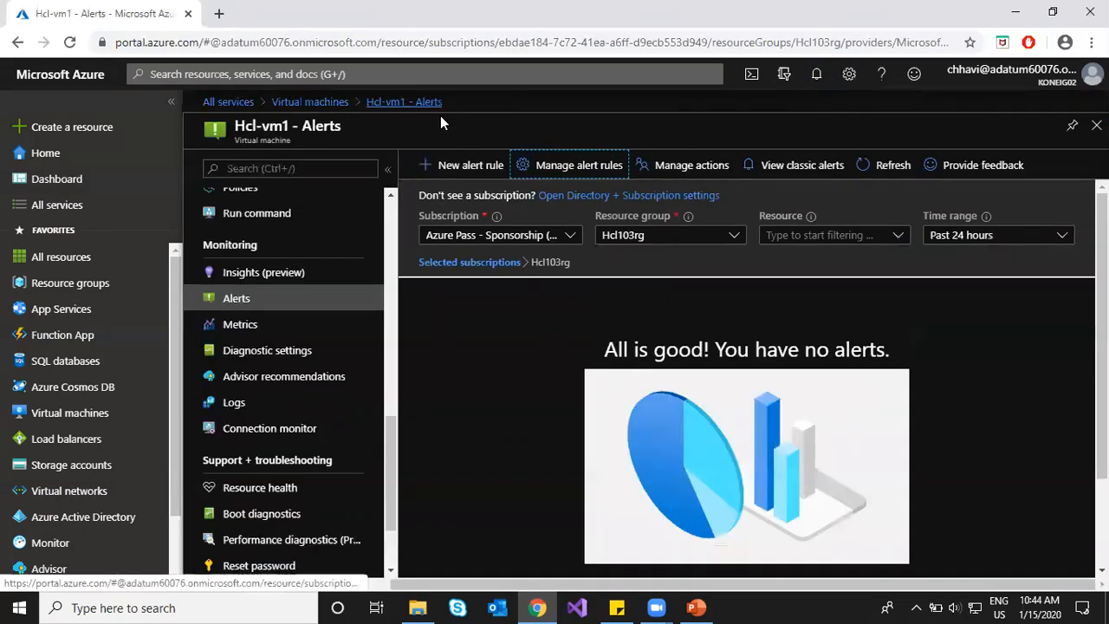
{"action": "left_click", "coordinate": [559, 165]}
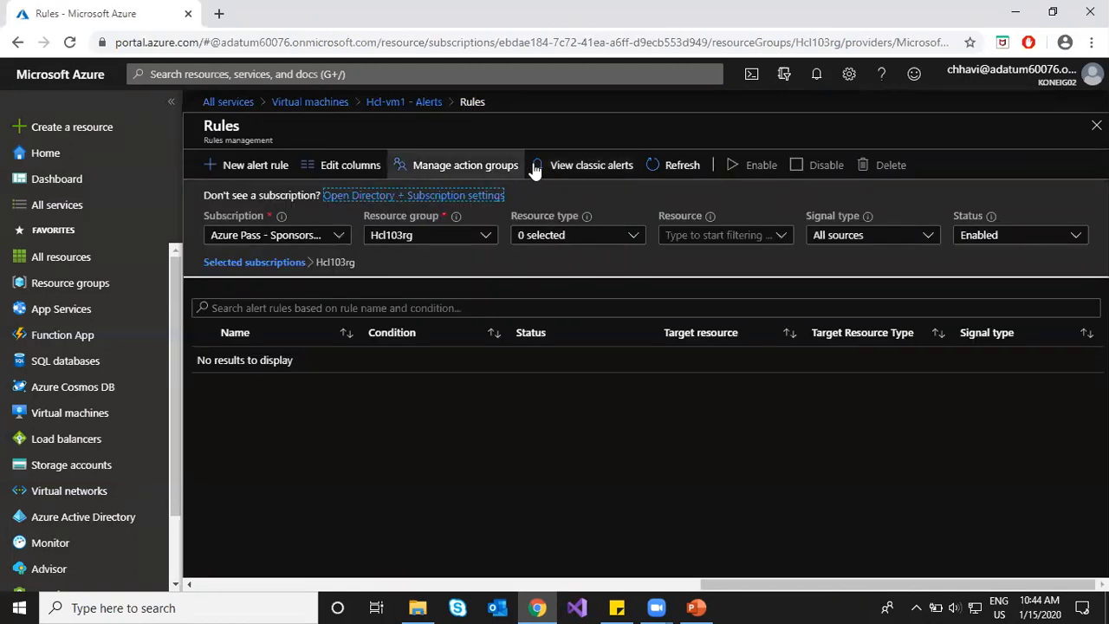
{"action": "left_click", "coordinate": [673, 165]}
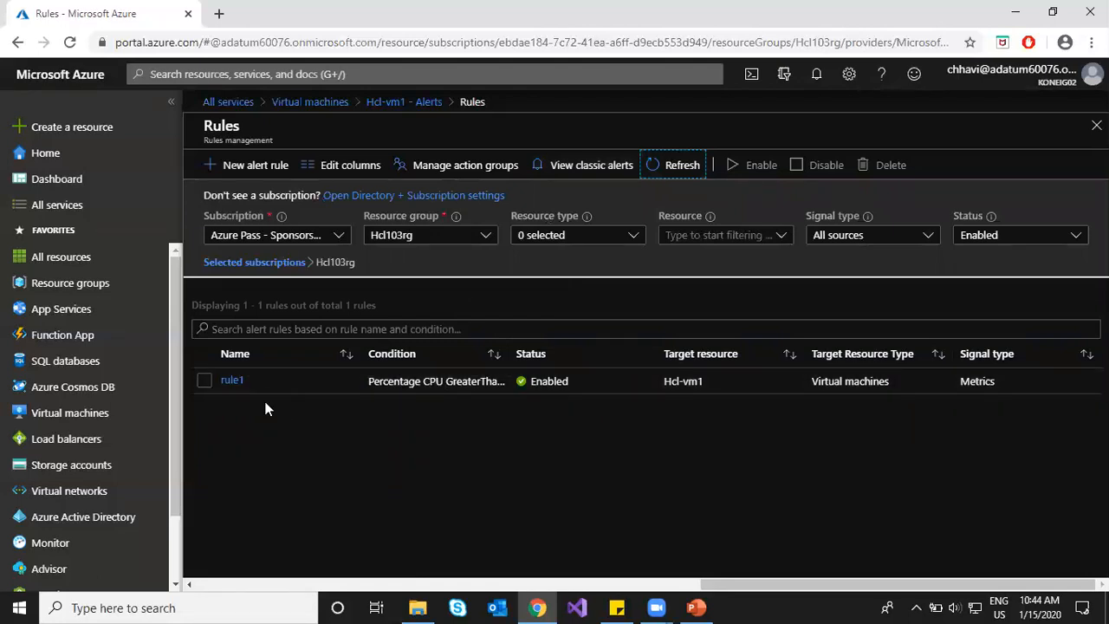
{"action": "left_click", "coordinate": [236, 382]}
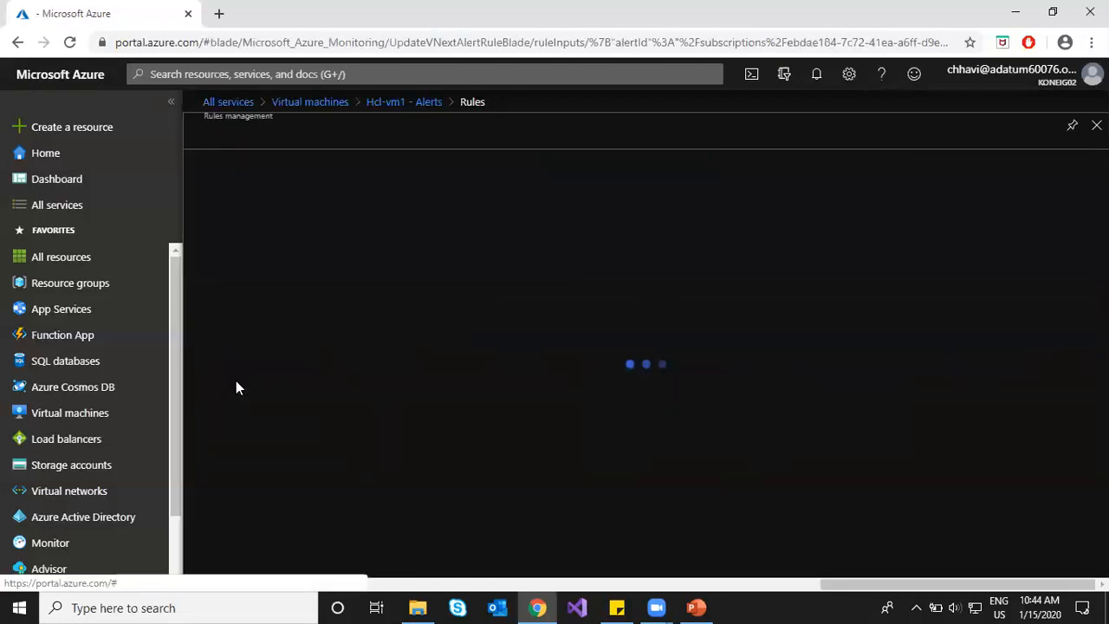
{"action": "scroll", "coordinate": [752, 334], "scroll_direction": "down", "scroll_amount": 5}
{"action": "scroll", "coordinate": [814, 337], "scroll_direction": "down", "scroll_amount": 1}
{"action": "scroll", "coordinate": [819, 338], "scroll_direction": "up", "scroll_amount": 6}
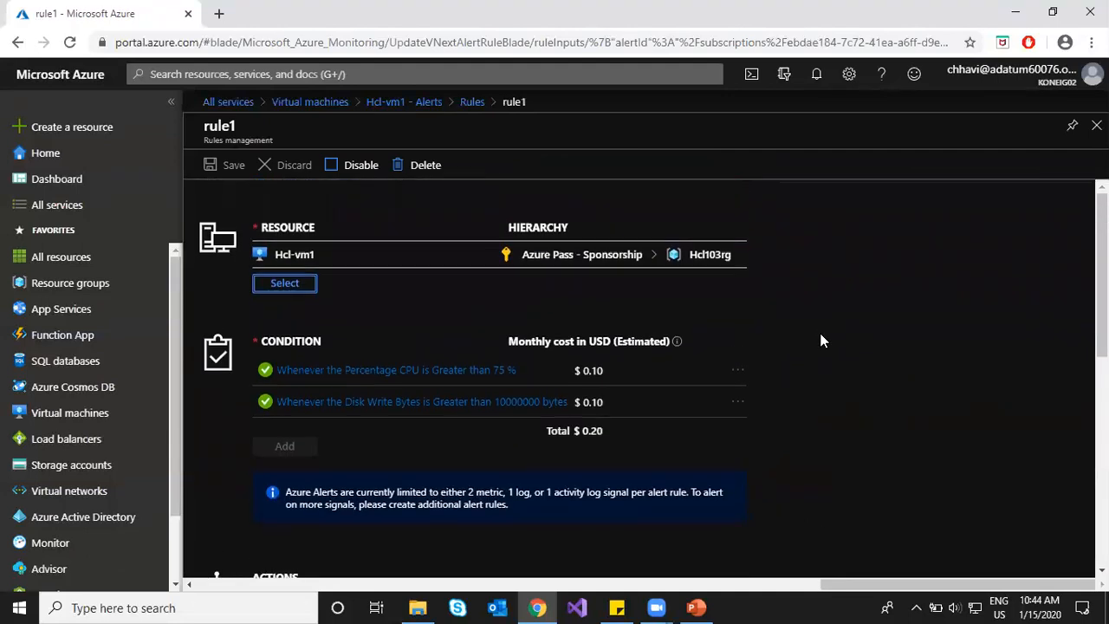
{"action": "left_click", "coordinate": [472, 101]}
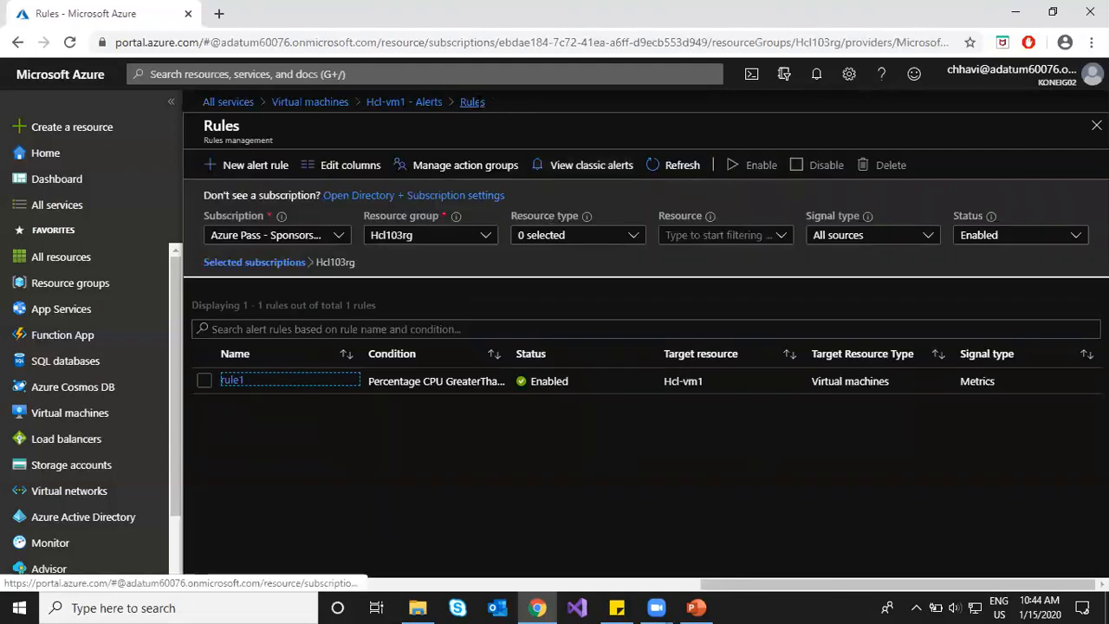
{"action": "left_click", "coordinate": [408, 102]}
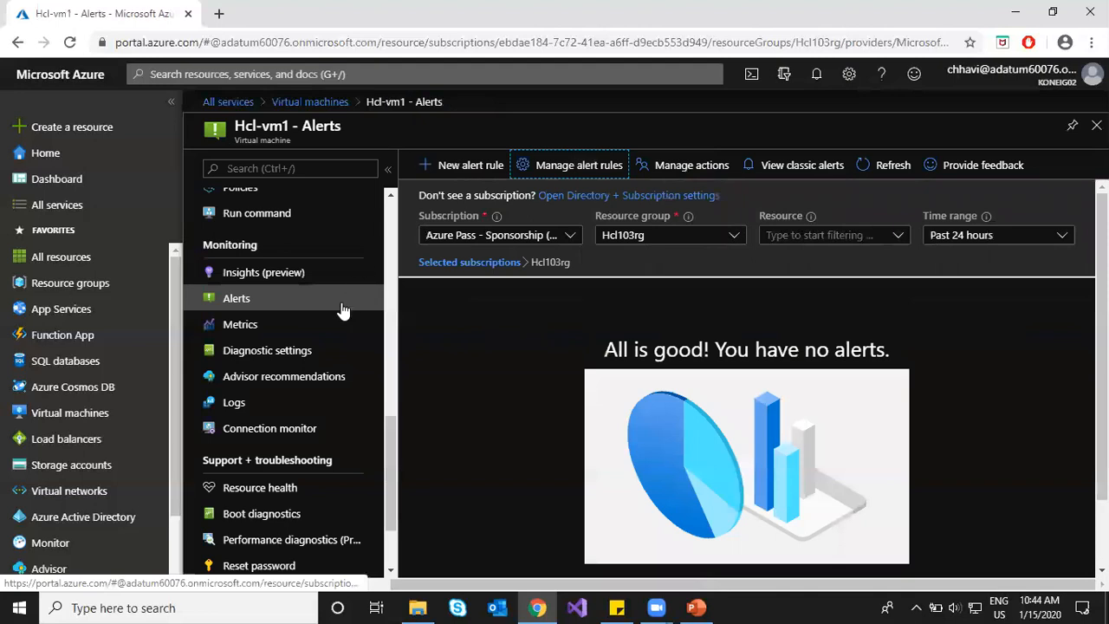
{"action": "scroll", "coordinate": [530, 370], "scroll_direction": "down", "scroll_amount": 1}
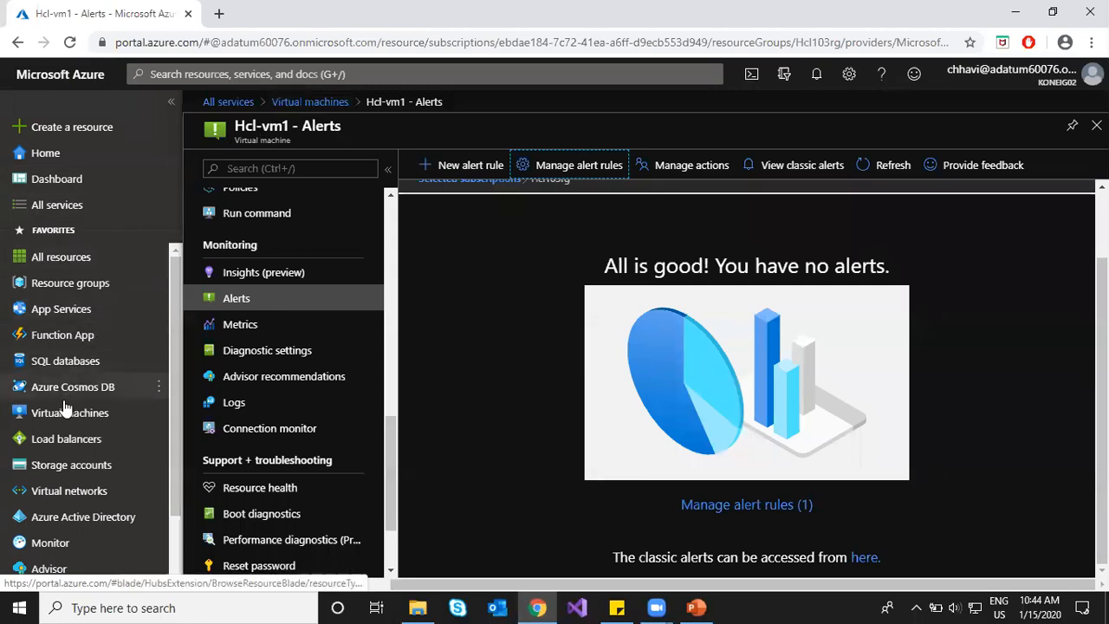
Step: Go from the scaleset1lb load balancer to storage1411 and open its Metrics chart
{"action": "left_click", "coordinate": [57, 448]}
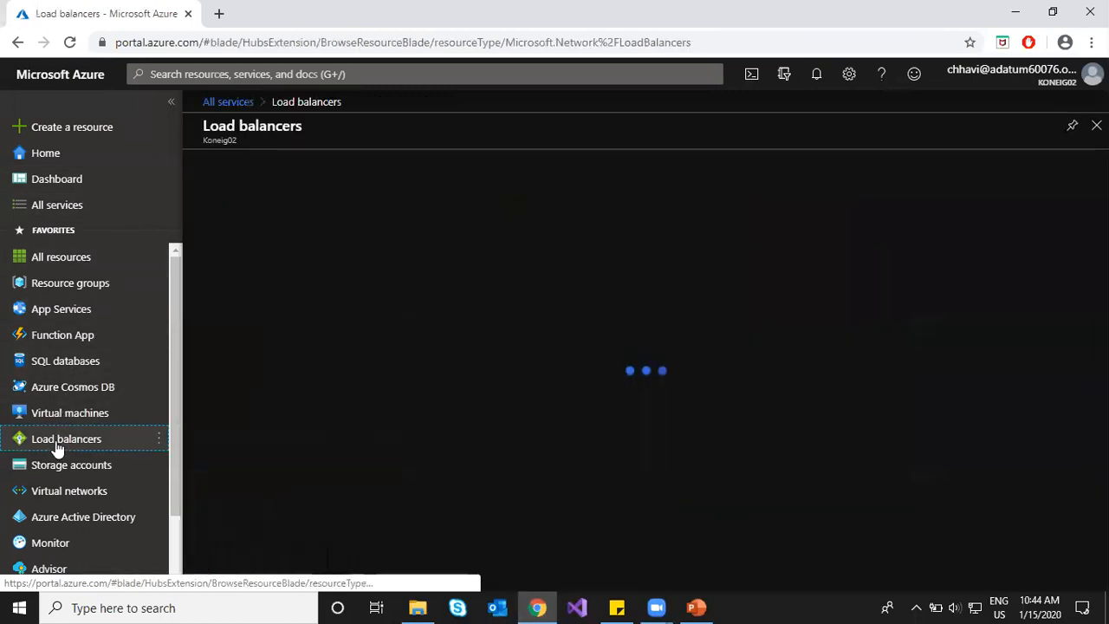
{"action": "left_click", "coordinate": [286, 303]}
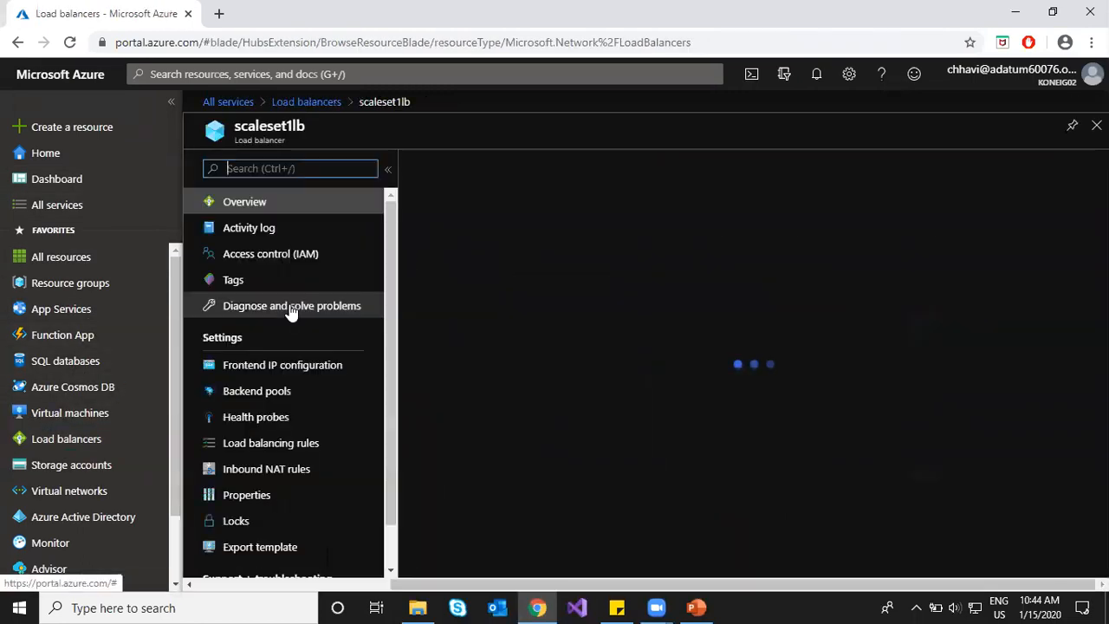
{"action": "left_click", "coordinate": [71, 468]}
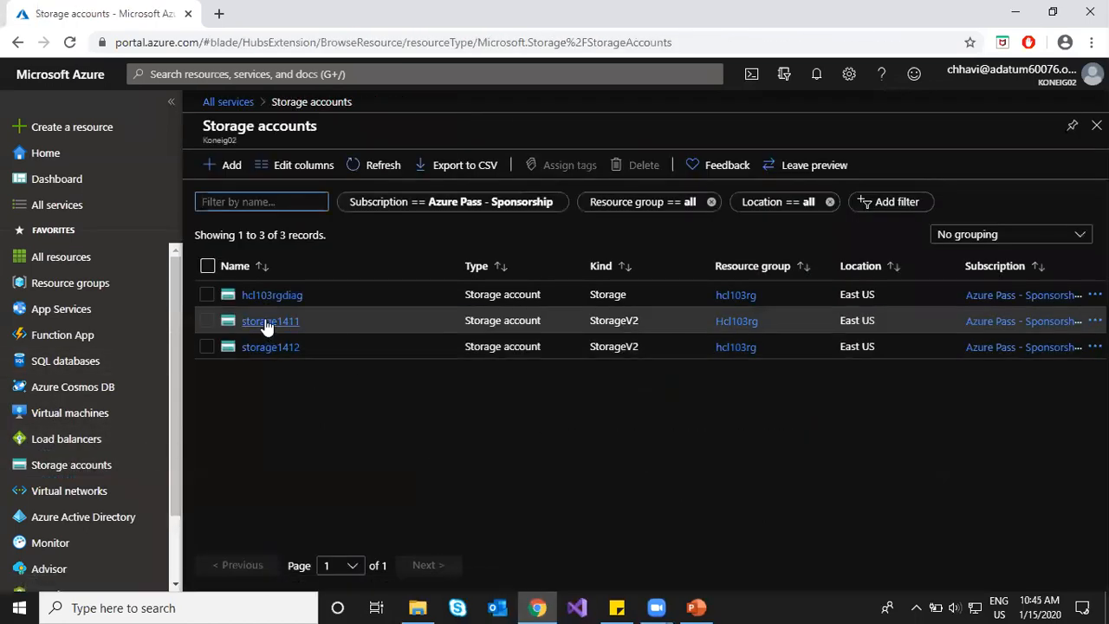
{"action": "left_click", "coordinate": [266, 321]}
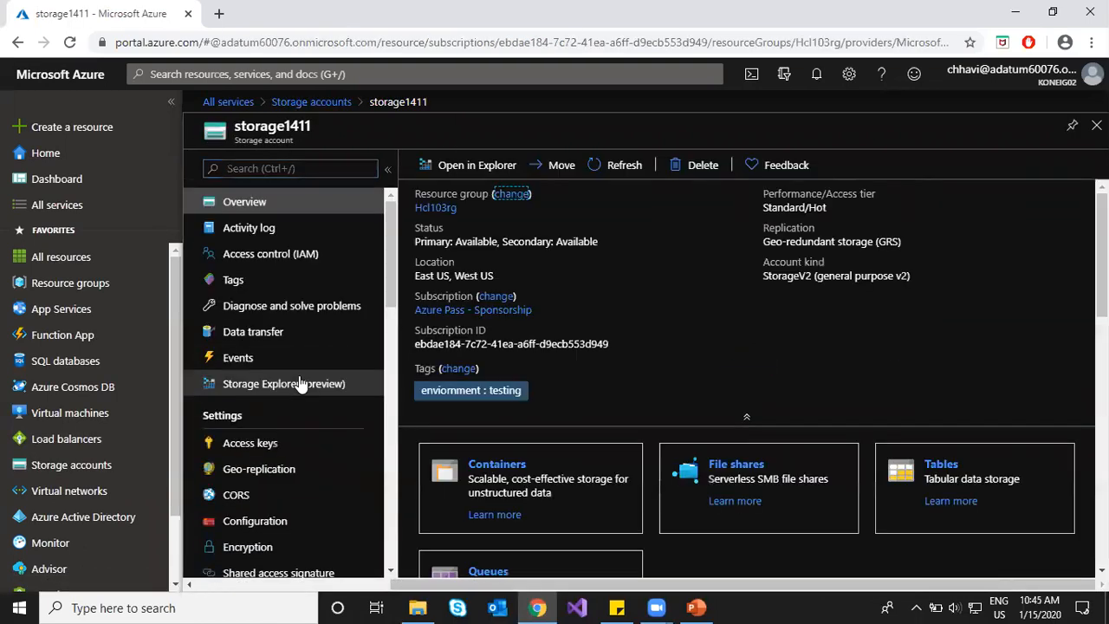
{"action": "scroll", "coordinate": [303, 372], "scroll_direction": "down", "scroll_amount": 3}
{"action": "scroll", "coordinate": [316, 364], "scroll_direction": "down", "scroll_amount": 8}
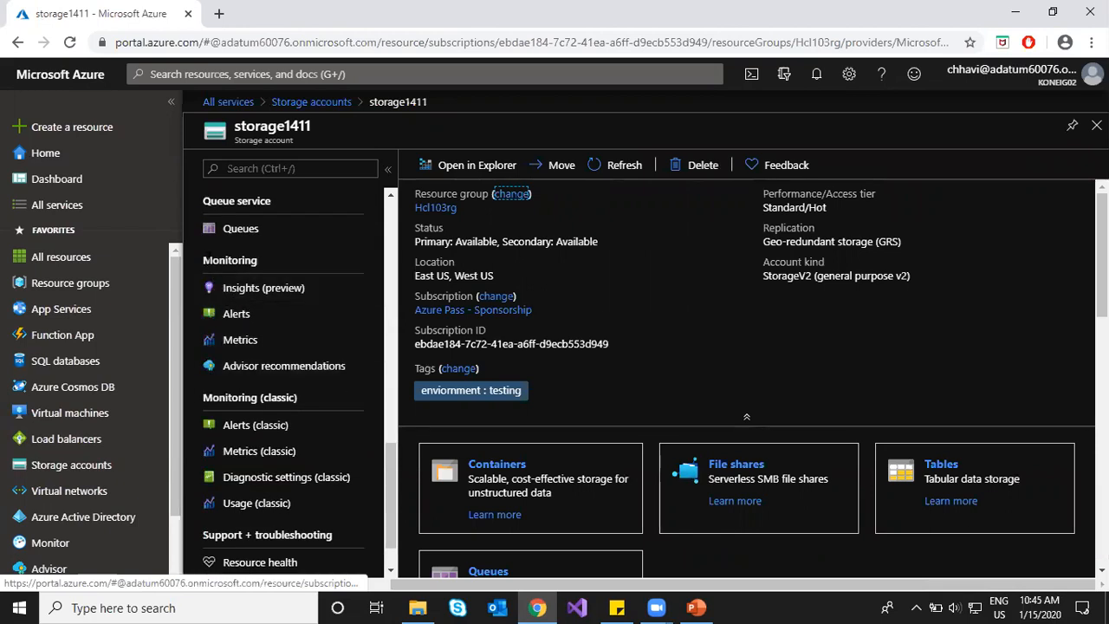
{"action": "left_click_drag", "start_coordinate": [201, 260], "coordinate": [258, 260]}
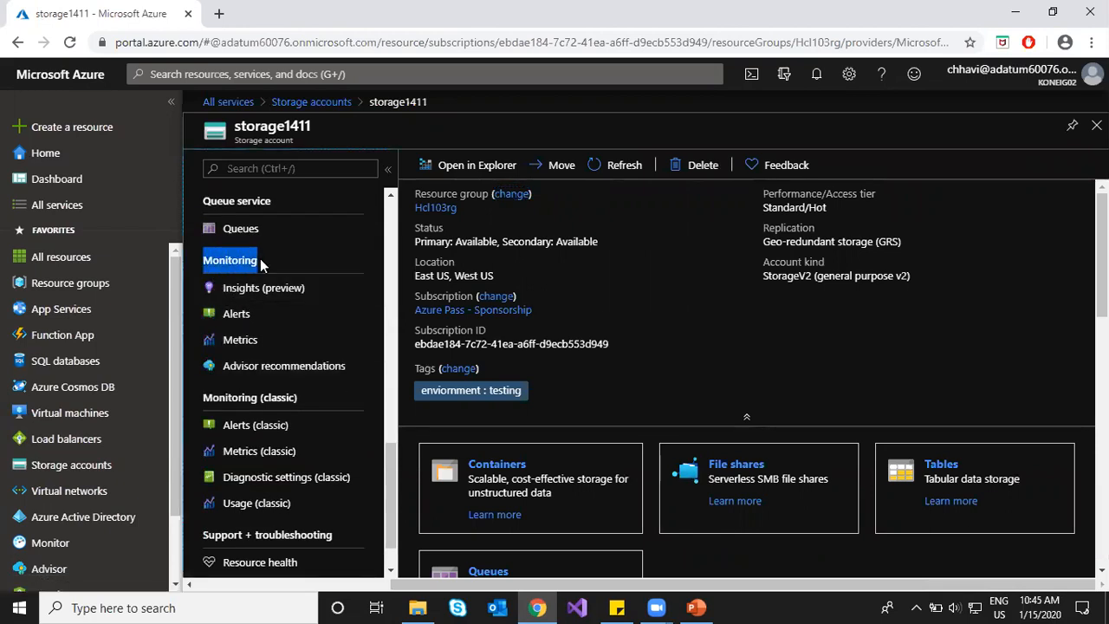
{"action": "left_click", "coordinate": [236, 314]}
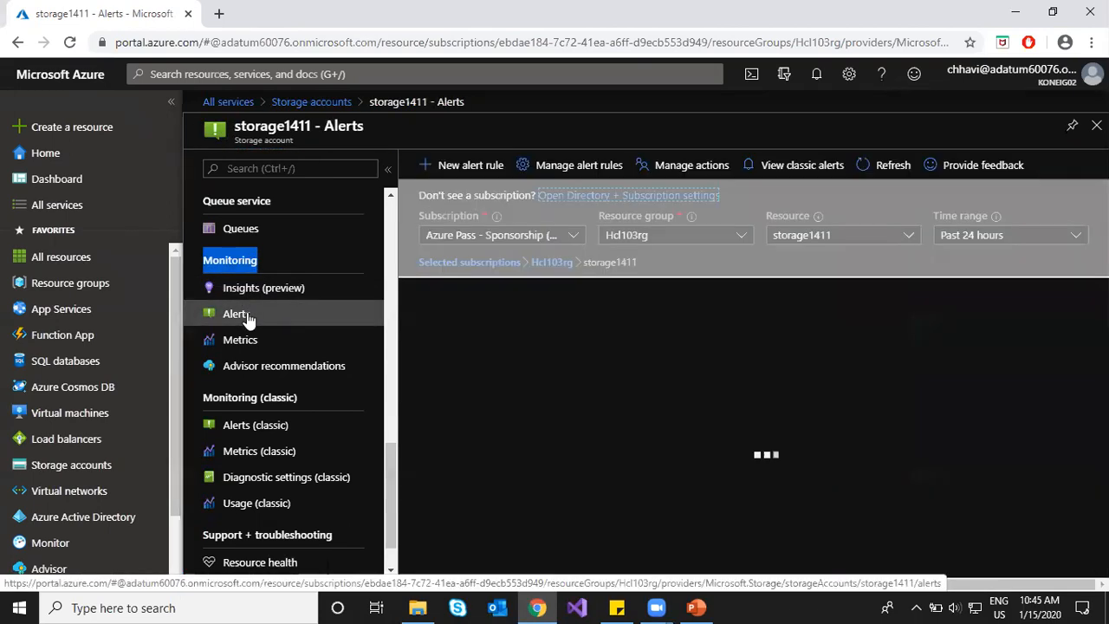
{"action": "left_click", "coordinate": [244, 341]}
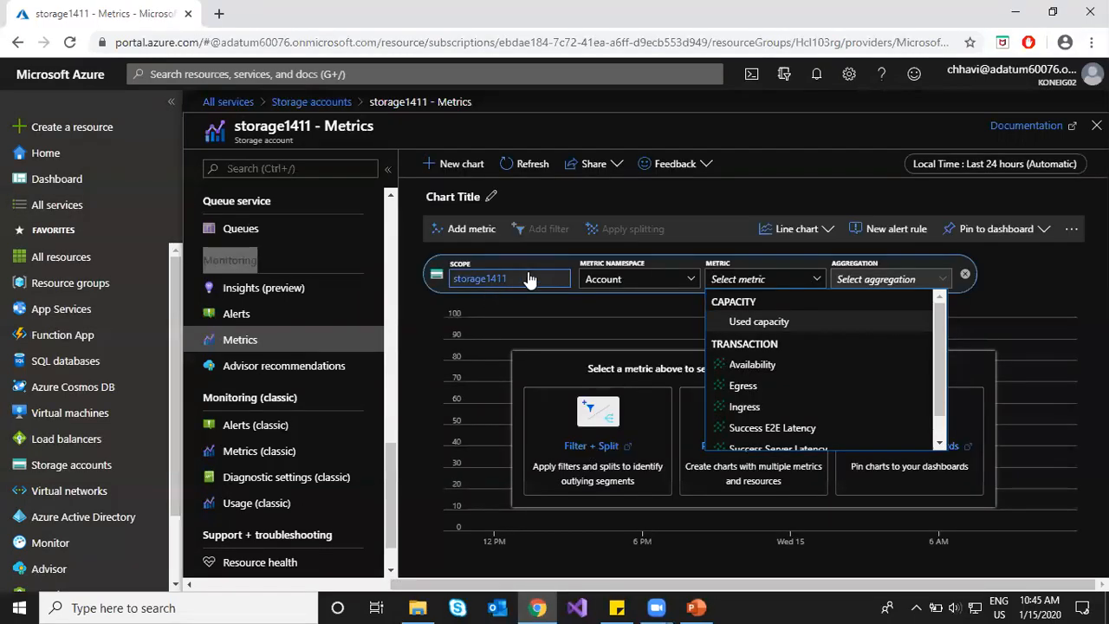
Step: Chart Avg Used capacity for storage1411 in the Account namespace, after browsing Blob metrics
{"action": "left_click", "coordinate": [648, 275]}
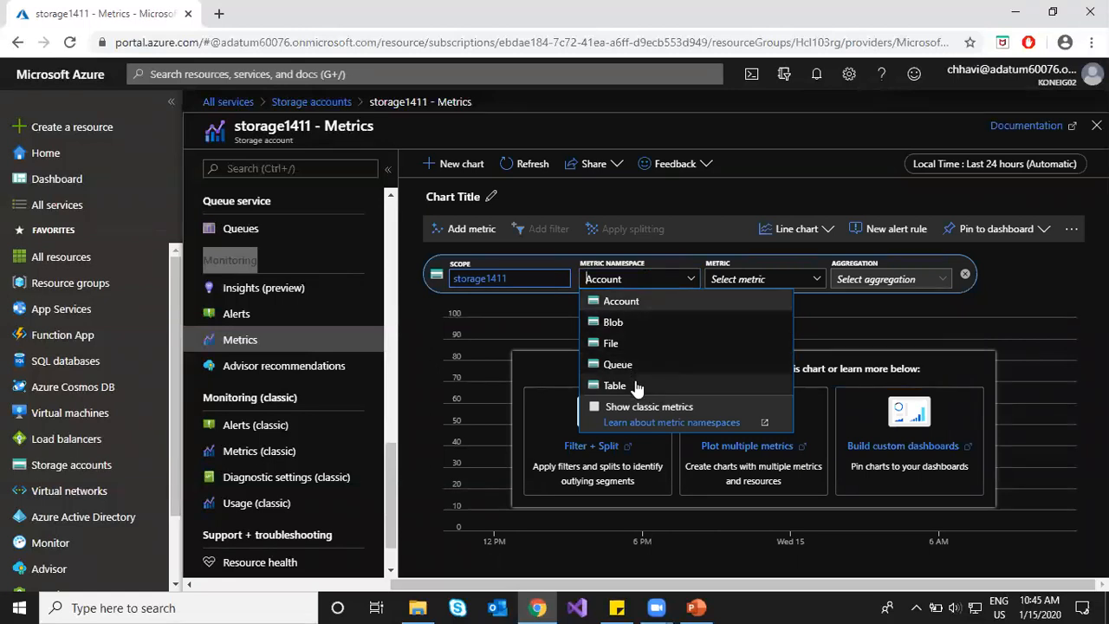
{"action": "left_click", "coordinate": [649, 324]}
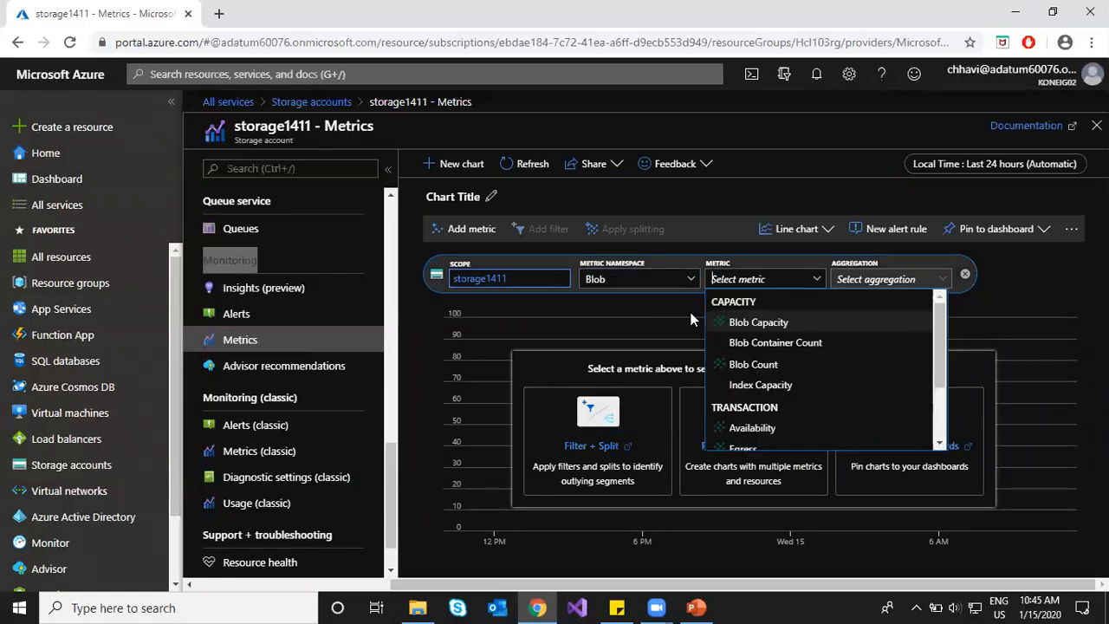
{"action": "left_click", "coordinate": [671, 281]}
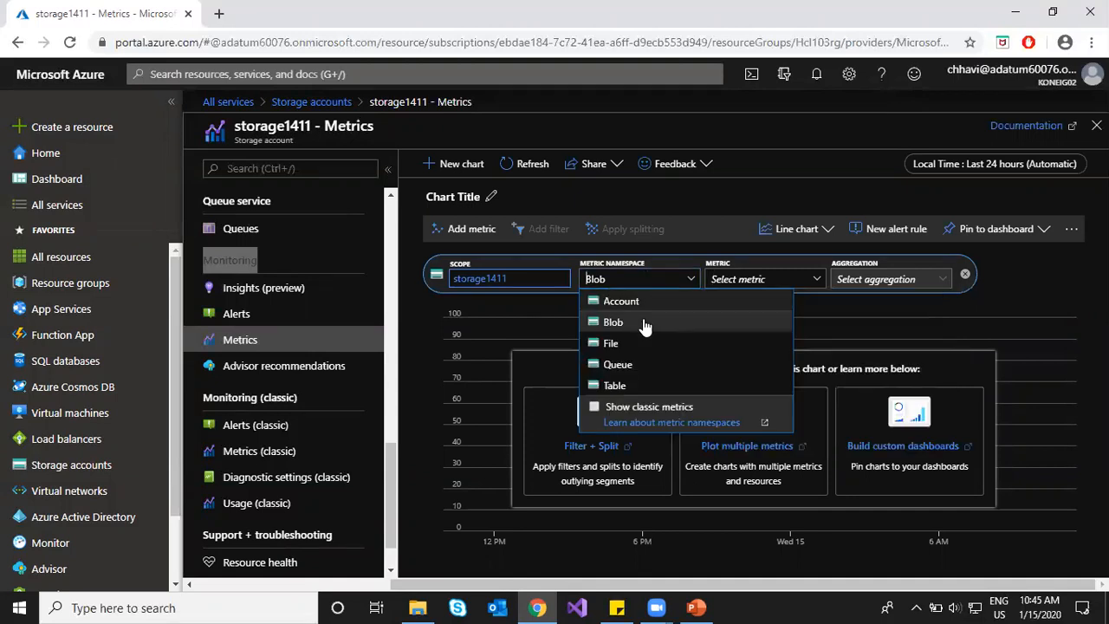
{"action": "left_click", "coordinate": [792, 284]}
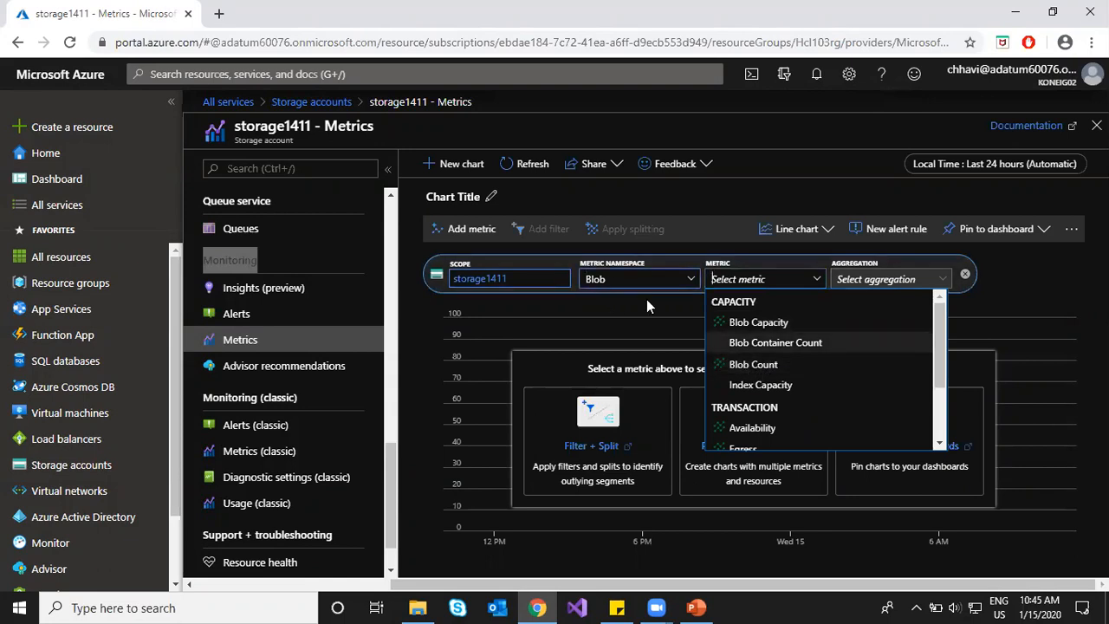
{"action": "scroll", "coordinate": [754, 395], "scroll_direction": "down", "scroll_amount": 2}
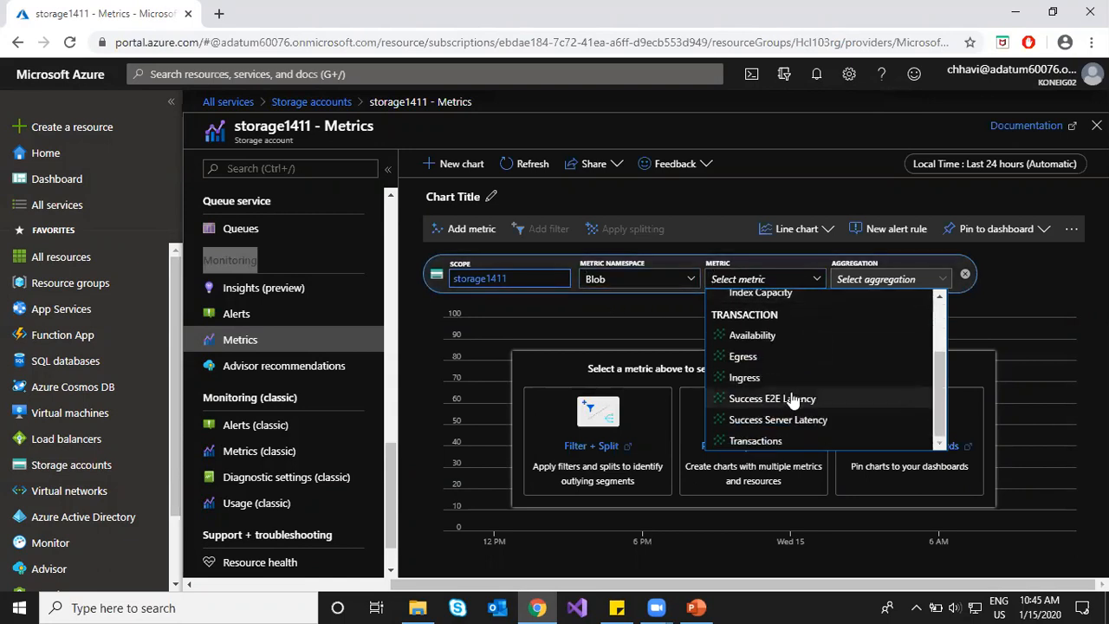
{"action": "scroll", "coordinate": [780, 383], "scroll_direction": "up", "scroll_amount": 2}
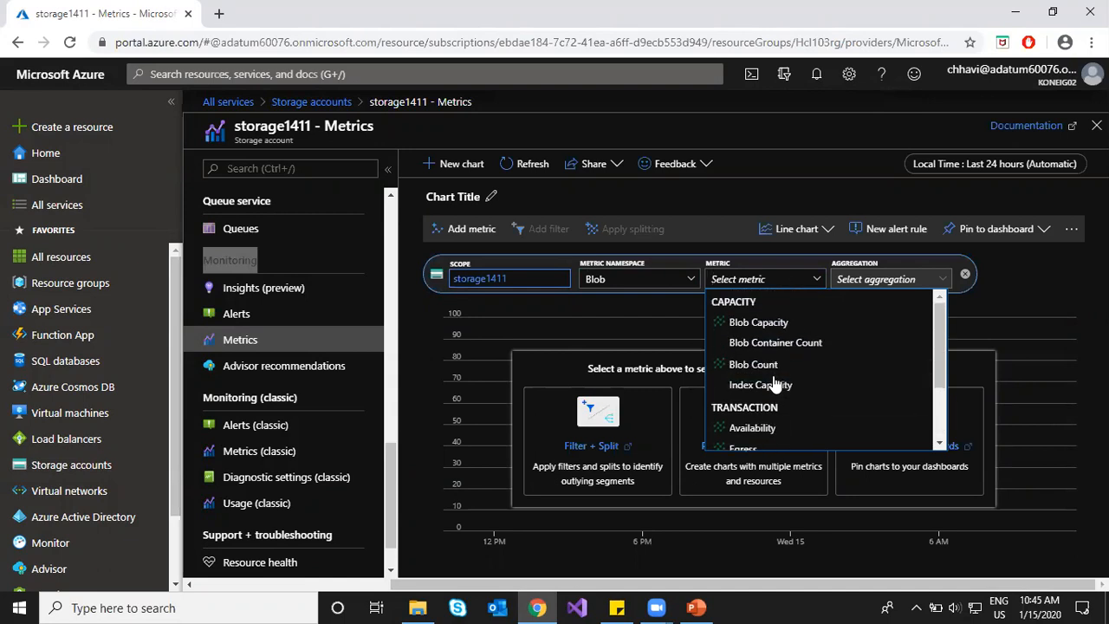
{"action": "left_click", "coordinate": [650, 279]}
{"action": "left_click", "coordinate": [621, 301]}
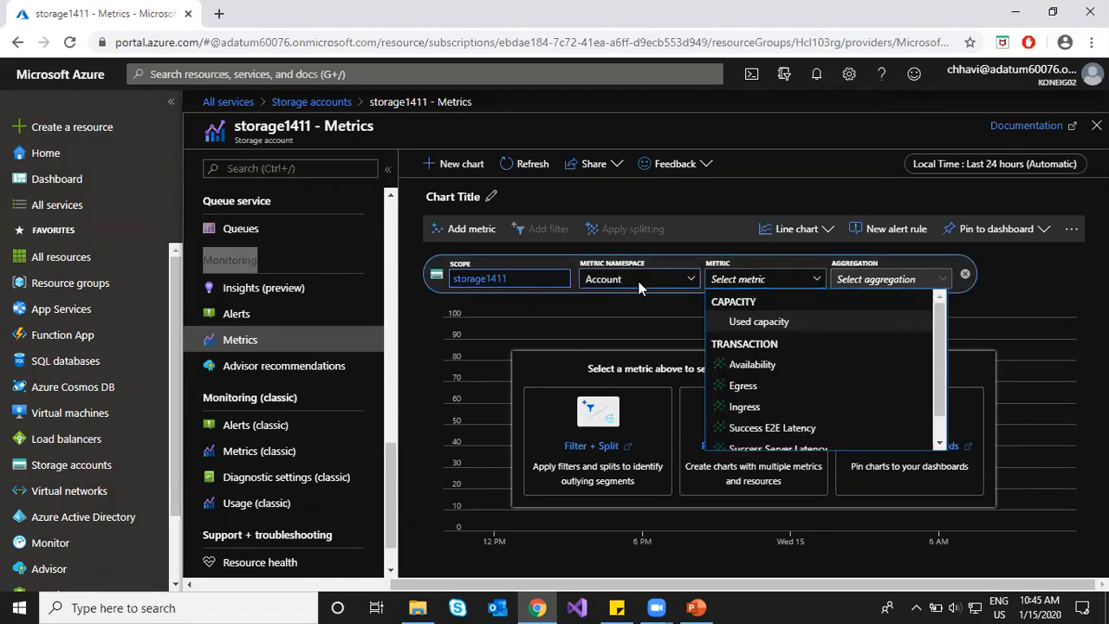
{"action": "left_click", "coordinate": [780, 322]}
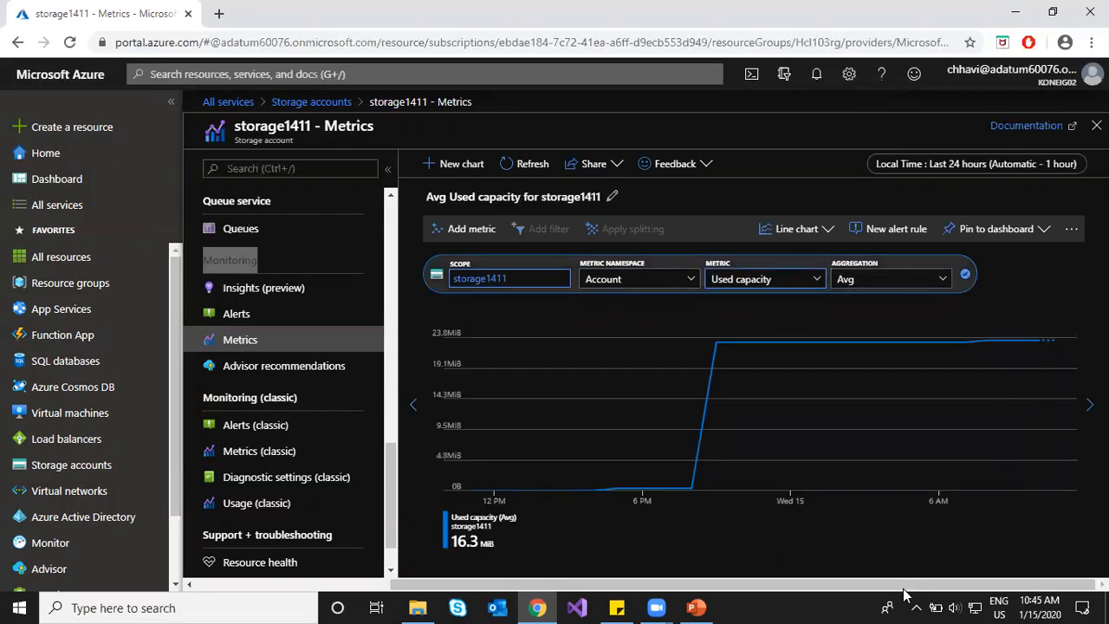
{"action": "left_click", "coordinate": [876, 279]}
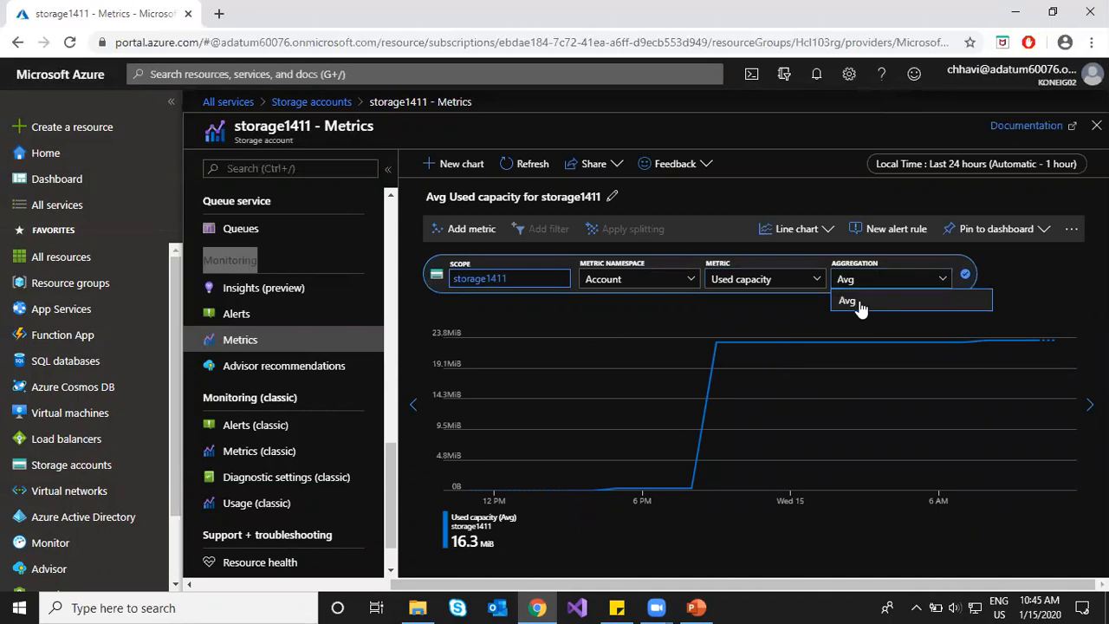
{"action": "left_click", "coordinate": [860, 303]}
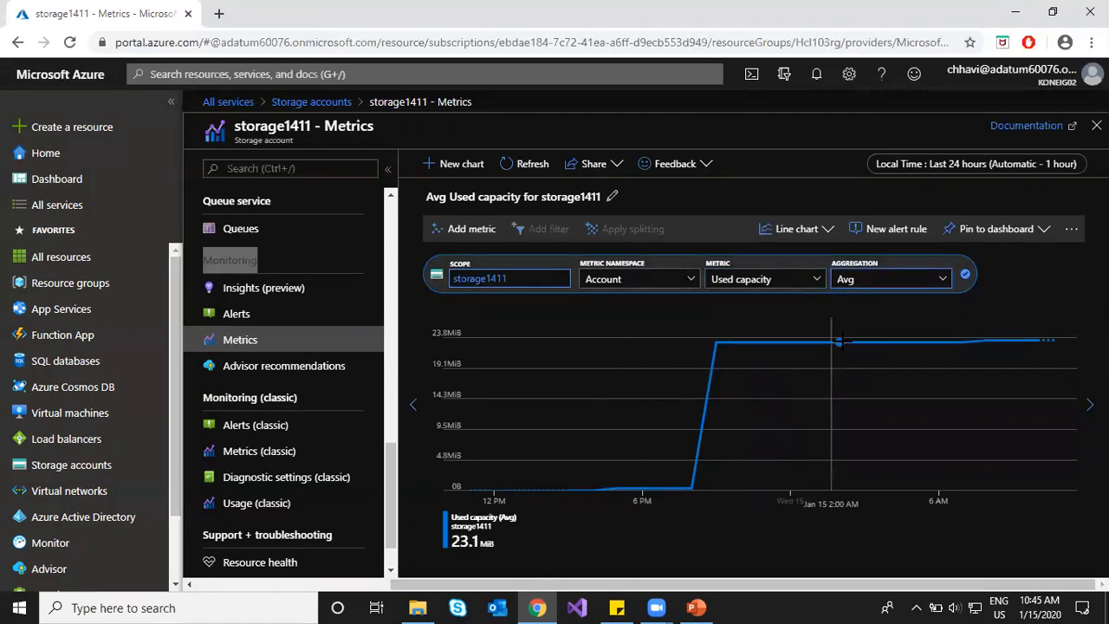
{"action": "left_click", "coordinate": [699, 556]}
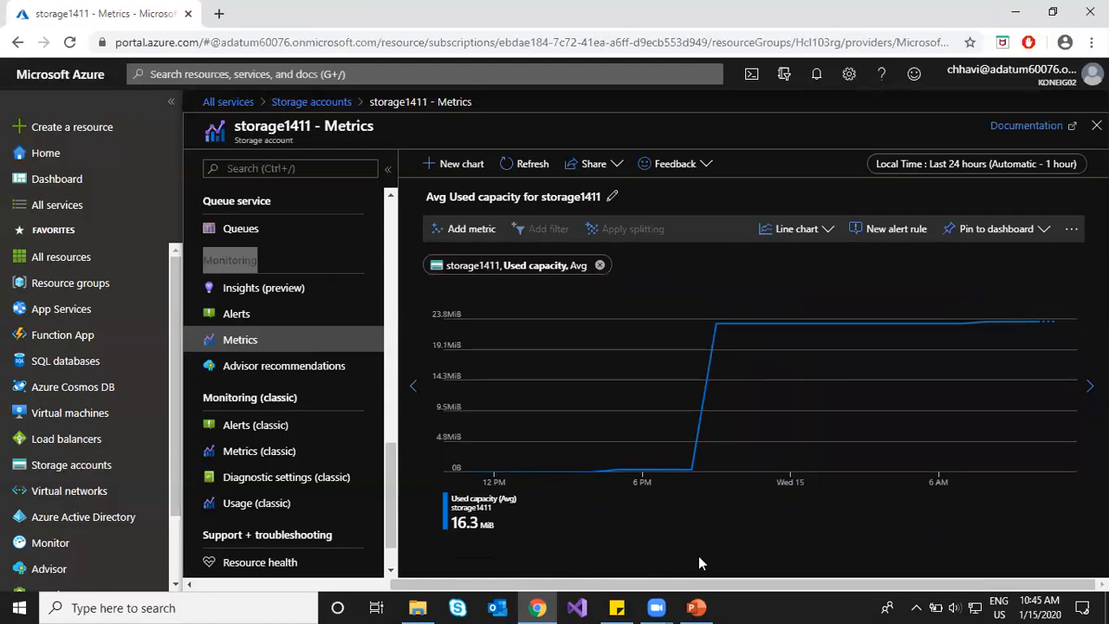
Step: Begin a new alert rule targeting storage1411, restarting it from the account's Alerts page
{"action": "left_click", "coordinate": [902, 230]}
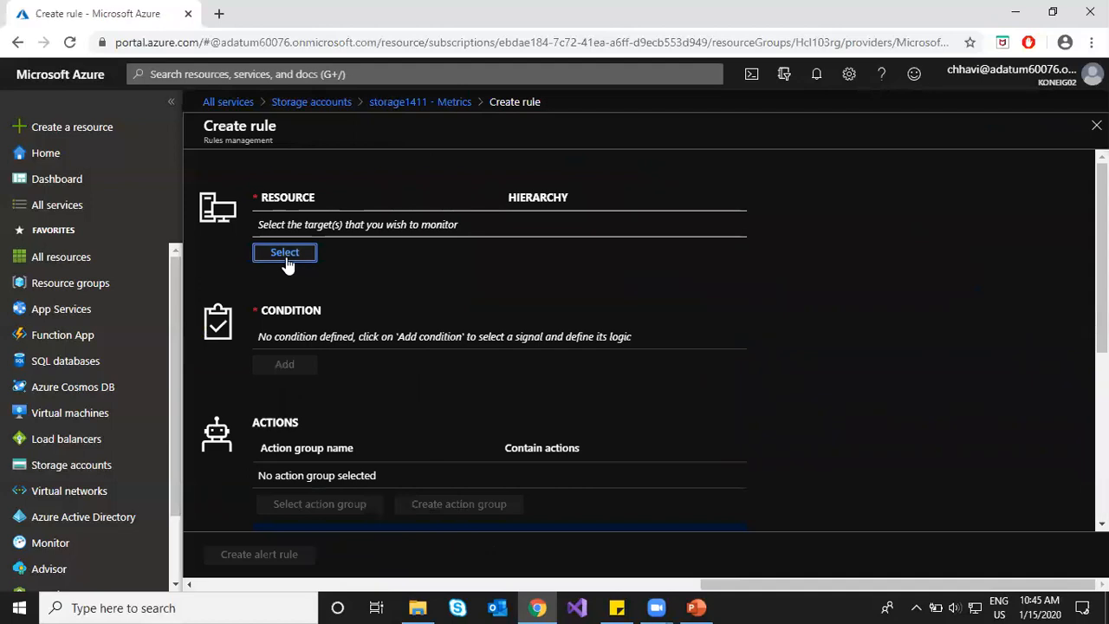
{"action": "left_click", "coordinate": [441, 103]}
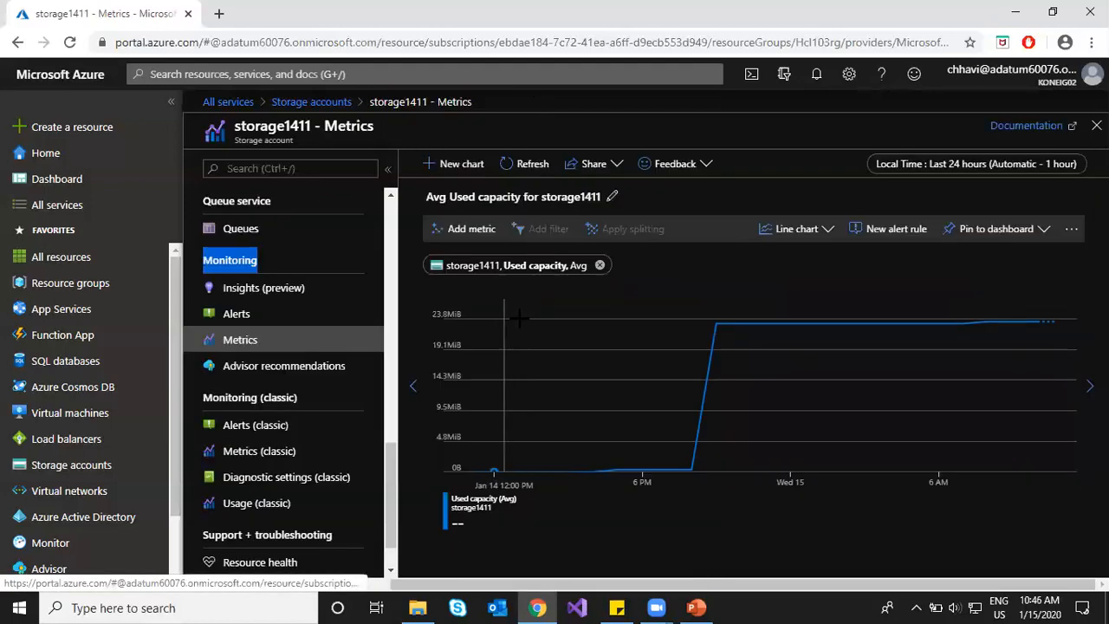
{"action": "left_click", "coordinate": [265, 316]}
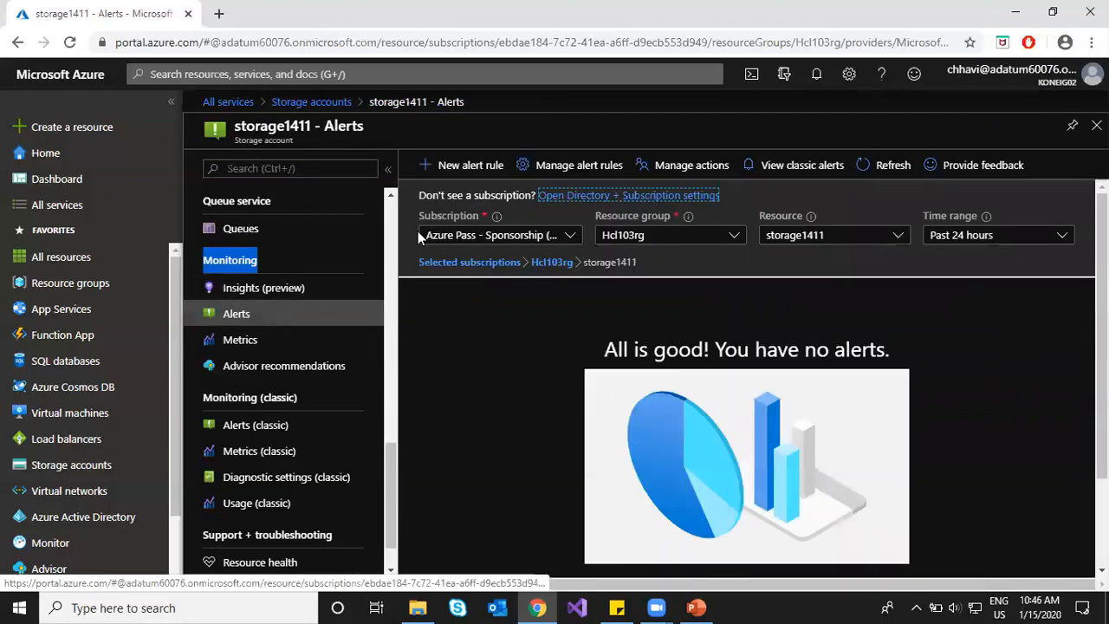
{"action": "left_click", "coordinate": [460, 165]}
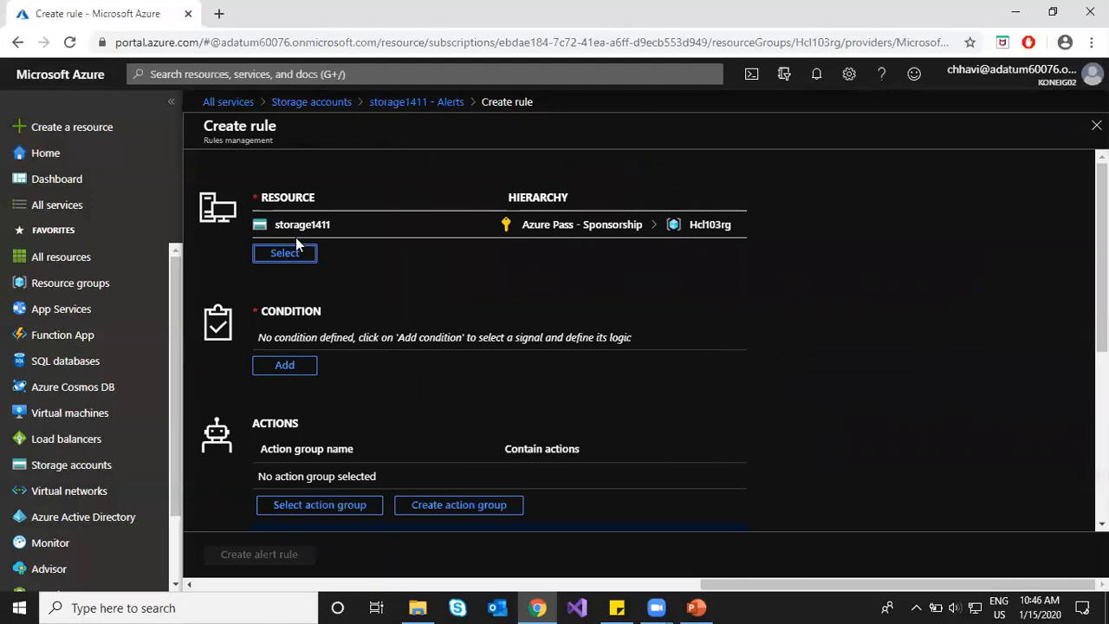
Step: Add a Used capacity condition with Average aggregation, previewing the last 24 hours
{"action": "left_click", "coordinate": [295, 368]}
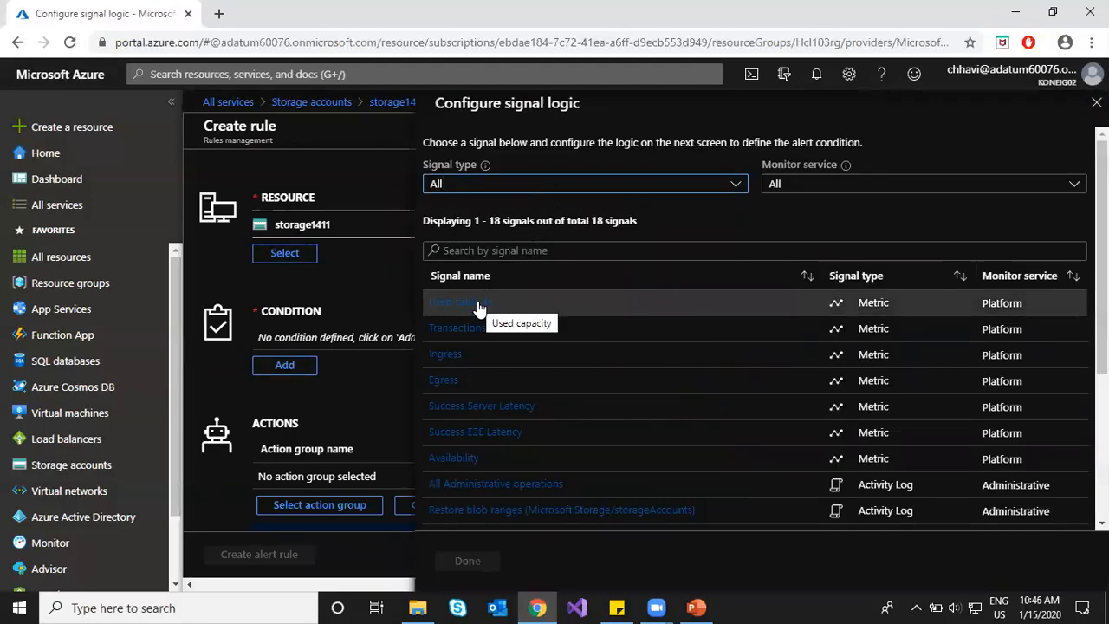
{"action": "left_click", "coordinate": [479, 310]}
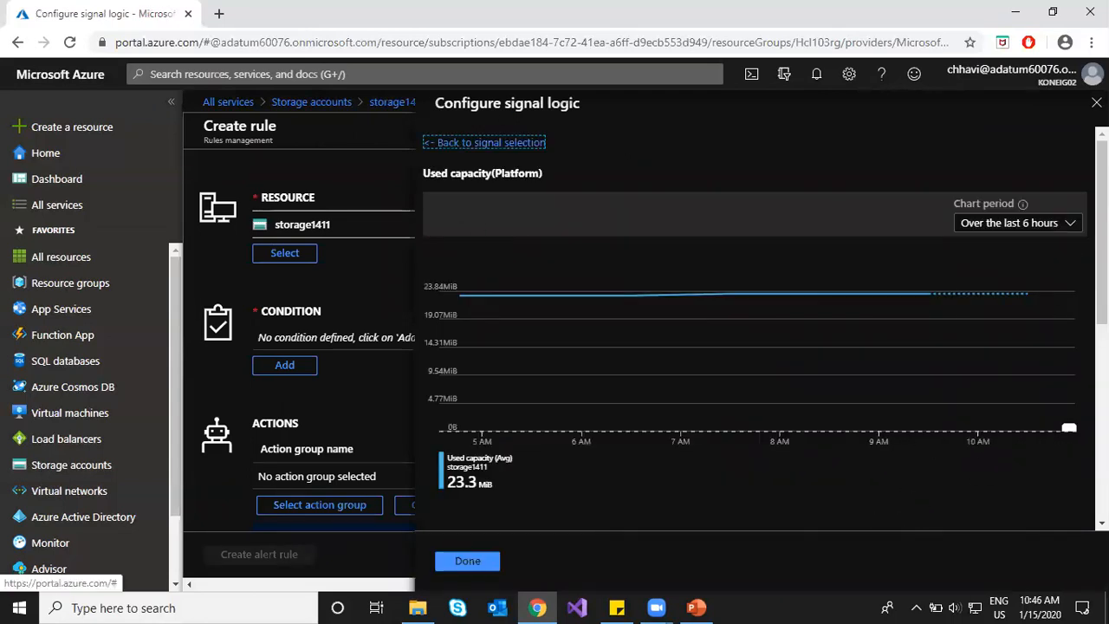
{"action": "left_click", "coordinate": [1027, 224]}
{"action": "left_click", "coordinate": [1012, 299]}
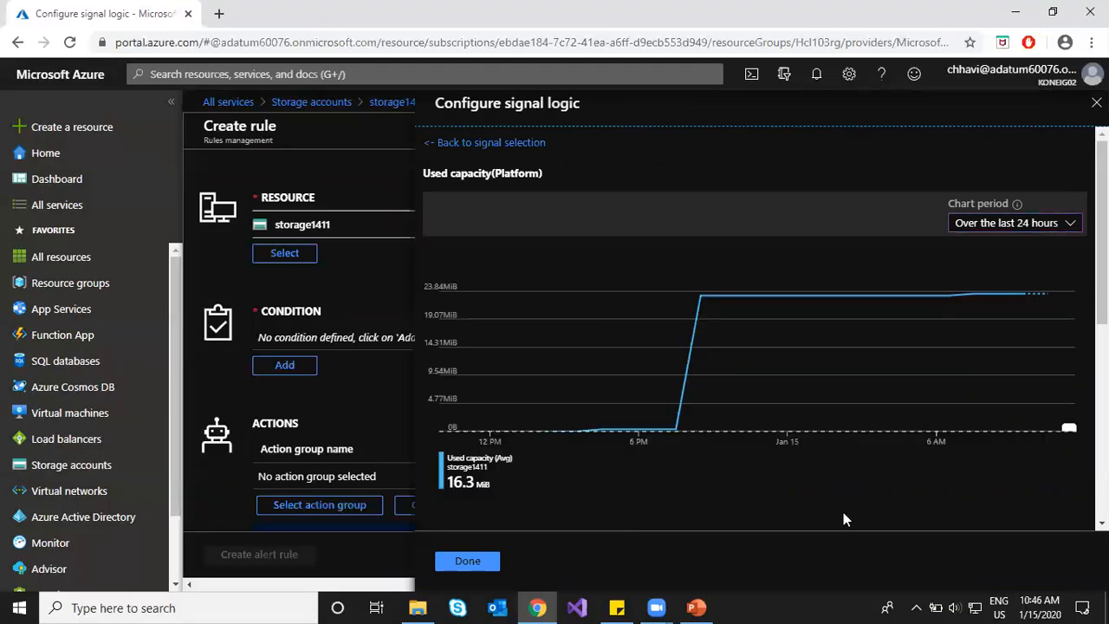
{"action": "scroll", "coordinate": [792, 479], "scroll_direction": "down", "scroll_amount": 5}
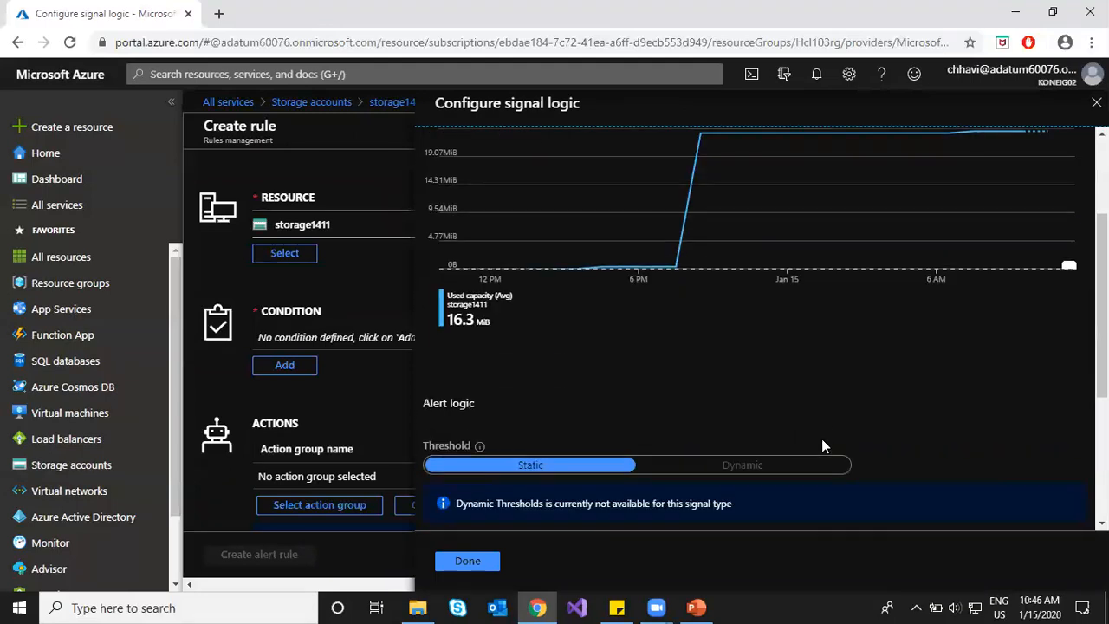
{"action": "left_click", "coordinate": [726, 339]}
{"action": "left_click", "coordinate": [676, 358]}
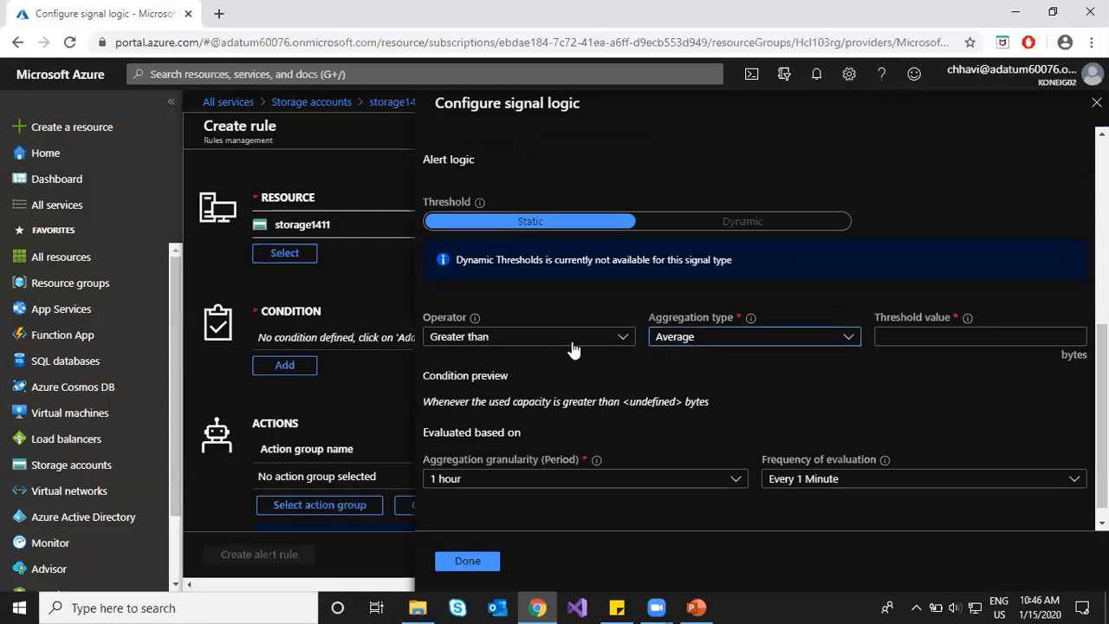
{"action": "left_click", "coordinate": [992, 337]}
{"action": "left_click", "coordinate": [624, 337]}
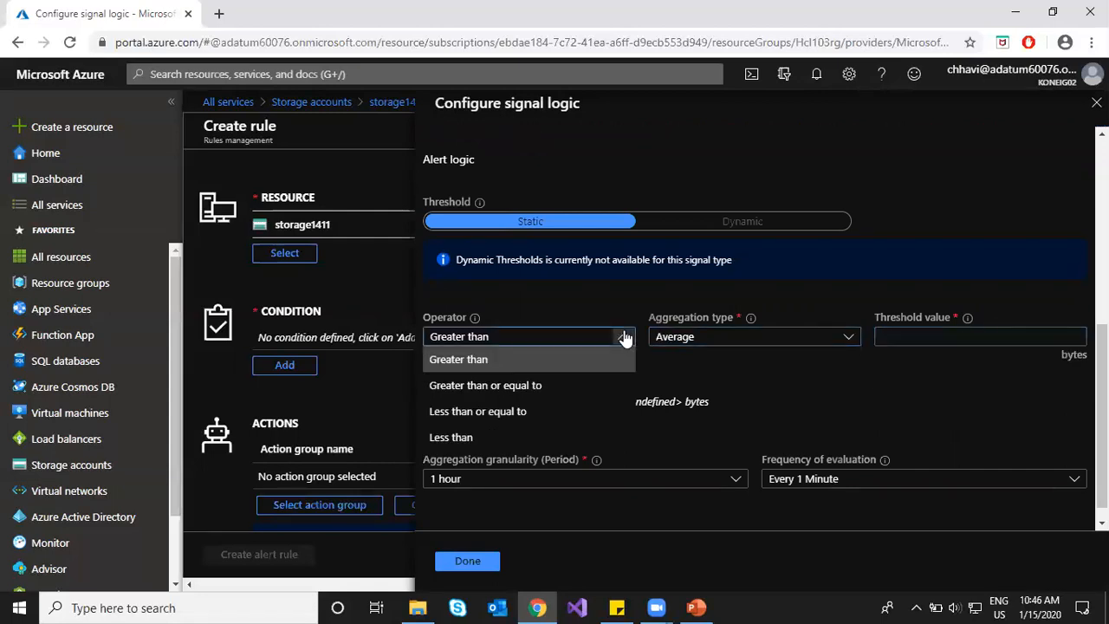
{"action": "left_click", "coordinate": [591, 383]}
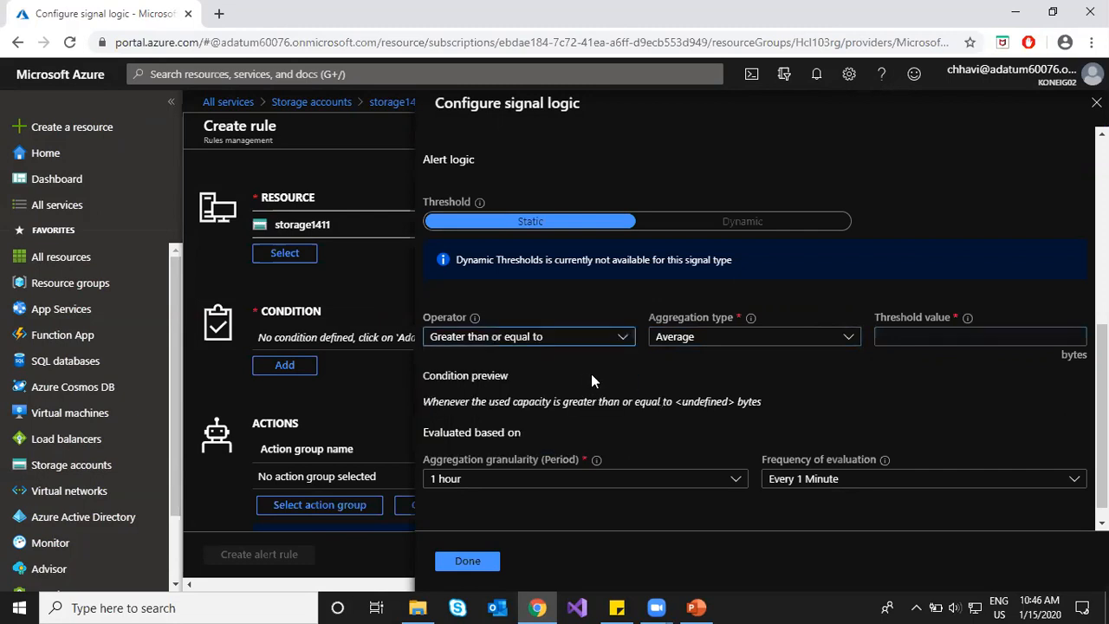
{"action": "left_click", "coordinate": [942, 336]}
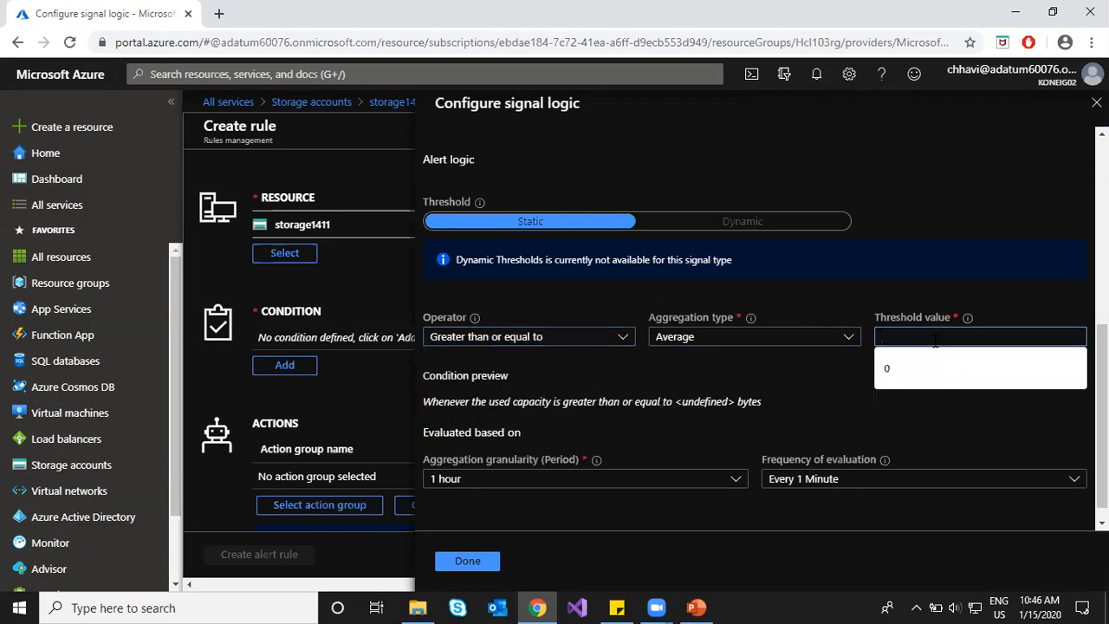
{"action": "left_click", "coordinate": [890, 448]}
{"action": "left_click", "coordinate": [925, 336]}
{"action": "type", "text": "1000"}
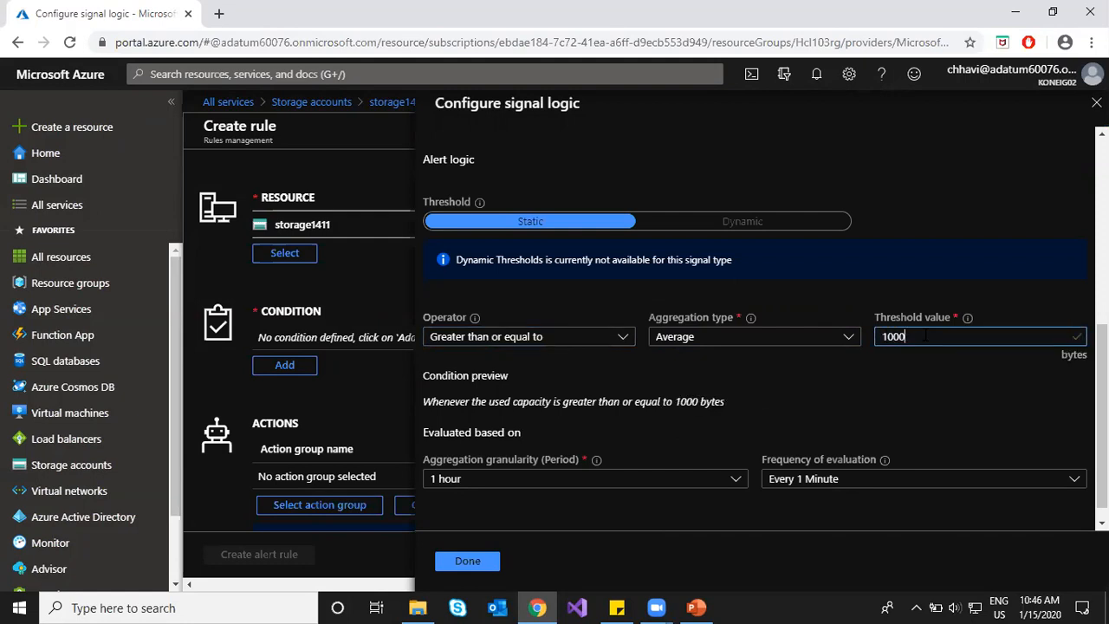
{"action": "type", "text": "000"}
{"action": "key", "text": "Left"}
{"action": "key", "text": "Left"}
{"action": "key", "text": "Left"}
{"action": "key", "text": "BackSpace"}
{"action": "key", "text": "BackSpace"}
{"action": "type", "text": "50000"}
{"action": "key", "text": "BackSpace"}
{"action": "type", "text": "000"}
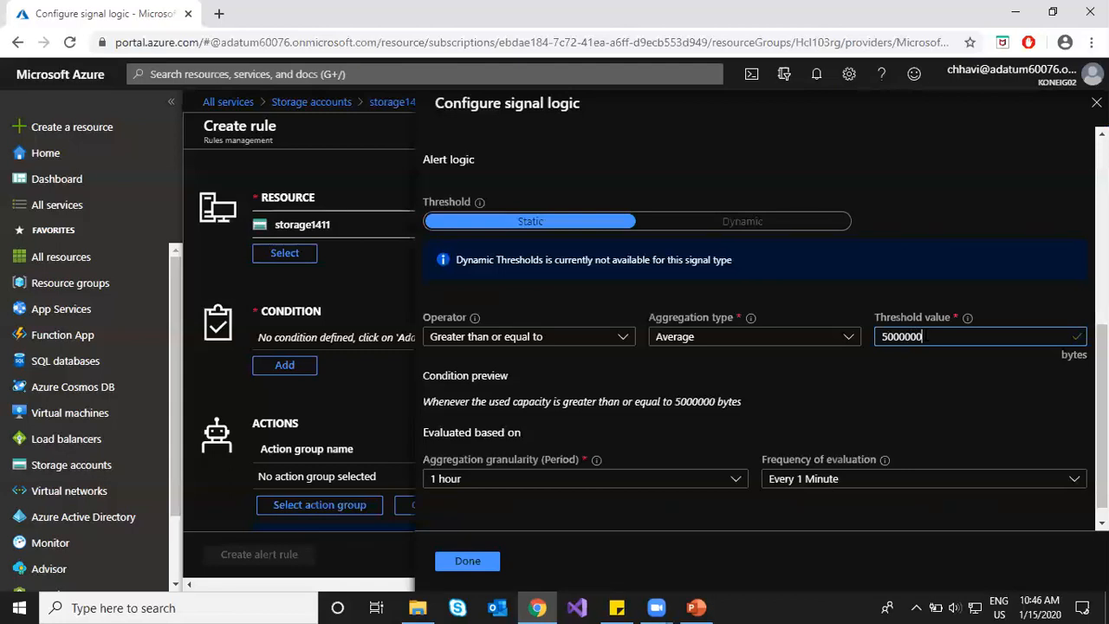
{"action": "type", "text": "000"}
{"action": "left_click_drag", "start_coordinate": [489, 401], "coordinate": [579, 401]}
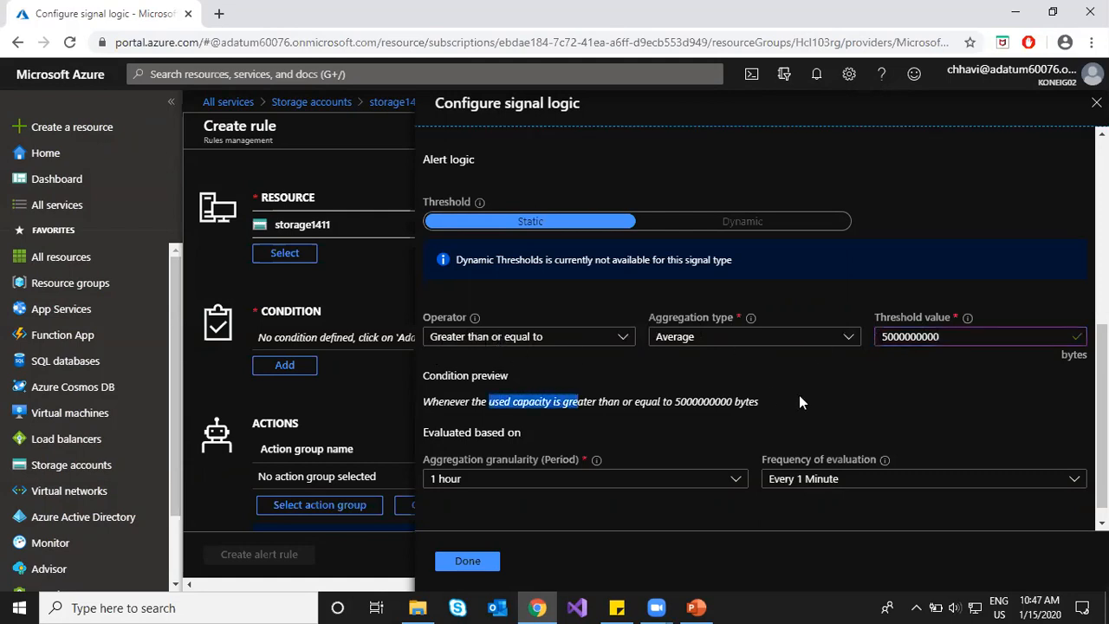
{"action": "left_click", "coordinate": [827, 401]}
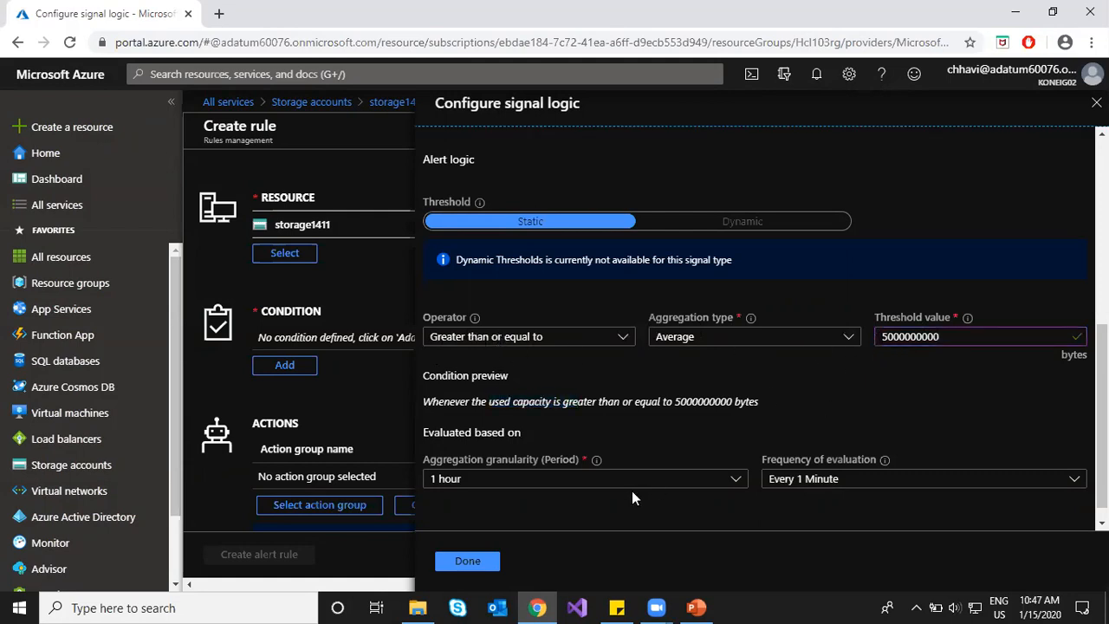
Step: Keep 1 hour granularity, evaluate every 30 minutes, and save the condition
{"action": "left_click", "coordinate": [503, 481]}
{"action": "left_click", "coordinate": [501, 481]}
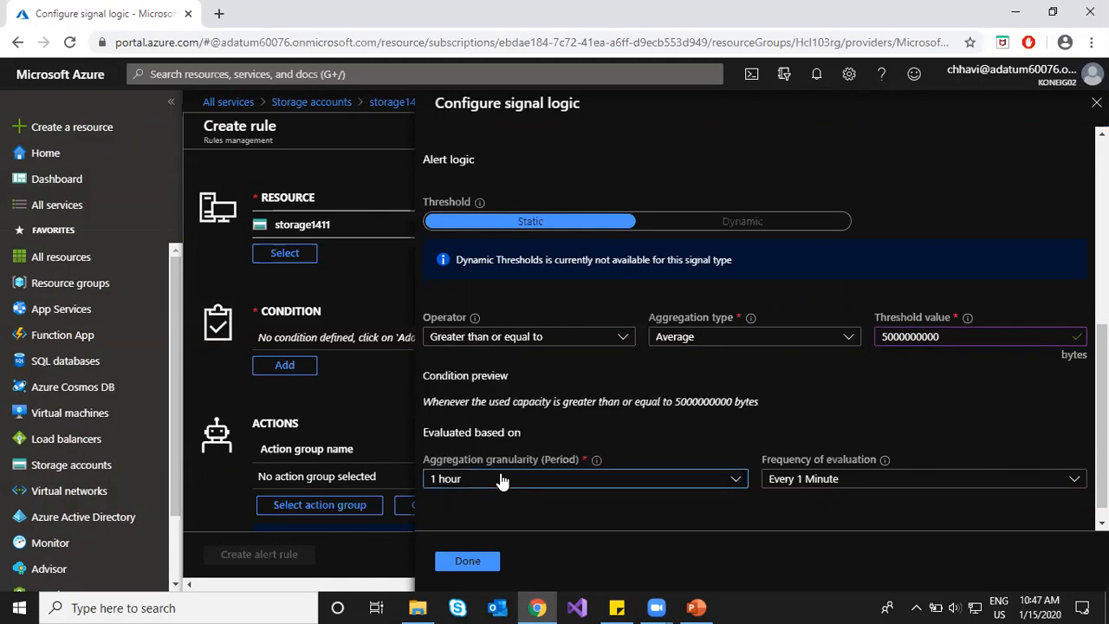
{"action": "left_click", "coordinate": [846, 483]}
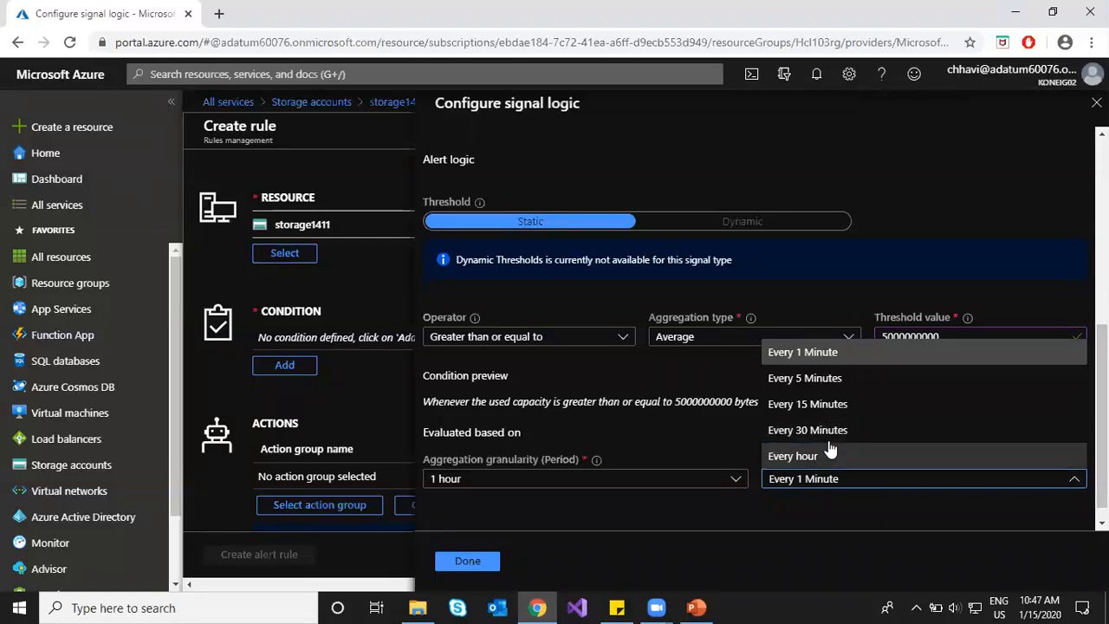
{"action": "left_click", "coordinate": [879, 429]}
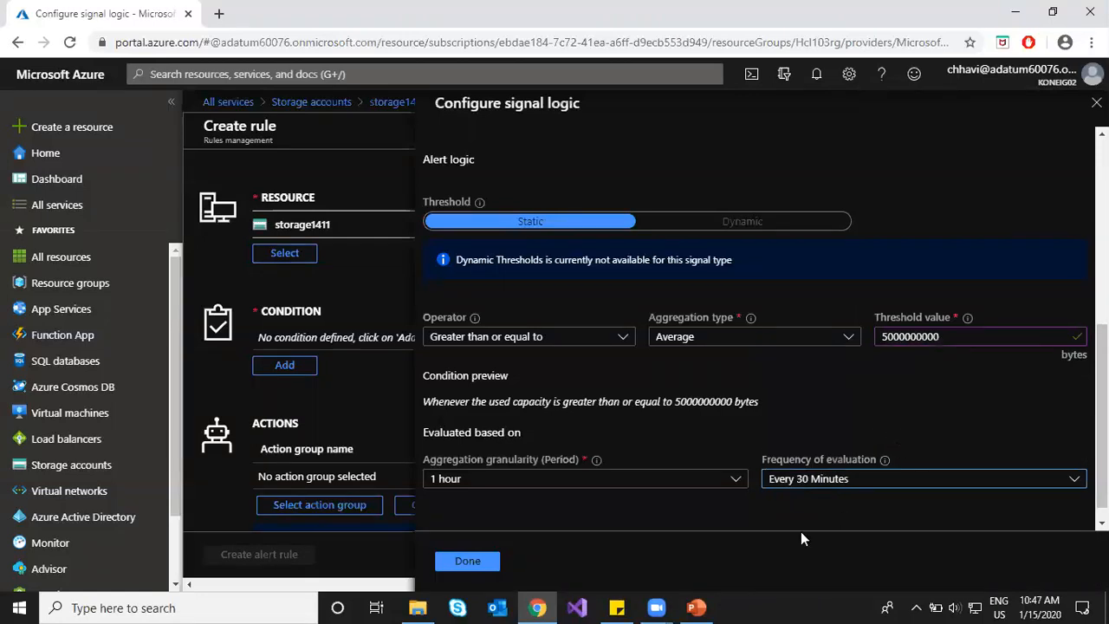
{"action": "left_click", "coordinate": [465, 561]}
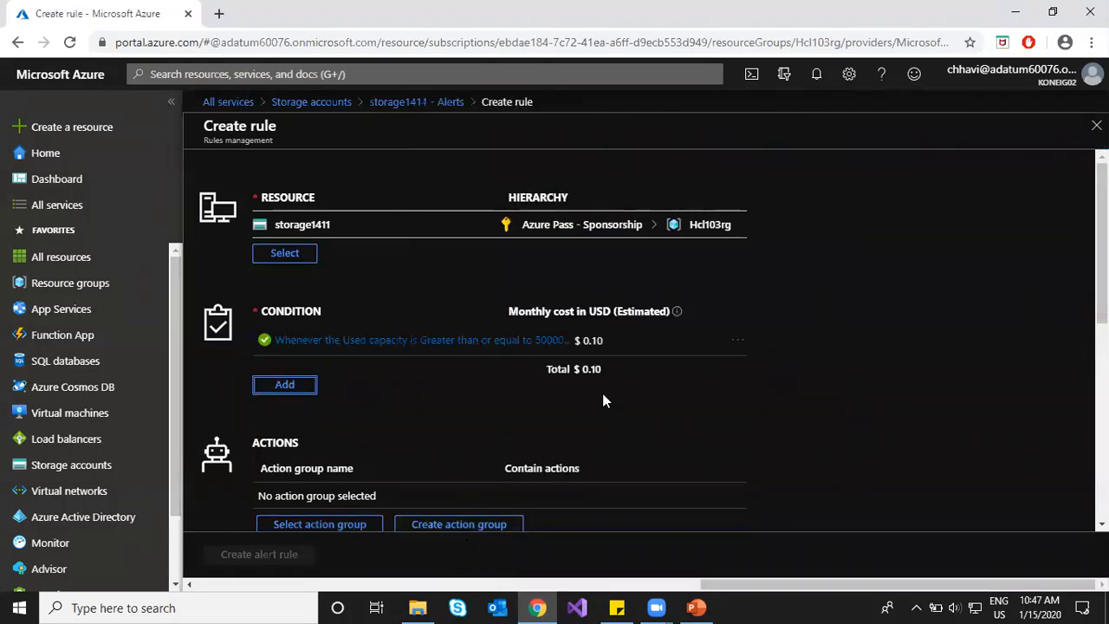
Step: Add a Success Server Latency condition filtered to the Primary geo type
{"action": "left_click", "coordinate": [287, 385]}
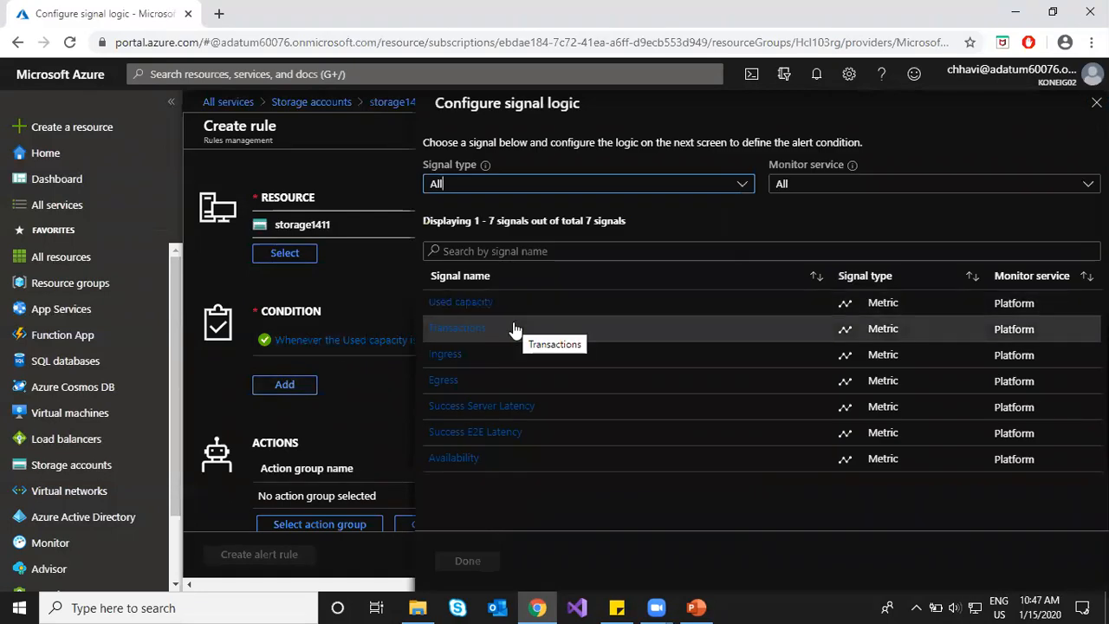
{"action": "left_click", "coordinate": [528, 407]}
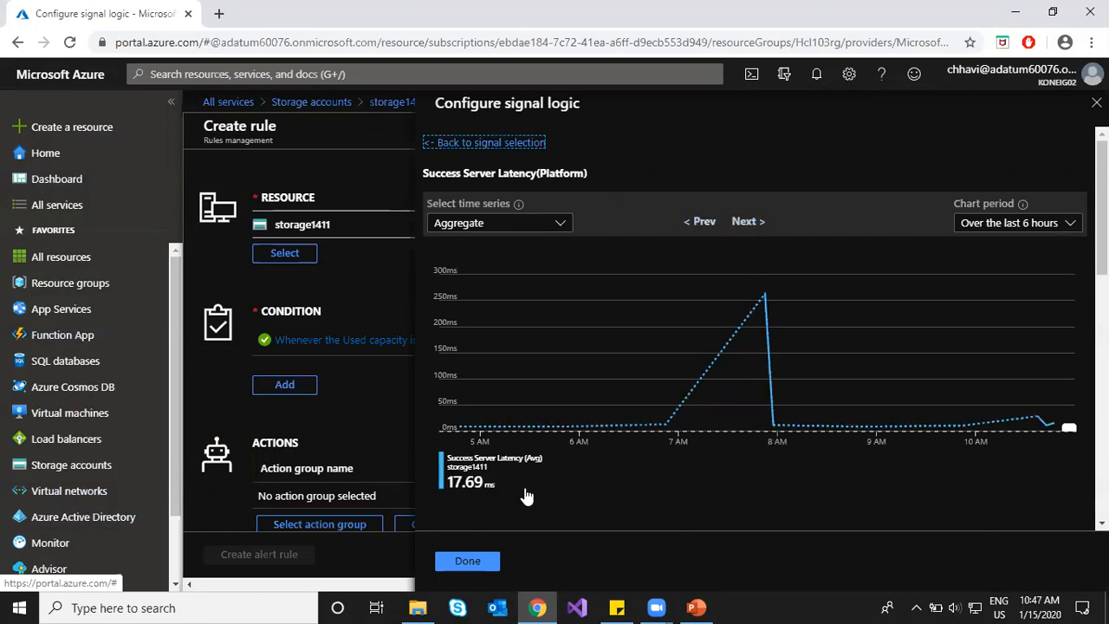
{"action": "scroll", "coordinate": [741, 501], "scroll_direction": "down", "scroll_amount": 2}
{"action": "scroll", "coordinate": [789, 468], "scroll_direction": "down", "scroll_amount": 2}
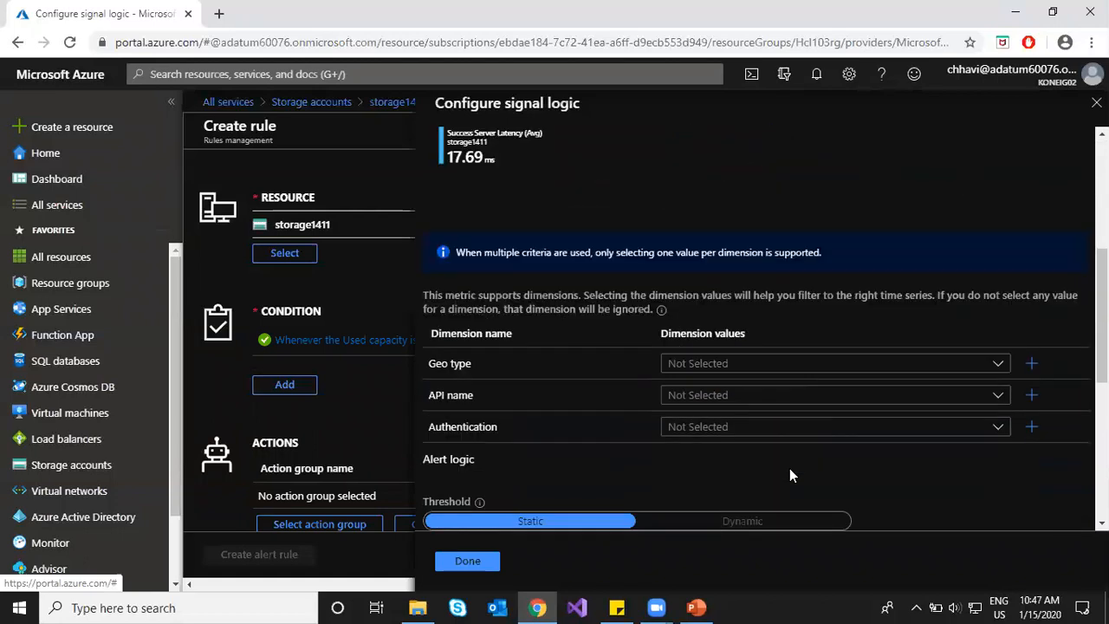
{"action": "left_click", "coordinate": [998, 365]}
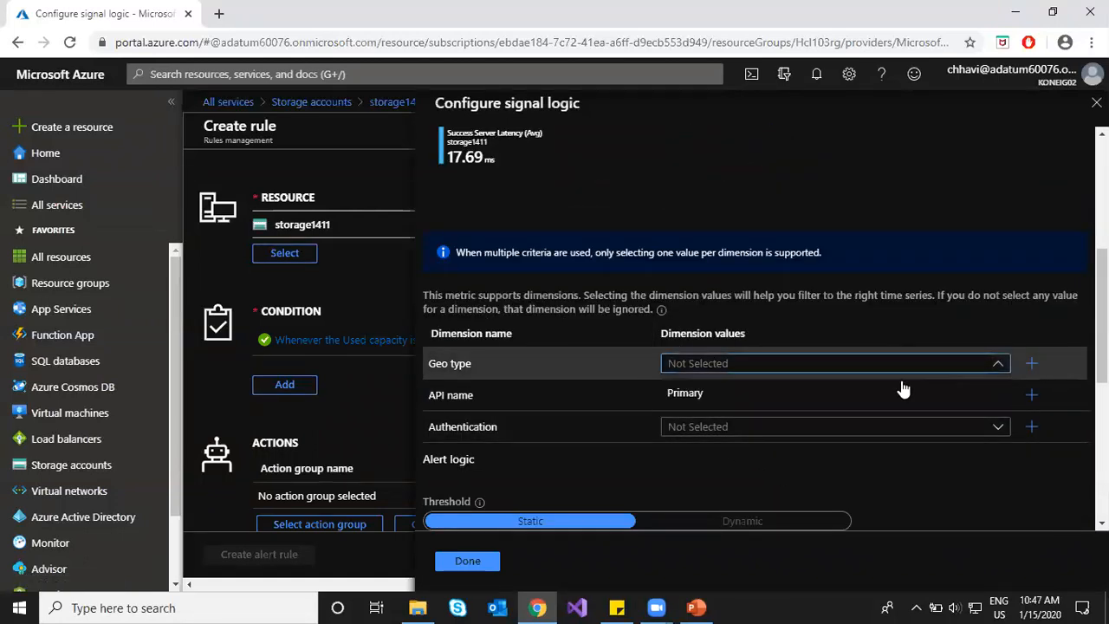
{"action": "left_click", "coordinate": [811, 397]}
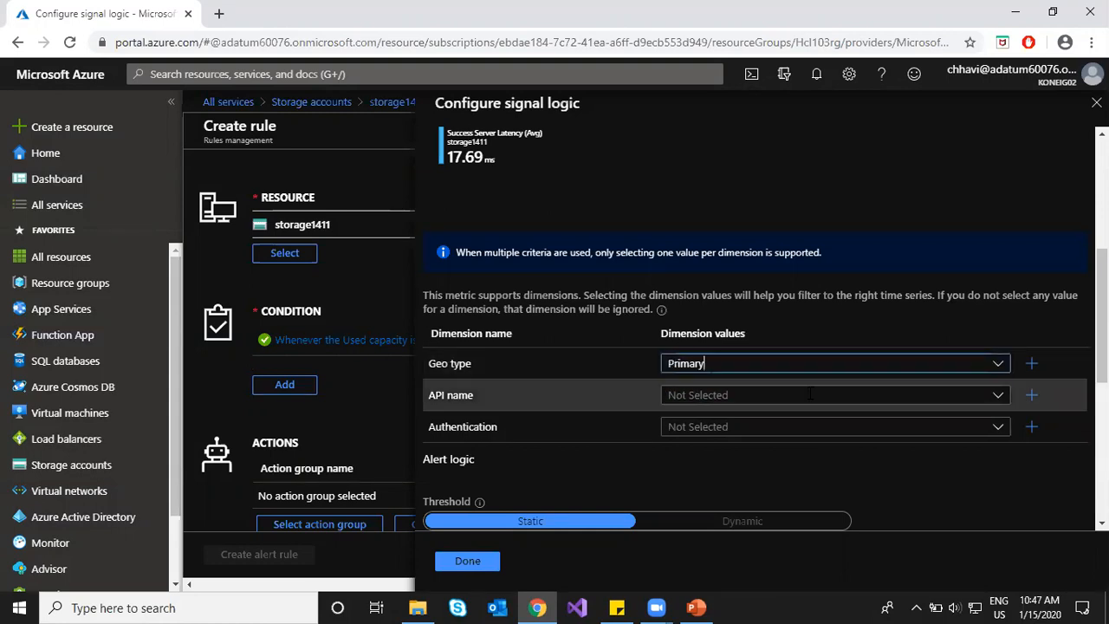
{"action": "left_click", "coordinate": [999, 397]}
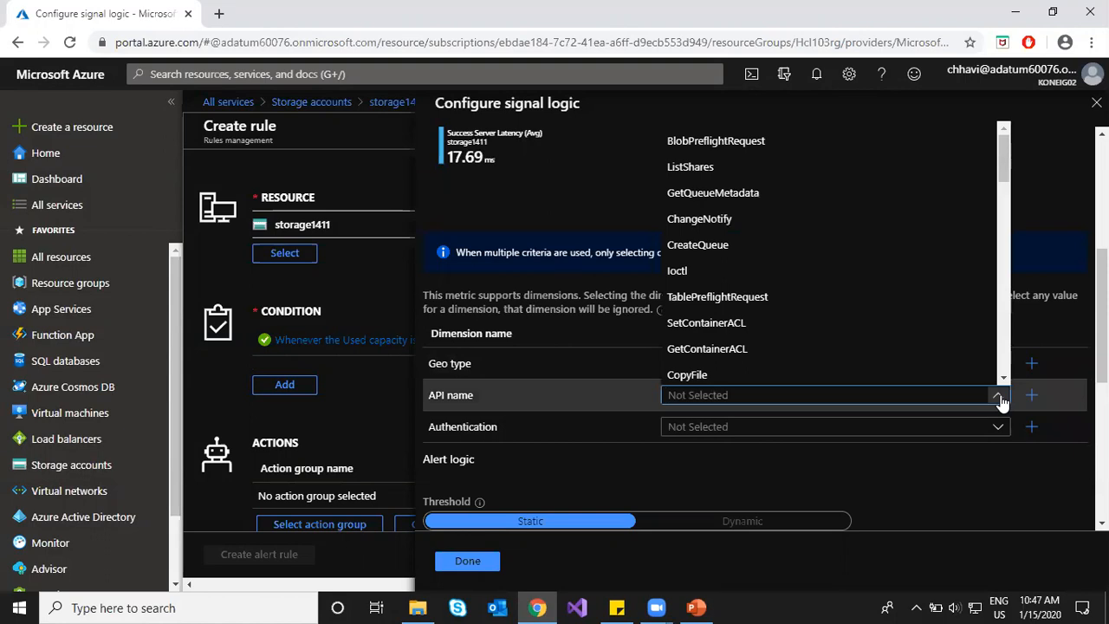
{"action": "left_click", "coordinate": [1000, 397]}
{"action": "left_click", "coordinate": [998, 428]}
{"action": "left_click", "coordinate": [998, 431]}
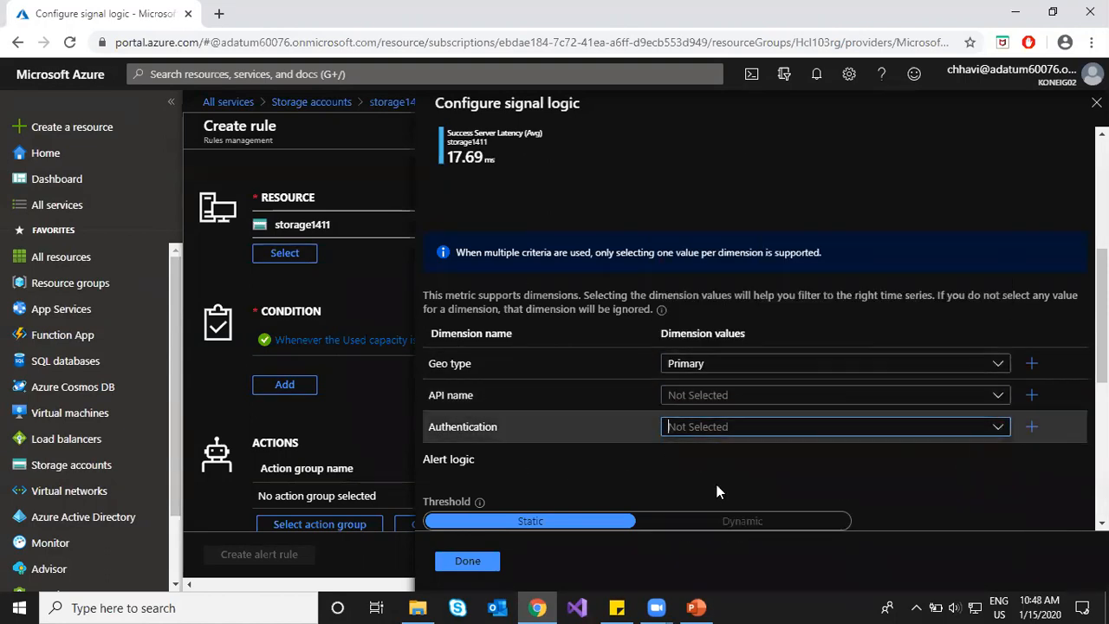
{"action": "scroll", "coordinate": [954, 490], "scroll_direction": "down", "scroll_amount": 2}
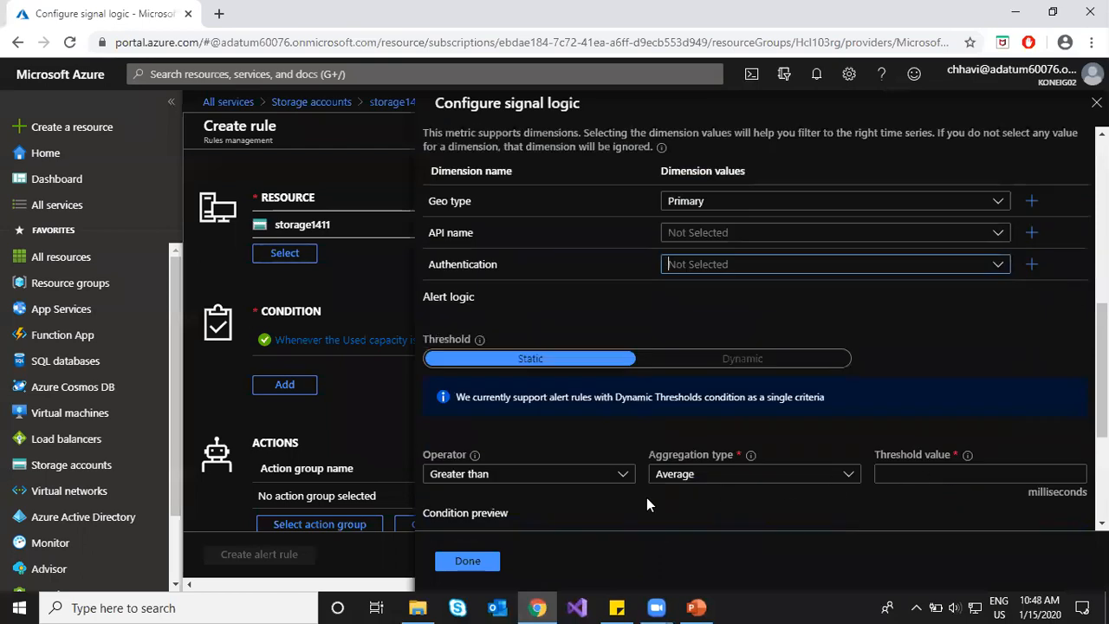
{"action": "scroll", "coordinate": [647, 504], "scroll_direction": "down", "scroll_amount": 2}
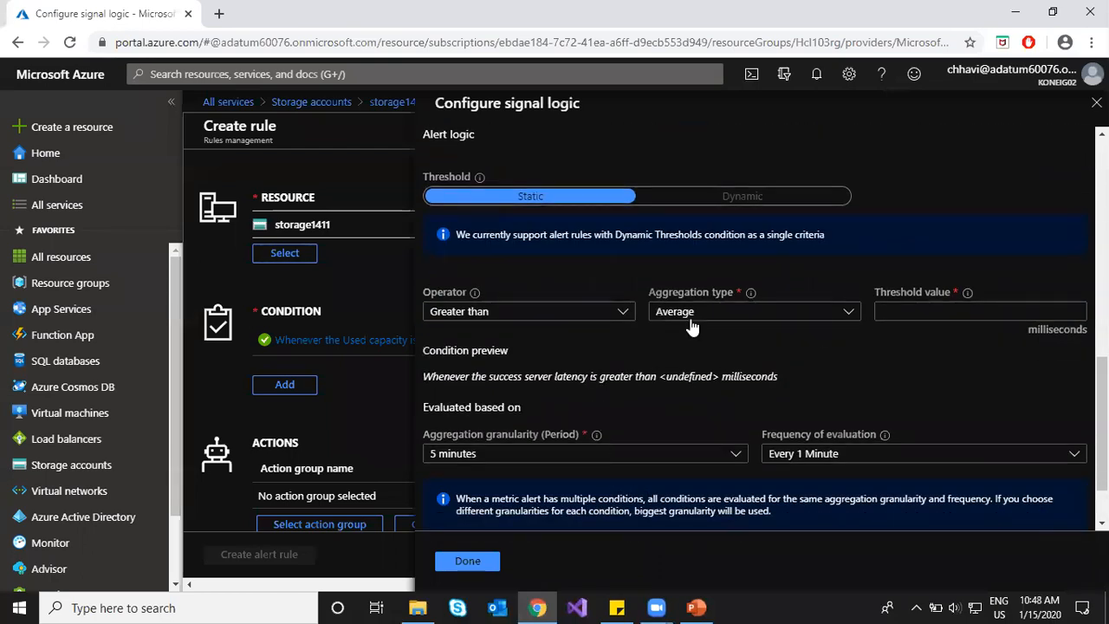
Step: Set the latency threshold to 300 milliseconds, correcting an initial 60, and save the condition
{"action": "left_click", "coordinate": [973, 310]}
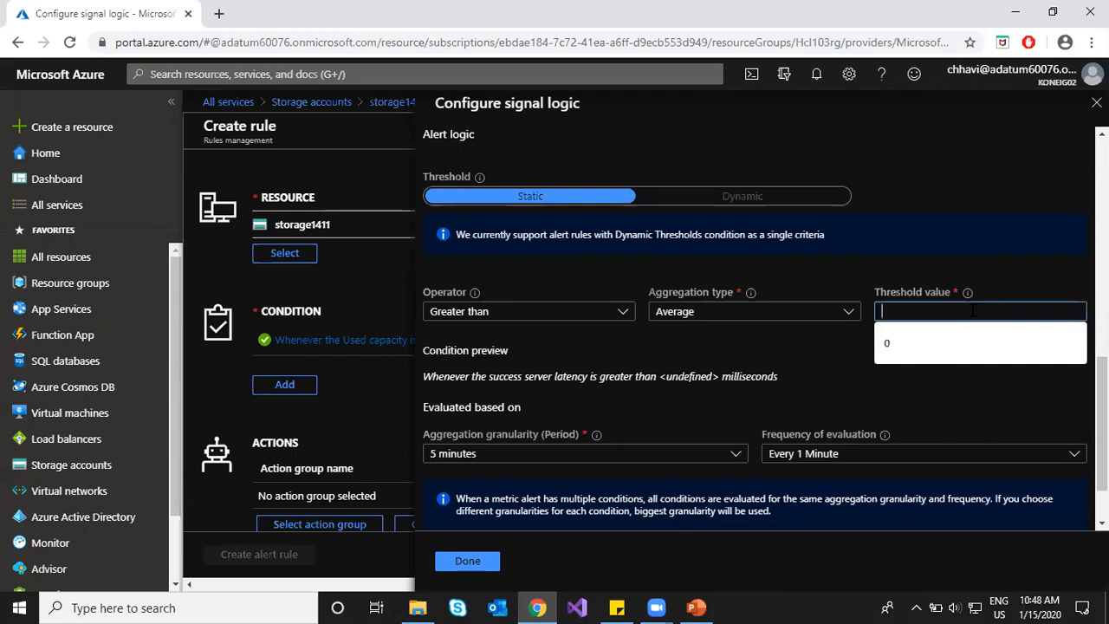
{"action": "left_click", "coordinate": [990, 395]}
{"action": "left_click", "coordinate": [953, 315]}
{"action": "type", "text": "60"}
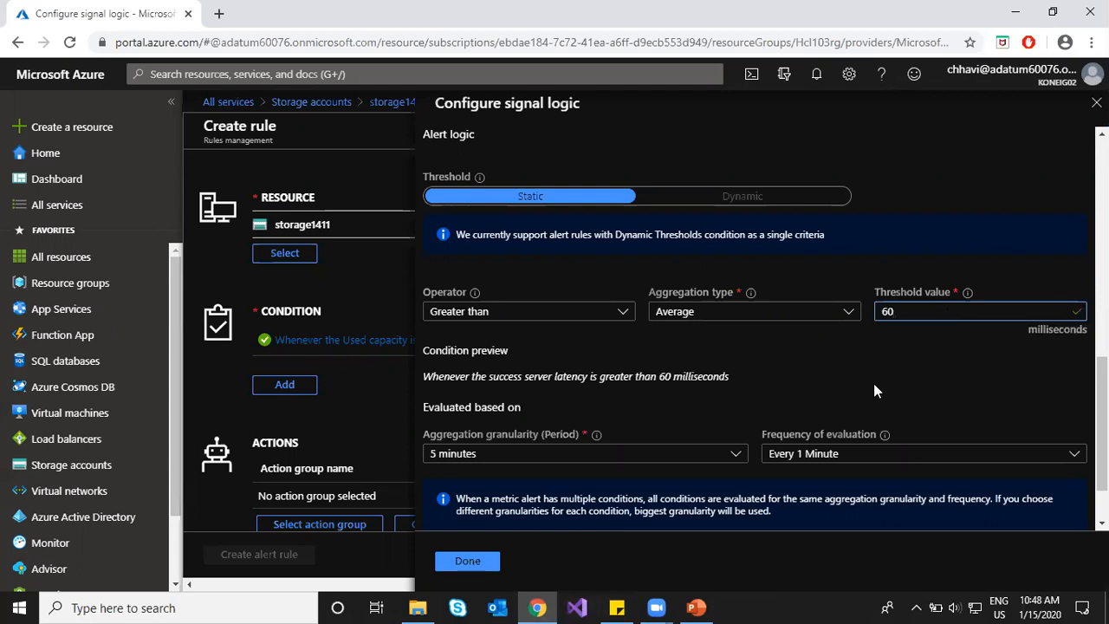
{"action": "left_click", "coordinate": [737, 379]}
{"action": "left_click", "coordinate": [908, 312]}
{"action": "key", "text": "BackSpace"}
{"action": "key", "text": "BackSpace"}
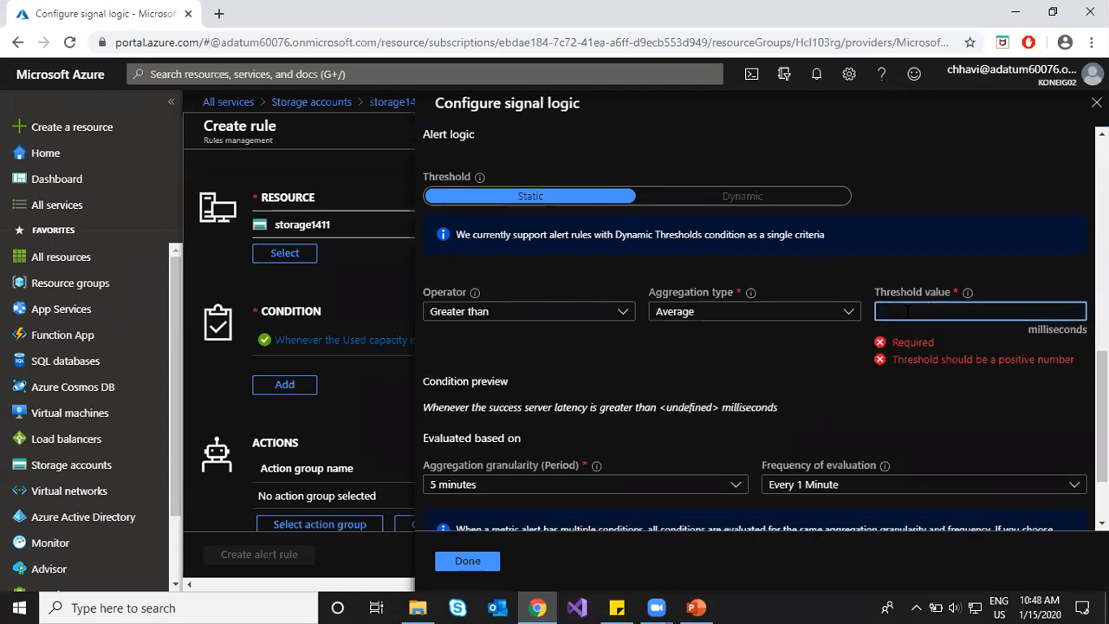
{"action": "type", "text": "300"}
{"action": "left_click", "coordinate": [784, 372]}
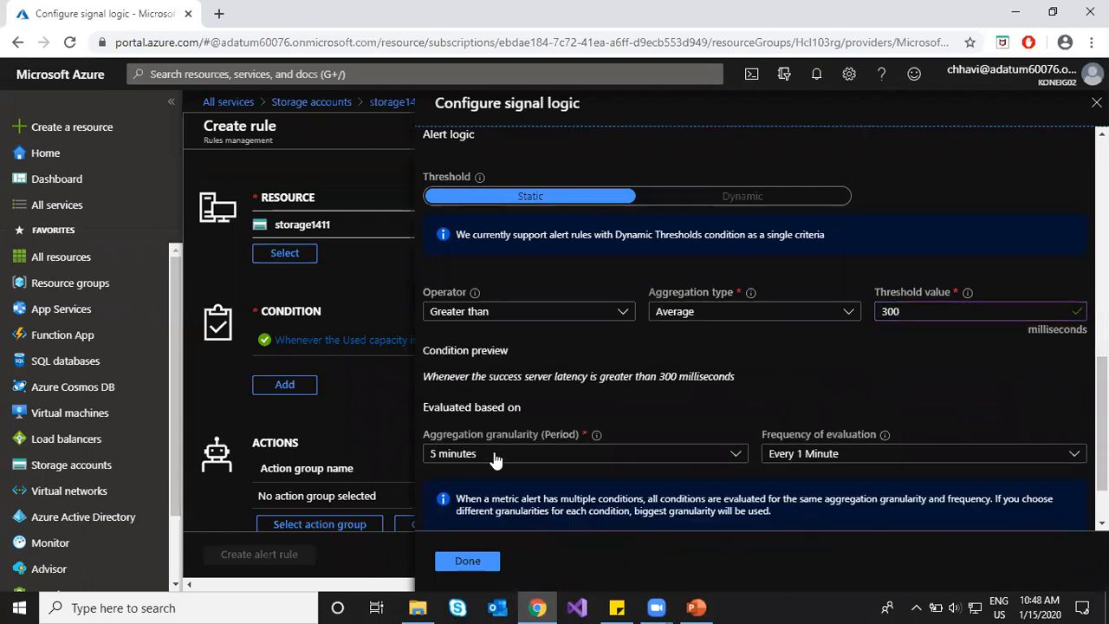
{"action": "left_click", "coordinate": [467, 561]}
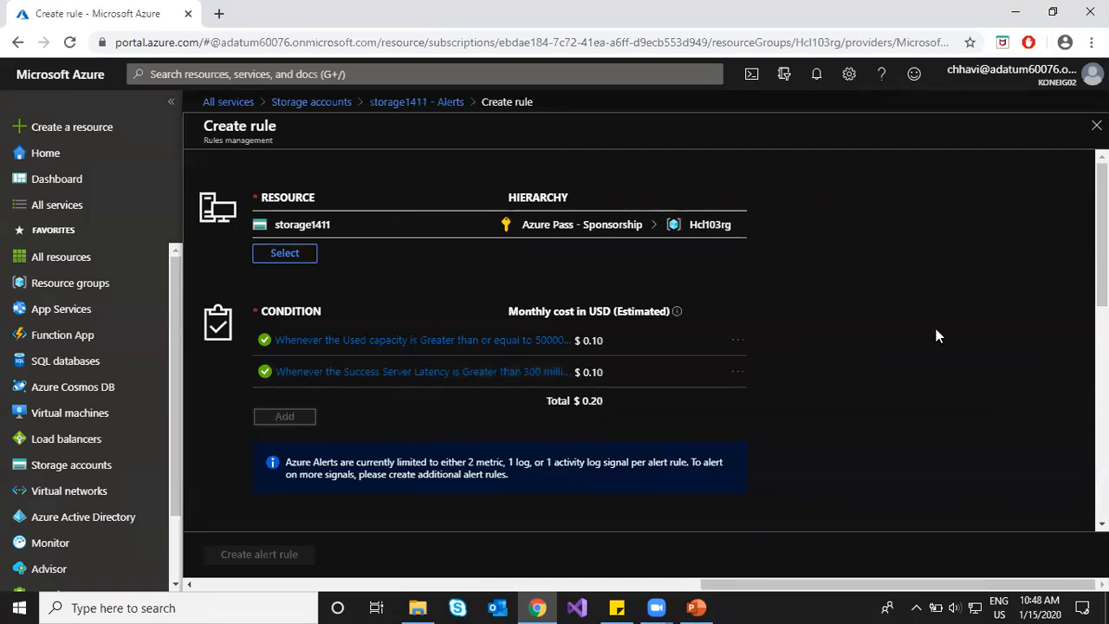
{"action": "scroll", "coordinate": [867, 342], "scroll_direction": "down", "scroll_amount": 3}
{"action": "scroll", "coordinate": [743, 349], "scroll_direction": "up", "scroll_amount": 2}
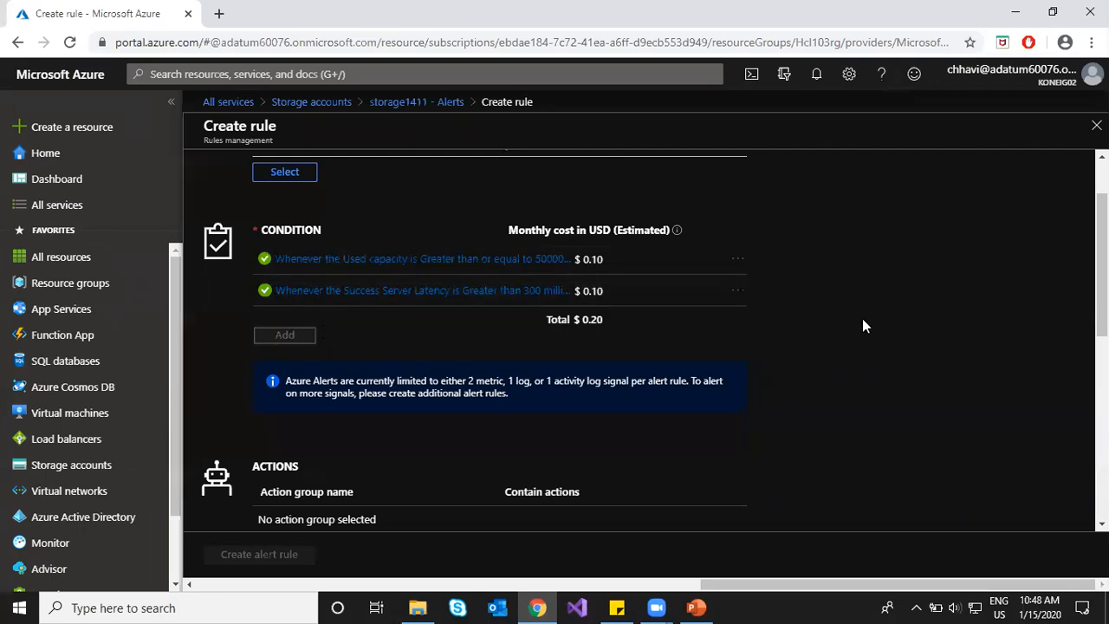
{"action": "scroll", "coordinate": [877, 324], "scroll_direction": "up", "scroll_amount": 1}
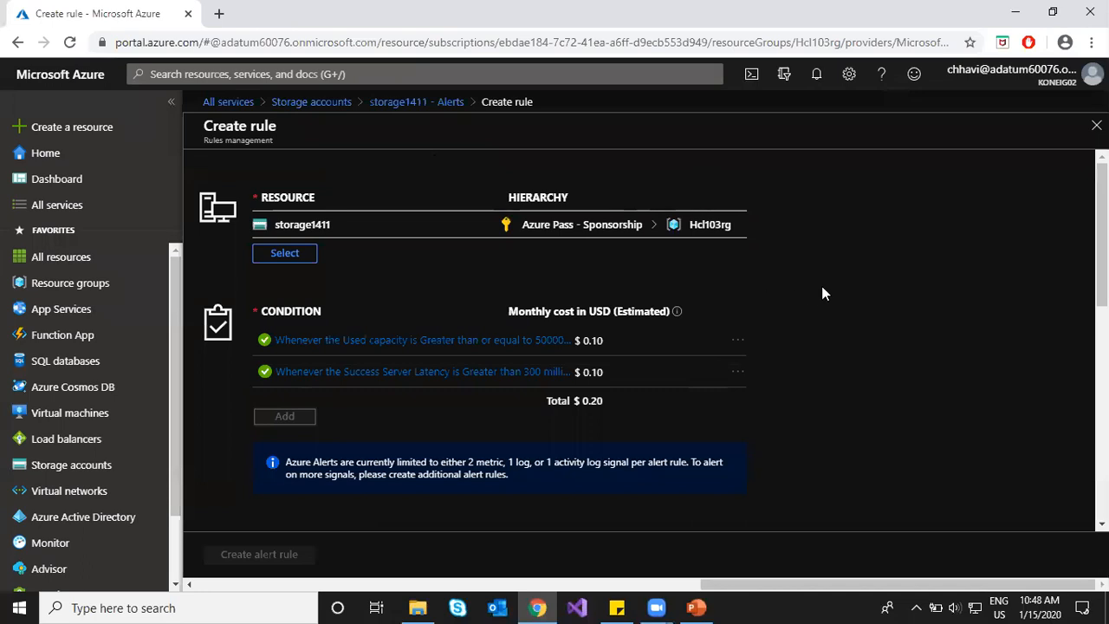
{"action": "scroll", "coordinate": [823, 293], "scroll_direction": "down", "scroll_amount": 3}
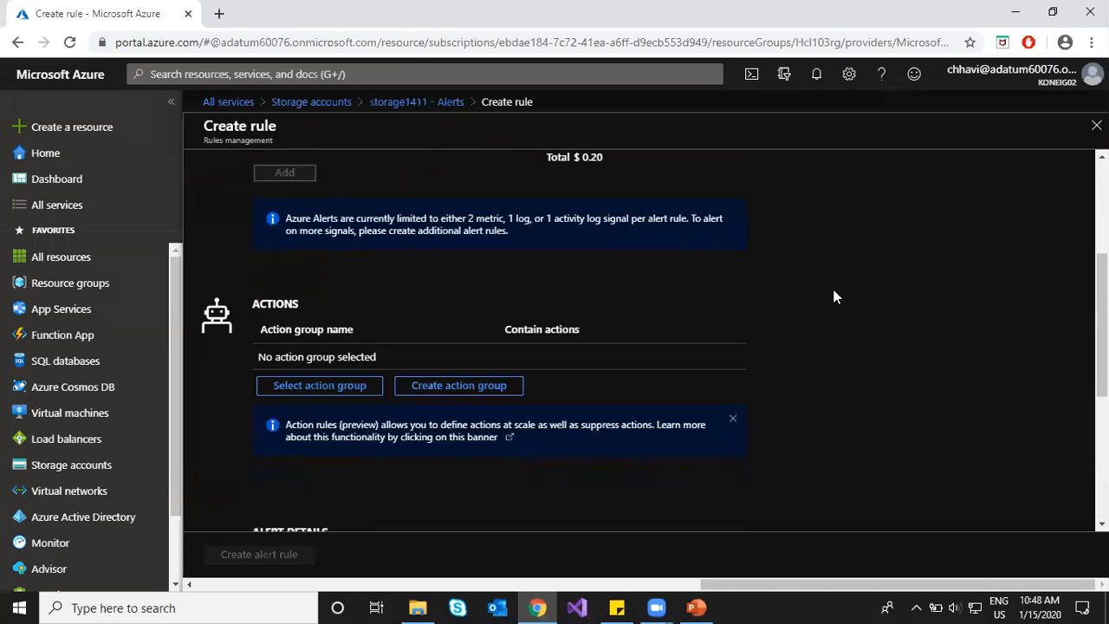
{"action": "left_click", "coordinate": [324, 392]}
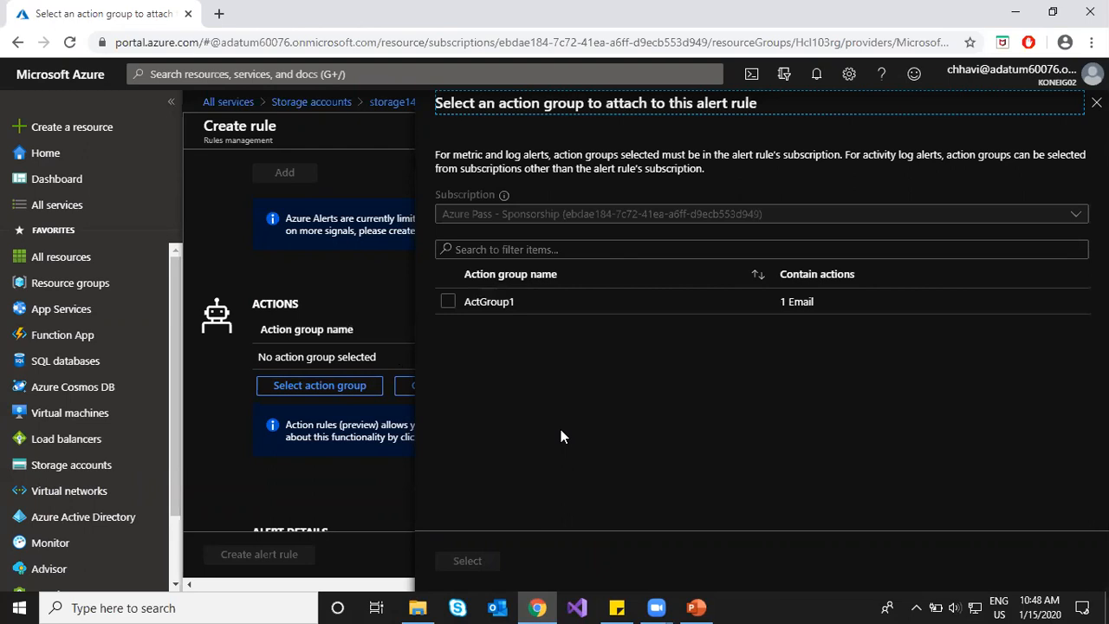
{"action": "scroll", "coordinate": [375, 321], "scroll_direction": "up", "scroll_amount": 5}
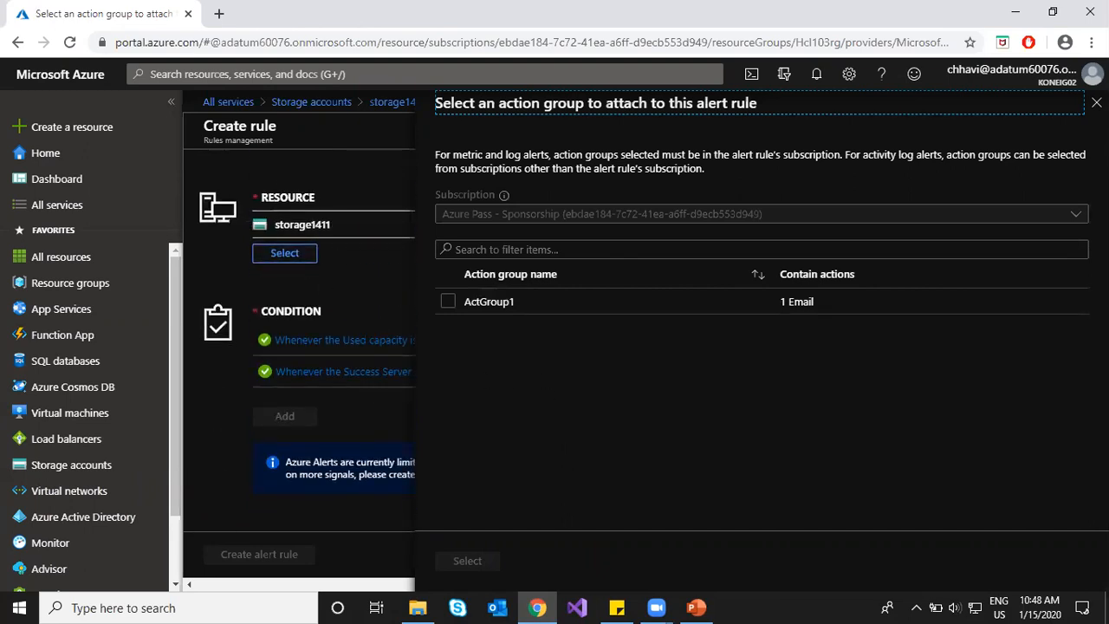
{"action": "left_click", "coordinate": [1094, 103]}
{"action": "scroll", "coordinate": [383, 232], "scroll_direction": "up", "scroll_amount": 5}
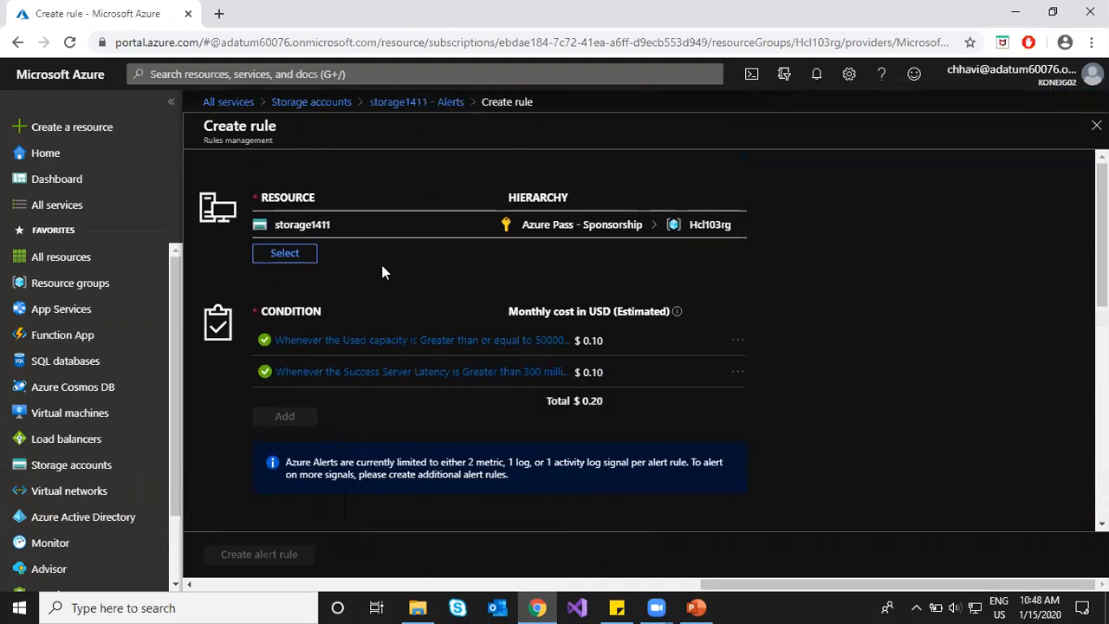
Step: Switch the rule's target resource to storage1412, then back to storage1411
{"action": "left_click", "coordinate": [292, 260]}
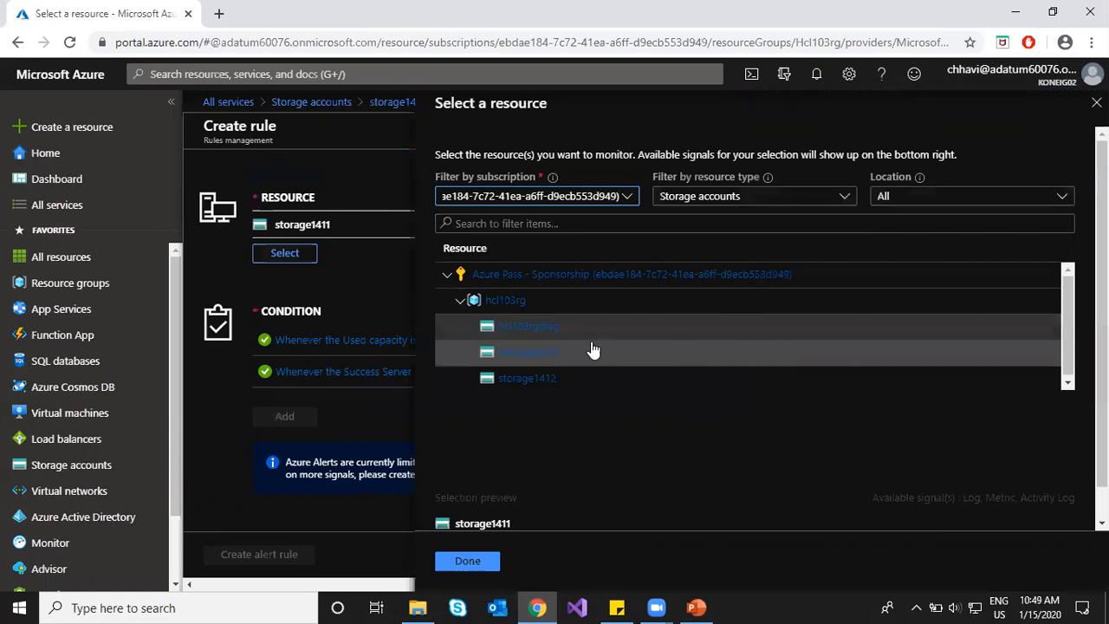
{"action": "left_click", "coordinate": [525, 384]}
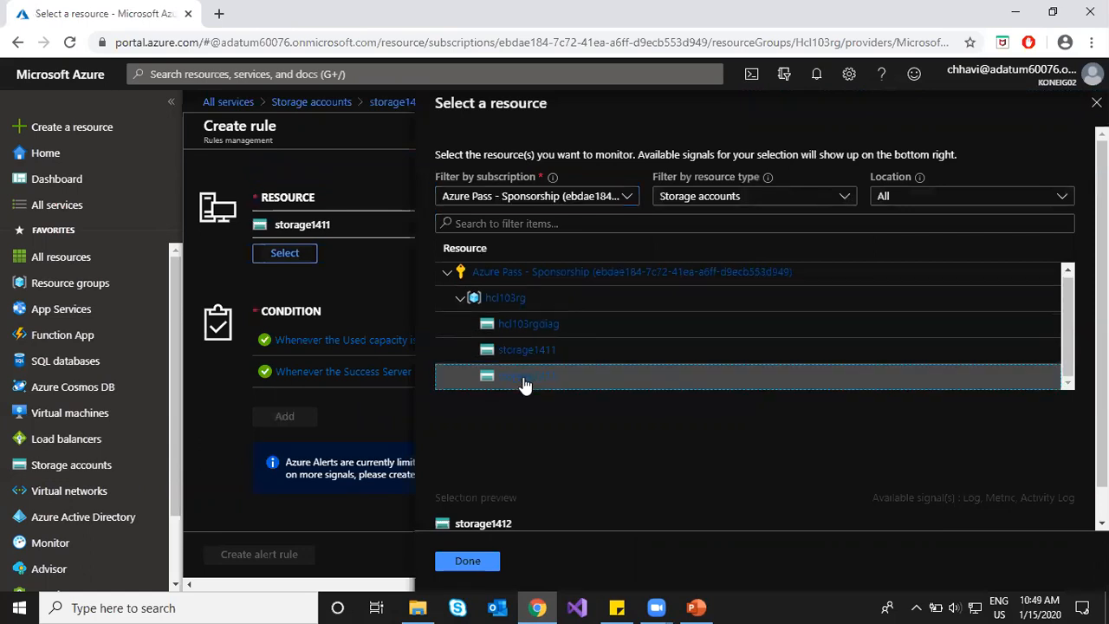
{"action": "left_click", "coordinate": [468, 562]}
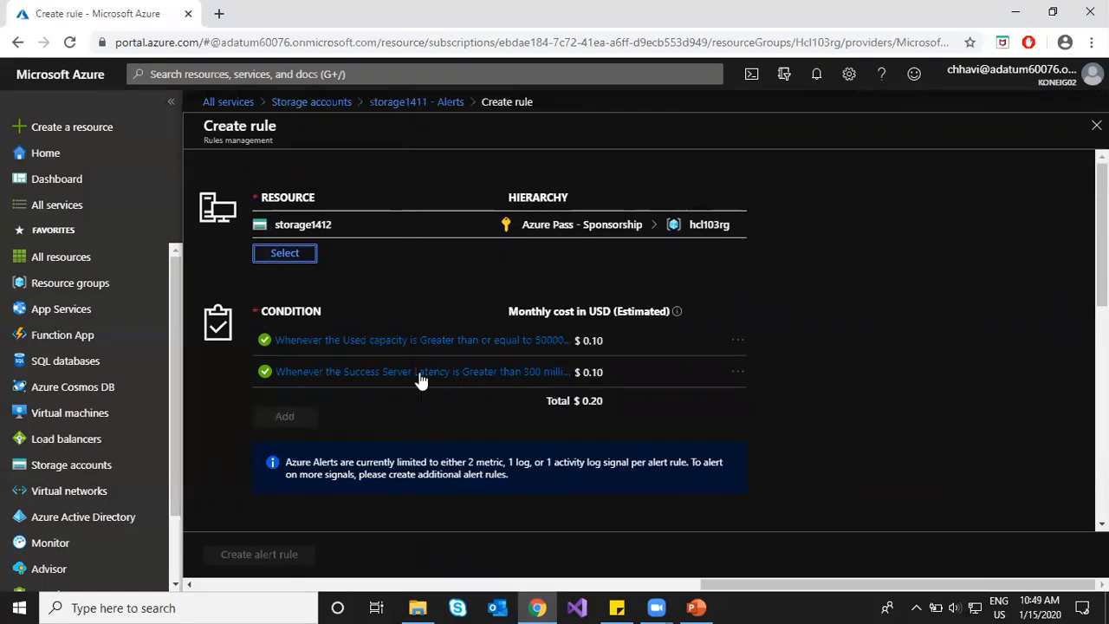
{"action": "left_click_drag", "start_coordinate": [276, 224], "coordinate": [346, 234]}
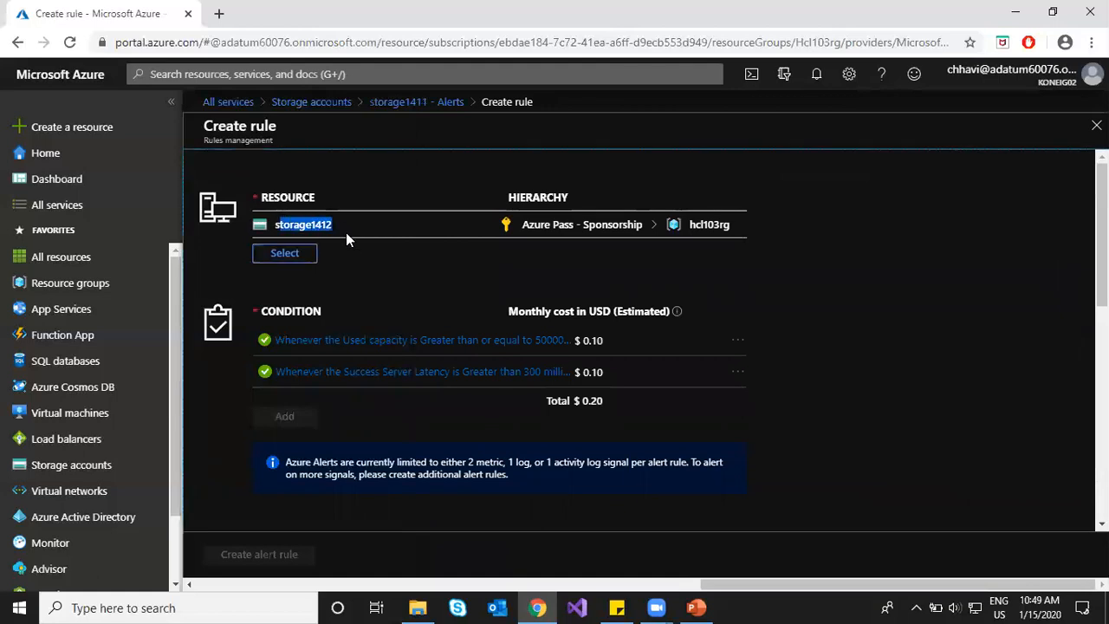
{"action": "left_click", "coordinate": [366, 293]}
{"action": "left_click", "coordinate": [296, 264]}
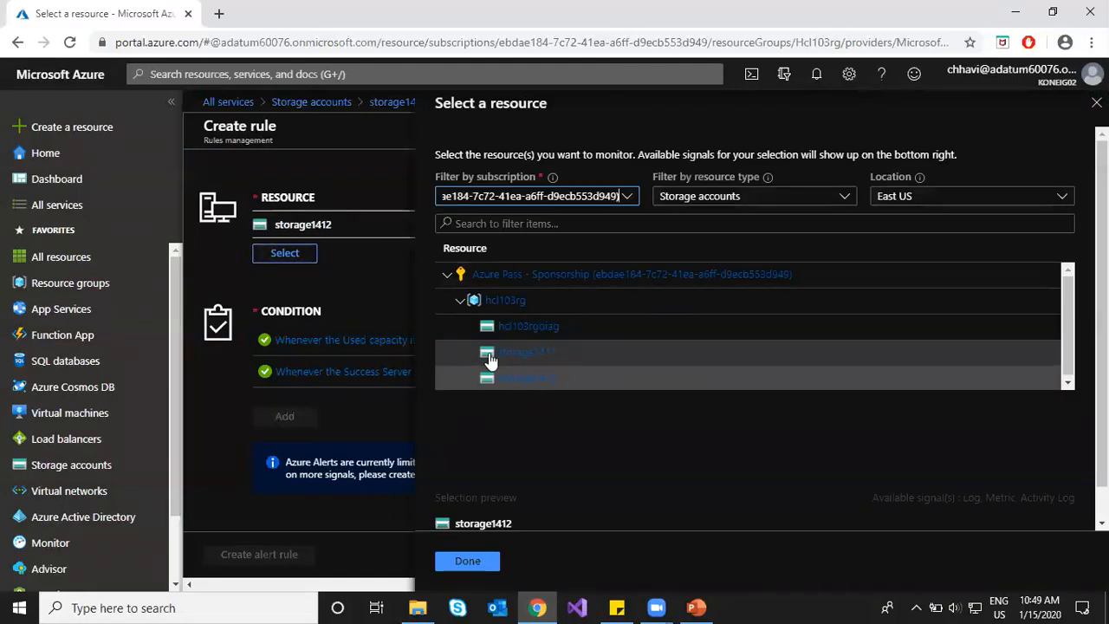
{"action": "left_click", "coordinate": [455, 354]}
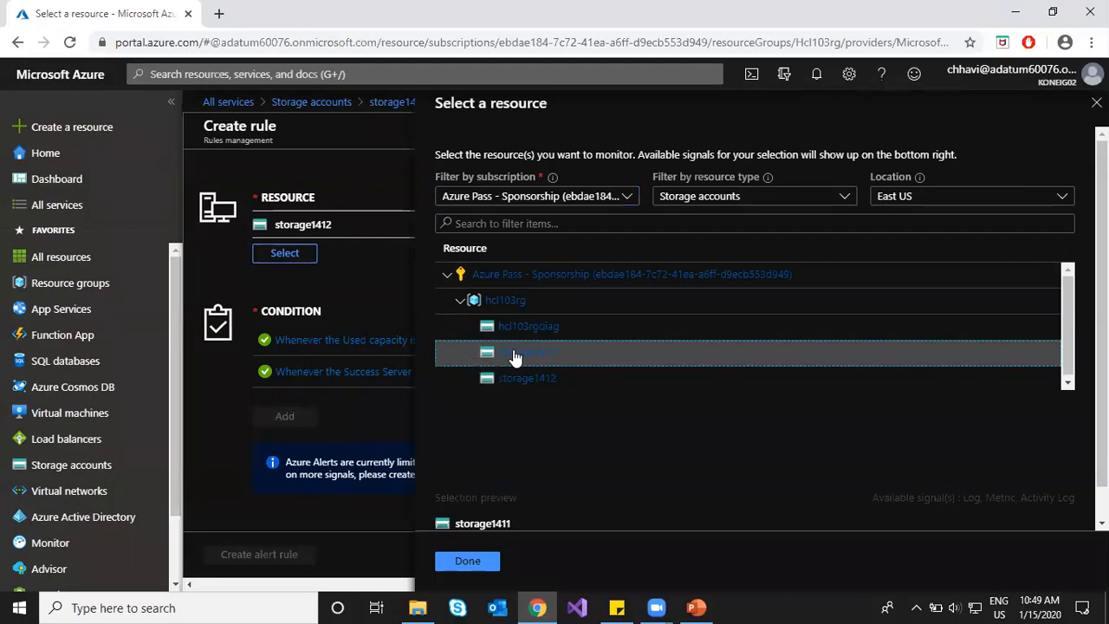
{"action": "left_click", "coordinate": [461, 562]}
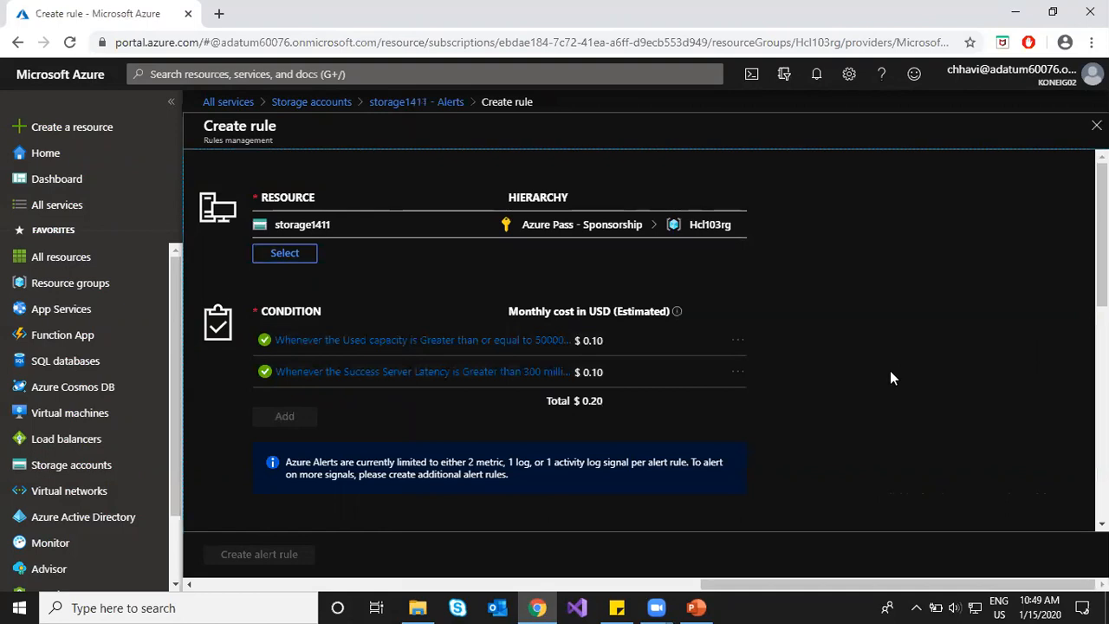
{"action": "scroll", "coordinate": [868, 327], "scroll_direction": "down", "scroll_amount": 5}
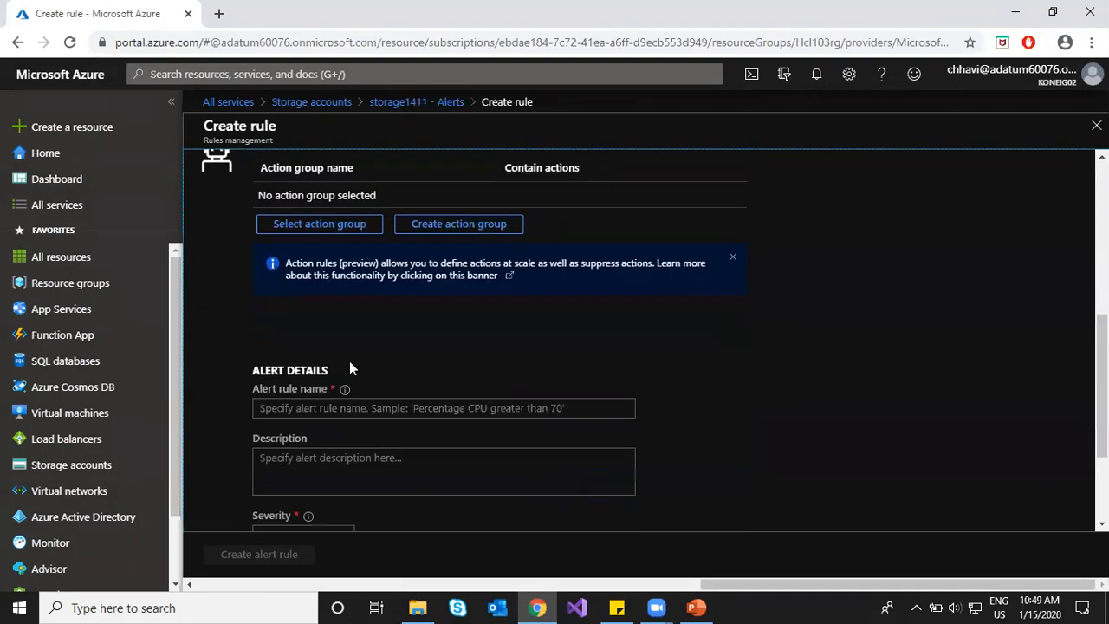
Step: Attach action group ActGroup1 to the storage1411 alert rule
{"action": "left_click", "coordinate": [322, 223]}
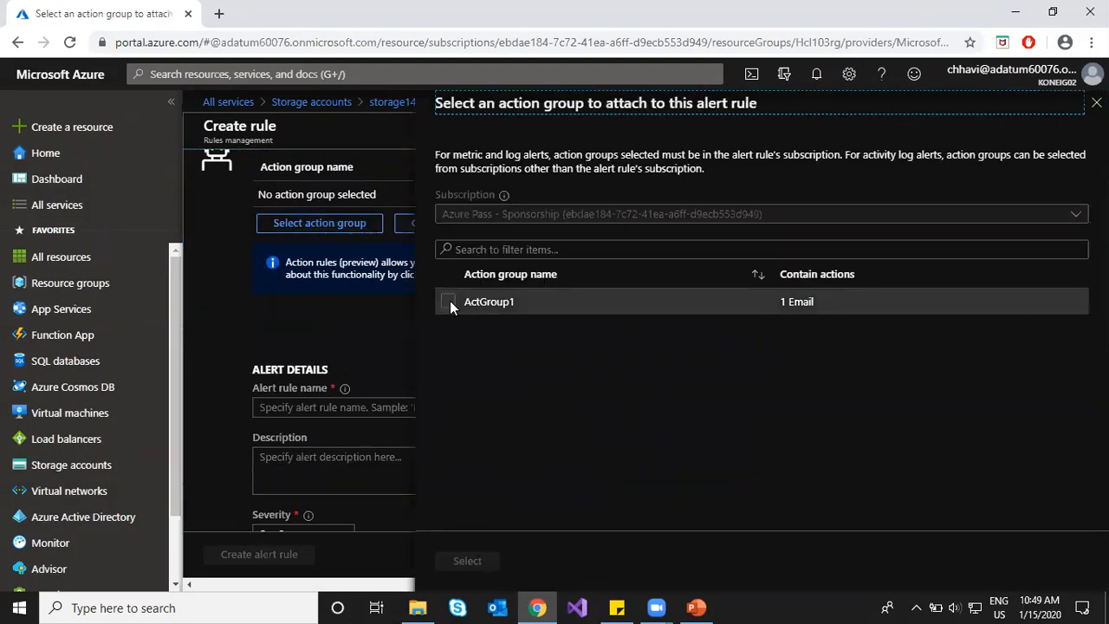
{"action": "left_click", "coordinate": [448, 302]}
{"action": "left_click", "coordinate": [467, 561]}
Step: Name the alert rule rule2 and submit it for creation
{"action": "left_click", "coordinate": [361, 414]}
{"action": "type", "text": "rule2"}
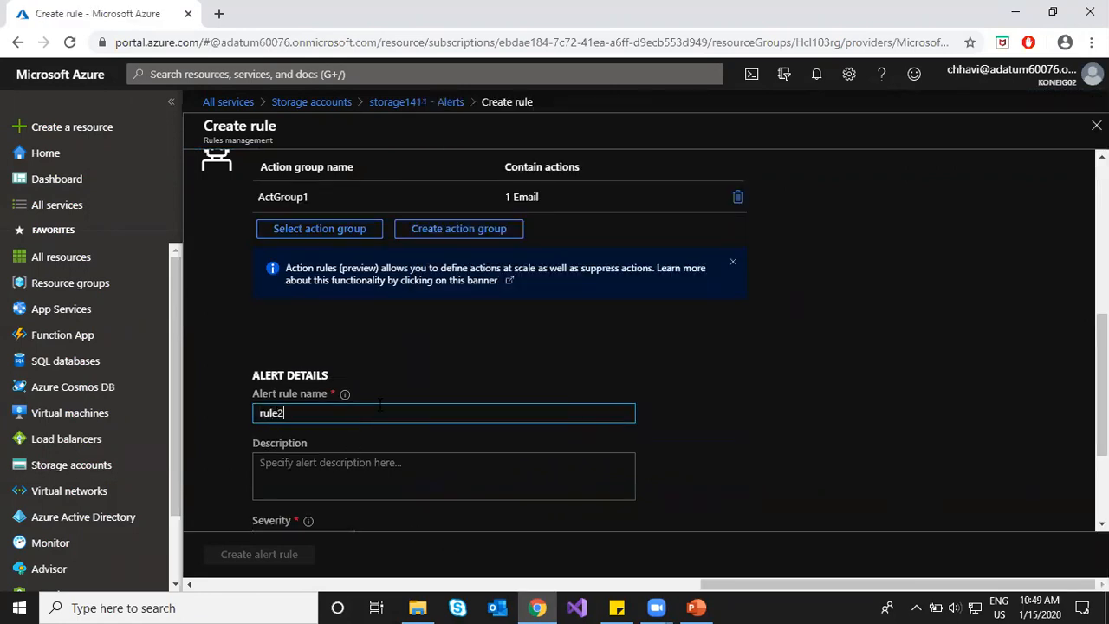
{"action": "scroll", "coordinate": [379, 405], "scroll_direction": "down", "scroll_amount": 3}
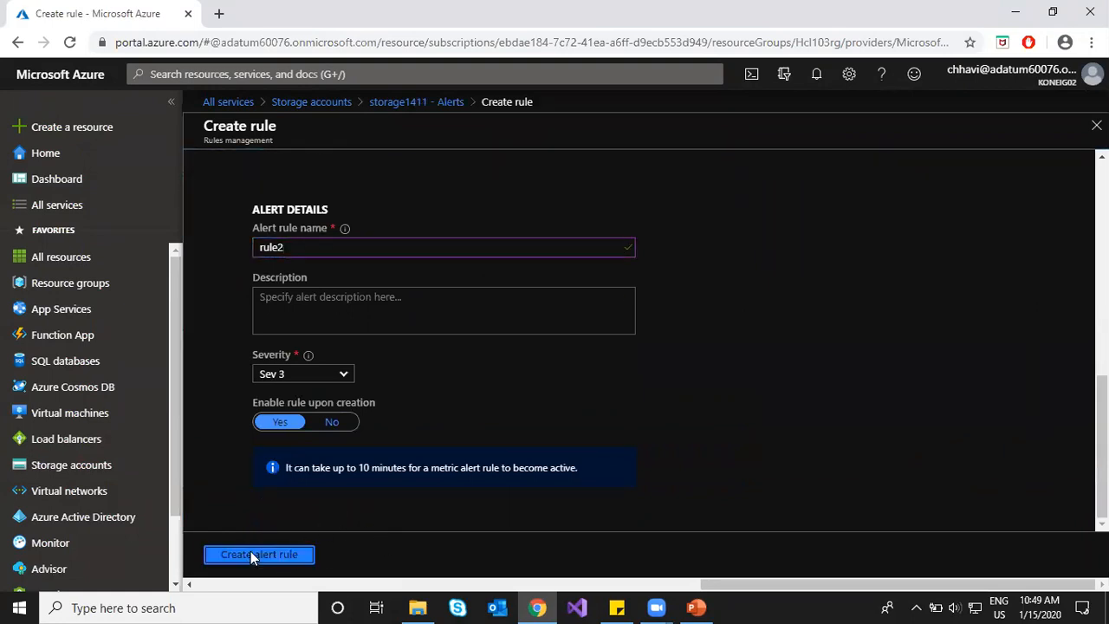
{"action": "left_click", "coordinate": [251, 552]}
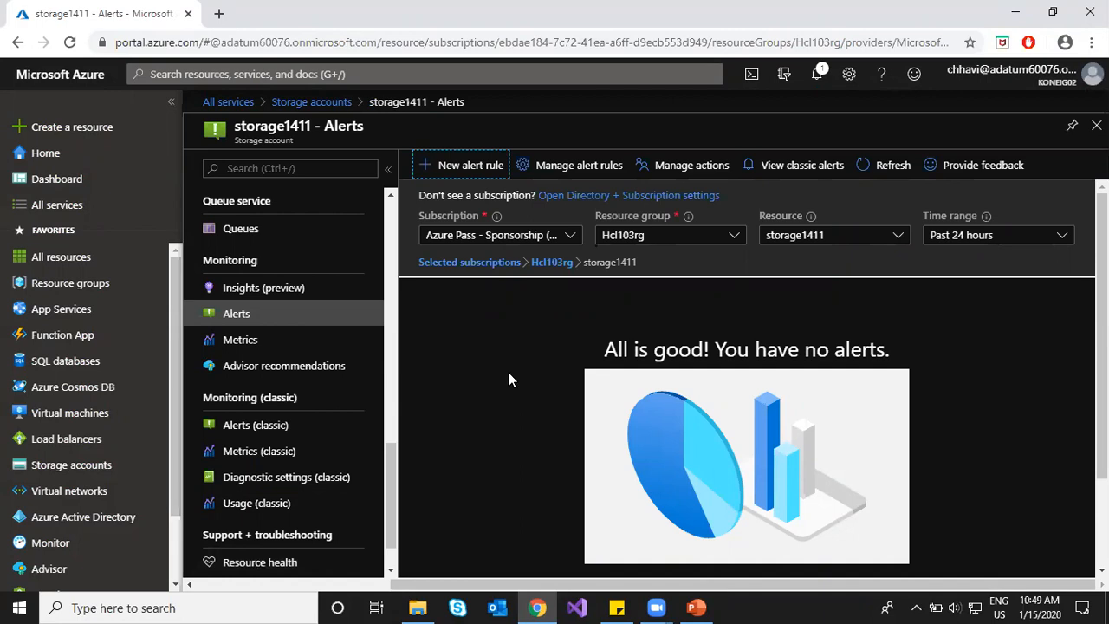
Step: Go to Monitor Alerts after rule2's failure and start a new alert rule
{"action": "left_click", "coordinate": [52, 543]}
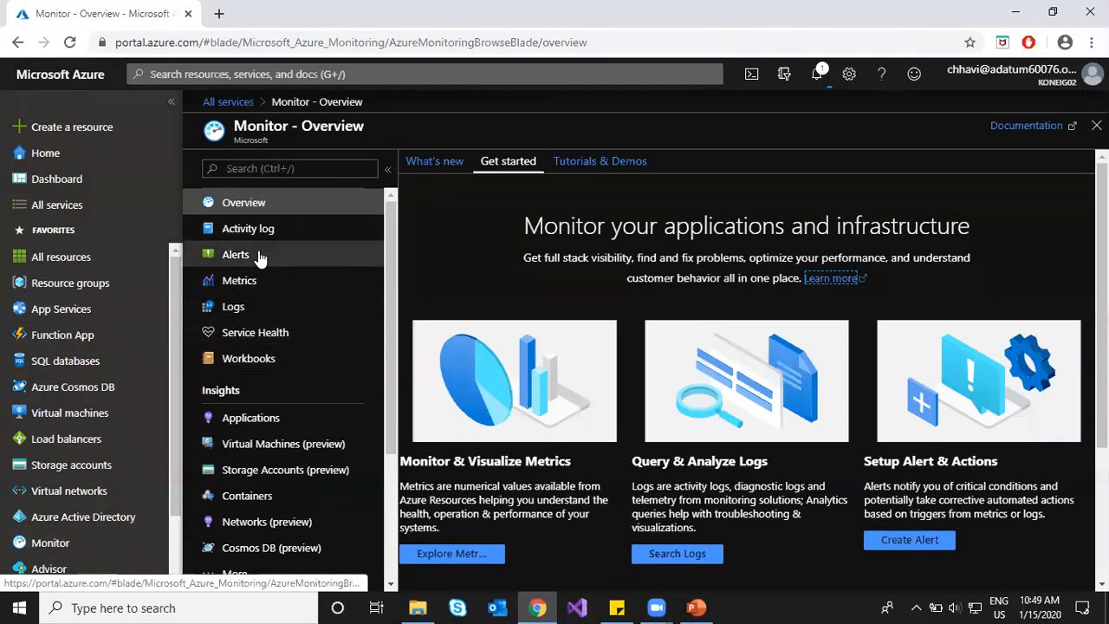
{"action": "left_click", "coordinate": [258, 256]}
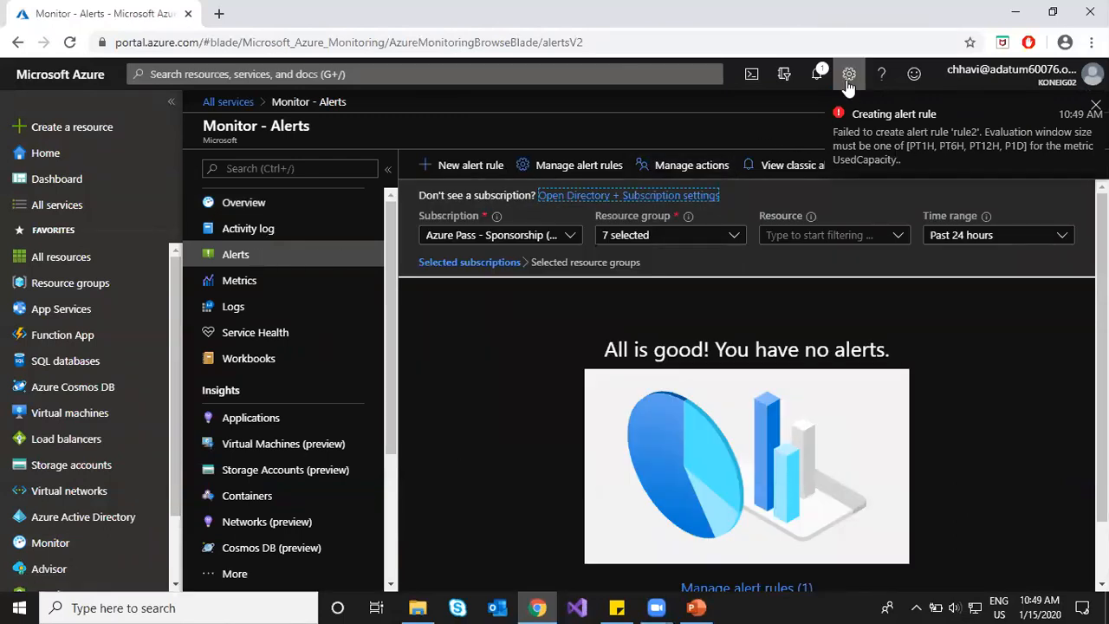
{"action": "left_click", "coordinate": [436, 165]}
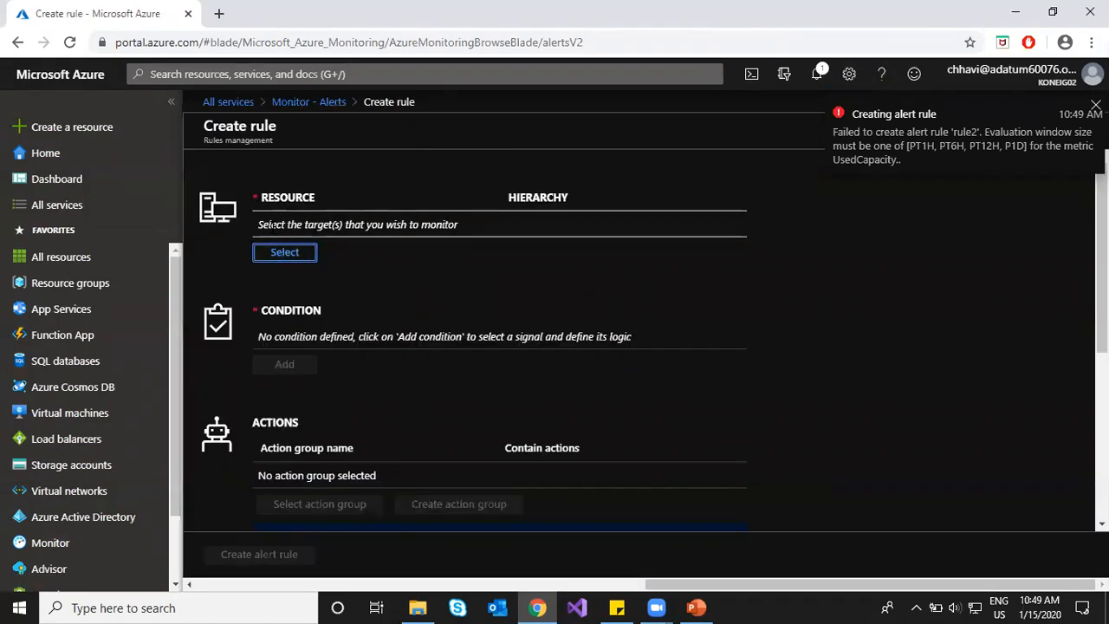
Step: Point out the target resource prompt, then bring up the Storage accounts list
{"action": "left_click_drag", "start_coordinate": [258, 224], "coordinate": [379, 226]}
{"action": "left_click", "coordinate": [394, 263]}
{"action": "double_click", "coordinate": [306, 225]}
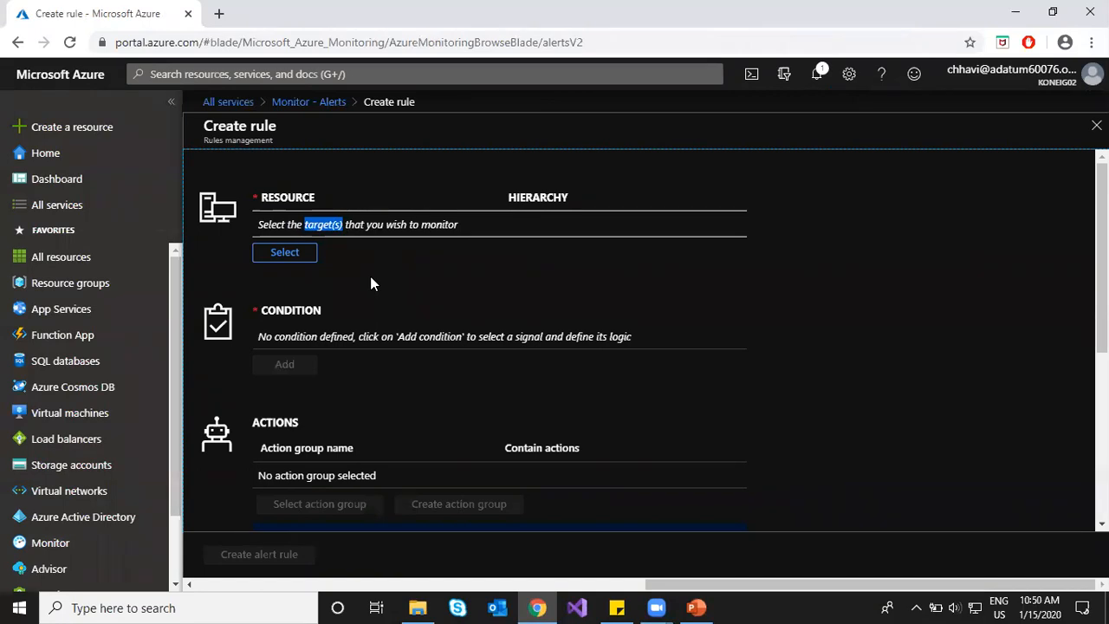
{"action": "left_click", "coordinate": [75, 466]}
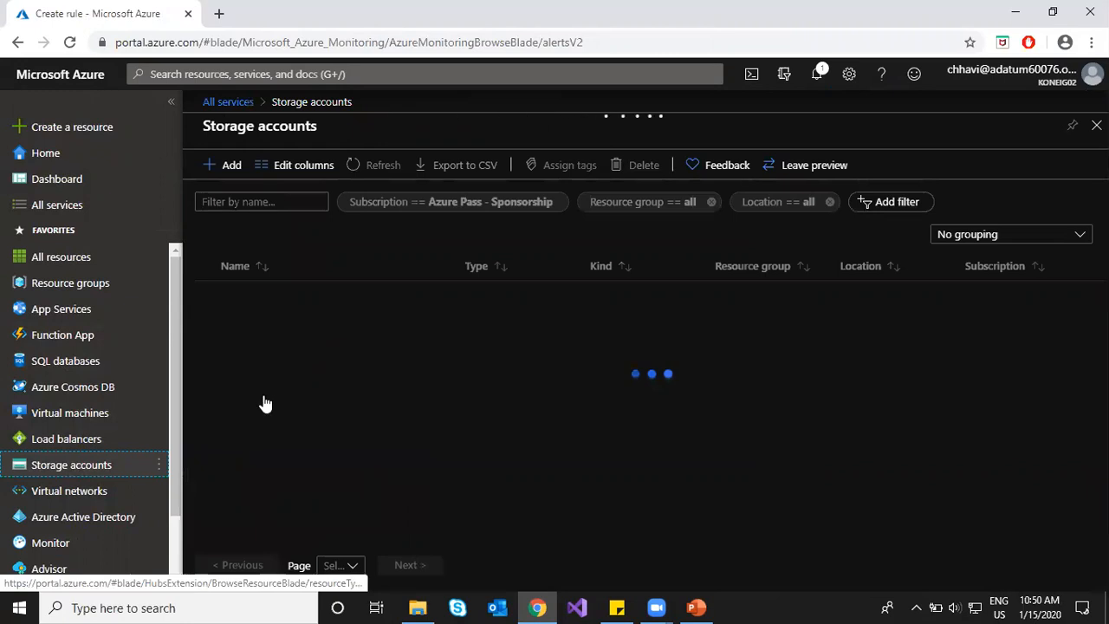
Step: Start a new alert rule from storage1411's Alerts, then return to the Monitor overview
{"action": "left_click", "coordinate": [266, 329]}
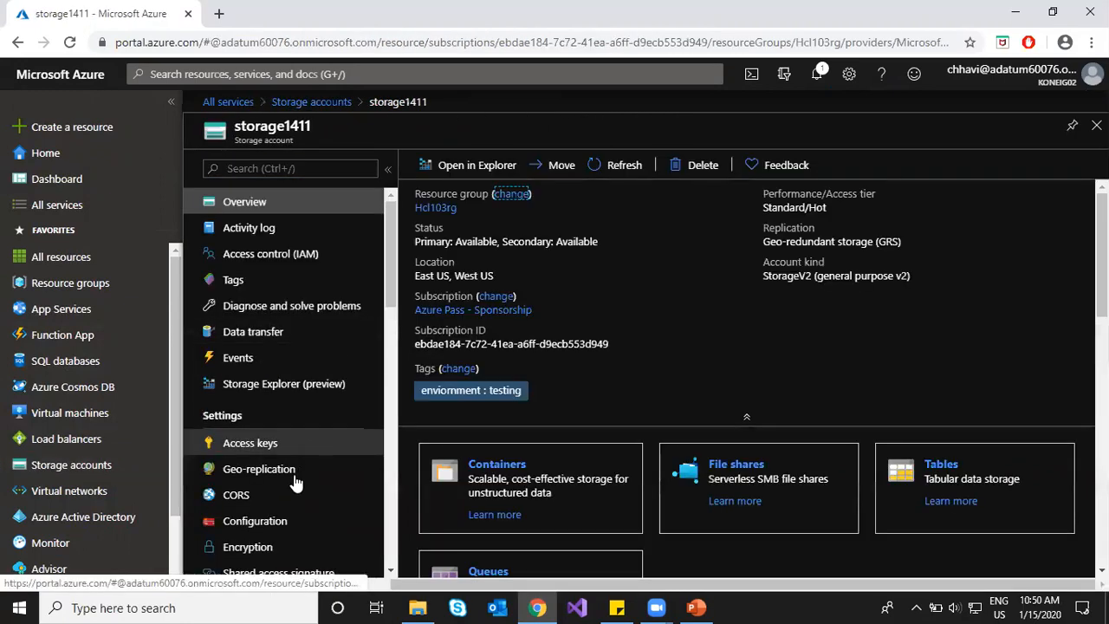
{"action": "scroll", "coordinate": [295, 483], "scroll_direction": "down", "scroll_amount": 3}
{"action": "scroll", "coordinate": [292, 476], "scroll_direction": "down", "scroll_amount": 3}
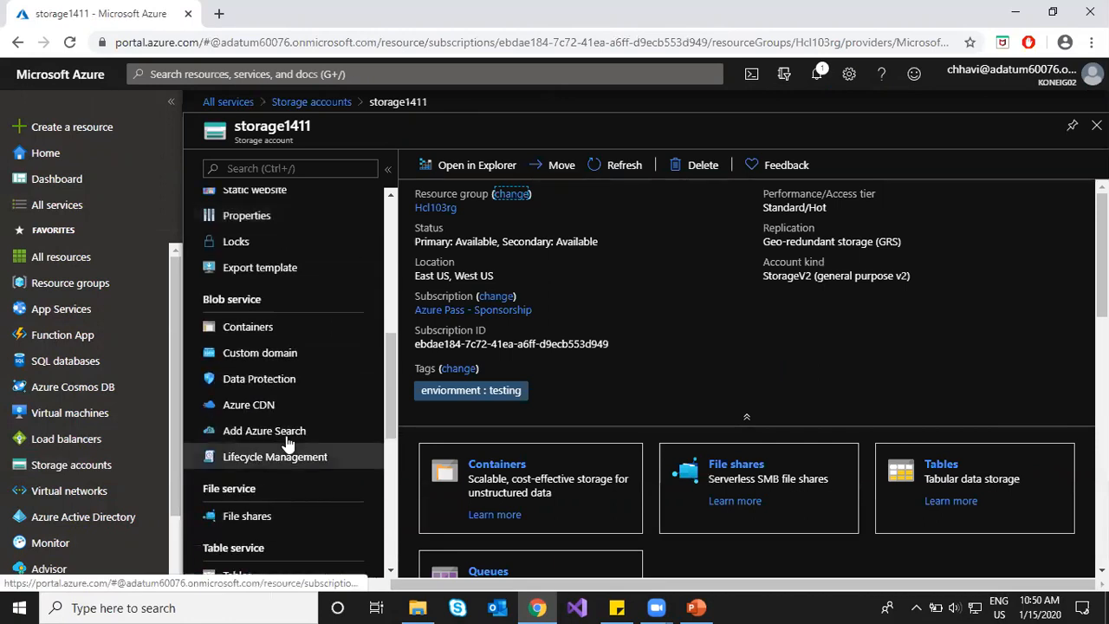
{"action": "scroll", "coordinate": [286, 442], "scroll_direction": "down", "scroll_amount": 3}
{"action": "left_click", "coordinate": [257, 482]}
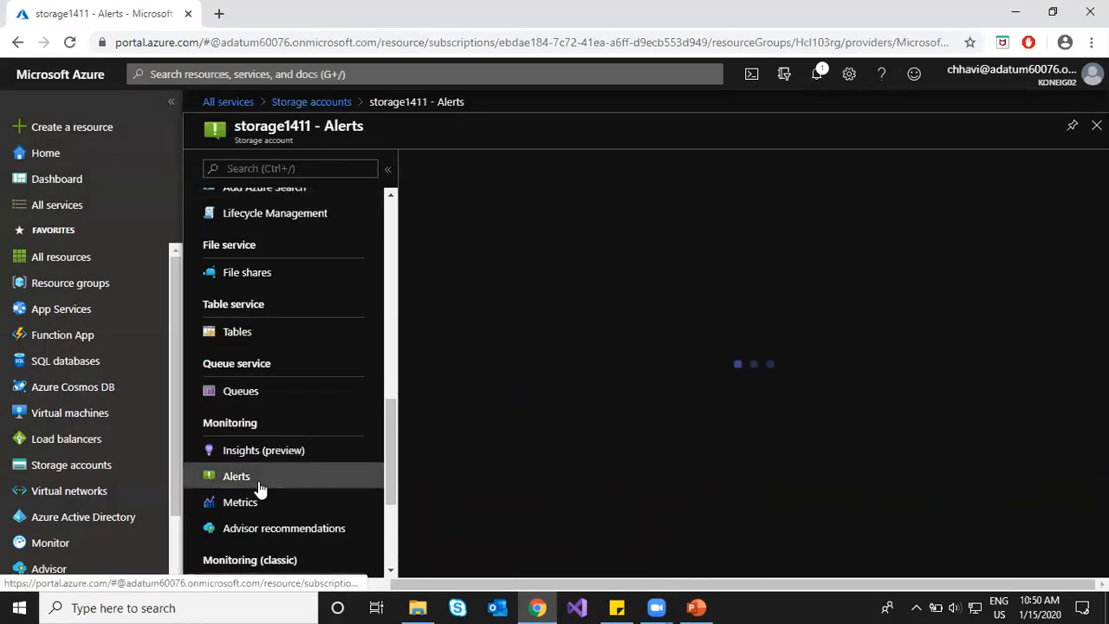
{"action": "left_click", "coordinate": [453, 163]}
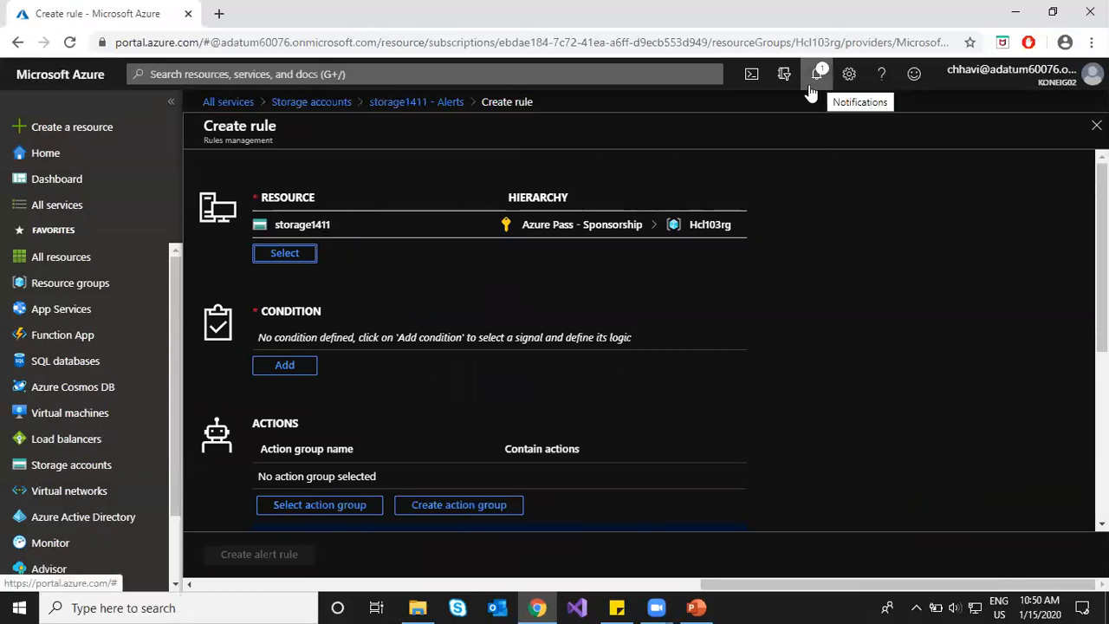
{"action": "left_click", "coordinate": [52, 545]}
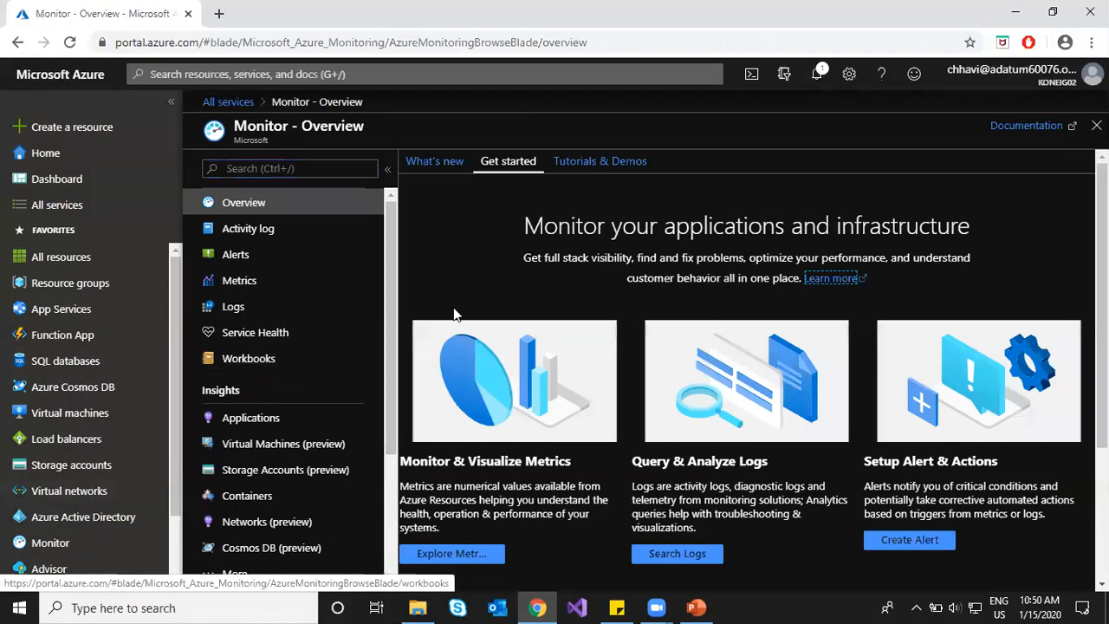
Step: Start a new alert rule from Monitor Alerts and open its resource picker
{"action": "left_click_drag", "start_coordinate": [235, 127], "coordinate": [284, 128]}
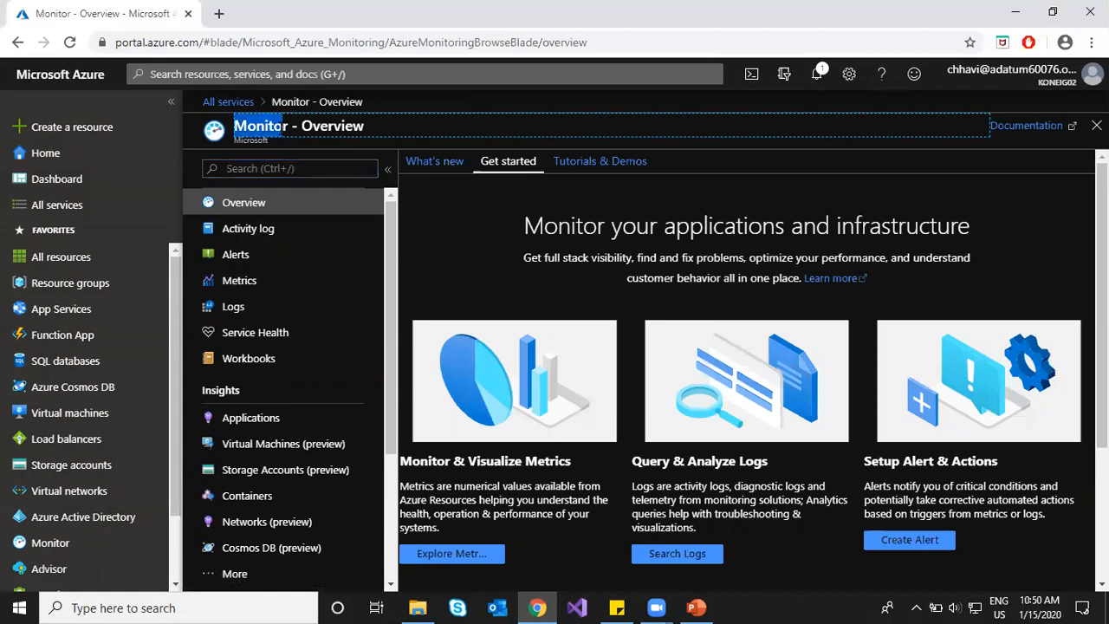
{"action": "left_click", "coordinate": [256, 261]}
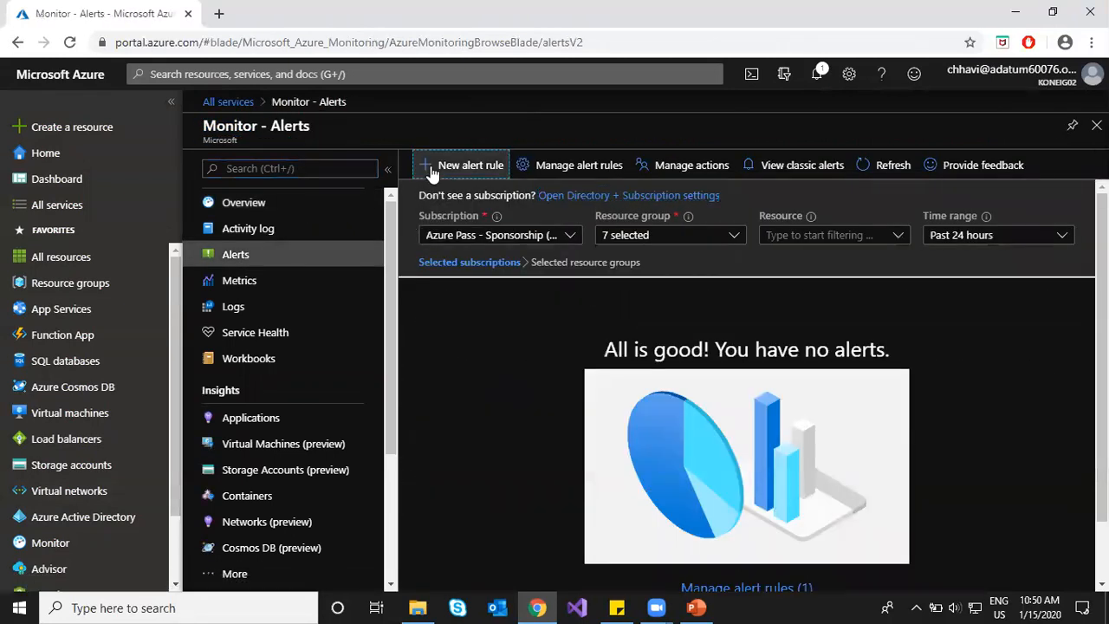
{"action": "left_click", "coordinate": [432, 172]}
{"action": "left_click", "coordinate": [285, 253]}
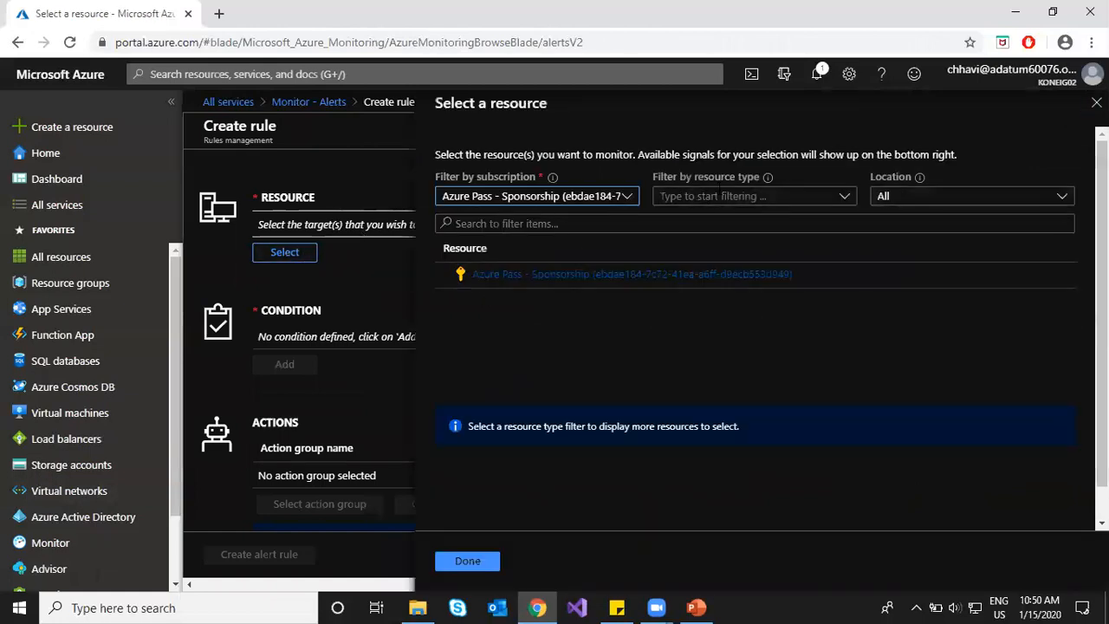
Step: Filter the resource picker to the Storage accounts resource type
{"action": "left_click", "coordinate": [723, 198]}
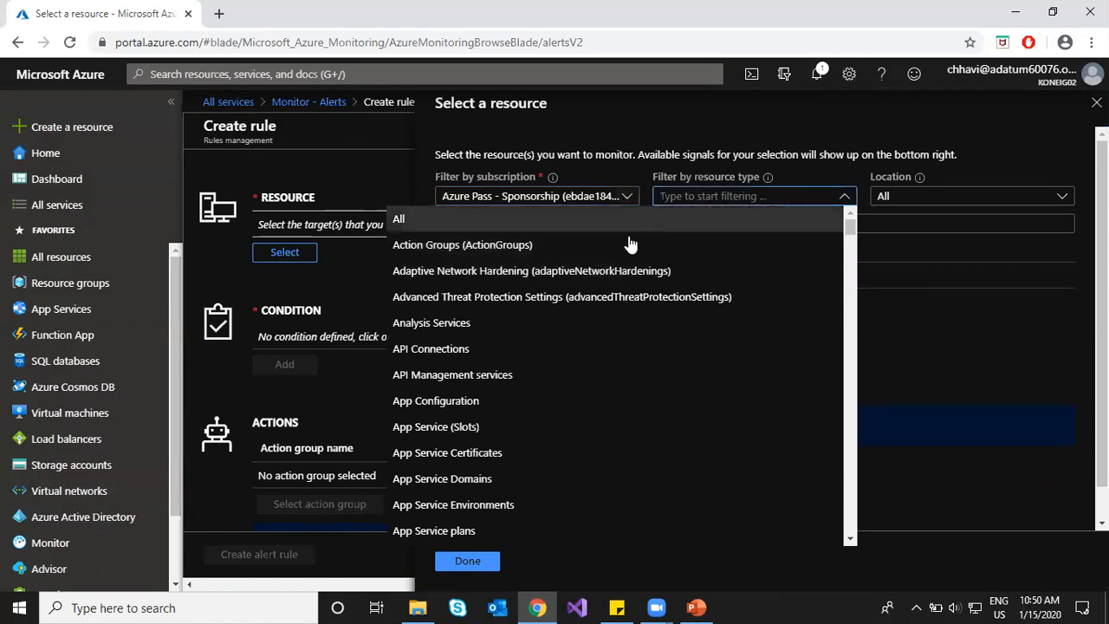
{"action": "scroll", "coordinate": [512, 401], "scroll_direction": "down", "scroll_amount": 5}
{"action": "scroll", "coordinate": [535, 405], "scroll_direction": "down", "scroll_amount": 20}
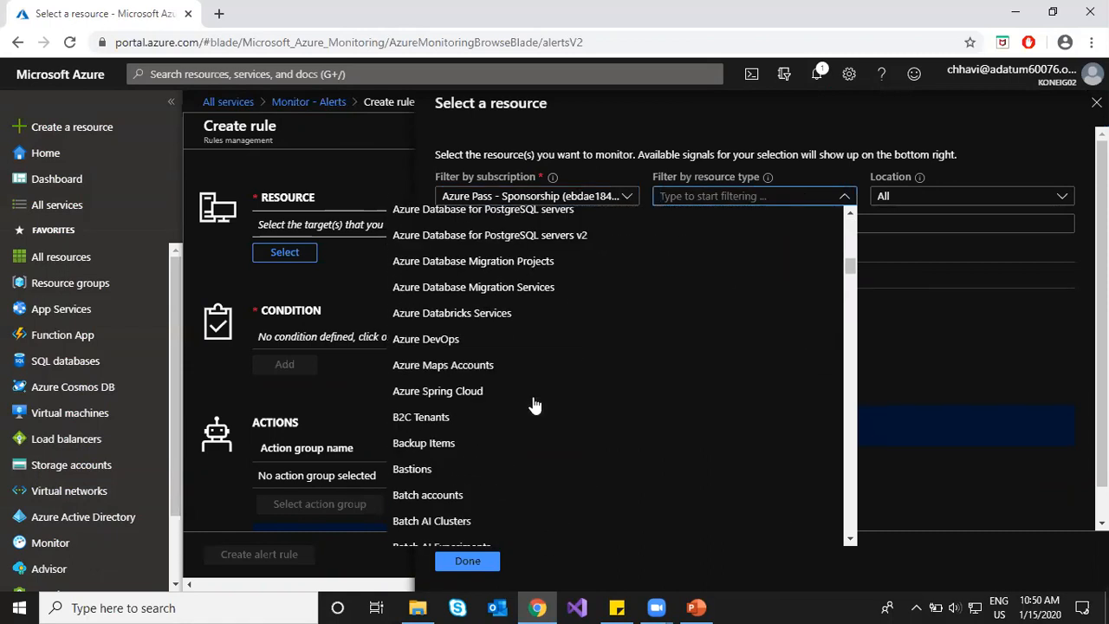
{"action": "scroll", "coordinate": [535, 406], "scroll_direction": "down", "scroll_amount": 12}
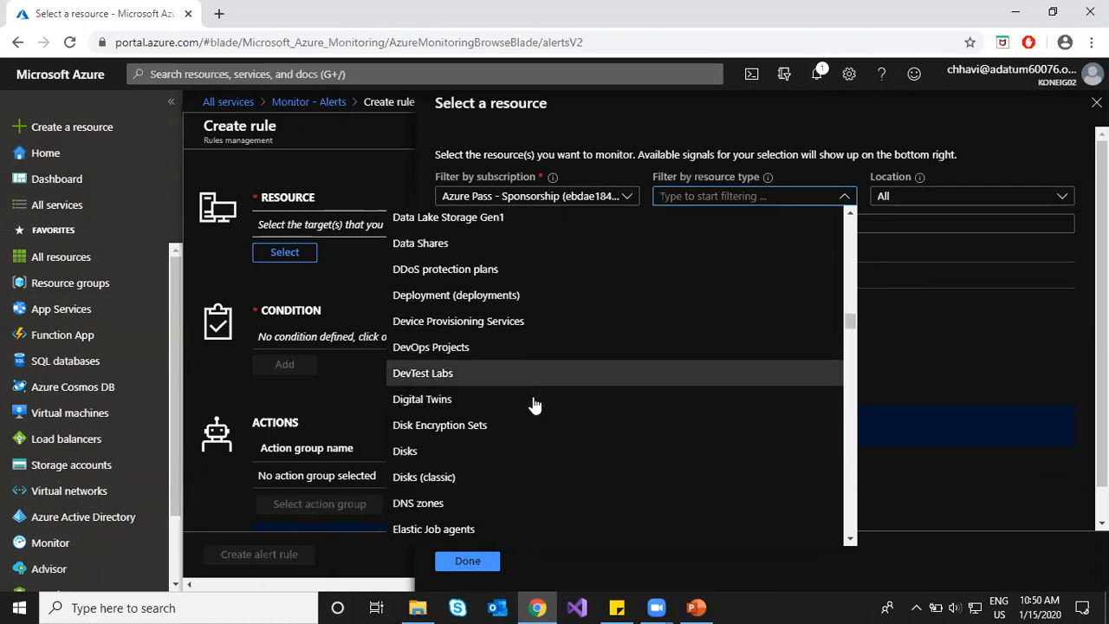
{"action": "scroll", "coordinate": [535, 406], "scroll_direction": "down", "scroll_amount": 15}
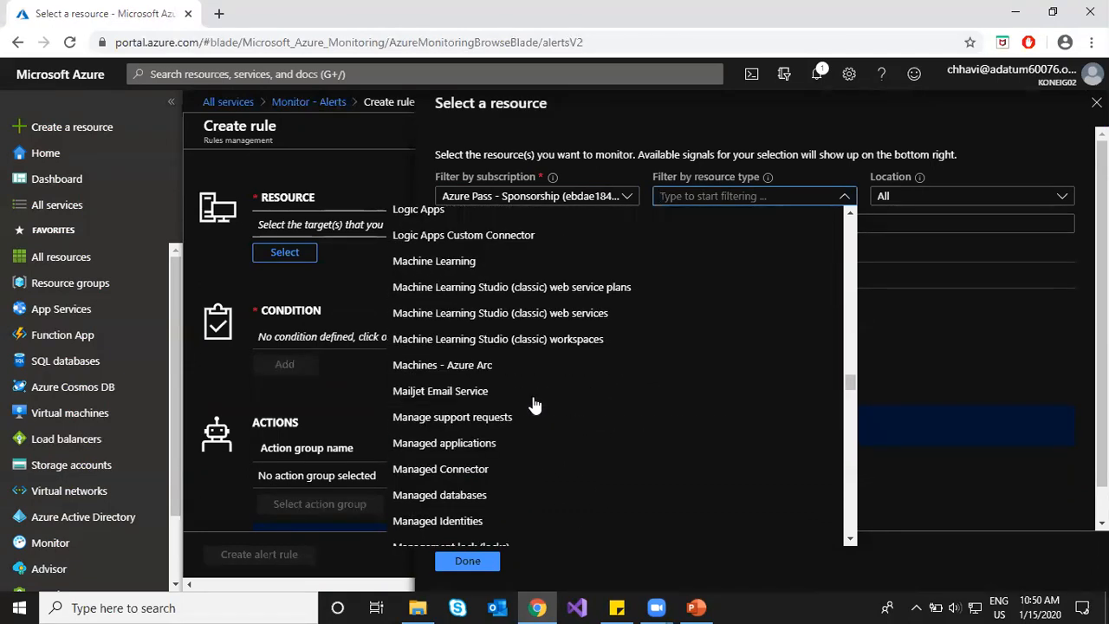
{"action": "scroll", "coordinate": [535, 405], "scroll_direction": "down", "scroll_amount": 5}
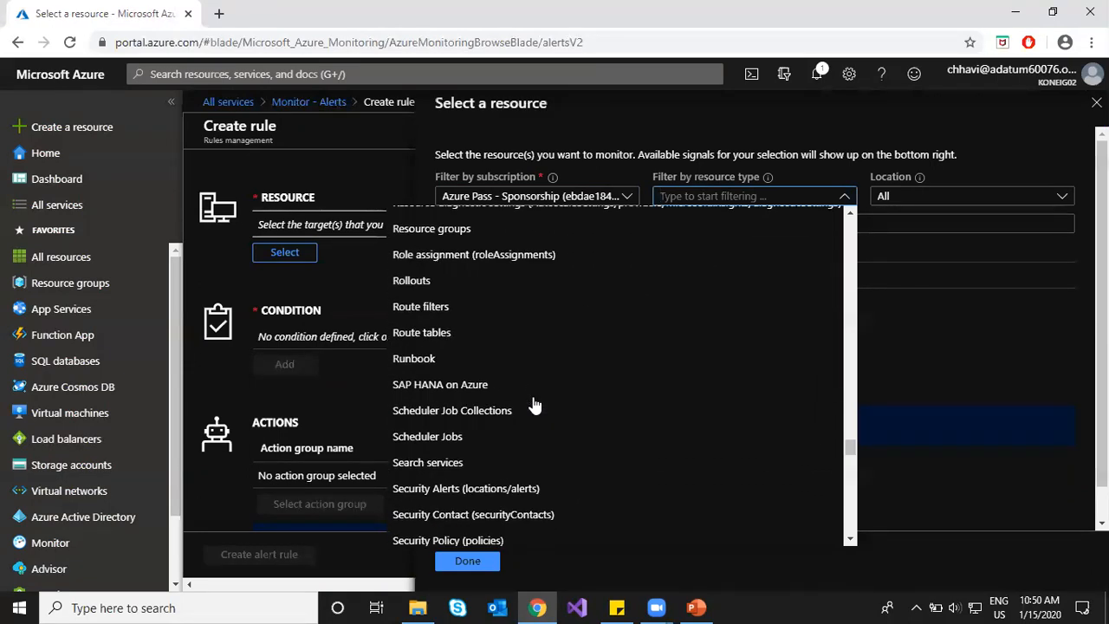
{"action": "scroll", "coordinate": [535, 405], "scroll_direction": "down", "scroll_amount": 7}
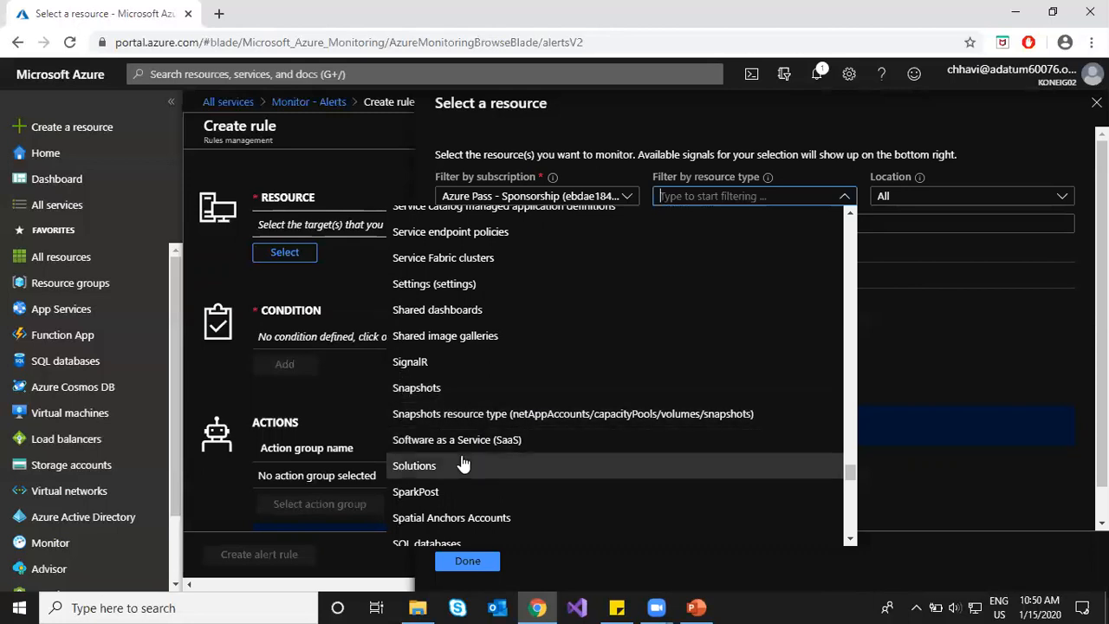
{"action": "scroll", "coordinate": [462, 468], "scroll_direction": "down", "scroll_amount": 3}
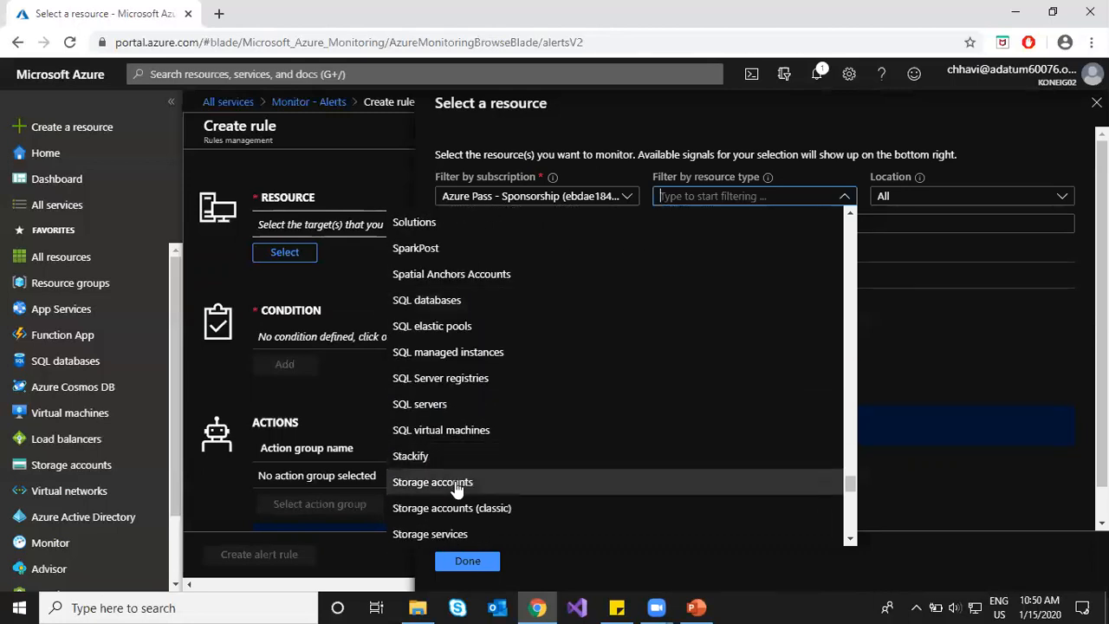
{"action": "left_click", "coordinate": [457, 484]}
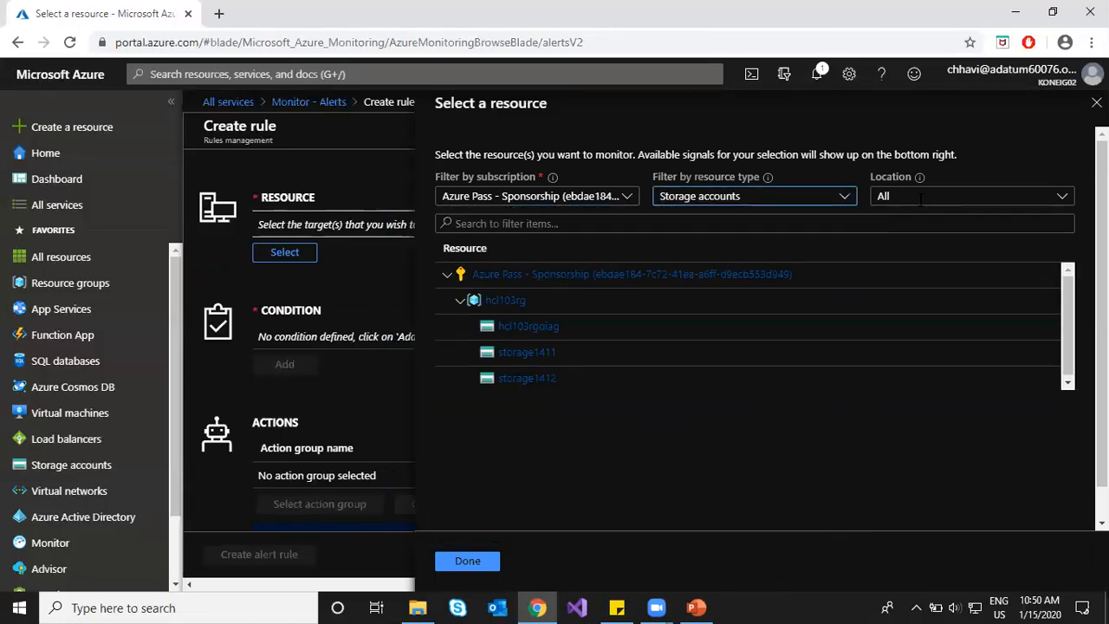
Step: Choose storage1412 in hcl103rg as the rule's monitored resource and confirm
{"action": "left_click", "coordinate": [458, 374]}
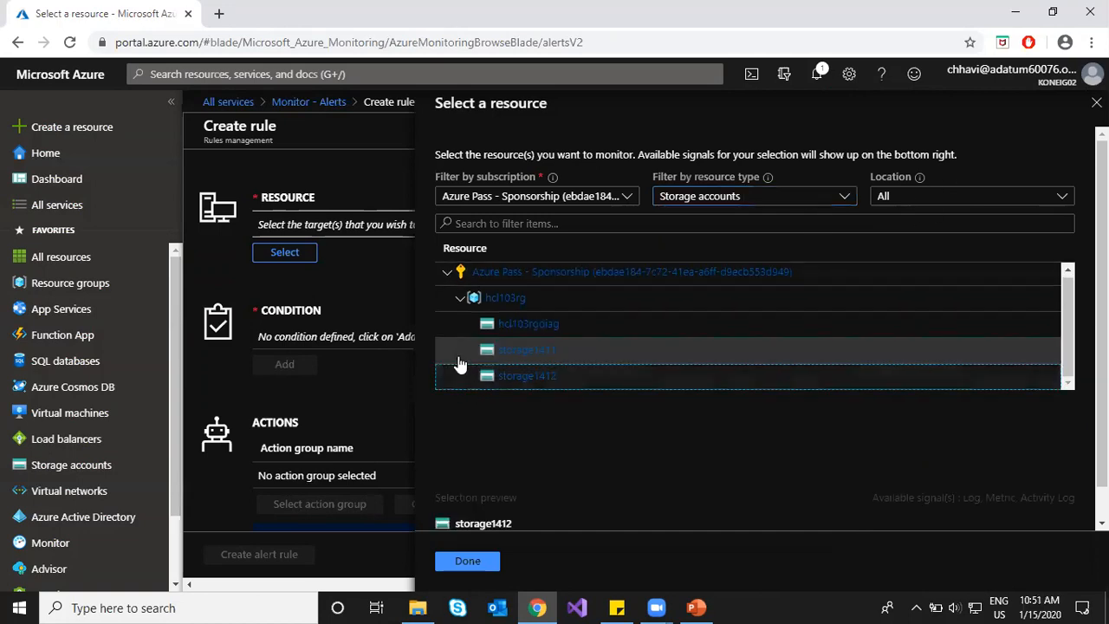
{"action": "scroll", "coordinate": [526, 395], "scroll_direction": "down", "scroll_amount": 1}
{"action": "scroll", "coordinate": [526, 401], "scroll_direction": "down", "scroll_amount": 1}
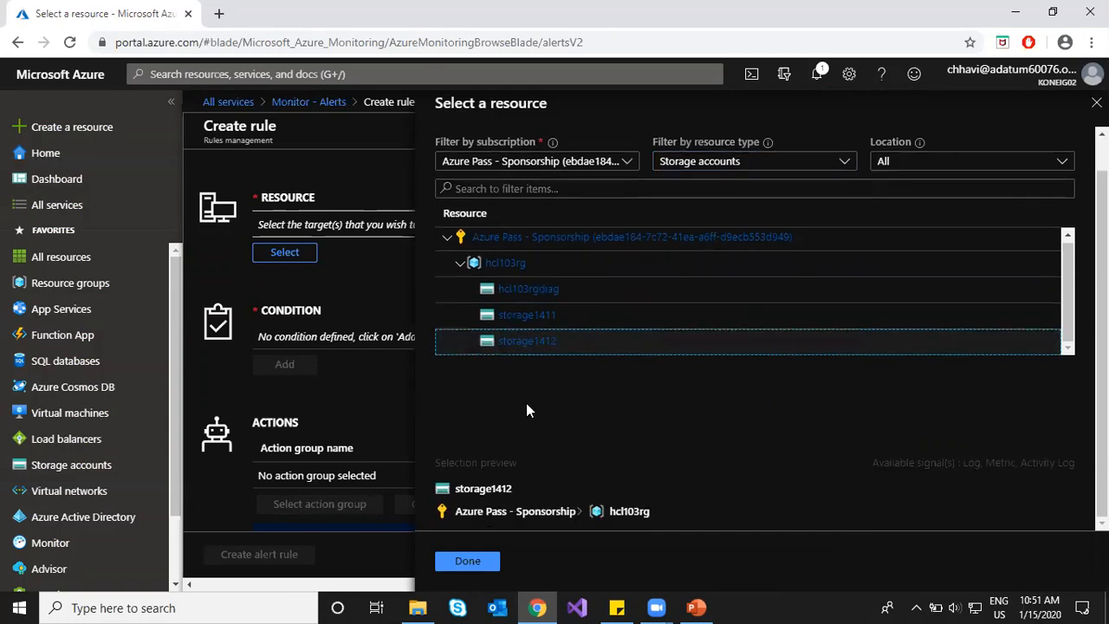
{"action": "left_click", "coordinate": [466, 561]}
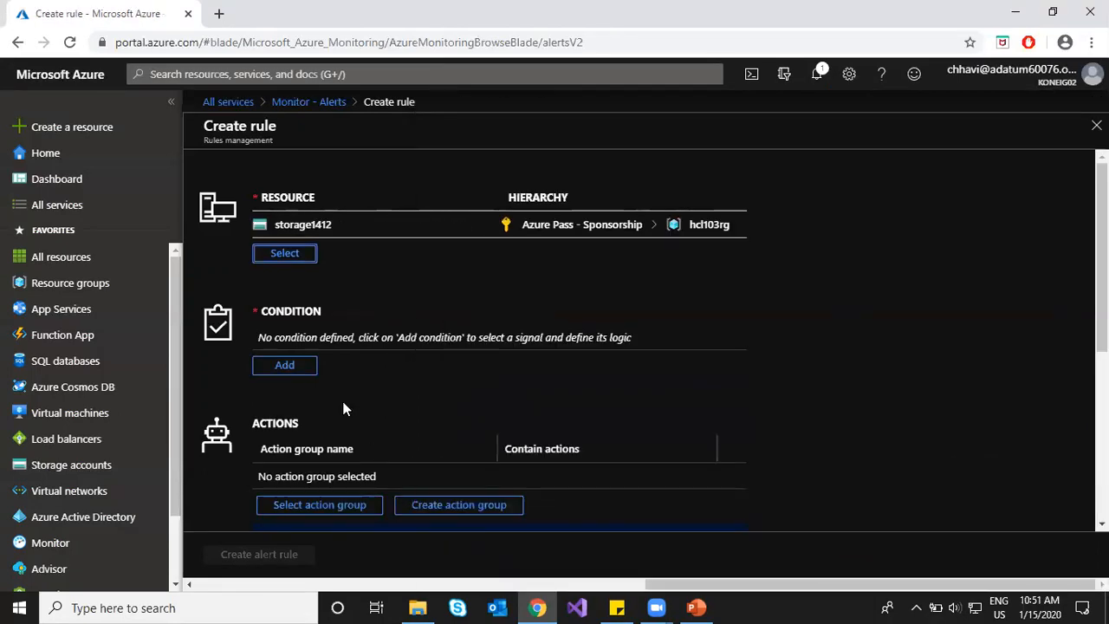
Step: Retarget the rule to all storage accounts in the hcl103rg resource group
{"action": "left_click", "coordinate": [282, 258]}
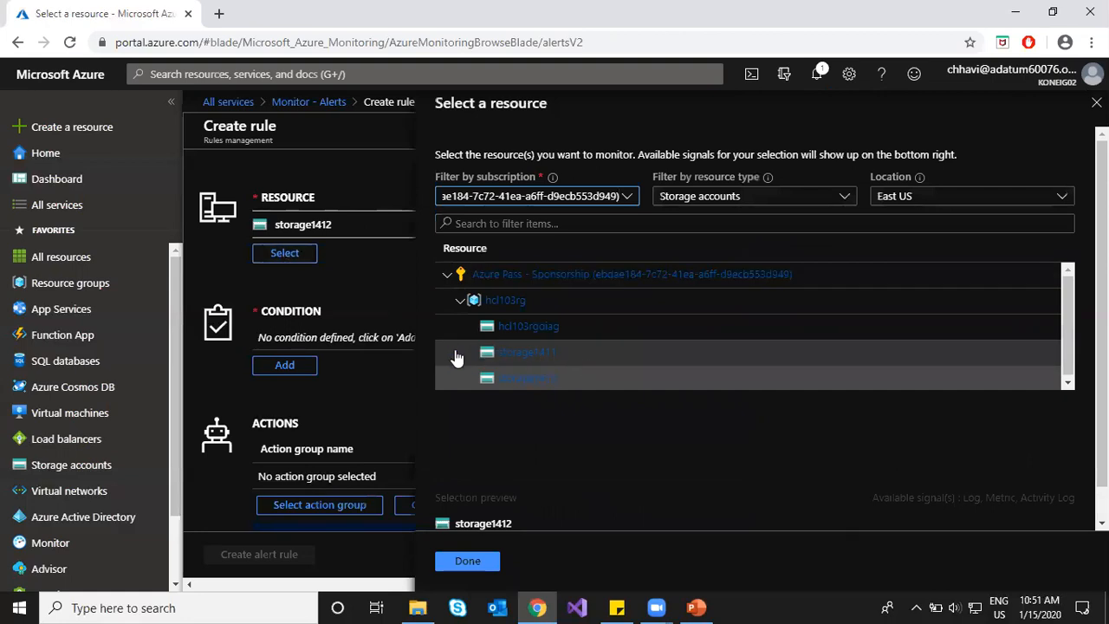
{"action": "left_click", "coordinate": [733, 199]}
{"action": "left_click", "coordinate": [923, 196]}
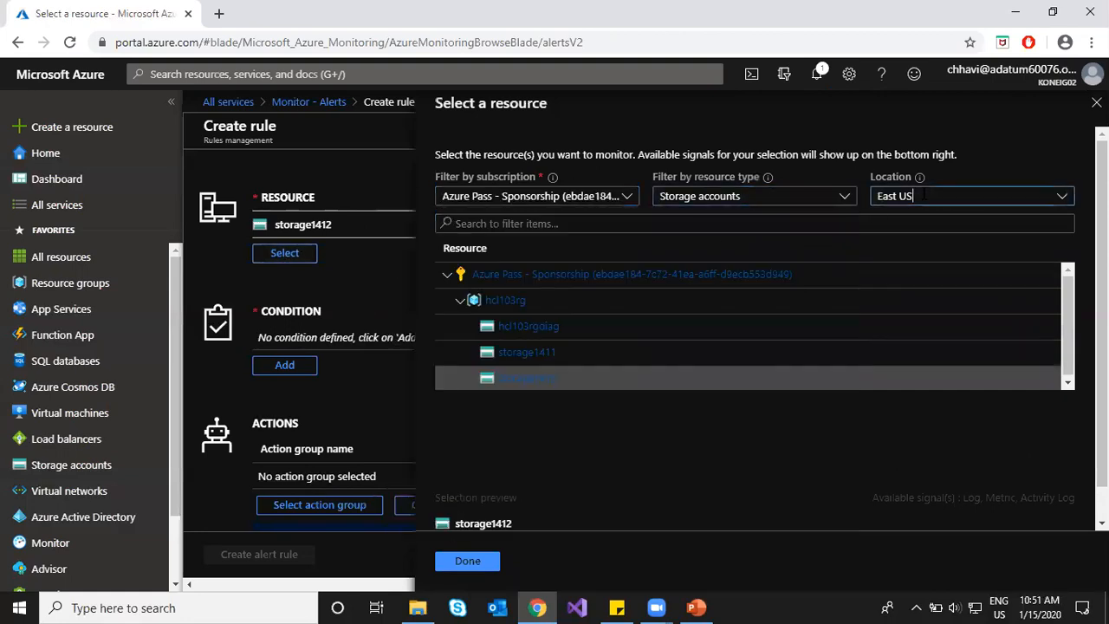
{"action": "left_click", "coordinate": [627, 198]}
{"action": "left_click", "coordinate": [628, 198]}
{"action": "left_click", "coordinate": [674, 196]}
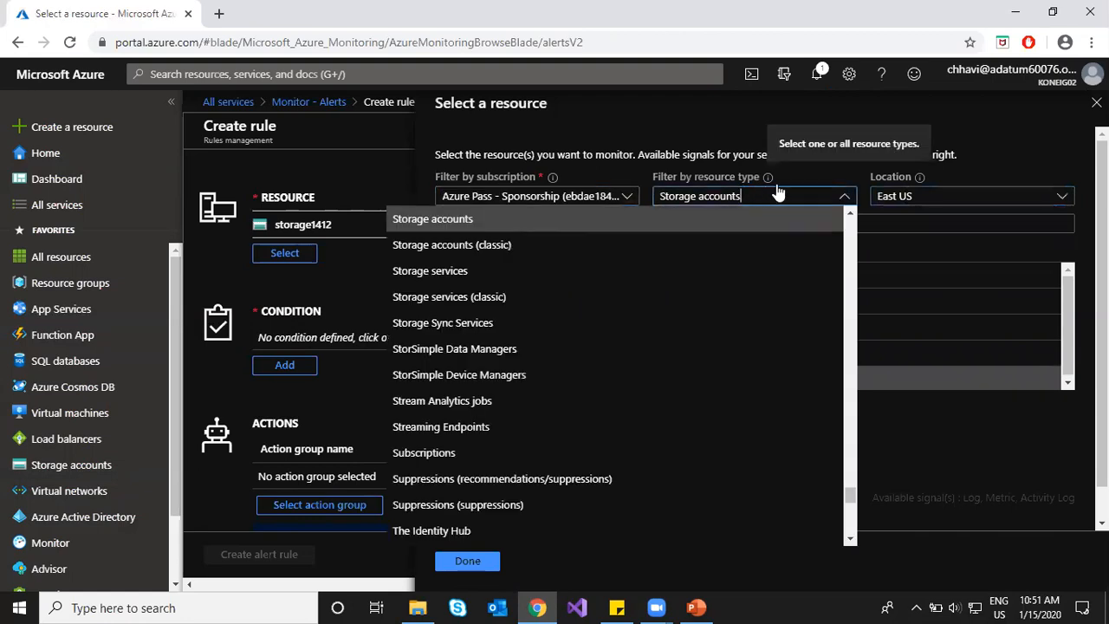
{"action": "left_click", "coordinate": [925, 459]}
{"action": "left_click", "coordinate": [509, 303]}
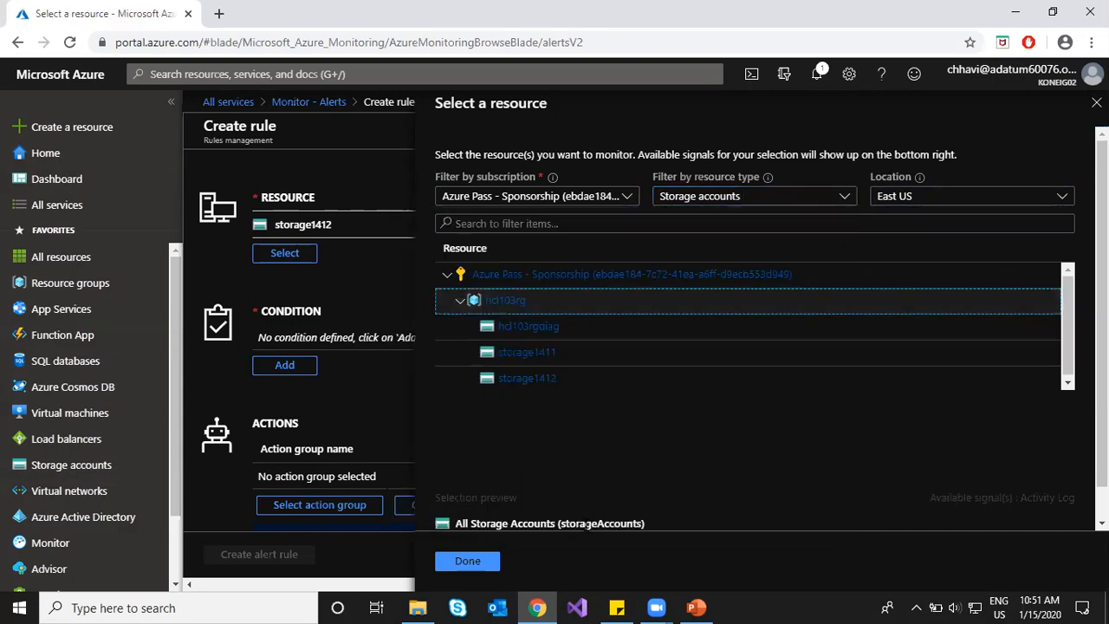
{"action": "scroll", "coordinate": [559, 469], "scroll_direction": "down", "scroll_amount": 1}
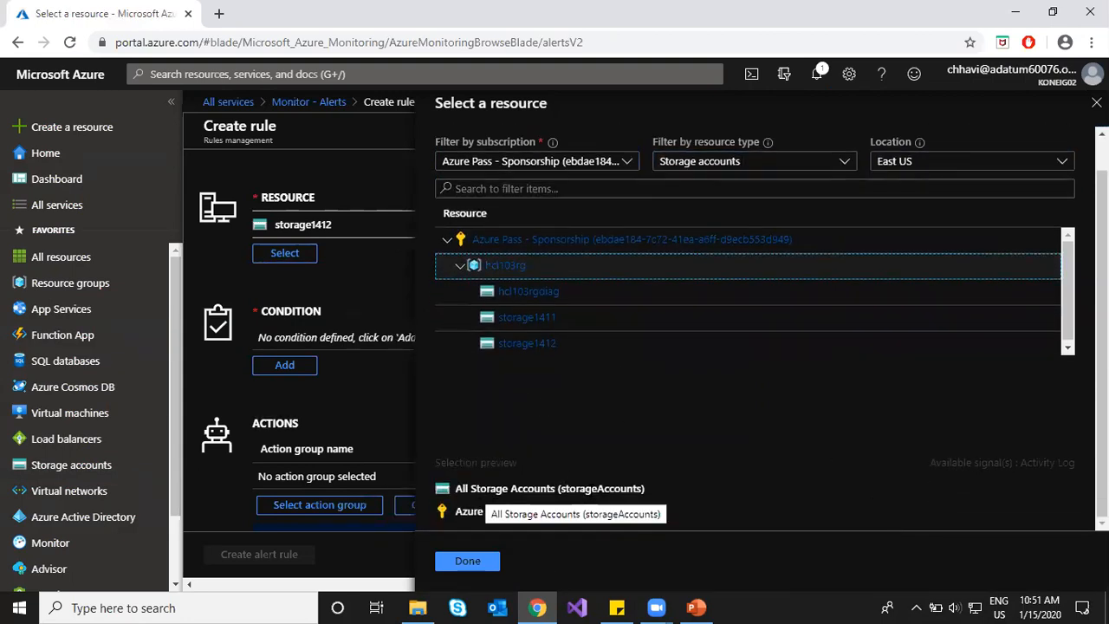
{"action": "left_click", "coordinate": [472, 562]}
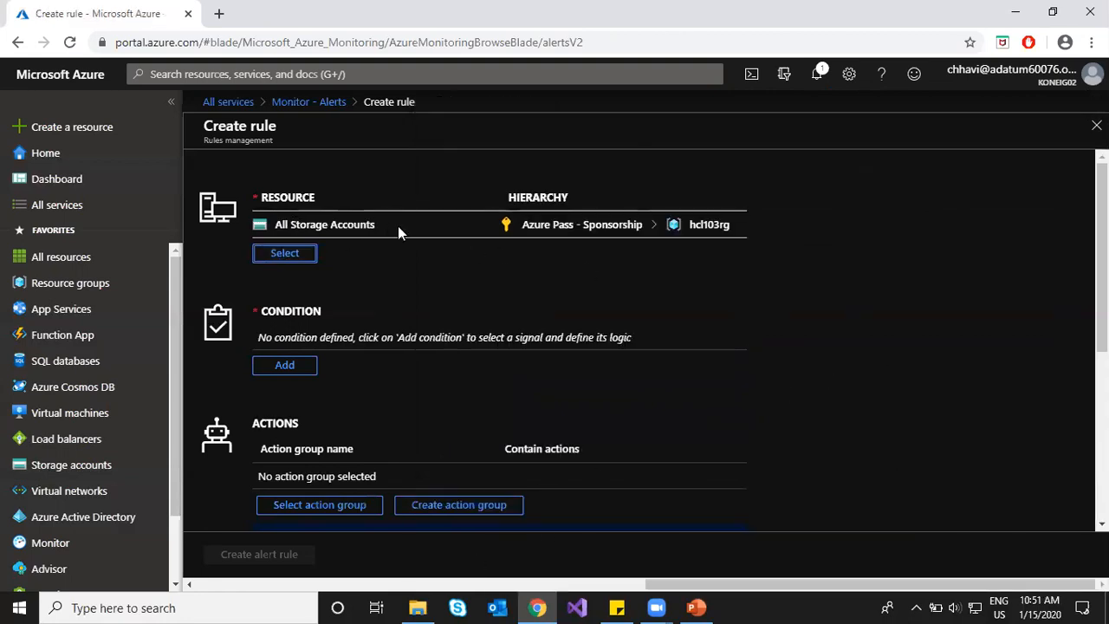
{"action": "left_click", "coordinate": [285, 252]}
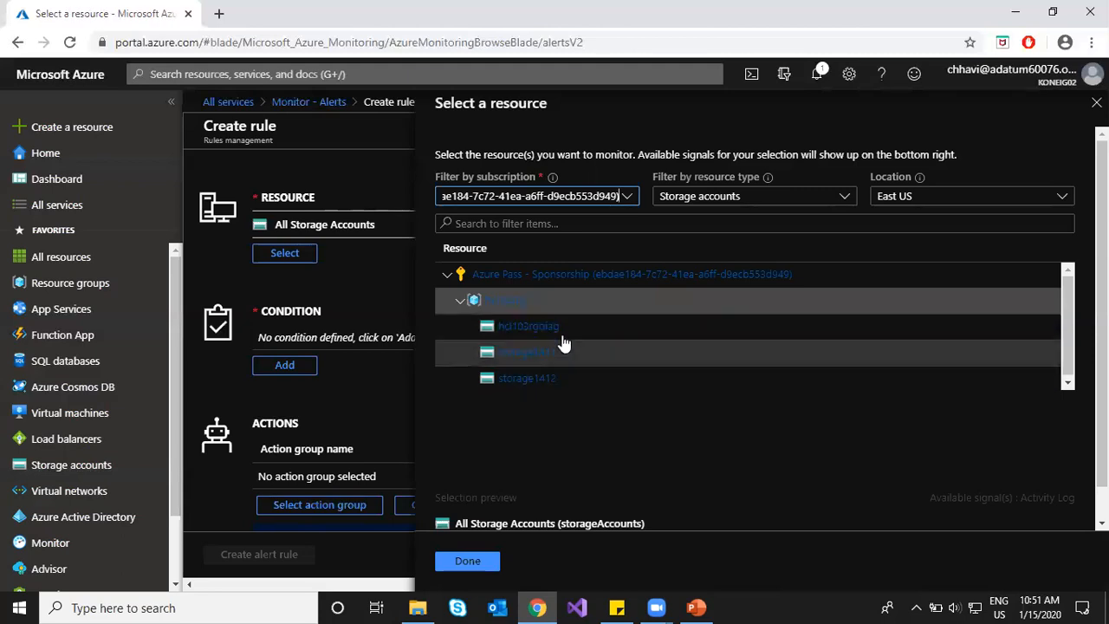
{"action": "left_click", "coordinate": [467, 560]}
Step: Add a condition using the Storage Account Failover activity log signal, keeping all signal types
{"action": "left_click", "coordinate": [300, 371]}
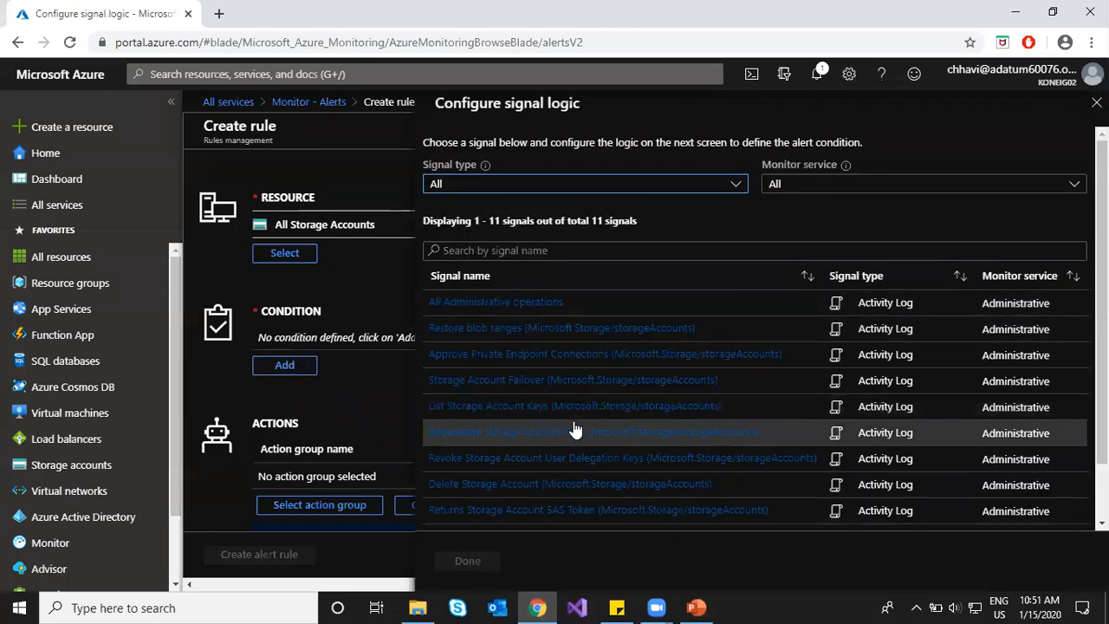
{"action": "scroll", "coordinate": [555, 390], "scroll_direction": "down", "scroll_amount": 2}
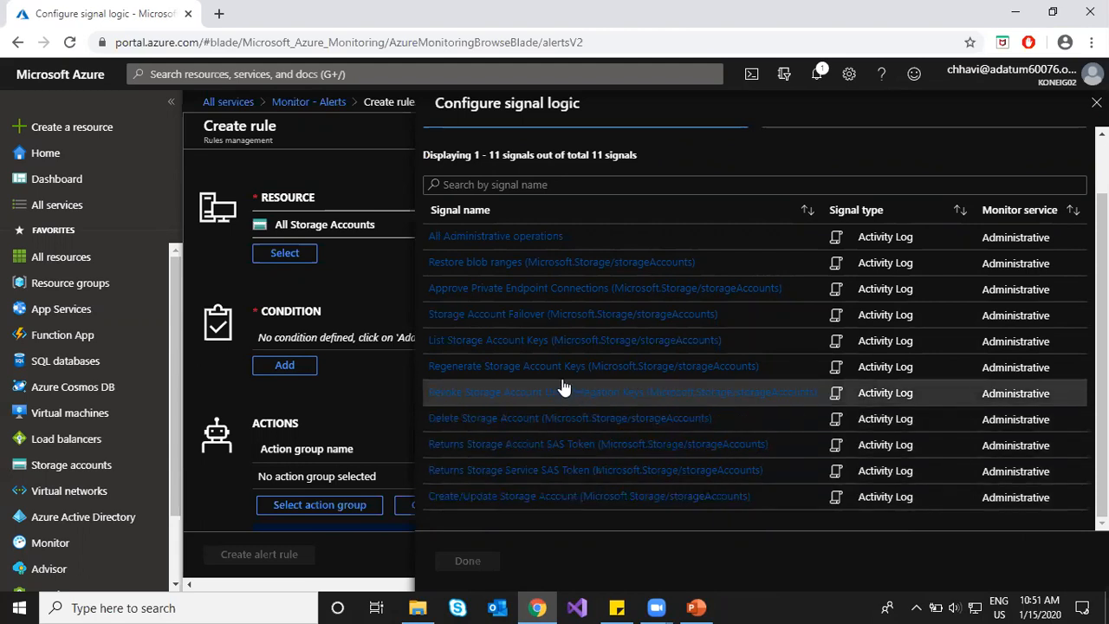
{"action": "scroll", "coordinate": [563, 387], "scroll_direction": "up", "scroll_amount": 2}
{"action": "left_click", "coordinate": [784, 184]}
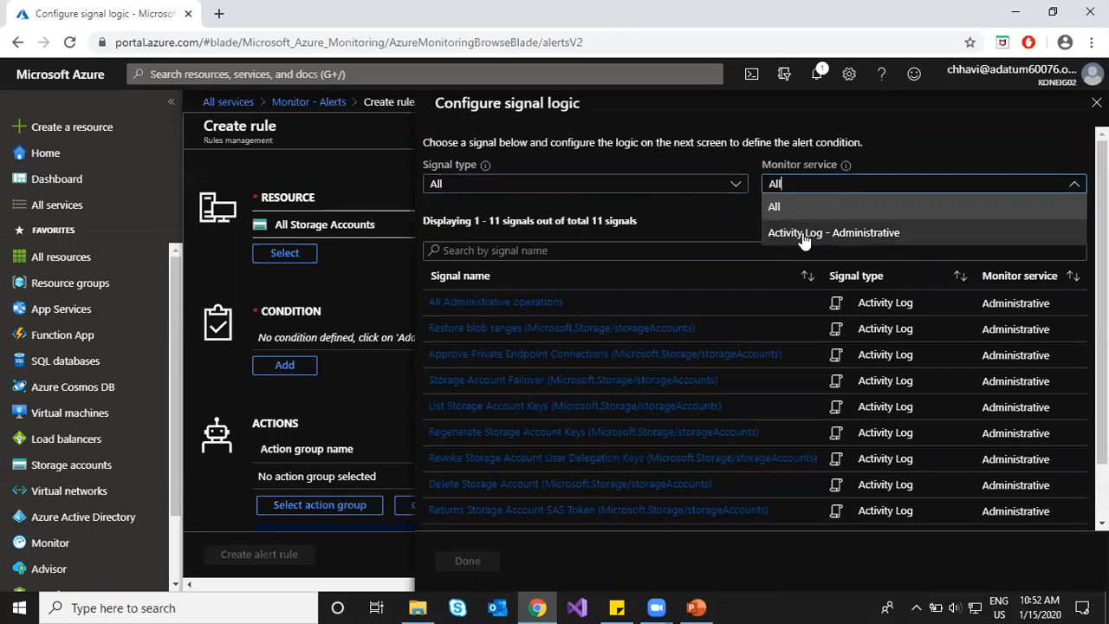
{"action": "left_click", "coordinate": [709, 184]}
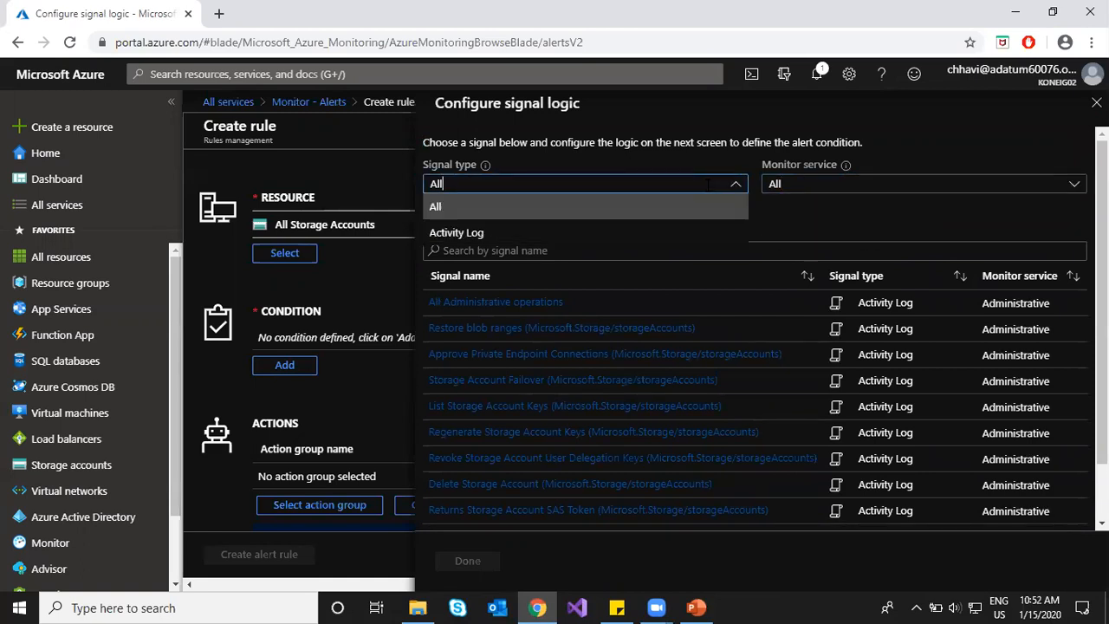
{"action": "left_click", "coordinate": [806, 236]}
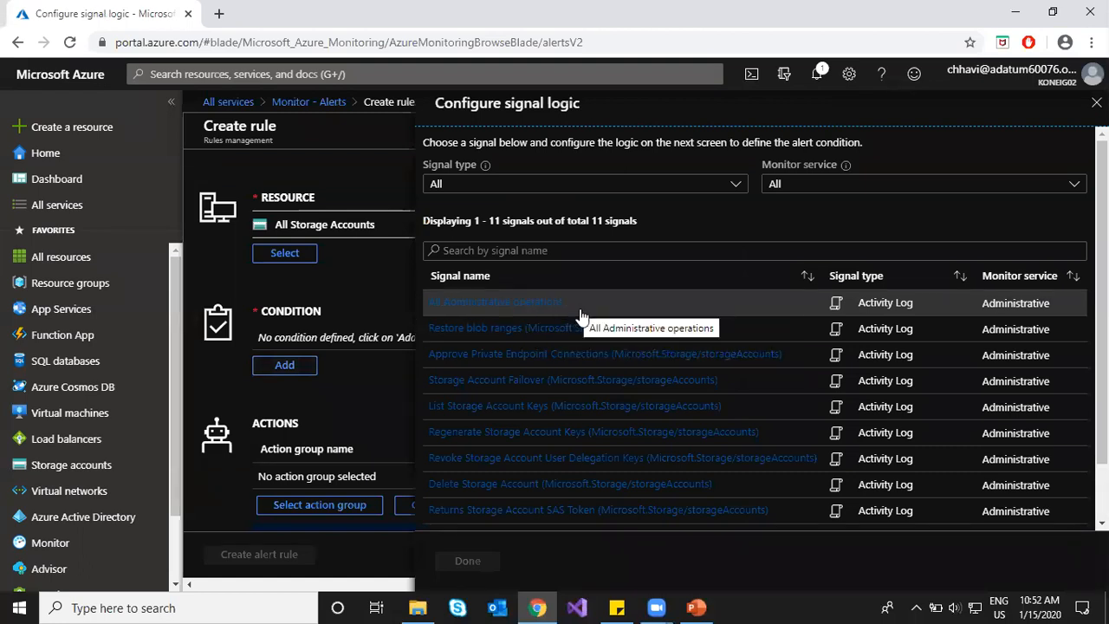
{"action": "left_click", "coordinate": [610, 382]}
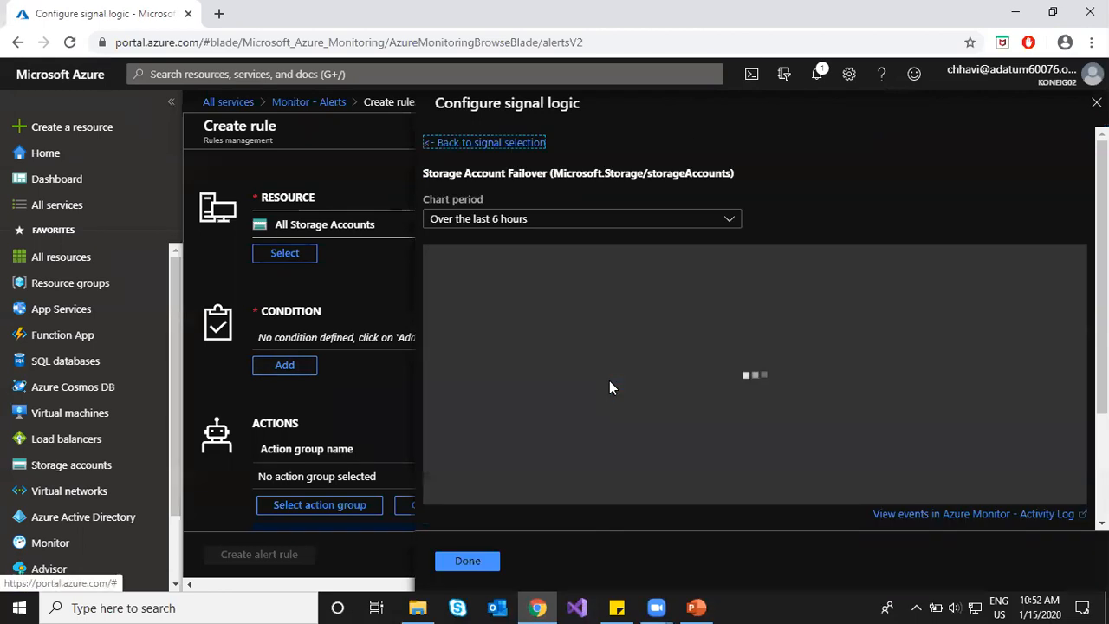
Step: Review the Administrative Storage Account Failover condition preview and confirm it
{"action": "scroll", "coordinate": [806, 264], "scroll_direction": "down", "scroll_amount": 2}
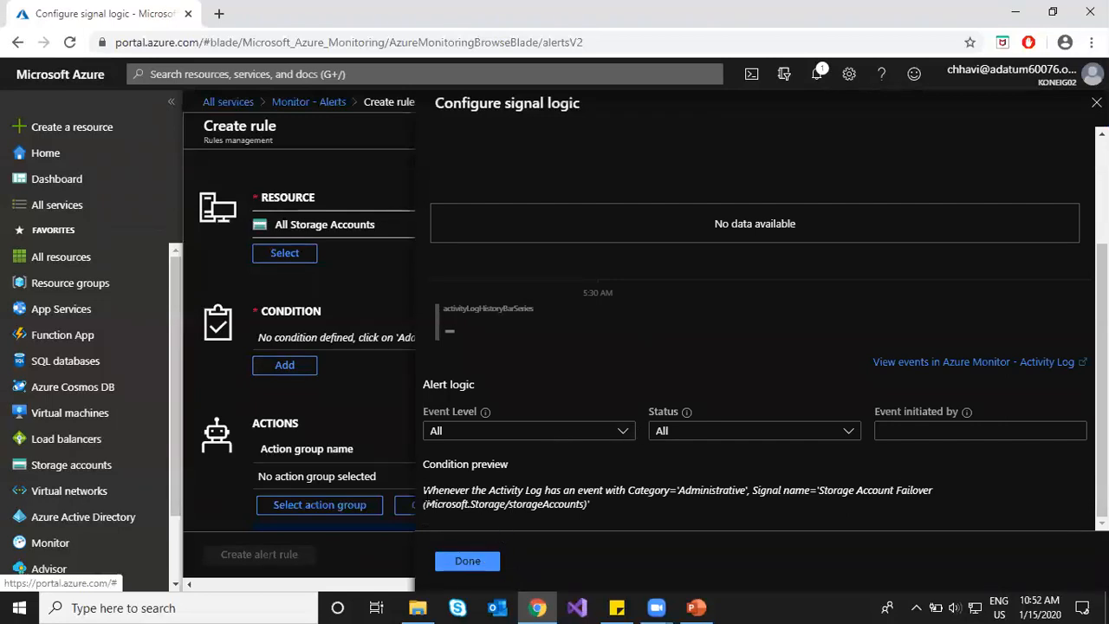
{"action": "left_click_drag", "start_coordinate": [432, 490], "coordinate": [744, 490]}
{"action": "left_click_drag", "start_coordinate": [817, 491], "coordinate": [924, 491]}
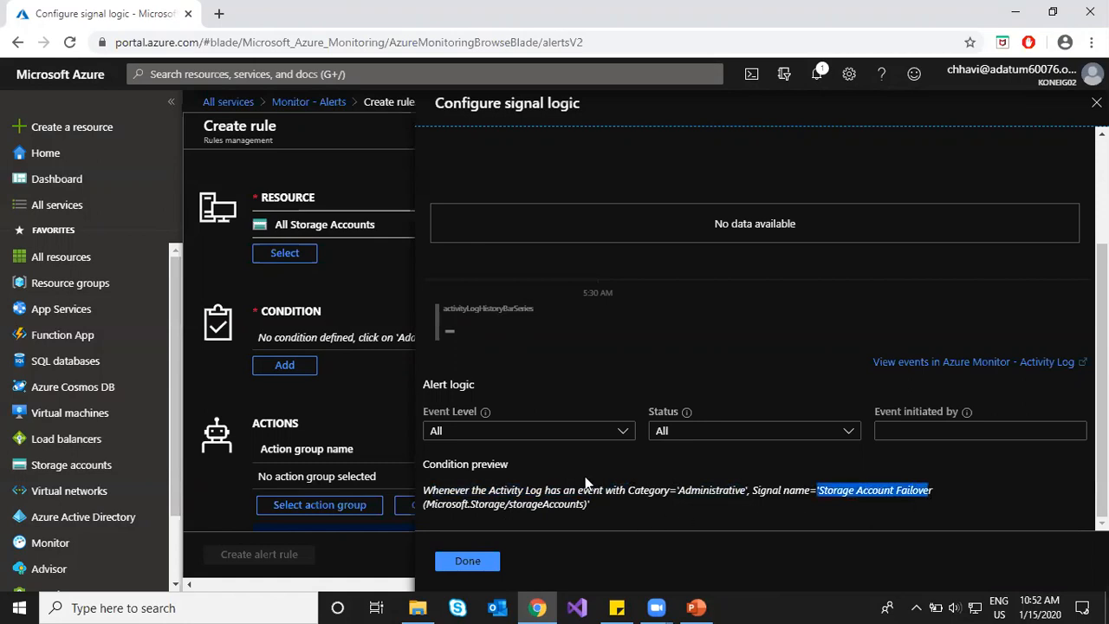
{"action": "scroll", "coordinate": [589, 482], "scroll_direction": "up", "scroll_amount": 2}
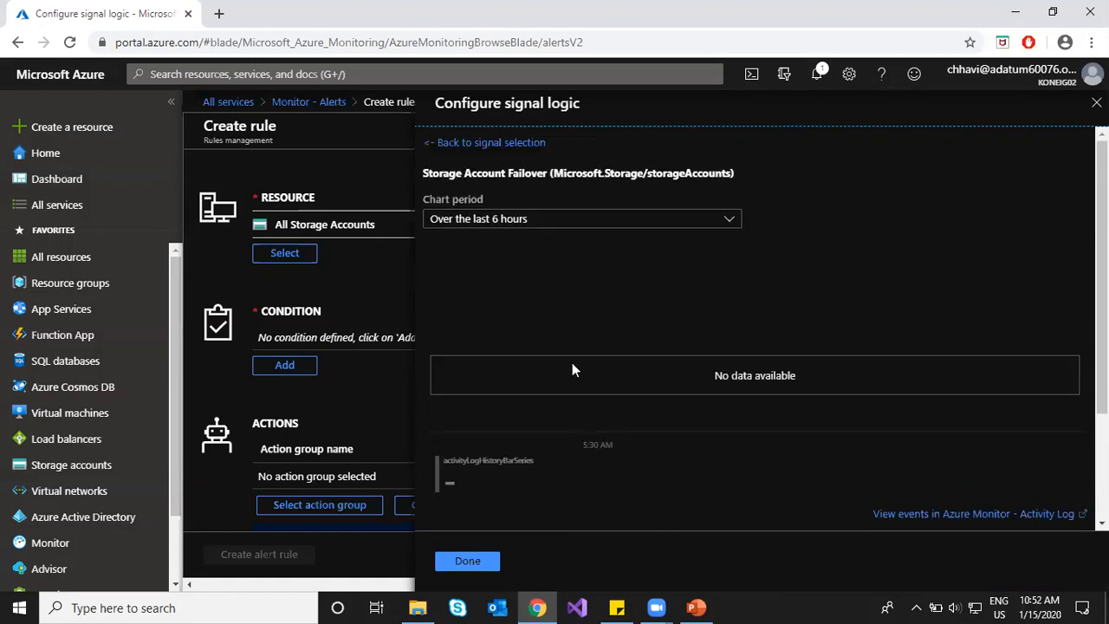
{"action": "left_click", "coordinate": [460, 560]}
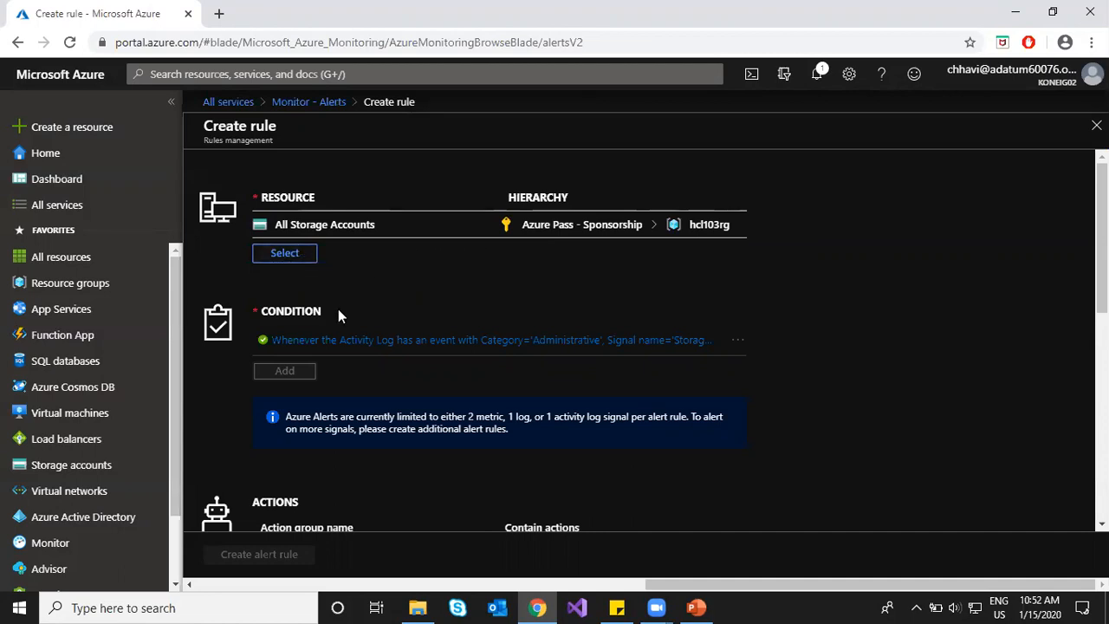
Step: Point out the notice limiting the rule to 1 activity log signal
{"action": "scroll", "coordinate": [383, 379], "scroll_direction": "down", "scroll_amount": 3}
{"action": "scroll", "coordinate": [383, 379], "scroll_direction": "up", "scroll_amount": 3}
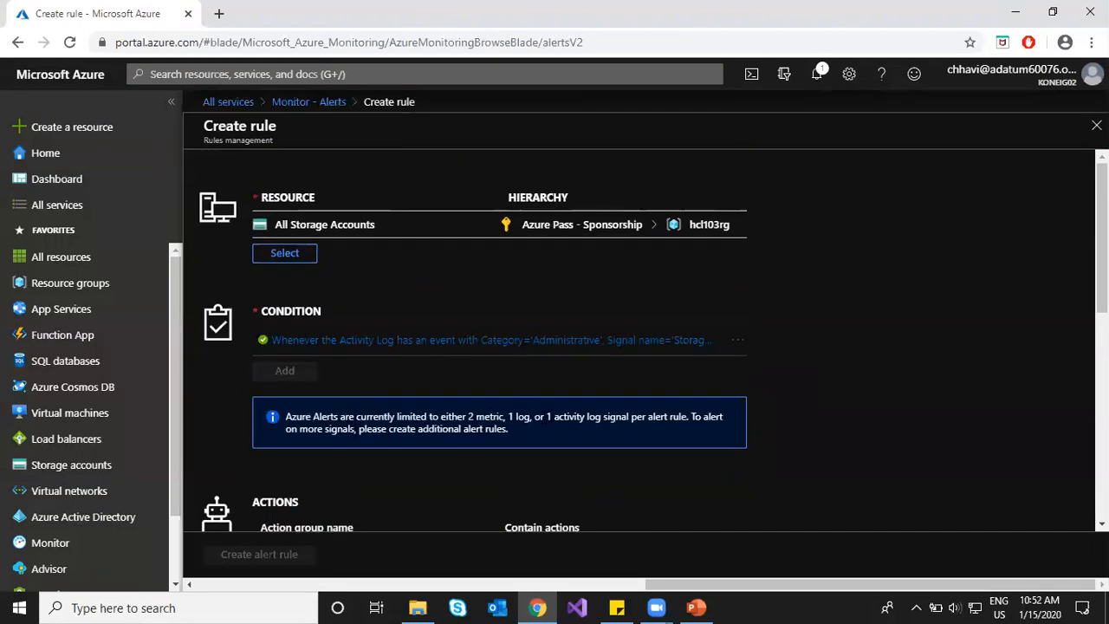
{"action": "left_click_drag", "start_coordinate": [544, 417], "coordinate": [606, 417]}
{"action": "left_click", "coordinate": [571, 444]}
{"action": "left_click_drag", "start_coordinate": [540, 416], "coordinate": [627, 418]}
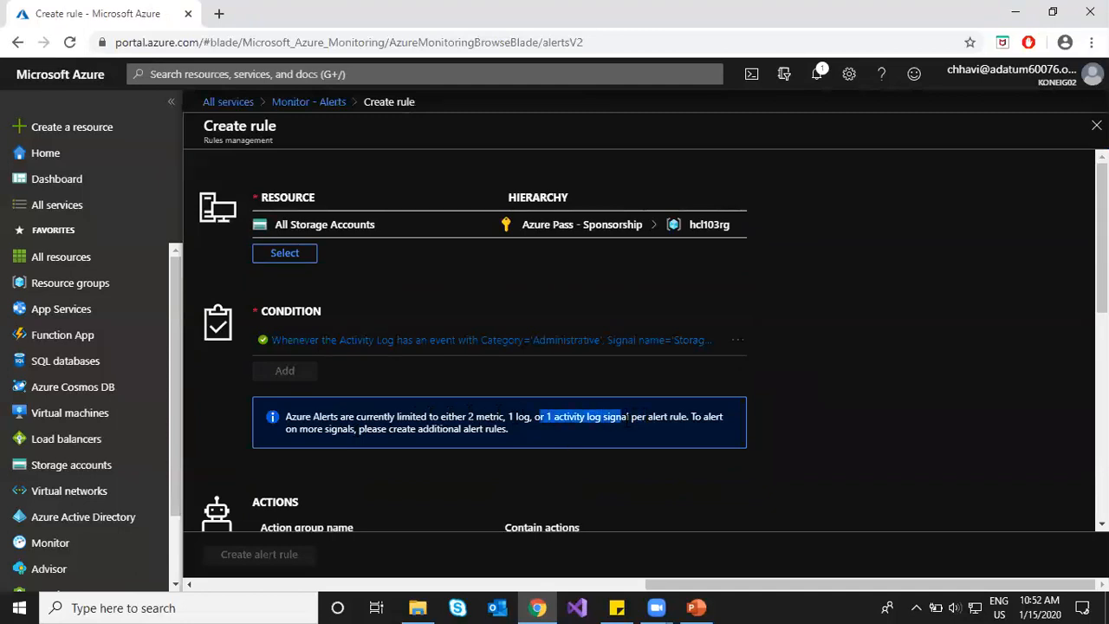
{"action": "left_click", "coordinate": [828, 405]}
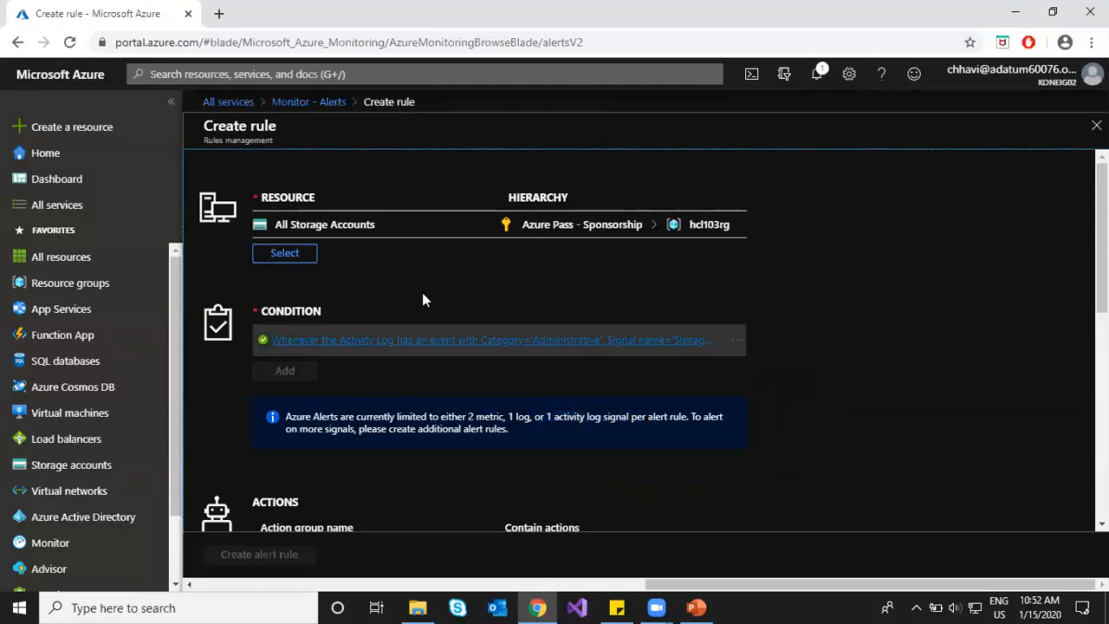
Step: Retarget the rule to virtual machines Hcl-vm1 and Hcl-vm2
{"action": "left_click", "coordinate": [287, 254]}
{"action": "left_click", "coordinate": [749, 196]}
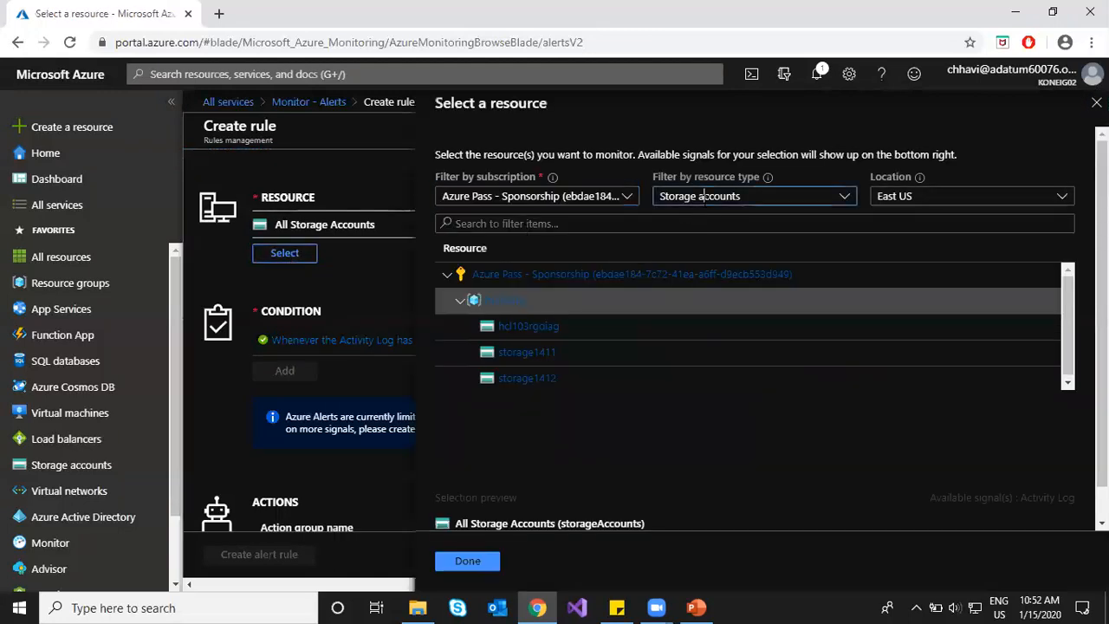
{"action": "left_click", "coordinate": [844, 197]}
{"action": "left_click", "coordinate": [846, 197]}
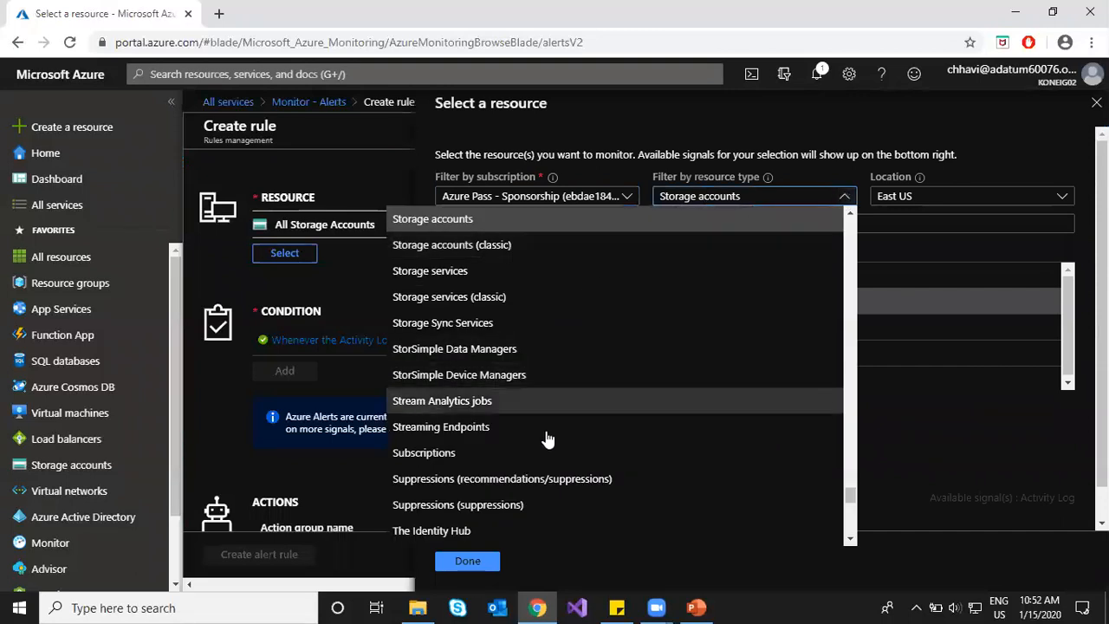
{"action": "scroll", "coordinate": [541, 438], "scroll_direction": "down", "scroll_amount": 15}
{"action": "scroll", "coordinate": [488, 372], "scroll_direction": "up", "scroll_amount": 3}
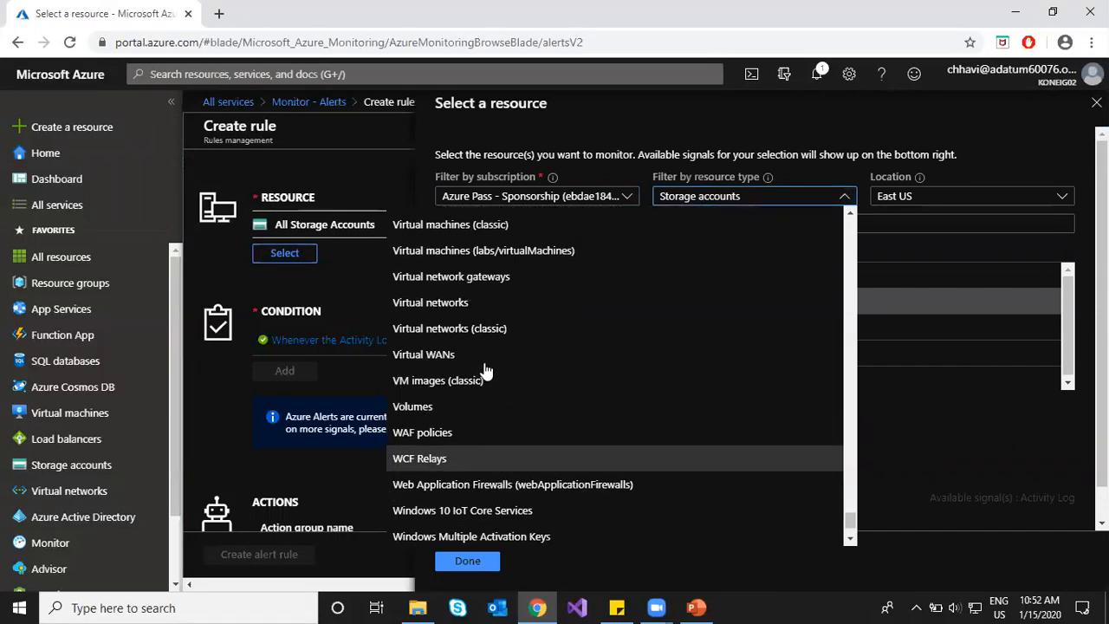
{"action": "left_click", "coordinate": [462, 279]}
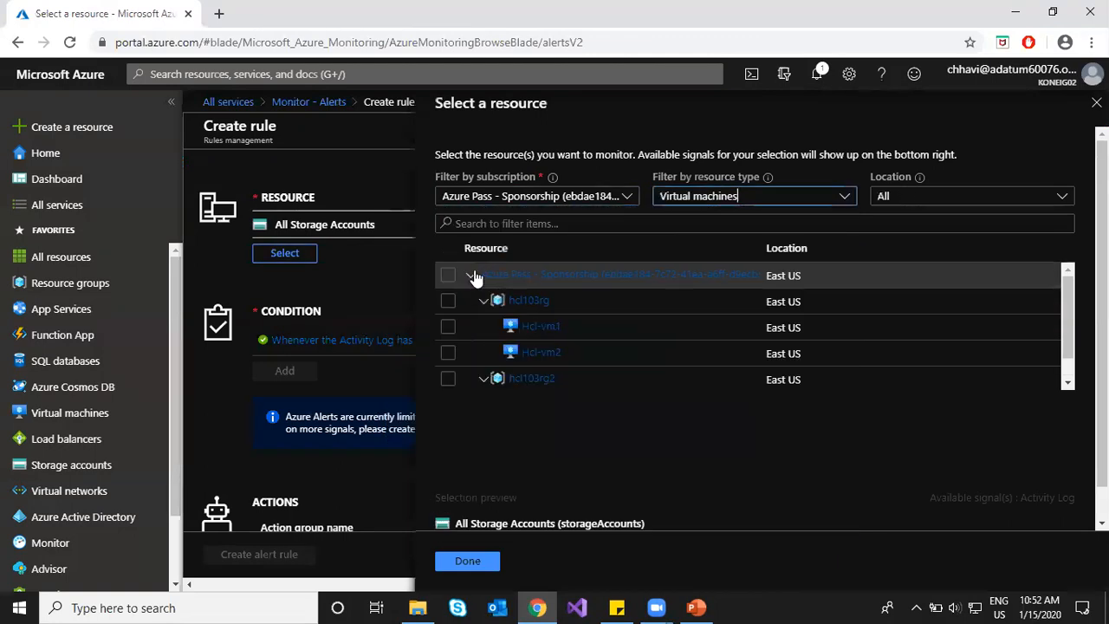
{"action": "left_click", "coordinate": [448, 326]}
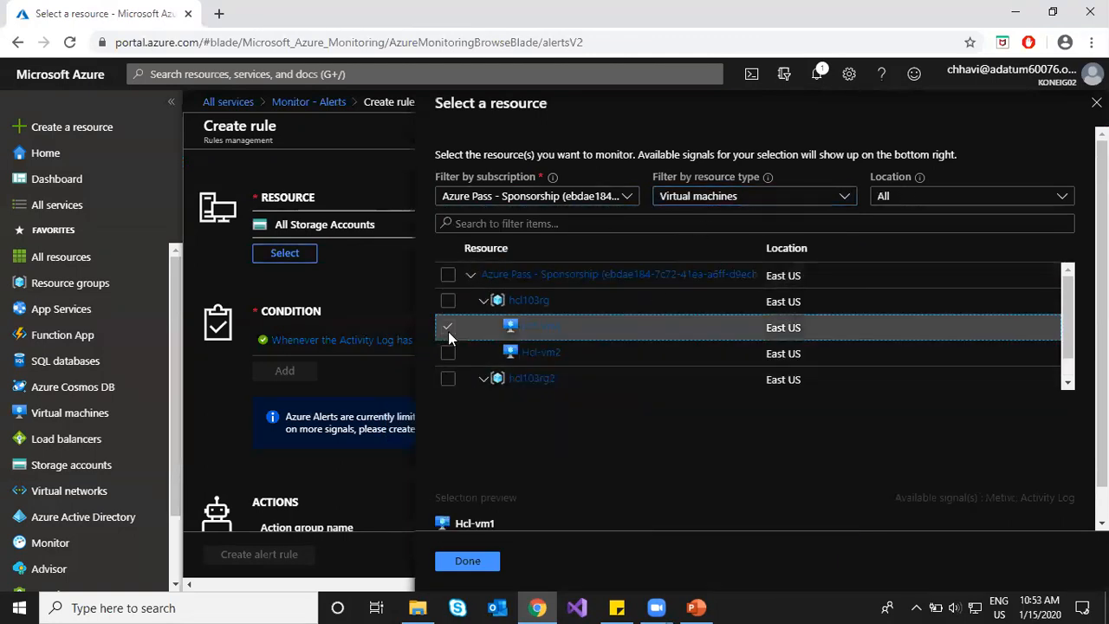
{"action": "left_click", "coordinate": [448, 352]}
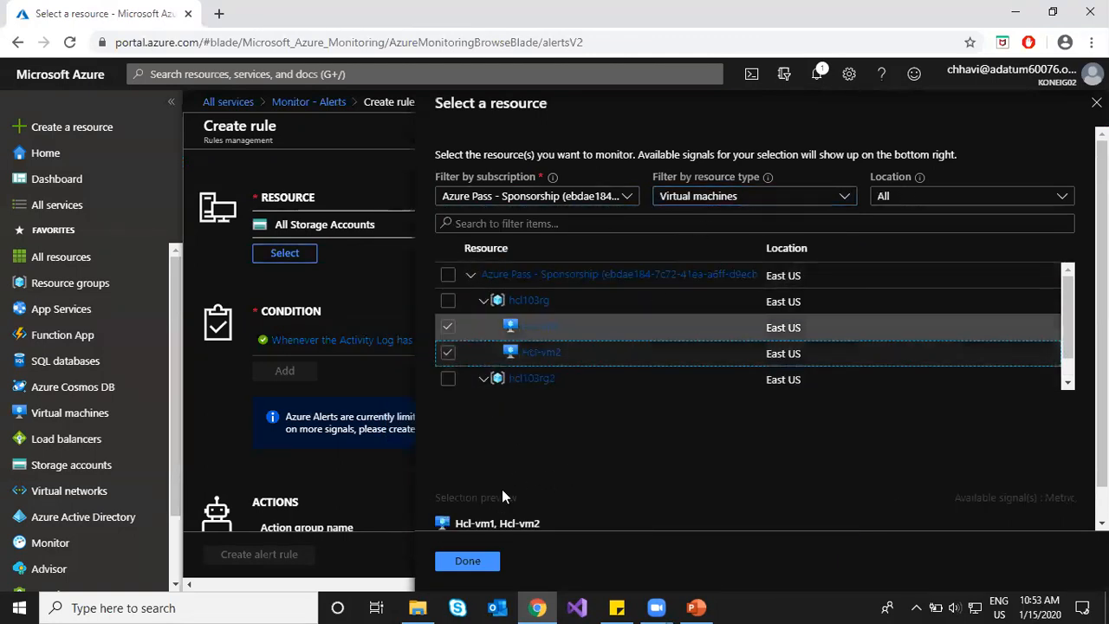
{"action": "left_click", "coordinate": [468, 562]}
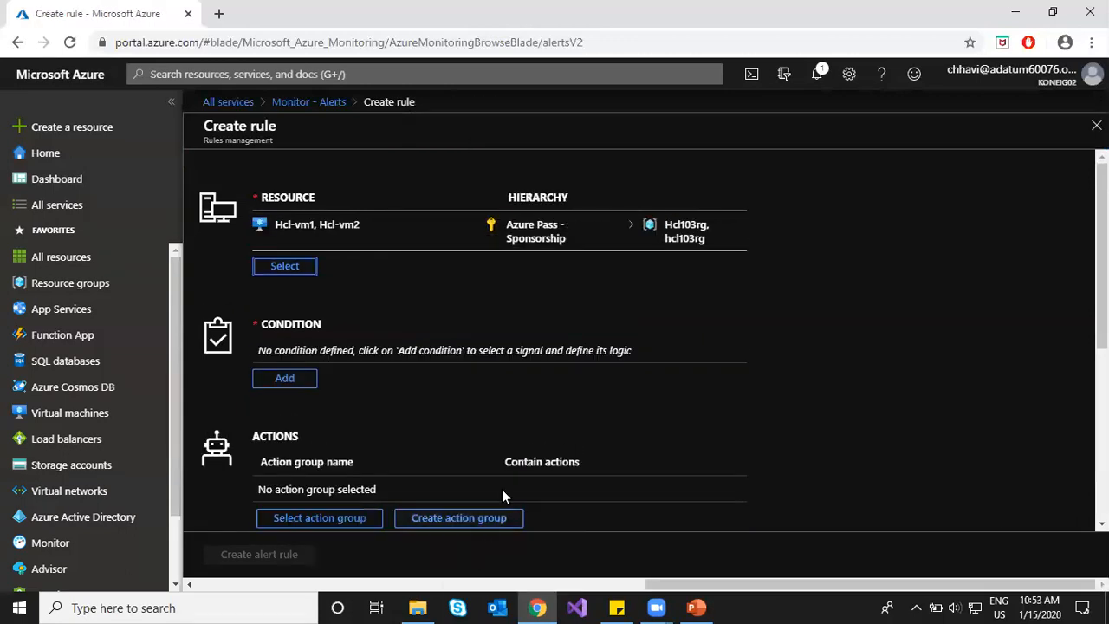
Step: Add a Percentage CPU condition for the VMs, keeping Hcl-vm2's time series charted
{"action": "left_click", "coordinate": [285, 382]}
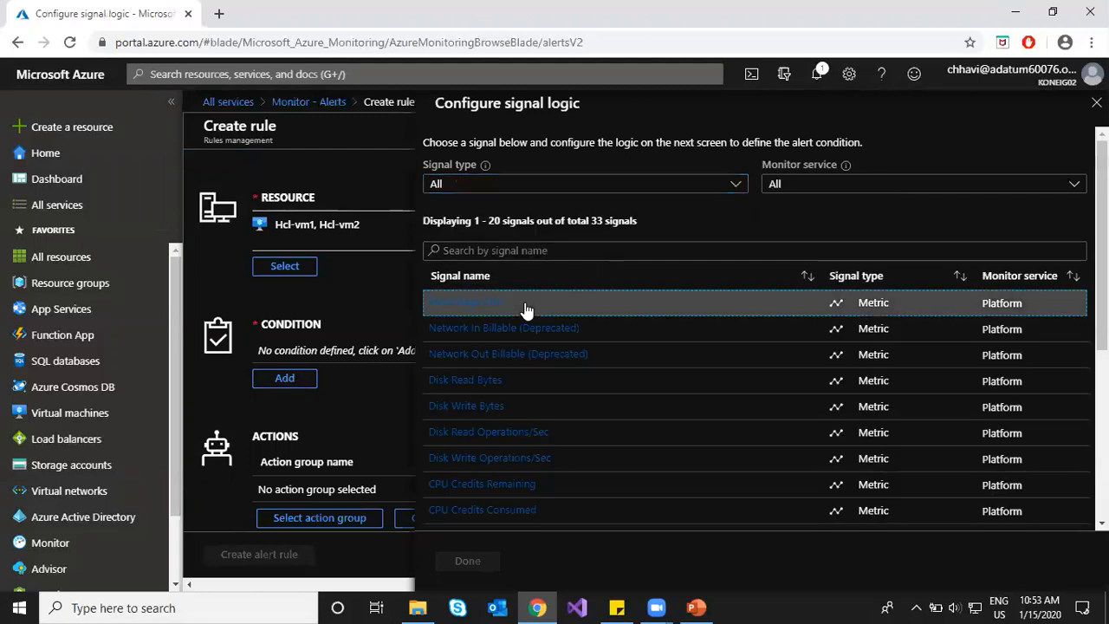
{"action": "left_click", "coordinate": [525, 309]}
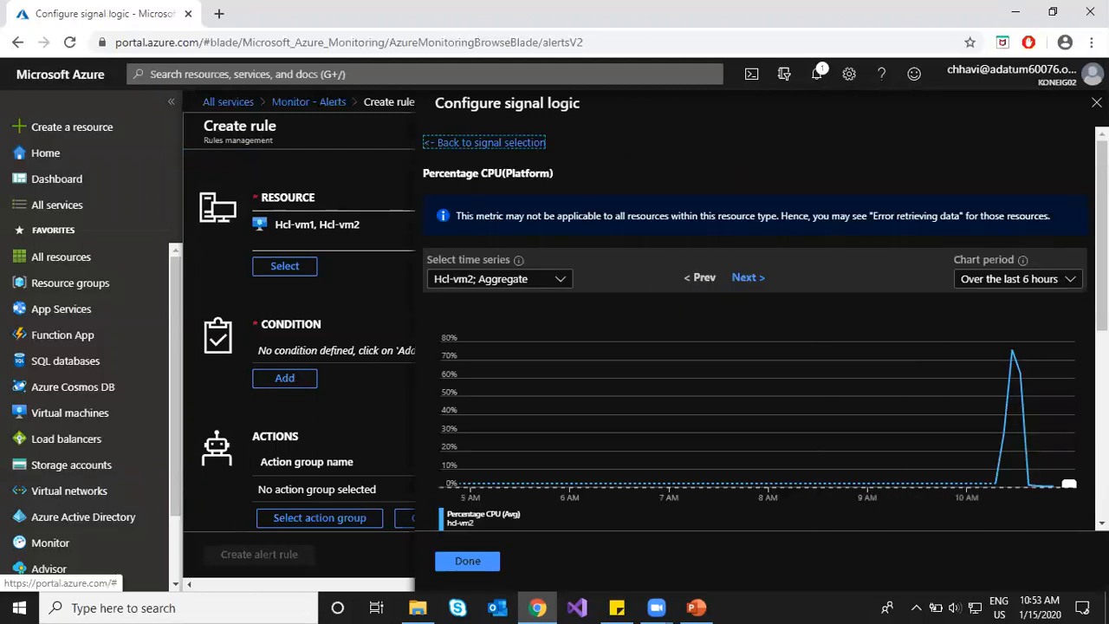
{"action": "left_click", "coordinate": [567, 281]}
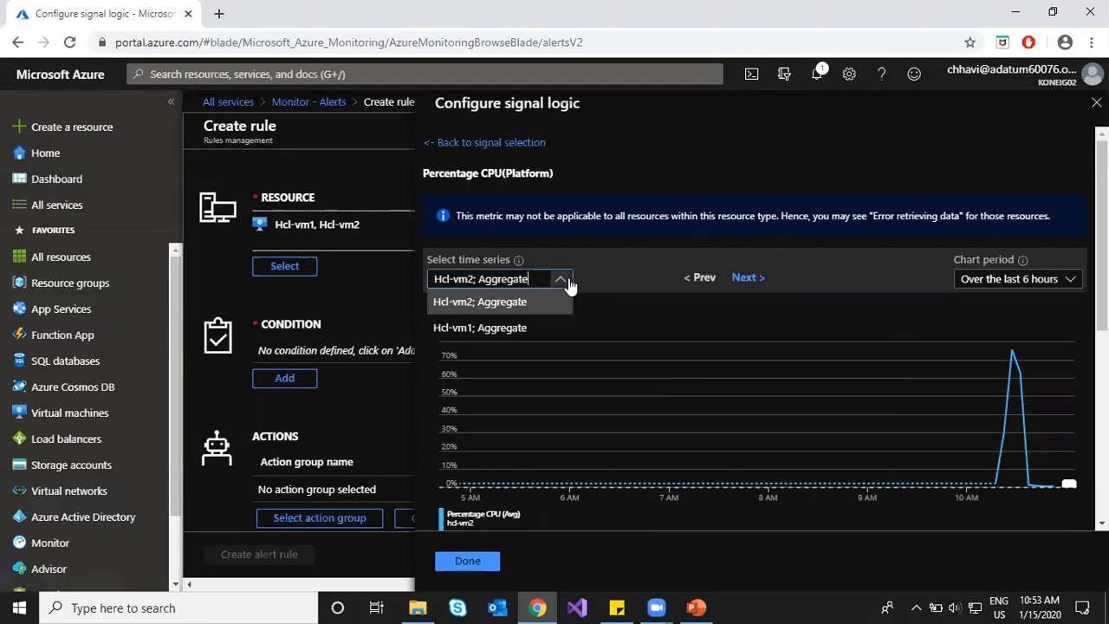
{"action": "left_click", "coordinate": [568, 281]}
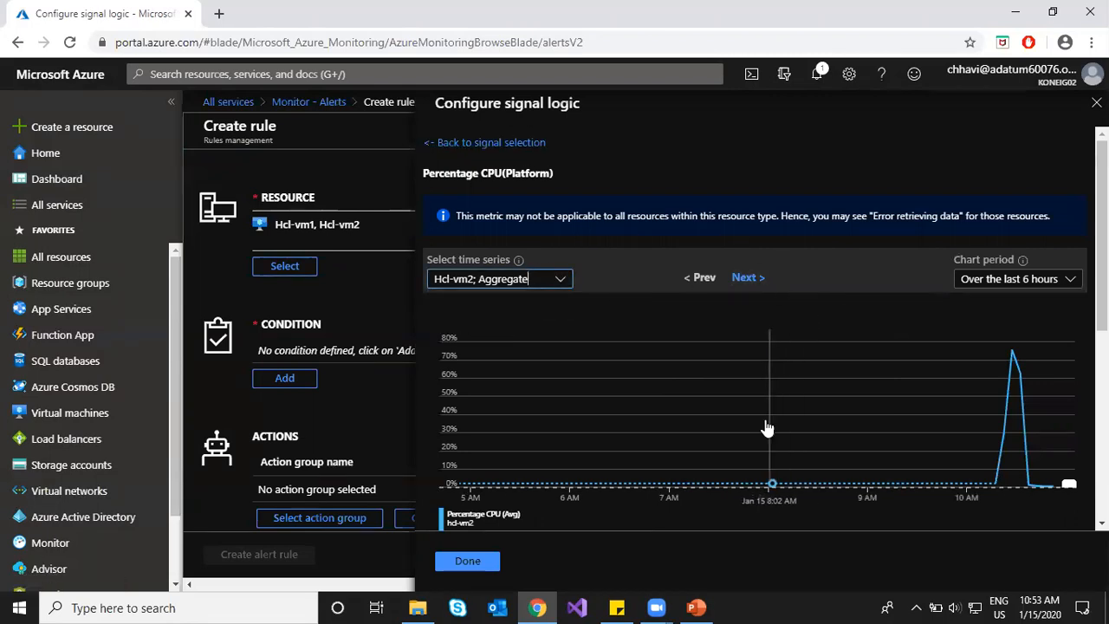
Step: Set the CPU threshold to greater than 80 percent and save the condition
{"action": "scroll", "coordinate": [849, 359], "scroll_direction": "down", "scroll_amount": 3}
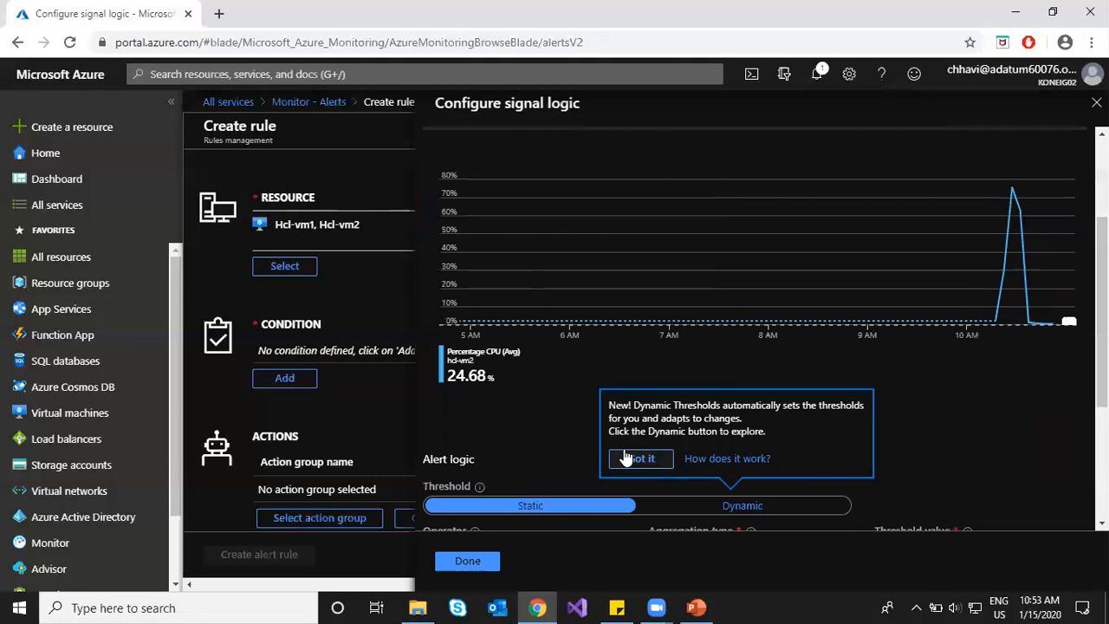
{"action": "scroll", "coordinate": [977, 422], "scroll_direction": "down", "scroll_amount": 3}
{"action": "scroll", "coordinate": [977, 422], "scroll_direction": "down", "scroll_amount": 1}
{"action": "left_click", "coordinate": [897, 317]}
{"action": "type", "text": "80"}
{"action": "left_click", "coordinate": [726, 404]}
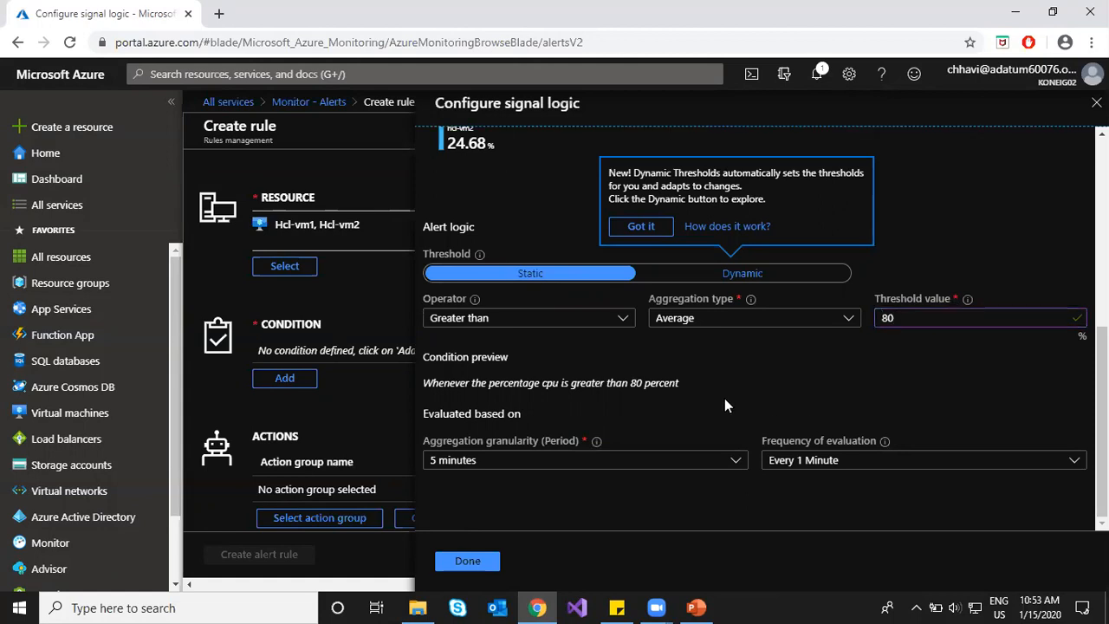
{"action": "left_click", "coordinate": [459, 563]}
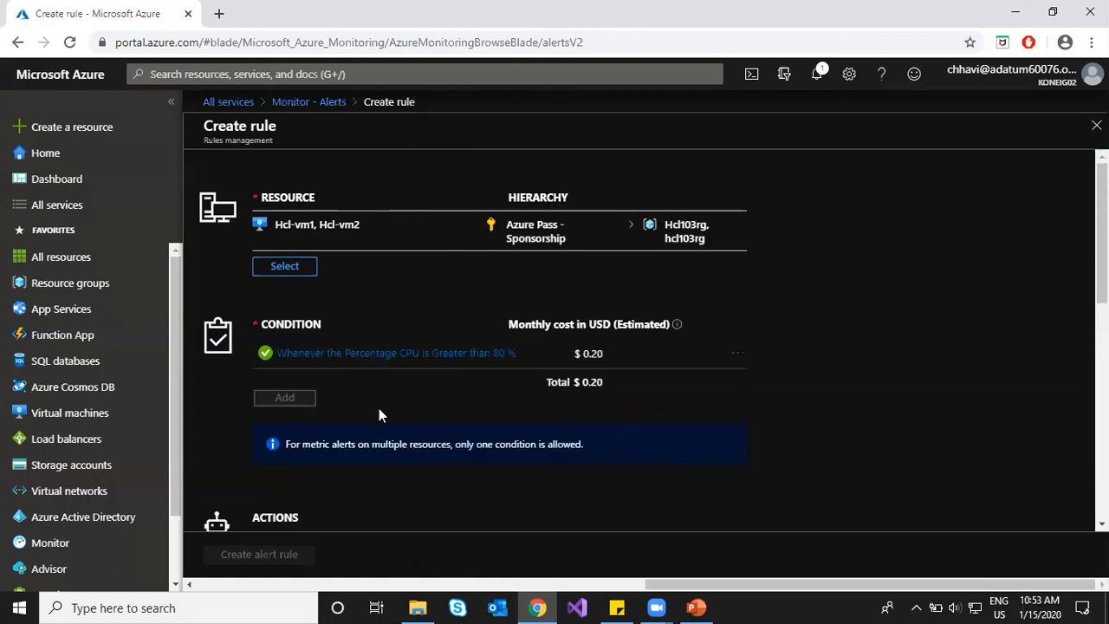
{"action": "left_click_drag", "start_coordinate": [291, 444], "coordinate": [591, 448]}
{"action": "left_click", "coordinate": [363, 445]}
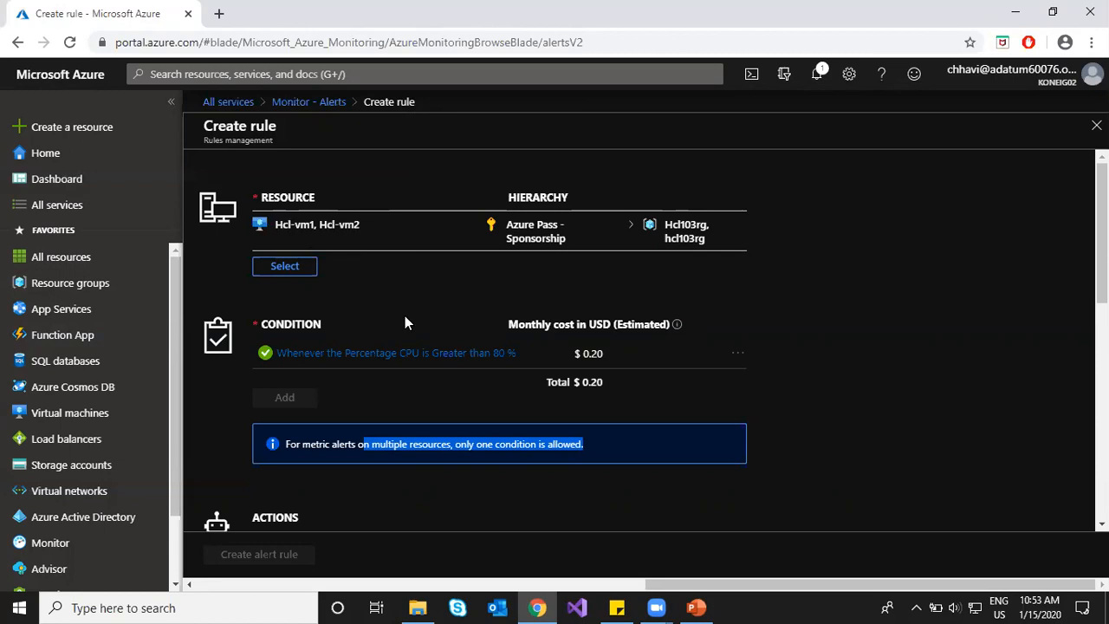
{"action": "scroll", "coordinate": [881, 369], "scroll_direction": "down", "scroll_amount": 3}
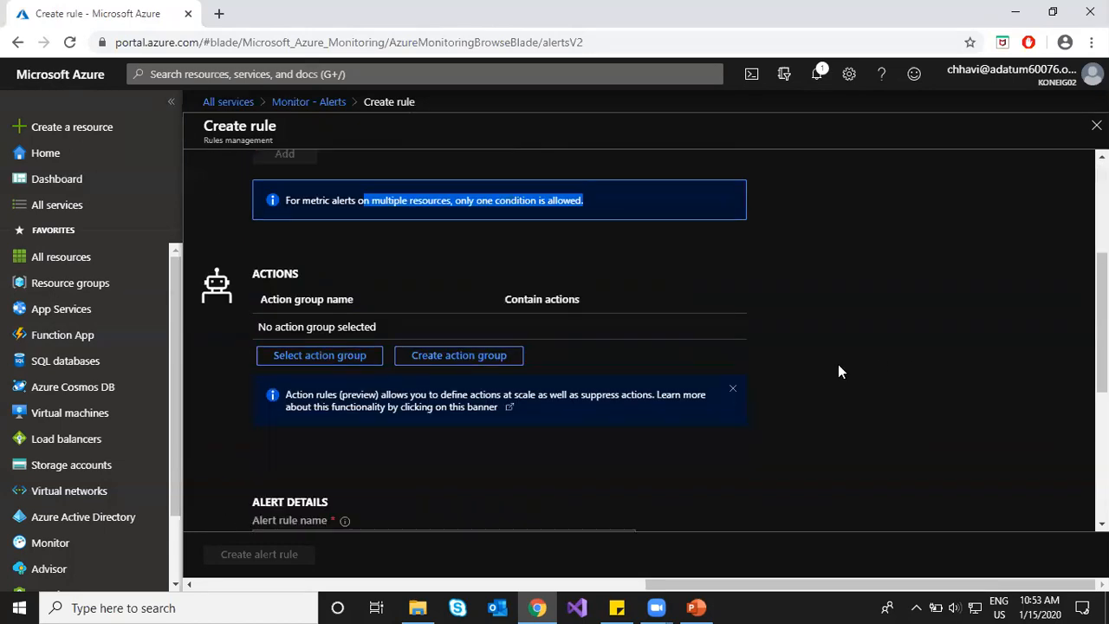
Step: Attach action group ActGroup1 to the multi-VM alert rule
{"action": "left_click", "coordinate": [284, 355]}
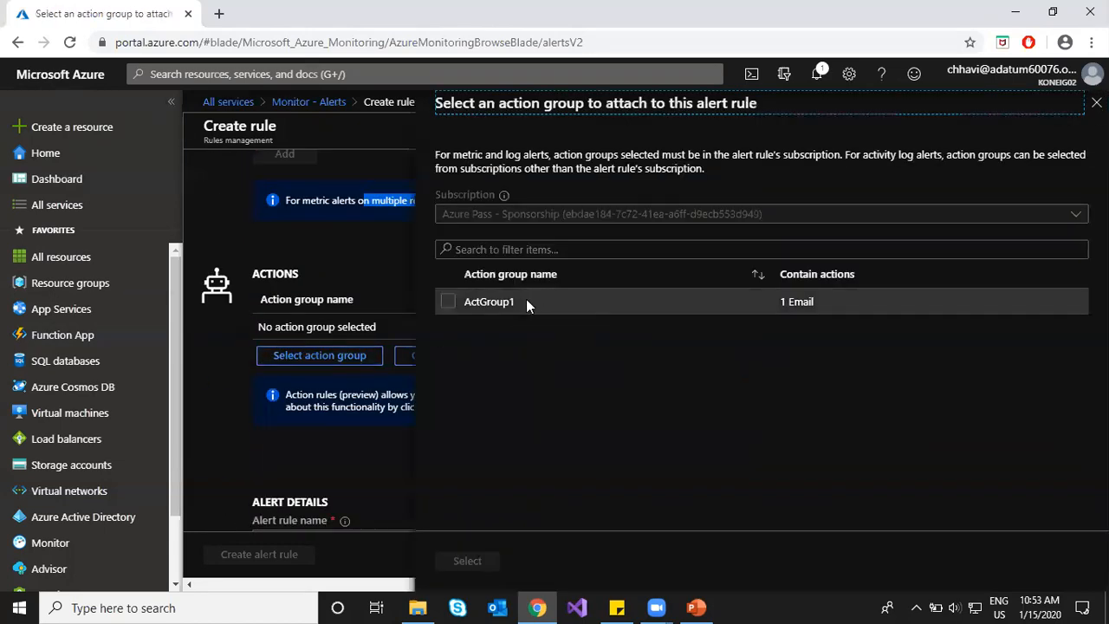
{"action": "left_click", "coordinate": [526, 301]}
{"action": "left_click", "coordinate": [475, 559]}
Step: Name the rule rule5 and save it to resource group Hcl103rg
{"action": "scroll", "coordinate": [338, 465], "scroll_direction": "down", "scroll_amount": 3}
{"action": "left_click", "coordinate": [342, 301]}
{"action": "type", "text": "rule1"}
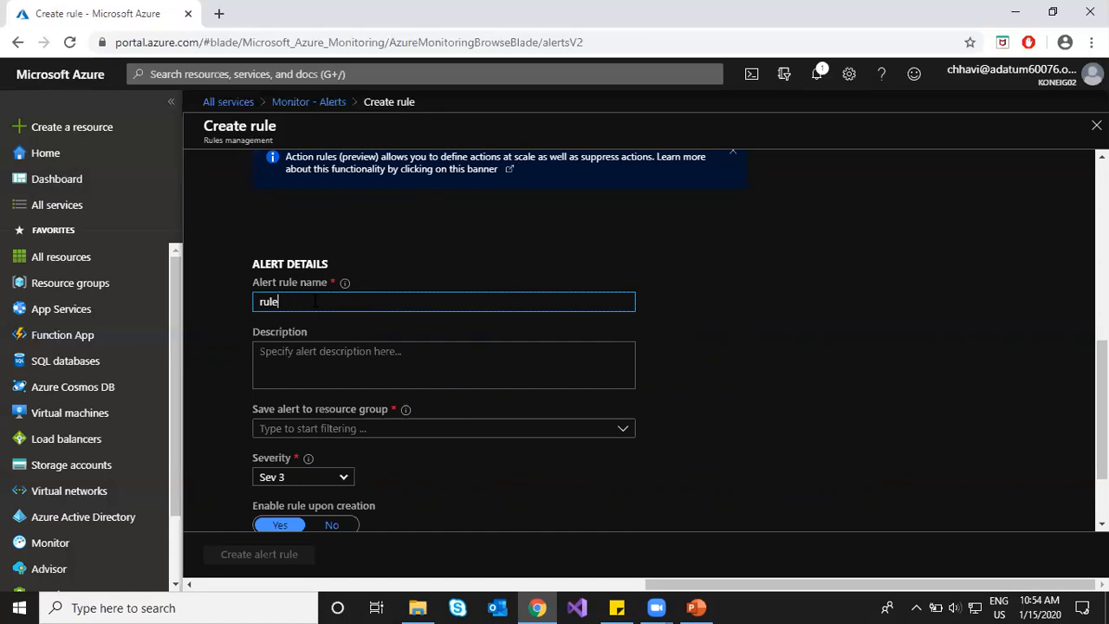
{"action": "left_click", "coordinate": [370, 428]}
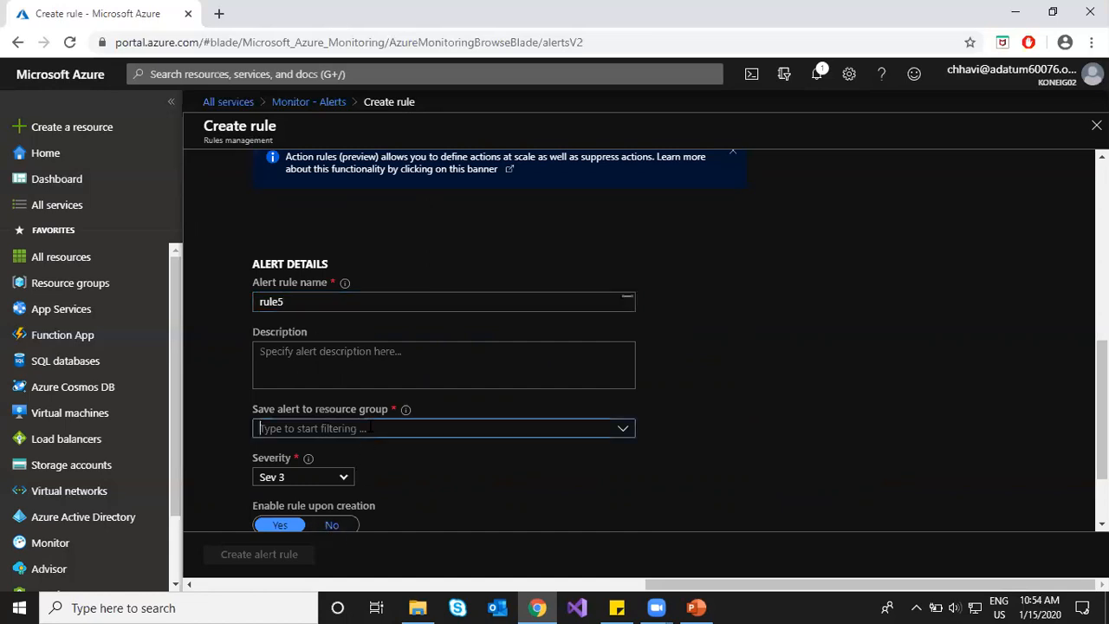
{"action": "left_click", "coordinate": [327, 381]}
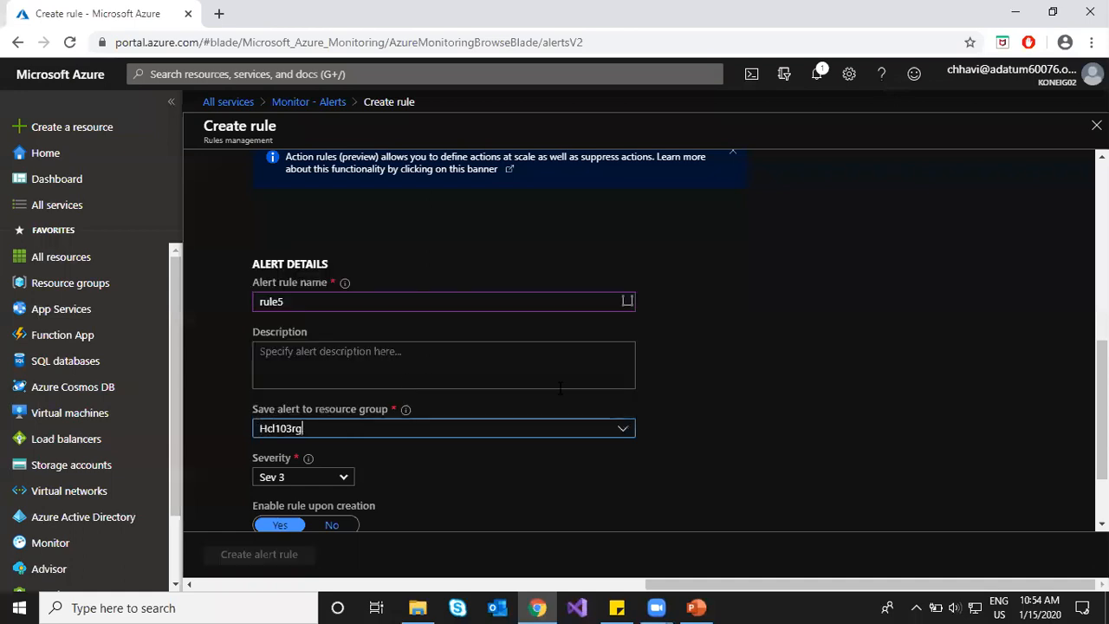
{"action": "left_click", "coordinate": [905, 379]}
{"action": "scroll", "coordinate": [823, 383], "scroll_direction": "down", "scroll_amount": 2}
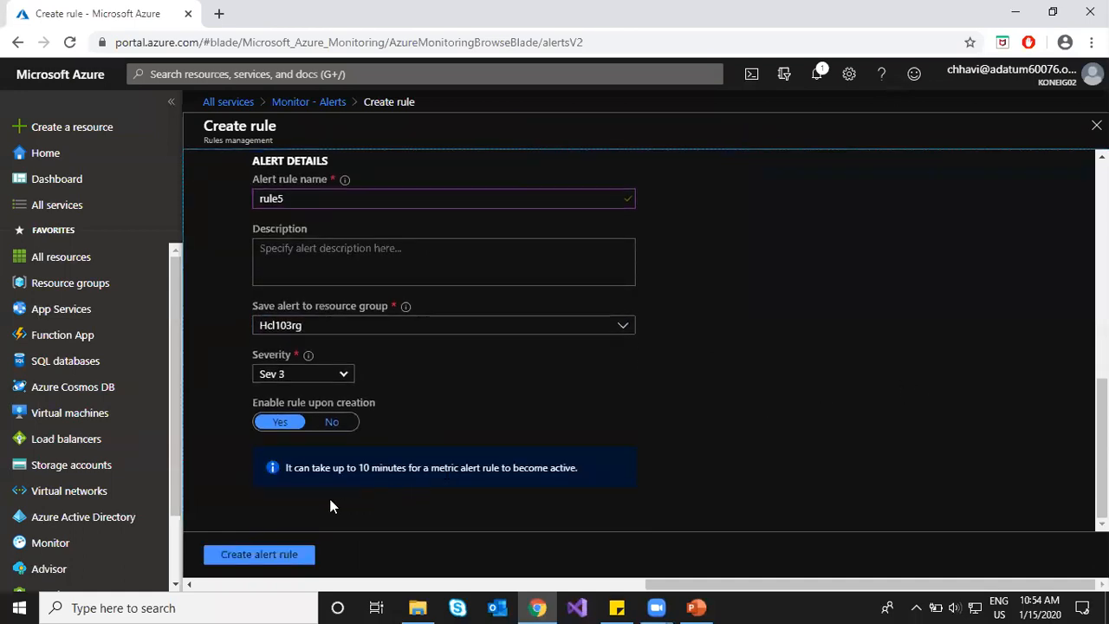
{"action": "scroll", "coordinate": [345, 396], "scroll_direction": "up", "scroll_amount": 10}
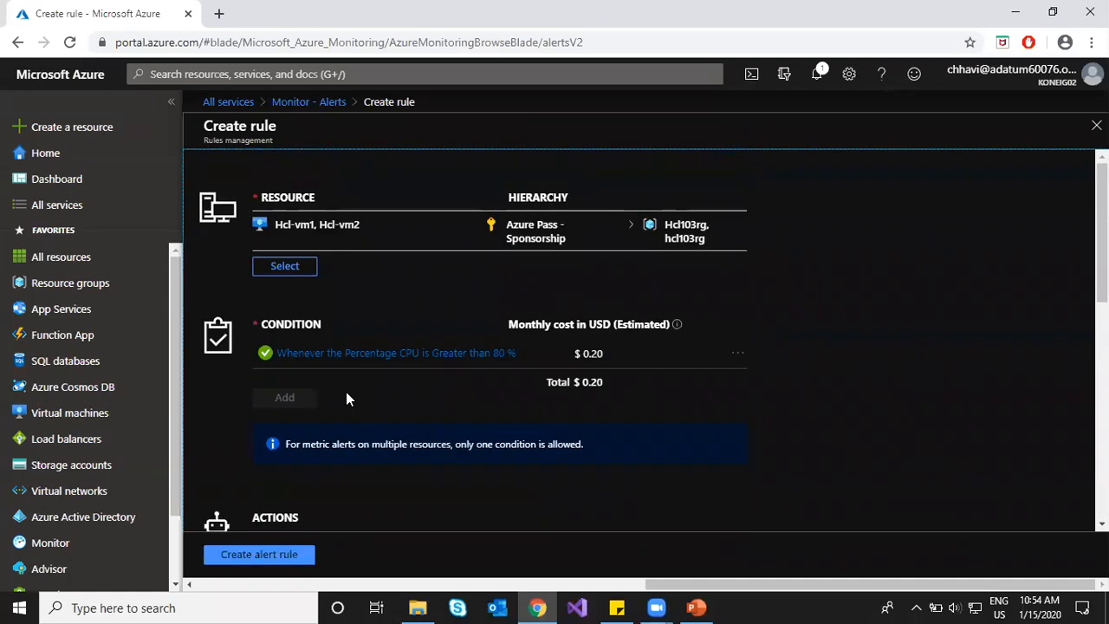
Step: Create the rule5 alert rule and refresh the alert rules list several times to find it
{"action": "left_click", "coordinate": [250, 560]}
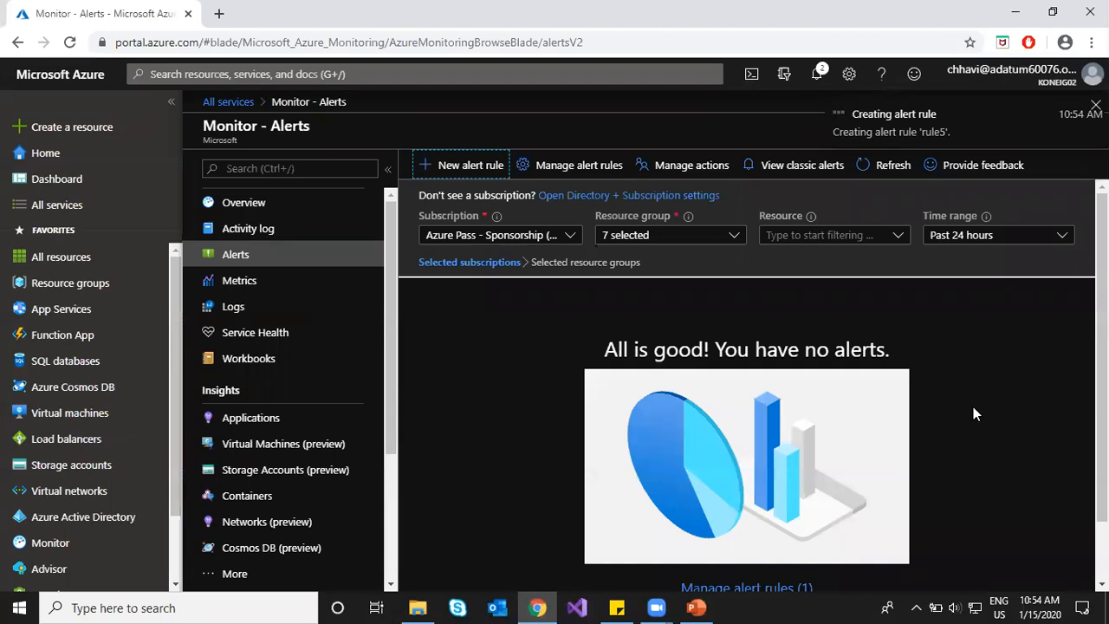
{"action": "left_click", "coordinate": [579, 173]}
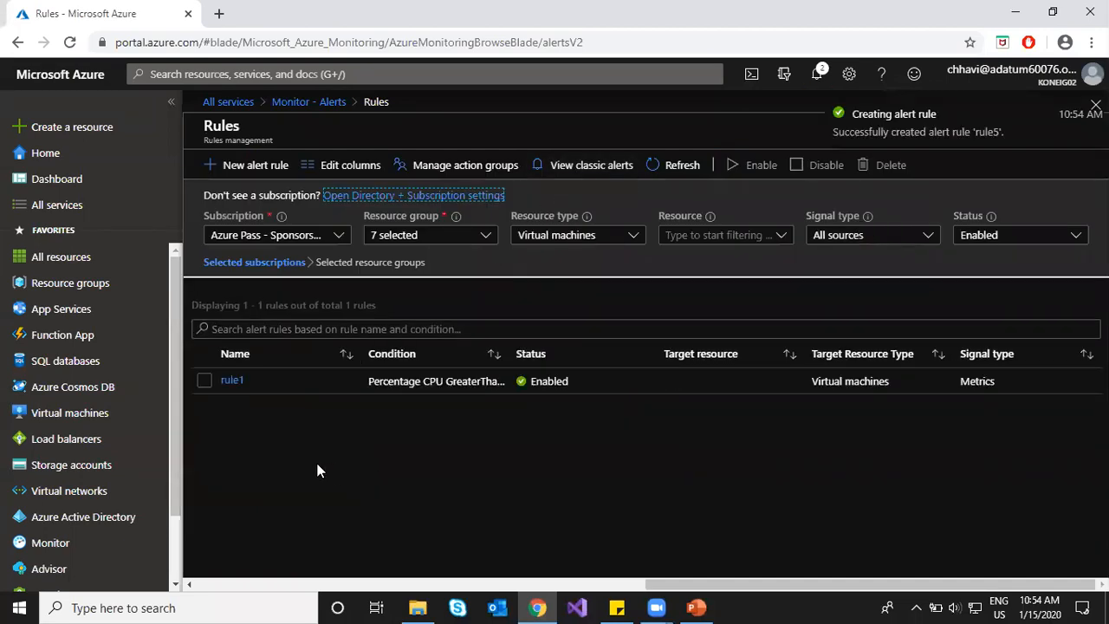
{"action": "left_click", "coordinate": [671, 167]}
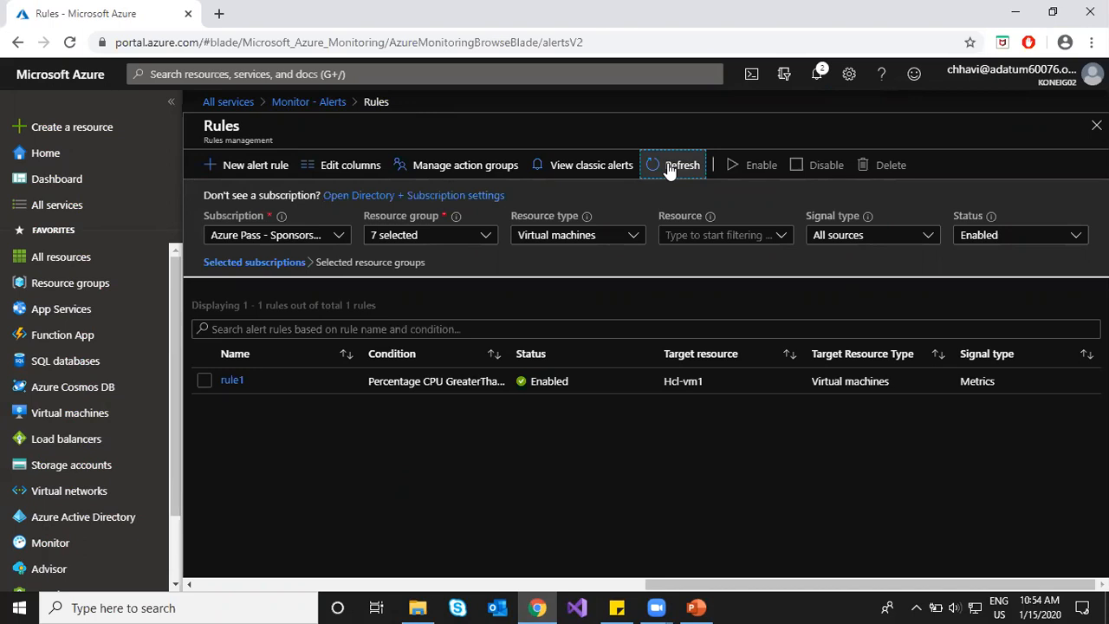
{"action": "left_click", "coordinate": [671, 168]}
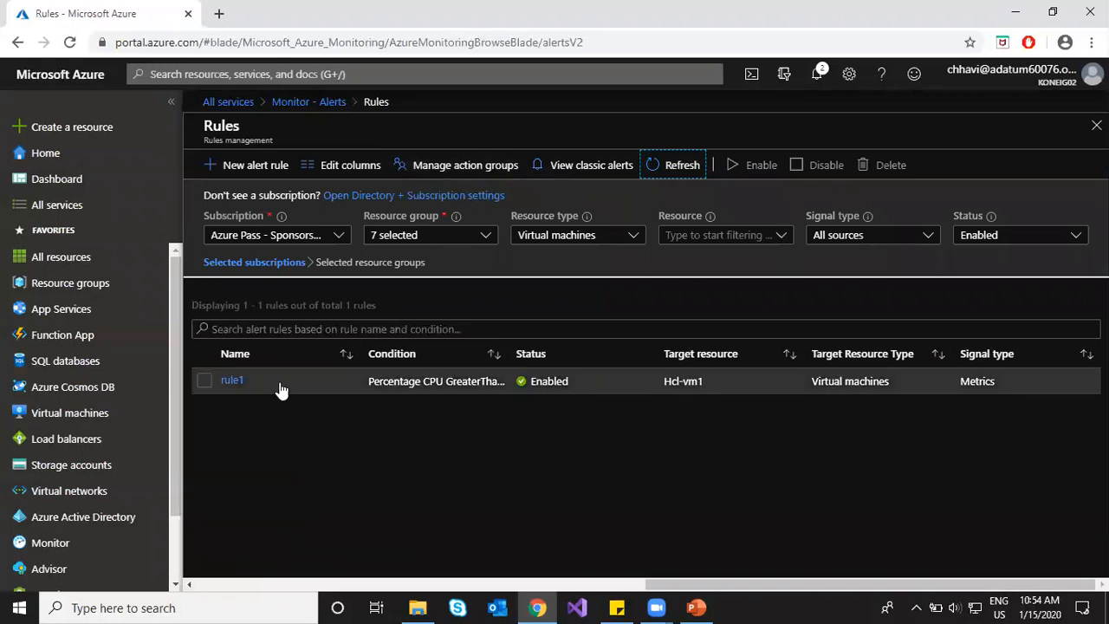
{"action": "left_click", "coordinate": [672, 167]}
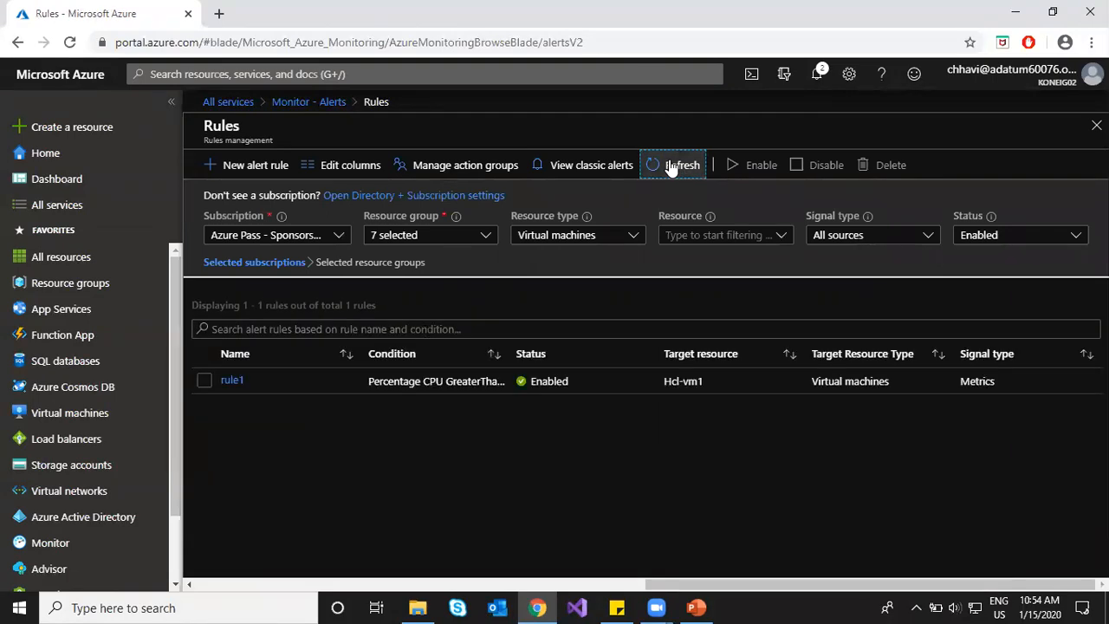
{"action": "left_click", "coordinate": [669, 171]}
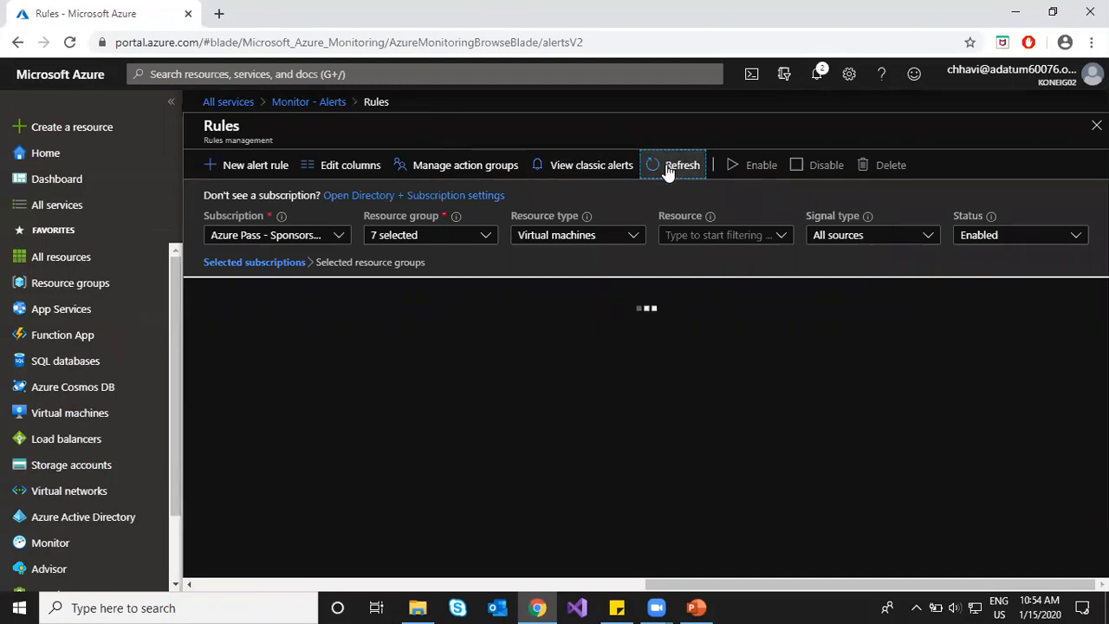
Step: Reopen the alert rules list from Monitor alerts and refresh until rule5 appears for Hcl-vm2 and Hcl-vm1
{"action": "left_click", "coordinate": [308, 102]}
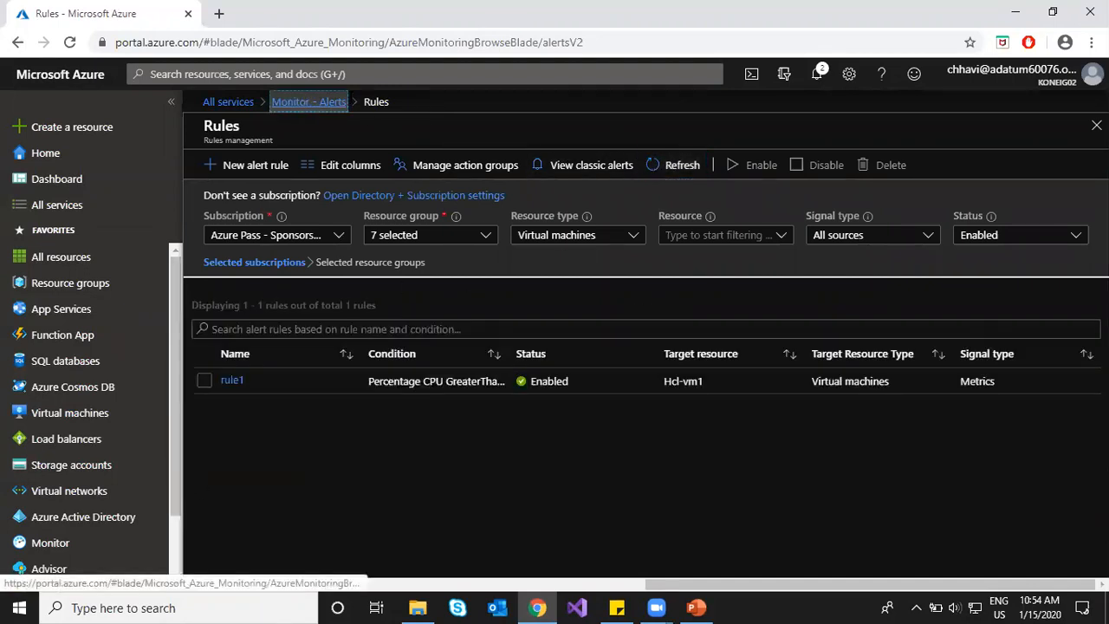
{"action": "left_click", "coordinate": [564, 177]}
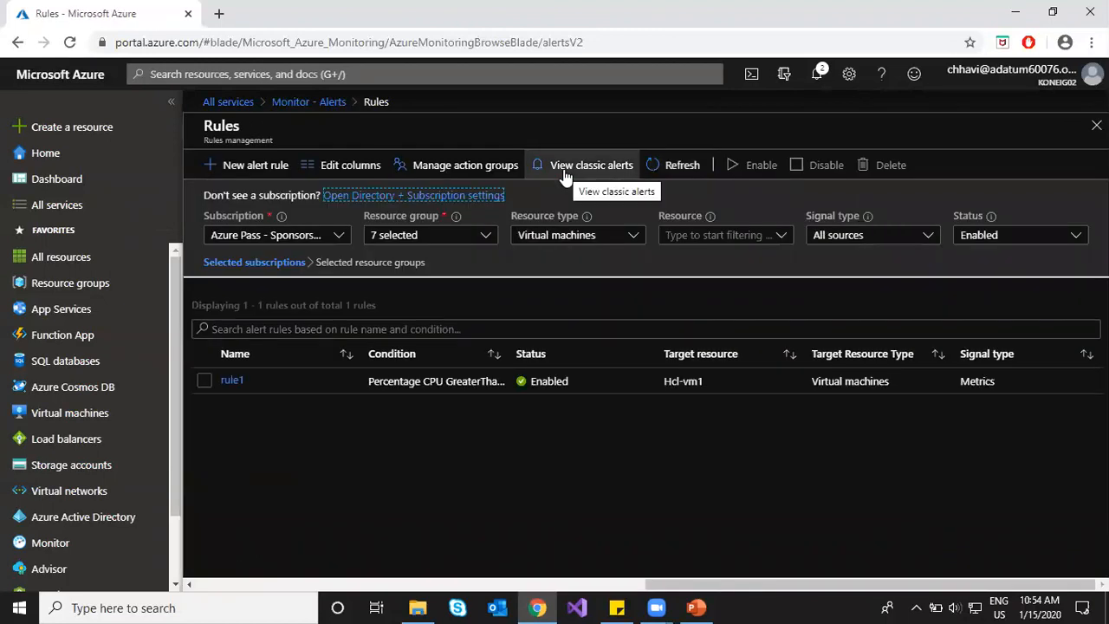
{"action": "left_click", "coordinate": [662, 167]}
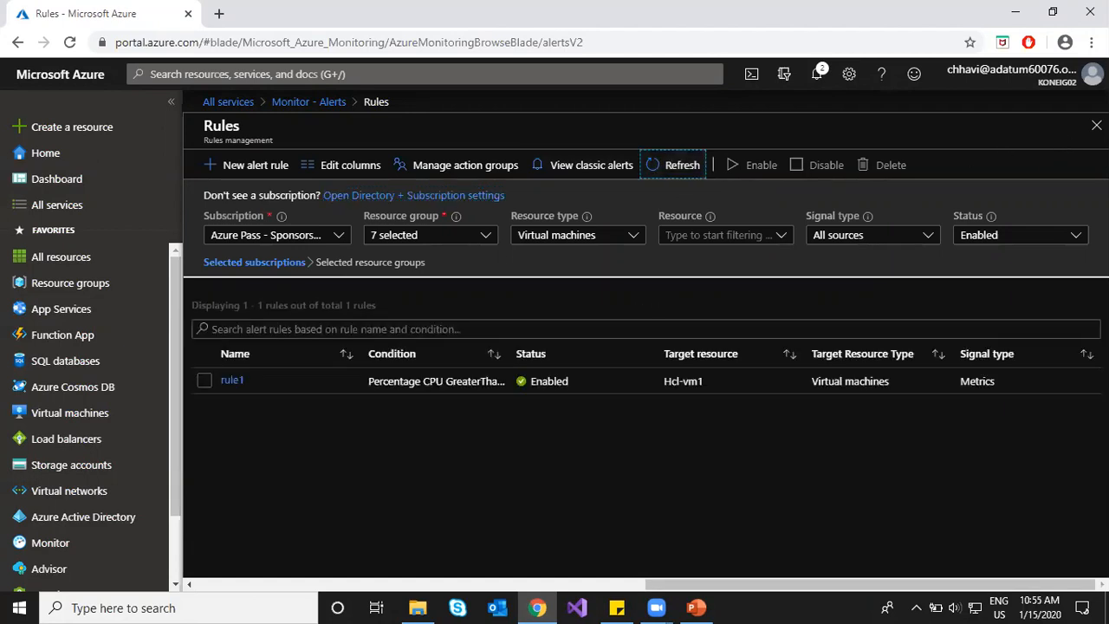
{"action": "left_click", "coordinate": [1096, 125]}
{"action": "left_click", "coordinate": [887, 166]}
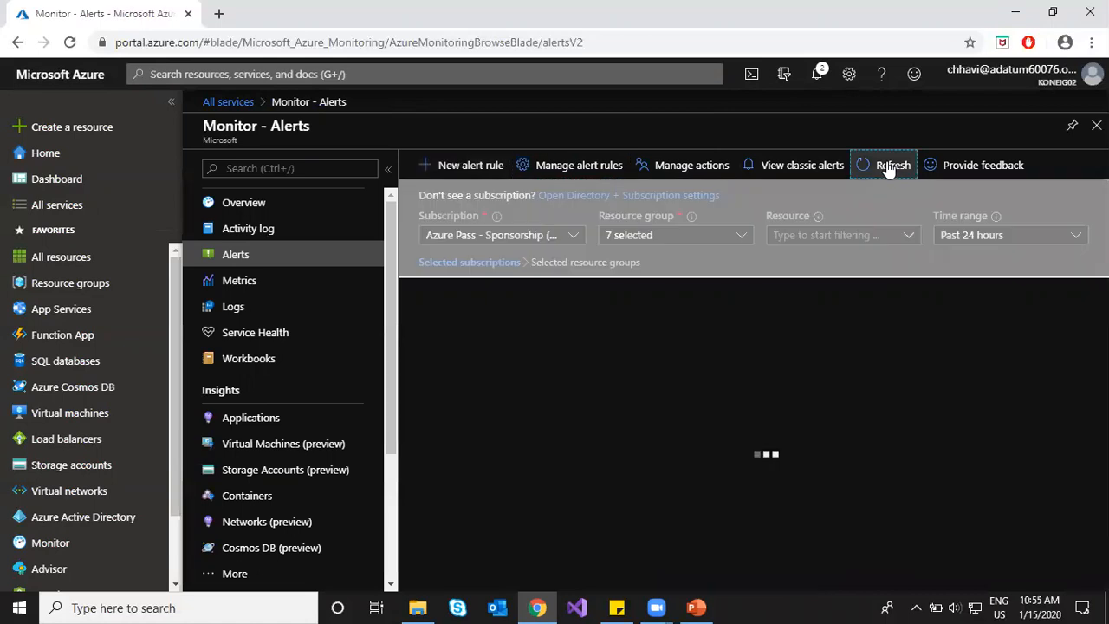
{"action": "left_click", "coordinate": [572, 166]}
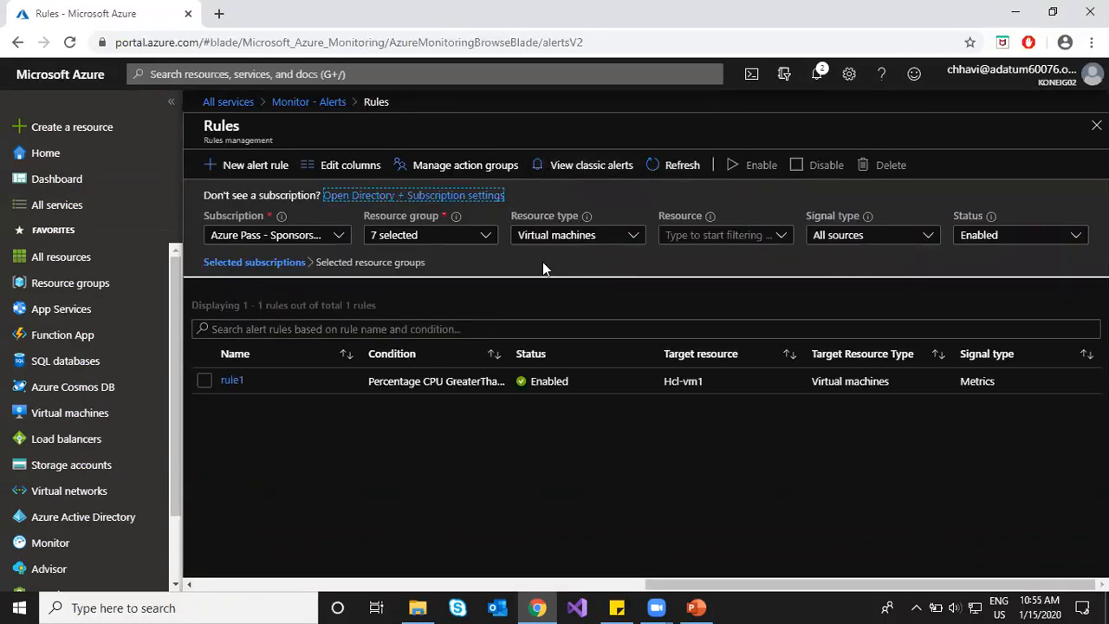
{"action": "left_click", "coordinate": [443, 240]}
{"action": "left_click", "coordinate": [432, 240]}
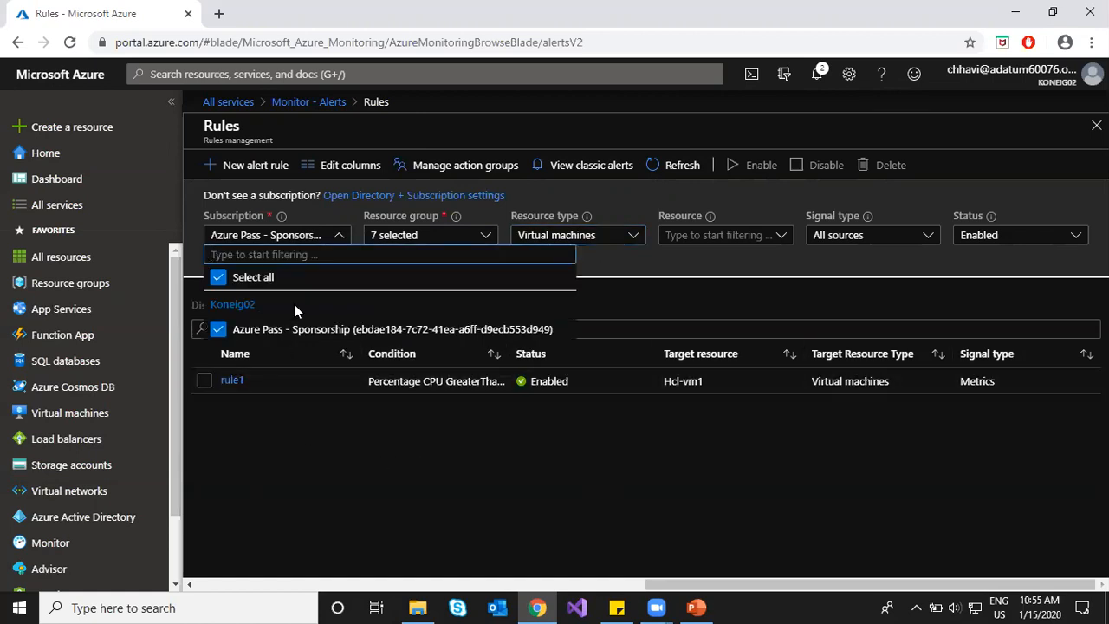
{"action": "left_click", "coordinate": [370, 518]}
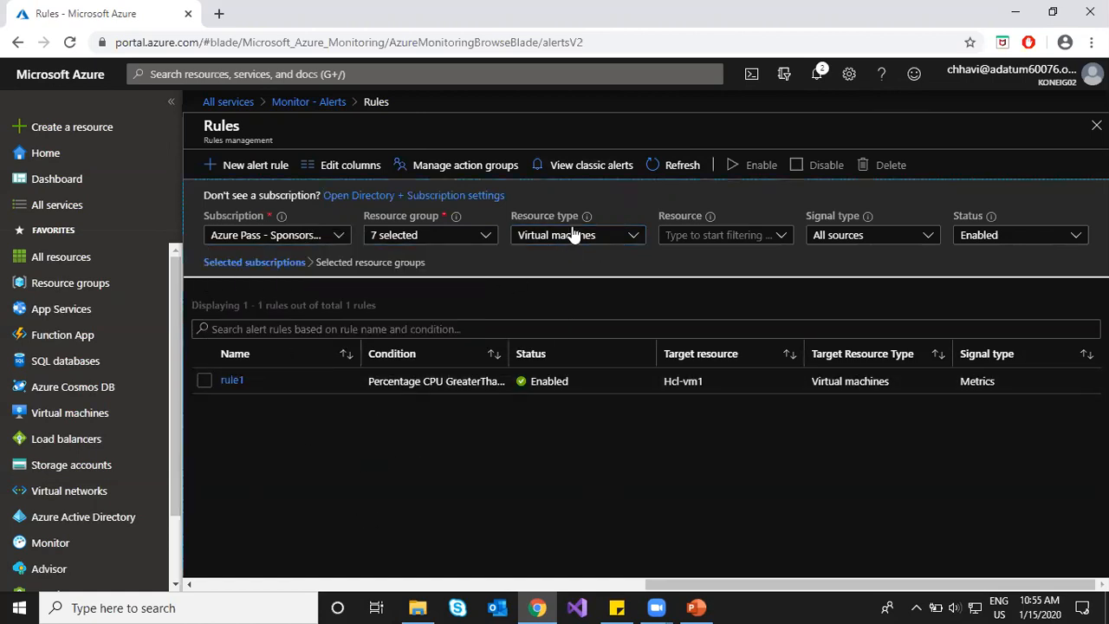
{"action": "left_click", "coordinate": [665, 169]}
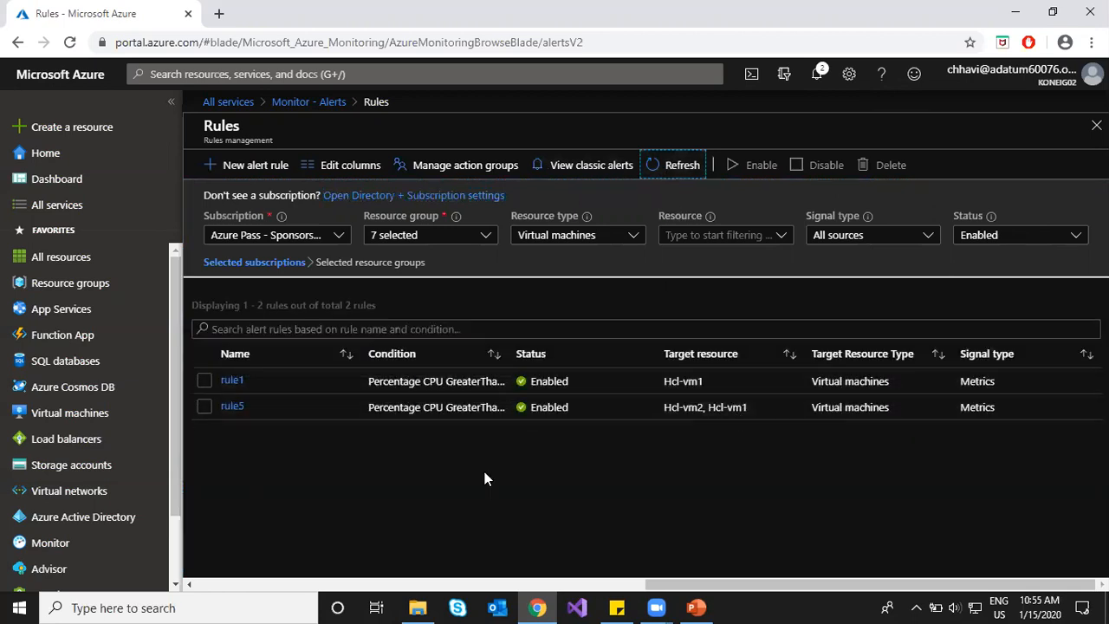
Step: Open Service Health's Planned maintenance view from the Monitor alerts overview
{"action": "left_click", "coordinate": [317, 104]}
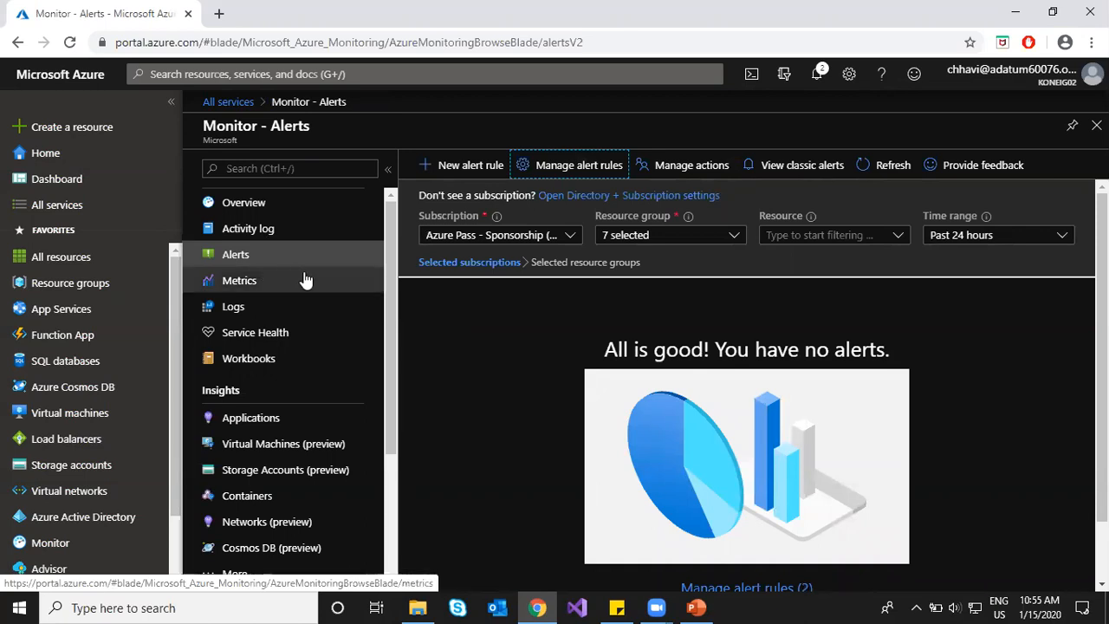
{"action": "left_click", "coordinate": [271, 339]}
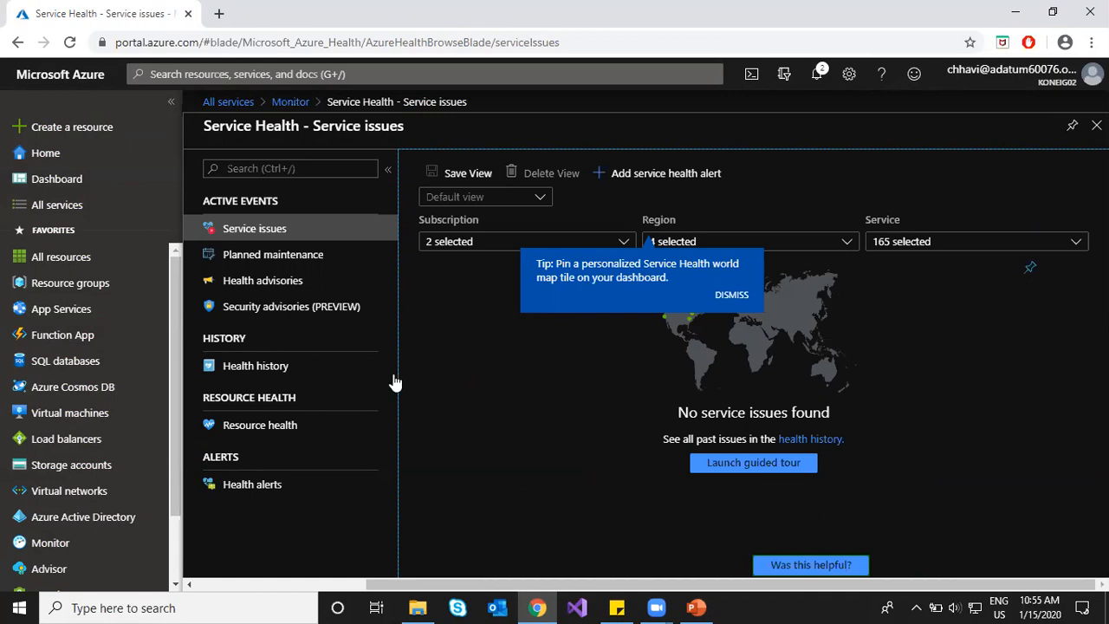
{"action": "left_click", "coordinate": [256, 257]}
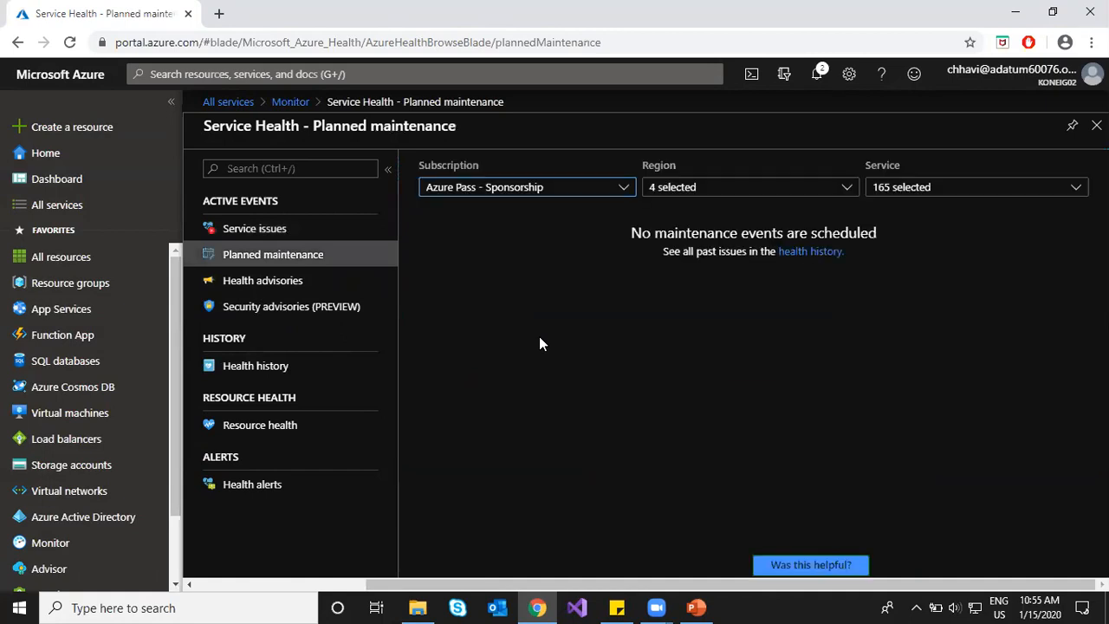
Step: Filter planned maintenance to both Azure Pass - Sponsorship subscriptions, then view health advisories
{"action": "left_click", "coordinate": [518, 188]}
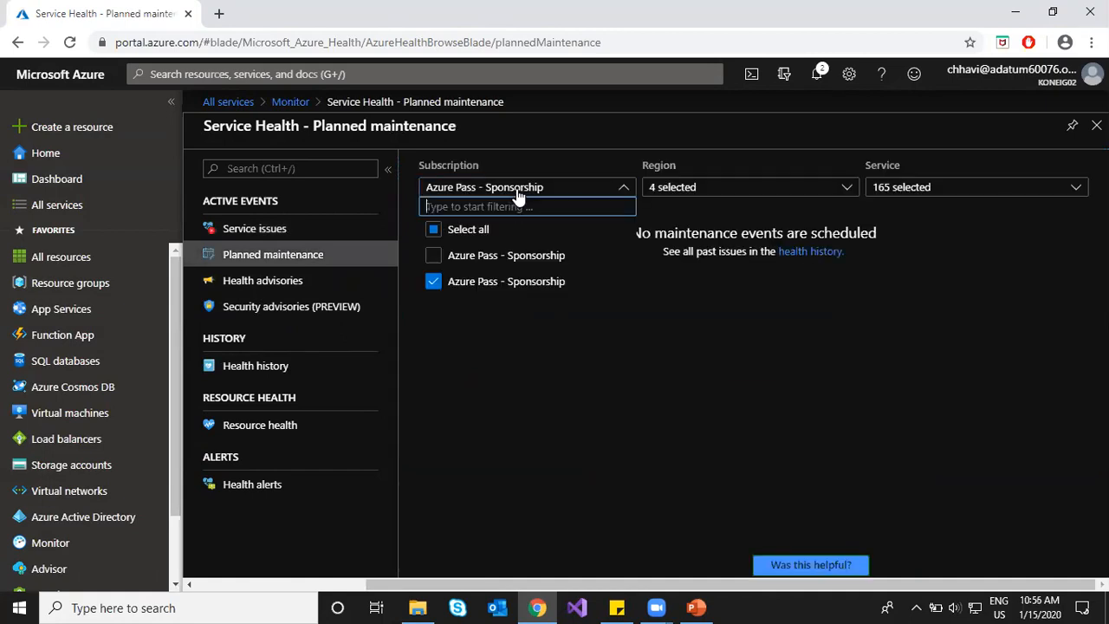
{"action": "left_click", "coordinate": [433, 257]}
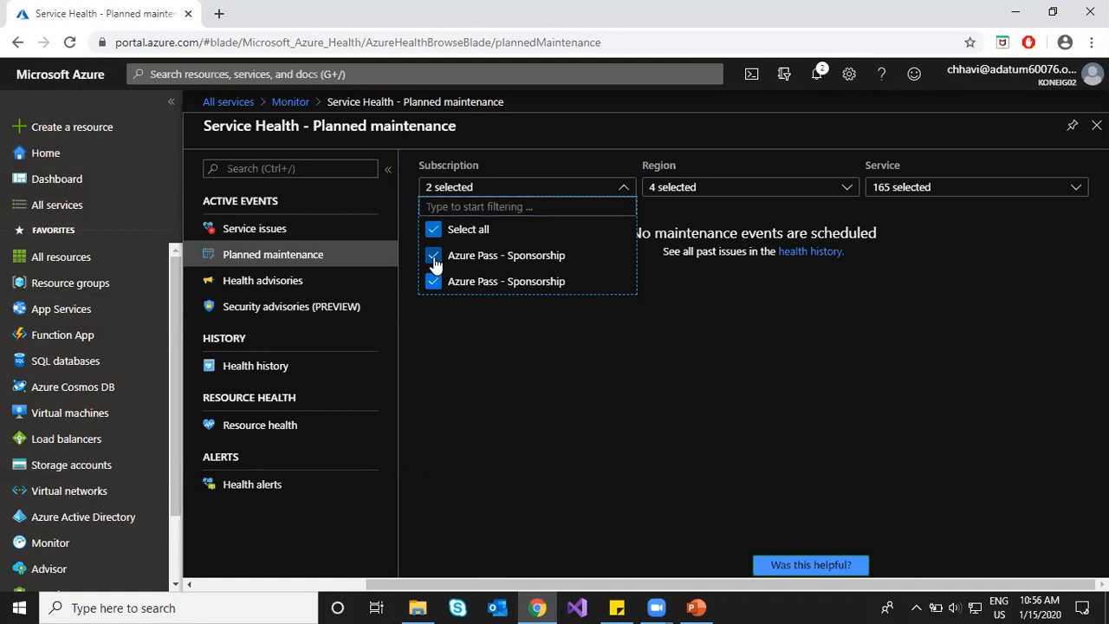
{"action": "left_click", "coordinate": [701, 369]}
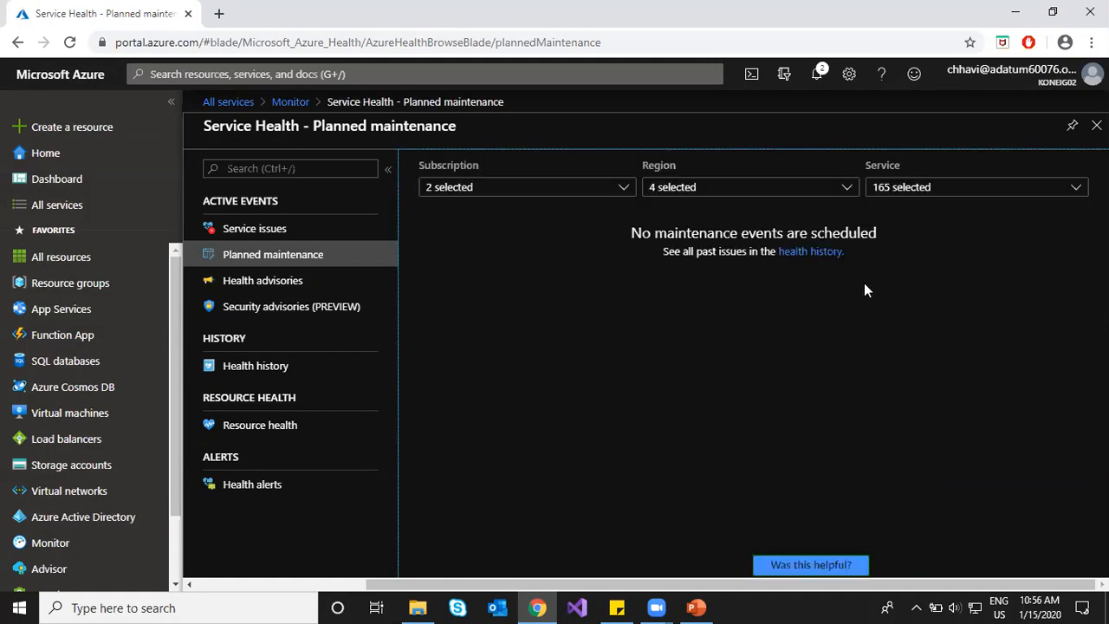
{"action": "left_click", "coordinate": [291, 282]}
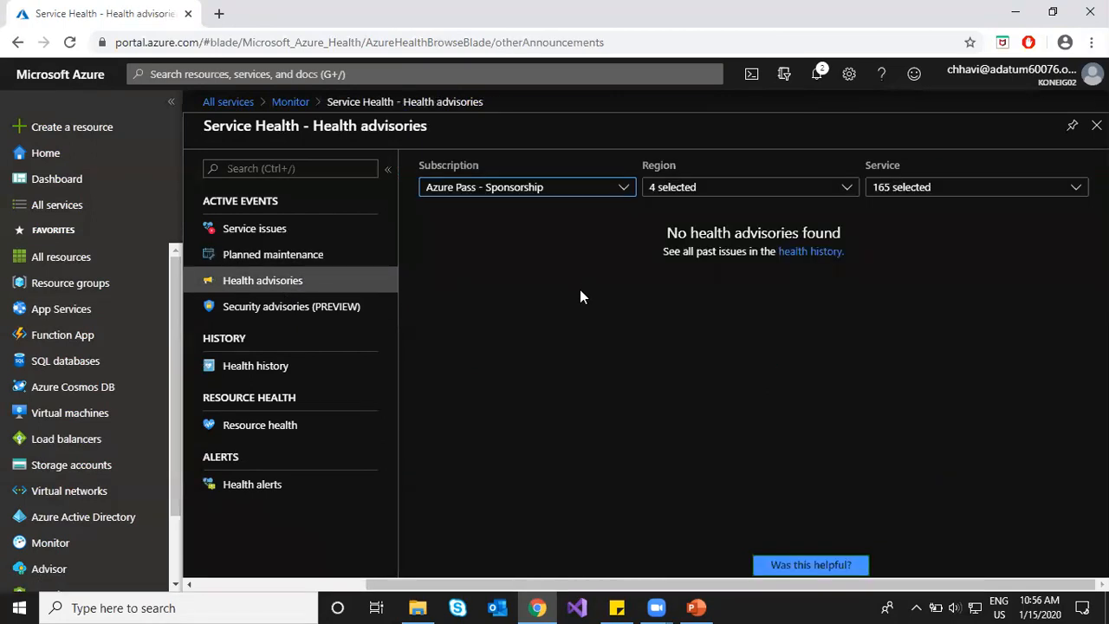
Step: Check the region filter on health advisories, then view the security advisories
{"action": "left_click", "coordinate": [746, 188]}
{"action": "scroll", "coordinate": [728, 390], "scroll_direction": "down", "scroll_amount": 2}
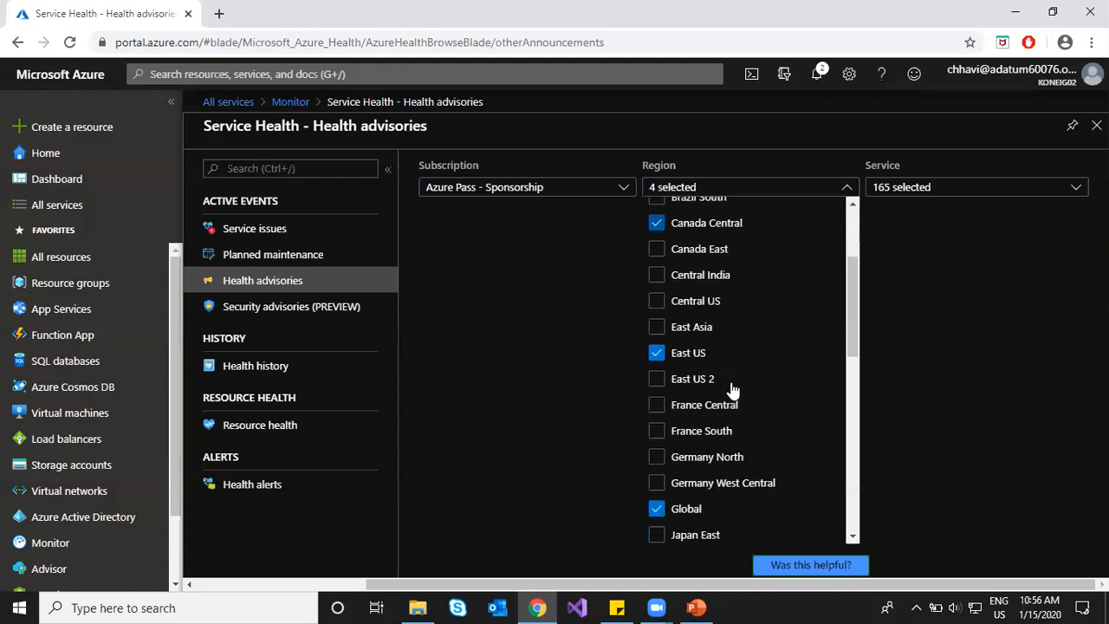
{"action": "left_click", "coordinate": [982, 345]}
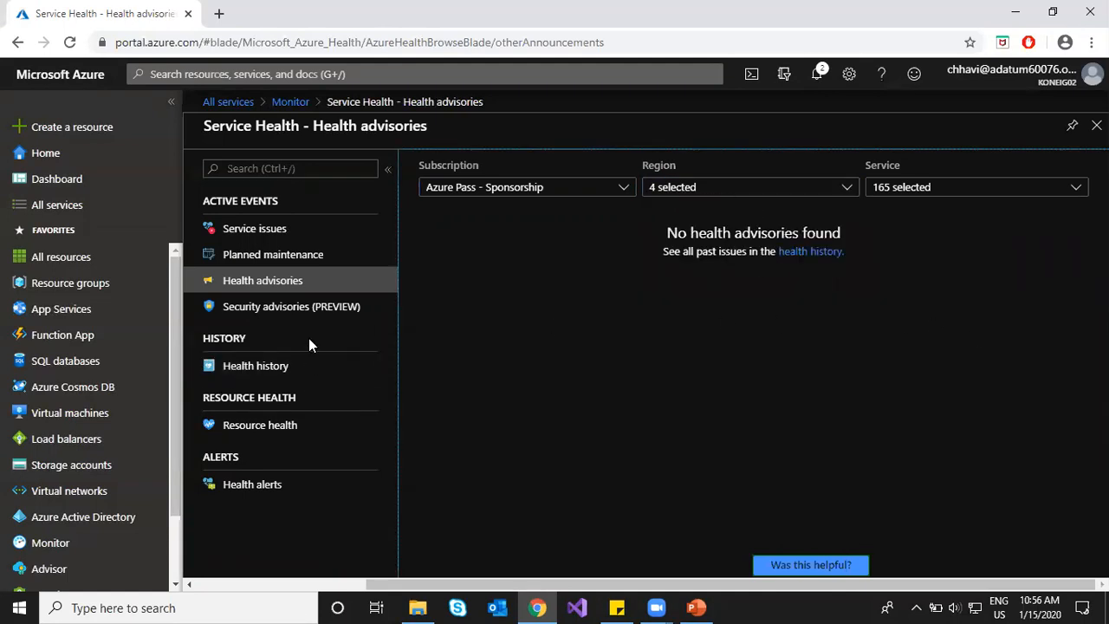
{"action": "left_click", "coordinate": [279, 310]}
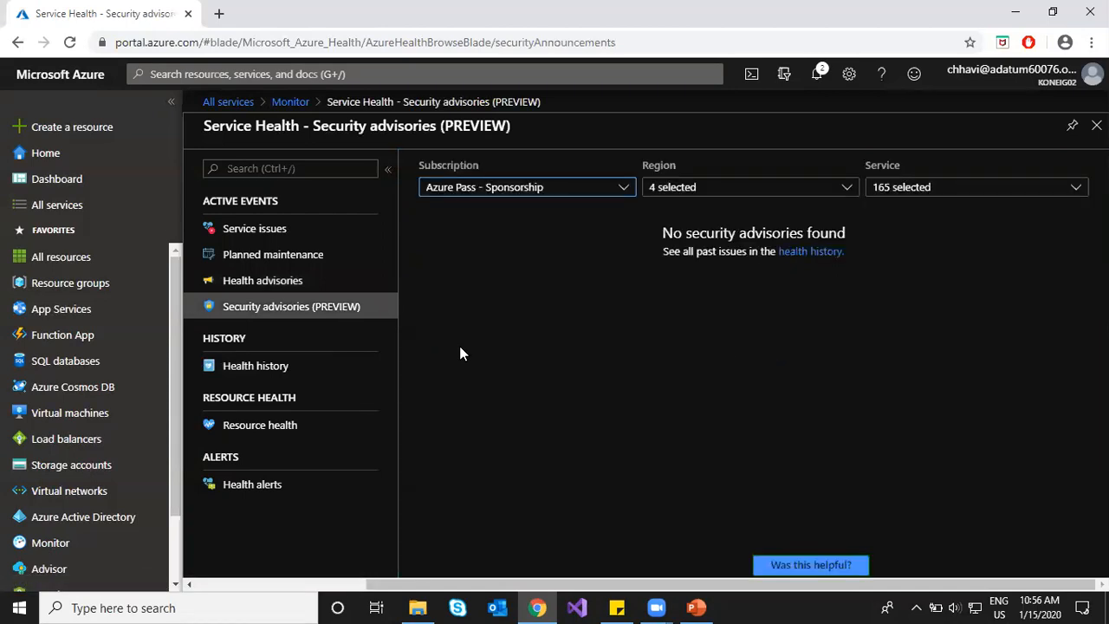
Step: Show Service Health history for the last 24 hours across both Azure Pass - Sponsorship subscriptions
{"action": "left_click", "coordinate": [274, 368]}
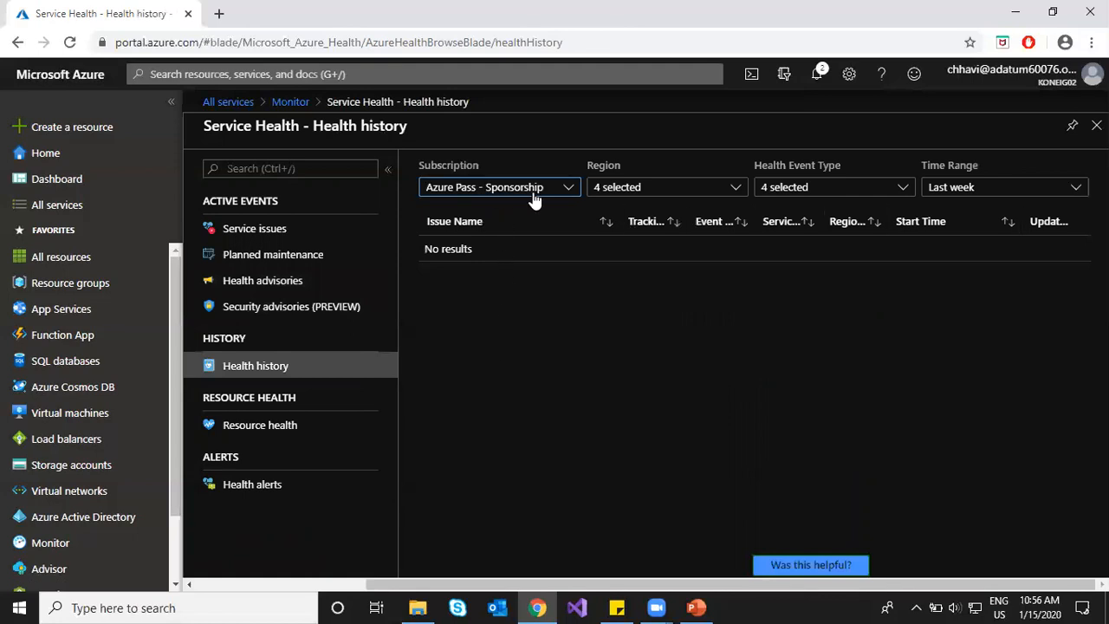
{"action": "left_click", "coordinate": [644, 189]}
{"action": "left_click", "coordinate": [845, 188]}
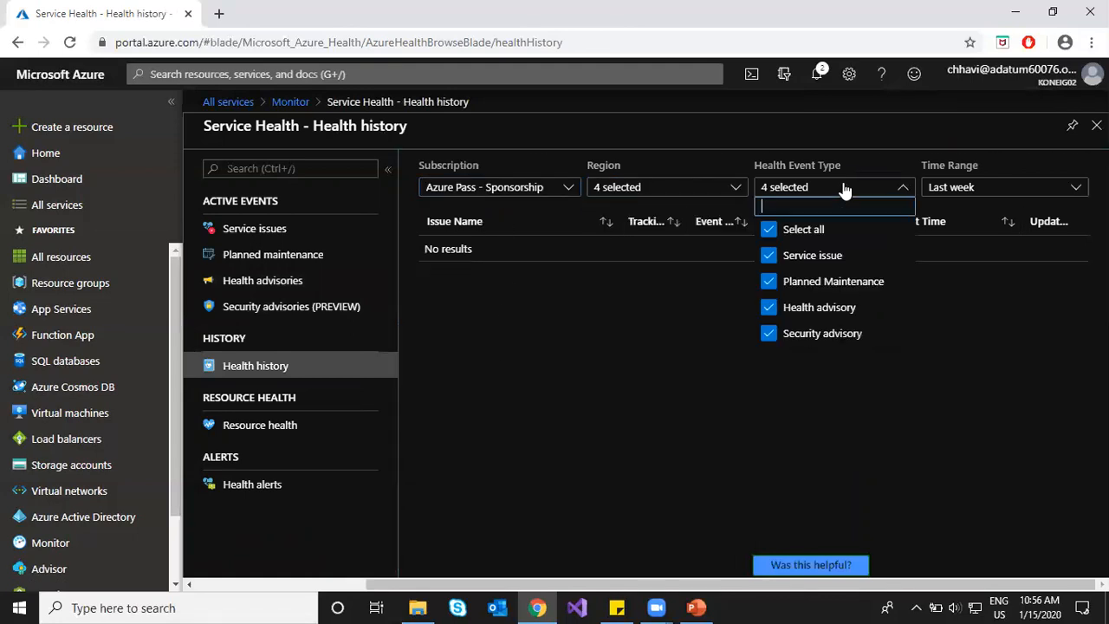
{"action": "left_click", "coordinate": [926, 194]}
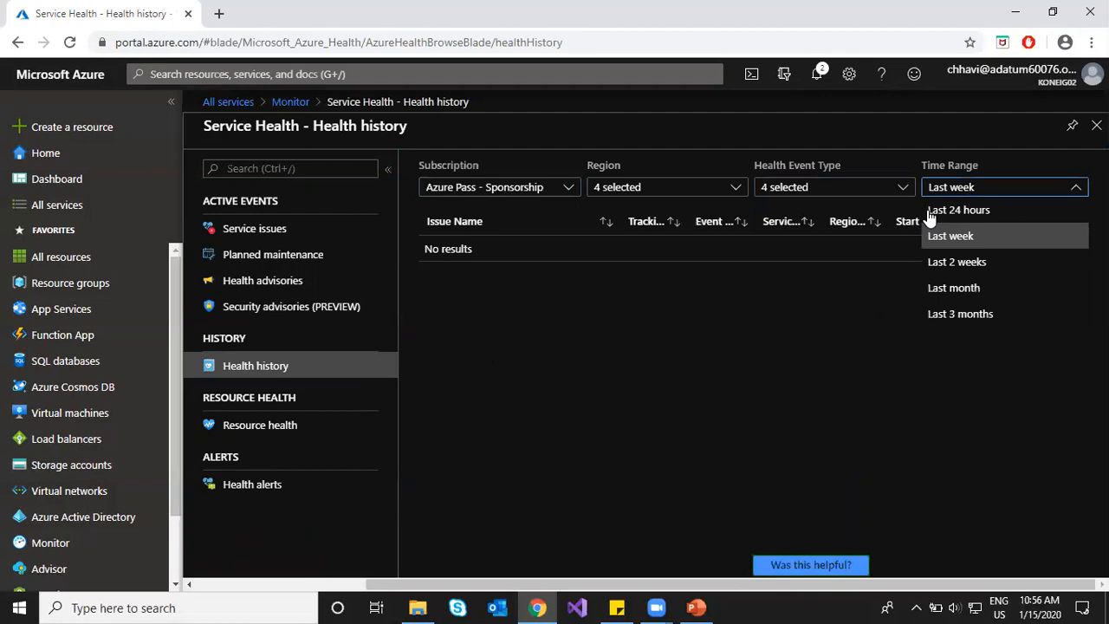
{"action": "left_click", "coordinate": [934, 213]}
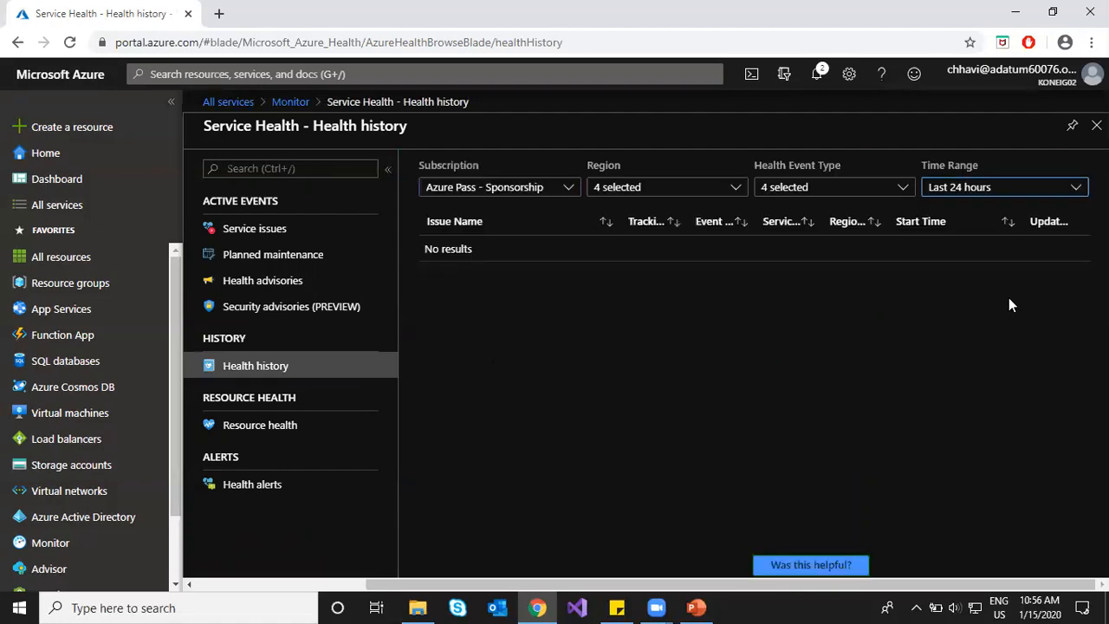
{"action": "left_click", "coordinate": [555, 186]}
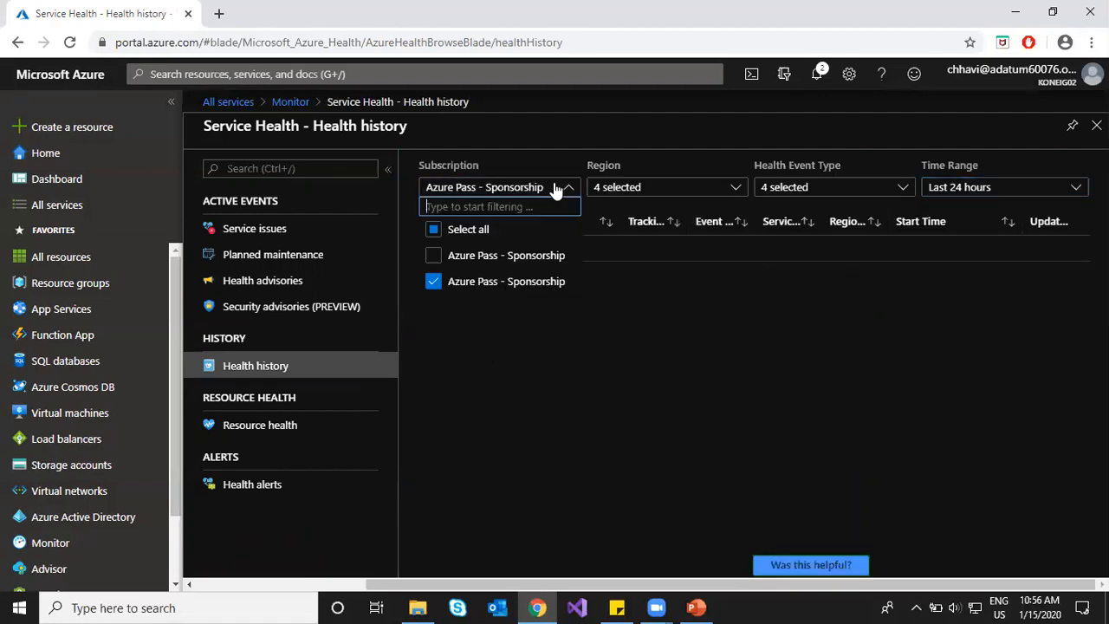
{"action": "left_click", "coordinate": [457, 257]}
{"action": "left_click", "coordinate": [872, 344]}
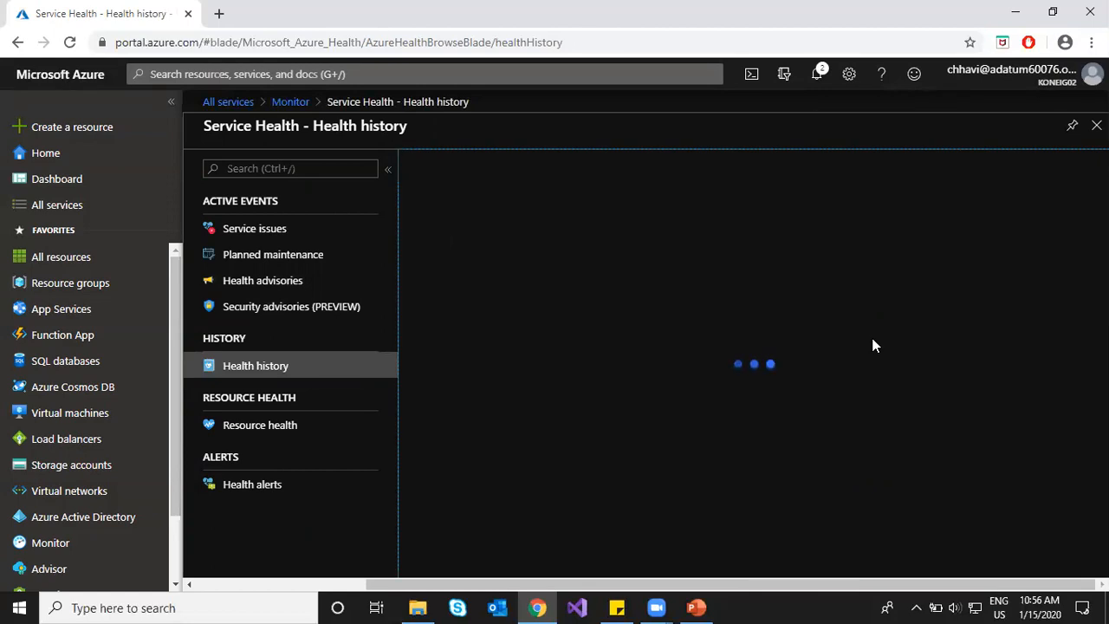
{"action": "left_click", "coordinate": [260, 432]}
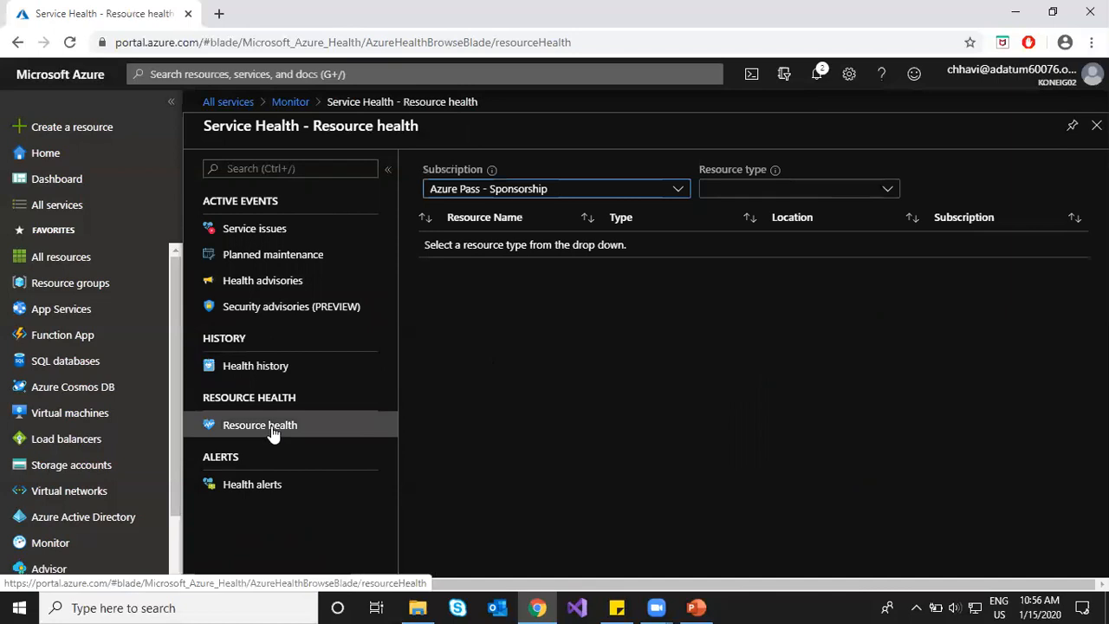
Step: Filter Resource health to Virtual machine resources and open hcl-vm1's health details
{"action": "left_click", "coordinate": [776, 191]}
{"action": "left_click_drag", "start_coordinate": [893, 243], "coordinate": [918, 528]}
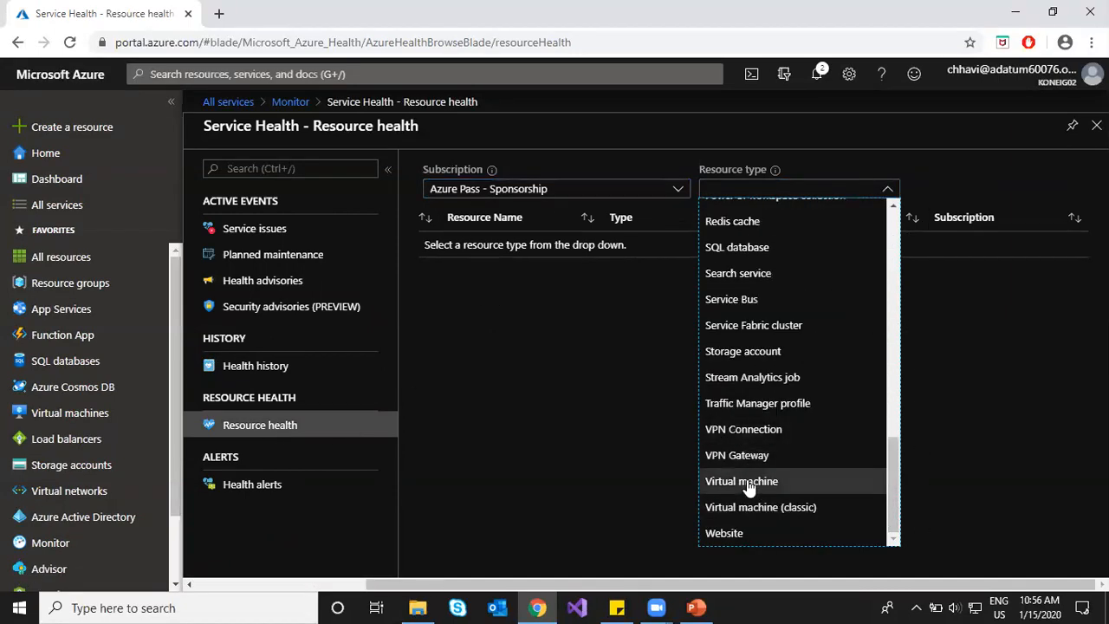
{"action": "left_click", "coordinate": [747, 483]}
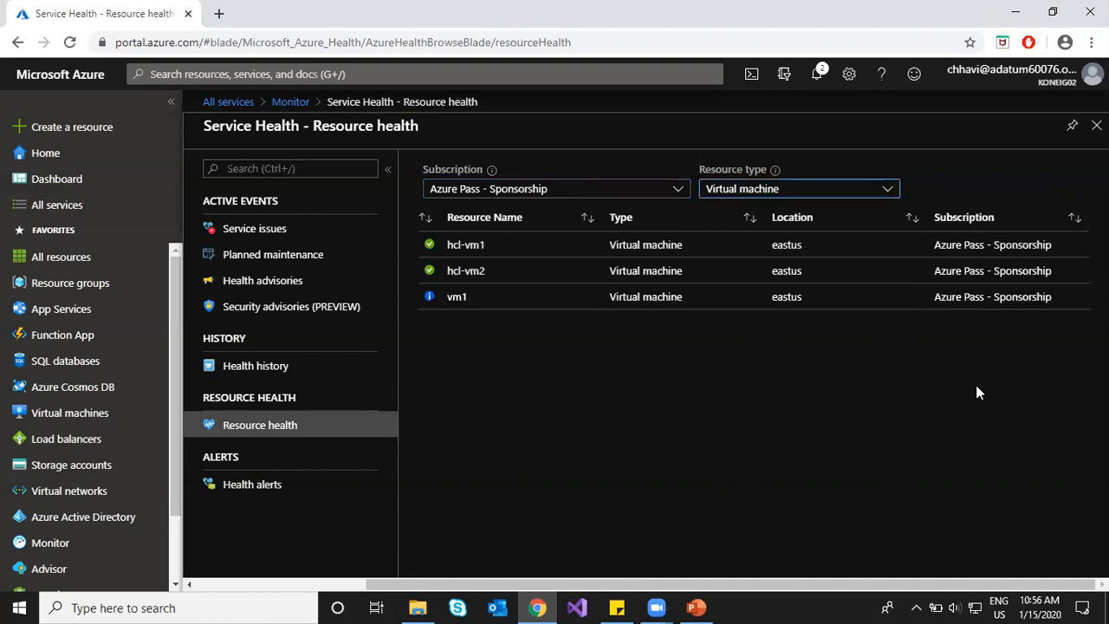
{"action": "left_click", "coordinate": [503, 247]}
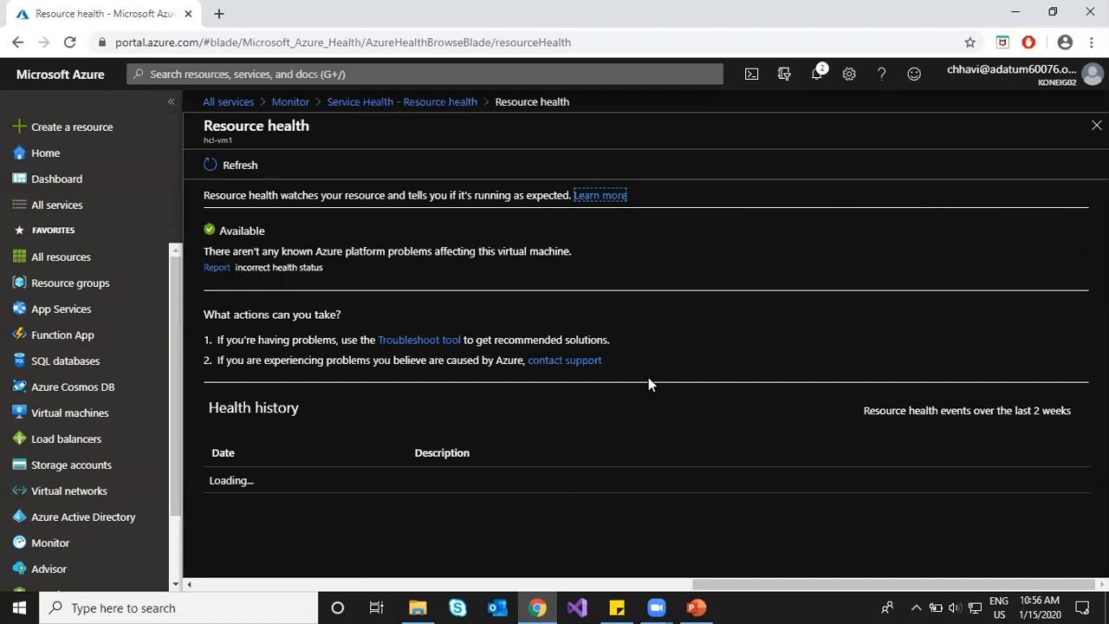
Step: Expand hcl-vm1's 01/15/2020 health history entry and select its recommended steps text
{"action": "scroll", "coordinate": [655, 383], "scroll_direction": "down", "scroll_amount": 2}
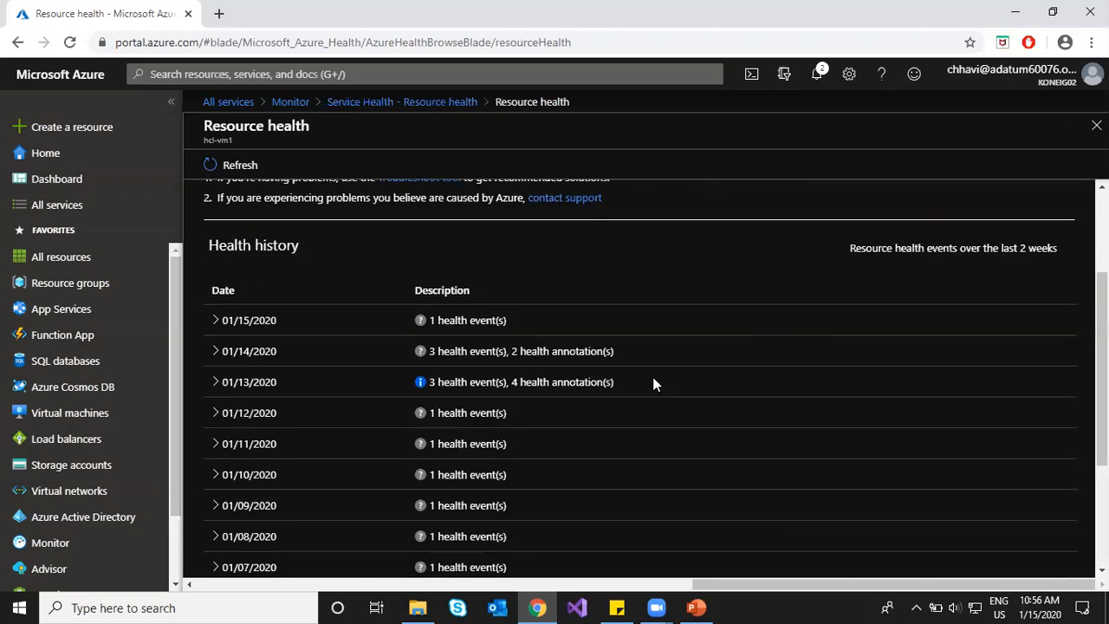
{"action": "left_click", "coordinate": [216, 322]}
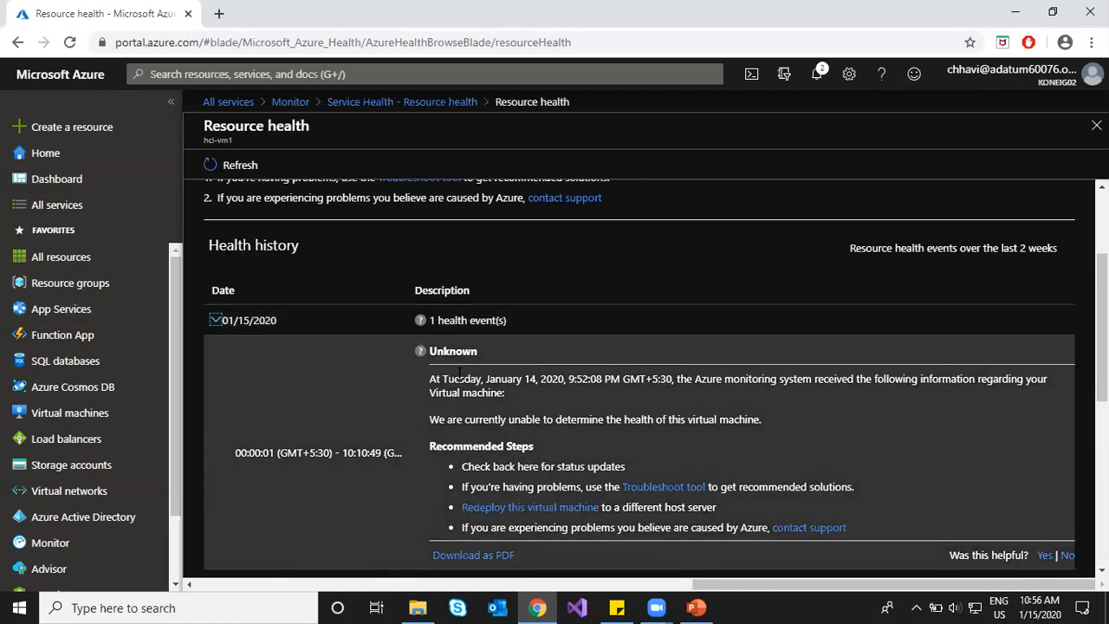
{"action": "scroll", "coordinate": [459, 373], "scroll_direction": "down", "scroll_amount": 1}
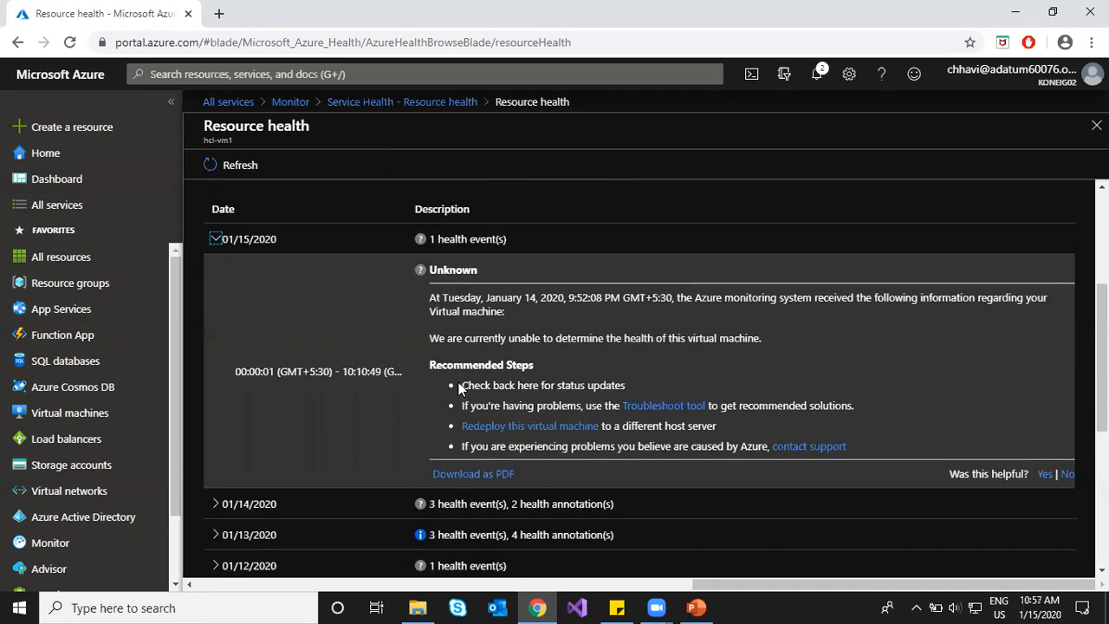
{"action": "left_click_drag", "start_coordinate": [431, 364], "coordinate": [572, 386]}
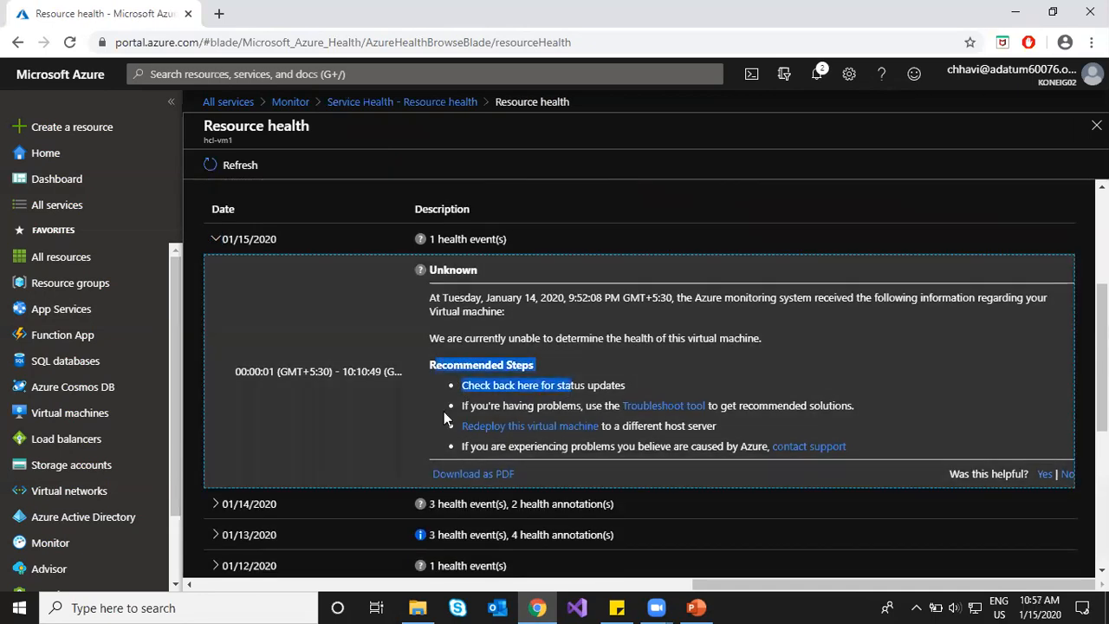
{"action": "scroll", "coordinate": [333, 374], "scroll_direction": "down", "scroll_amount": 2}
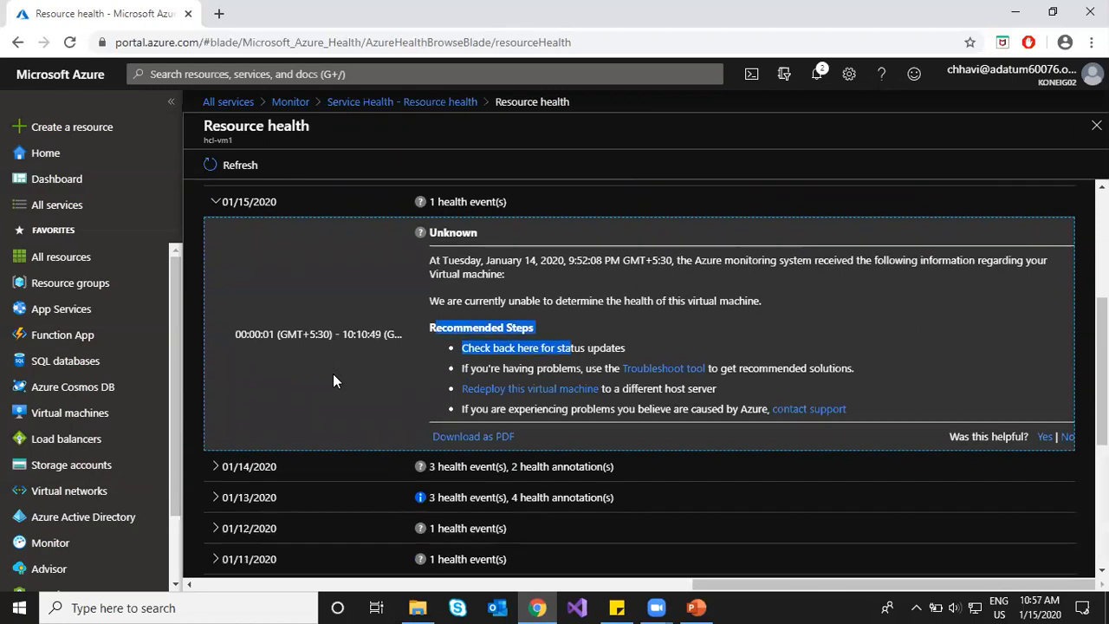
Step: Expand the 01/14/2020 entry and scroll through its Unknown health events and annotations
{"action": "left_click", "coordinate": [215, 347]}
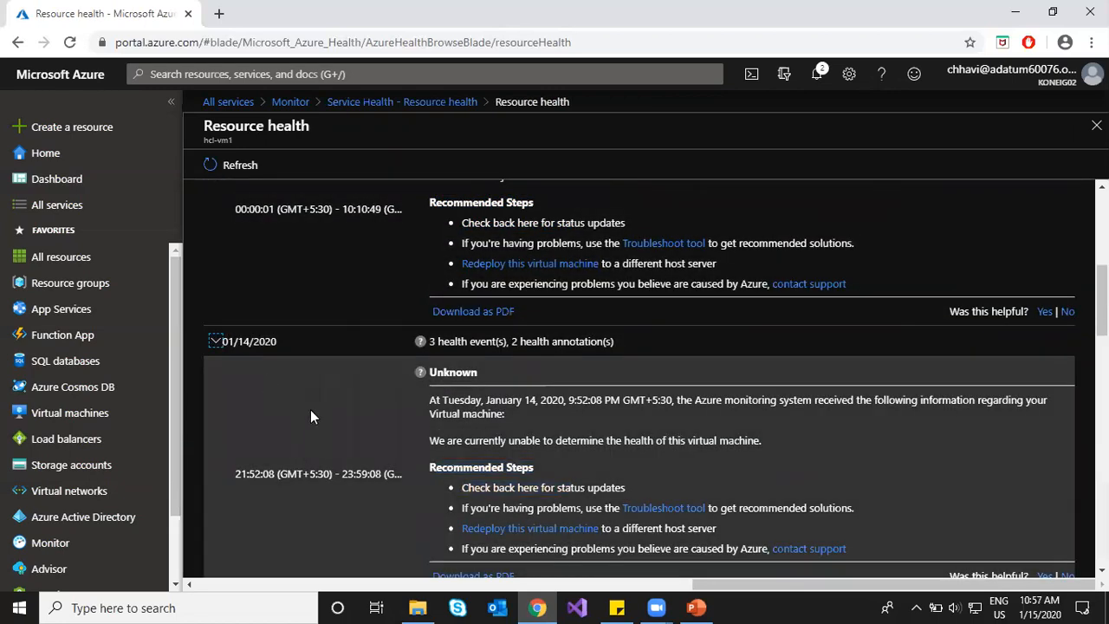
{"action": "scroll", "coordinate": [411, 422], "scroll_direction": "down", "scroll_amount": 2}
{"action": "scroll", "coordinate": [486, 420], "scroll_direction": "down", "scroll_amount": 2}
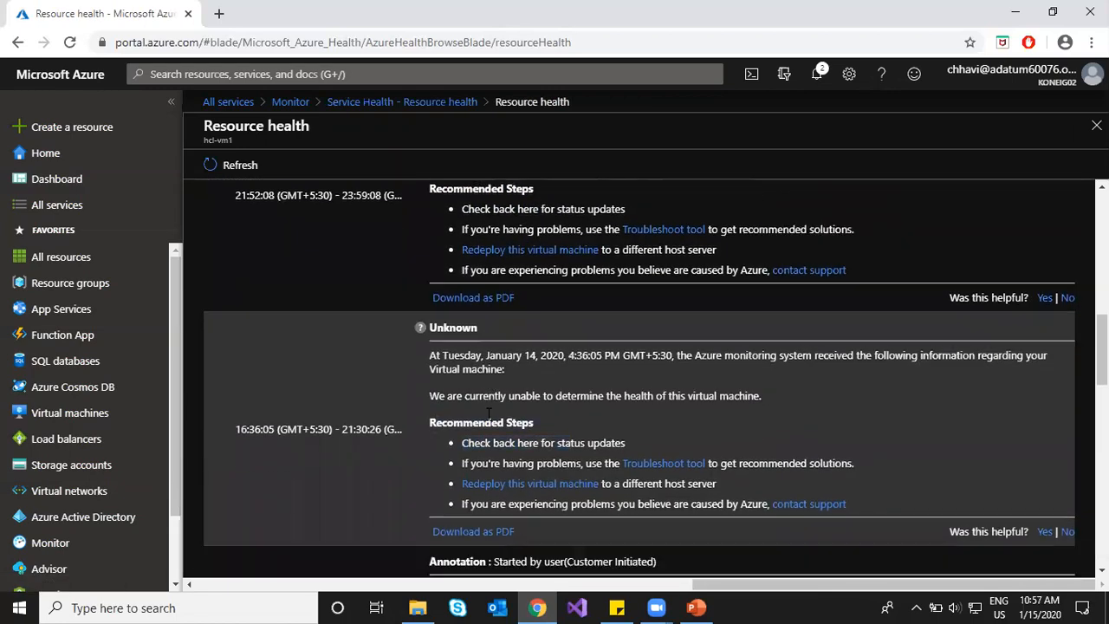
{"action": "scroll", "coordinate": [512, 413], "scroll_direction": "down", "scroll_amount": 2}
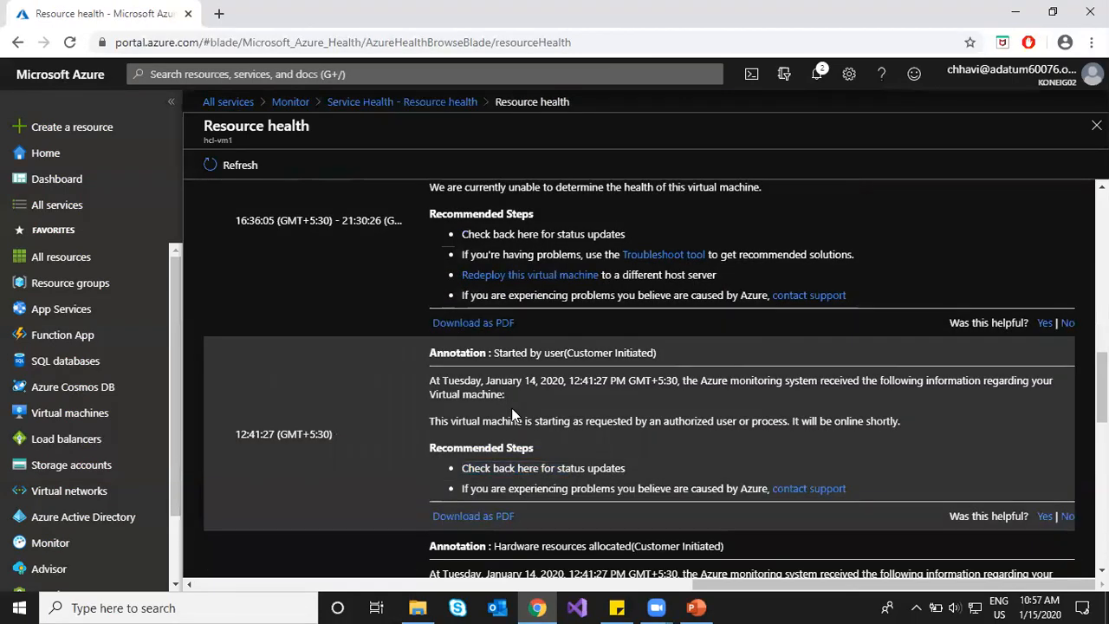
{"action": "scroll", "coordinate": [512, 414], "scroll_direction": "down", "scroll_amount": 2}
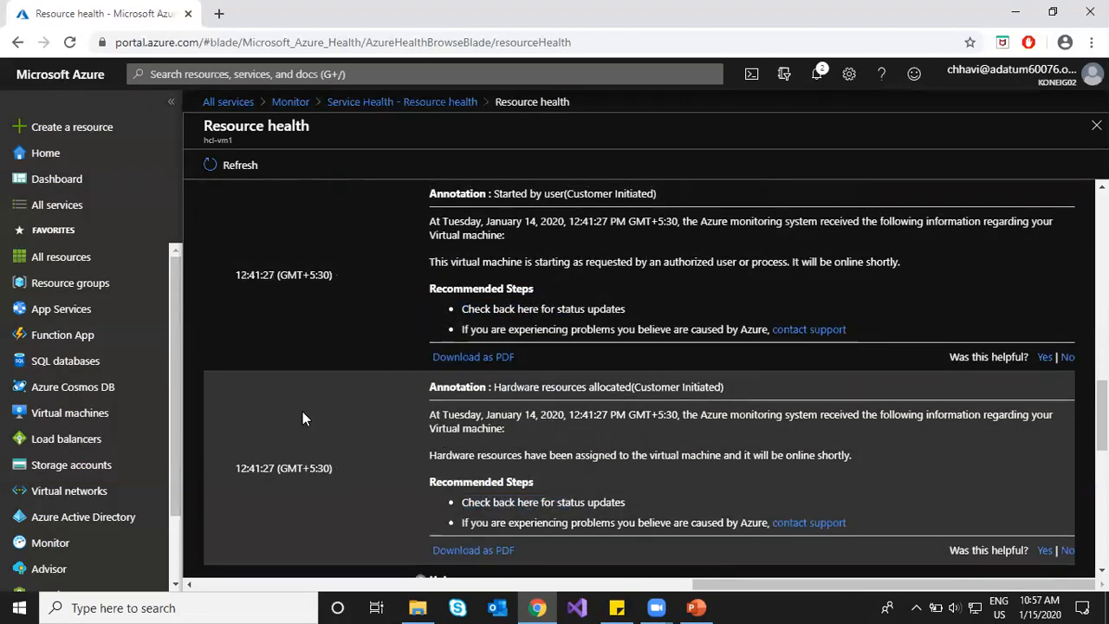
{"action": "scroll", "coordinate": [303, 412], "scroll_direction": "up", "scroll_amount": 8}
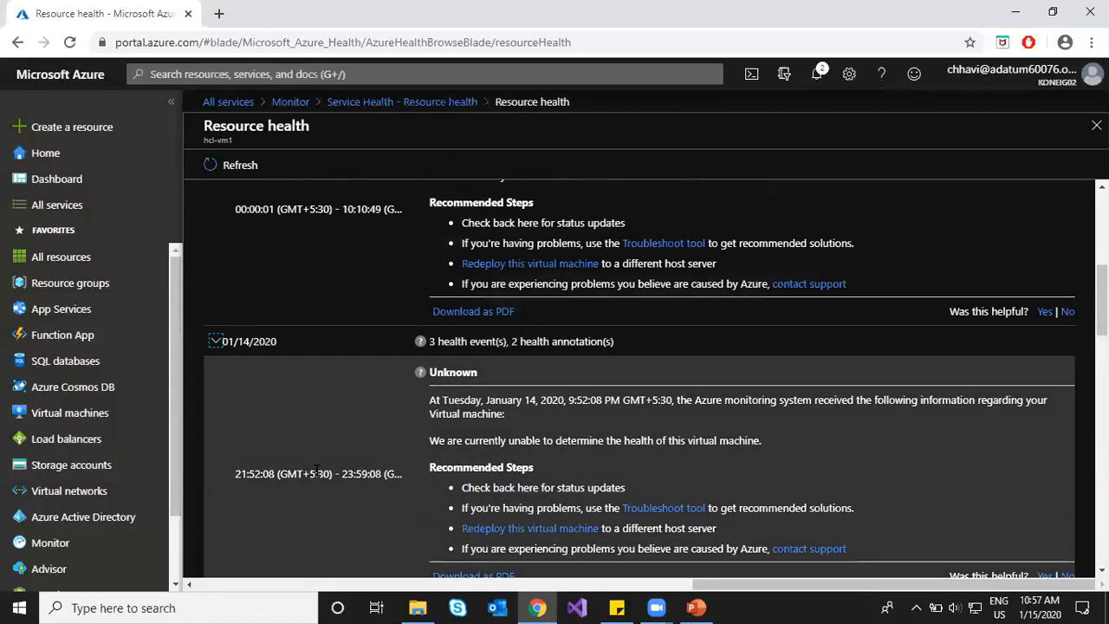
{"action": "scroll", "coordinate": [335, 465], "scroll_direction": "down", "scroll_amount": 2}
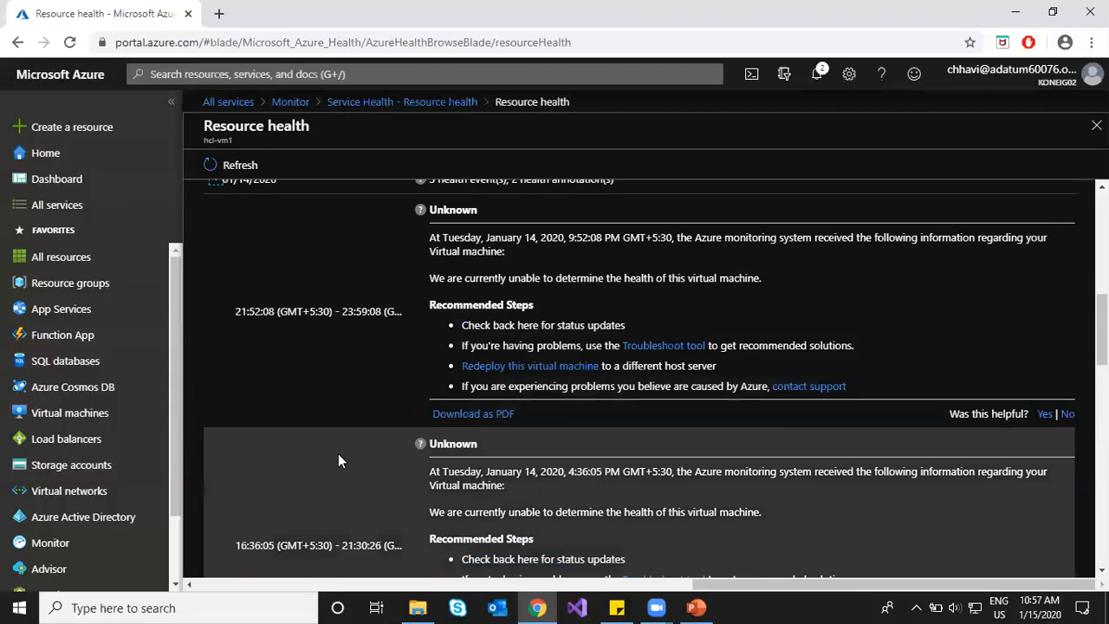
{"action": "scroll", "coordinate": [338, 455], "scroll_direction": "down", "scroll_amount": 8}
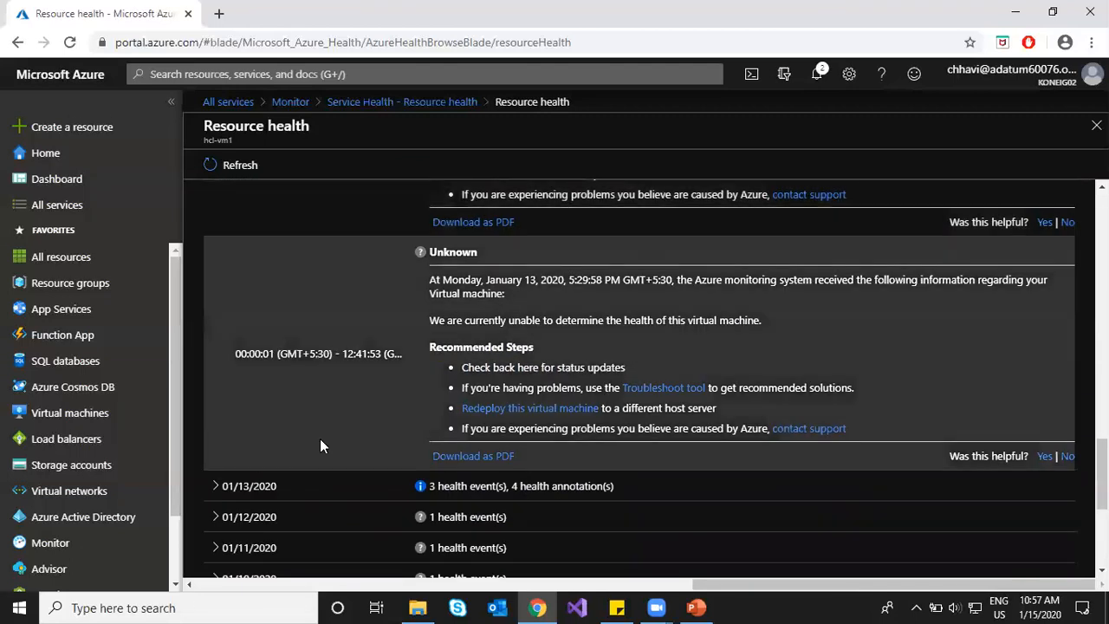
{"action": "scroll", "coordinate": [325, 429], "scroll_direction": "up", "scroll_amount": 10}
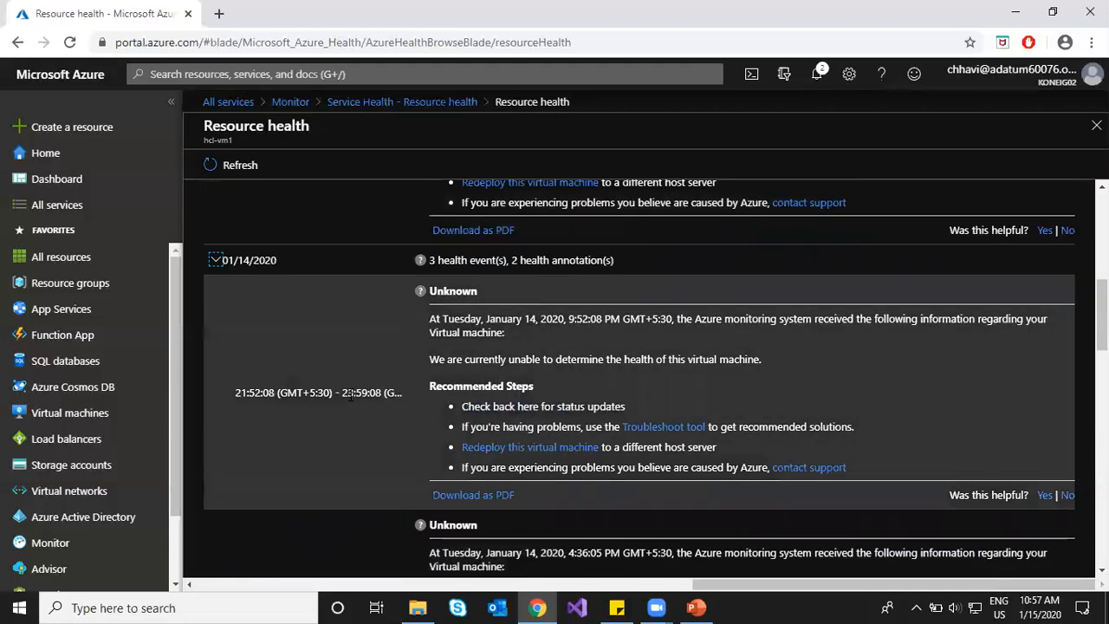
{"action": "scroll", "coordinate": [359, 385], "scroll_direction": "up", "scroll_amount": 5}
{"action": "scroll", "coordinate": [362, 386], "scroll_direction": "down", "scroll_amount": 2}
{"action": "scroll", "coordinate": [364, 397], "scroll_direction": "down", "scroll_amount": 2}
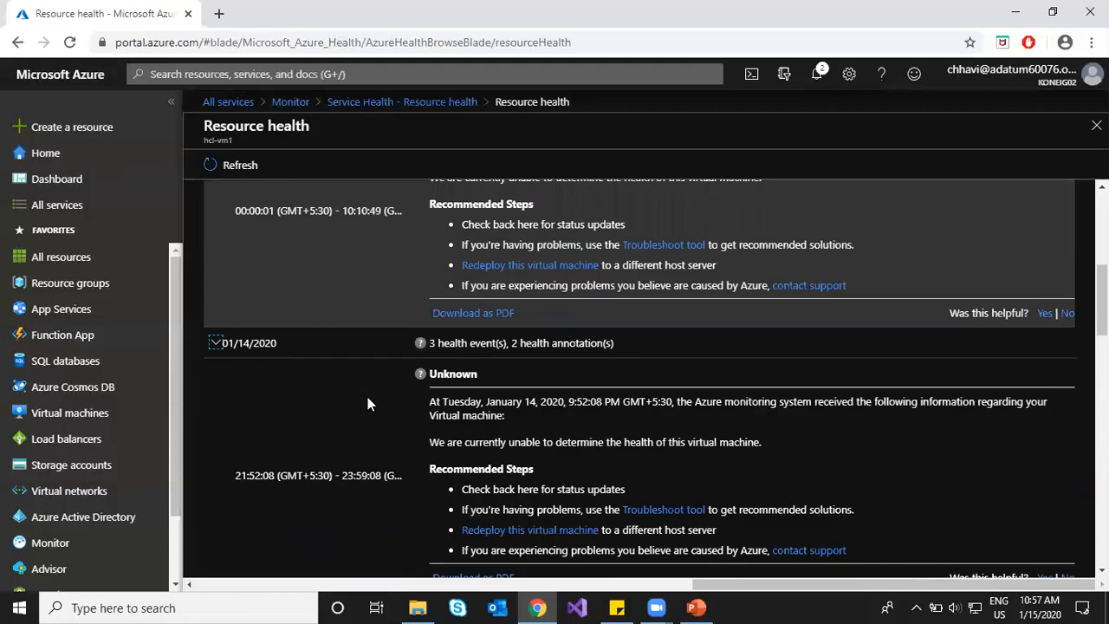
Step: Download the hcl-vm1 health event summary as a PDF and open it from Chrome's download shelf
{"action": "left_click", "coordinate": [471, 314]}
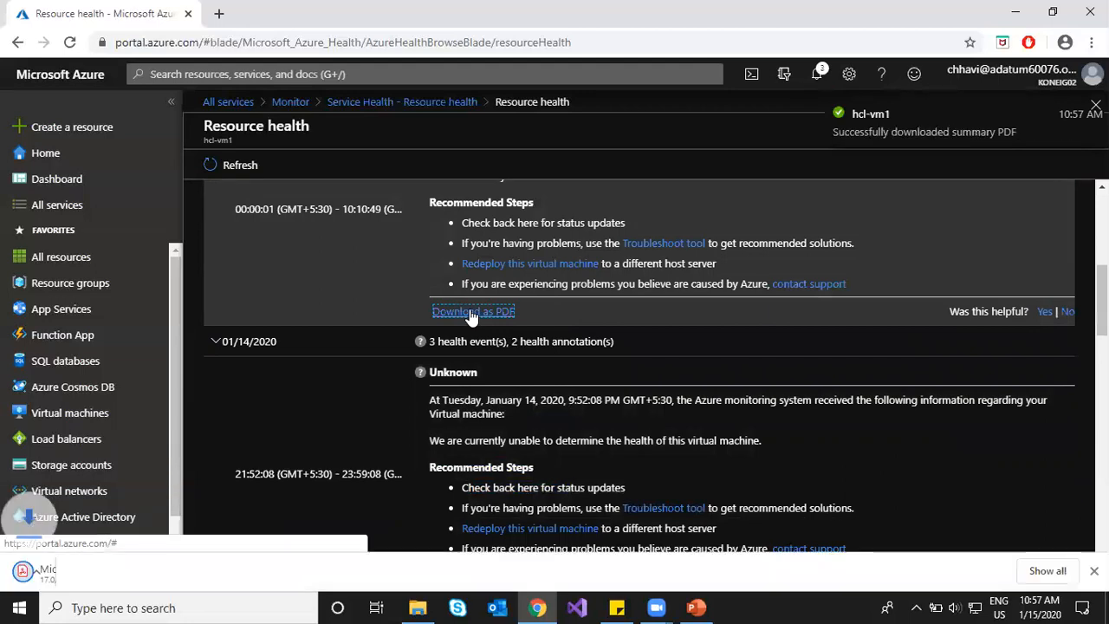
{"action": "left_click", "coordinate": [104, 576]}
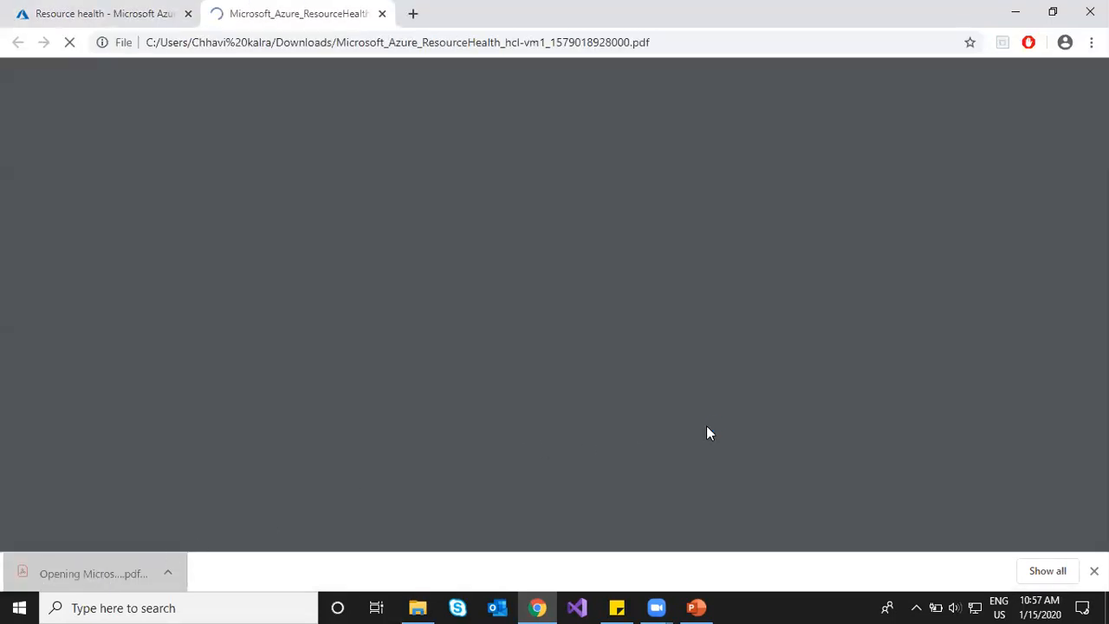
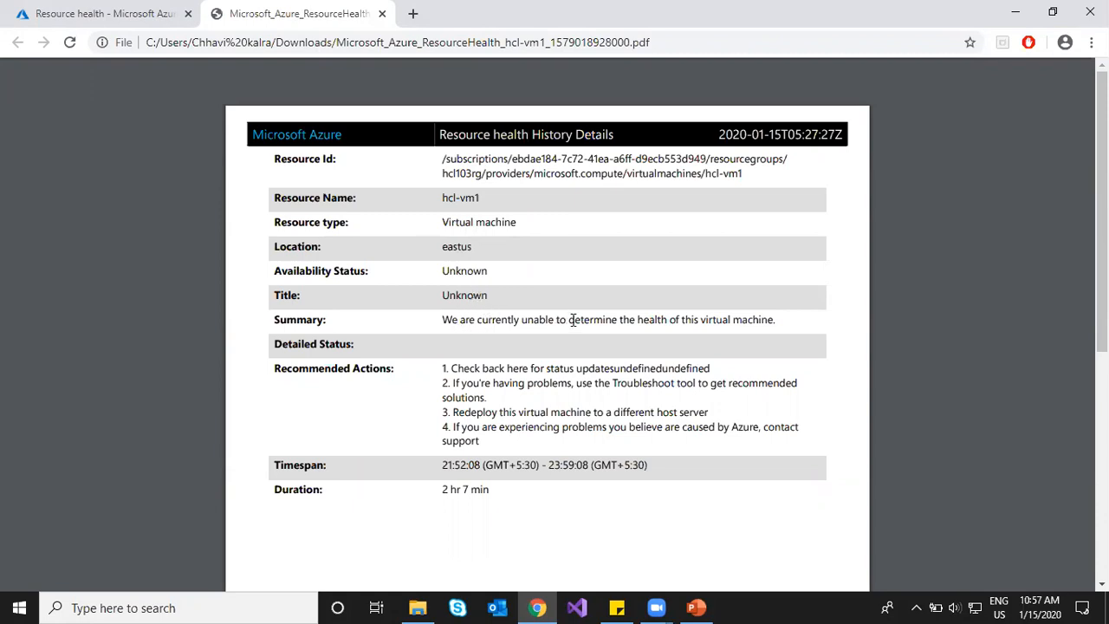
Step: Skim the hcl-vm1 health PDF, then switch back to the 'Resource health - Microsoft Azure' tab
{"action": "scroll", "coordinate": [535, 352], "scroll_direction": "down", "scroll_amount": 4}
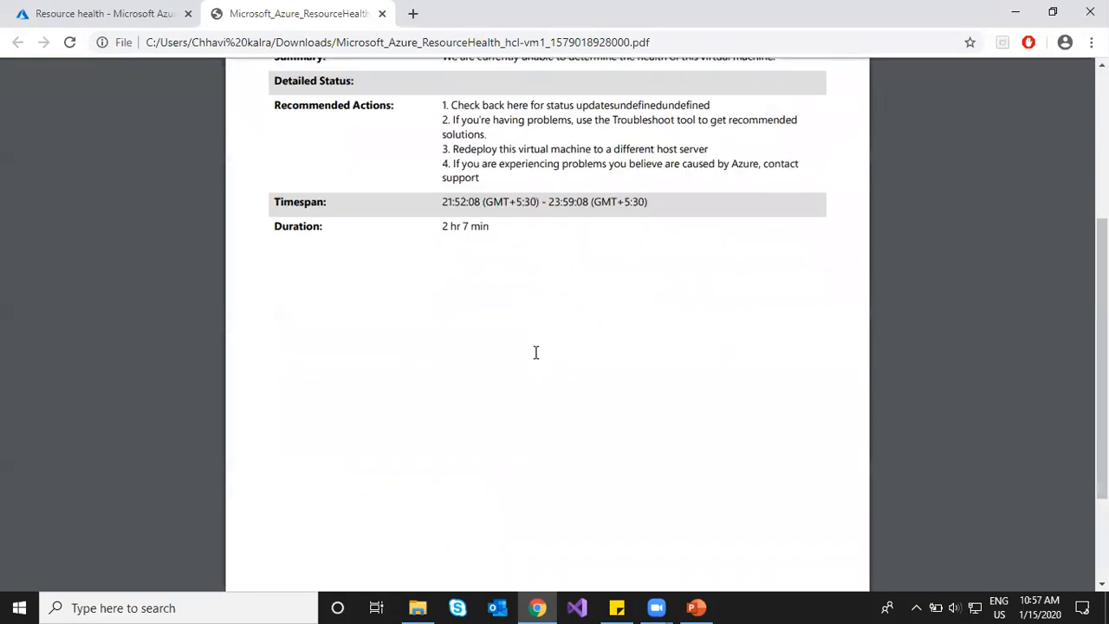
{"action": "scroll", "coordinate": [536, 352], "scroll_direction": "up", "scroll_amount": 3}
{"action": "scroll", "coordinate": [535, 352], "scroll_direction": "up", "scroll_amount": 1}
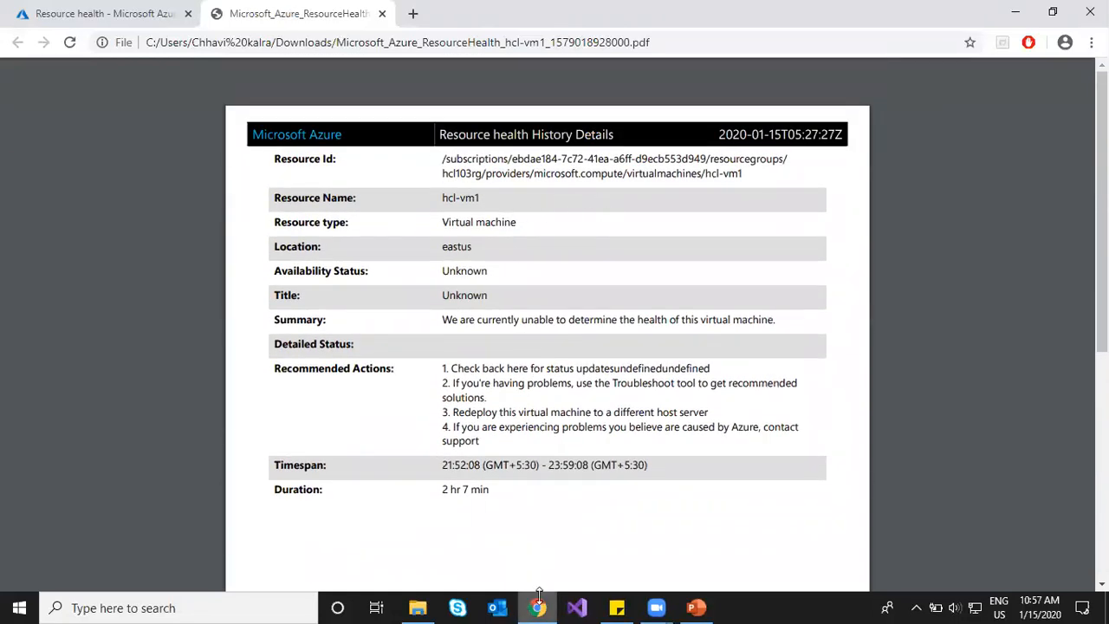
{"action": "left_click", "coordinate": [104, 13]}
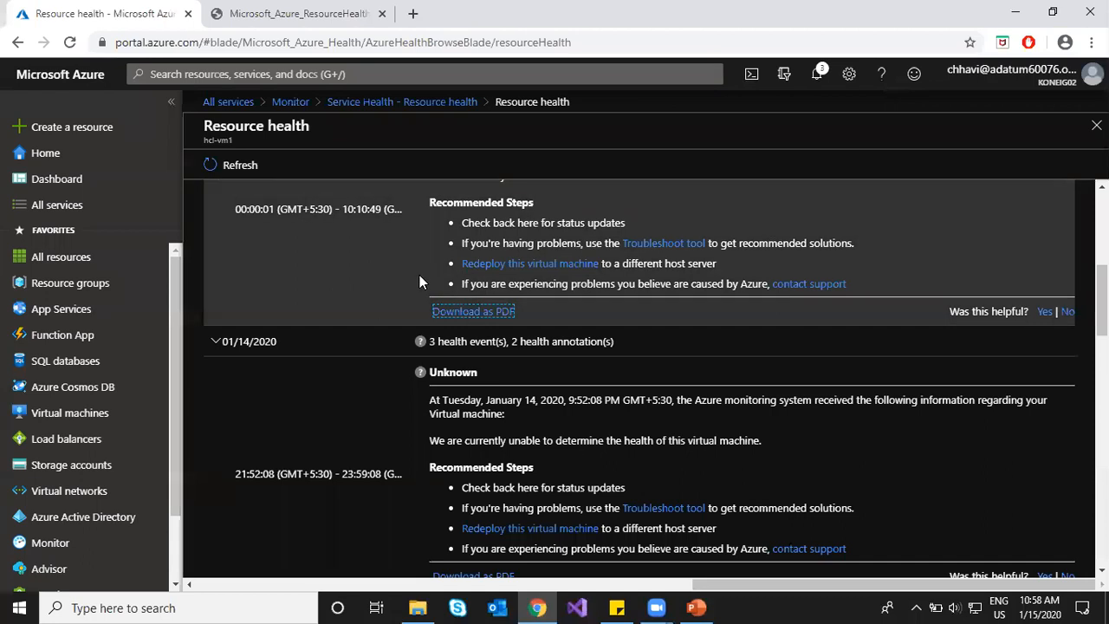
Step: Highlight part of an event summary sentence and scroll down hcl-vm1's health history
{"action": "scroll", "coordinate": [419, 274], "scroll_direction": "up", "scroll_amount": 3}
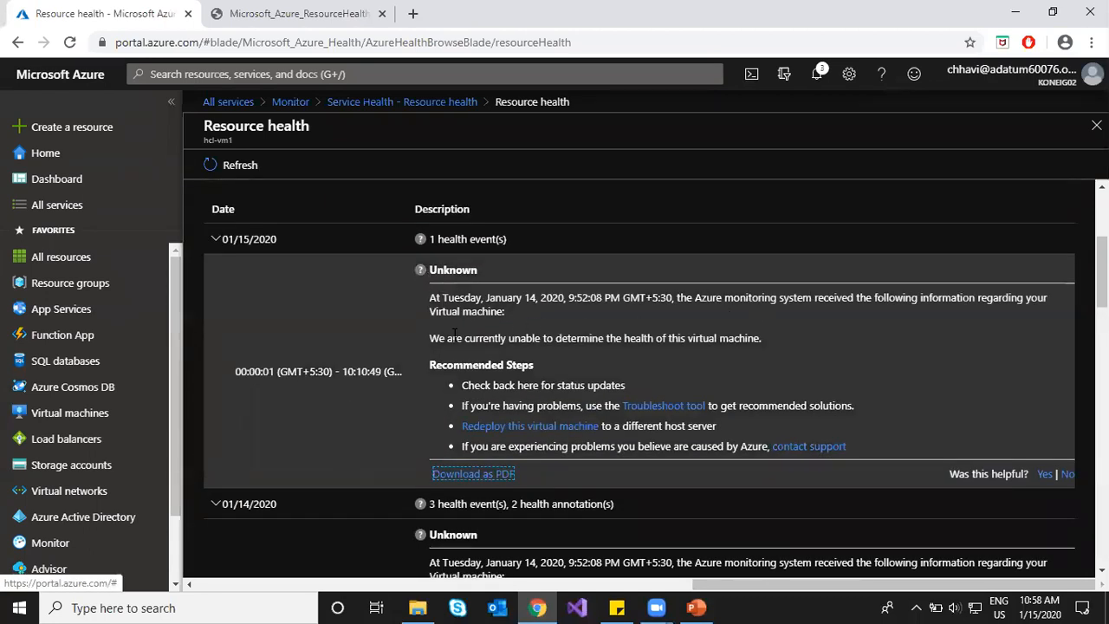
{"action": "double_click", "coordinate": [484, 338]}
{"action": "left_click_drag", "start_coordinate": [607, 338], "coordinate": [703, 338]}
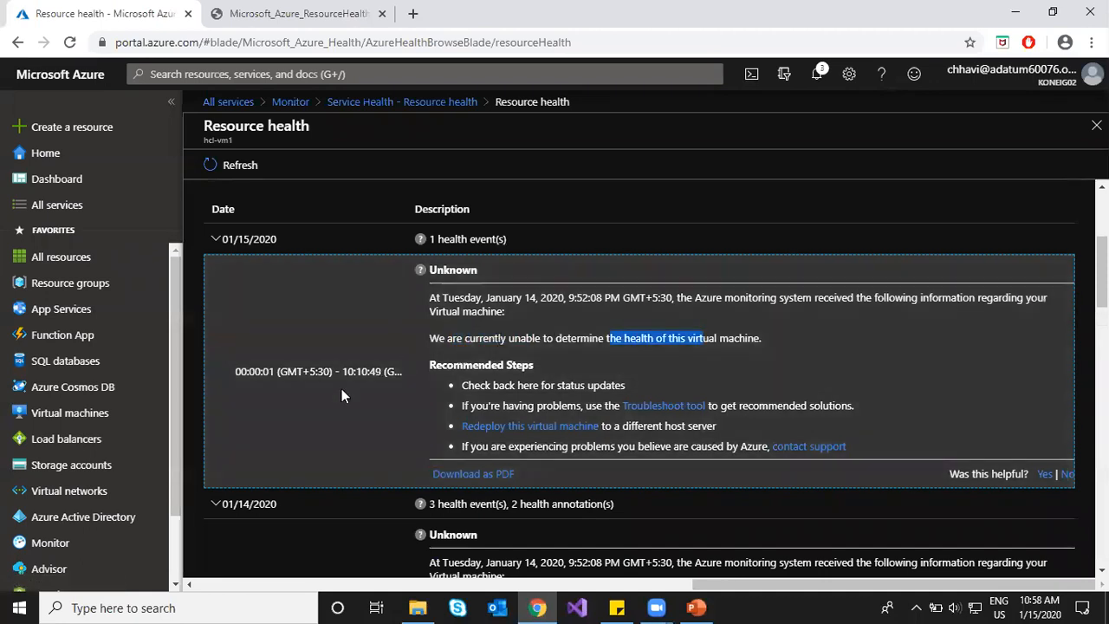
{"action": "scroll", "coordinate": [335, 409], "scroll_direction": "down", "scroll_amount": 3}
{"action": "scroll", "coordinate": [418, 358], "scroll_direction": "down", "scroll_amount": 3}
{"action": "scroll", "coordinate": [502, 355], "scroll_direction": "down", "scroll_amount": 6}
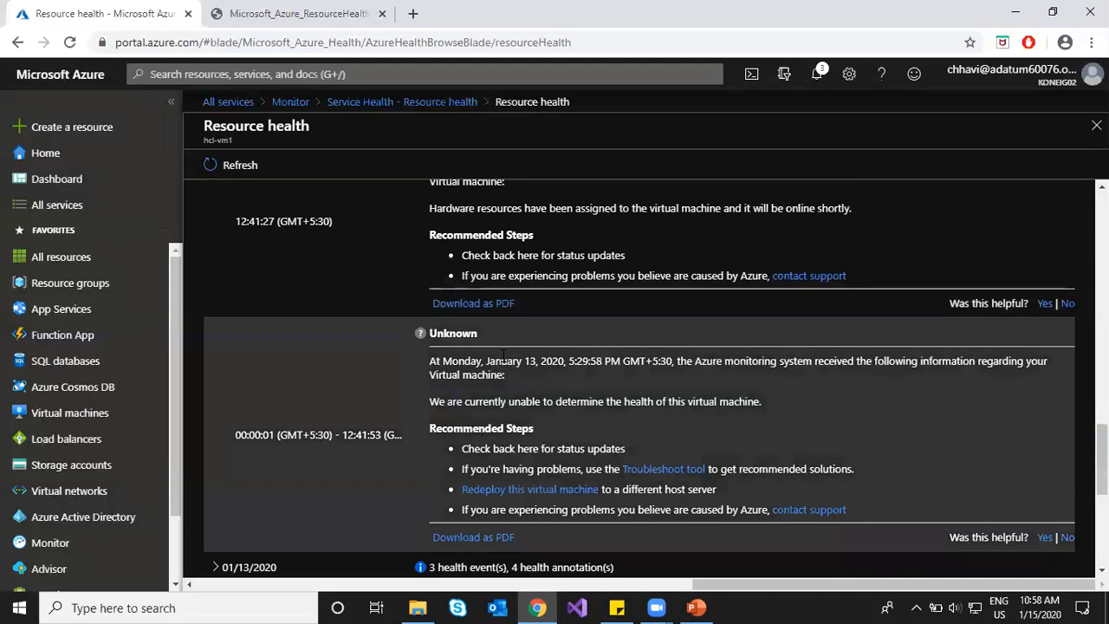
{"action": "scroll", "coordinate": [501, 355], "scroll_direction": "down", "scroll_amount": 4}
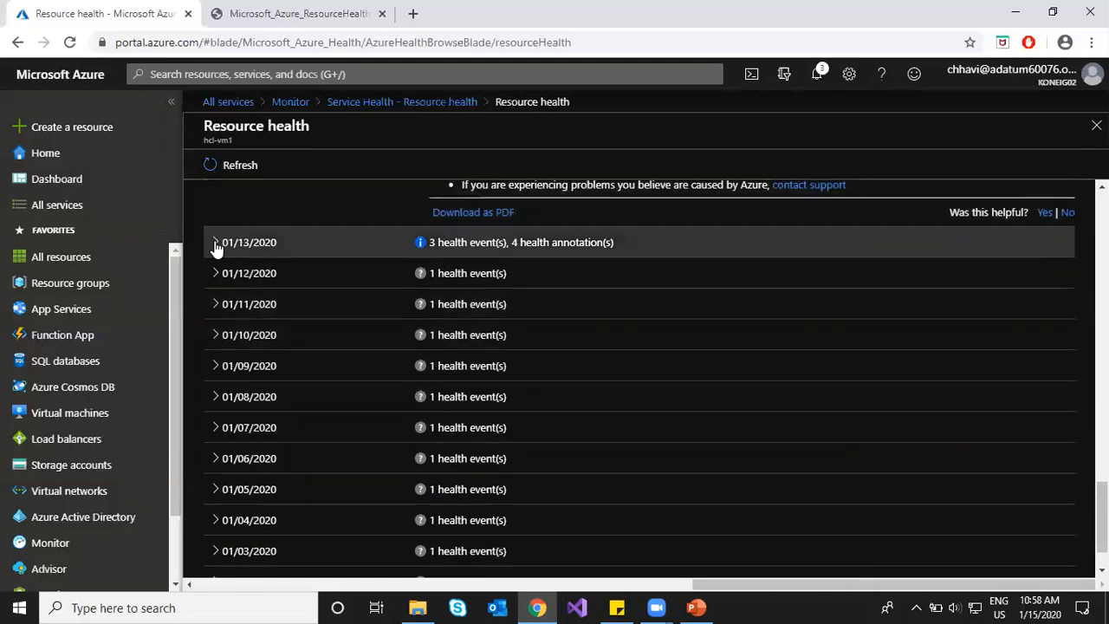
Step: Expand 01/13/2020 and download the stopping-and-deallocating event summary as a PDF, then open it
{"action": "left_click", "coordinate": [212, 243]}
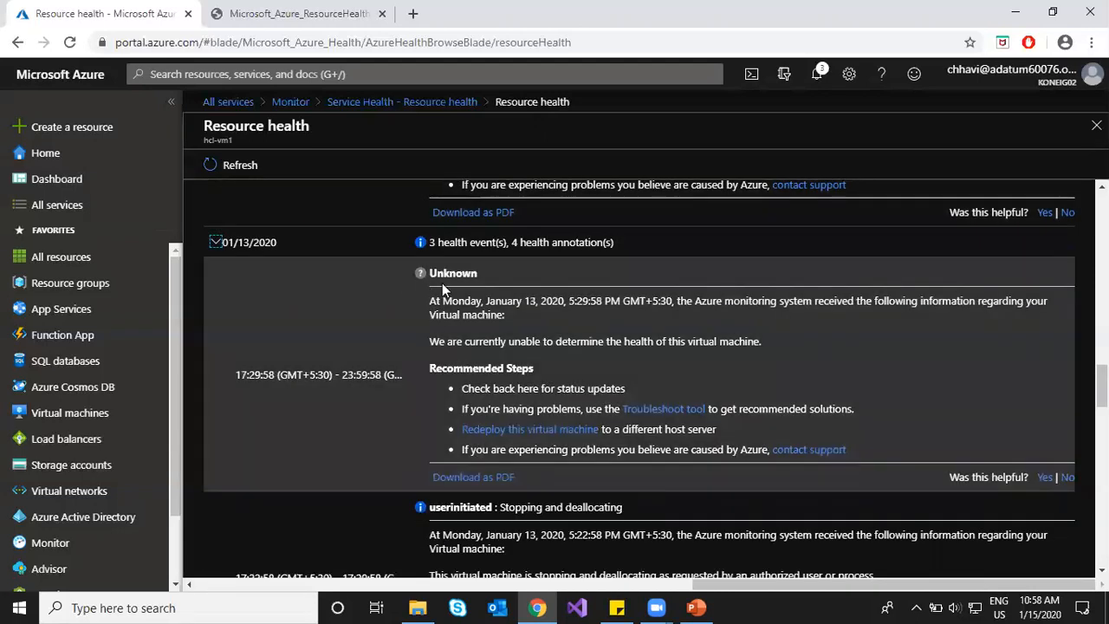
{"action": "scroll", "coordinate": [378, 372], "scroll_direction": "down", "scroll_amount": 3}
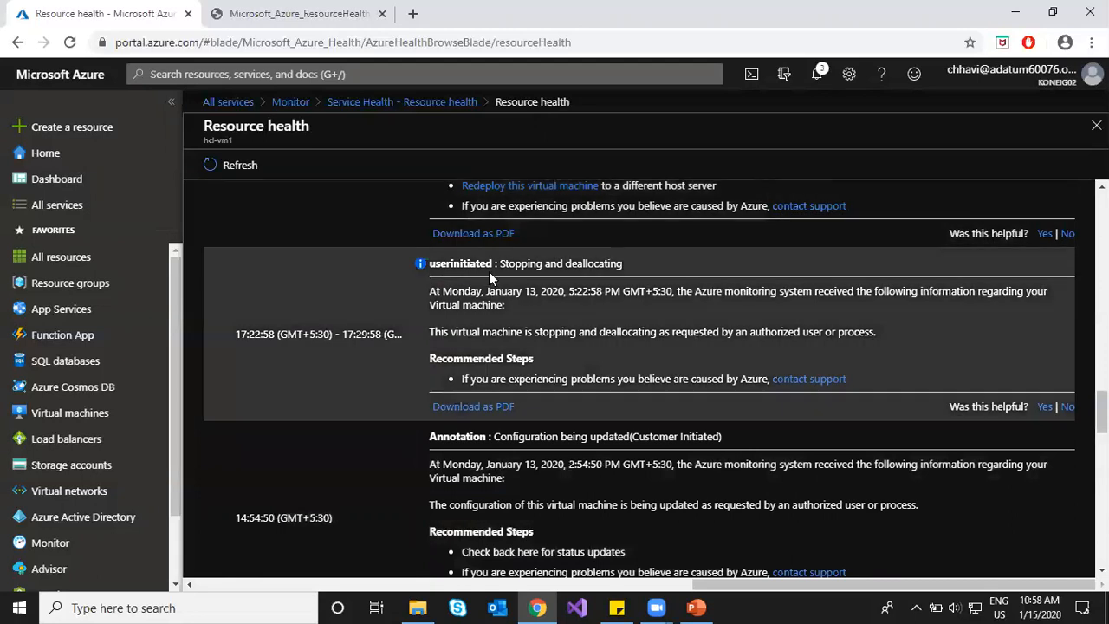
{"action": "left_click", "coordinate": [477, 408]}
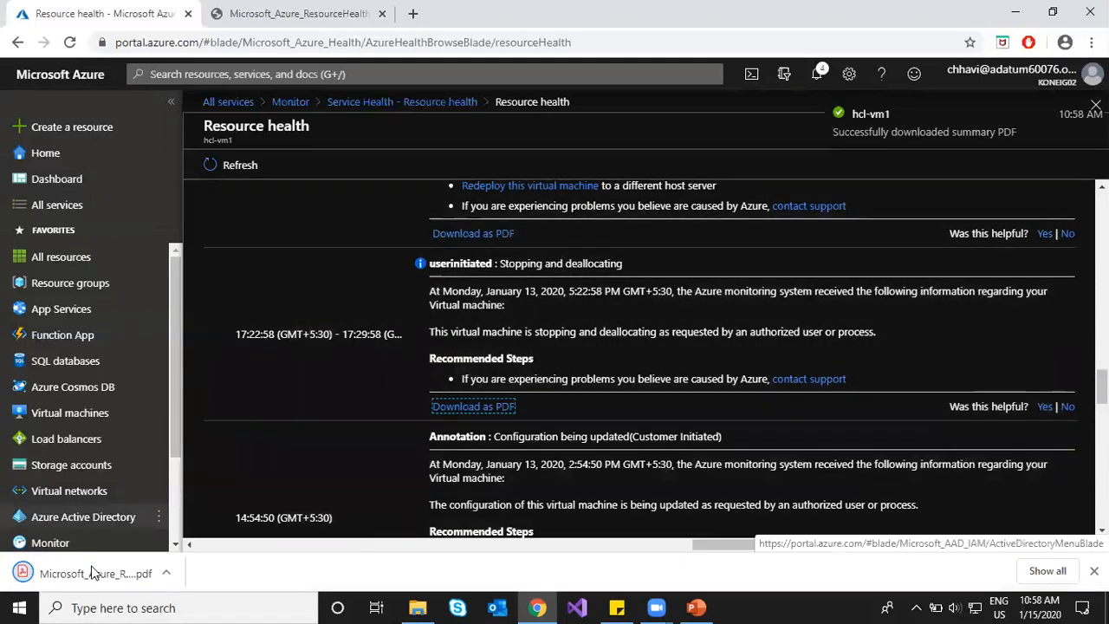
{"action": "left_click", "coordinate": [87, 574]}
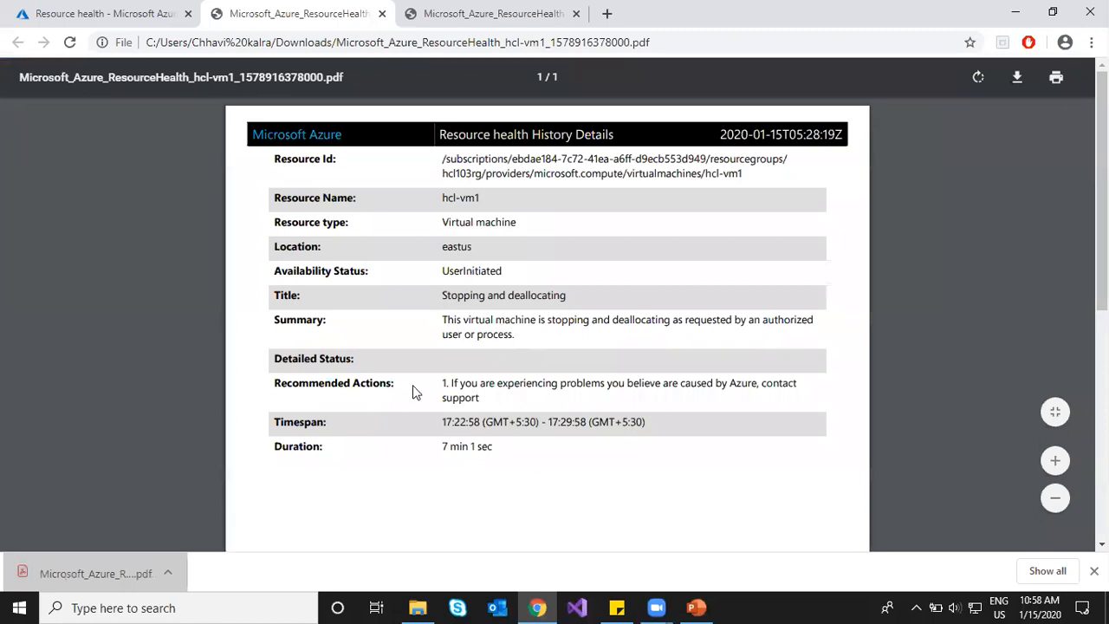
Step: Scroll through the event summary PDF and close both PDF tabs
{"action": "scroll", "coordinate": [435, 368], "scroll_direction": "down", "scroll_amount": 3}
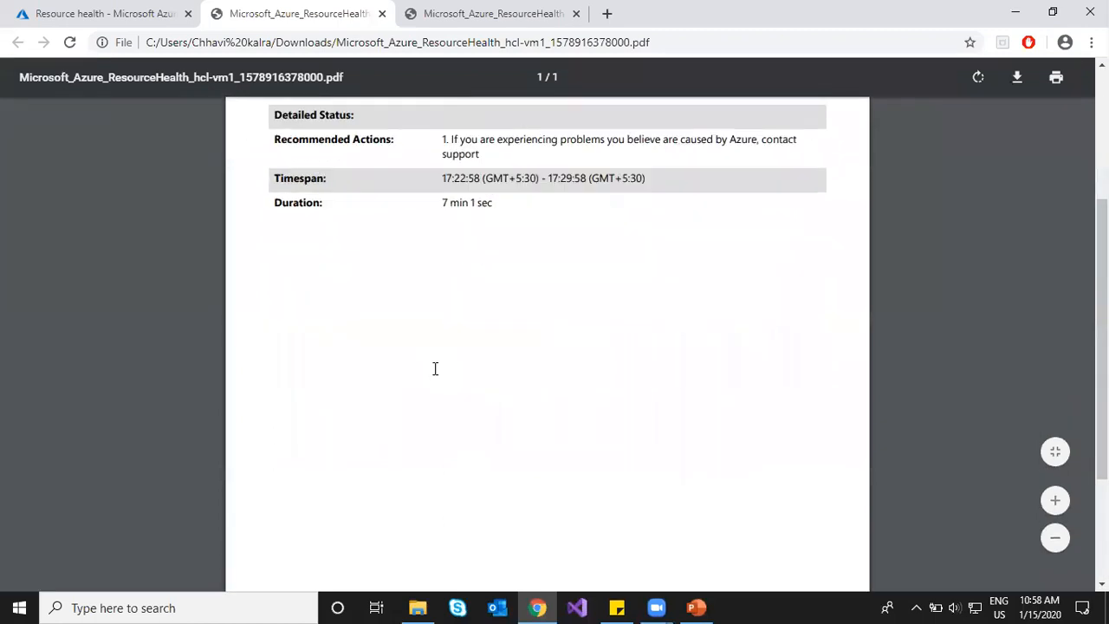
{"action": "scroll", "coordinate": [435, 368], "scroll_direction": "down", "scroll_amount": 3}
{"action": "scroll", "coordinate": [434, 369], "scroll_direction": "up", "scroll_amount": 8}
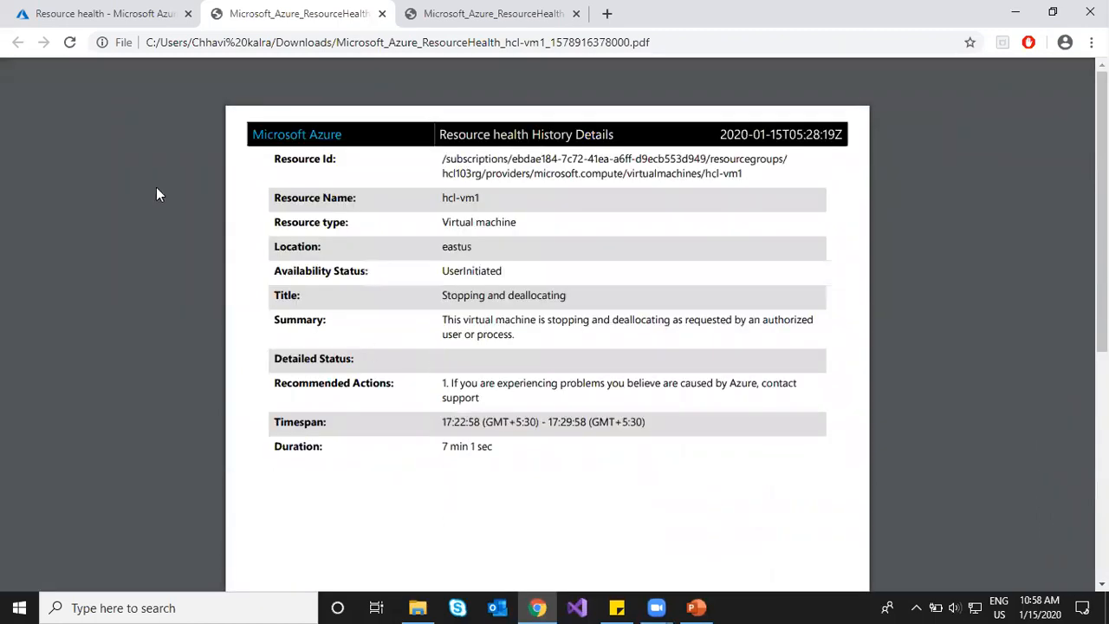
{"action": "middle_click", "coordinate": [208, 9]}
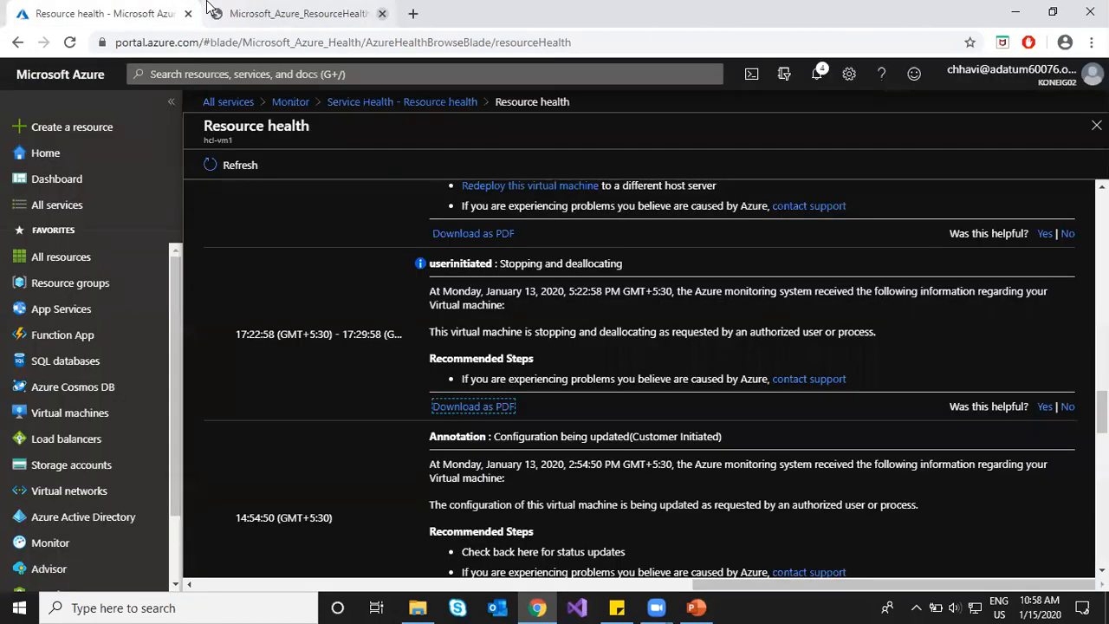
{"action": "middle_click", "coordinate": [208, 8]}
{"action": "scroll", "coordinate": [591, 314], "scroll_direction": "down", "scroll_amount": 4}
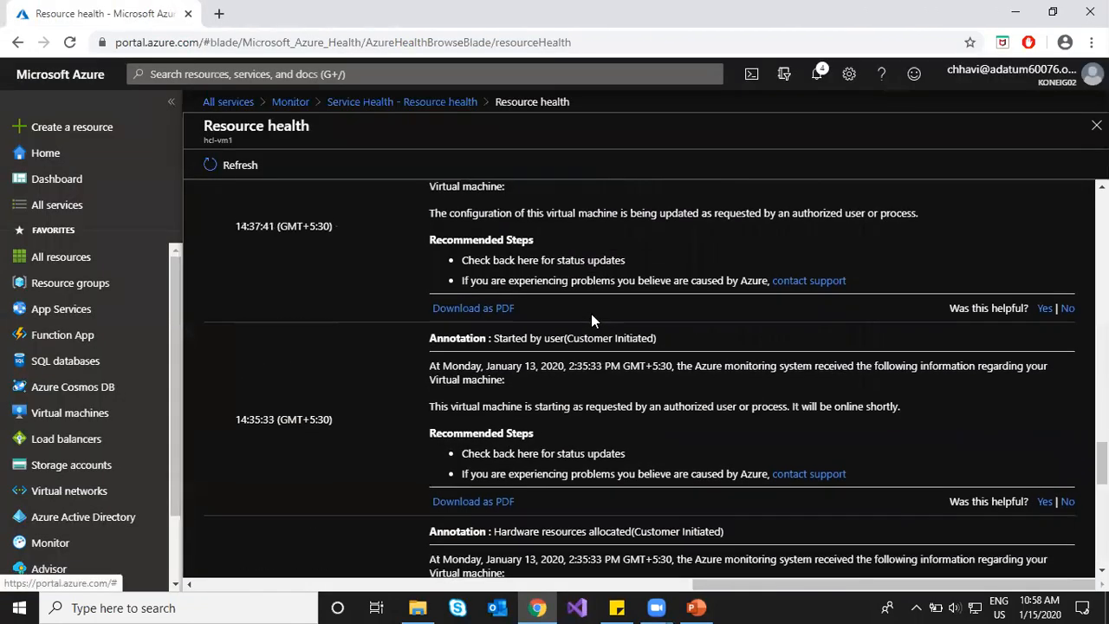
{"action": "scroll", "coordinate": [611, 321], "scroll_direction": "up", "scroll_amount": 8}
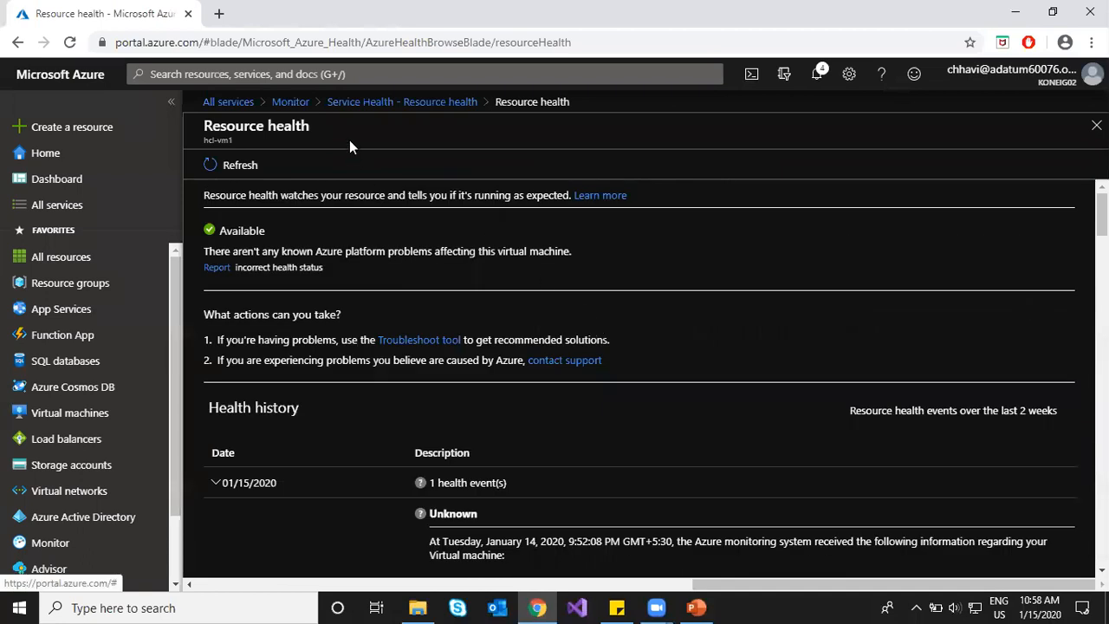
Step: Start a new service health alert on the other Azure Pass - Sponsorship subscription, keeping all services
{"action": "left_click", "coordinate": [398, 102]}
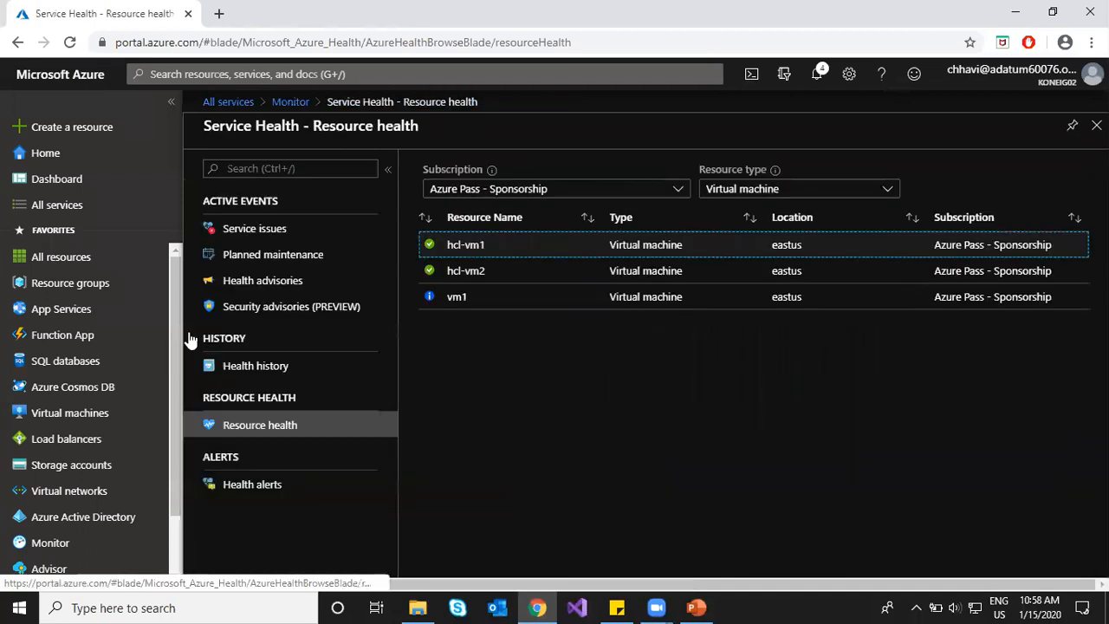
{"action": "left_click", "coordinate": [252, 488]}
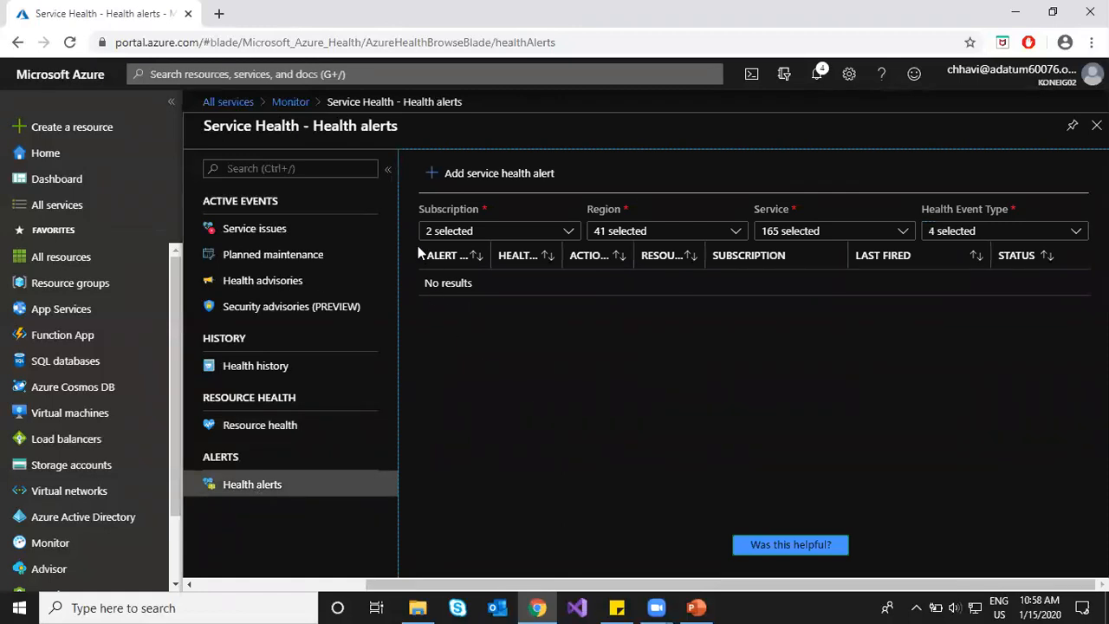
{"action": "left_click", "coordinate": [434, 173]}
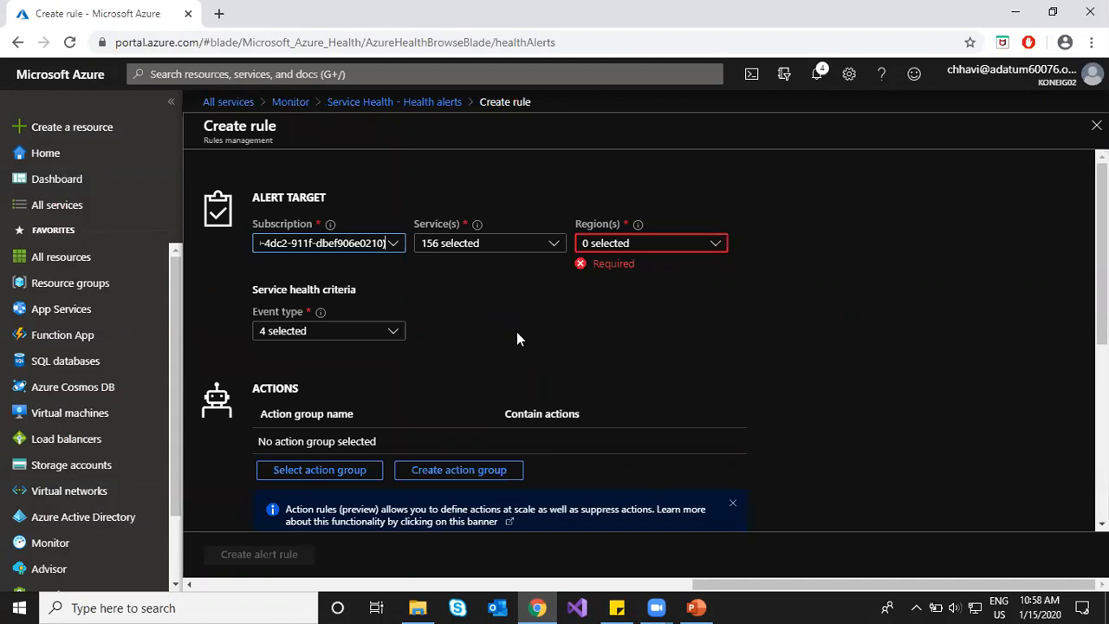
{"action": "left_click", "coordinate": [295, 245]}
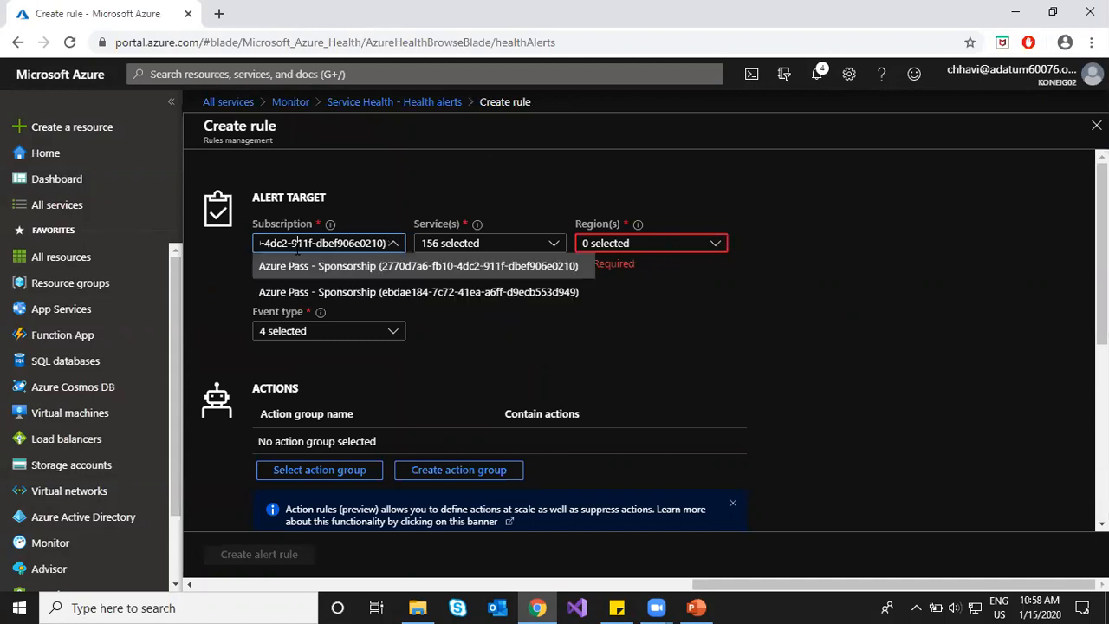
{"action": "left_click", "coordinate": [340, 291]}
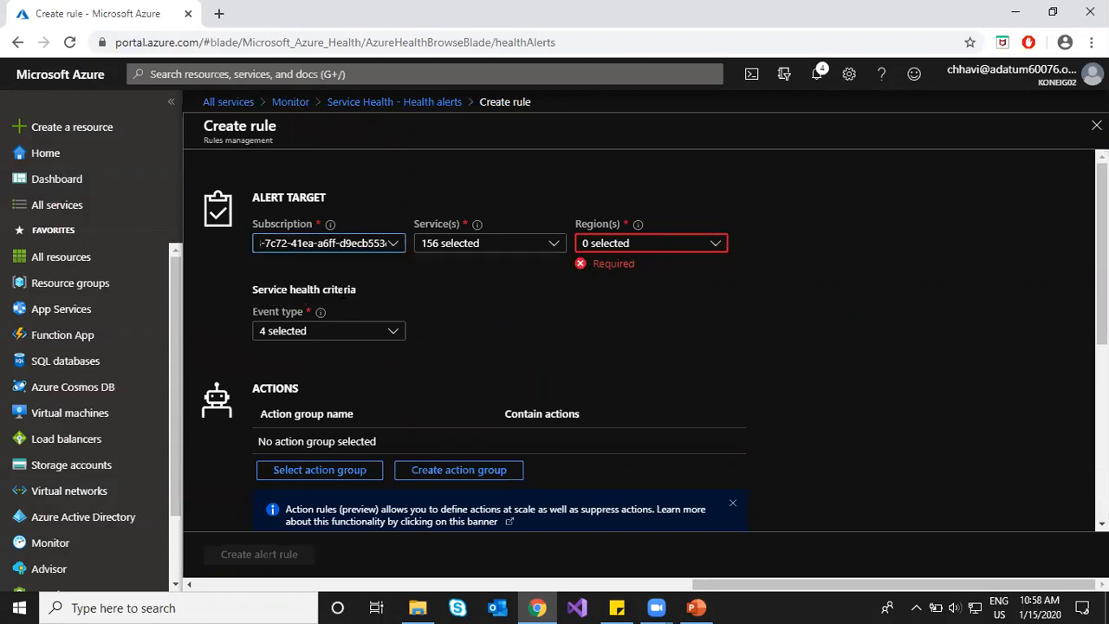
{"action": "left_click", "coordinate": [471, 250]}
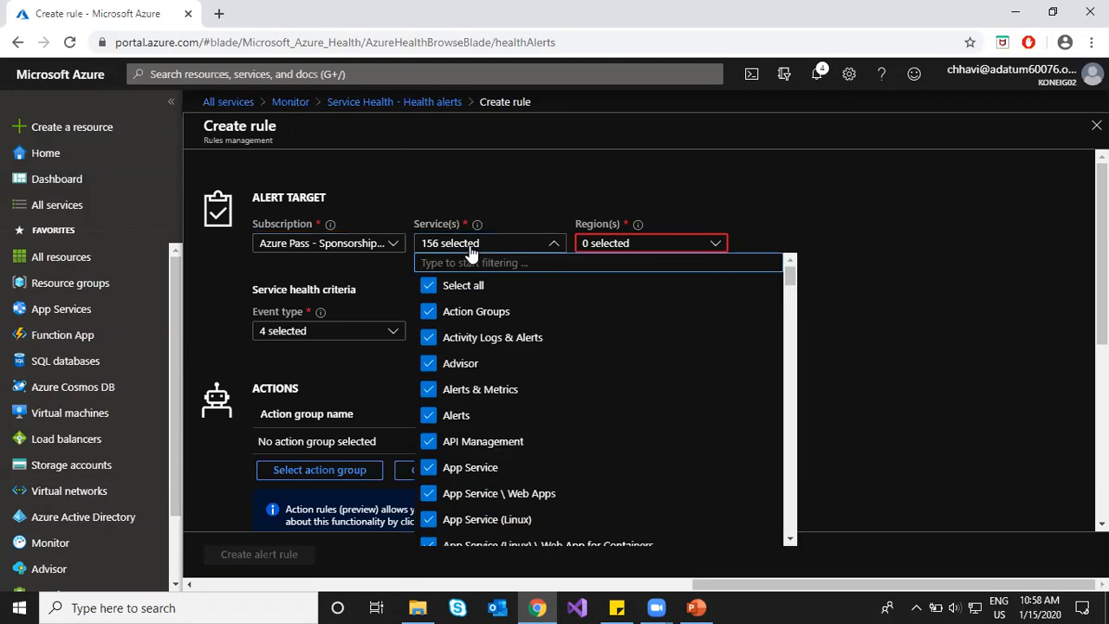
{"action": "left_click", "coordinate": [471, 249]}
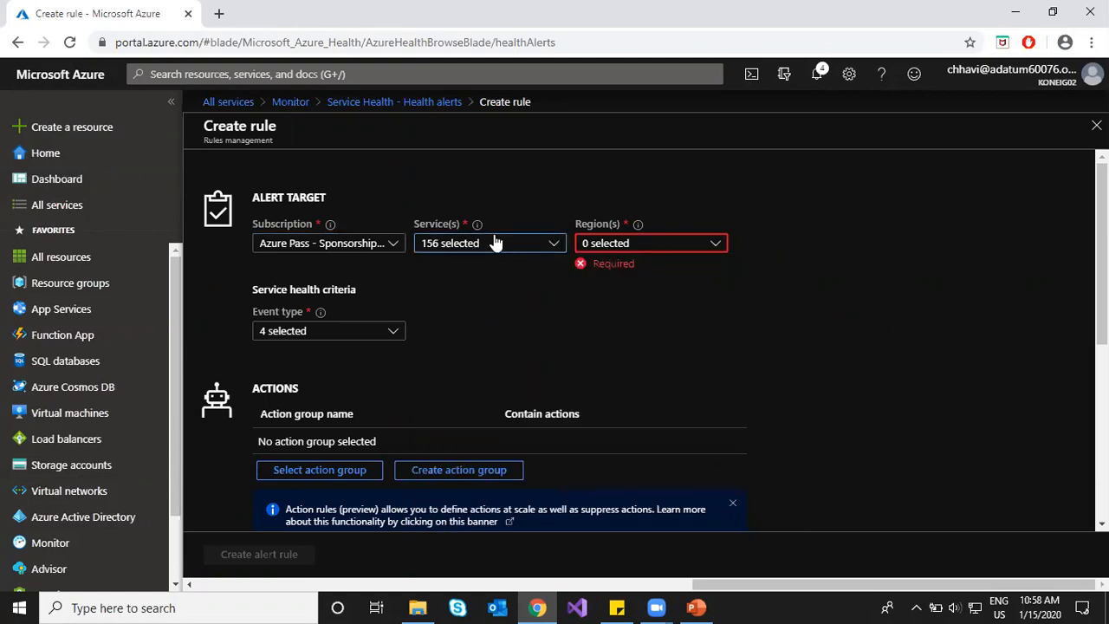
Step: Target the East US region with all four event types and attach action group ActGroup1
{"action": "left_click", "coordinate": [682, 247]}
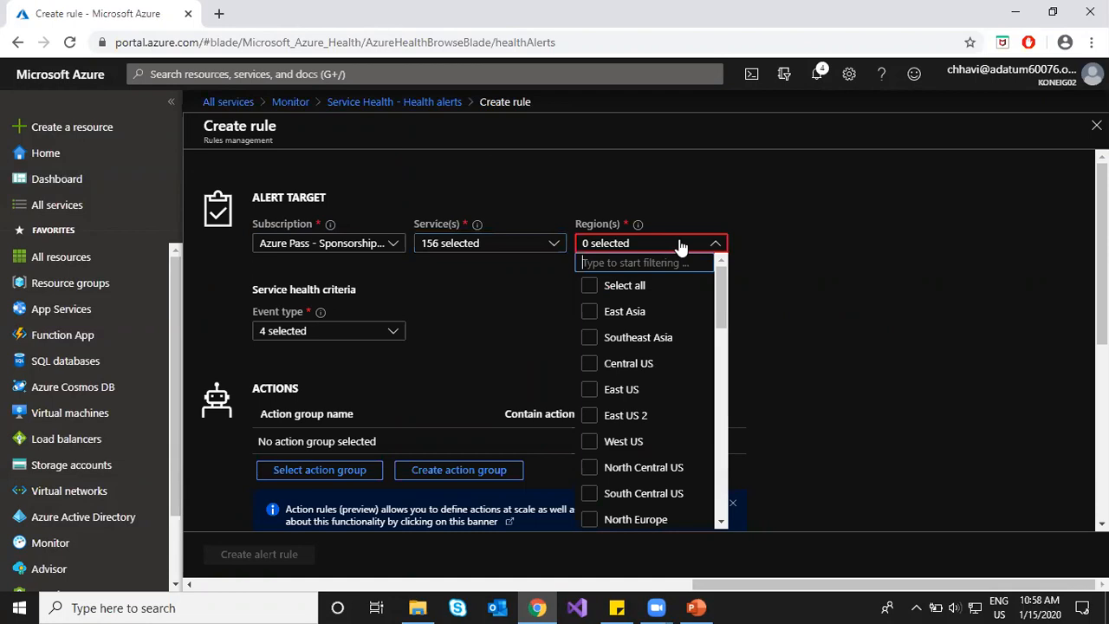
{"action": "left_click", "coordinate": [591, 390]}
{"action": "left_click", "coordinate": [832, 307]}
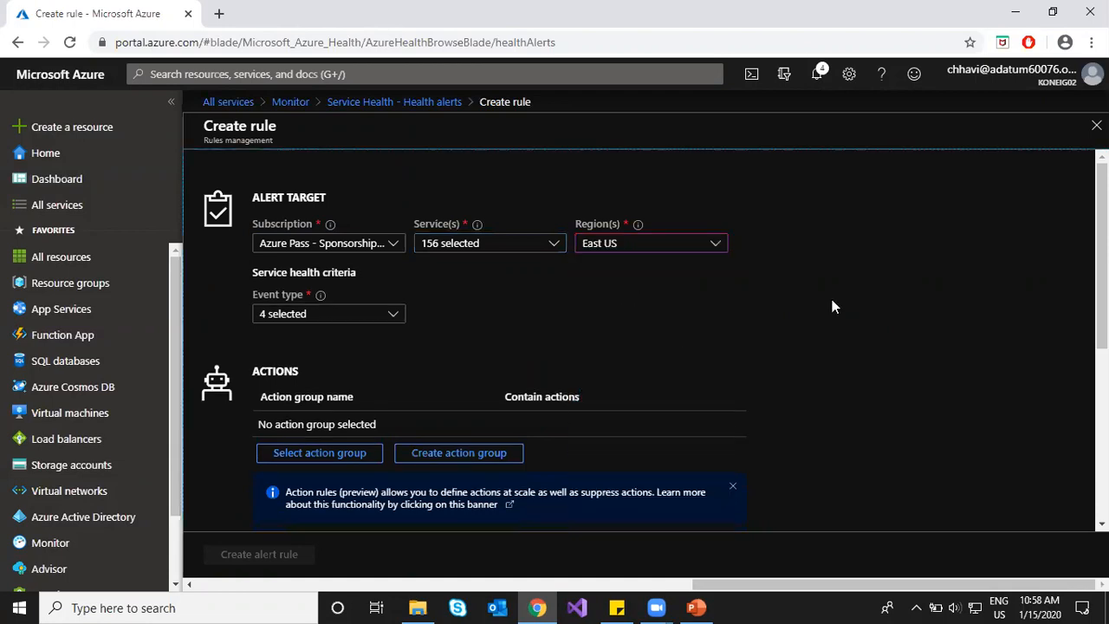
{"action": "left_click", "coordinate": [390, 315]}
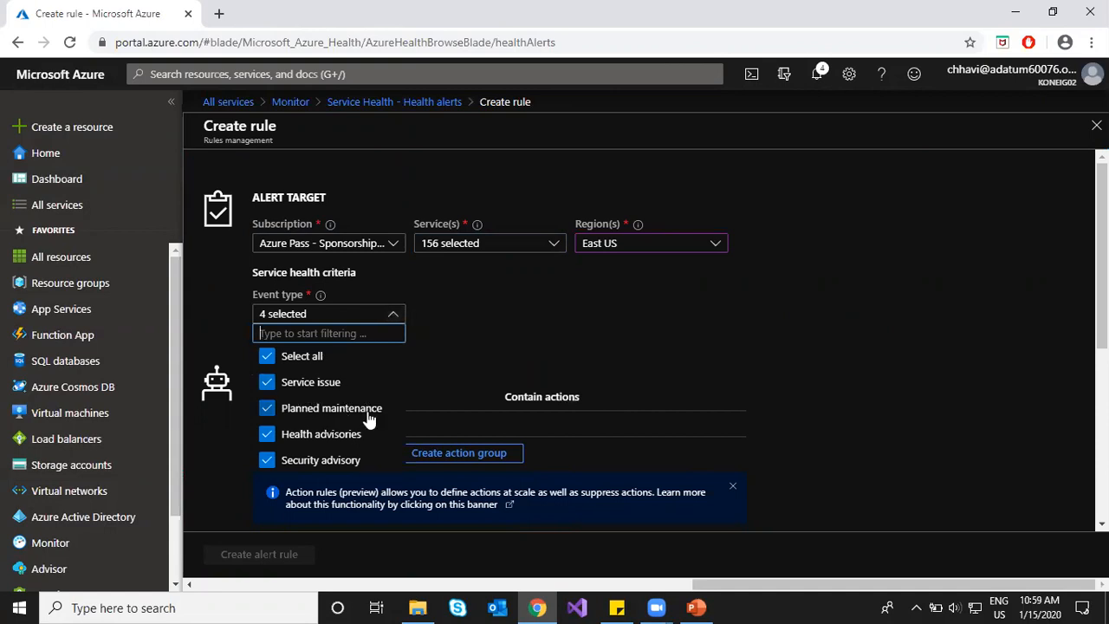
{"action": "left_click", "coordinate": [499, 309]}
{"action": "left_click", "coordinate": [327, 459]}
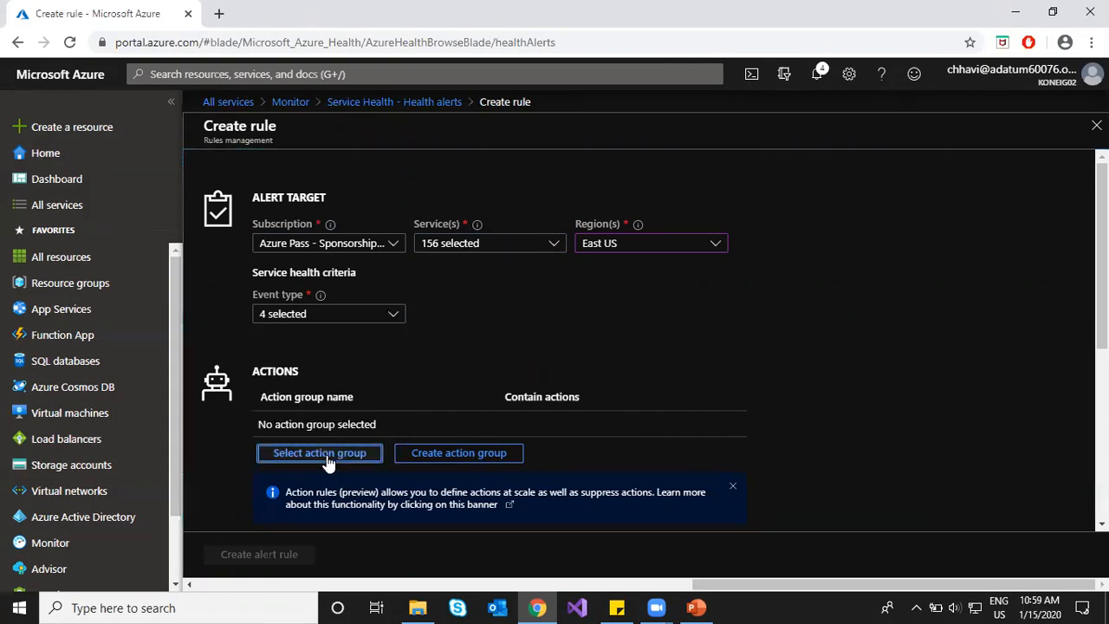
{"action": "left_click", "coordinate": [447, 303]}
{"action": "left_click", "coordinate": [462, 560]}
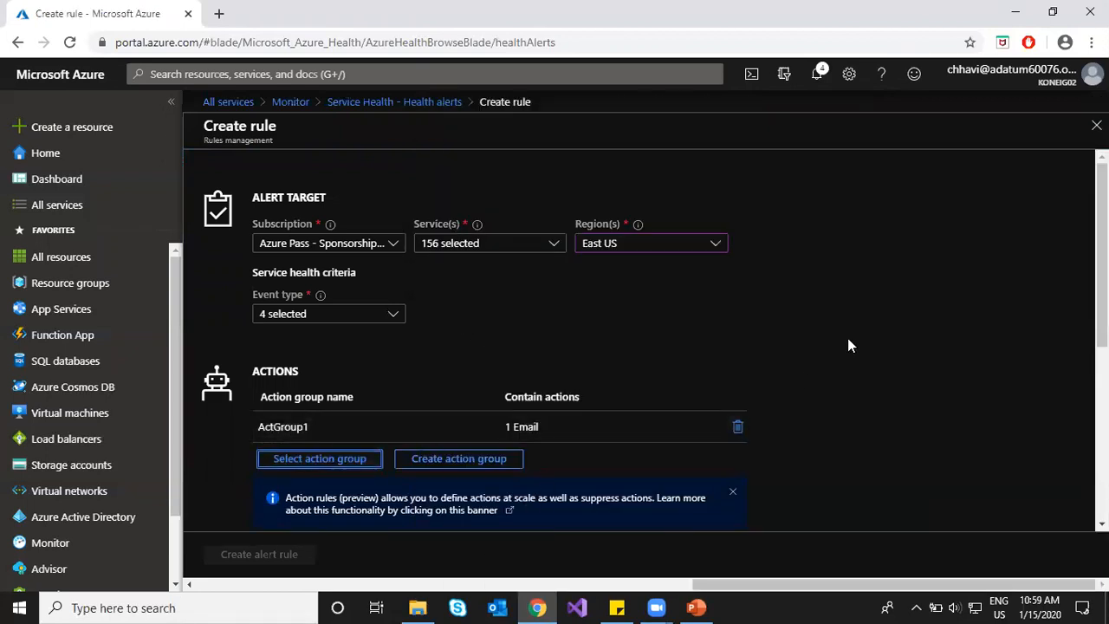
{"action": "scroll", "coordinate": [847, 338], "scroll_direction": "down", "scroll_amount": 4}
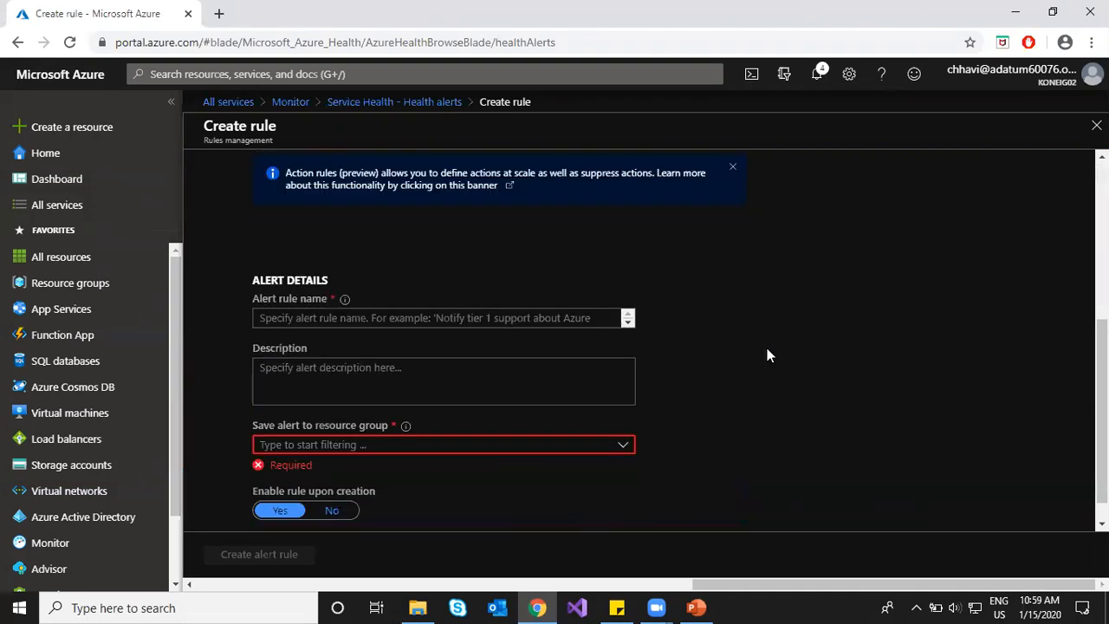
Step: Save the alert rule to resource group Hcl103rg, name it rule6, and create it
{"action": "left_click", "coordinate": [373, 449]}
{"action": "left_click", "coordinate": [329, 395]}
{"action": "left_click", "coordinate": [331, 320]}
{"action": "type", "text": "rule6"}
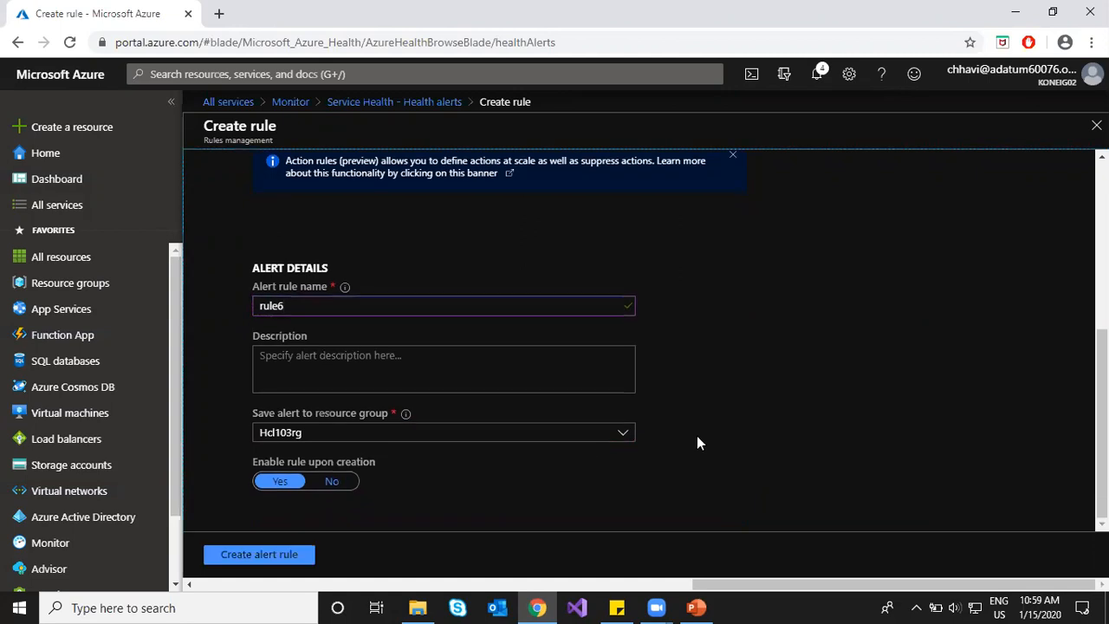
{"action": "scroll", "coordinate": [431, 433], "scroll_direction": "up", "scroll_amount": 4}
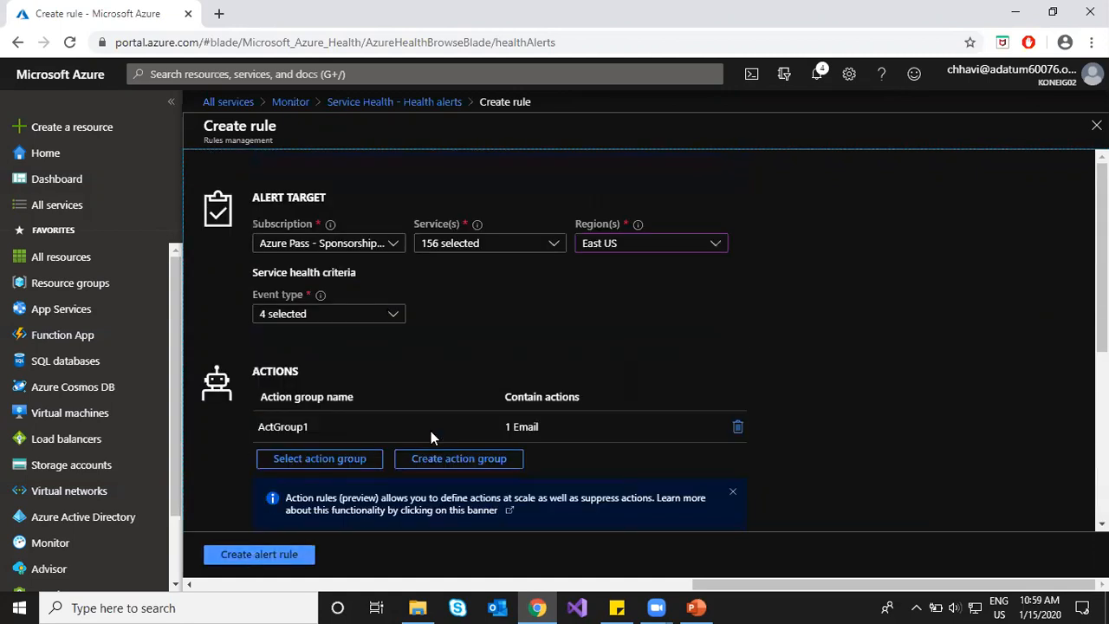
{"action": "left_click", "coordinate": [248, 557]}
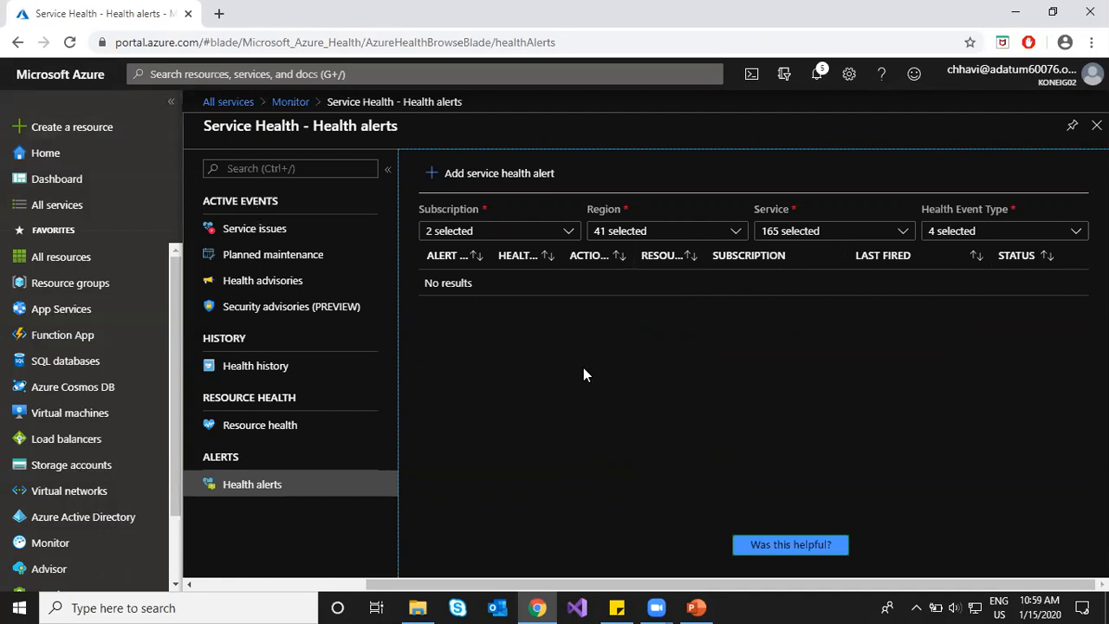
Step: Reopen the Health alerts list to confirm rule6 is Enabled, then bring up the PowerPoint deck
{"action": "left_click", "coordinate": [290, 431]}
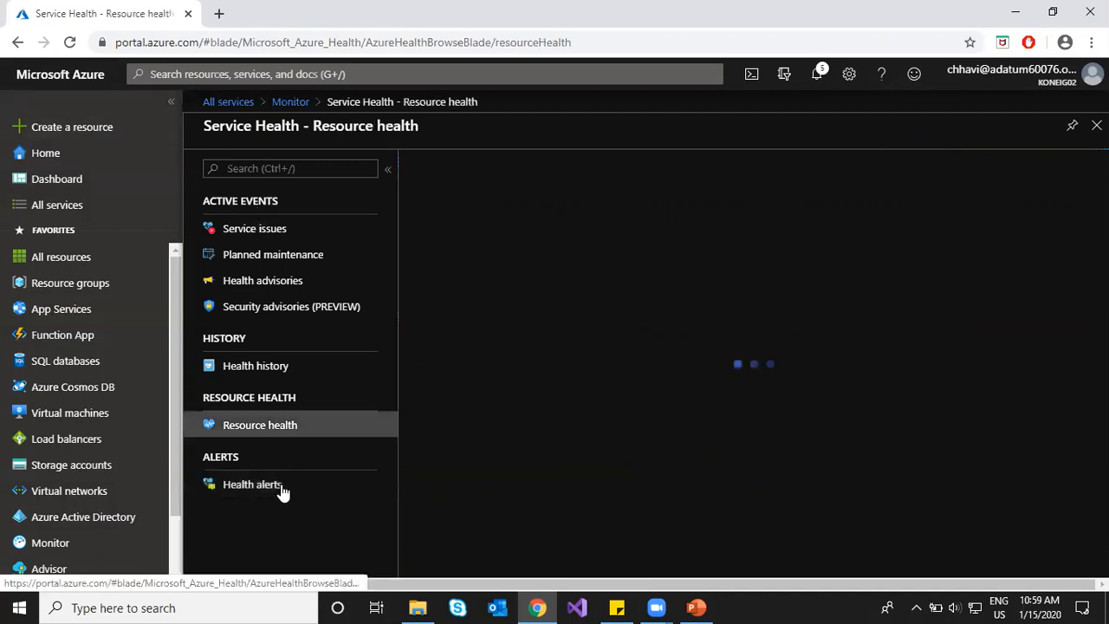
{"action": "left_click", "coordinate": [282, 485]}
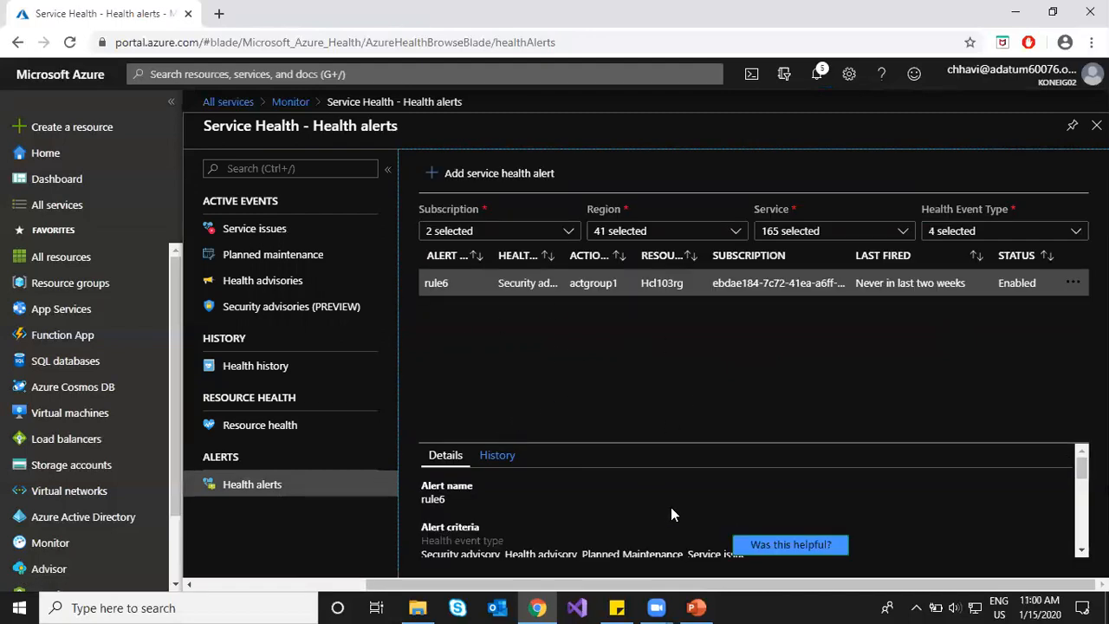
{"action": "scroll", "coordinate": [632, 495], "scroll_direction": "down", "scroll_amount": 3}
{"action": "scroll", "coordinate": [556, 473], "scroll_direction": "up", "scroll_amount": 3}
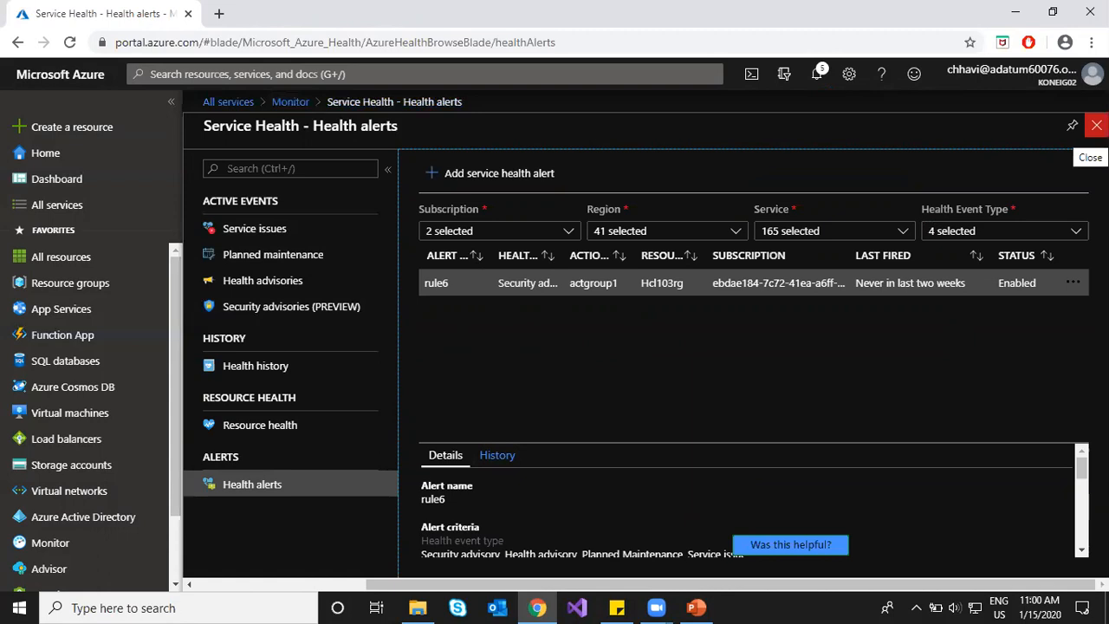
{"action": "left_click", "coordinate": [697, 607]}
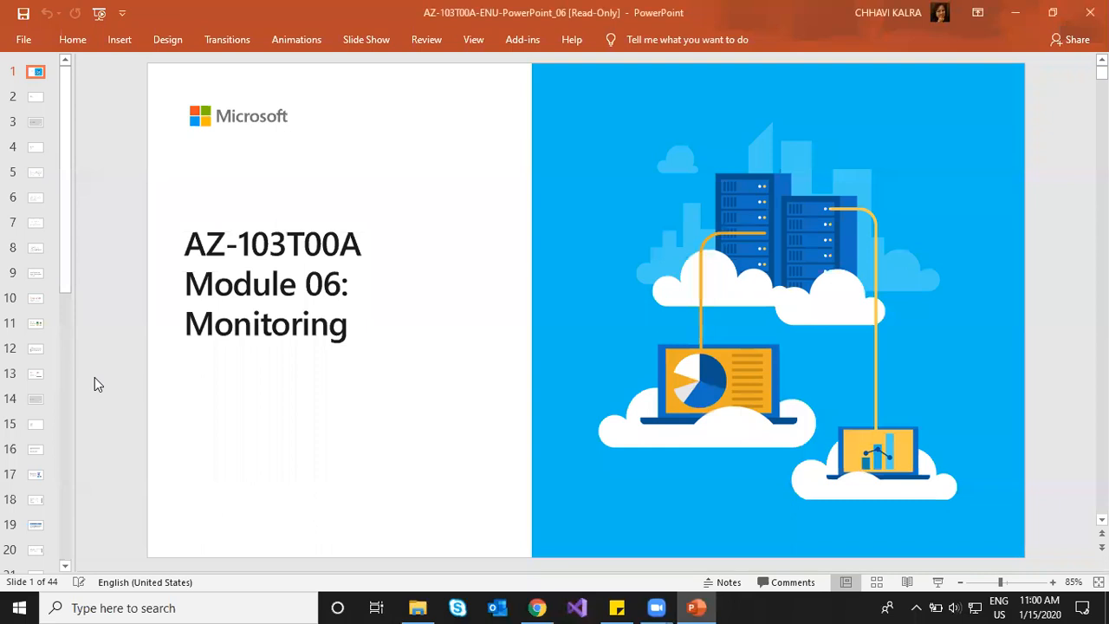
Step: Page the Monitoring deck to slide 6, 'Azure Monitor: Key Capabilities', then return to Chrome
{"action": "scroll", "coordinate": [94, 377], "scroll_direction": "down", "scroll_amount": 3}
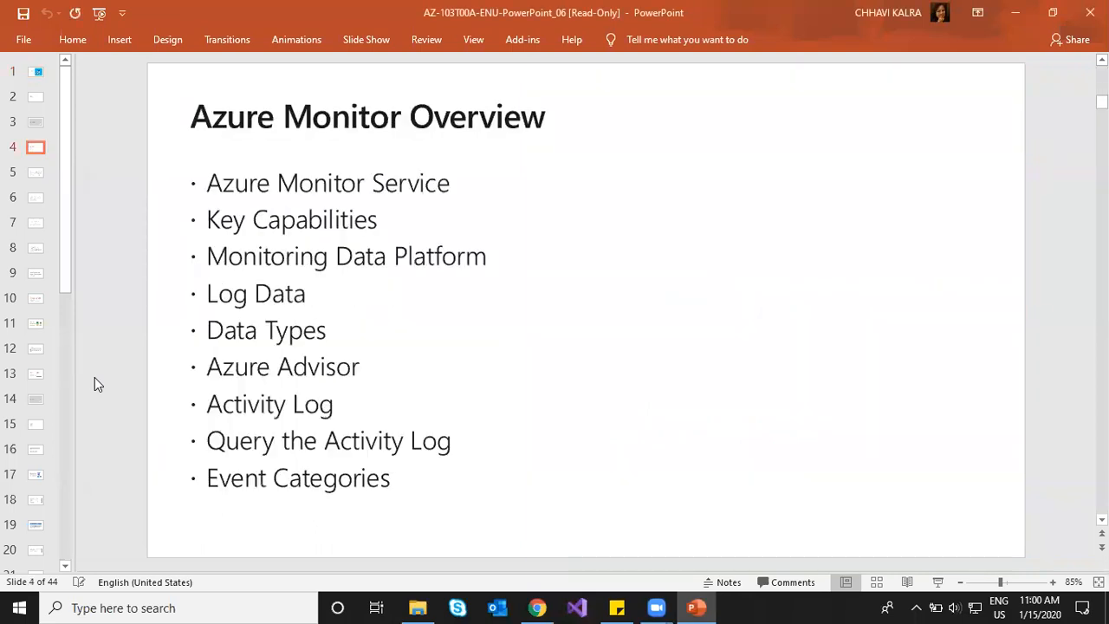
{"action": "scroll", "coordinate": [94, 377], "scroll_direction": "down", "scroll_amount": 1}
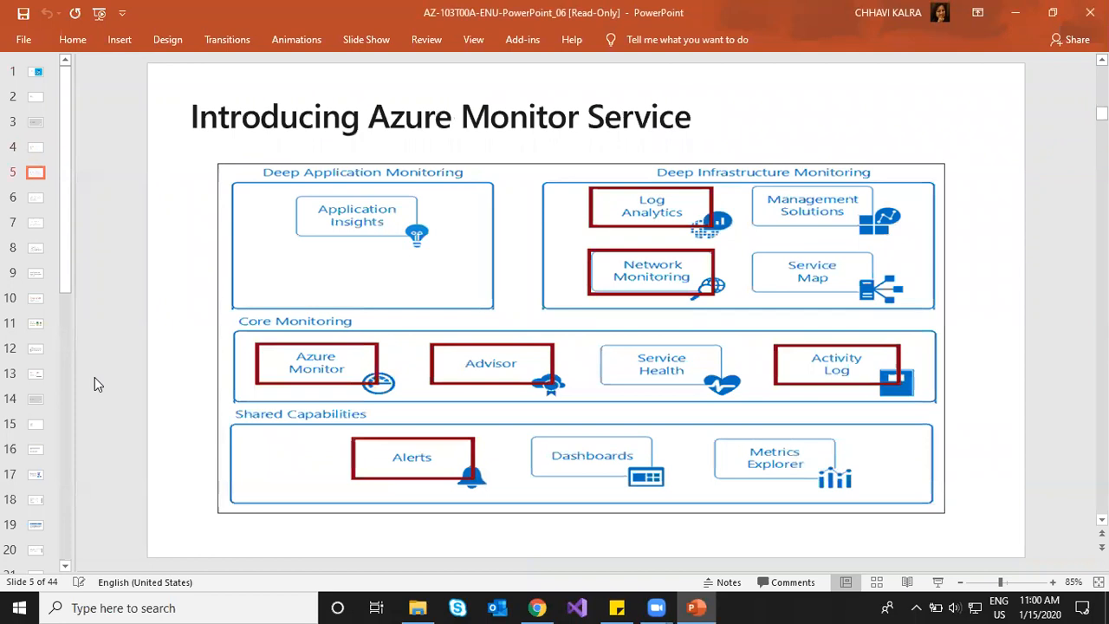
{"action": "scroll", "coordinate": [98, 384], "scroll_direction": "down", "scroll_amount": 1}
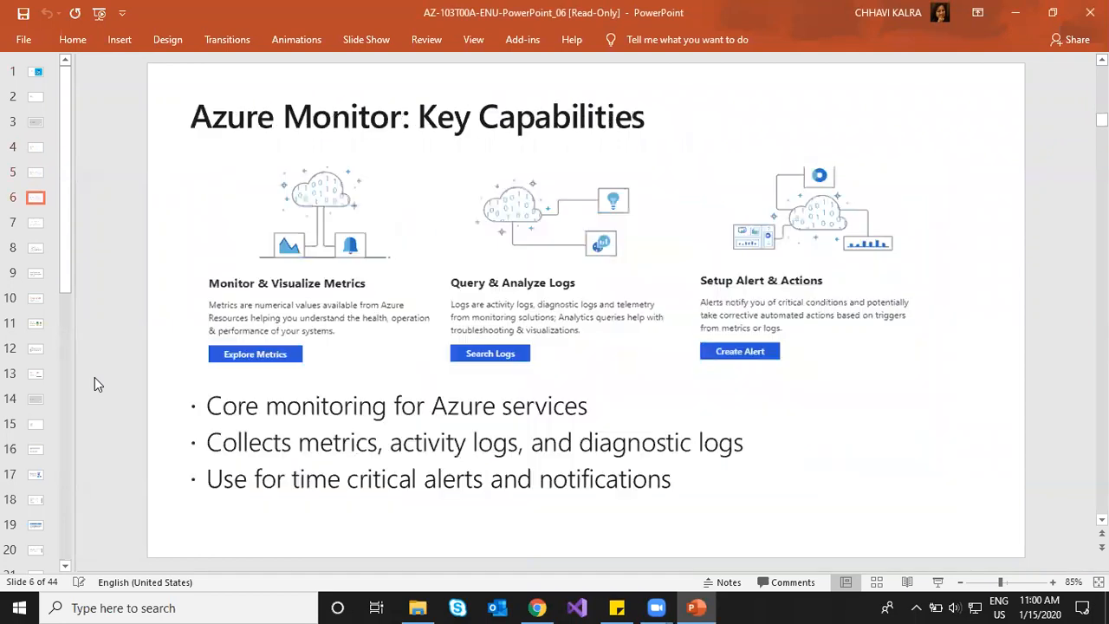
{"action": "left_click", "coordinate": [537, 608]}
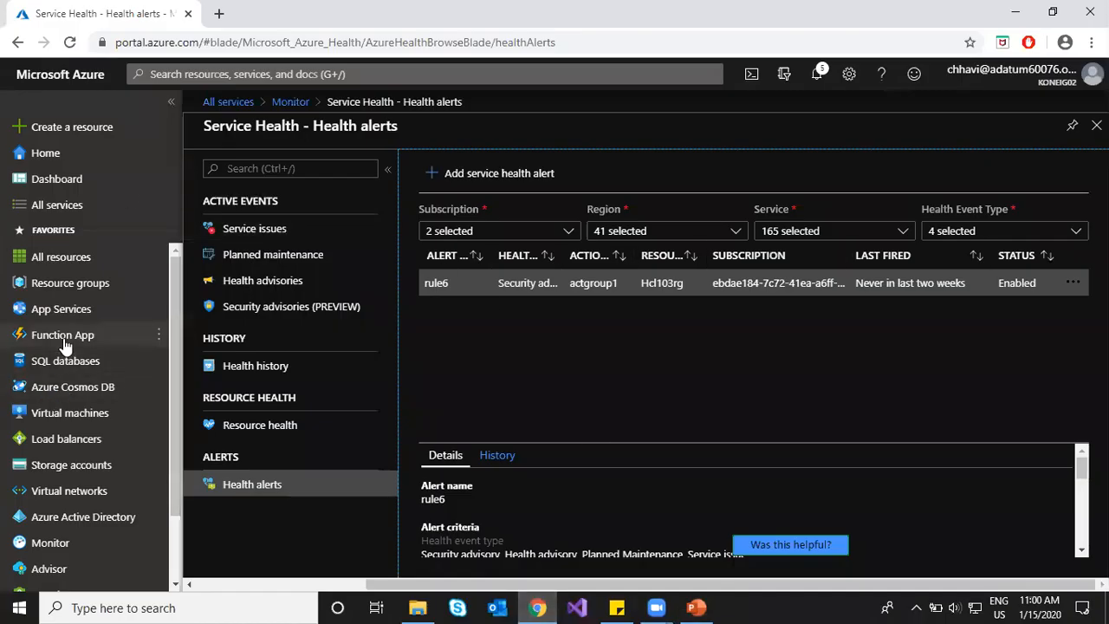
Step: Open Azure Advisor and scroll through the recommendation category cards
{"action": "scroll", "coordinate": [43, 347], "scroll_direction": "down", "scroll_amount": 2}
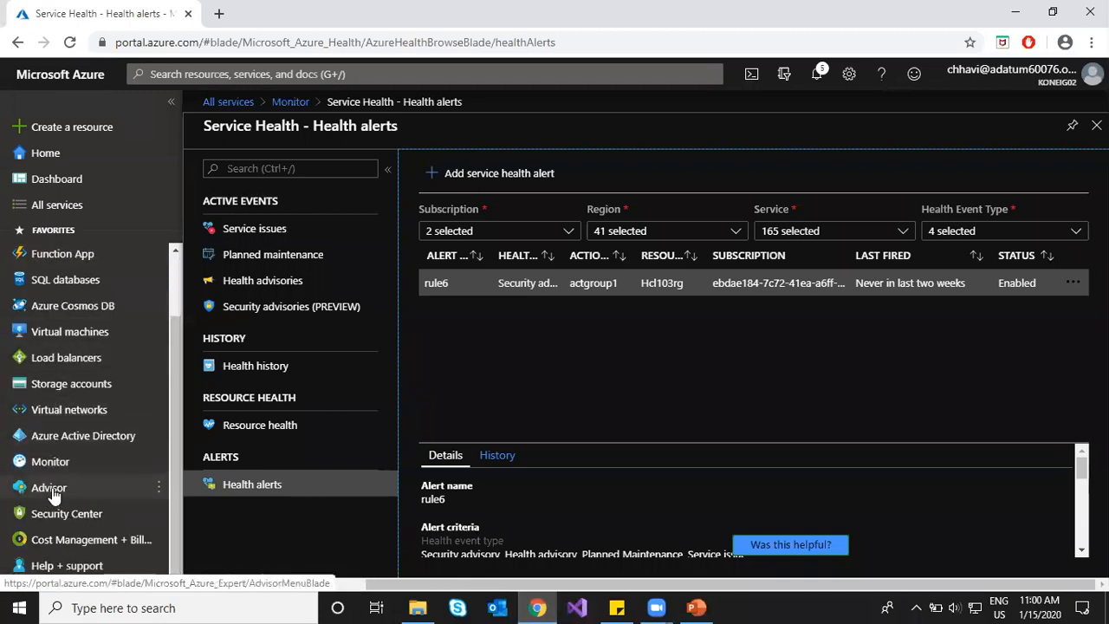
{"action": "left_click", "coordinate": [50, 490]}
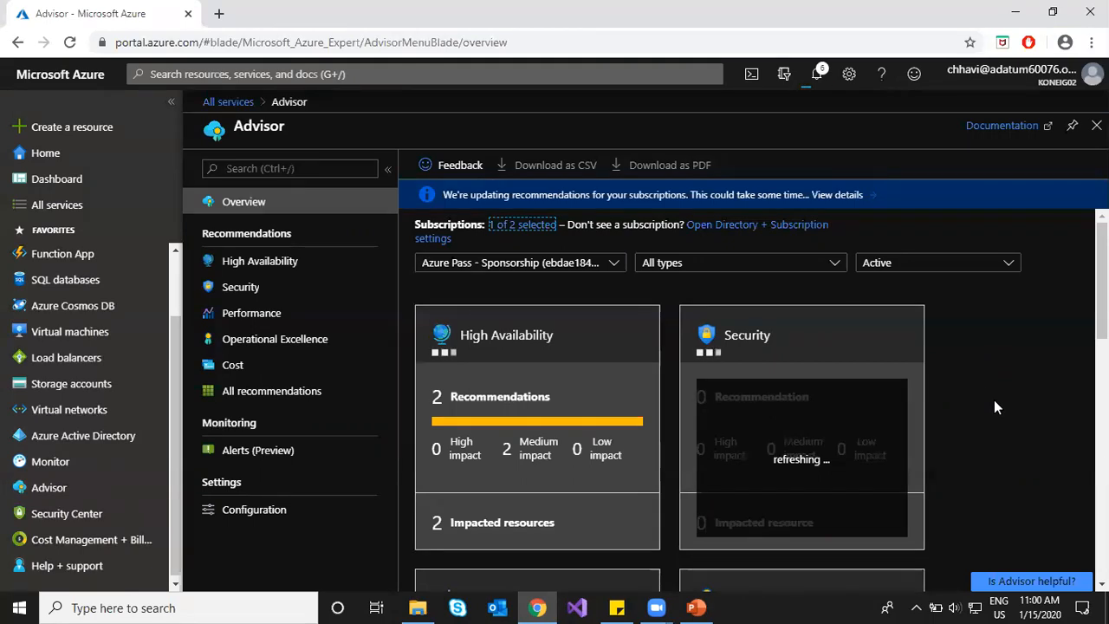
{"action": "scroll", "coordinate": [995, 403], "scroll_direction": "down", "scroll_amount": 2}
{"action": "scroll", "coordinate": [995, 402], "scroll_direction": "down", "scroll_amount": 2}
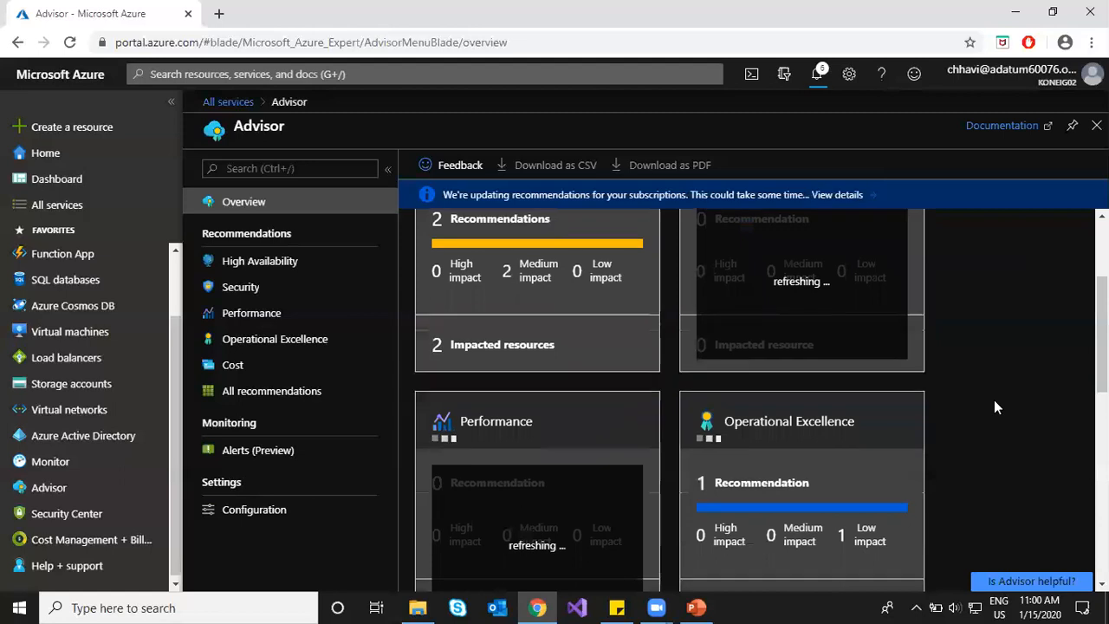
{"action": "scroll", "coordinate": [994, 400], "scroll_direction": "down", "scroll_amount": 3}
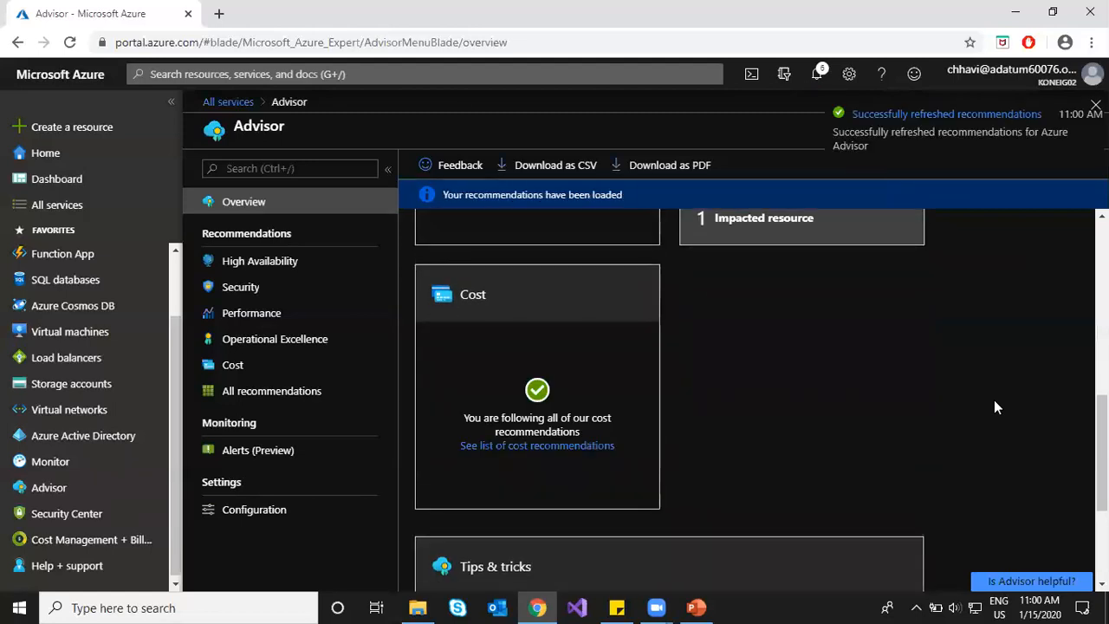
{"action": "scroll", "coordinate": [994, 399], "scroll_direction": "down", "scroll_amount": 2}
{"action": "scroll", "coordinate": [994, 399], "scroll_direction": "up", "scroll_amount": 1}
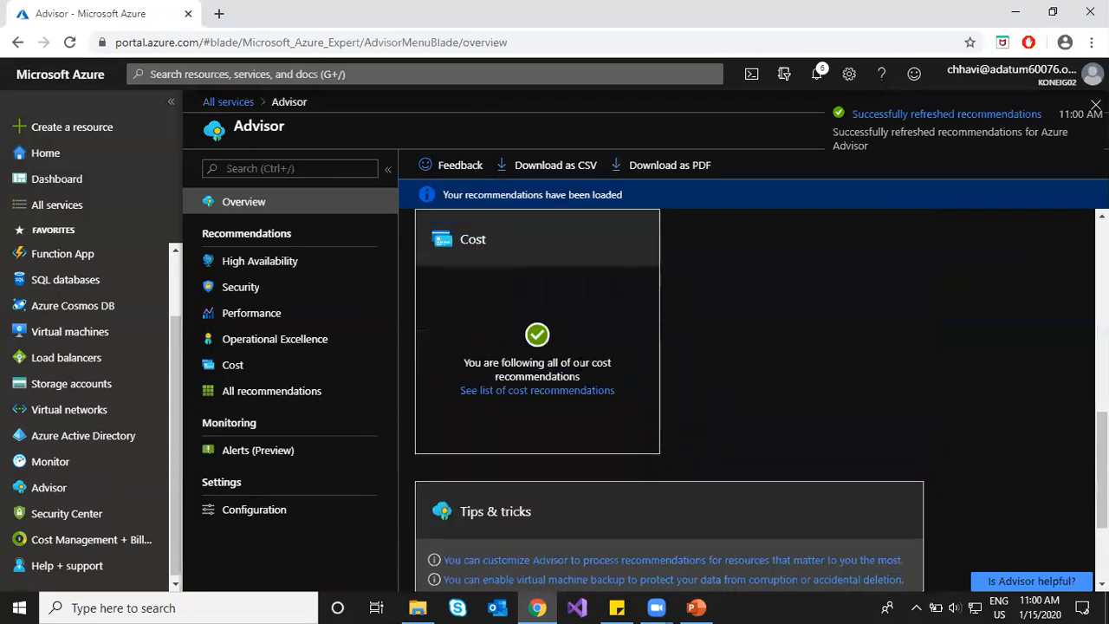
Step: Highlight the Cost card's all-recommendations-followed message, then open the 2 High Availability recommendations
{"action": "left_click_drag", "start_coordinate": [482, 363], "coordinate": [617, 368]}
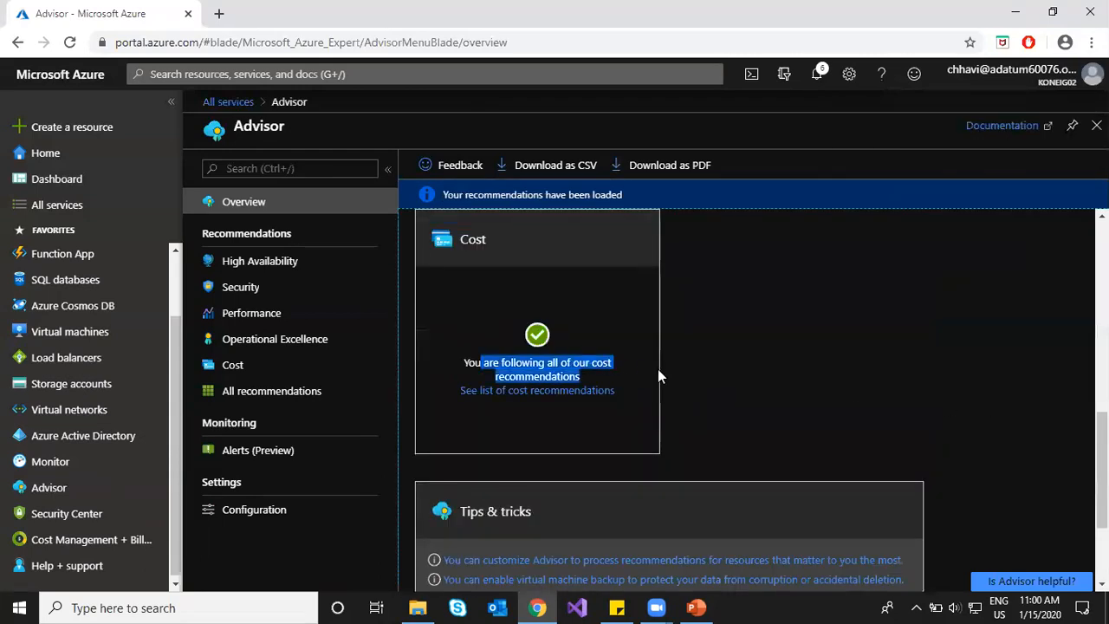
{"action": "left_click", "coordinate": [825, 373]}
{"action": "scroll", "coordinate": [824, 373], "scroll_direction": "up", "scroll_amount": 4}
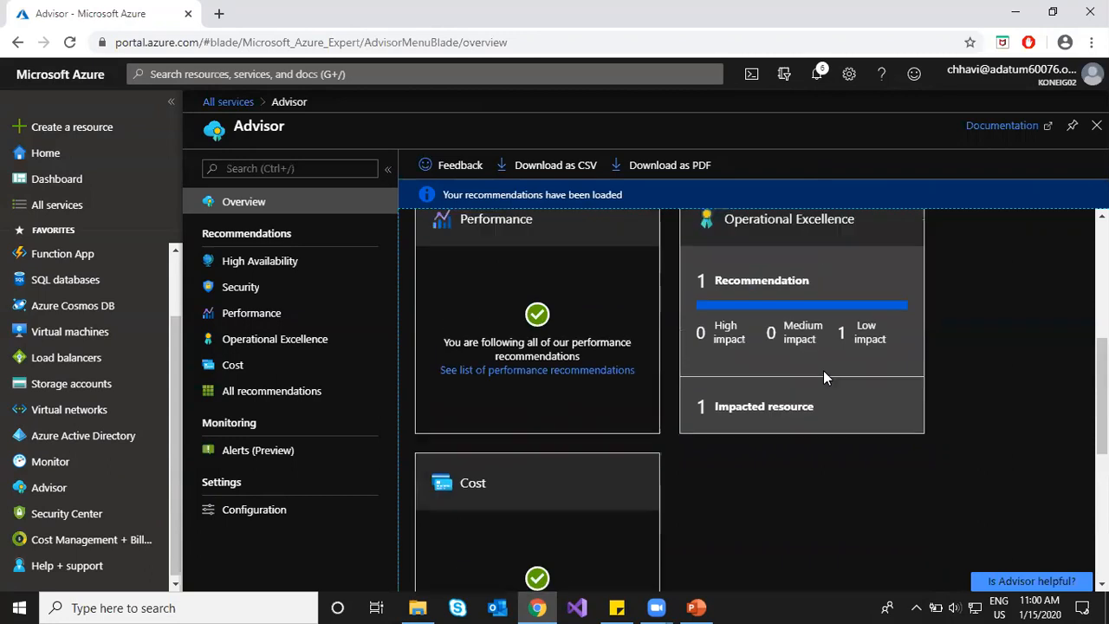
{"action": "scroll", "coordinate": [529, 302], "scroll_direction": "up", "scroll_amount": 4}
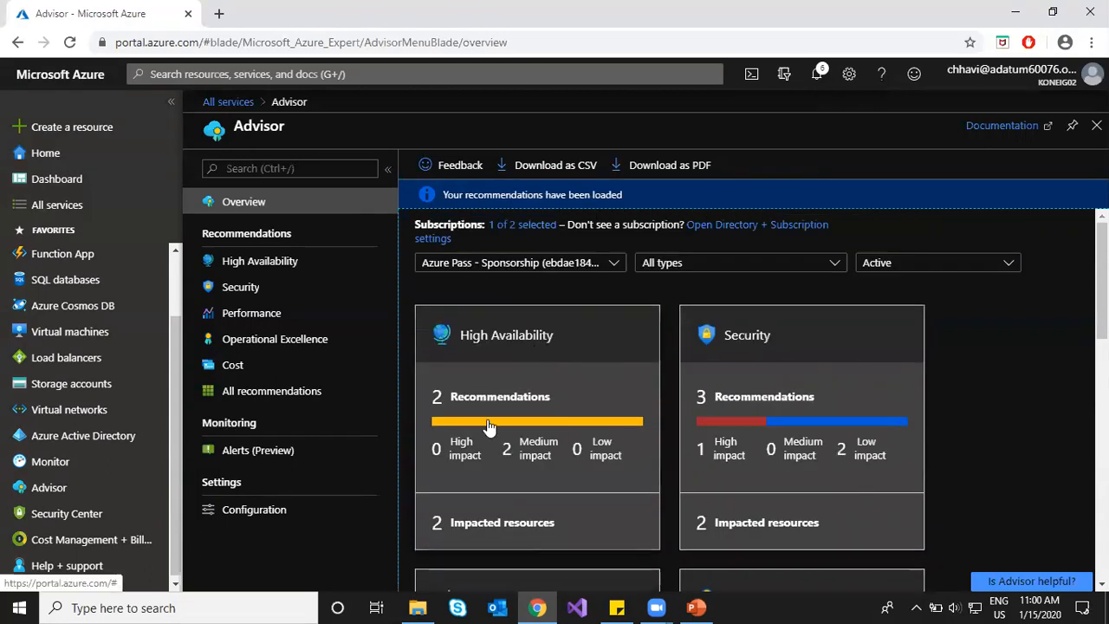
{"action": "scroll", "coordinate": [732, 441], "scroll_direction": "down", "scroll_amount": 3}
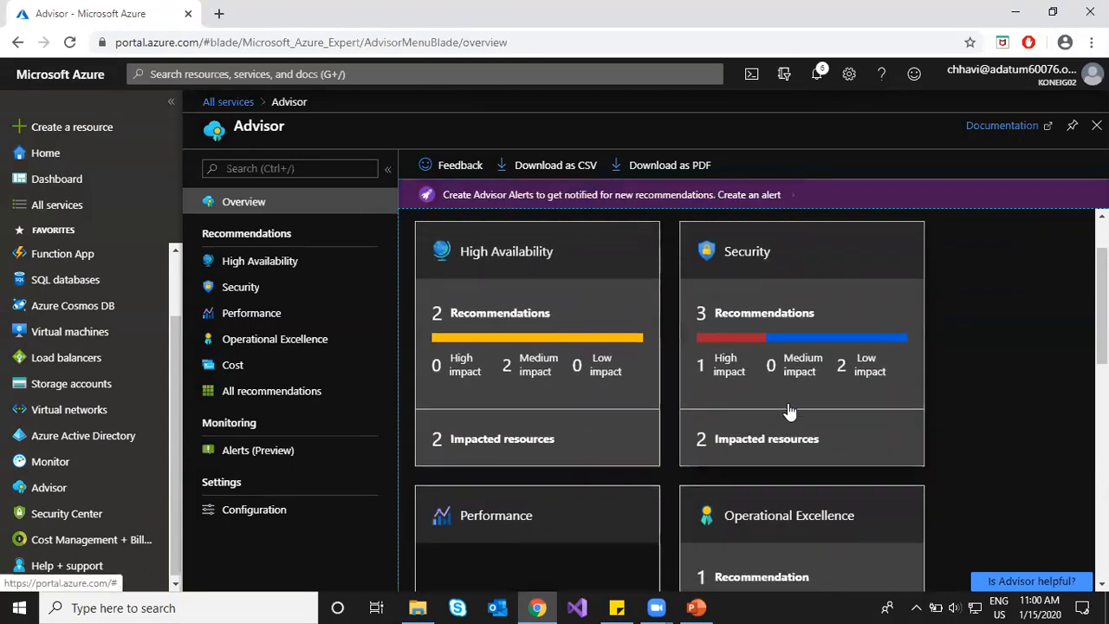
{"action": "scroll", "coordinate": [787, 416], "scroll_direction": "up", "scroll_amount": 2}
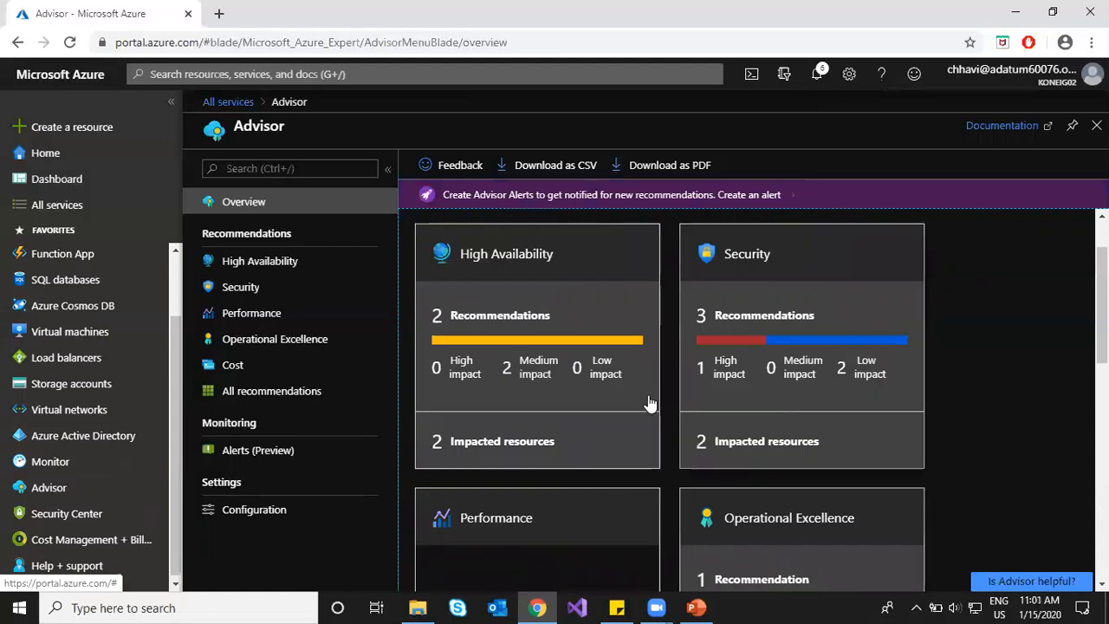
{"action": "left_click", "coordinate": [560, 325]}
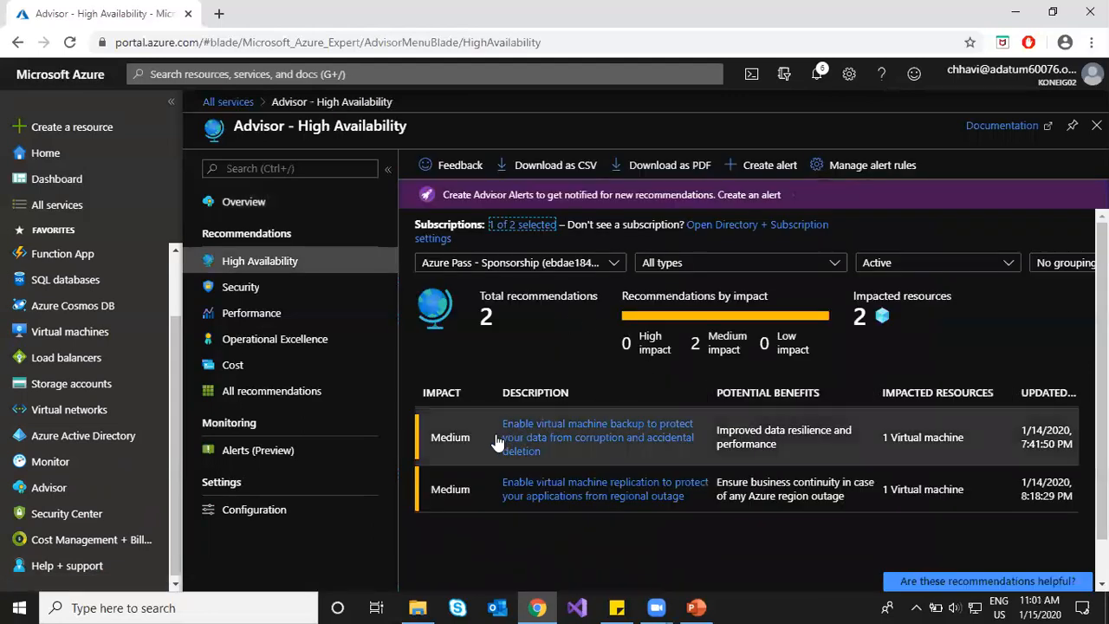
Step: Review the Enable virtual machine backup recommendation's impacted hcl-vm1, then return to the High Availability list
{"action": "left_click_drag", "start_coordinate": [527, 431], "coordinate": [697, 463]}
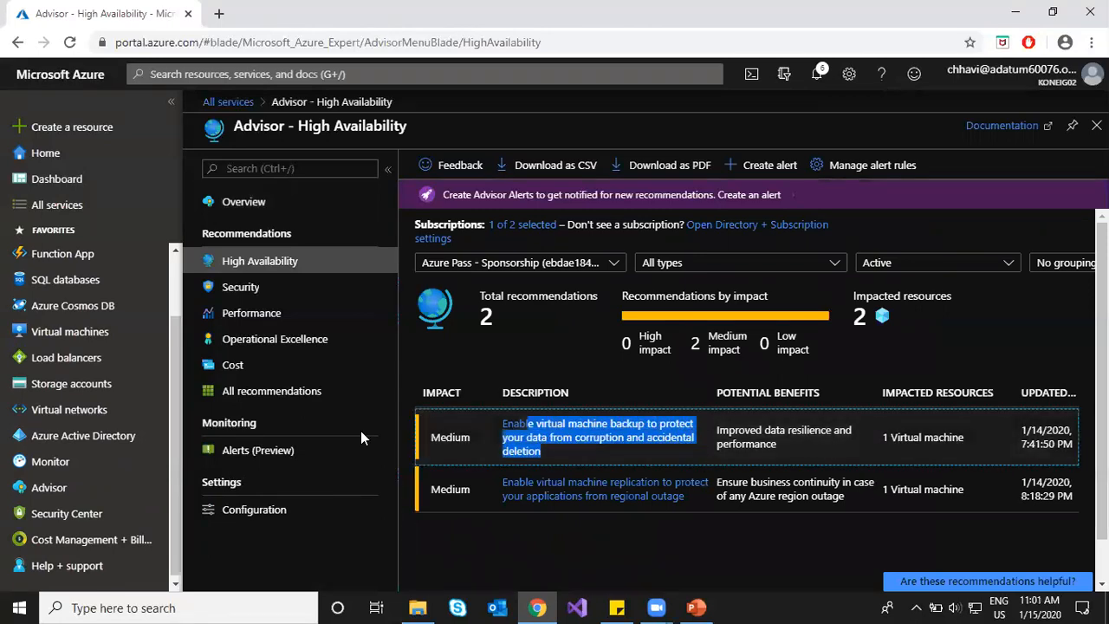
{"action": "left_click", "coordinate": [472, 439]}
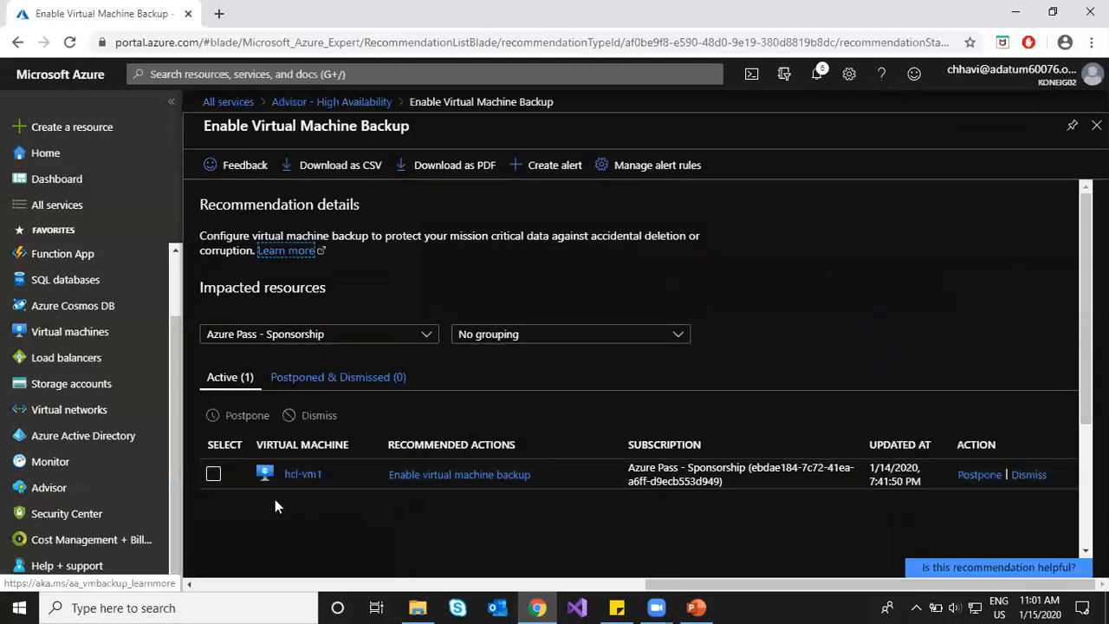
{"action": "scroll", "coordinate": [240, 488], "scroll_direction": "down", "scroll_amount": 1}
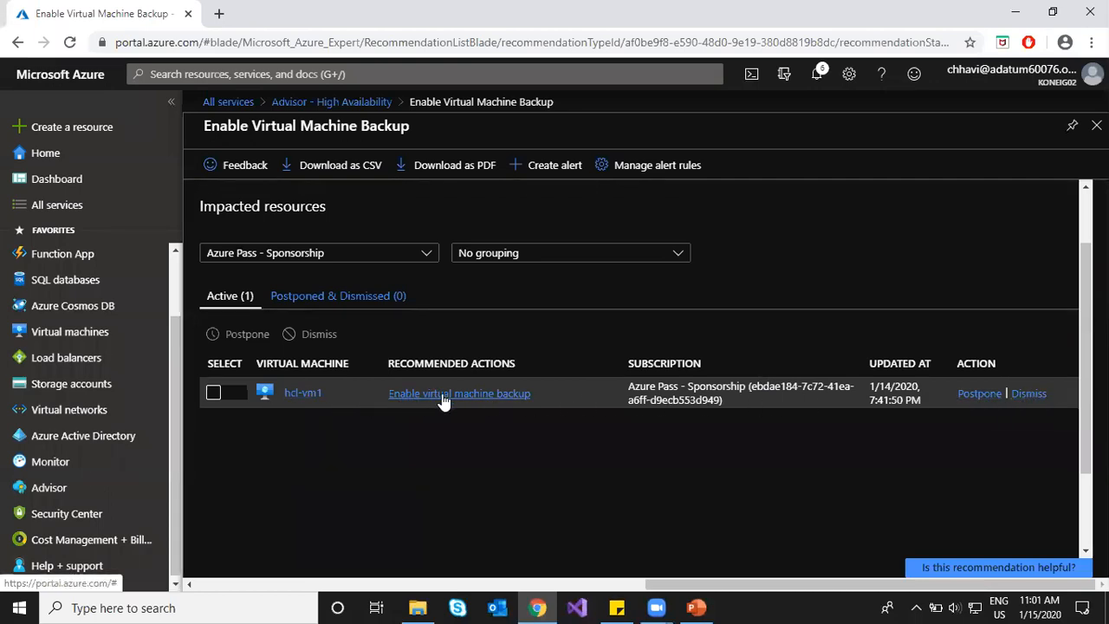
{"action": "scroll", "coordinate": [329, 447], "scroll_direction": "up", "scroll_amount": 2}
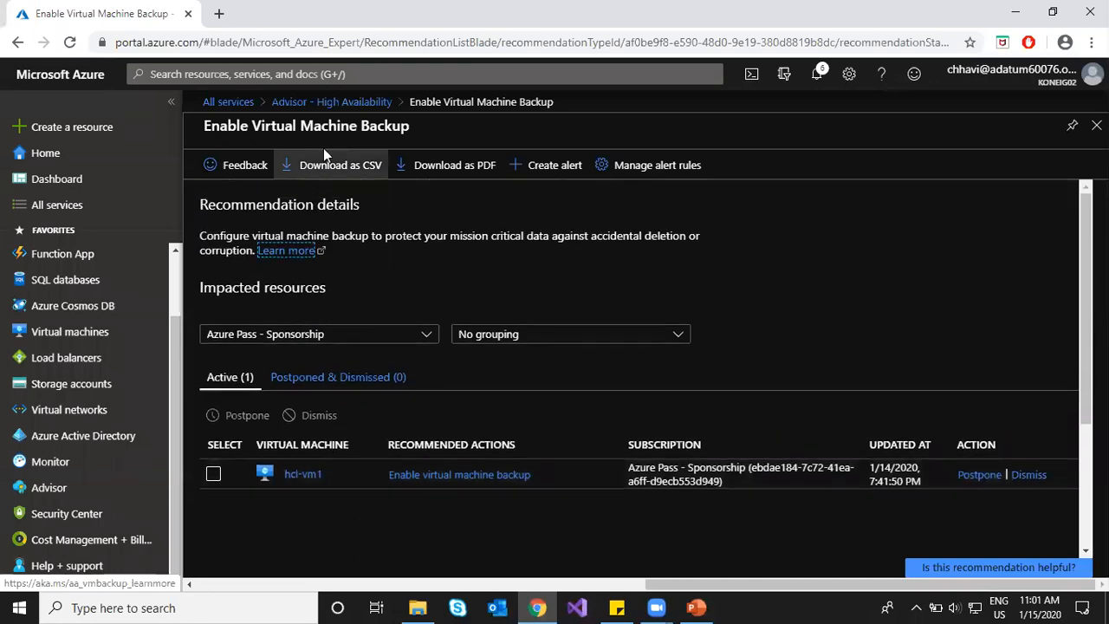
{"action": "left_click", "coordinate": [332, 101]}
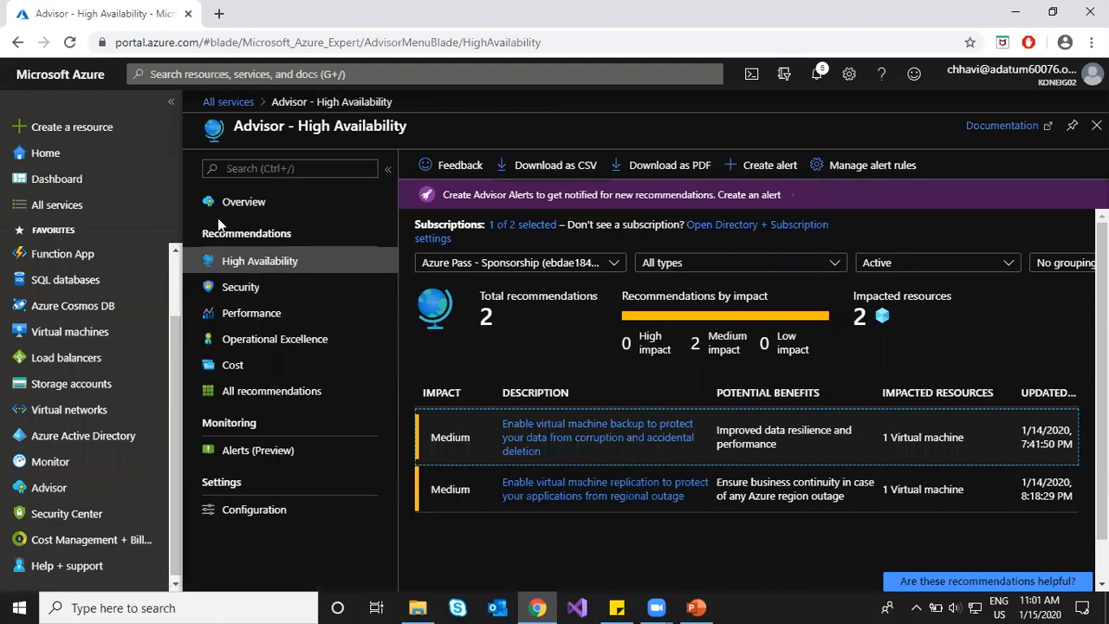
Step: Open Advisor's Security recommendations and the monitoring agent on scale sets recommendation
{"action": "left_click", "coordinate": [241, 292]}
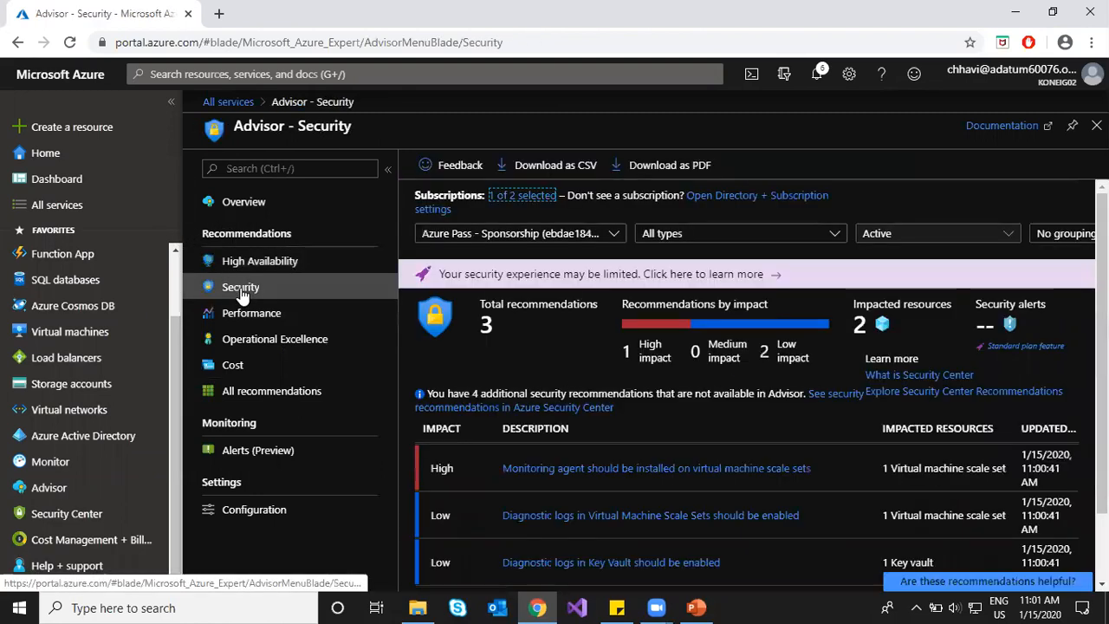
{"action": "scroll", "coordinate": [435, 365], "scroll_direction": "down", "scroll_amount": 2}
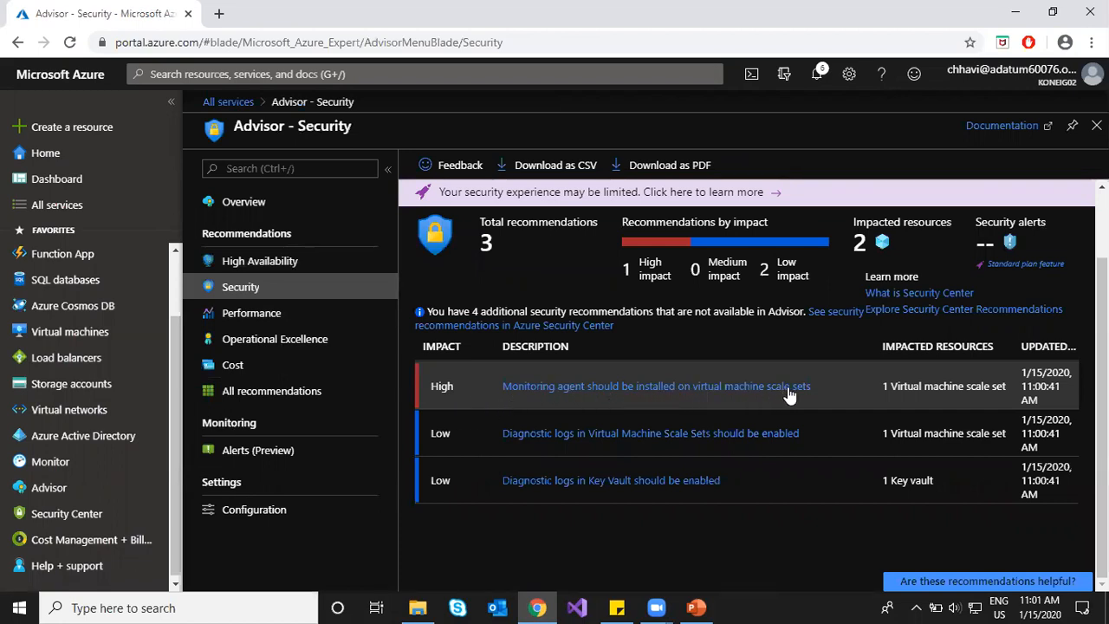
{"action": "left_click", "coordinate": [751, 402]}
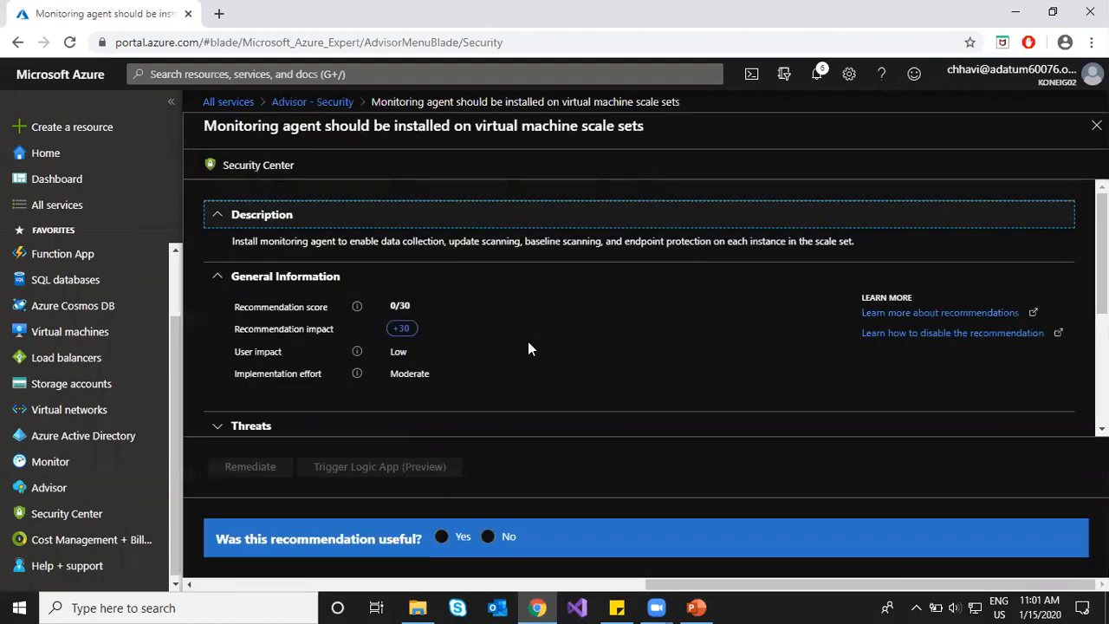
{"action": "left_click_drag", "start_coordinate": [392, 241], "coordinate": [652, 241]}
{"action": "scroll", "coordinate": [451, 364], "scroll_direction": "down", "scroll_amount": 2}
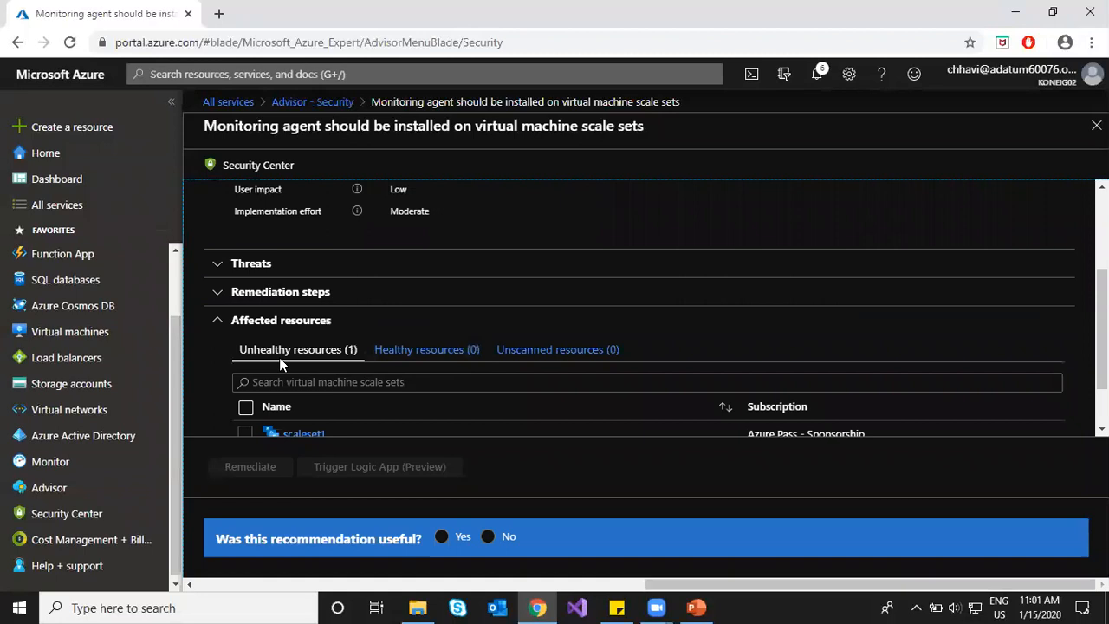
Step: Expand Remediation steps and Threats, then scroll to the affected resource scaleset1
{"action": "left_click", "coordinate": [214, 291]}
{"action": "scroll", "coordinate": [377, 315], "scroll_direction": "down", "scroll_amount": 2}
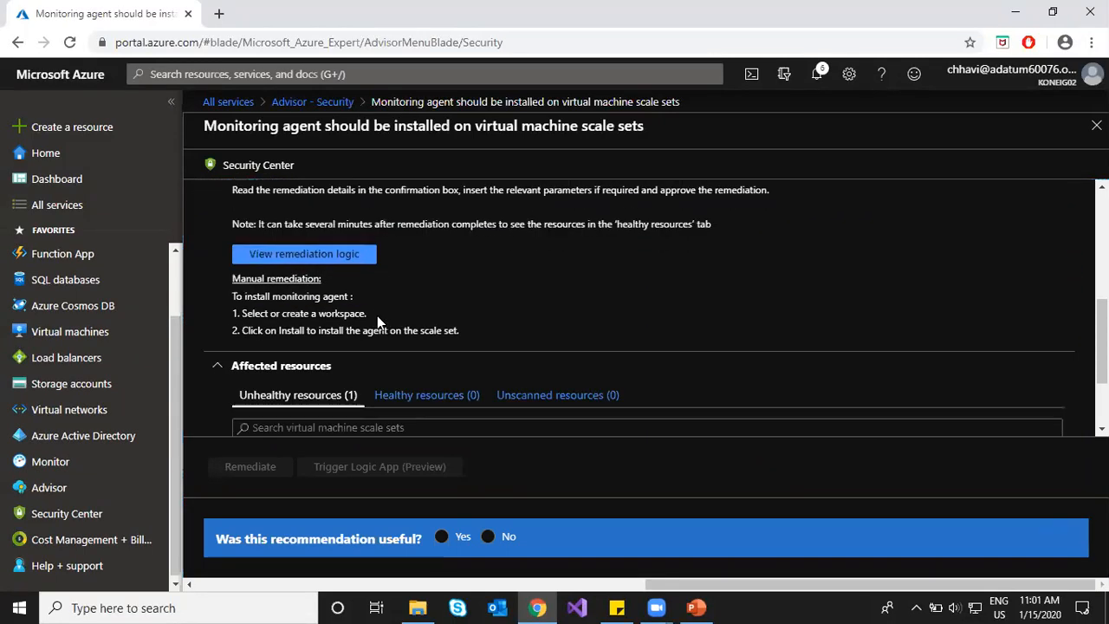
{"action": "scroll", "coordinate": [432, 301], "scroll_direction": "up", "scroll_amount": 1}
{"action": "scroll", "coordinate": [432, 301], "scroll_direction": "up", "scroll_amount": 1}
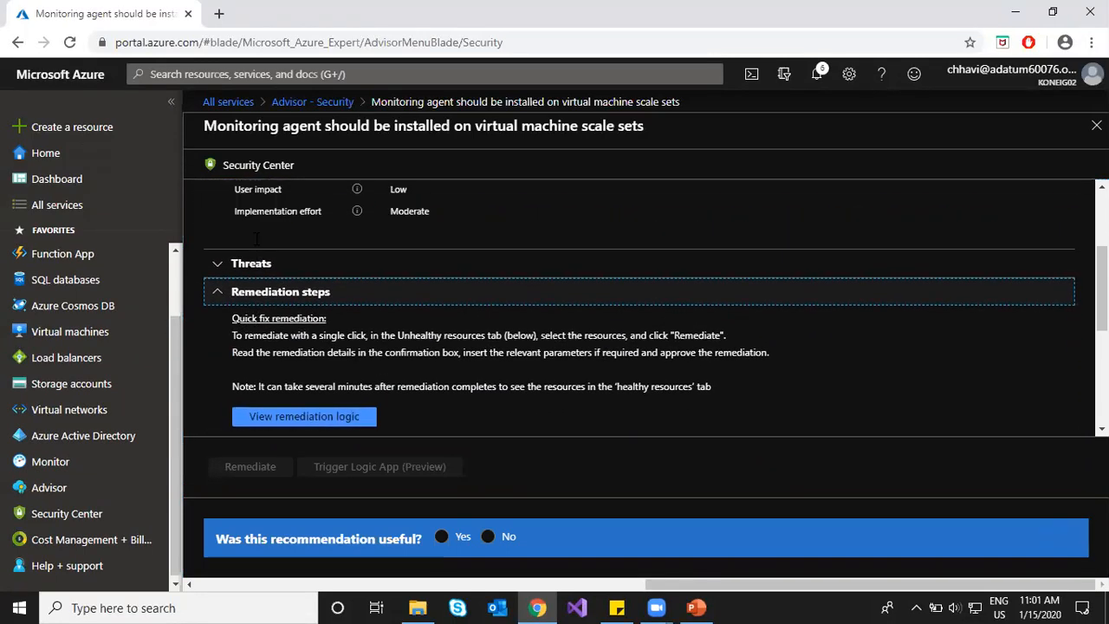
{"action": "left_click", "coordinate": [218, 264]}
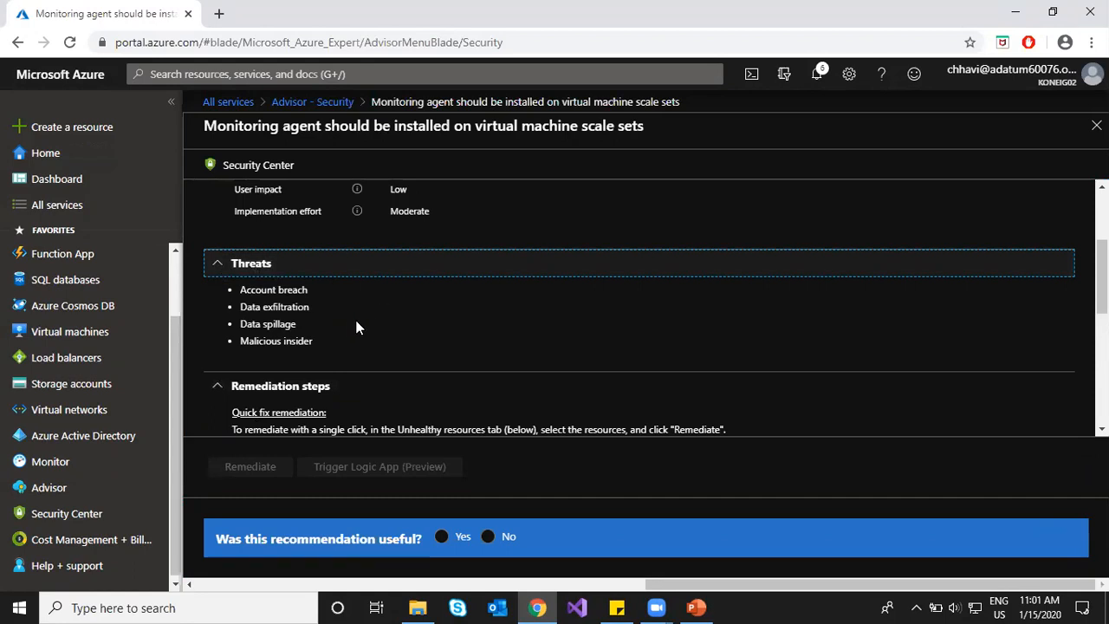
{"action": "scroll", "coordinate": [359, 280], "scroll_direction": "up", "scroll_amount": 1}
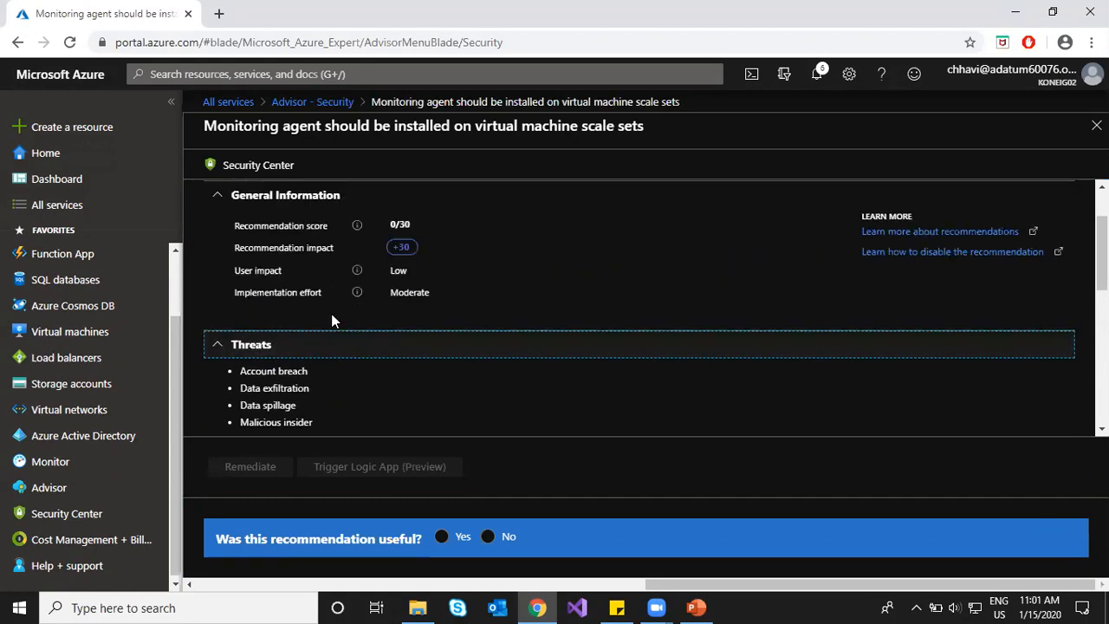
{"action": "scroll", "coordinate": [341, 295], "scroll_direction": "down", "scroll_amount": 4}
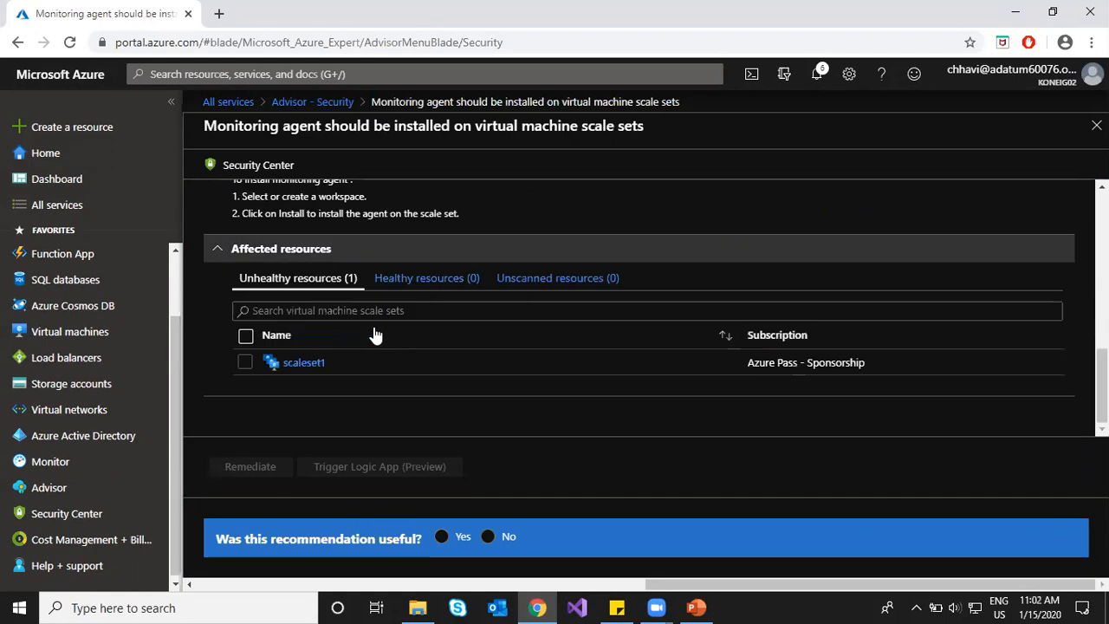
{"action": "left_click", "coordinate": [240, 363]}
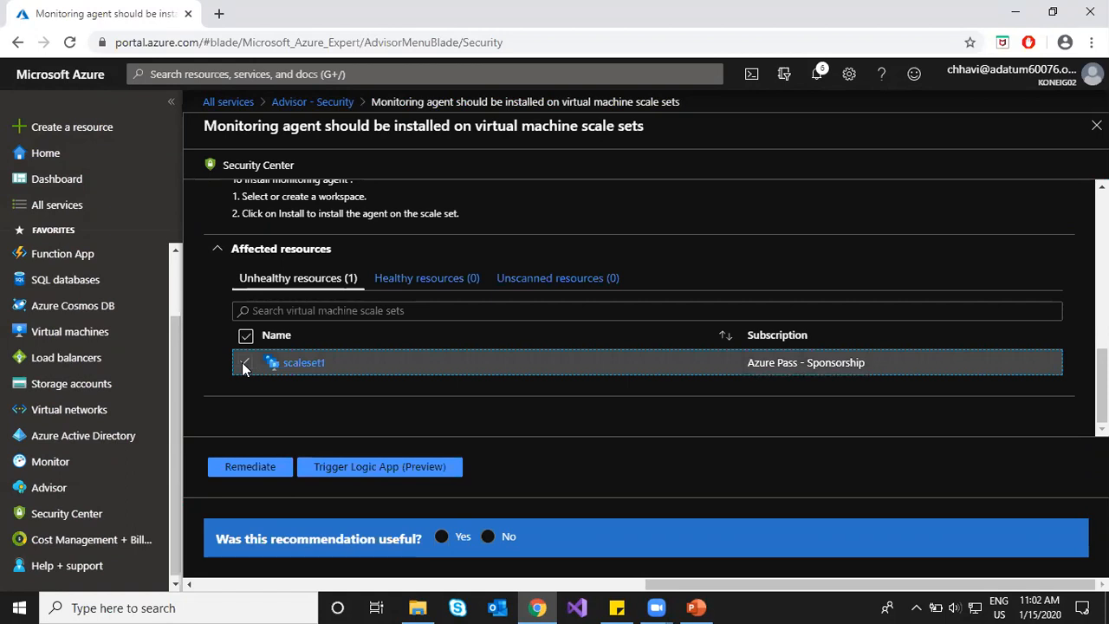
{"action": "left_click", "coordinate": [244, 365]}
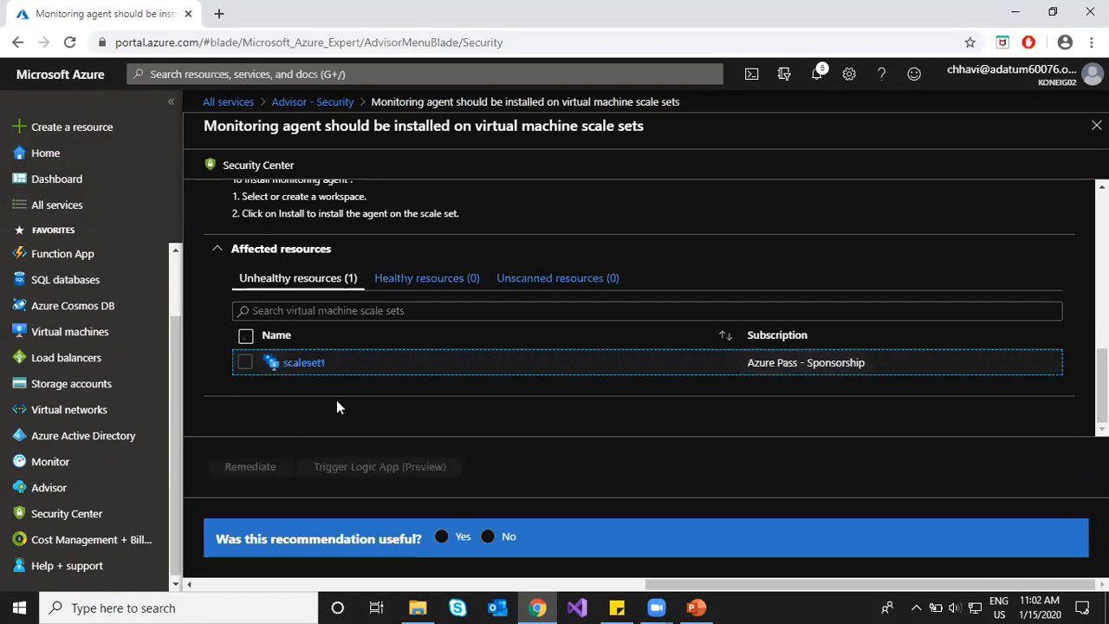
{"action": "scroll", "coordinate": [336, 395], "scroll_direction": "up", "scroll_amount": 4}
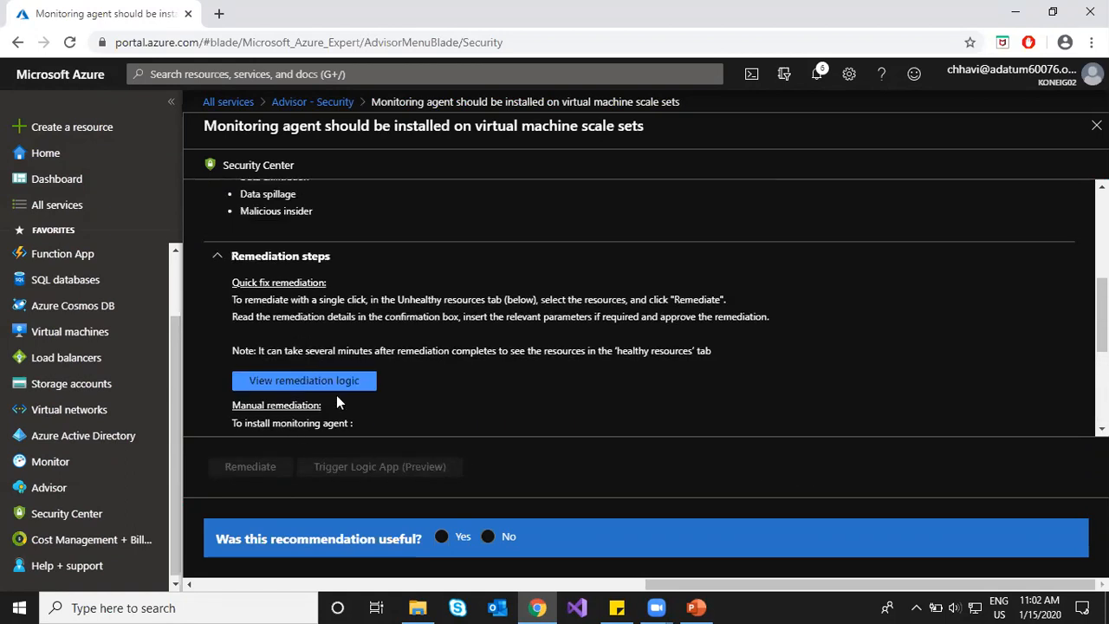
{"action": "scroll", "coordinate": [357, 374], "scroll_direction": "down", "scroll_amount": 2}
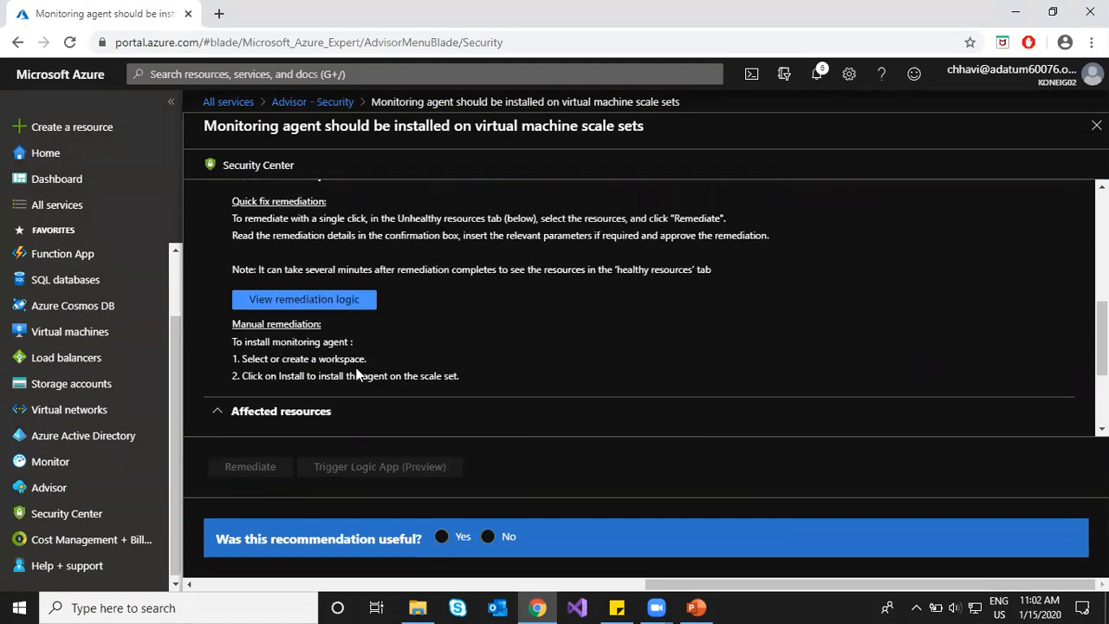
{"action": "scroll", "coordinate": [356, 374], "scroll_direction": "down", "scroll_amount": 2}
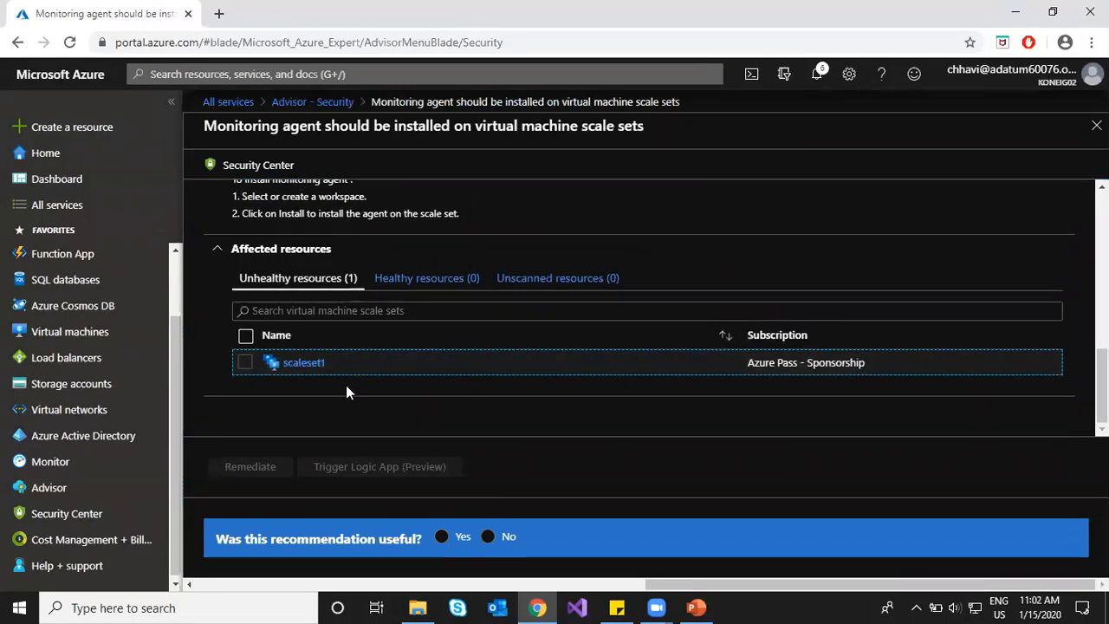
{"action": "scroll", "coordinate": [346, 387], "scroll_direction": "up", "scroll_amount": 2}
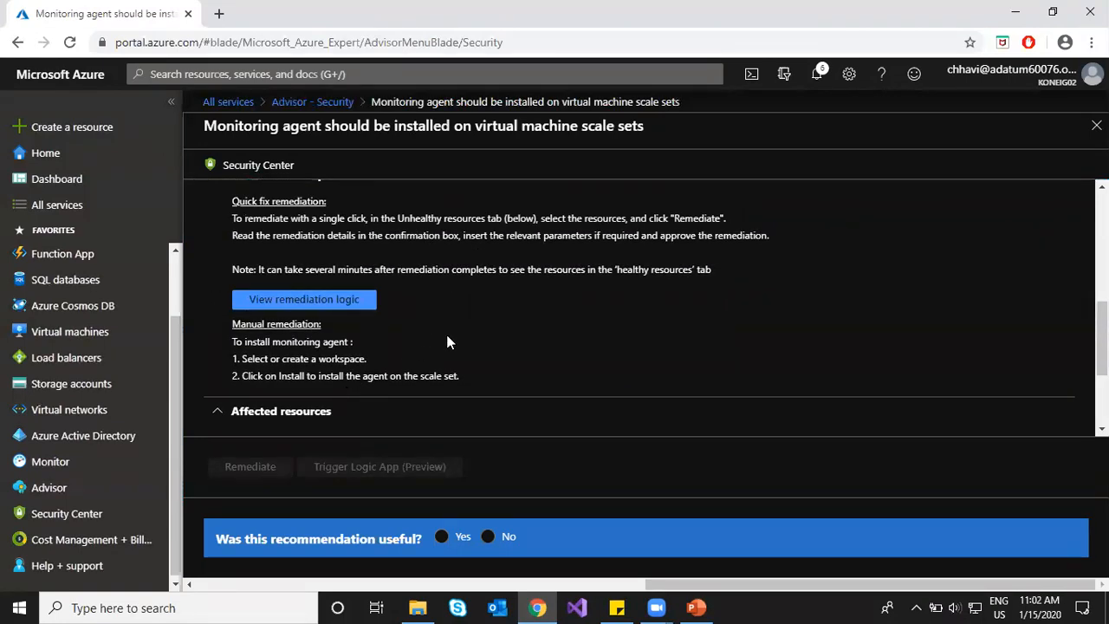
{"action": "scroll", "coordinate": [447, 341], "scroll_direction": "up", "scroll_amount": 3}
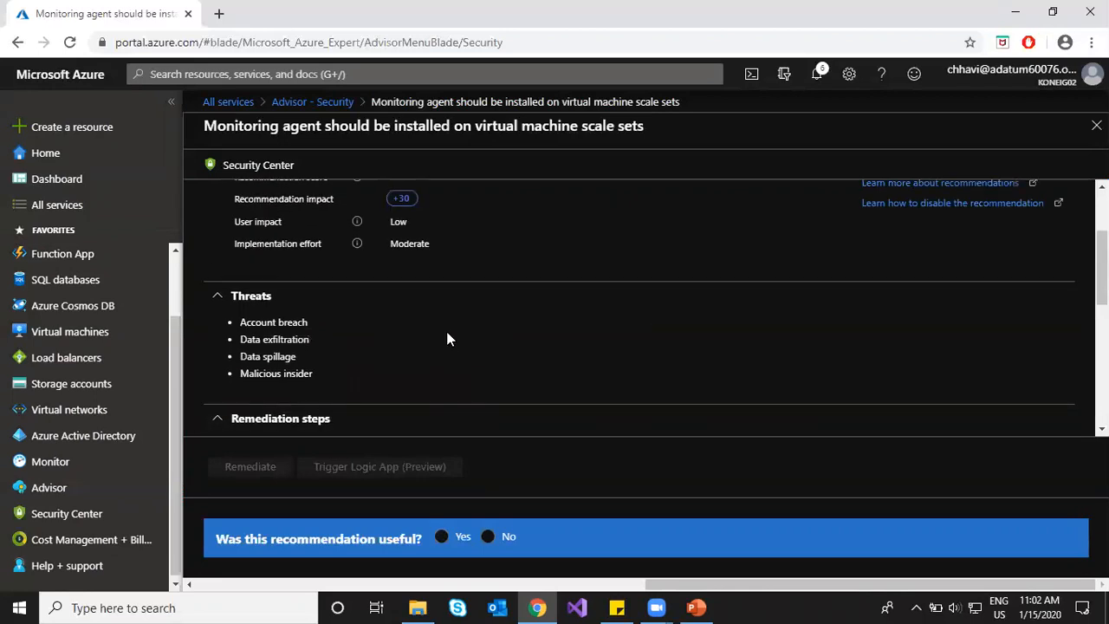
{"action": "scroll", "coordinate": [446, 338], "scroll_direction": "up", "scroll_amount": 1}
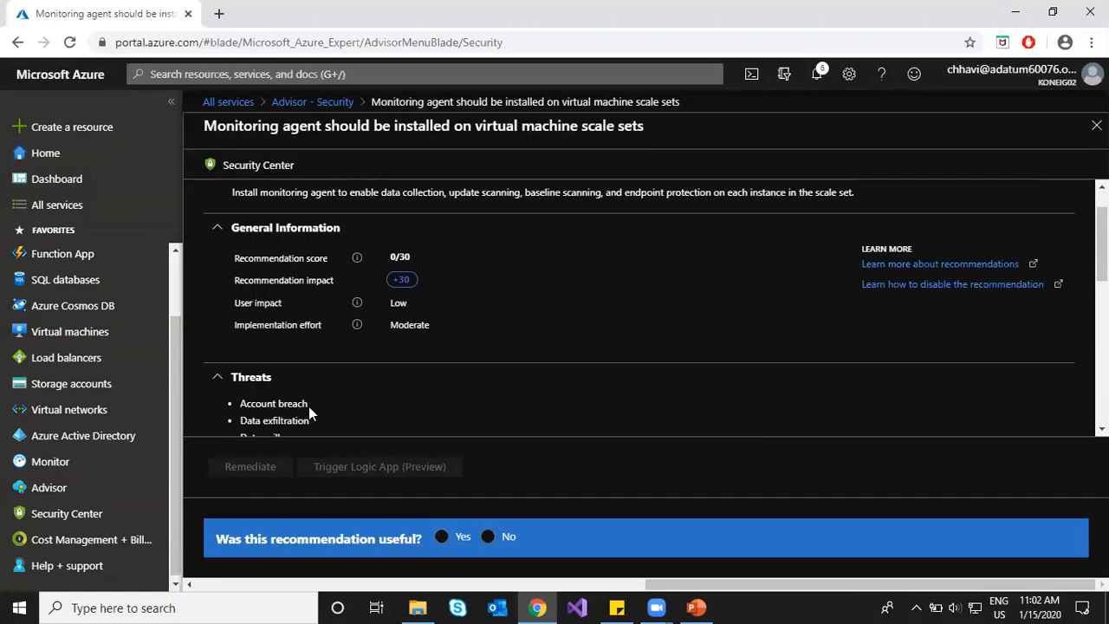
{"action": "scroll", "coordinate": [309, 394], "scroll_direction": "up", "scroll_amount": 1}
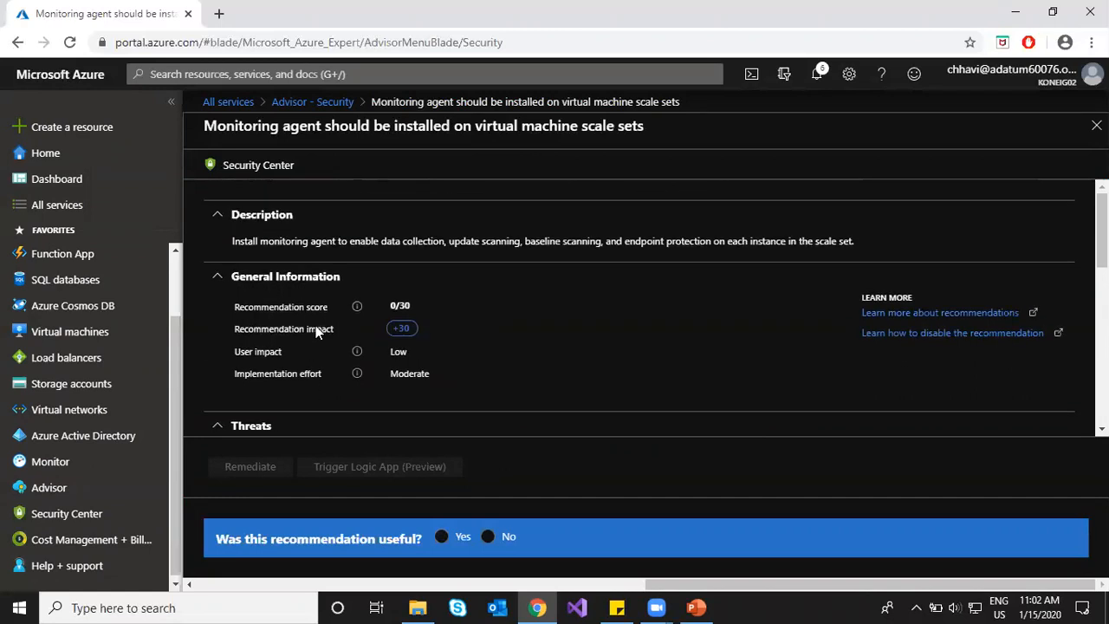
{"action": "left_click_drag", "start_coordinate": [253, 243], "coordinate": [459, 244]}
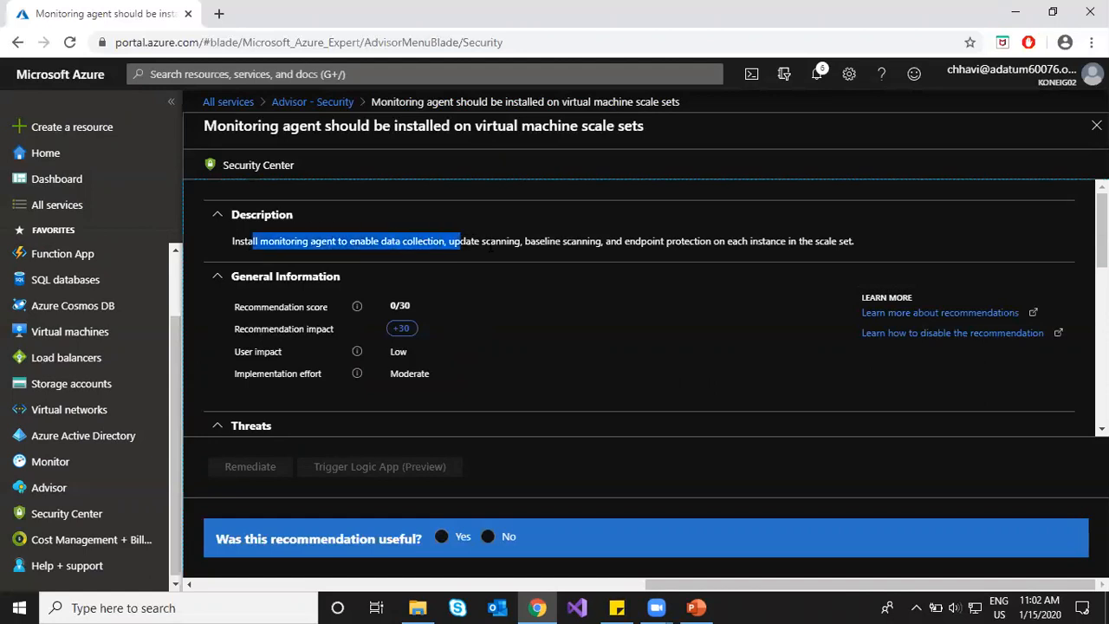
{"action": "left_click", "coordinate": [498, 264]}
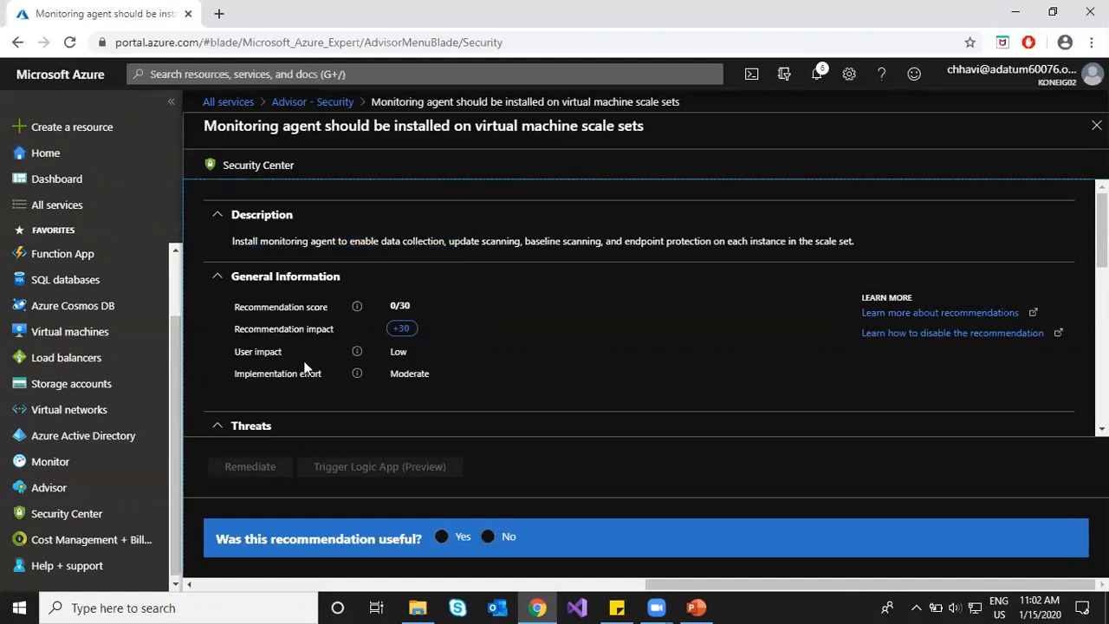
{"action": "scroll", "coordinate": [305, 368], "scroll_direction": "down", "scroll_amount": 5}
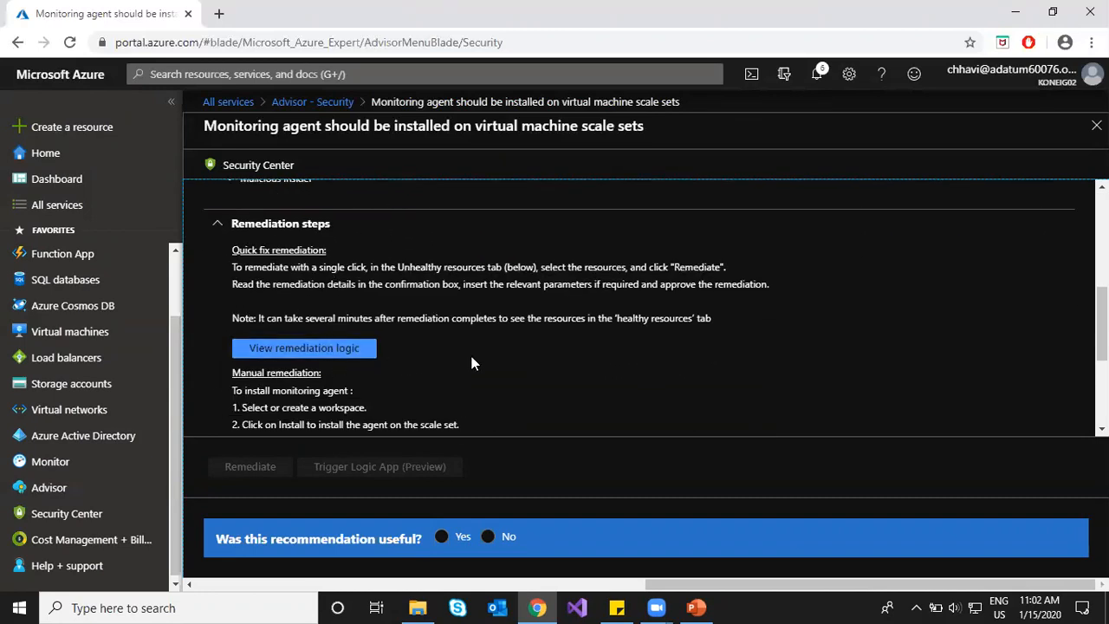
{"action": "scroll", "coordinate": [472, 363], "scroll_direction": "down", "scroll_amount": 2}
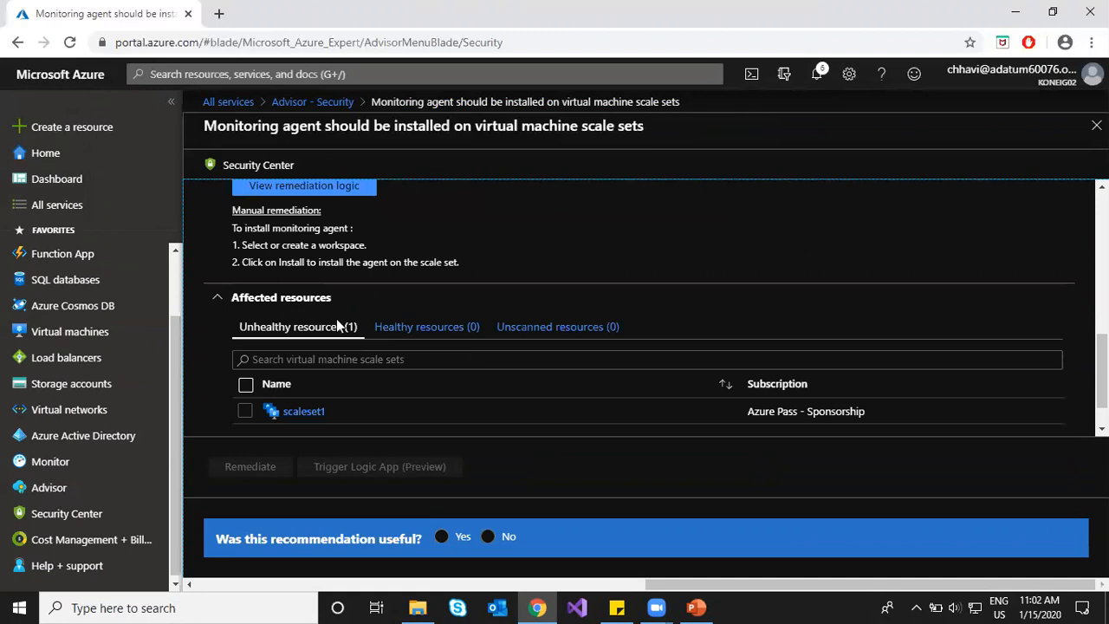
{"action": "left_click_drag", "start_coordinate": [246, 245], "coordinate": [374, 255]}
{"action": "left_click", "coordinate": [322, 265]}
{"action": "left_click_drag", "start_coordinate": [302, 247], "coordinate": [377, 252]}
{"action": "left_click", "coordinate": [428, 259]}
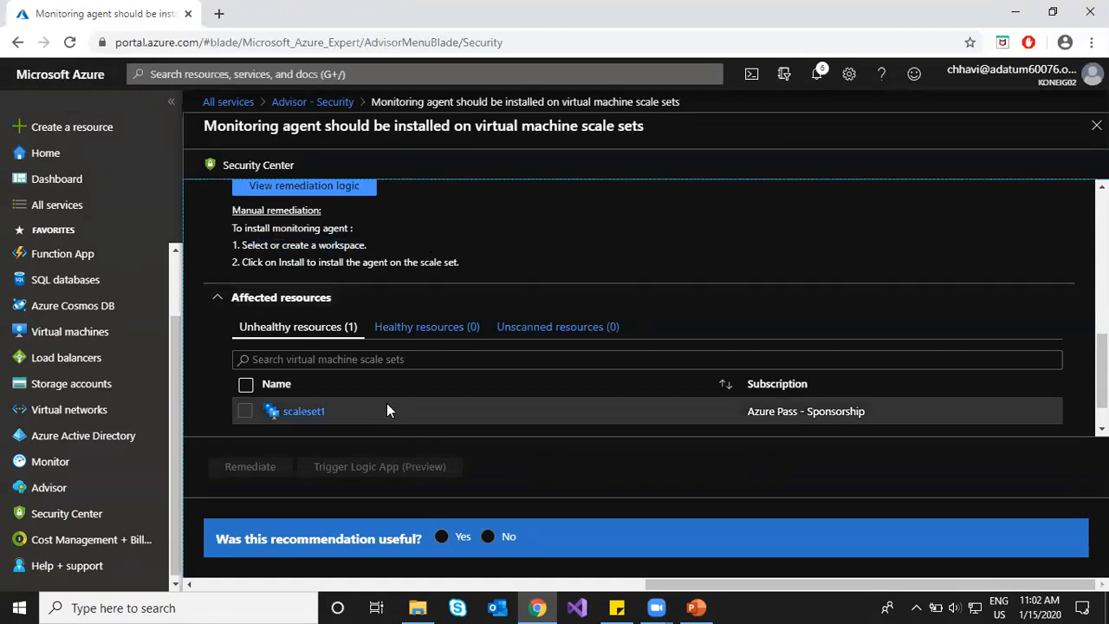
{"action": "scroll", "coordinate": [373, 401], "scroll_direction": "down", "scroll_amount": 1}
{"action": "scroll", "coordinate": [208, 284], "scroll_direction": "up", "scroll_amount": 1}
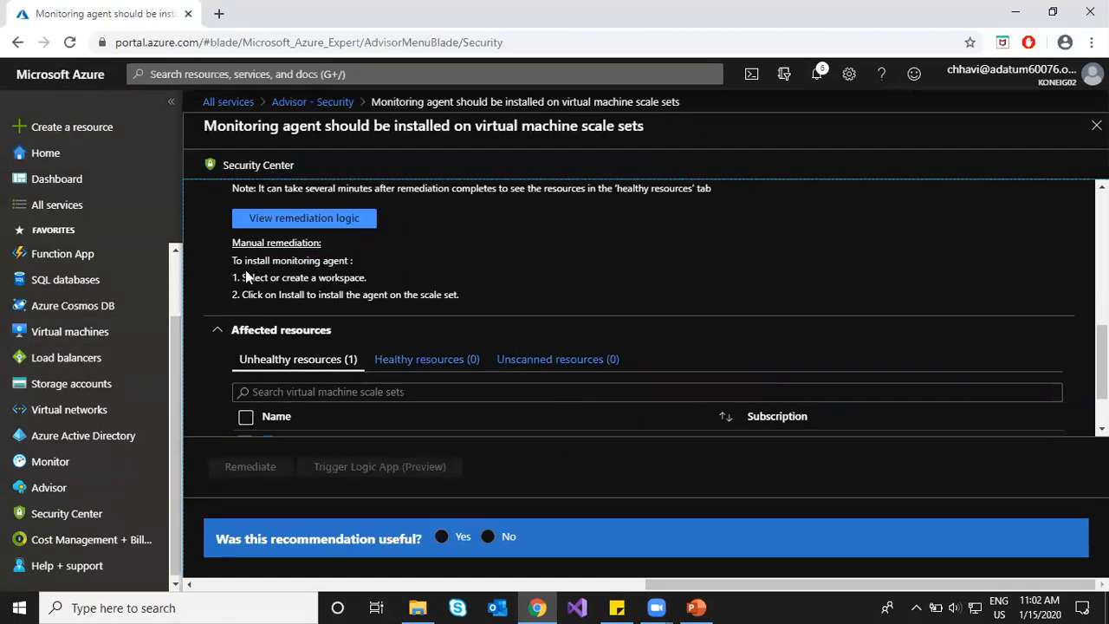
{"action": "left_click_drag", "start_coordinate": [243, 278], "coordinate": [371, 276]}
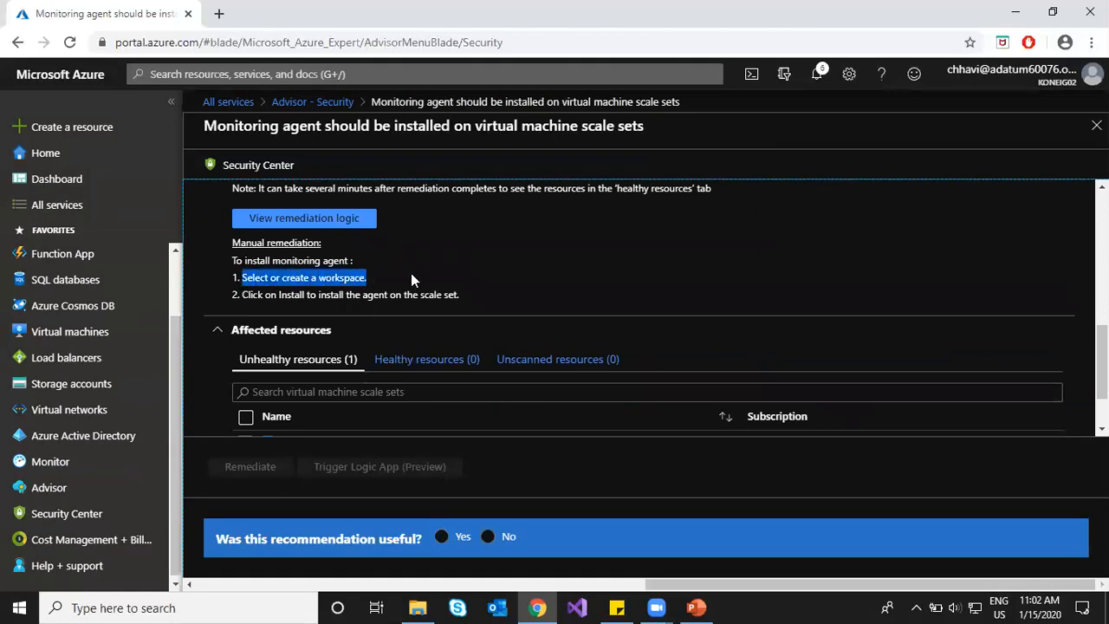
{"action": "left_click", "coordinate": [412, 275]}
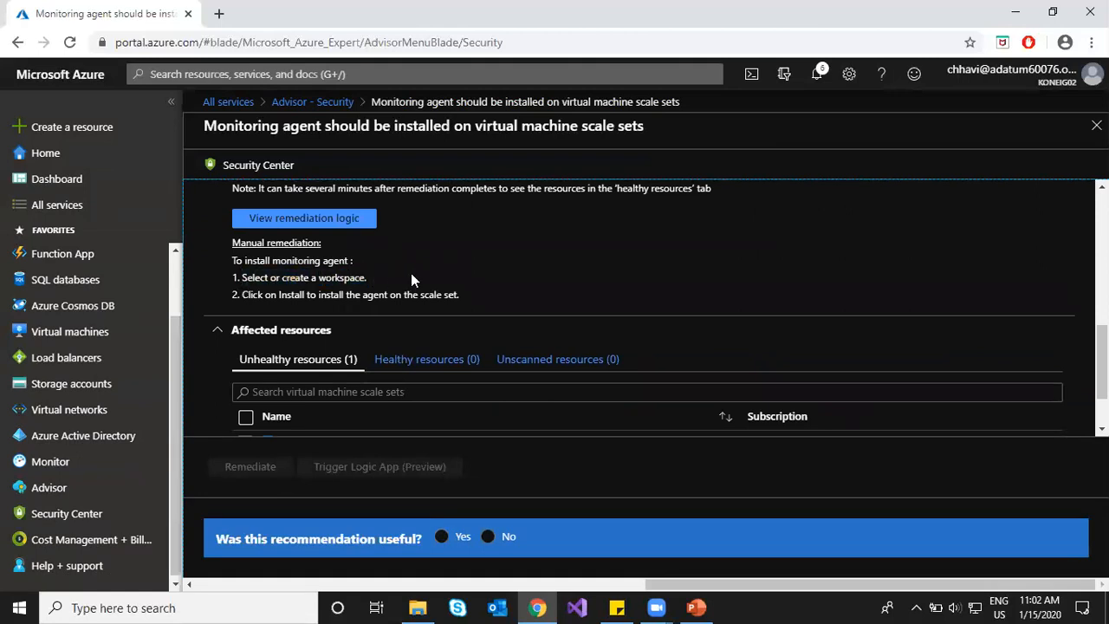
{"action": "scroll", "coordinate": [411, 276], "scroll_direction": "up", "scroll_amount": 1}
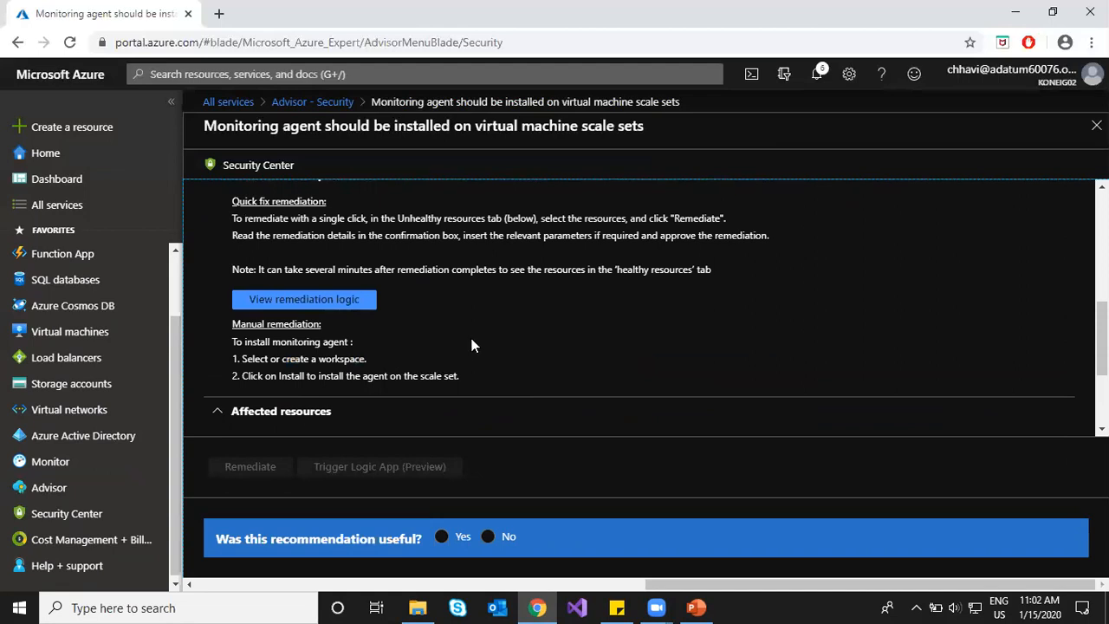
{"action": "scroll", "coordinate": [471, 345], "scroll_direction": "up", "scroll_amount": 5}
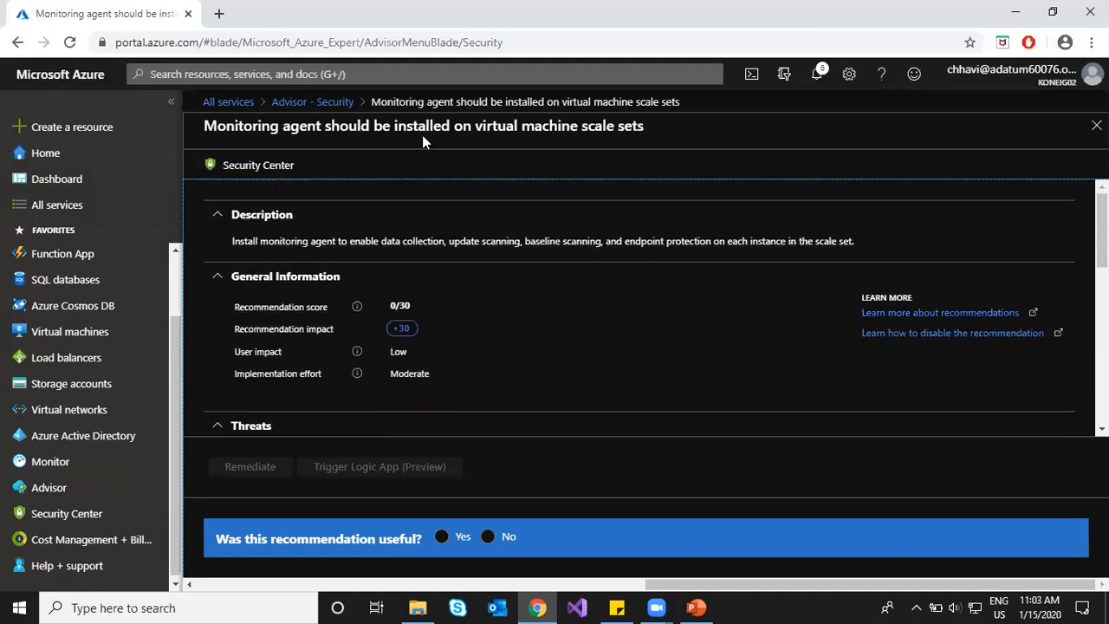
Step: Return to the Advisor Security list and highlight the scale-set and Key Vault diagnostic-log recommendations
{"action": "left_click", "coordinate": [327, 104]}
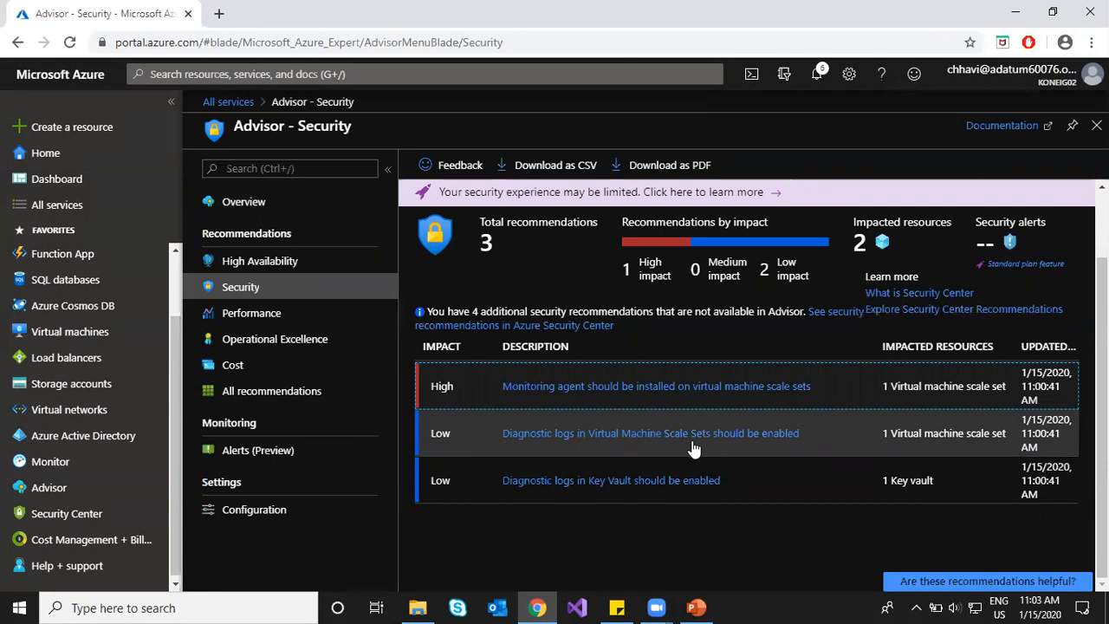
{"action": "left_click", "coordinate": [511, 435]}
{"action": "left_click_drag", "start_coordinate": [512, 441], "coordinate": [723, 435]}
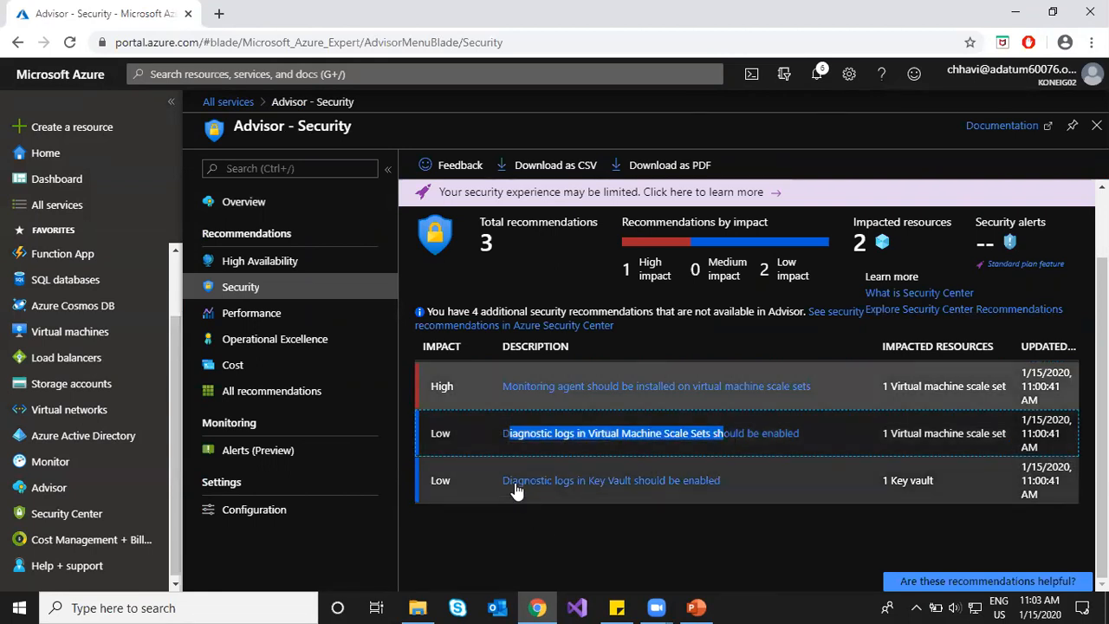
{"action": "left_click_drag", "start_coordinate": [517, 487], "coordinate": [701, 487]}
{"action": "left_click", "coordinate": [642, 539]}
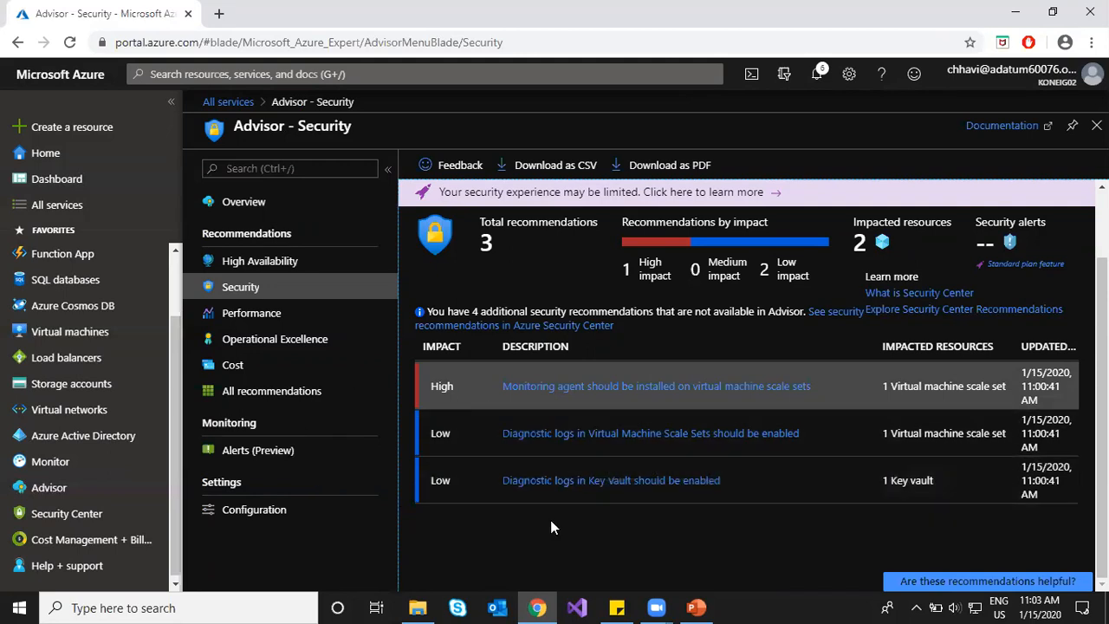
Step: Check the Performance recommendations, then open Operational Excellence's 'Create an Azure service health alert' recommendation
{"action": "left_click", "coordinate": [232, 317]}
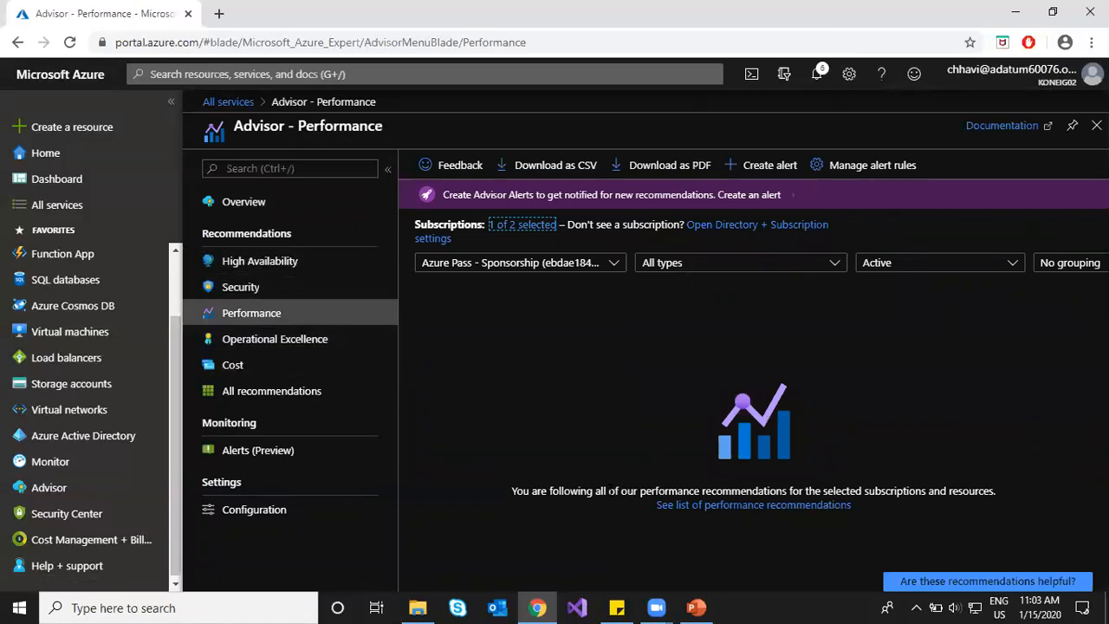
{"action": "left_click_drag", "start_coordinate": [580, 491], "coordinate": [957, 491]}
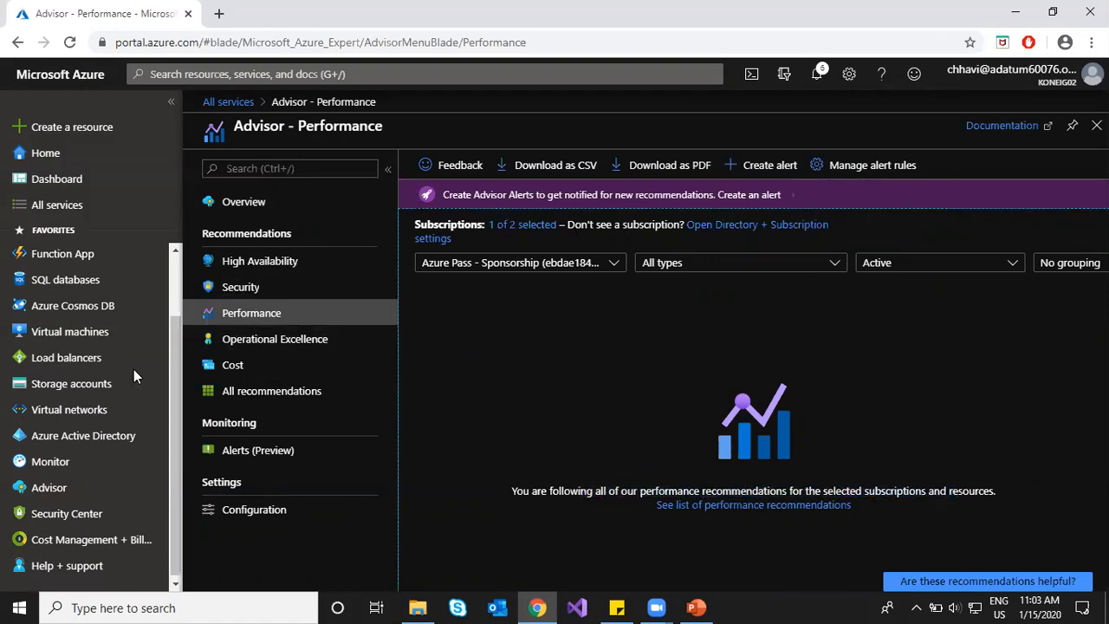
{"action": "left_click", "coordinate": [252, 349]}
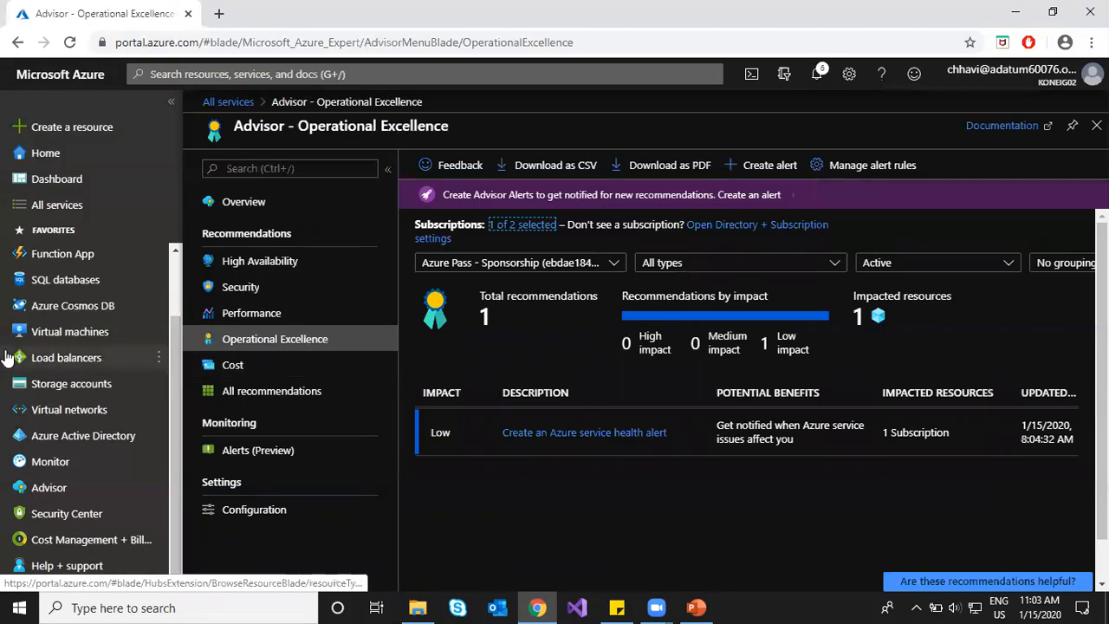
{"action": "left_click", "coordinate": [529, 433]}
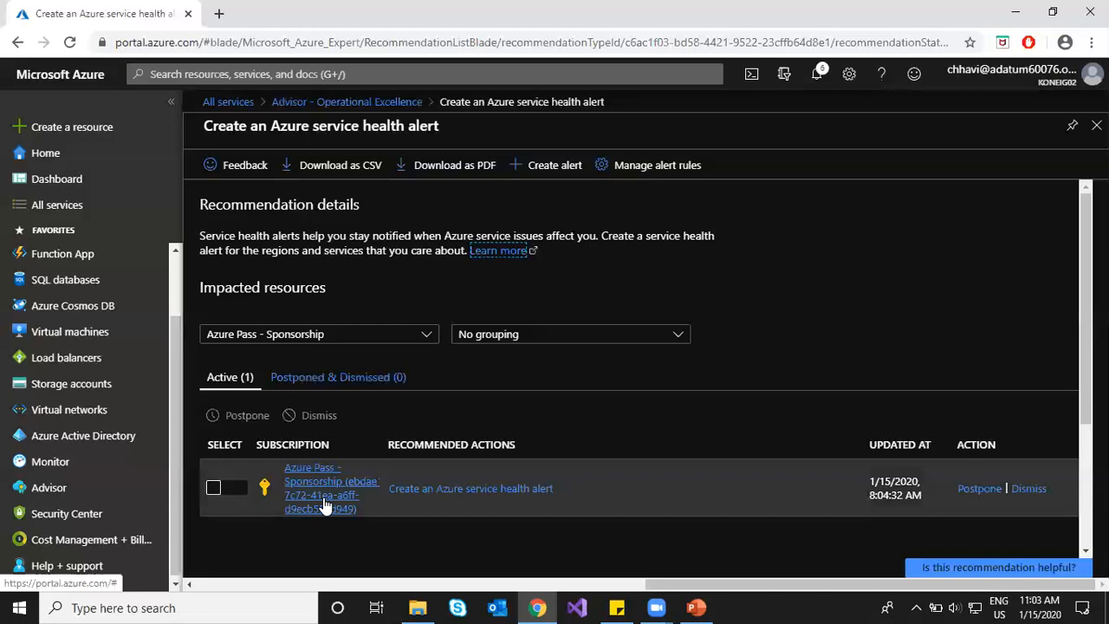
Step: Read the alert recommendation's description, then go back and view the Cost recommendations, which have none outstanding
{"action": "left_click_drag", "start_coordinate": [200, 236], "coordinate": [321, 236]}
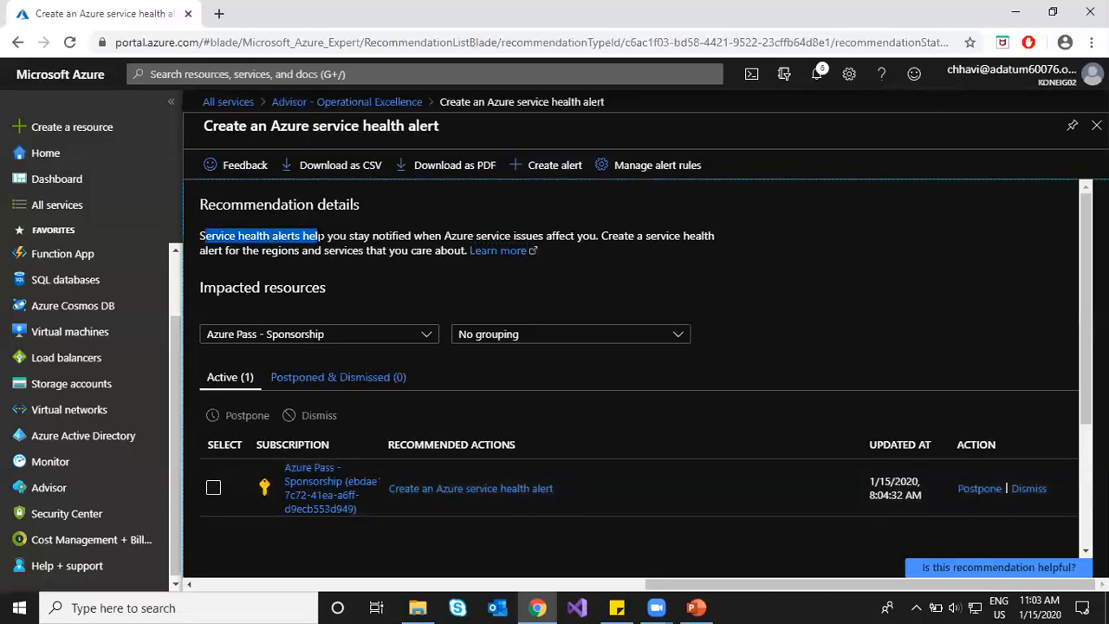
{"action": "left_click", "coordinate": [321, 236]}
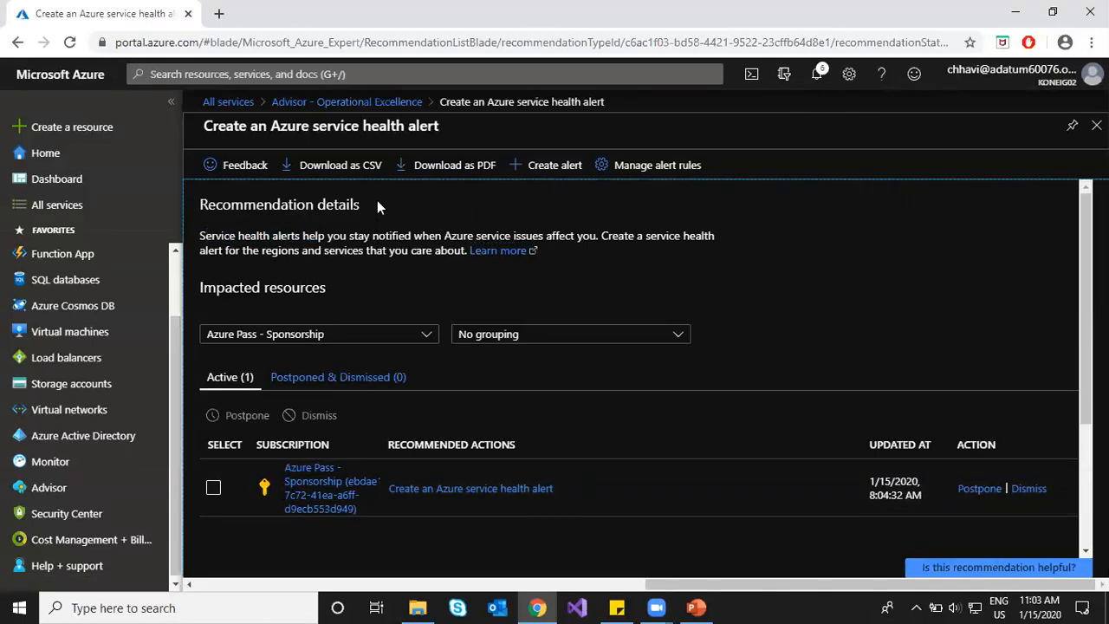
{"action": "left_click", "coordinate": [388, 101]}
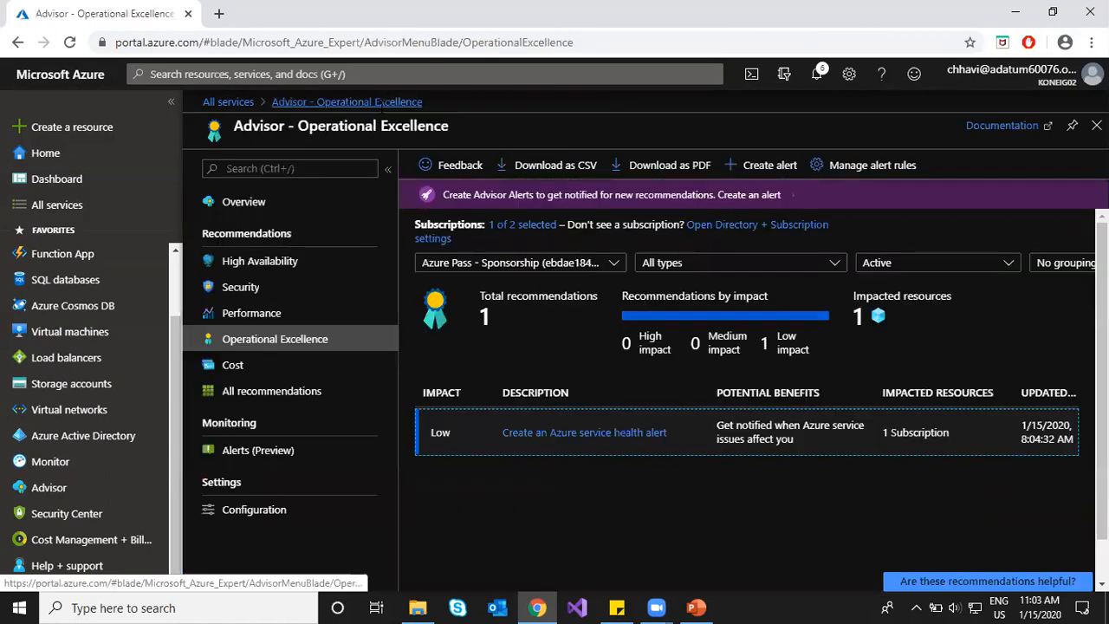
{"action": "left_click", "coordinate": [297, 368]}
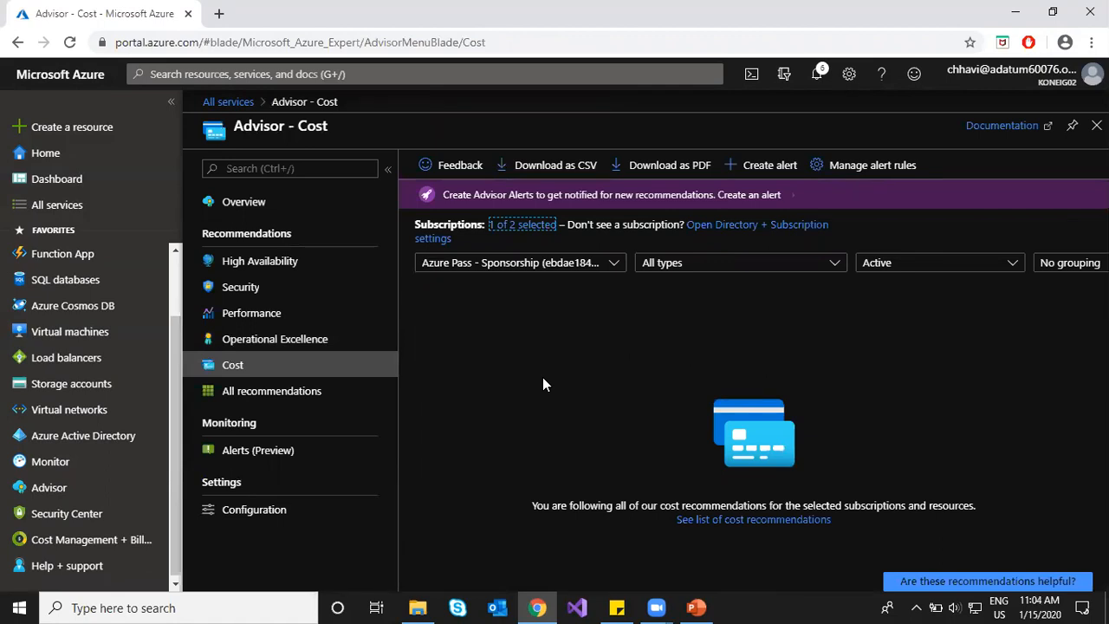
Step: List Advisor recommendations from all categories and scan through them
{"action": "left_click", "coordinate": [267, 391]}
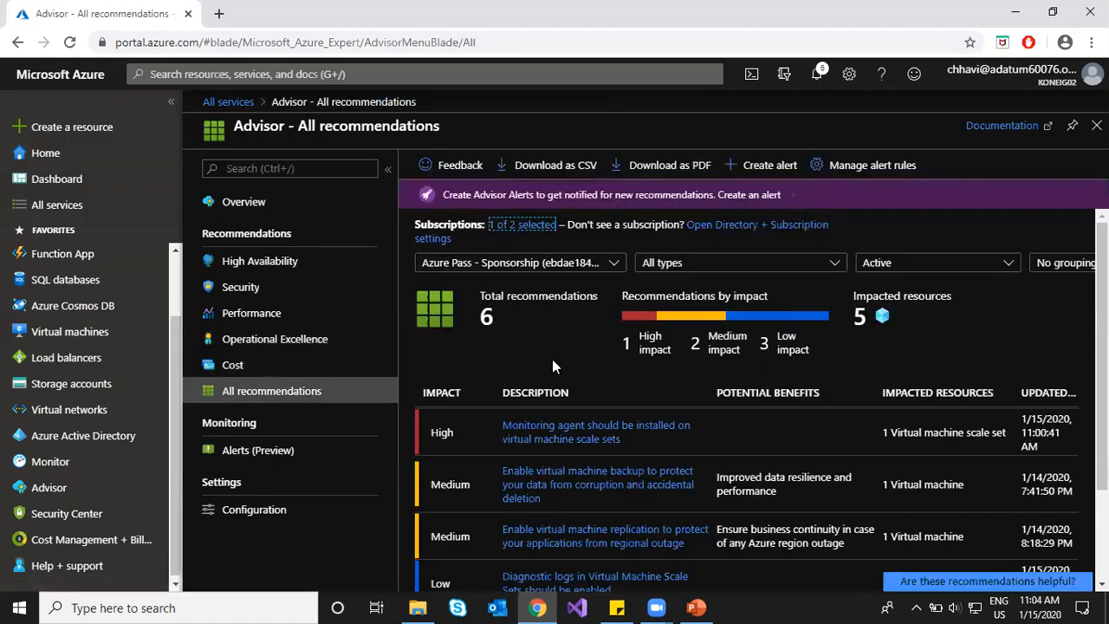
{"action": "scroll", "coordinate": [552, 364], "scroll_direction": "down", "scroll_amount": 2}
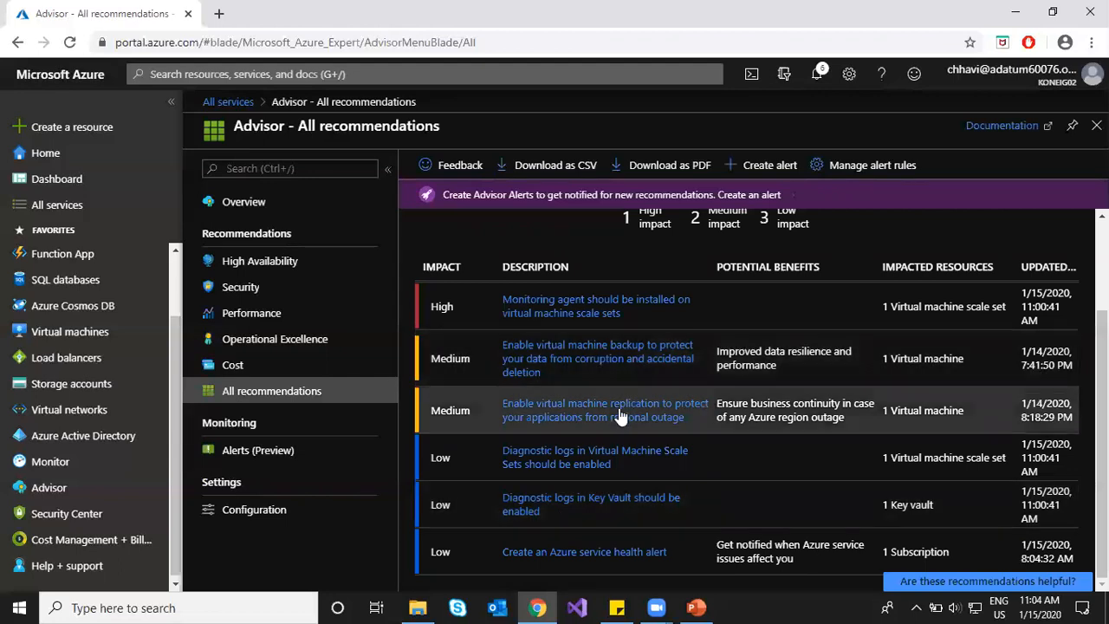
{"action": "scroll", "coordinate": [621, 417], "scroll_direction": "up", "scroll_amount": 3}
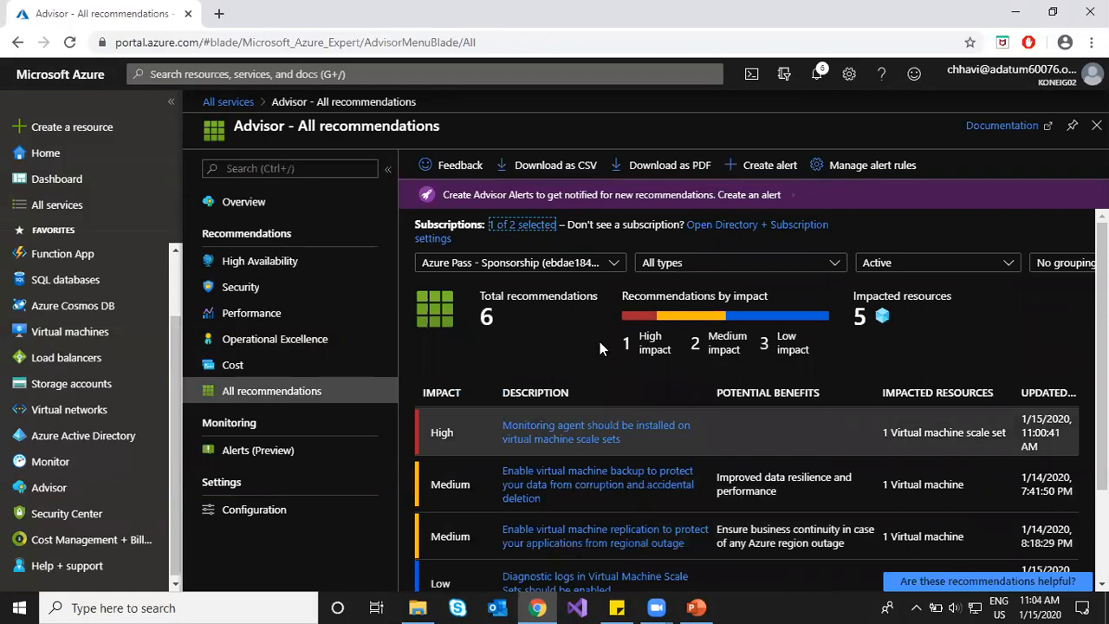
Step: Add the second subscription to the filter, then view Advisor Alerts (Preview), which has no rules
{"action": "left_click", "coordinate": [533, 265]}
{"action": "left_click", "coordinate": [431, 357]}
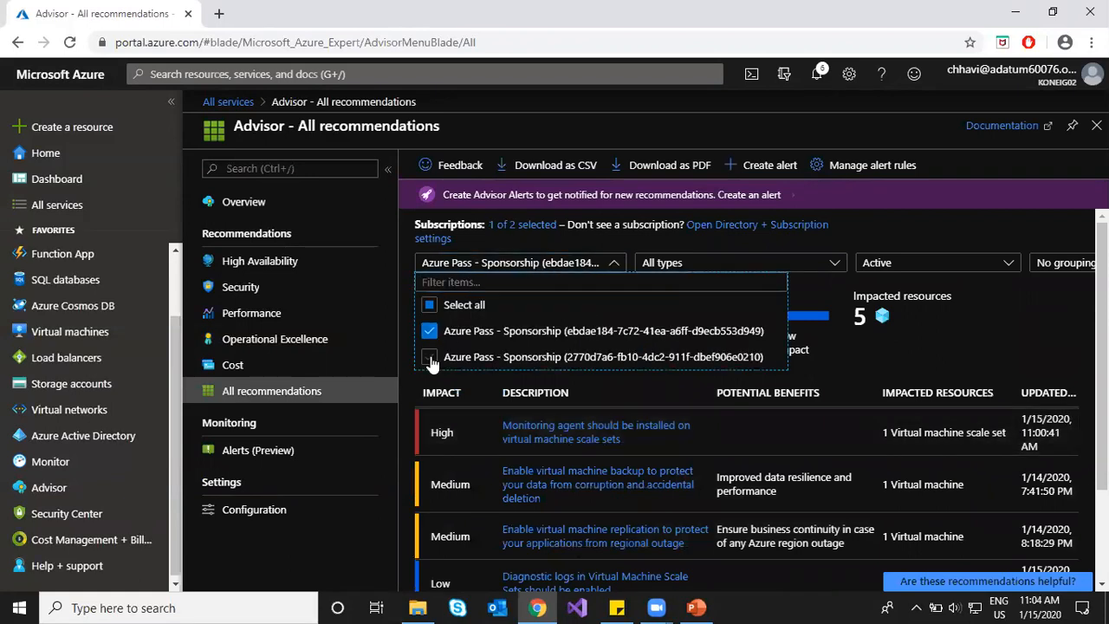
{"action": "left_click", "coordinate": [410, 378]}
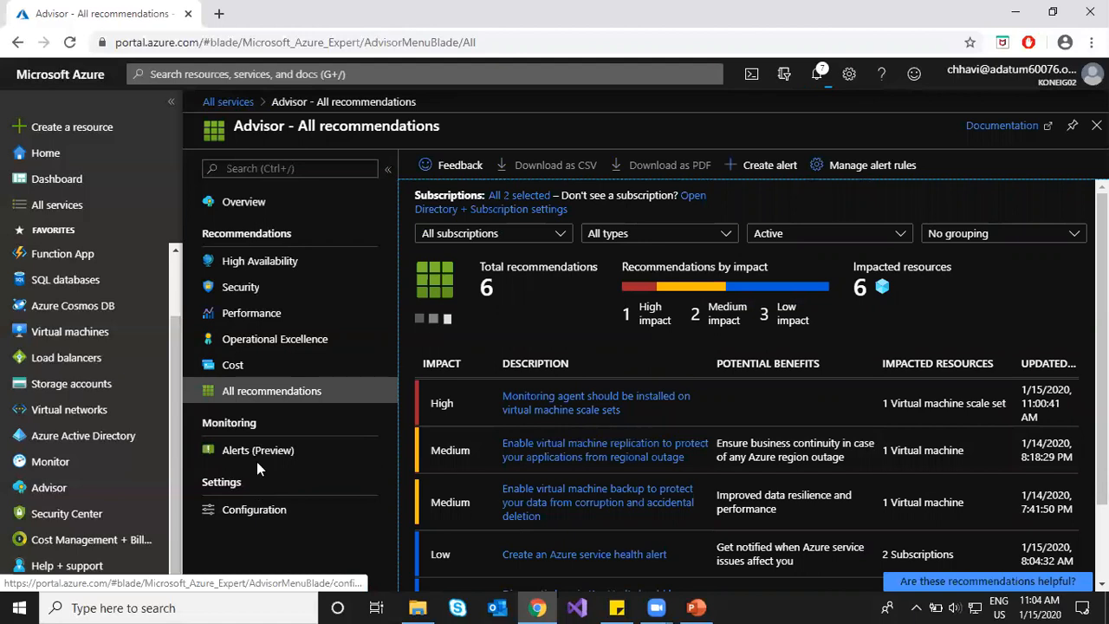
{"action": "left_click", "coordinate": [306, 451]}
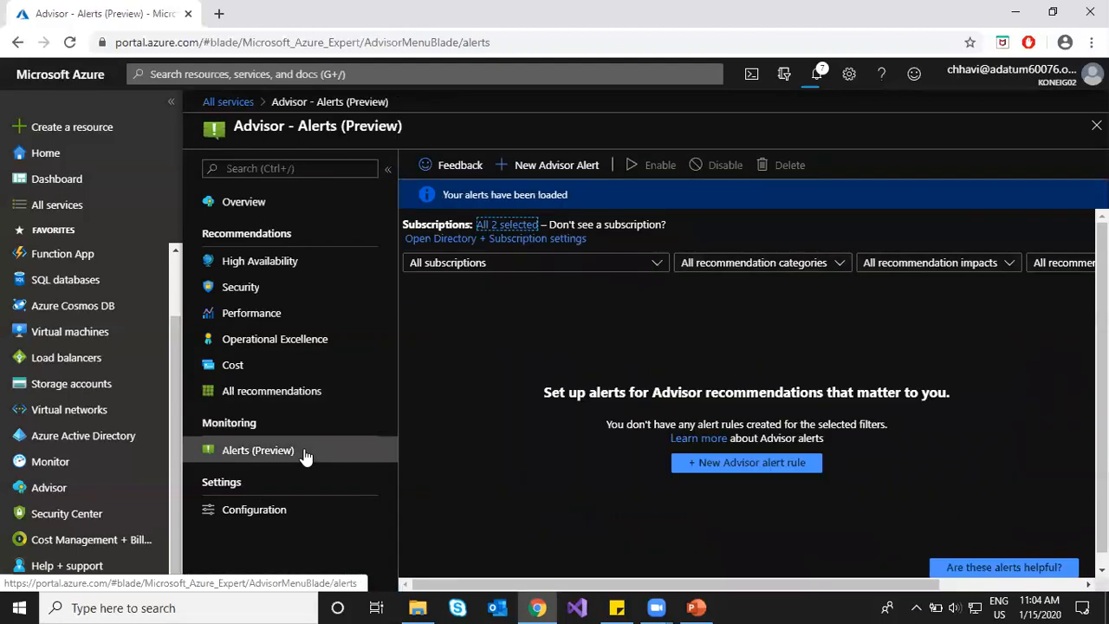
Step: In Advisor Configuration, expand both subscriptions to verify all resource groups, then return to the 6 recommendations
{"action": "left_click", "coordinate": [237, 515]}
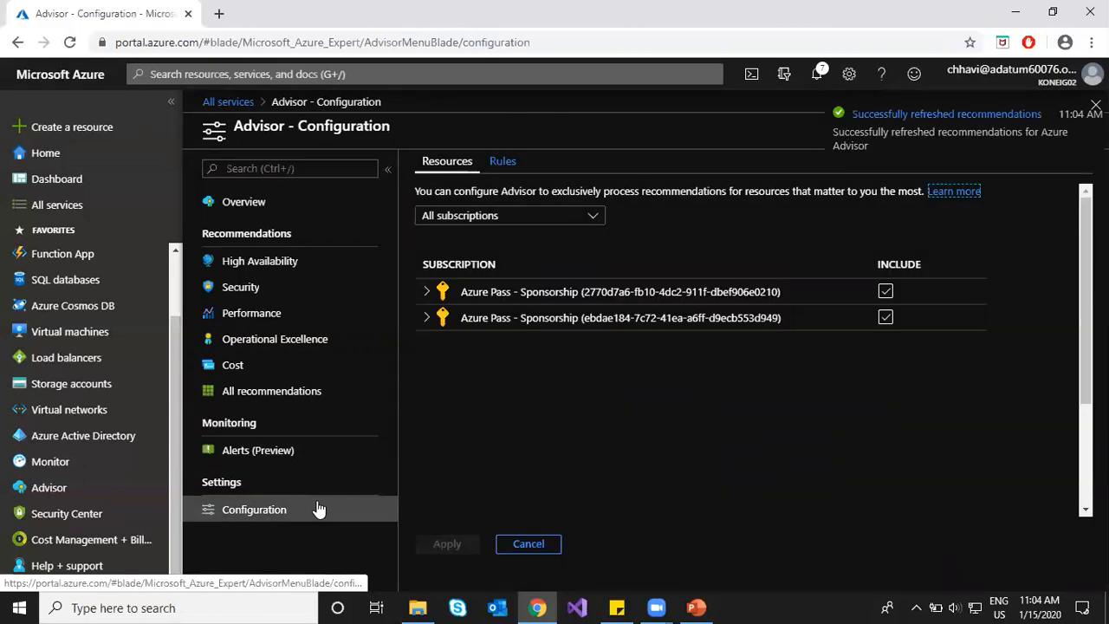
{"action": "left_click", "coordinate": [426, 293]}
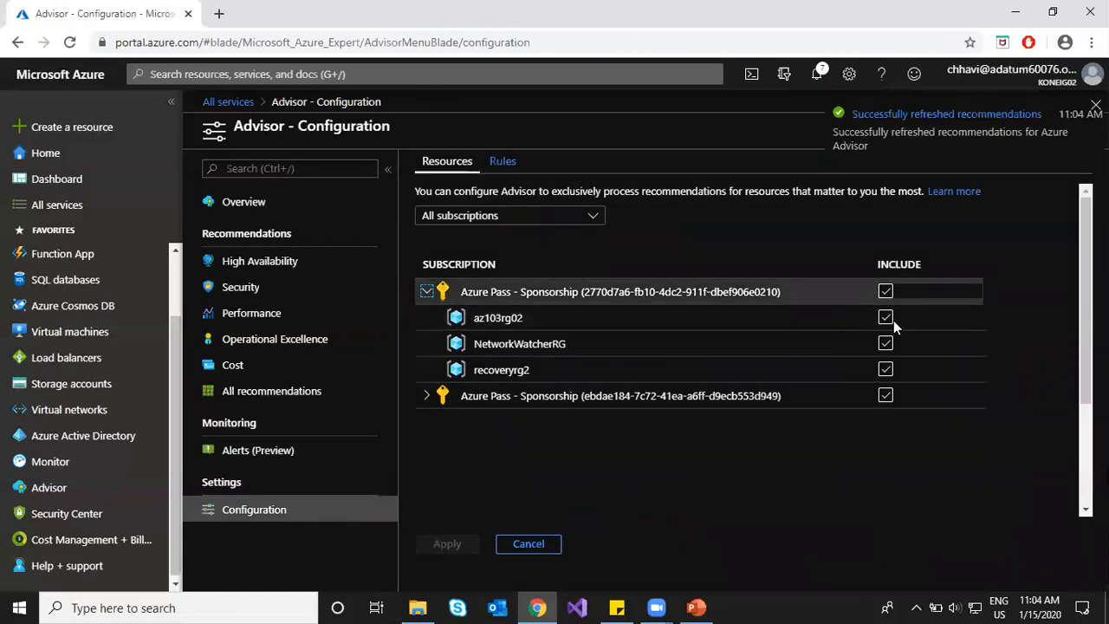
{"action": "left_click", "coordinate": [424, 398]}
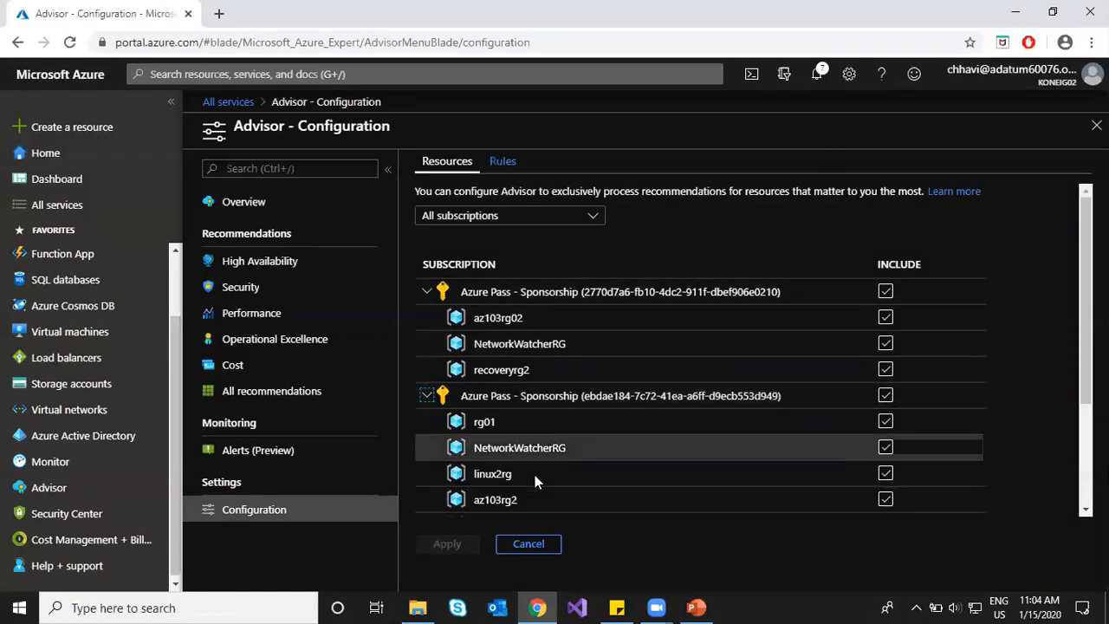
{"action": "scroll", "coordinate": [596, 475], "scroll_direction": "down", "scroll_amount": 2}
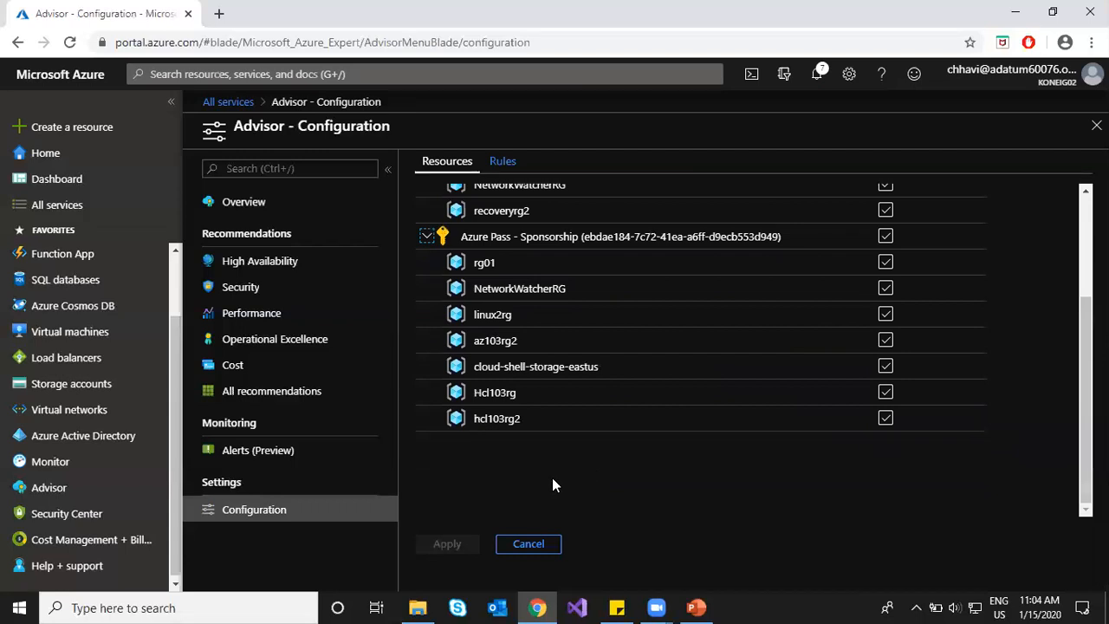
{"action": "left_click", "coordinate": [269, 394]}
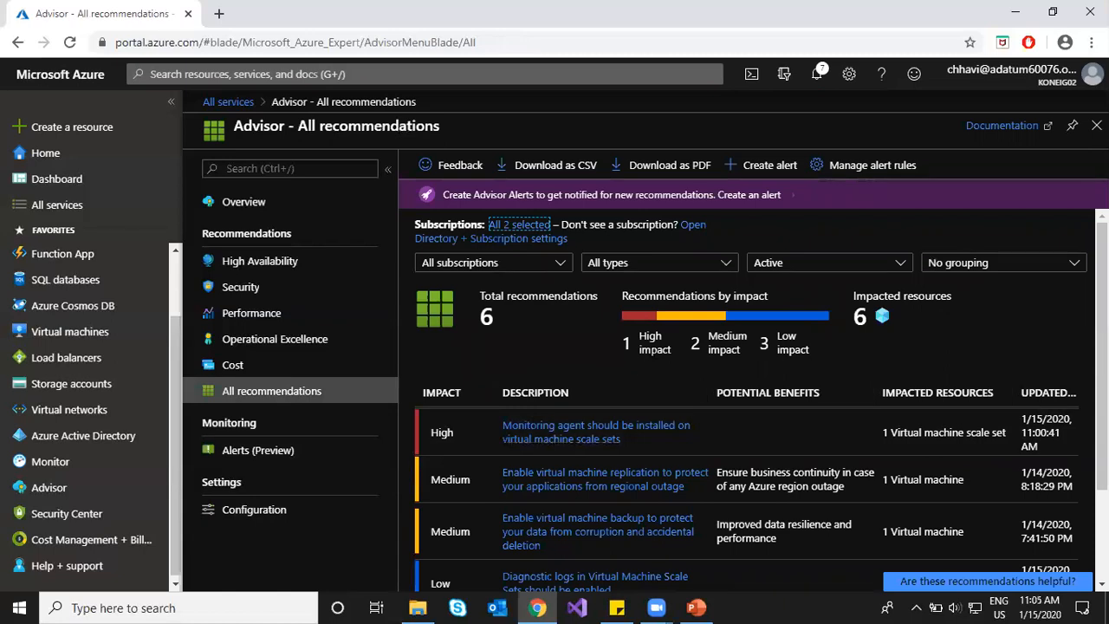
{"action": "left_click_drag", "start_coordinate": [637, 350], "coordinate": [651, 350]}
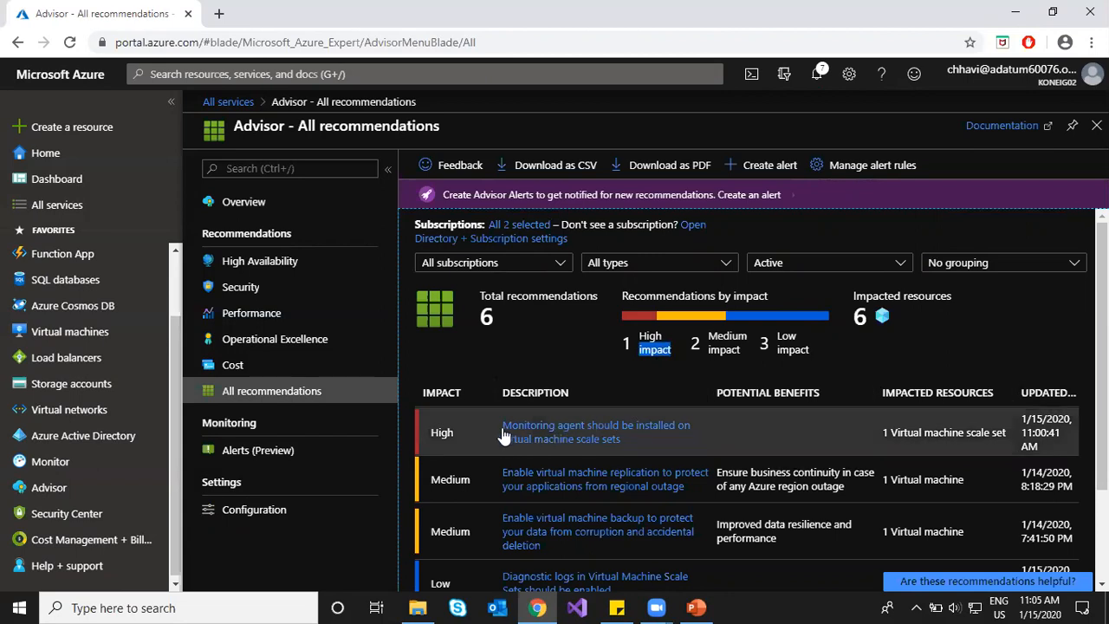
{"action": "left_click_drag", "start_coordinate": [510, 426], "coordinate": [635, 444]}
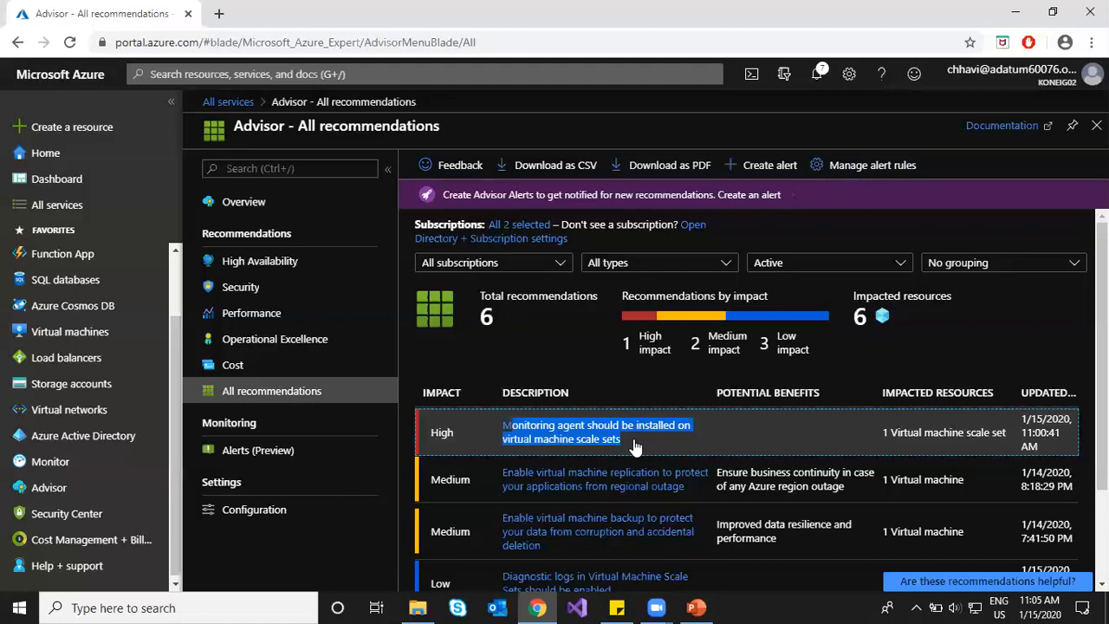
{"action": "left_click_drag", "start_coordinate": [638, 349], "coordinate": [672, 349]}
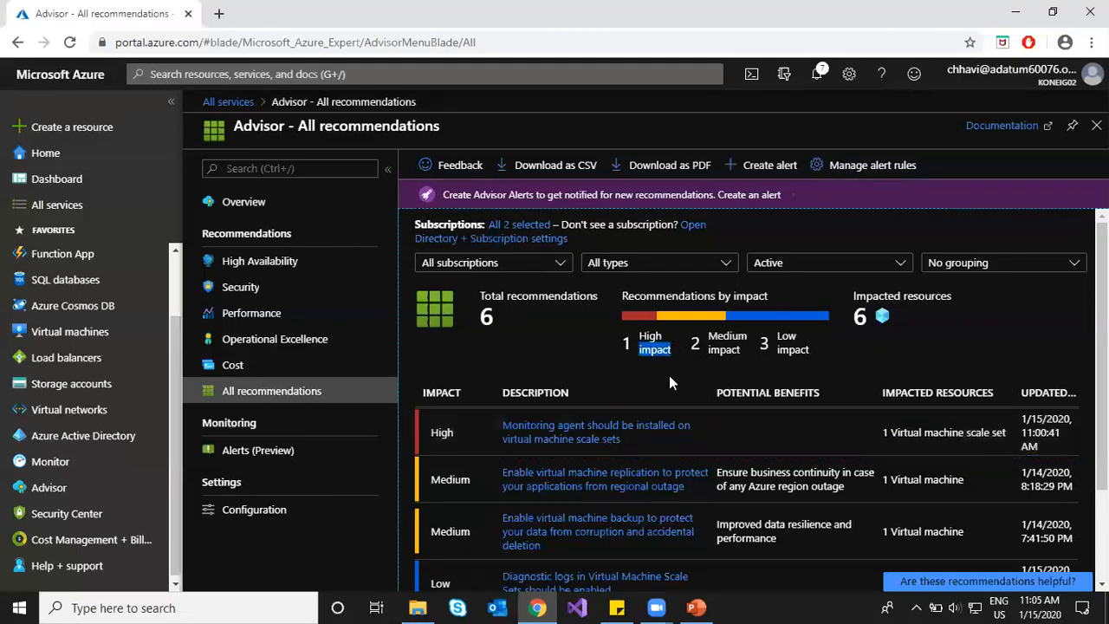
{"action": "scroll", "coordinate": [594, 486], "scroll_direction": "down", "scroll_amount": 1}
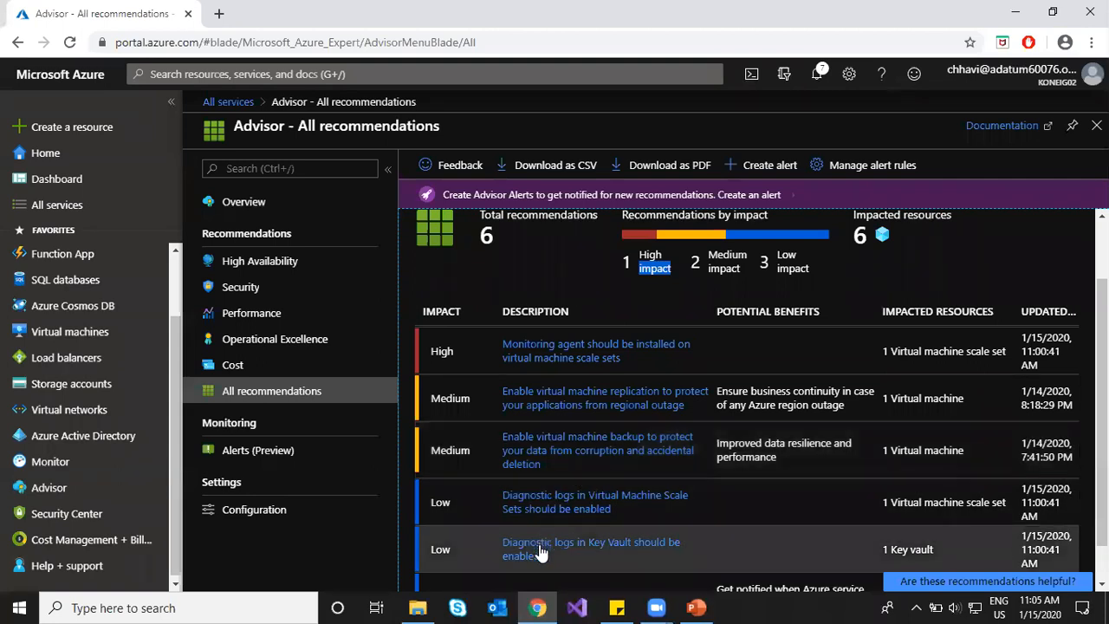
{"action": "scroll", "coordinate": [539, 552], "scroll_direction": "down", "scroll_amount": 1}
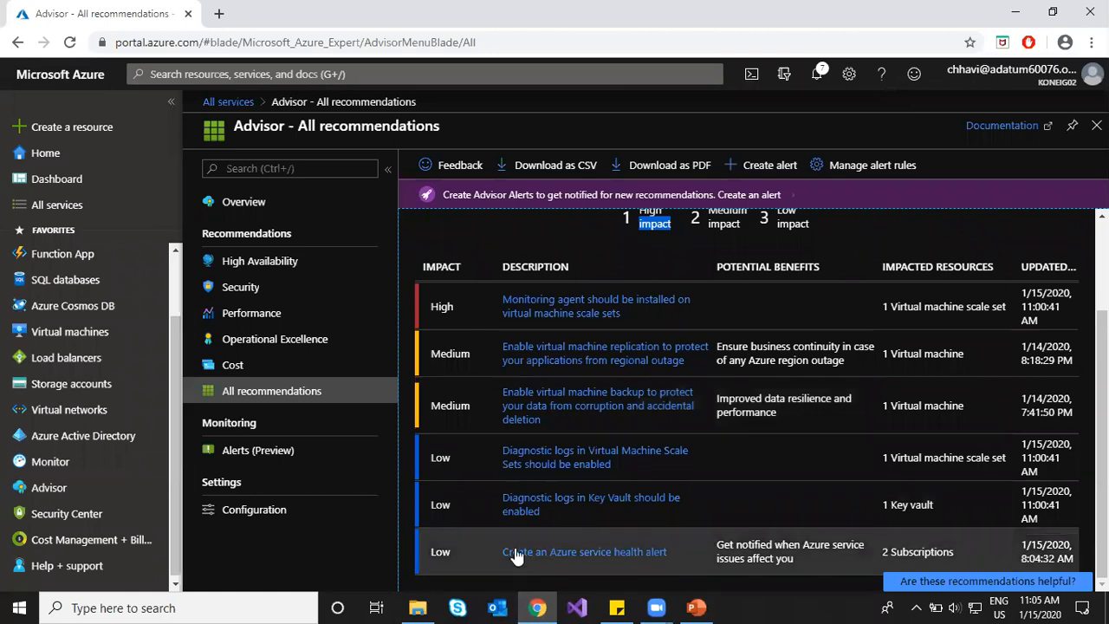
{"action": "scroll", "coordinate": [515, 555], "scroll_direction": "up", "scroll_amount": 3}
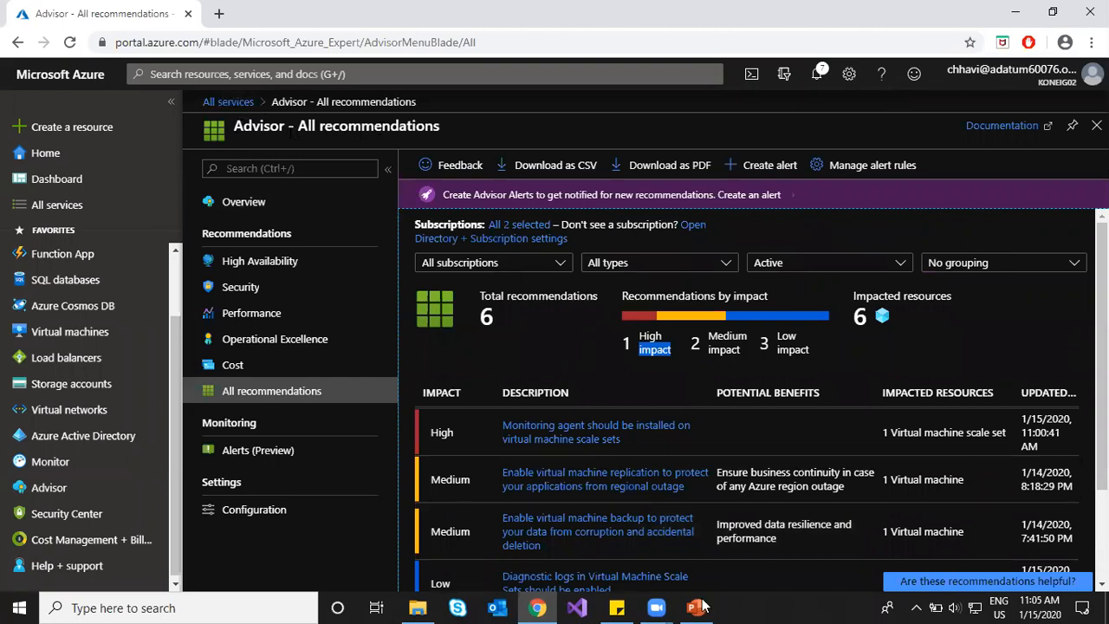
{"action": "mouse_move", "coordinate": [702, 607]}
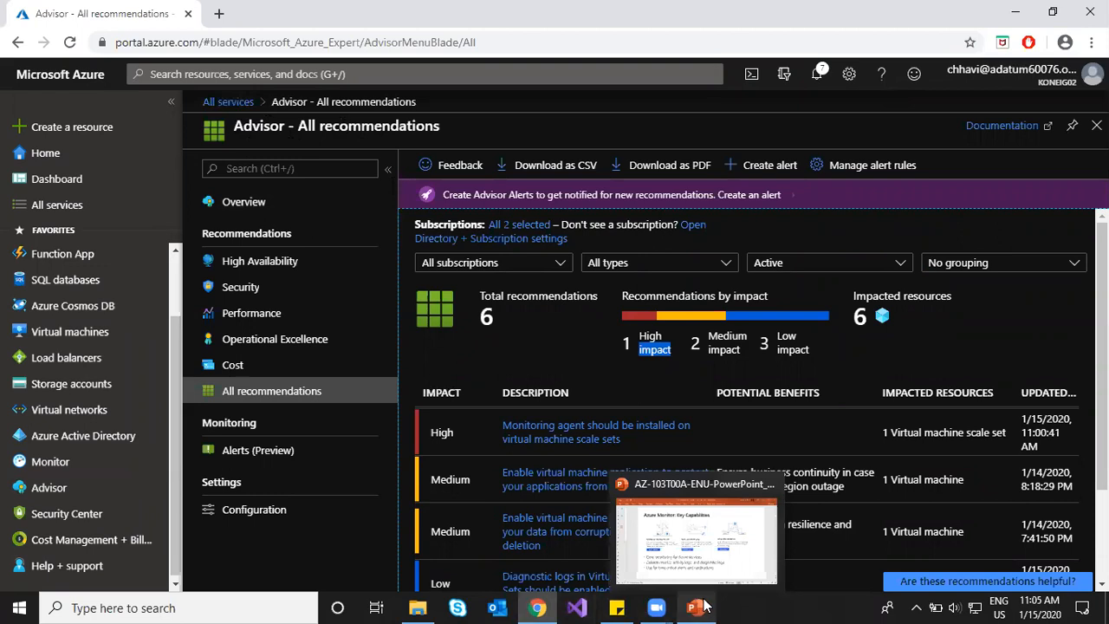
Step: Switch to the PowerPoint Monitoring deck and advance through slides 6–11, ending on 'Activity Log'
{"action": "left_click", "coordinate": [696, 607]}
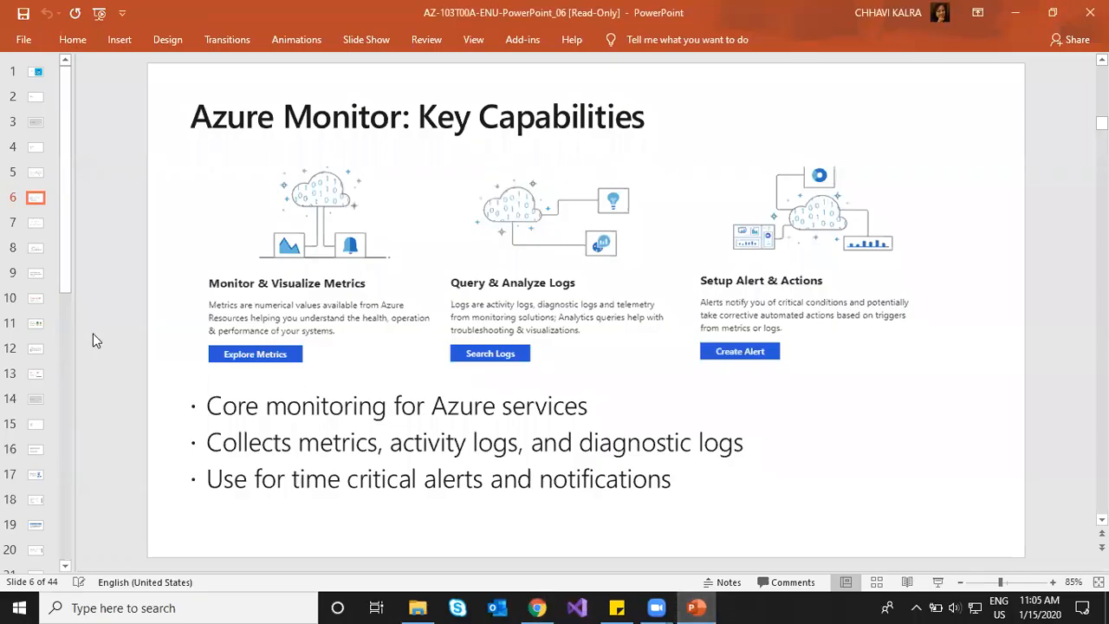
{"action": "scroll", "coordinate": [96, 341], "scroll_direction": "down", "scroll_amount": 1}
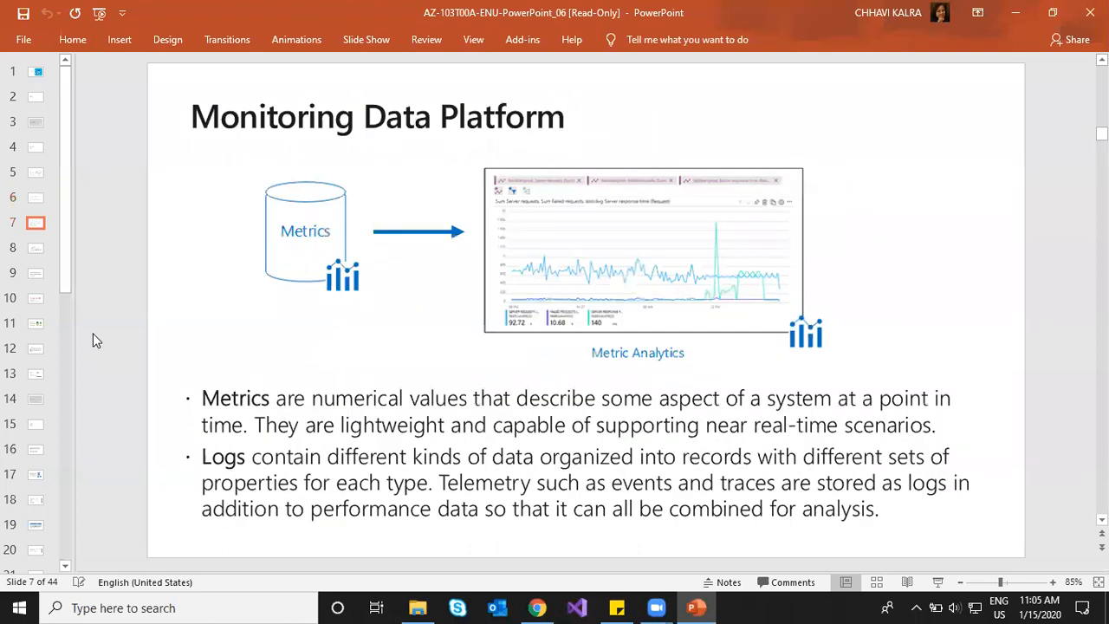
{"action": "scroll", "coordinate": [95, 341], "scroll_direction": "down", "scroll_amount": 1}
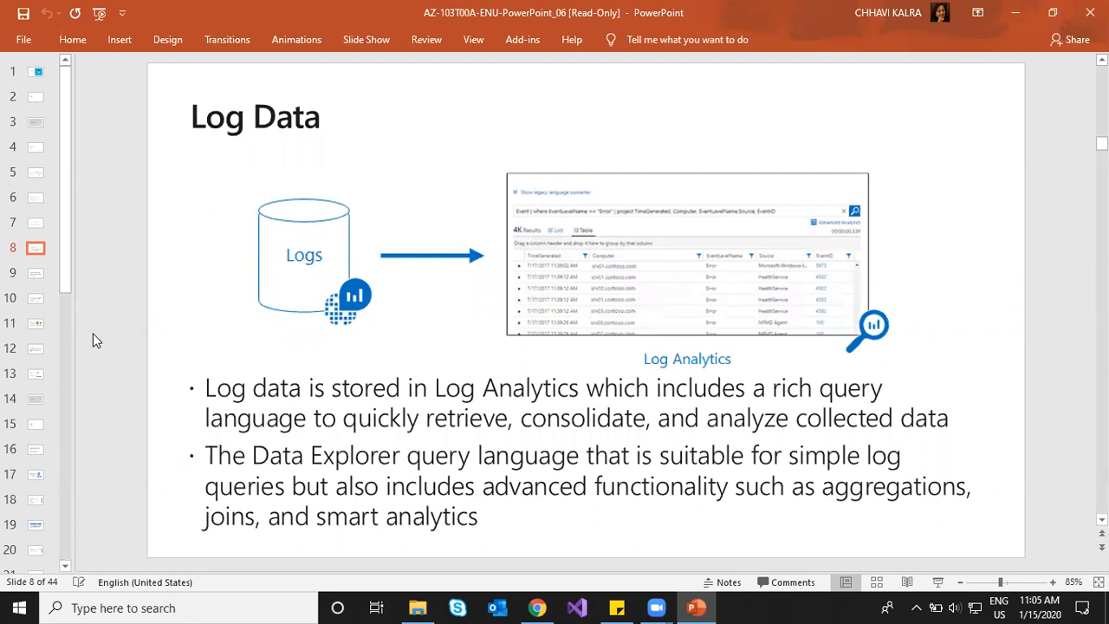
{"action": "scroll", "coordinate": [95, 341], "scroll_direction": "down", "scroll_amount": 1}
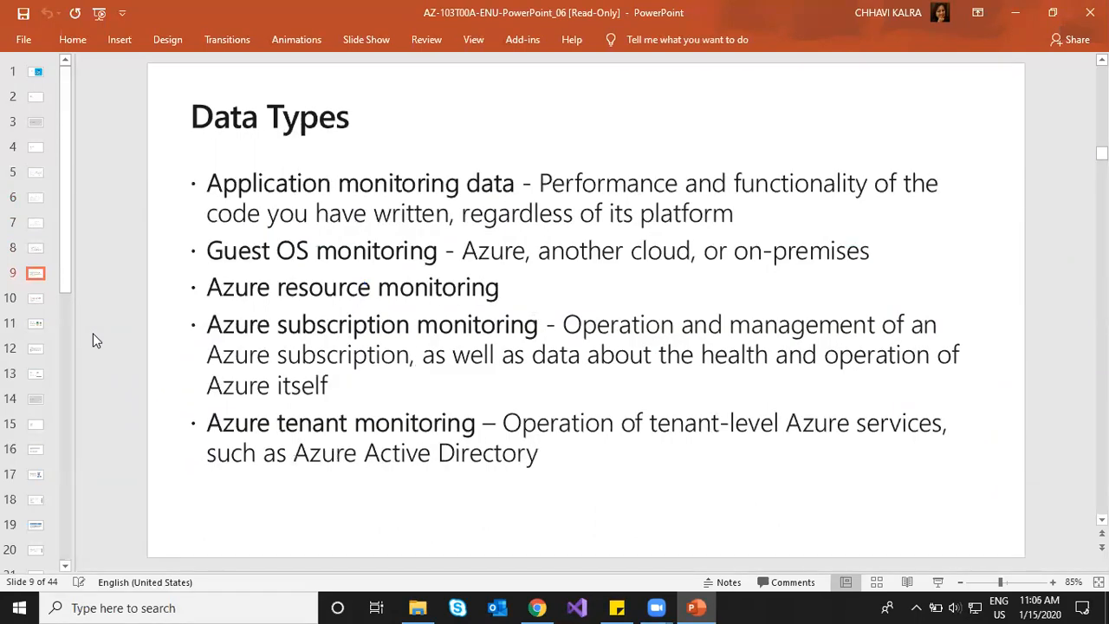
{"action": "scroll", "coordinate": [95, 340], "scroll_direction": "down", "scroll_amount": 1}
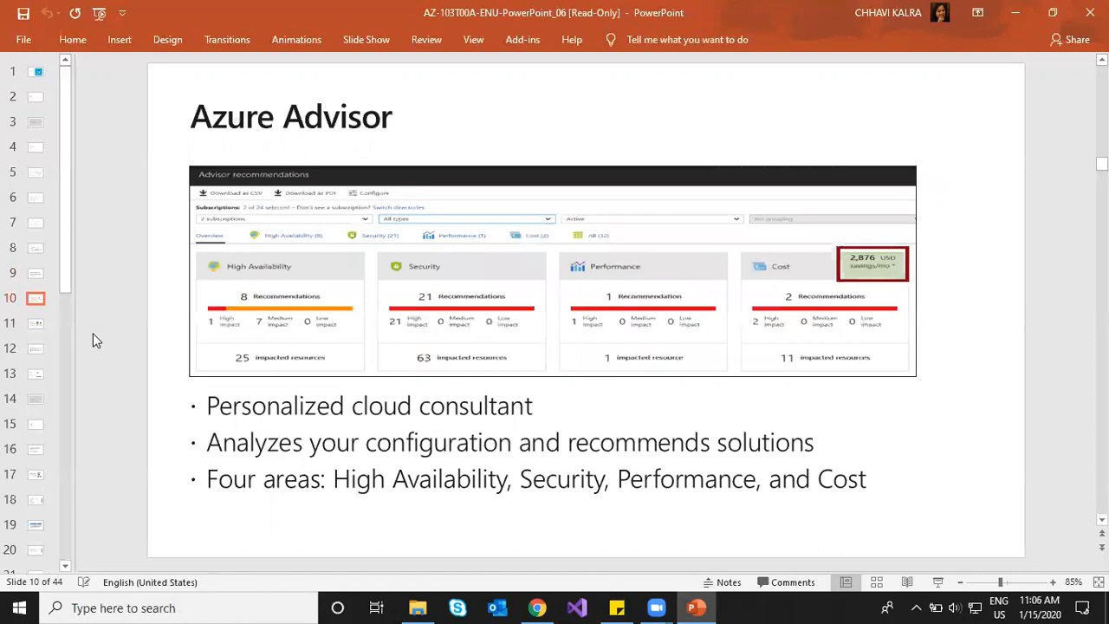
{"action": "scroll", "coordinate": [95, 341], "scroll_direction": "down", "scroll_amount": 1}
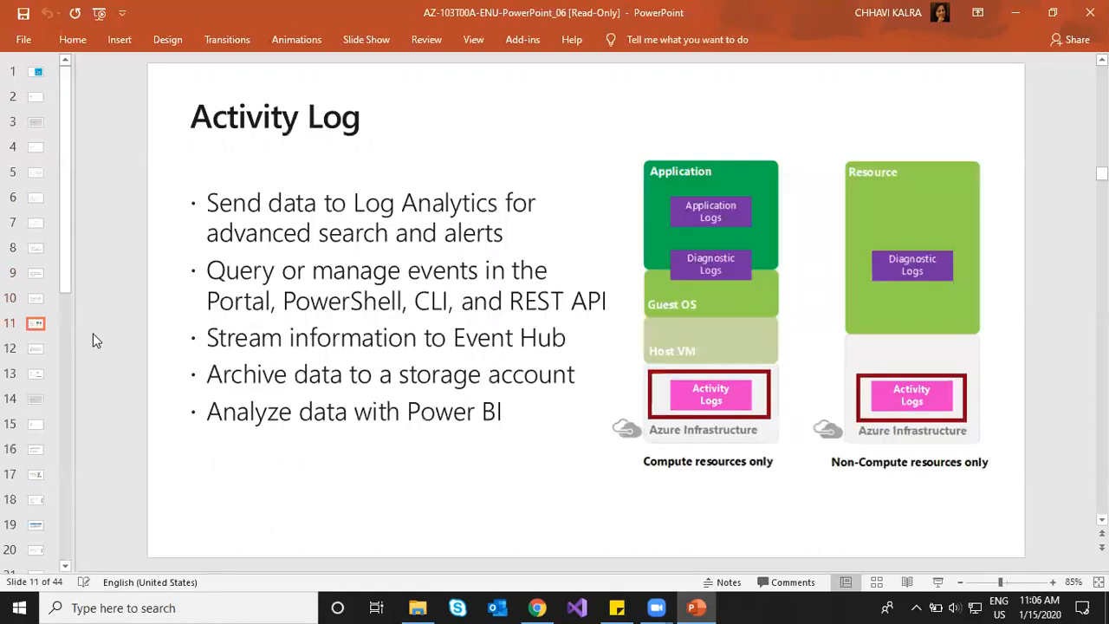
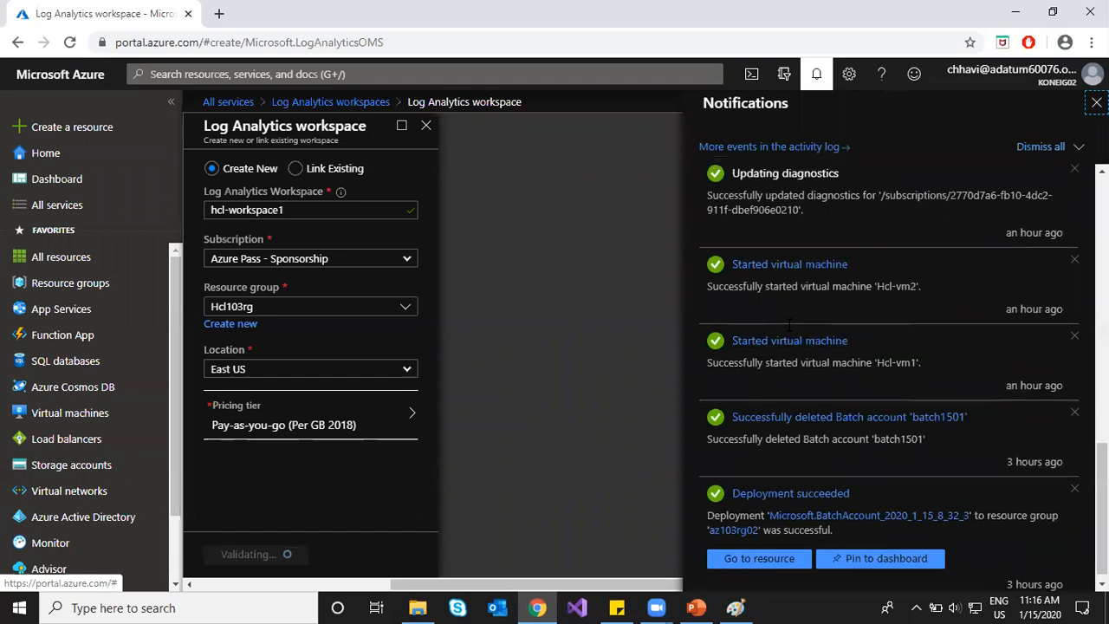
Step: Wait out the hcl-workspace1 deployment to Hcl103rg, keeping the workspace form instead of discarding edits
{"action": "scroll", "coordinate": [787, 323], "scroll_direction": "down", "scroll_amount": 3}
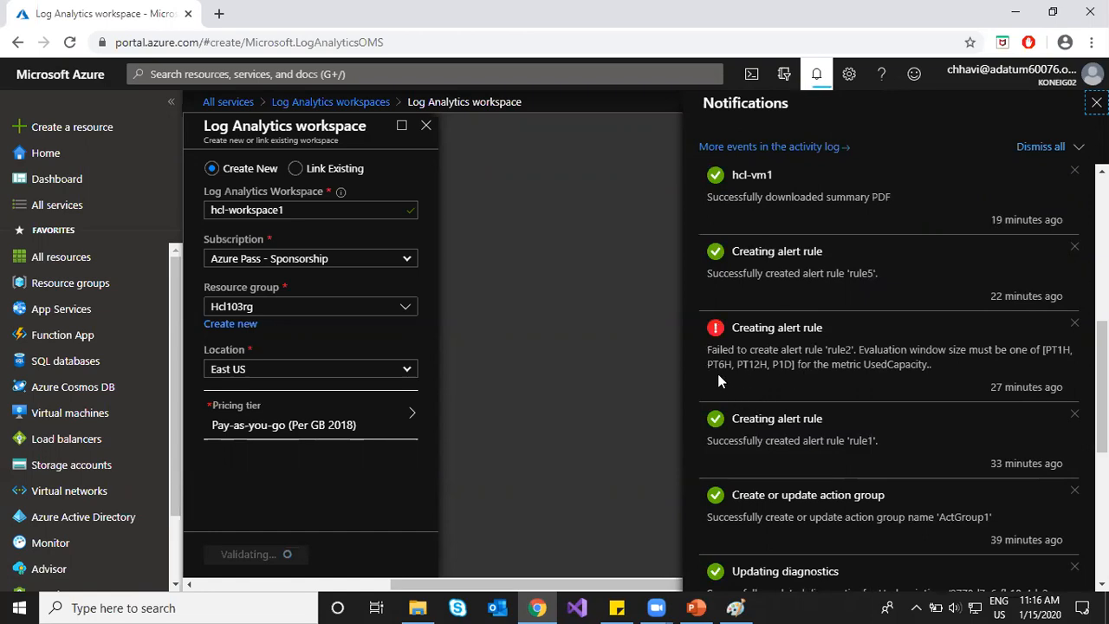
{"action": "scroll", "coordinate": [717, 299], "scroll_direction": "up", "scroll_amount": 5}
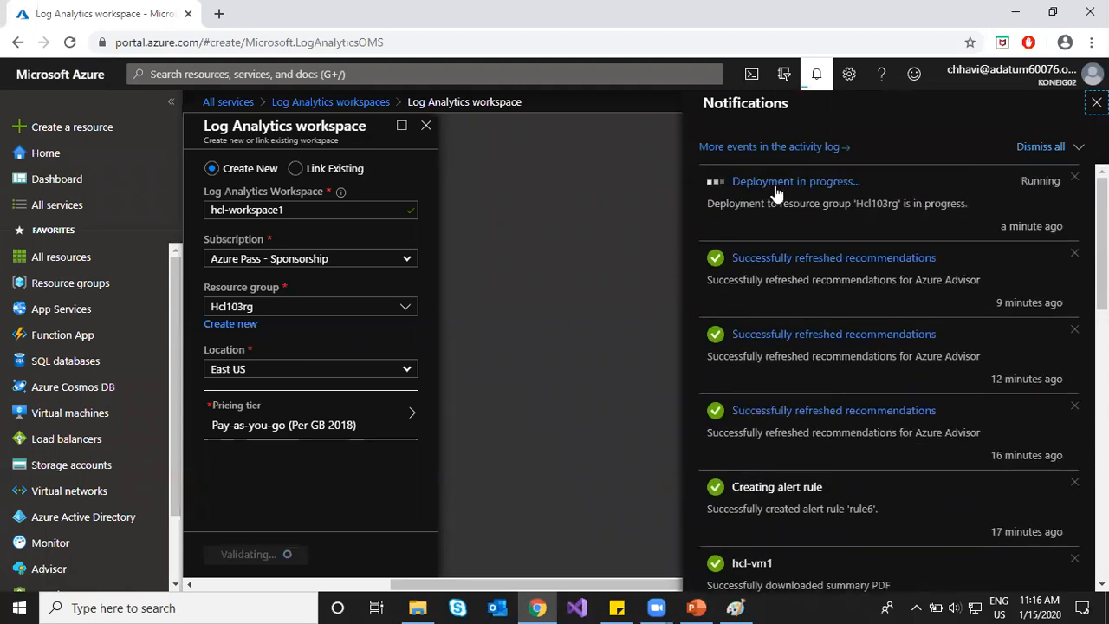
{"action": "left_click", "coordinate": [775, 185]}
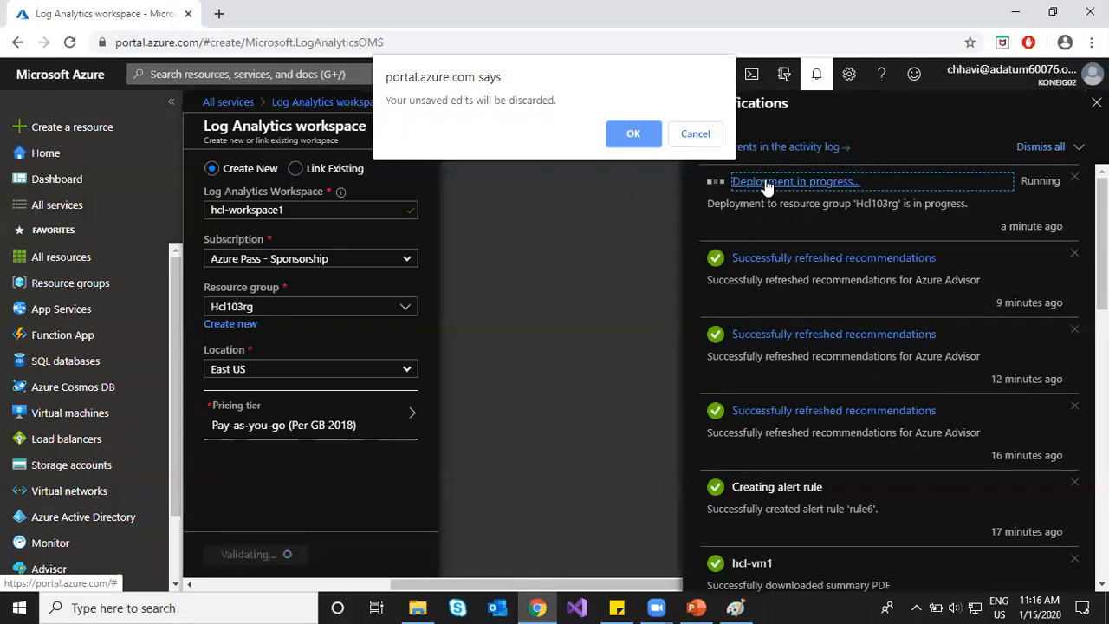
{"action": "left_click", "coordinate": [698, 137]}
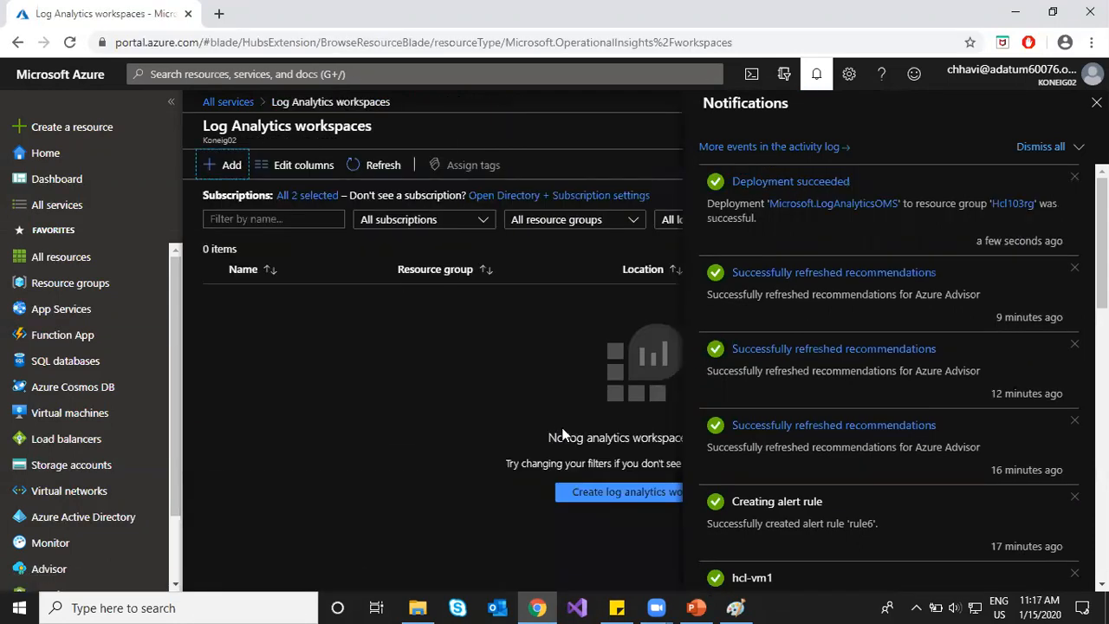
{"action": "left_click", "coordinate": [816, 74]}
Step: Refresh the workspaces list and open the succeeded Microsoft.LogAnalyticsOMS deployment from Notifications
{"action": "left_click", "coordinate": [364, 166]}
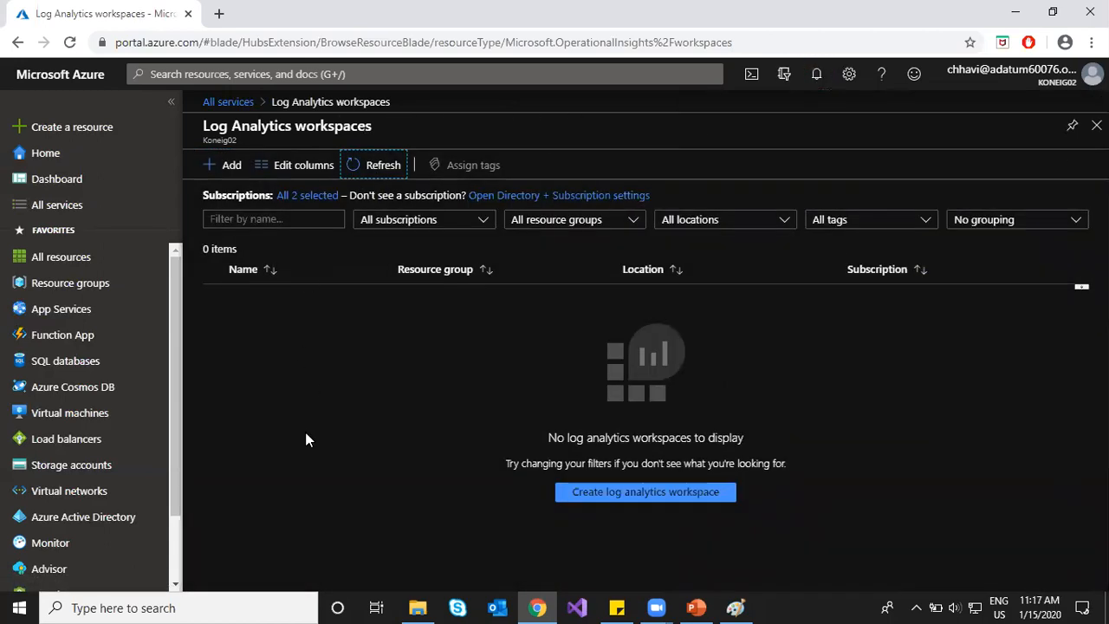
{"action": "left_click", "coordinate": [817, 75]}
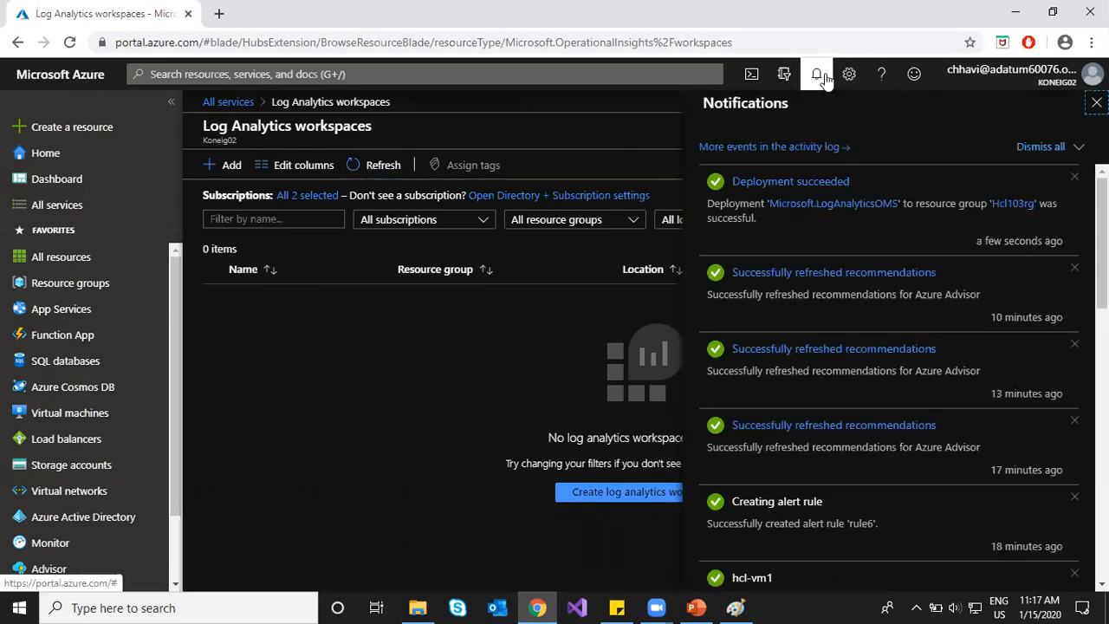
{"action": "left_click", "coordinate": [791, 208]}
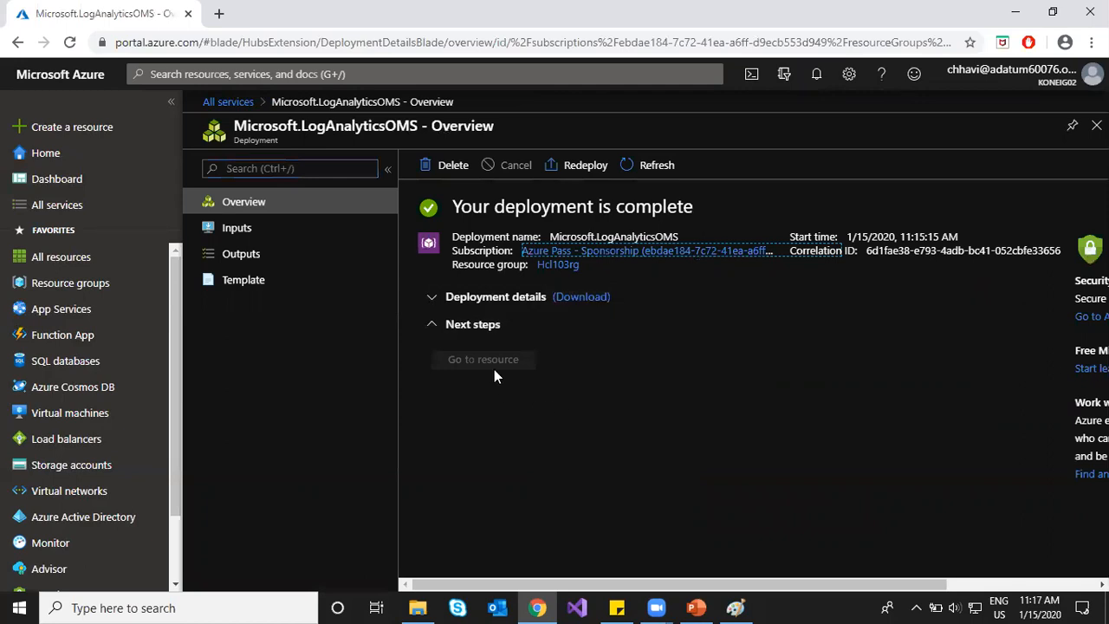
{"action": "left_click", "coordinate": [437, 328]}
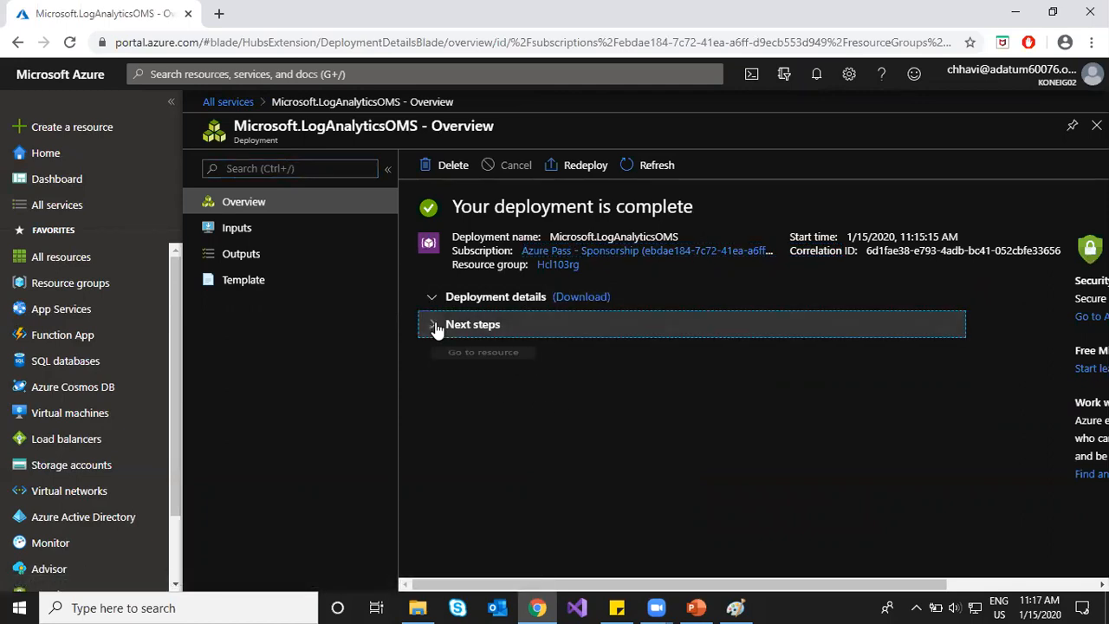
{"action": "left_click", "coordinate": [650, 169]}
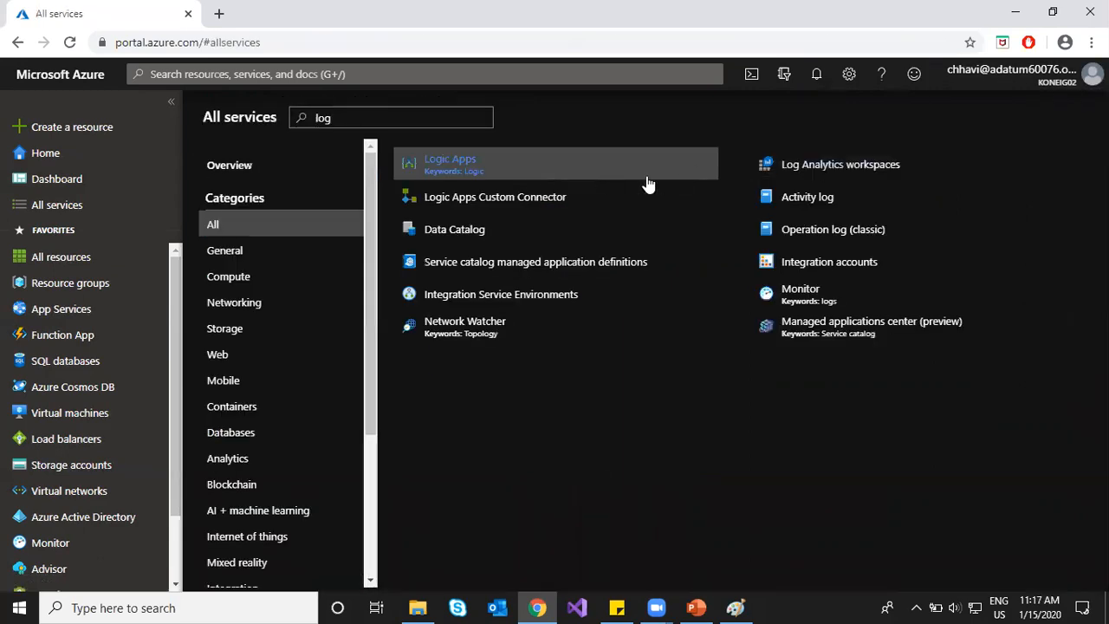
{"action": "left_click", "coordinate": [806, 173]}
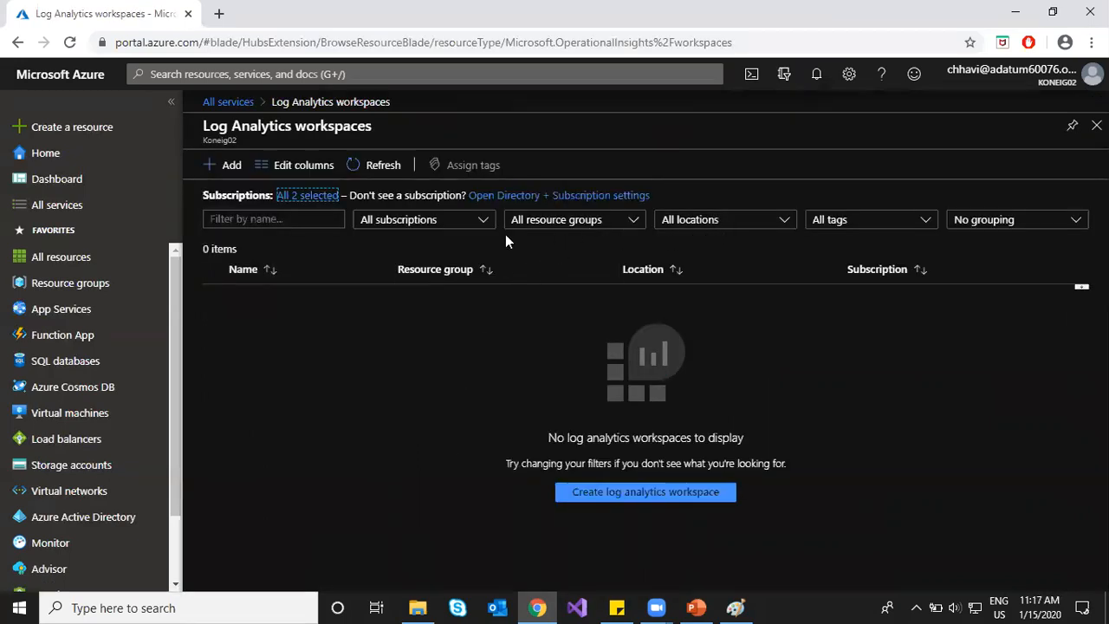
Step: Reopen the Microsoft.LogAnalyticsOMS deployment overview and go to the hcl-workspace1 resource
{"action": "left_click", "coordinate": [352, 170]}
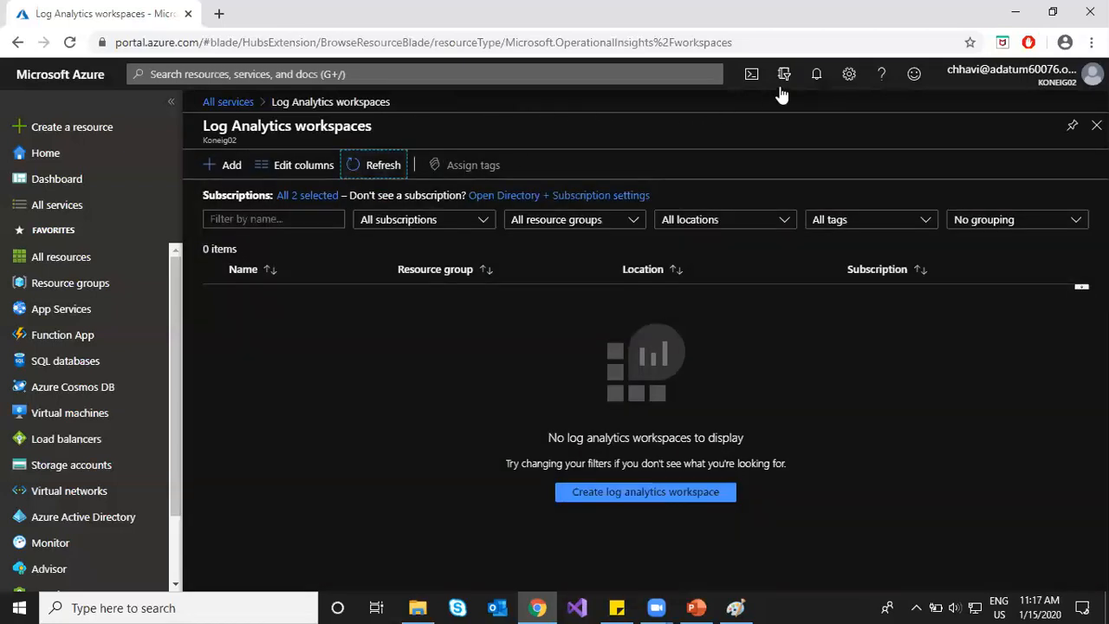
{"action": "left_click", "coordinate": [814, 76]}
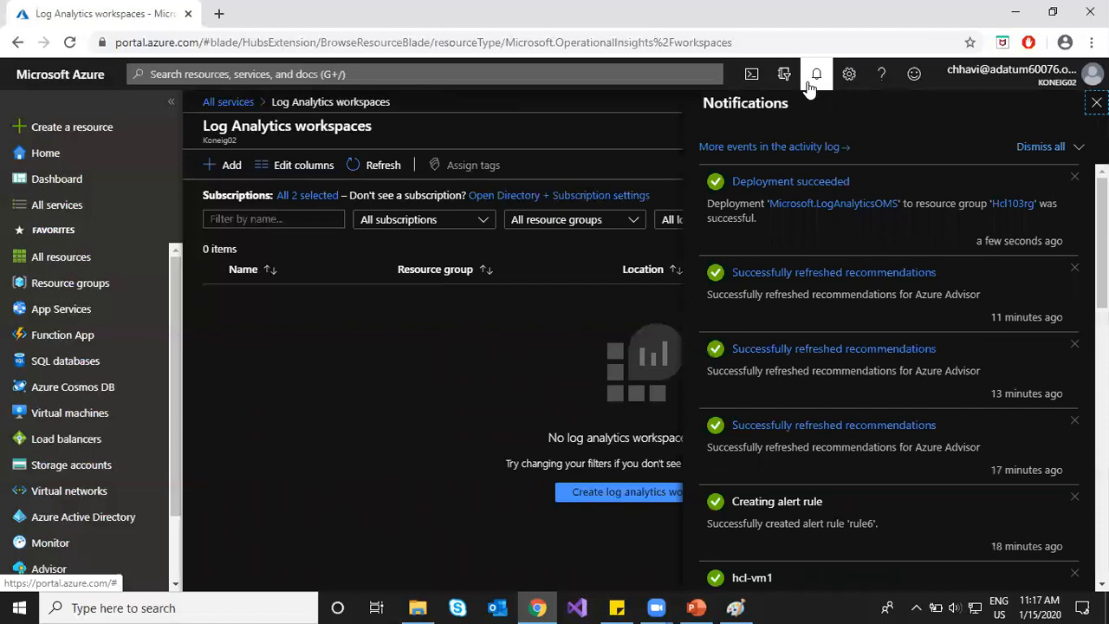
{"action": "left_click", "coordinate": [802, 184]}
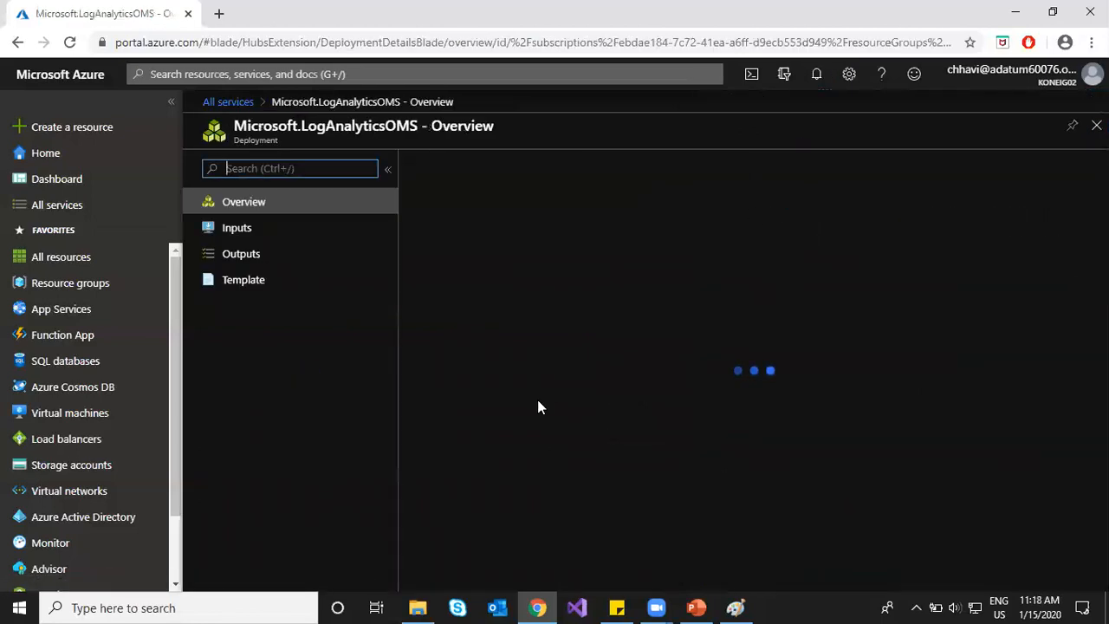
{"action": "left_click", "coordinate": [475, 360]}
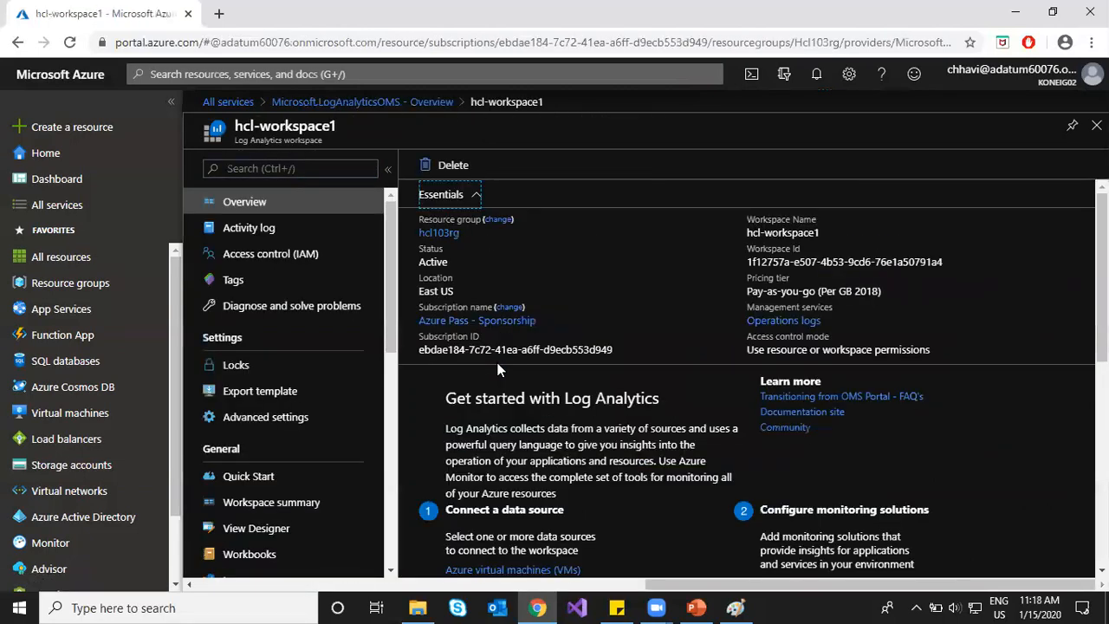
{"action": "left_click", "coordinate": [50, 206]}
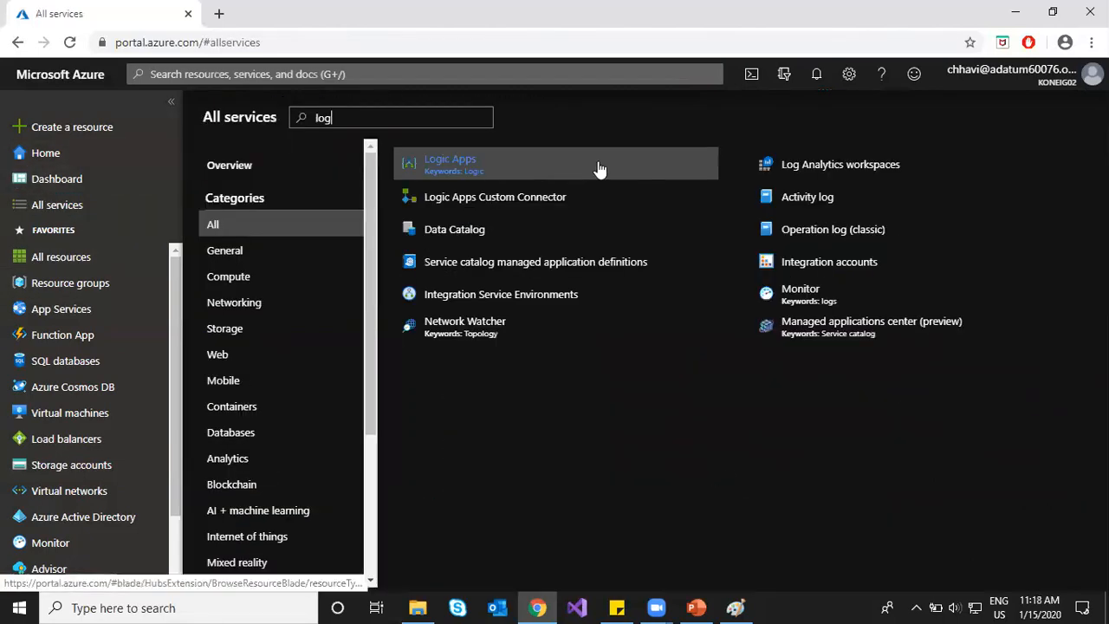
{"action": "left_click", "coordinate": [787, 164]}
{"action": "left_click", "coordinate": [371, 166]}
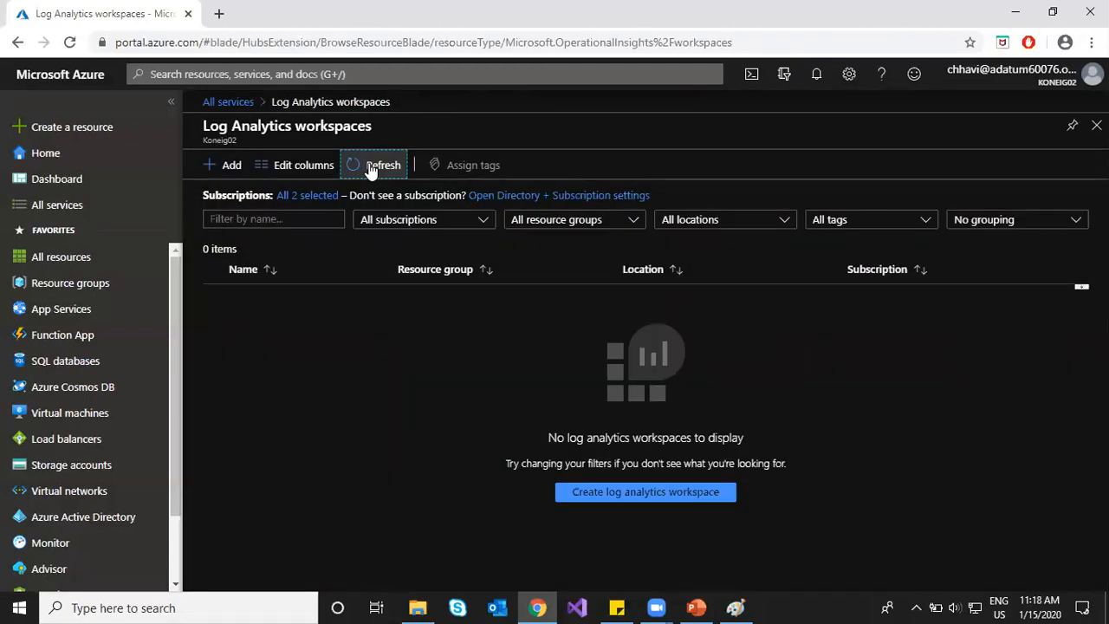
{"action": "left_click", "coordinate": [817, 76]}
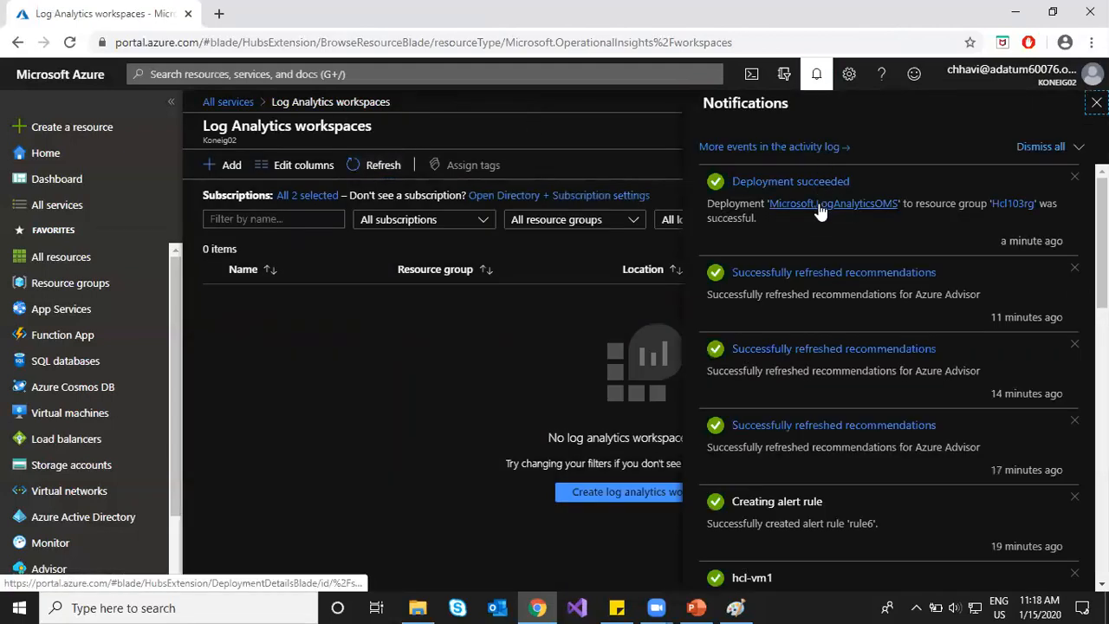
{"action": "left_click", "coordinate": [821, 205]}
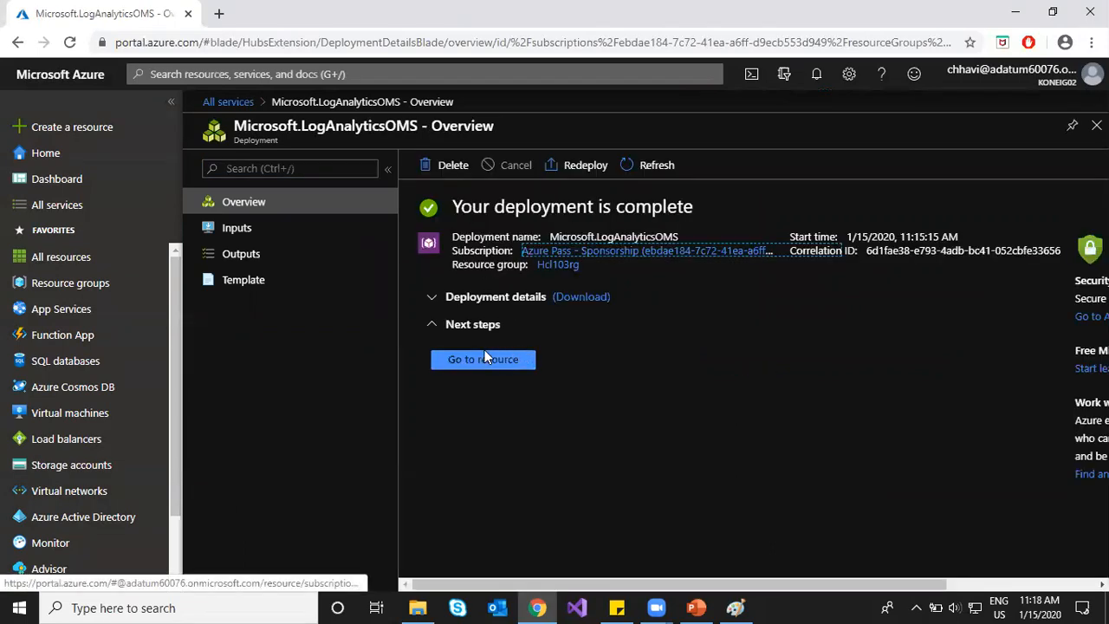
{"action": "left_click", "coordinate": [484, 359]}
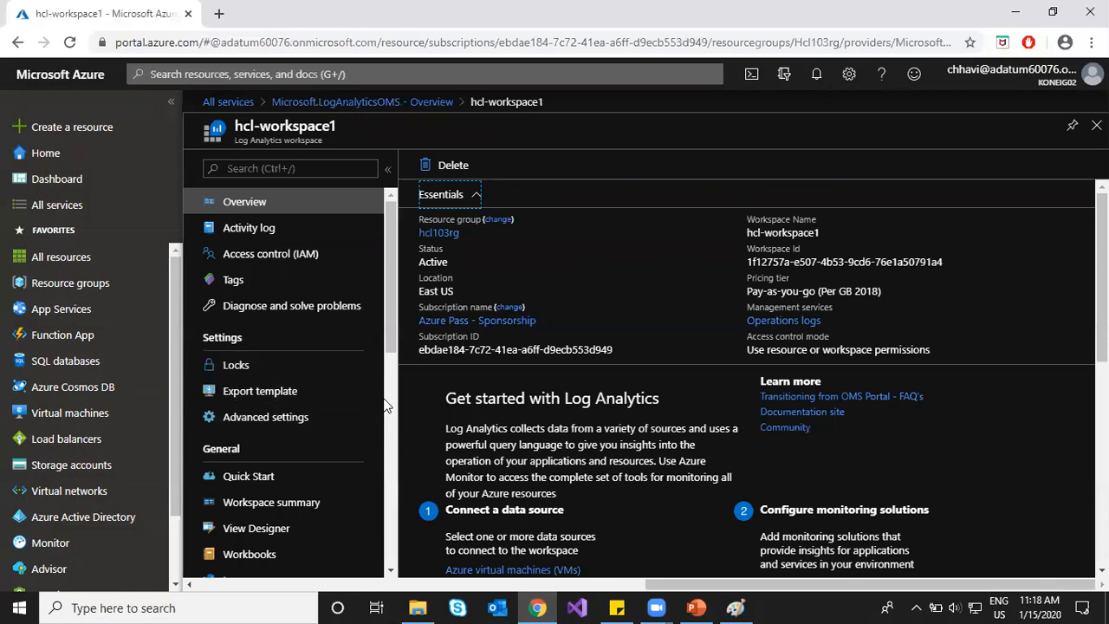
Step: Collapse Essentials and open Virtual machines, listing Hcl-vm1, Hcl-vm2, scaleset1 and vm1 as not connected
{"action": "left_click", "coordinate": [461, 198]}
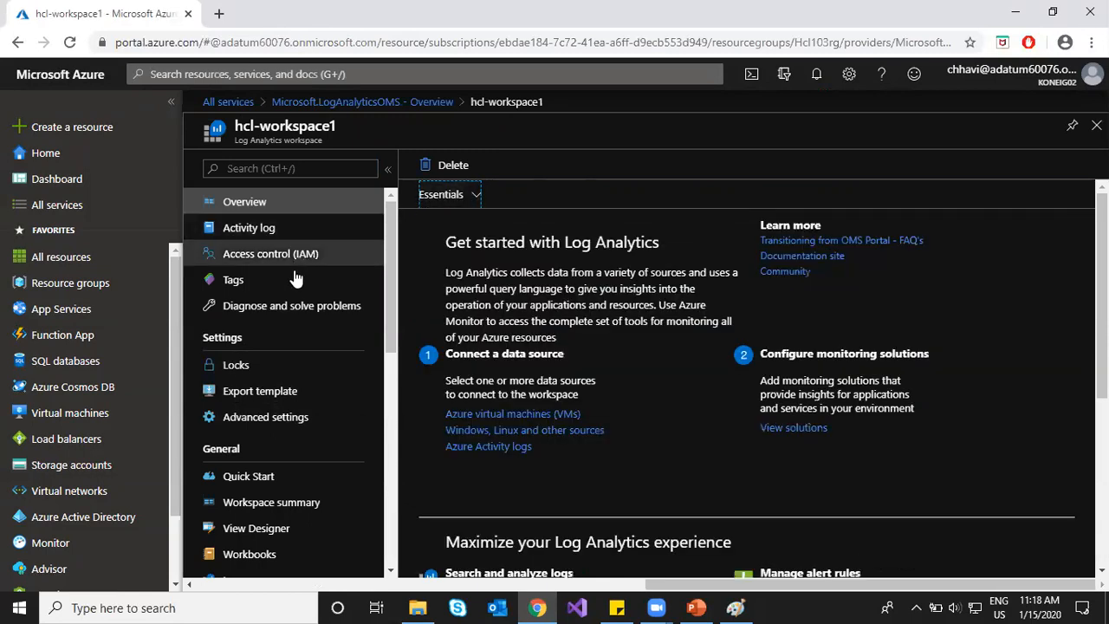
{"action": "scroll", "coordinate": [298, 283], "scroll_direction": "down", "scroll_amount": 1}
{"action": "scroll", "coordinate": [297, 283], "scroll_direction": "down", "scroll_amount": 4}
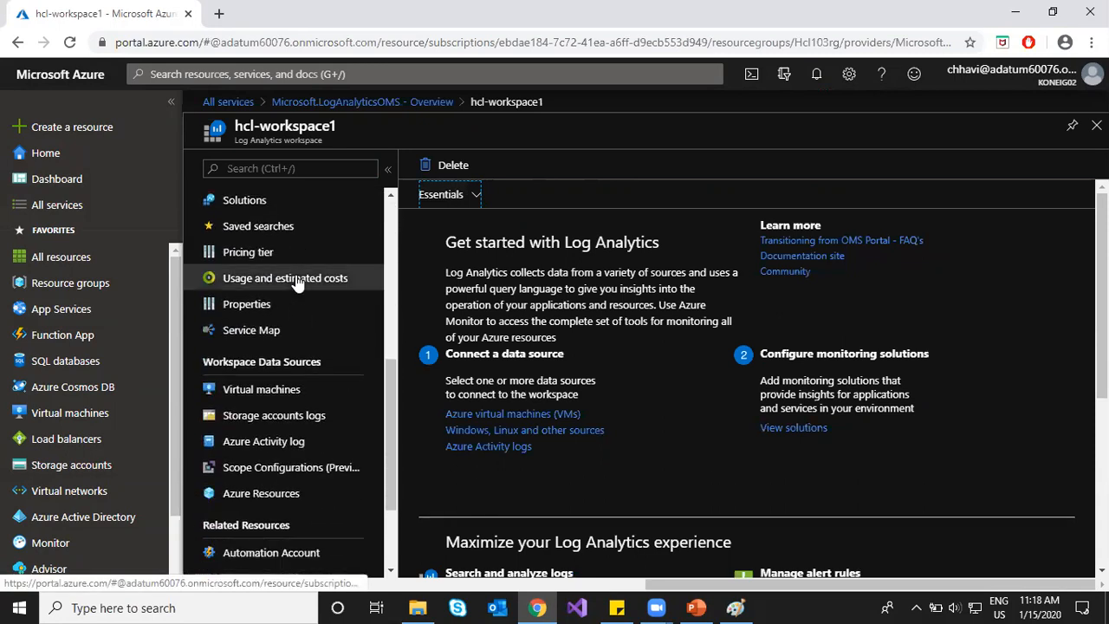
{"action": "scroll", "coordinate": [297, 283], "scroll_direction": "down", "scroll_amount": 1}
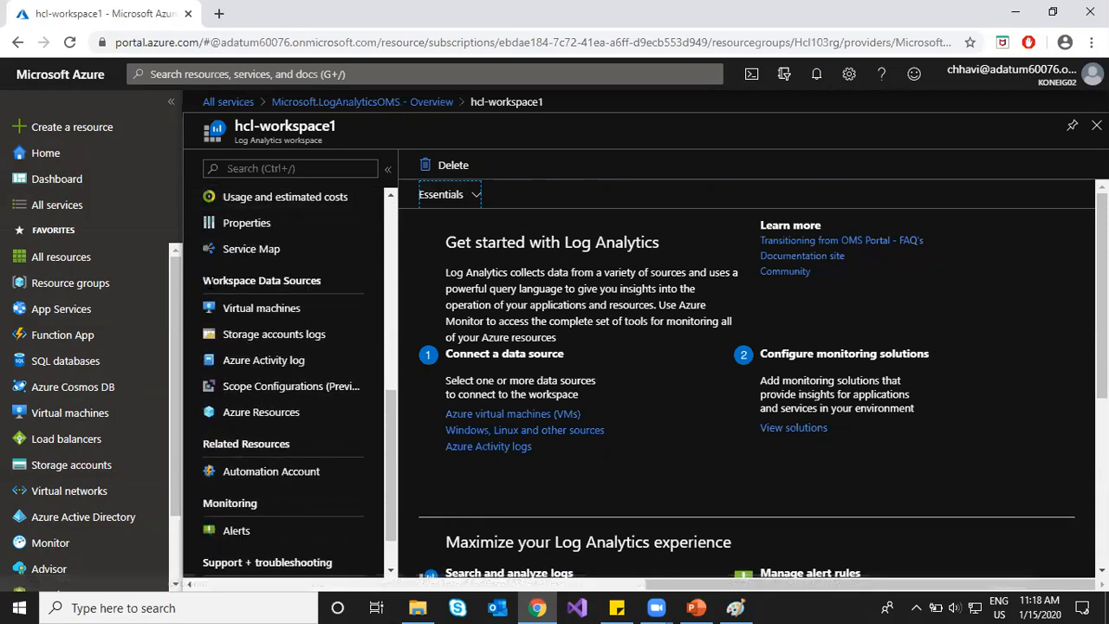
{"action": "left_click_drag", "start_coordinate": [205, 280], "coordinate": [321, 277]}
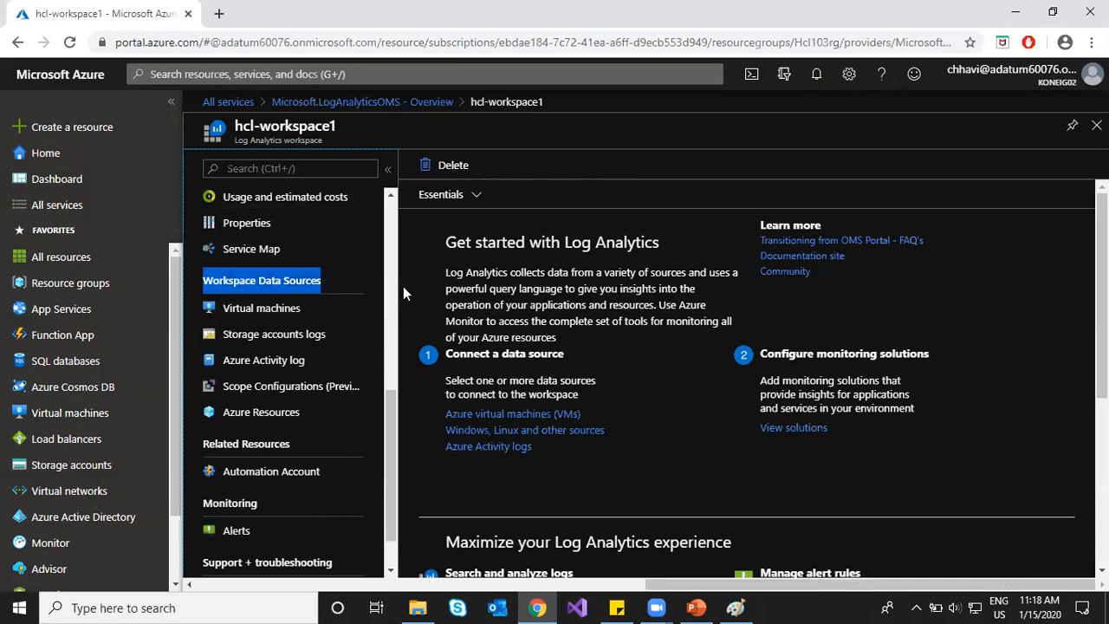
{"action": "left_click", "coordinate": [291, 314]}
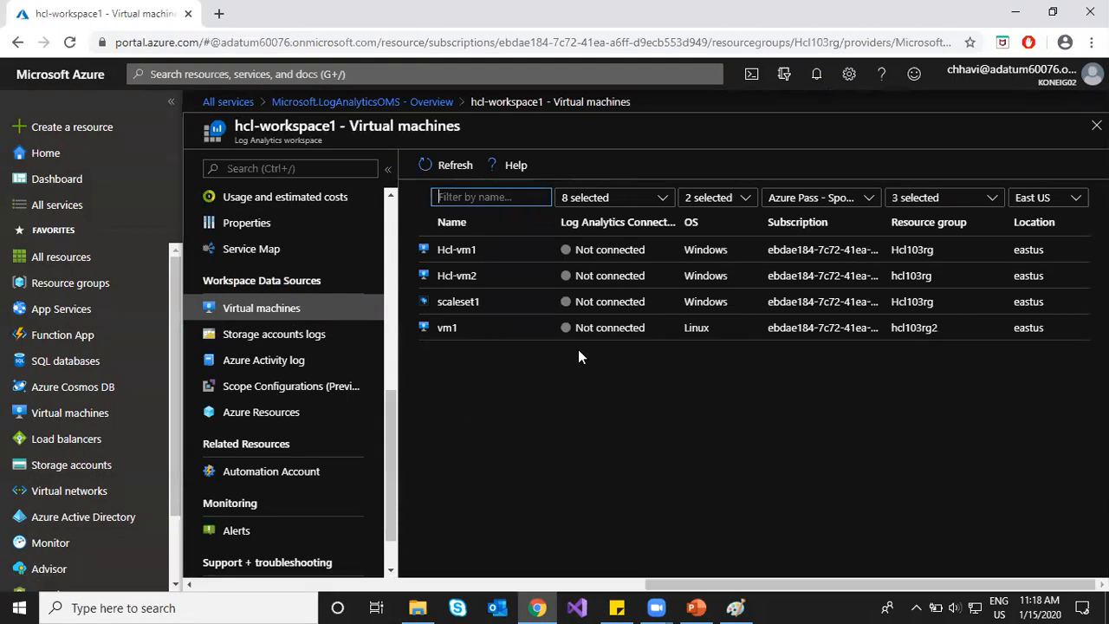
Step: Connect Hcl-vm1 to hcl-workspace1
{"action": "left_click", "coordinate": [515, 254]}
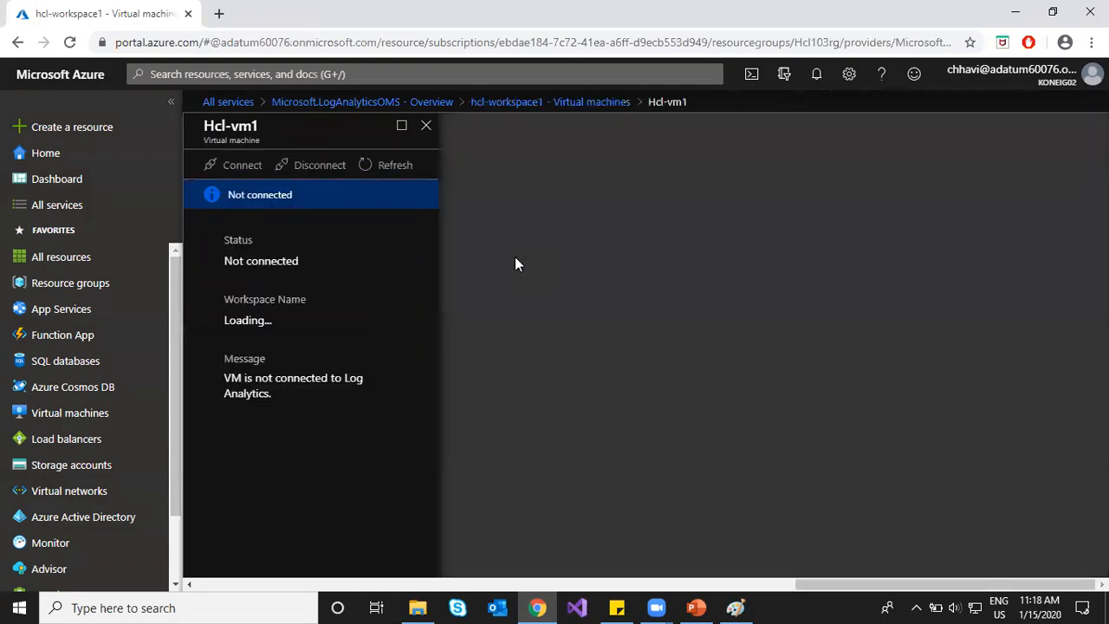
{"action": "left_click", "coordinate": [236, 172]}
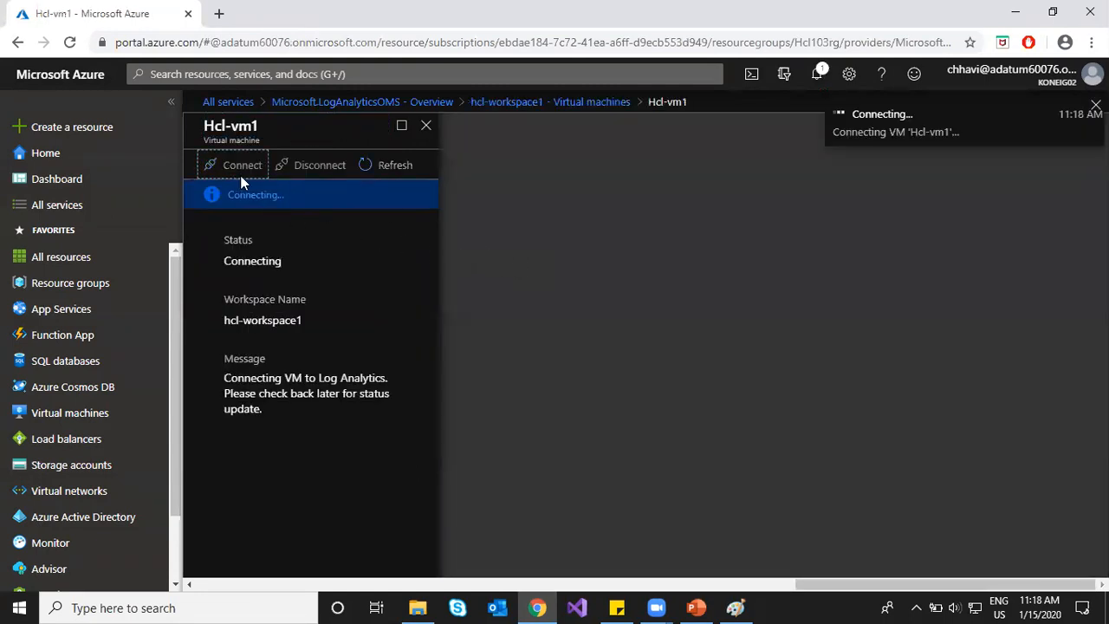
{"action": "left_click", "coordinate": [563, 102]}
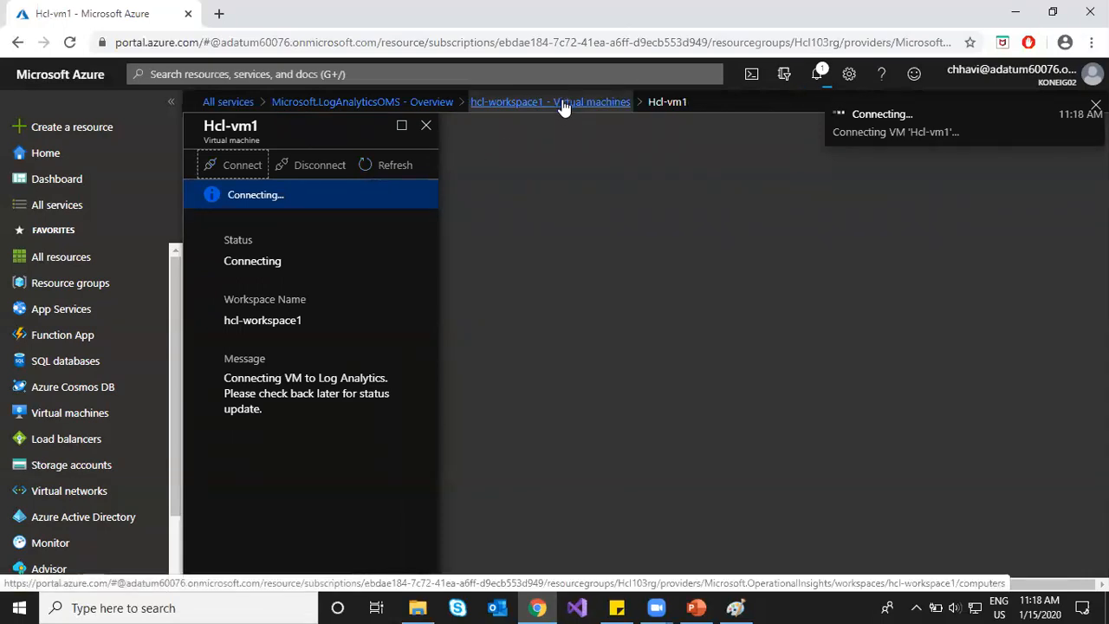
Step: Connect Hcl-vm2 too, refresh the VM statuses, and open Storage accounts logs
{"action": "left_click", "coordinate": [483, 276]}
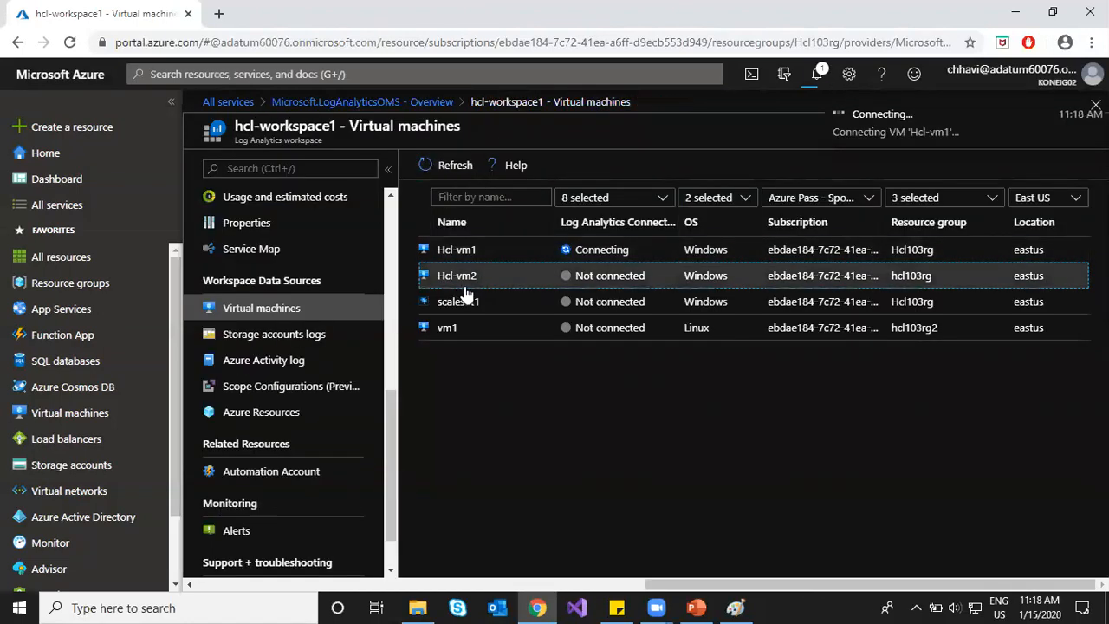
{"action": "left_click", "coordinate": [479, 282]}
{"action": "left_click", "coordinate": [243, 173]}
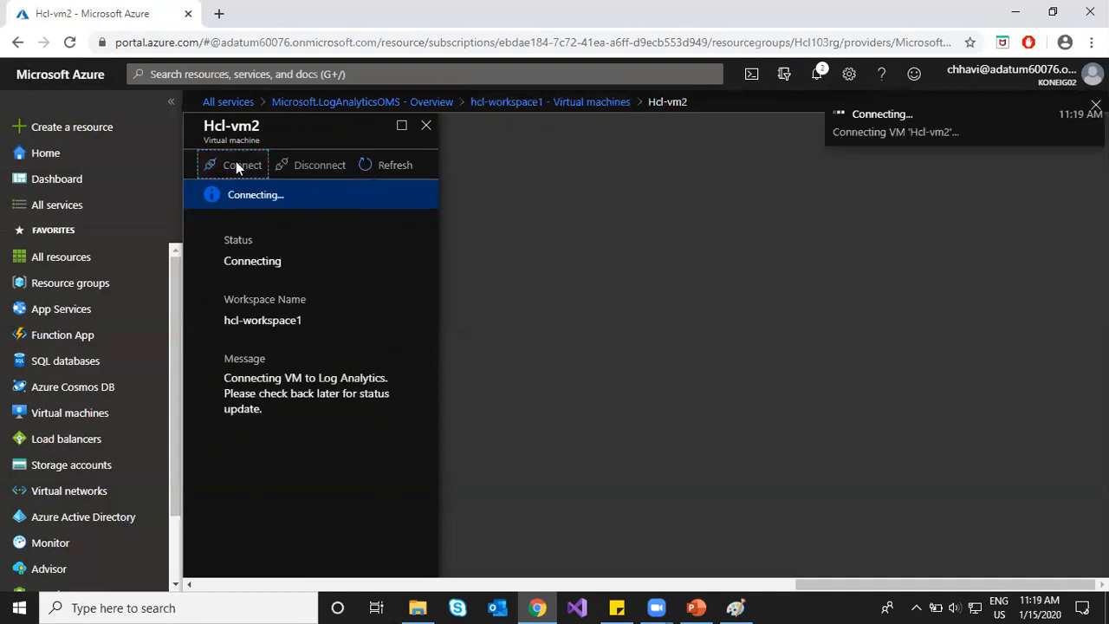
{"action": "left_click", "coordinate": [569, 103]}
{"action": "left_click", "coordinate": [446, 164]}
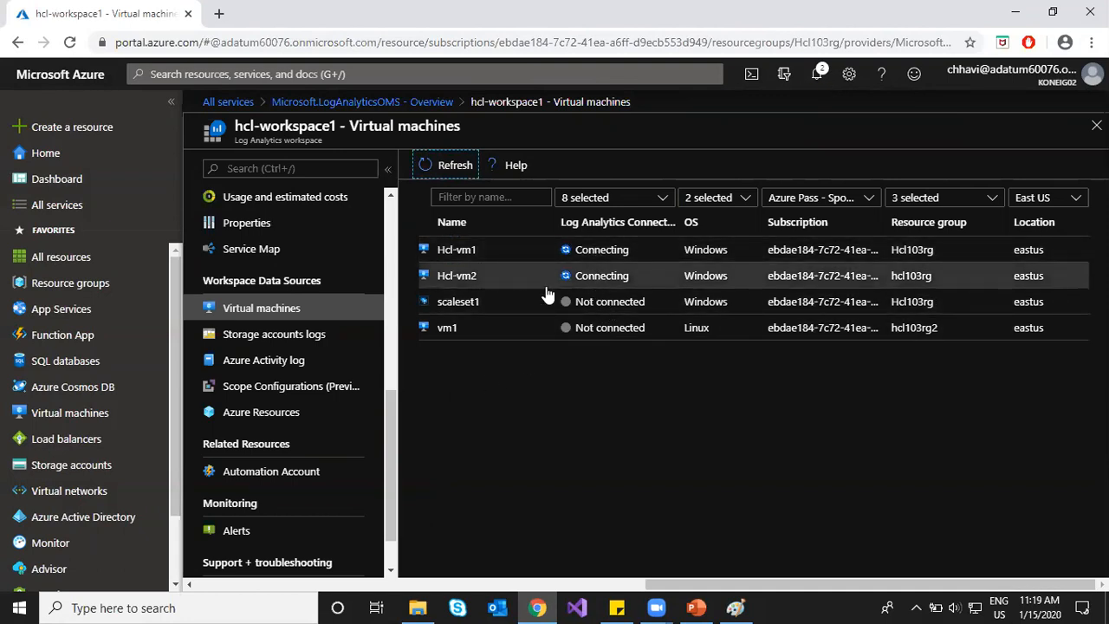
{"action": "left_click", "coordinate": [295, 344]}
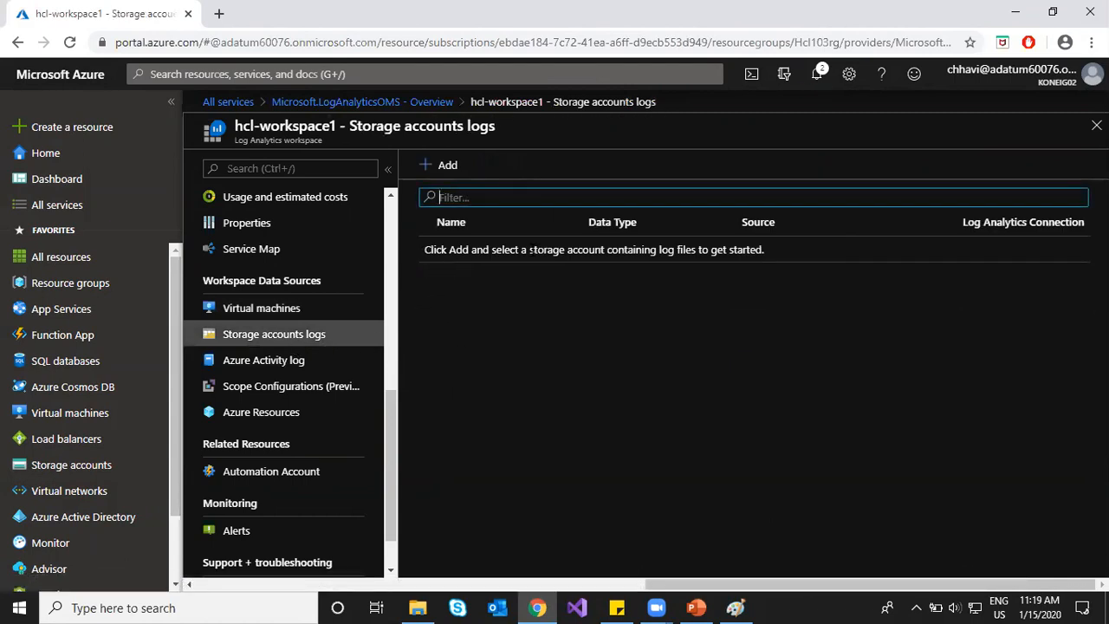
Step: Add storage account hcl103rgdiag with data type Events as a log source
{"action": "left_click", "coordinate": [431, 166]}
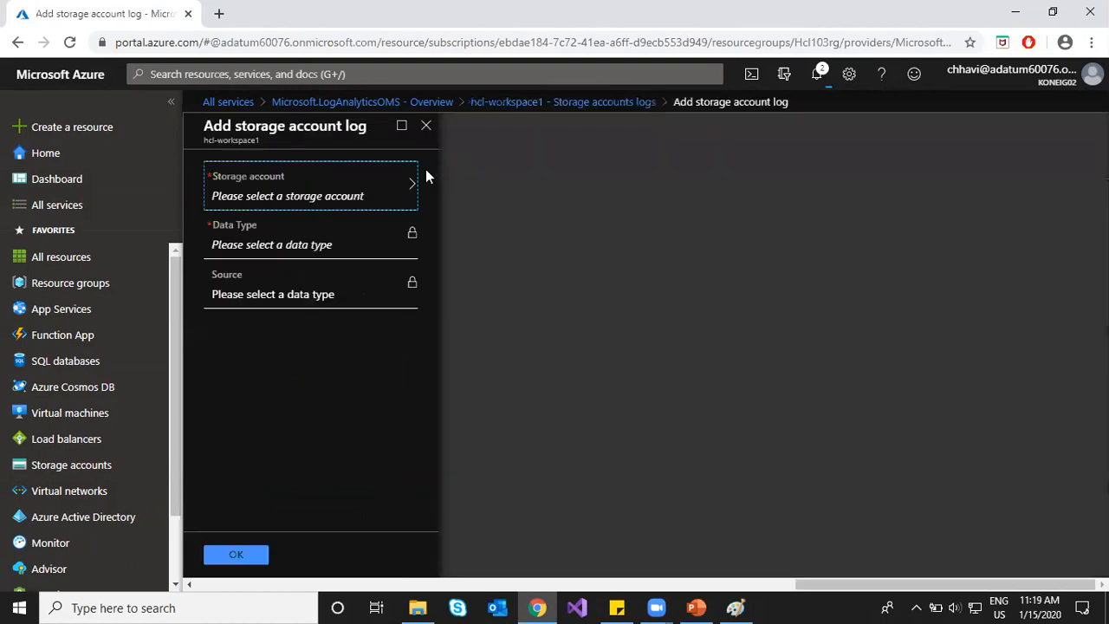
{"action": "left_click", "coordinate": [384, 185]}
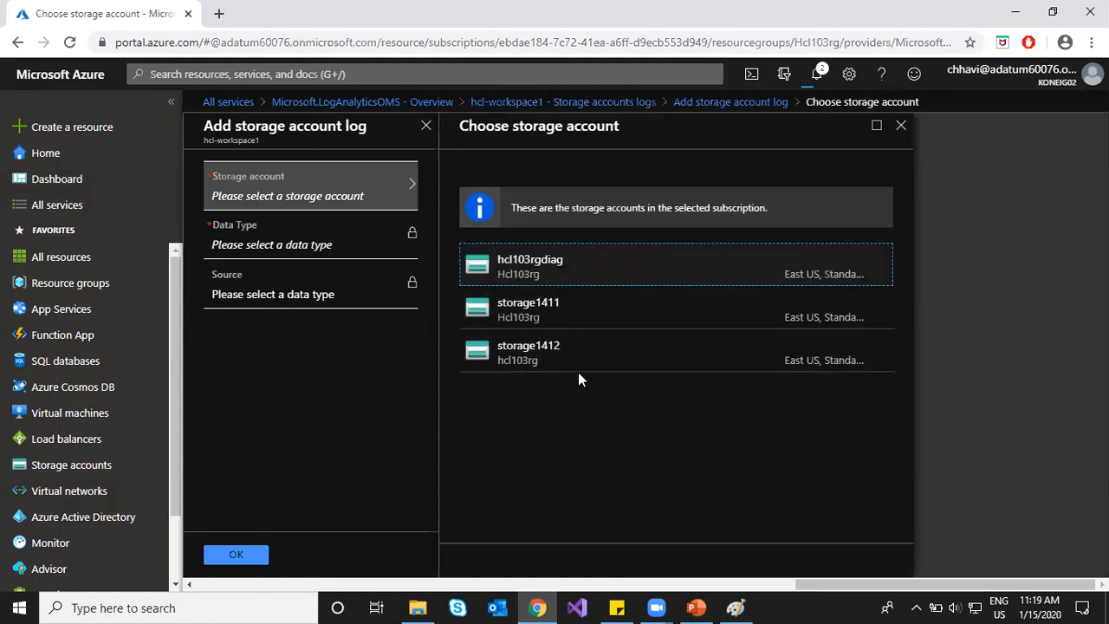
{"action": "left_click", "coordinate": [583, 277]}
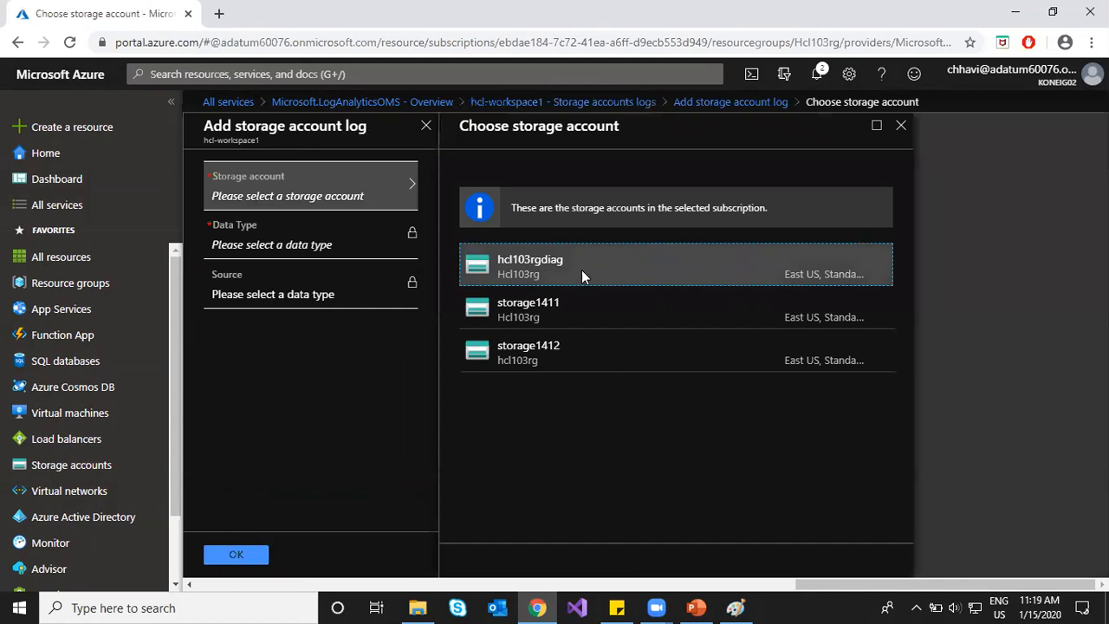
{"action": "left_click", "coordinate": [364, 230]}
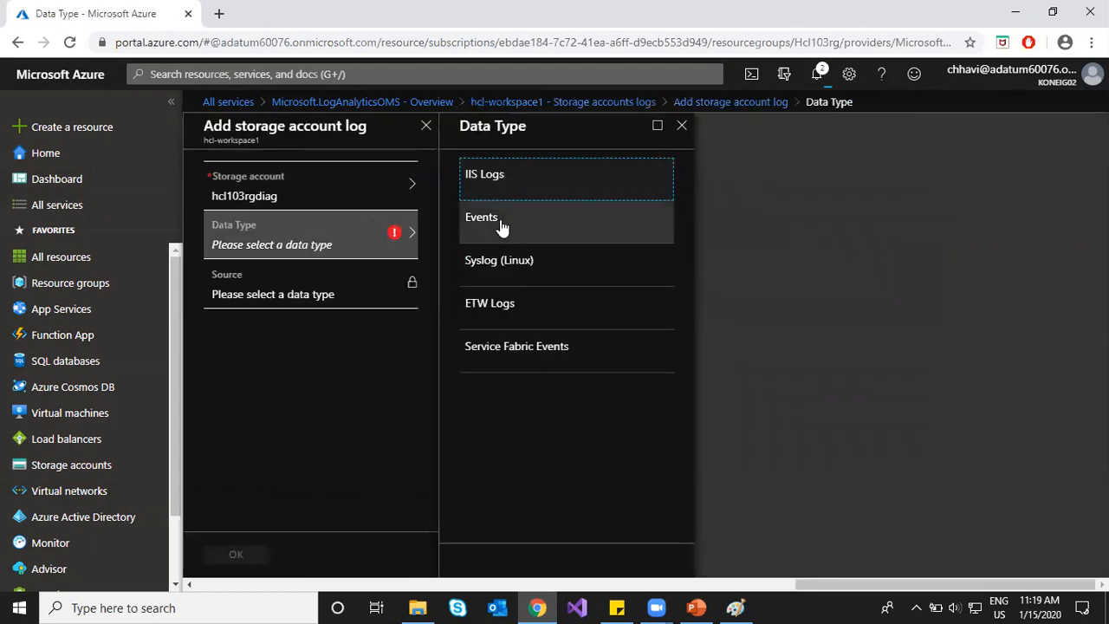
{"action": "left_click", "coordinate": [483, 223]}
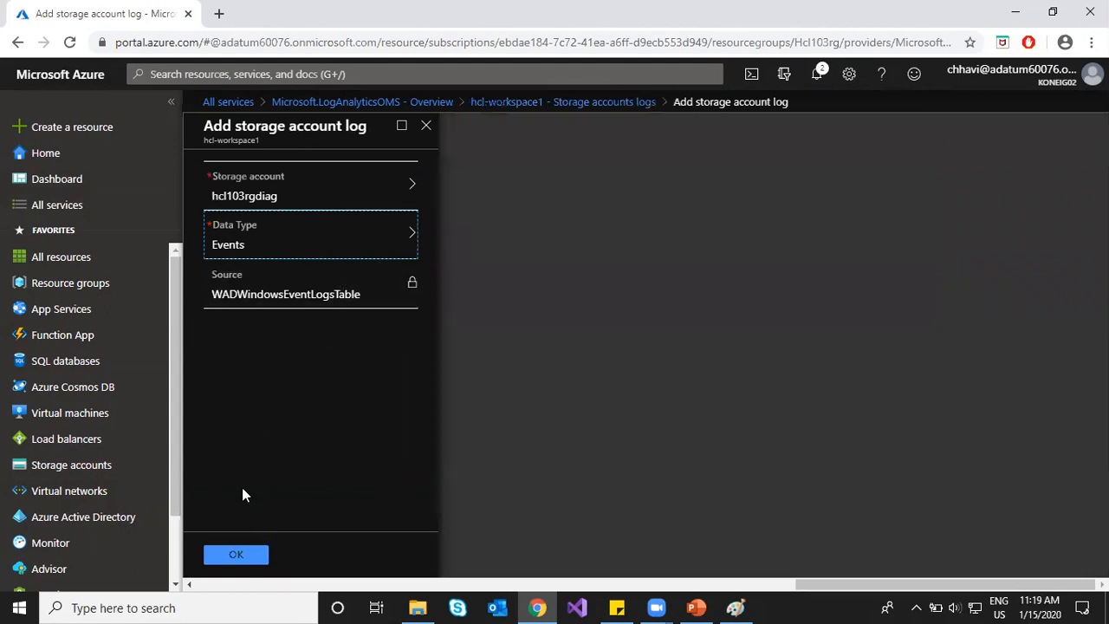
{"action": "left_click", "coordinate": [246, 555]}
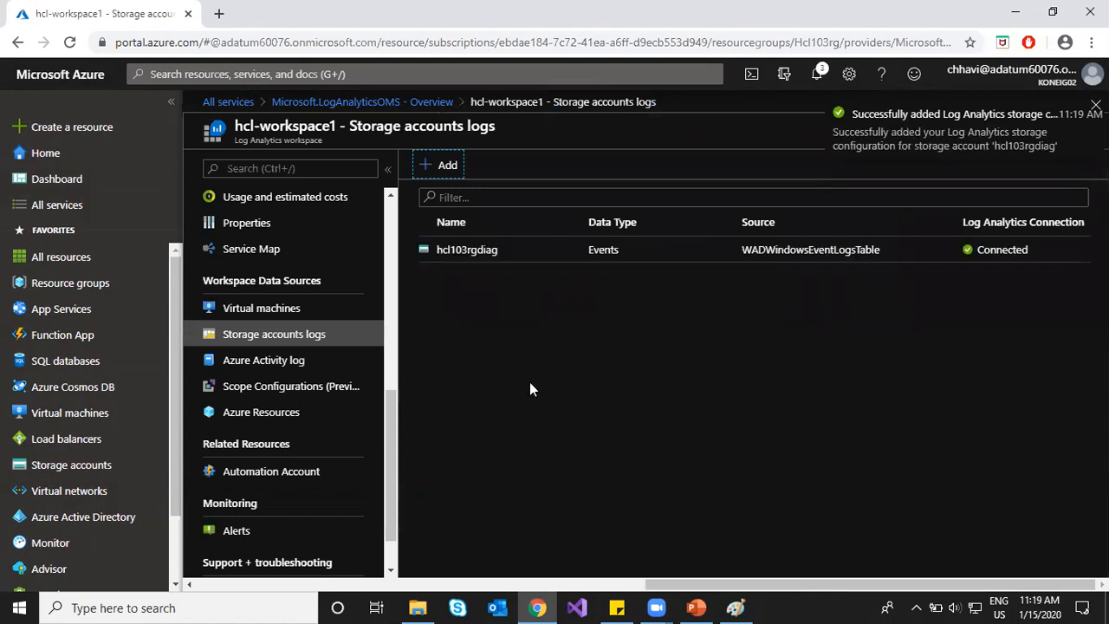
Step: Add storage account storage1411 with data type Events, then check the notifications
{"action": "left_click", "coordinate": [444, 167]}
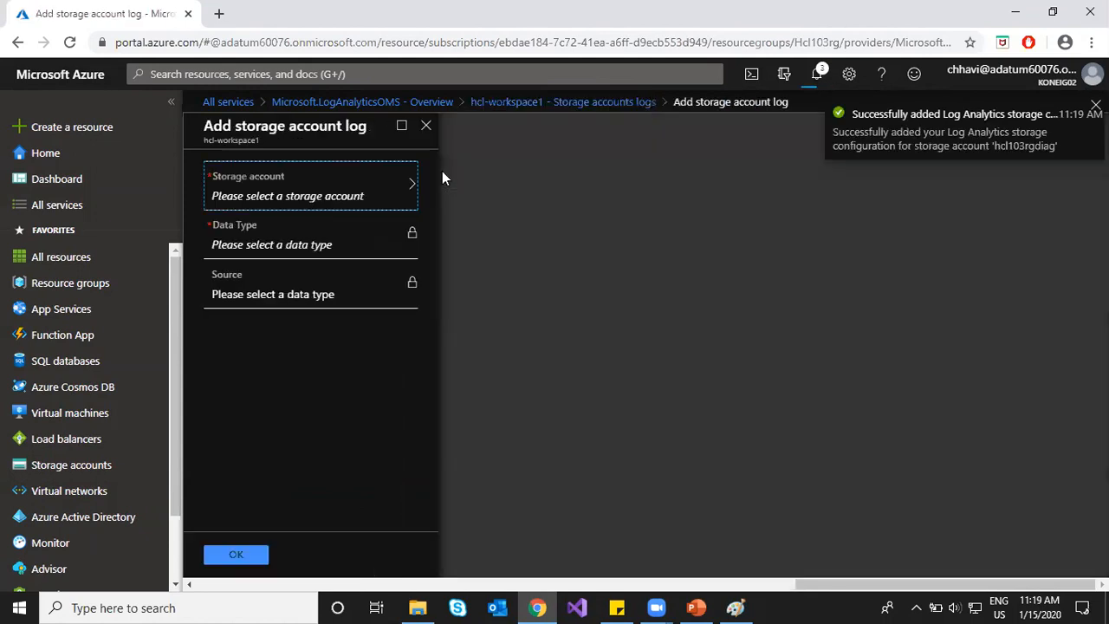
{"action": "left_click", "coordinate": [384, 208]}
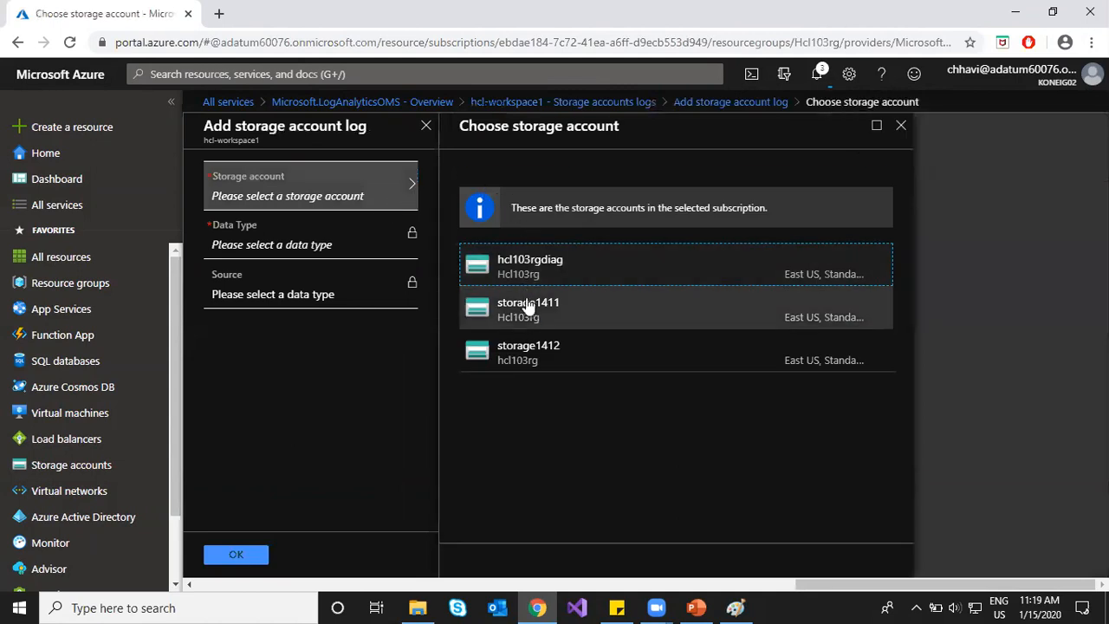
{"action": "left_click", "coordinate": [527, 312]}
{"action": "left_click", "coordinate": [369, 240]}
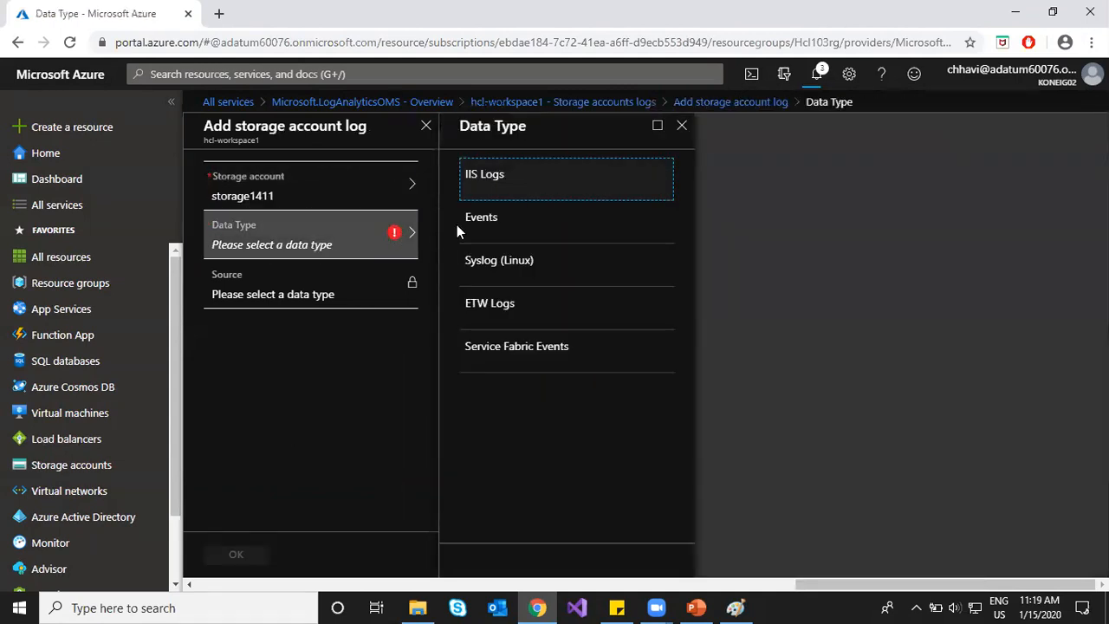
{"action": "left_click", "coordinate": [509, 227]}
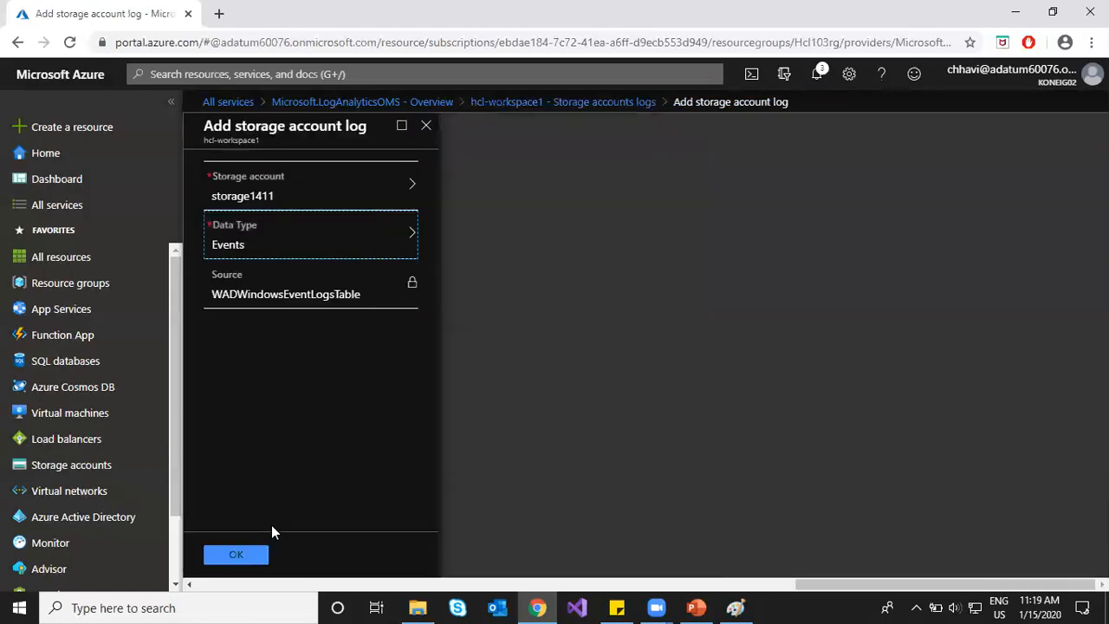
{"action": "left_click", "coordinate": [255, 555]}
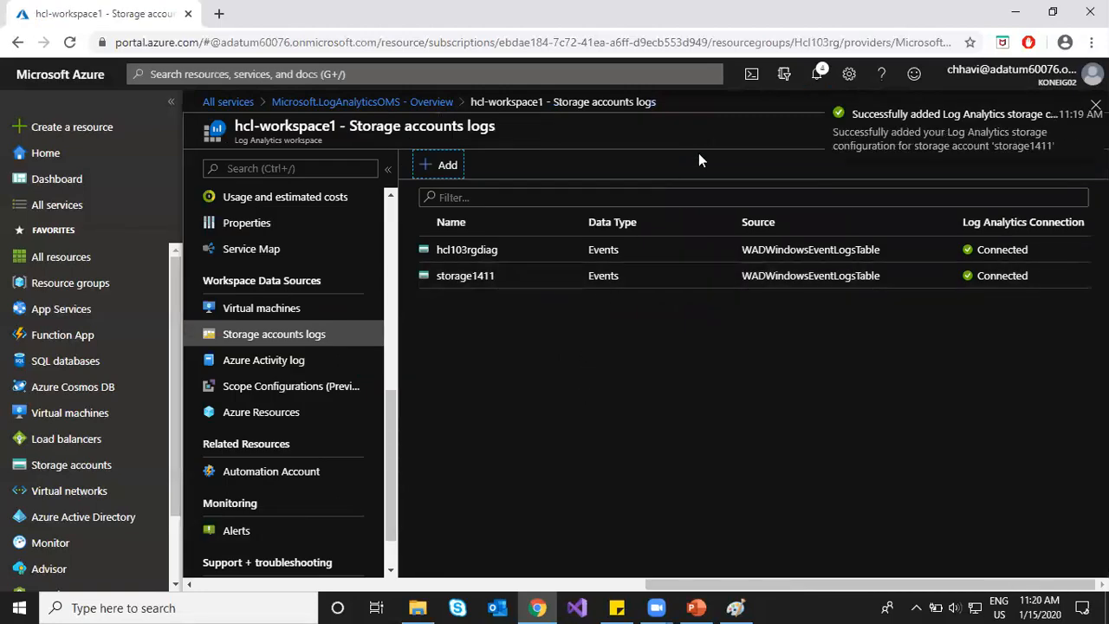
{"action": "left_click", "coordinate": [815, 78]}
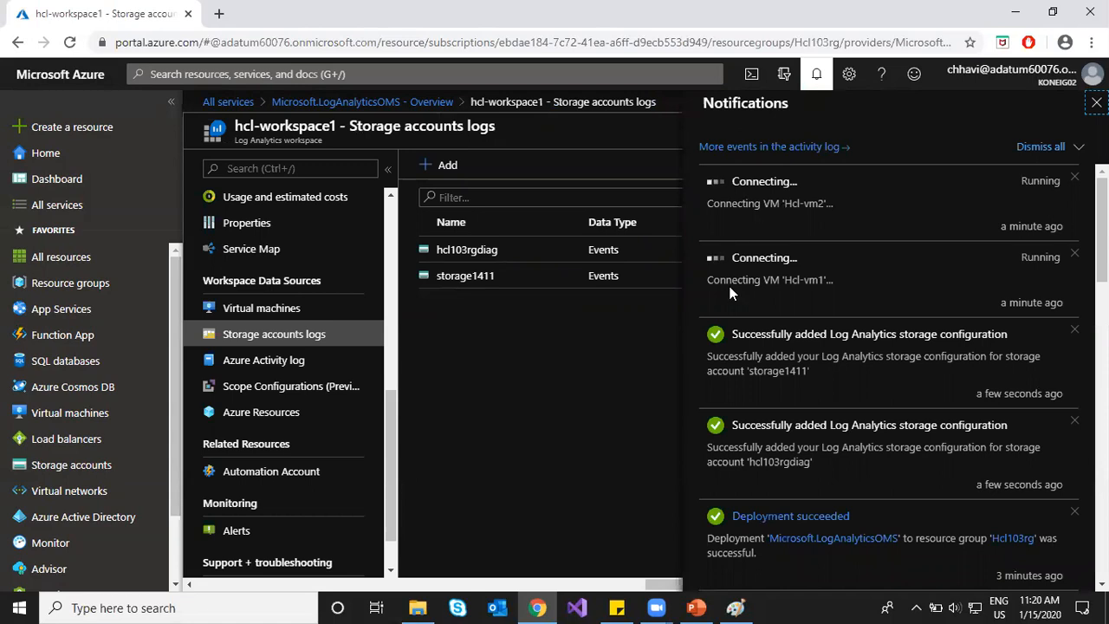
{"action": "left_click", "coordinate": [816, 77]}
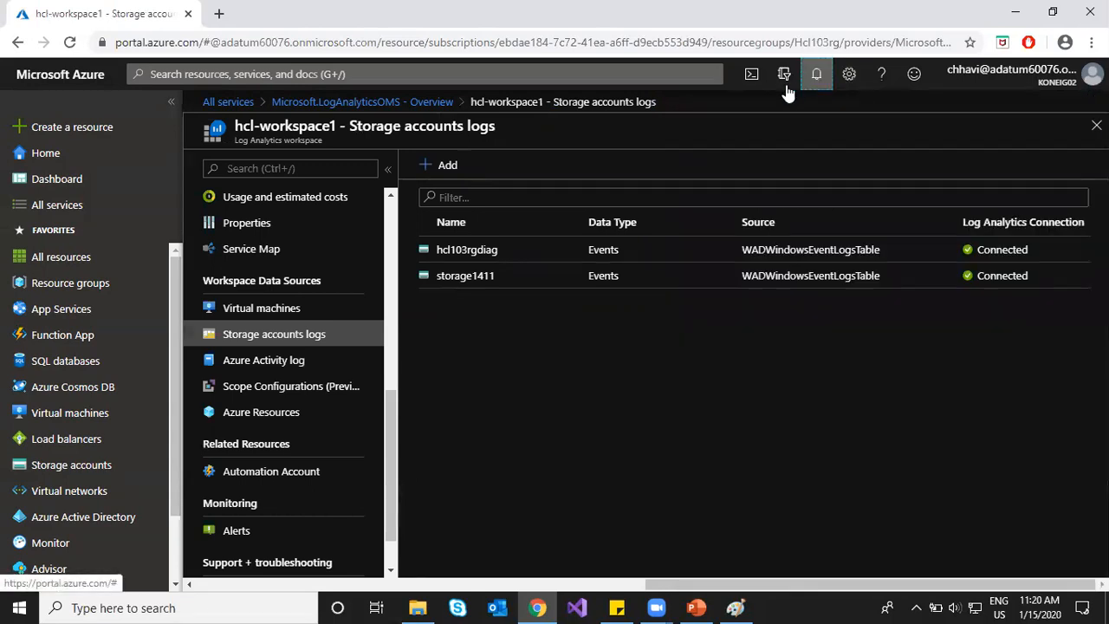
Step: Refresh the hcl-workspace1 virtual machine statuses, then open the Azure Activity log page
{"action": "left_click", "coordinate": [291, 312]}
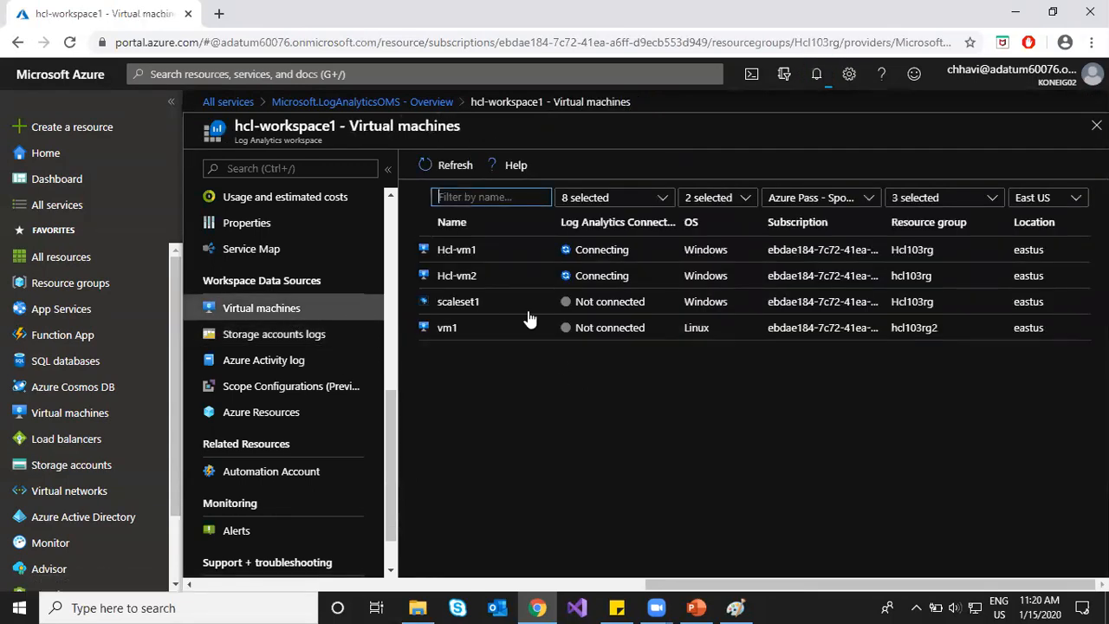
{"action": "left_click", "coordinate": [449, 164]}
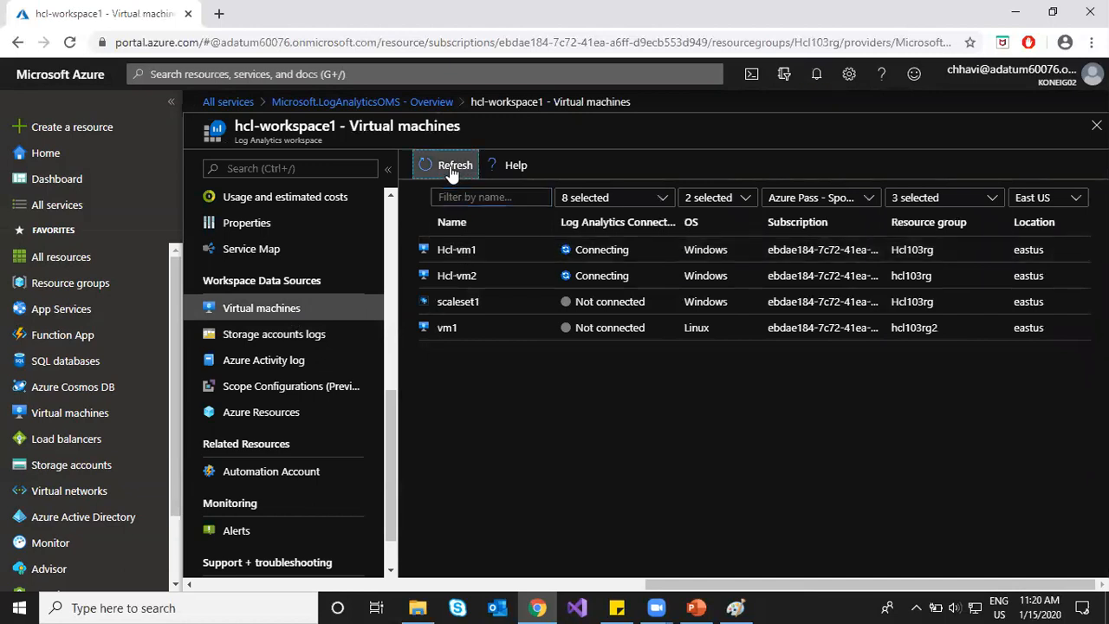
{"action": "left_click", "coordinate": [261, 362]}
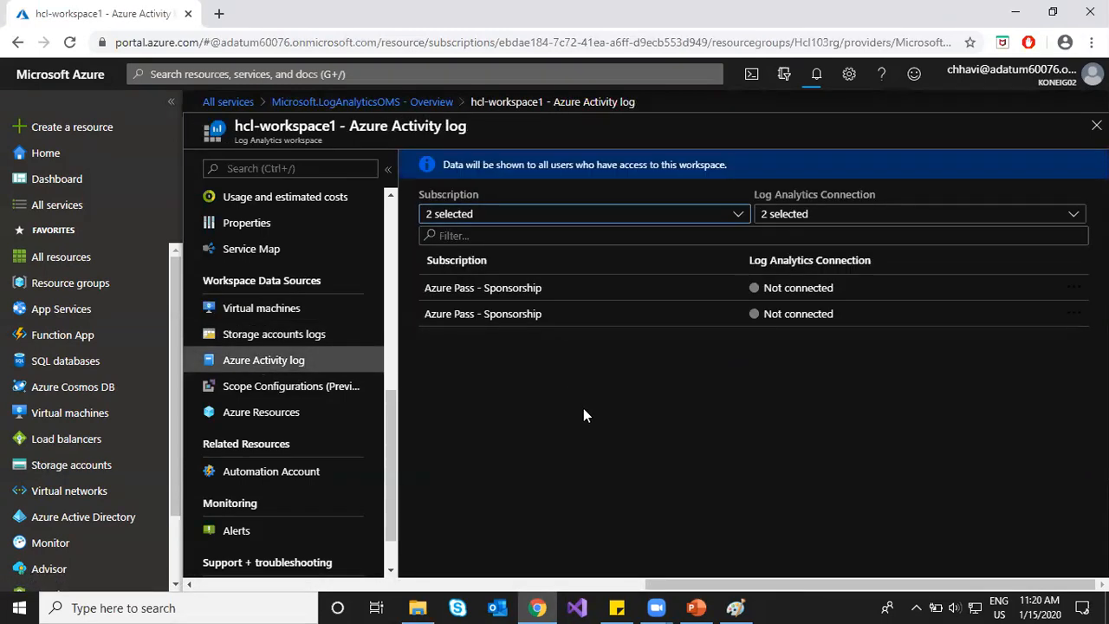
Step: Inspect both Azure Pass - Sponsorship subscriptions, highlighting the second one's subscription ID
{"action": "left_click", "coordinate": [541, 287]}
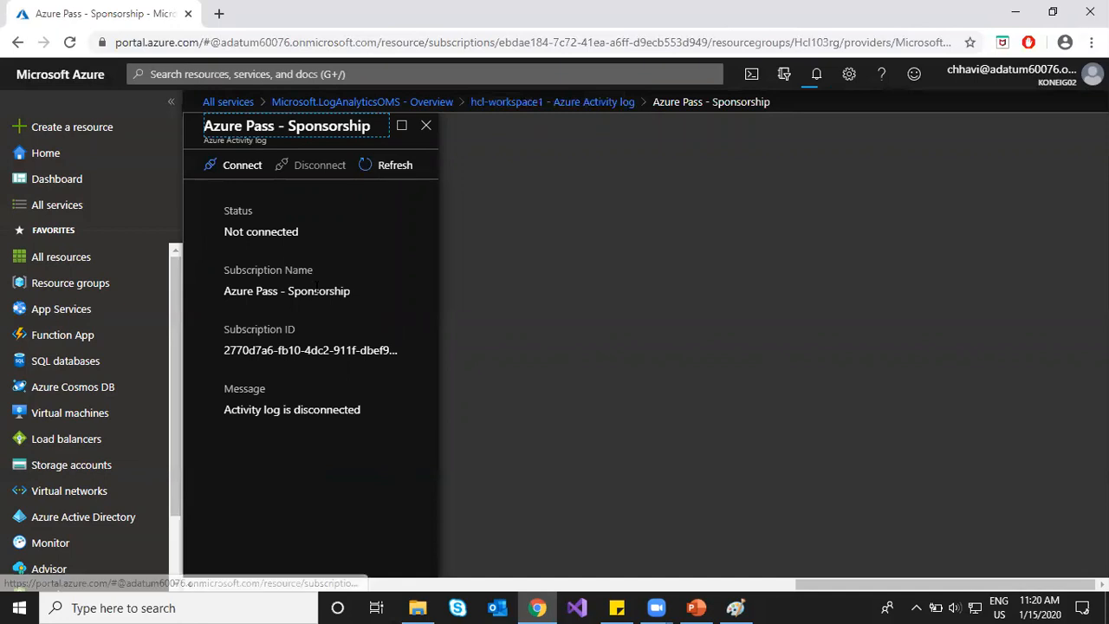
{"action": "left_click", "coordinate": [572, 102]}
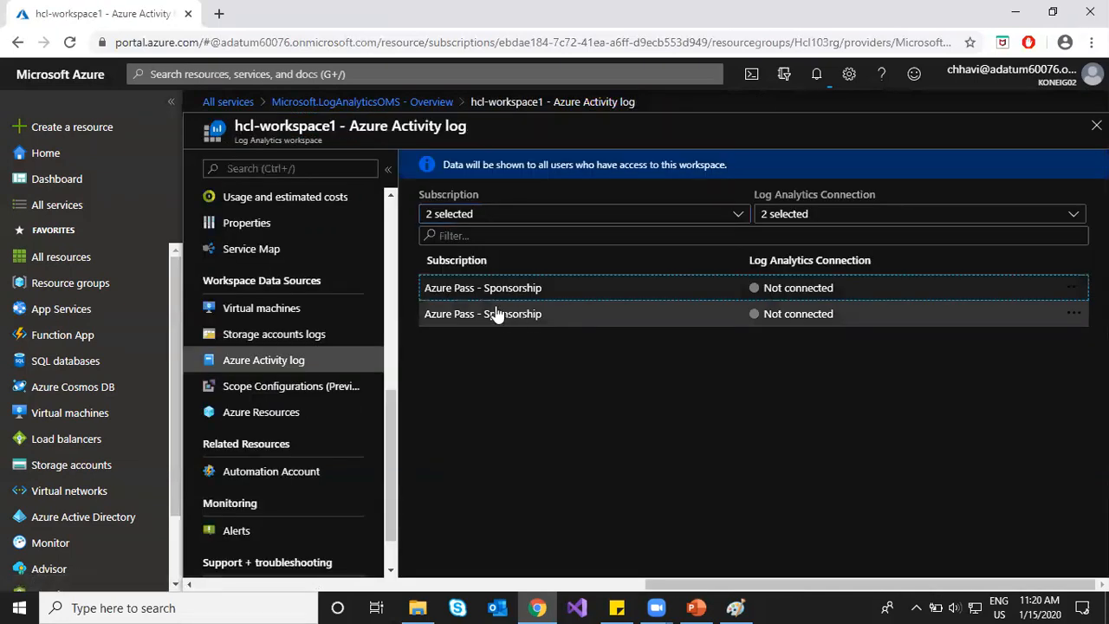
{"action": "left_click", "coordinate": [496, 313]}
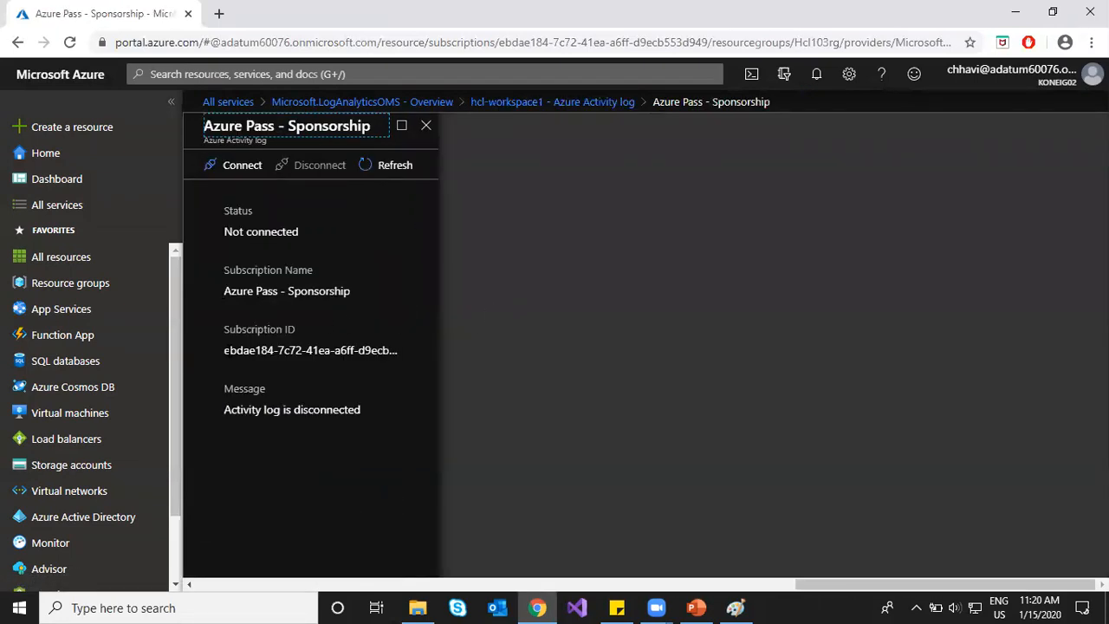
{"action": "left_click", "coordinate": [245, 351]}
{"action": "left_click_drag", "start_coordinate": [244, 351], "coordinate": [385, 351]}
{"action": "left_click", "coordinate": [374, 373]}
Step: Connect the second subscription's activity log, then open Scope Configurations (Preview)
{"action": "left_click", "coordinate": [227, 169]}
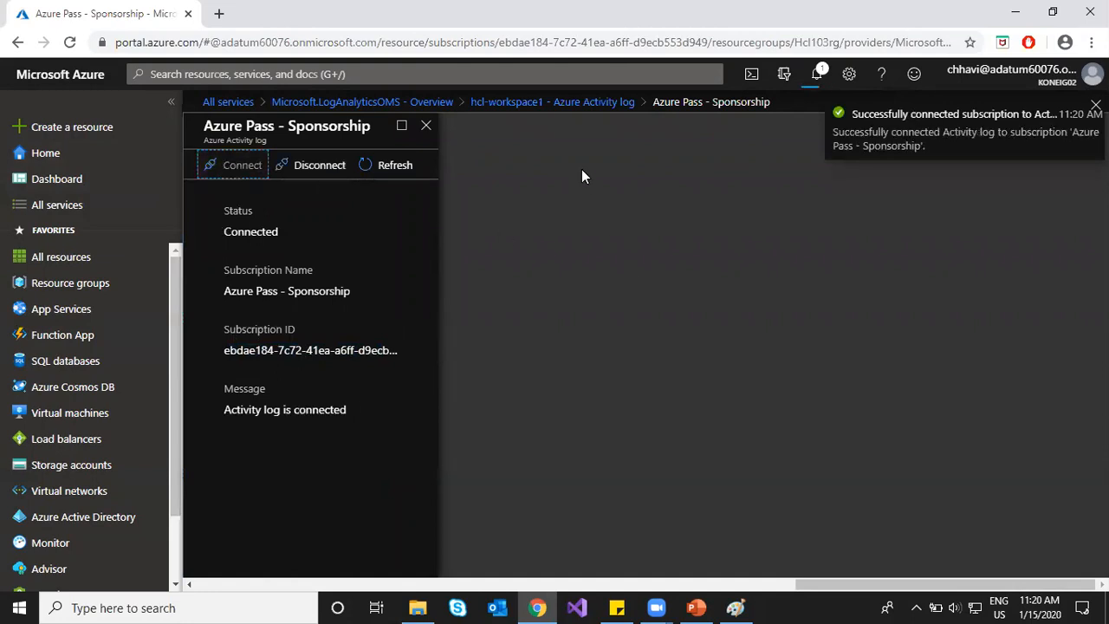
{"action": "left_click", "coordinate": [572, 103]}
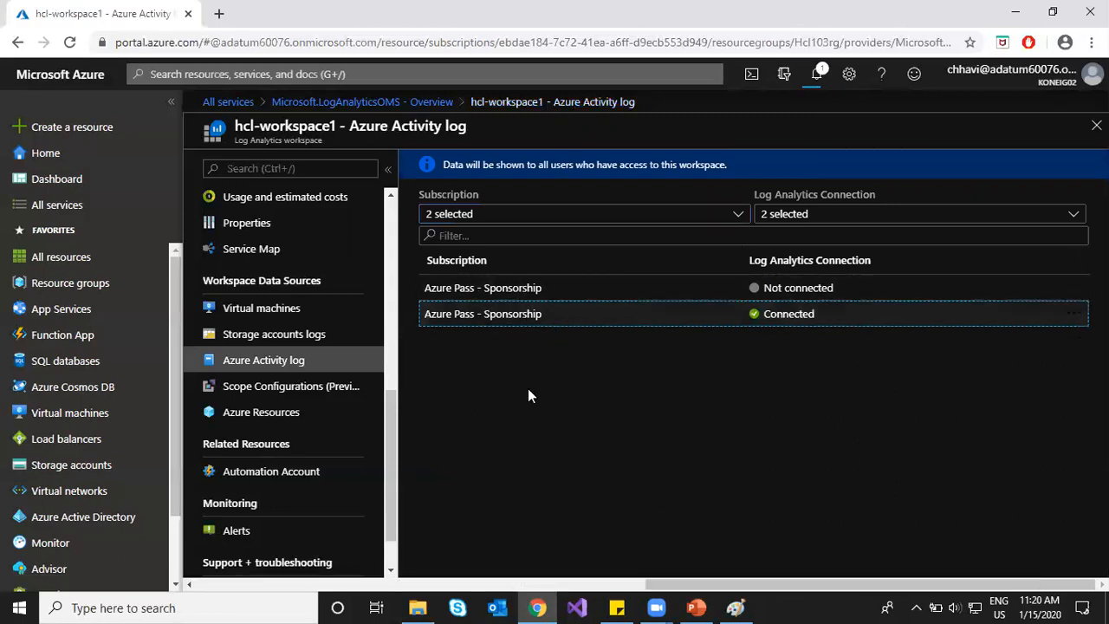
{"action": "left_click", "coordinate": [320, 392]}
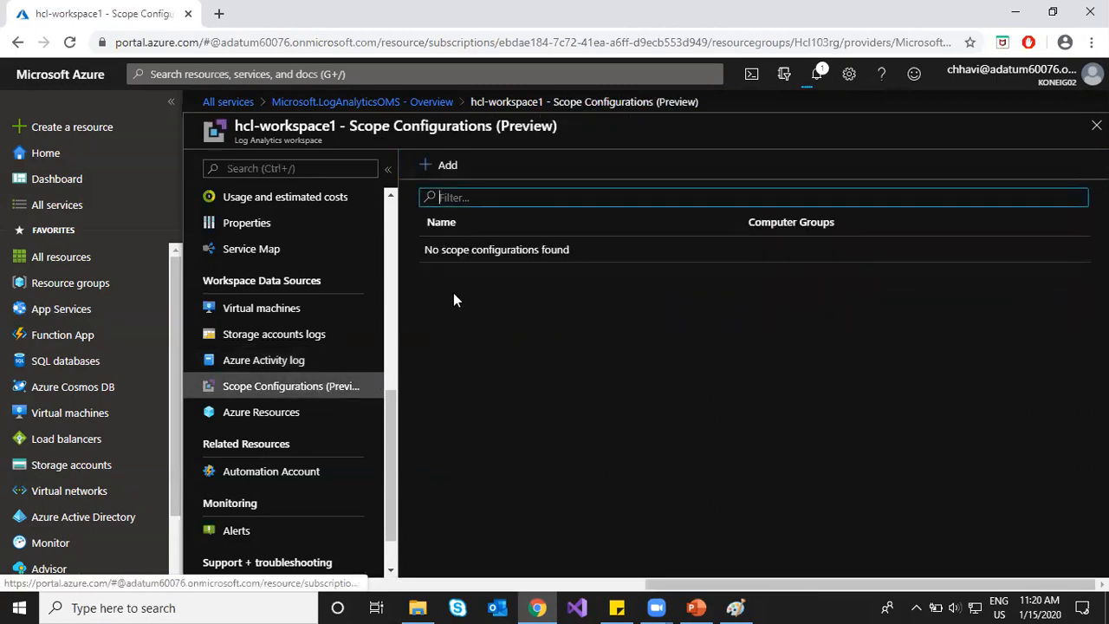
Step: Start a scope configuration, read the Computer Groups notes on importing and SCOM computers, then cancel
{"action": "left_click", "coordinate": [423, 165]}
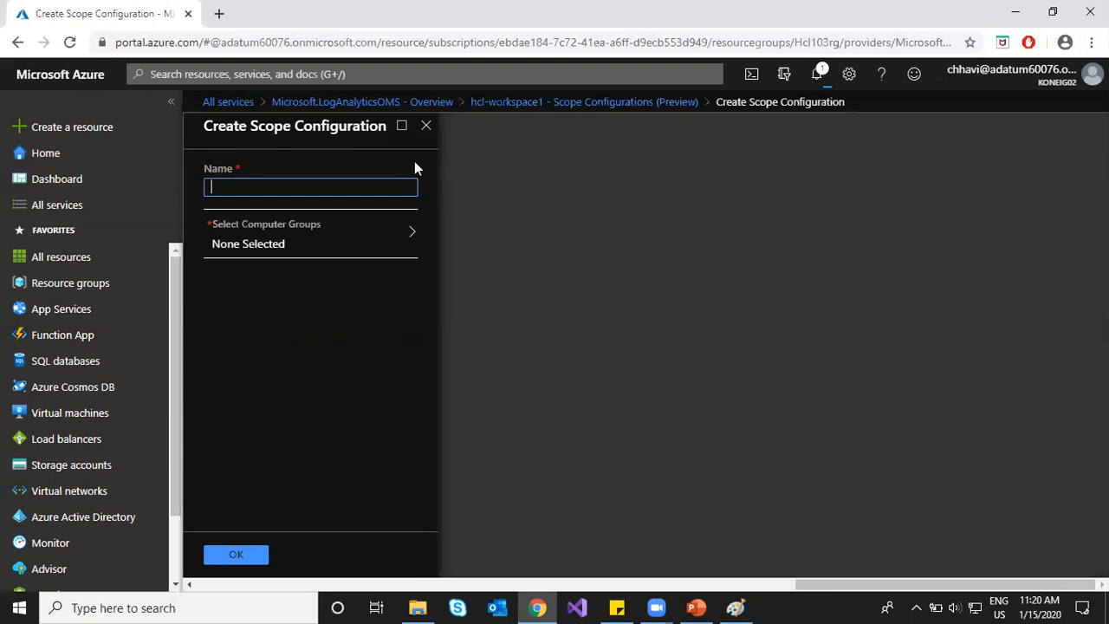
{"action": "left_click", "coordinate": [372, 241]}
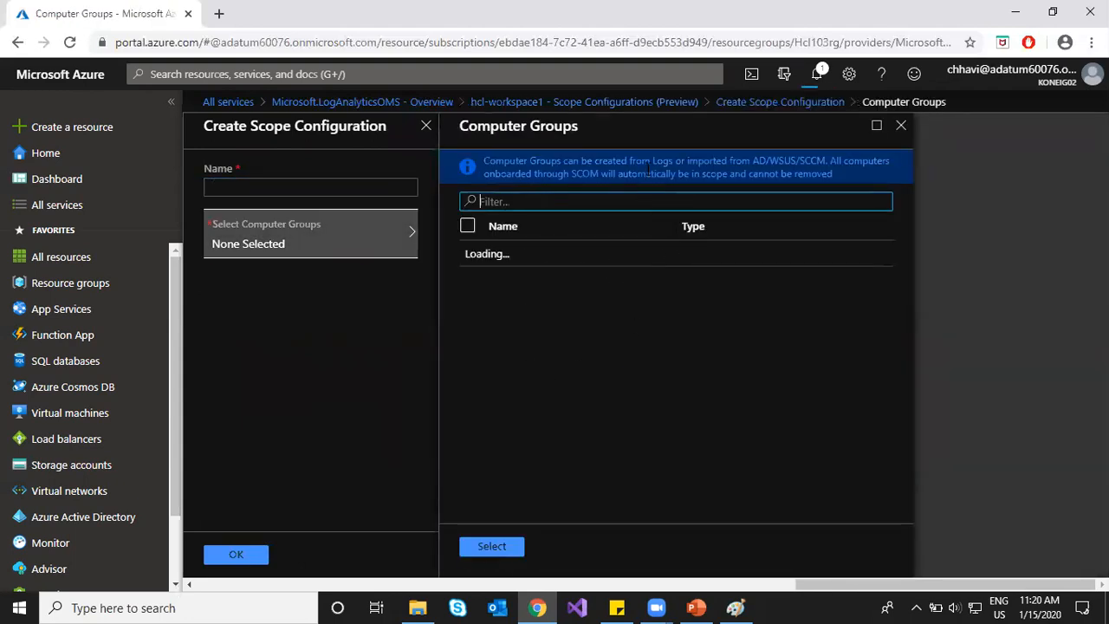
{"action": "left_click_drag", "start_coordinate": [704, 158], "coordinate": [828, 159]}
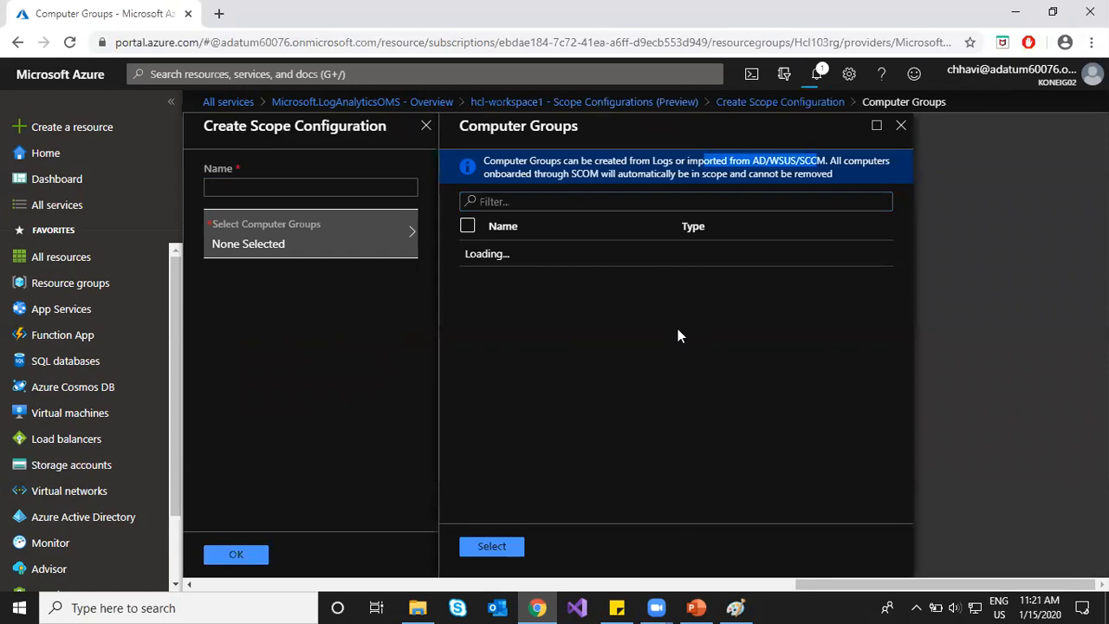
{"action": "left_click_drag", "start_coordinate": [520, 173], "coordinate": [599, 174]}
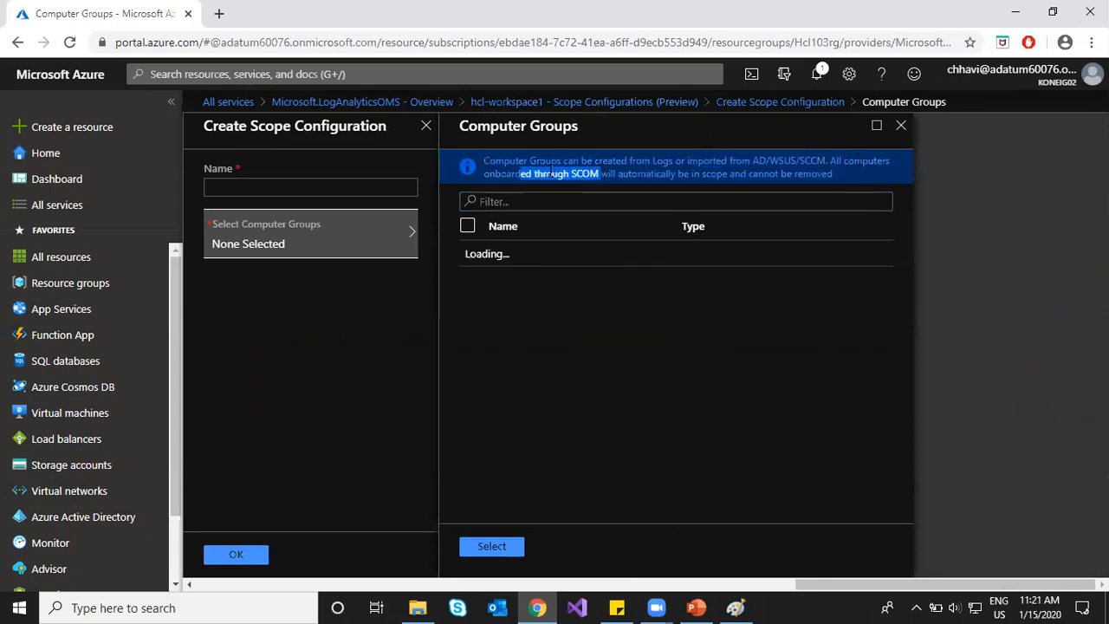
{"action": "left_click", "coordinate": [621, 359]}
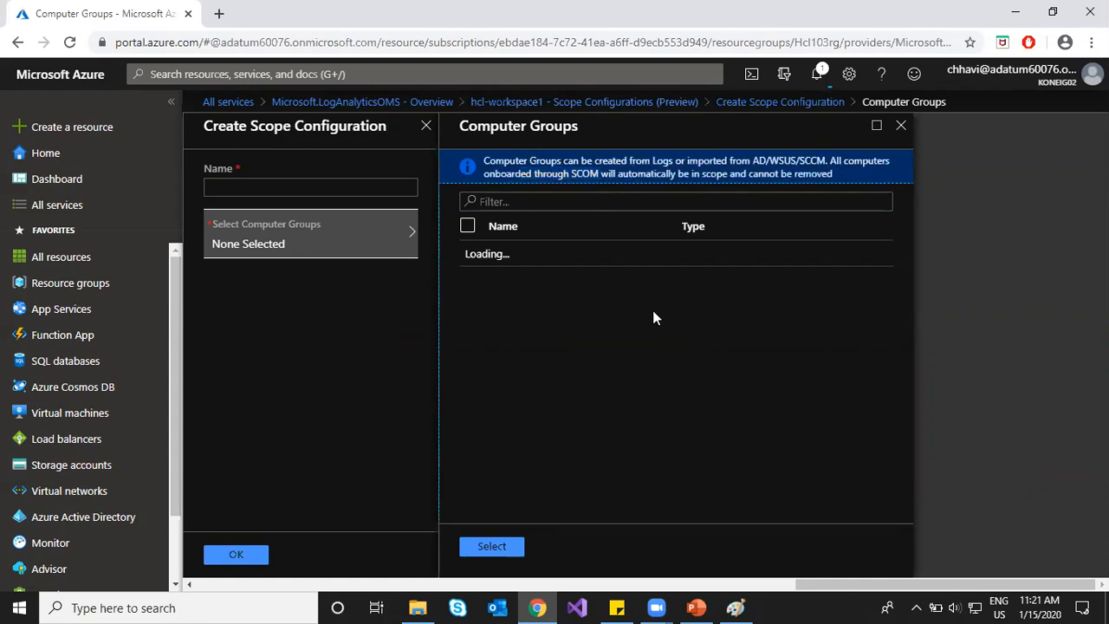
{"action": "left_click", "coordinate": [901, 126]}
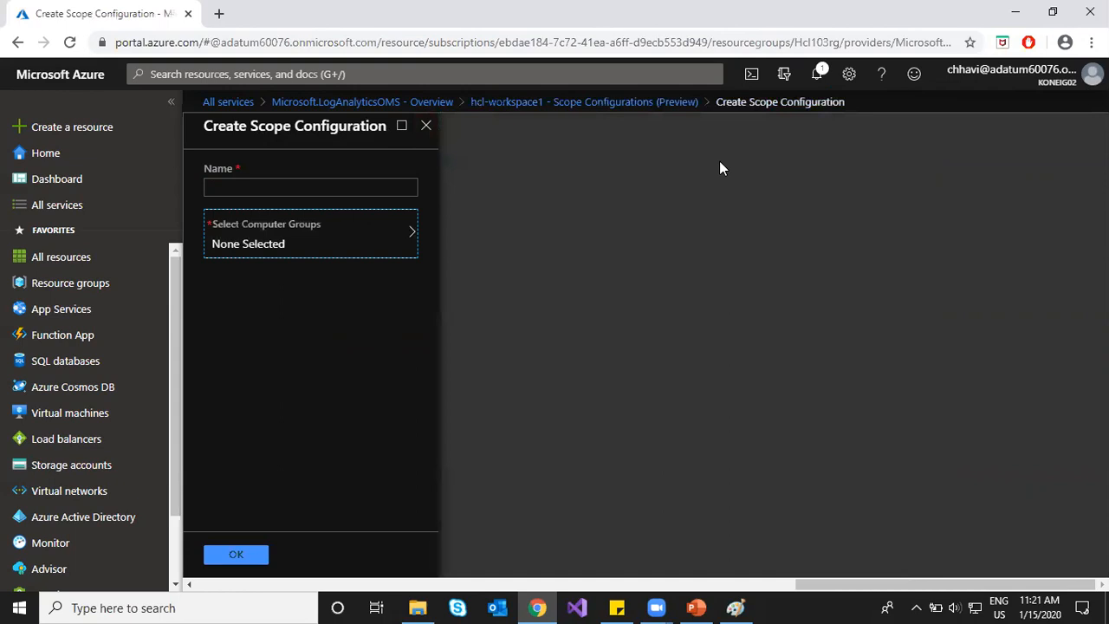
{"action": "left_click", "coordinate": [427, 132]}
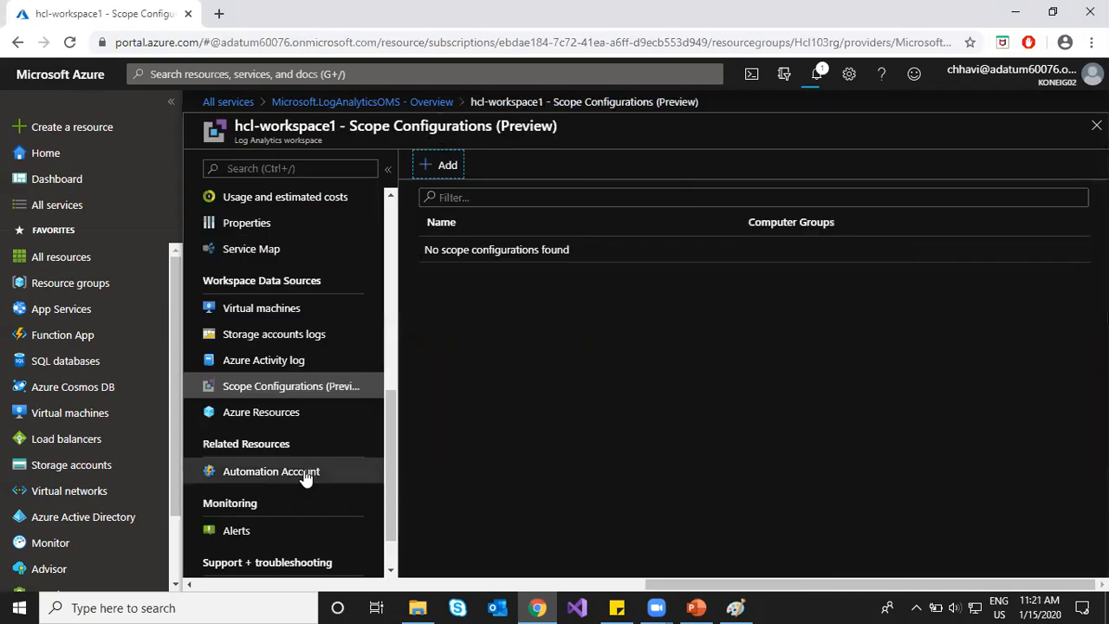
Step: Open hcl-workspace1's Advanced settings and glance at the notifications
{"action": "scroll", "coordinate": [314, 341], "scroll_direction": "up", "scroll_amount": 4}
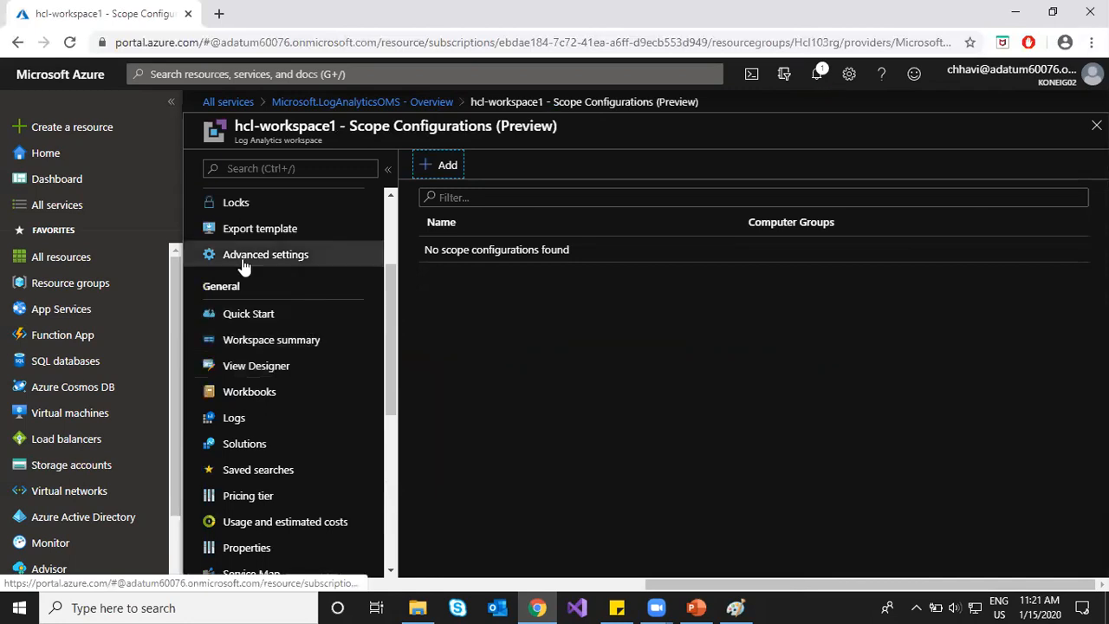
{"action": "scroll", "coordinate": [299, 279], "scroll_direction": "up", "scroll_amount": 2}
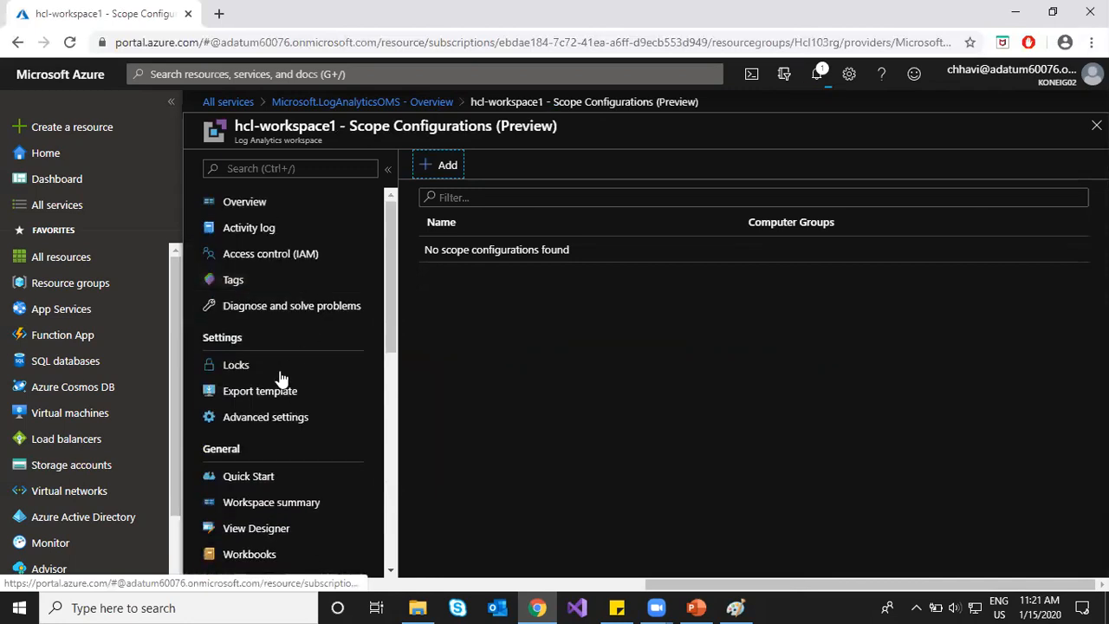
{"action": "left_click", "coordinate": [293, 419]}
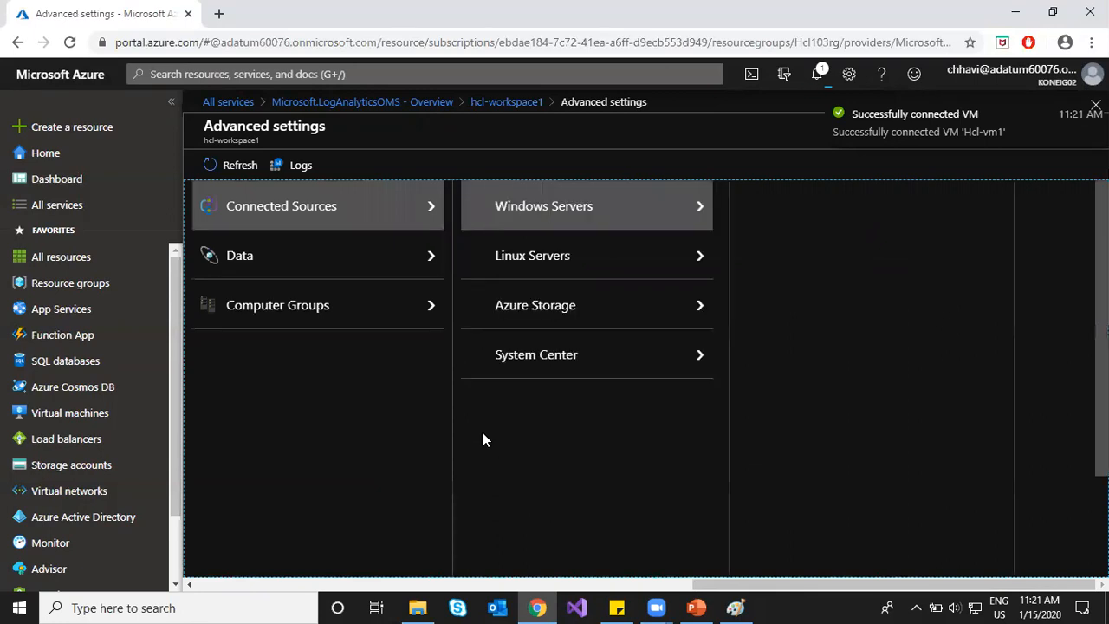
{"action": "left_click", "coordinate": [817, 74]}
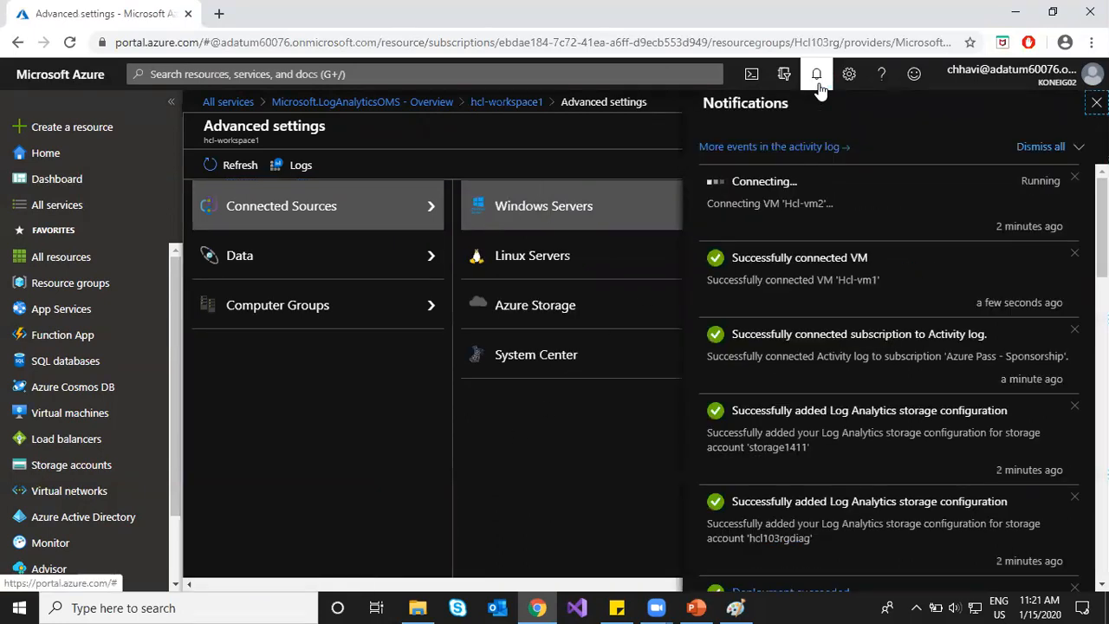
{"action": "left_click", "coordinate": [817, 78]}
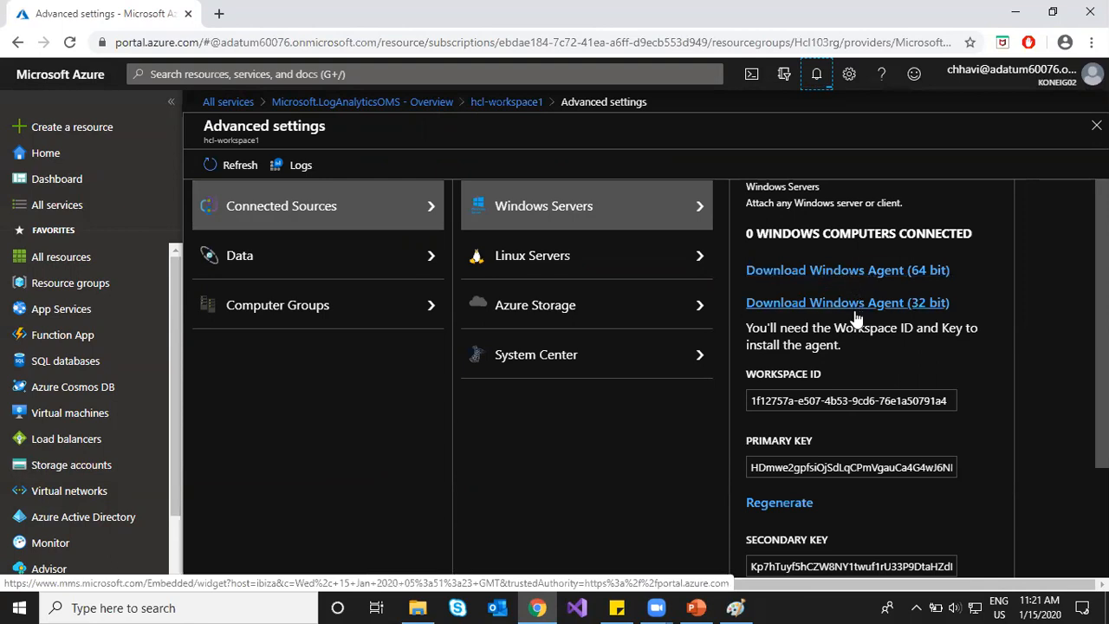
Step: Review the Windows Servers workspace ID, primary key and OMS Gateway explanation
{"action": "scroll", "coordinate": [1044, 371], "scroll_direction": "down", "scroll_amount": 1}
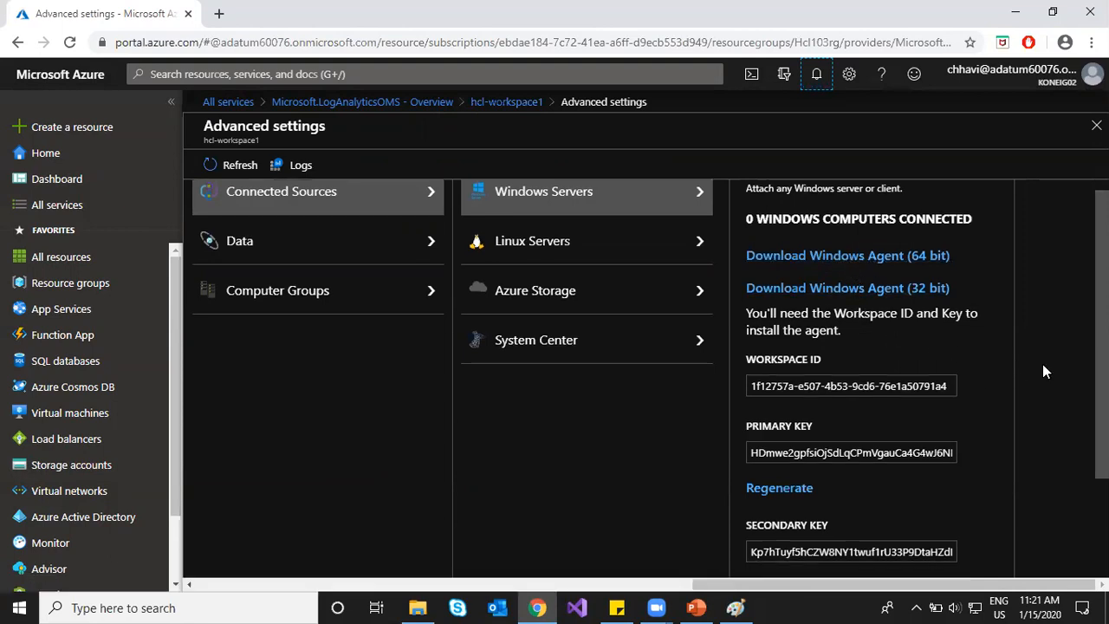
{"action": "scroll", "coordinate": [1044, 371], "scroll_direction": "down", "scroll_amount": 1}
{"action": "left_click_drag", "start_coordinate": [745, 292], "coordinate": [801, 297]}
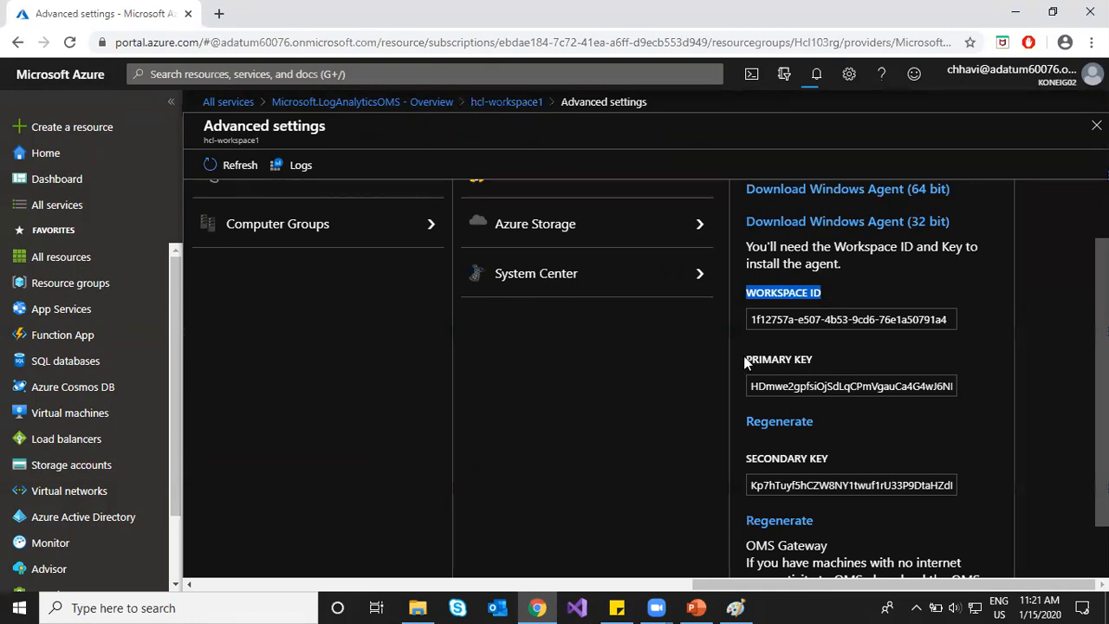
{"action": "left_click_drag", "start_coordinate": [745, 359], "coordinate": [834, 361]}
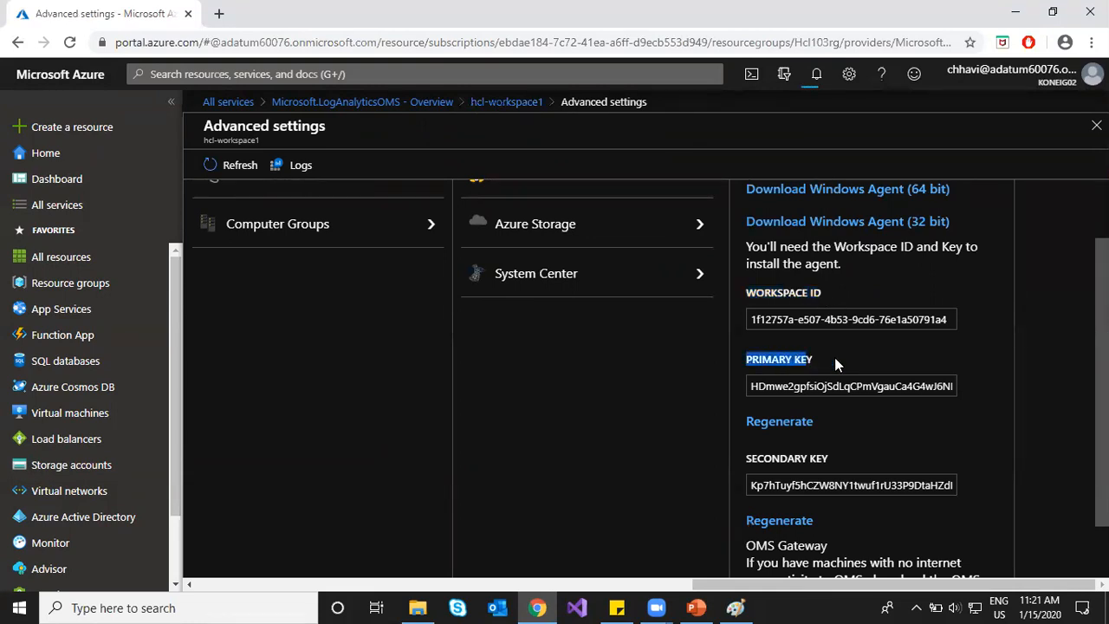
{"action": "left_click", "coordinate": [1002, 430]}
{"action": "scroll", "coordinate": [1022, 423], "scroll_direction": "down", "scroll_amount": 2}
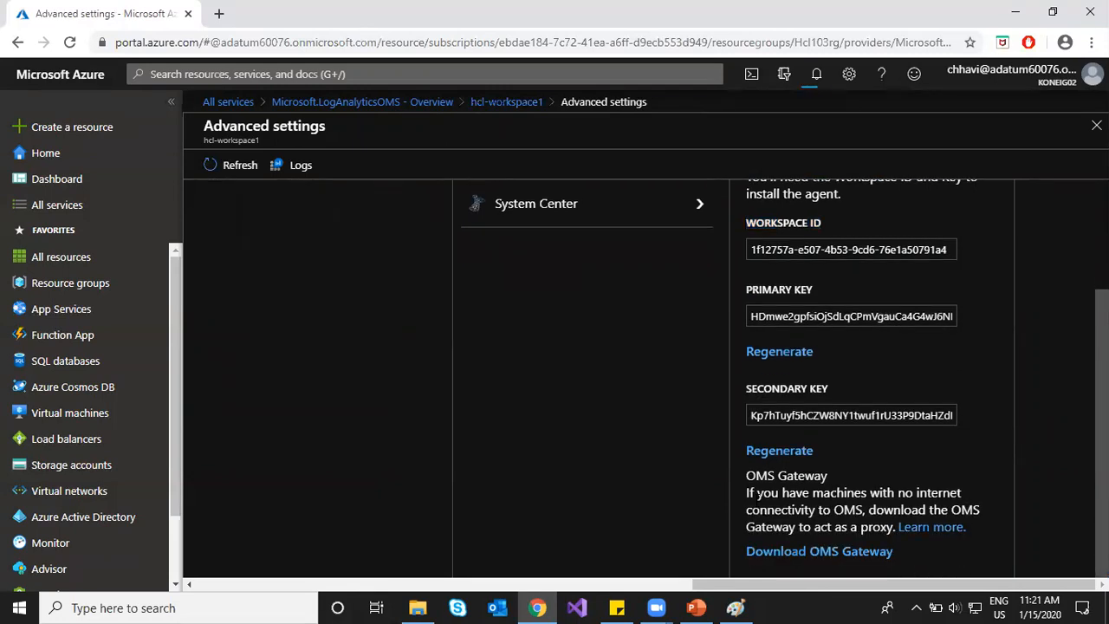
{"action": "left_click_drag", "start_coordinate": [747, 492], "coordinate": [949, 511]}
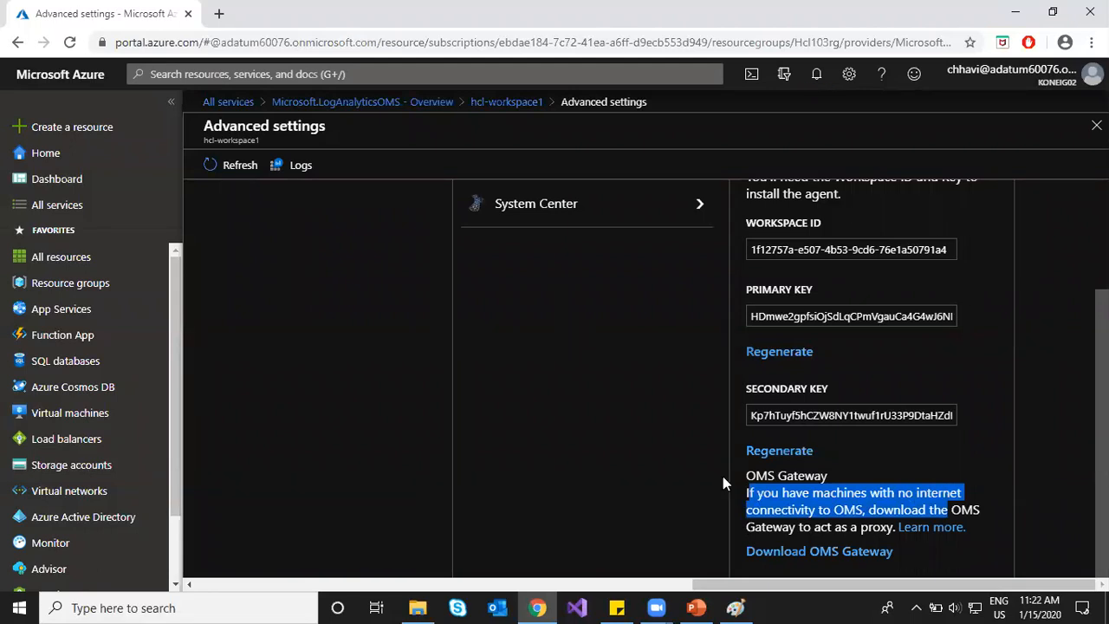
{"action": "left_click", "coordinate": [629, 411]}
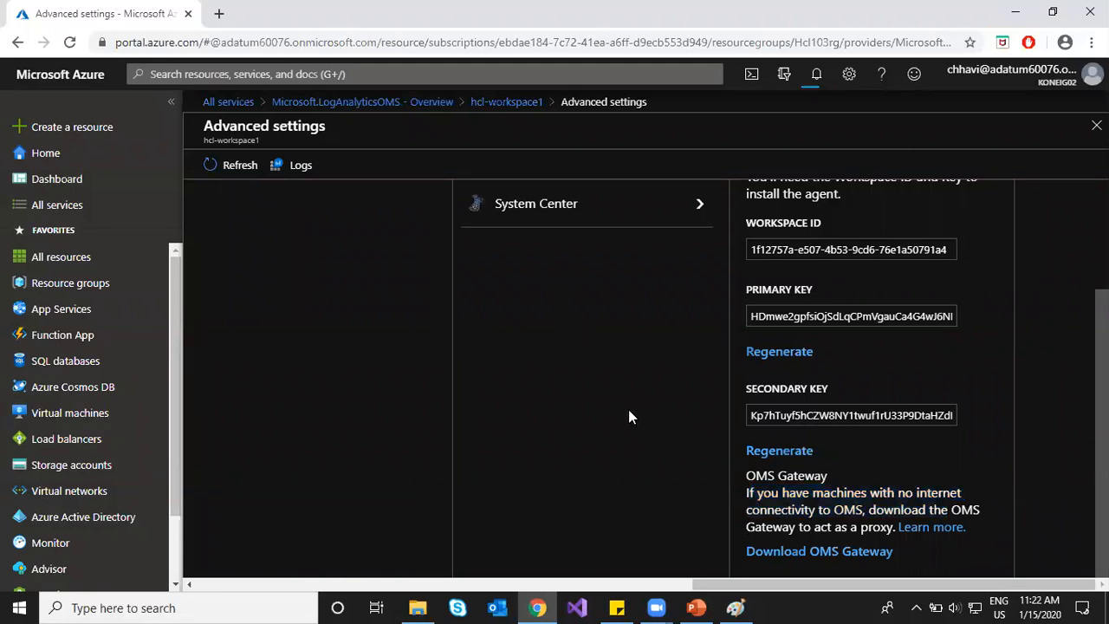
{"action": "scroll", "coordinate": [629, 413], "scroll_direction": "up", "scroll_amount": 2}
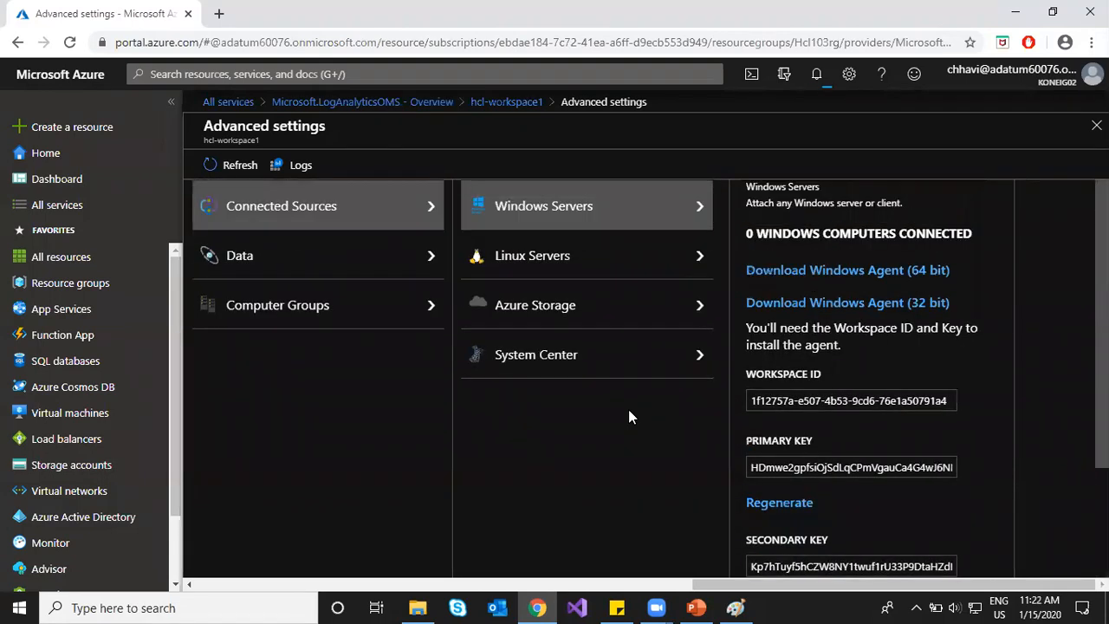
Step: Review the Linux Servers and Azure Storage connected-source details, including the storage accounts count
{"action": "left_click", "coordinate": [579, 260]}
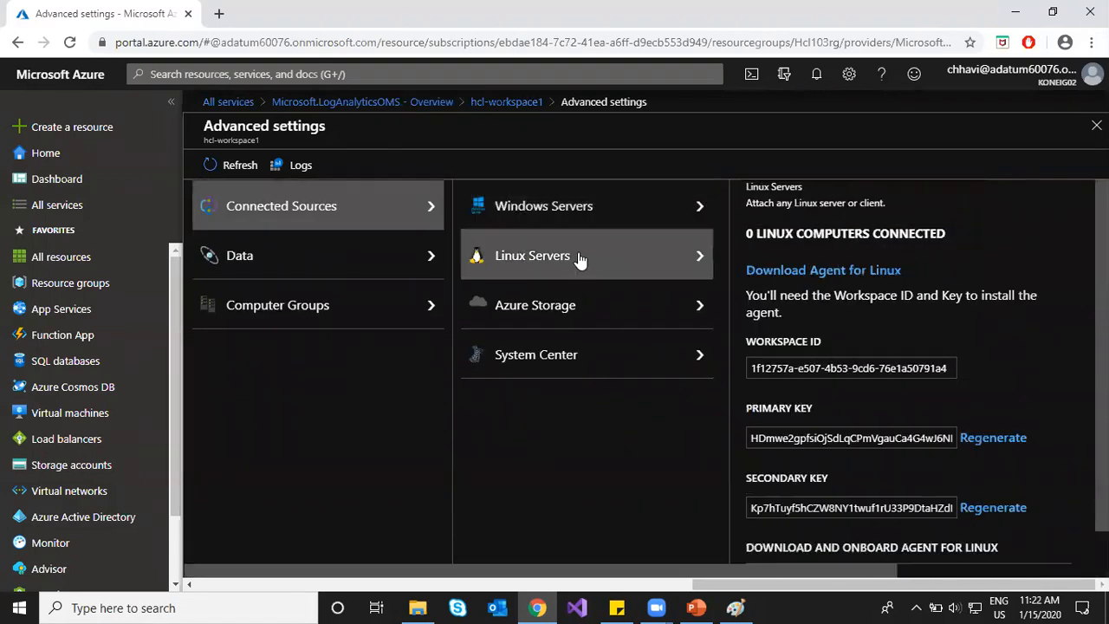
{"action": "scroll", "coordinate": [864, 424], "scroll_direction": "down", "scroll_amount": 1}
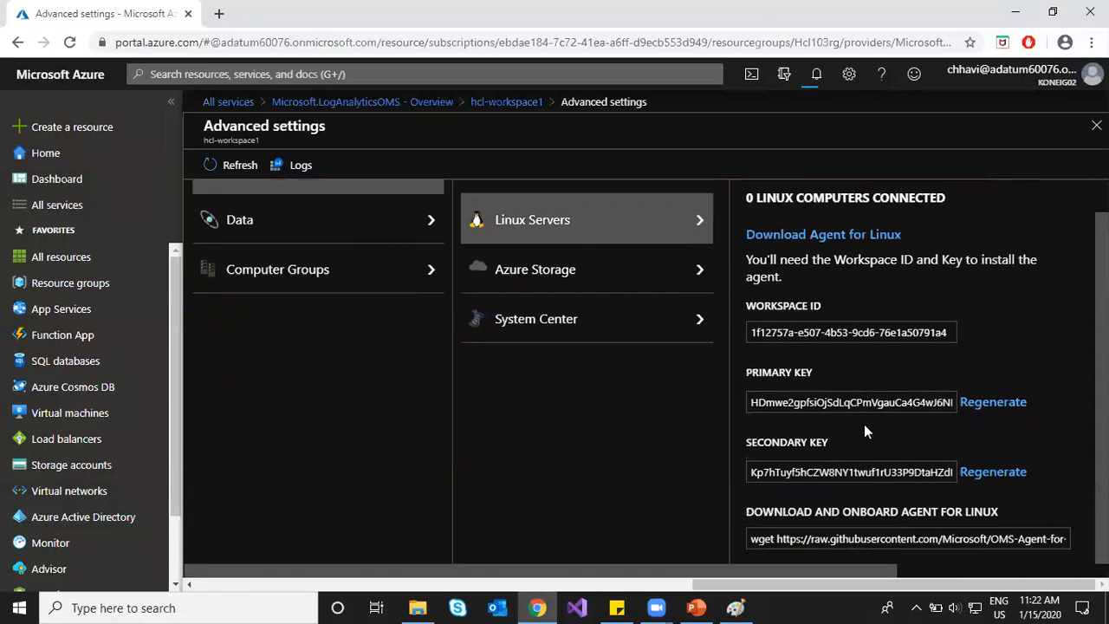
{"action": "scroll", "coordinate": [864, 424], "scroll_direction": "up", "scroll_amount": 1}
{"action": "left_click", "coordinate": [593, 309]}
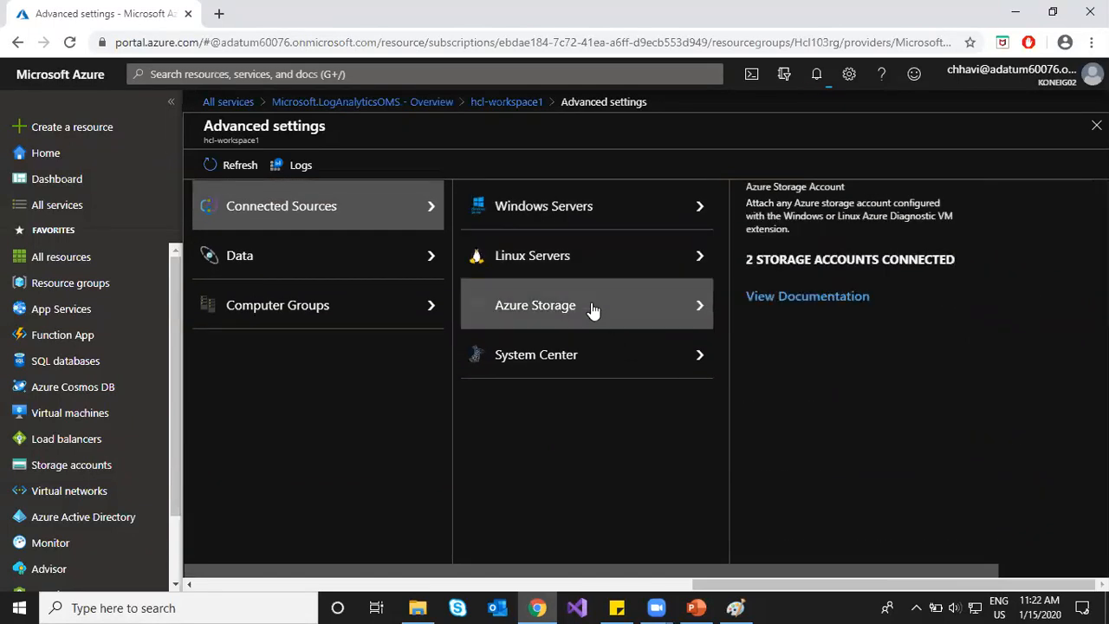
{"action": "left_click_drag", "start_coordinate": [749, 258], "coordinate": [980, 310]}
{"action": "left_click", "coordinate": [977, 327]}
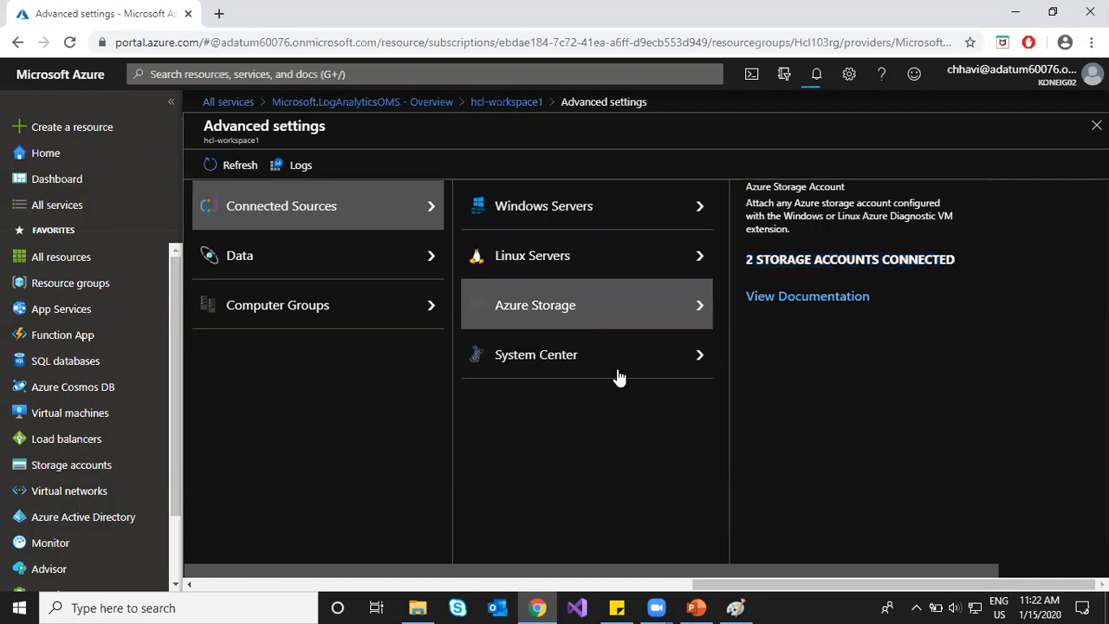
Step: Check System Center, Data and Computer Groups, then return to the hcl-workspace1 overview and notifications
{"action": "left_click", "coordinate": [582, 366]}
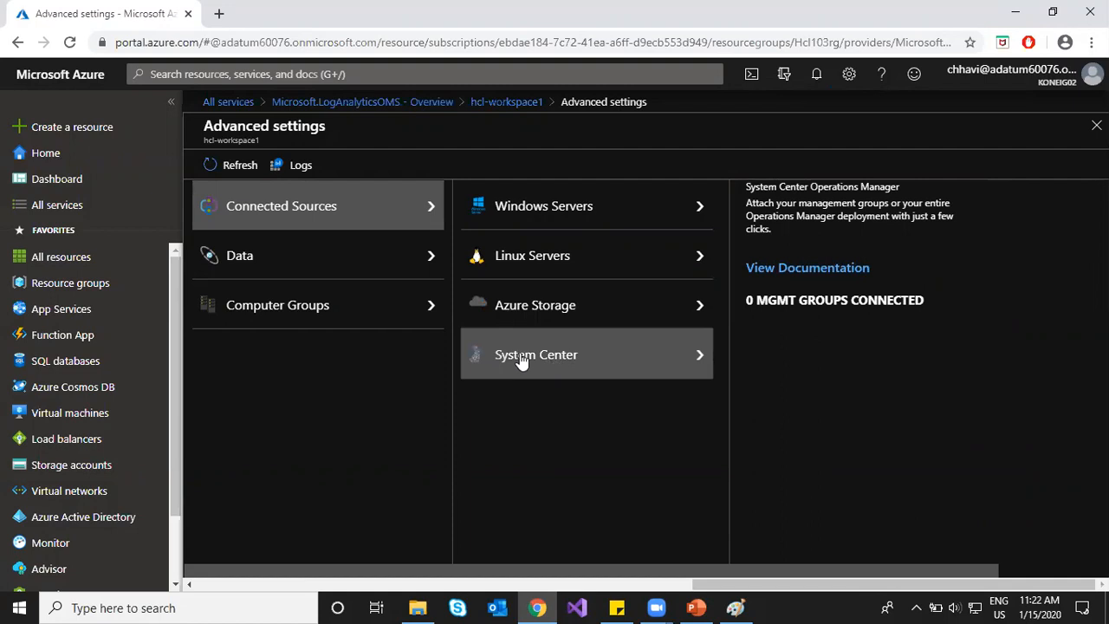
{"action": "left_click", "coordinate": [397, 262]}
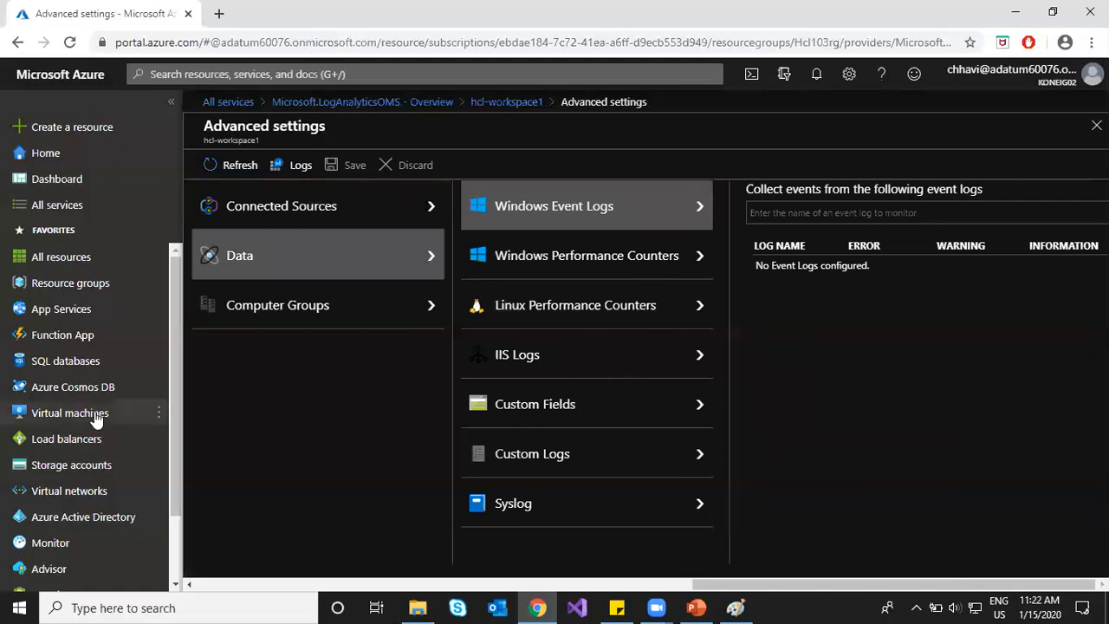
{"action": "left_click", "coordinate": [300, 310]}
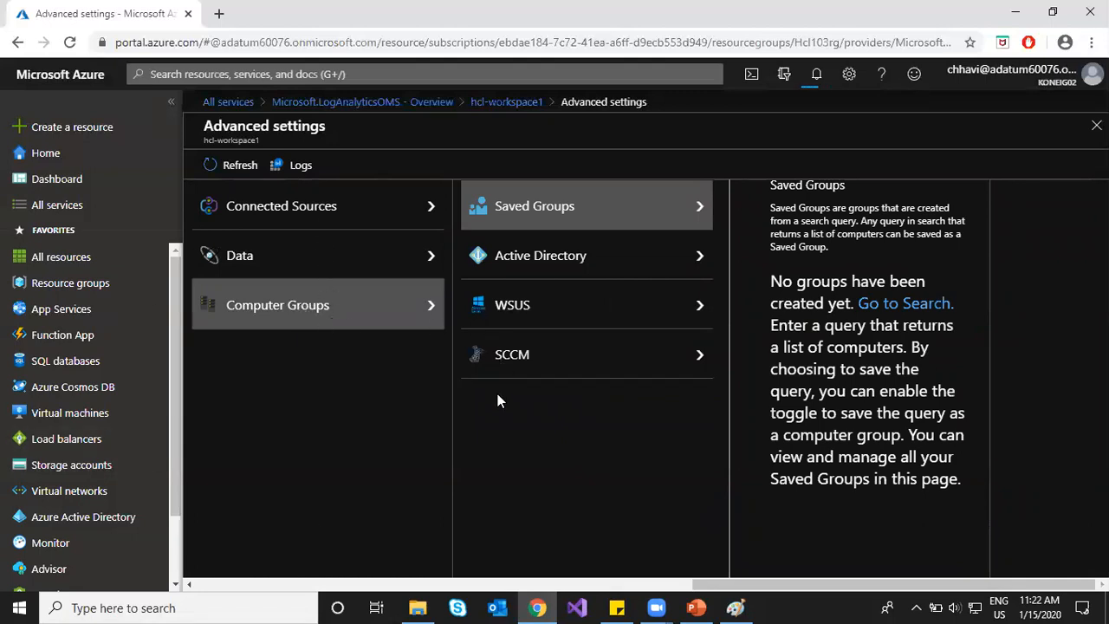
{"action": "left_click", "coordinate": [513, 104]}
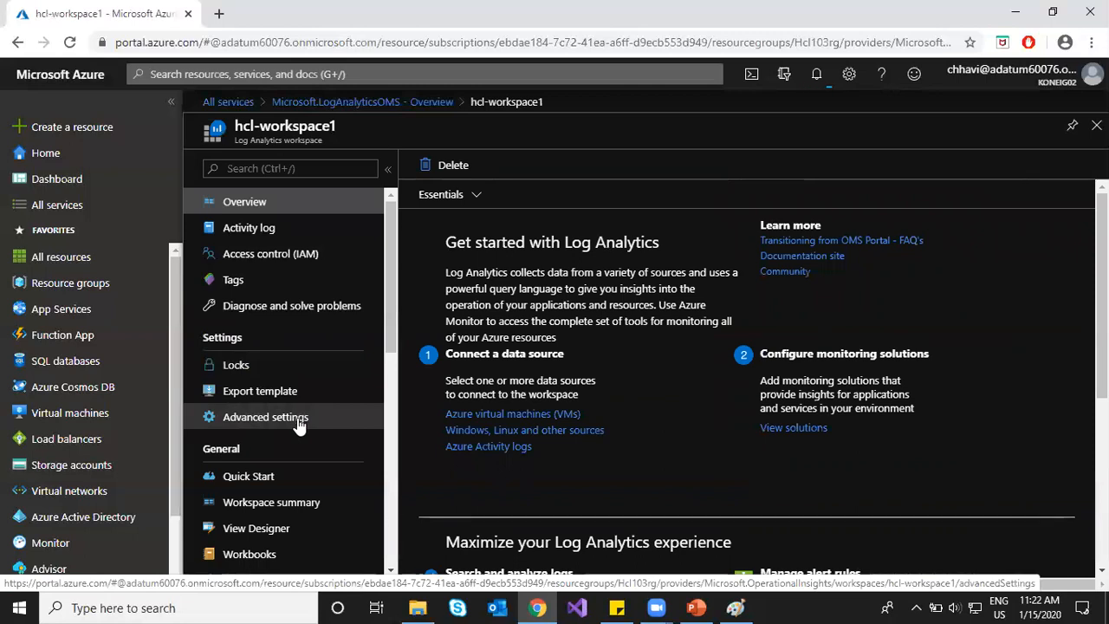
{"action": "left_click", "coordinate": [812, 80]}
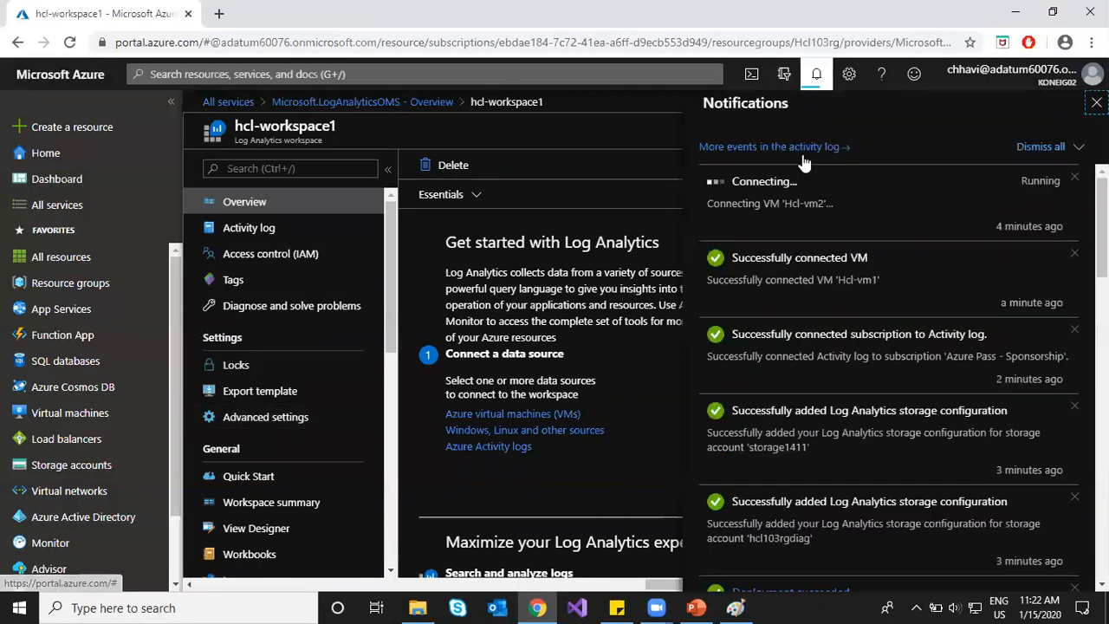
Step: Dismiss notifications and open the Hcl-vm2 virtual machine from the VM list
{"action": "left_click", "coordinate": [817, 78]}
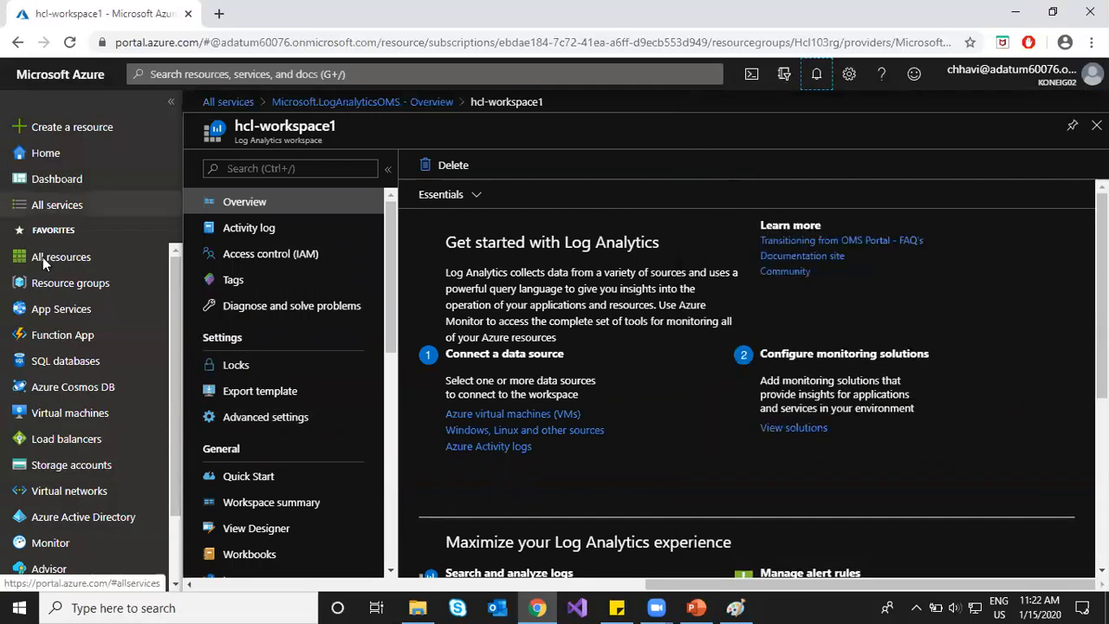
{"action": "left_click", "coordinate": [71, 416]}
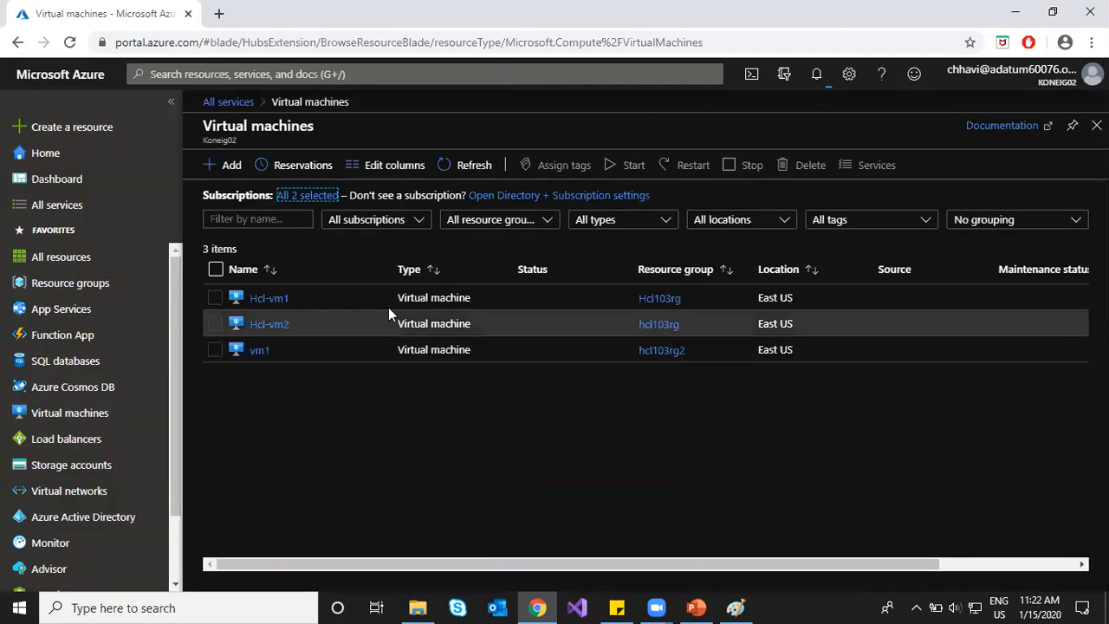
{"action": "left_click", "coordinate": [267, 323]}
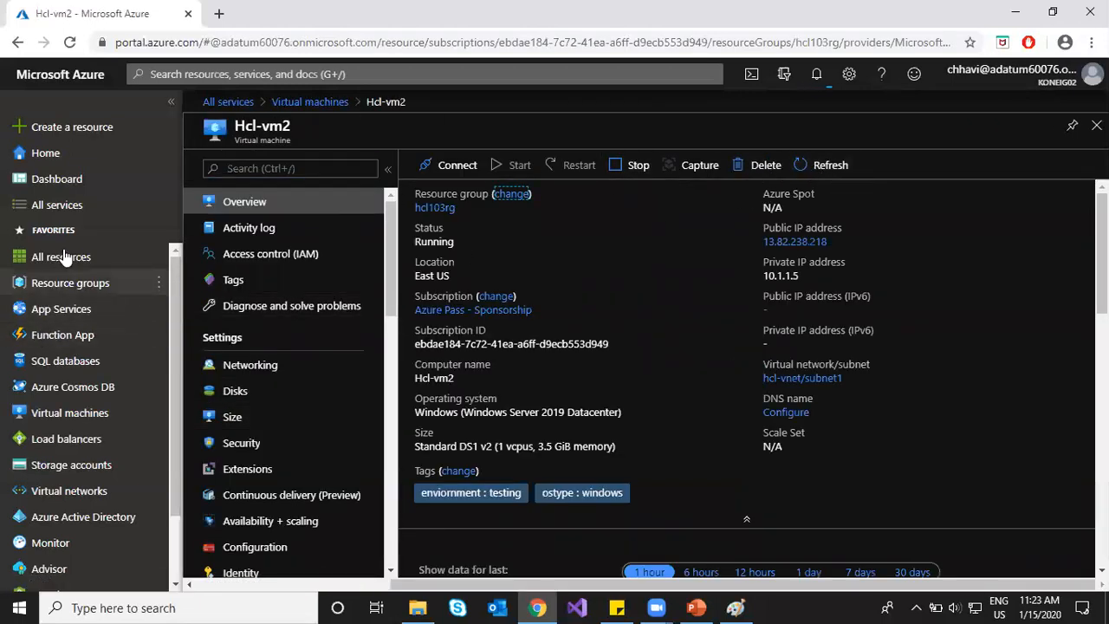
Step: Open Log Analytics workspaces and filter the list to the Azure Pass - Sponsorship subscription
{"action": "left_click", "coordinate": [48, 205]}
{"action": "type", "text": "log"}
{"action": "left_click", "coordinate": [819, 165]}
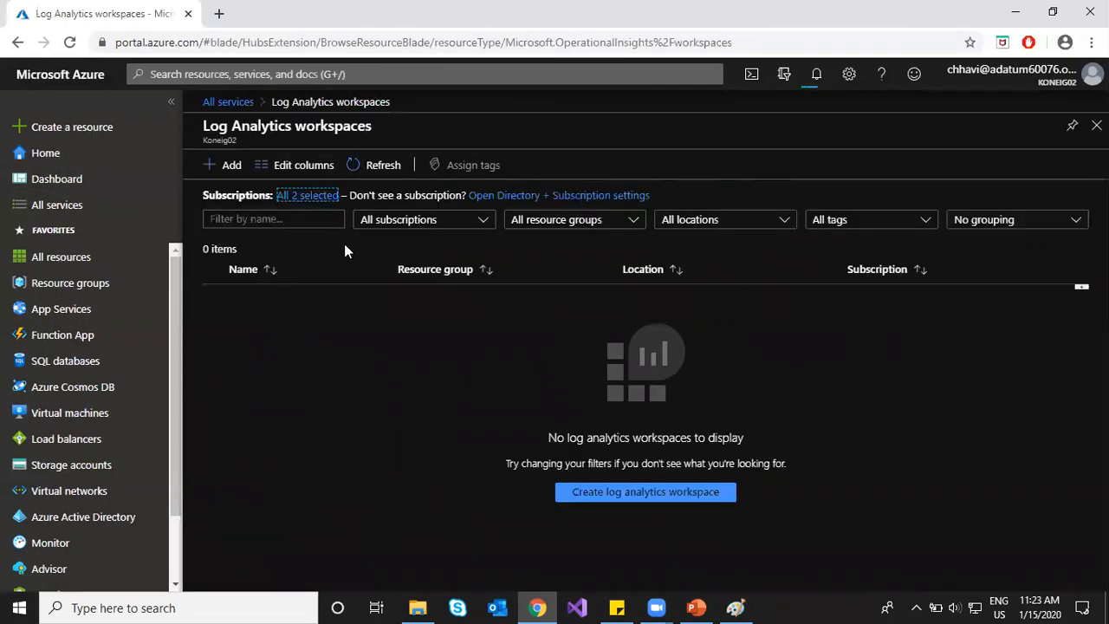
{"action": "left_click", "coordinate": [371, 167]}
{"action": "left_click", "coordinate": [371, 167]}
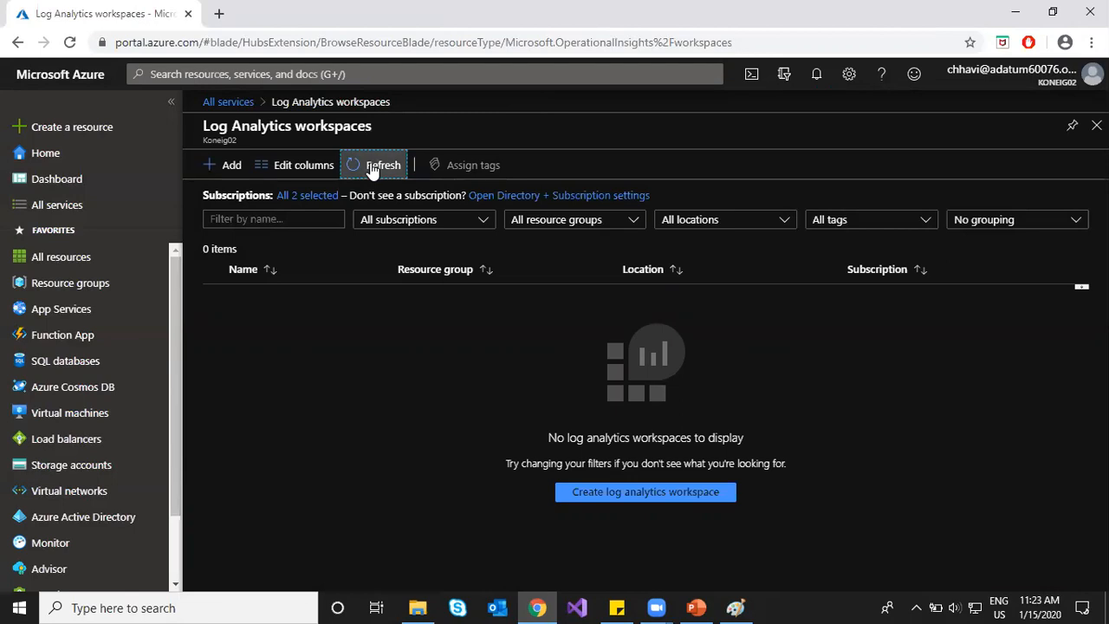
{"action": "left_click", "coordinate": [378, 227]}
{"action": "left_click", "coordinate": [366, 285]}
{"action": "left_click", "coordinate": [333, 418]}
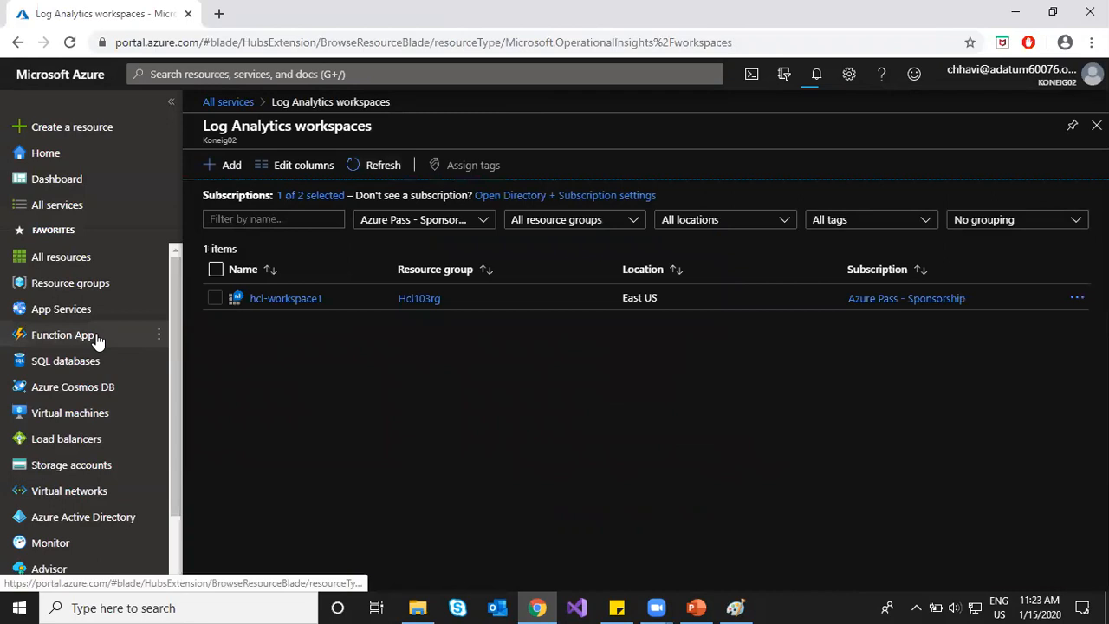
Step: Open hcl-workspace1 and its Azure Resources page under Workspace Data Sources
{"action": "left_click", "coordinate": [286, 299]}
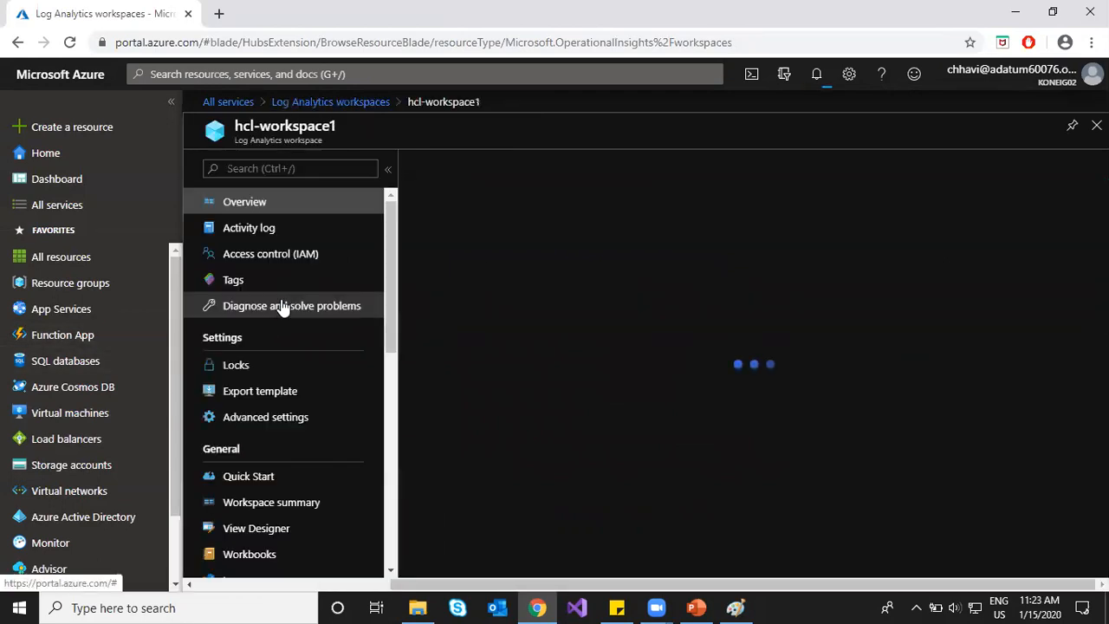
{"action": "scroll", "coordinate": [267, 390], "scroll_direction": "down", "scroll_amount": 4}
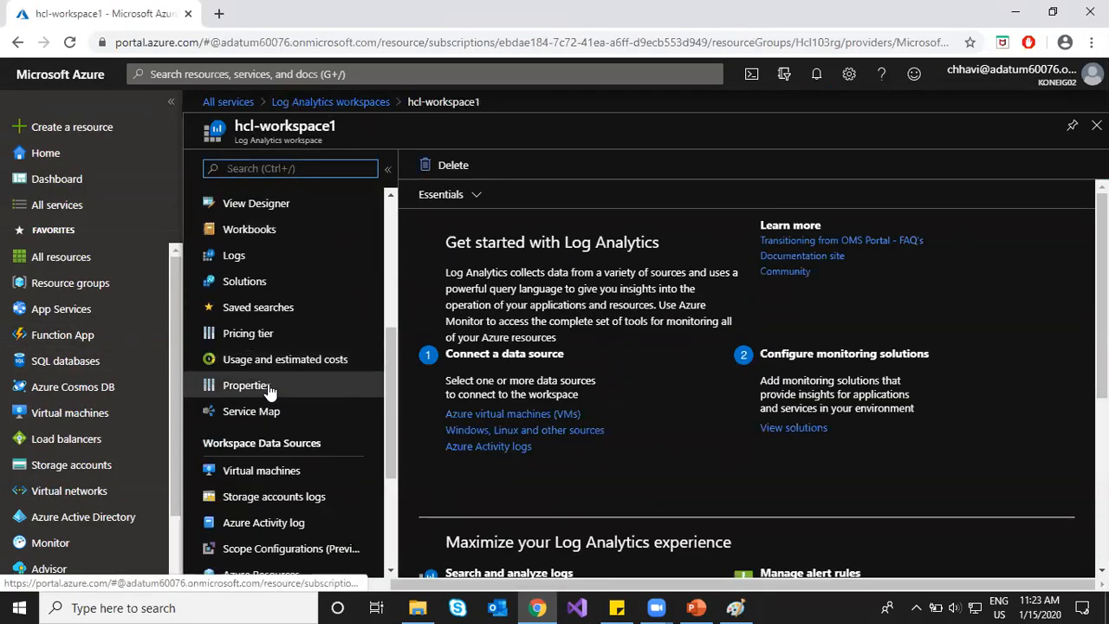
{"action": "scroll", "coordinate": [268, 392], "scroll_direction": "down", "scroll_amount": 3}
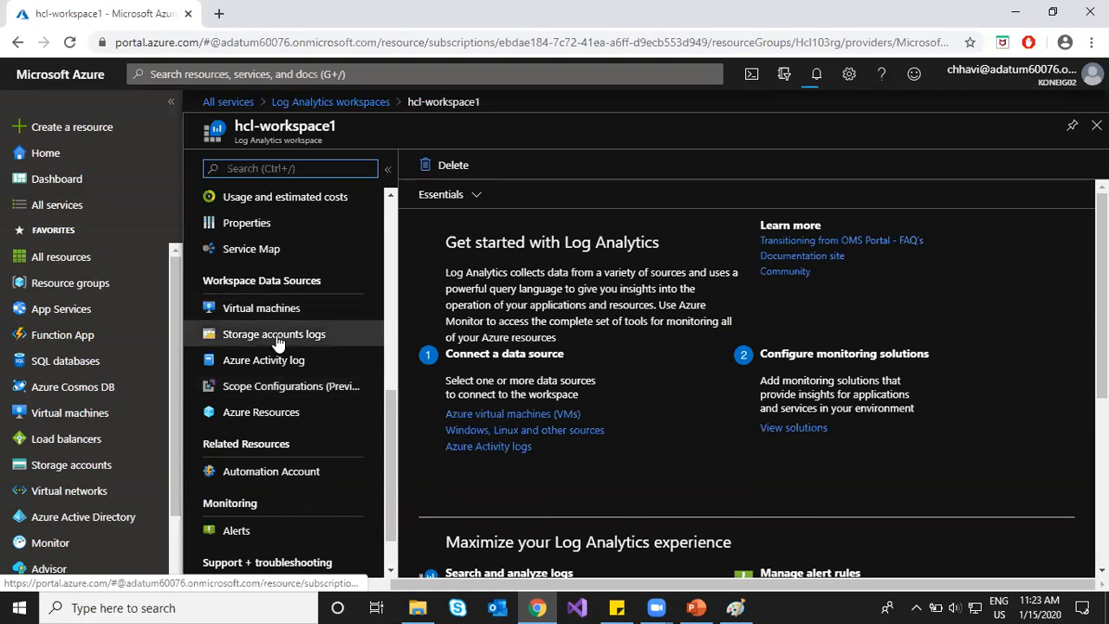
{"action": "left_click", "coordinate": [267, 420]}
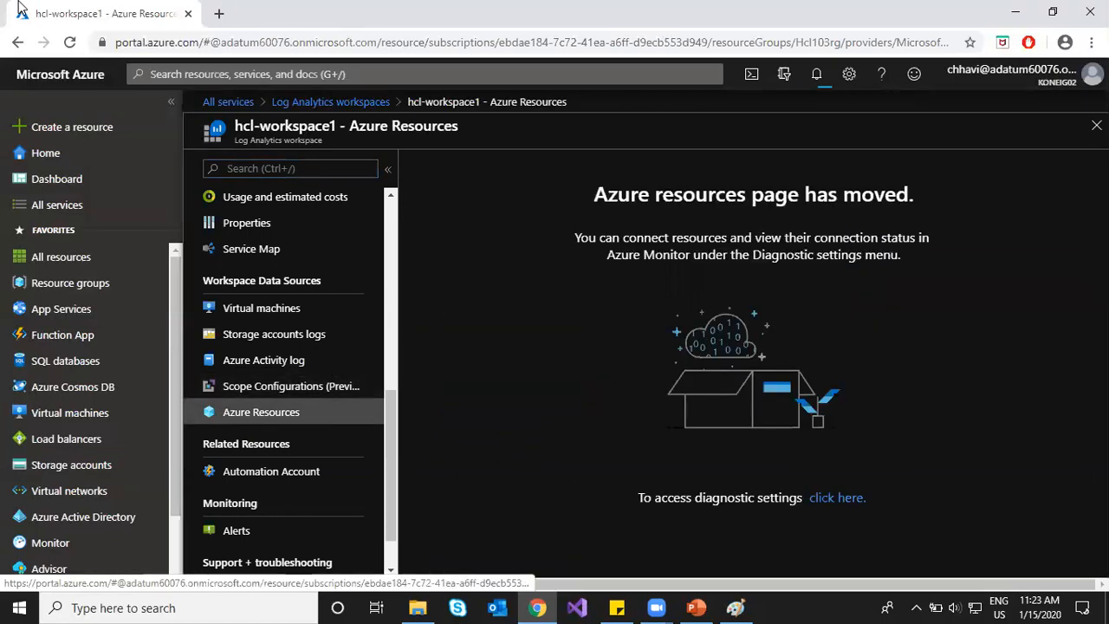
Step: Highlight the message about accessing Azure Monitor's Diagnostic settings and check notifications
{"action": "left_click_drag", "start_coordinate": [741, 255], "coordinate": [886, 255]}
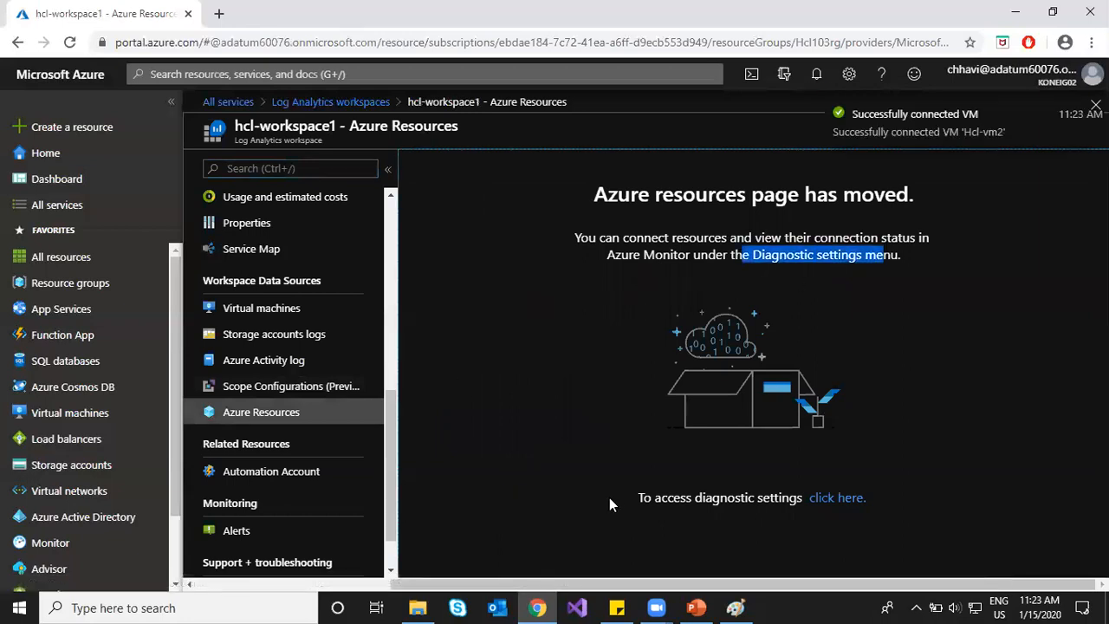
{"action": "left_click", "coordinate": [818, 77]}
{"action": "left_click", "coordinate": [819, 83]}
{"action": "left_click", "coordinate": [583, 416]}
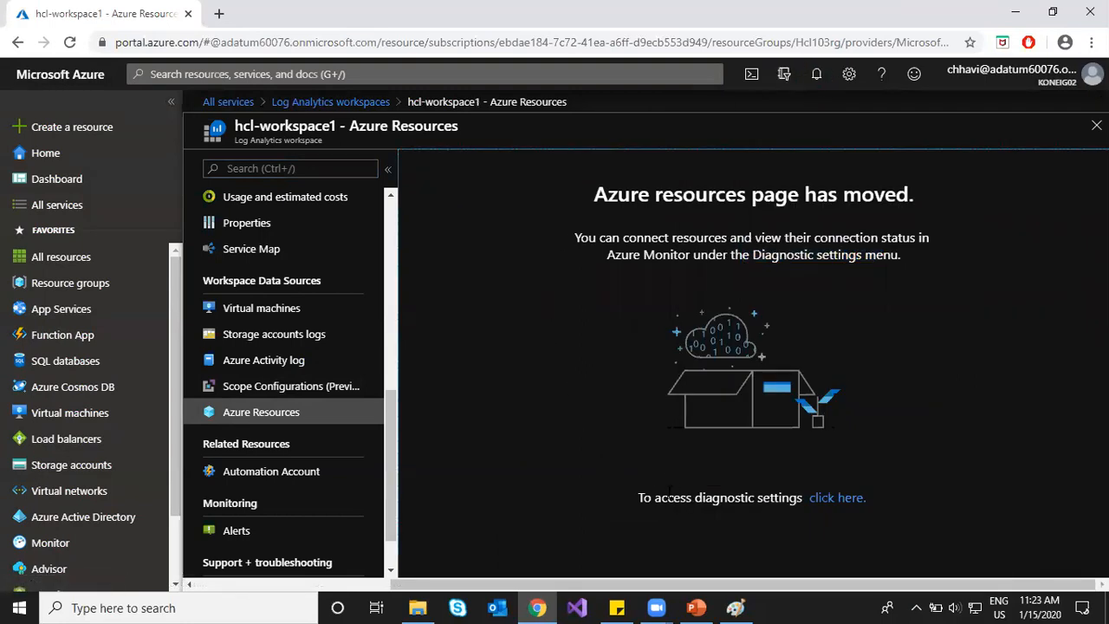
{"action": "left_click_drag", "start_coordinate": [641, 499], "coordinate": [758, 499]}
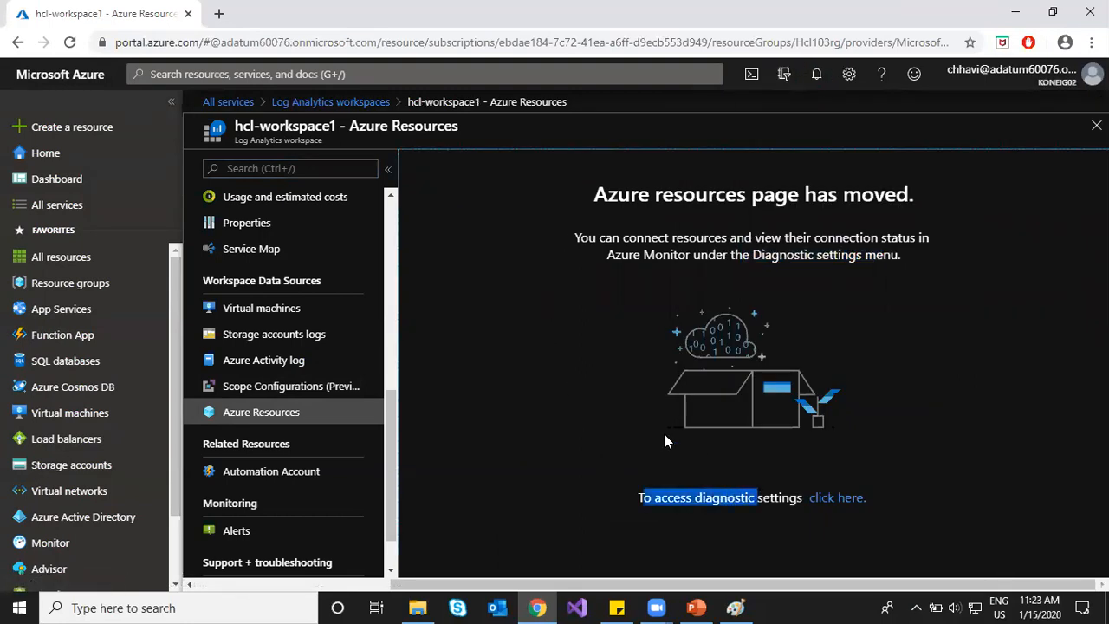
Step: Go to diagnostic settings and view scaleset1lb's LoadBalancerAlertEvent and LoadBalancerProbeHealthStatus categories
{"action": "left_click", "coordinate": [851, 498]}
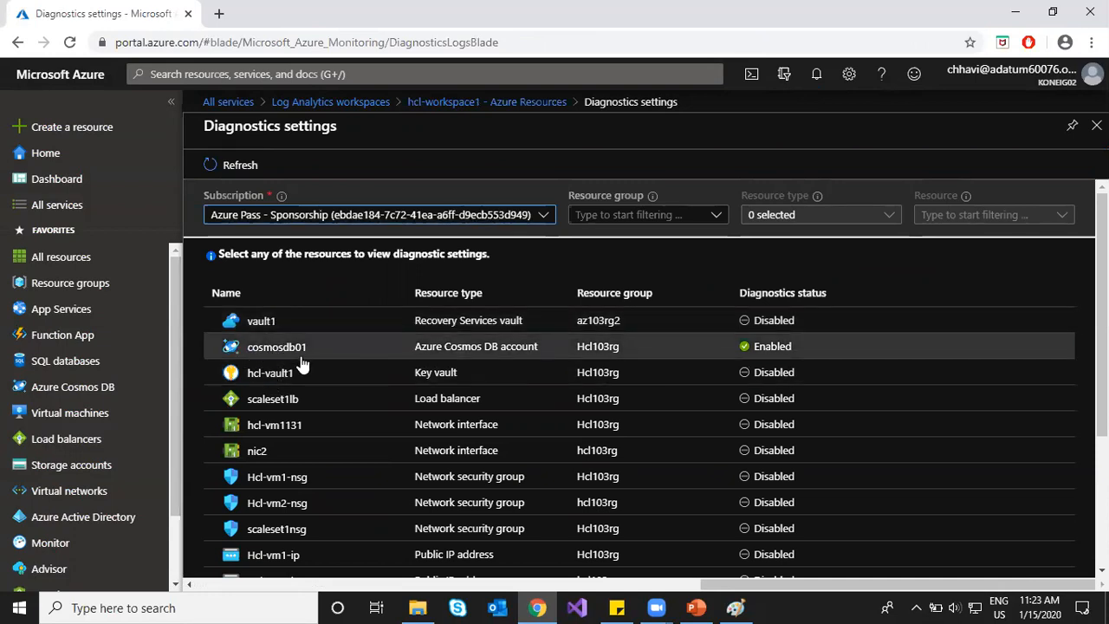
{"action": "scroll", "coordinate": [307, 442], "scroll_direction": "down", "scroll_amount": 1}
{"action": "scroll", "coordinate": [307, 442], "scroll_direction": "down", "scroll_amount": 1}
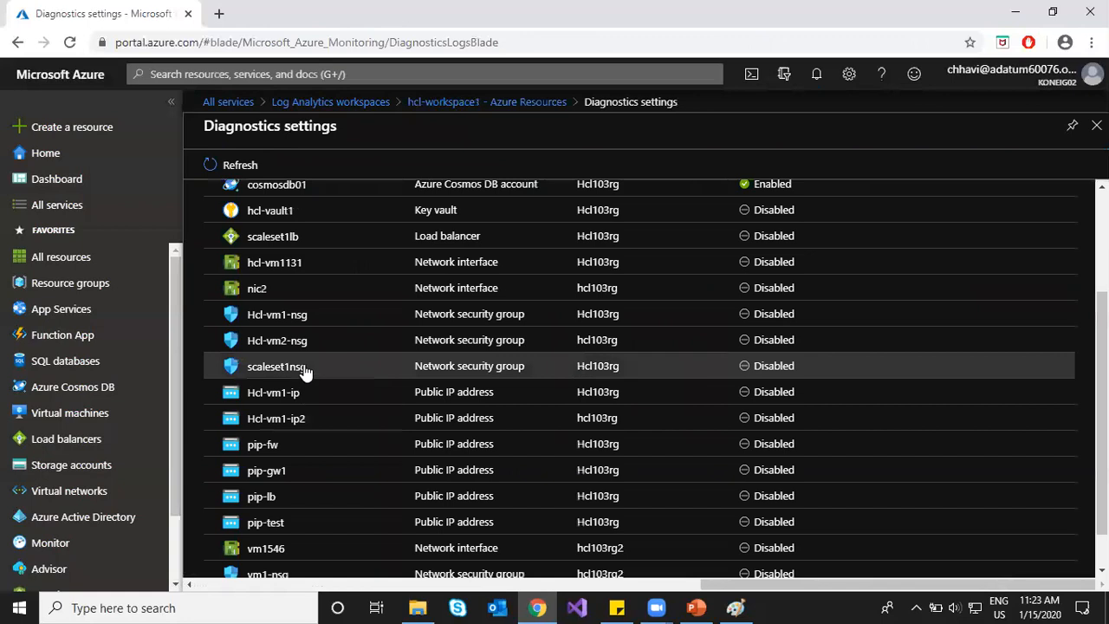
{"action": "scroll", "coordinate": [303, 399], "scroll_direction": "up", "scroll_amount": 1}
{"action": "left_click", "coordinate": [284, 318]}
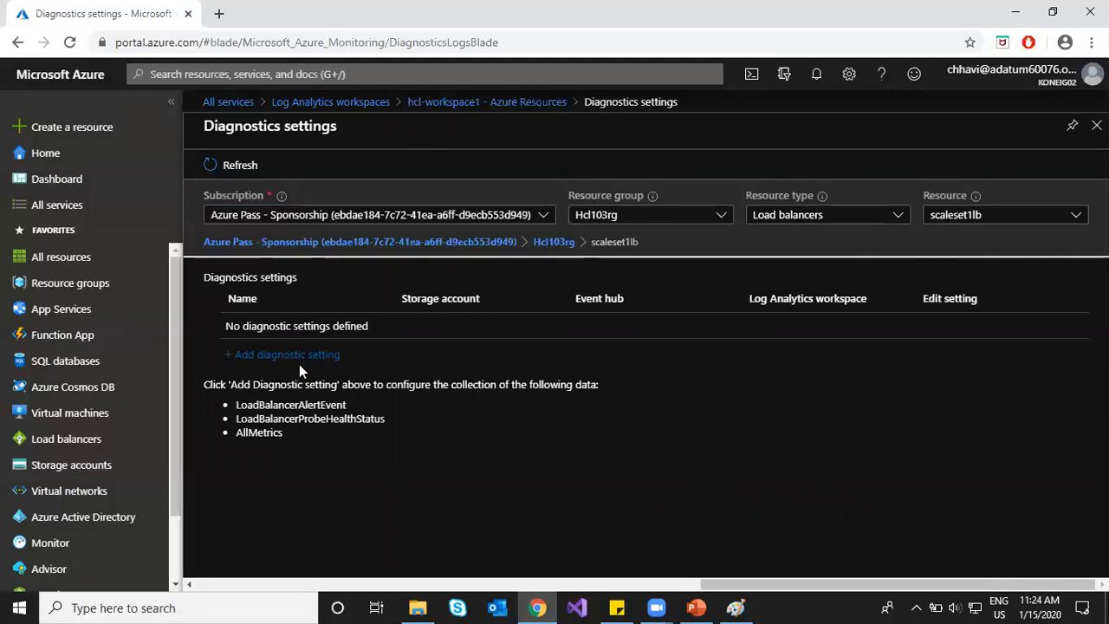
{"action": "left_click_drag", "start_coordinate": [236, 405], "coordinate": [346, 405]}
{"action": "left_click_drag", "start_coordinate": [270, 420], "coordinate": [361, 419]}
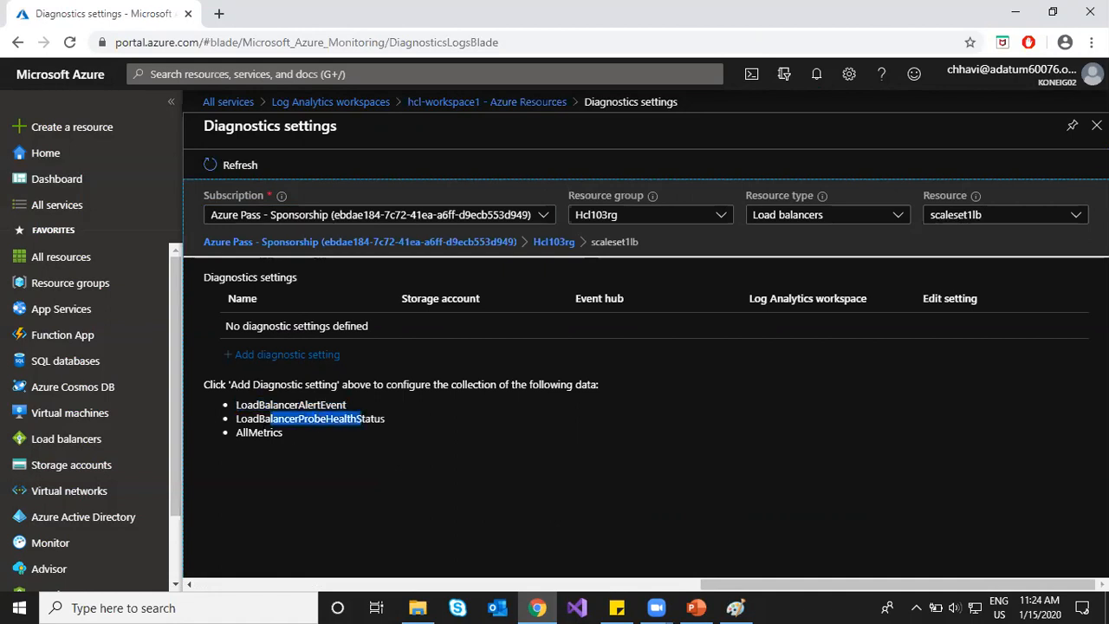
Step: Start diagnostic setting lb-diag sending to hcl-workspace1 under Azure Pass - Sponsorship
{"action": "left_click", "coordinate": [278, 355]}
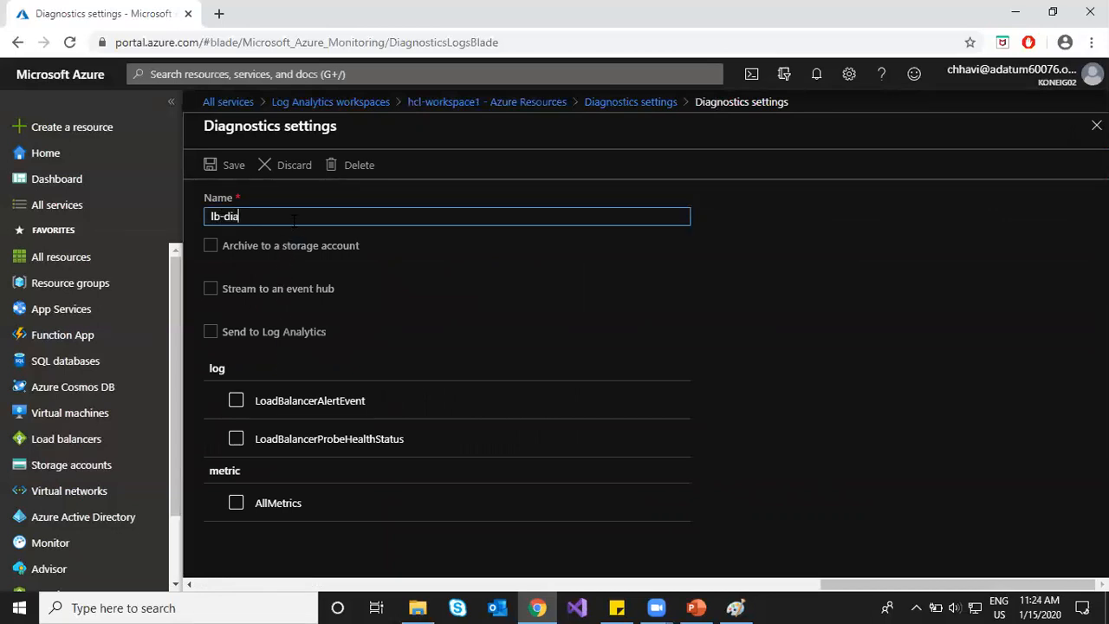
{"action": "left_click", "coordinate": [206, 334]}
{"action": "left_click", "coordinate": [334, 382]}
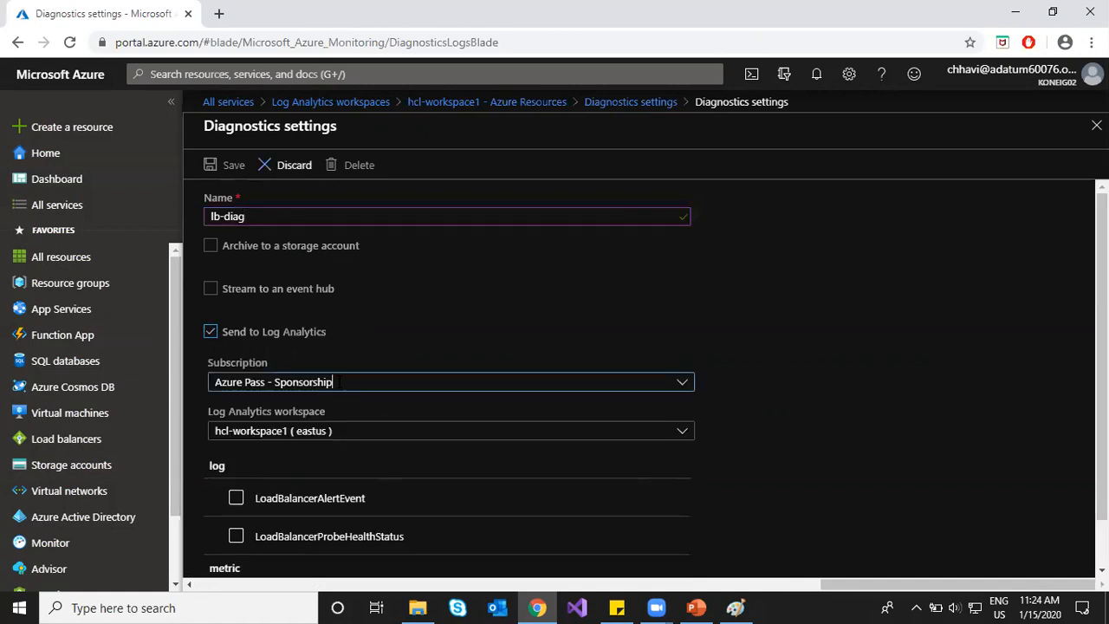
{"action": "left_click", "coordinate": [336, 433]}
{"action": "left_click", "coordinate": [786, 421]}
{"action": "scroll", "coordinate": [786, 422], "scroll_direction": "down", "scroll_amount": 1}
{"action": "scroll", "coordinate": [786, 423], "scroll_direction": "down", "scroll_amount": 1}
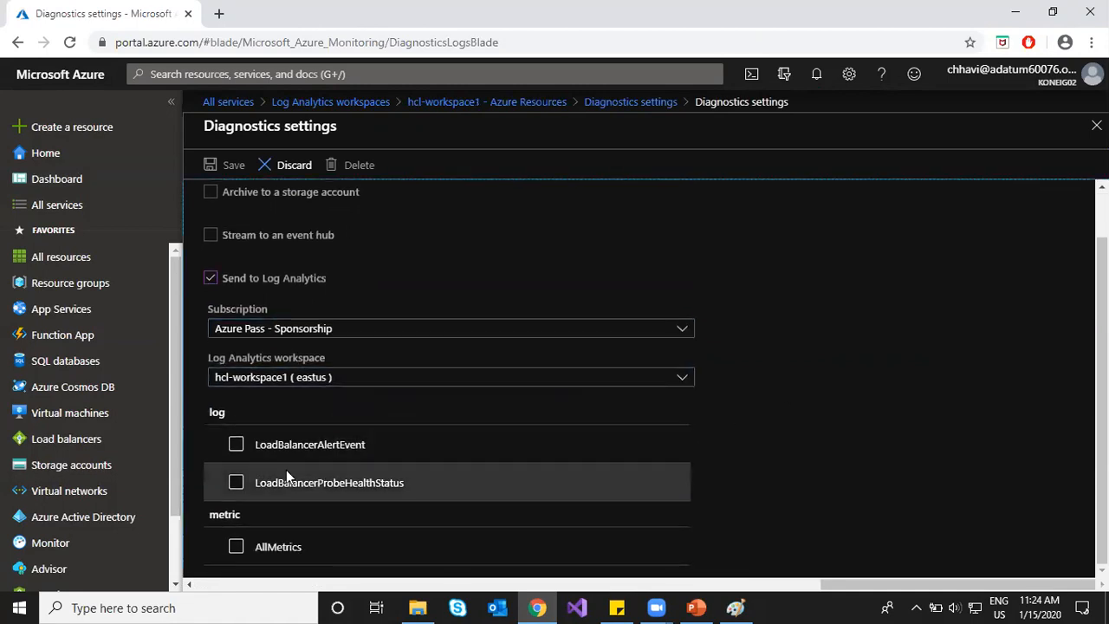
Step: Tick both LoadBalancer log categories and AllMetrics, then save lb-diag
{"action": "left_click", "coordinate": [236, 444]}
{"action": "left_click", "coordinate": [234, 482]}
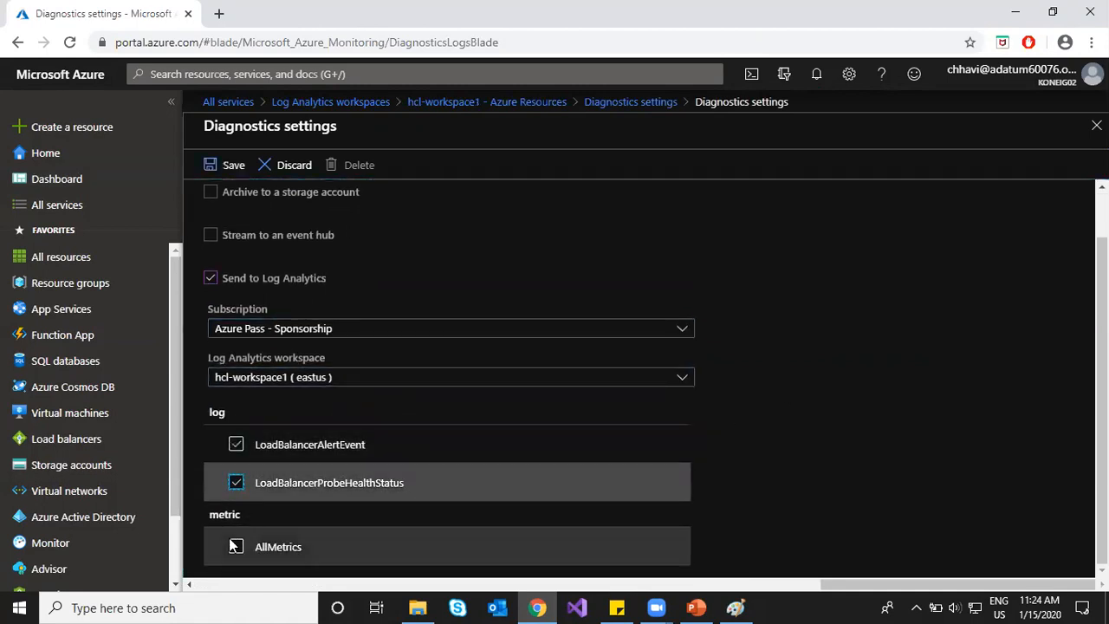
{"action": "left_click", "coordinate": [236, 547]}
{"action": "scroll", "coordinate": [797, 447], "scroll_direction": "up", "scroll_amount": 1}
{"action": "scroll", "coordinate": [796, 437], "scroll_direction": "up", "scroll_amount": 1}
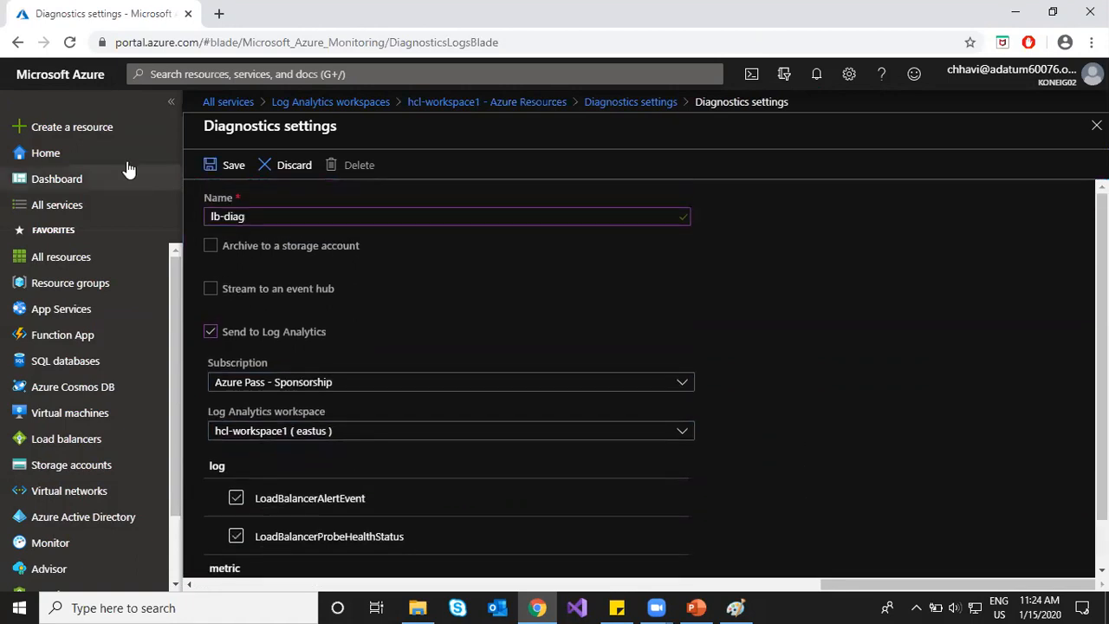
{"action": "left_click", "coordinate": [228, 166]}
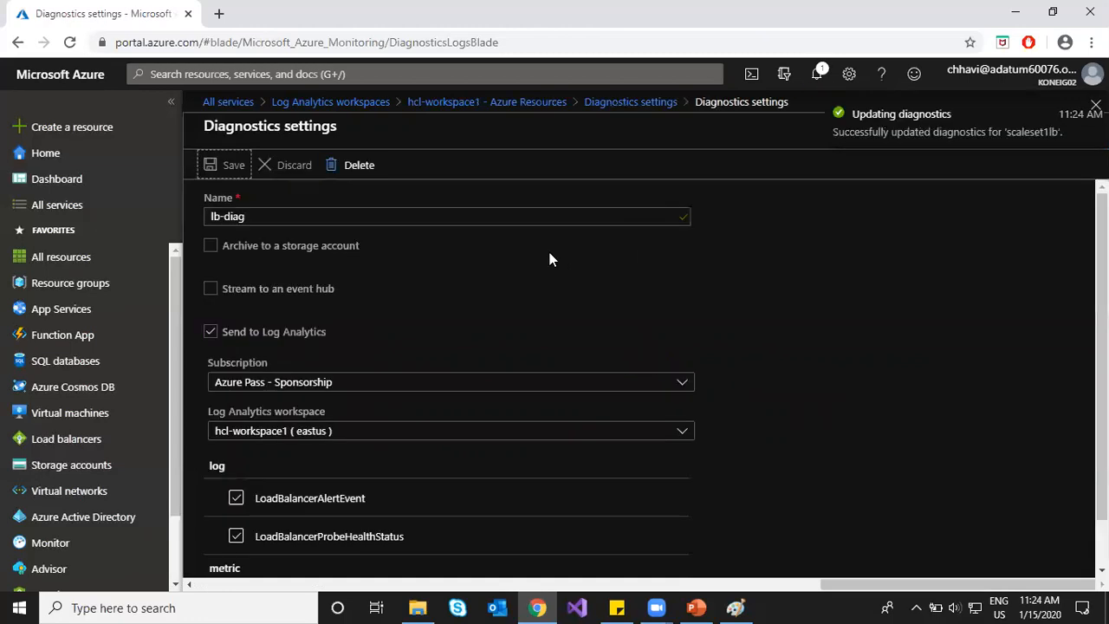
{"action": "scroll", "coordinate": [347, 257], "scroll_direction": "down", "scroll_amount": 2}
{"action": "scroll", "coordinate": [360, 253], "scroll_direction": "up", "scroll_amount": 2}
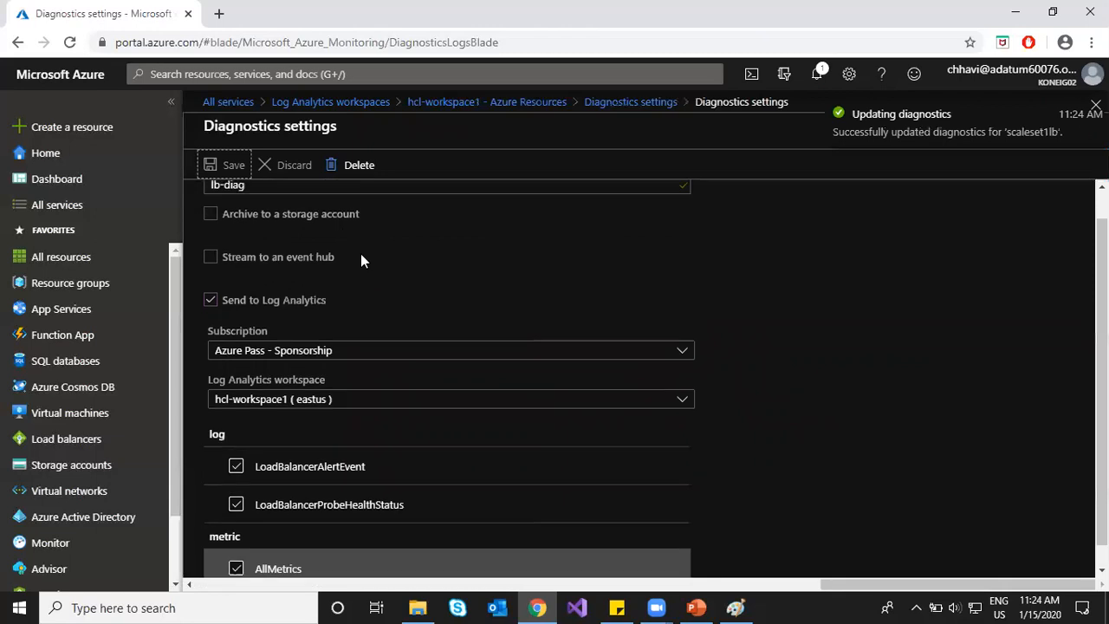
{"action": "left_click", "coordinate": [631, 102]}
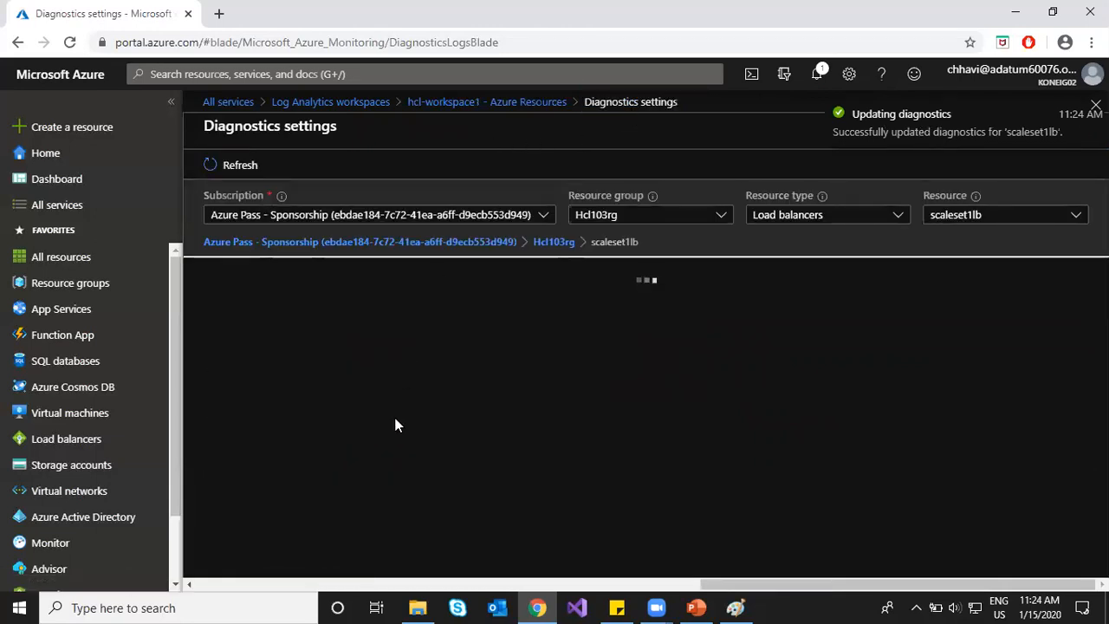
Step: Show all subscription resources and open diagnostic settings for network interface hcl-vm1131
{"action": "left_click", "coordinate": [563, 245]}
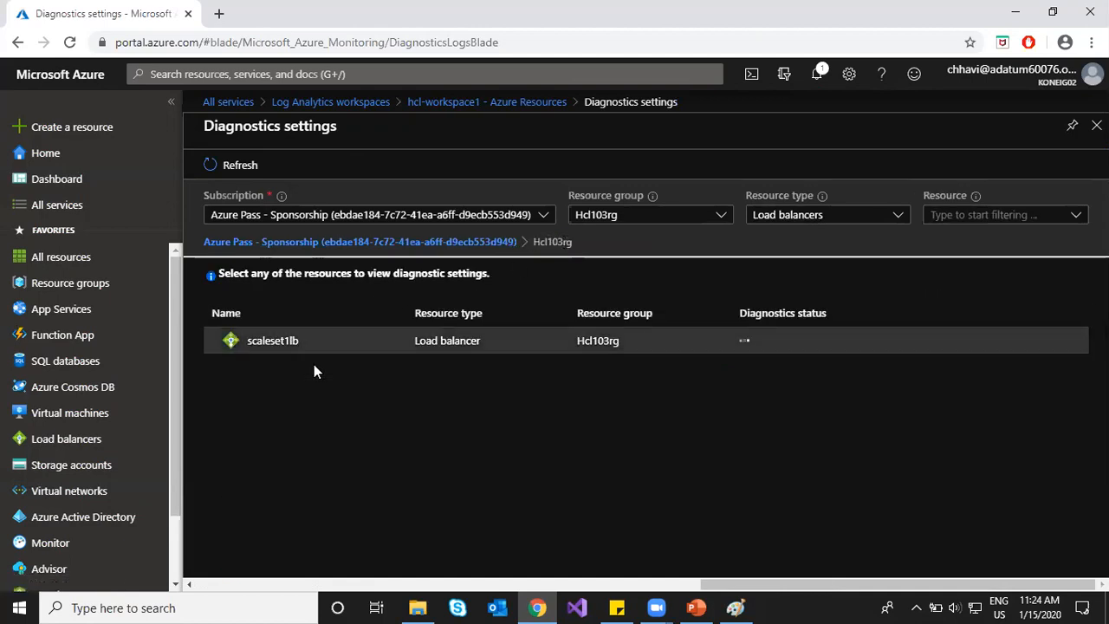
{"action": "left_click", "coordinate": [425, 242]}
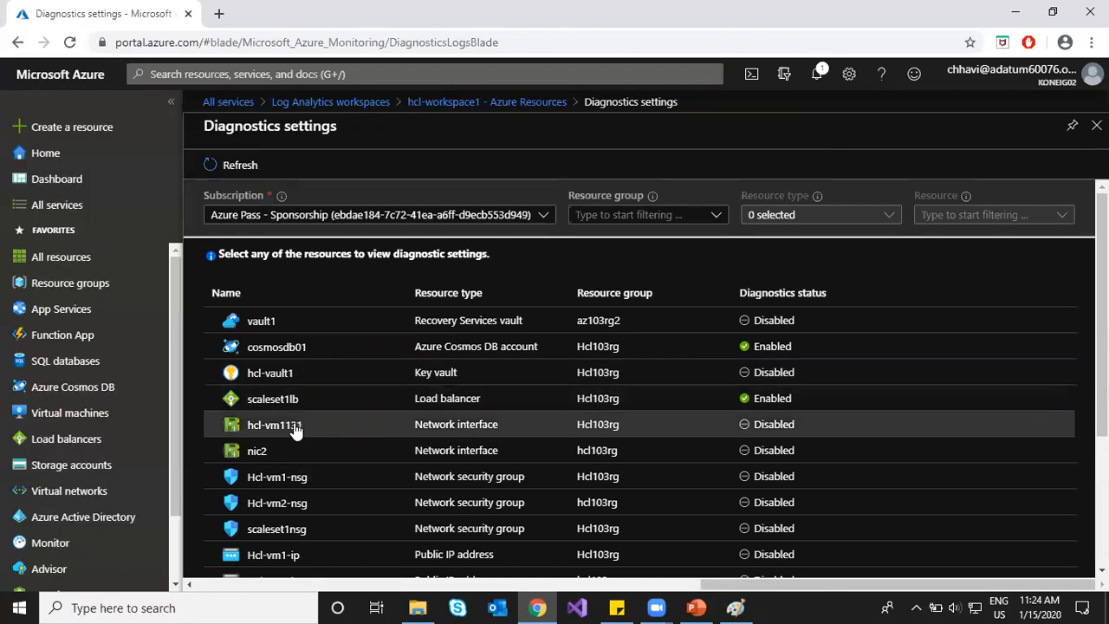
{"action": "scroll", "coordinate": [292, 490], "scroll_direction": "down", "scroll_amount": 2}
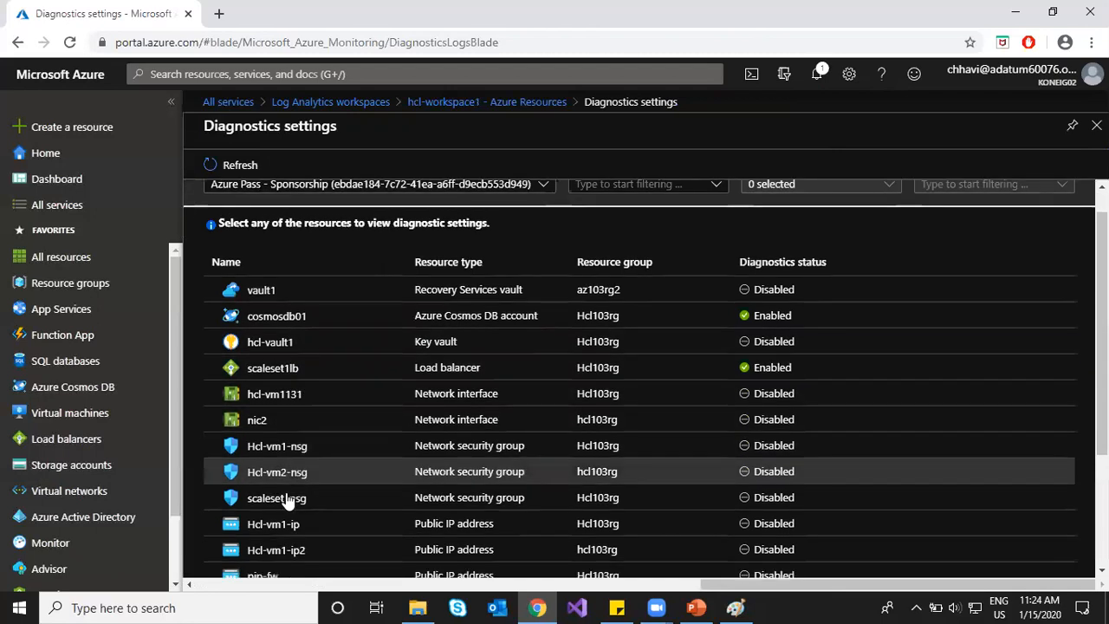
{"action": "scroll", "coordinate": [288, 501], "scroll_direction": "down", "scroll_amount": 1}
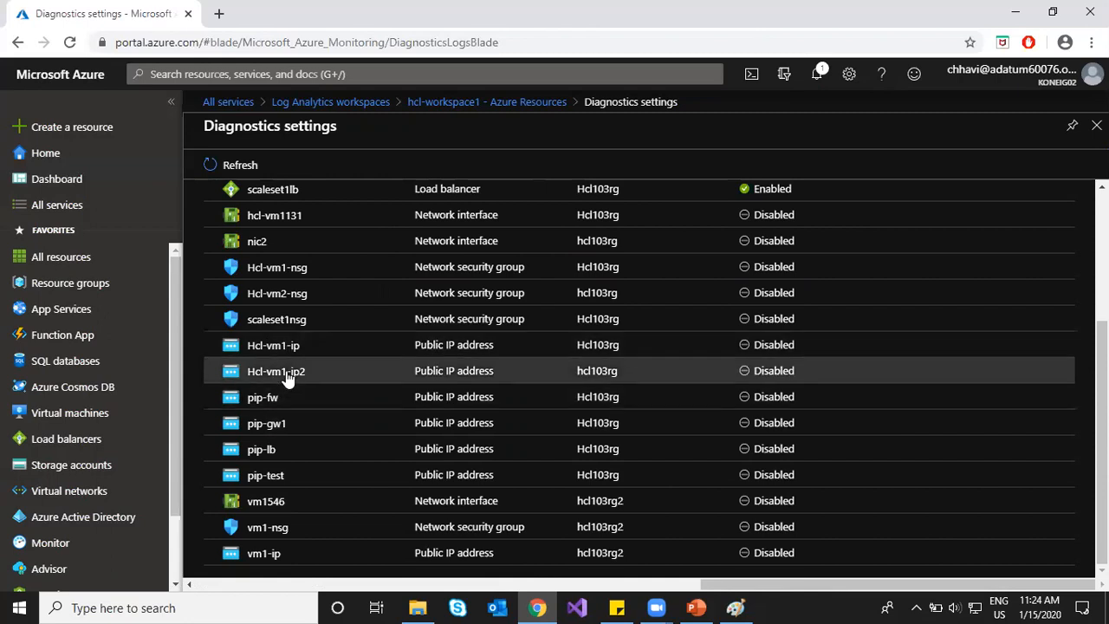
{"action": "scroll", "coordinate": [302, 349], "scroll_direction": "up", "scroll_amount": 3}
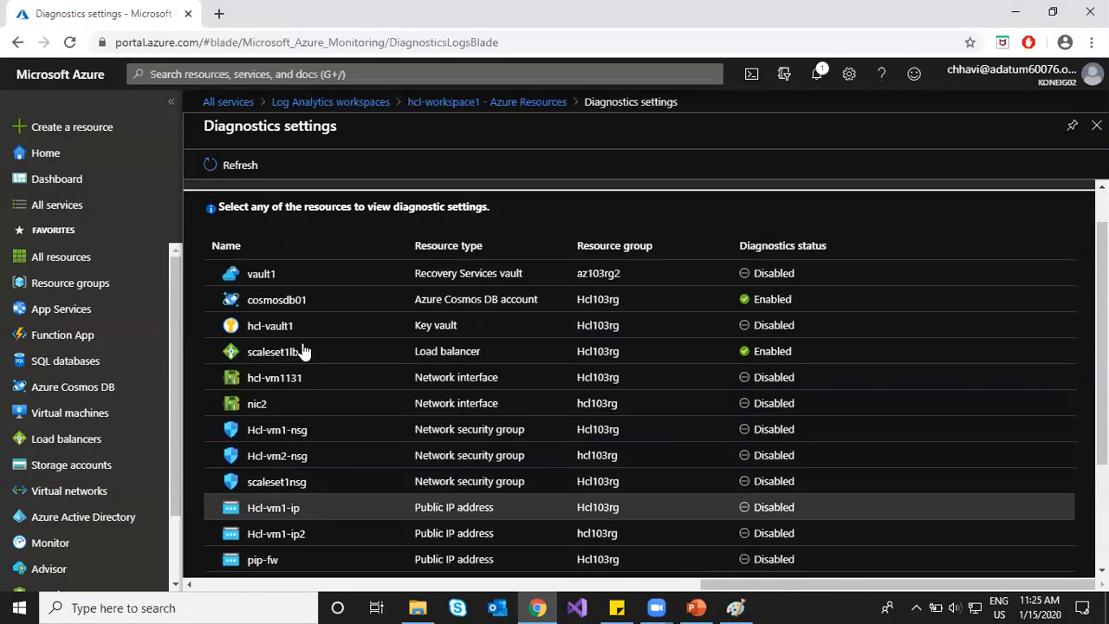
{"action": "left_click", "coordinate": [288, 379]}
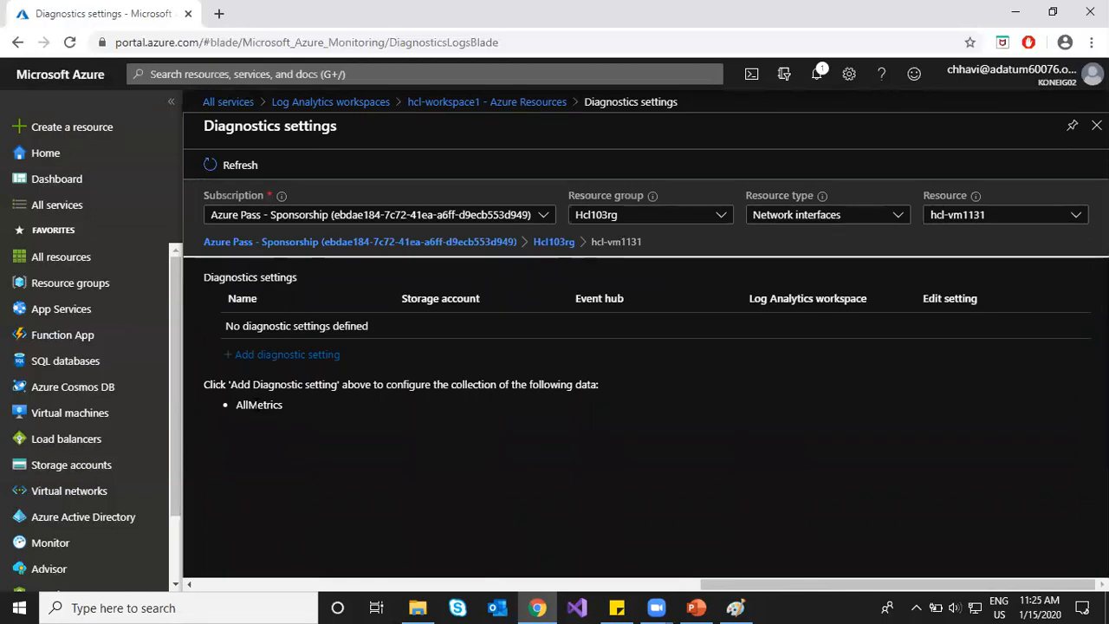
Step: Save diagnostic setting vm1-diag sending AllMetrics to hcl-workspace1, then return to the resource list
{"action": "left_click", "coordinate": [279, 355]}
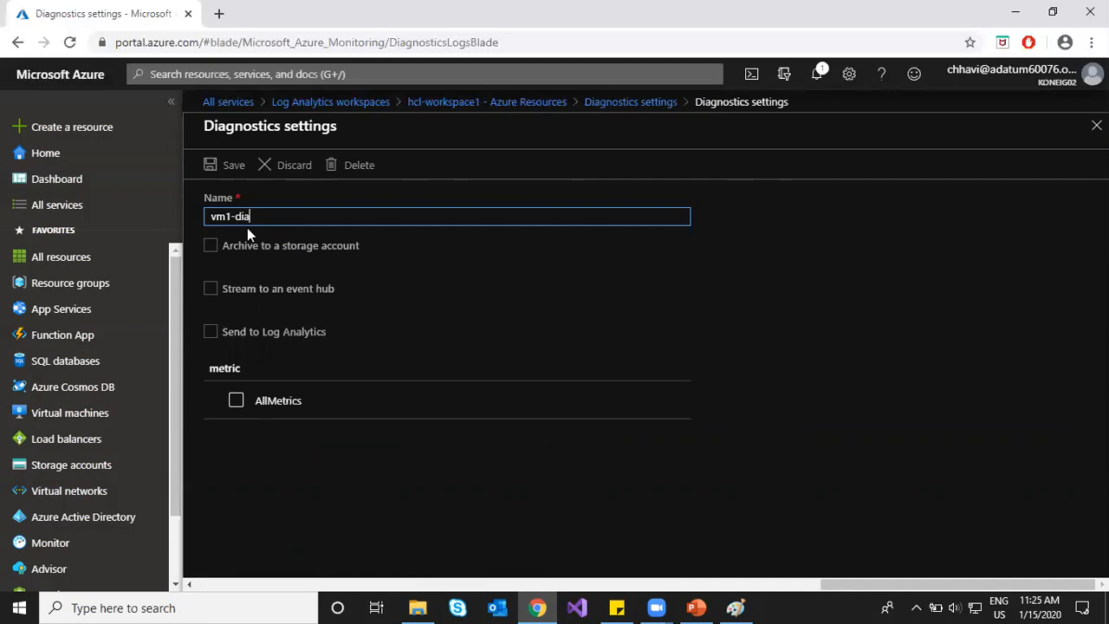
{"action": "left_click", "coordinate": [211, 333]}
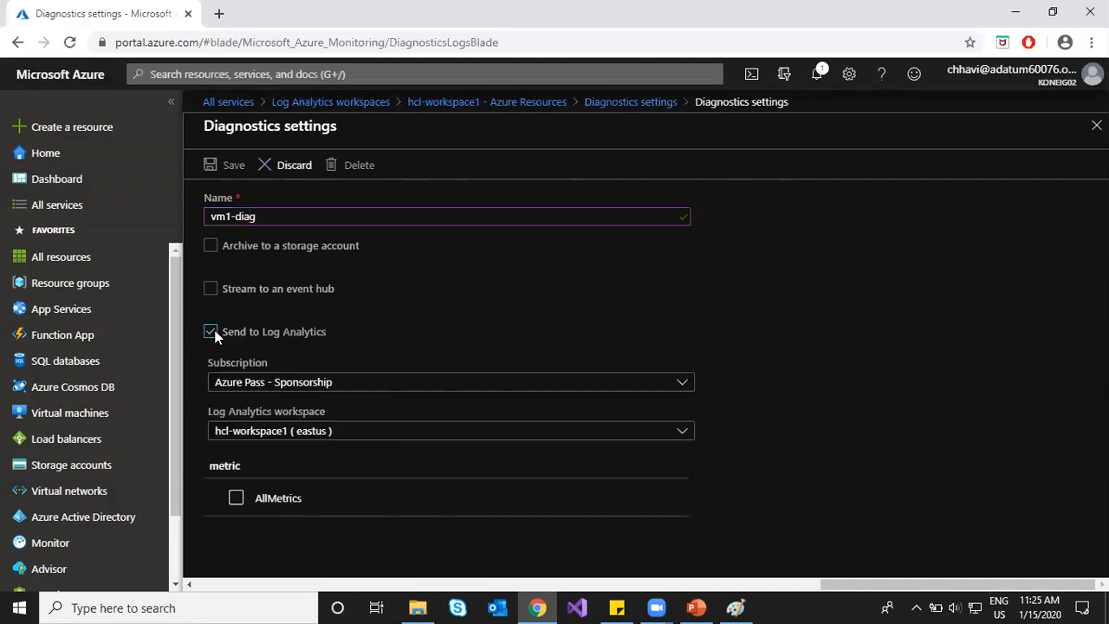
{"action": "left_click", "coordinate": [236, 499]}
{"action": "left_click", "coordinate": [225, 165]}
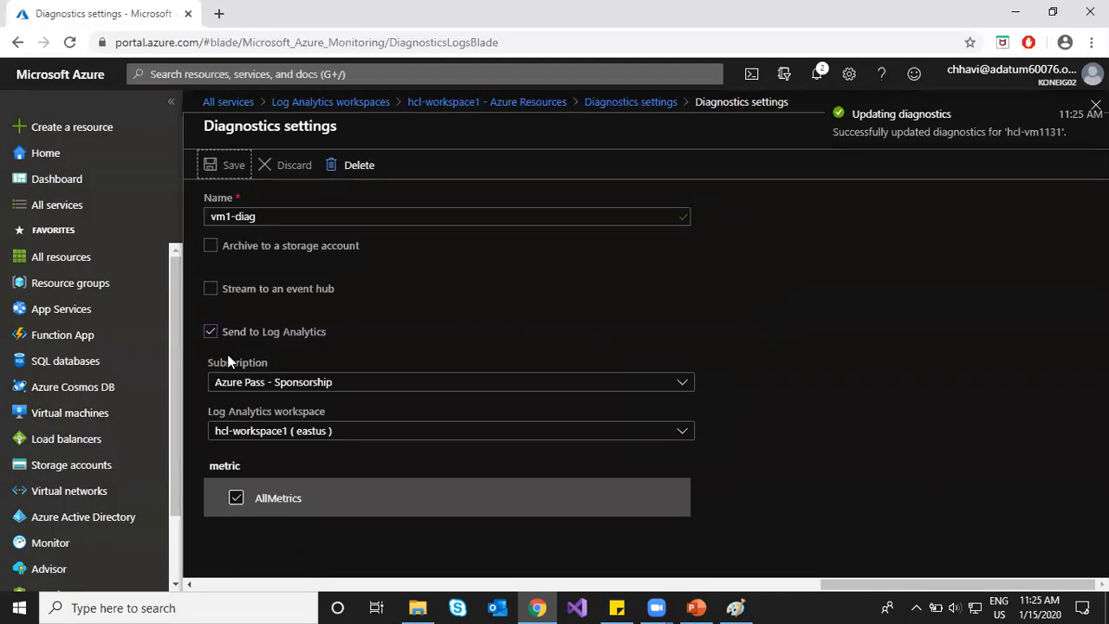
{"action": "left_click", "coordinate": [614, 101]}
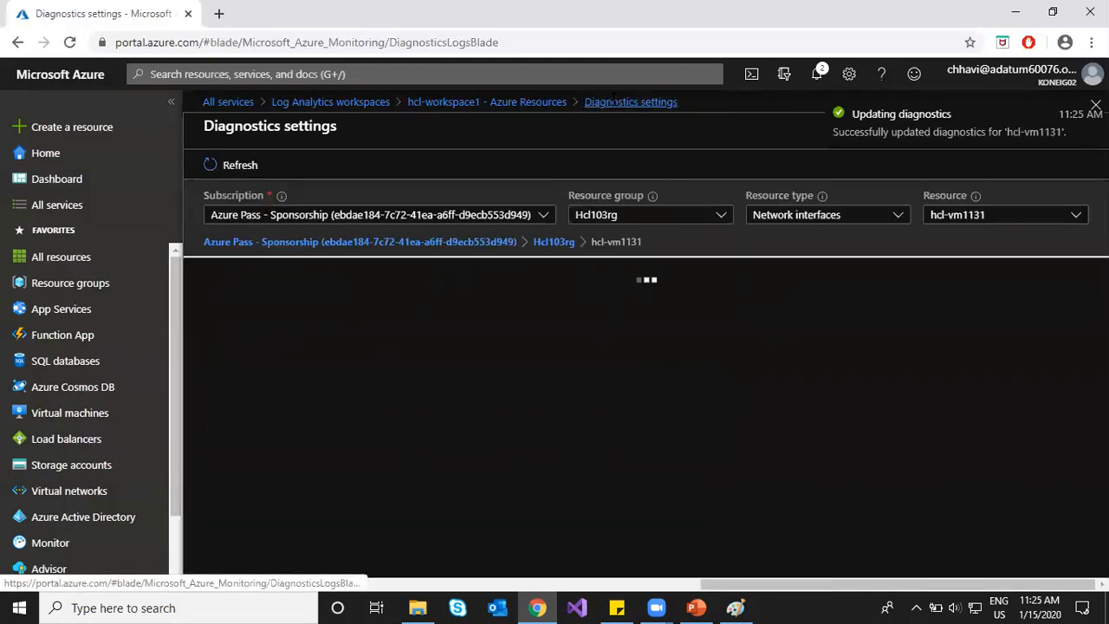
{"action": "left_click", "coordinate": [332, 245]}
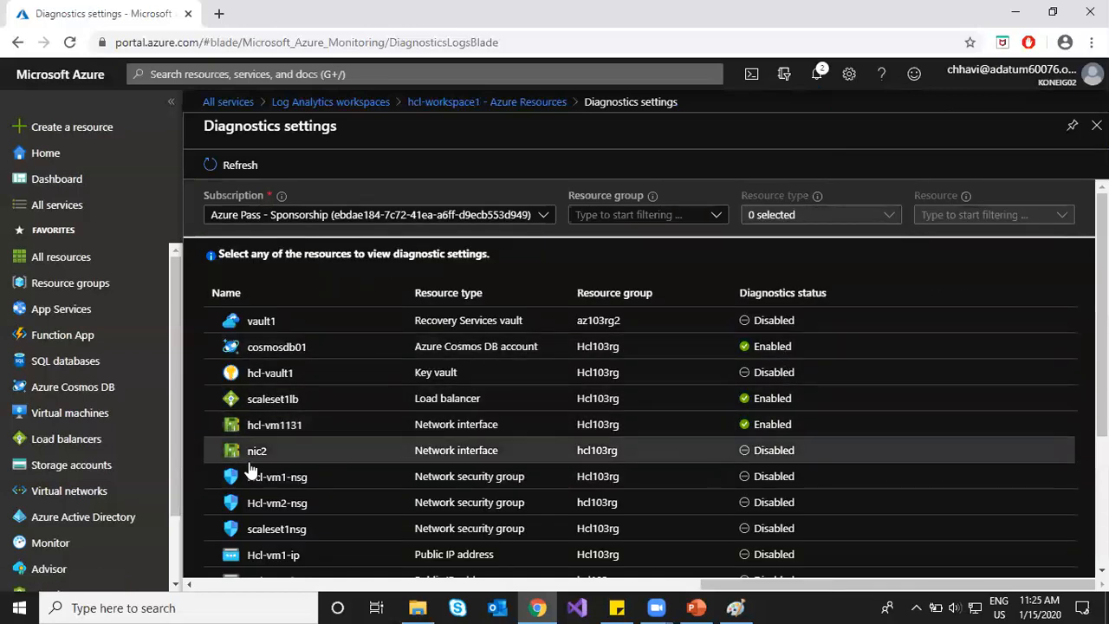
Step: Review the diagnostics resource list, then go back to the 'hcl-workspace1 - Azure Resources' page
{"action": "scroll", "coordinate": [286, 416], "scroll_direction": "down", "scroll_amount": 2}
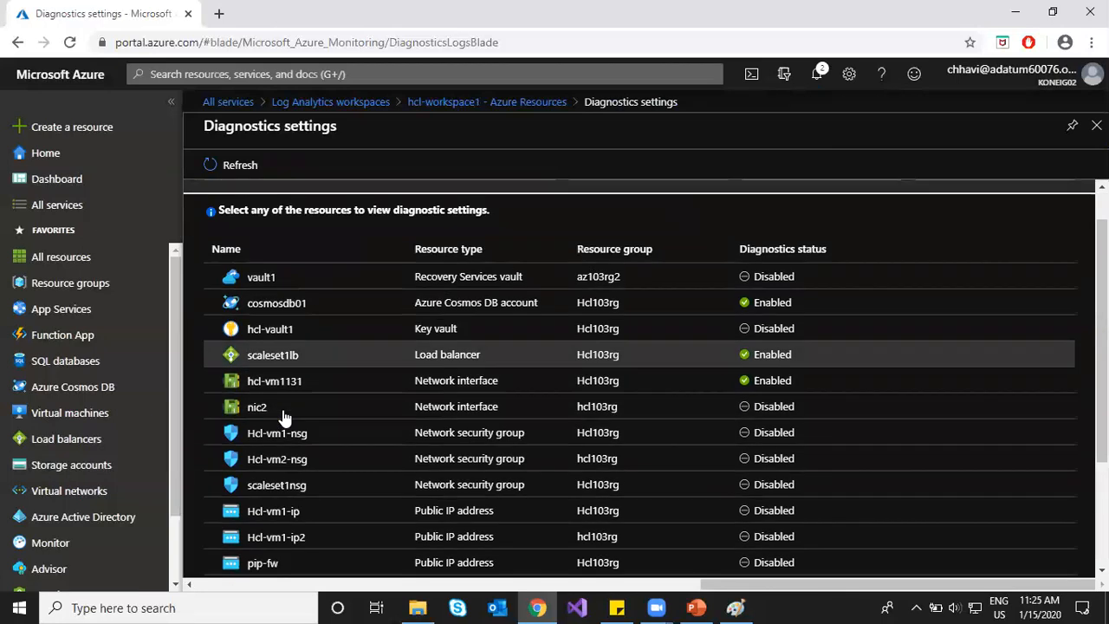
{"action": "scroll", "coordinate": [308, 414], "scroll_direction": "down", "scroll_amount": 1}
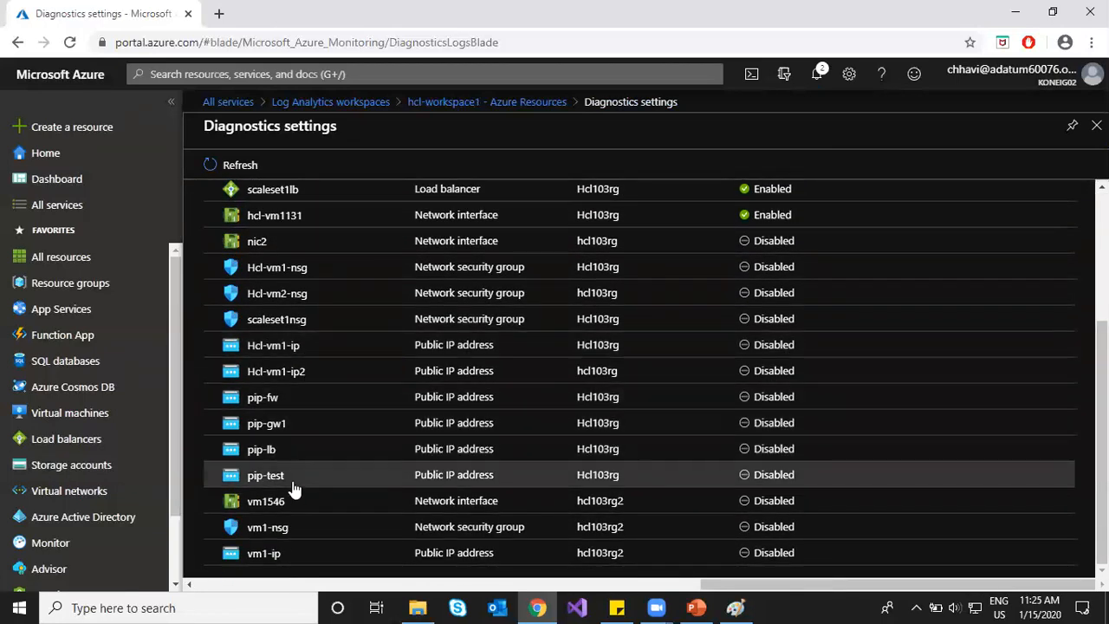
{"action": "scroll", "coordinate": [277, 367], "scroll_direction": "up", "scroll_amount": 3}
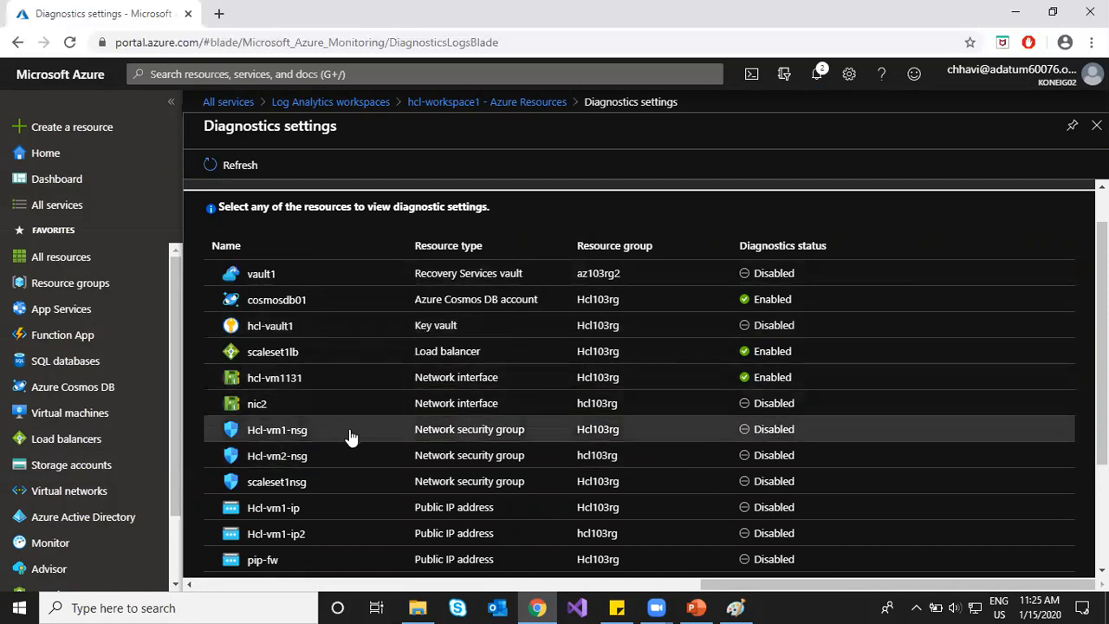
{"action": "scroll", "coordinate": [350, 436], "scroll_direction": "down", "scroll_amount": 2}
{"action": "scroll", "coordinate": [364, 424], "scroll_direction": "up", "scroll_amount": 3}
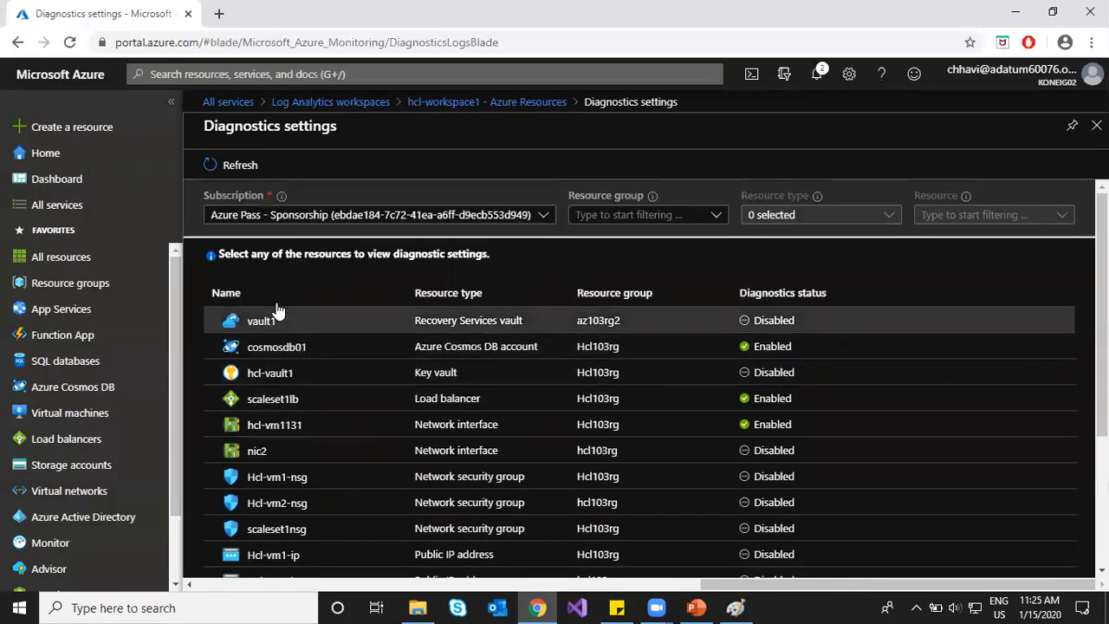
{"action": "left_click", "coordinate": [515, 103]}
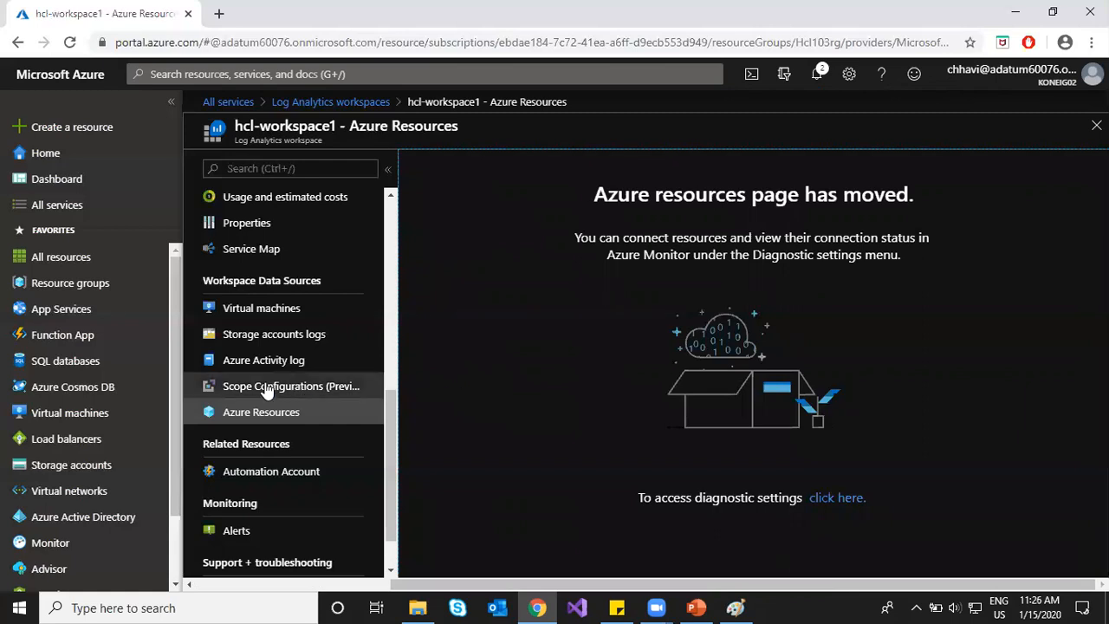
{"action": "scroll", "coordinate": [262, 381], "scroll_direction": "up", "scroll_amount": 2}
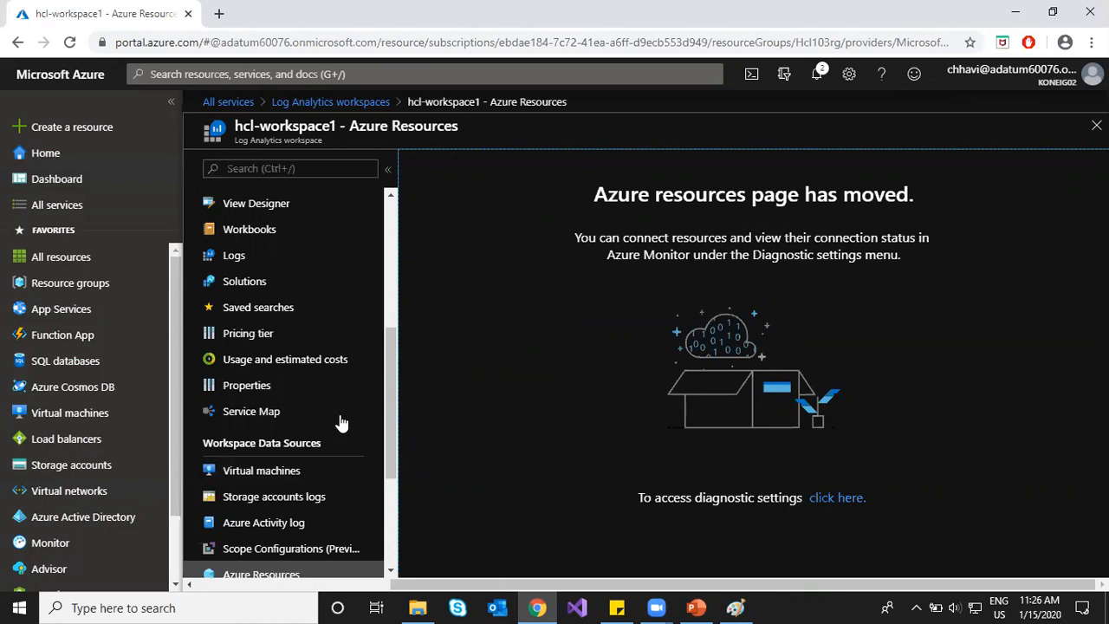
Step: Open hcl-workspace1's Logs page with the portal sidebar collapsed and its table tree expanded
{"action": "left_click", "coordinate": [241, 263]}
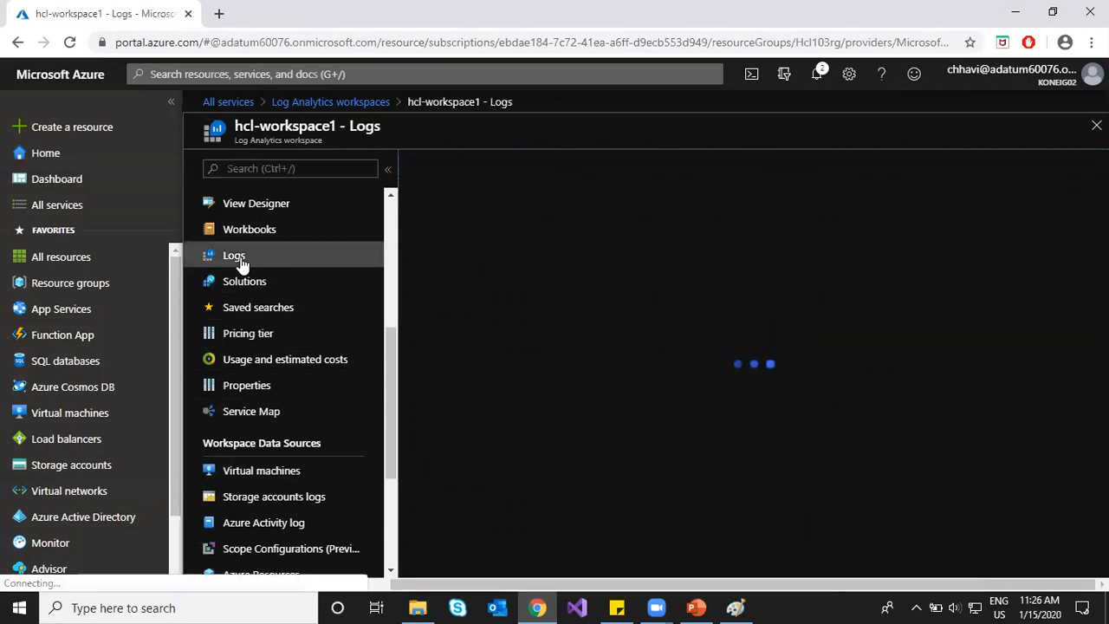
{"action": "left_click", "coordinate": [170, 102]}
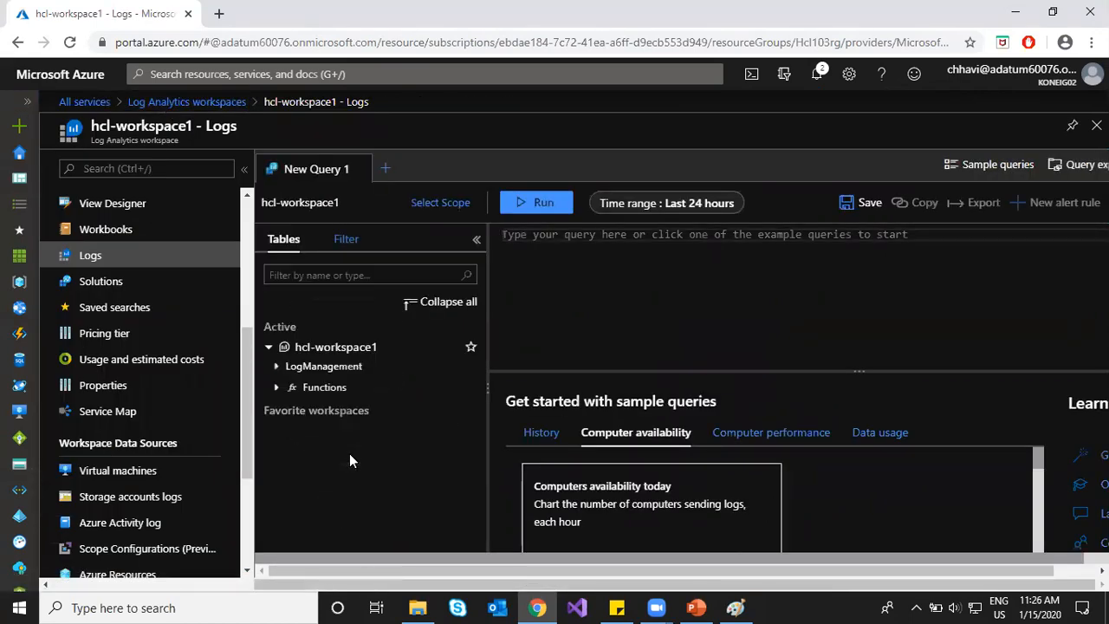
{"action": "left_click", "coordinate": [269, 348]}
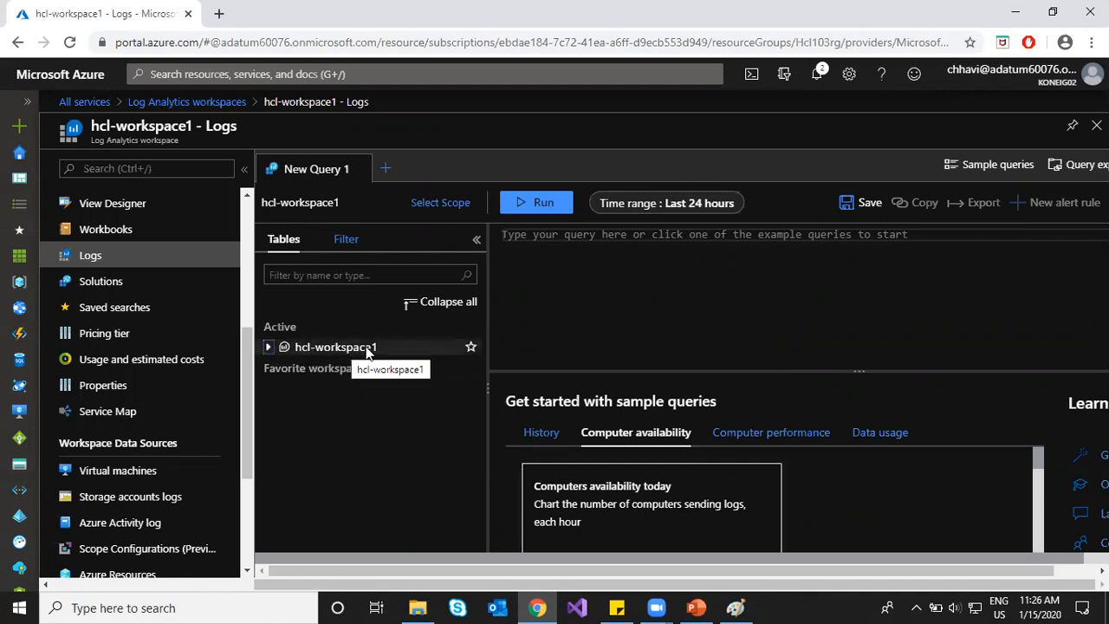
{"action": "left_click", "coordinate": [268, 348]}
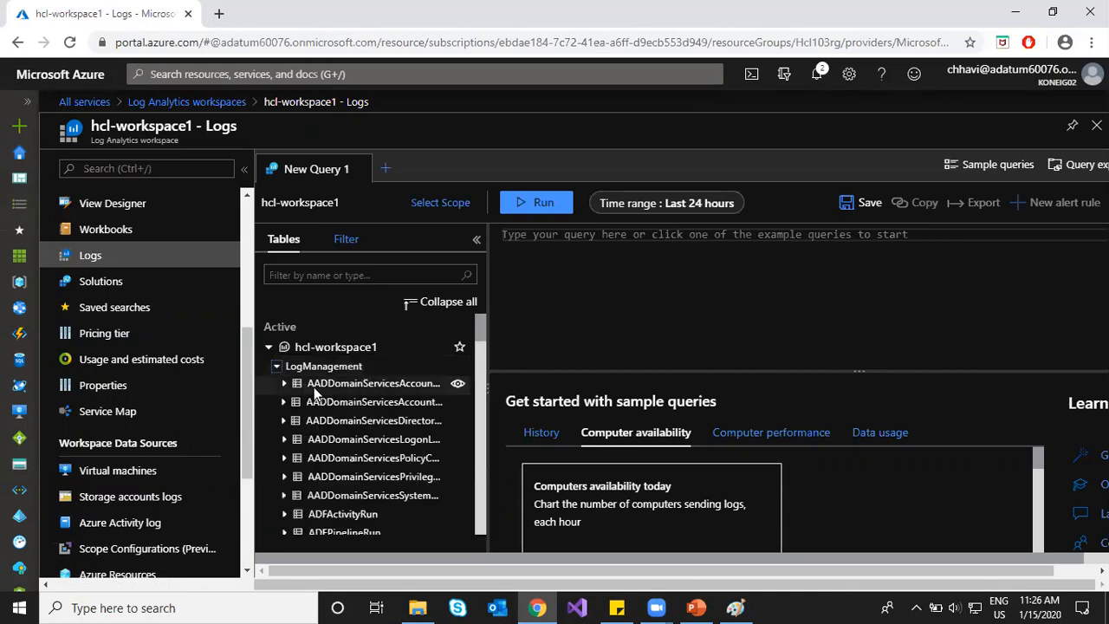
Step: Expand the Alert table and browse its columns
{"action": "scroll", "coordinate": [347, 455], "scroll_direction": "down", "scroll_amount": 4}
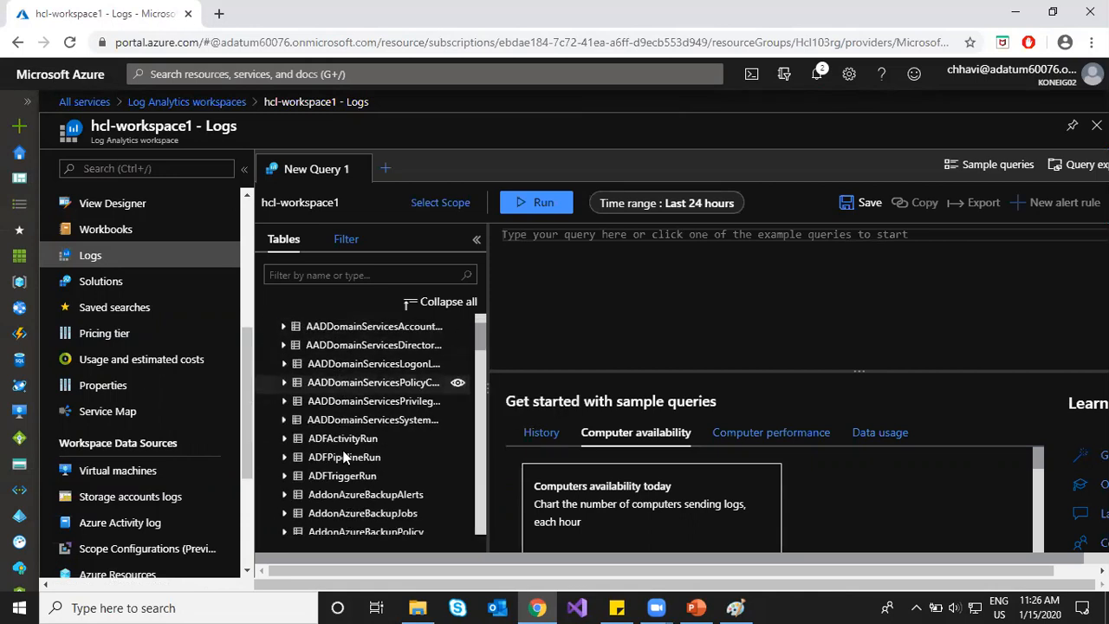
{"action": "scroll", "coordinate": [361, 432], "scroll_direction": "down", "scroll_amount": 5}
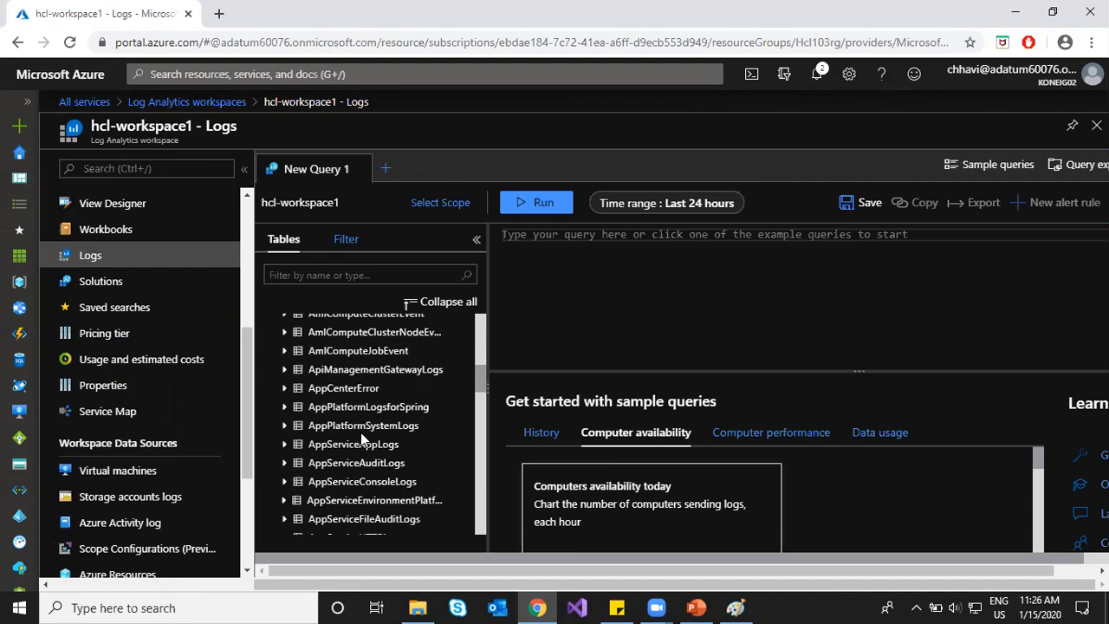
{"action": "scroll", "coordinate": [361, 432], "scroll_direction": "down", "scroll_amount": 5}
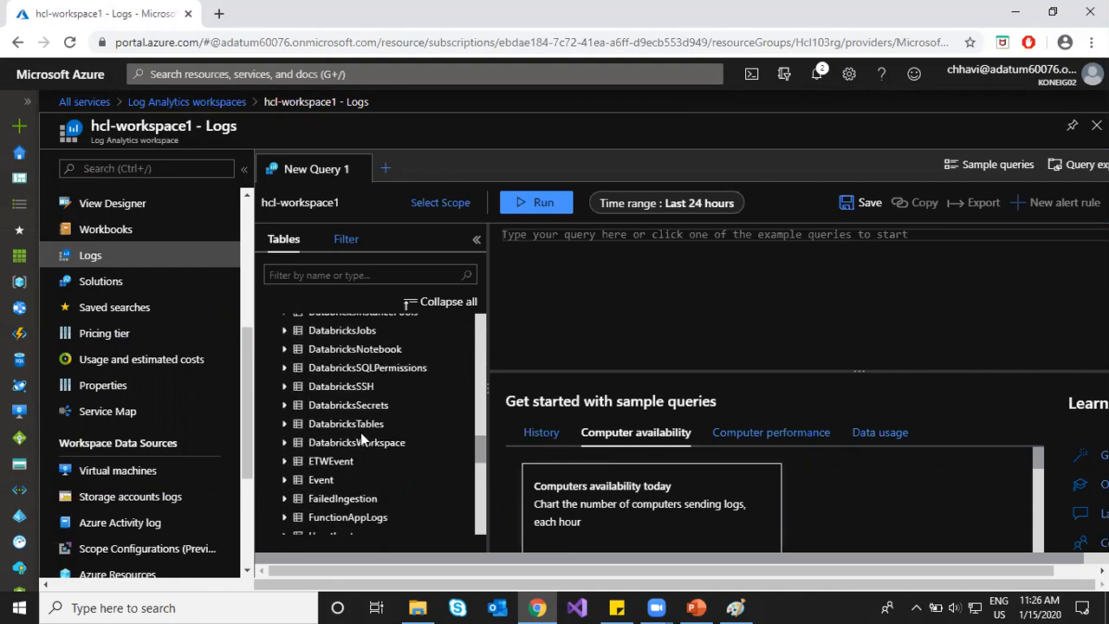
{"action": "scroll", "coordinate": [361, 432], "scroll_direction": "up", "scroll_amount": 4}
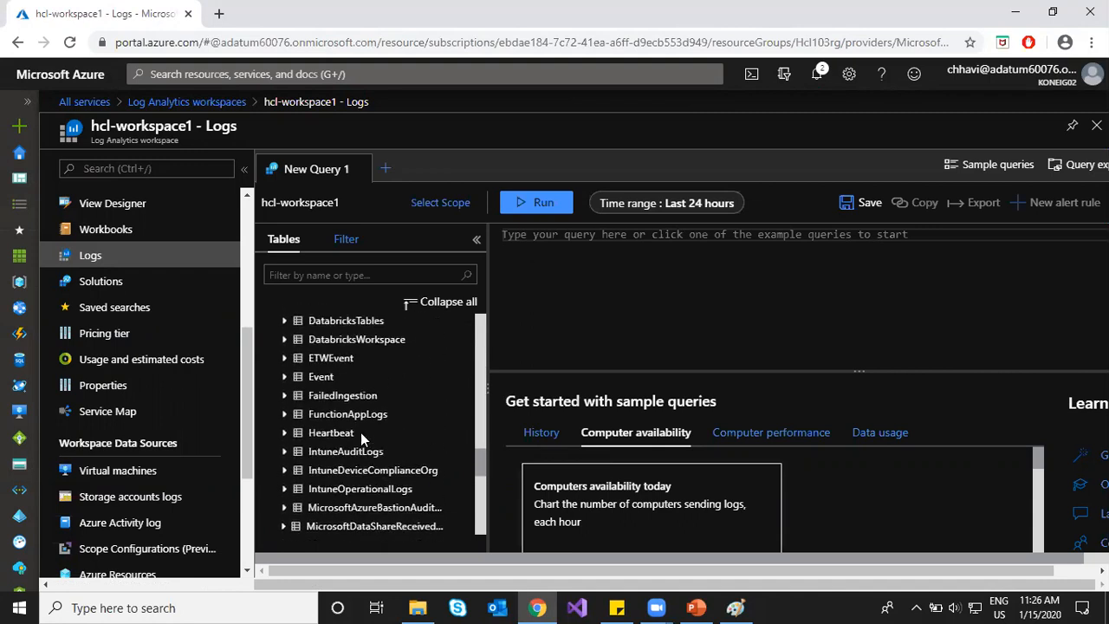
{"action": "scroll", "coordinate": [360, 432], "scroll_direction": "up", "scroll_amount": 7}
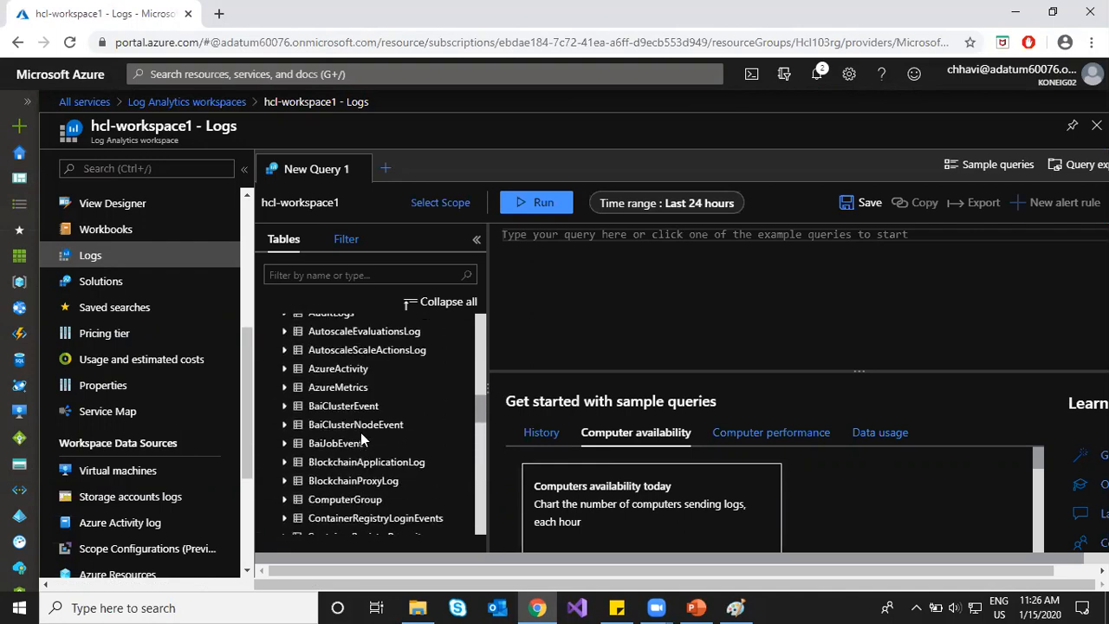
{"action": "scroll", "coordinate": [360, 433], "scroll_direction": "up", "scroll_amount": 5}
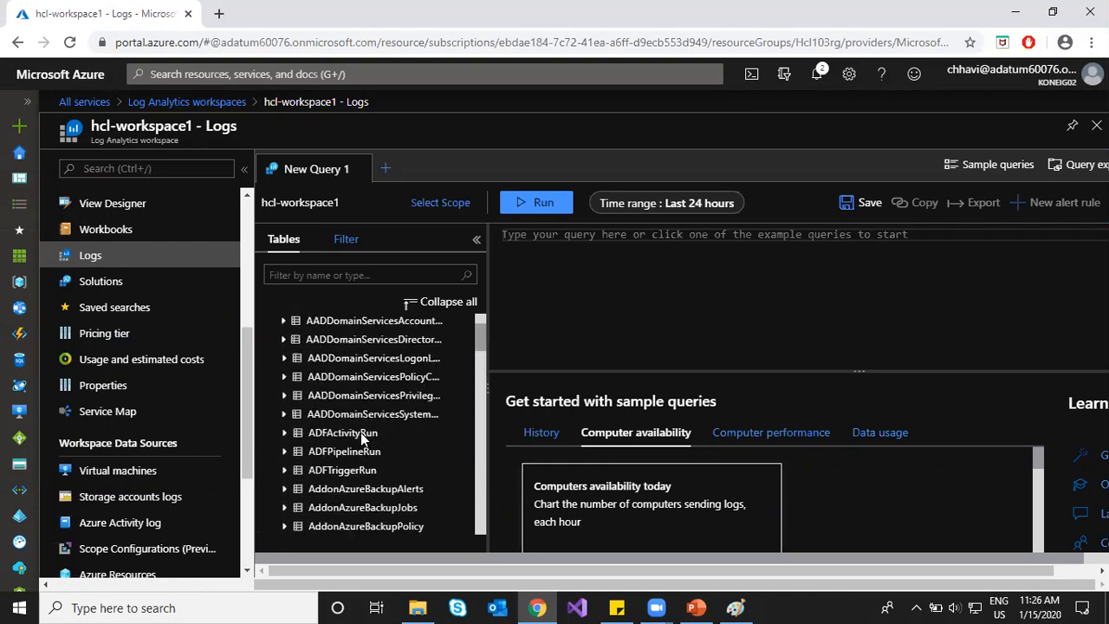
{"action": "scroll", "coordinate": [286, 406], "scroll_direction": "down", "scroll_amount": 4}
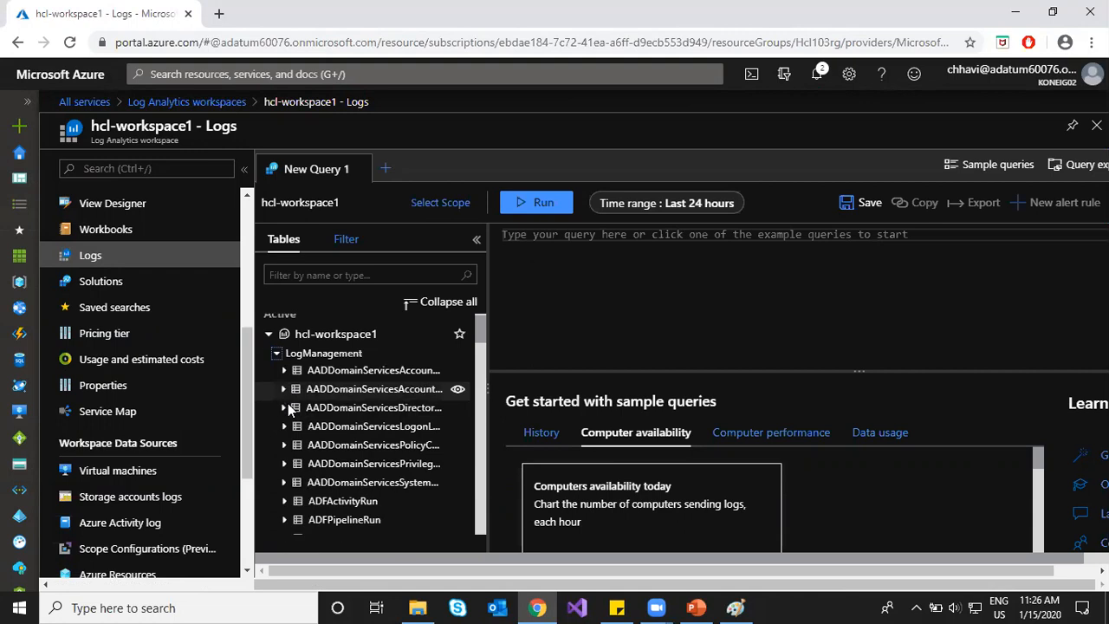
{"action": "scroll", "coordinate": [286, 407], "scroll_direction": "down", "scroll_amount": 3}
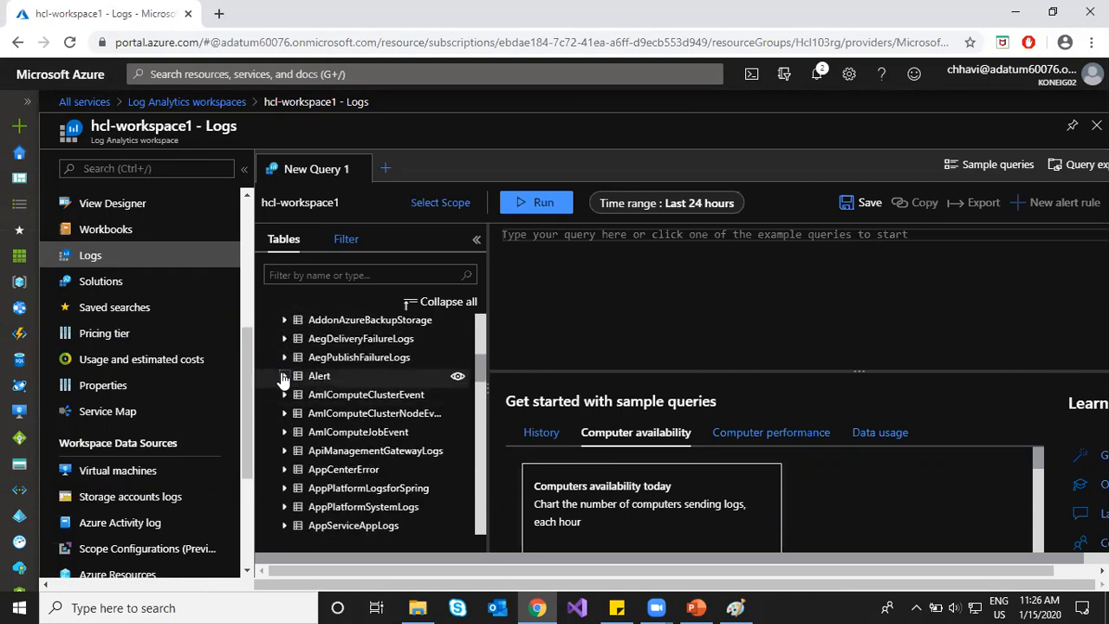
{"action": "left_click", "coordinate": [284, 377]}
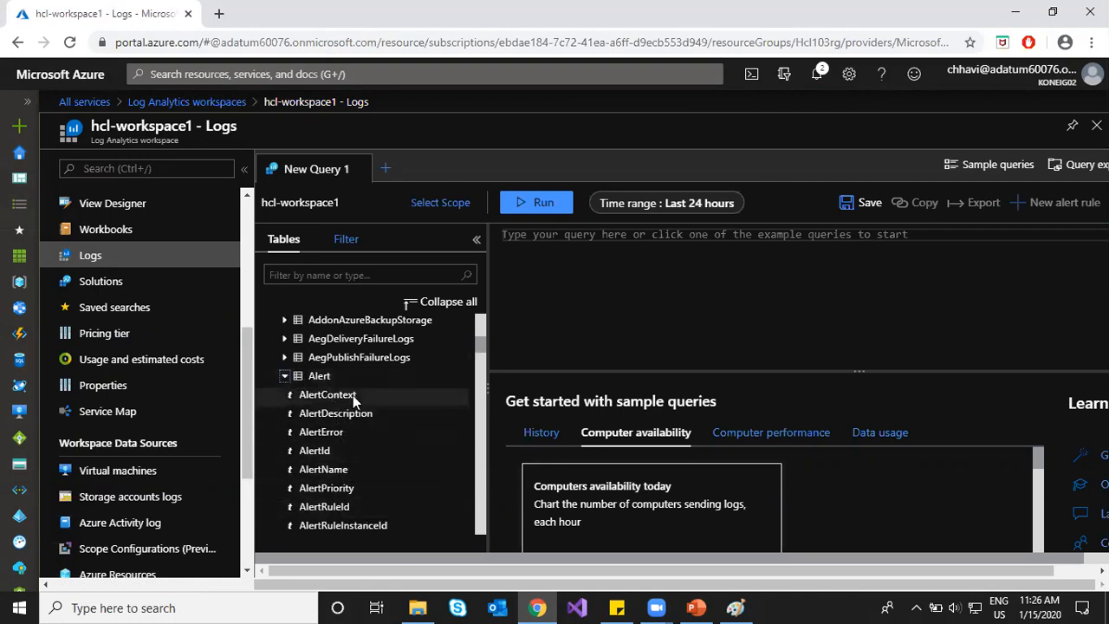
{"action": "scroll", "coordinate": [356, 472], "scroll_direction": "down", "scroll_amount": 1}
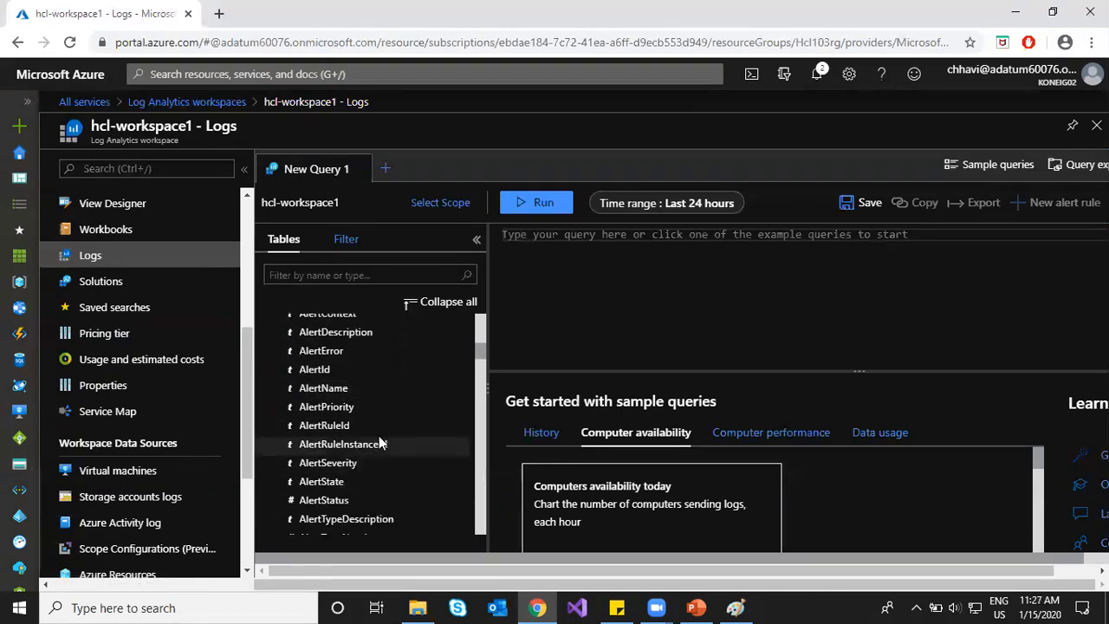
{"action": "scroll", "coordinate": [379, 438], "scroll_direction": "down", "scroll_amount": 3}
{"action": "scroll", "coordinate": [379, 407], "scroll_direction": "up", "scroll_amount": 2}
{"action": "scroll", "coordinate": [379, 407], "scroll_direction": "down", "scroll_amount": 2}
{"action": "scroll", "coordinate": [379, 407], "scroll_direction": "down", "scroll_amount": 5}
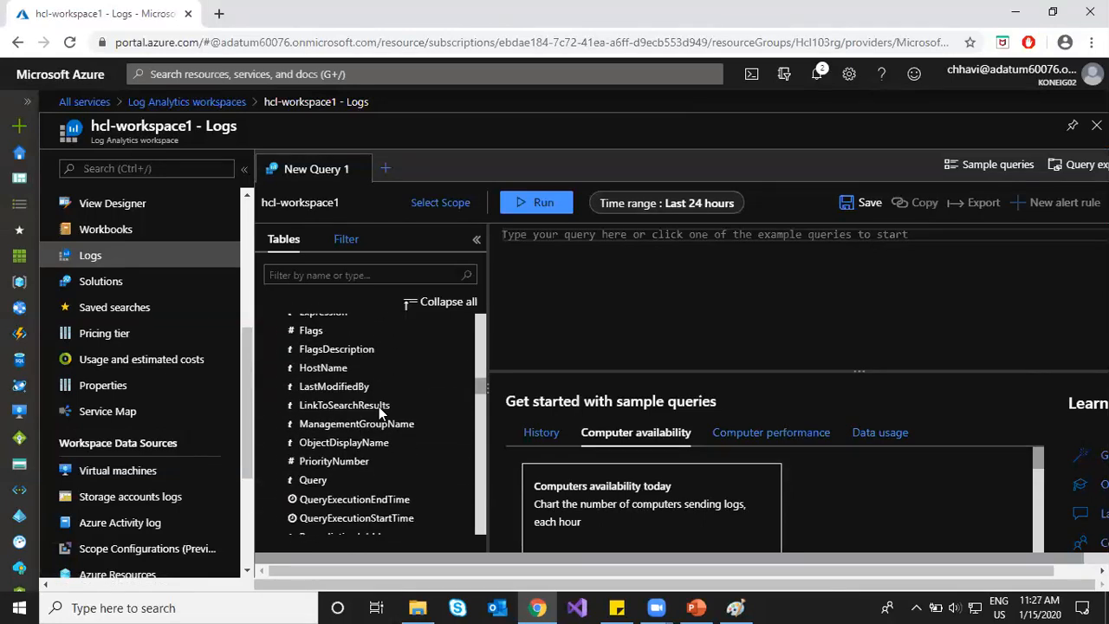
{"action": "scroll", "coordinate": [379, 407], "scroll_direction": "down", "scroll_amount": 2}
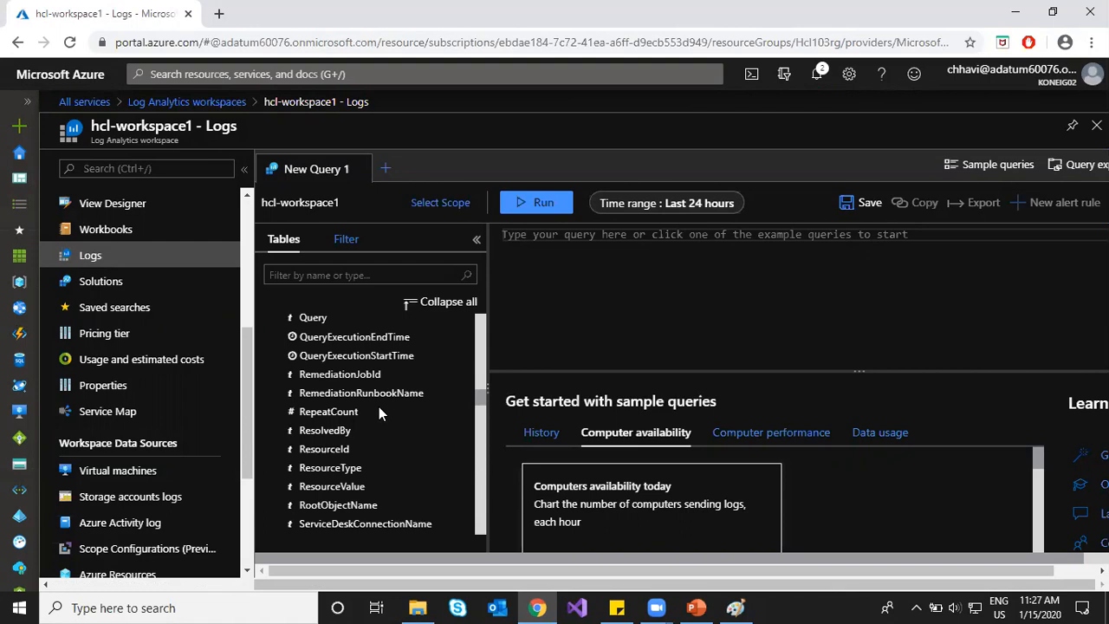
{"action": "scroll", "coordinate": [379, 407], "scroll_direction": "up", "scroll_amount": 10}
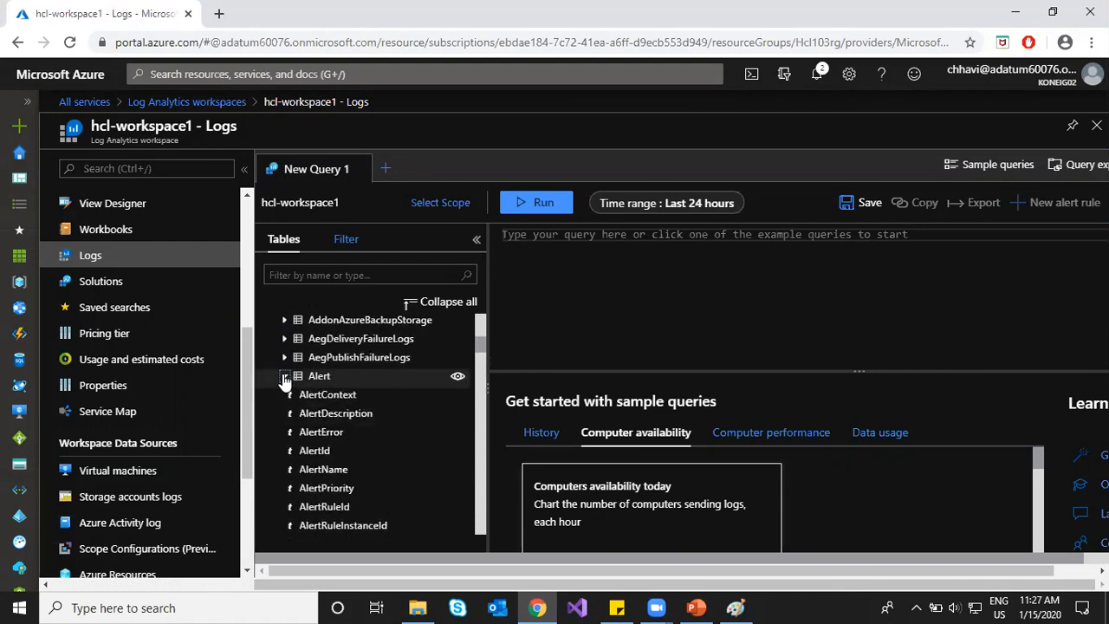
{"action": "left_click", "coordinate": [284, 376]}
{"action": "left_click", "coordinate": [284, 376]}
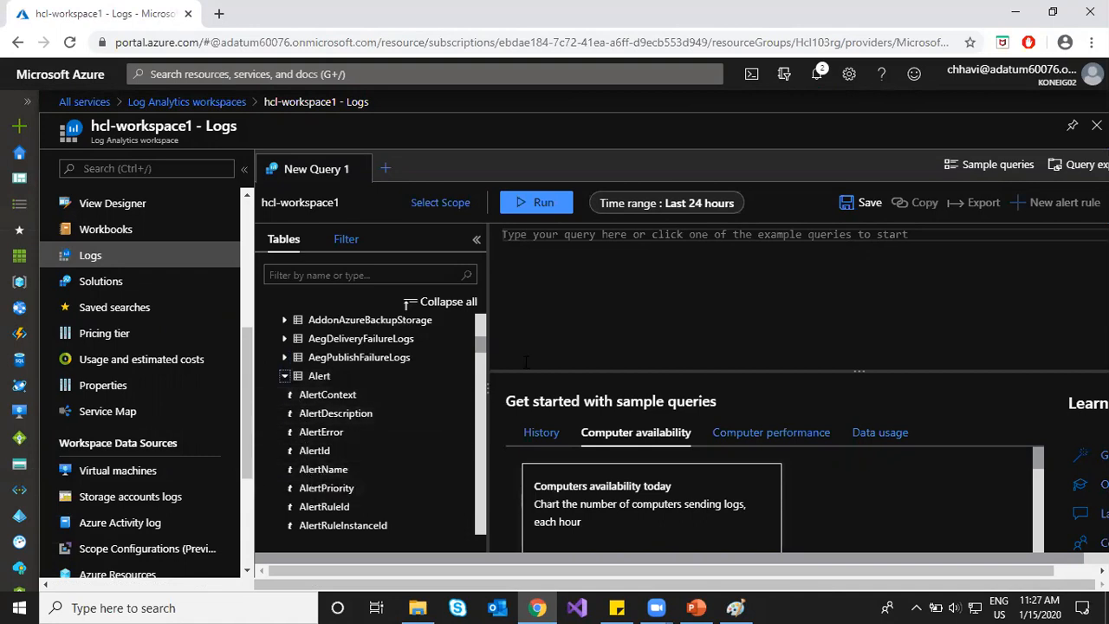
{"action": "left_click", "coordinate": [735, 608]}
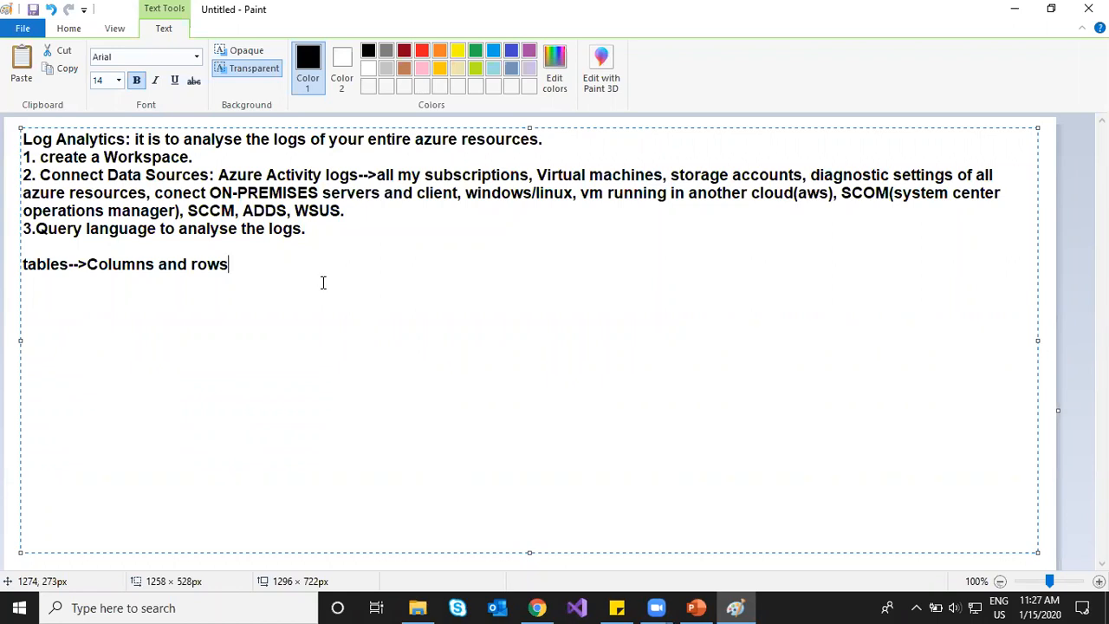
Step: Discard the Paint notes without saving and draw a large text box on the new canvas
{"action": "mouse_move", "coordinate": [245, 265]}
{"action": "left_mouse_down"}
{"action": "mouse_move", "coordinate": [44, 173]}
{"action": "mouse_move", "coordinate": [25, 132]}
{"action": "left_mouse_up"}
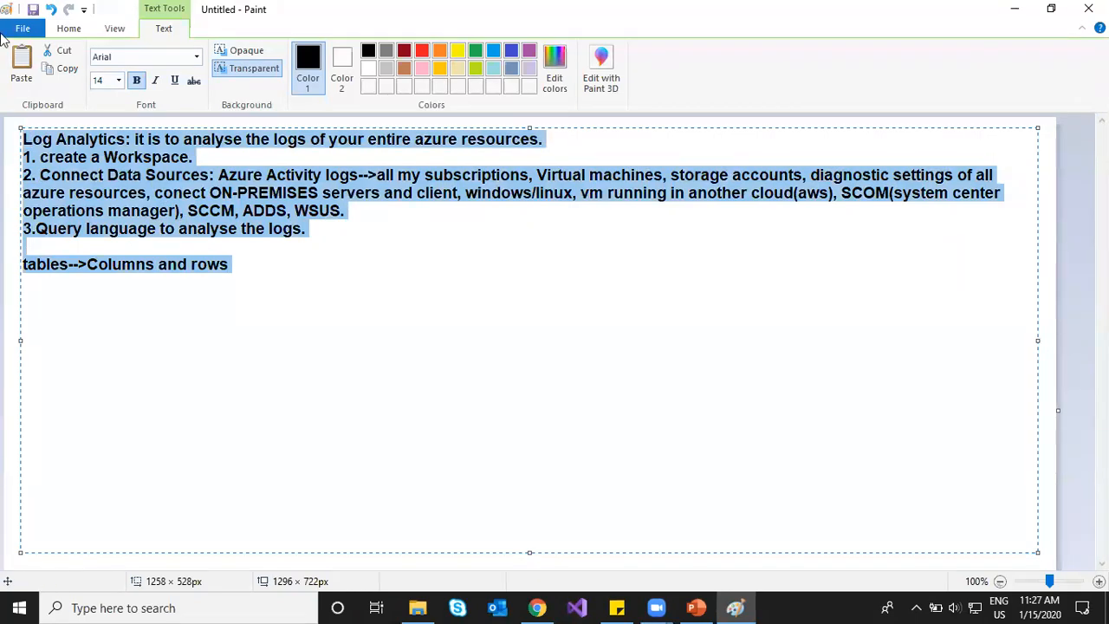
{"action": "left_click", "coordinate": [23, 32]}
{"action": "left_click", "coordinate": [282, 210]}
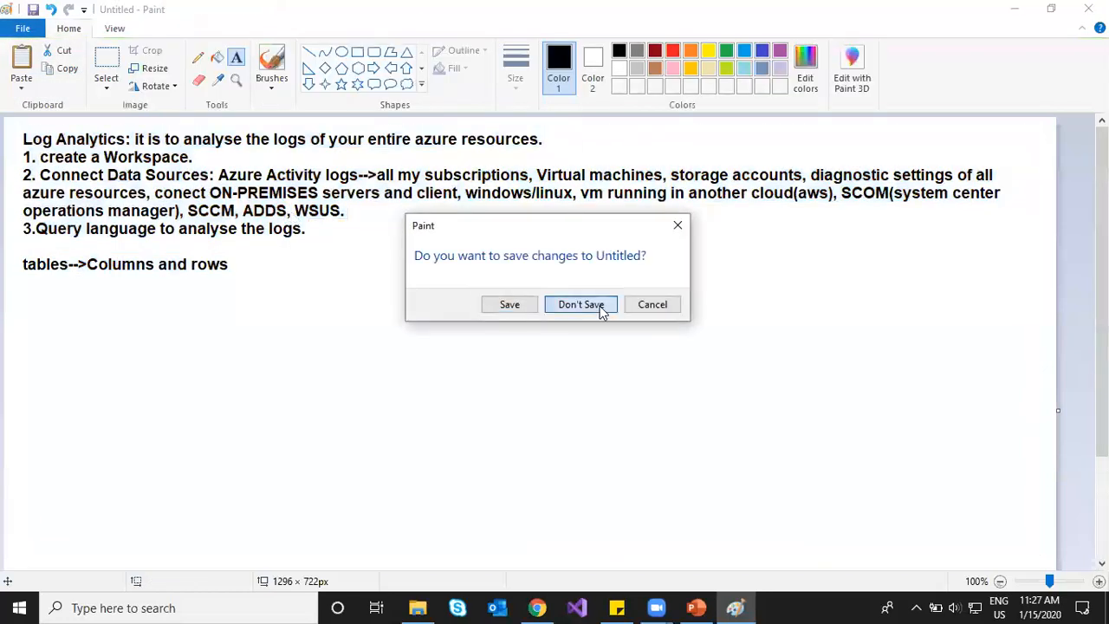
{"action": "left_click", "coordinate": [601, 311]}
{"action": "left_click", "coordinate": [23, 136]}
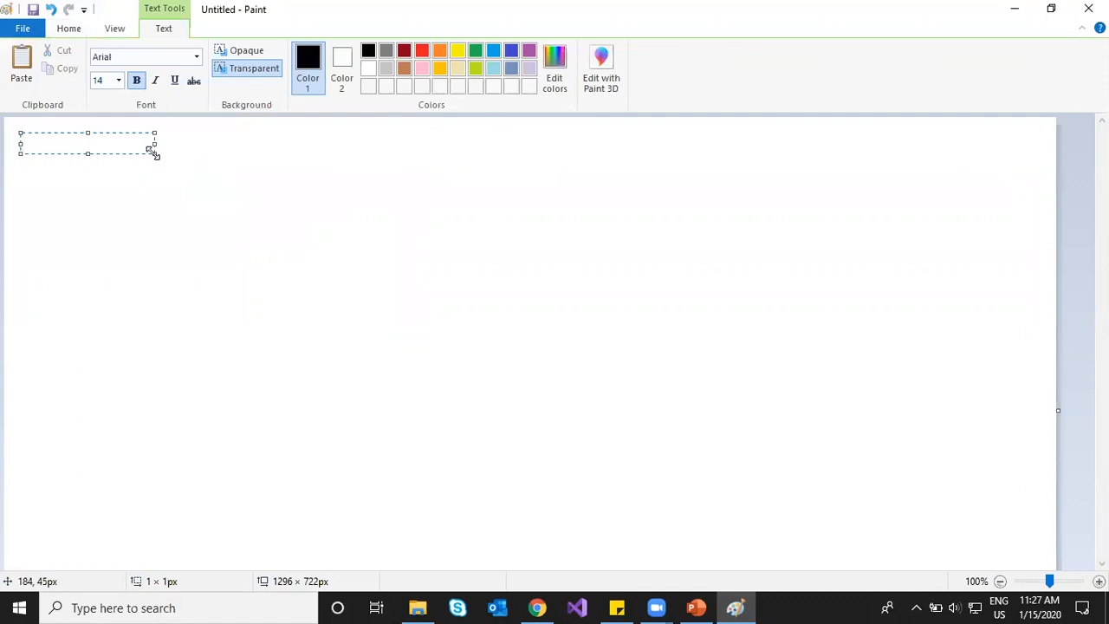
{"action": "left_click_drag", "start_coordinate": [154, 152], "coordinate": [1036, 559]}
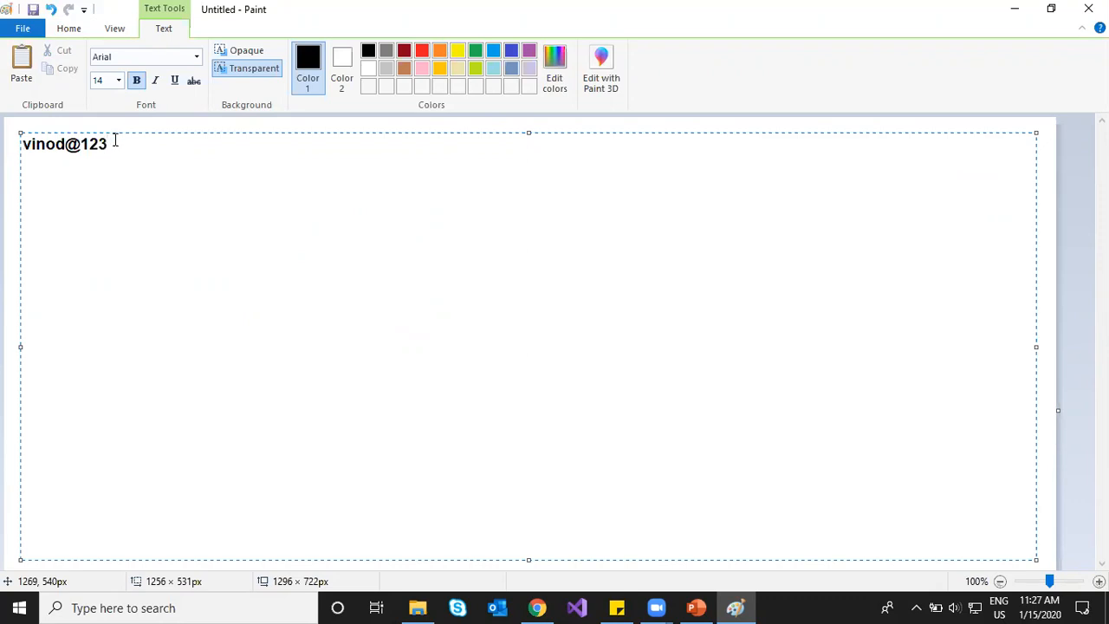
Step: Type a password string, then select and erase the old line of text
{"action": "left_click_drag", "start_coordinate": [115, 141], "coordinate": [19, 142]}
{"action": "key", "text": "ctrl+c"}
{"action": "key", "text": "BackSpace"}
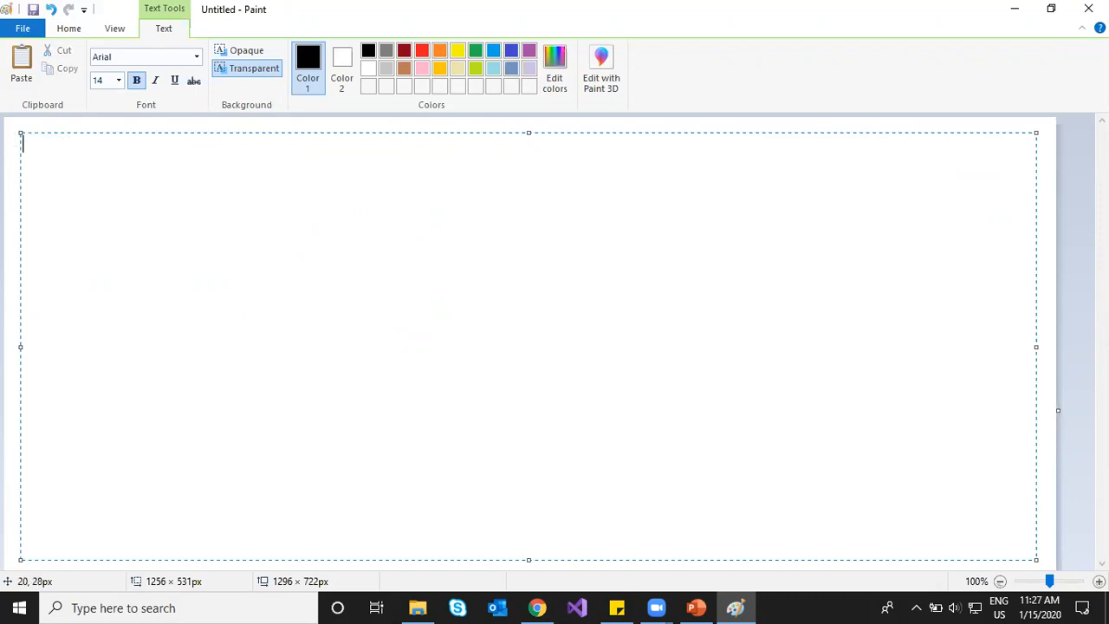
{"action": "key", "text": "ctrl+v"}
{"action": "key", "text": "BackSpace"}
{"action": "key", "text": "BackSpace"}
{"action": "key", "text": "BackSpace"}
{"action": "key", "text": "BackSpace"}
{"action": "key", "text": "BackSpace"}
{"action": "key", "text": "BackSpace"}
{"action": "key", "text": "BackSpace"}
{"action": "key", "text": "BackSpace"}
{"action": "key", "text": "BackSpace"}
Step: Write 'log analytics query format' with 'table name | where column_name == "value"' below it
{"action": "type", "text": "log analytics query"}
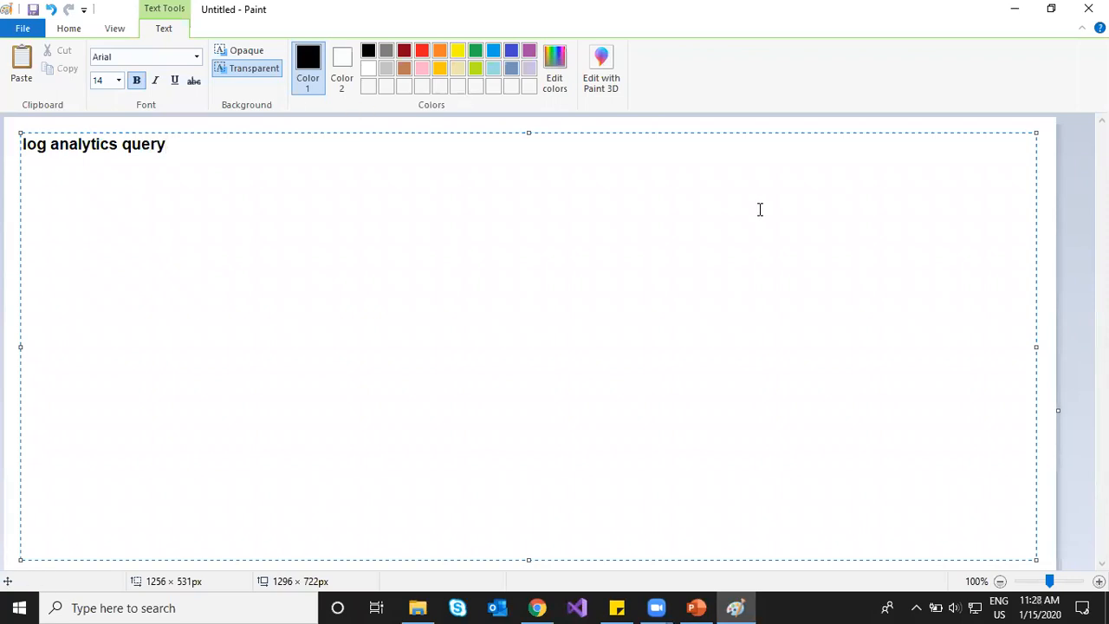
{"action": "type", "text": " format"}
{"action": "key", "text": "Return"}
{"action": "key", "text": "Return"}
{"action": "type", "text": "table name"}
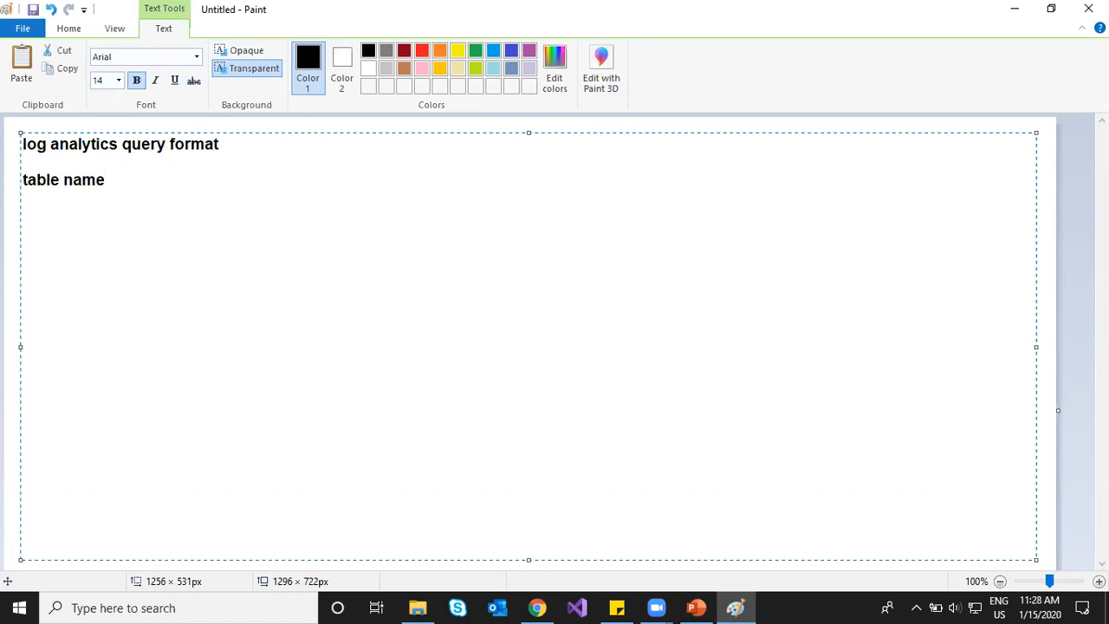
{"action": "type", "text": " | whre"}
{"action": "key", "text": "BackSpace"}
{"action": "key", "text": "BackSpace"}
{"action": "type", "text": "ere c"}
{"action": "type", "text": "l"}
{"action": "key", "text": "BackSpace"}
{"action": "type", "text": "olumns"}
{"action": "key", "text": "BackSpace"}
{"action": "type", "text": "_name"}
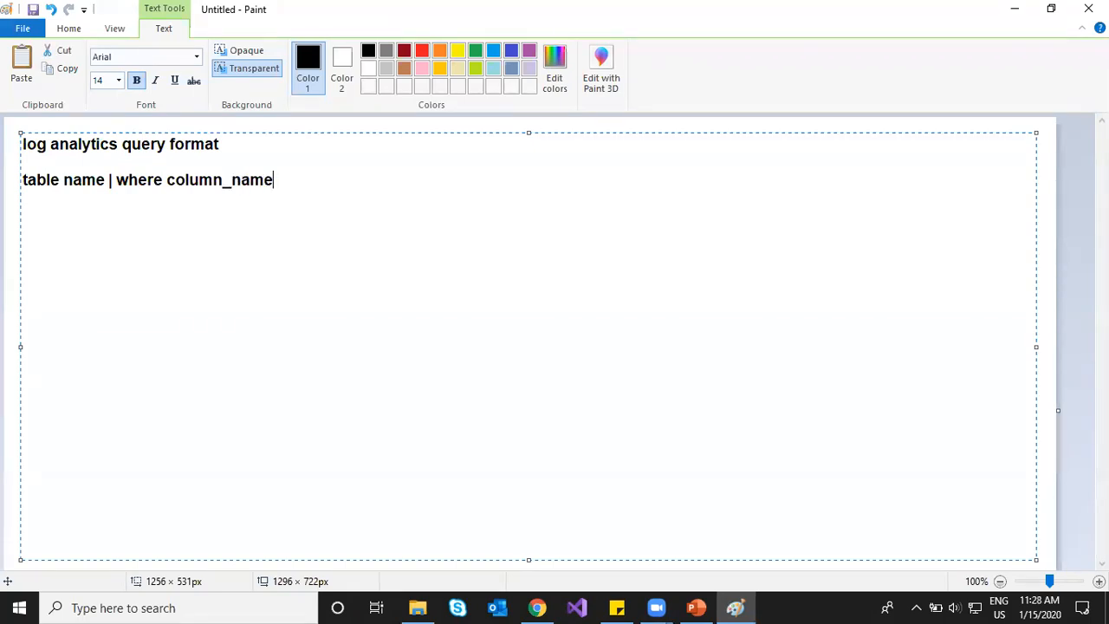
{"action": "type", "text": " == \"value\""}
{"action": "left_click", "coordinate": [539, 607]}
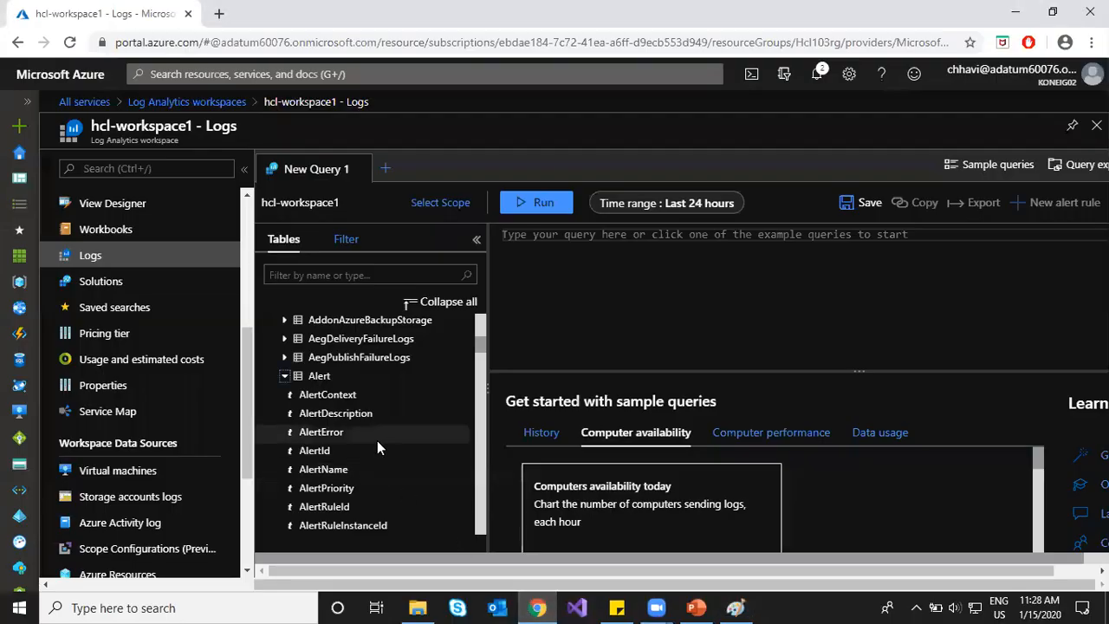
Step: Draft 'Alert | where' with autocomplete, browse the column suggestions, then erase it back to 'A'
{"action": "left_click", "coordinate": [558, 232]}
{"action": "type", "text": "al"}
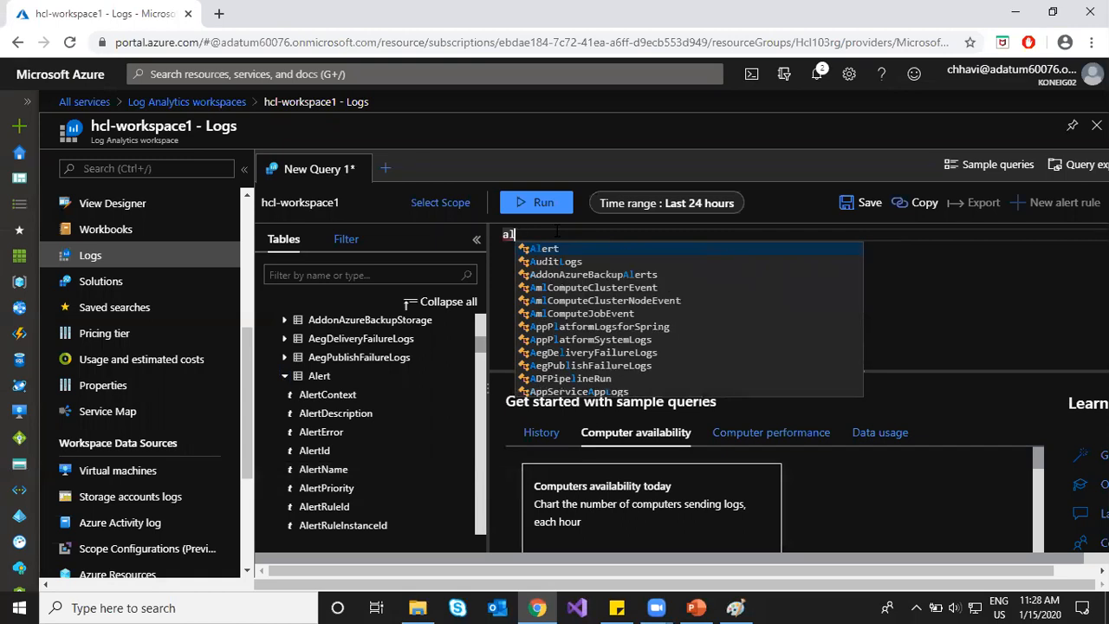
{"action": "key", "text": "Return"}
{"action": "key", "text": "Return"}
{"action": "type", "text": "|"}
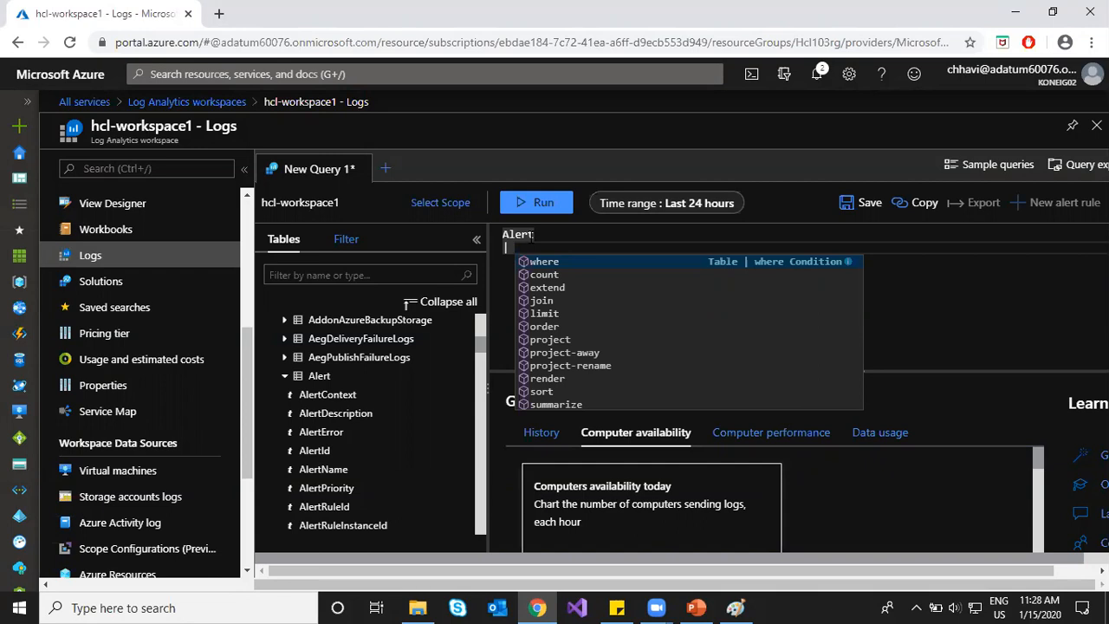
{"action": "key", "text": "Tab"}
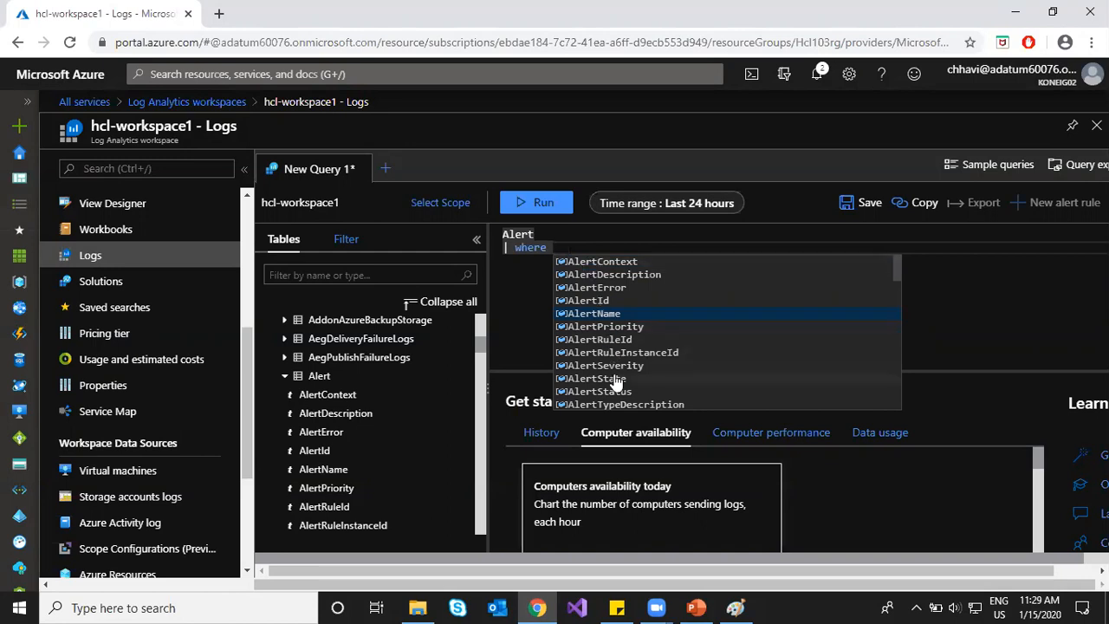
{"action": "scroll", "coordinate": [654, 375], "scroll_direction": "down", "scroll_amount": 2}
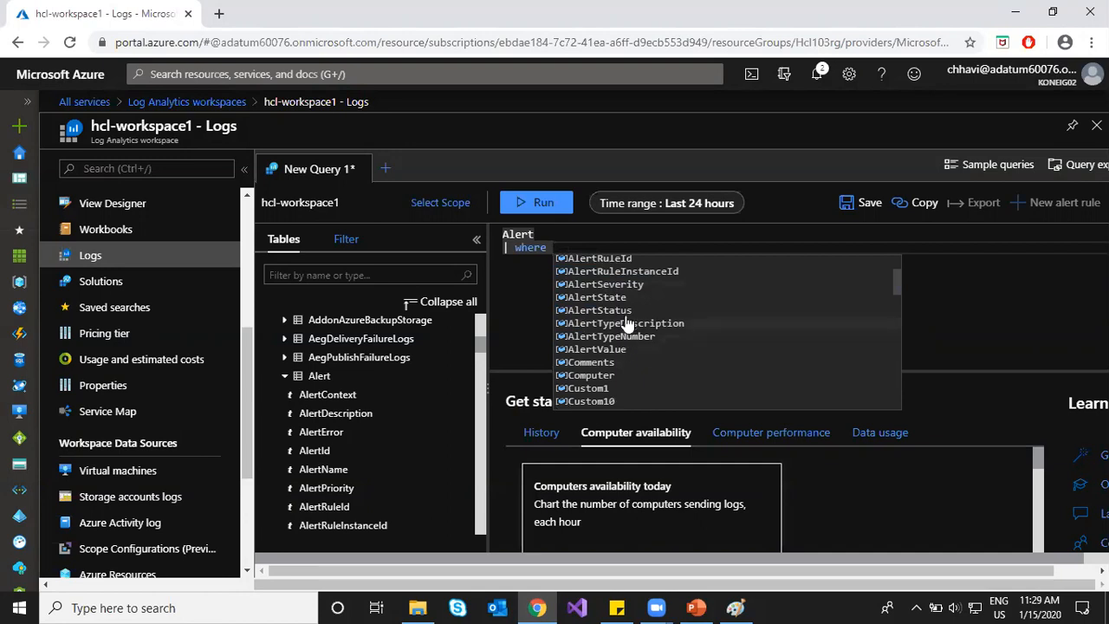
{"action": "scroll", "coordinate": [628, 309], "scroll_direction": "up", "scroll_amount": 2}
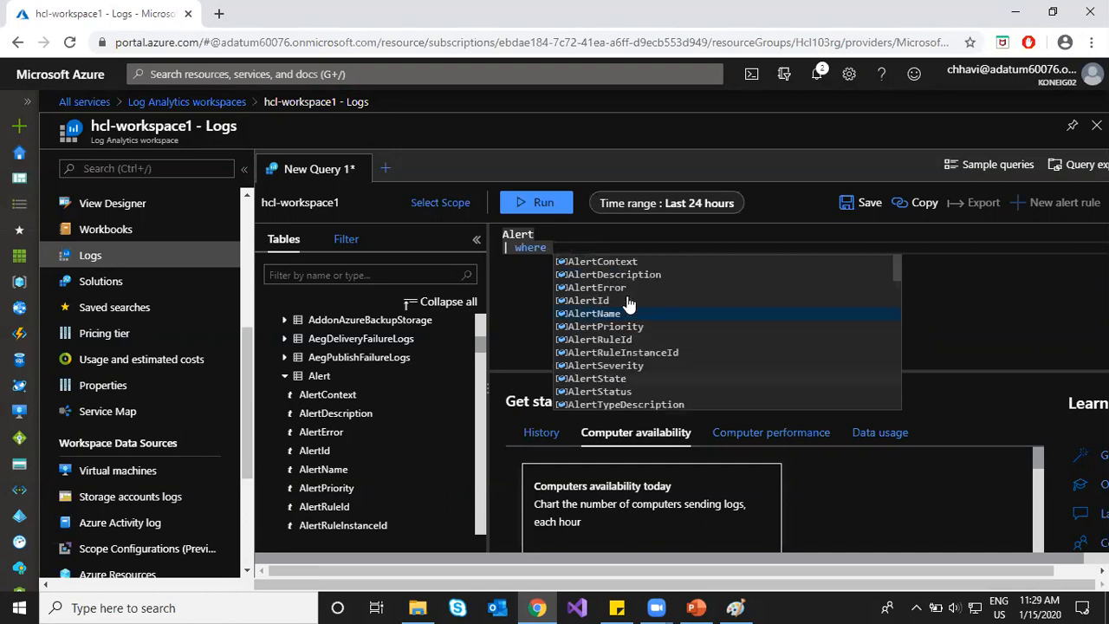
{"action": "left_click", "coordinate": [573, 249]}
{"action": "key", "text": "BackSpace"}
{"action": "key", "text": "BackSpace"}
{"action": "key", "text": "BackSpace"}
{"action": "key", "text": "BackSpace"}
{"action": "key", "text": "BackSpace"}
{"action": "key", "text": "BackSpace"}
{"action": "key", "text": "BackSpace"}
{"action": "key", "text": "BackSpace"}
{"action": "key", "text": "BackSpace"}
{"action": "key", "text": "BackSpace"}
{"action": "key", "text": "BackSpace"}
{"action": "key", "text": "BackSpace"}
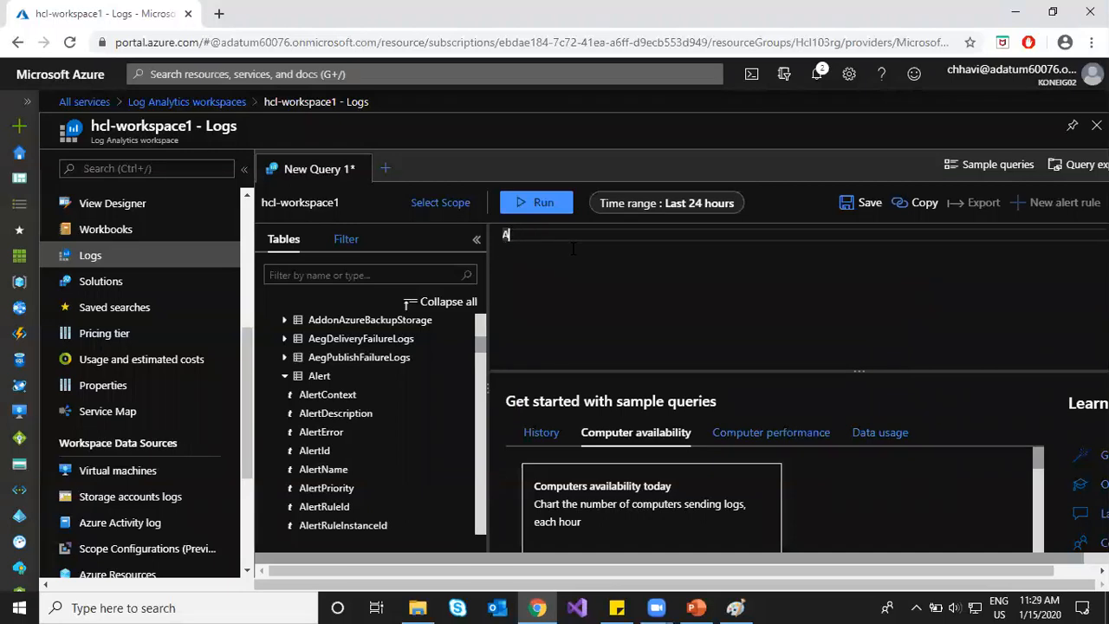
Step: Run AzureActivity | where Caller startswith the user's name, and enlarge the results pane
{"action": "type", "text": "zureActivity"}
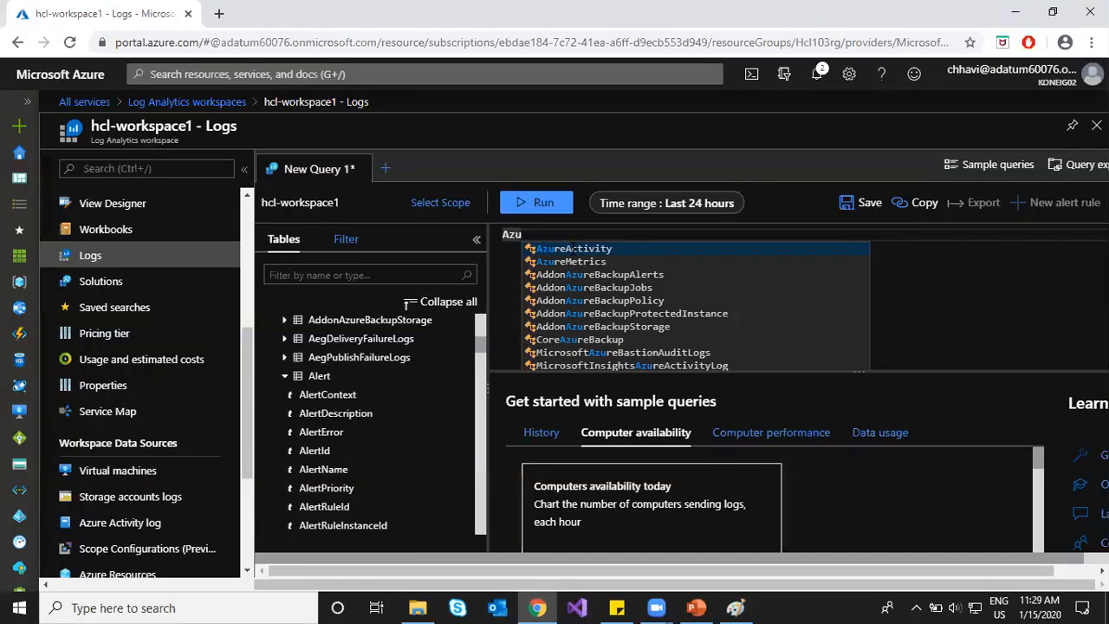
{"action": "key", "text": "Return"}
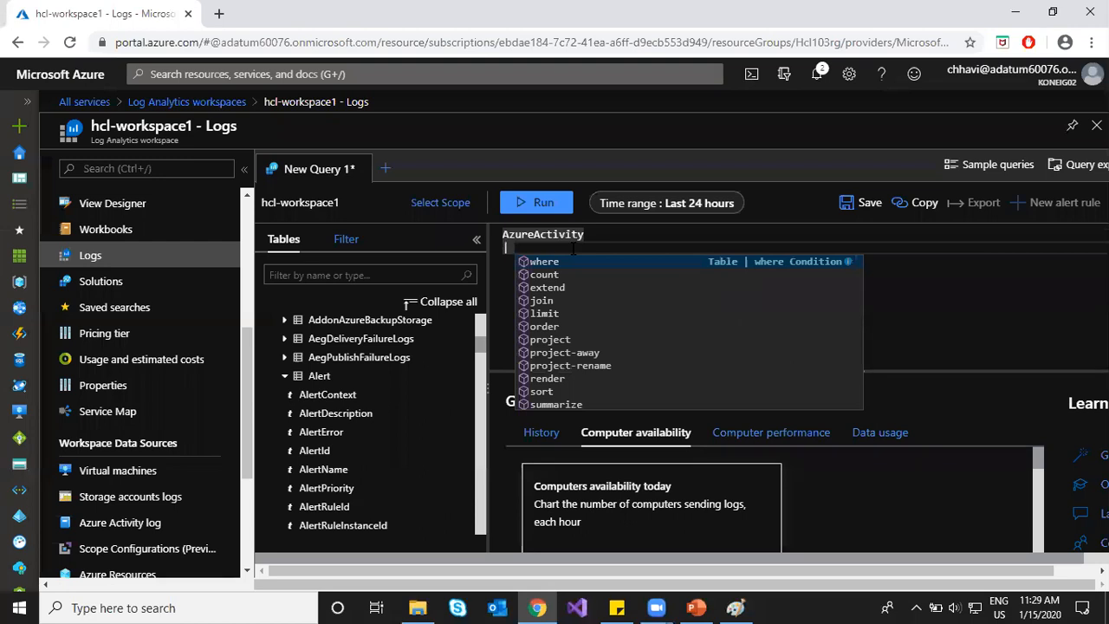
{"action": "key", "text": "Return"}
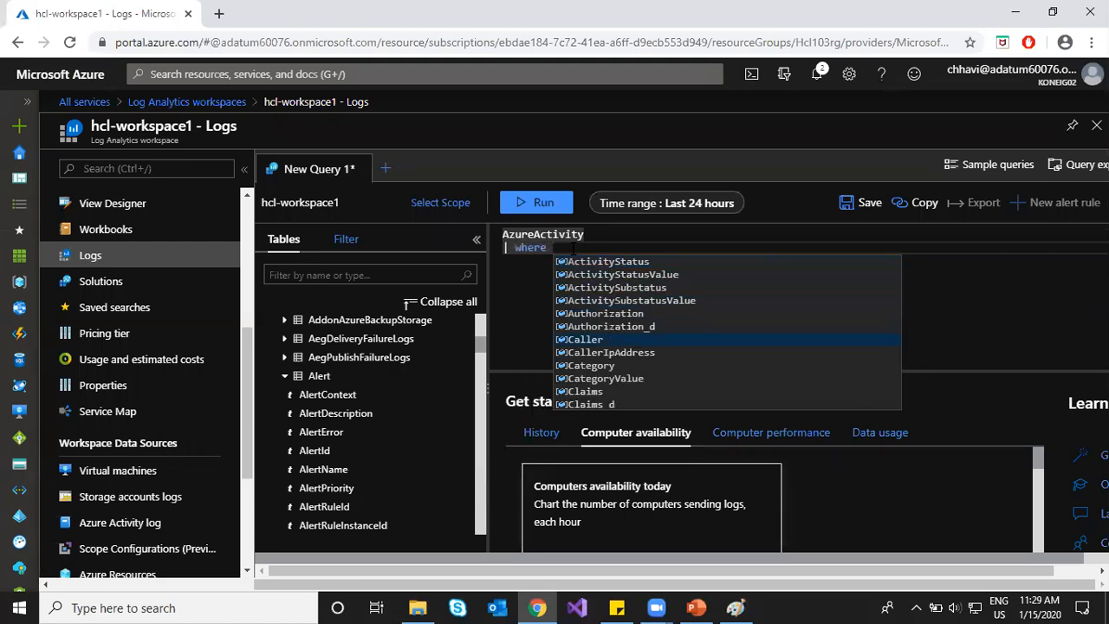
{"action": "key", "text": "Return"}
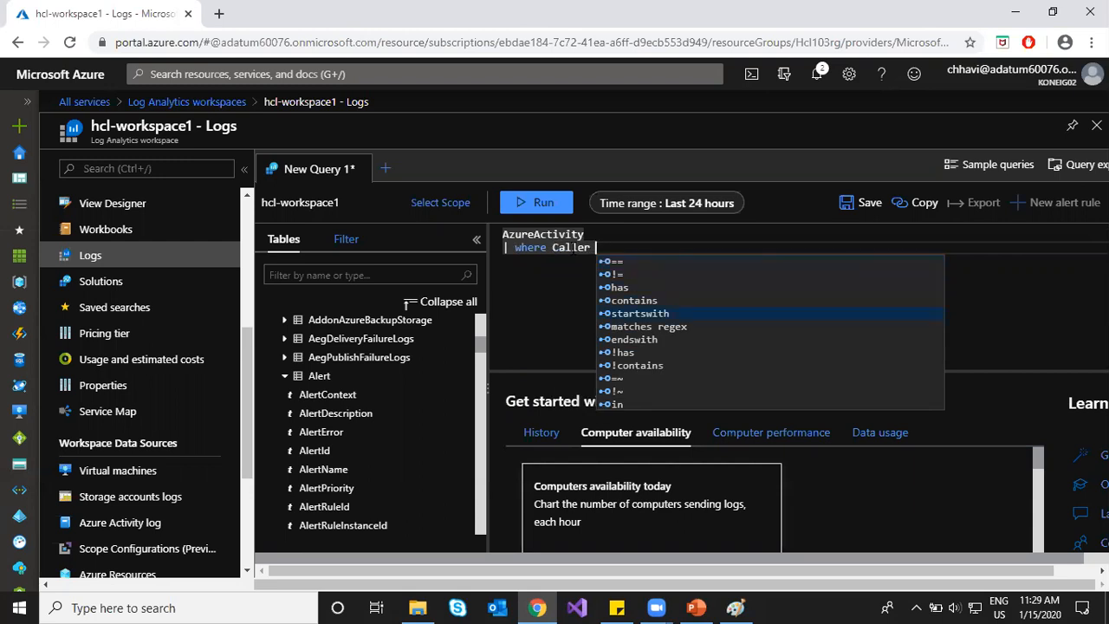
{"action": "key", "text": "Return"}
{"action": "type", "text": "\"chhavi"}
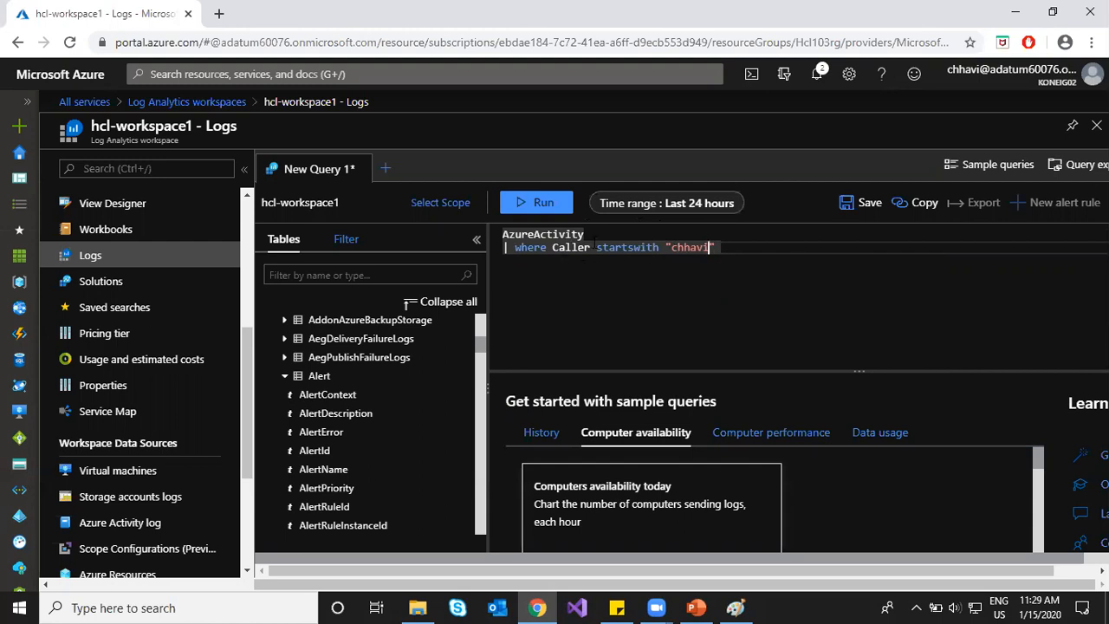
{"action": "left_click", "coordinate": [528, 210]}
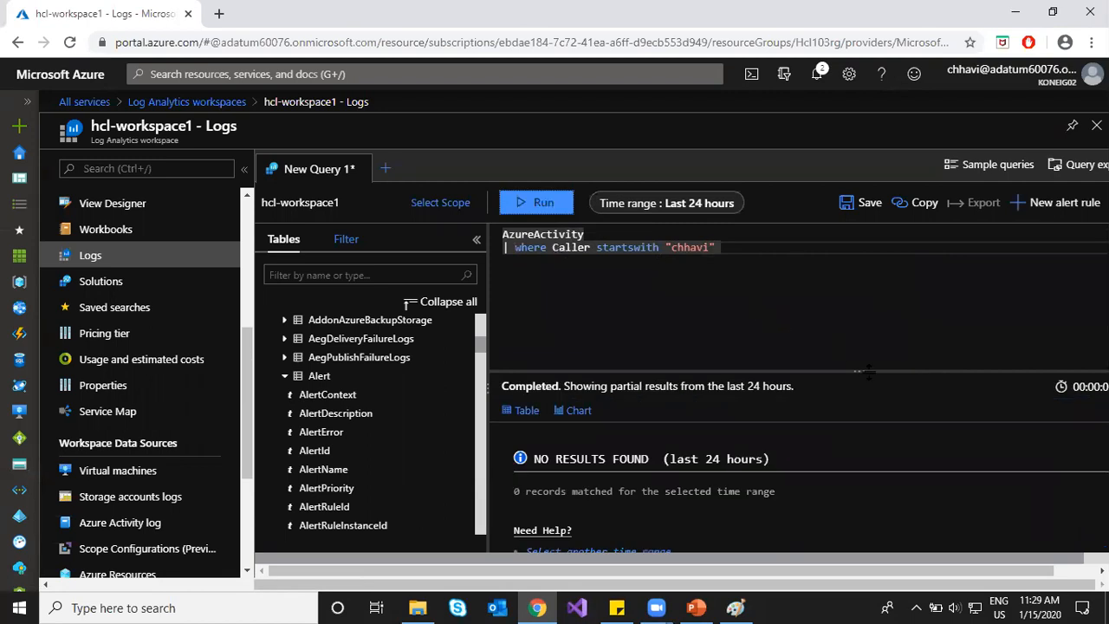
{"action": "left_click_drag", "start_coordinate": [865, 371], "coordinate": [860, 304]}
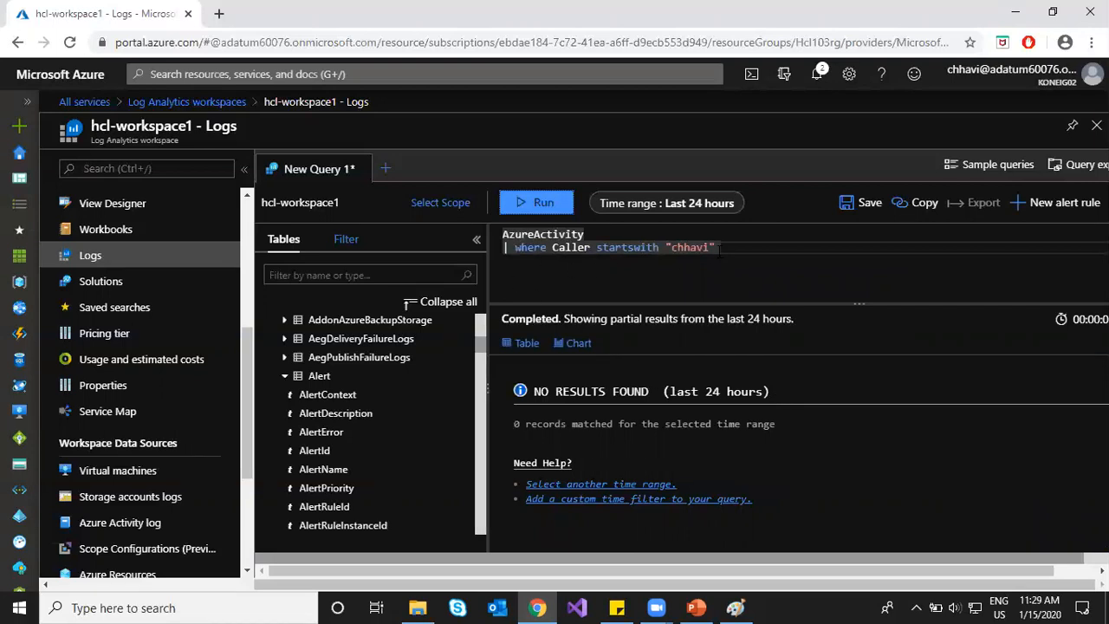
Step: Select the two-line query, then open a new query tab with sample queries
{"action": "left_click_drag", "start_coordinate": [718, 249], "coordinate": [497, 234]}
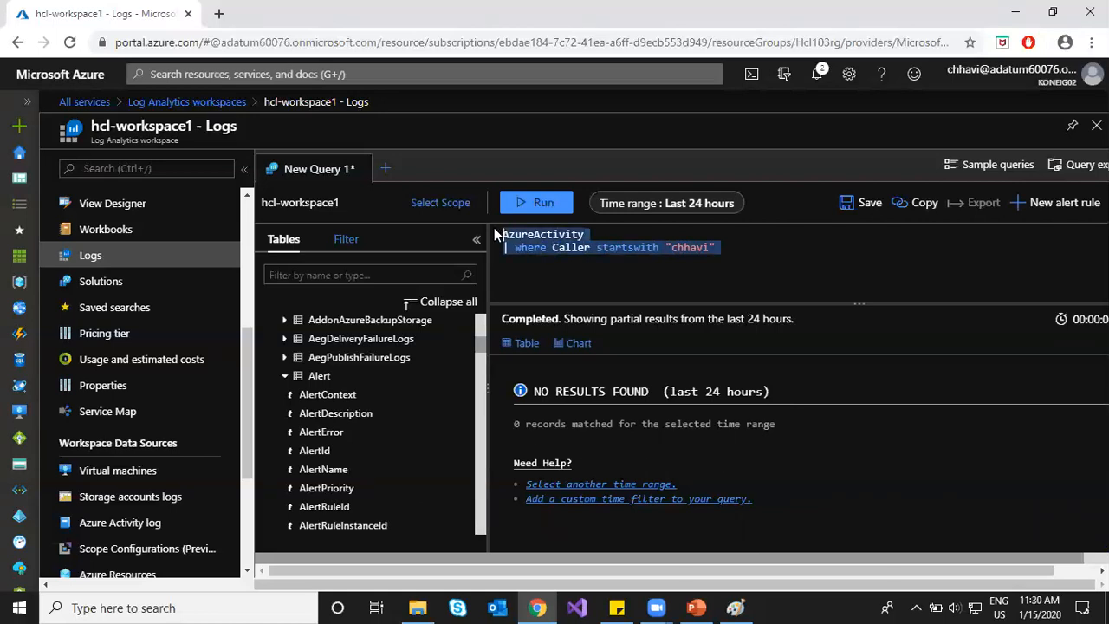
{"action": "left_click", "coordinate": [729, 249]}
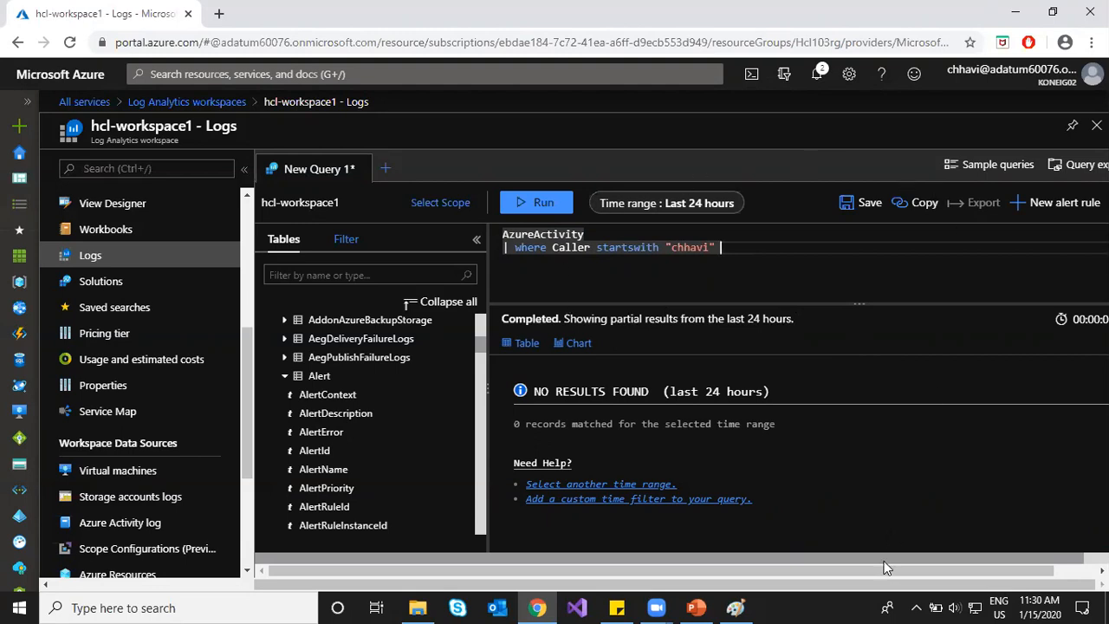
{"action": "left_click_drag", "start_coordinate": [898, 570], "coordinate": [929, 570]}
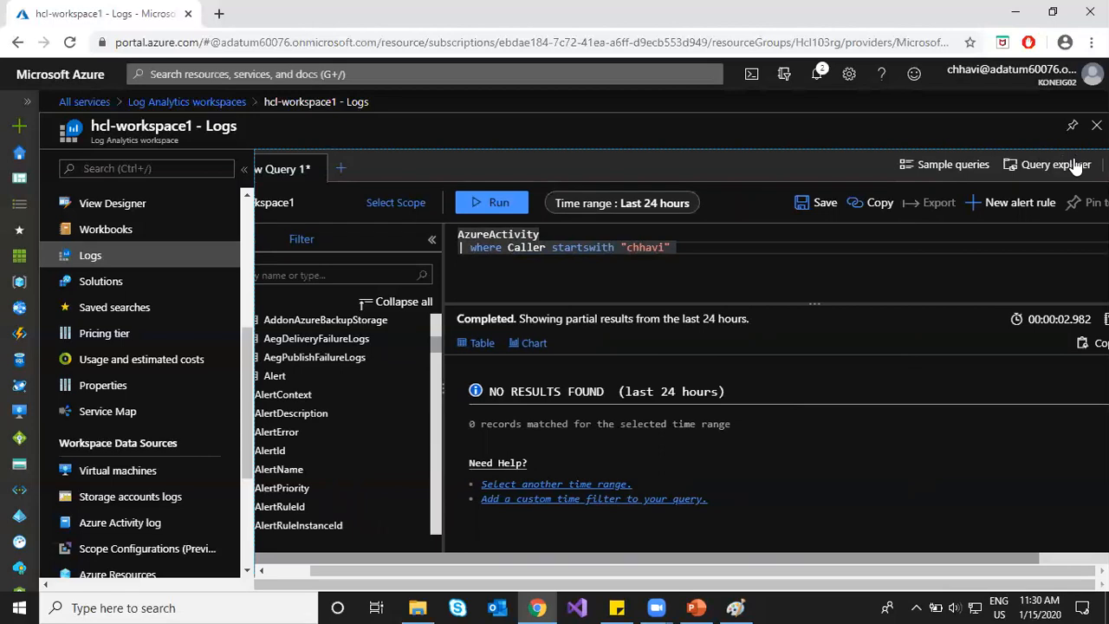
{"action": "left_click", "coordinate": [953, 168]}
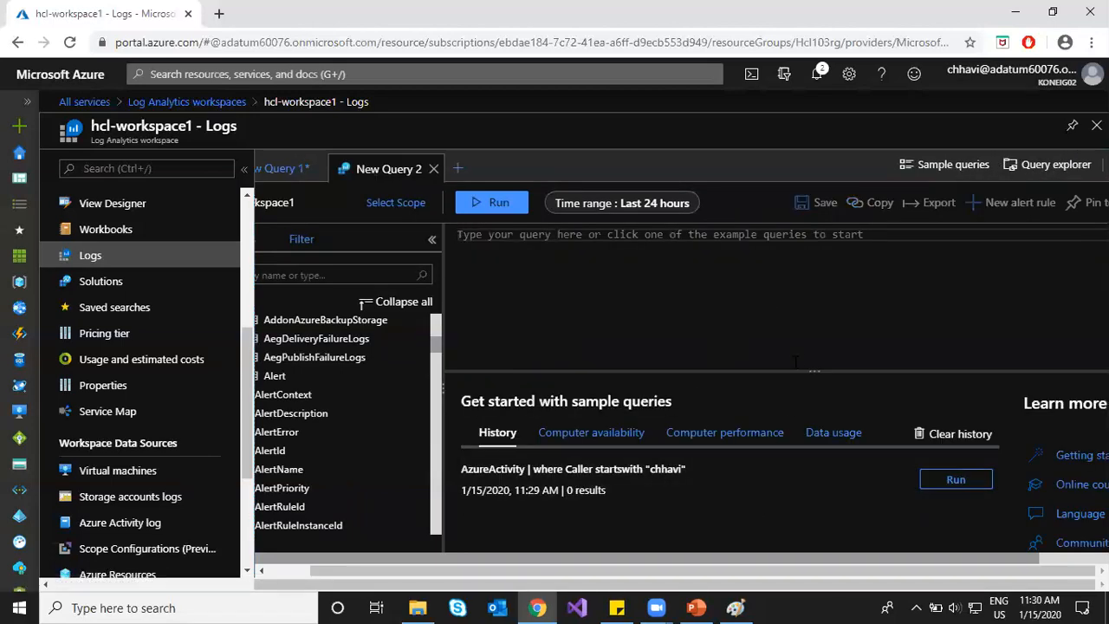
Step: Run the List heartbeats sample query with its time window changed from ago(1h) to ago(5h)
{"action": "left_click_drag", "start_coordinate": [812, 373], "coordinate": [814, 315]}
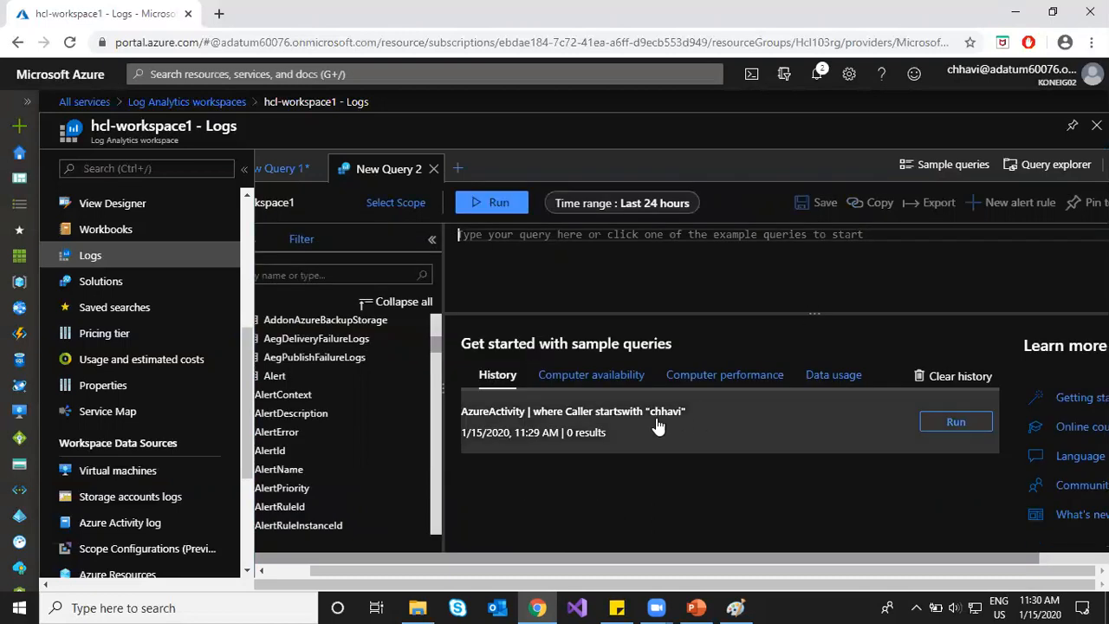
{"action": "left_click", "coordinate": [598, 377]}
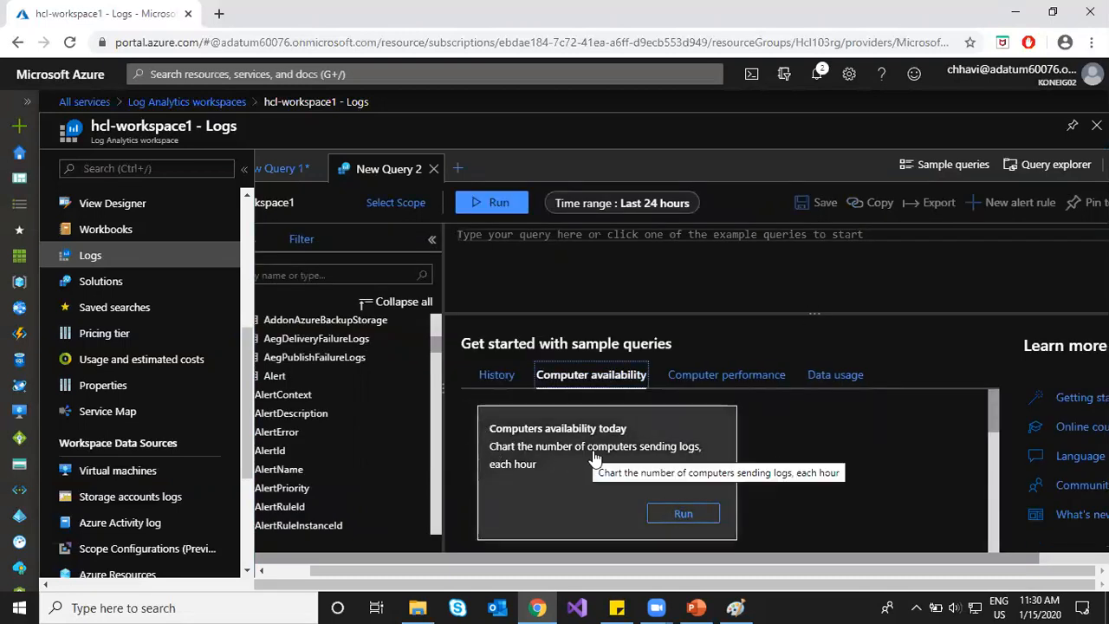
{"action": "scroll", "coordinate": [611, 456], "scroll_direction": "down", "scroll_amount": 2}
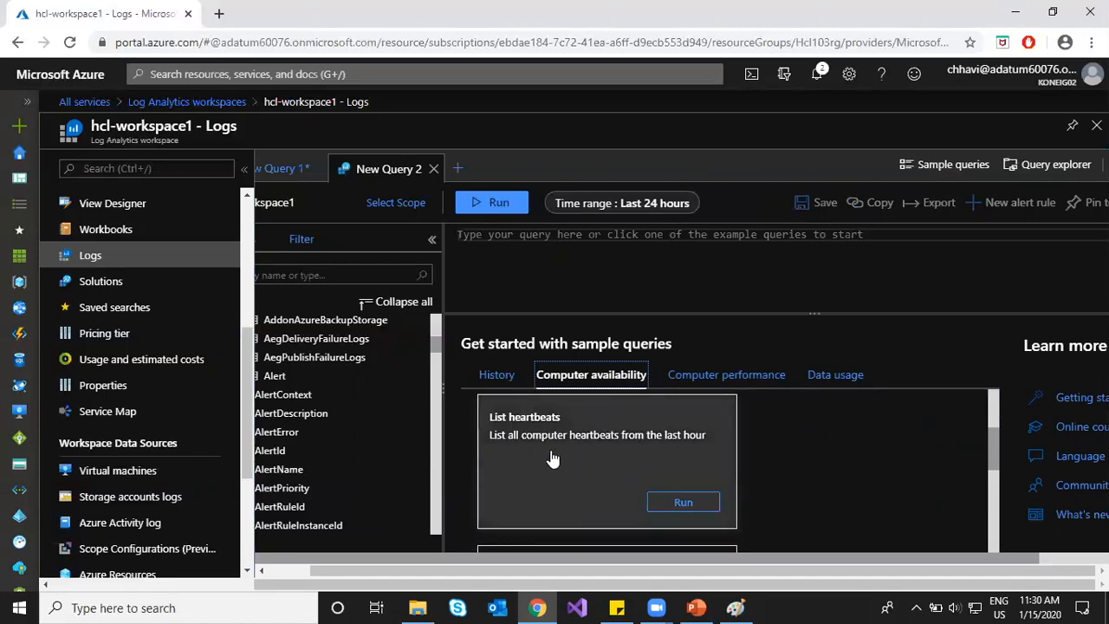
{"action": "left_click", "coordinate": [684, 504]}
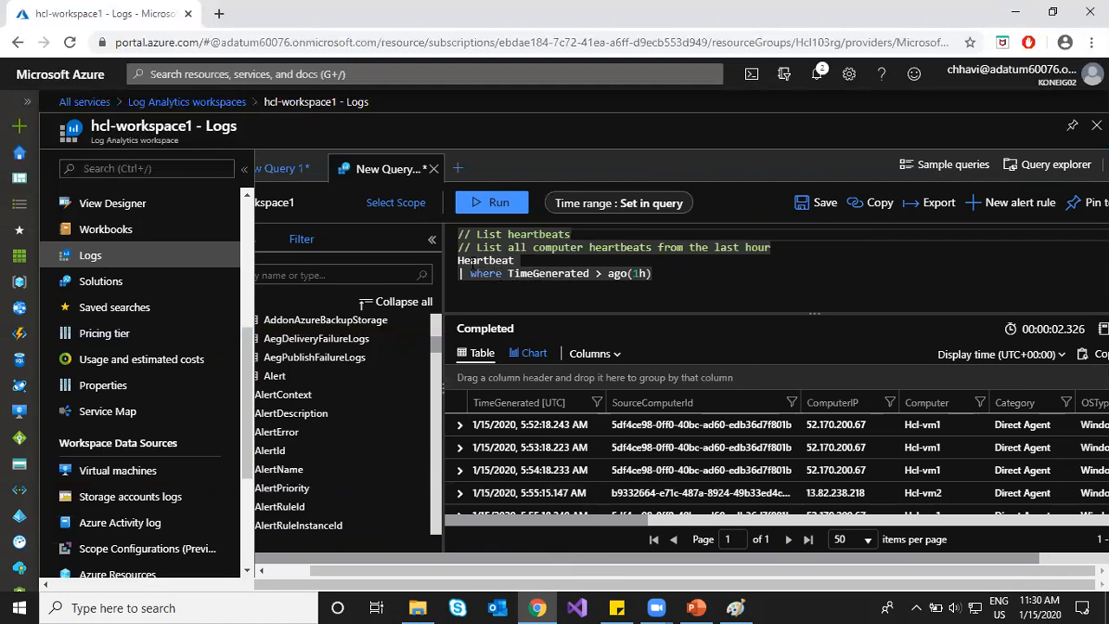
{"action": "left_click", "coordinate": [642, 274]}
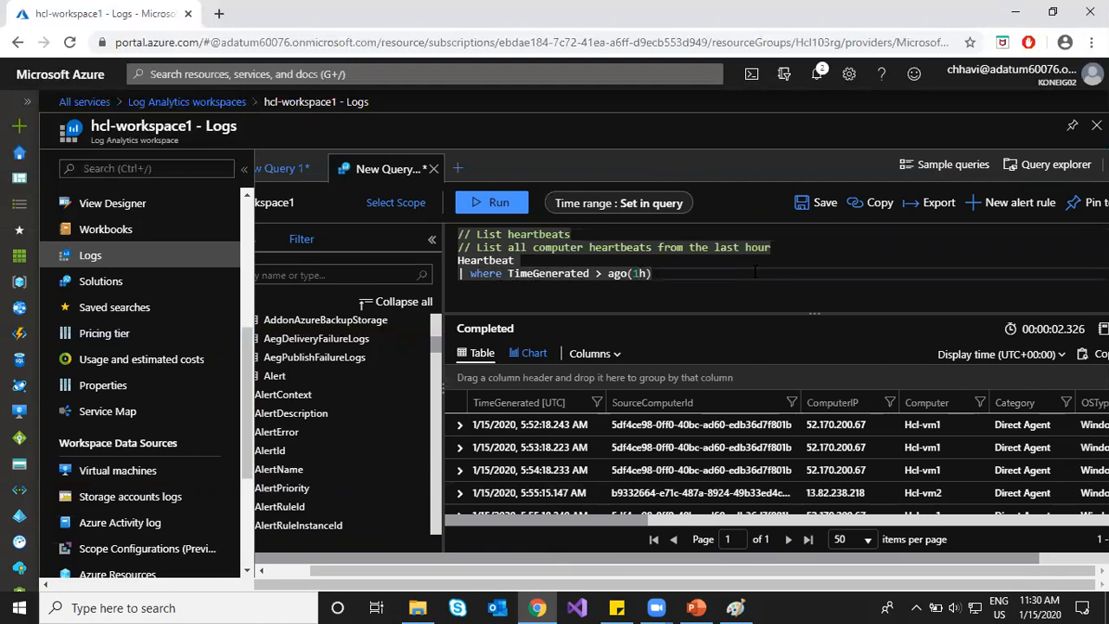
{"action": "key", "text": "BackSpace"}
{"action": "type", "text": "5"}
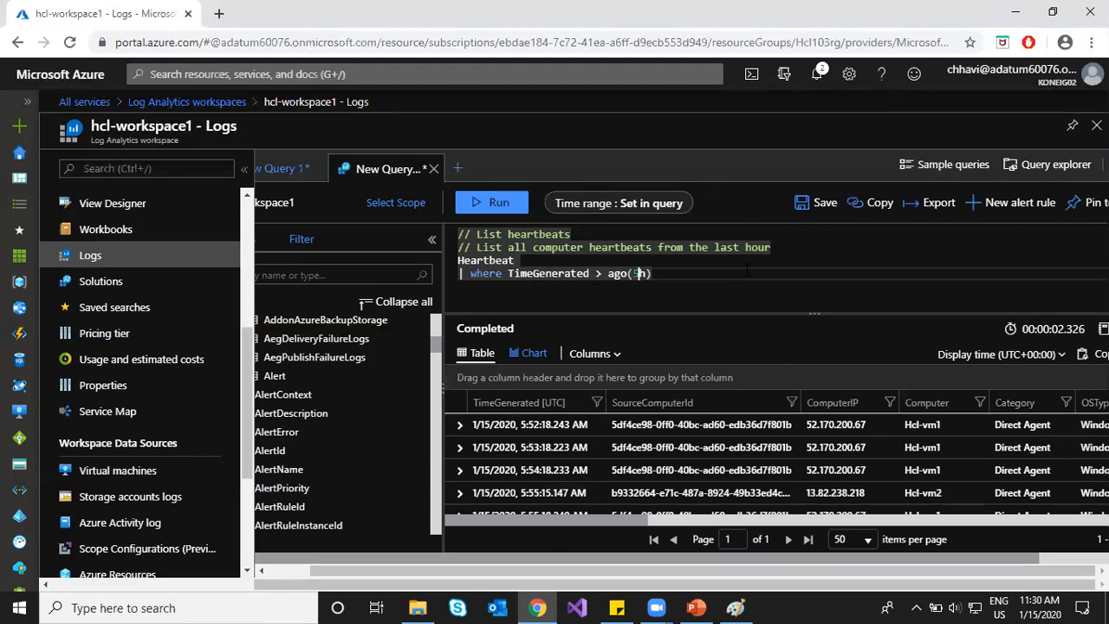
{"action": "left_click", "coordinate": [491, 206]}
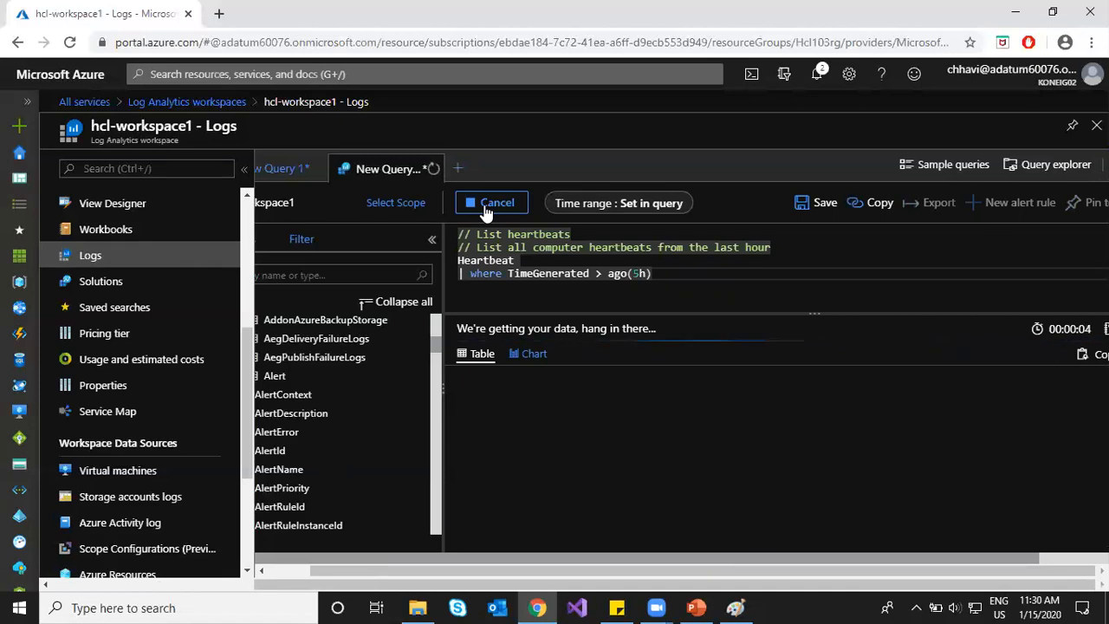
Step: Browse the 15 heartbeat results and select Hcl-vm1 in the first row
{"action": "scroll", "coordinate": [679, 438], "scroll_direction": "down", "scroll_amount": 1}
{"action": "scroll", "coordinate": [679, 444], "scroll_direction": "down", "scroll_amount": 3}
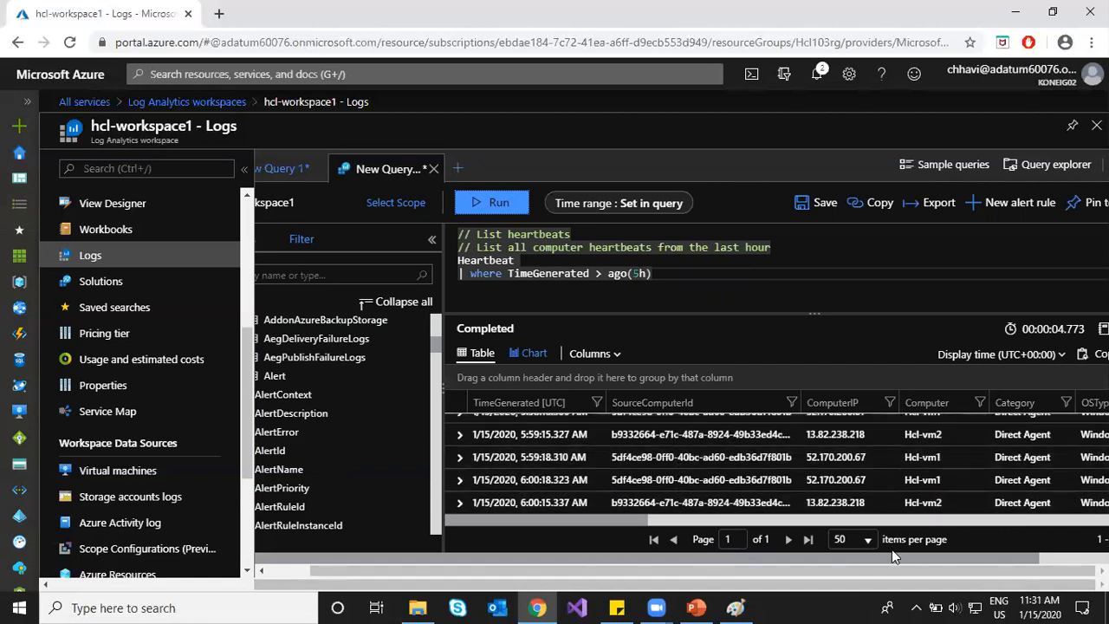
{"action": "left_click_drag", "start_coordinate": [892, 556], "coordinate": [991, 568]}
{"action": "scroll", "coordinate": [832, 460], "scroll_direction": "up", "scroll_amount": 3}
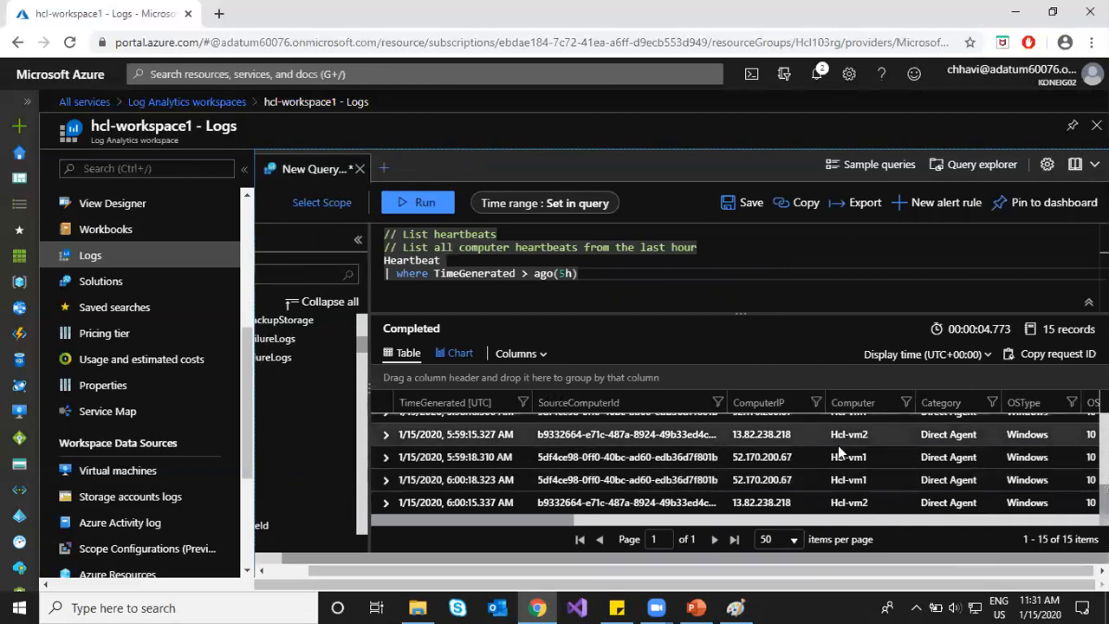
{"action": "scroll", "coordinate": [854, 465], "scroll_direction": "up", "scroll_amount": 3}
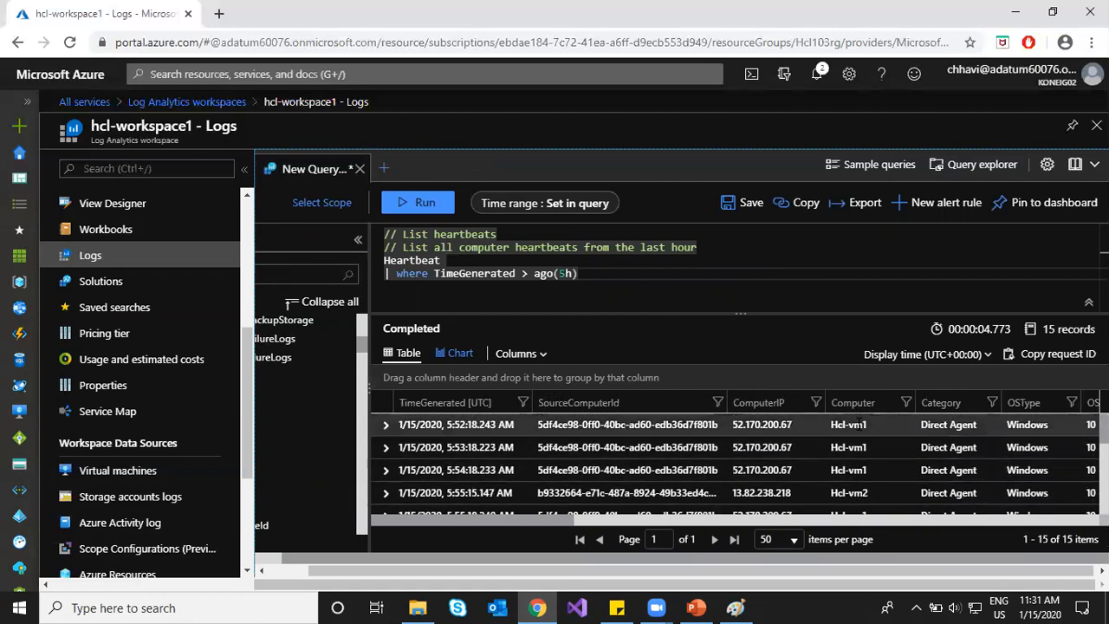
{"action": "double_click", "coordinate": [870, 426]}
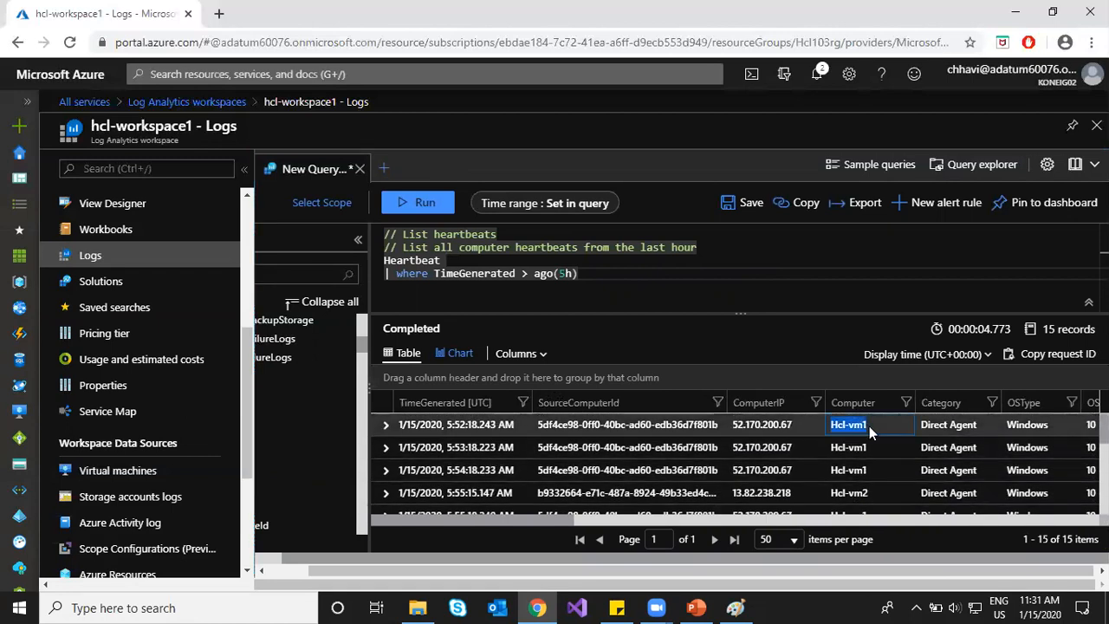
{"action": "scroll", "coordinate": [870, 433], "scroll_direction": "down", "scroll_amount": 3}
{"action": "left_click_drag", "start_coordinate": [831, 458], "coordinate": [869, 460]}
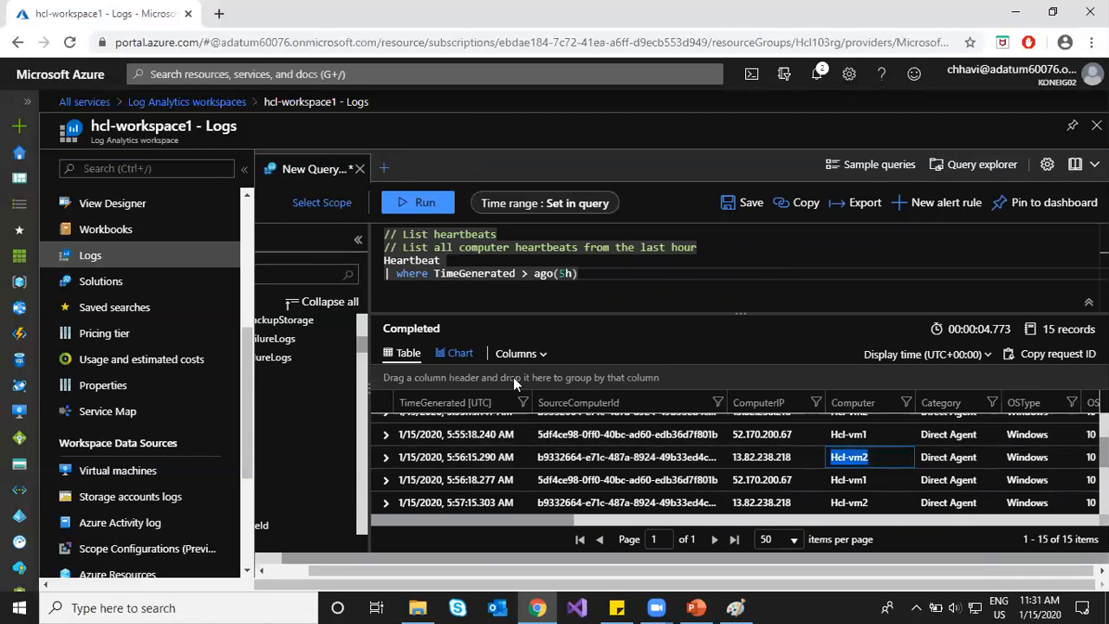
Step: View the results as a chart, check chart types and x-axis column, then return to the table
{"action": "left_click", "coordinate": [460, 354]}
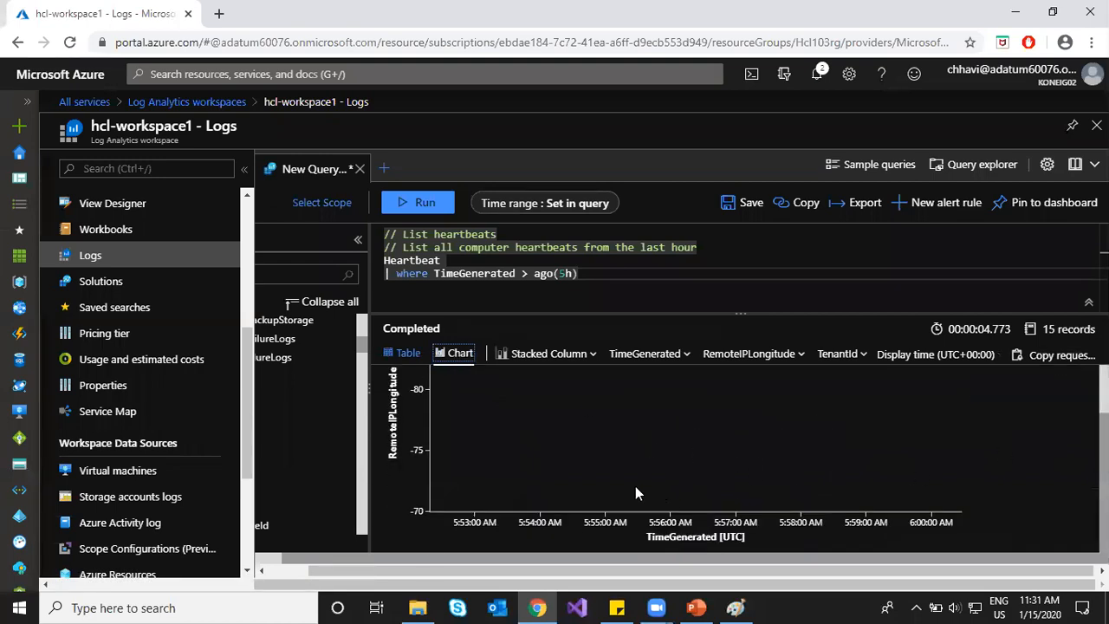
{"action": "left_click", "coordinate": [547, 354]}
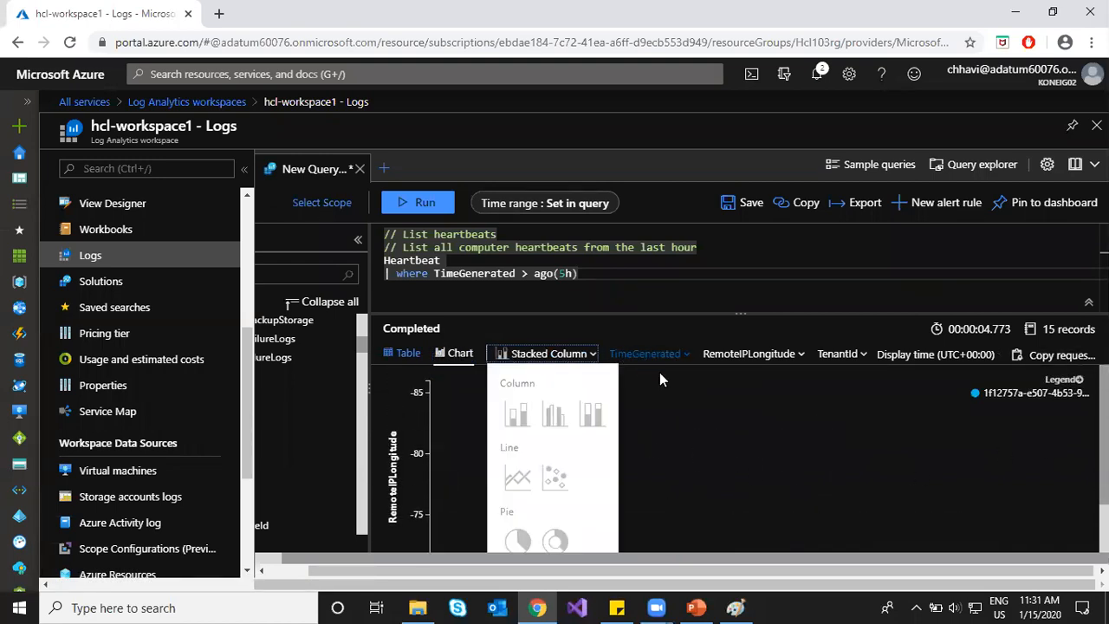
{"action": "left_click", "coordinate": [658, 364]}
{"action": "left_click", "coordinate": [555, 401]}
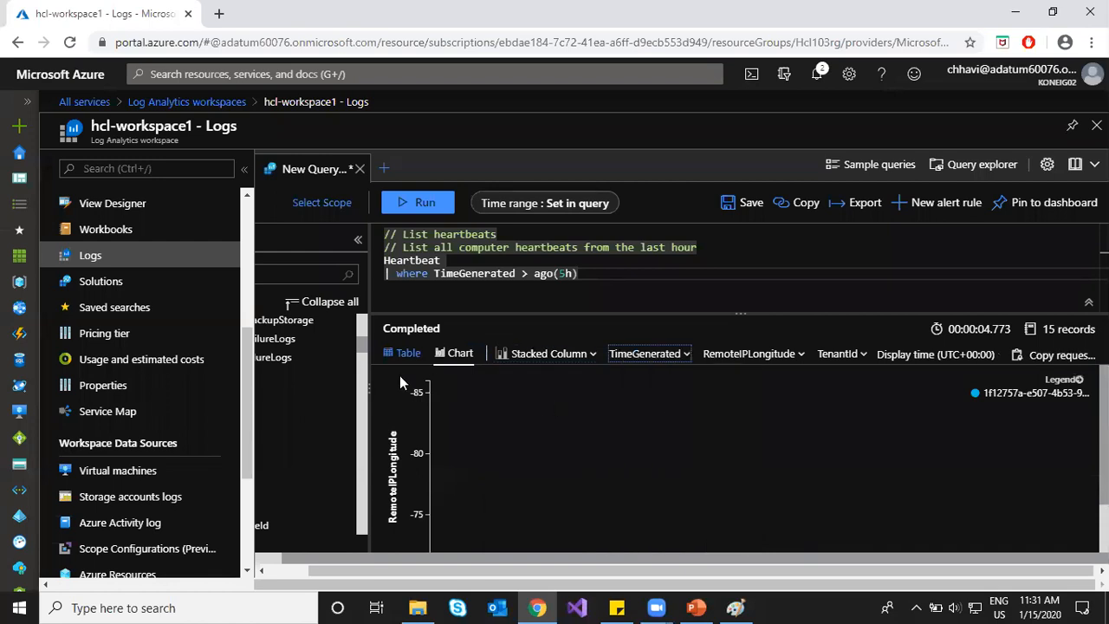
{"action": "left_click", "coordinate": [414, 357]}
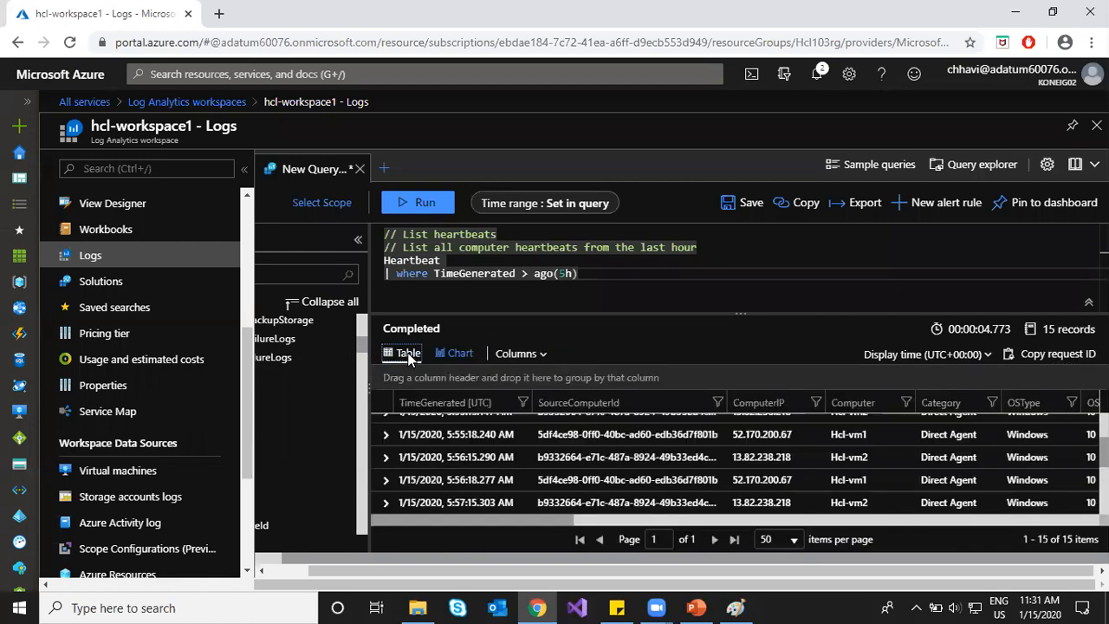
{"action": "scroll", "coordinate": [743, 468], "scroll_direction": "down", "scroll_amount": 1}
{"action": "scroll", "coordinate": [743, 468], "scroll_direction": "up", "scroll_amount": 3}
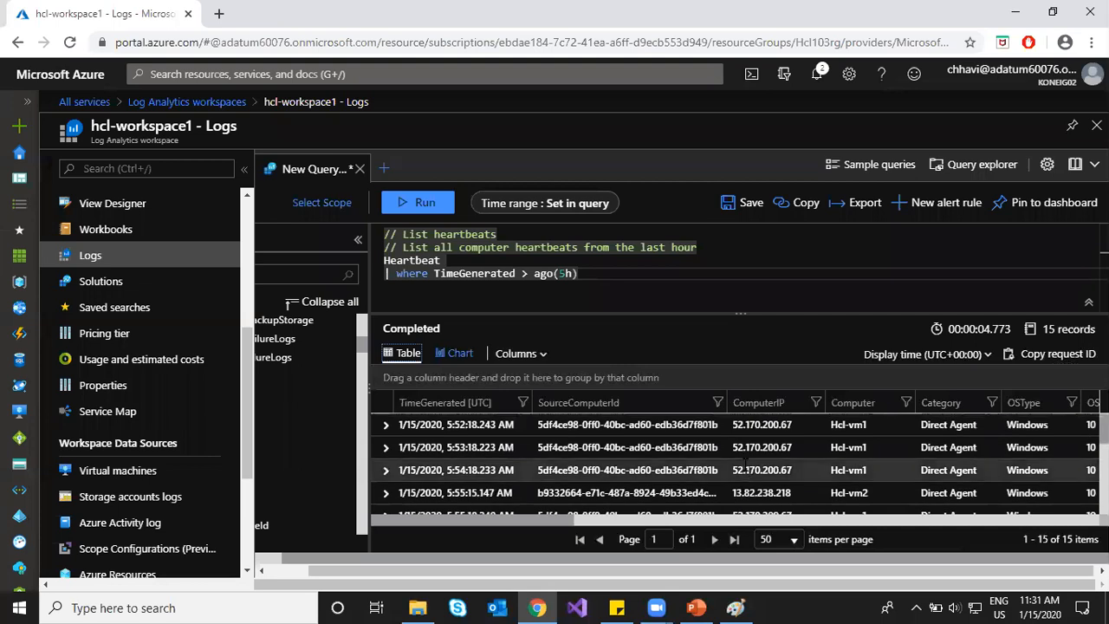
{"action": "left_click", "coordinate": [846, 208]}
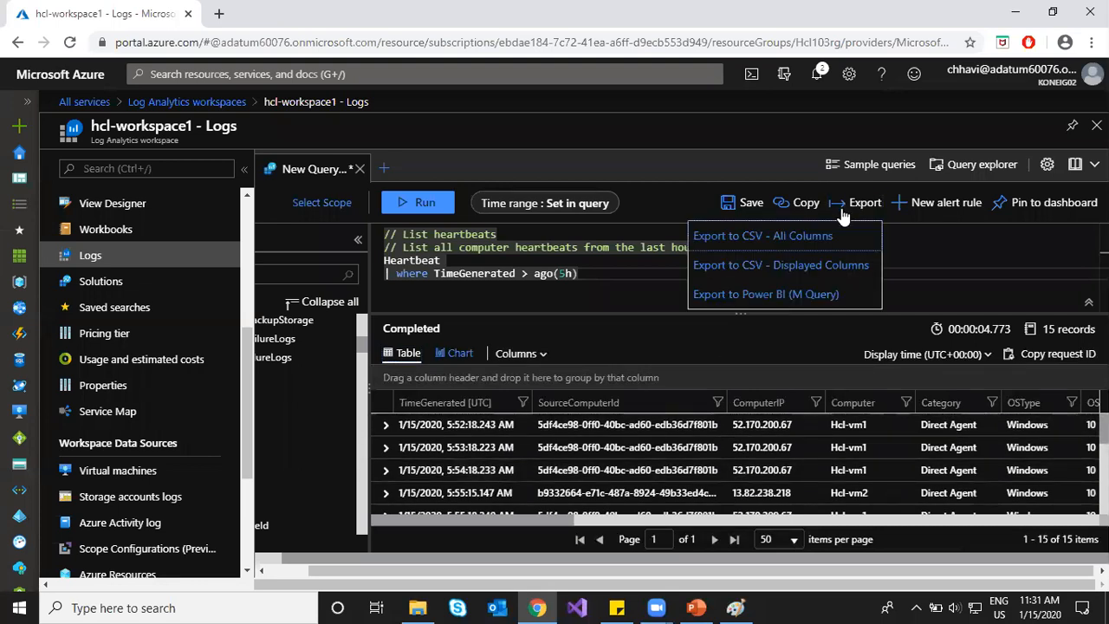
Step: Export all columns to CSV and open the downloaded query_data.csv
{"action": "left_click", "coordinate": [820, 237]}
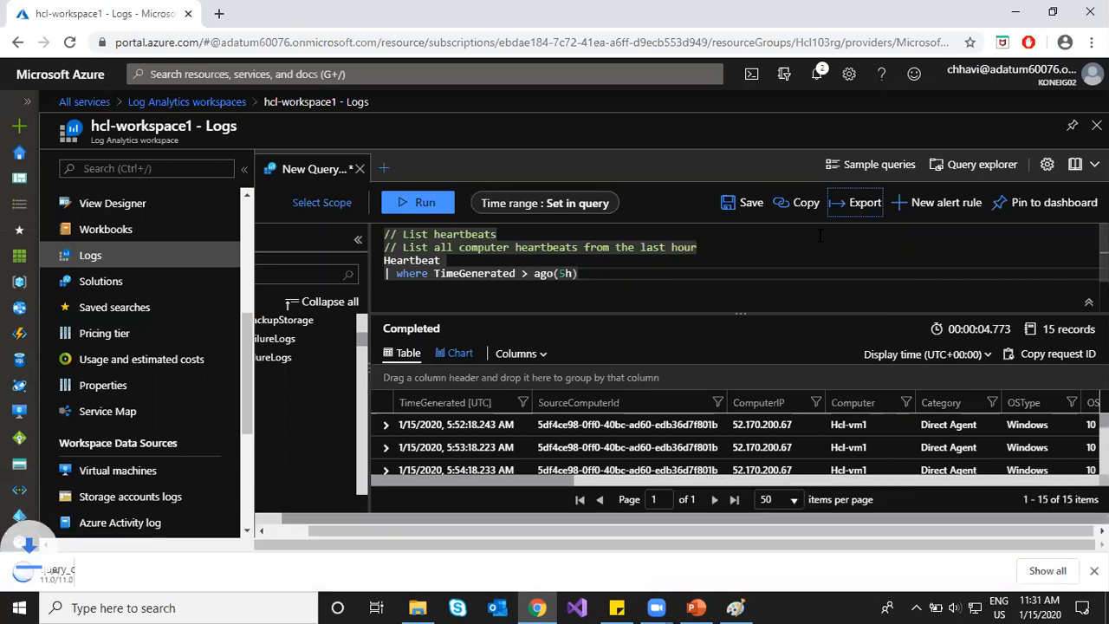
{"action": "left_click", "coordinate": [89, 579]}
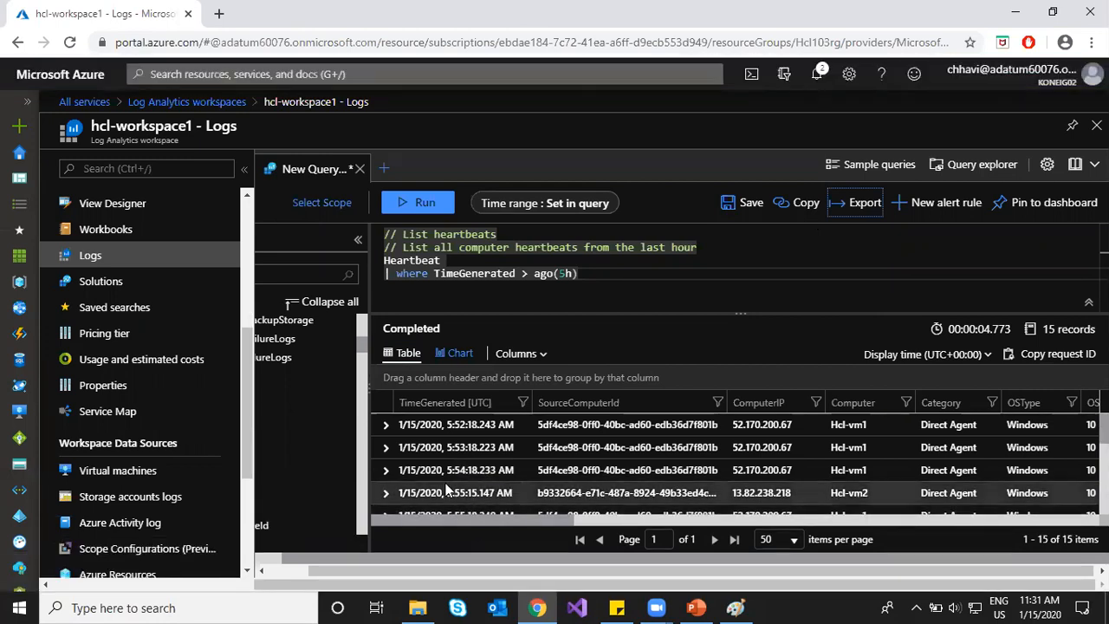
Step: Expand the first heartbeat record to review its fields, collapse it, then expand the second record
{"action": "left_click", "coordinate": [385, 425]}
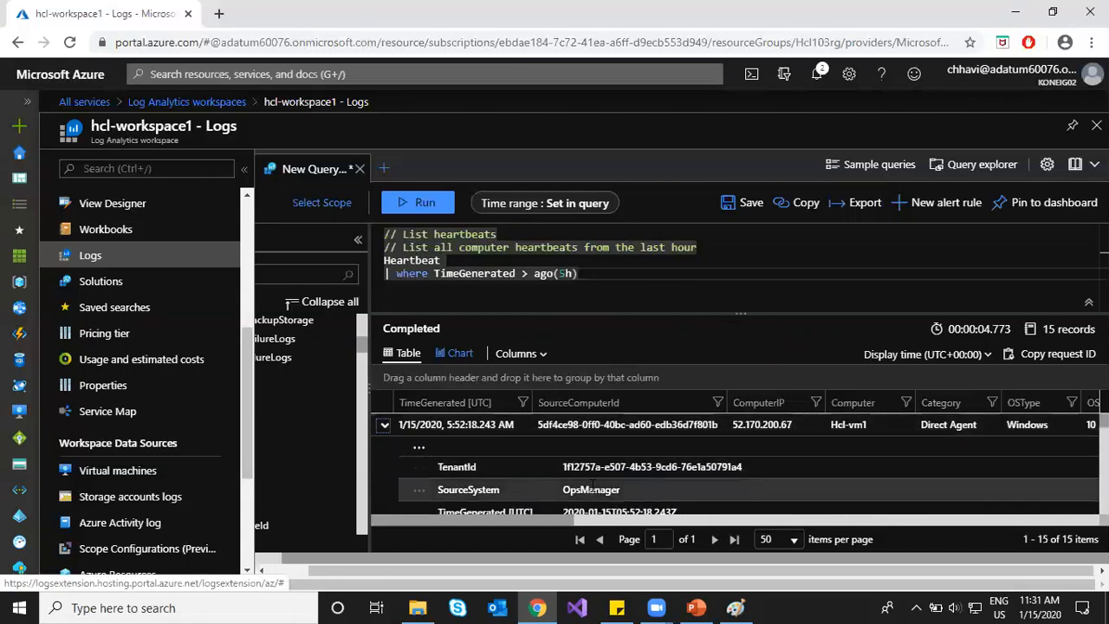
{"action": "scroll", "coordinate": [727, 487], "scroll_direction": "down", "scroll_amount": 1}
{"action": "scroll", "coordinate": [777, 475], "scroll_direction": "down", "scroll_amount": 1}
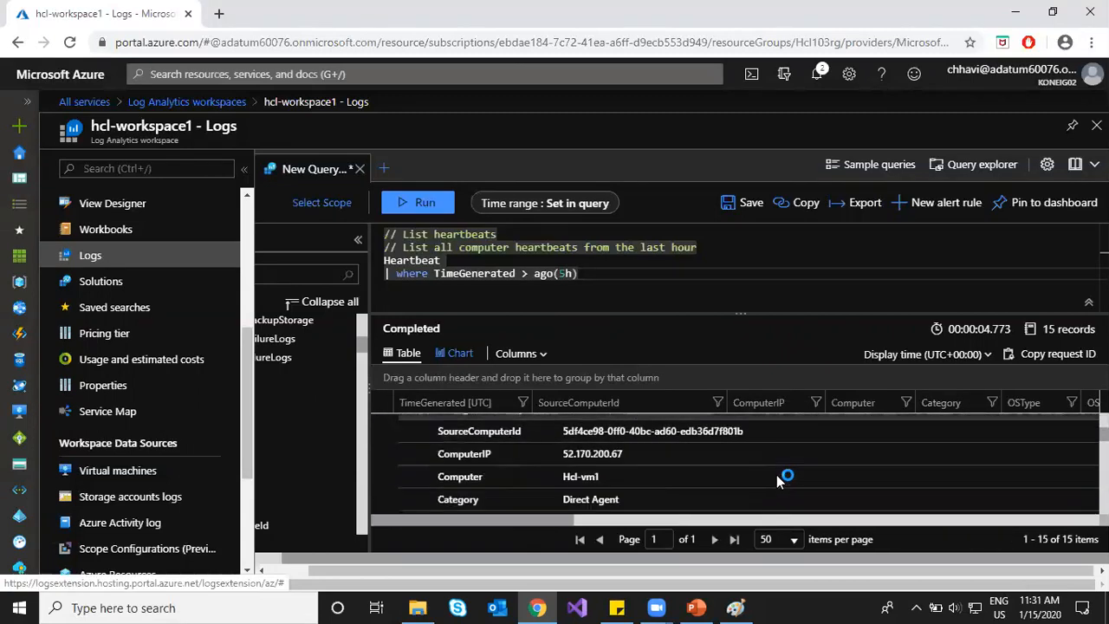
{"action": "scroll", "coordinate": [777, 479], "scroll_direction": "up", "scroll_amount": 1}
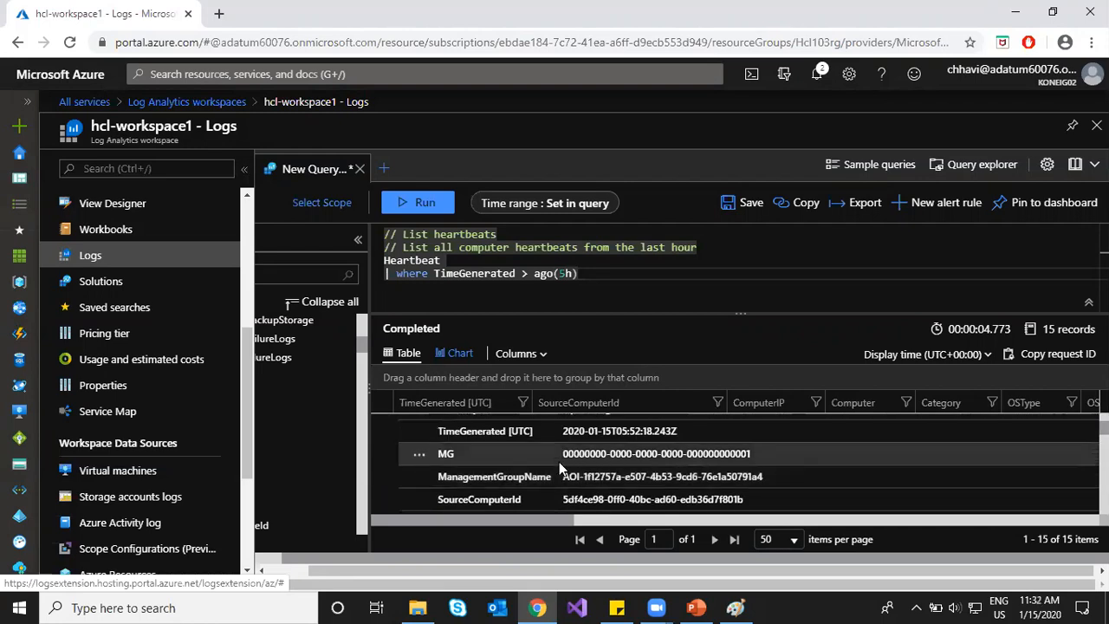
{"action": "scroll", "coordinate": [559, 468], "scroll_direction": "down", "scroll_amount": 3}
{"action": "scroll", "coordinate": [559, 462], "scroll_direction": "down", "scroll_amount": 5}
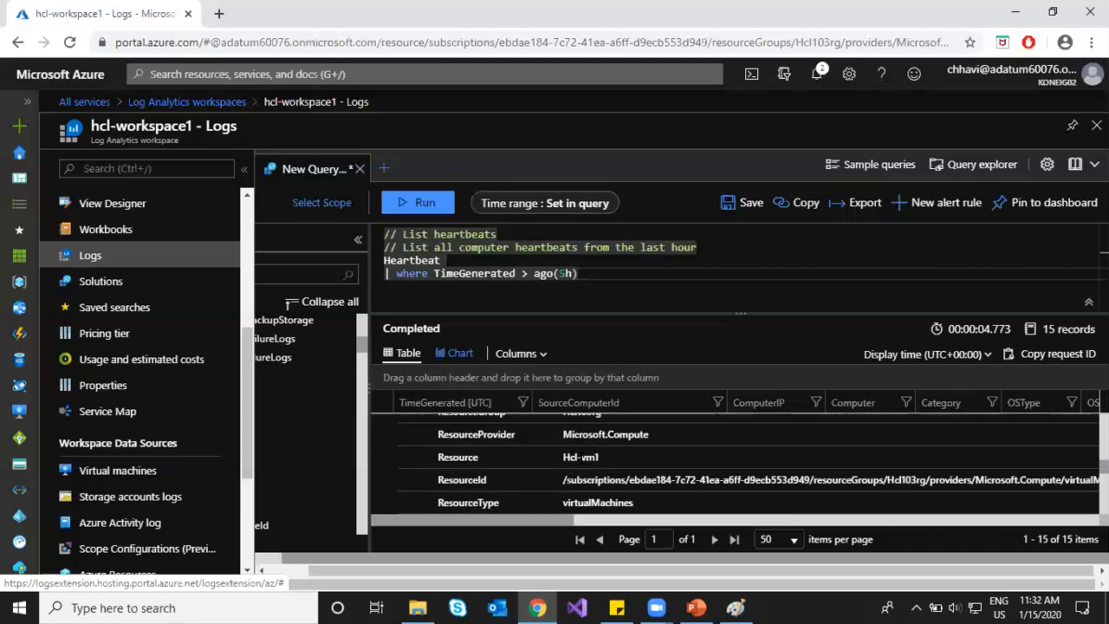
{"action": "scroll", "coordinate": [559, 463], "scroll_direction": "up", "scroll_amount": 10}
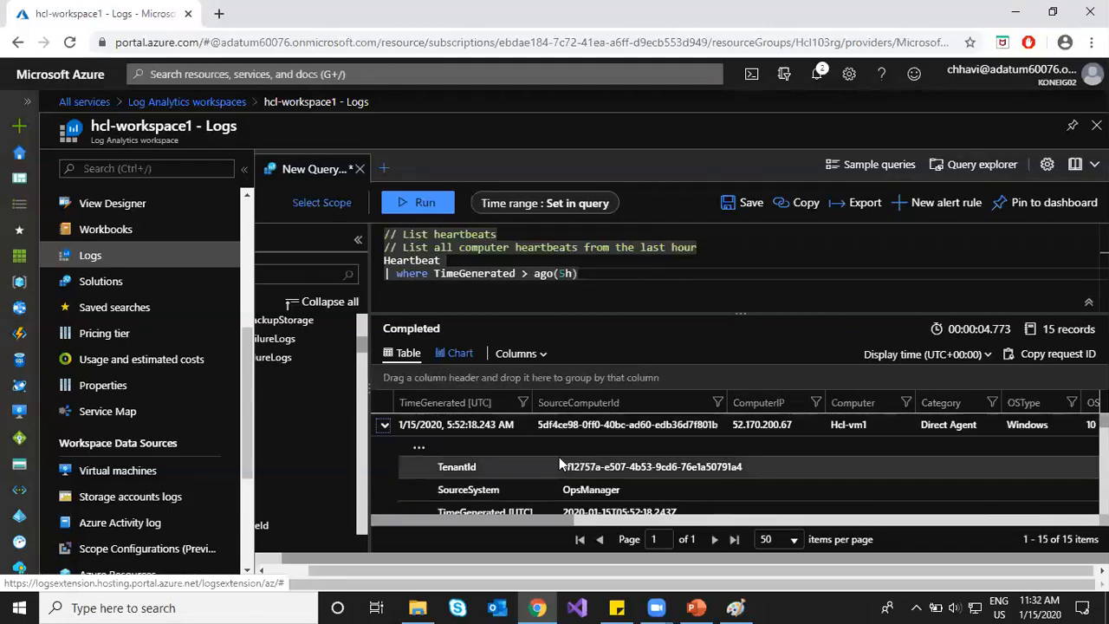
{"action": "left_click", "coordinate": [382, 428]}
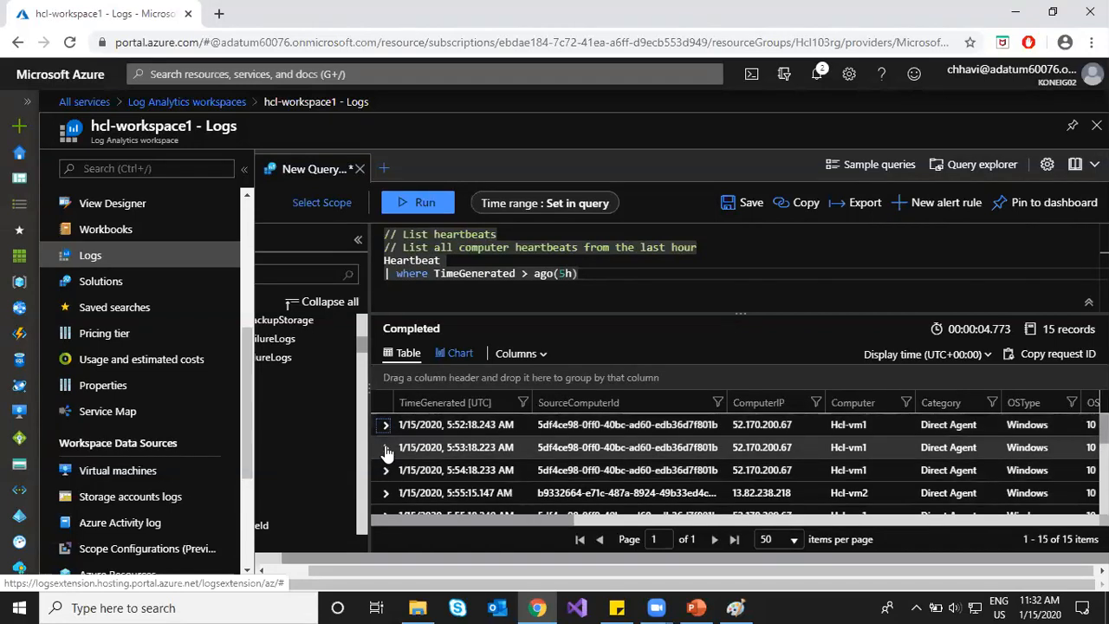
{"action": "left_click", "coordinate": [386, 449]}
{"action": "scroll", "coordinate": [496, 468], "scroll_direction": "down", "scroll_amount": 10}
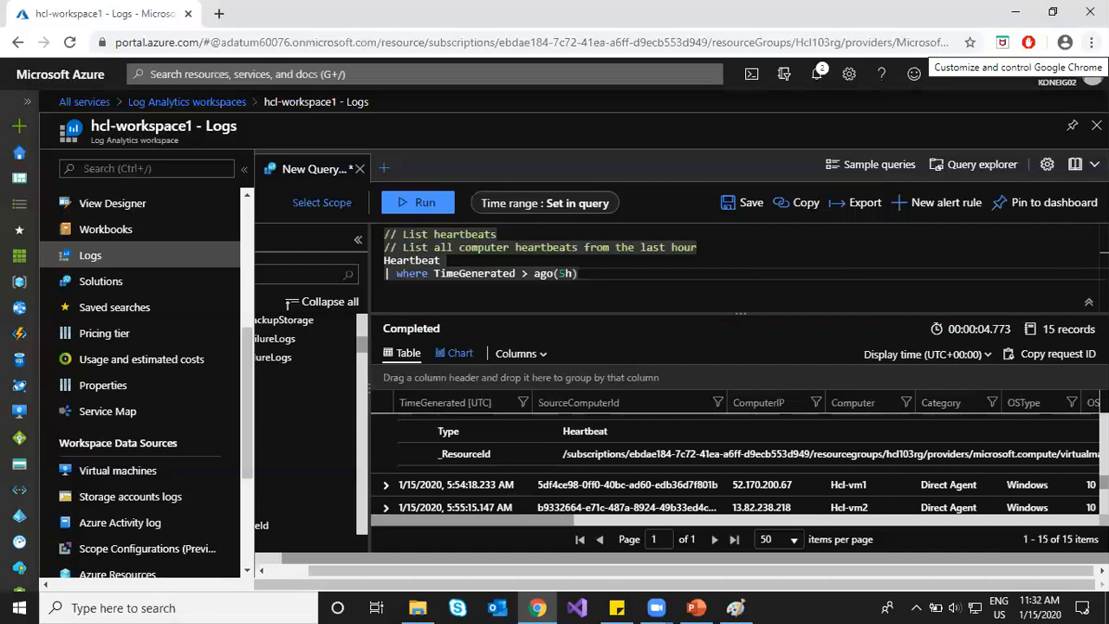
{"action": "left_click", "coordinate": [901, 36]}
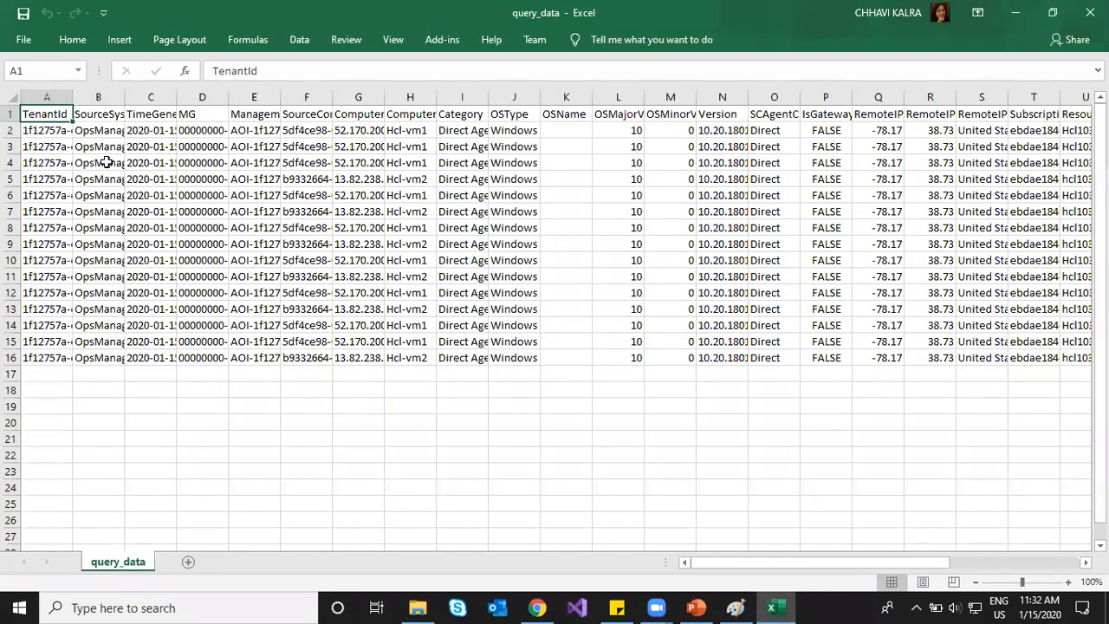
Step: Widen columns A, H, Q, R and F of query_data, hiding column AB with the VMUUID values
{"action": "left_click_drag", "start_coordinate": [67, 94], "coordinate": [749, 95]}
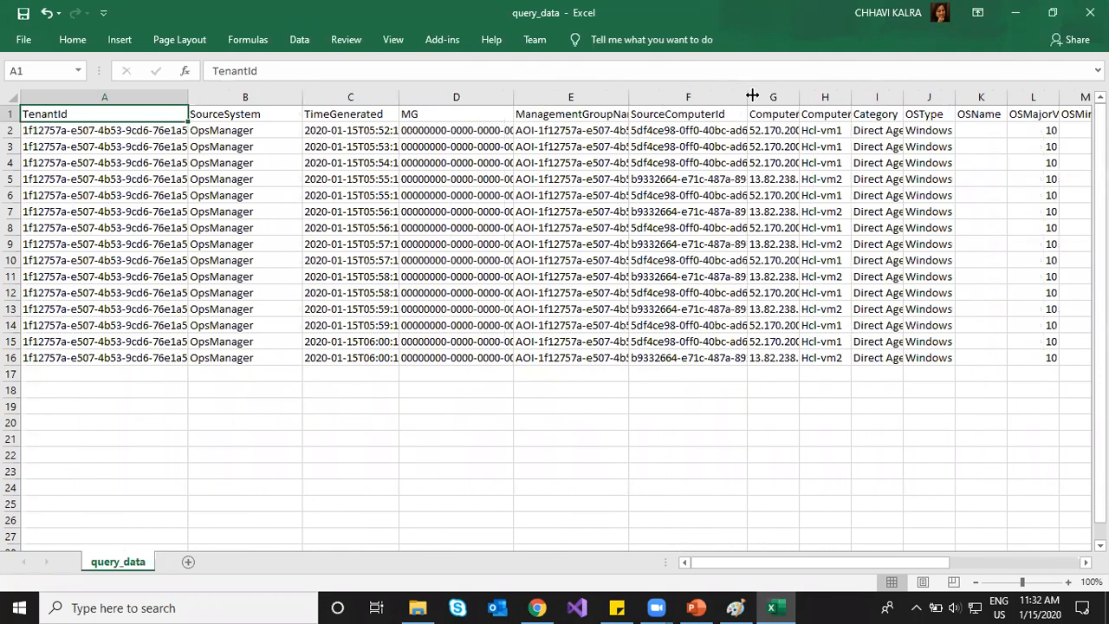
{"action": "left_click_drag", "start_coordinate": [851, 92], "coordinate": [903, 88]}
{"action": "left_click_drag", "start_coordinate": [854, 566], "coordinate": [1020, 566]}
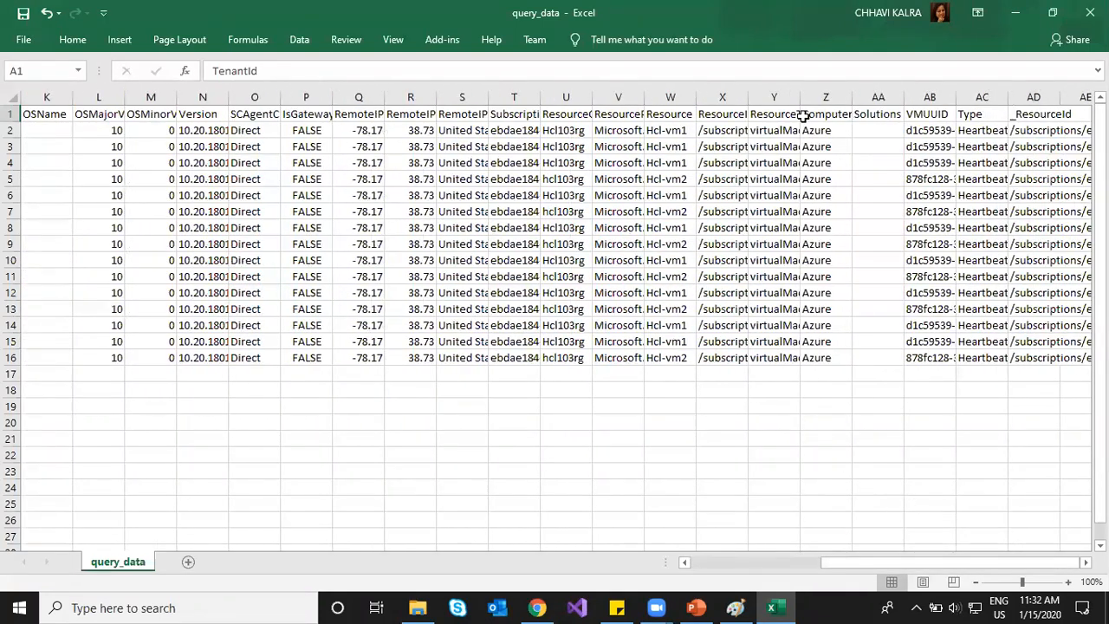
{"action": "left_click_drag", "start_coordinate": [956, 98], "coordinate": [893, 101]}
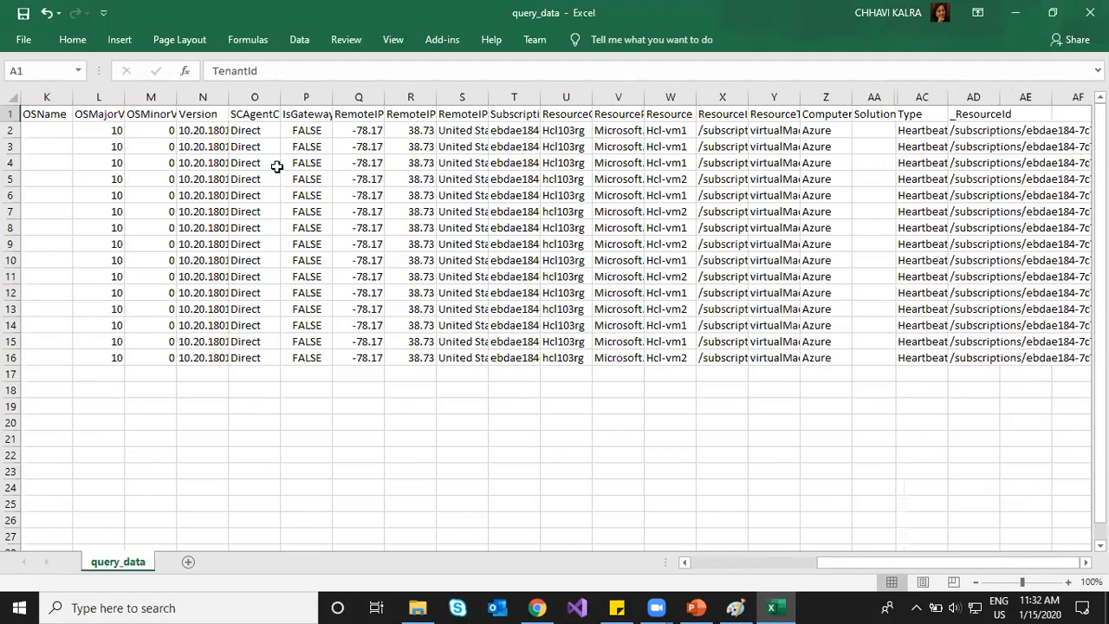
{"action": "left_click_drag", "start_coordinate": [386, 92], "coordinate": [468, 100]}
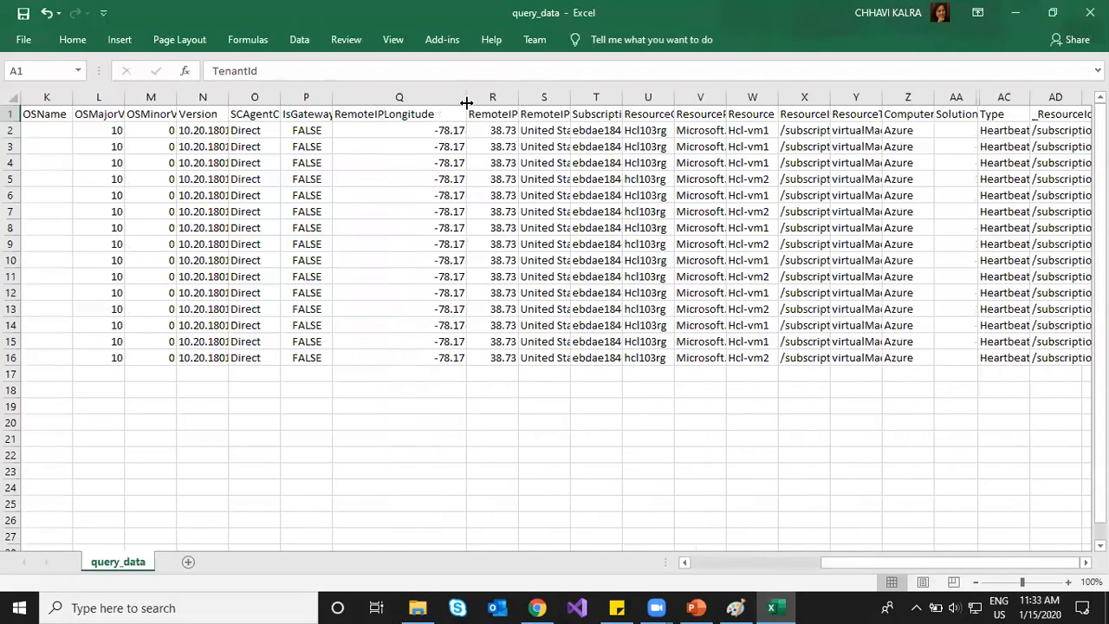
{"action": "left_click_drag", "start_coordinate": [518, 90], "coordinate": [550, 96]}
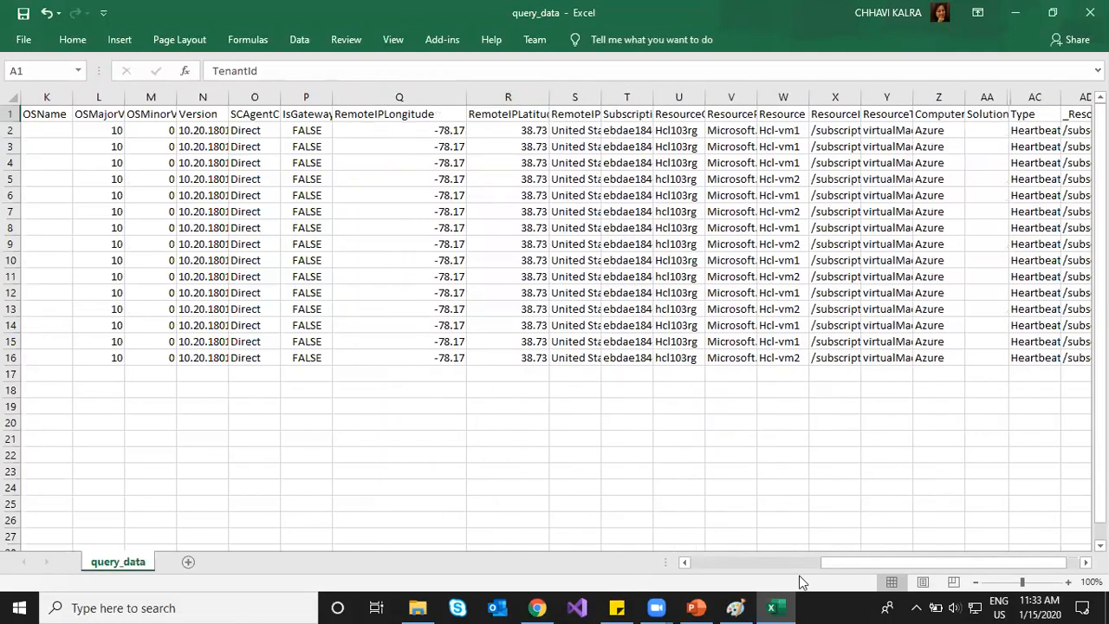
{"action": "left_click_drag", "start_coordinate": [978, 563], "coordinate": [780, 565]}
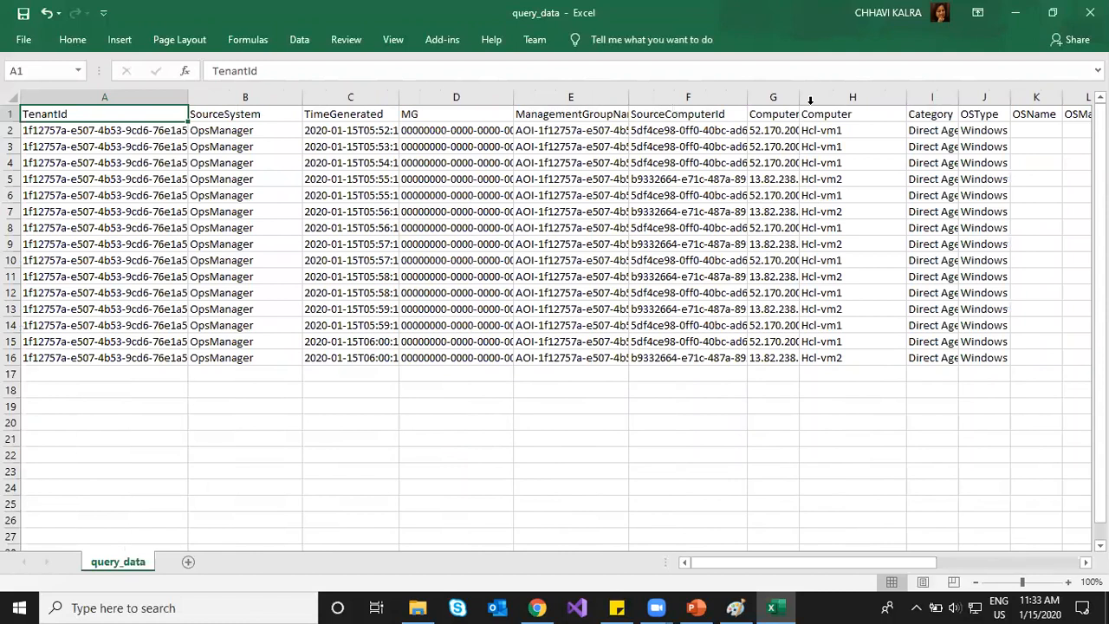
{"action": "left_click_drag", "start_coordinate": [801, 97], "coordinate": [810, 98]}
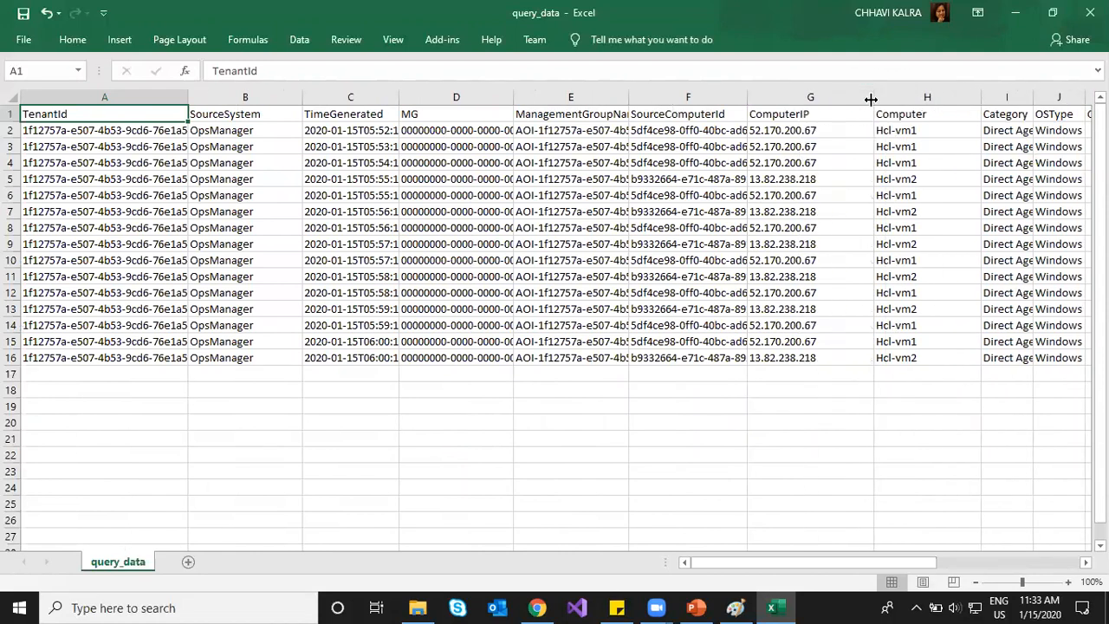
{"action": "left_click_drag", "start_coordinate": [747, 97], "coordinate": [780, 97]}
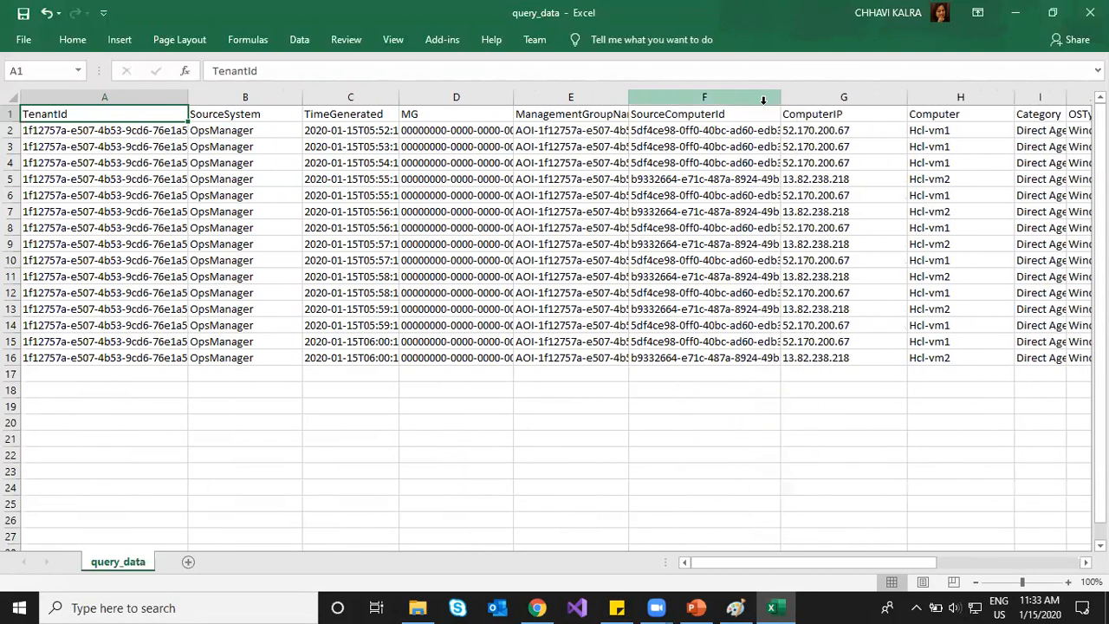
{"action": "left_click", "coordinate": [539, 607]}
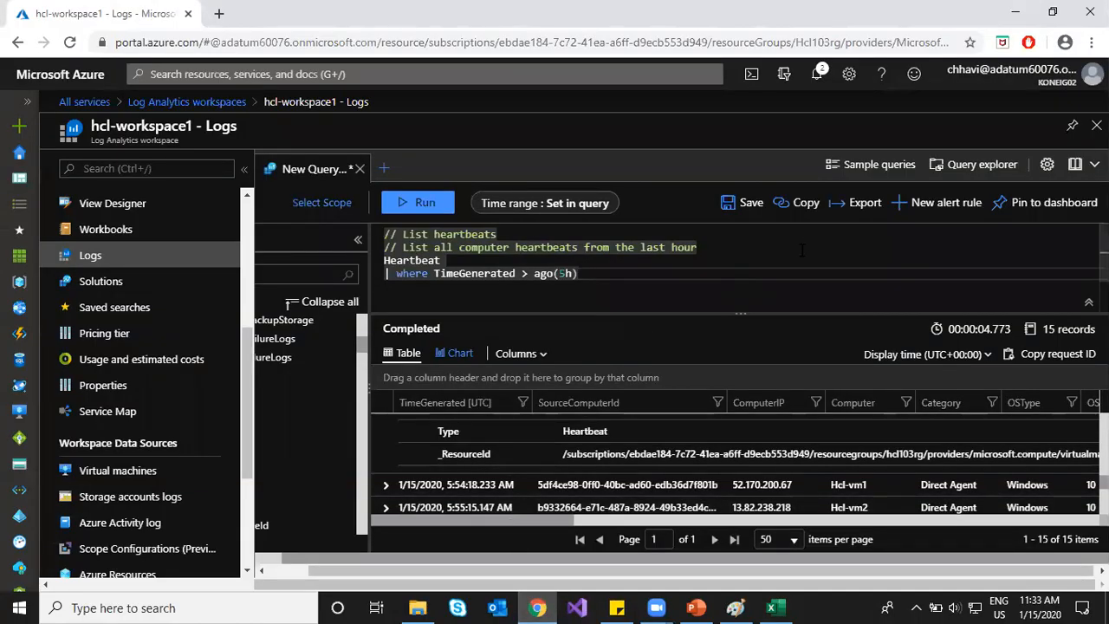
{"action": "left_click", "coordinate": [853, 208]}
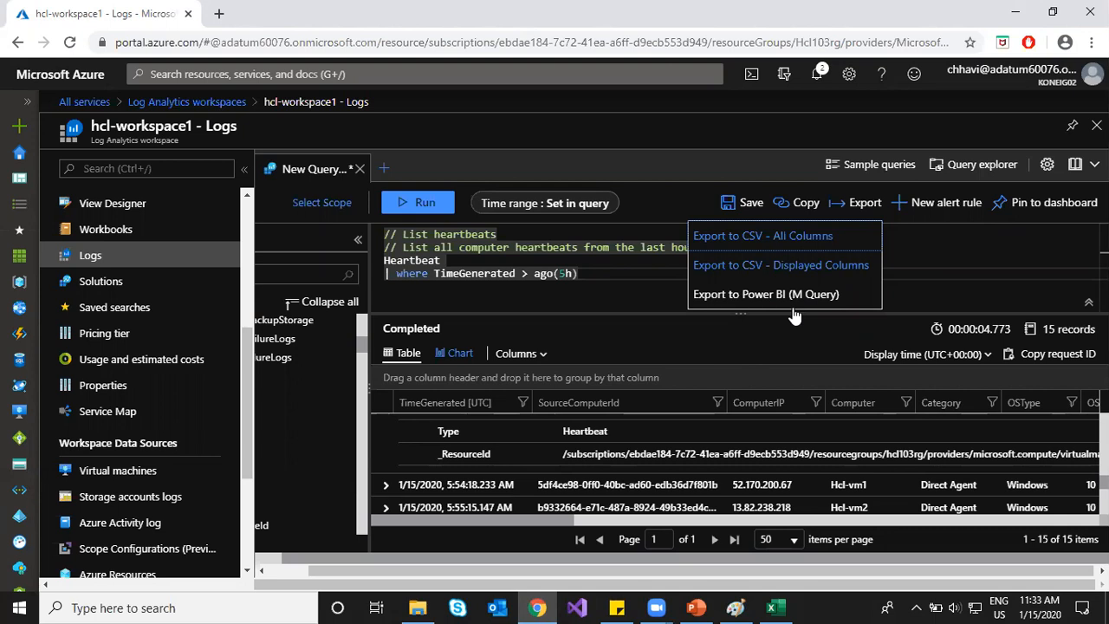
{"action": "key", "text": "Escape"}
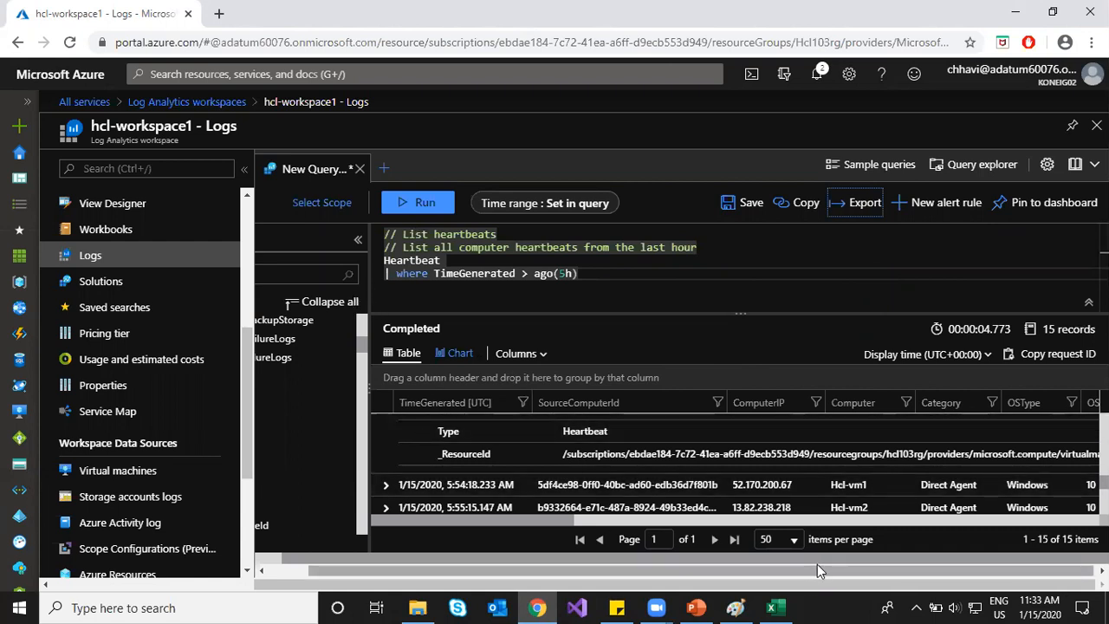
{"action": "left_click_drag", "start_coordinate": [801, 572], "coordinate": [721, 574]}
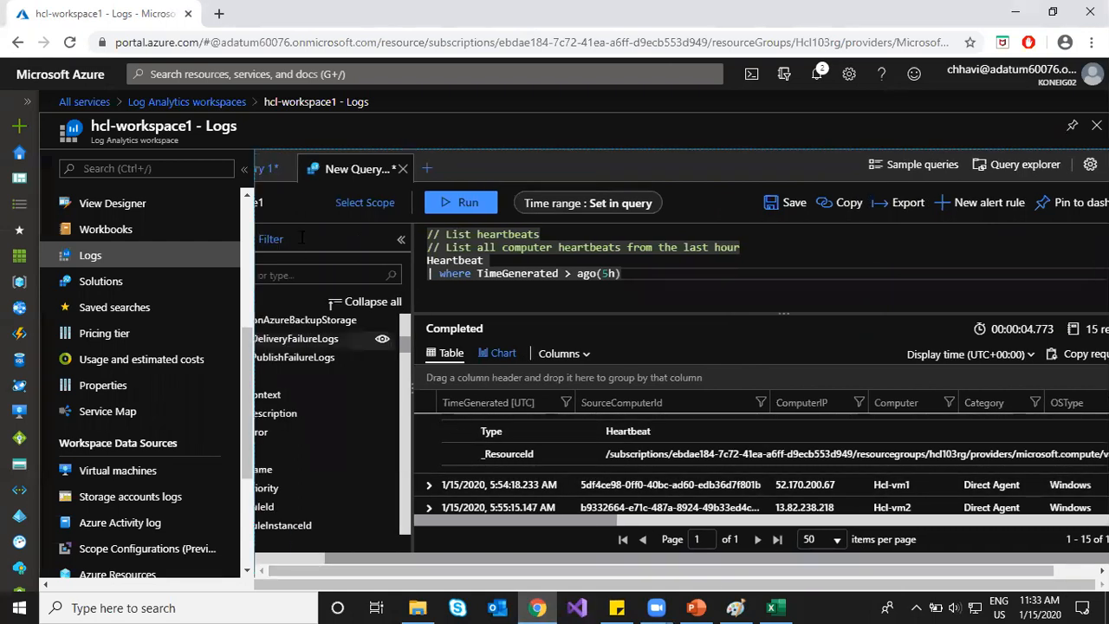
Step: Close the heartbeat tab, rerun the AzureActivity query from History, then start New Query 3
{"action": "left_click", "coordinate": [402, 169]}
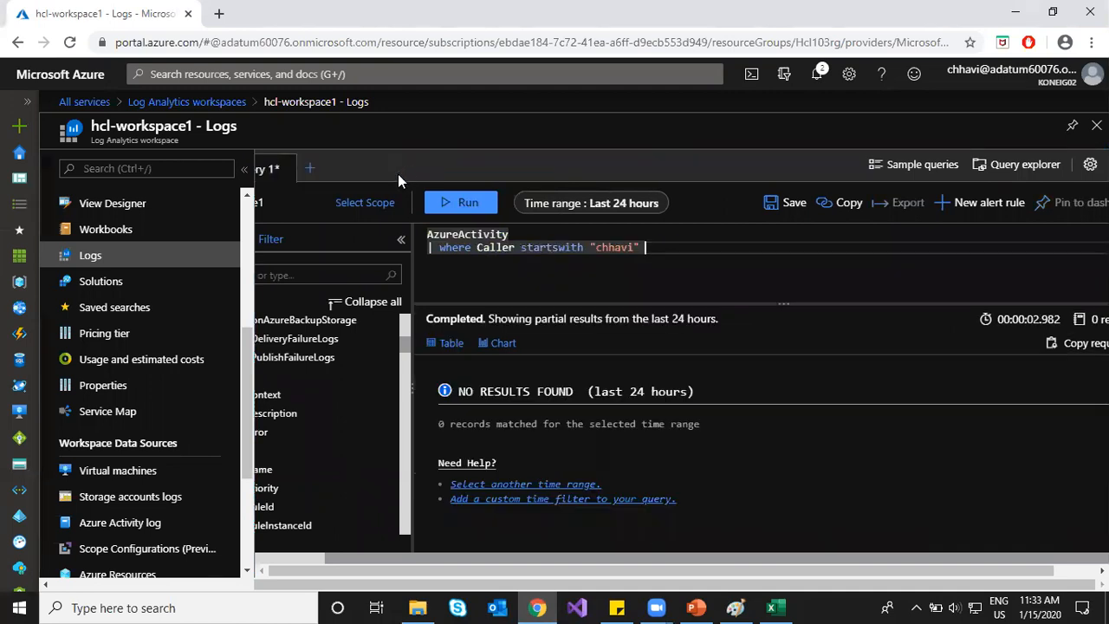
{"action": "left_click", "coordinate": [918, 165]}
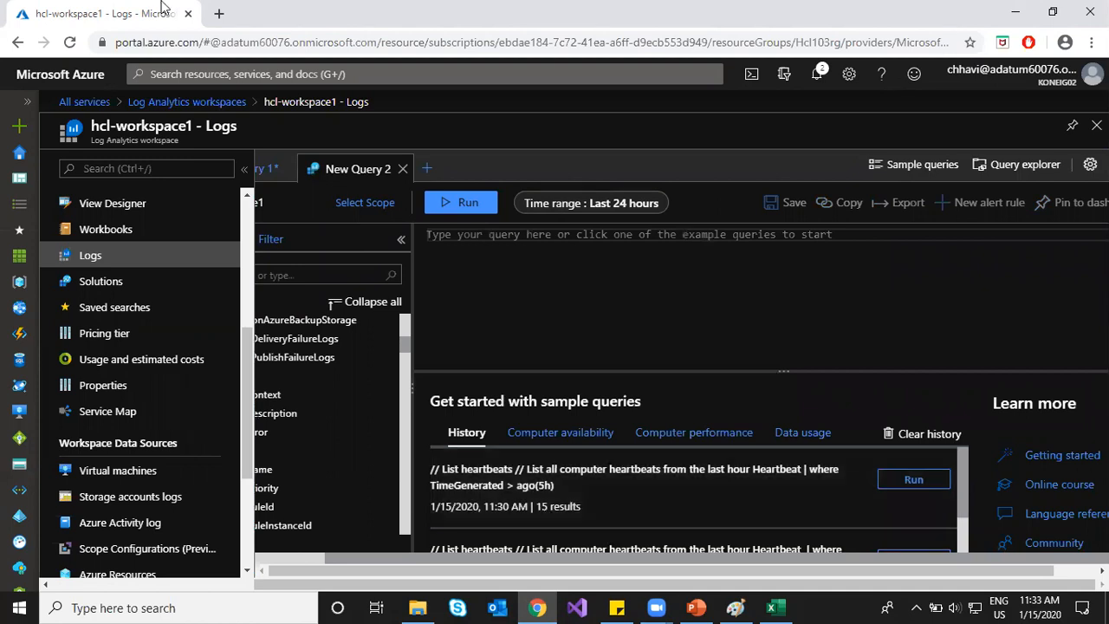
{"action": "scroll", "coordinate": [647, 551], "scroll_direction": "down", "scroll_amount": 2}
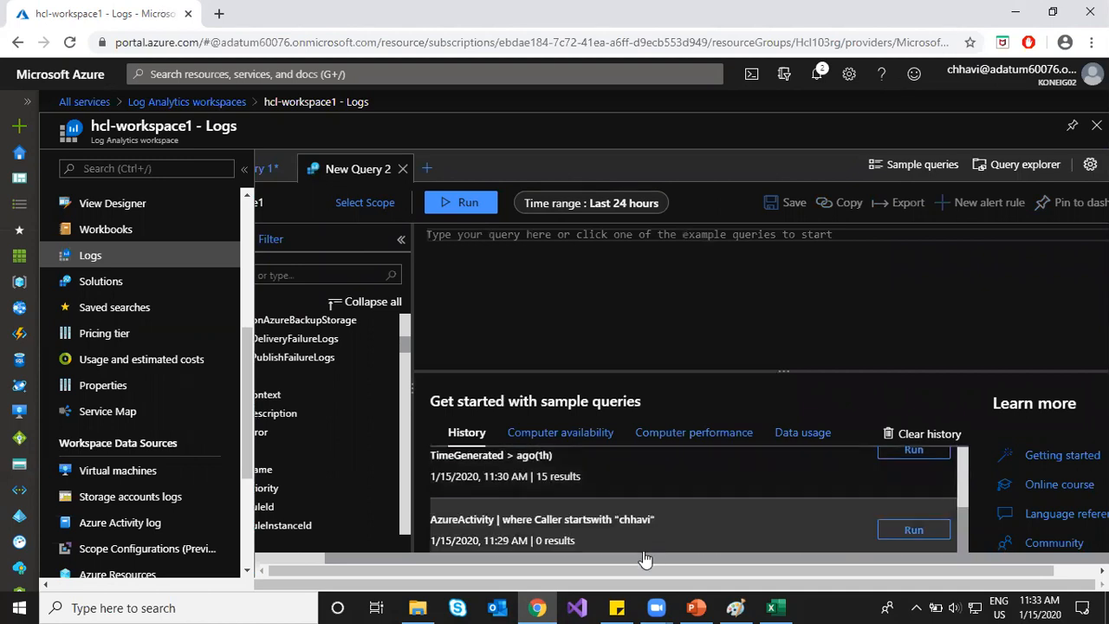
{"action": "left_click", "coordinate": [597, 532]}
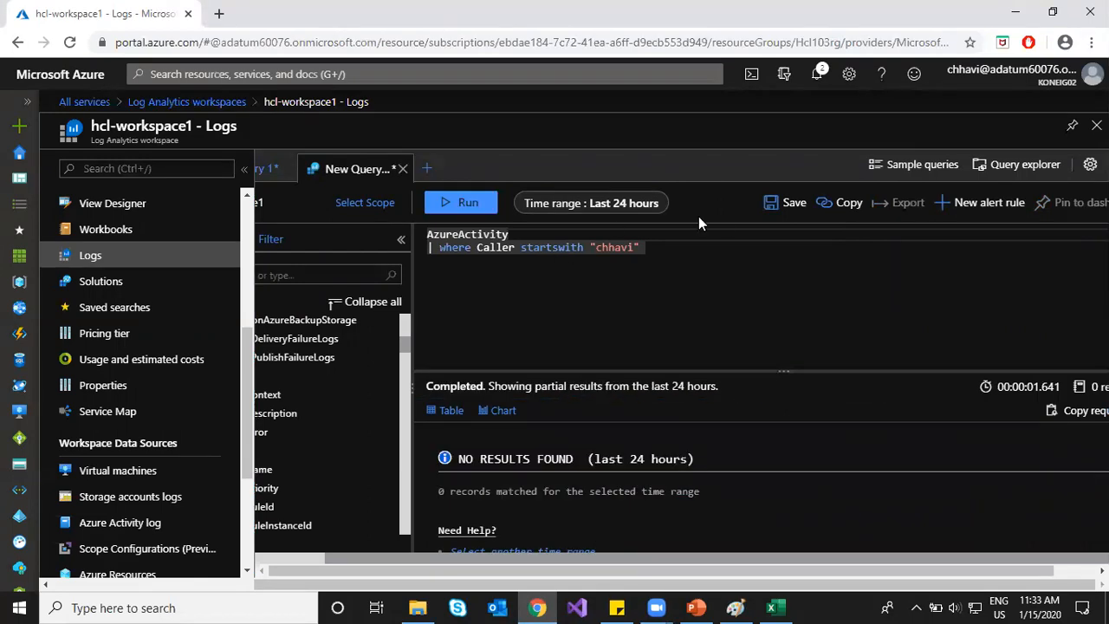
{"action": "left_click", "coordinate": [914, 173]}
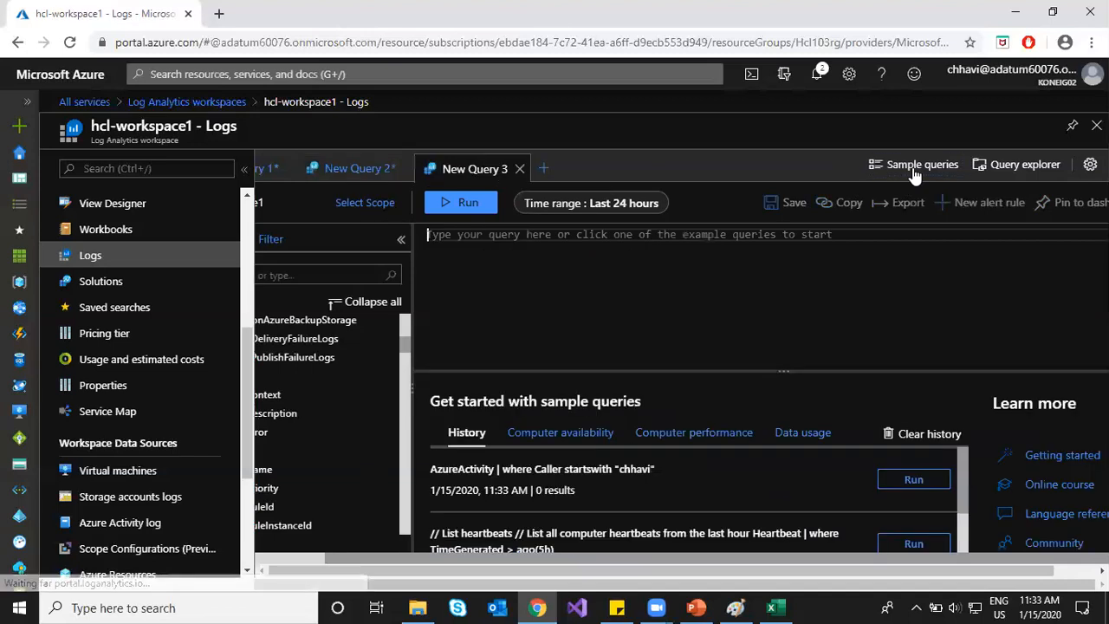
Step: Run the Usage by data types sample query from the Data usage queries
{"action": "left_click", "coordinate": [788, 434]}
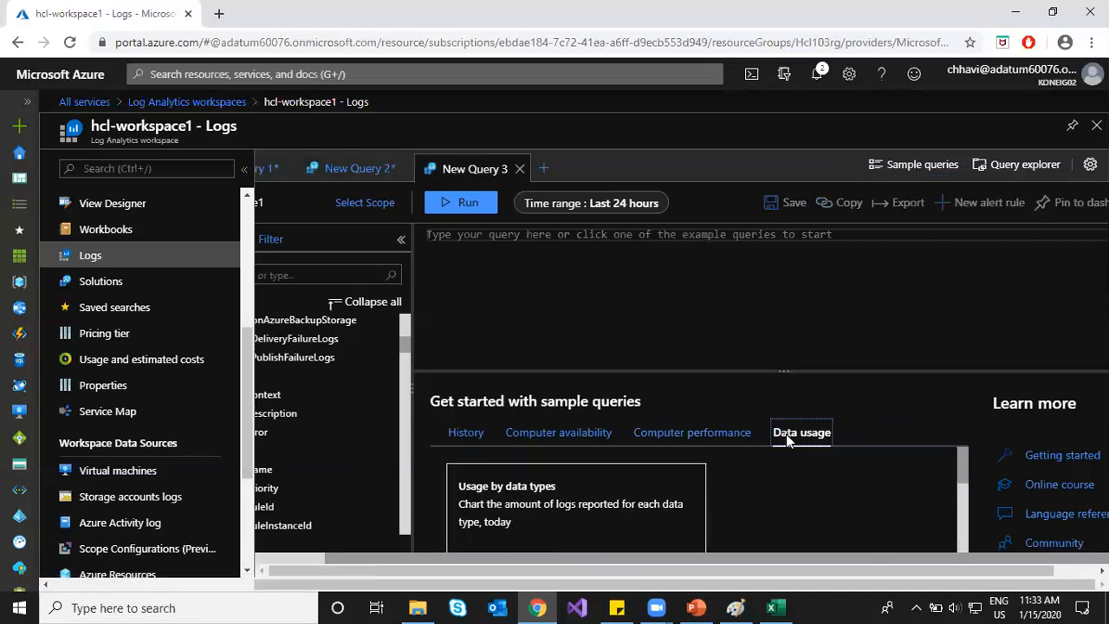
{"action": "scroll", "coordinate": [650, 497], "scroll_direction": "down", "scroll_amount": 3}
{"action": "scroll", "coordinate": [650, 497], "scroll_direction": "up", "scroll_amount": 3}
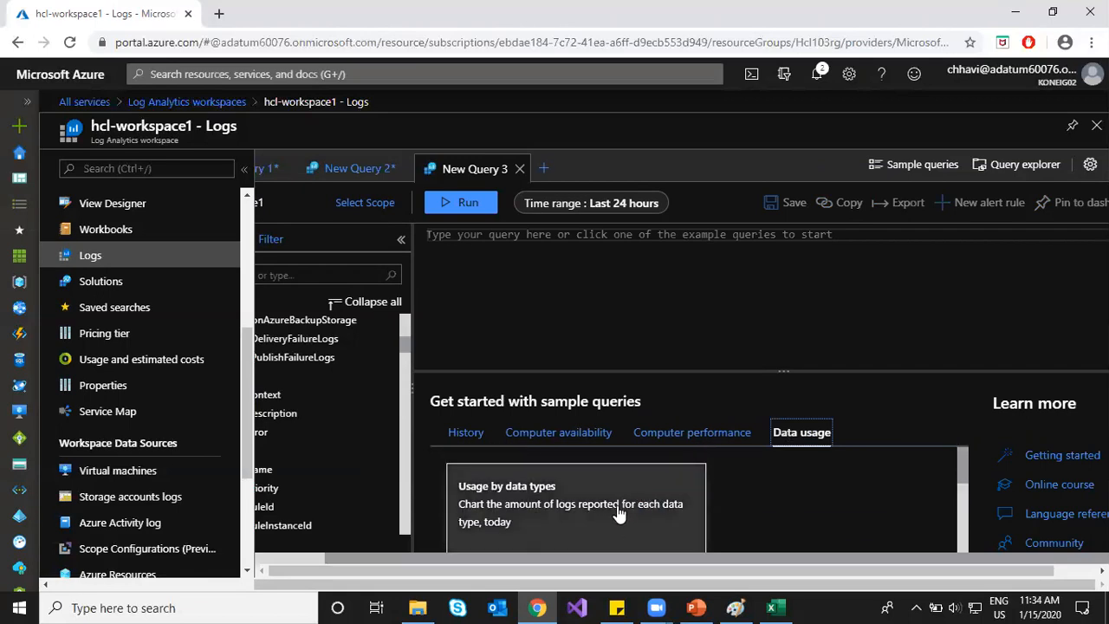
{"action": "scroll", "coordinate": [652, 500], "scroll_direction": "down", "scroll_amount": 1}
{"action": "left_click", "coordinate": [653, 491]}
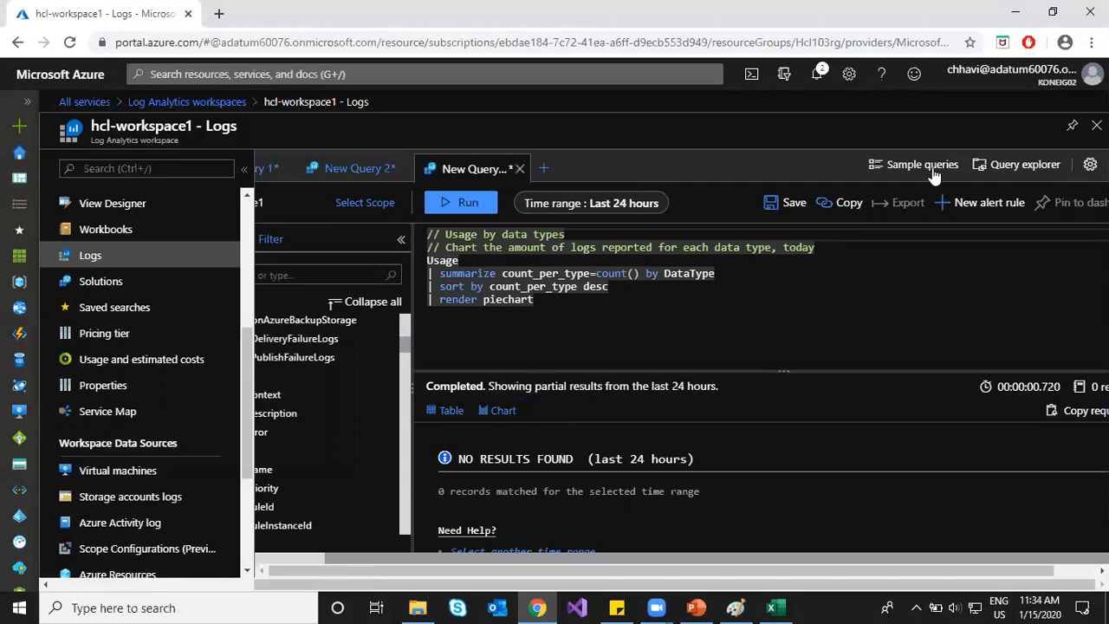
Step: Browse Solution Queries > Log Management in the Query explorer
{"action": "left_click", "coordinate": [1013, 169]}
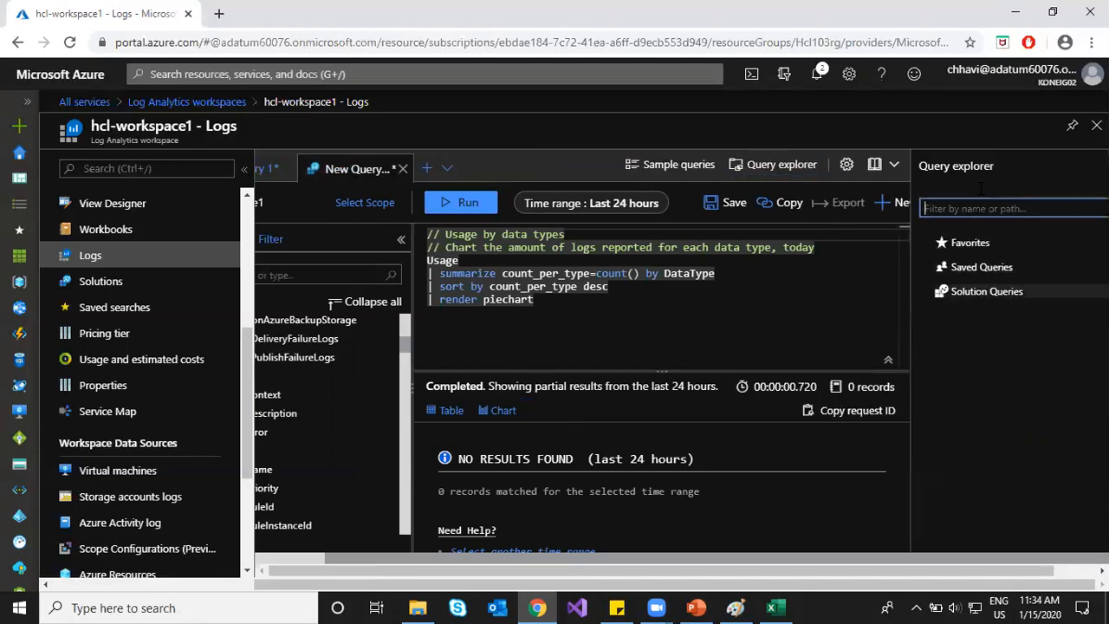
{"action": "left_click", "coordinate": [925, 292]}
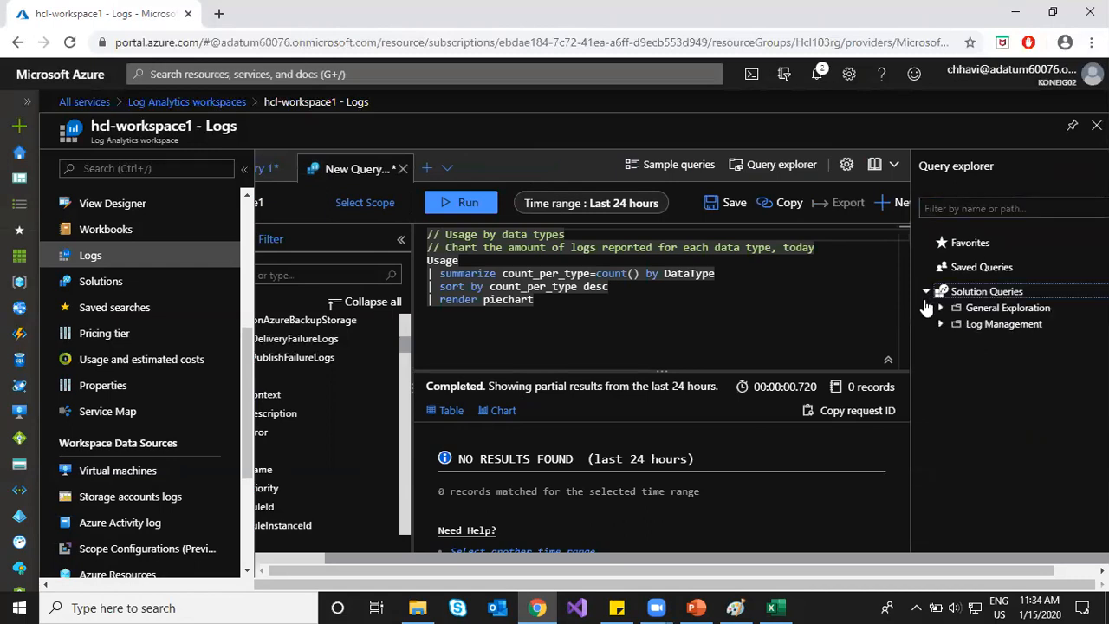
{"action": "left_click", "coordinate": [940, 324]}
{"action": "scroll", "coordinate": [997, 381], "scroll_direction": "down", "scroll_amount": 3}
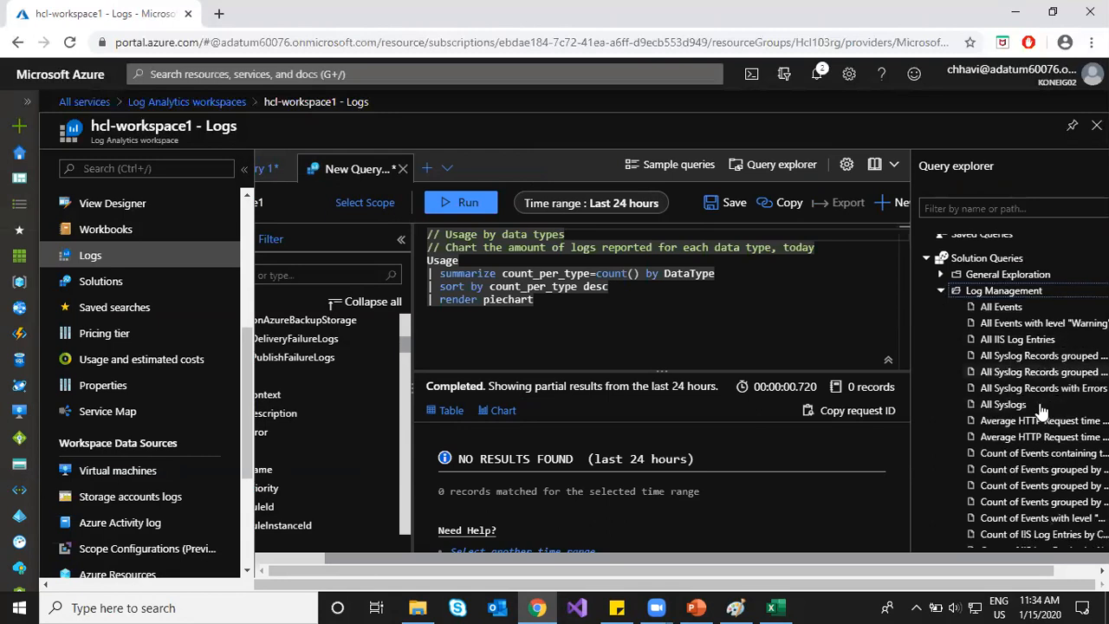
{"action": "scroll", "coordinate": [1043, 412], "scroll_direction": "down", "scroll_amount": 3}
{"action": "scroll", "coordinate": [1042, 412], "scroll_direction": "up", "scroll_amount": 6}
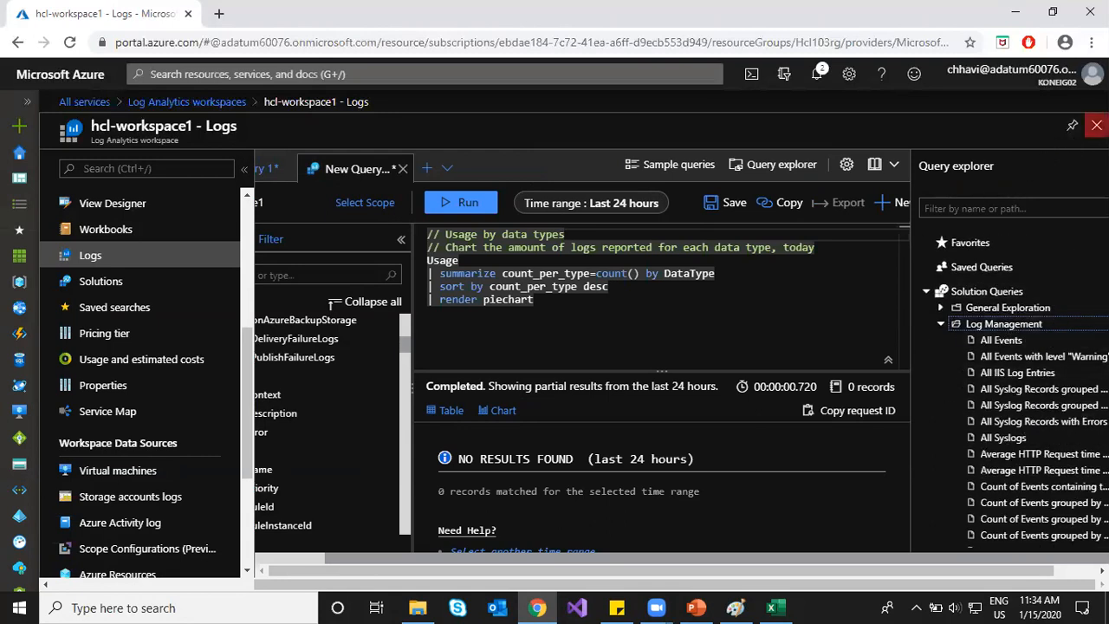
Step: Close the Logs view, open hcl-workspace1 and go to its Saved searches
{"action": "left_click", "coordinate": [1096, 126]}
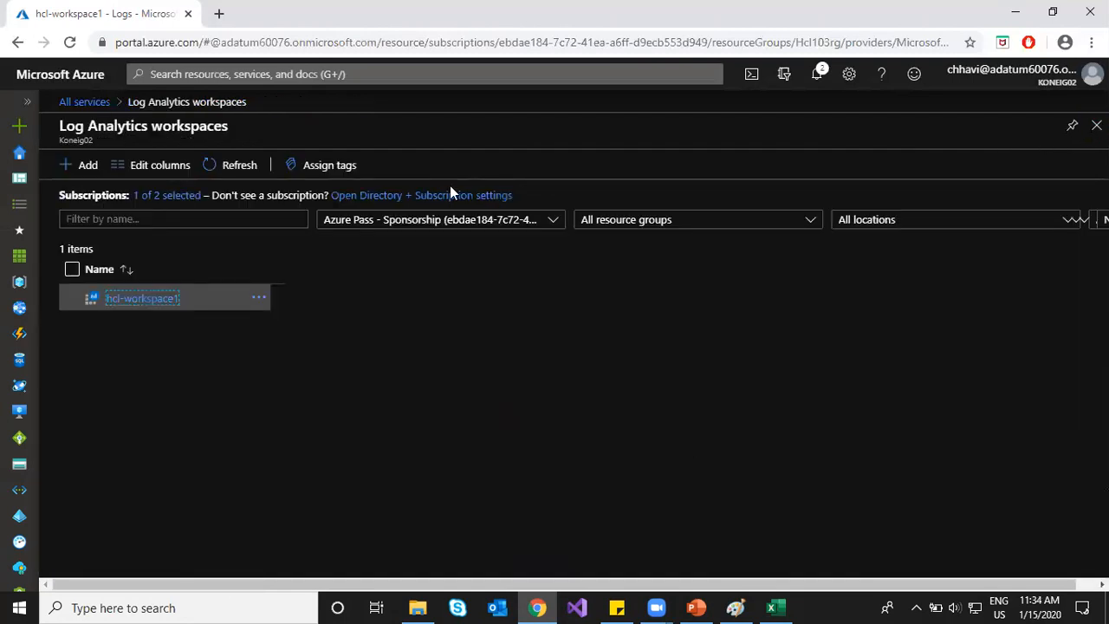
{"action": "left_click", "coordinate": [143, 300]}
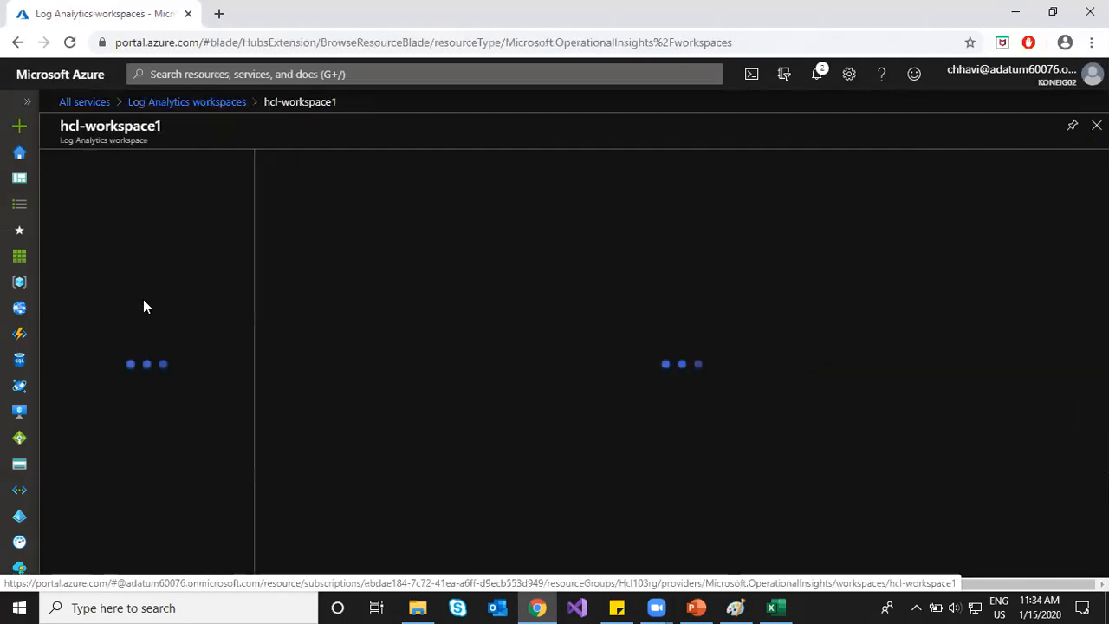
{"action": "scroll", "coordinate": [141, 384], "scroll_direction": "down", "scroll_amount": 2}
{"action": "scroll", "coordinate": [142, 384], "scroll_direction": "down", "scroll_amount": 3}
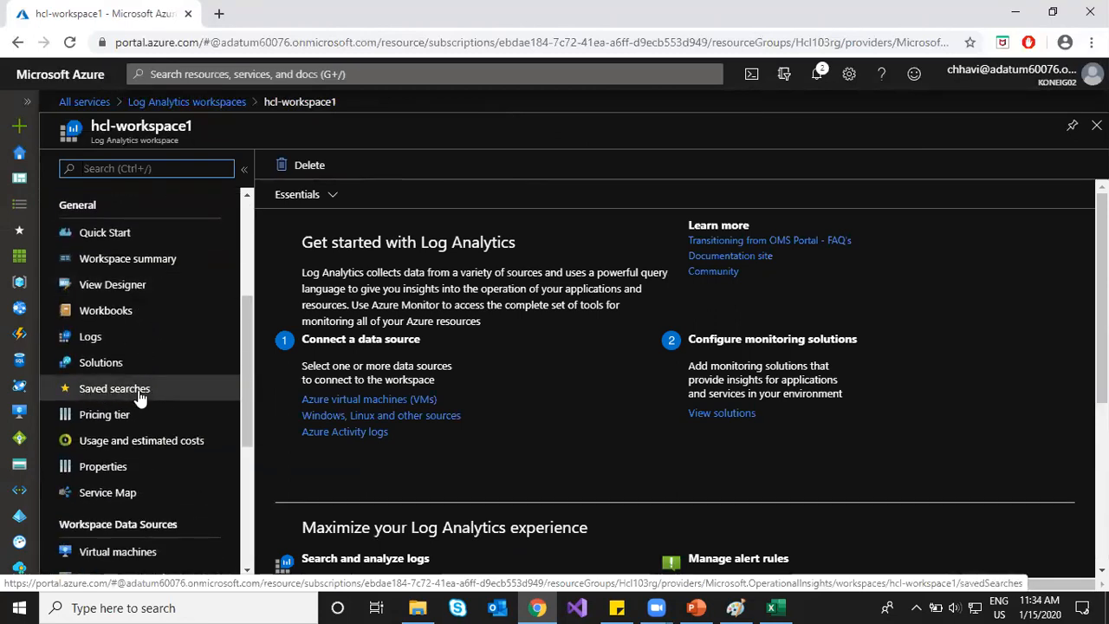
{"action": "left_click", "coordinate": [137, 391]}
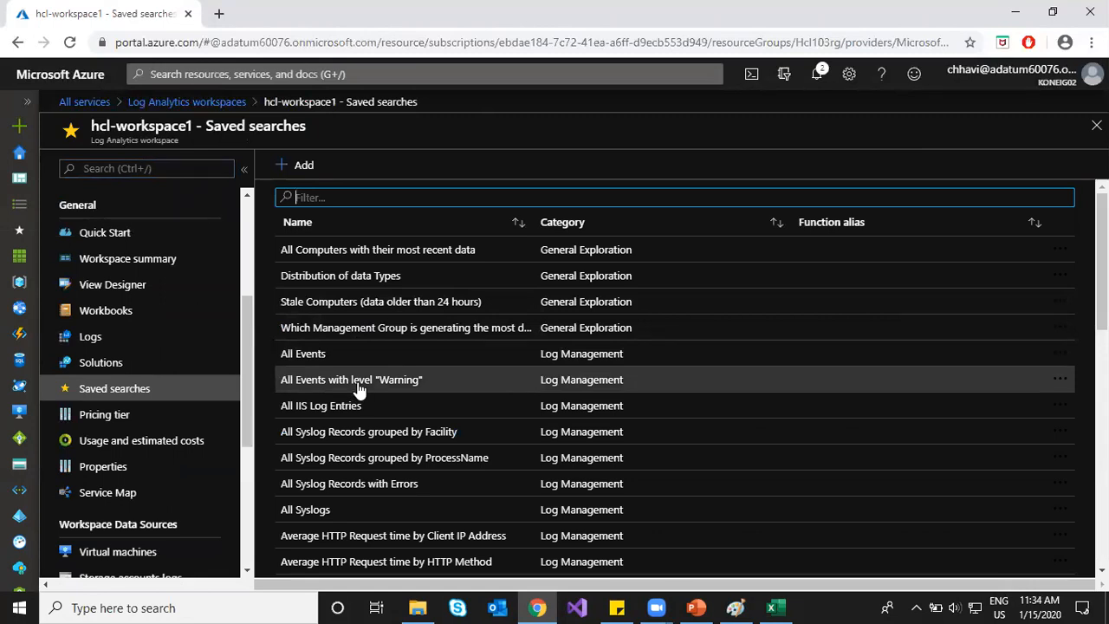
Step: Run the All Events with level "Warning" saved search over Last 3 days, then return to the list
{"action": "left_click", "coordinate": [358, 390]}
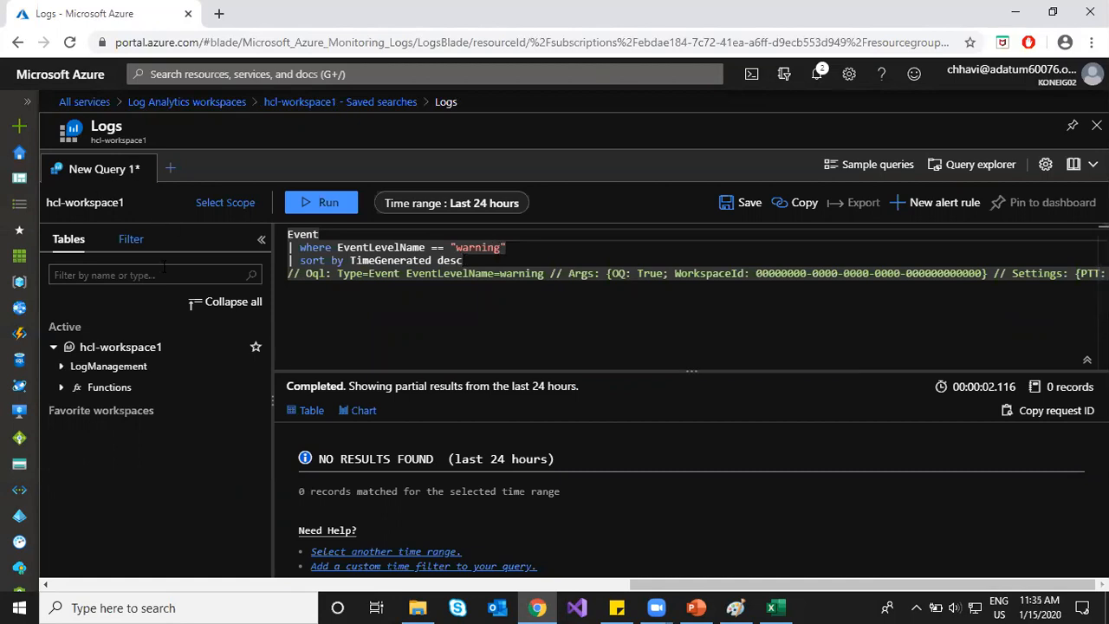
{"action": "left_click", "coordinate": [458, 203]}
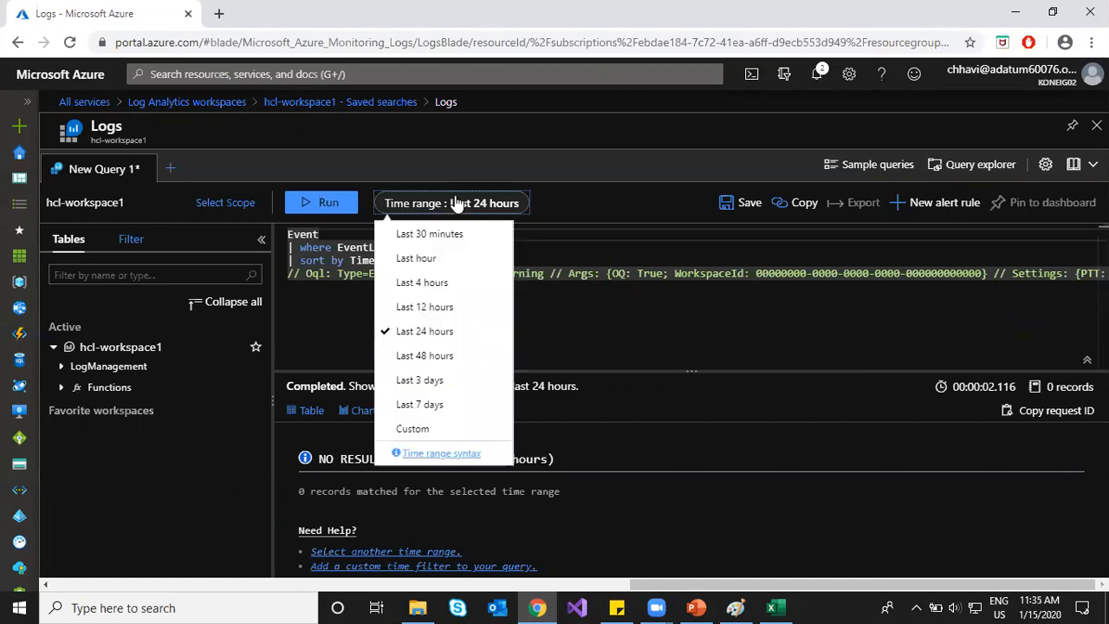
{"action": "left_click", "coordinate": [420, 381]}
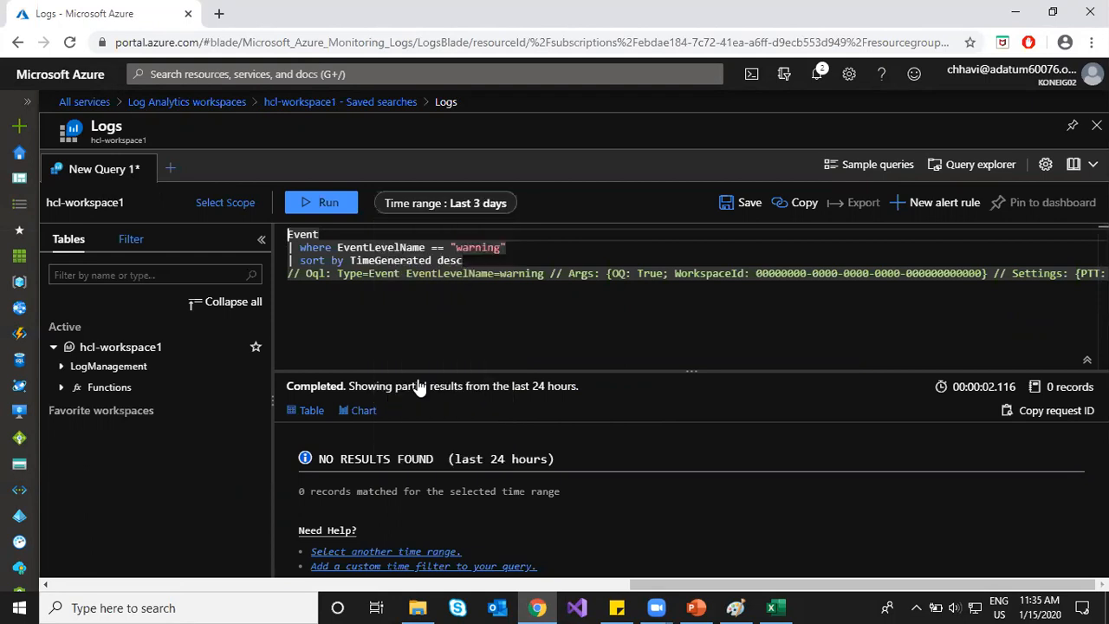
{"action": "left_click", "coordinate": [323, 205]}
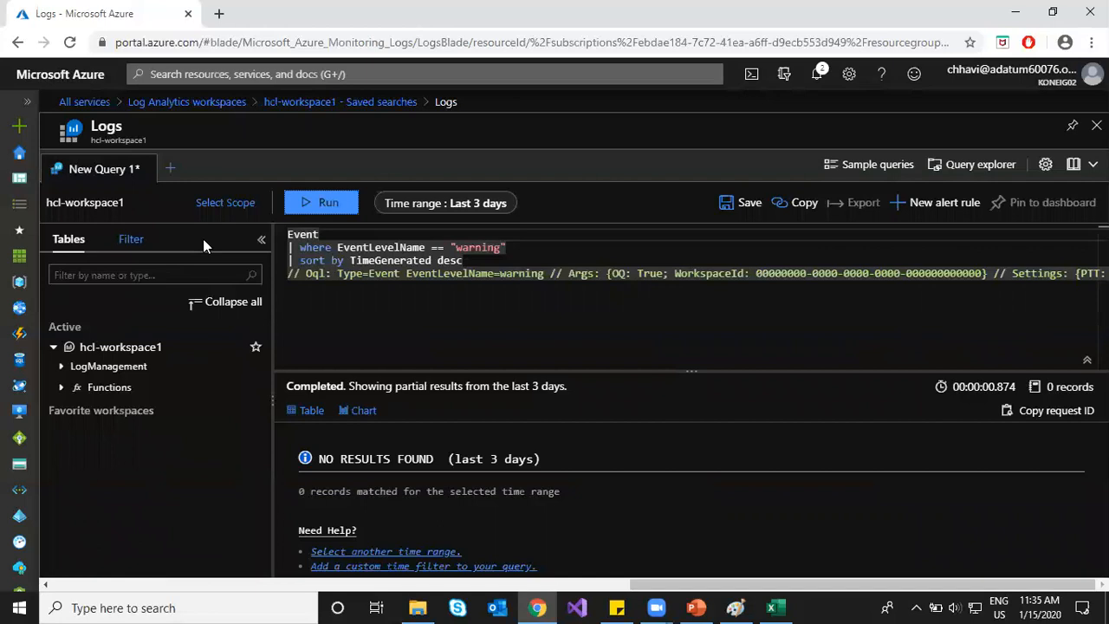
{"action": "left_click", "coordinate": [322, 102]}
{"action": "left_click", "coordinate": [386, 379]}
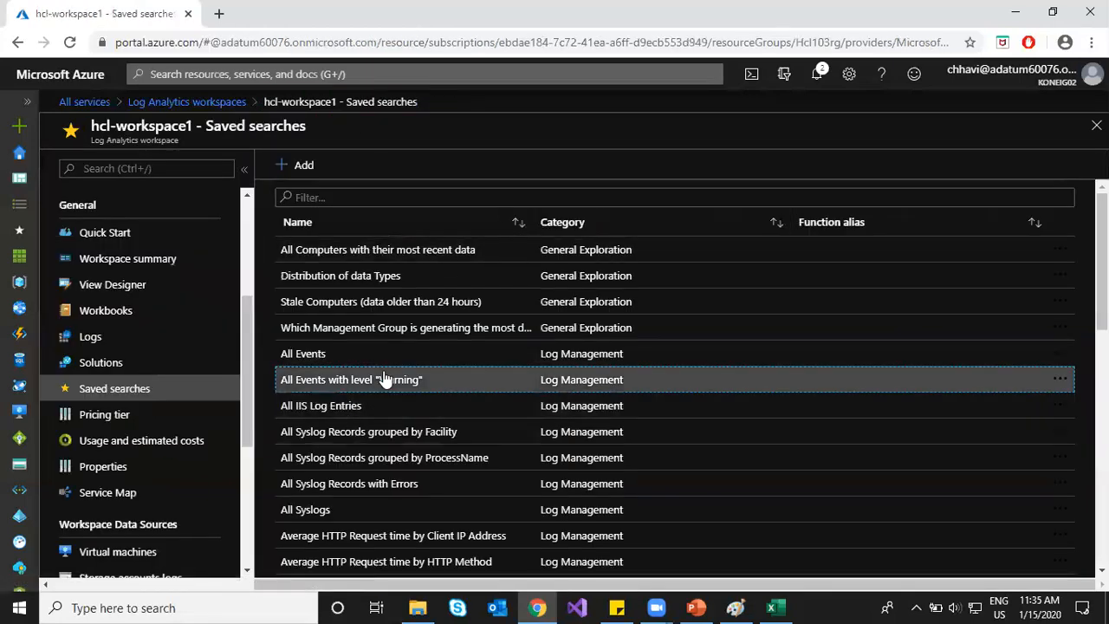
{"action": "scroll", "coordinate": [385, 380], "scroll_direction": "down", "scroll_amount": 7}
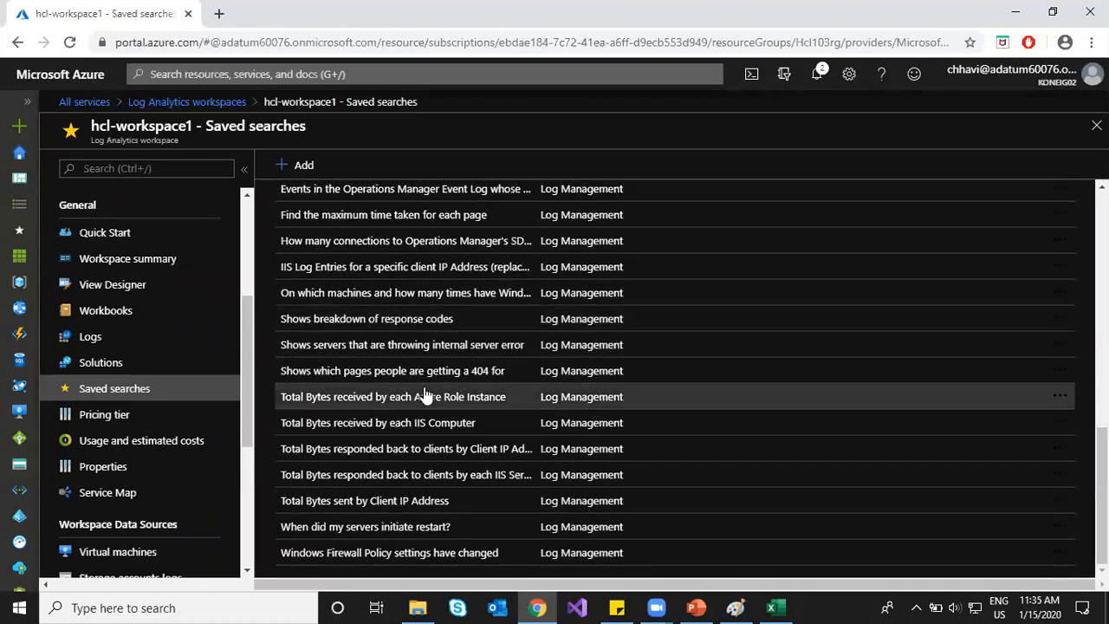
{"action": "scroll", "coordinate": [440, 338], "scroll_direction": "up", "scroll_amount": 6}
{"action": "scroll", "coordinate": [440, 338], "scroll_direction": "up", "scroll_amount": 3}
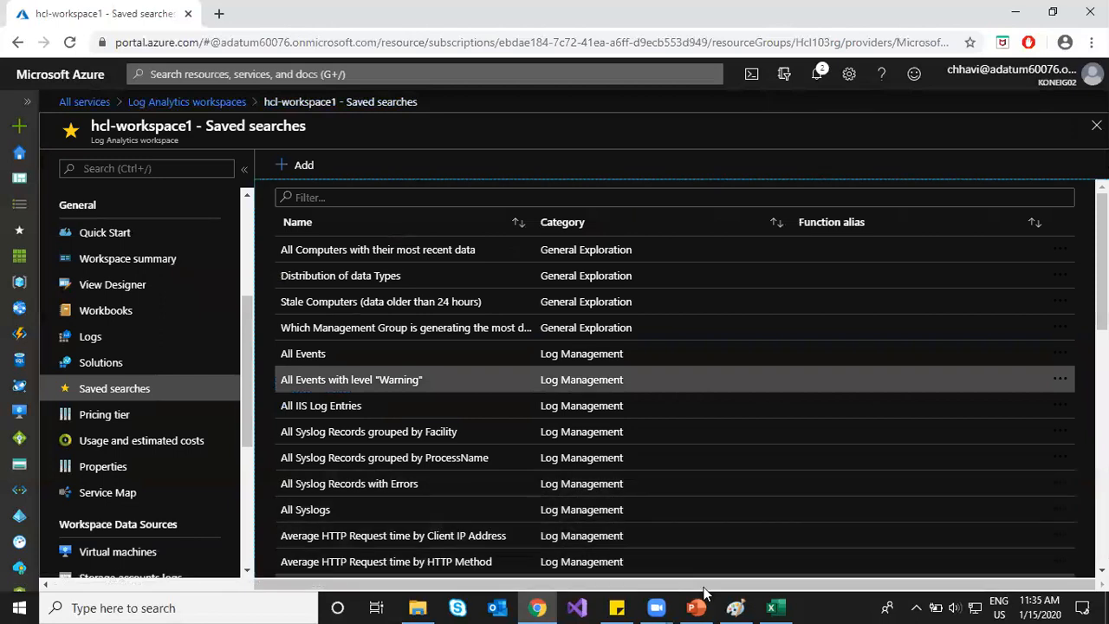
{"action": "mouse_move", "coordinate": [735, 606]}
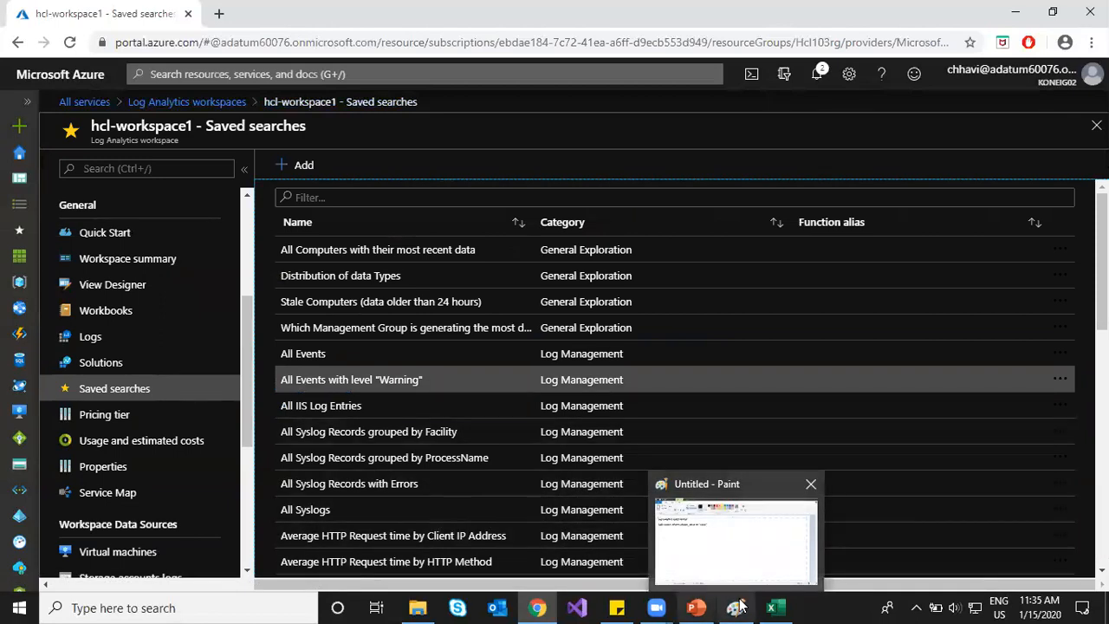
{"action": "left_click", "coordinate": [701, 607]}
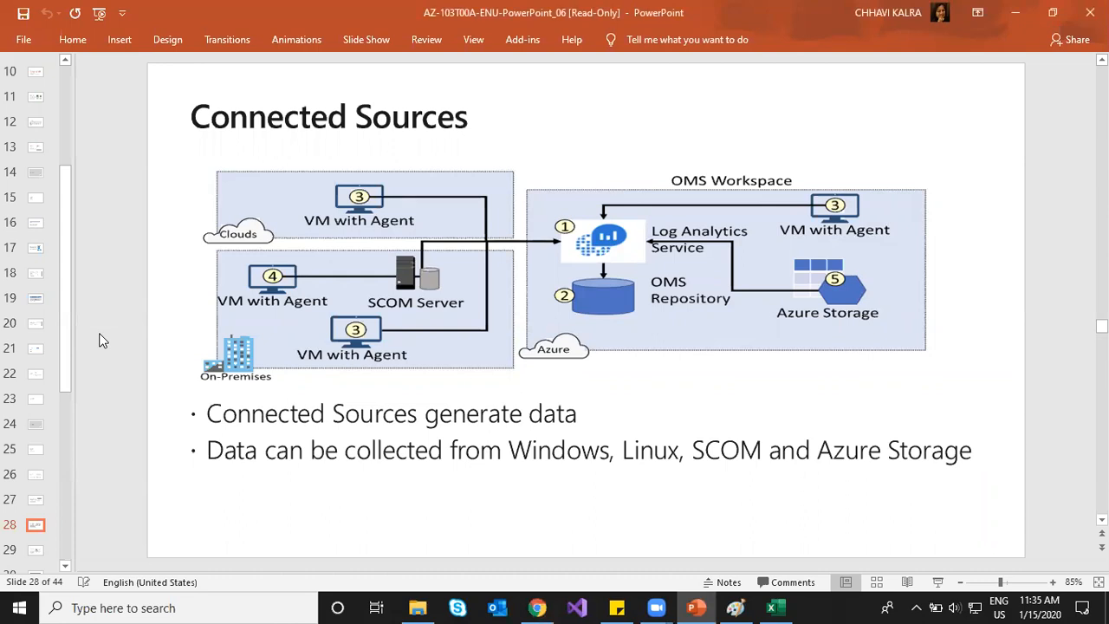
Step: Highlight the "Assessing updates" and "Change tracking" headings on slide 26, then return to the Azure portal
{"action": "scroll", "coordinate": [100, 340], "scroll_direction": "up", "scroll_amount": 3}
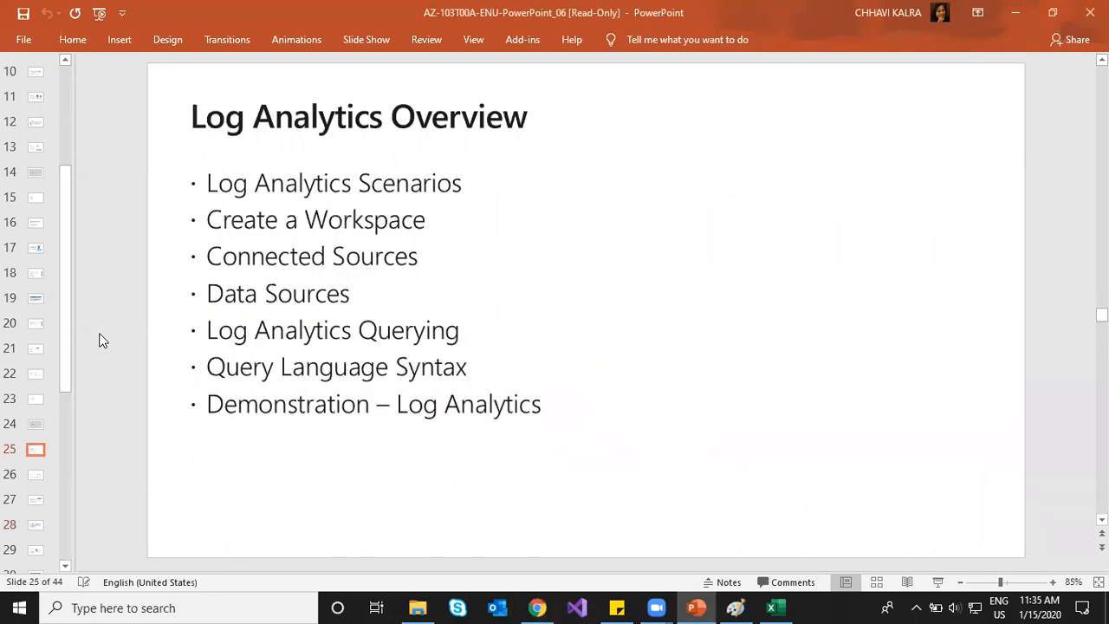
{"action": "scroll", "coordinate": [99, 340], "scroll_direction": "down", "scroll_amount": 1}
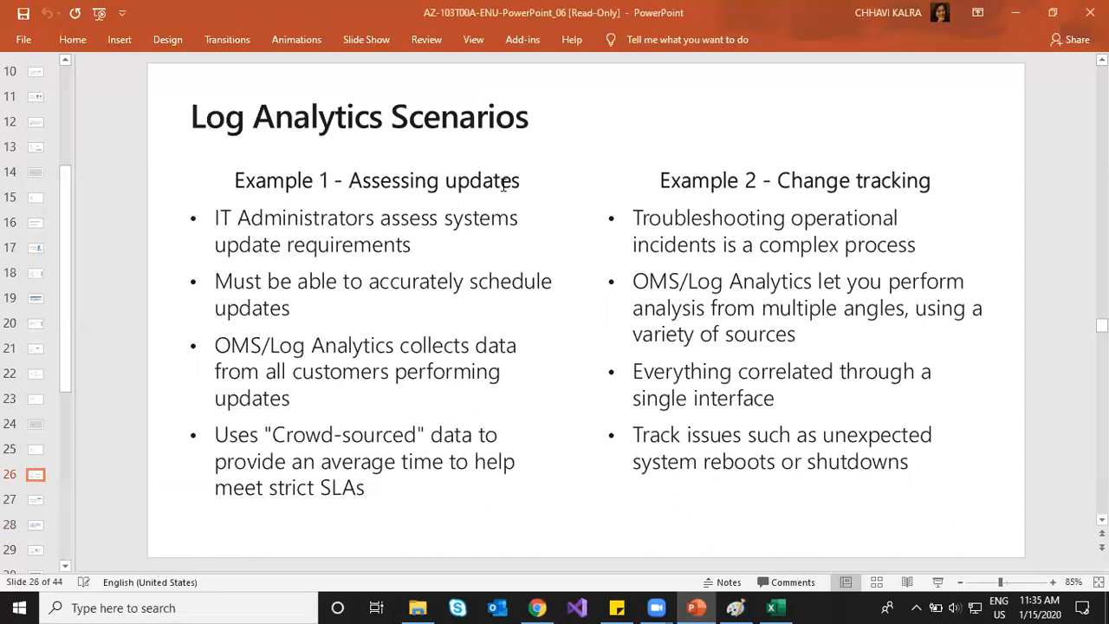
{"action": "left_click_drag", "start_coordinate": [351, 184], "coordinate": [505, 184]}
{"action": "left_click_drag", "start_coordinate": [778, 182], "coordinate": [930, 181]}
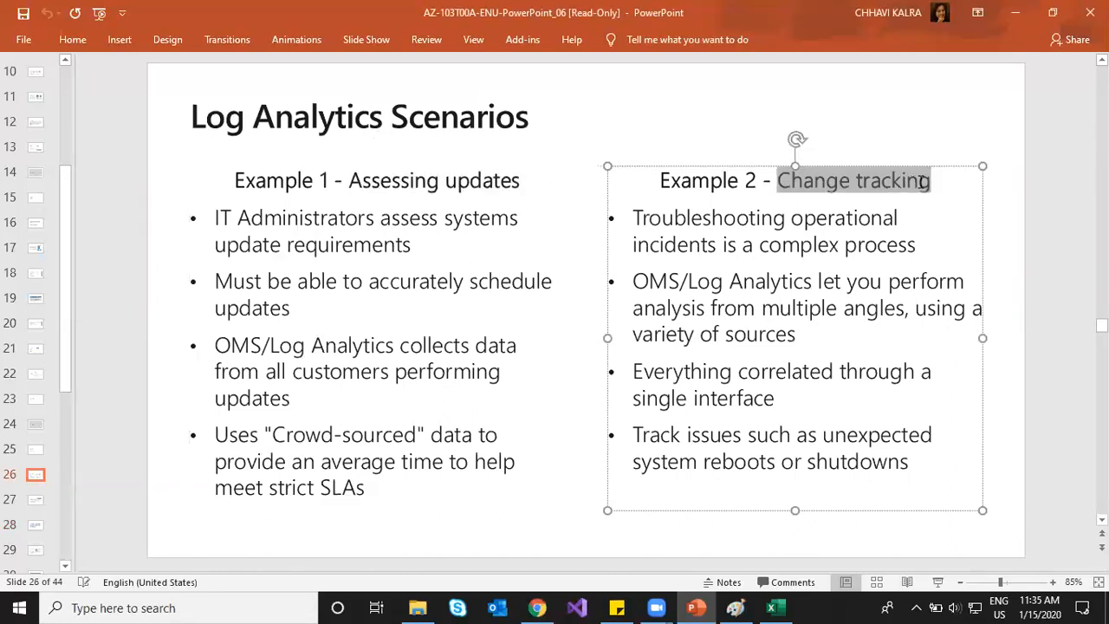
{"action": "left_click", "coordinate": [537, 608]}
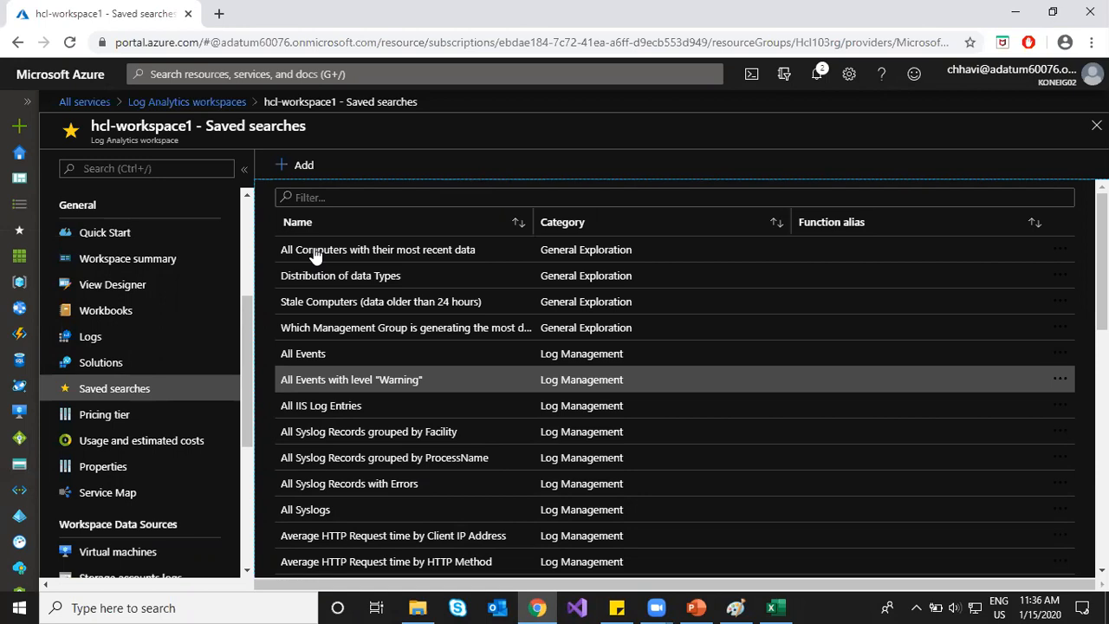
Step: From hcl-workspace1 Logs, check its Functions, then open Quick Start and the Workspace summary
{"action": "left_click", "coordinate": [155, 338]}
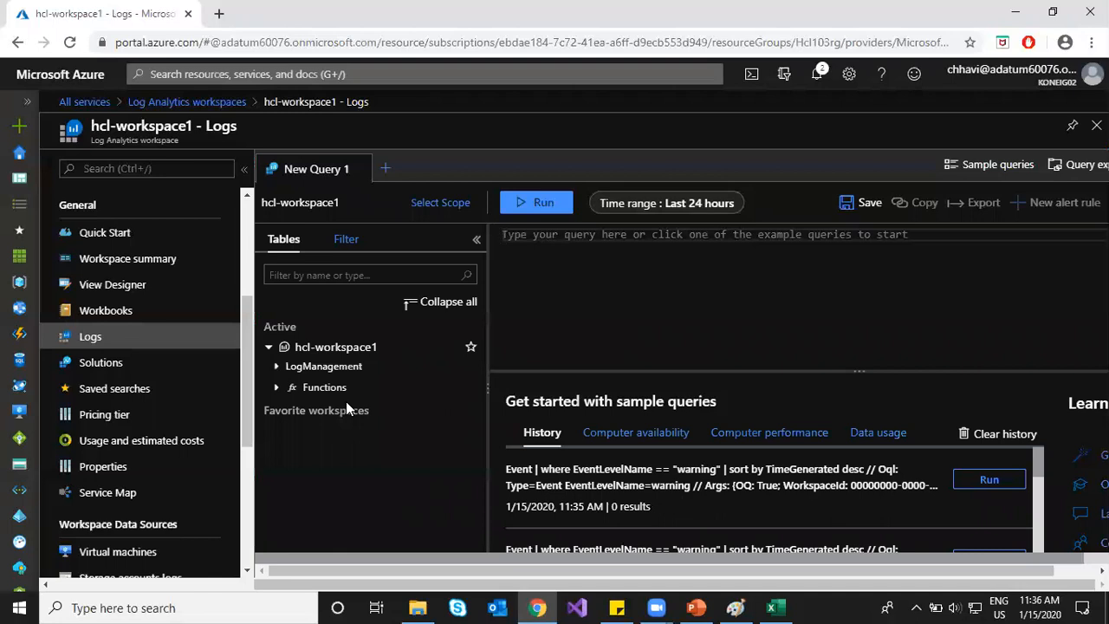
{"action": "left_click", "coordinate": [275, 388]}
{"action": "left_click", "coordinate": [276, 389]}
{"action": "left_click", "coordinate": [132, 236]}
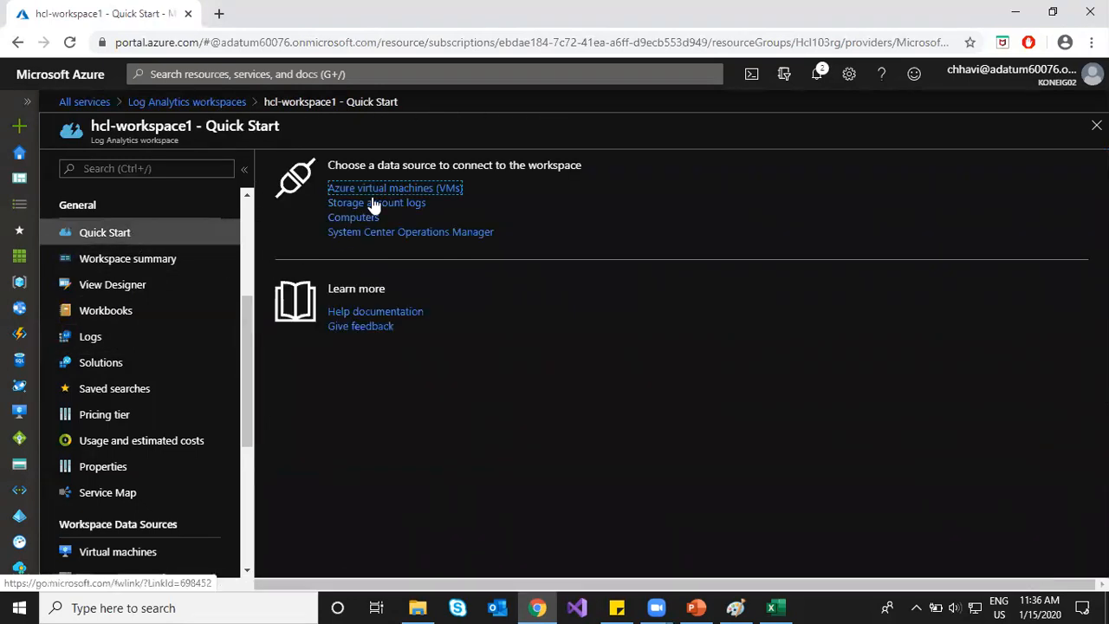
{"action": "left_click", "coordinate": [171, 259]}
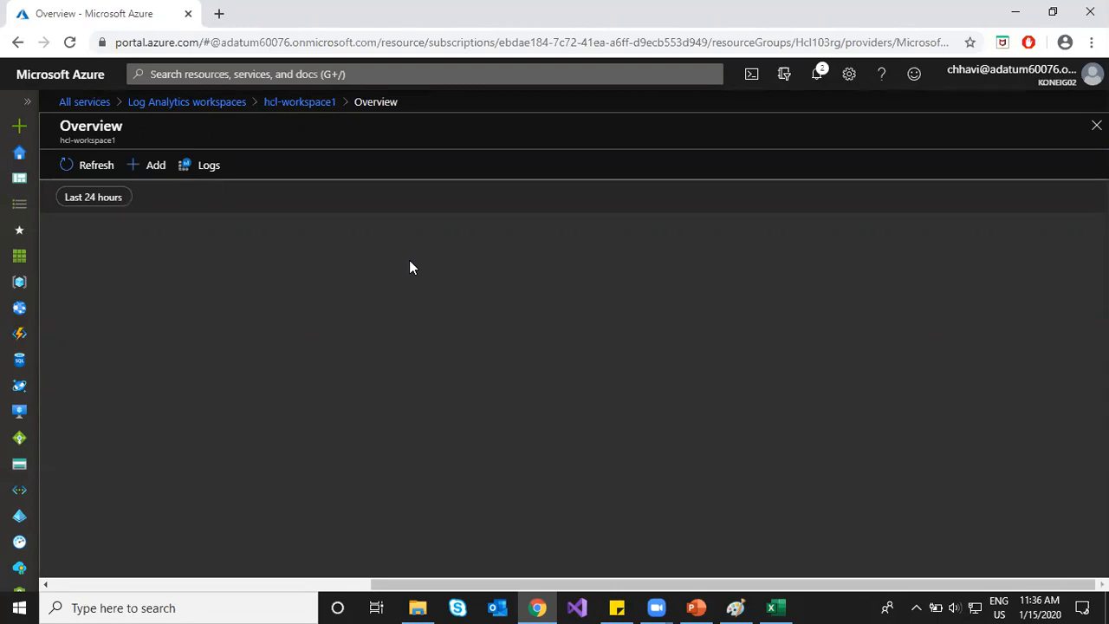
{"action": "left_click", "coordinate": [133, 170]}
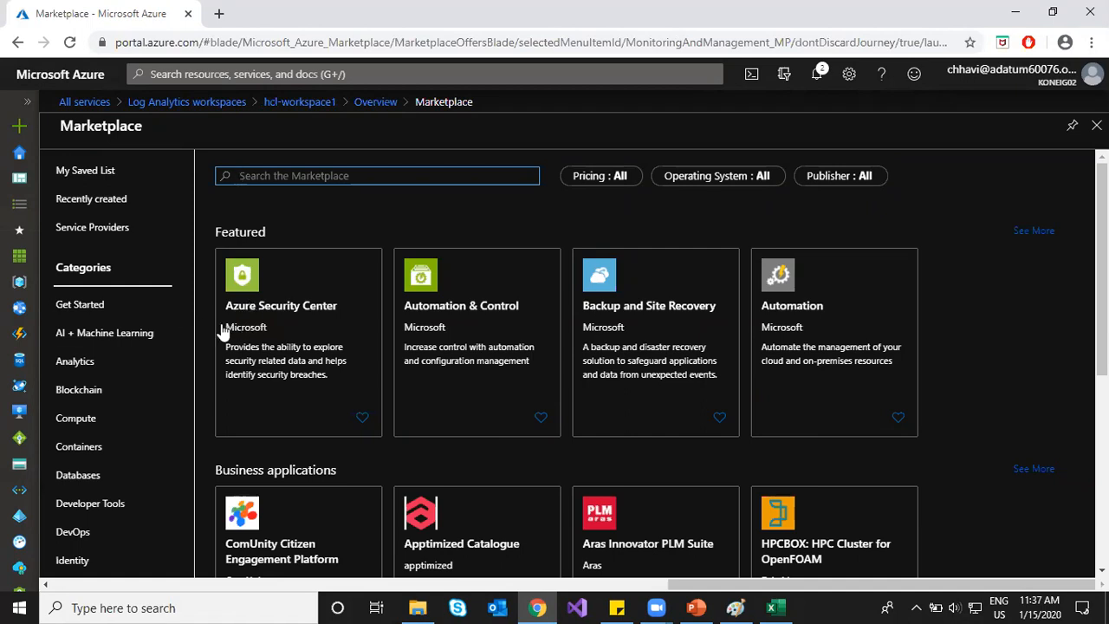
Step: Scroll through the Marketplace monitoring solutions, then start a new resource with + Create a resource
{"action": "scroll", "coordinate": [530, 444], "scroll_direction": "down", "scroll_amount": 2}
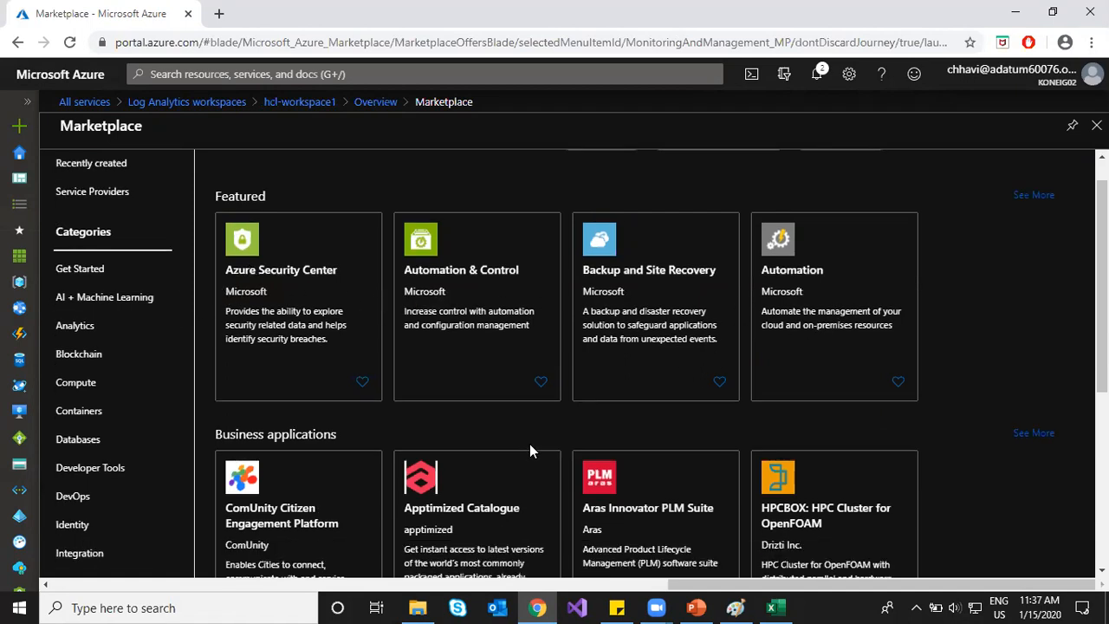
{"action": "scroll", "coordinate": [604, 451], "scroll_direction": "down", "scroll_amount": 3}
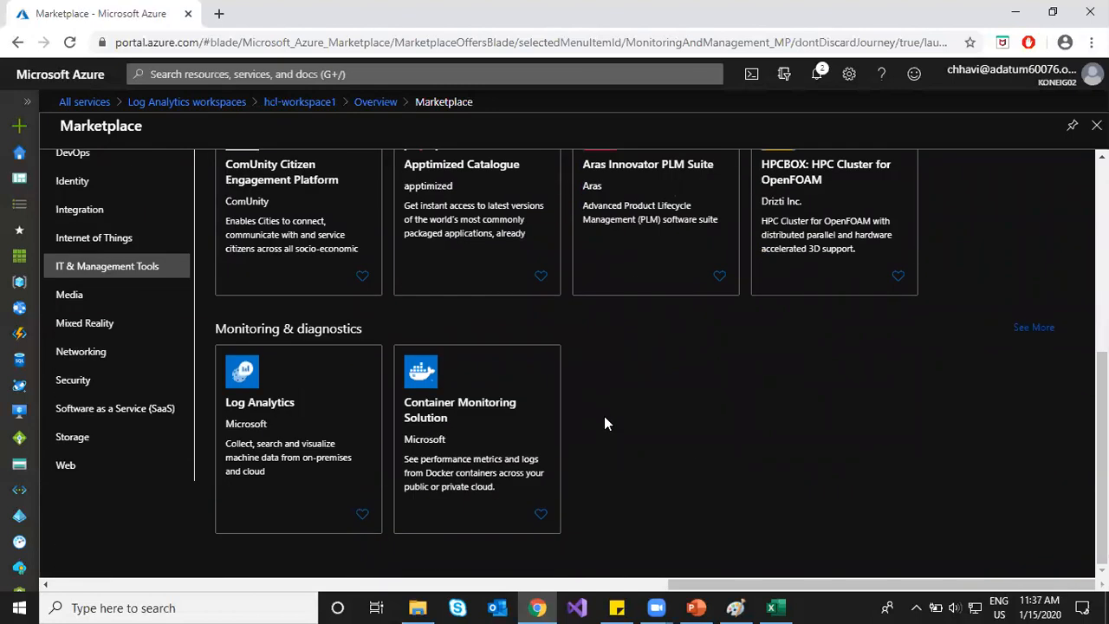
{"action": "scroll", "coordinate": [604, 416], "scroll_direction": "up", "scroll_amount": 2}
{"action": "scroll", "coordinate": [569, 440], "scroll_direction": "up", "scroll_amount": 3}
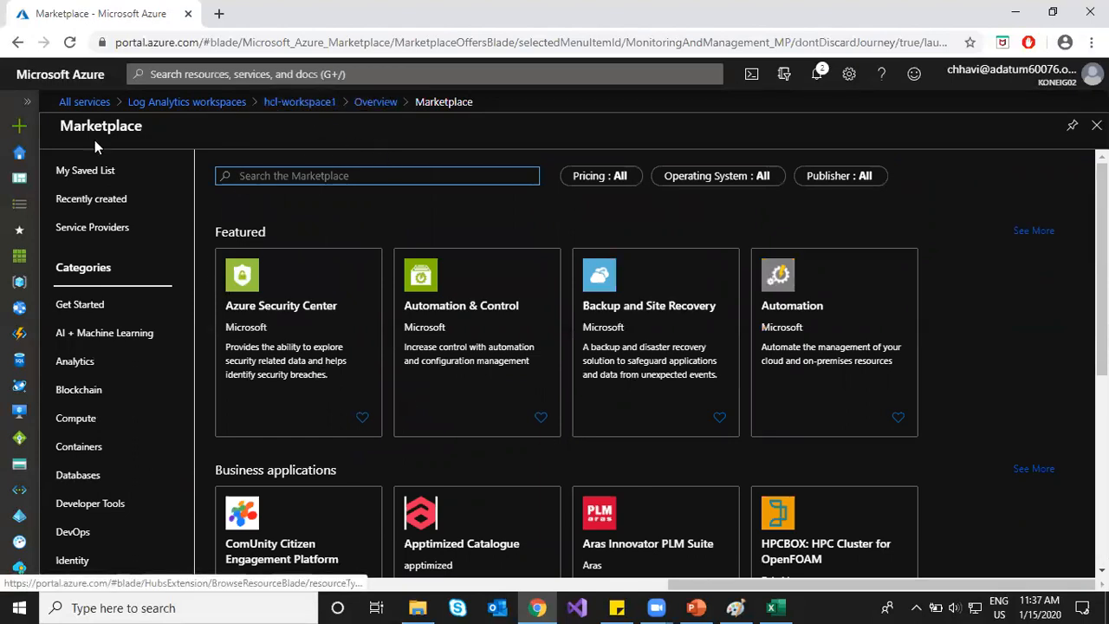
{"action": "left_click", "coordinate": [19, 126]}
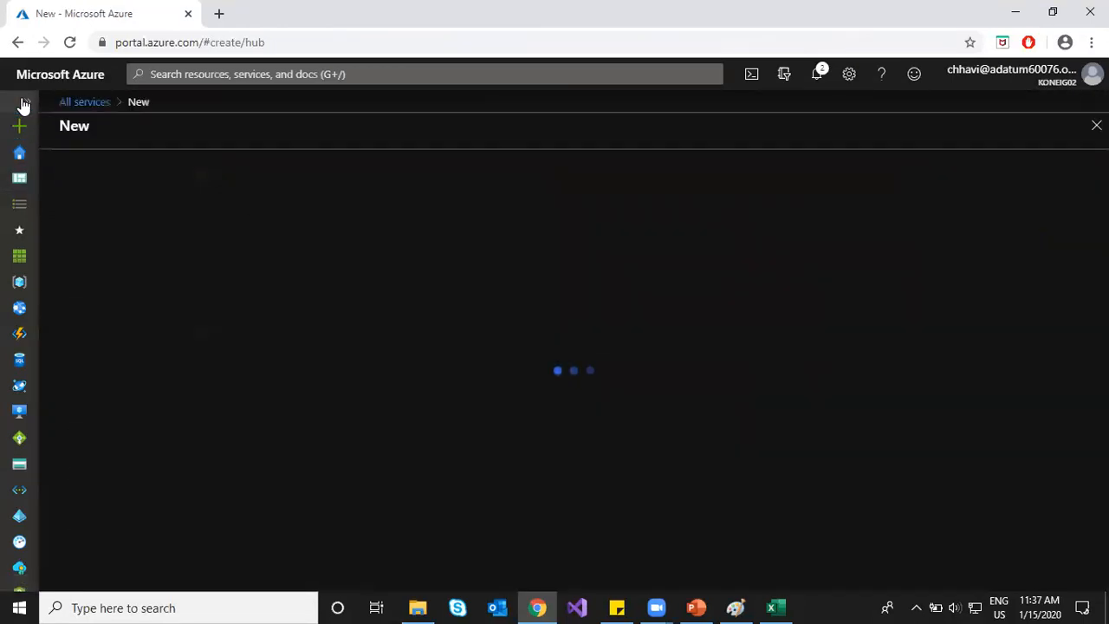
{"action": "left_click", "coordinate": [23, 104]}
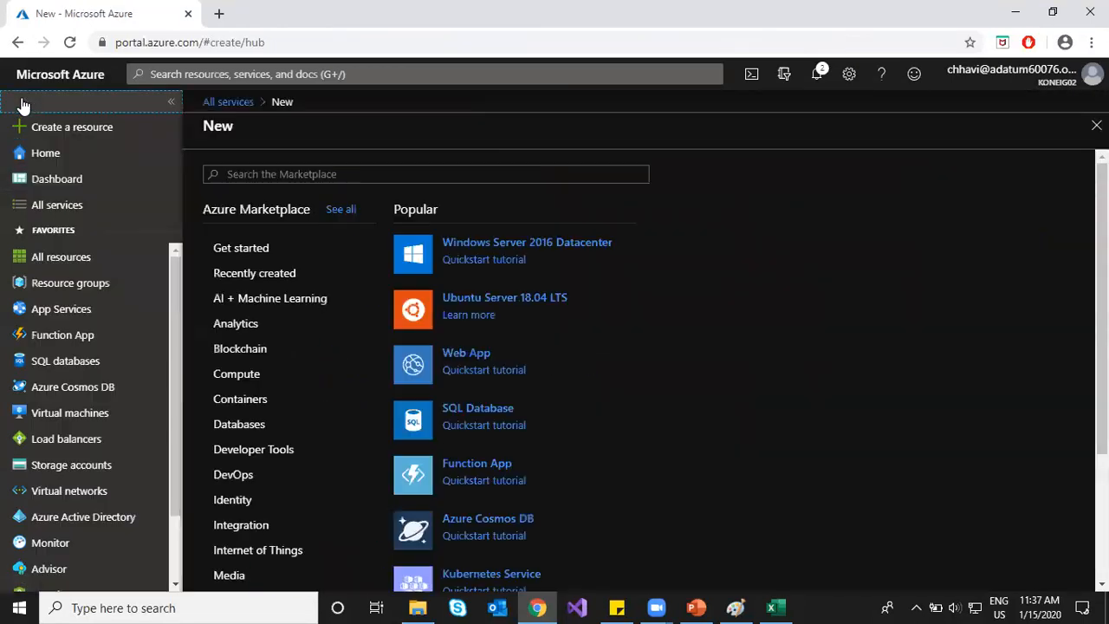
Step: From the Virtual machines list, open Hcl-vm1 after a brief check of the slide deck
{"action": "left_click", "coordinate": [62, 416]}
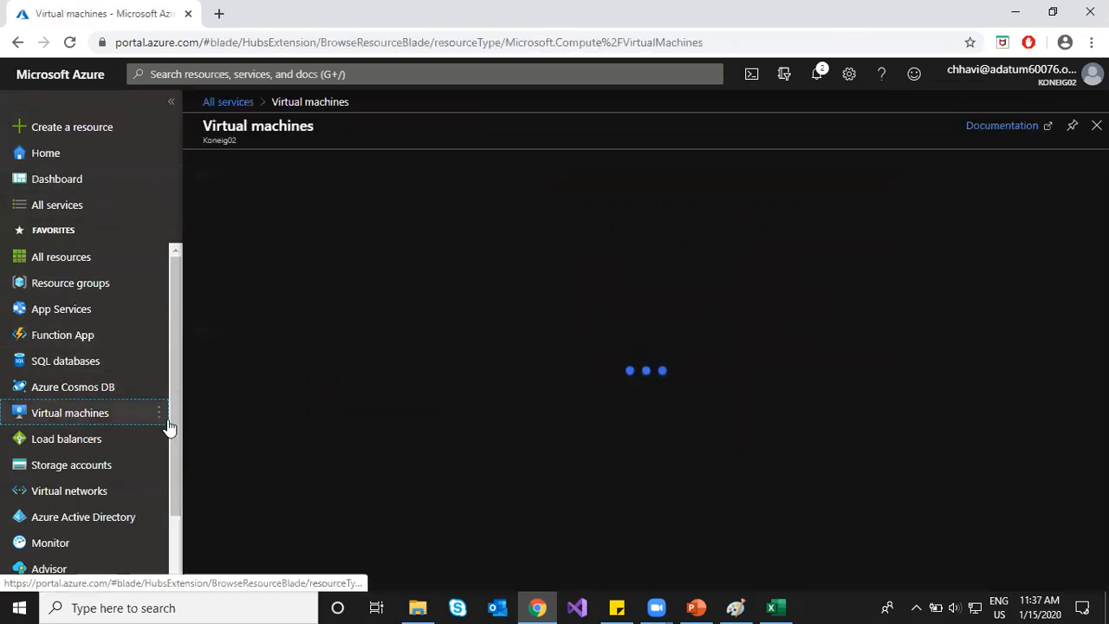
{"action": "key", "text": "alt+Tab"}
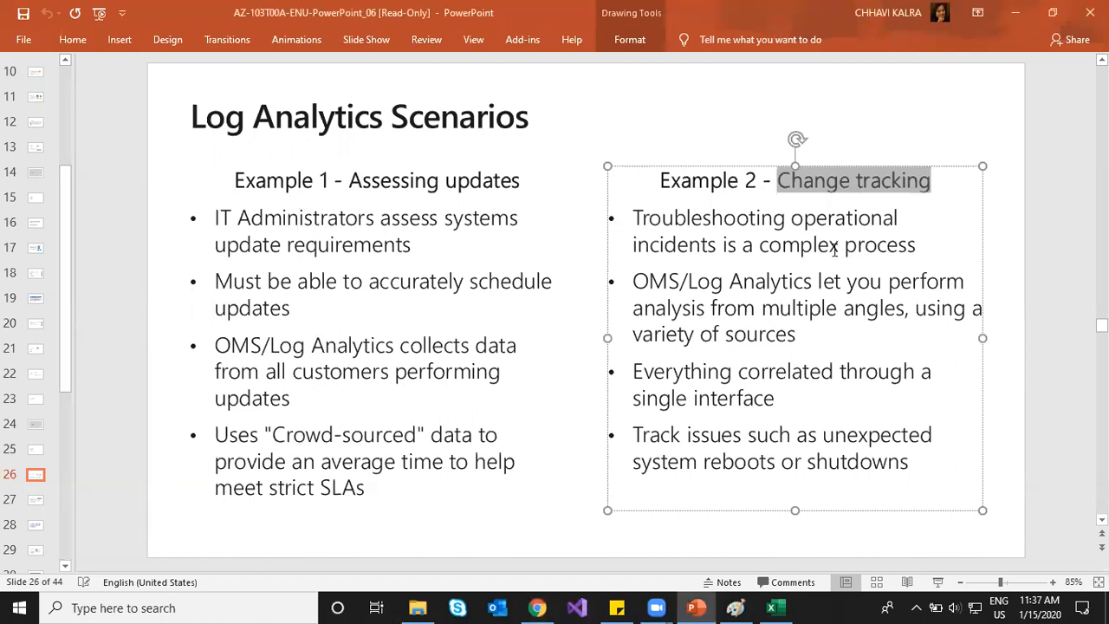
{"action": "key", "text": "alt+Tab"}
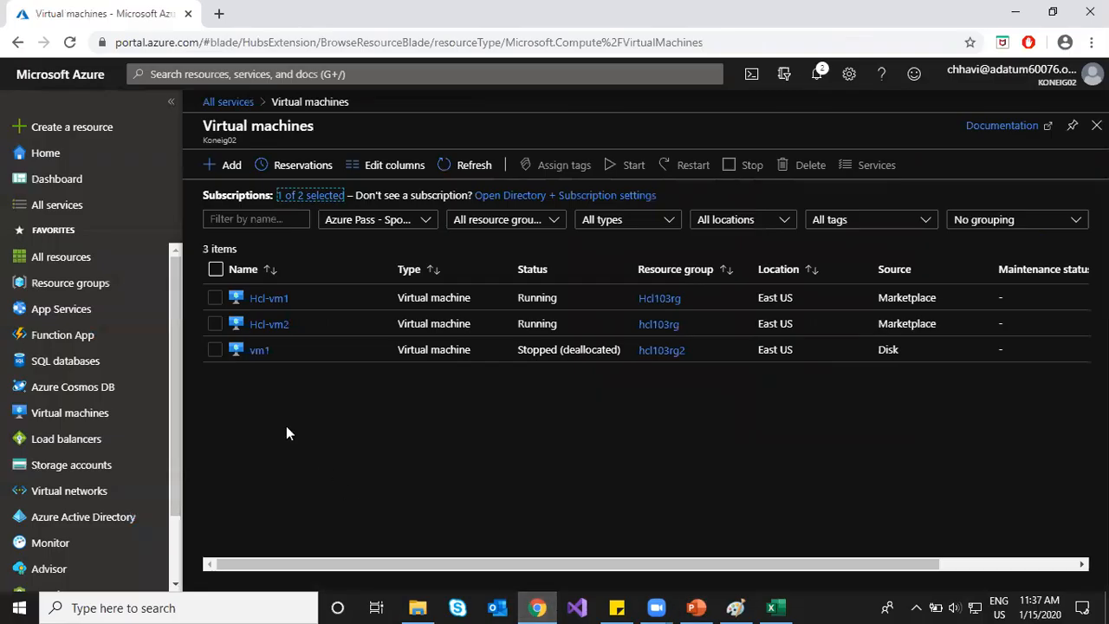
{"action": "left_click", "coordinate": [276, 299]}
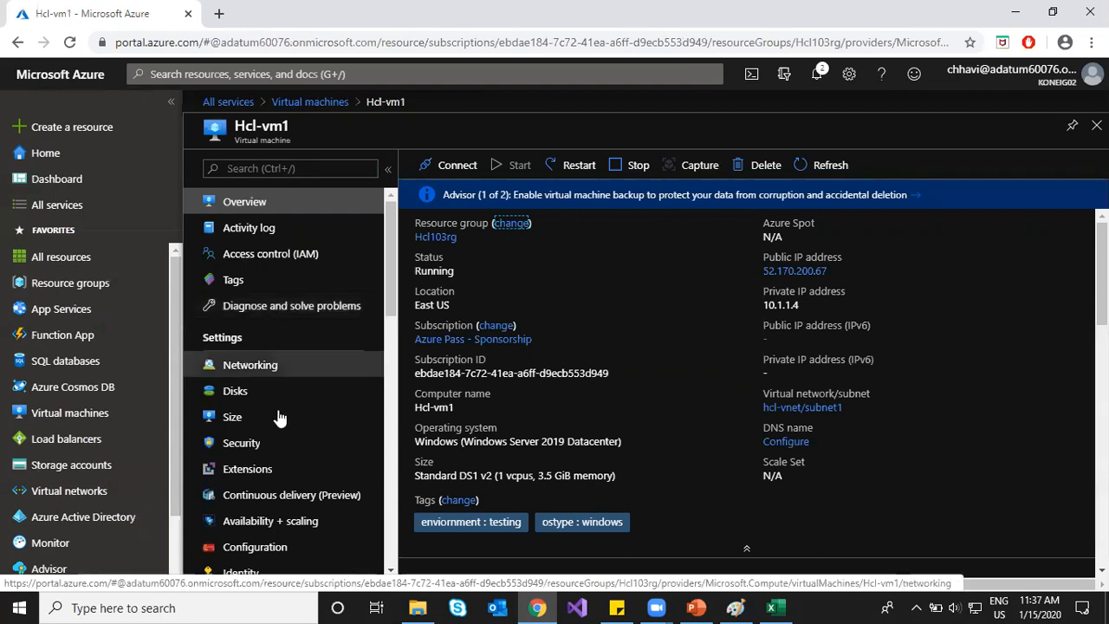
Step: Under Hcl-vm1's Operations menu, view Update management with hcl-workspace1, then Inventory
{"action": "scroll", "coordinate": [295, 390], "scroll_direction": "down", "scroll_amount": 3}
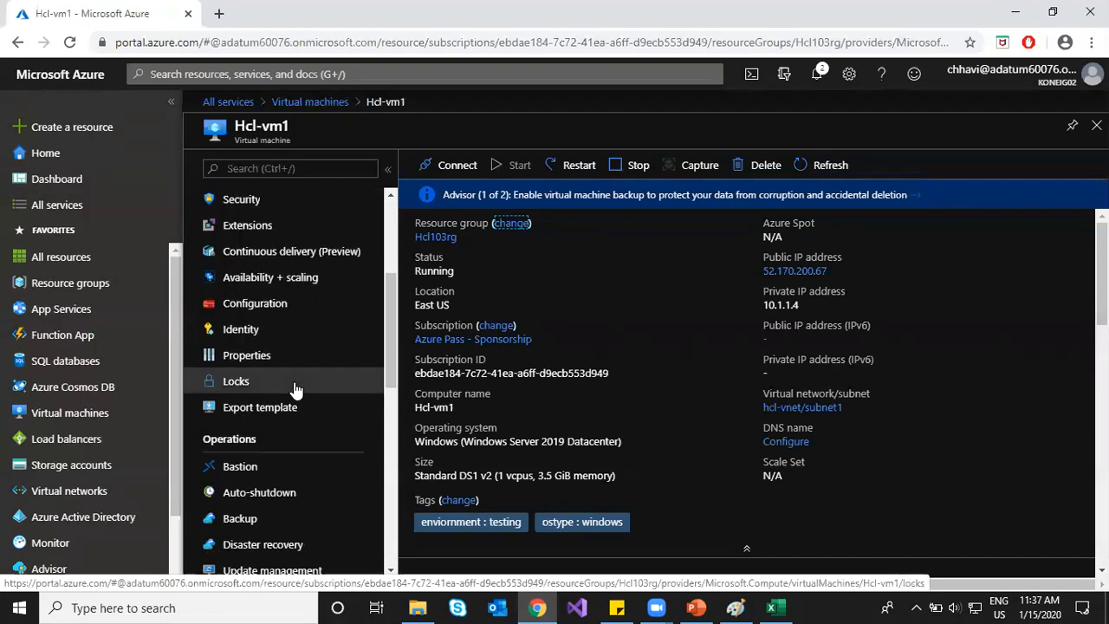
{"action": "scroll", "coordinate": [291, 381], "scroll_direction": "down", "scroll_amount": 2}
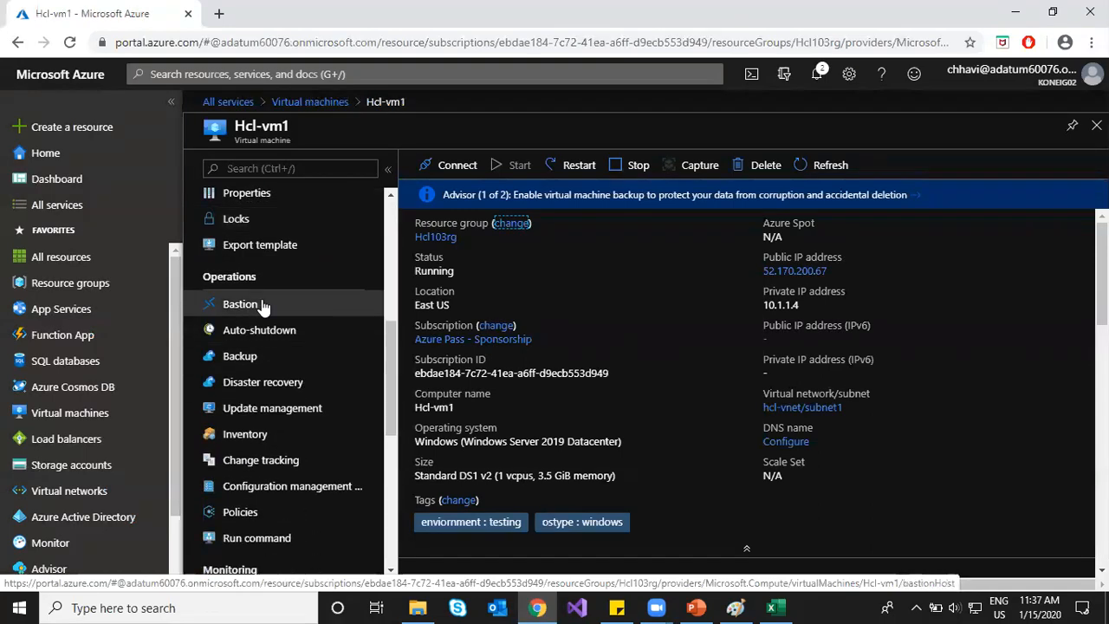
{"action": "scroll", "coordinate": [264, 308], "scroll_direction": "up", "scroll_amount": 2}
{"action": "scroll", "coordinate": [251, 451], "scroll_direction": "down", "scroll_amount": 1}
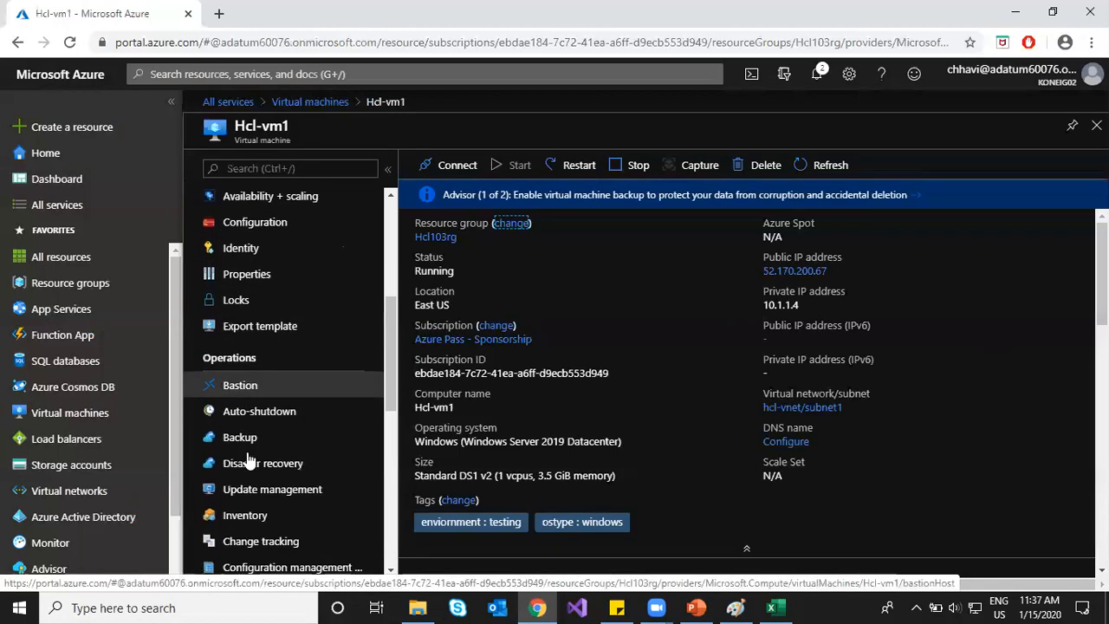
{"action": "left_click_drag", "start_coordinate": [202, 358], "coordinate": [262, 361]}
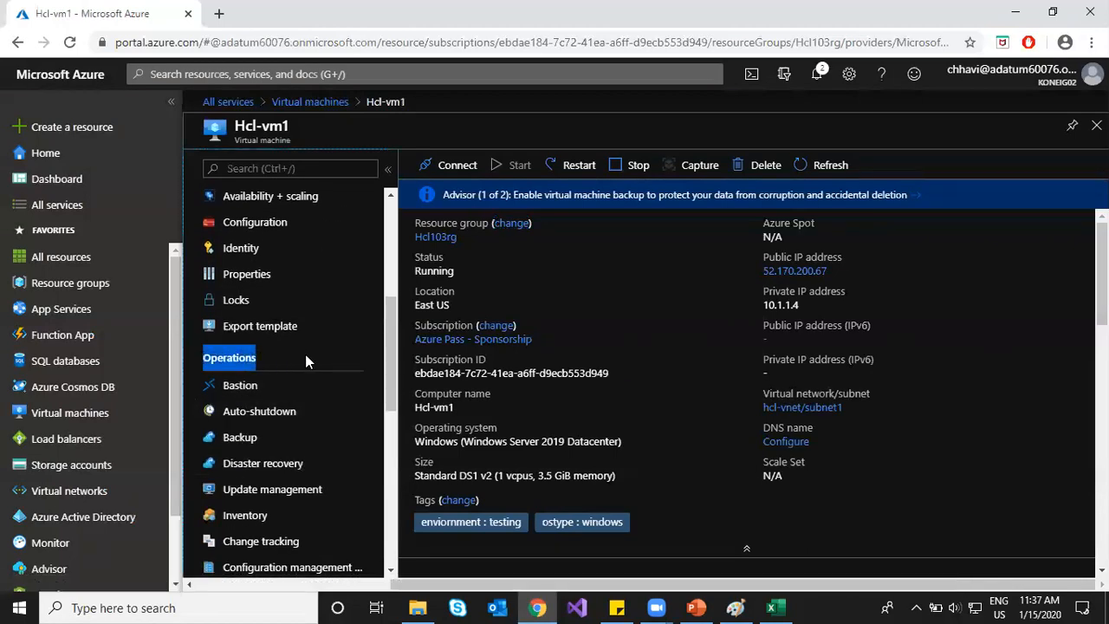
{"action": "scroll", "coordinate": [305, 364], "scroll_direction": "down", "scroll_amount": 1}
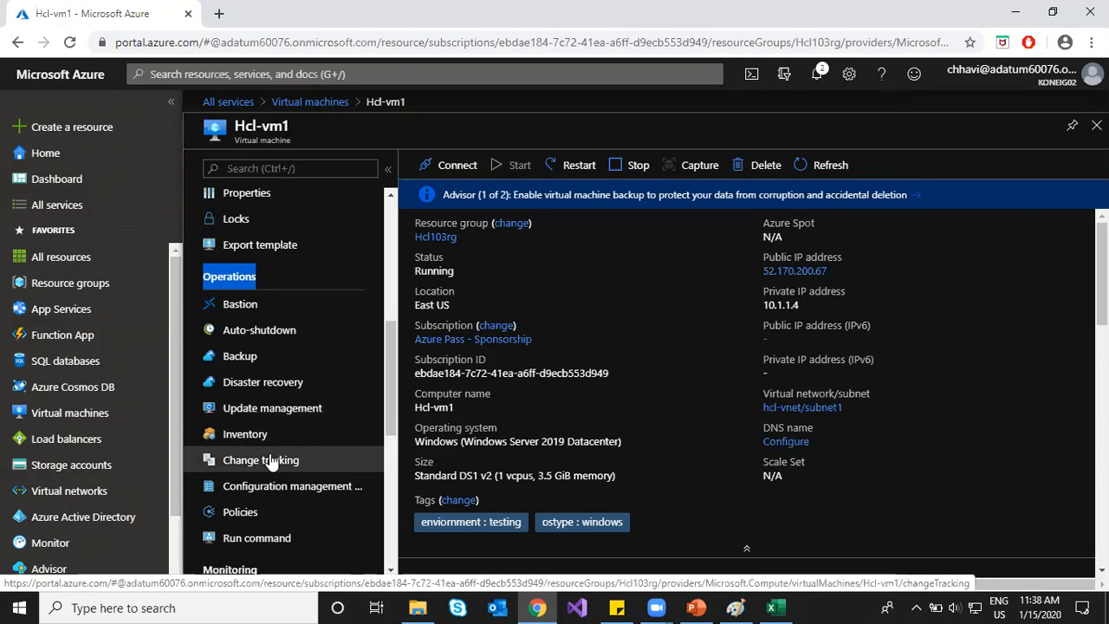
{"action": "left_click", "coordinate": [286, 416]}
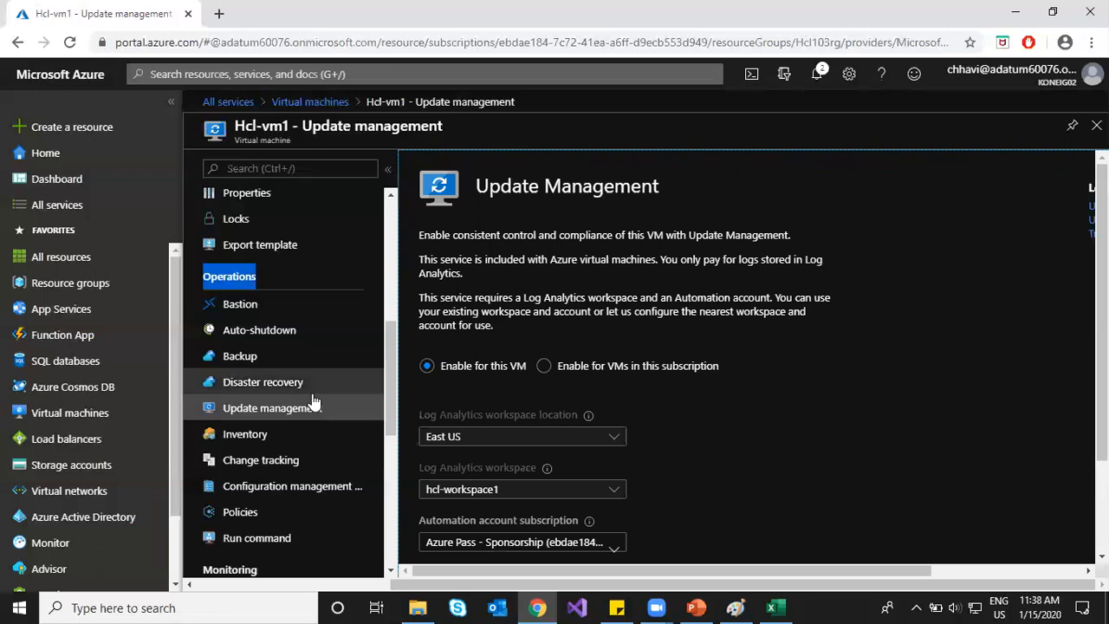
{"action": "left_click", "coordinate": [249, 439]}
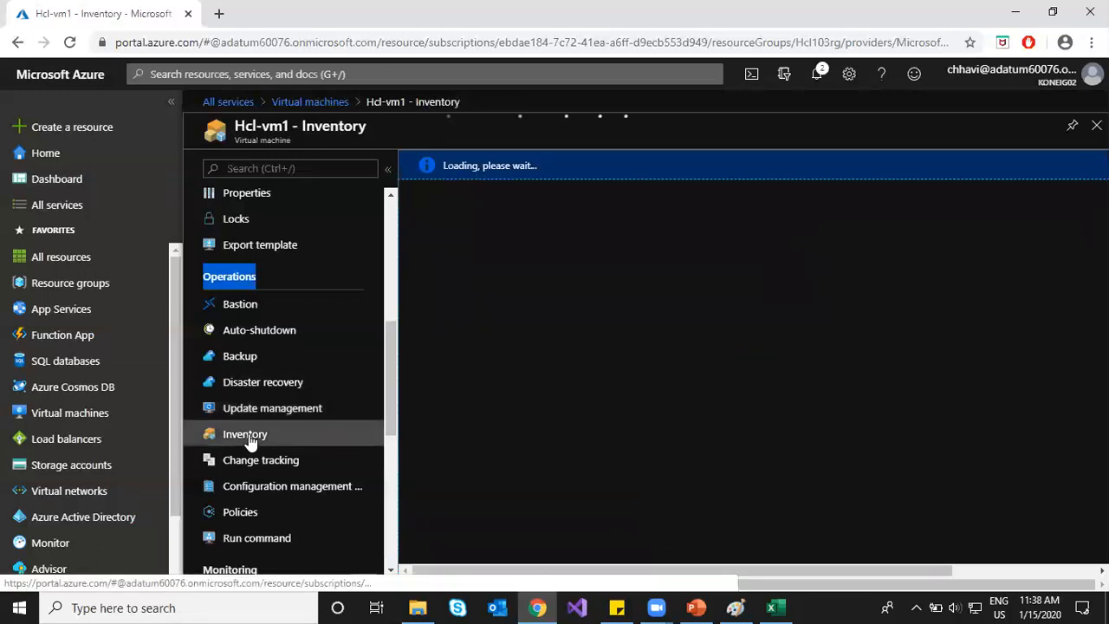
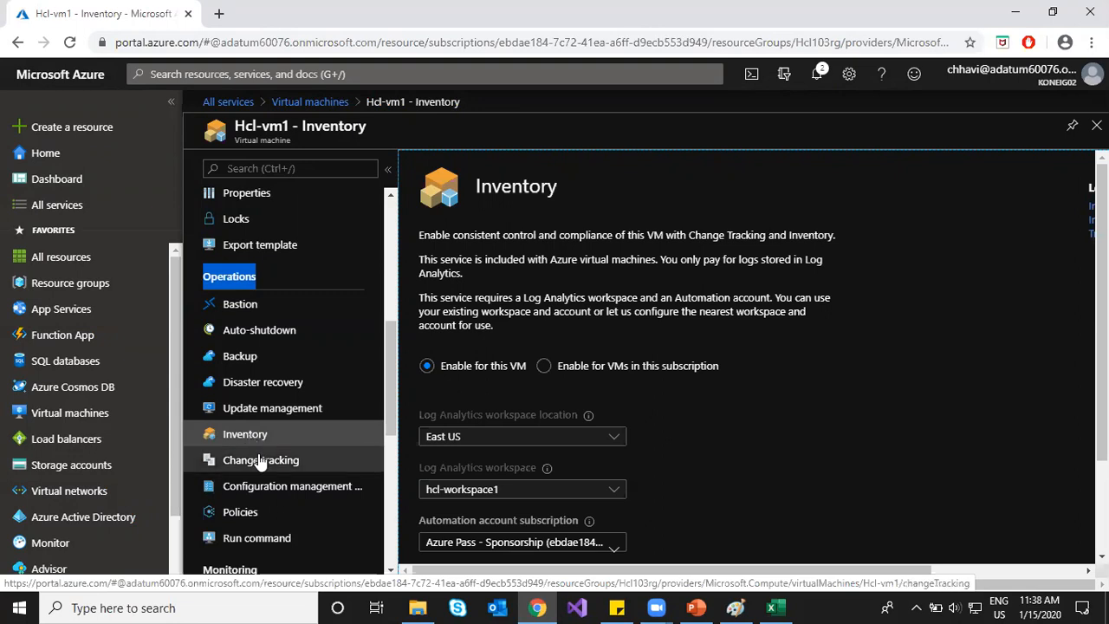
Step: Open Hcl-vm1's Change tracking and inspect its Log Analytics workspace choice, leaving it unchanged
{"action": "left_click", "coordinate": [260, 460]}
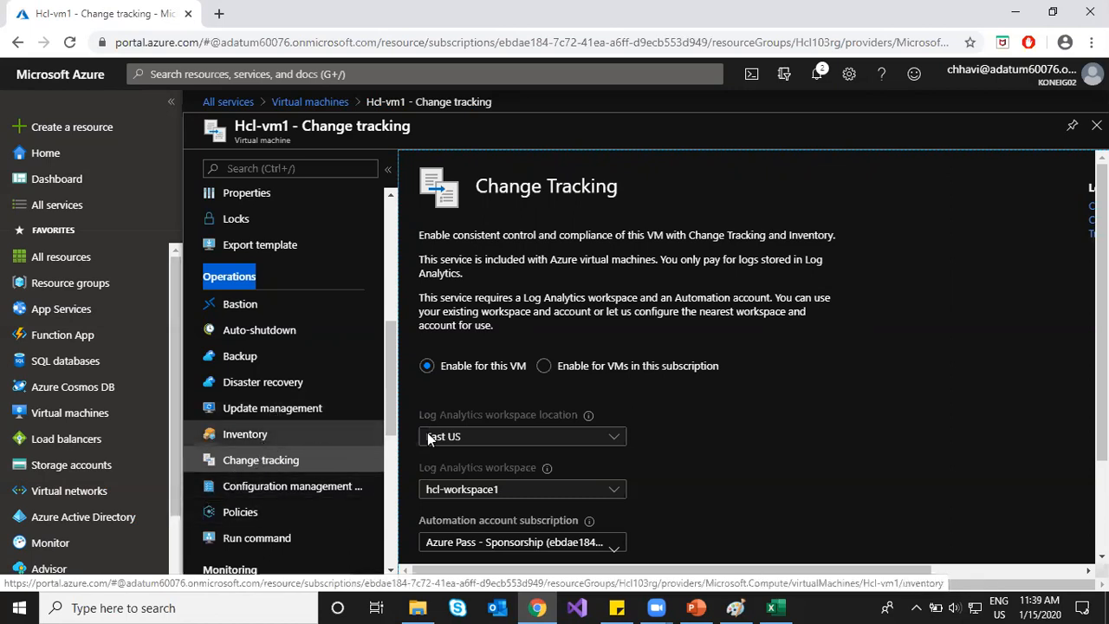
{"action": "scroll", "coordinate": [704, 440], "scroll_direction": "down", "scroll_amount": 2}
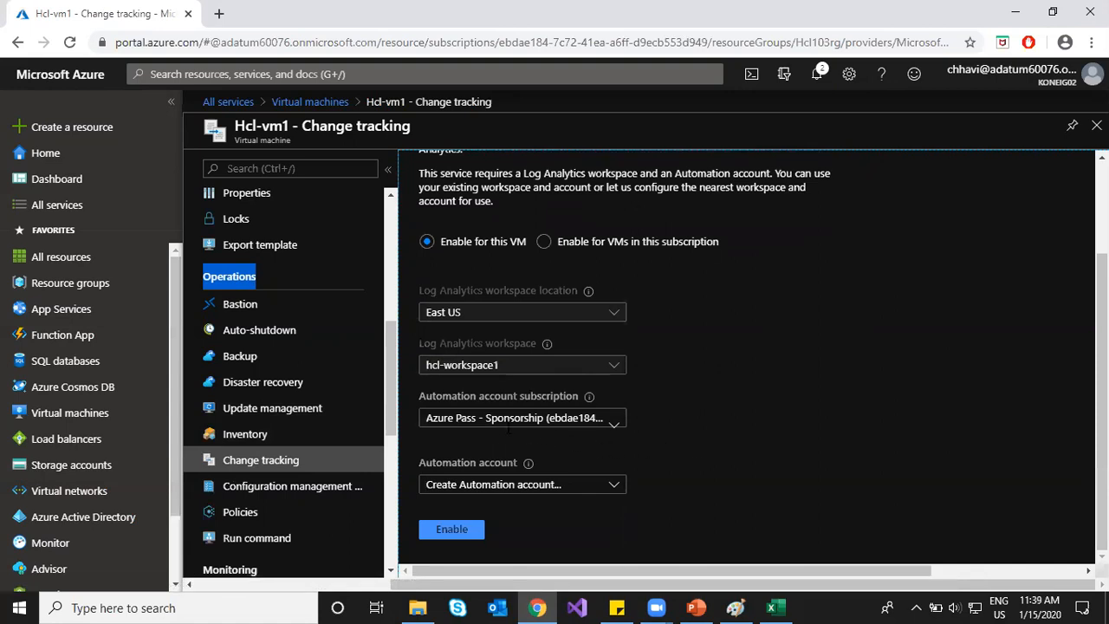
{"action": "left_click", "coordinate": [501, 365]}
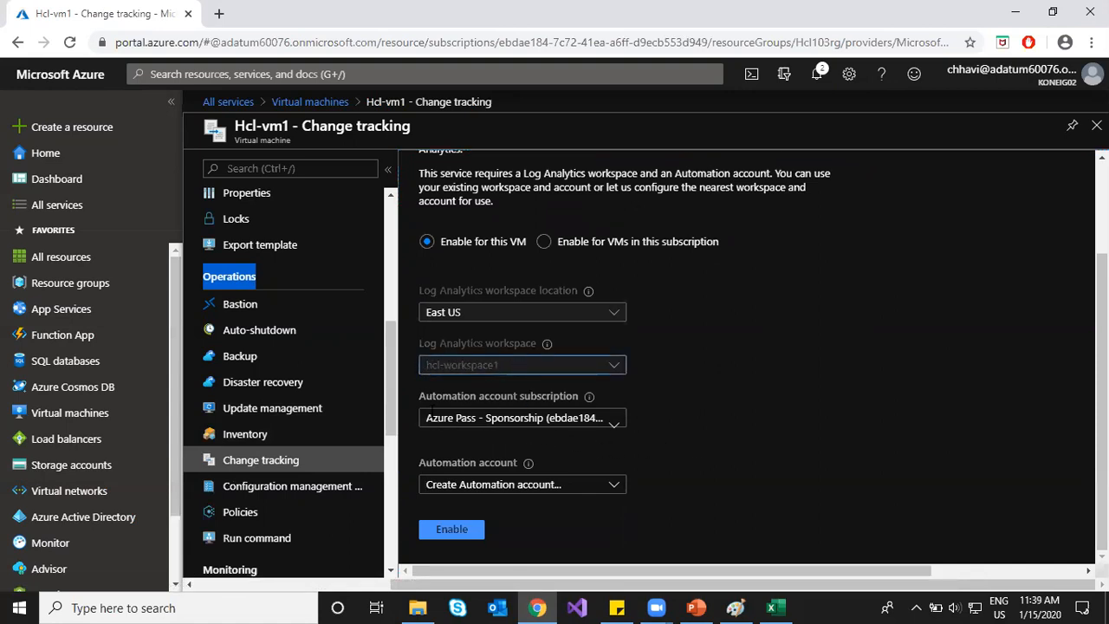
{"action": "left_click", "coordinate": [423, 397]}
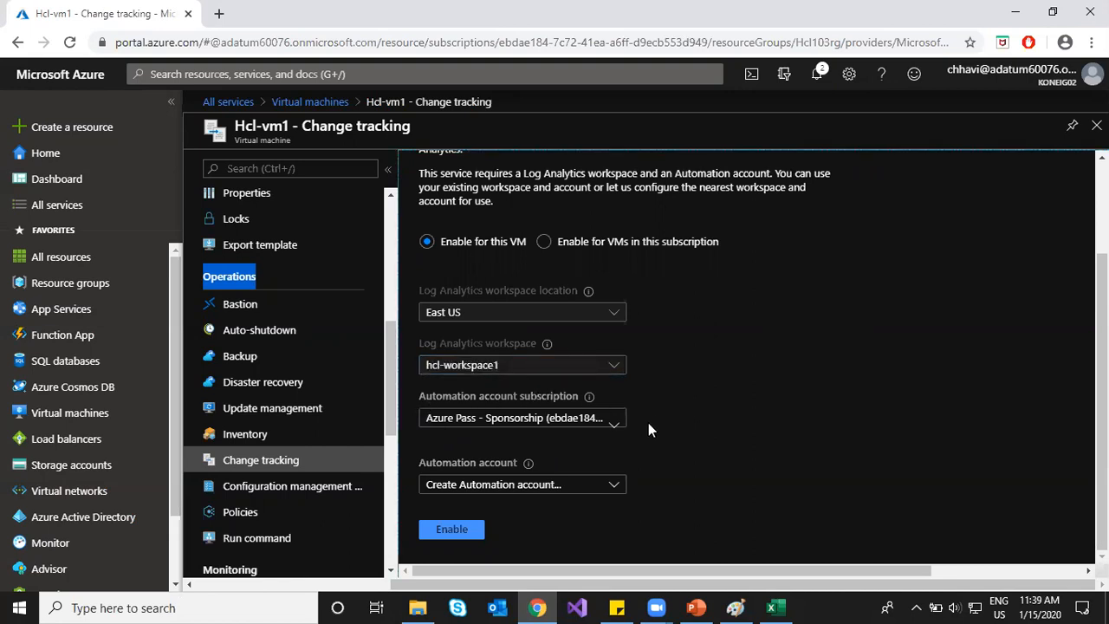
Step: Check the Automation account options without changing them, then list All services filtered by 'log'
{"action": "left_click", "coordinate": [613, 491]}
{"action": "left_click", "coordinate": [697, 483]}
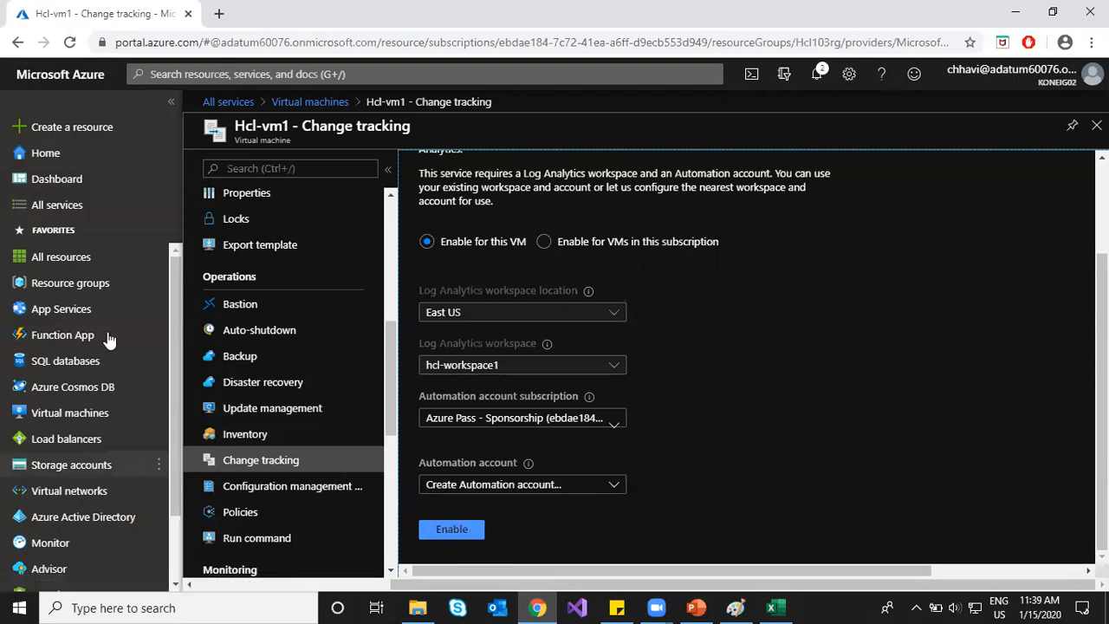
{"action": "left_click", "coordinate": [78, 208]}
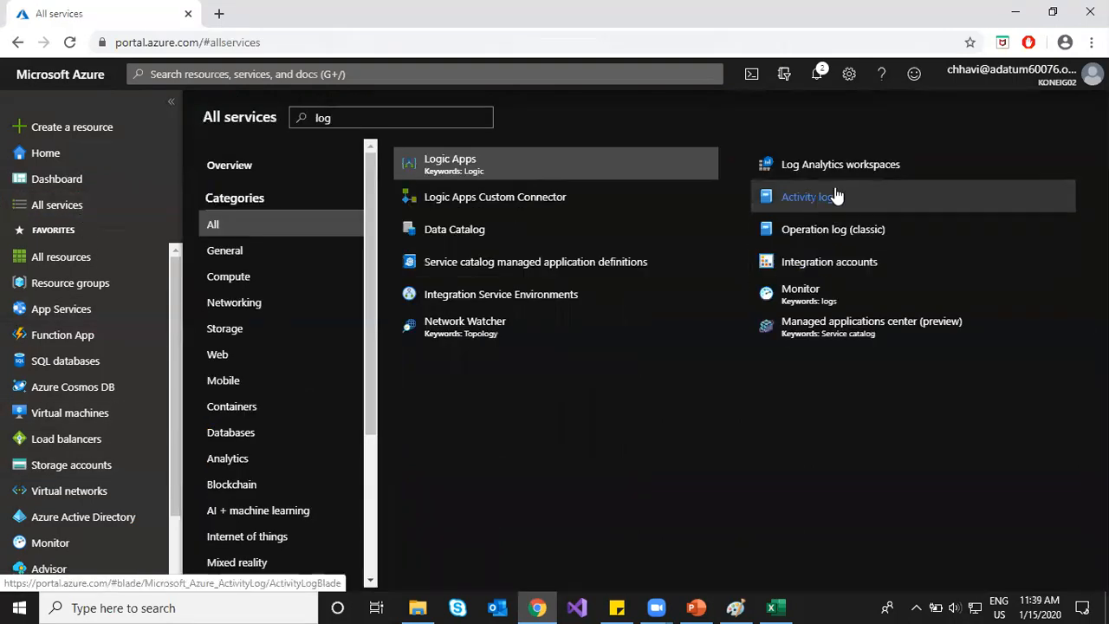
{"action": "left_click", "coordinate": [837, 165]}
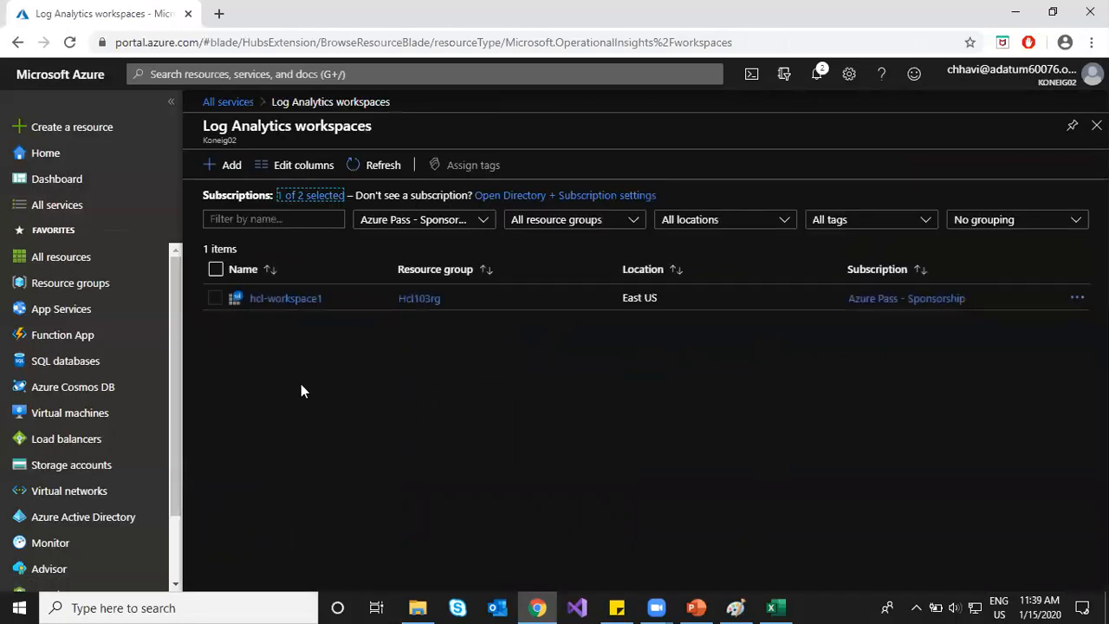
Step: From hcl-workspace1's Workspace summary, start adding a solution from the Marketplace
{"action": "left_click", "coordinate": [291, 301]}
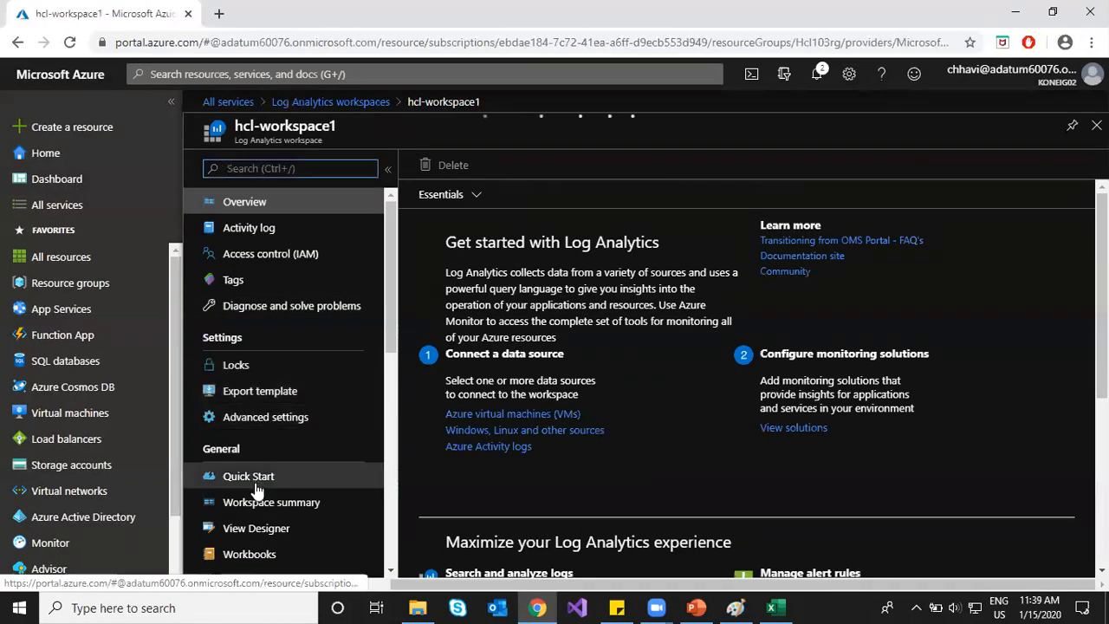
{"action": "left_click", "coordinate": [257, 504]}
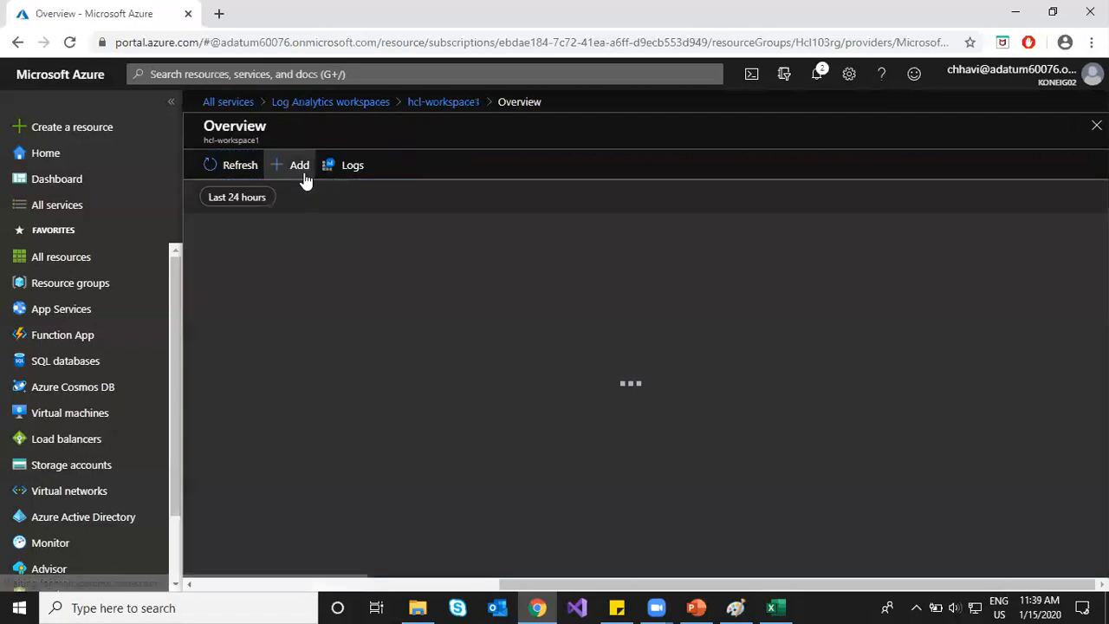
{"action": "left_click", "coordinate": [303, 171]}
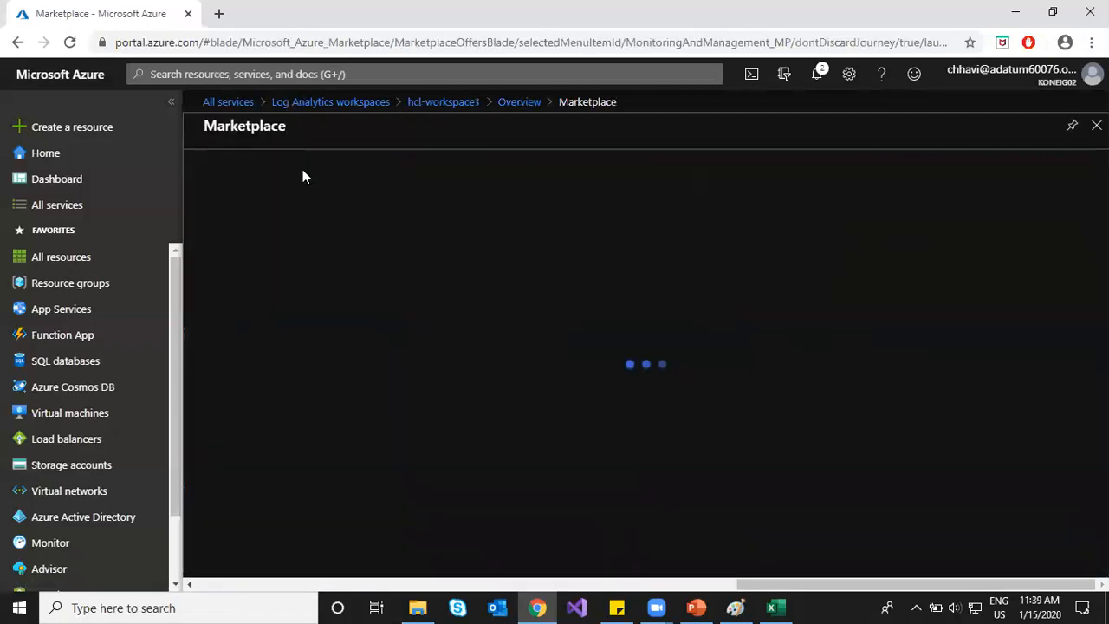
Step: Search 'upda', start creating Update Management, then open Hcl-vm1 from Virtual machines
{"action": "type", "text": "upda"}
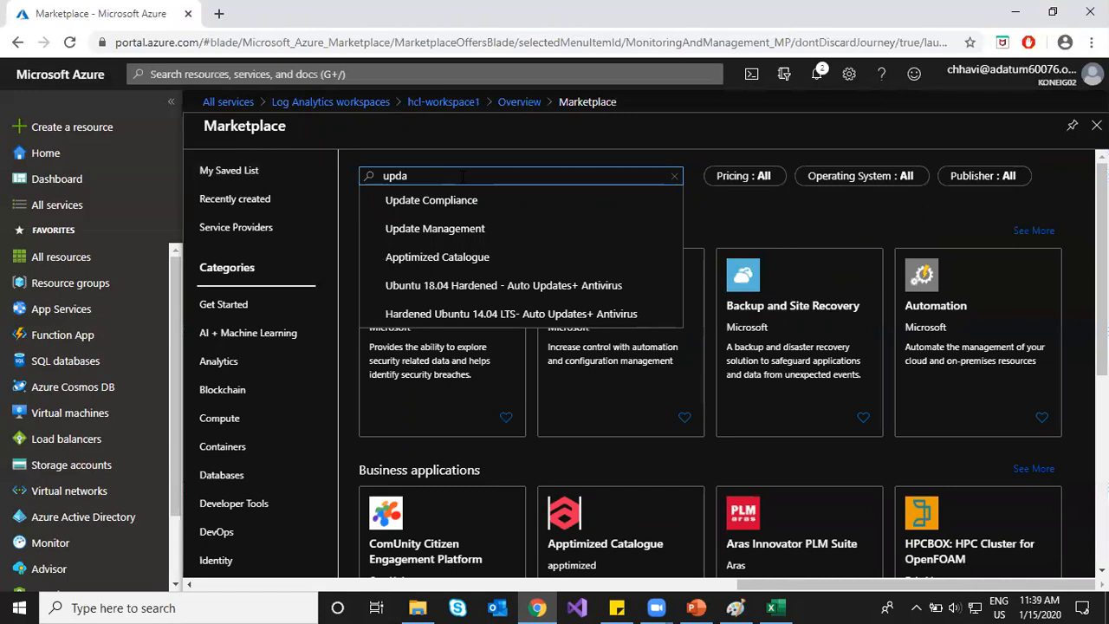
{"action": "left_click", "coordinate": [483, 230]}
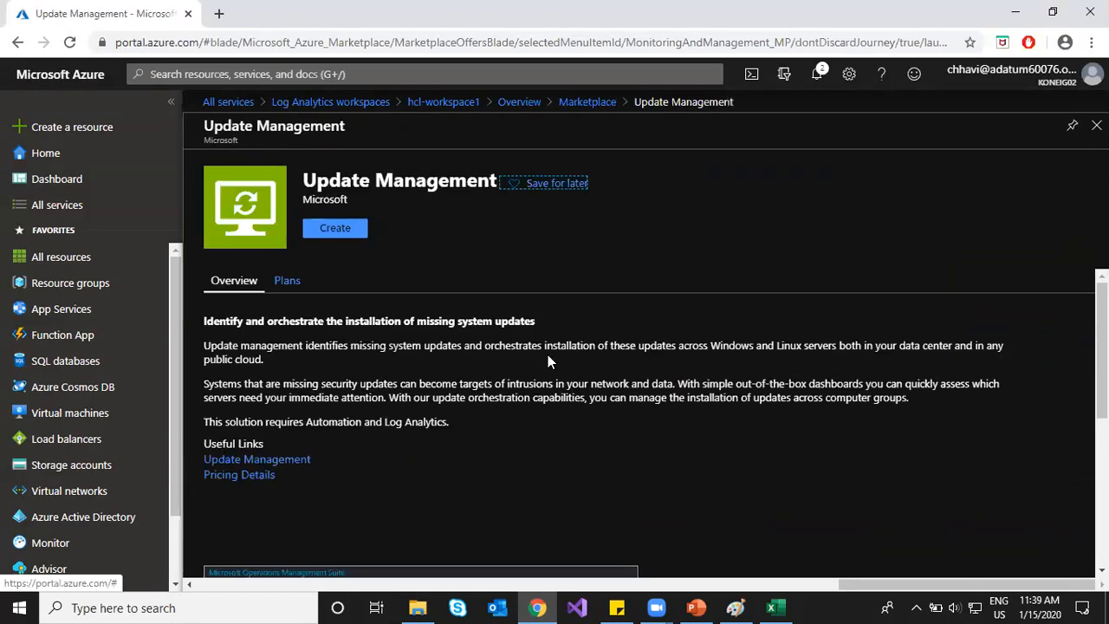
{"action": "left_click", "coordinate": [351, 234]}
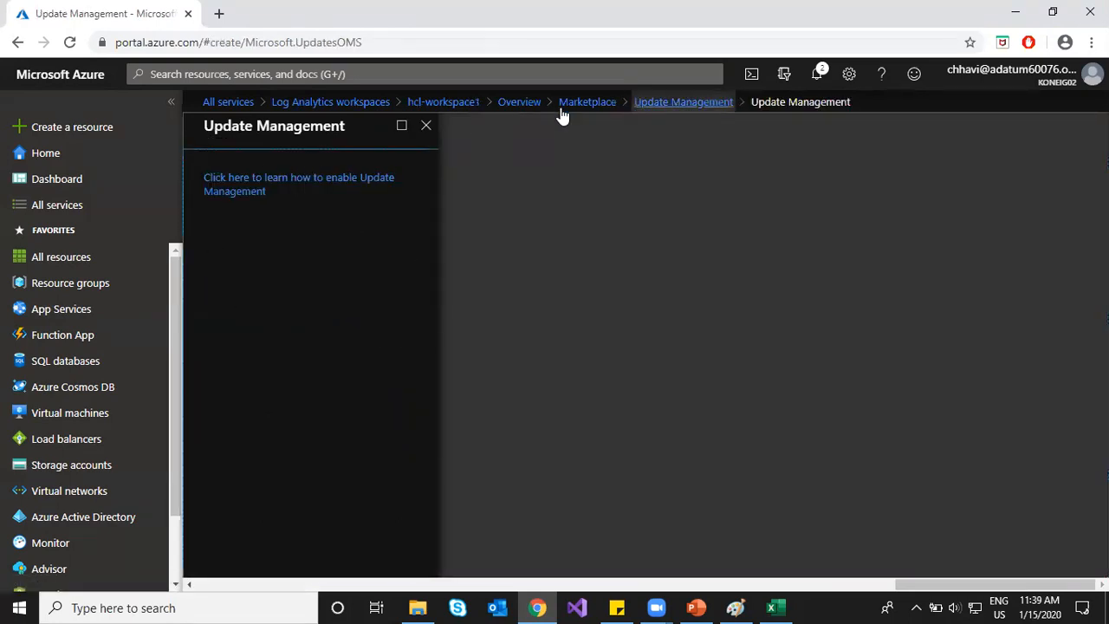
{"action": "left_click", "coordinate": [92, 415]}
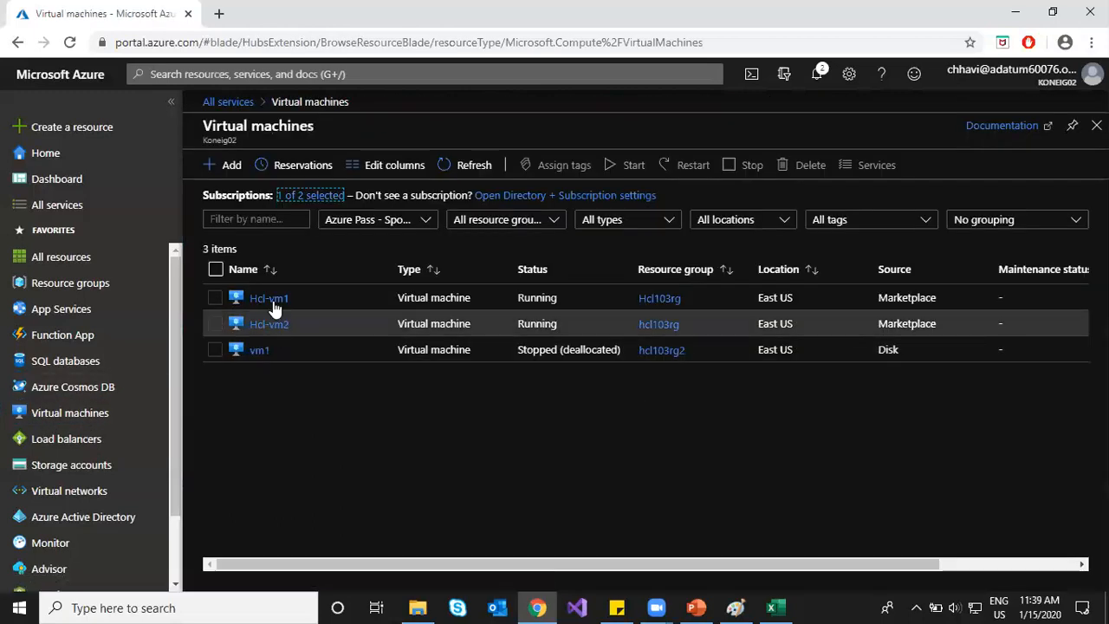
{"action": "left_click", "coordinate": [270, 297]}
Step: In Hcl-vm1's Update management, choose enabling for all VMs in this subscription
{"action": "scroll", "coordinate": [292, 432], "scroll_direction": "down", "scroll_amount": 5}
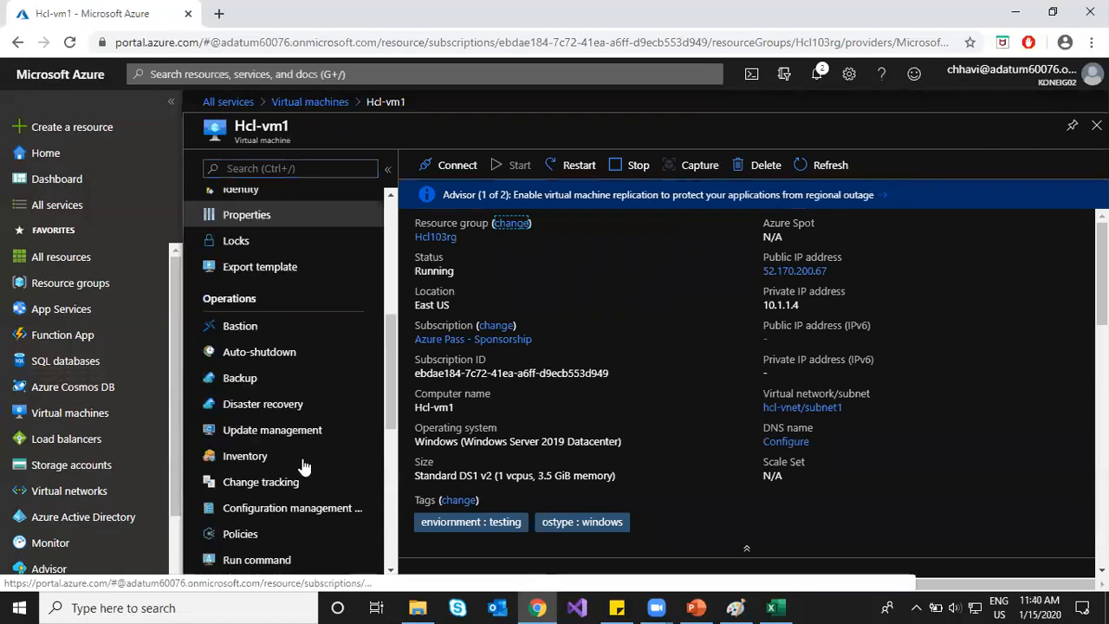
{"action": "scroll", "coordinate": [303, 442], "scroll_direction": "down", "scroll_amount": 2}
{"action": "left_click", "coordinate": [299, 248]}
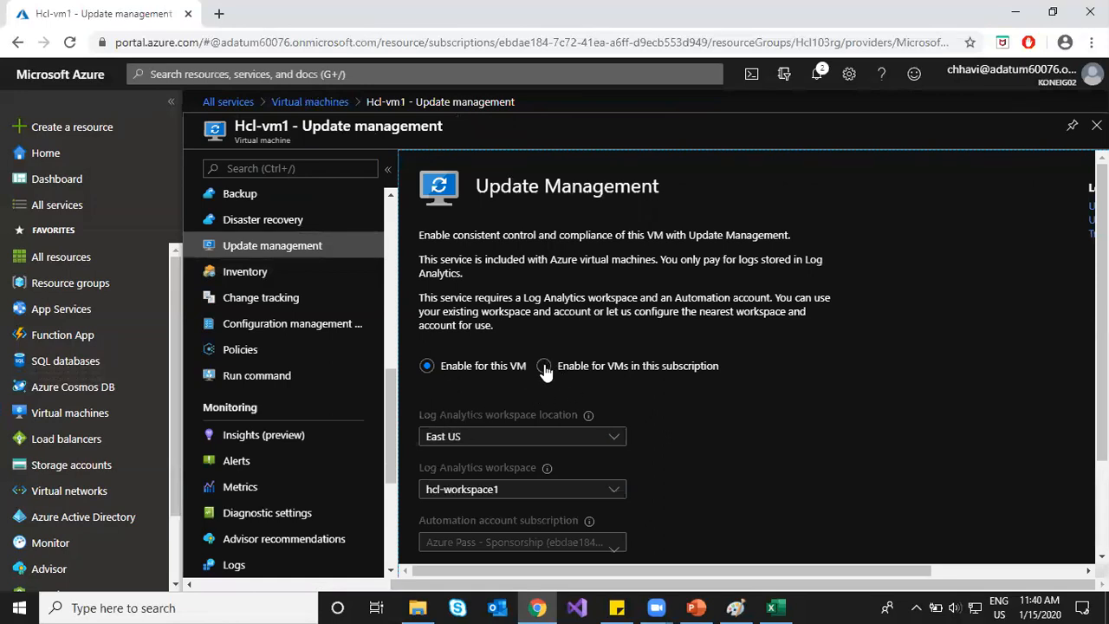
{"action": "left_click", "coordinate": [544, 366]}
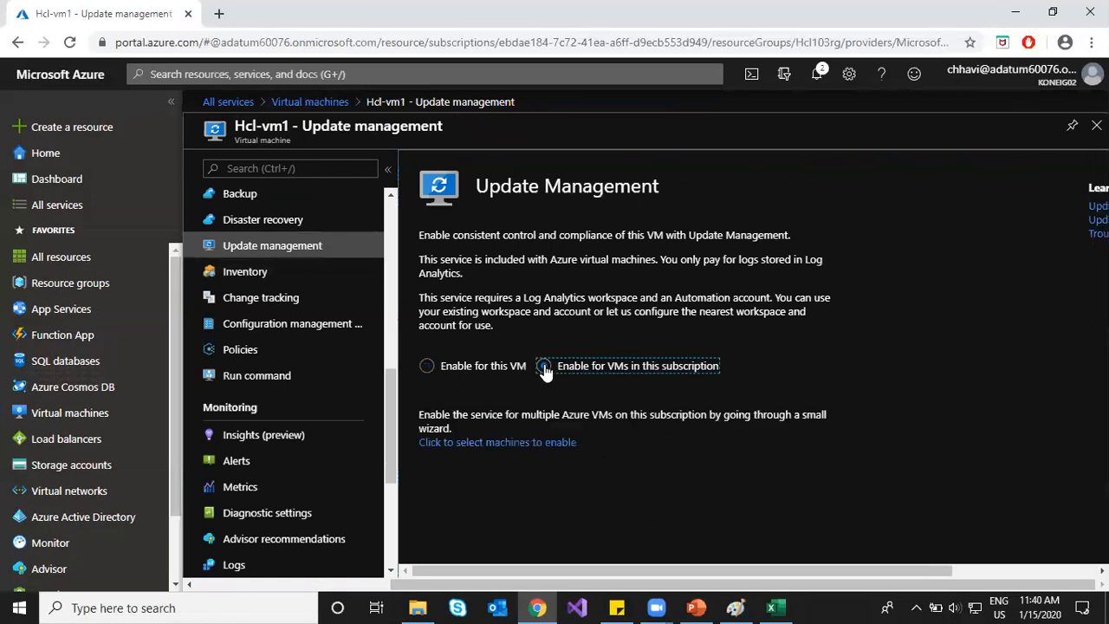
{"action": "left_click", "coordinate": [468, 445]}
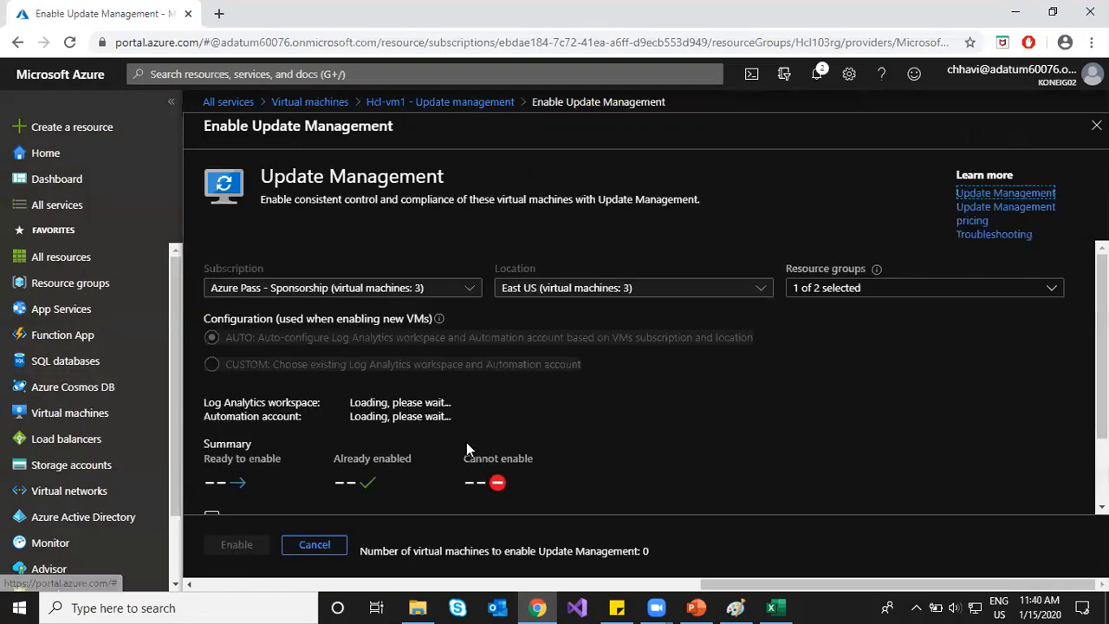
{"action": "scroll", "coordinate": [275, 379], "scroll_direction": "down", "scroll_amount": 1}
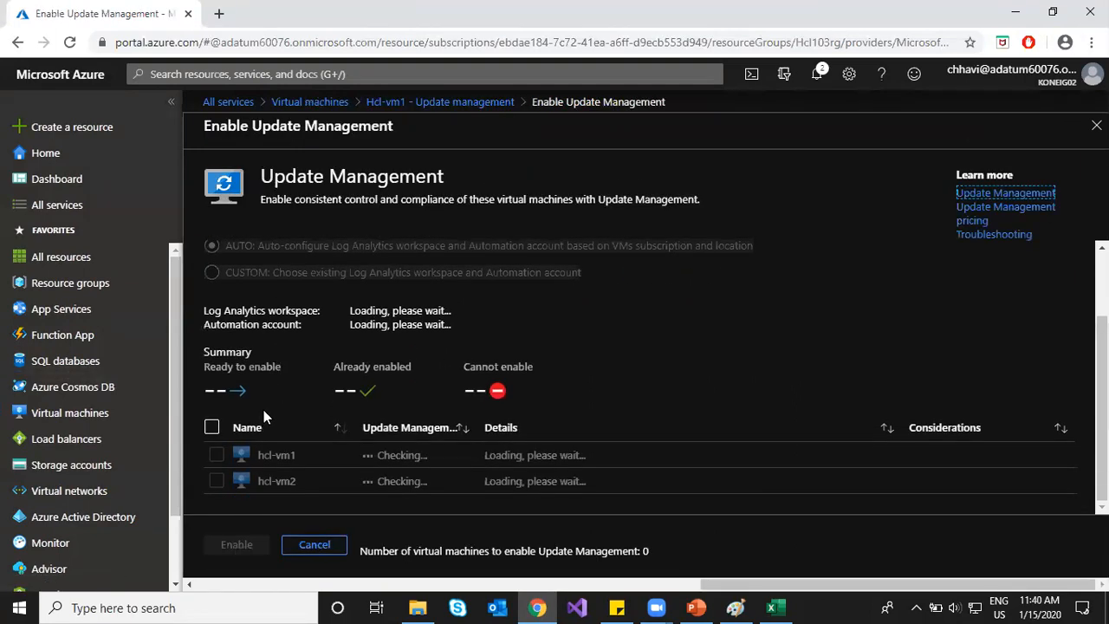
{"action": "left_click", "coordinate": [216, 453]}
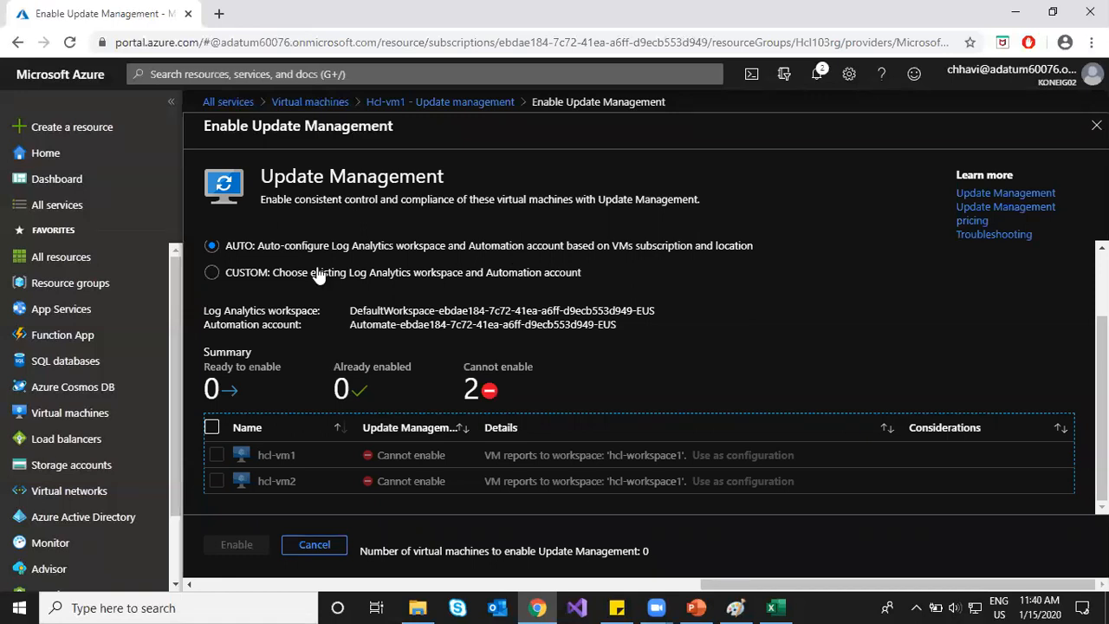
Step: Try a custom setup with all VMs and workspace hcl-workspace1, then cancel and discard it
{"action": "left_click", "coordinate": [211, 274]}
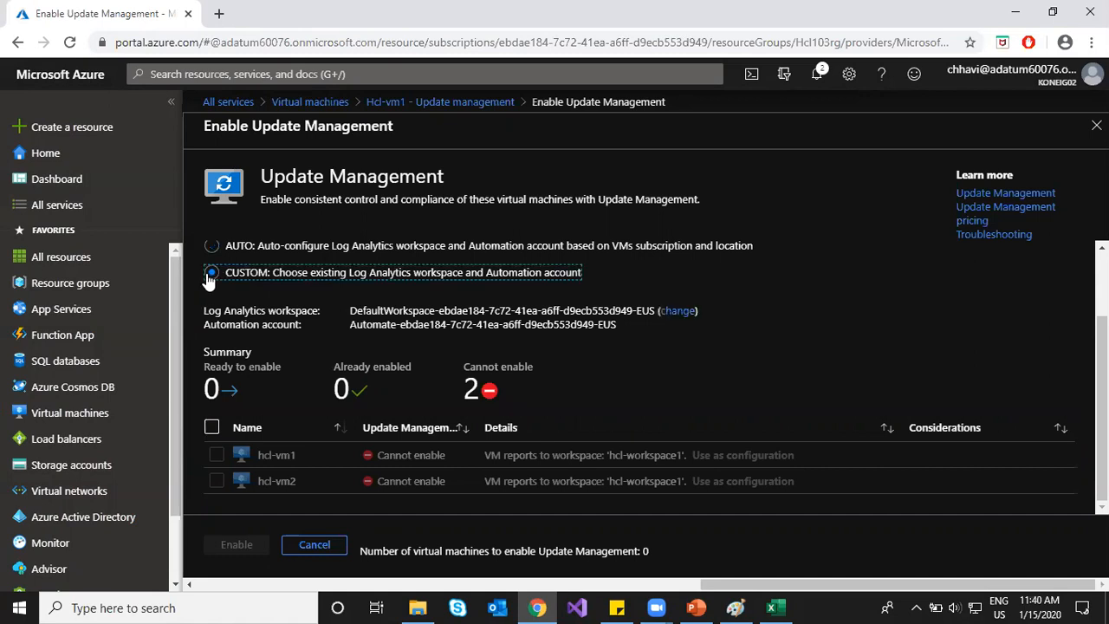
{"action": "left_click", "coordinate": [211, 429]}
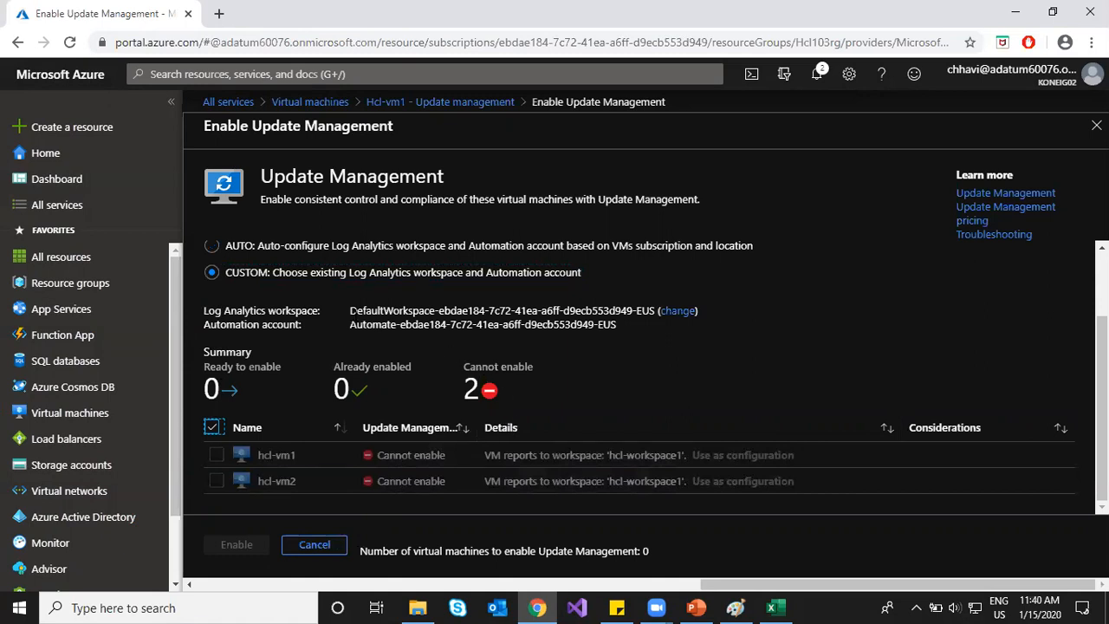
{"action": "left_click", "coordinate": [675, 311]}
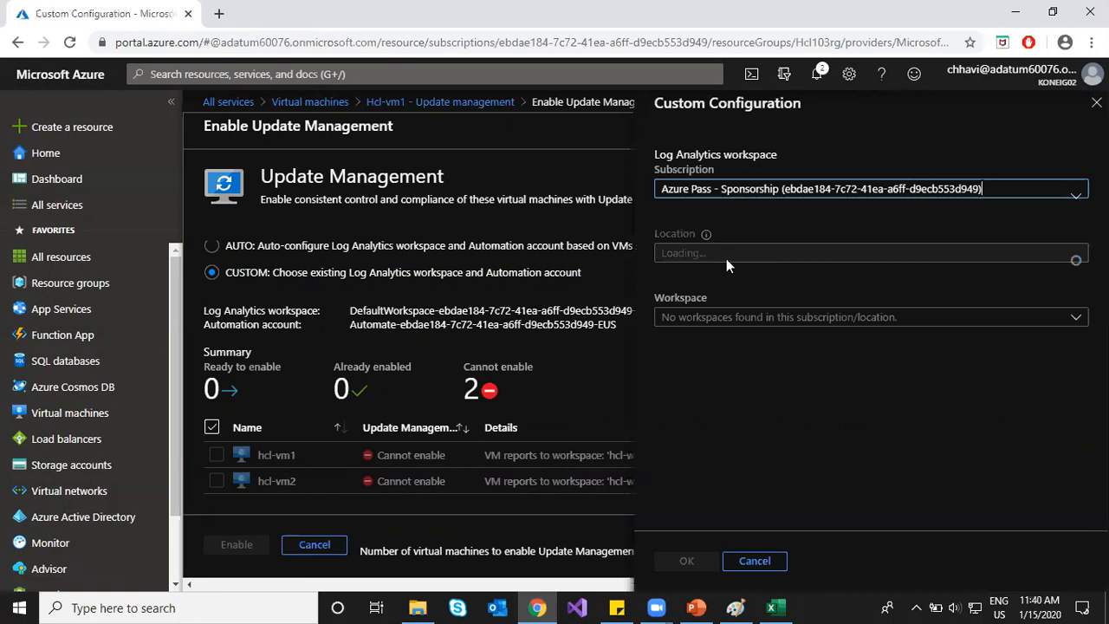
{"action": "left_click", "coordinate": [736, 316]}
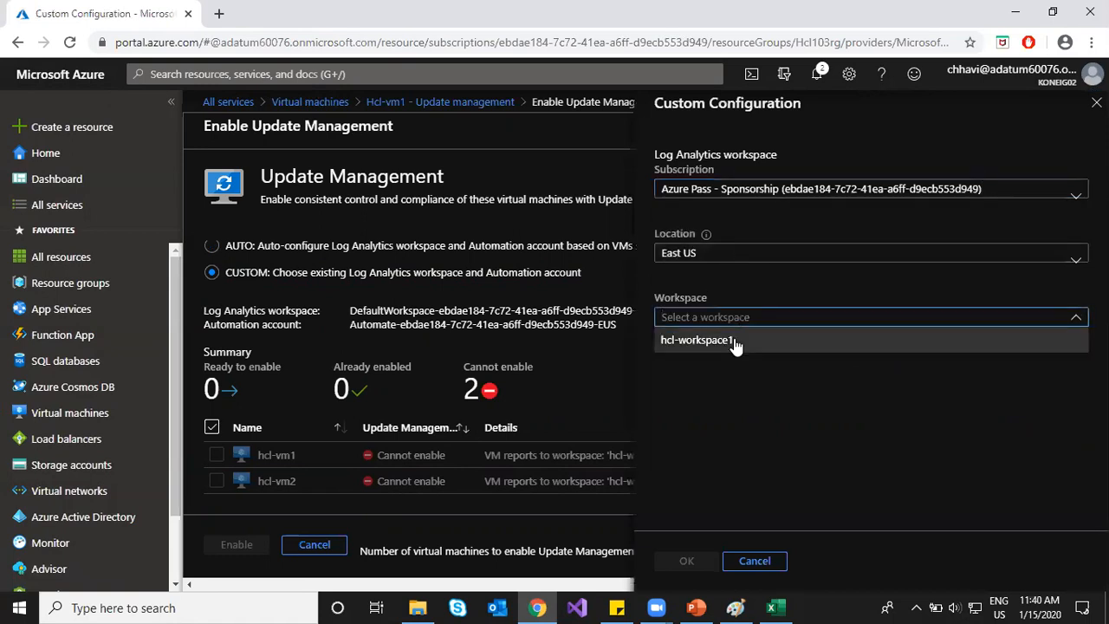
{"action": "left_click", "coordinate": [736, 341]}
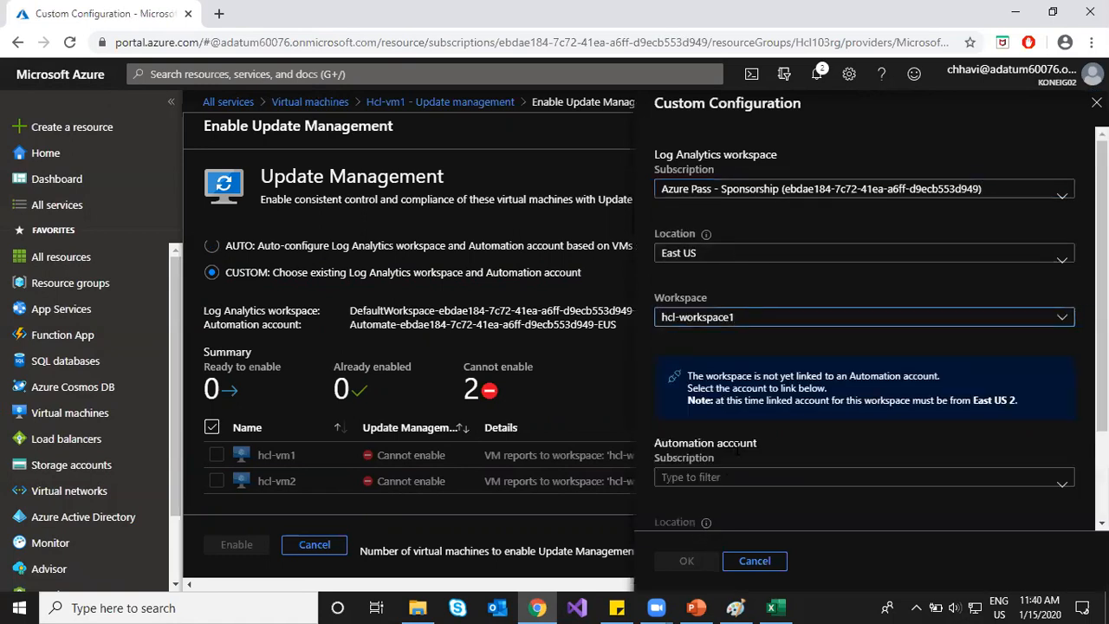
{"action": "scroll", "coordinate": [773, 421], "scroll_direction": "down", "scroll_amount": 2}
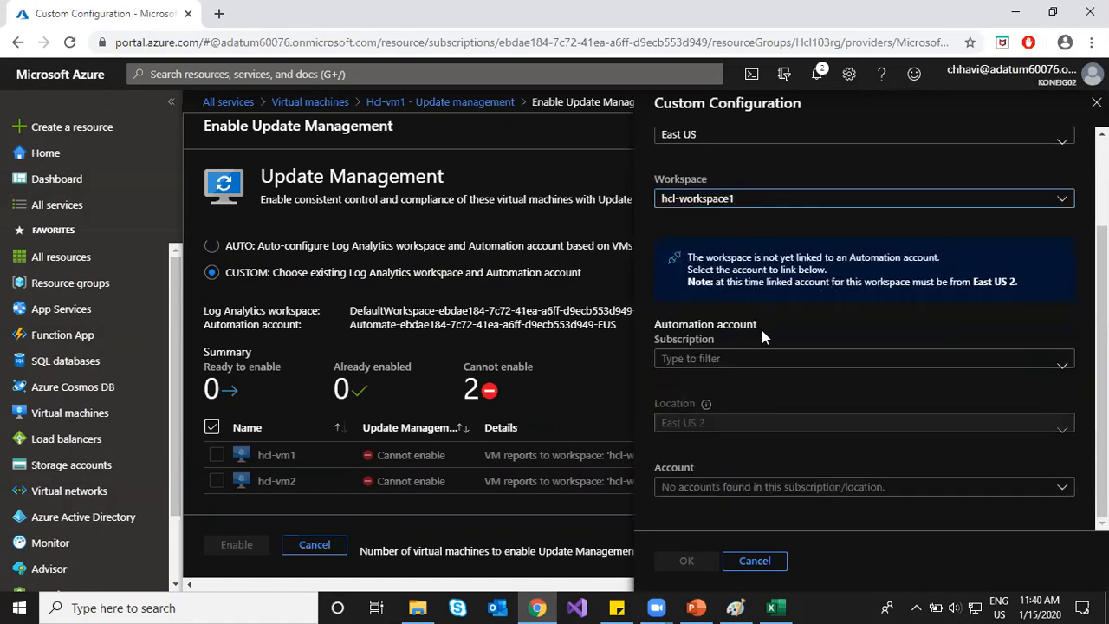
{"action": "left_click", "coordinate": [766, 563]}
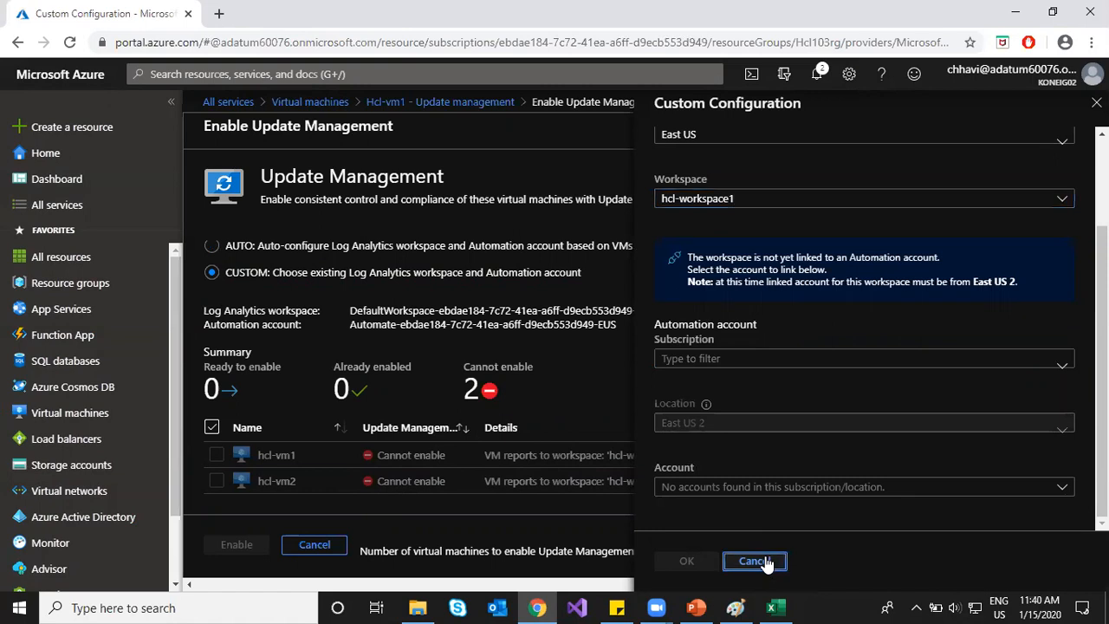
{"action": "left_click", "coordinate": [632, 133]}
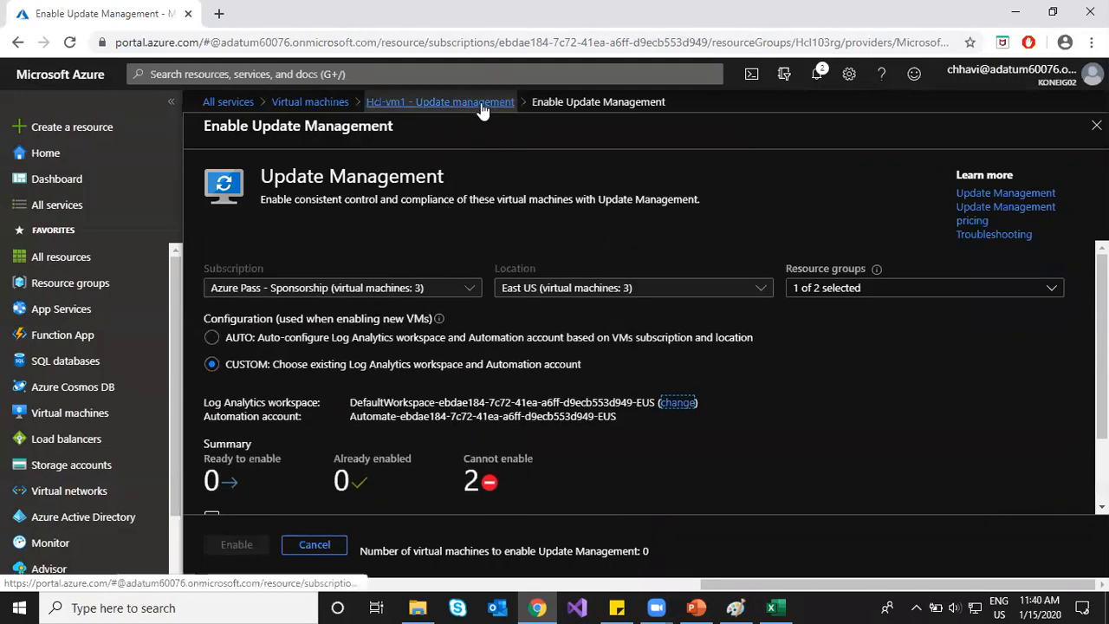
{"action": "left_click", "coordinate": [440, 101]}
Step: Keep 'Enable for this VM' with East US and hcl-workspace1, and enable Update Management
{"action": "left_click", "coordinate": [426, 366]}
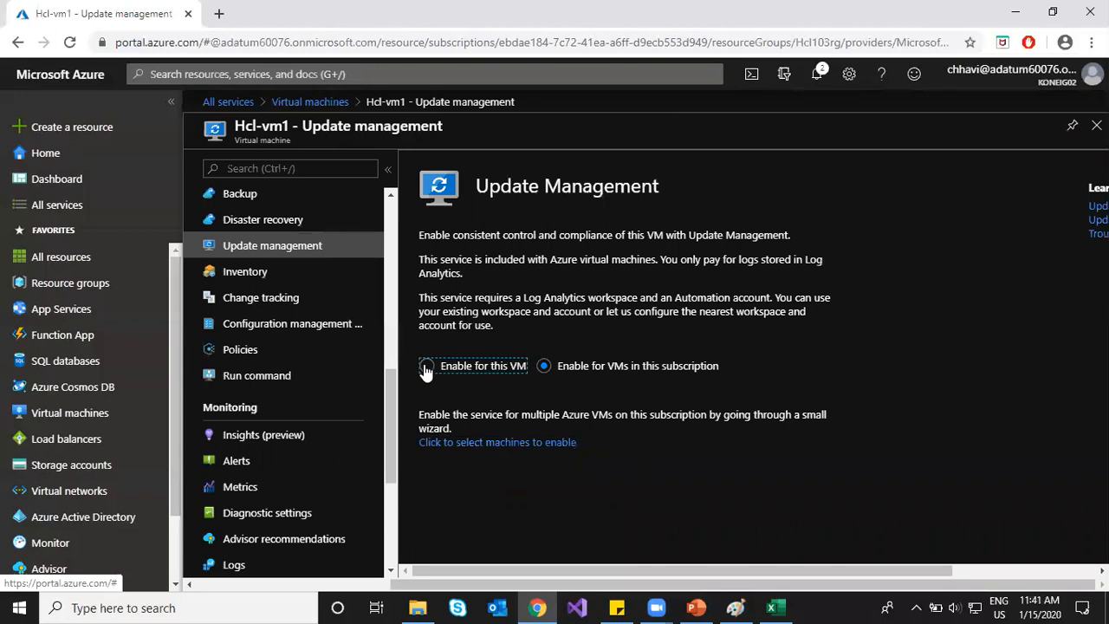
{"action": "scroll", "coordinate": [592, 447], "scroll_direction": "down", "scroll_amount": 2}
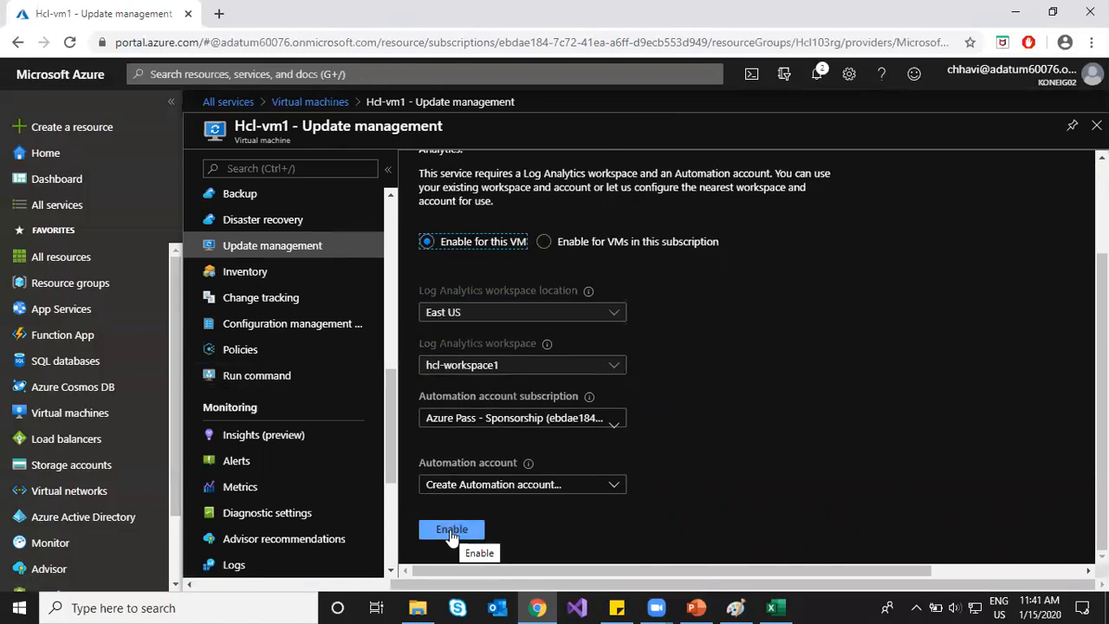
{"action": "left_click", "coordinate": [451, 532]}
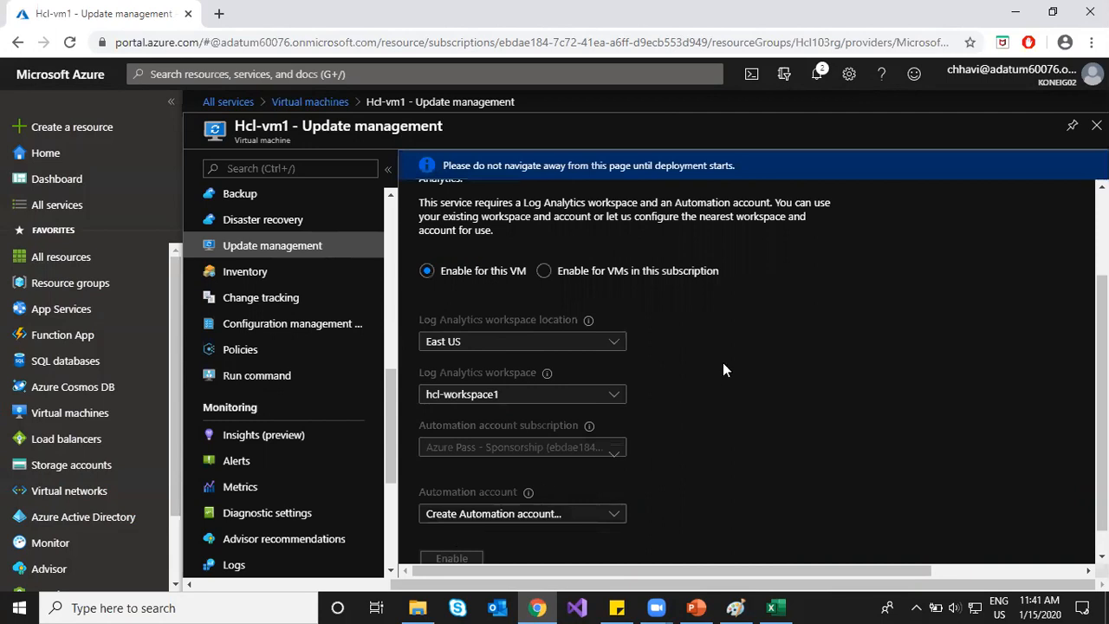
{"action": "scroll", "coordinate": [723, 364], "scroll_direction": "up", "scroll_amount": 2}
{"action": "scroll", "coordinate": [746, 402], "scroll_direction": "down", "scroll_amount": 2}
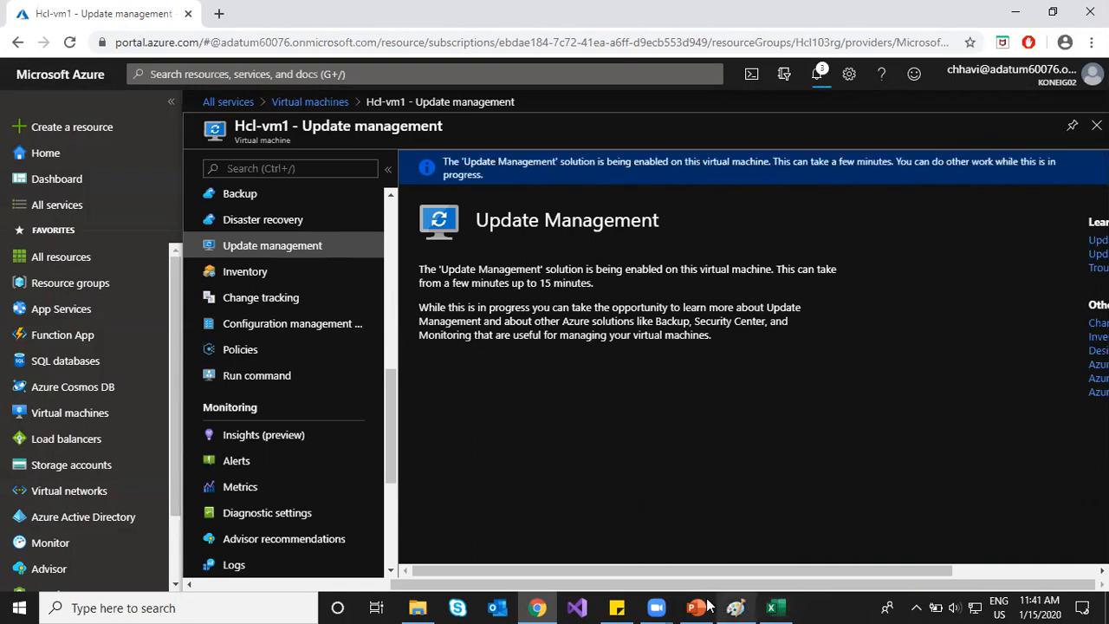
{"action": "left_click", "coordinate": [771, 608]}
Step: Close query_data without saving, choosing Don't Save, and return to Azure's All services
{"action": "left_click", "coordinate": [1090, 12]}
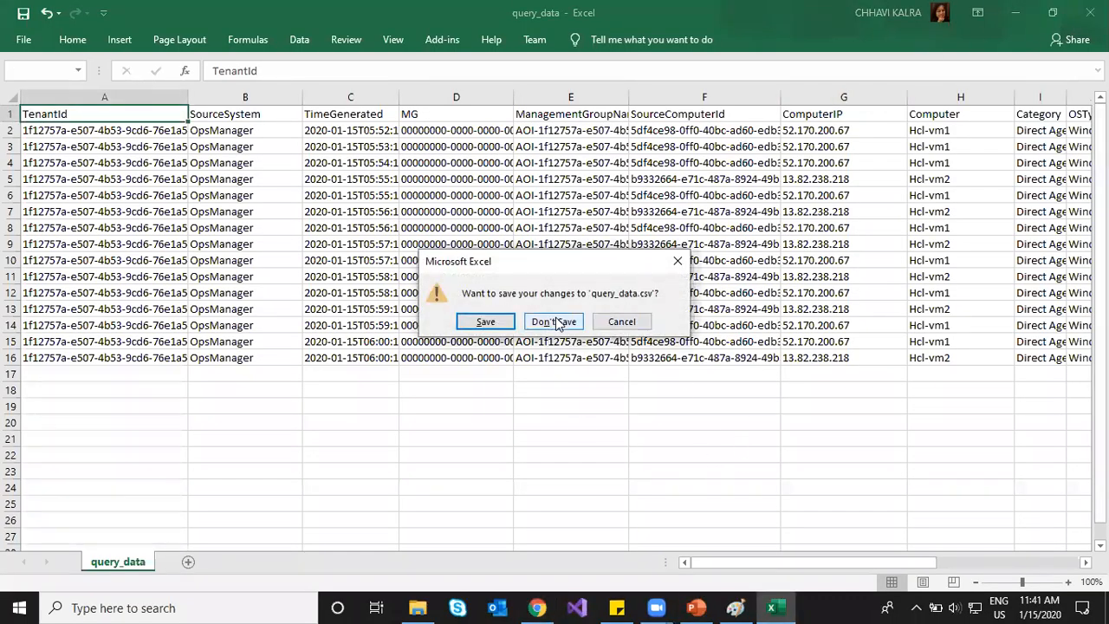
{"action": "left_click", "coordinate": [556, 323]}
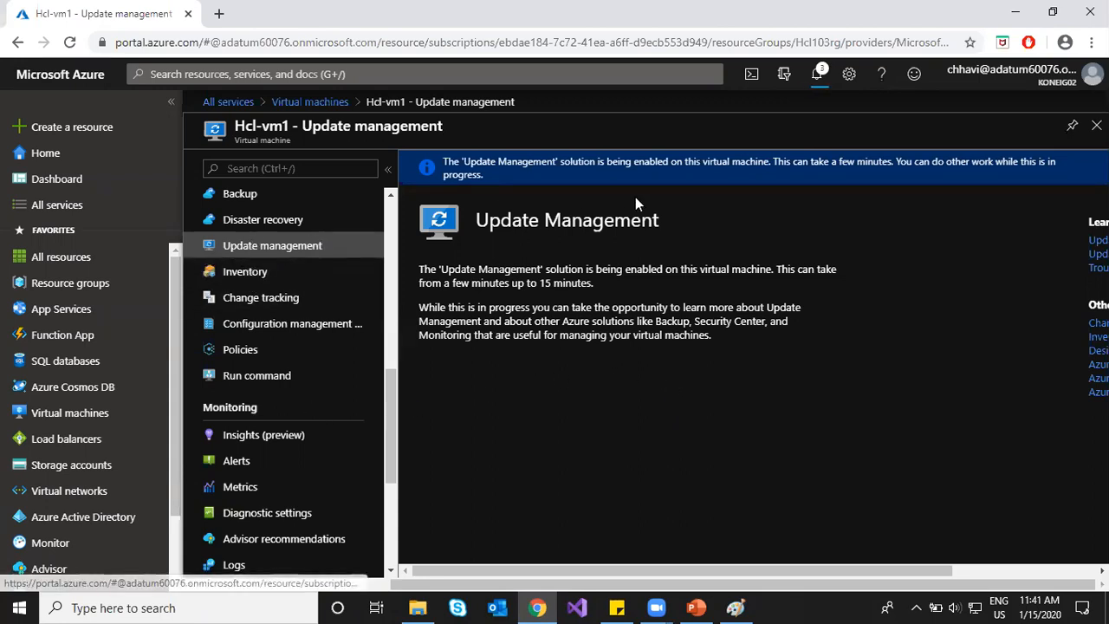
{"action": "left_click", "coordinate": [80, 208]}
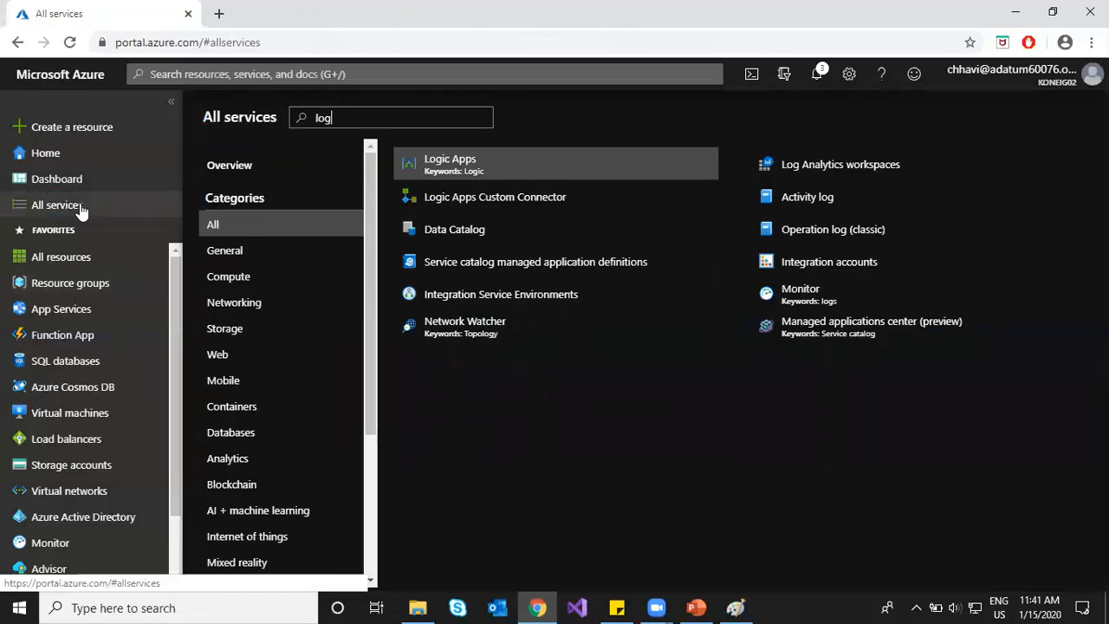
Step: Review the Log Analytics Scenarios slide, then open hcl-workspace1's Workspace summary
{"action": "left_click", "coordinate": [709, 606]}
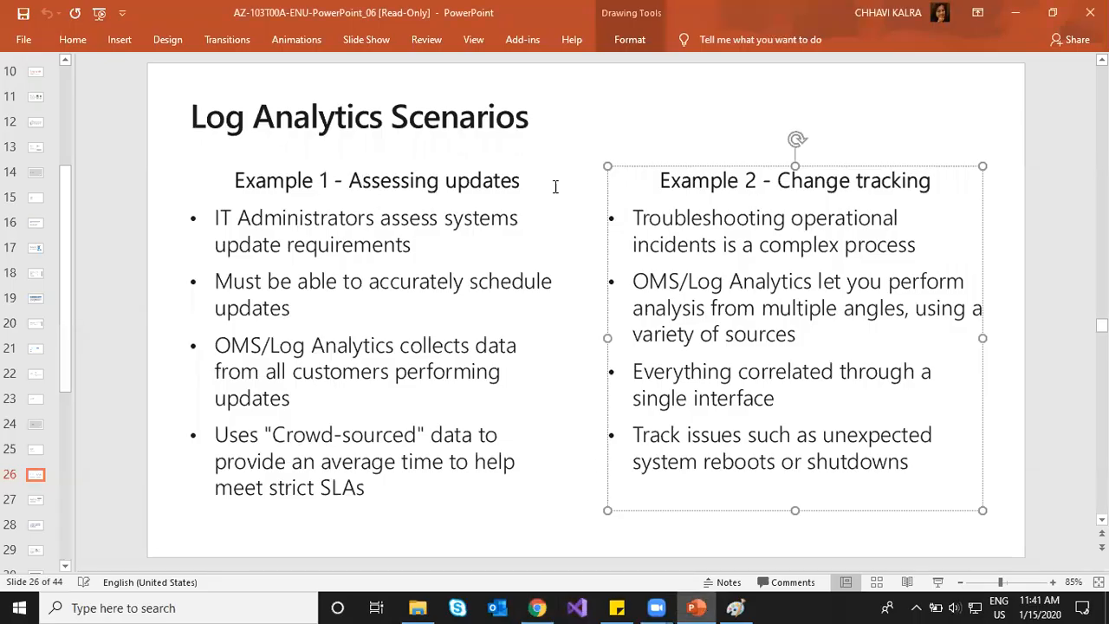
{"action": "left_click_drag", "start_coordinate": [777, 182], "coordinate": [901, 182]}
{"action": "left_click", "coordinate": [902, 182]}
{"action": "left_click", "coordinate": [539, 607]}
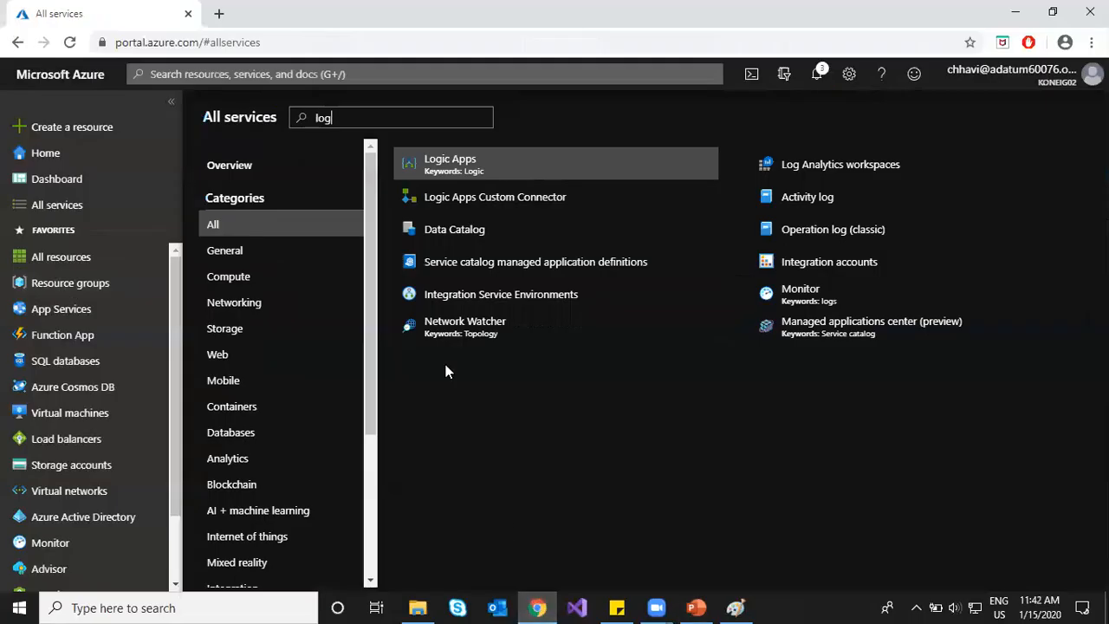
{"action": "left_click", "coordinate": [809, 162]}
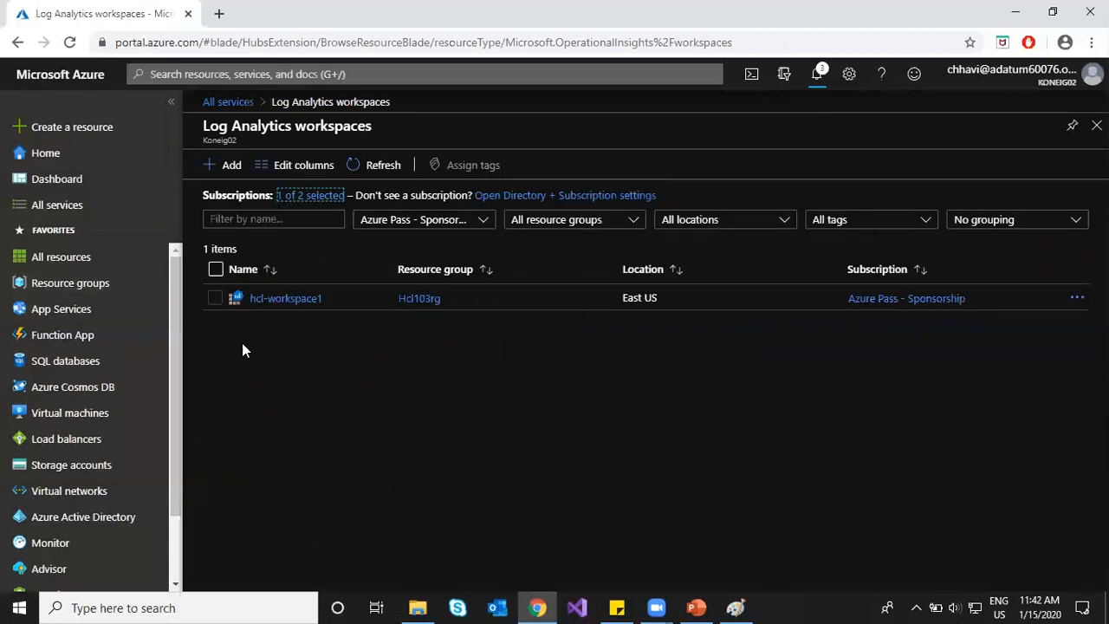
{"action": "left_click", "coordinate": [289, 300]}
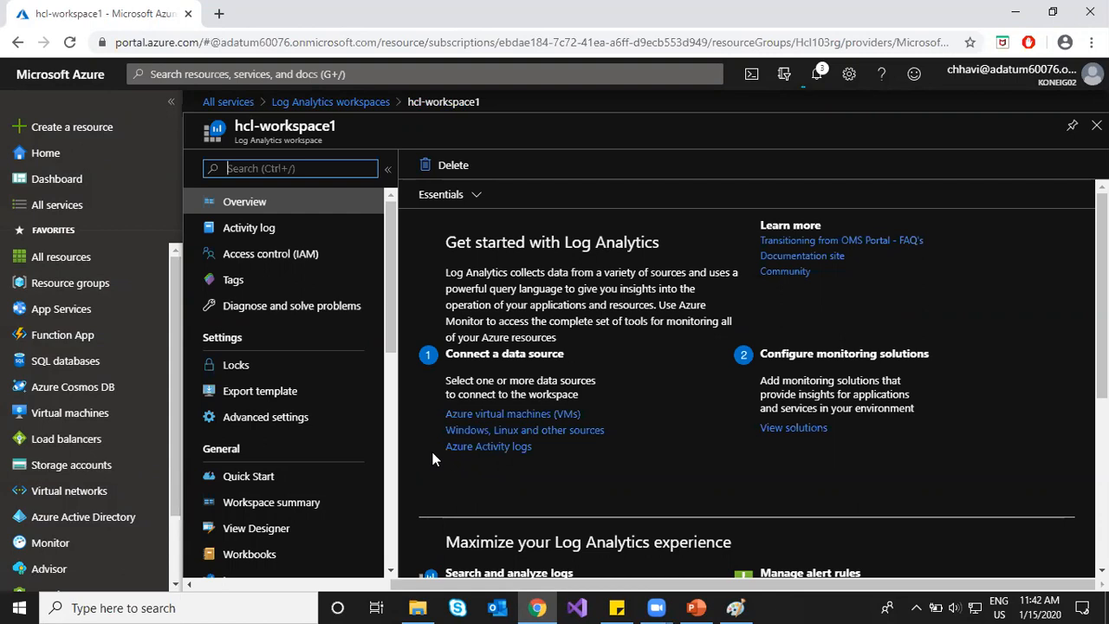
{"action": "scroll", "coordinate": [303, 476], "scroll_direction": "down", "scroll_amount": 3}
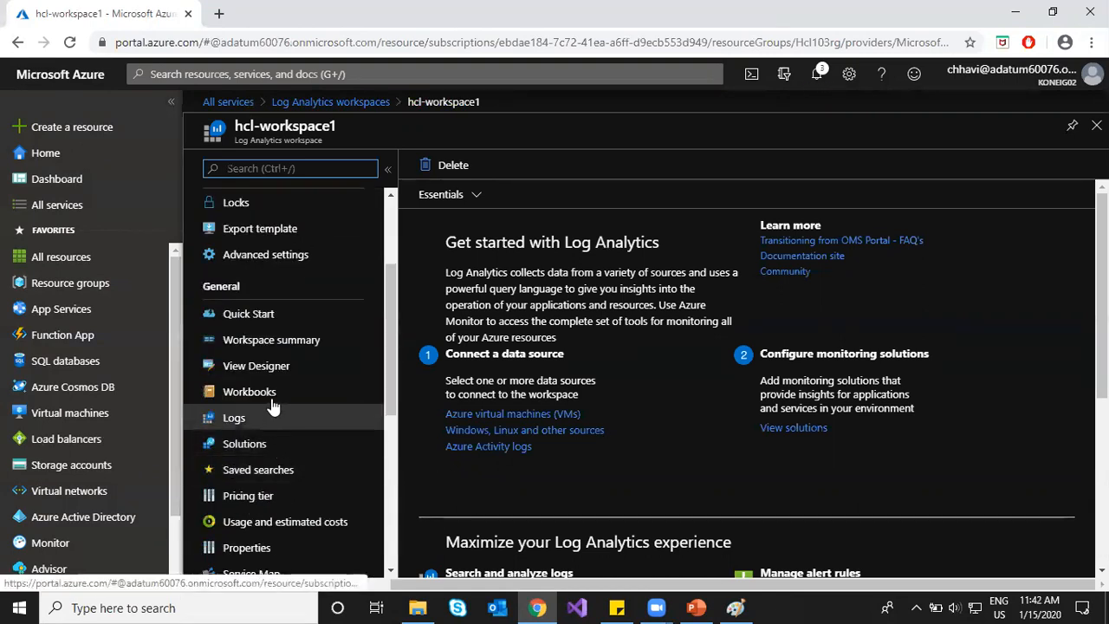
{"action": "left_click", "coordinate": [262, 345]}
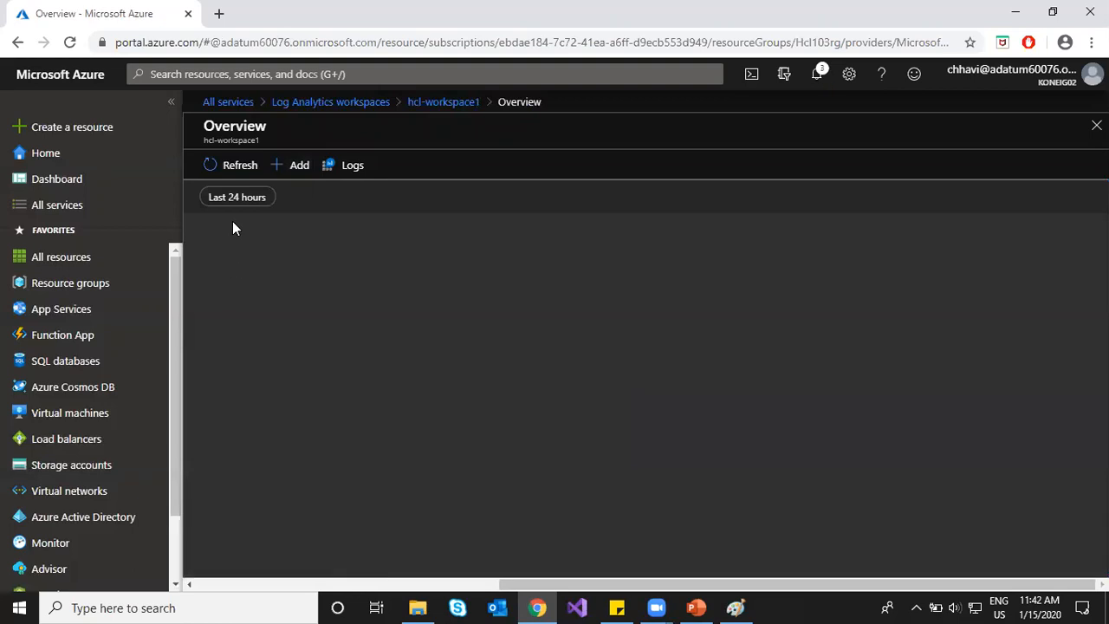
Step: Search the Marketplace for 'ant' and pick Antimalware Assessment
{"action": "left_click", "coordinate": [279, 166]}
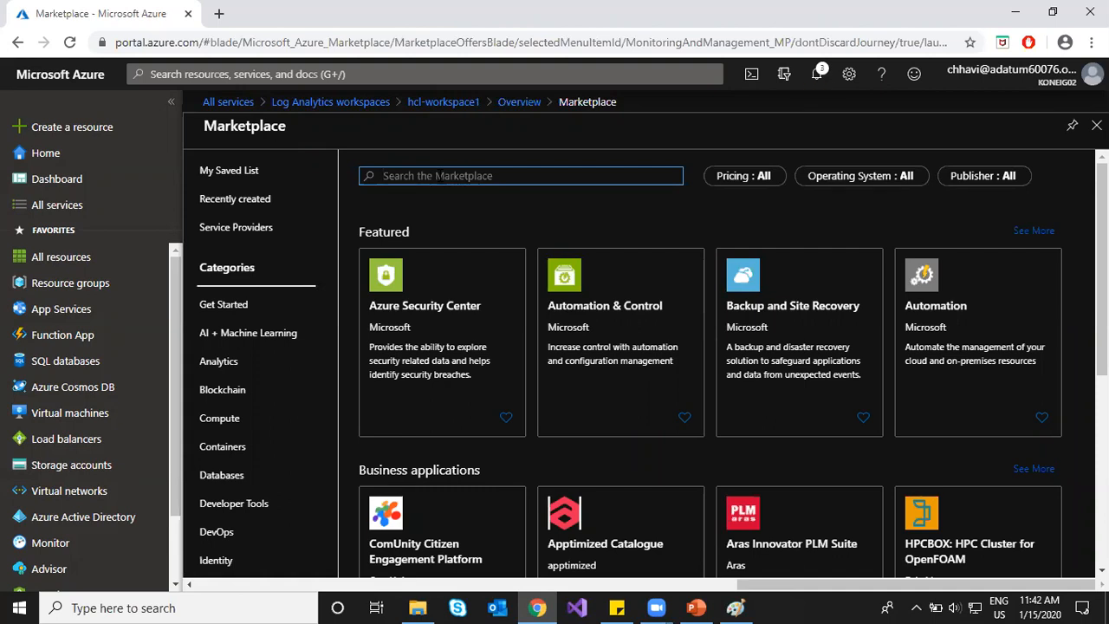
{"action": "type", "text": "mal"}
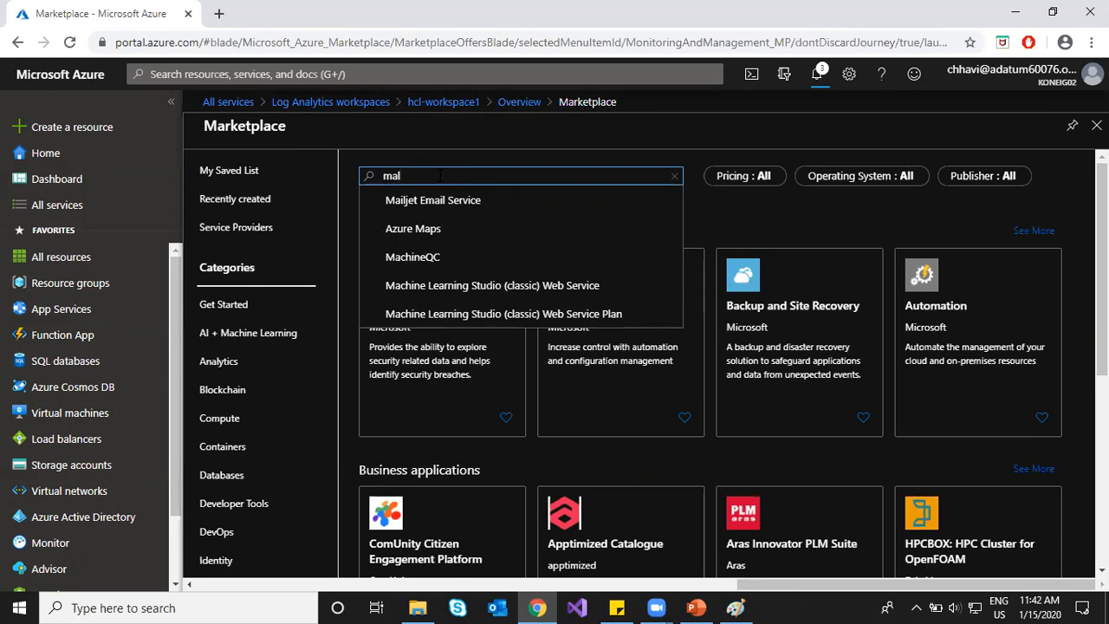
{"action": "key", "text": "BackSpace"}
{"action": "key", "text": "BackSpace"}
{"action": "type", "text": "ant"}
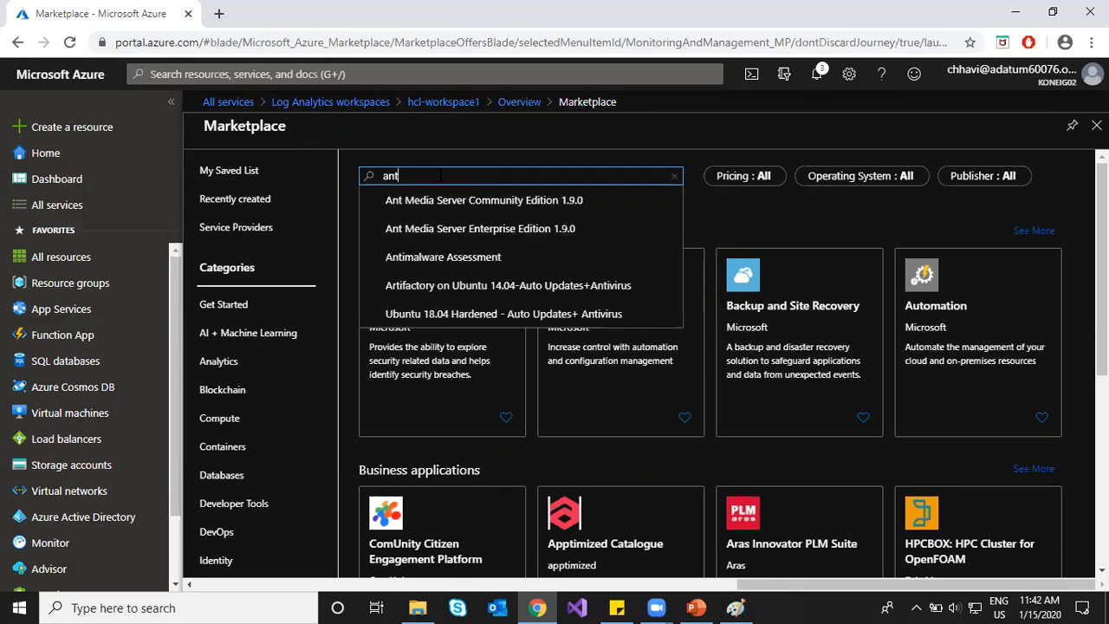
{"action": "left_click", "coordinate": [450, 257]}
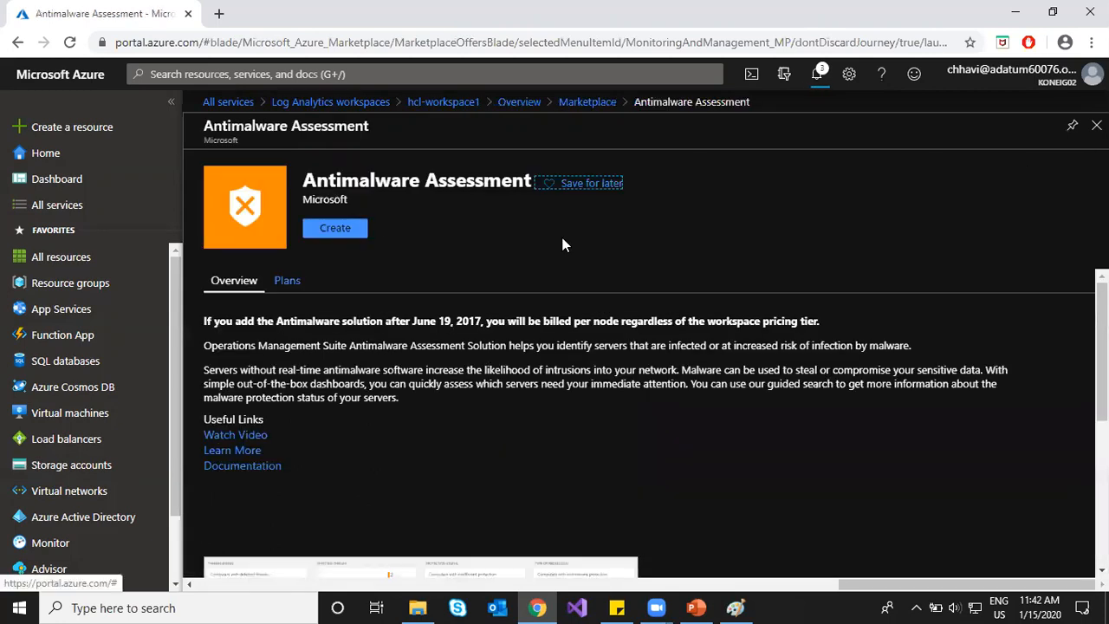
Step: Create the Antimalware Assessment solution with hcl-workspace1 as its Log Analytics workspace
{"action": "left_click", "coordinate": [340, 228]}
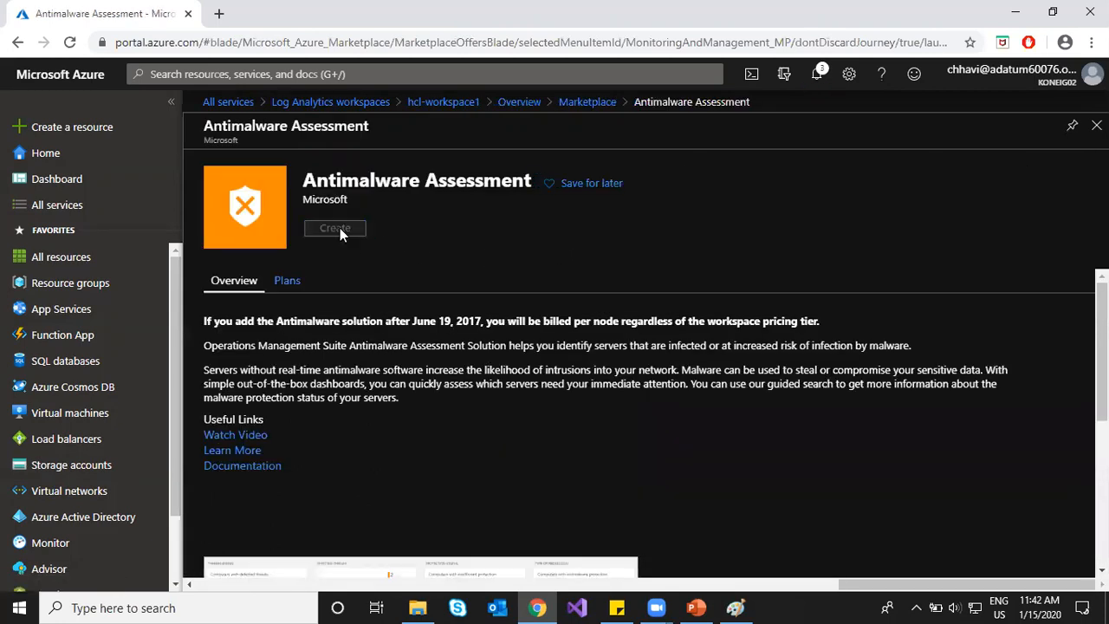
{"action": "left_click", "coordinate": [376, 184]}
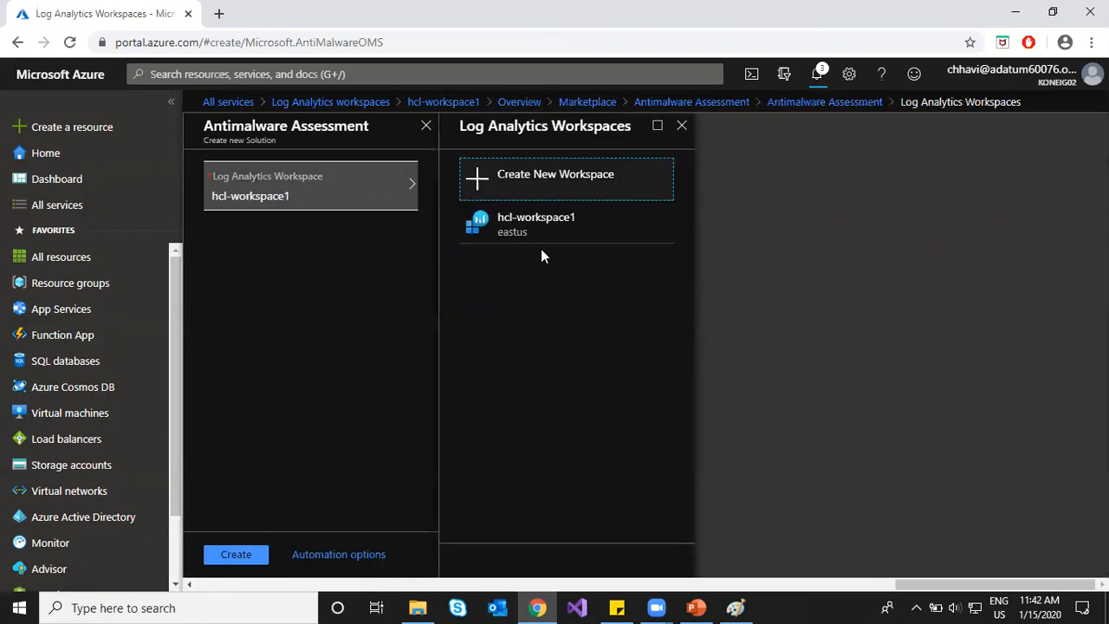
{"action": "left_click", "coordinate": [541, 218]}
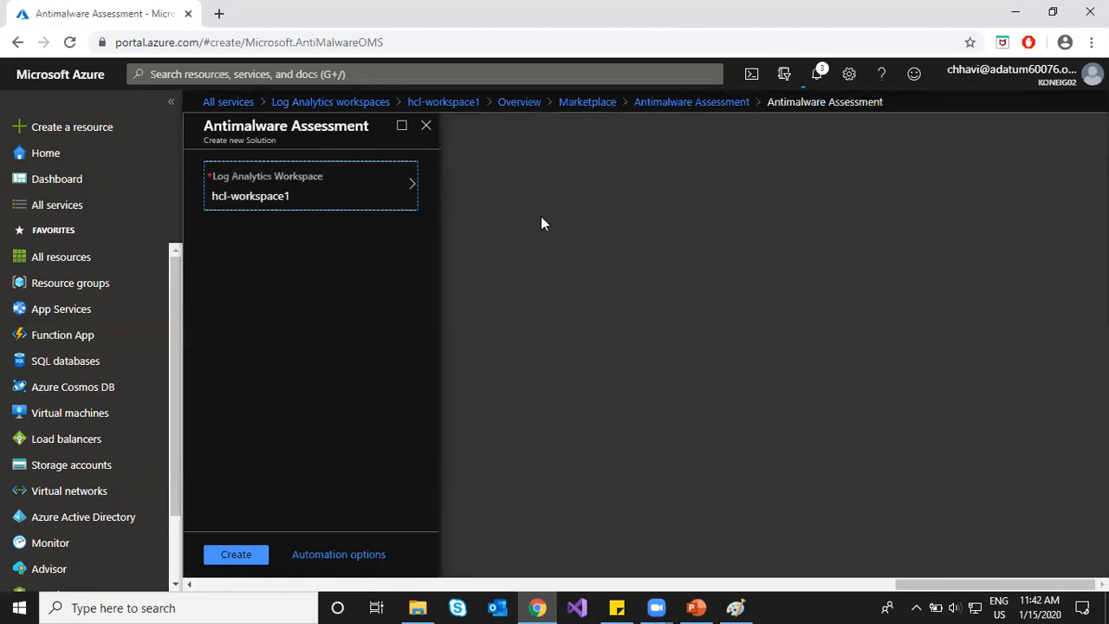
{"action": "left_click", "coordinate": [240, 559]}
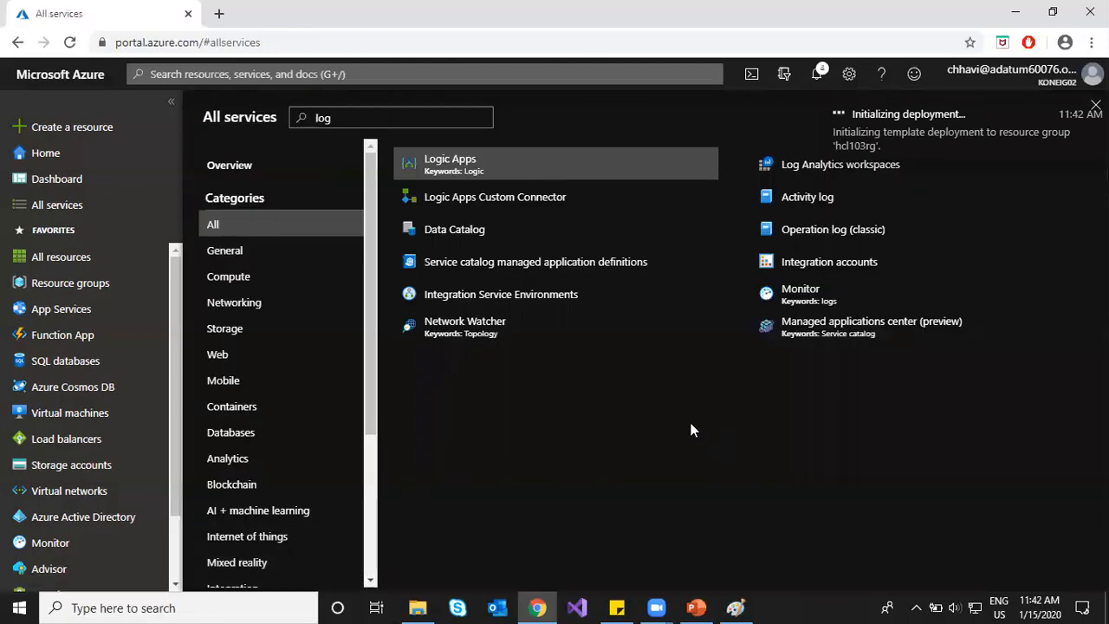
Step: Open hcl-workspace1, check the deployment notifications, and refresh its Workspace summary
{"action": "left_click", "coordinate": [866, 172]}
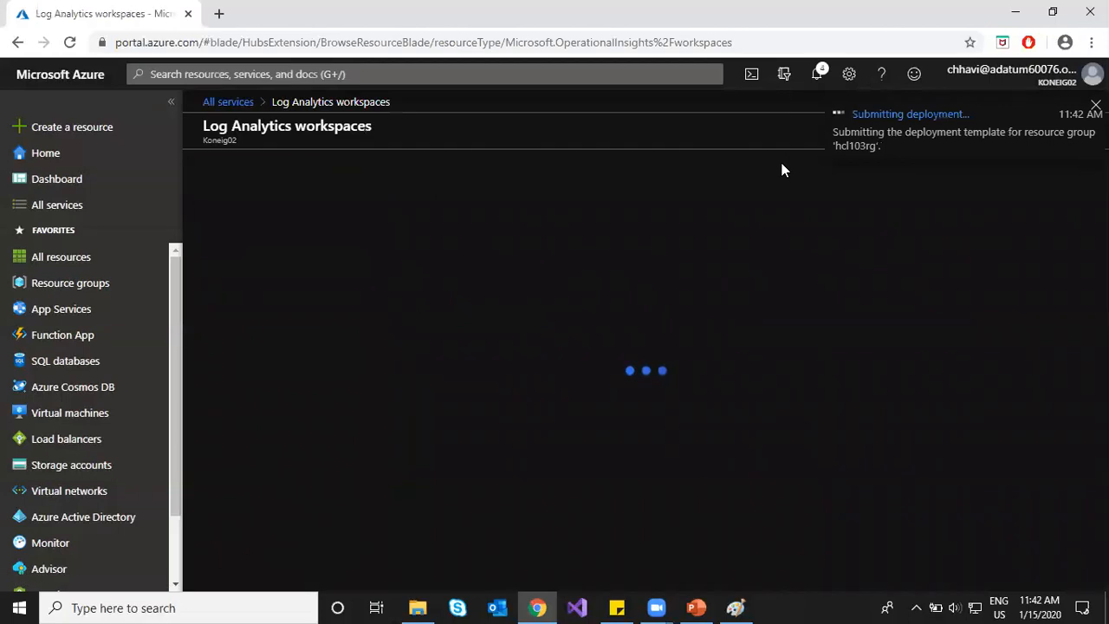
{"action": "left_click", "coordinate": [289, 303]}
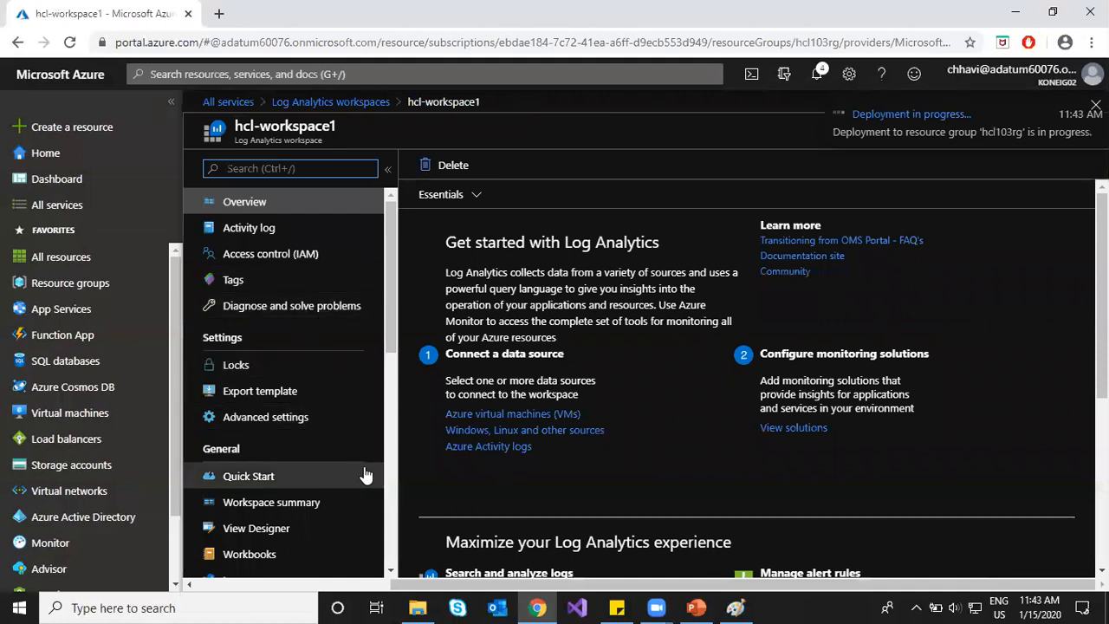
{"action": "left_click", "coordinate": [813, 84]}
{"action": "left_click", "coordinate": [814, 84]}
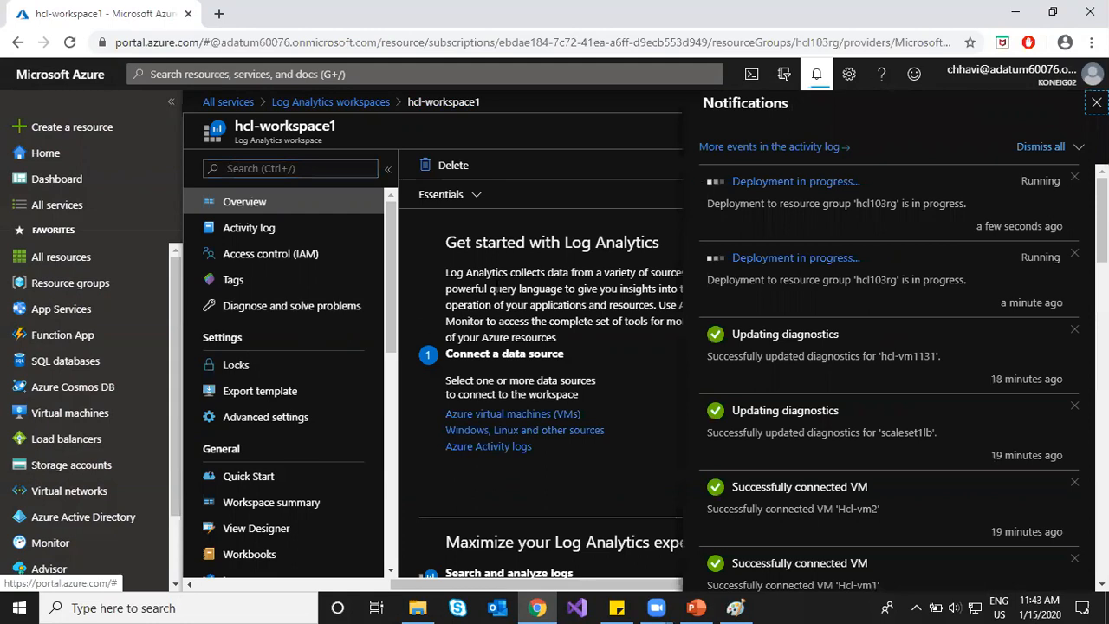
{"action": "left_click", "coordinate": [274, 505]}
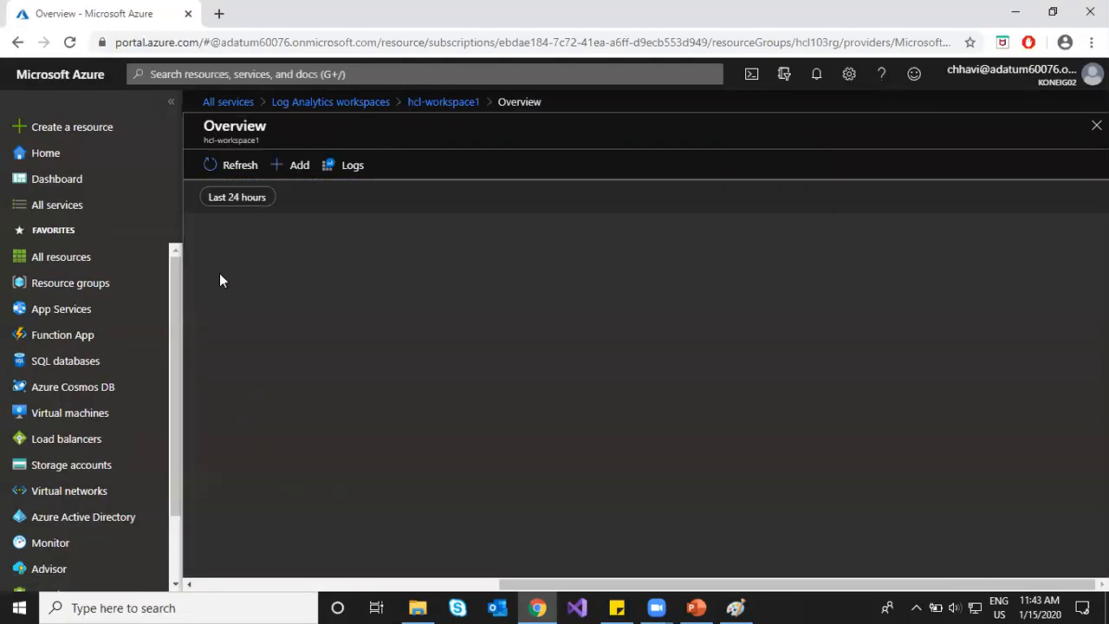
{"action": "left_click", "coordinate": [231, 172]}
Step: Browse Marketplace solutions, refresh the Workspace summary again, then go back to hcl-workspace1
{"action": "left_click", "coordinate": [277, 168]}
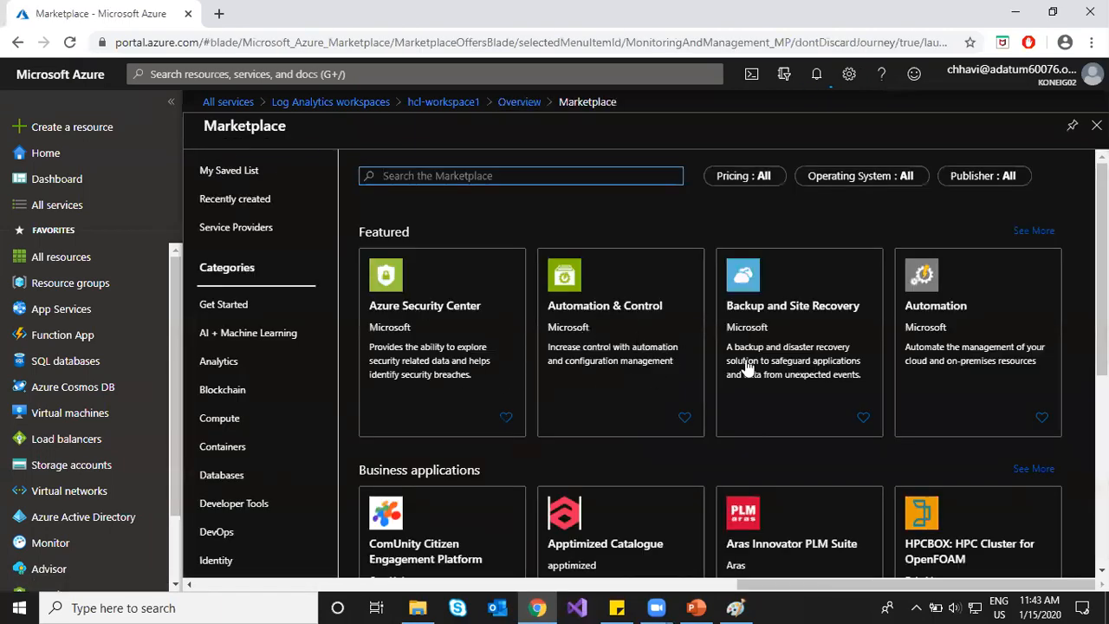
{"action": "scroll", "coordinate": [705, 402], "scroll_direction": "down", "scroll_amount": 3}
{"action": "scroll", "coordinate": [708, 435], "scroll_direction": "down", "scroll_amount": 1}
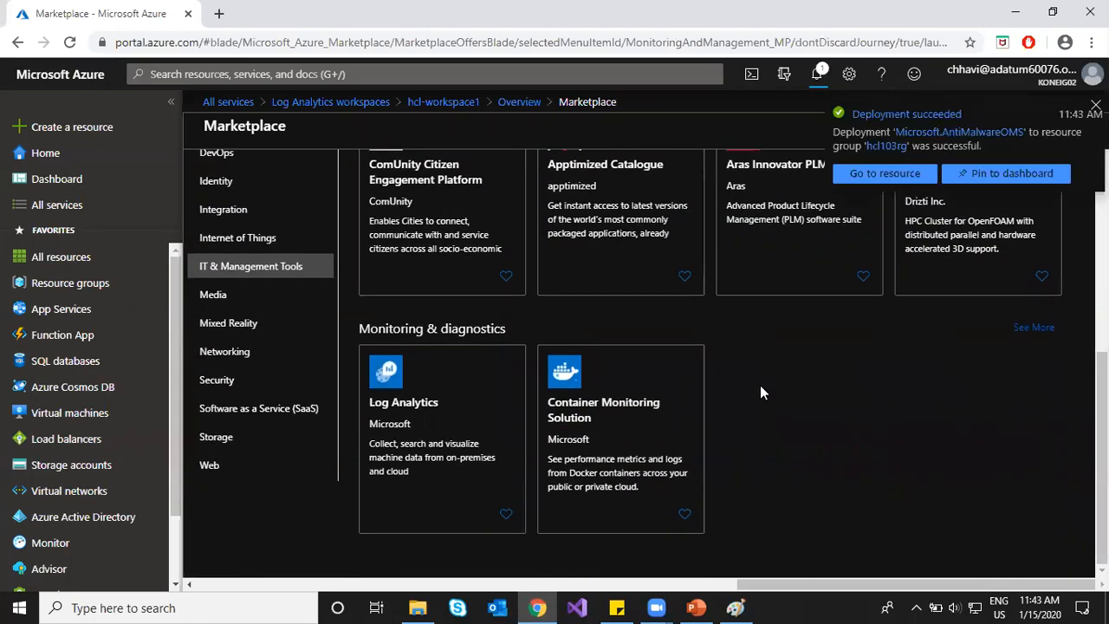
{"action": "scroll", "coordinate": [760, 384], "scroll_direction": "up", "scroll_amount": 4}
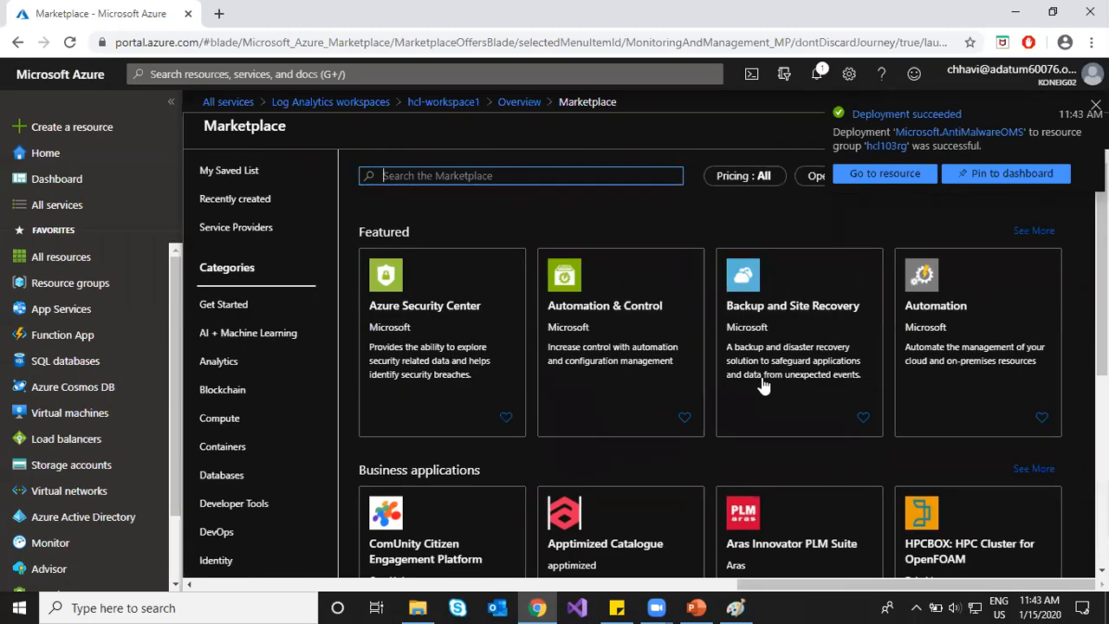
{"action": "left_click", "coordinate": [475, 102]}
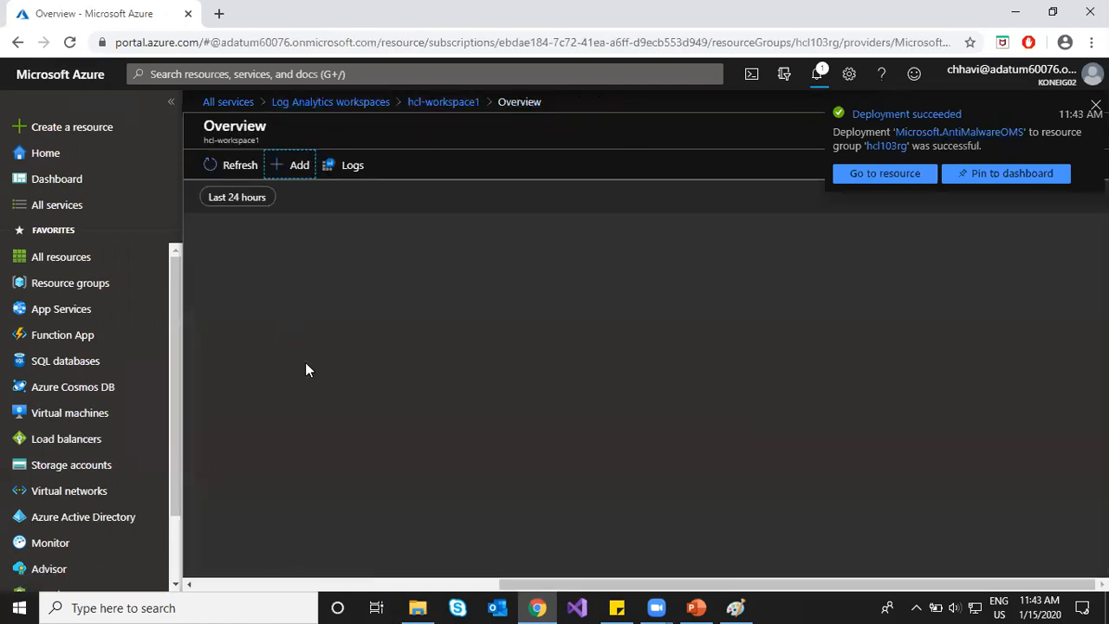
{"action": "left_click", "coordinate": [222, 172]}
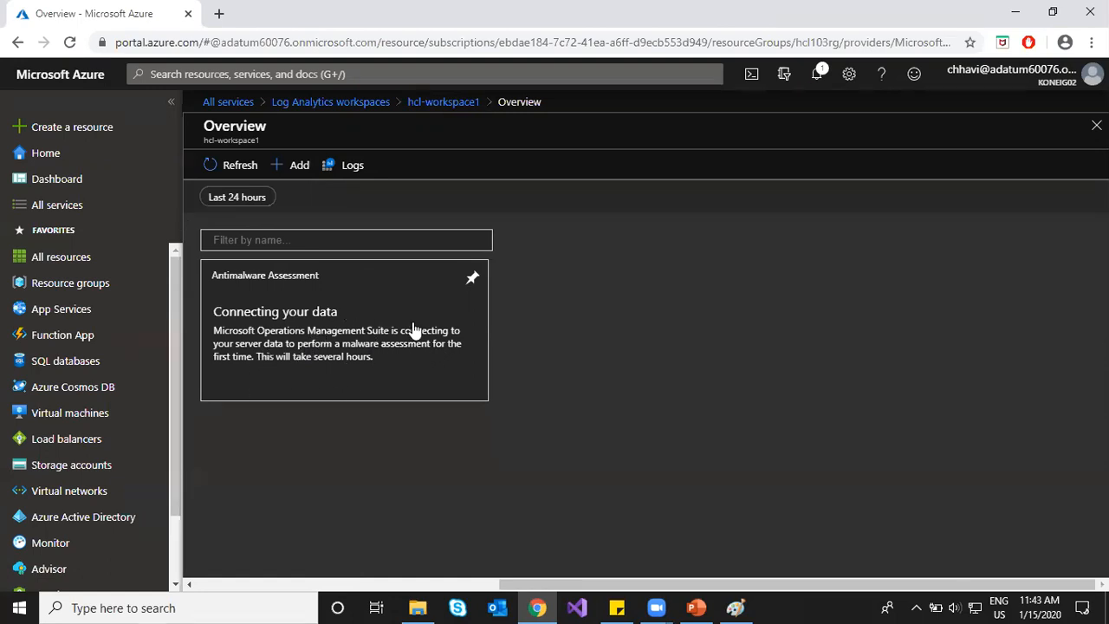
{"action": "left_click", "coordinate": [443, 103]}
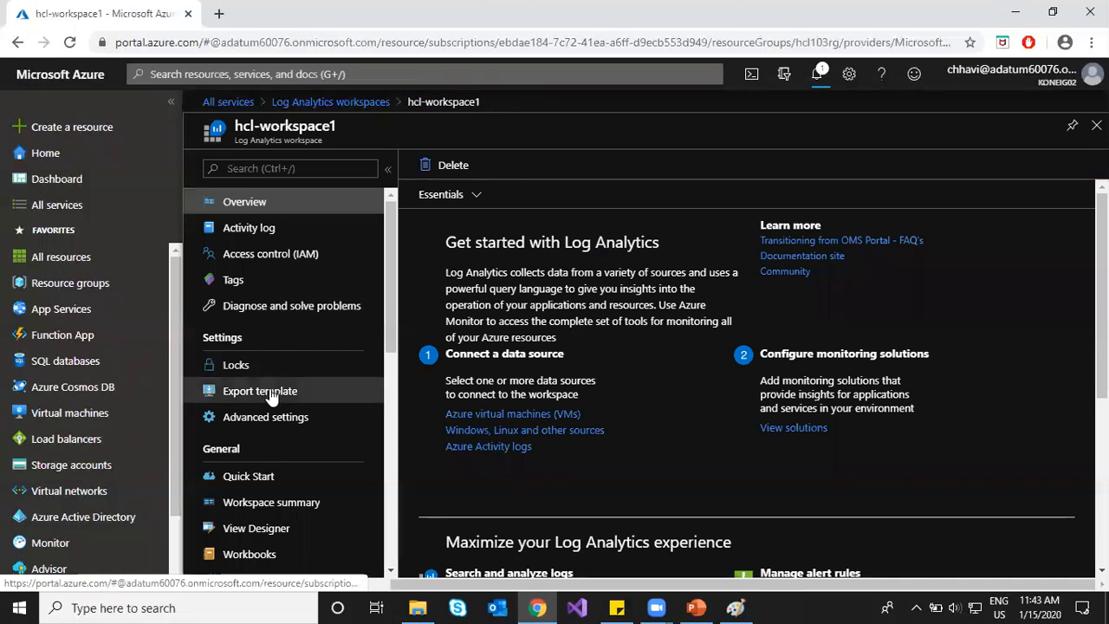
Step: View the Updates(hcl-workspace1) solution's summary from Solutions, then go back and open Logs
{"action": "scroll", "coordinate": [272, 395], "scroll_direction": "down", "scroll_amount": 2}
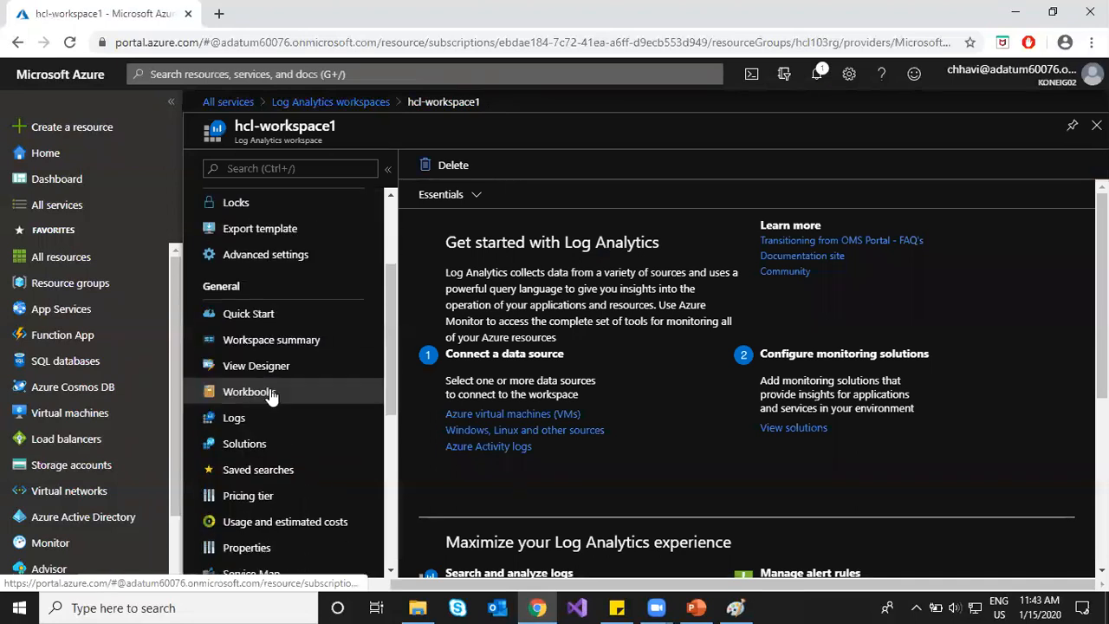
{"action": "left_click", "coordinate": [247, 454]}
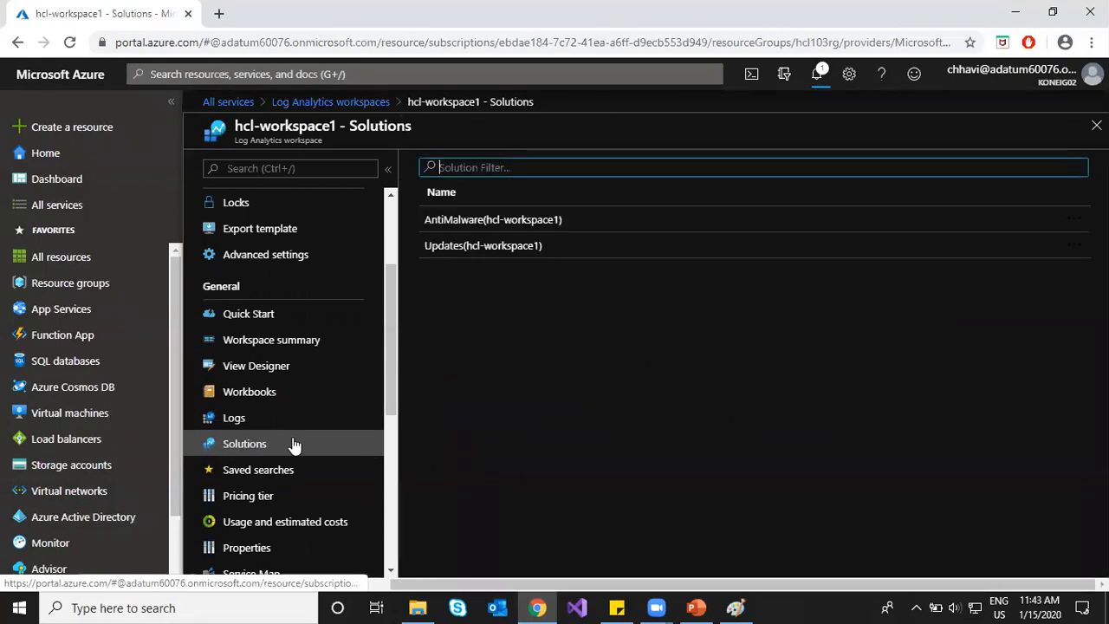
{"action": "left_click", "coordinate": [508, 254]}
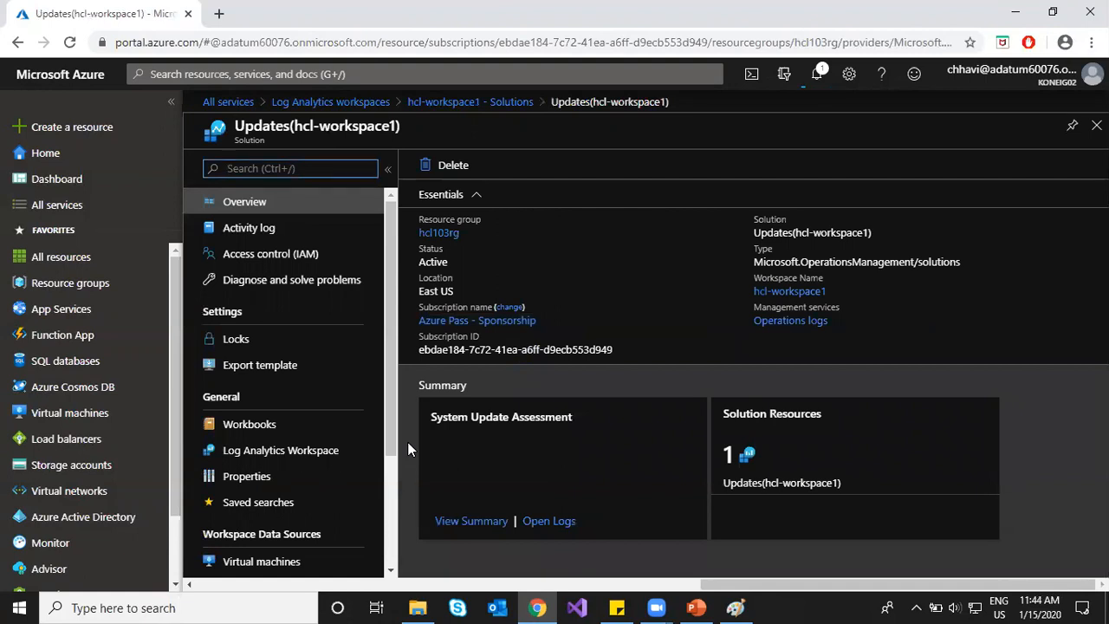
{"action": "left_click", "coordinate": [468, 521]}
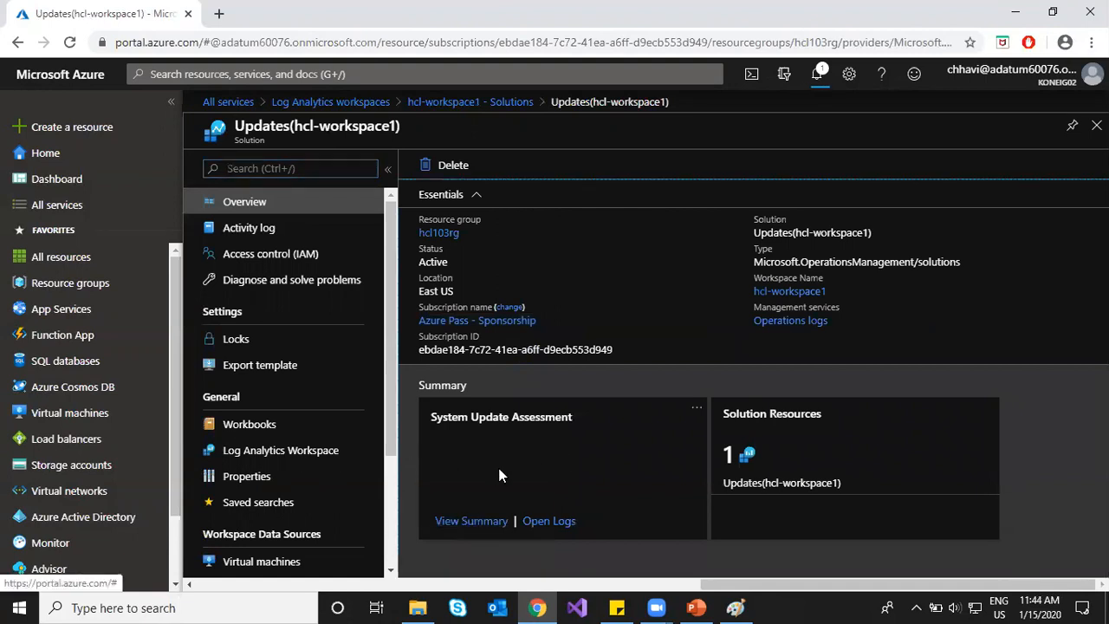
{"action": "left_click", "coordinate": [476, 520]}
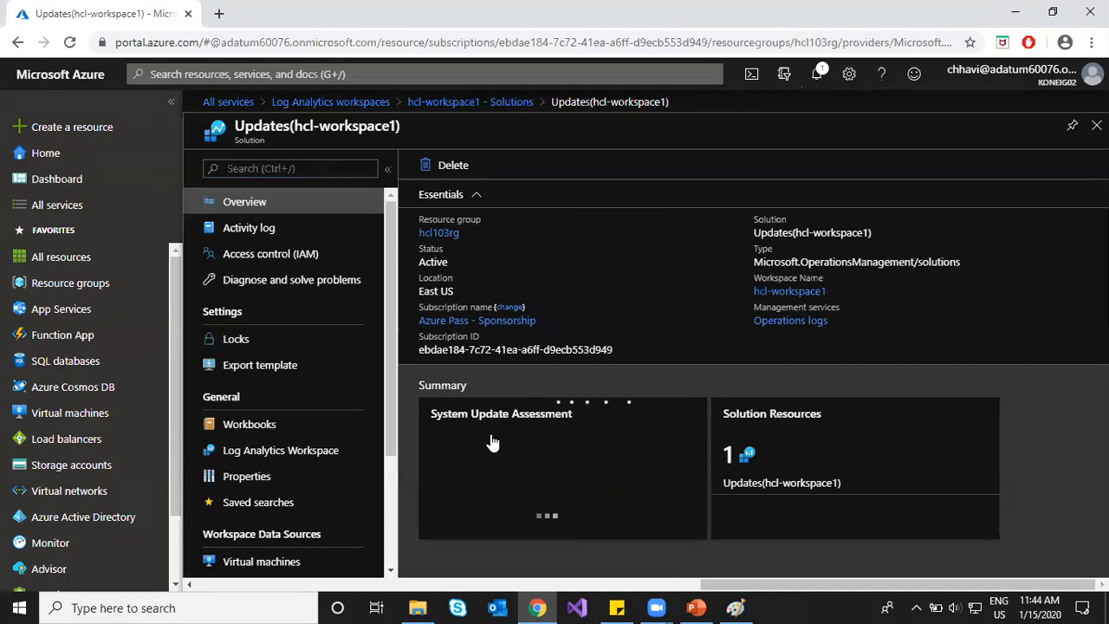
{"action": "left_click", "coordinate": [459, 102]}
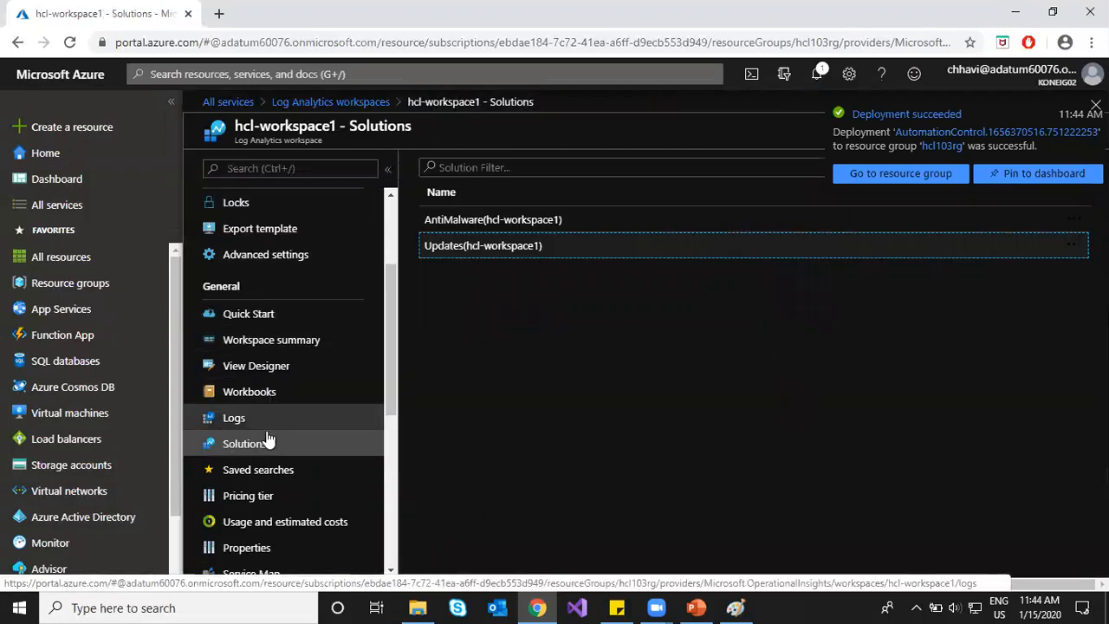
{"action": "left_click", "coordinate": [247, 420]}
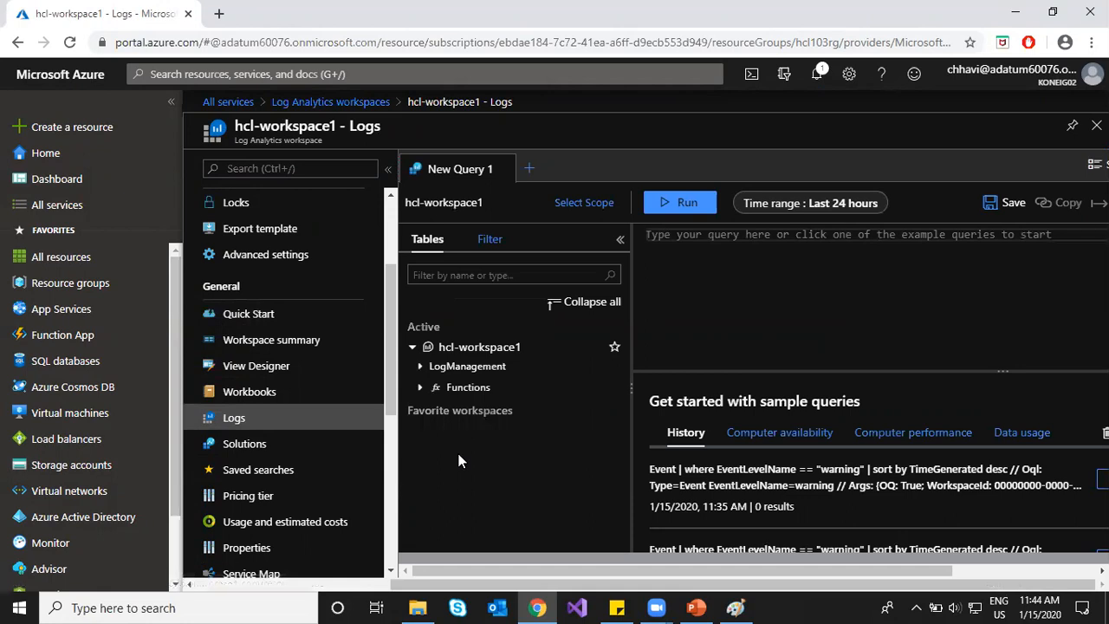
Step: Expand and collapse LogManagement and Functions, selecting the saved Updates computer group function
{"action": "left_click", "coordinate": [420, 367]}
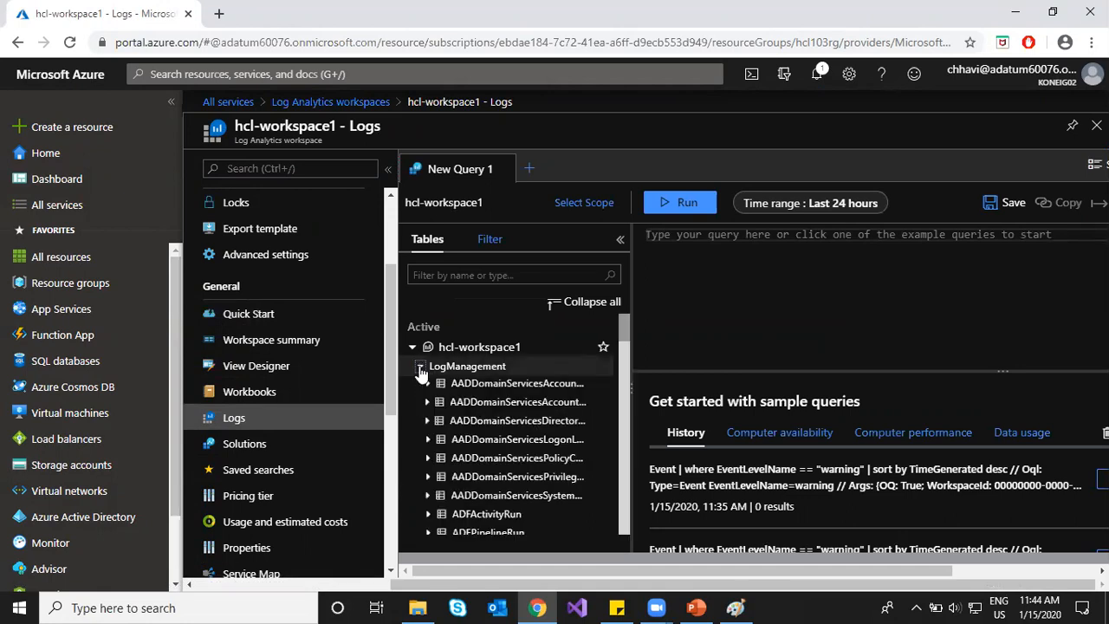
{"action": "left_click", "coordinate": [420, 368]}
{"action": "left_click", "coordinate": [421, 389]}
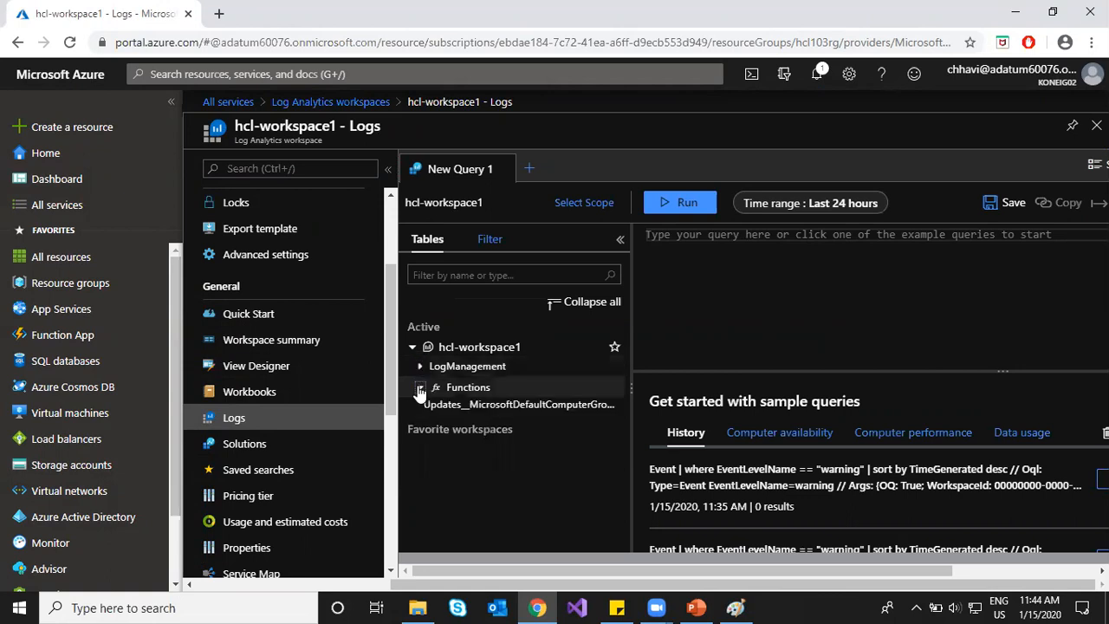
{"action": "left_click", "coordinate": [460, 406]}
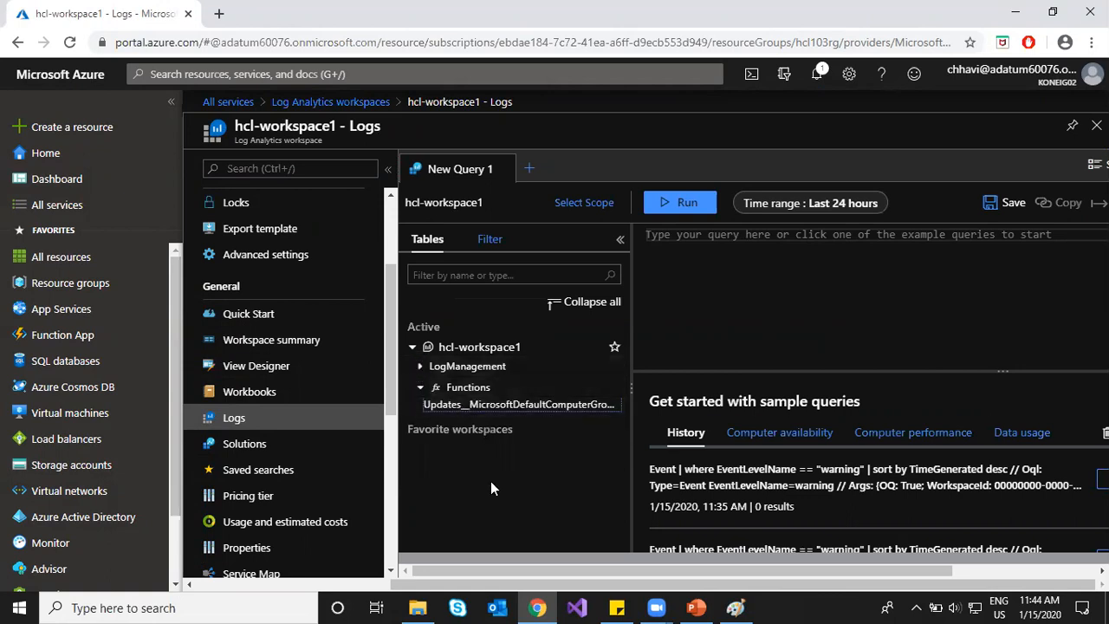
{"action": "mouse_move", "coordinate": [492, 406]}
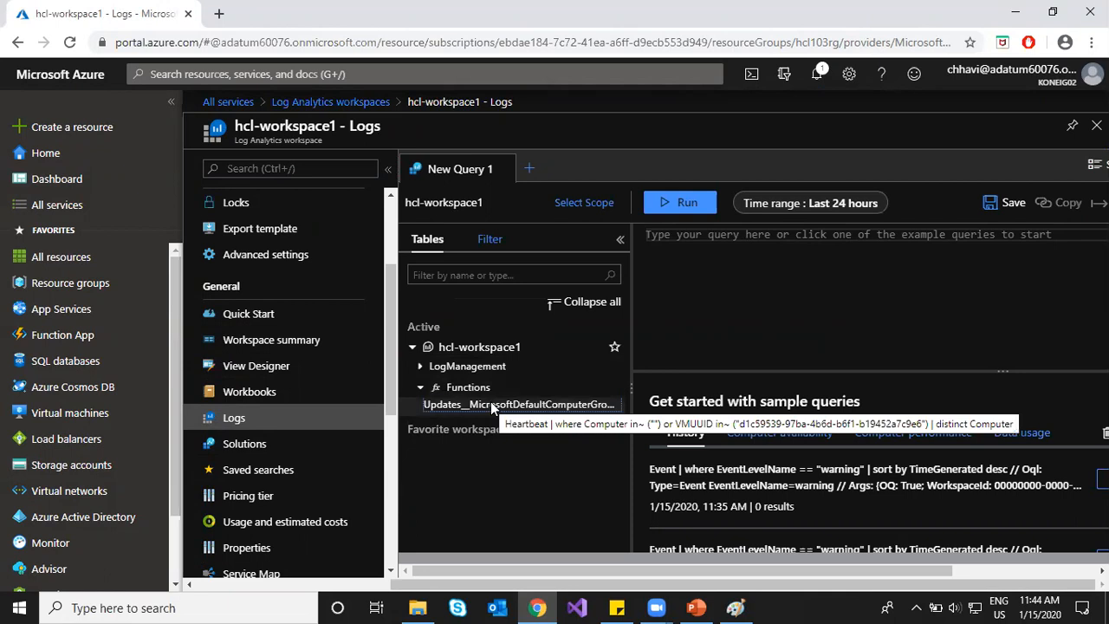
{"action": "left_click", "coordinate": [419, 387]}
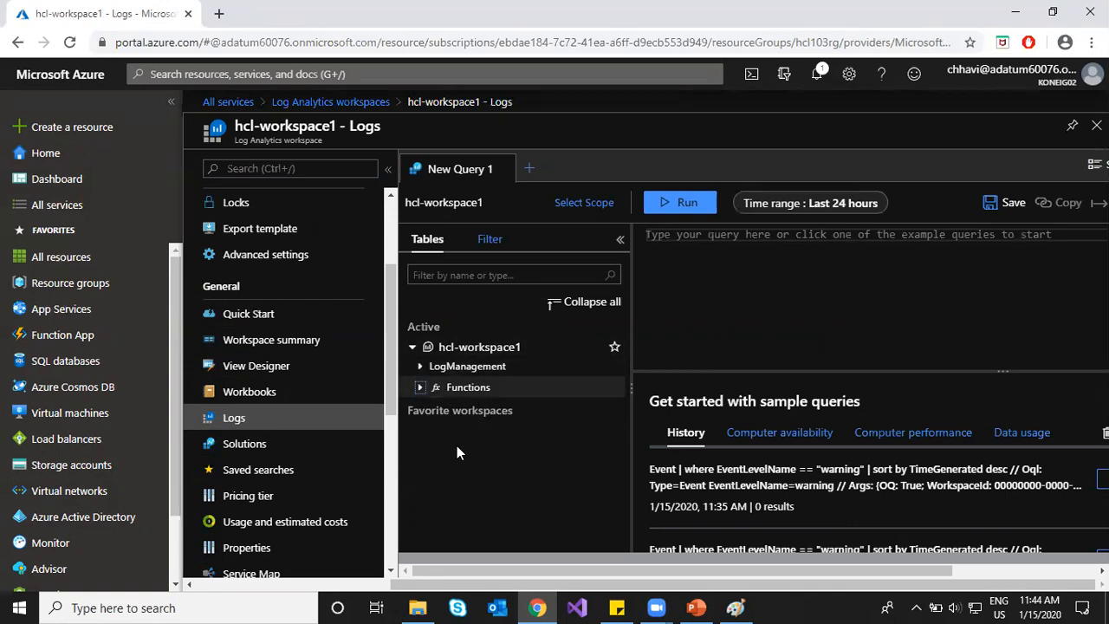
Step: Check the Workspace summary's Antimalware Assessment status, then return to hcl-workspace1
{"action": "left_click", "coordinate": [269, 341]}
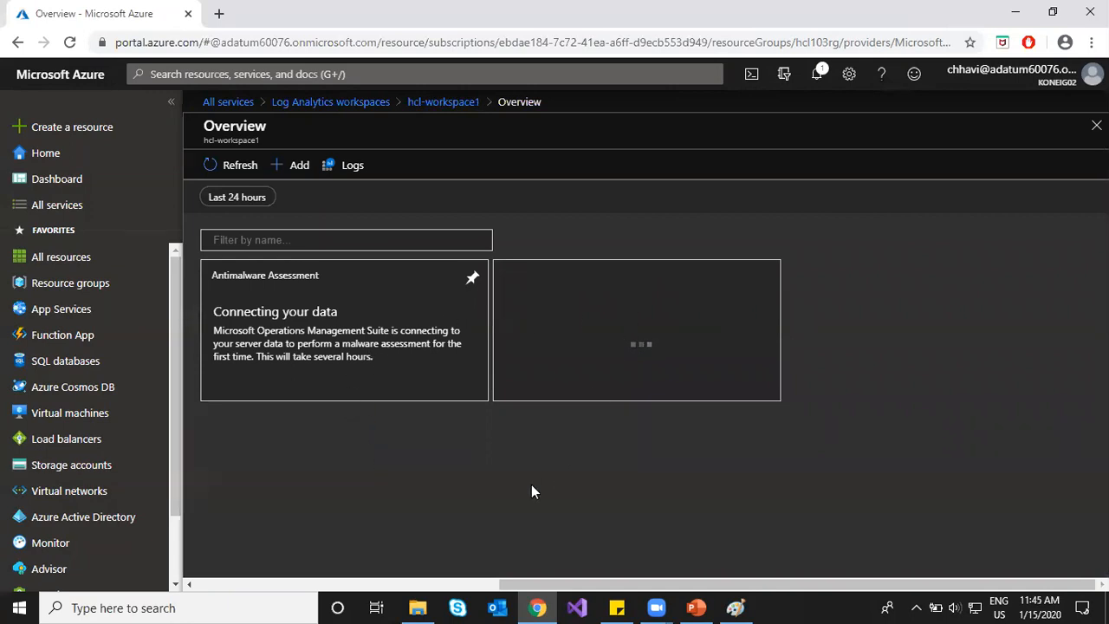
{"action": "left_click", "coordinate": [430, 107]}
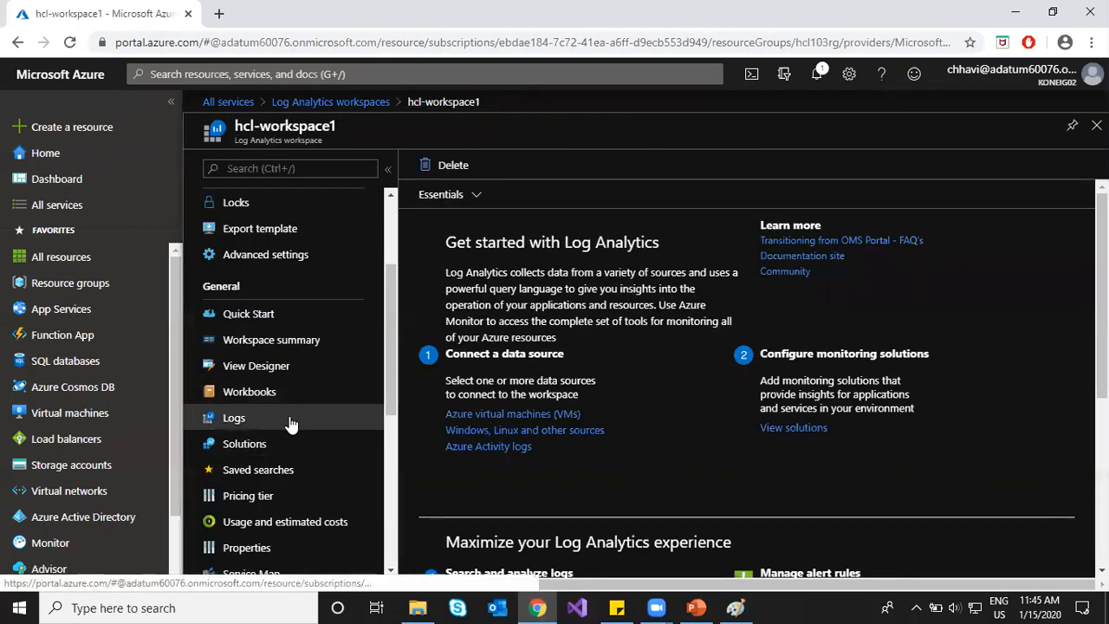
{"action": "scroll", "coordinate": [288, 423], "scroll_direction": "down", "scroll_amount": 1}
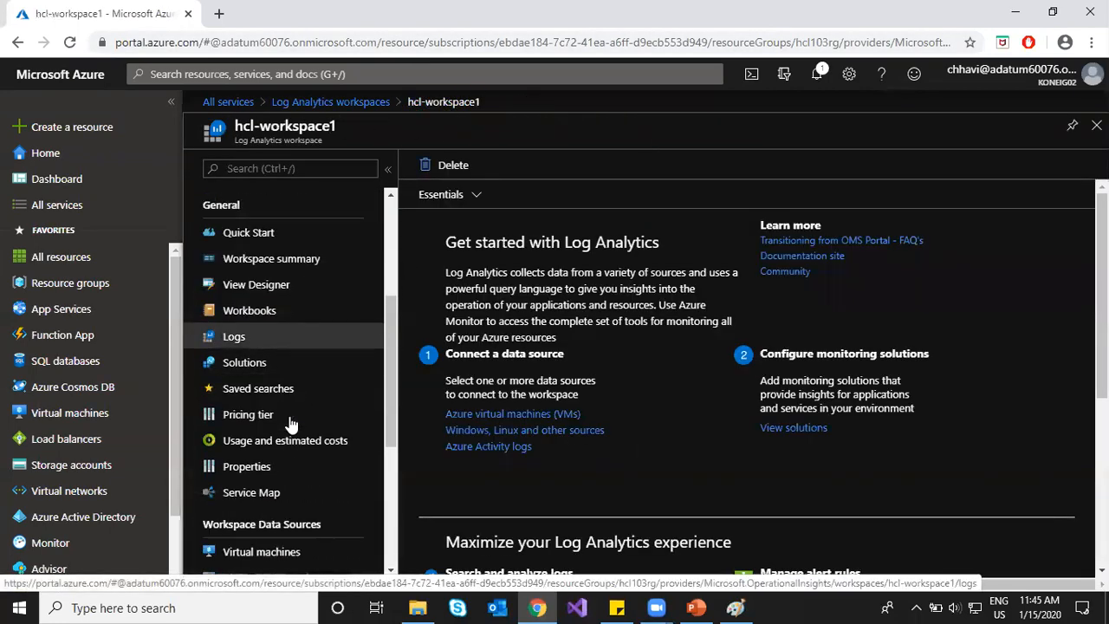
{"action": "left_click", "coordinate": [93, 425]}
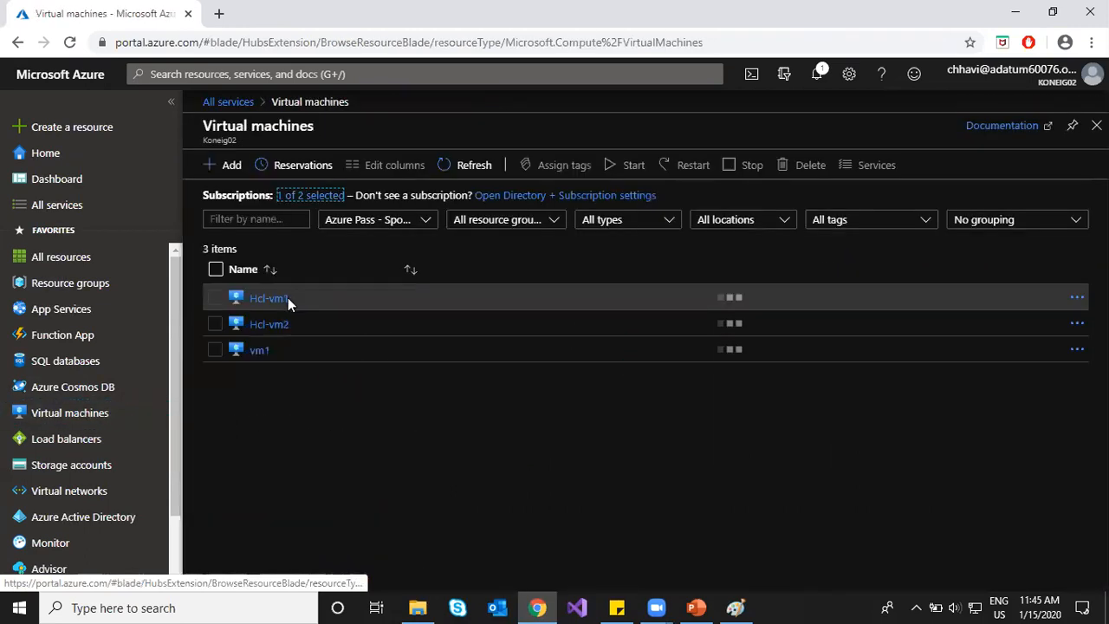
Step: Open Hcl-vm1's Update management page and start a new update deployment
{"action": "left_click", "coordinate": [270, 302]}
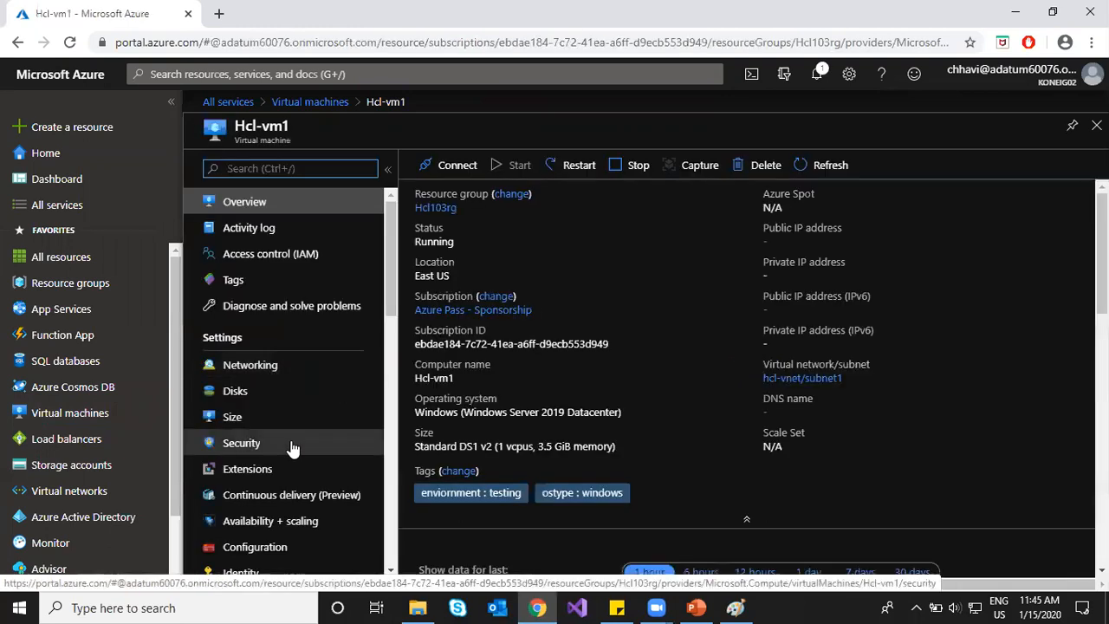
{"action": "scroll", "coordinate": [289, 448], "scroll_direction": "down", "scroll_amount": 5}
{"action": "scroll", "coordinate": [291, 448], "scroll_direction": "down", "scroll_amount": 2}
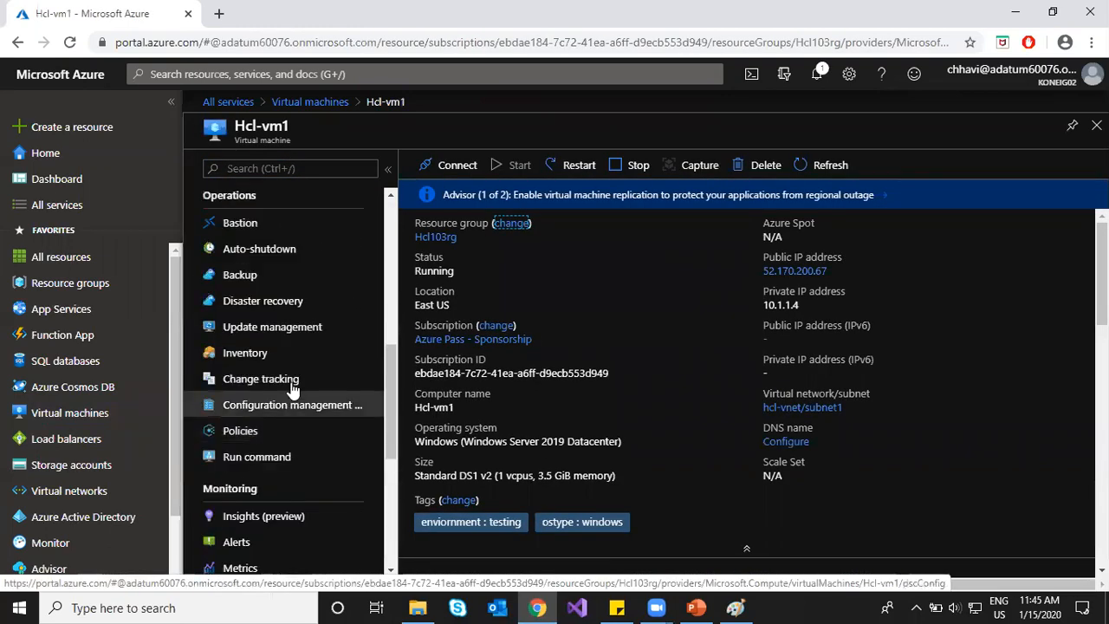
{"action": "left_click", "coordinate": [297, 333]}
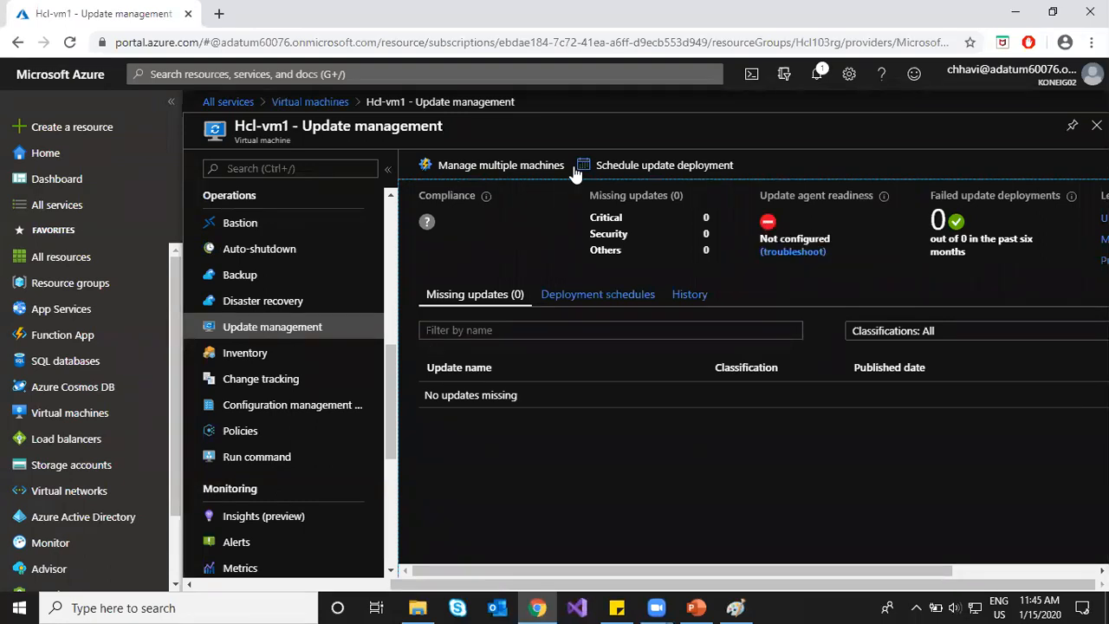
{"action": "left_click", "coordinate": [635, 167]}
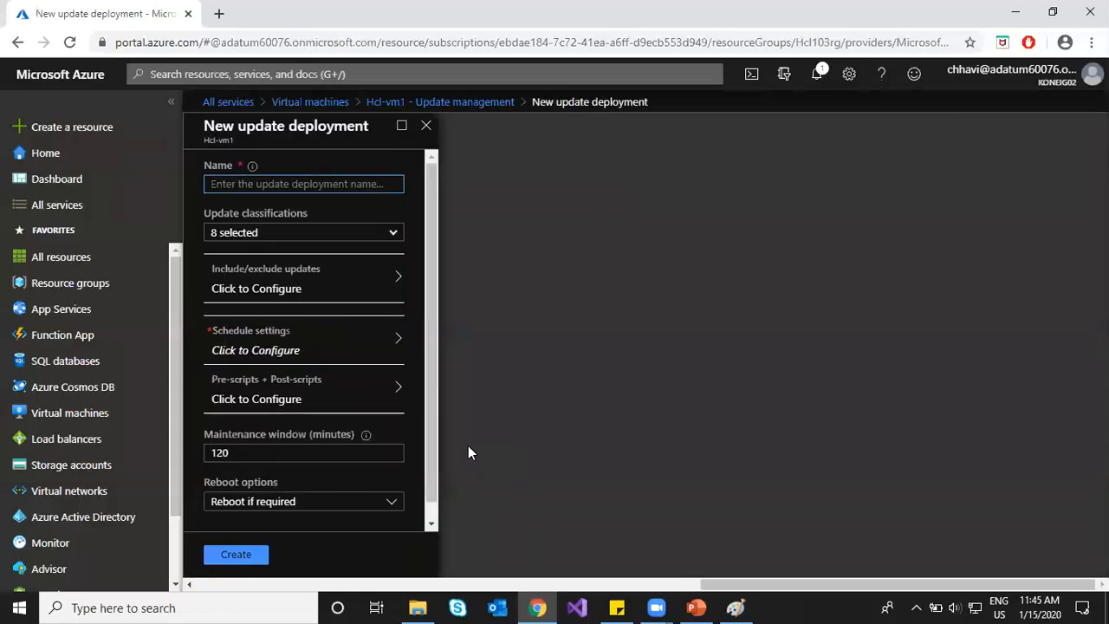
{"action": "scroll", "coordinate": [335, 423], "scroll_direction": "down", "scroll_amount": 1}
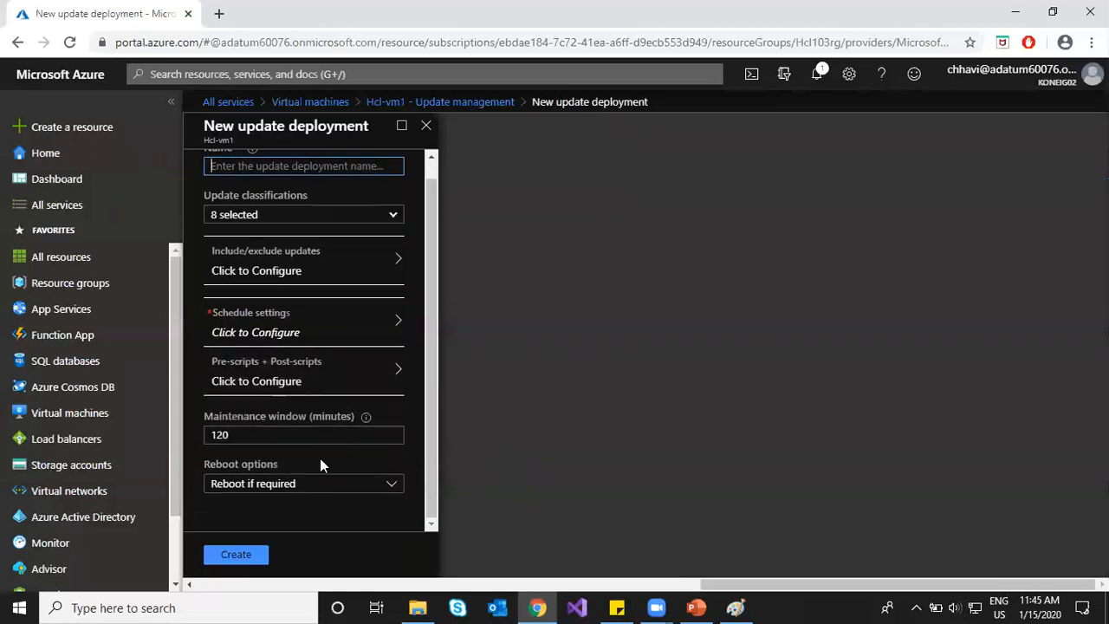
{"action": "scroll", "coordinate": [320, 459], "scroll_direction": "up", "scroll_amount": 1}
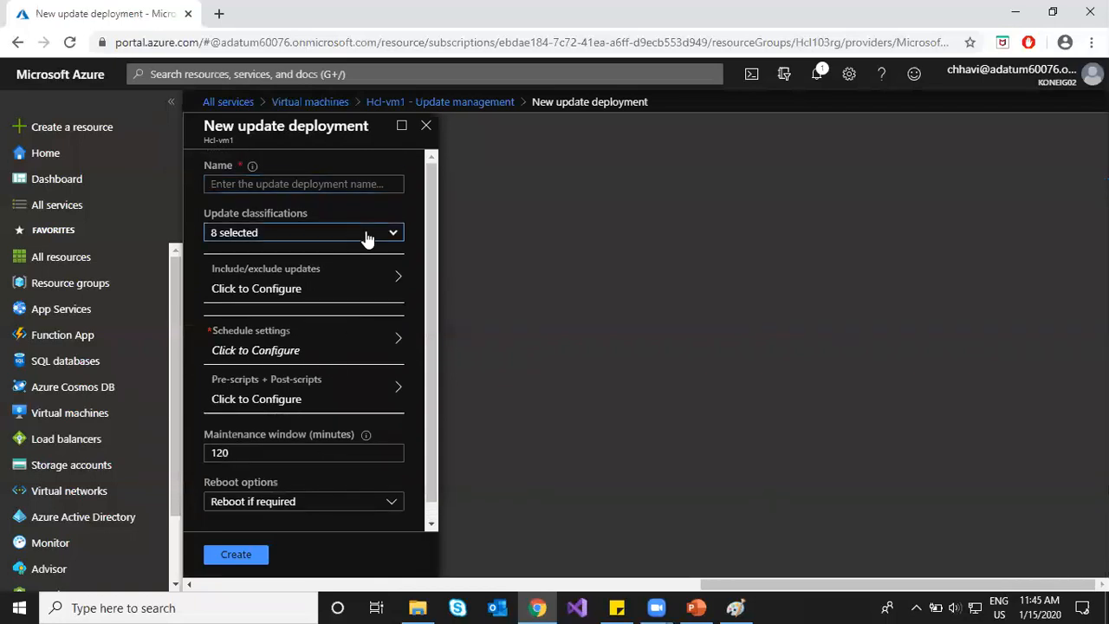
{"action": "left_click", "coordinate": [367, 235]}
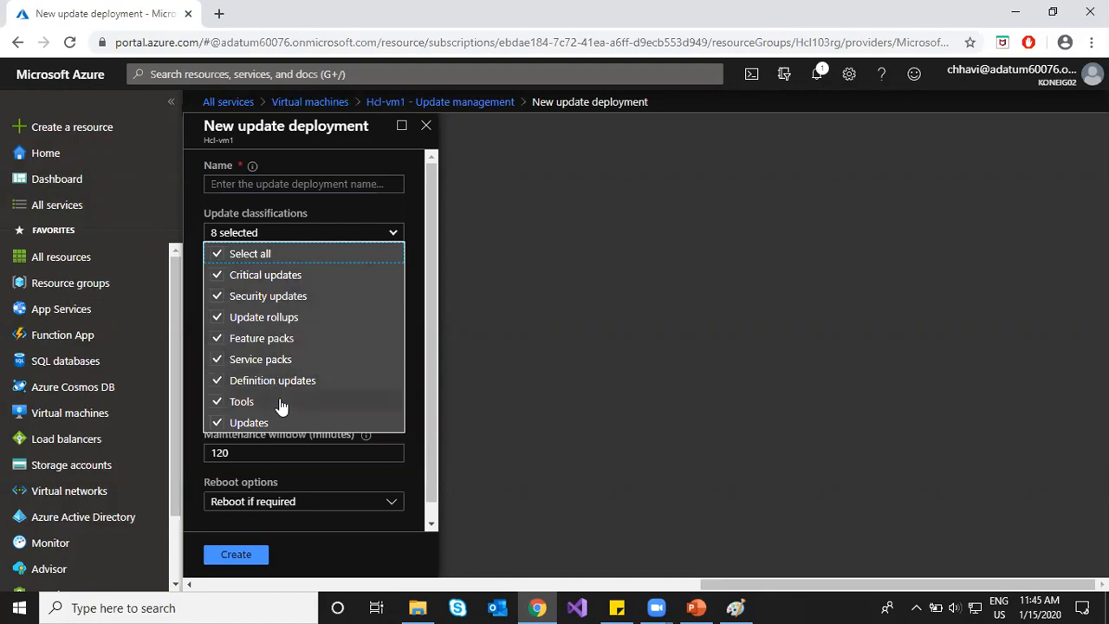
{"action": "left_click", "coordinate": [416, 246]}
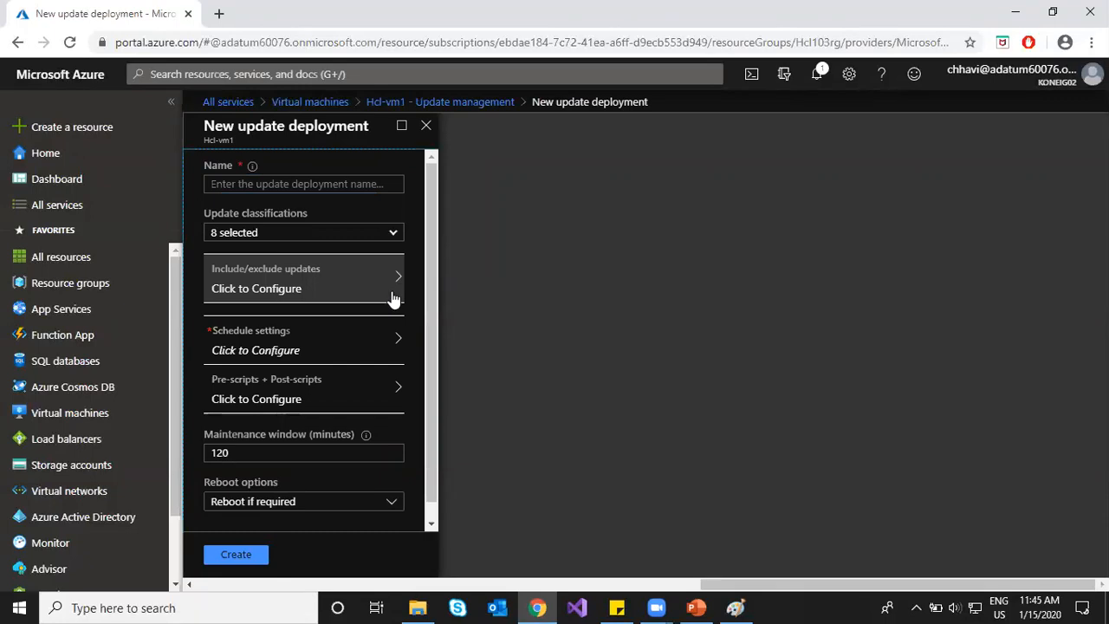
{"action": "left_click", "coordinate": [382, 338]}
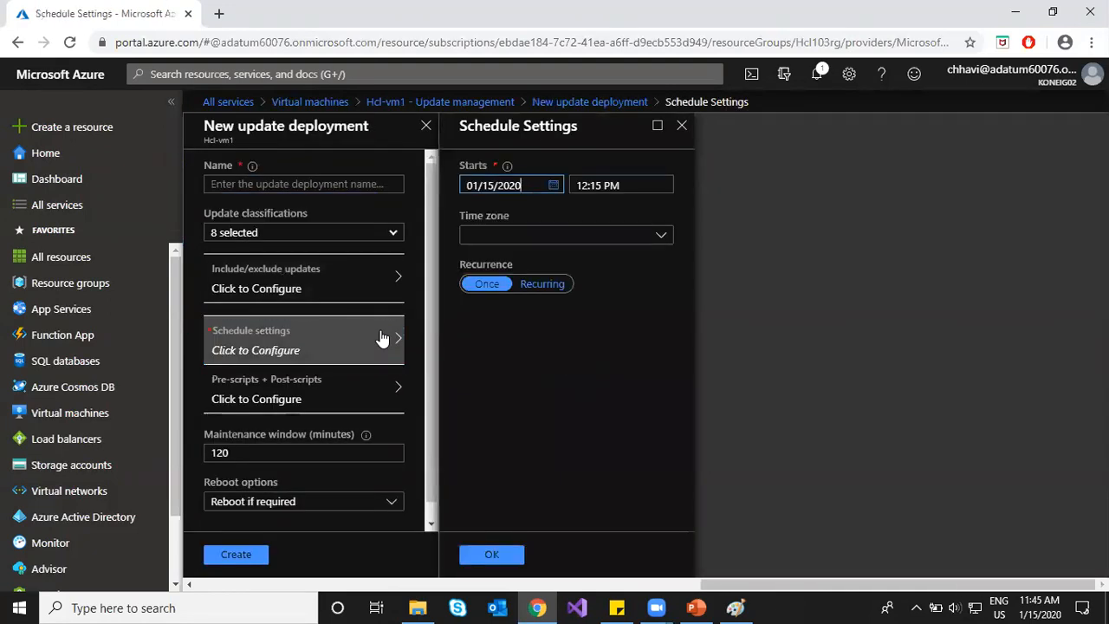
{"action": "left_click", "coordinate": [682, 127]}
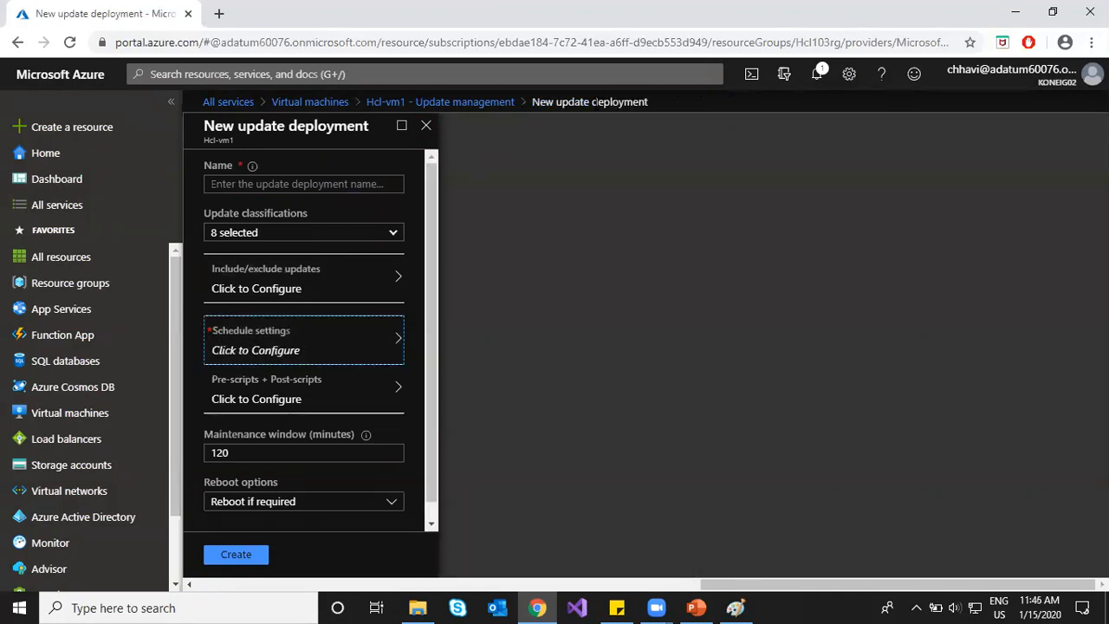
{"action": "left_click", "coordinate": [471, 105]}
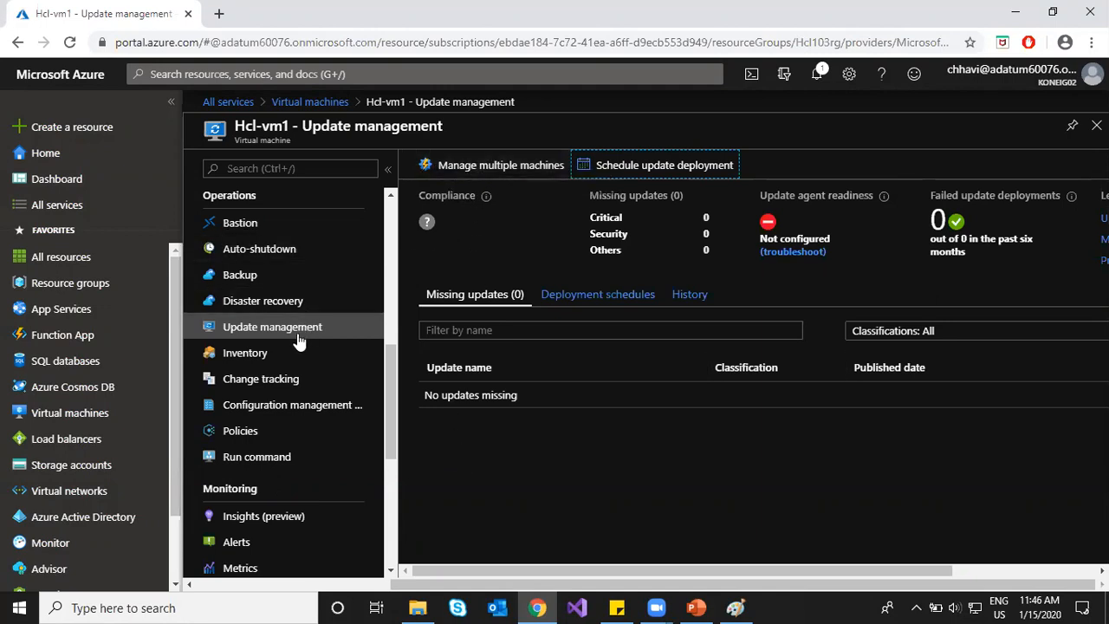
Step: Enable Change Tracking and Inventory for Hcl-vm1 from its Change tracking page
{"action": "left_click", "coordinate": [286, 384]}
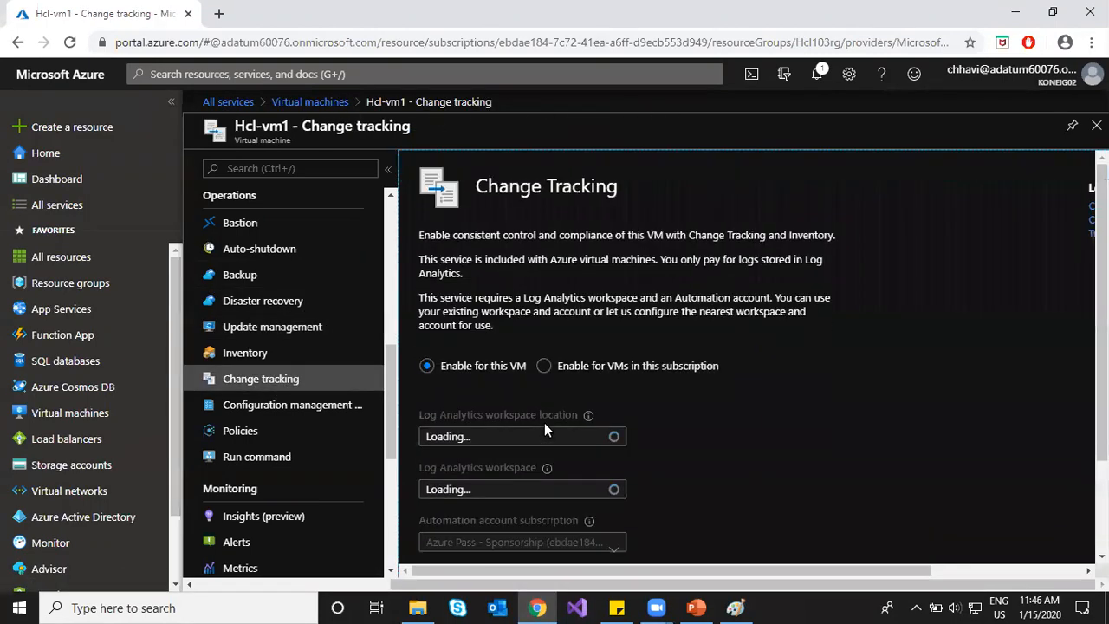
{"action": "scroll", "coordinate": [793, 412], "scroll_direction": "down", "scroll_amount": 2}
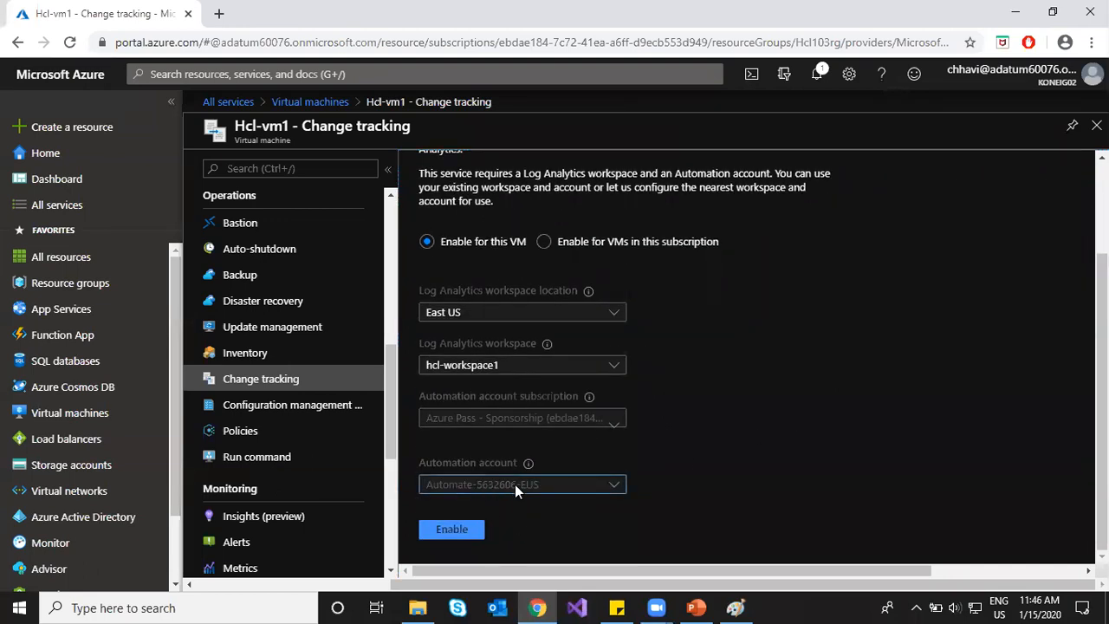
{"action": "left_click", "coordinate": [451, 531]}
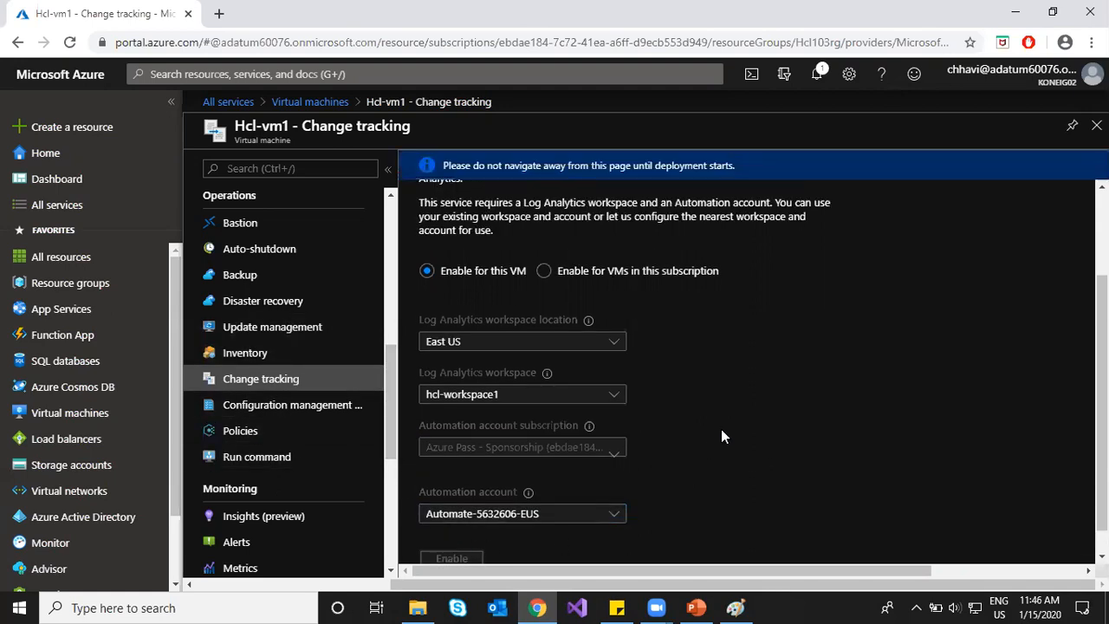
{"action": "scroll", "coordinate": [723, 428], "scroll_direction": "down", "scroll_amount": 1}
{"action": "scroll", "coordinate": [722, 428], "scroll_direction": "up", "scroll_amount": 2}
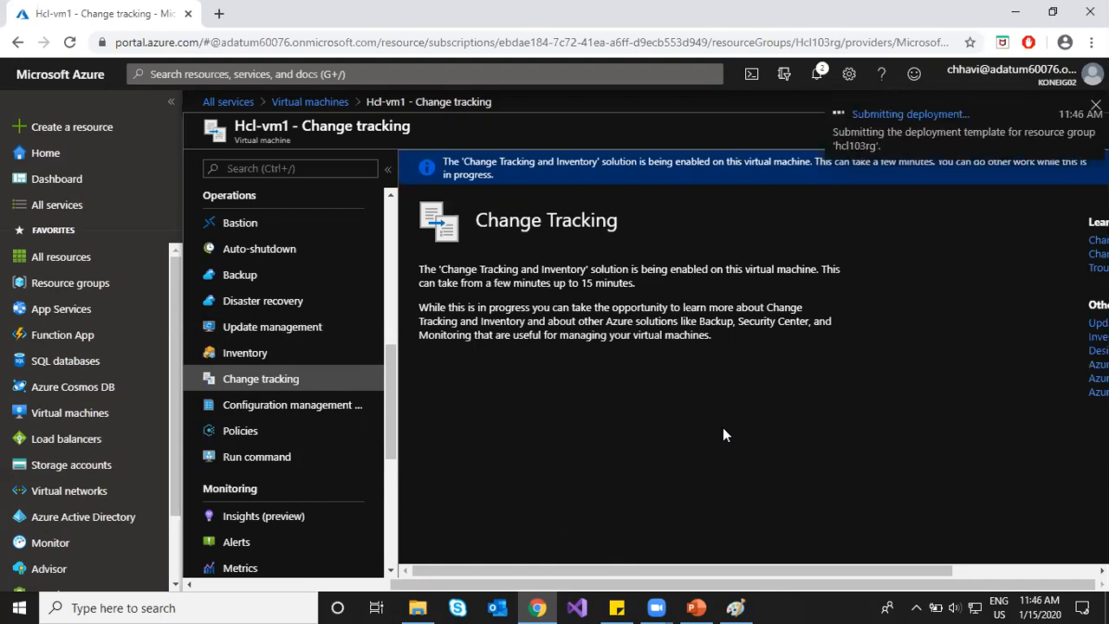
Step: Filter All services by 'aut' and open the Automate-5632606-EUS automation account
{"action": "left_click", "coordinate": [57, 213]}
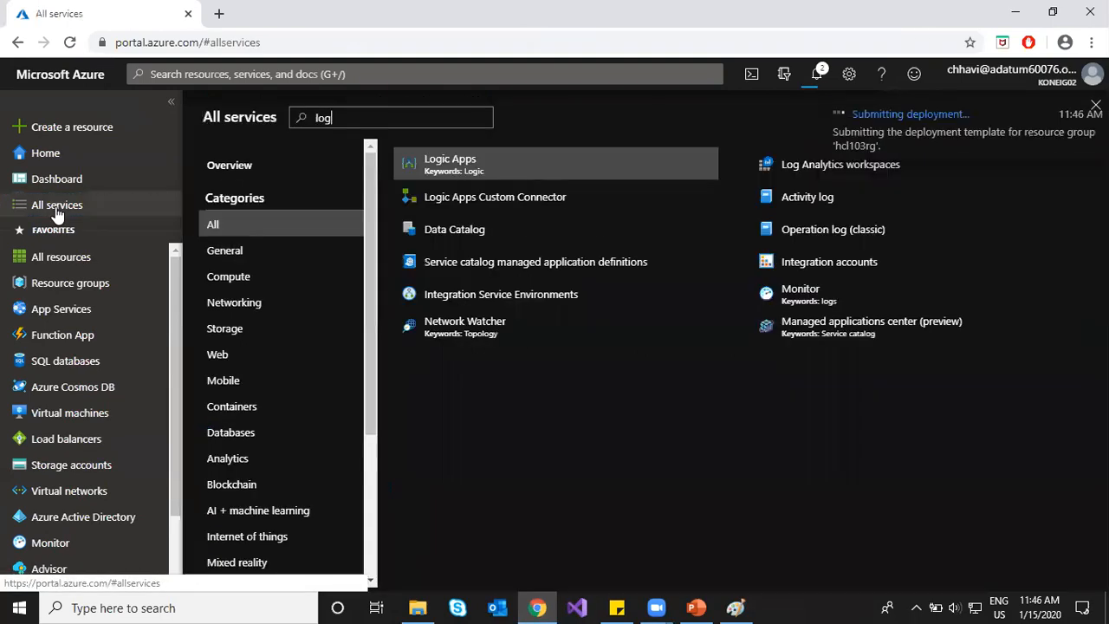
{"action": "key", "text": "BackSpace"}
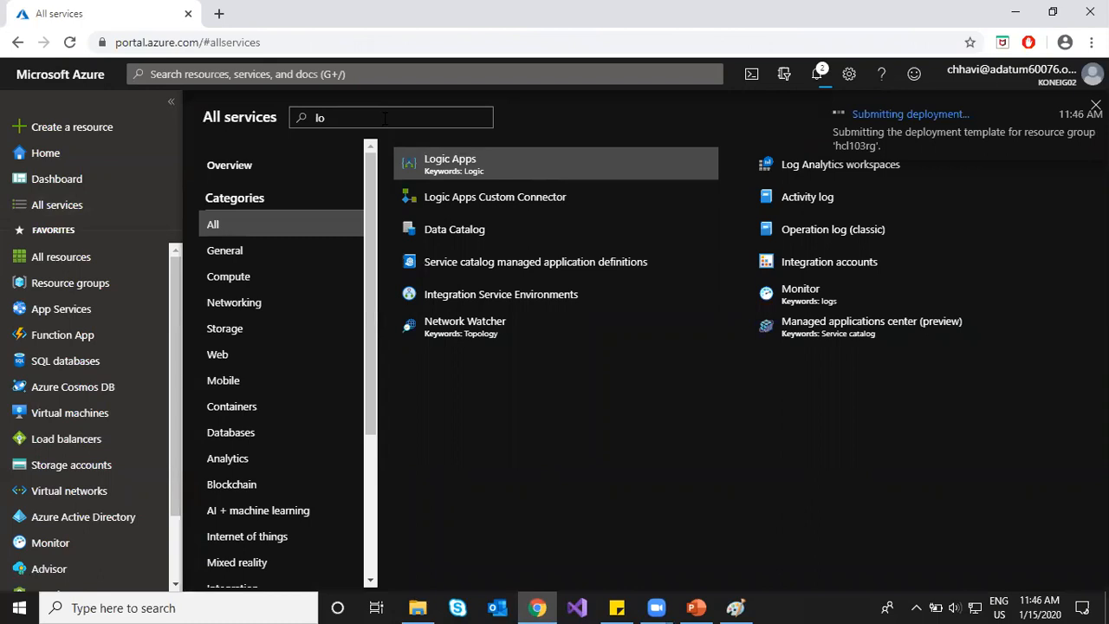
{"action": "key", "text": "BackSpace"}
{"action": "key", "text": "BackSpace"}
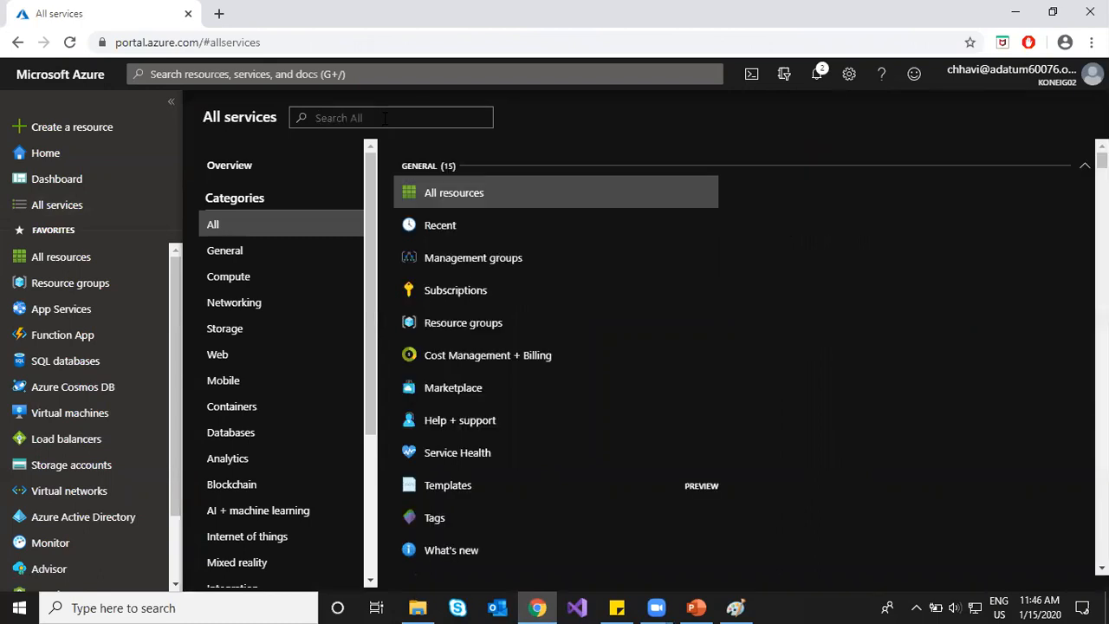
{"action": "type", "text": "aut"}
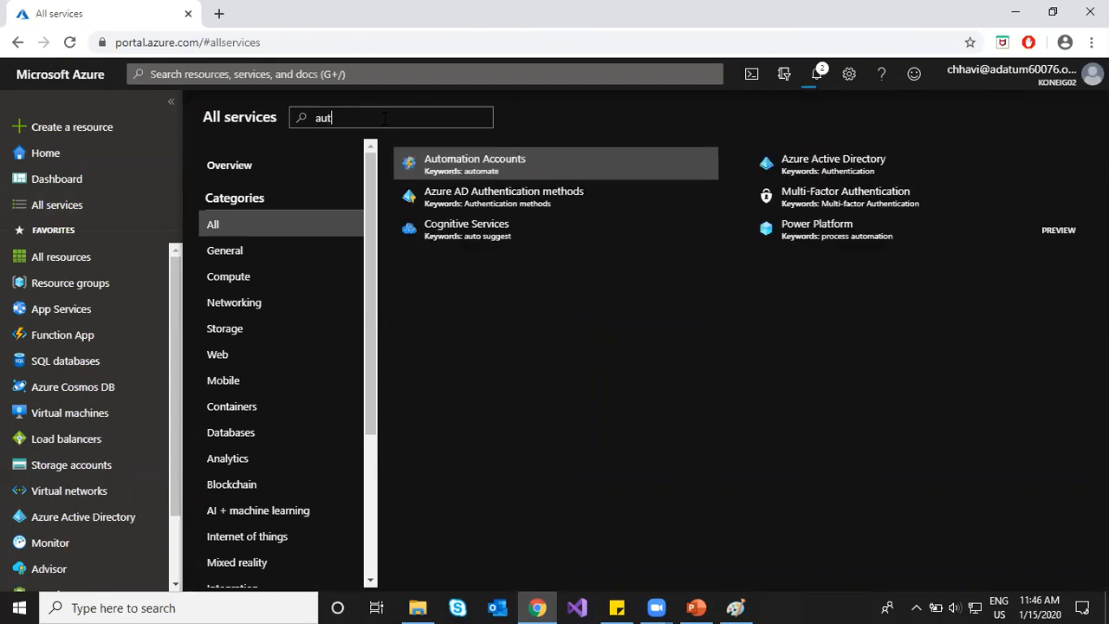
{"action": "left_click", "coordinate": [487, 165]}
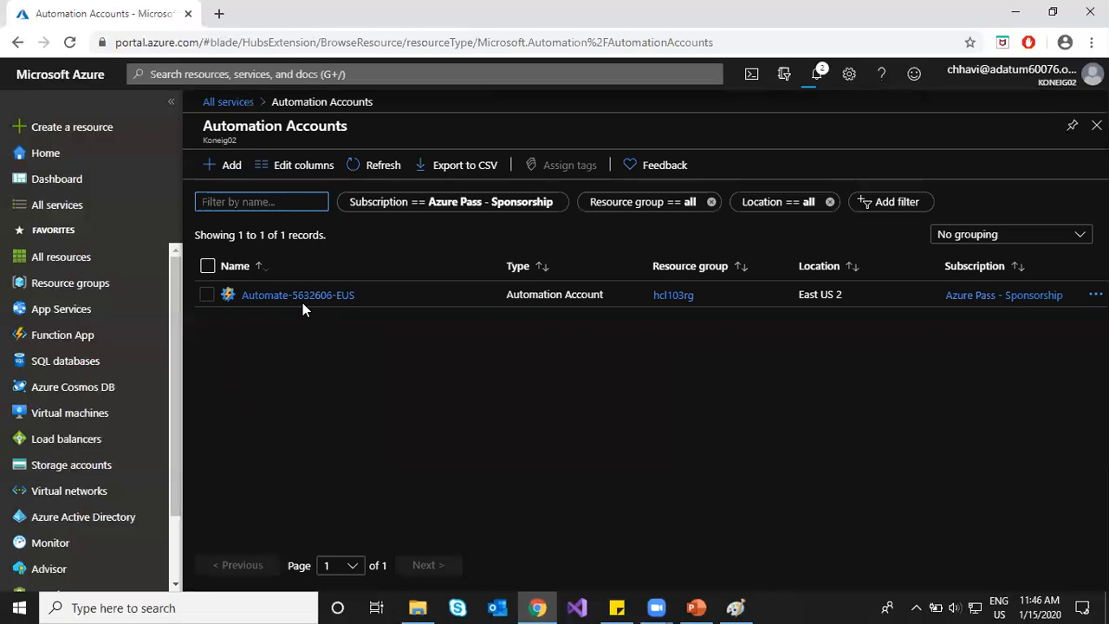
{"action": "left_click", "coordinate": [302, 296]}
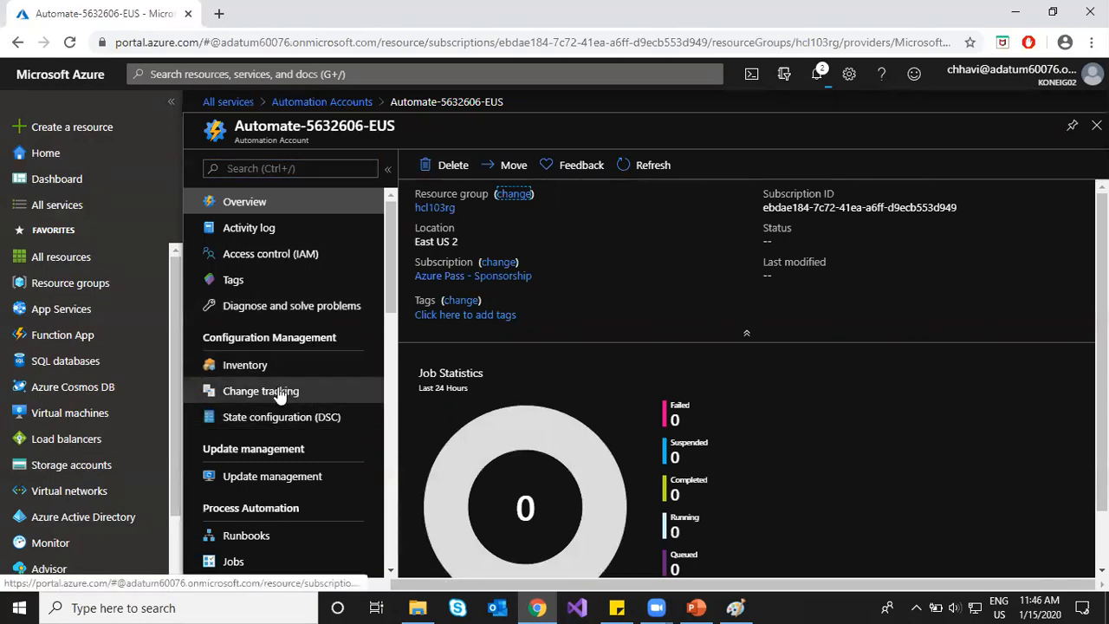
Step: Open Automate-5632606-EUS's empty Runbooks list and begin a new runbook
{"action": "scroll", "coordinate": [249, 482], "scroll_direction": "down", "scroll_amount": 1}
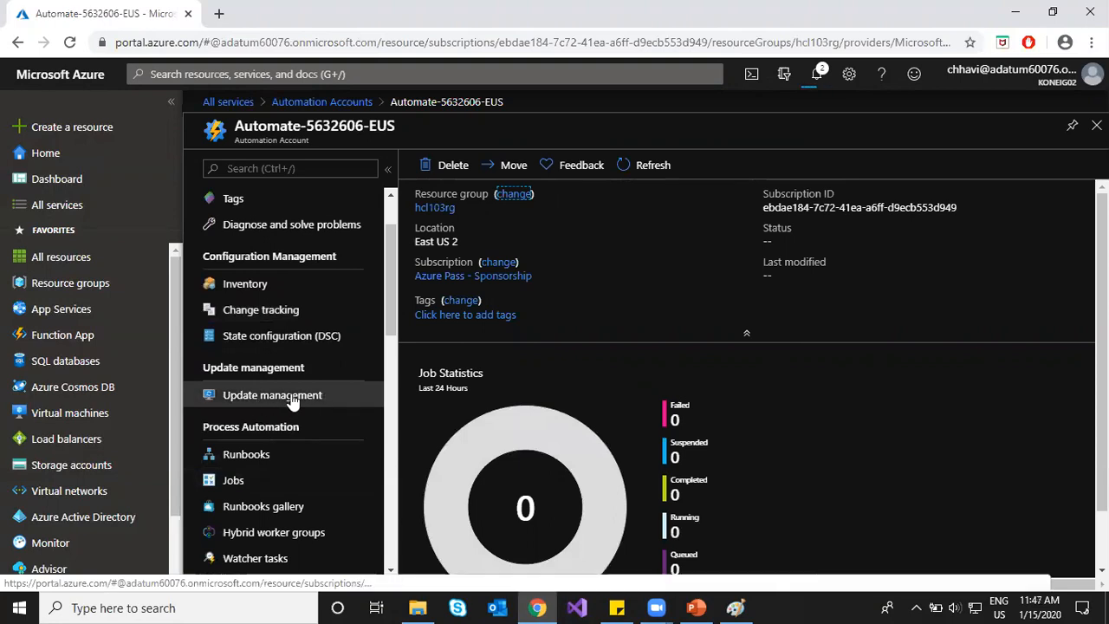
{"action": "scroll", "coordinate": [292, 401], "scroll_direction": "down", "scroll_amount": 1}
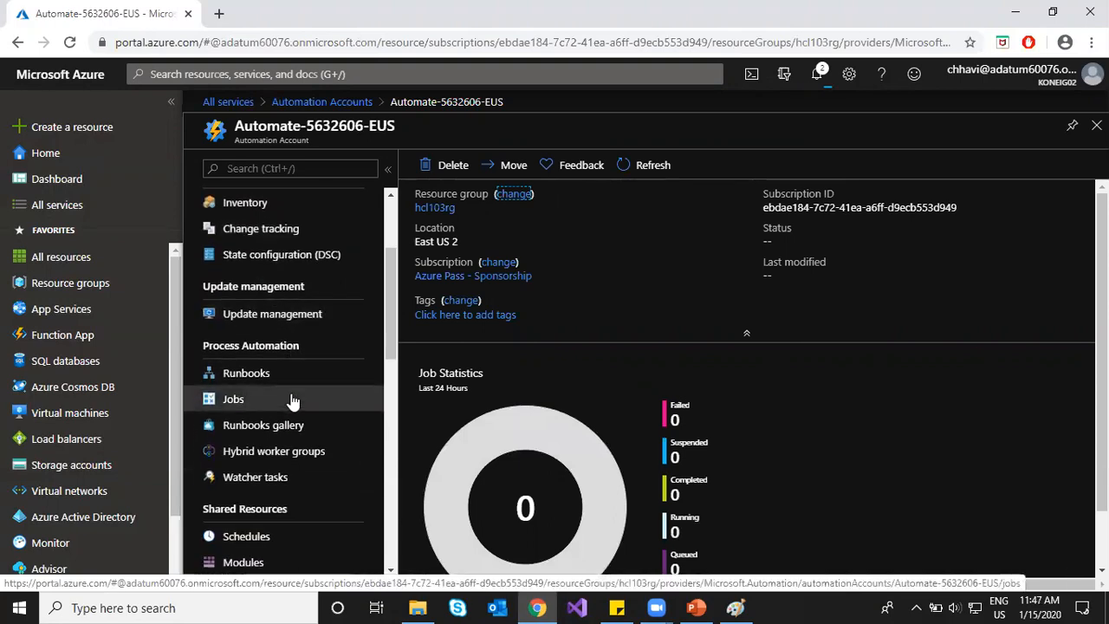
{"action": "left_click", "coordinate": [293, 376]}
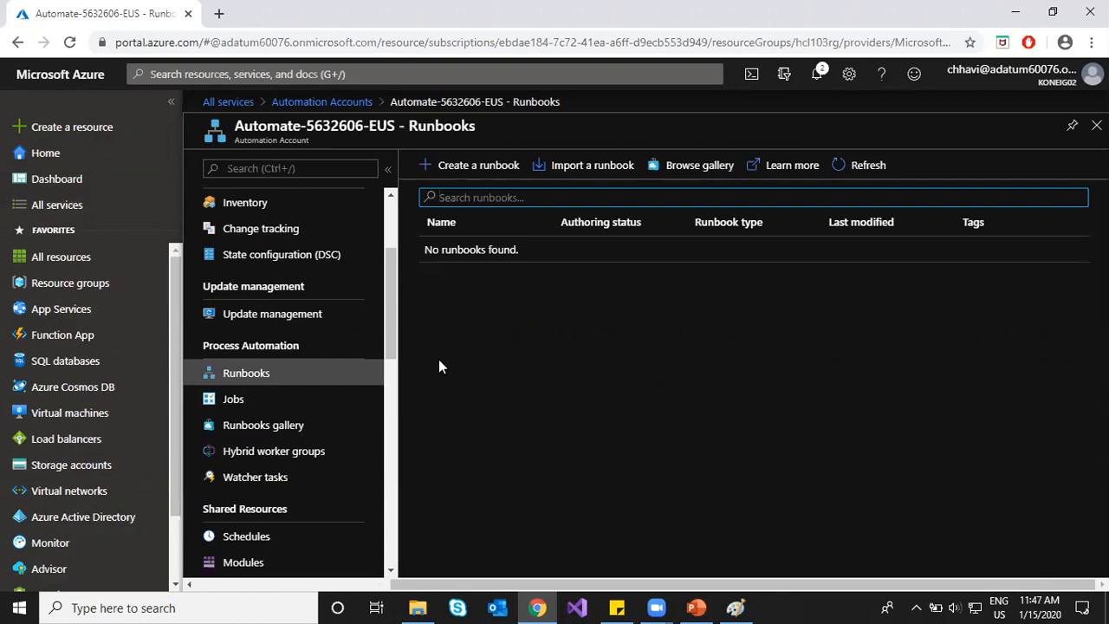
{"action": "left_click", "coordinate": [425, 164]}
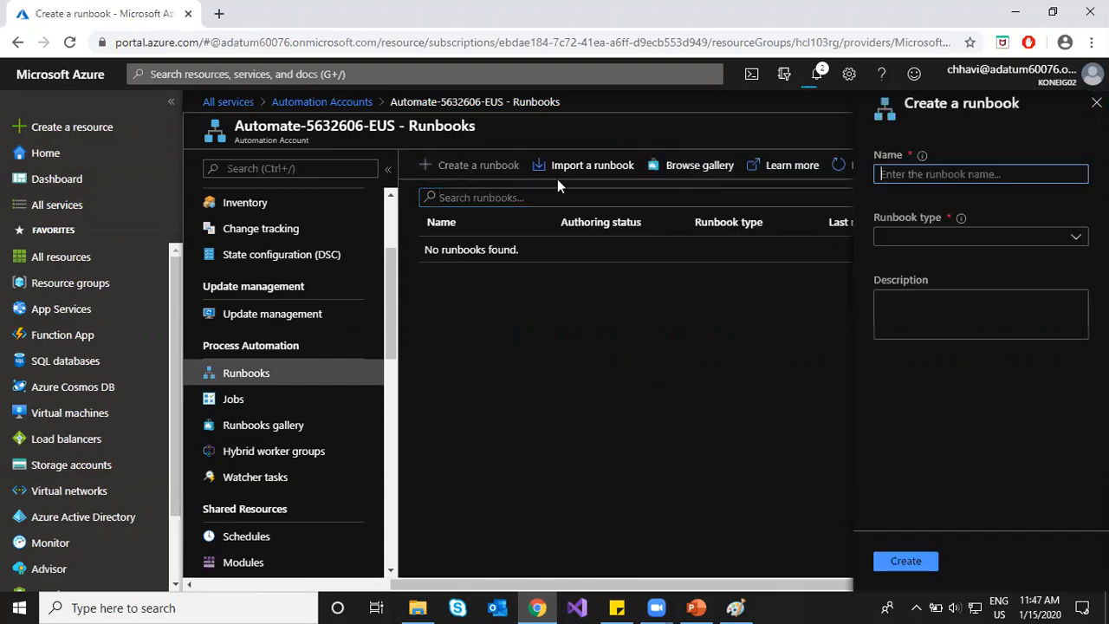
Step: Review the Runbook type options, then close the Create a runbook form without creating anything
{"action": "left_click", "coordinate": [924, 235]}
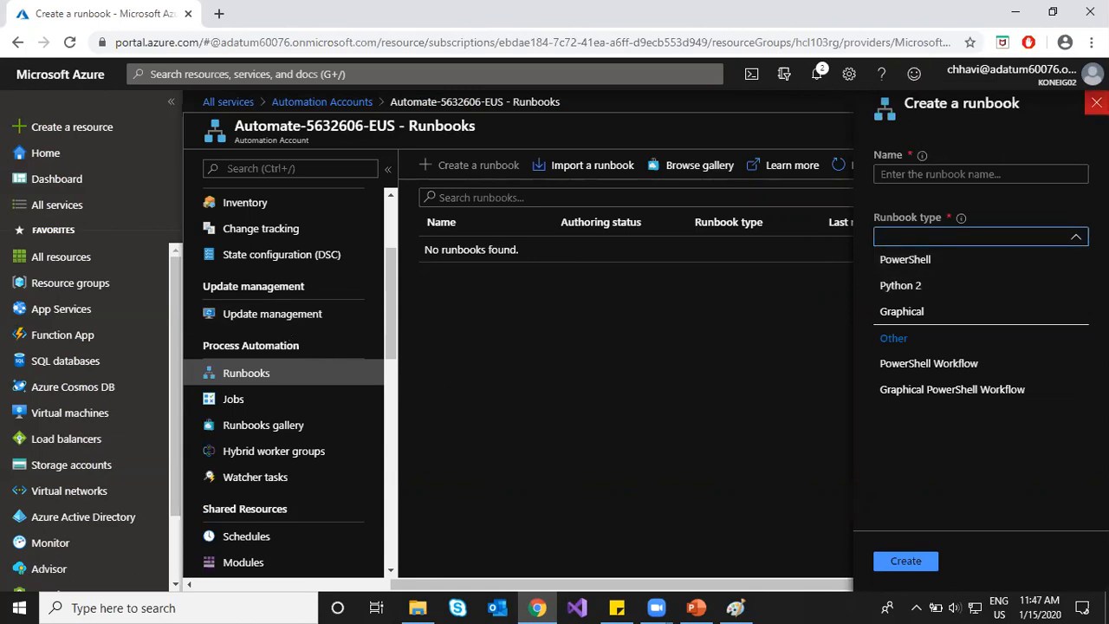
{"action": "left_click", "coordinate": [1096, 102]}
{"action": "scroll", "coordinate": [291, 357], "scroll_direction": "down", "scroll_amount": 2}
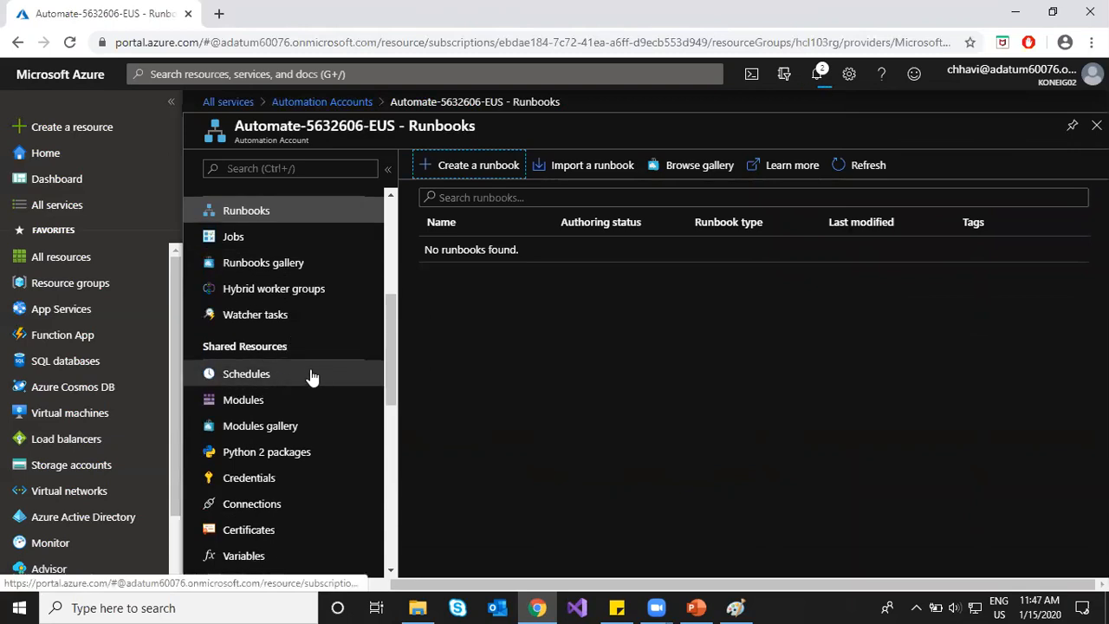
{"action": "left_click", "coordinate": [494, 379]}
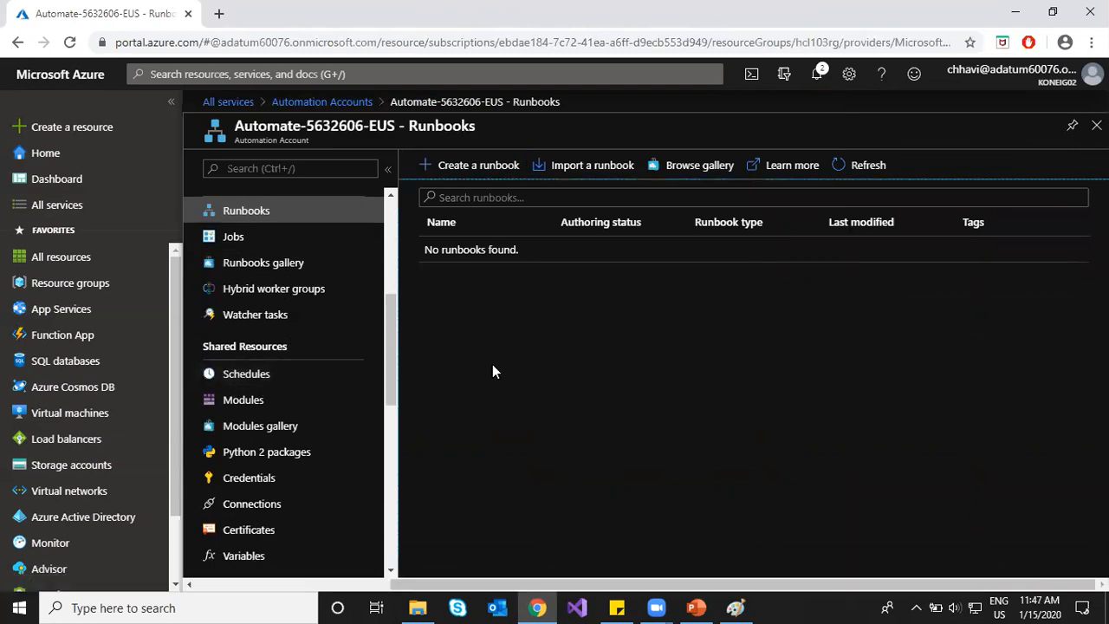
Step: Filter All services by 'log' and open the Log Analytics workspaces list
{"action": "left_click", "coordinate": [327, 104]}
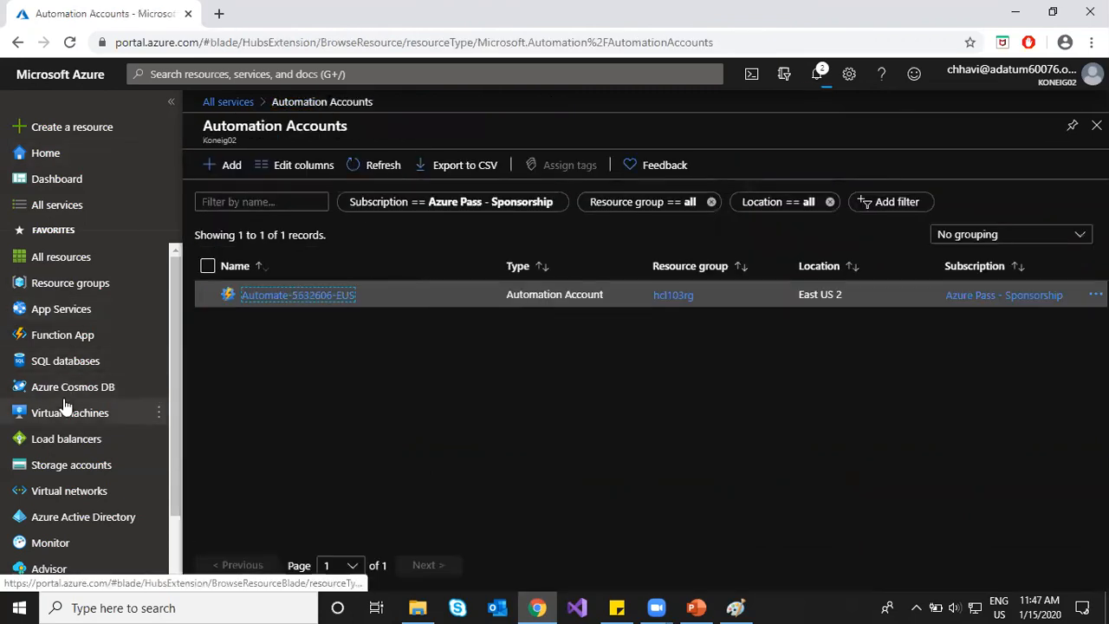
{"action": "left_click", "coordinate": [86, 205]}
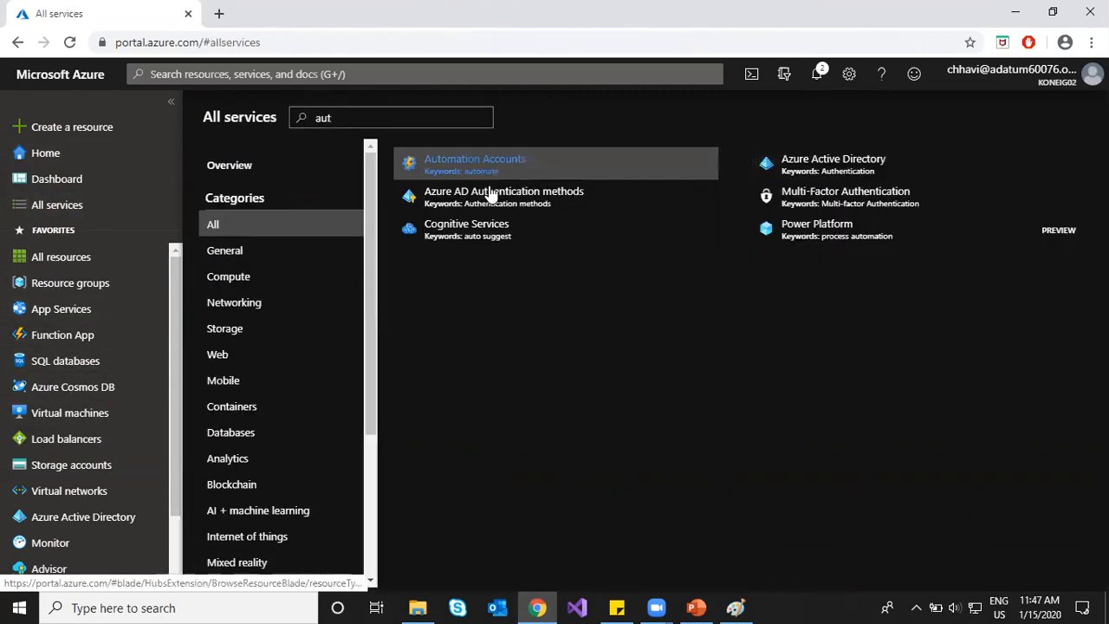
{"action": "key", "text": "BackSpace"}
{"action": "key", "text": "BackSpace"}
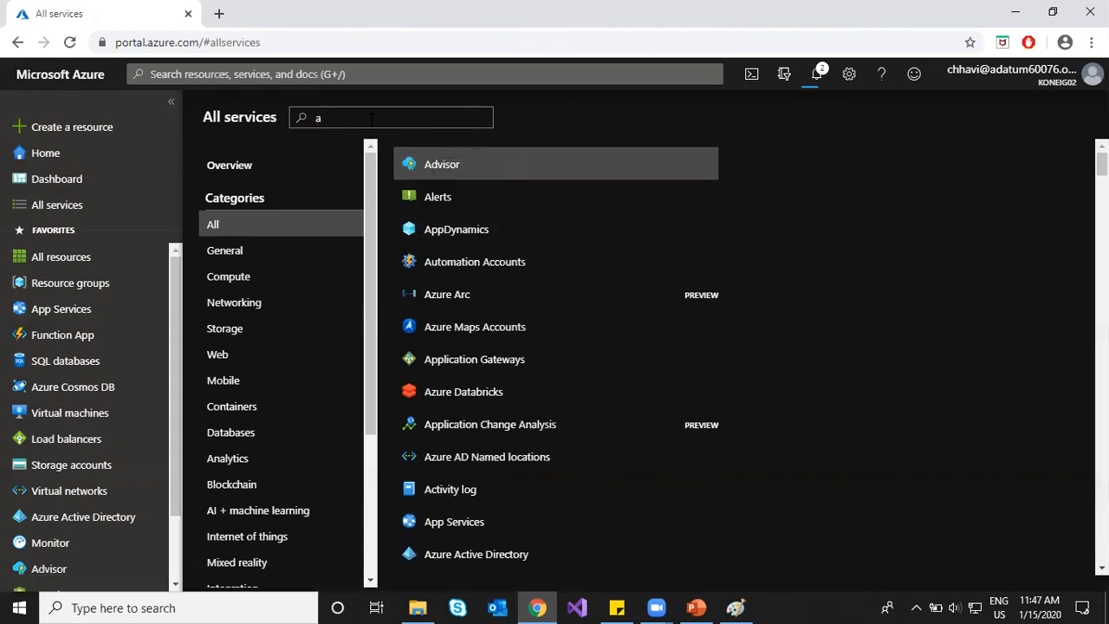
{"action": "key", "text": "BackSpace"}
{"action": "type", "text": "lo"}
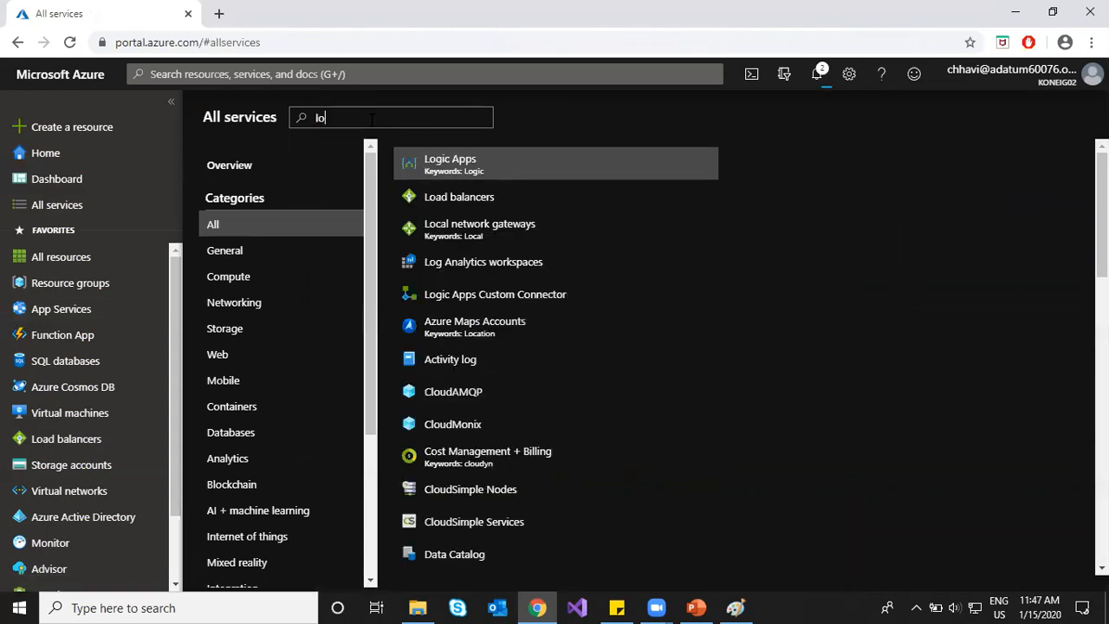
{"action": "type", "text": "g"}
{"action": "left_click", "coordinate": [845, 168]}
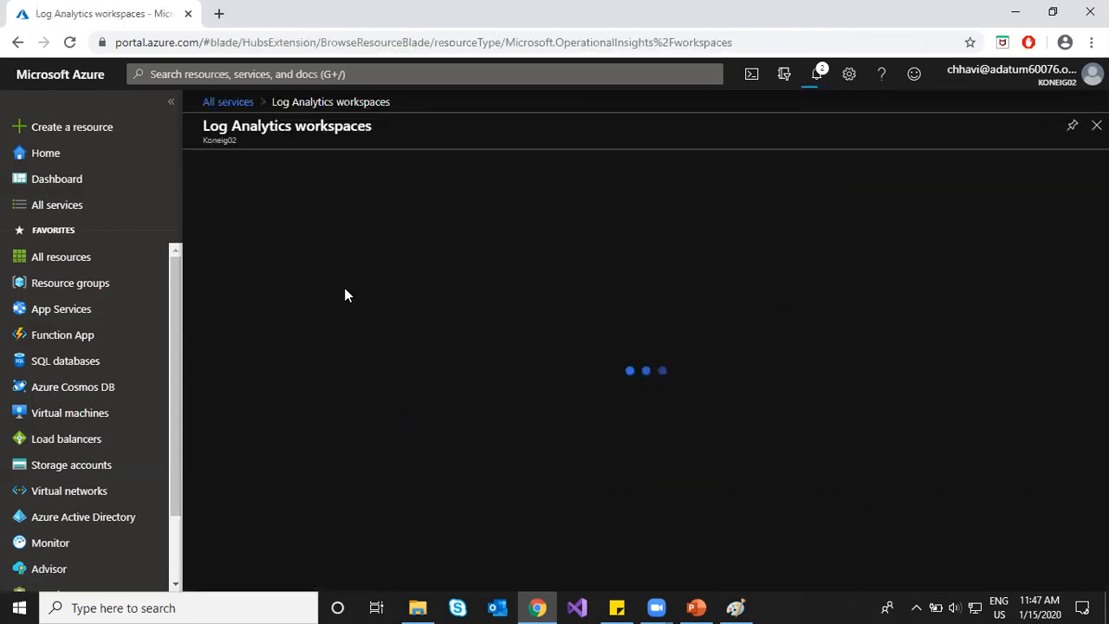
Step: Open hcl-workspace1's Workspace summary from its Logs page and reload the tiles
{"action": "left_click", "coordinate": [283, 298]}
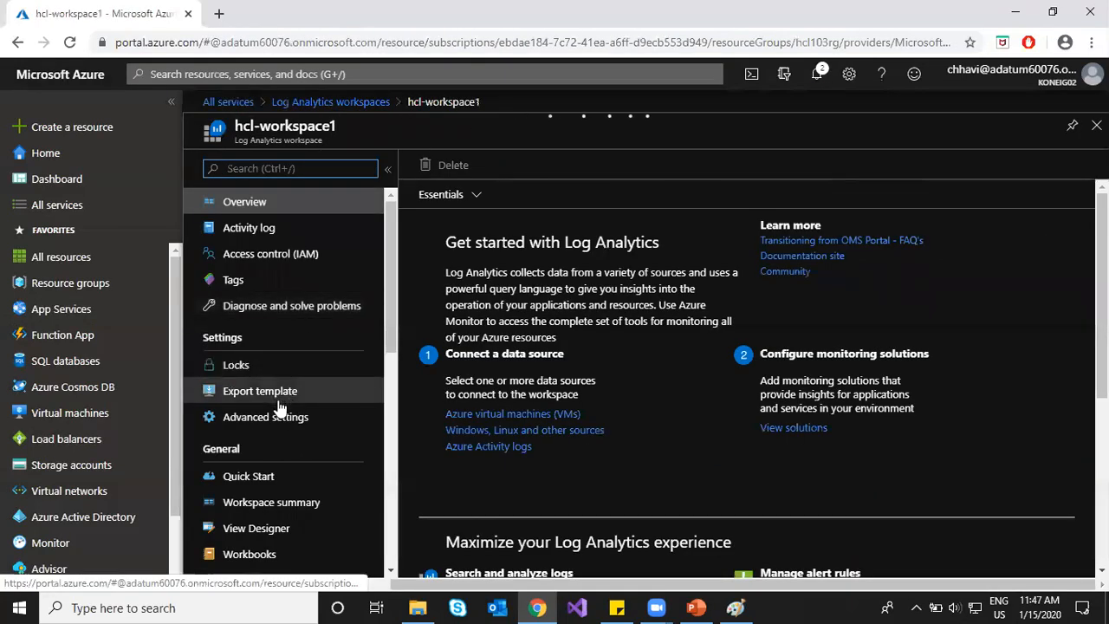
{"action": "scroll", "coordinate": [279, 423], "scroll_direction": "down", "scroll_amount": 2}
{"action": "left_click", "coordinate": [275, 422]}
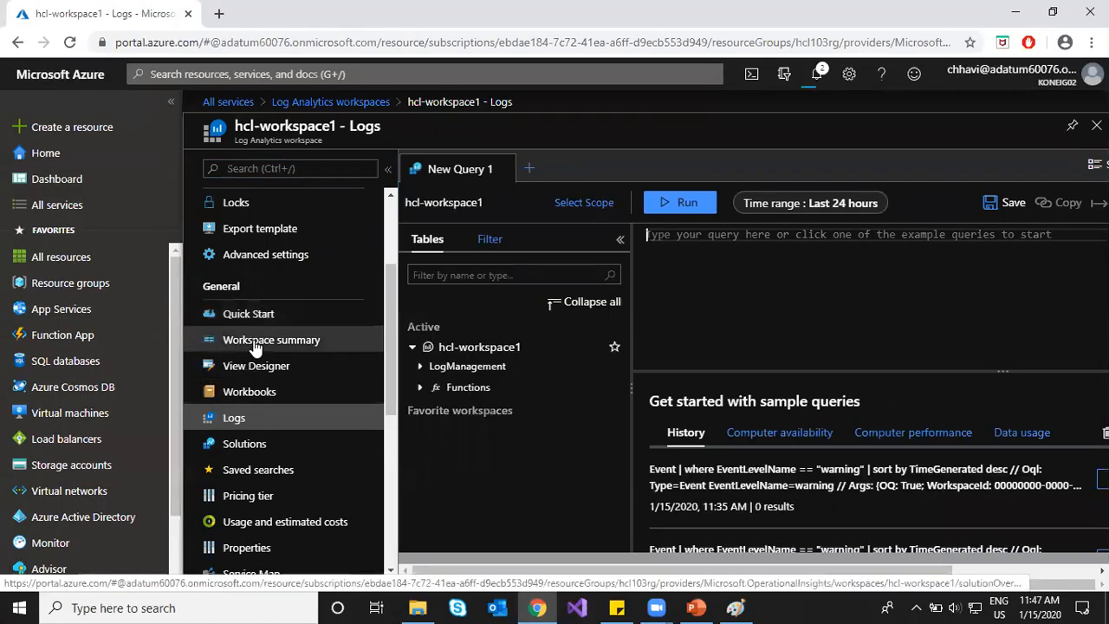
{"action": "left_click", "coordinate": [254, 344]}
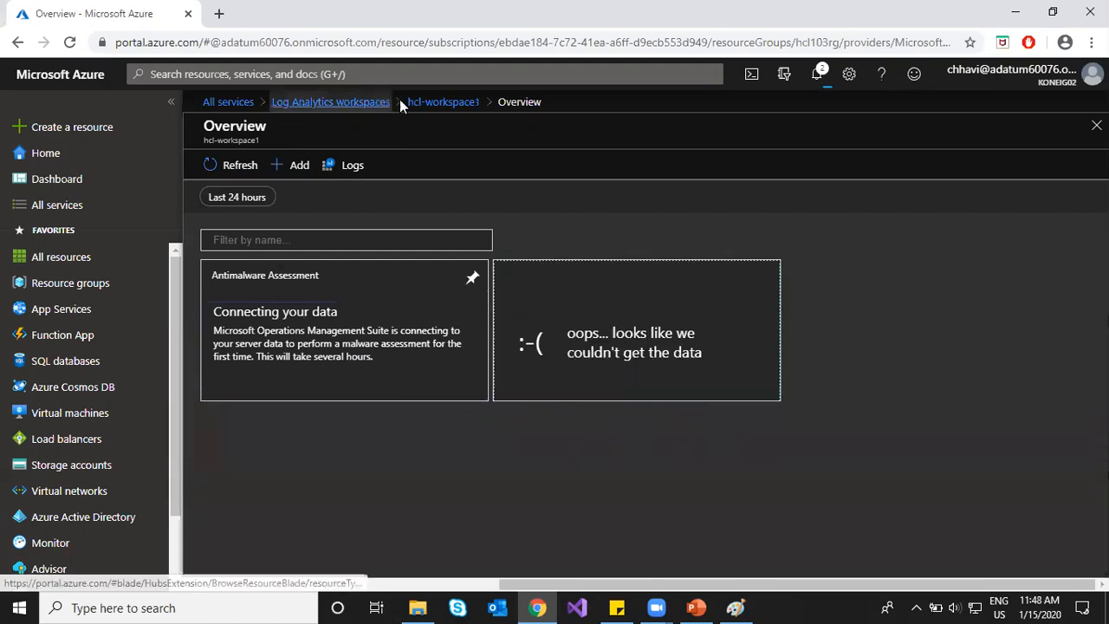
{"action": "left_click", "coordinate": [220, 167]}
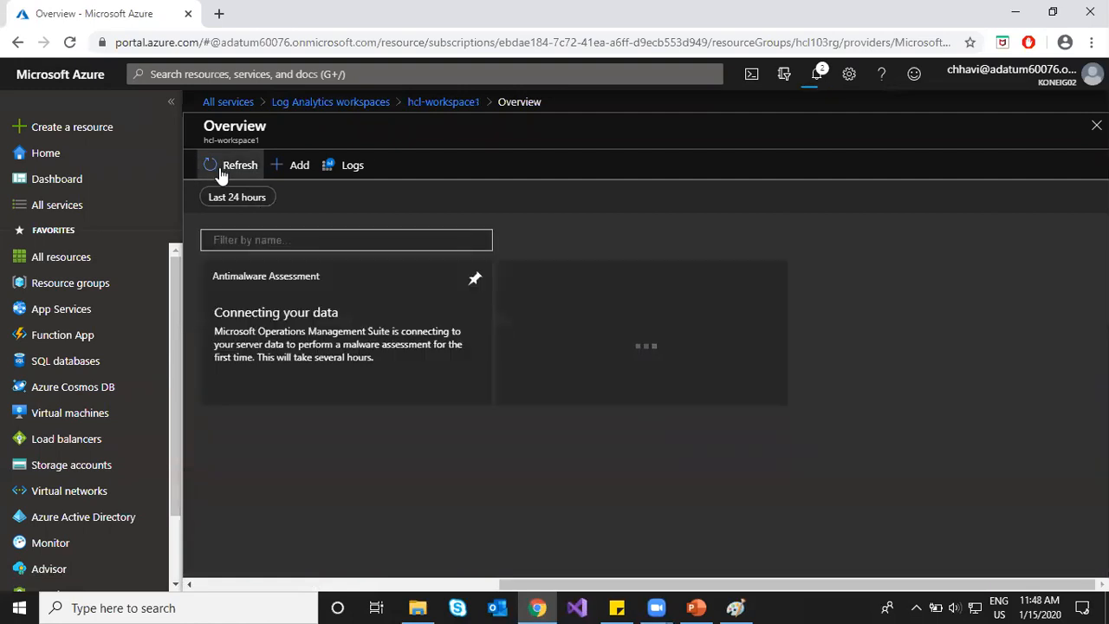
Step: Return to the hcl-workspace1 workspace and open its Logs query editor
{"action": "left_click", "coordinate": [425, 104]}
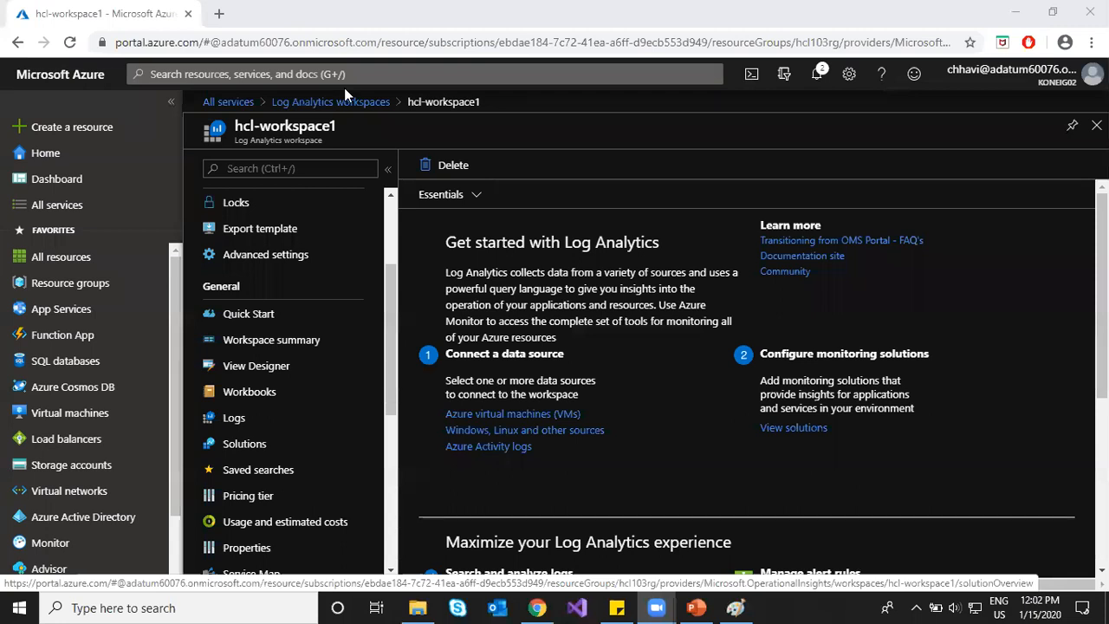
{"action": "left_click", "coordinate": [244, 421]}
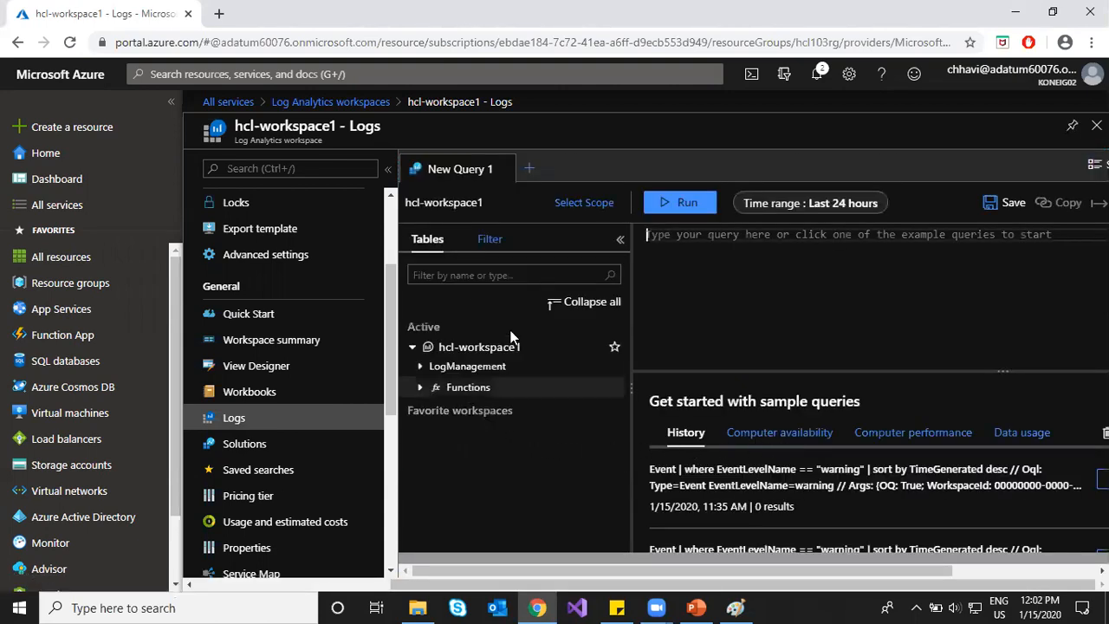
Step: Load the earlier AzureActivity caller query from history, run it, then open Workspace summary
{"action": "left_click", "coordinate": [572, 304]}
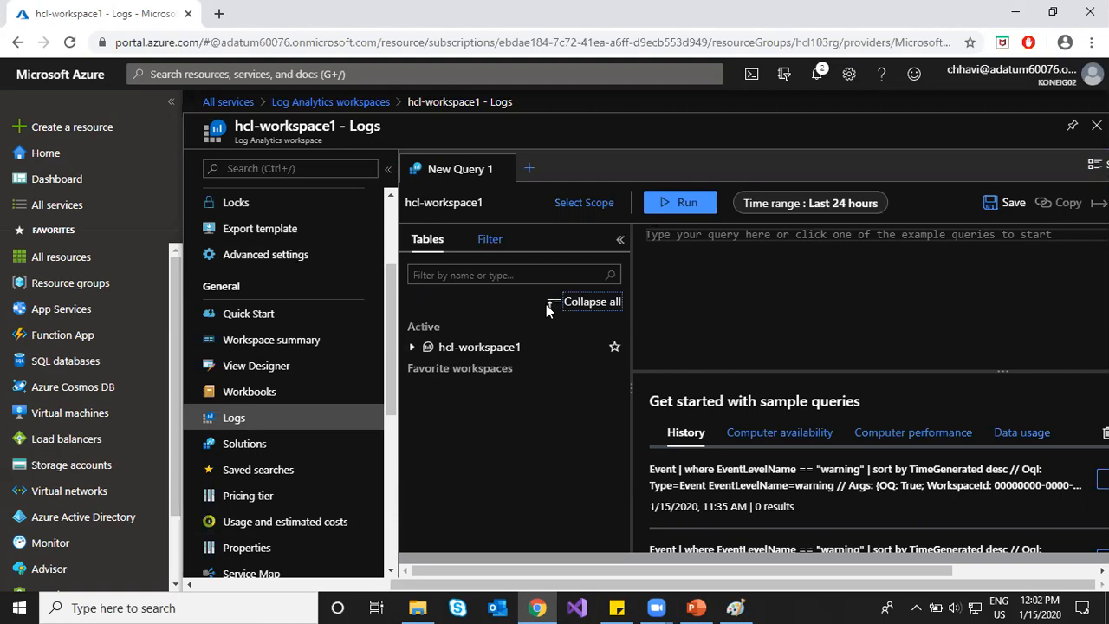
{"action": "left_click", "coordinate": [412, 347]}
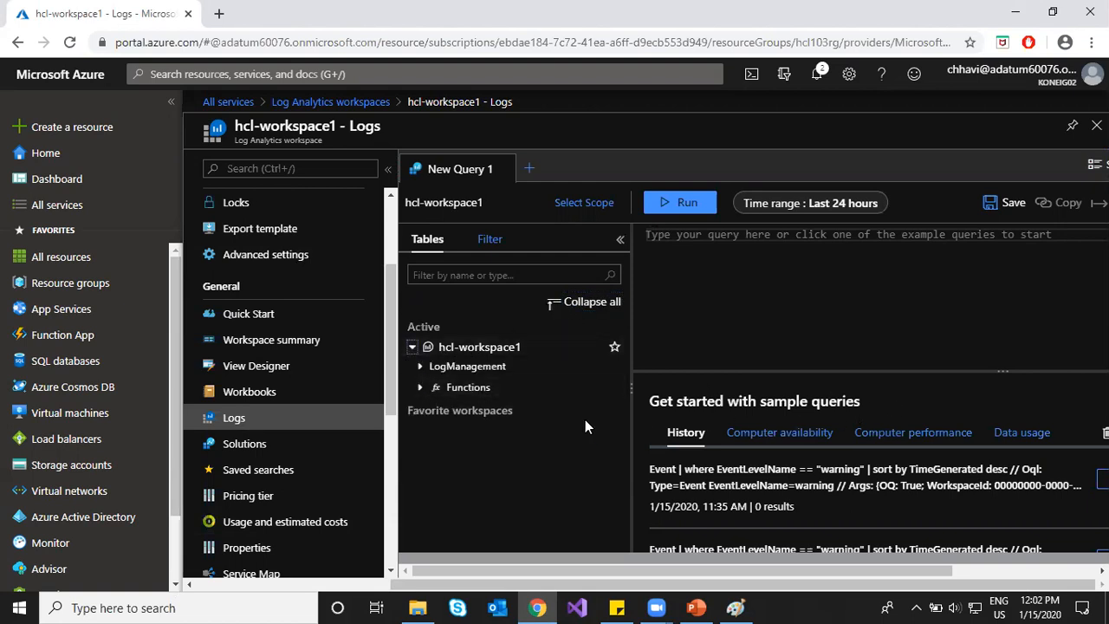
{"action": "scroll", "coordinate": [819, 481], "scroll_direction": "down", "scroll_amount": 5}
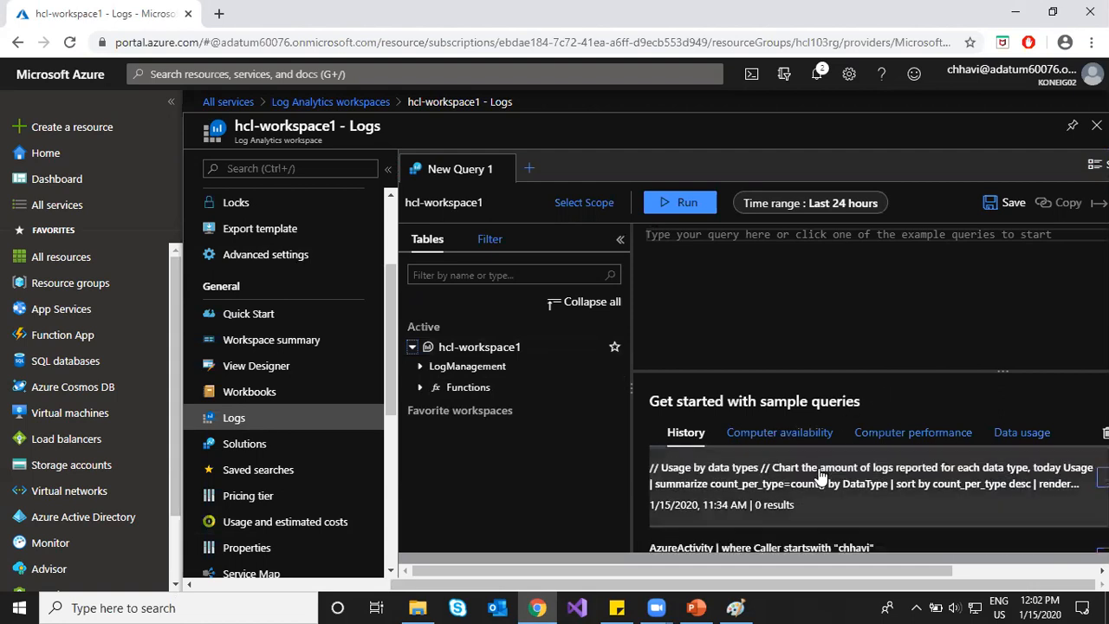
{"action": "scroll", "coordinate": [804, 508], "scroll_direction": "up", "scroll_amount": 2}
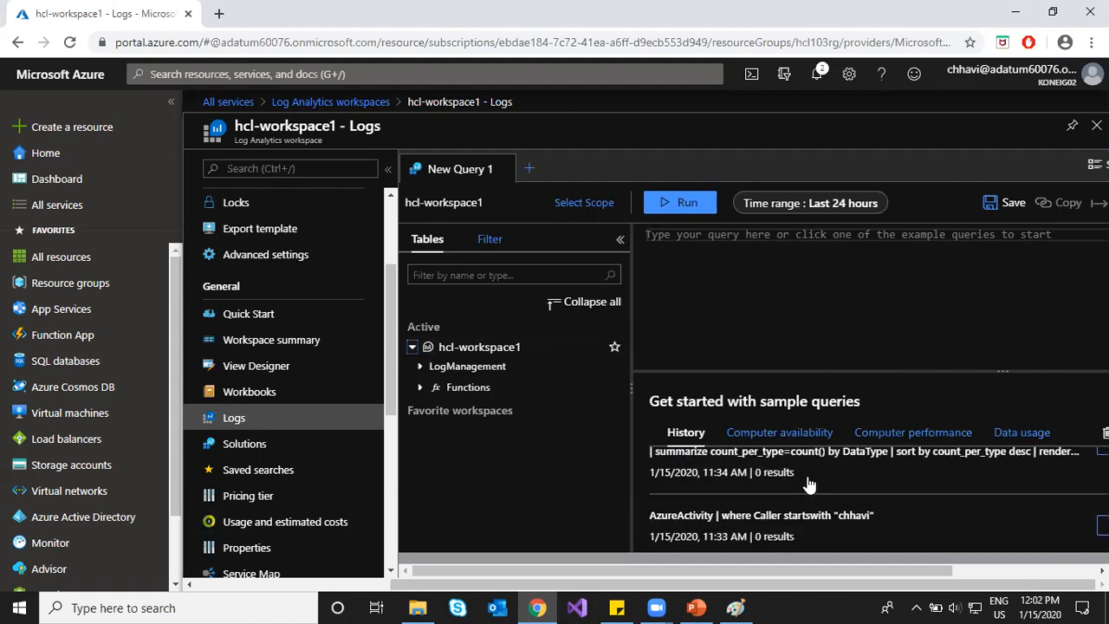
{"action": "left_click", "coordinate": [803, 502]}
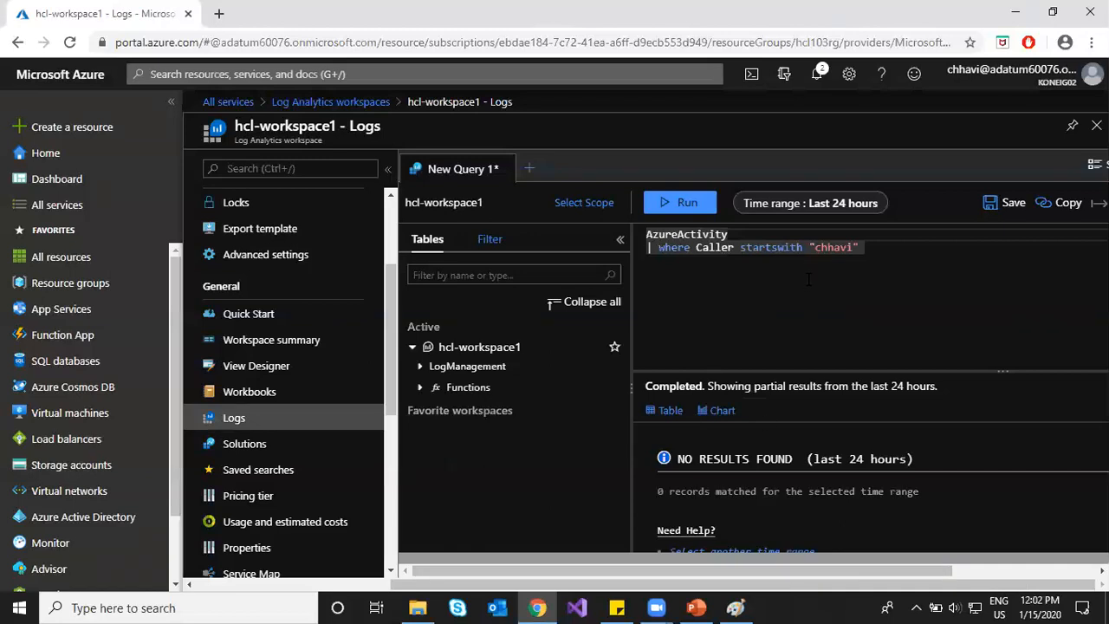
{"action": "left_click", "coordinate": [867, 251]}
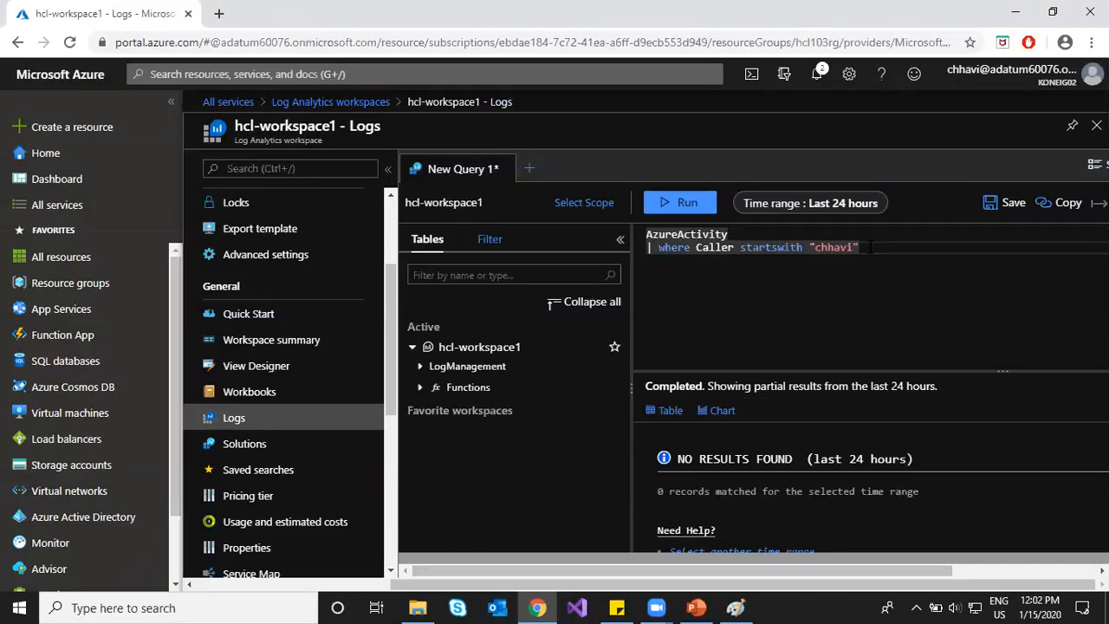
{"action": "left_click", "coordinate": [690, 206]}
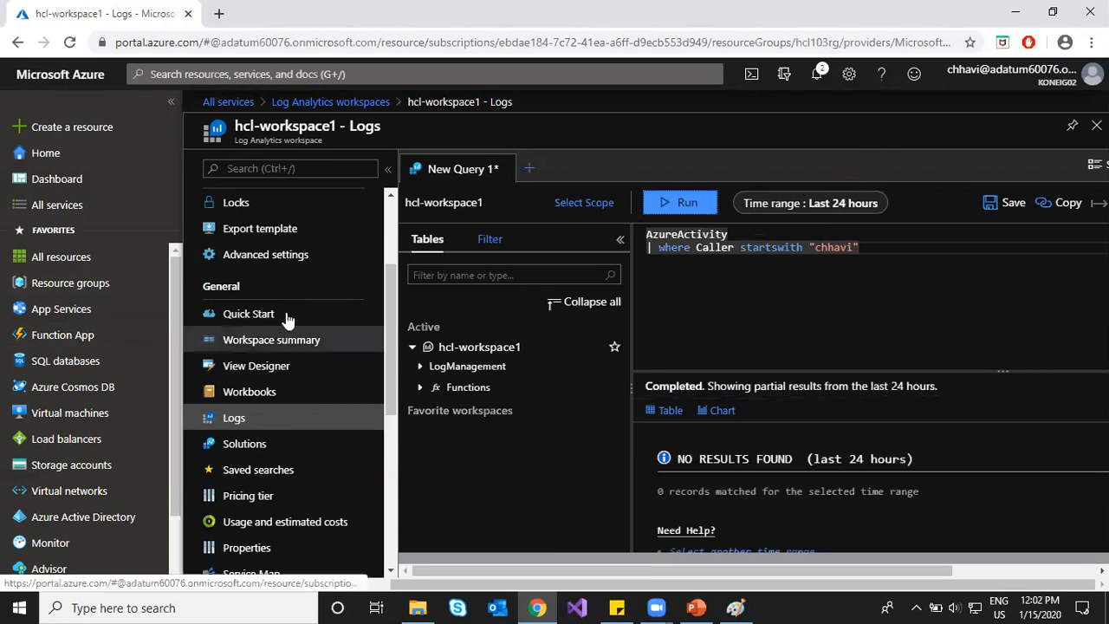
{"action": "left_click", "coordinate": [286, 347]}
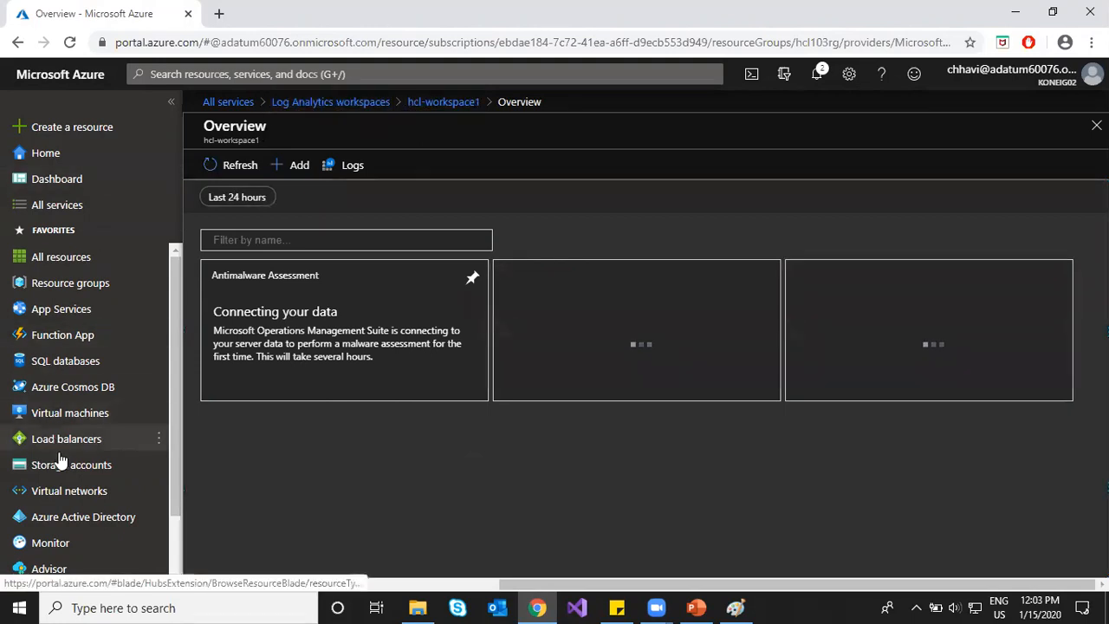
Step: Open the Change tracking page of virtual machine Hcl-vm1
{"action": "left_click", "coordinate": [74, 417]}
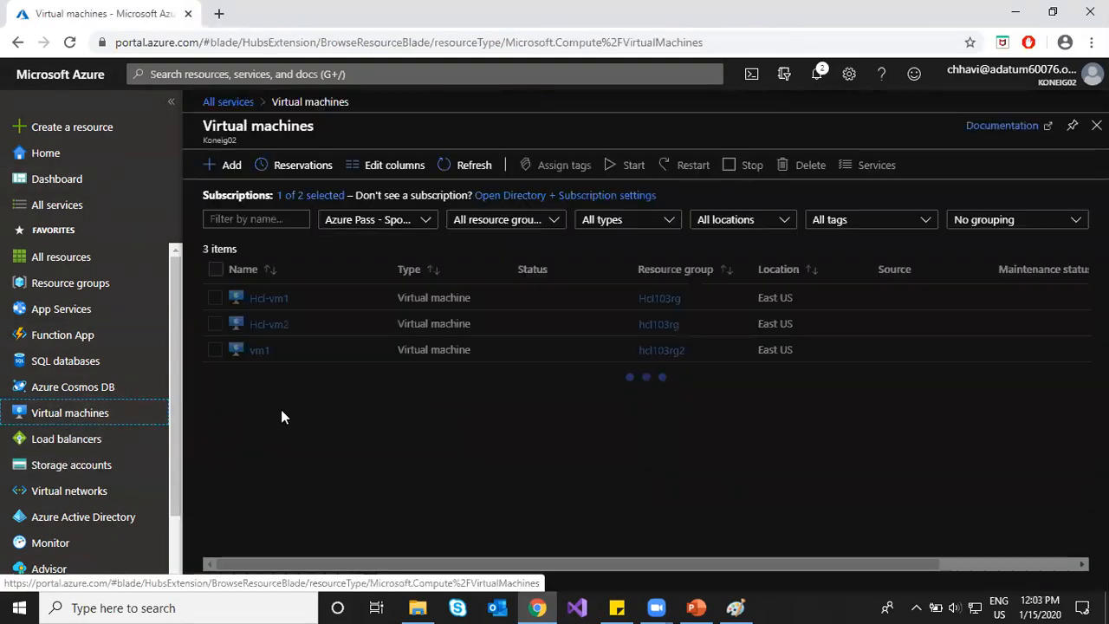
{"action": "left_click", "coordinate": [271, 299]}
{"action": "scroll", "coordinate": [283, 509], "scroll_direction": "down", "scroll_amount": 1}
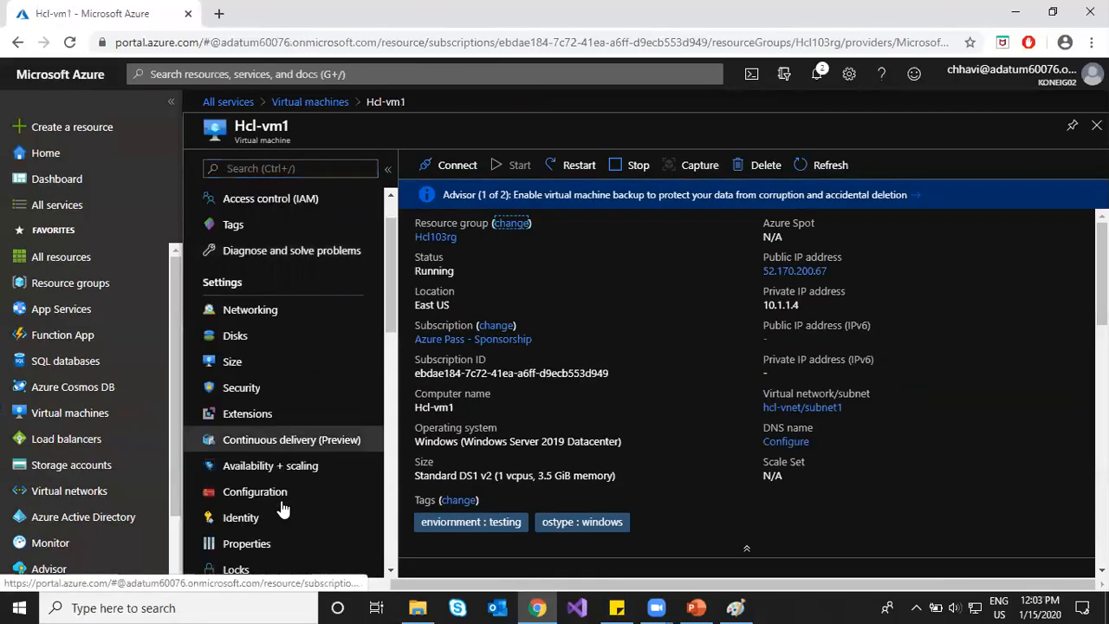
{"action": "scroll", "coordinate": [284, 509], "scroll_direction": "down", "scroll_amount": 5}
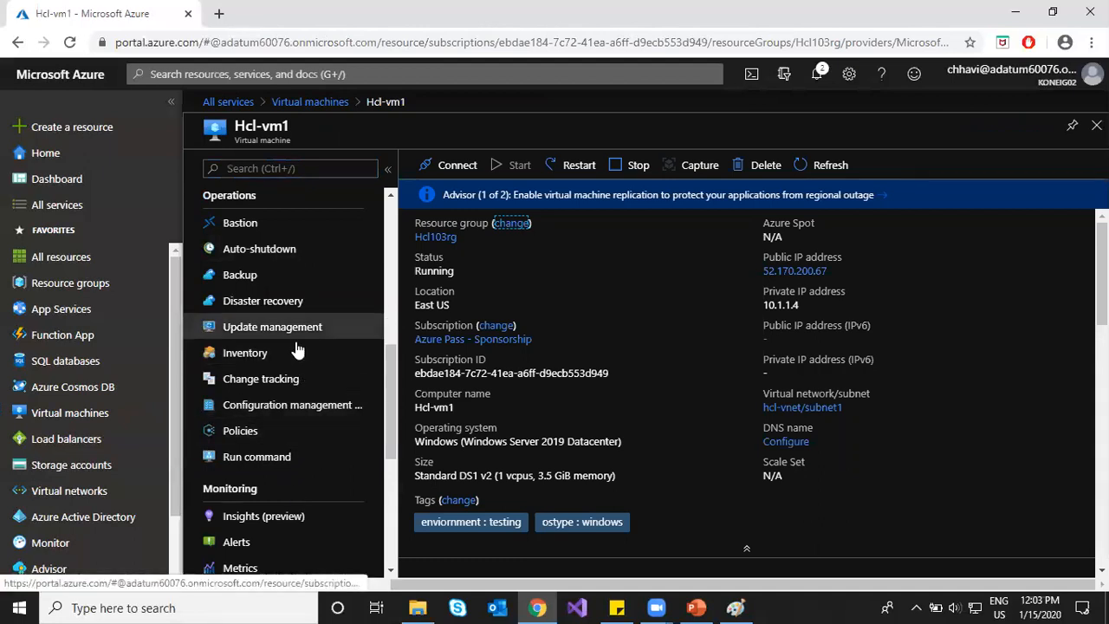
{"action": "left_click", "coordinate": [277, 380]}
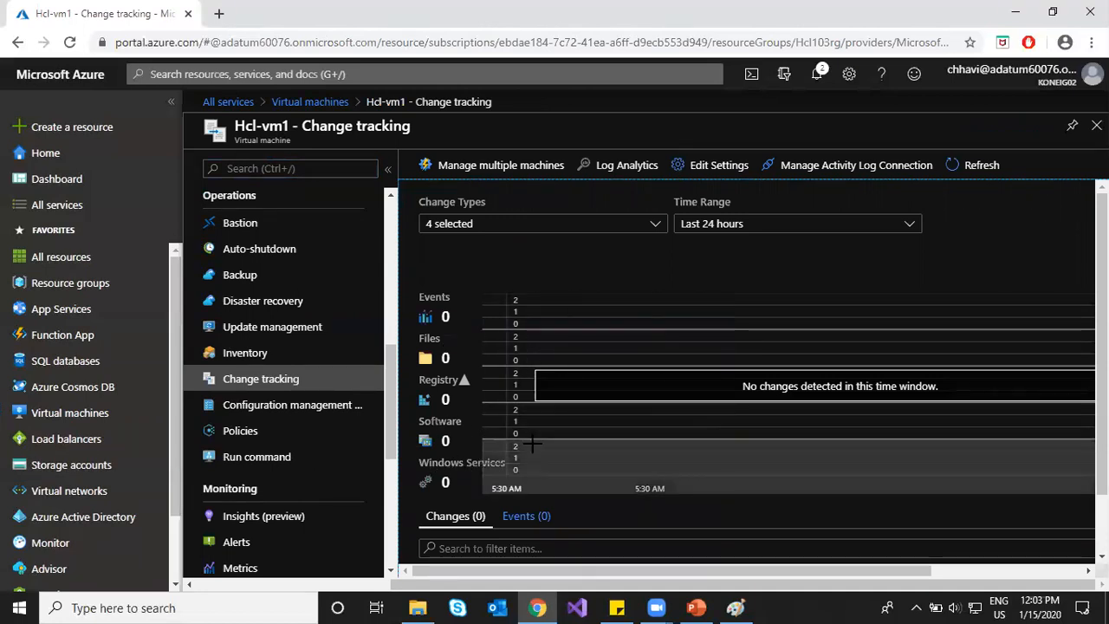
Step: Set the change tracking Time Range to Last 7 days
{"action": "left_click", "coordinate": [721, 229]}
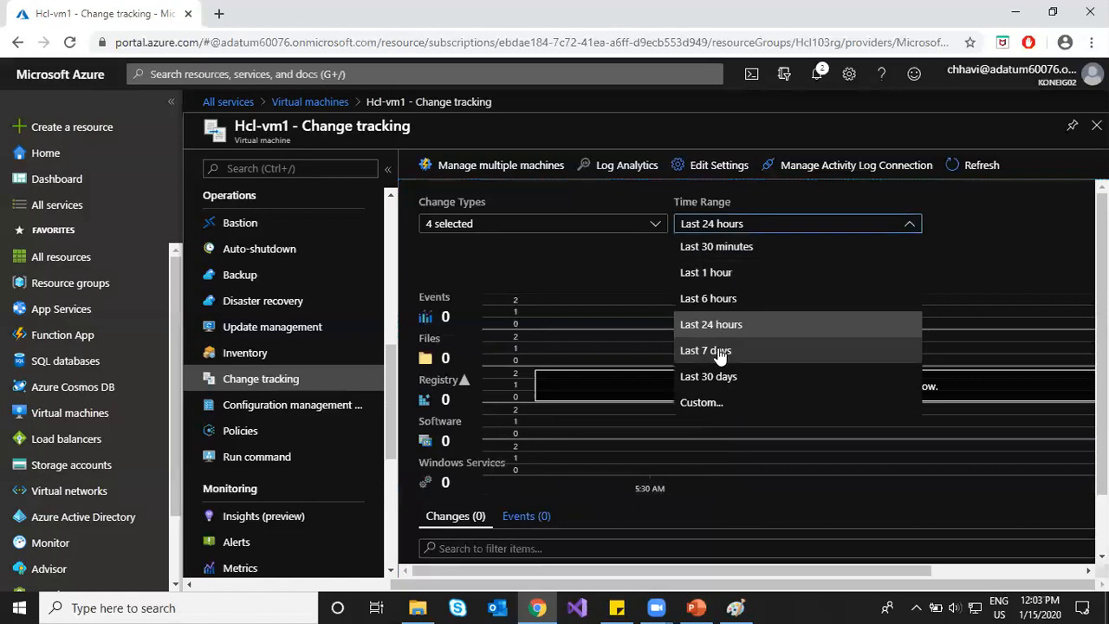
{"action": "left_click", "coordinate": [719, 350]}
{"action": "left_click", "coordinate": [606, 228]}
{"action": "left_click", "coordinate": [730, 265]}
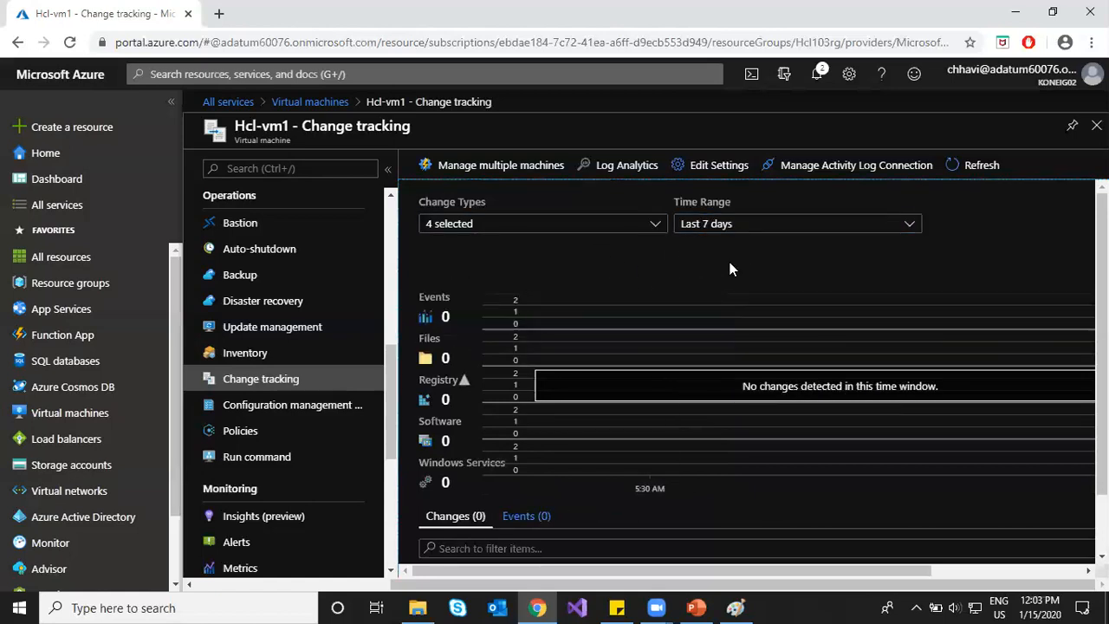
{"action": "scroll", "coordinate": [688, 491], "scroll_direction": "down", "scroll_amount": 2}
{"action": "scroll", "coordinate": [574, 433], "scroll_direction": "up", "scroll_amount": 2}
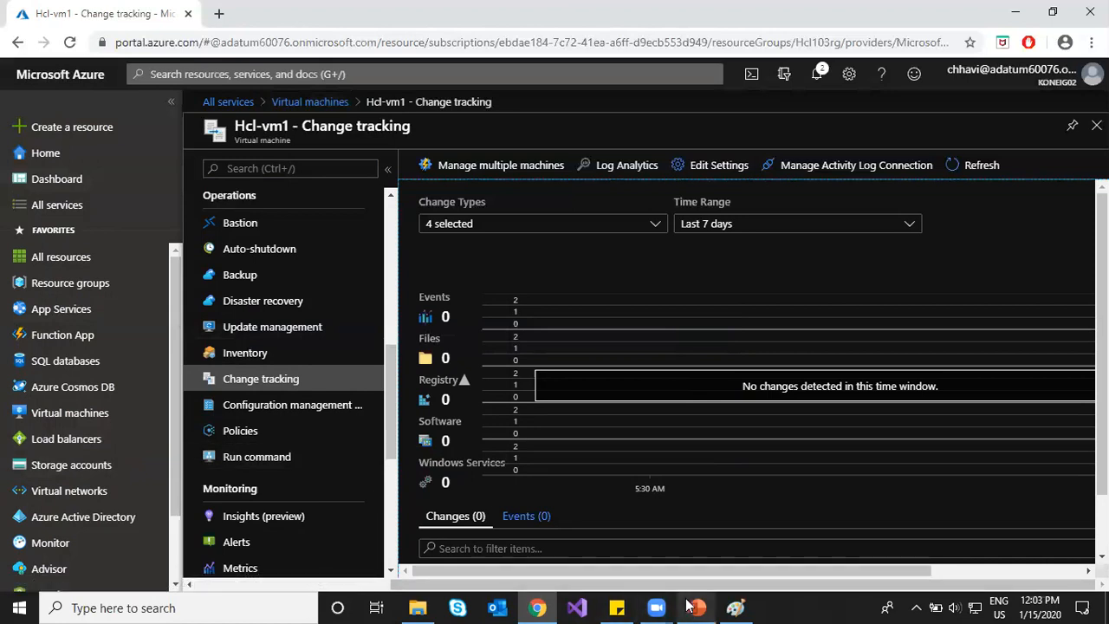
Step: Open hcl-workspace1's Workspace summary and its Antimalware Assessment tile showing 0 threats
{"action": "mouse_move", "coordinate": [690, 605]}
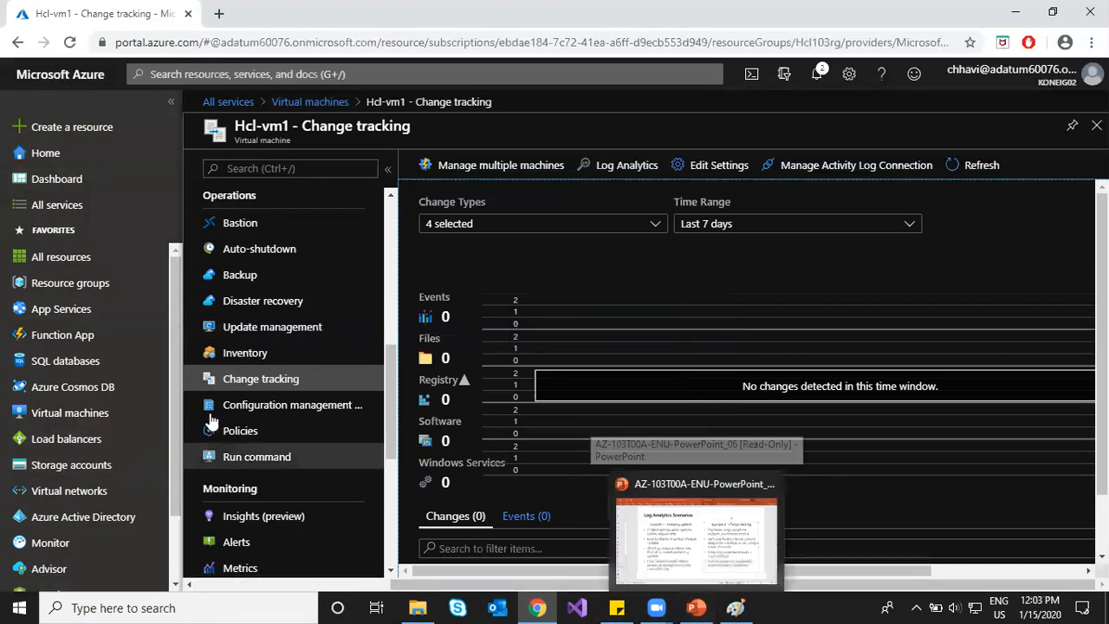
{"action": "left_click", "coordinate": [81, 215]}
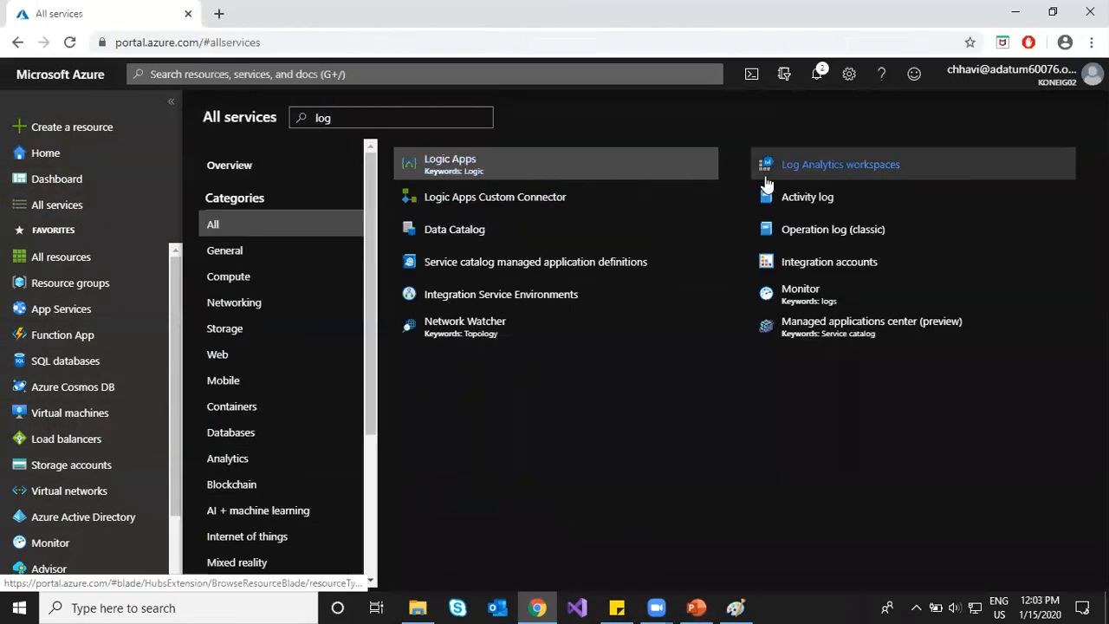
{"action": "left_click", "coordinate": [770, 170]}
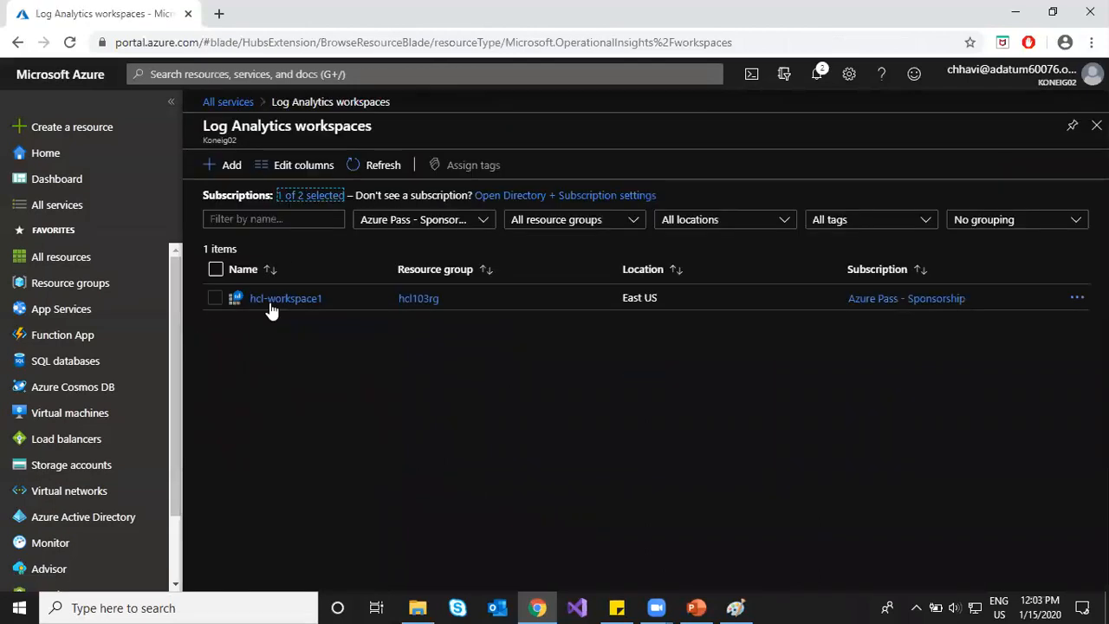
{"action": "left_click", "coordinate": [270, 298]}
{"action": "left_click", "coordinate": [271, 502]}
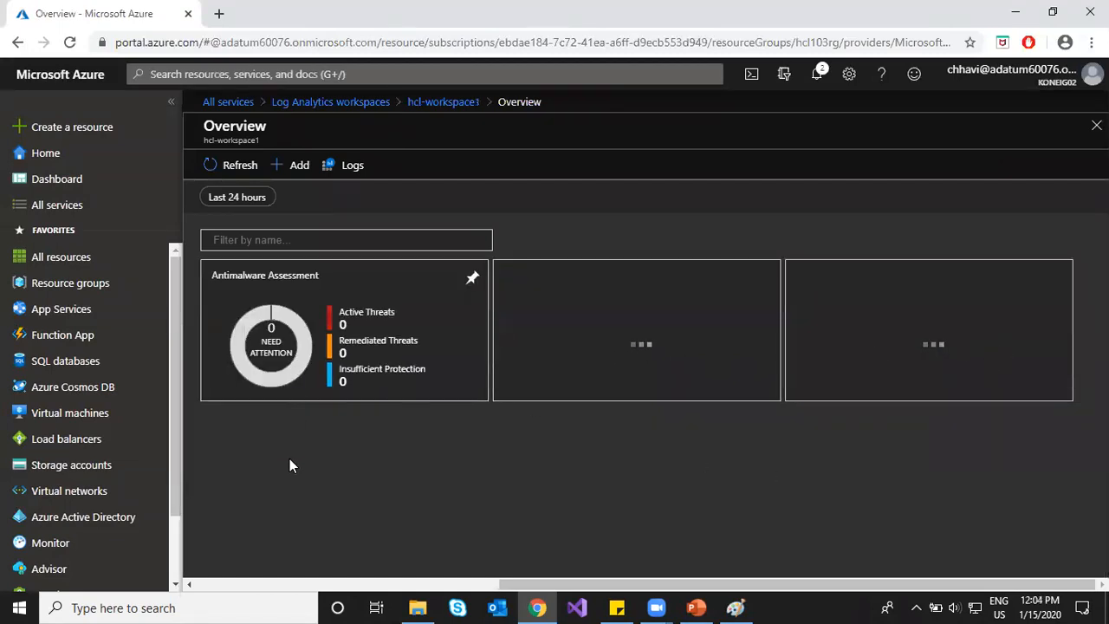
{"action": "left_click", "coordinate": [329, 351]}
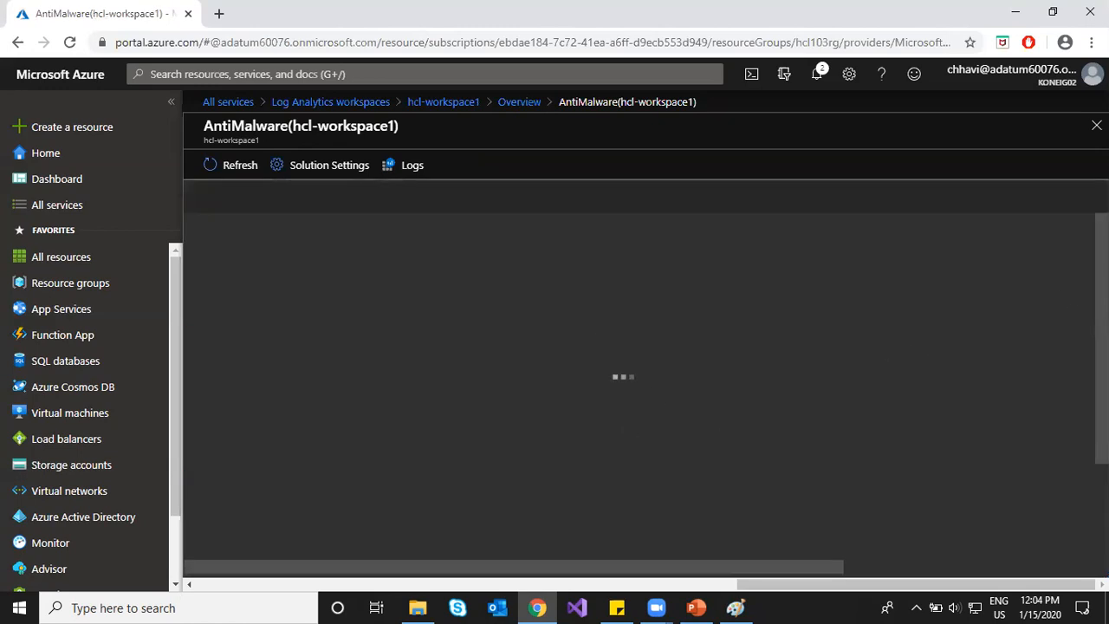
{"action": "scroll", "coordinate": [812, 401], "scroll_direction": "down", "scroll_amount": 2}
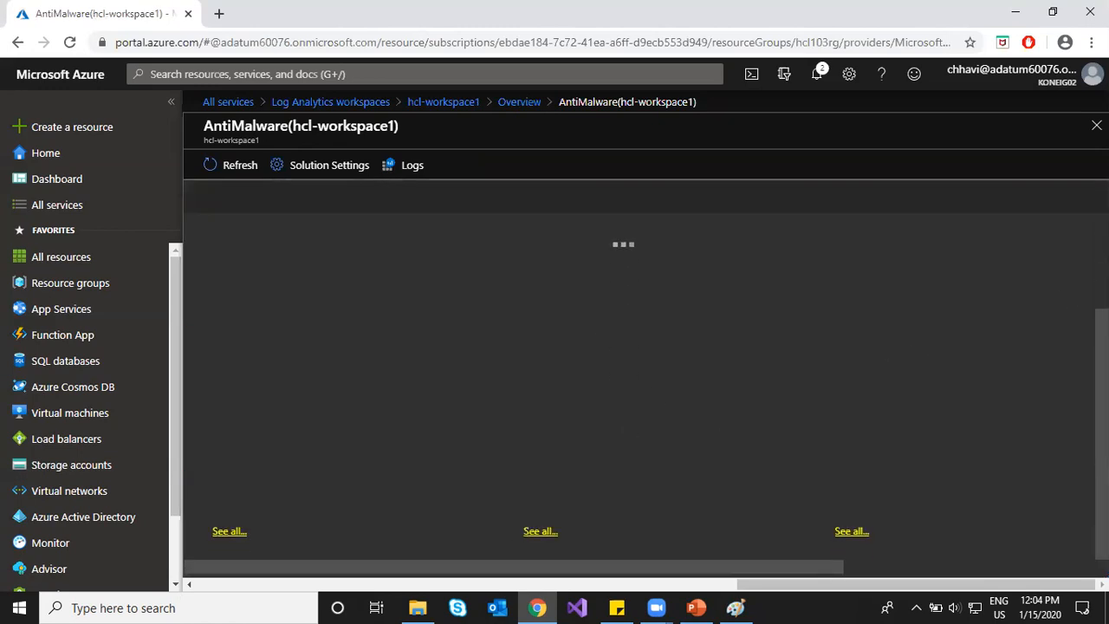
Step: Scroll through the AntiMalware solution and open its Solution Settings
{"action": "scroll", "coordinate": [812, 401], "scroll_direction": "up", "scroll_amount": 2}
{"action": "scroll", "coordinate": [812, 401], "scroll_direction": "down", "scroll_amount": 2}
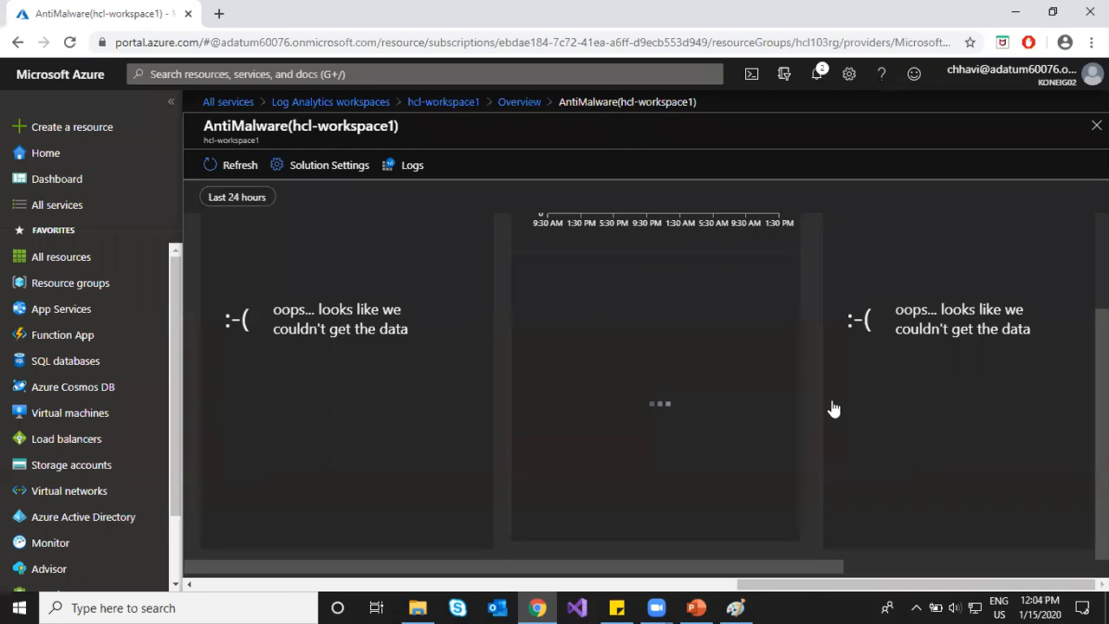
{"action": "scroll", "coordinate": [824, 412], "scroll_direction": "up", "scroll_amount": 2}
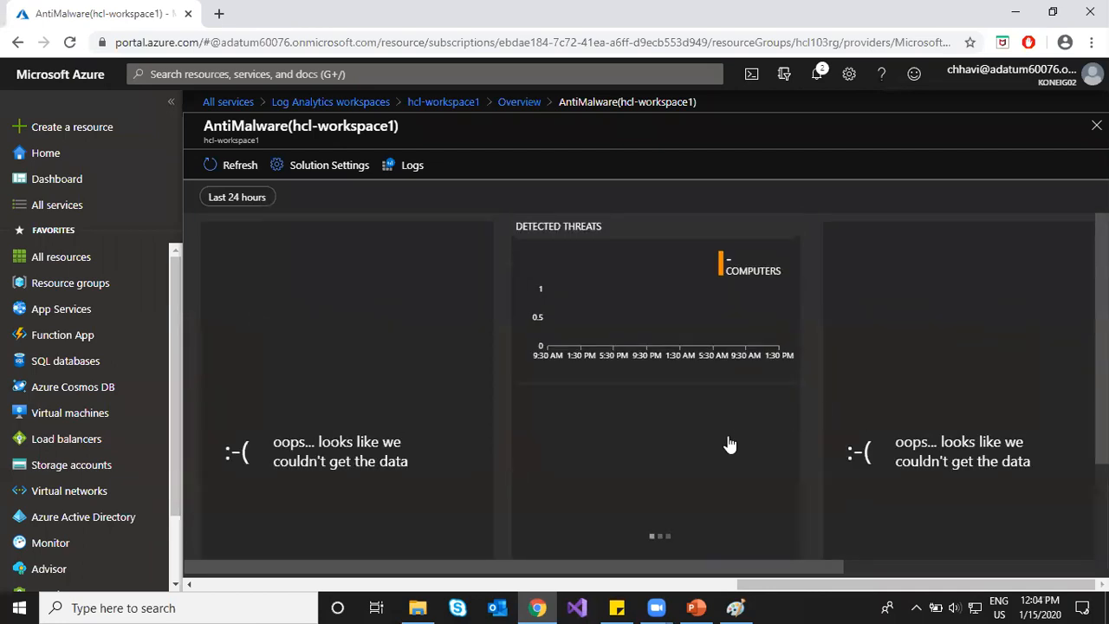
{"action": "left_click", "coordinate": [316, 171]}
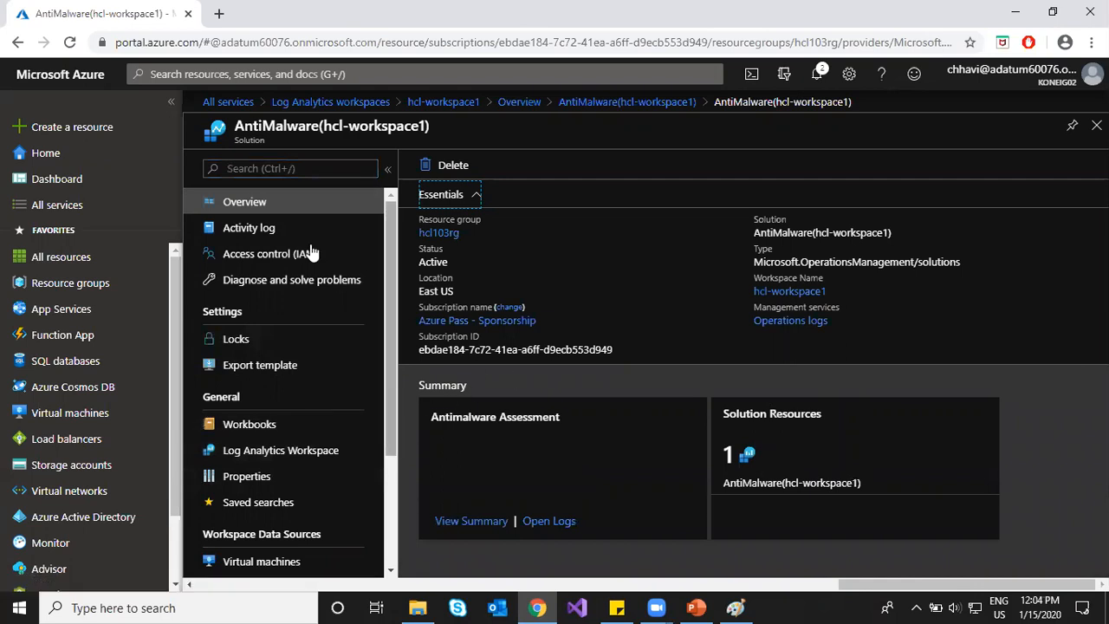
Step: Return to hcl-workspace1, close the workspace, and switch back to the PowerPoint deck
{"action": "left_click", "coordinate": [443, 101]}
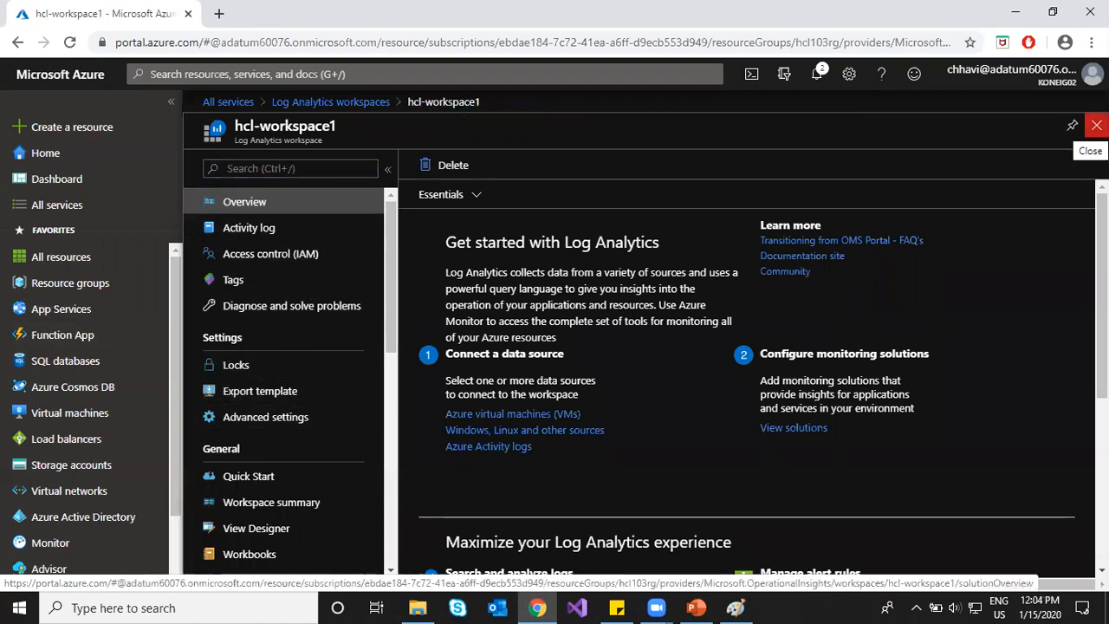
{"action": "left_click", "coordinate": [1097, 124]}
{"action": "left_click", "coordinate": [696, 608]}
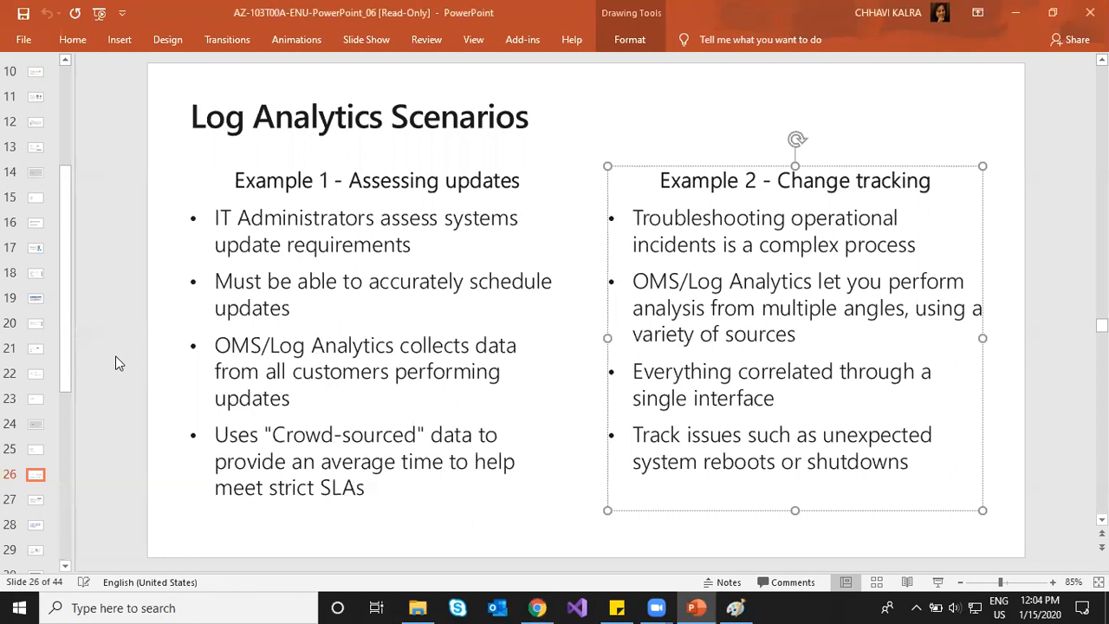
Step: Advance the slides from 26 to 33, Lesson 04: Network Watcher, then bring up the Paint notes
{"action": "scroll", "coordinate": [119, 363], "scroll_direction": "down", "scroll_amount": 1}
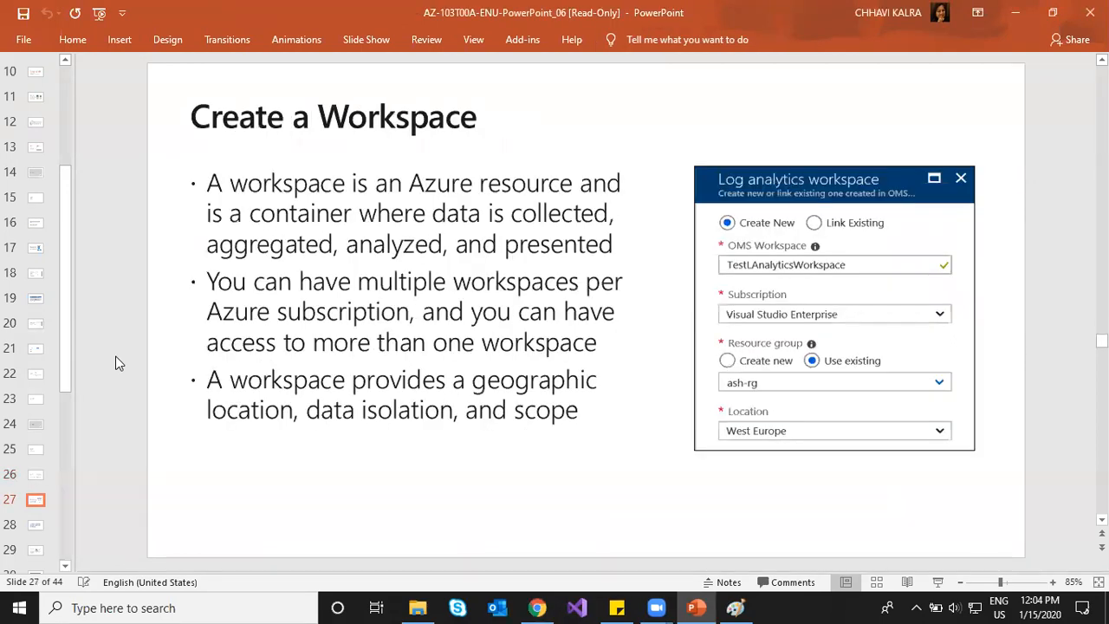
{"action": "scroll", "coordinate": [118, 363], "scroll_direction": "down", "scroll_amount": 1}
{"action": "scroll", "coordinate": [119, 363], "scroll_direction": "up", "scroll_amount": 1}
{"action": "scroll", "coordinate": [119, 363], "scroll_direction": "down", "scroll_amount": 1}
{"action": "scroll", "coordinate": [119, 363], "scroll_direction": "down", "scroll_amount": 1}
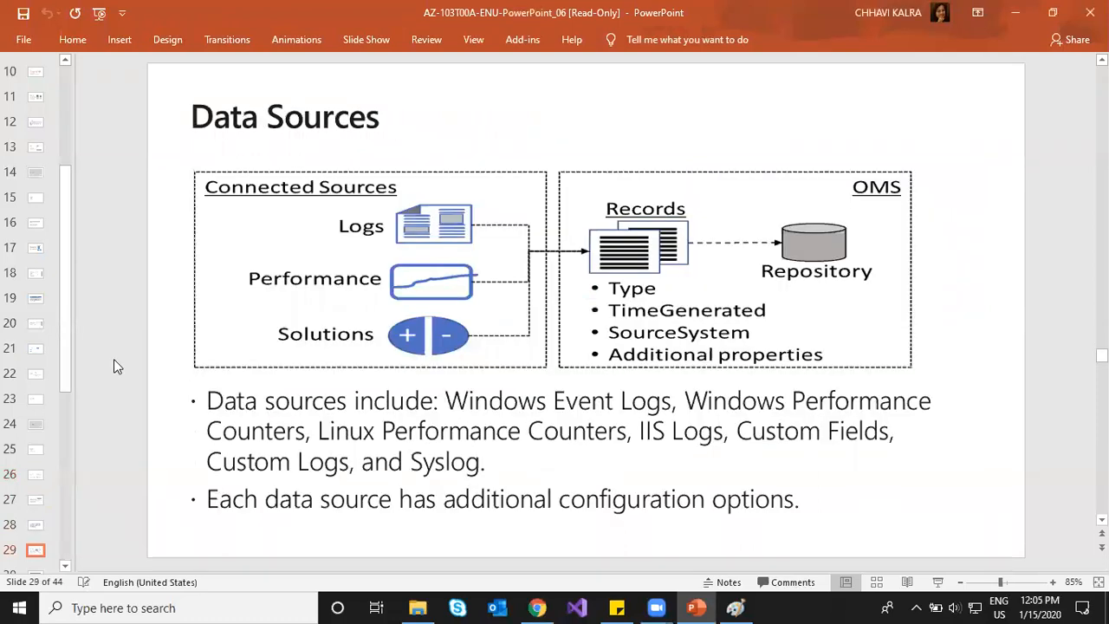
{"action": "scroll", "coordinate": [113, 359], "scroll_direction": "down", "scroll_amount": 1}
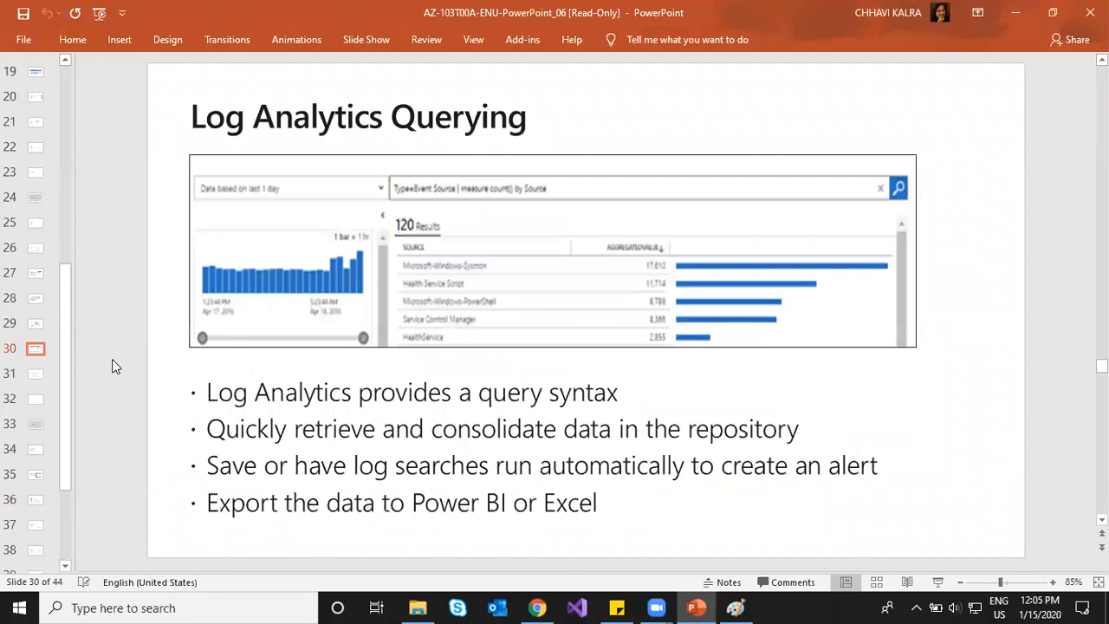
{"action": "scroll", "coordinate": [112, 364], "scroll_direction": "down", "scroll_amount": 1}
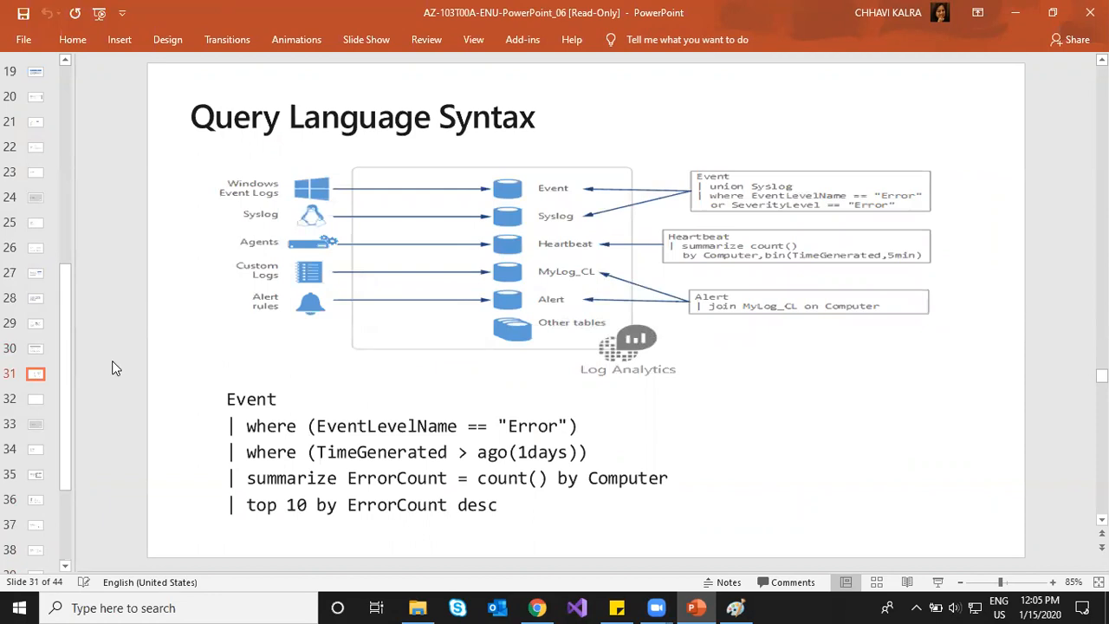
{"action": "scroll", "coordinate": [113, 368], "scroll_direction": "down", "scroll_amount": 1}
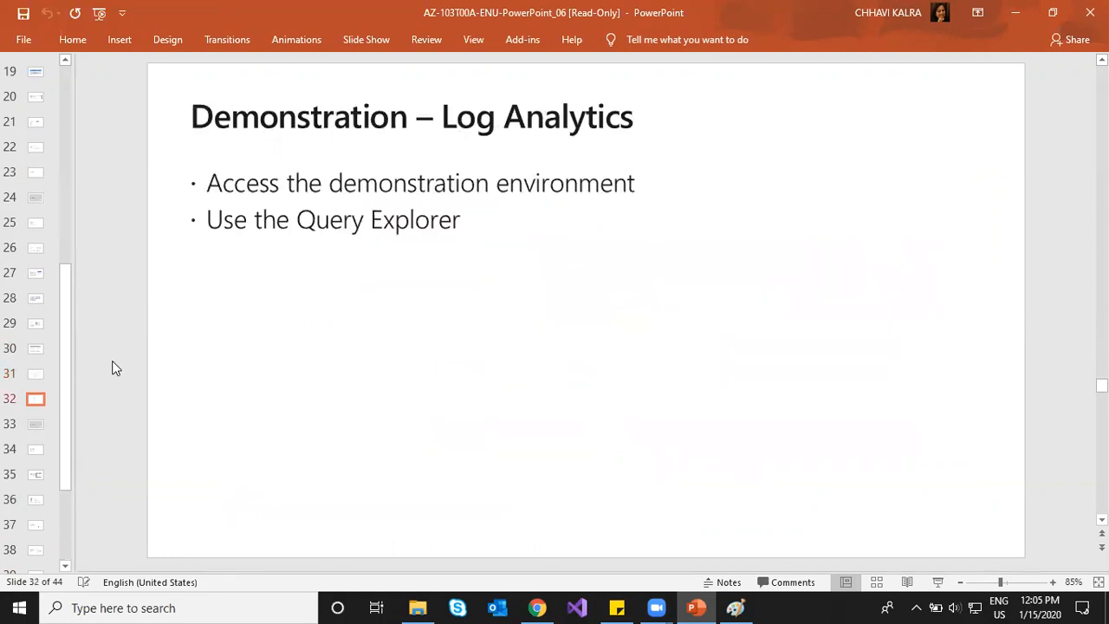
{"action": "scroll", "coordinate": [113, 368], "scroll_direction": "down", "scroll_amount": 1}
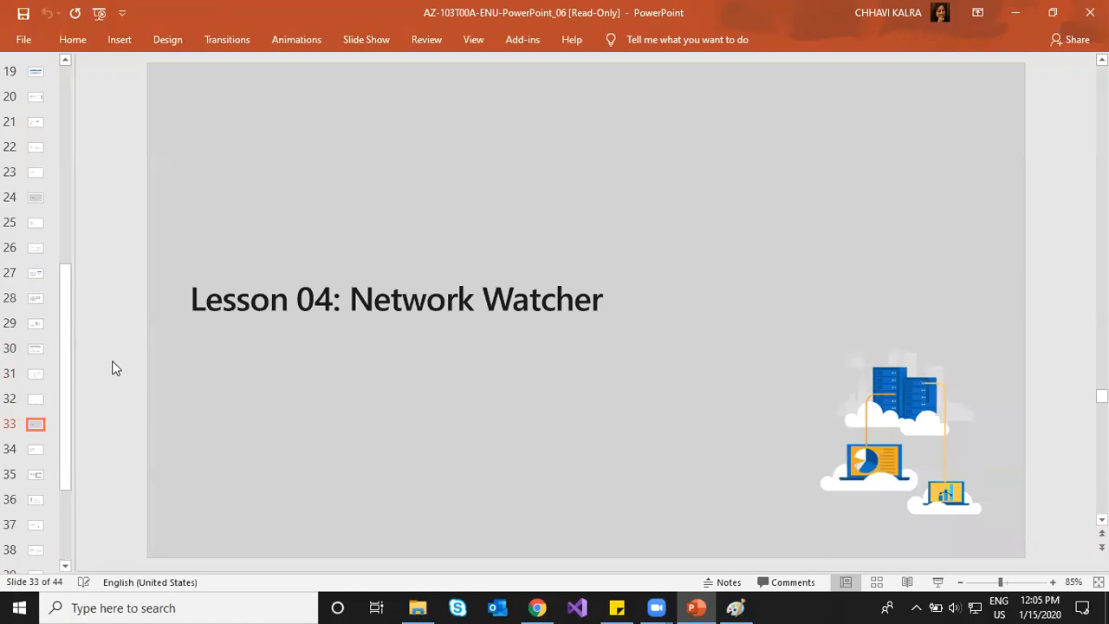
{"action": "left_click", "coordinate": [735, 608]}
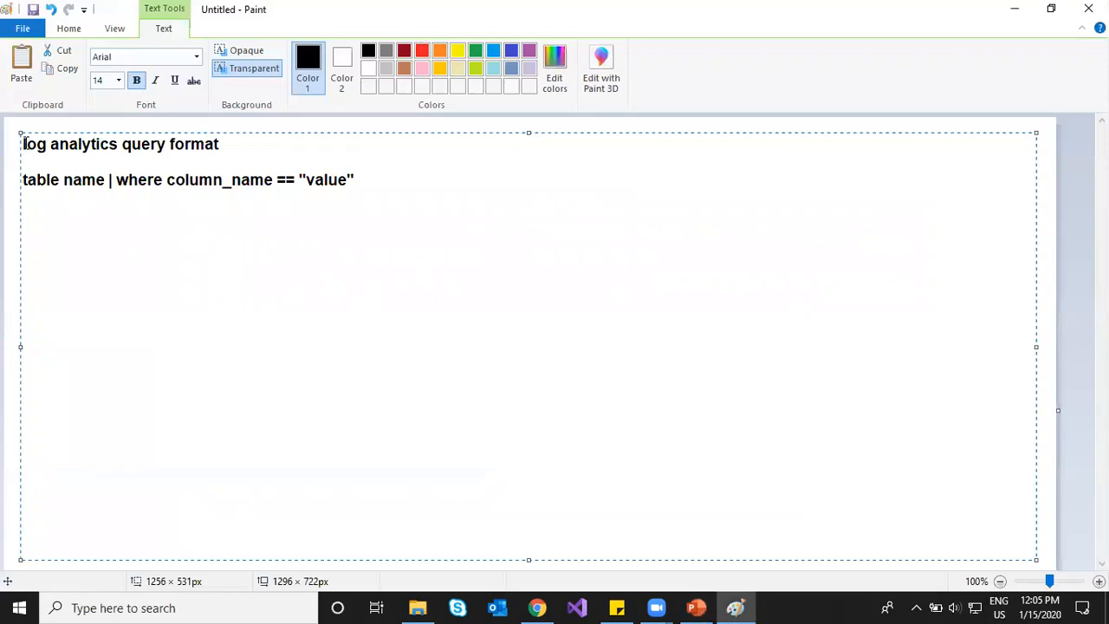
Step: Note that Network Watcher is a monitoring tool checking whether one VM can reach another VM or IP
{"action": "key", "text": "Down"}
{"action": "key", "text": "Right"}
{"action": "key", "text": "Return"}
{"action": "type", "text": "Network watcher"}
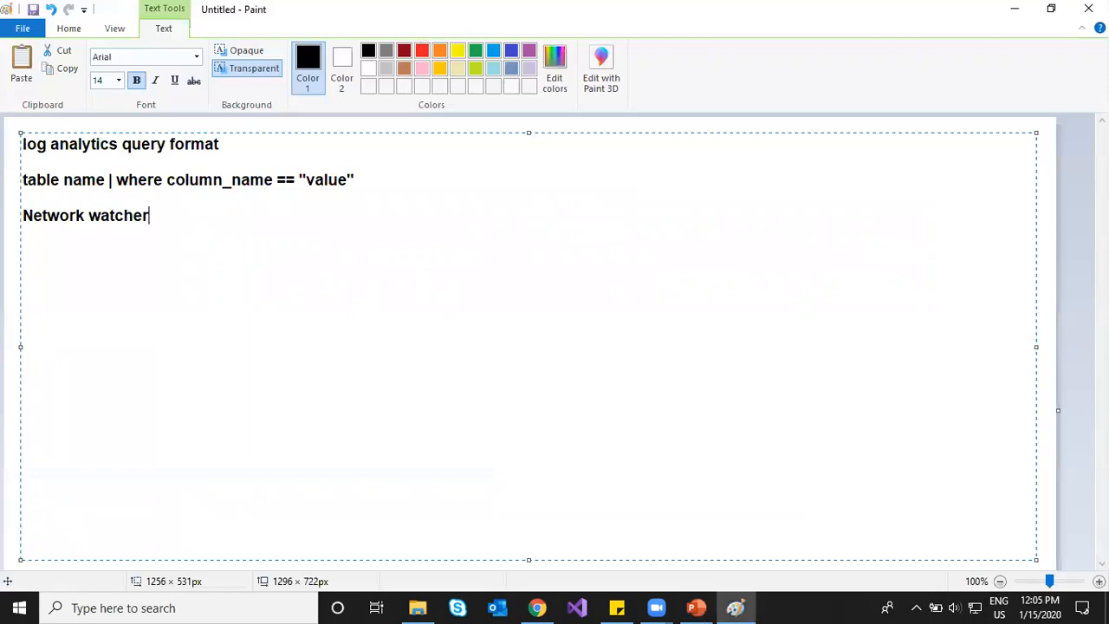
{"action": "type", "text": " : network moniroting tool"}
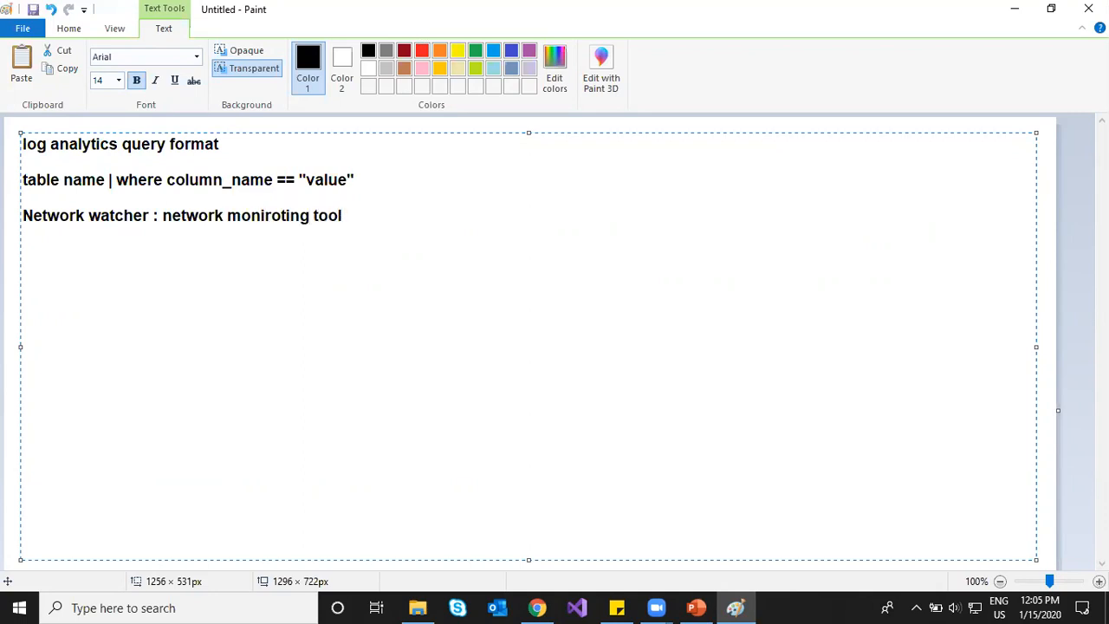
{"action": "type", "text": ". to check wheth"}
{"action": "key", "text": "BackSpace"}
{"action": "key", "text": "BackSpace"}
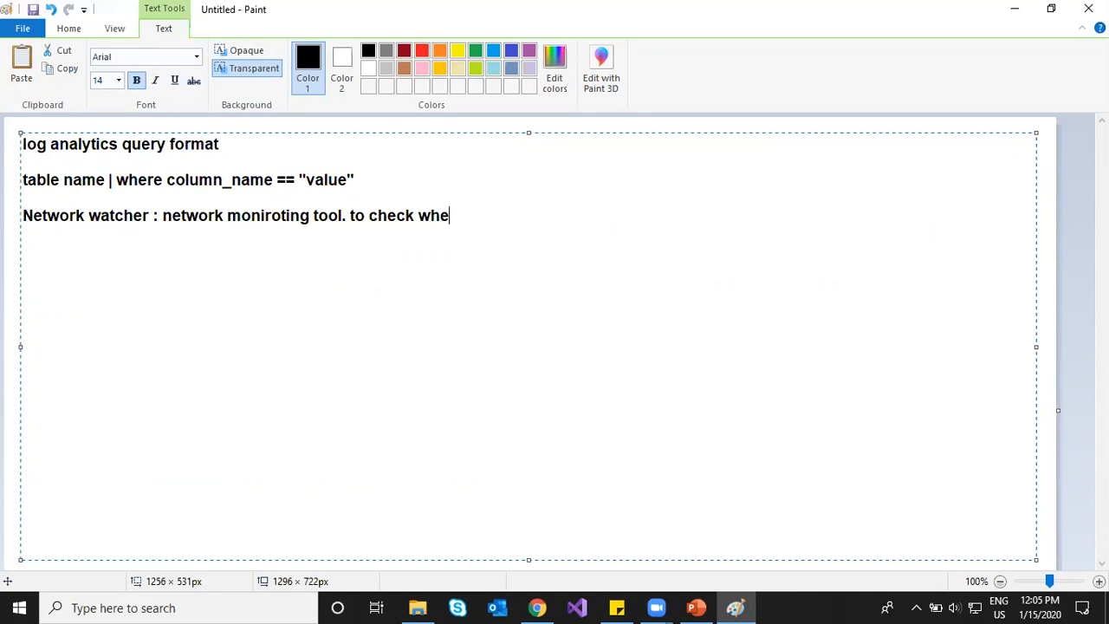
{"action": "type", "text": "ther one vm can com"}
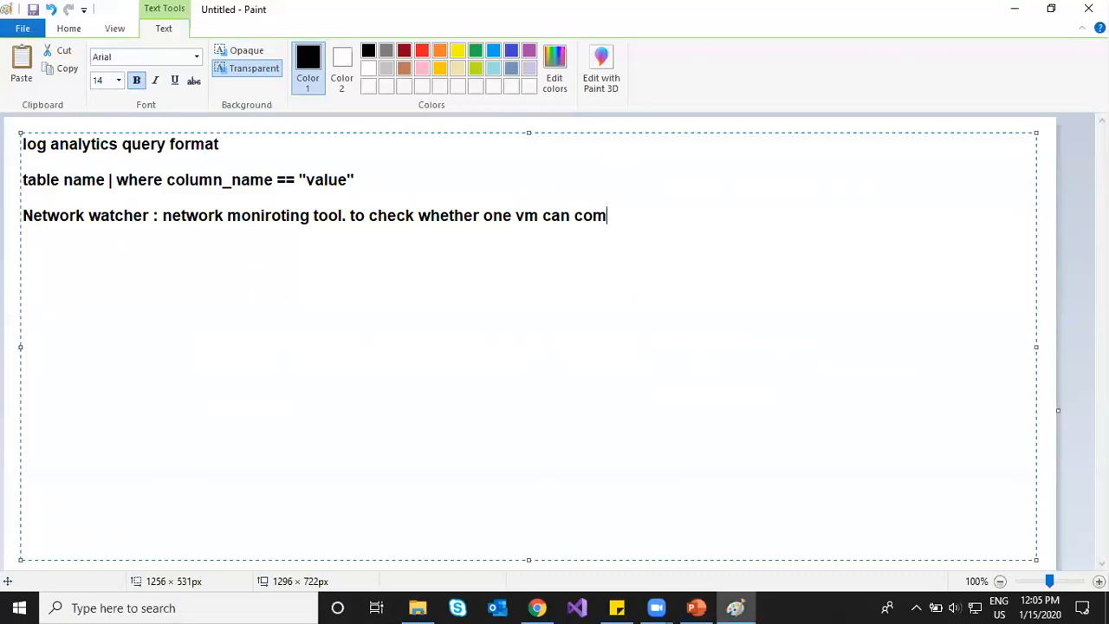
{"action": "type", "text": "municate to another vm or any other ip address."}
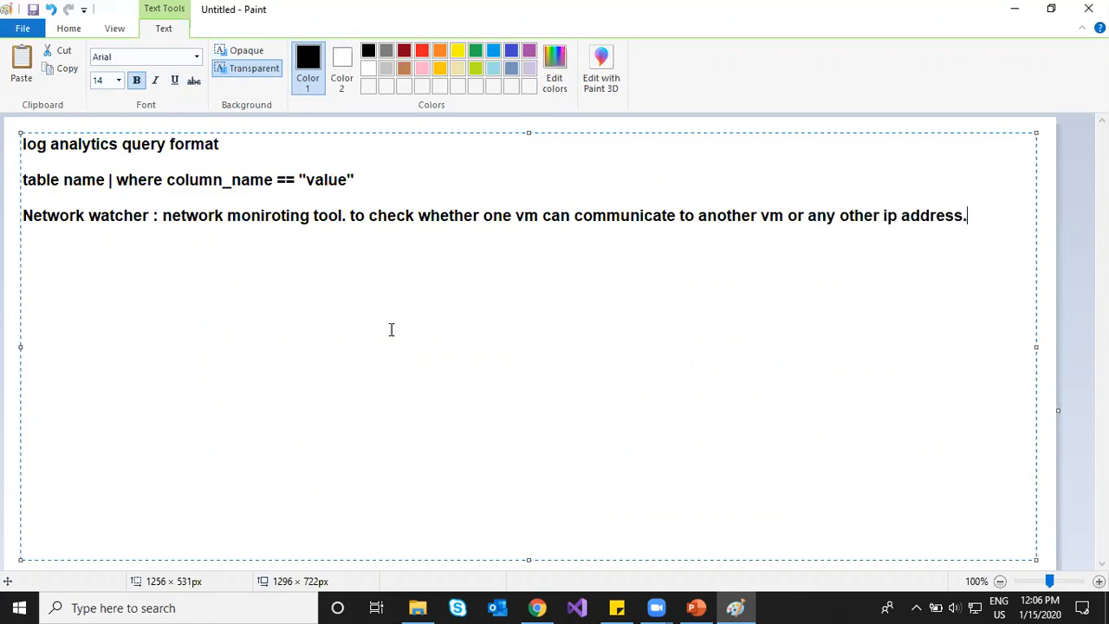
Step: In the Azure portal, close the Log Analytics workspaces page, then return to Paint
{"action": "left_click", "coordinate": [535, 607]}
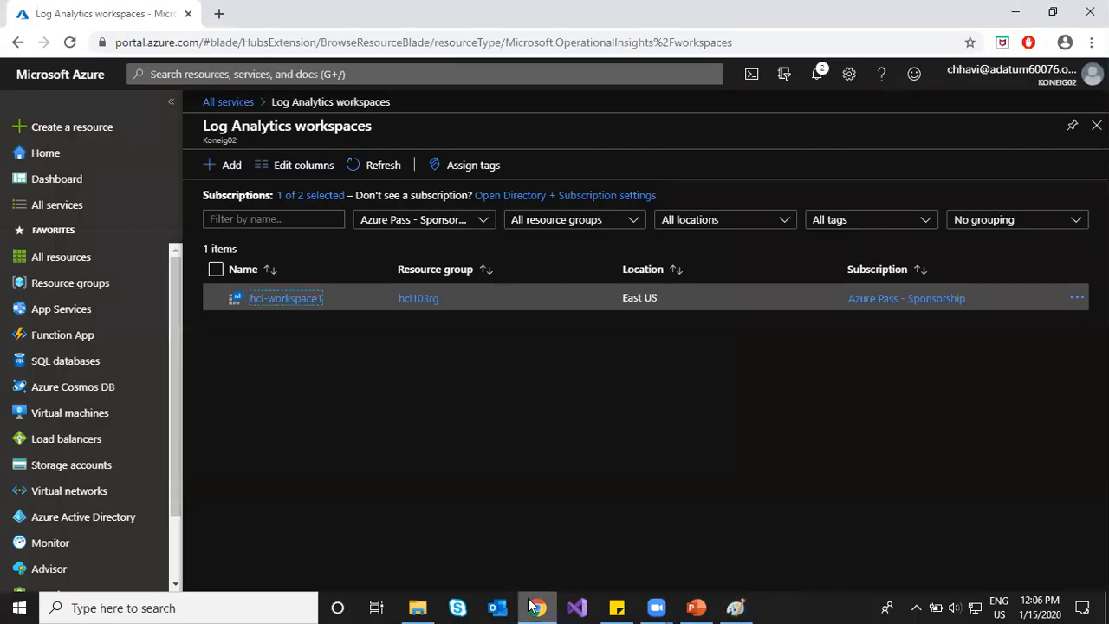
{"action": "left_click", "coordinate": [281, 303]}
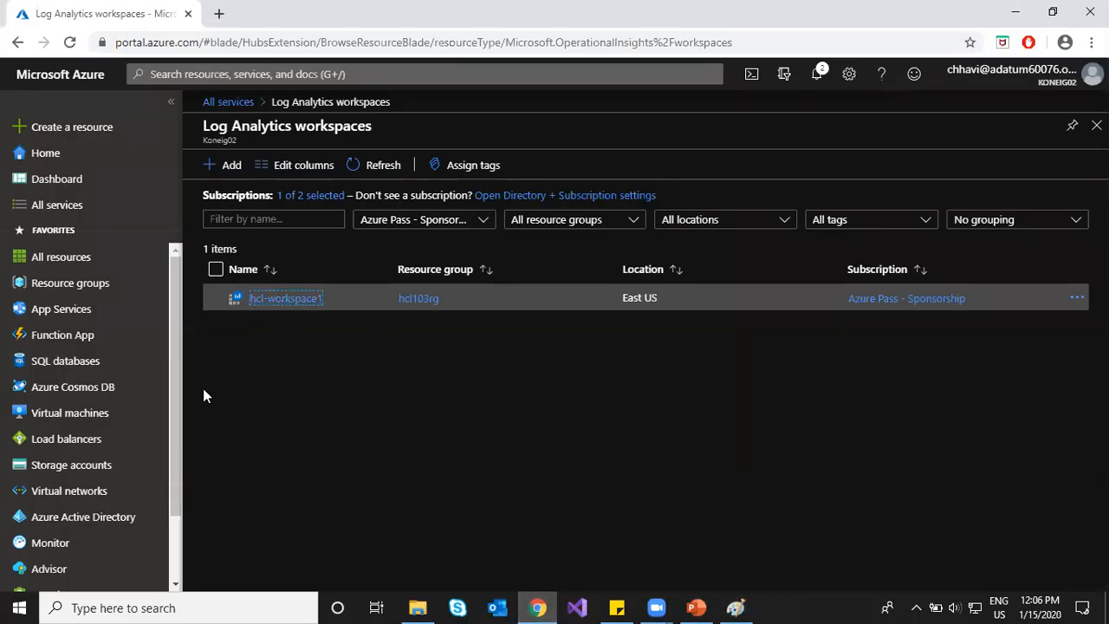
{"action": "left_click", "coordinate": [1096, 125]}
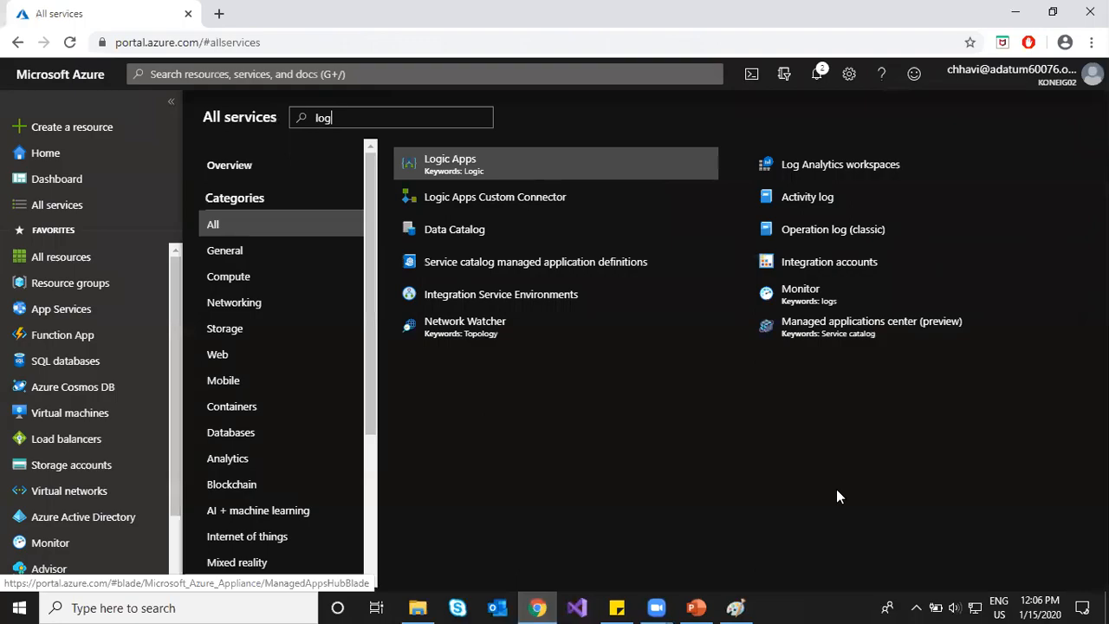
{"action": "left_click", "coordinate": [735, 608]}
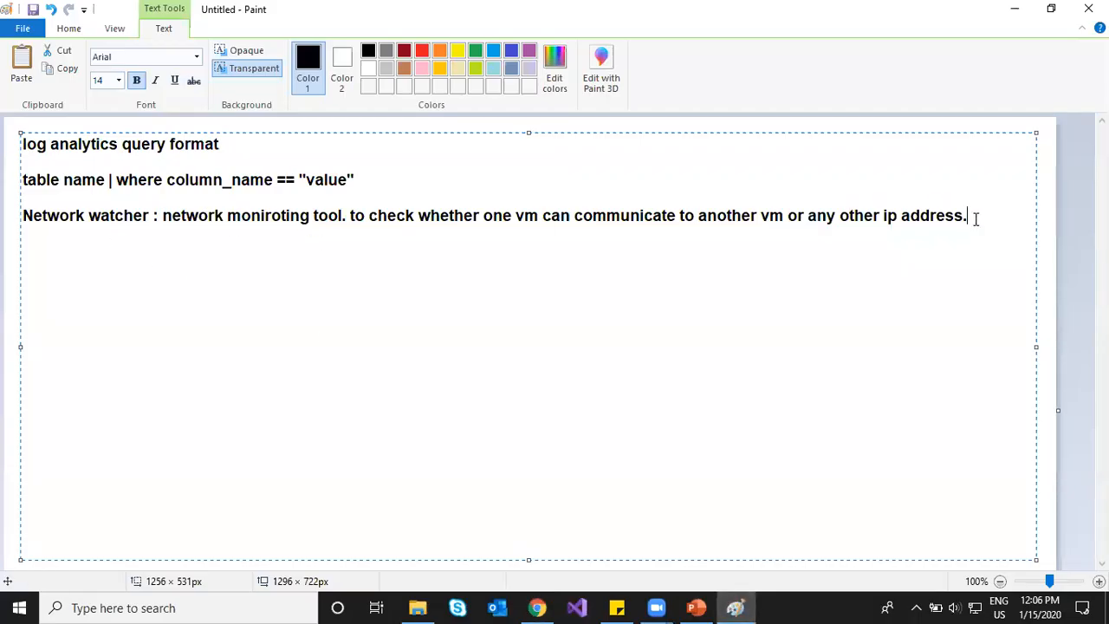
Step: Add that it is a REGIONAL SERVICE, with only one network watcher per region
{"action": "type", "text": "is a REGIOA"}
{"action": "key", "text": "BackSpace"}
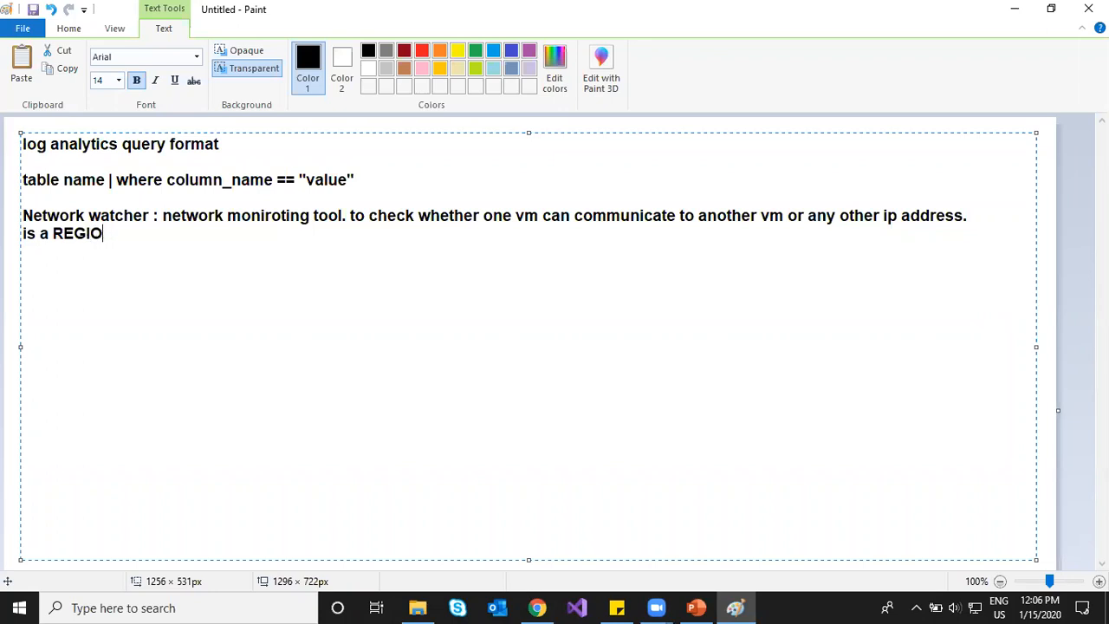
{"action": "type", "text": "NAL SERVICE. Onl"}
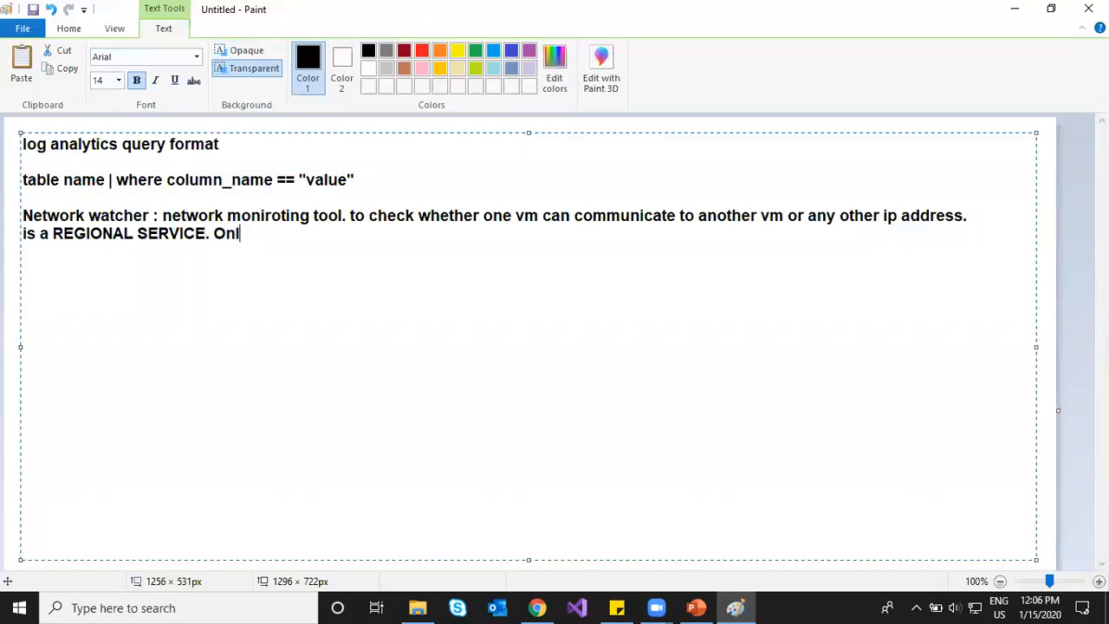
{"action": "type", "text": "y one networ"}
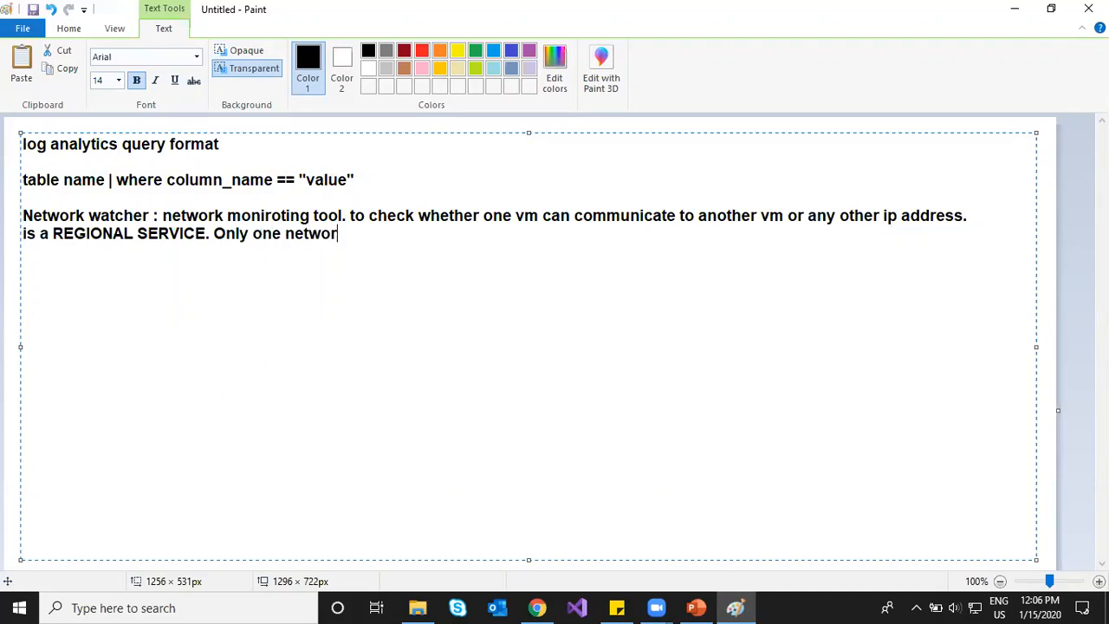
{"action": "type", "text": "k watcher "}
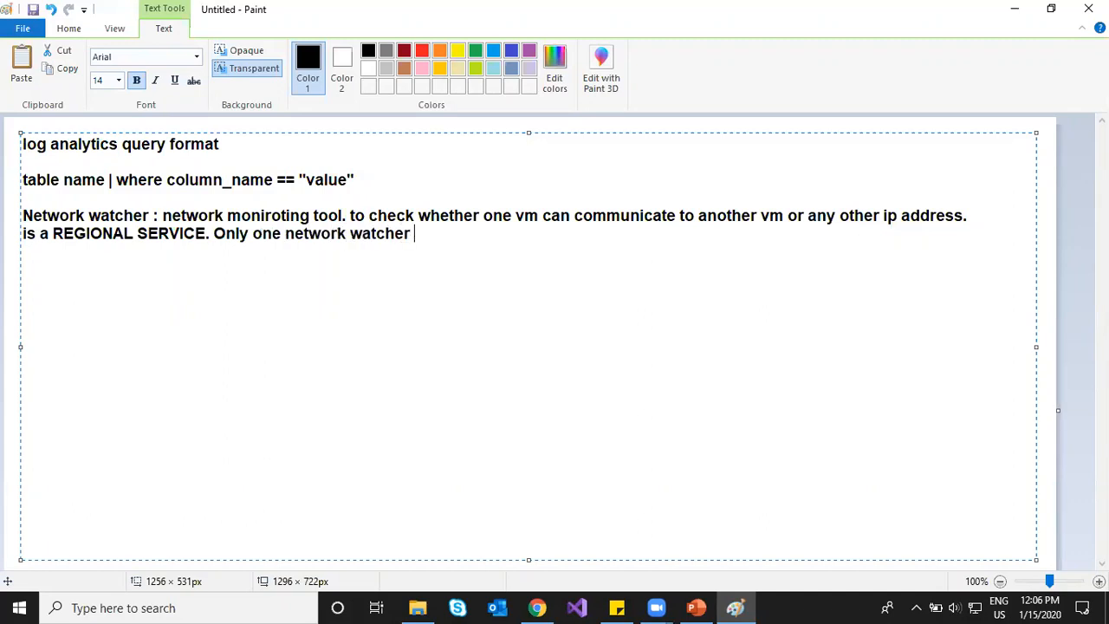
{"action": "type", "text": "per region."}
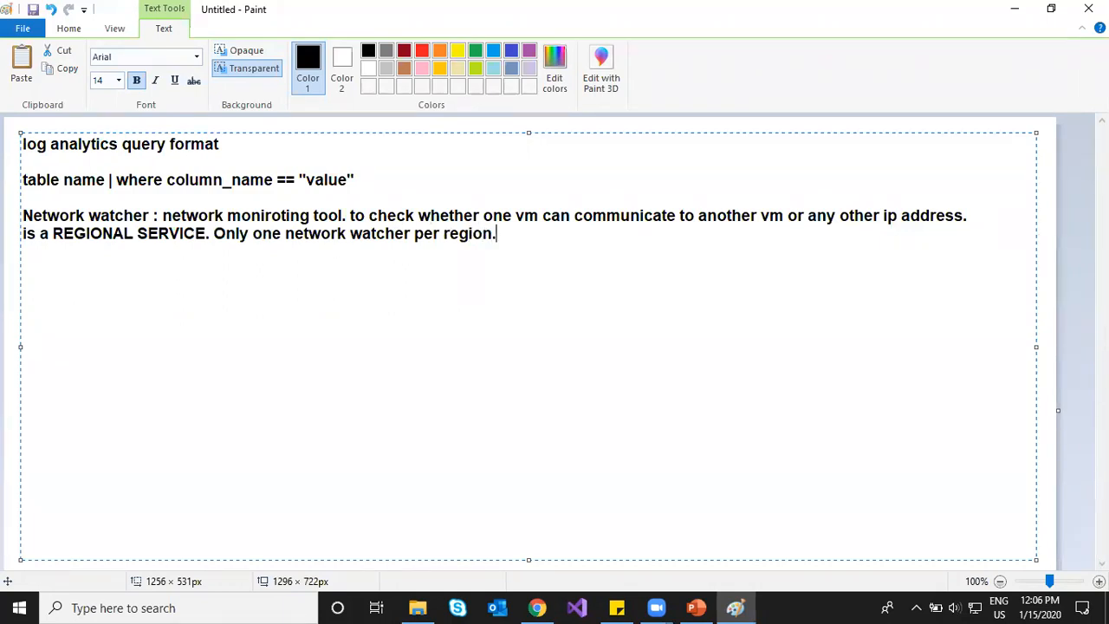
Step: Open the Network Watcher service in the Azure portal
{"action": "mouse_move", "coordinate": [541, 606]}
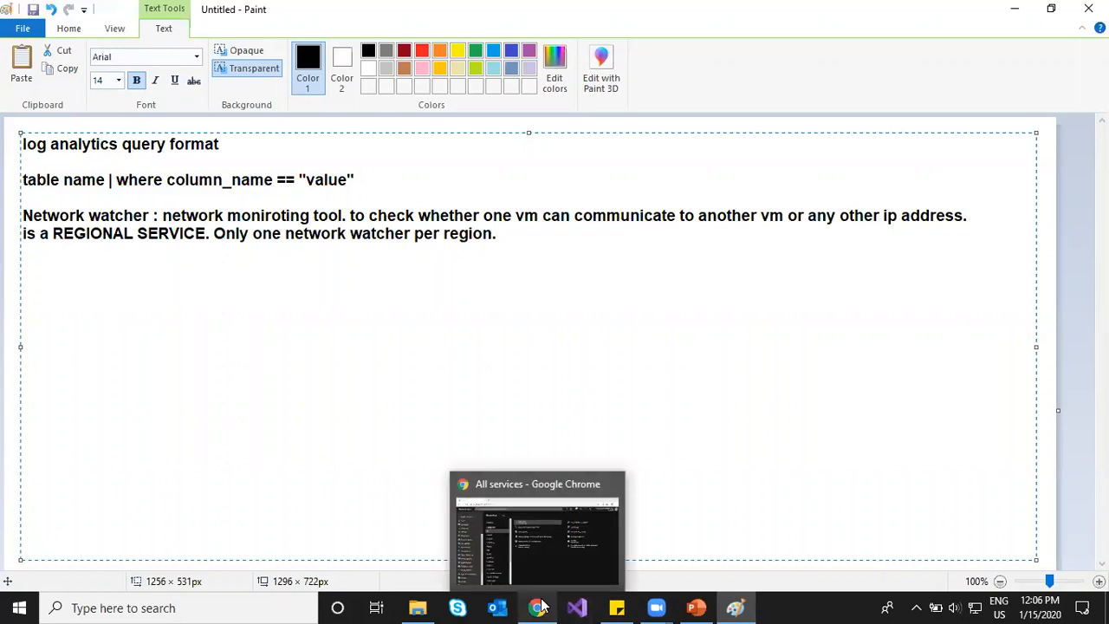
{"action": "left_click", "coordinate": [540, 606]}
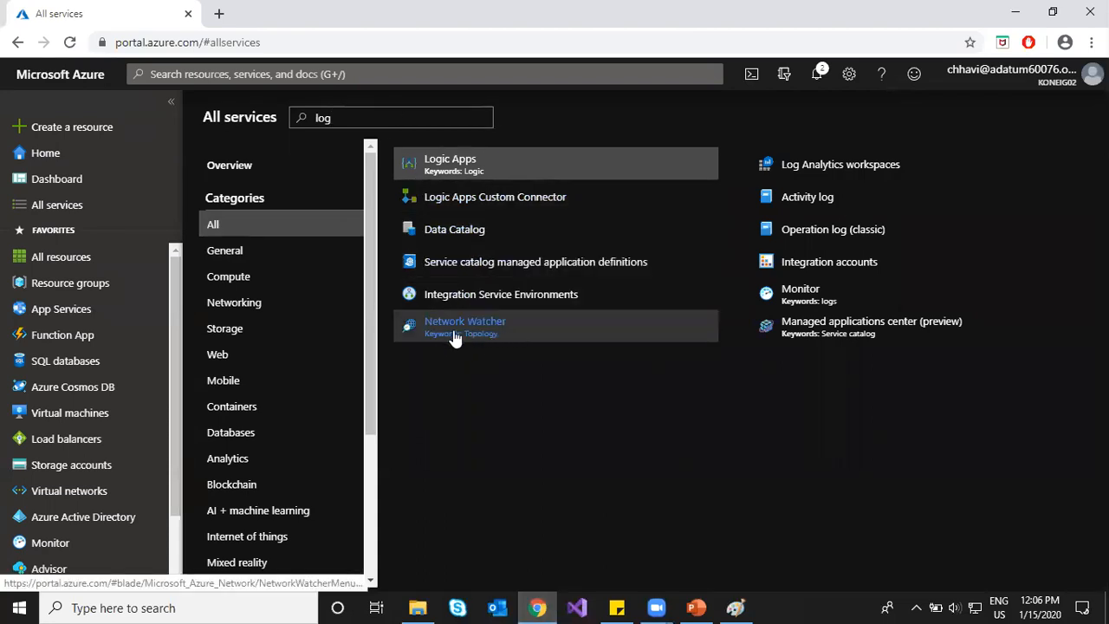
{"action": "left_click", "coordinate": [492, 333]}
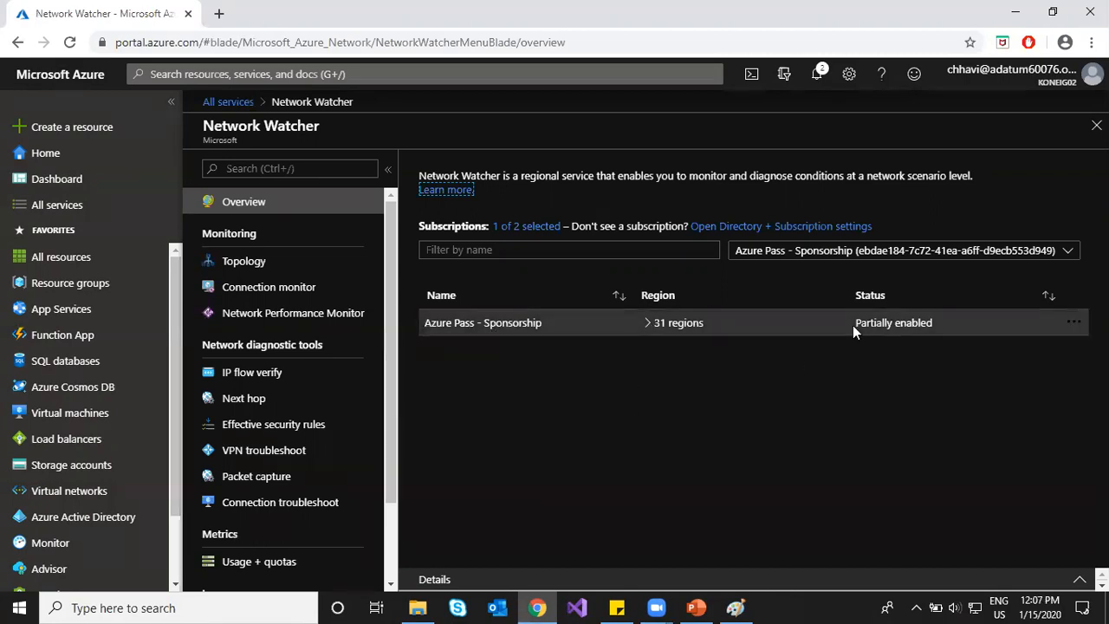
Step: Review region status: Partially enabled overall, West US and East US Enabled, West Europe details; then open Topology
{"action": "left_click_drag", "start_coordinate": [853, 325], "coordinate": [937, 320]}
{"action": "left_click", "coordinate": [646, 322]}
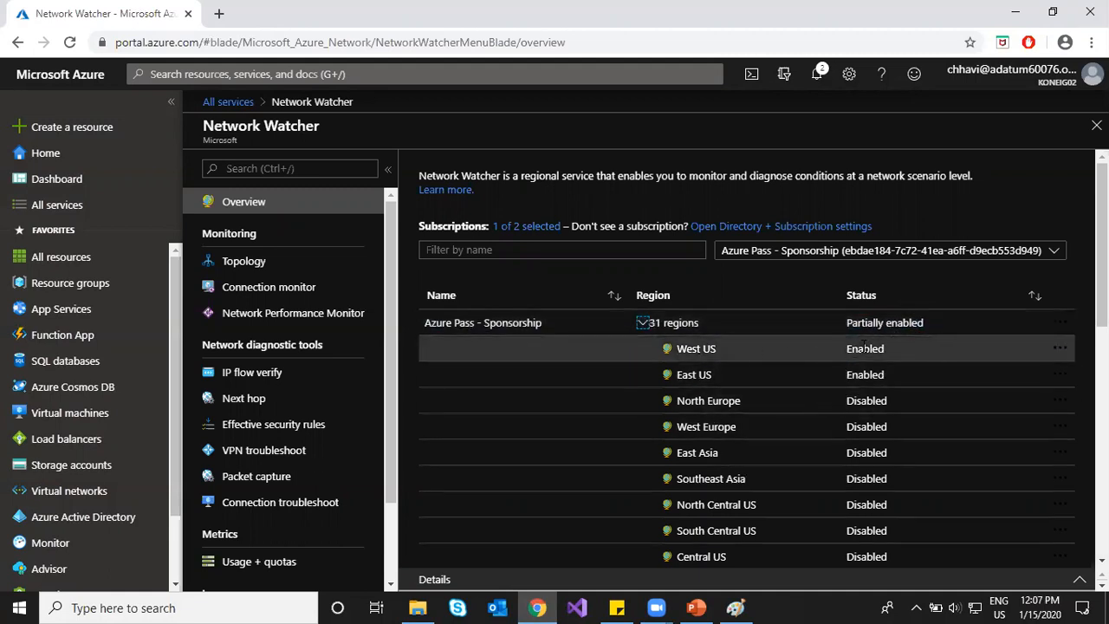
{"action": "left_click_drag", "start_coordinate": [846, 349], "coordinate": [896, 345]}
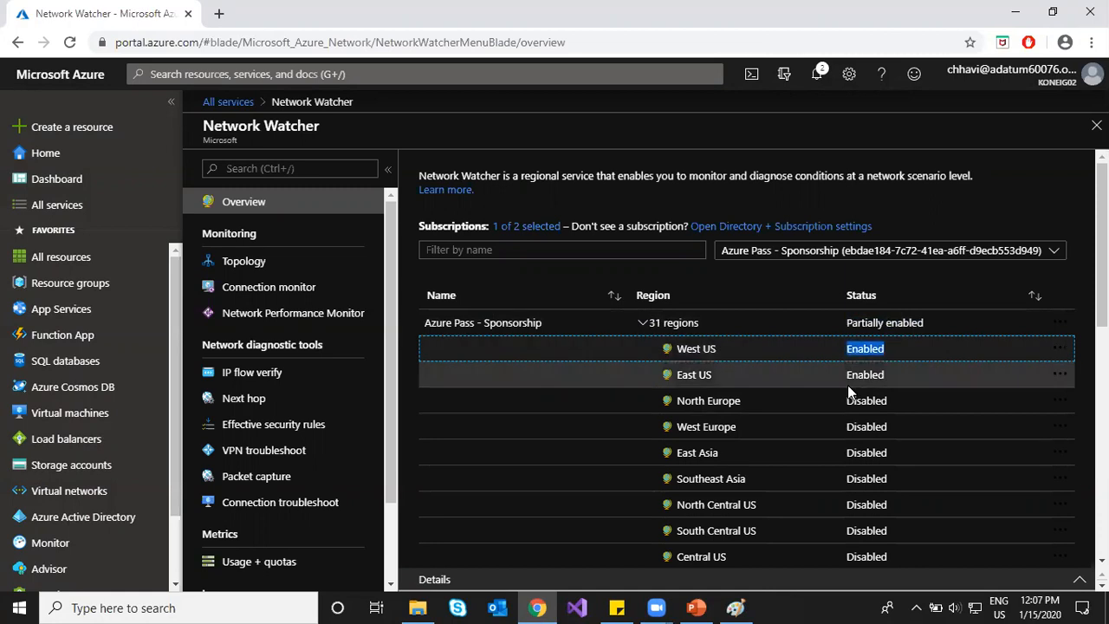
{"action": "left_click", "coordinate": [845, 352]}
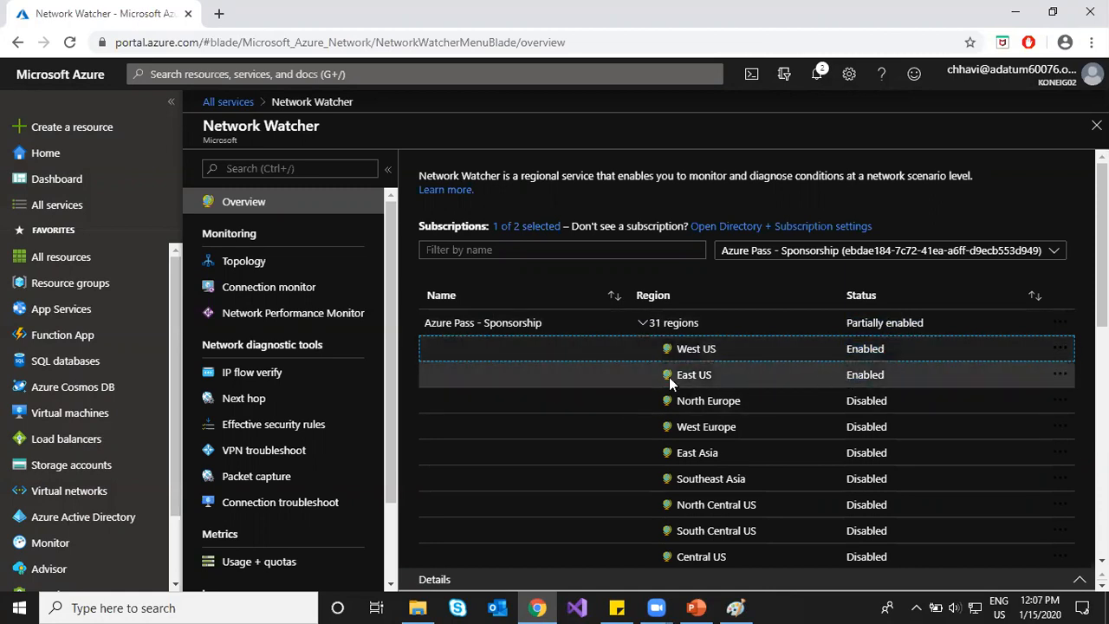
{"action": "left_click_drag", "start_coordinate": [672, 381], "coordinate": [769, 381]}
{"action": "left_click_drag", "start_coordinate": [880, 375], "coordinate": [905, 384]}
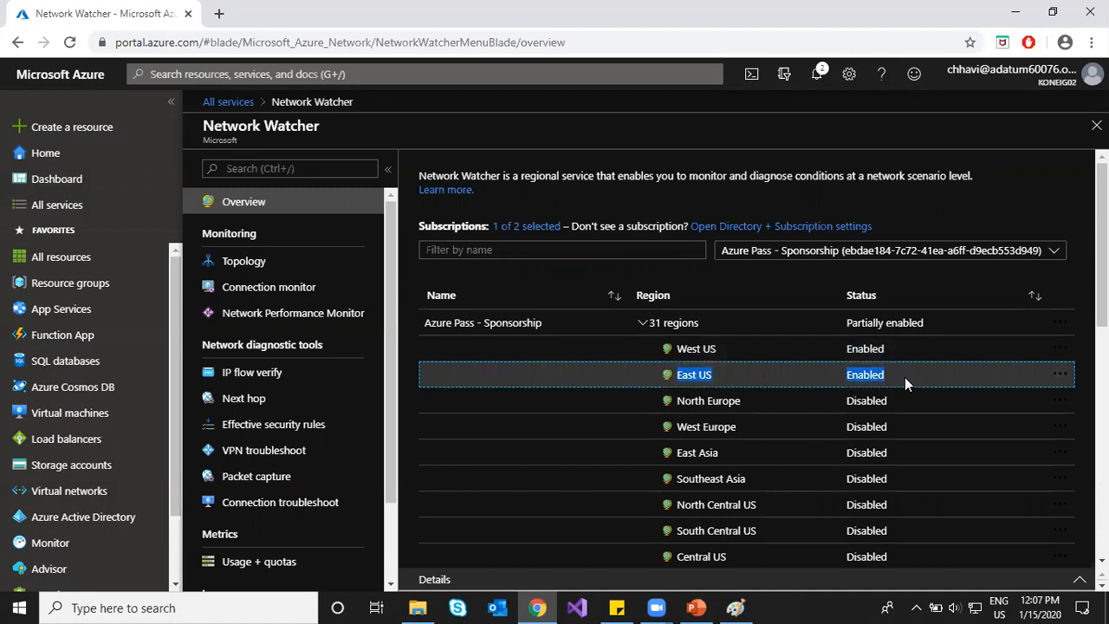
{"action": "left_click", "coordinate": [904, 377]}
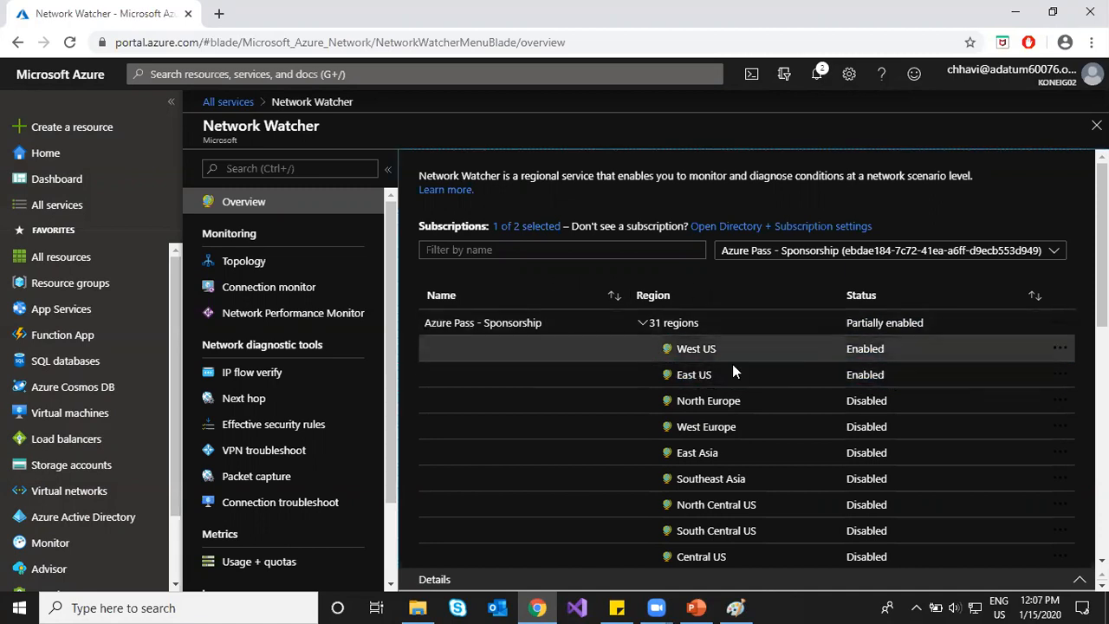
{"action": "left_click", "coordinate": [720, 428]}
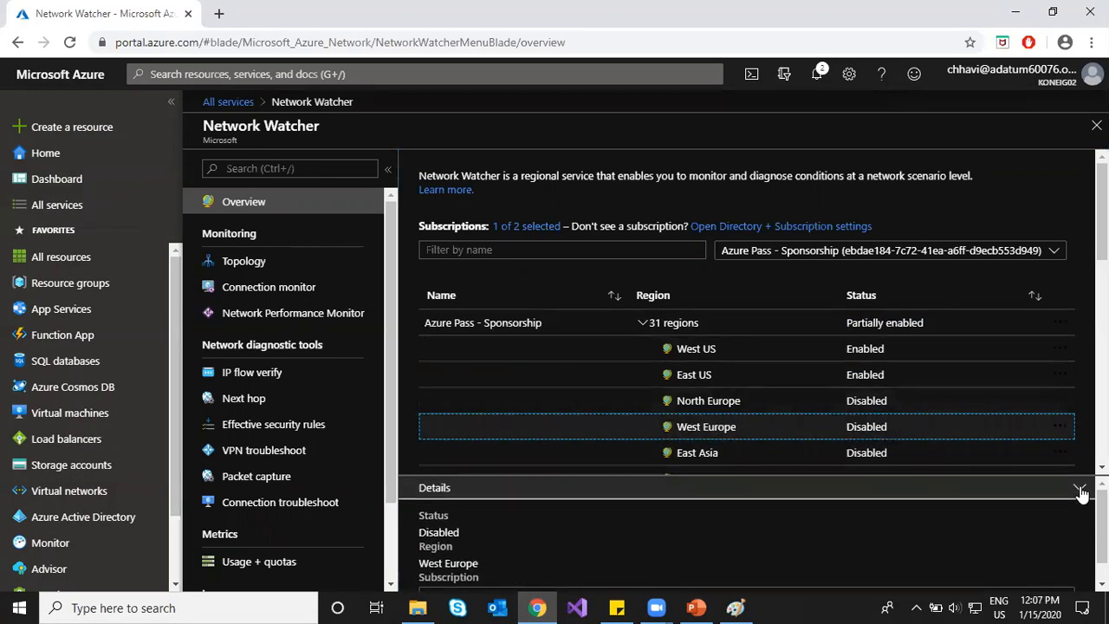
{"action": "left_click", "coordinate": [1079, 488]}
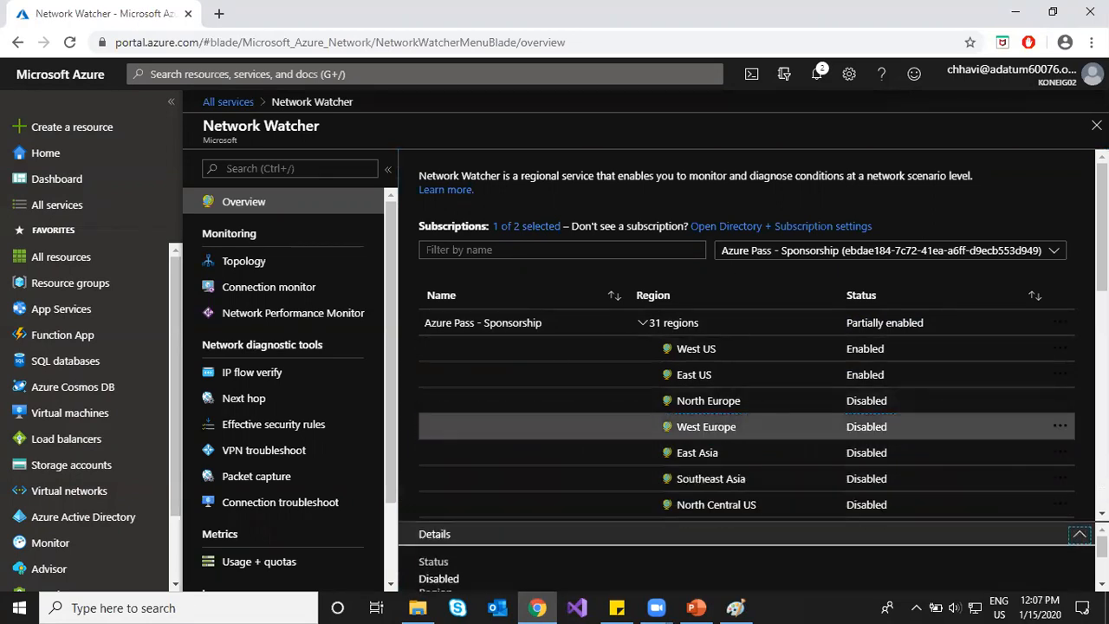
{"action": "left_click", "coordinate": [264, 266]}
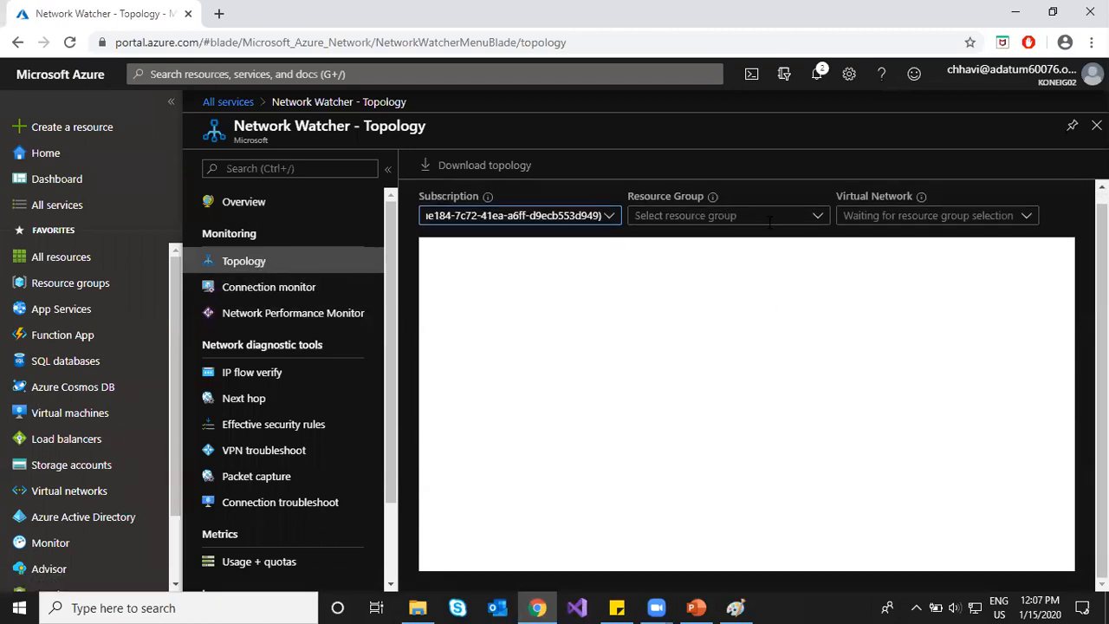
Step: Show the topology for virtual network hcl-vnet in resource group Hcl103rg
{"action": "left_click", "coordinate": [818, 217]}
{"action": "left_click", "coordinate": [656, 238]}
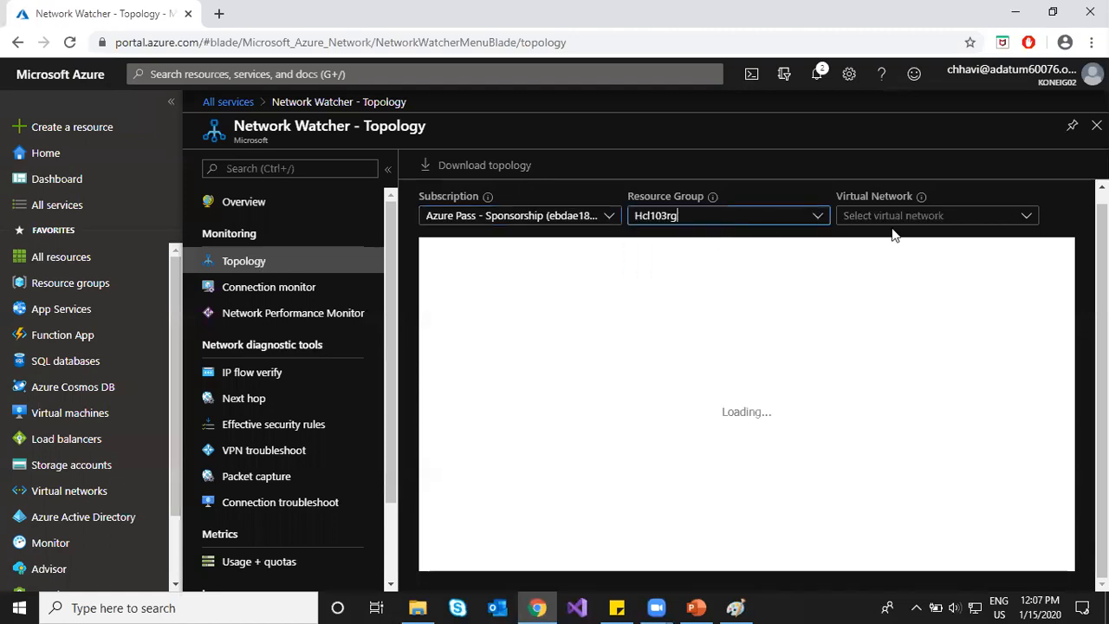
{"action": "left_click", "coordinate": [1028, 219]}
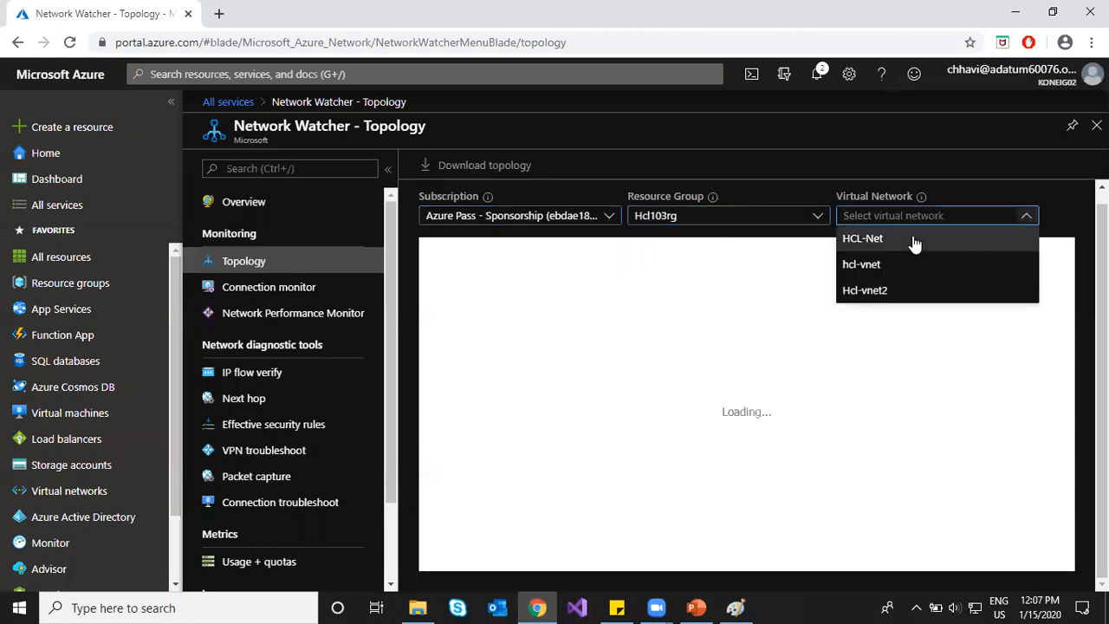
{"action": "left_click", "coordinate": [869, 261]}
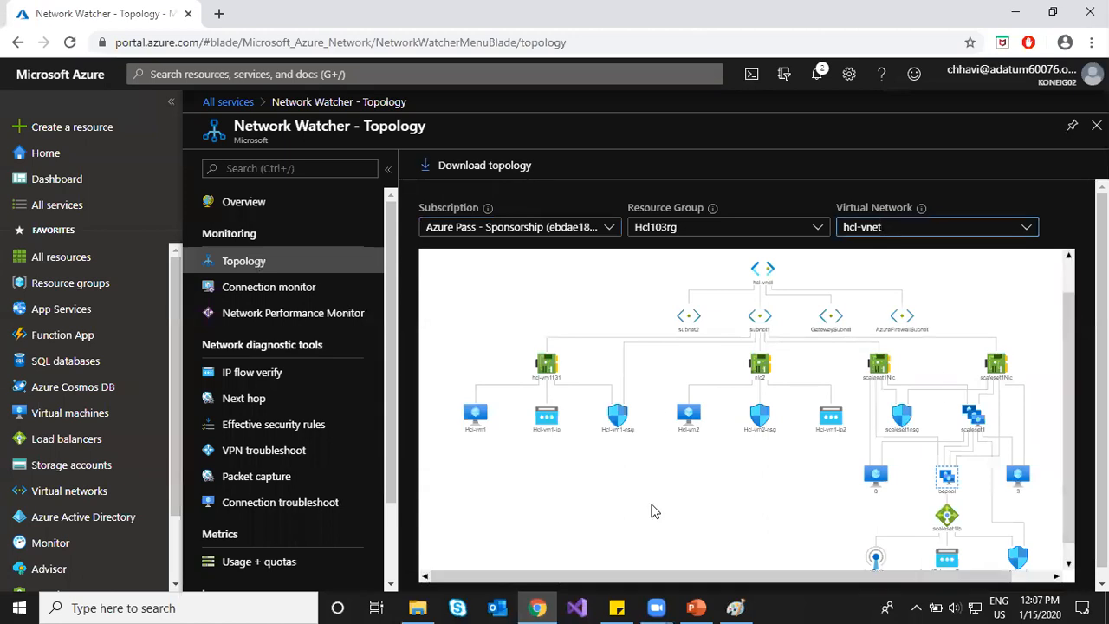
Step: Zoom and pan until the full hcl-vnet tree down to its load balancer is visible, then download it
{"action": "scroll", "coordinate": [726, 458], "scroll_direction": "up", "scroll_amount": 3}
{"action": "scroll", "coordinate": [753, 439], "scroll_direction": "down", "scroll_amount": 2}
{"action": "scroll", "coordinate": [752, 439], "scroll_direction": "down", "scroll_amount": 2}
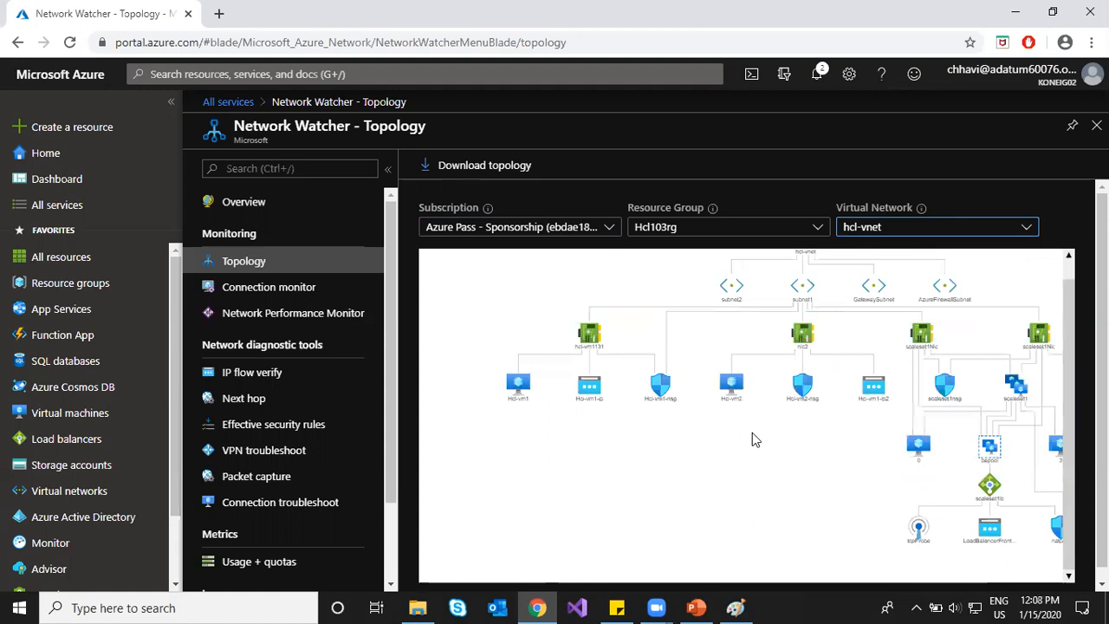
{"action": "left_click_drag", "start_coordinate": [797, 425], "coordinate": [769, 496]}
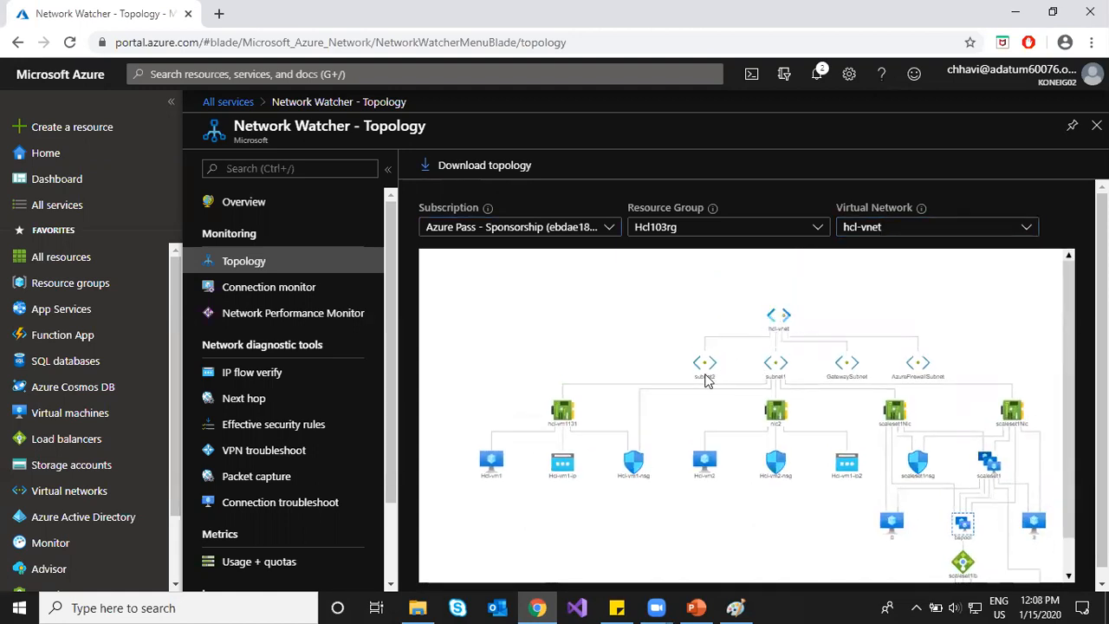
{"action": "scroll", "coordinate": [821, 376], "scroll_direction": "up", "scroll_amount": 1}
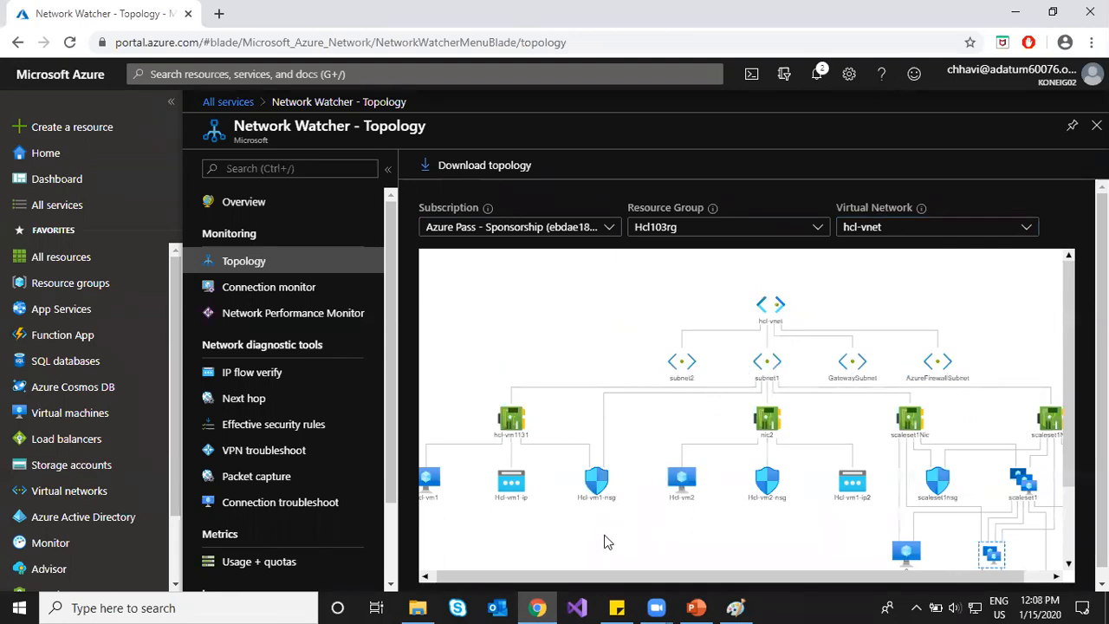
{"action": "left_click_drag", "start_coordinate": [607, 547], "coordinate": [691, 498]}
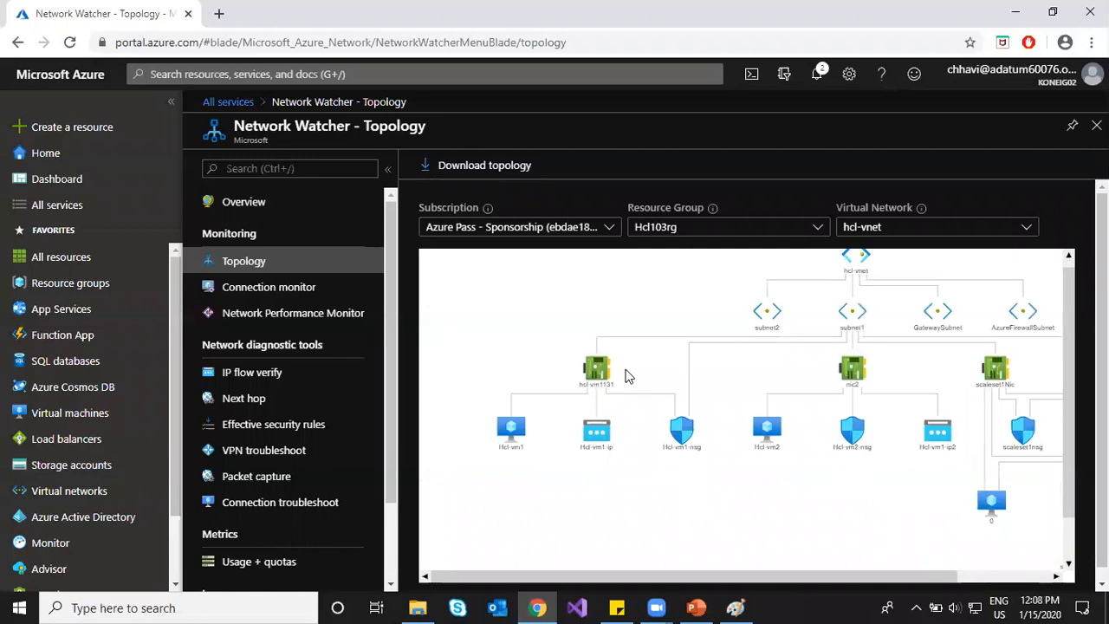
{"action": "left_click_drag", "start_coordinate": [886, 510], "coordinate": [686, 426]}
{"action": "left_click_drag", "start_coordinate": [738, 456], "coordinate": [634, 434]}
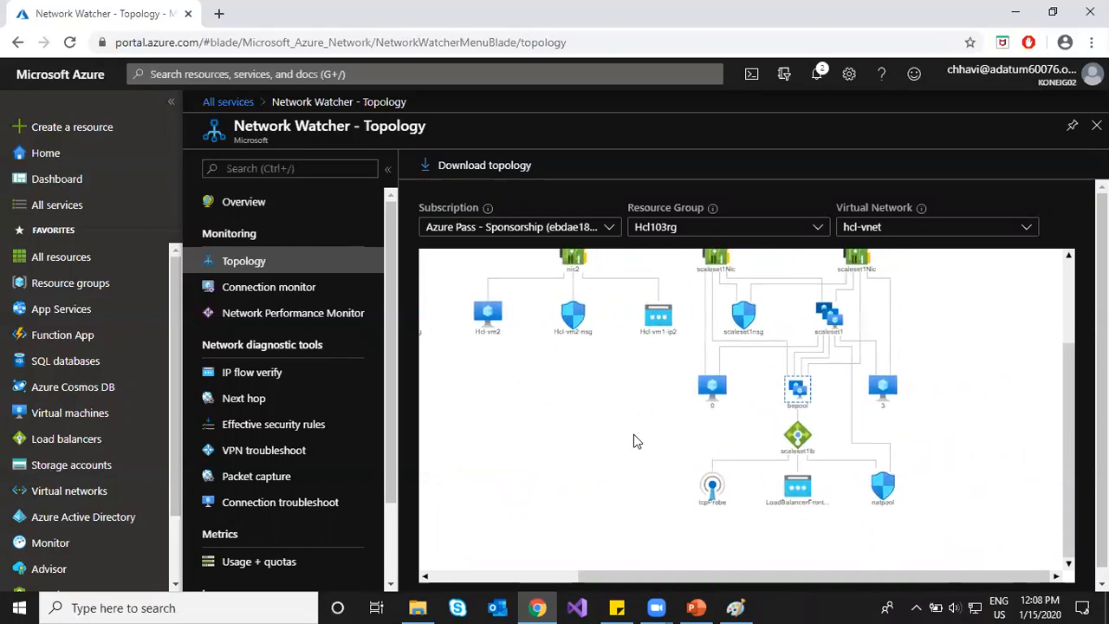
{"action": "scroll", "coordinate": [634, 434], "scroll_direction": "down", "scroll_amount": 2}
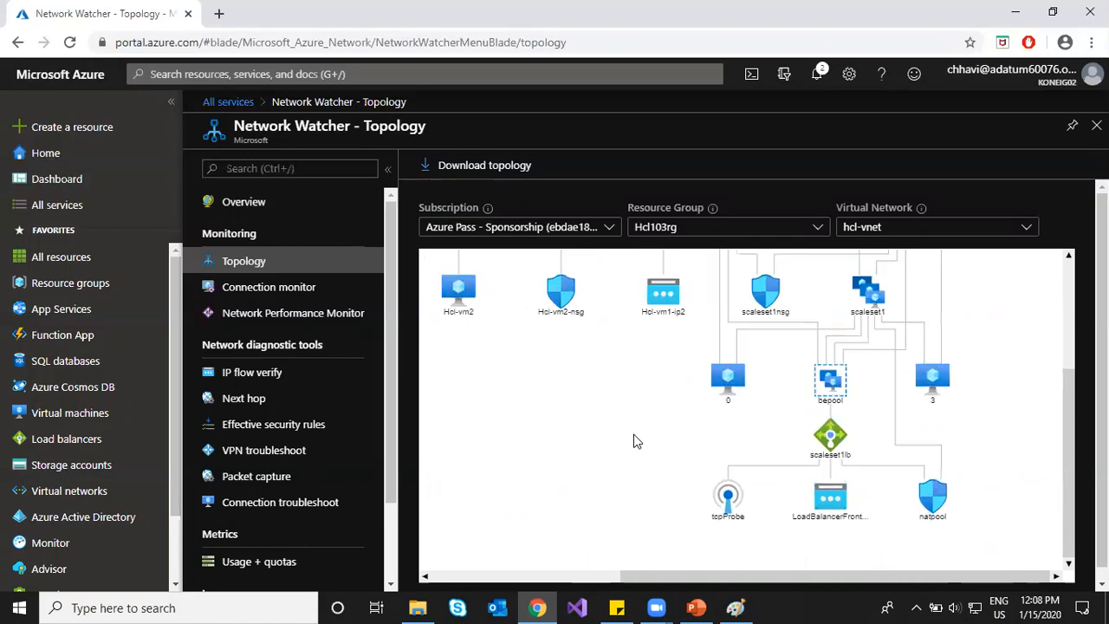
{"action": "left_click_drag", "start_coordinate": [574, 424], "coordinate": [722, 470]}
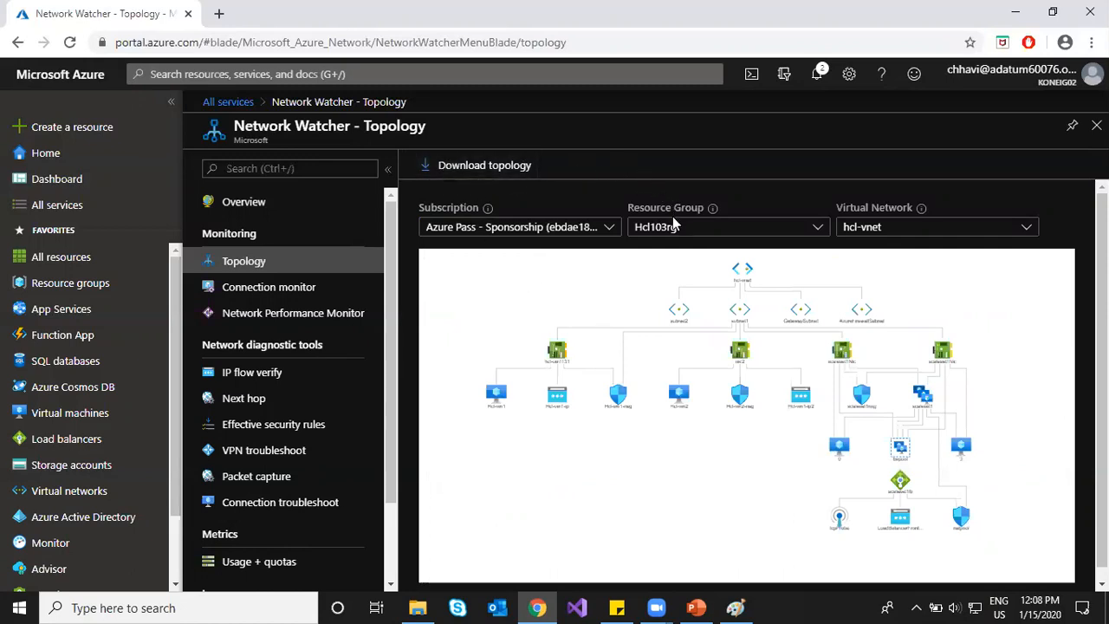
{"action": "left_click", "coordinate": [492, 169]}
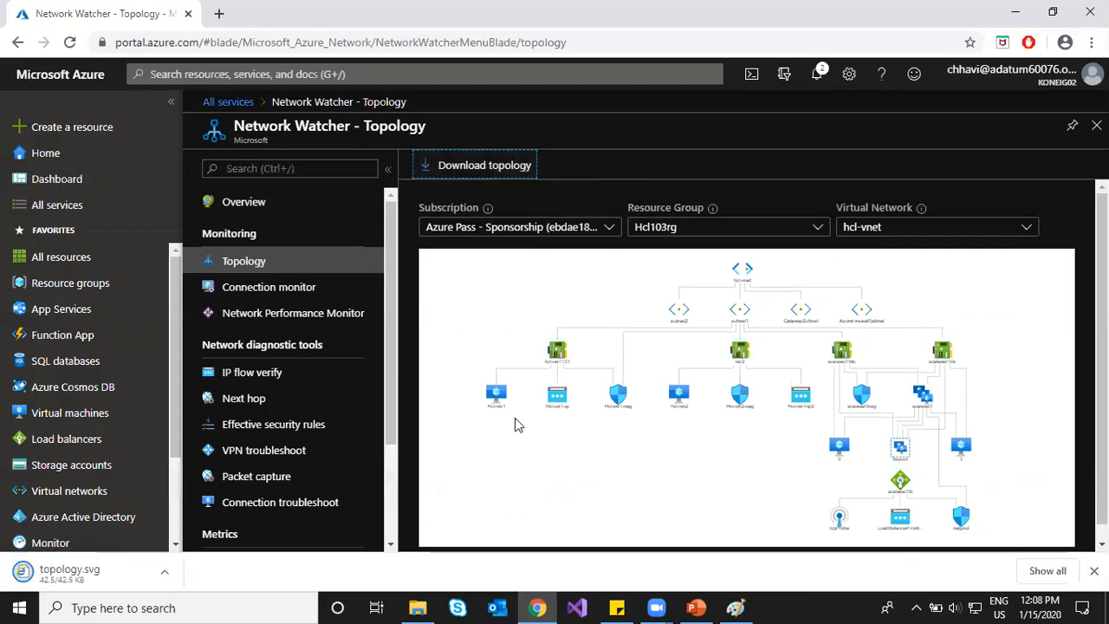
Step: View the downloaded topology.svg in its own tab, close it, and go to Connection monitor
{"action": "left_click", "coordinate": [94, 579]}
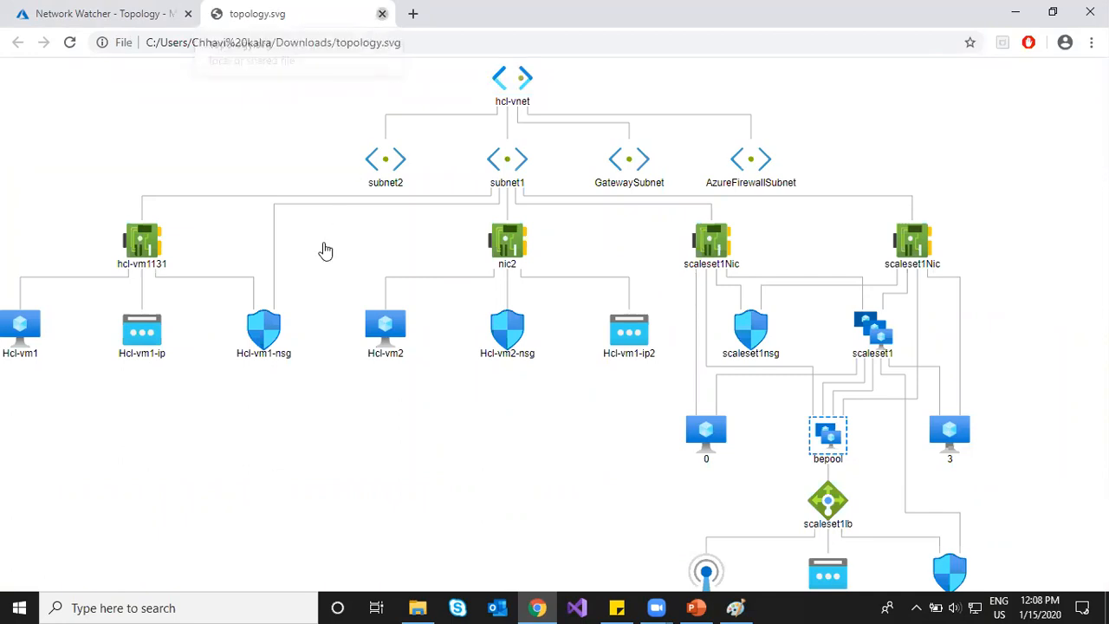
{"action": "key", "text": "ctrl+w"}
{"action": "left_click", "coordinate": [299, 293]}
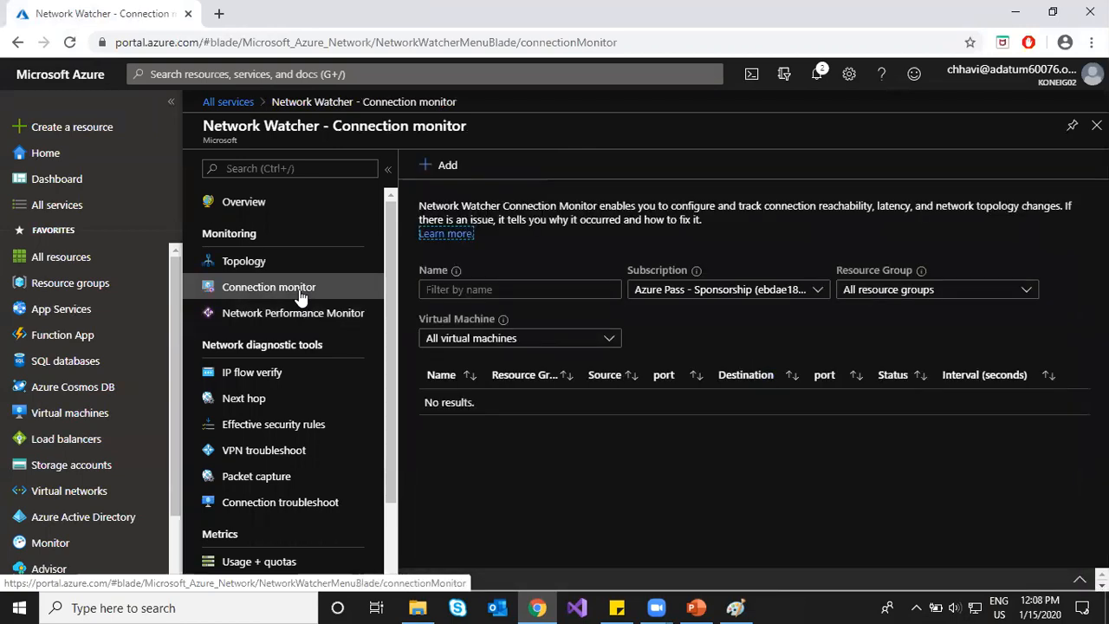
Step: Set up connection monitor con1 from source Hcl-vm1 to destination Hcl-vm2 on port 80
{"action": "left_click", "coordinate": [429, 165]}
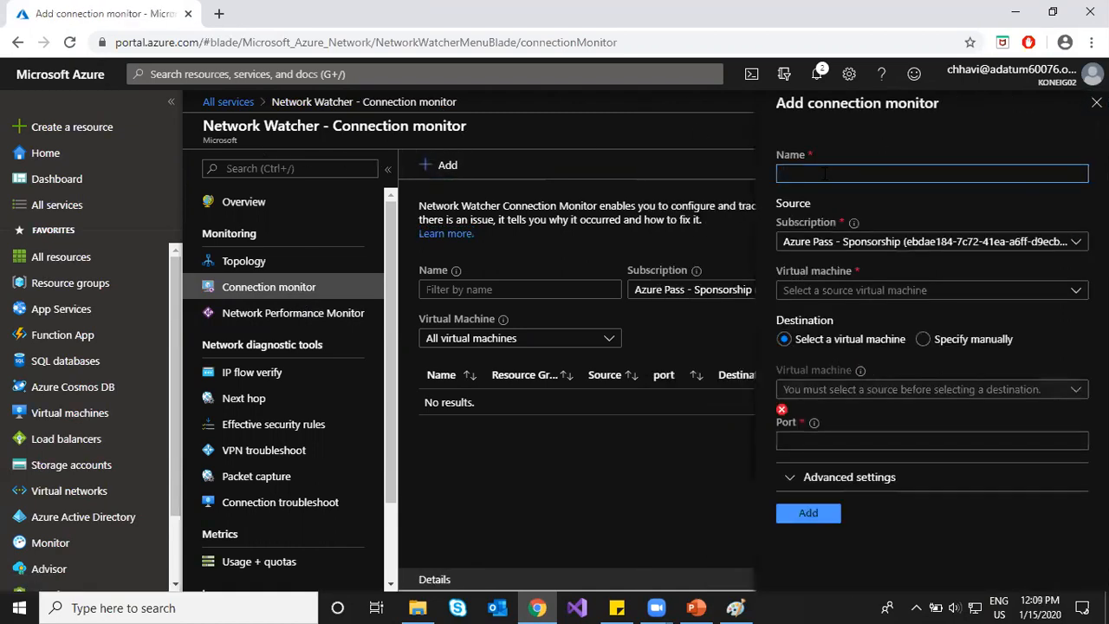
{"action": "type", "text": "c"}
{"action": "key", "text": "BackSpace"}
{"action": "type", "text": "con1"}
{"action": "left_click", "coordinate": [841, 290]}
{"action": "left_click", "coordinate": [843, 345]}
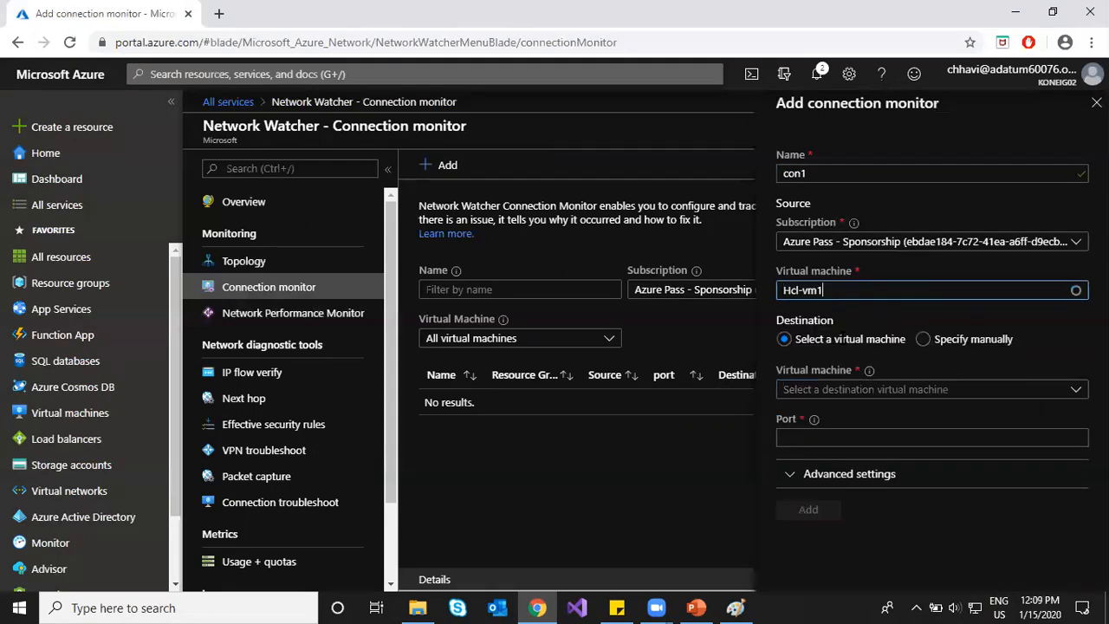
{"action": "left_click", "coordinate": [845, 390]}
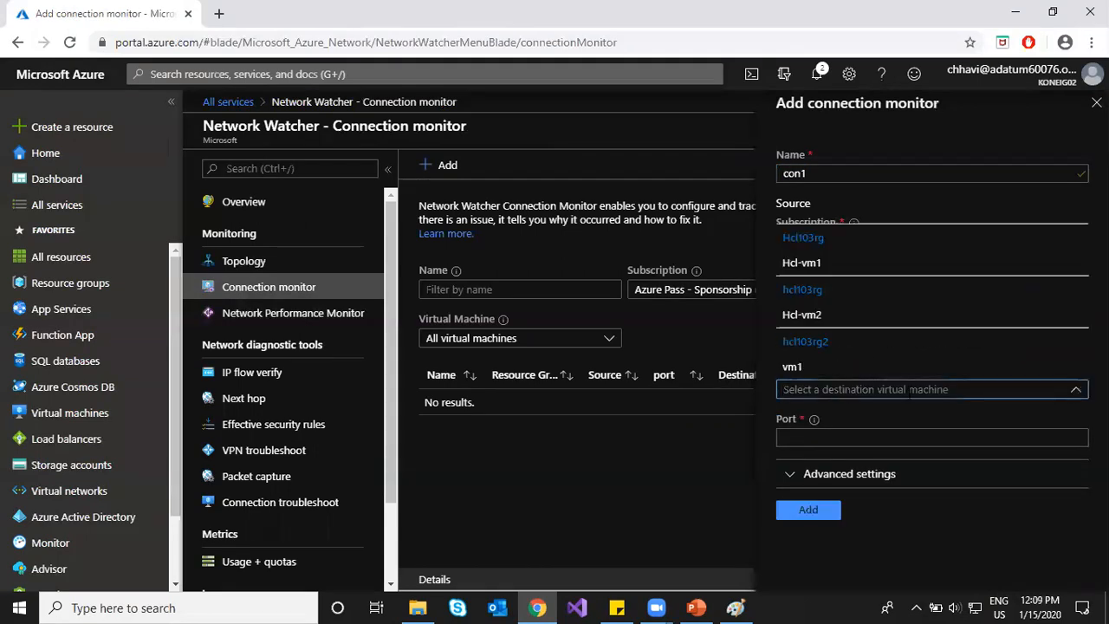
{"action": "left_click", "coordinate": [842, 315]}
{"action": "left_click", "coordinate": [815, 435]}
{"action": "type", "text": "80"}
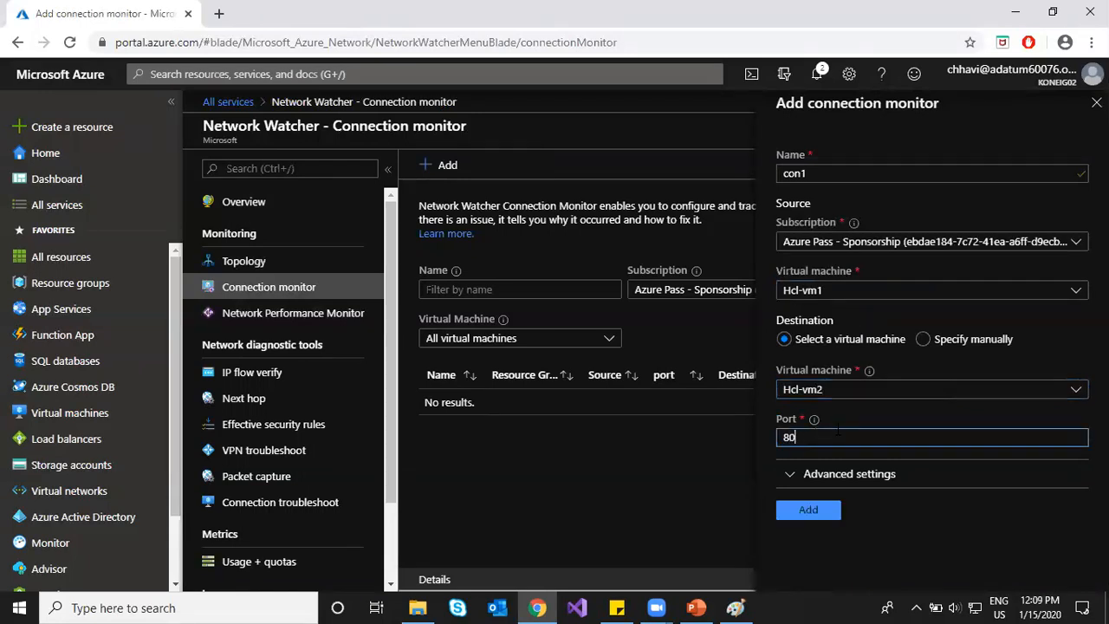
Step: Look over the advanced settings, create con1, and check its deployment in Notifications
{"action": "double_click", "coordinate": [786, 477]}
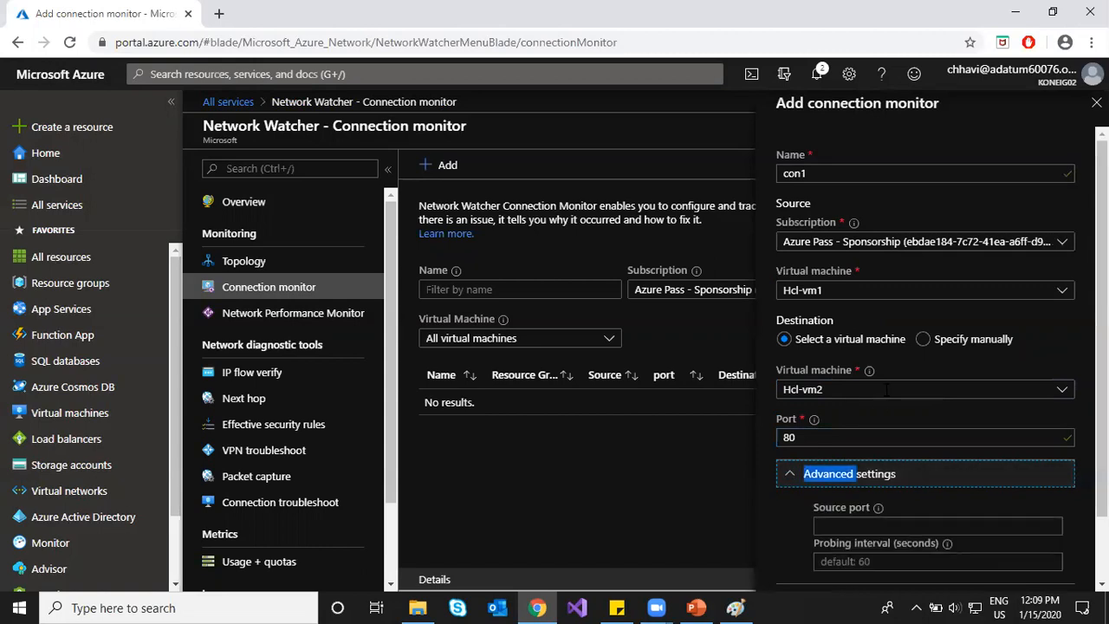
{"action": "scroll", "coordinate": [885, 390], "scroll_direction": "down", "scroll_amount": 1}
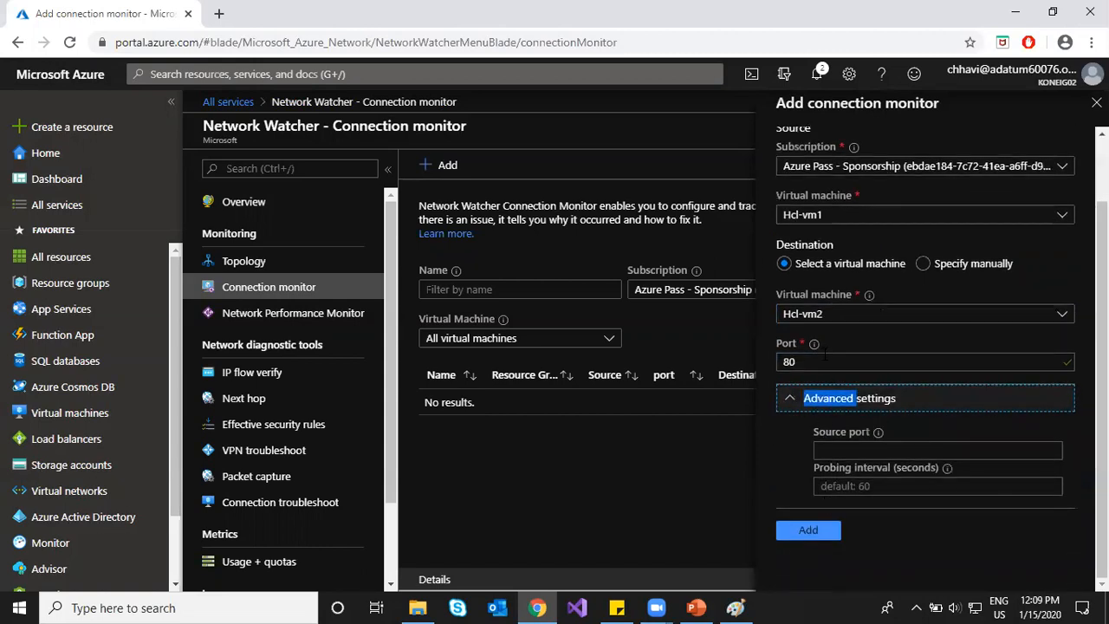
{"action": "scroll", "coordinate": [825, 349], "scroll_direction": "up", "scroll_amount": 1}
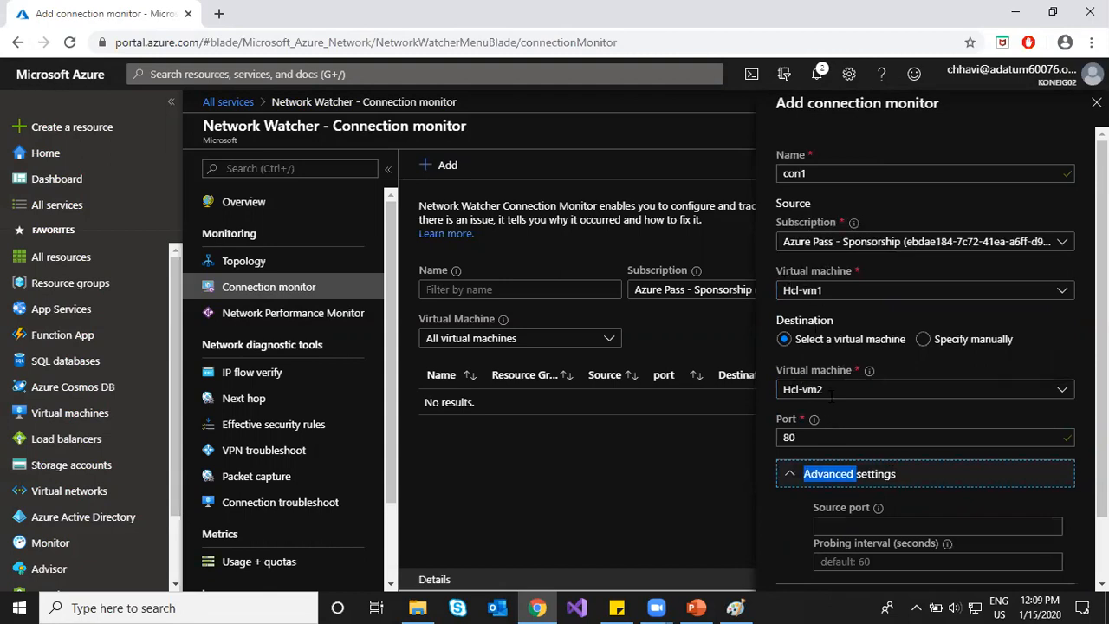
{"action": "scroll", "coordinate": [793, 460], "scroll_direction": "down", "scroll_amount": 1}
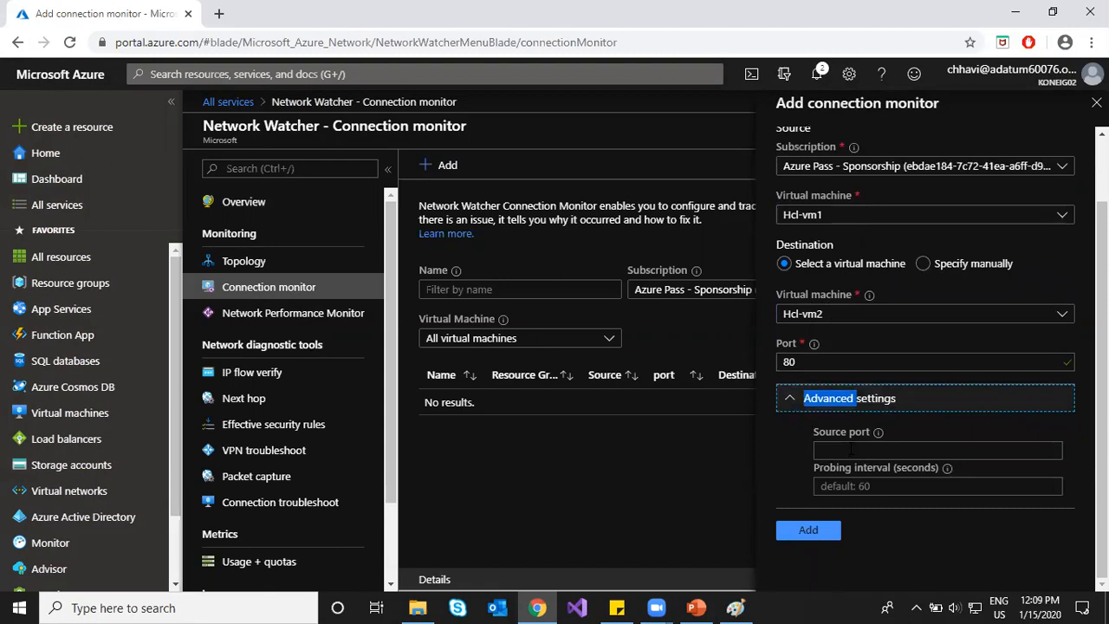
{"action": "left_click", "coordinate": [787, 399]}
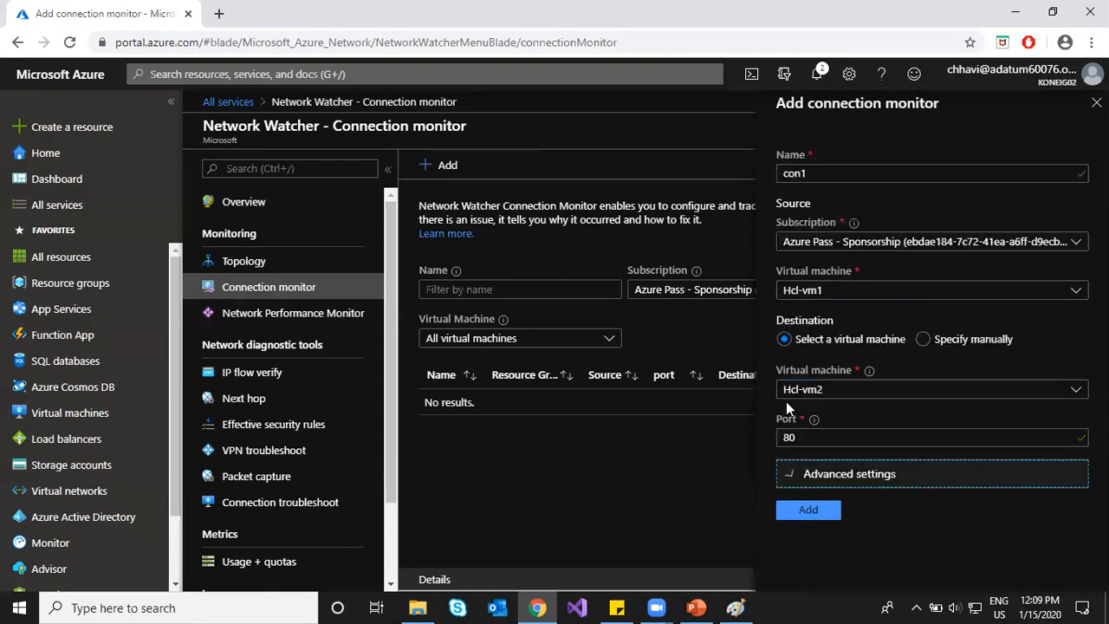
{"action": "left_click", "coordinate": [812, 509]}
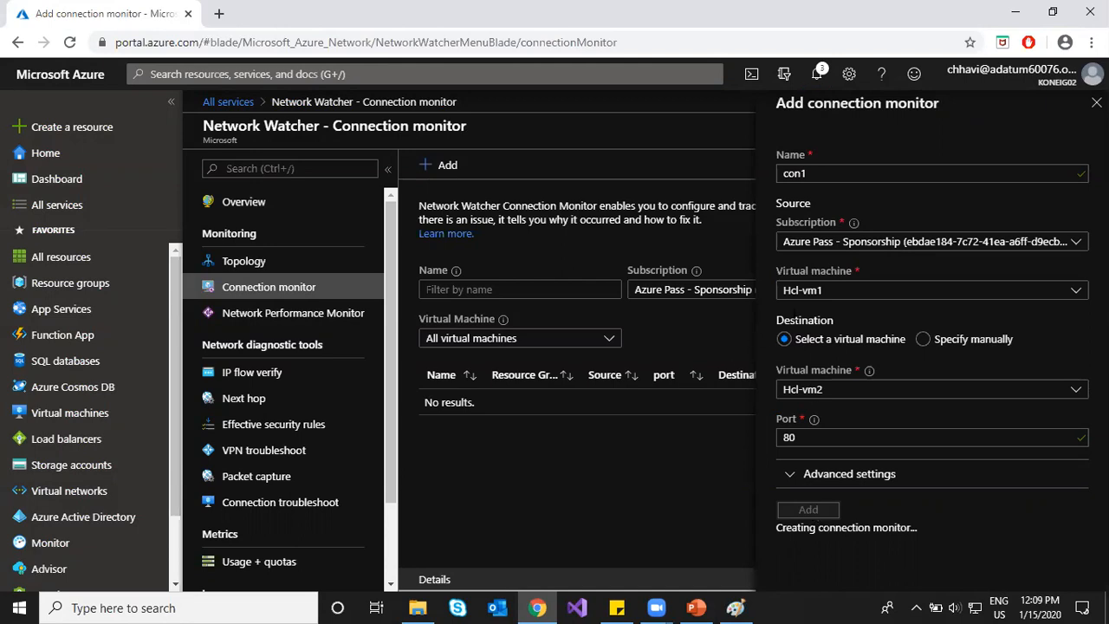
{"action": "left_click", "coordinate": [832, 292]}
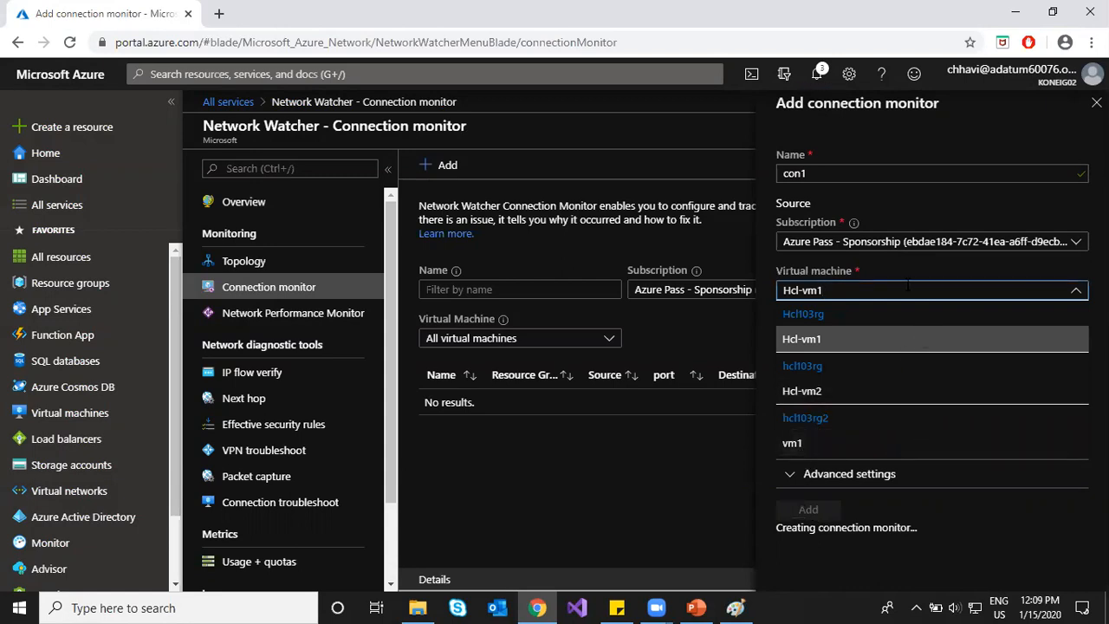
{"action": "left_click", "coordinate": [832, 291]}
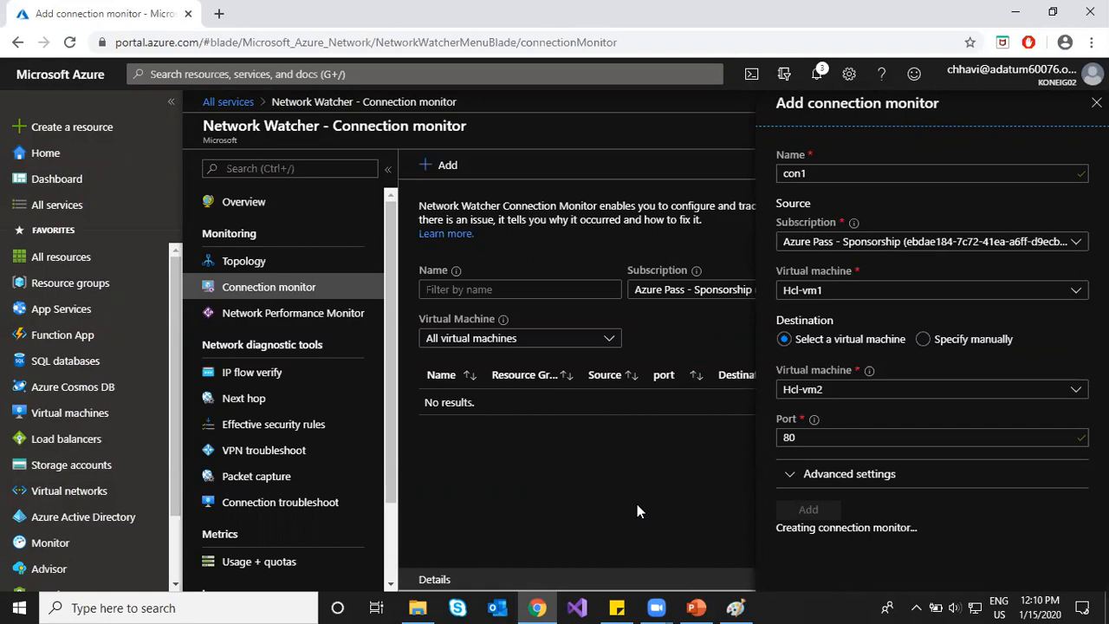
{"action": "left_click", "coordinate": [816, 78]}
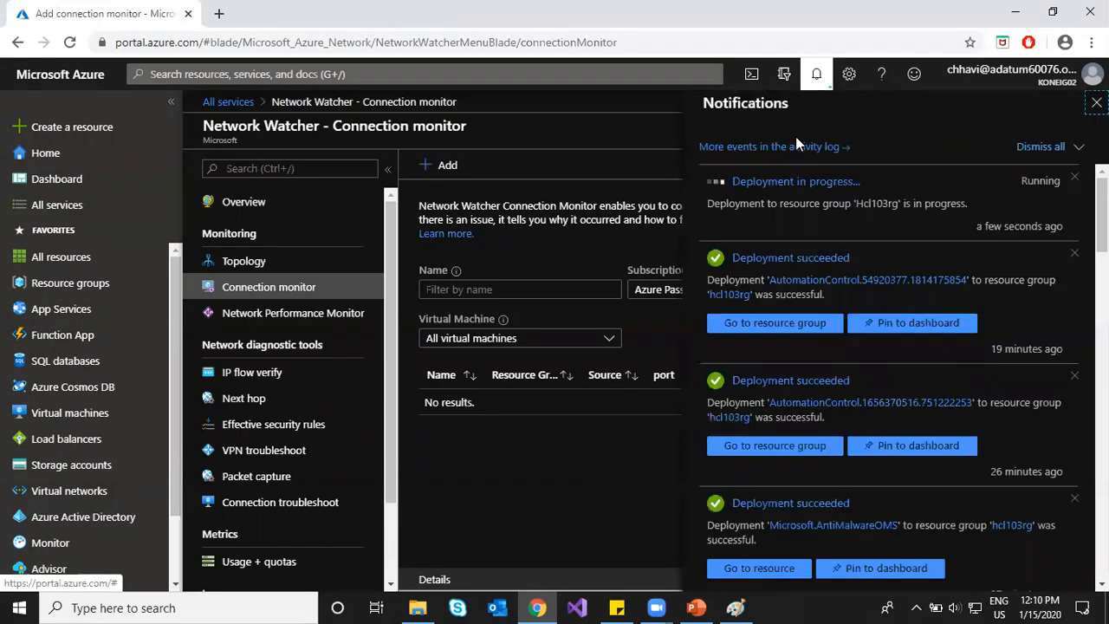
Step: Create a Network Performance Monitor solution on workspace hcl-workspace1
{"action": "left_click", "coordinate": [815, 80]}
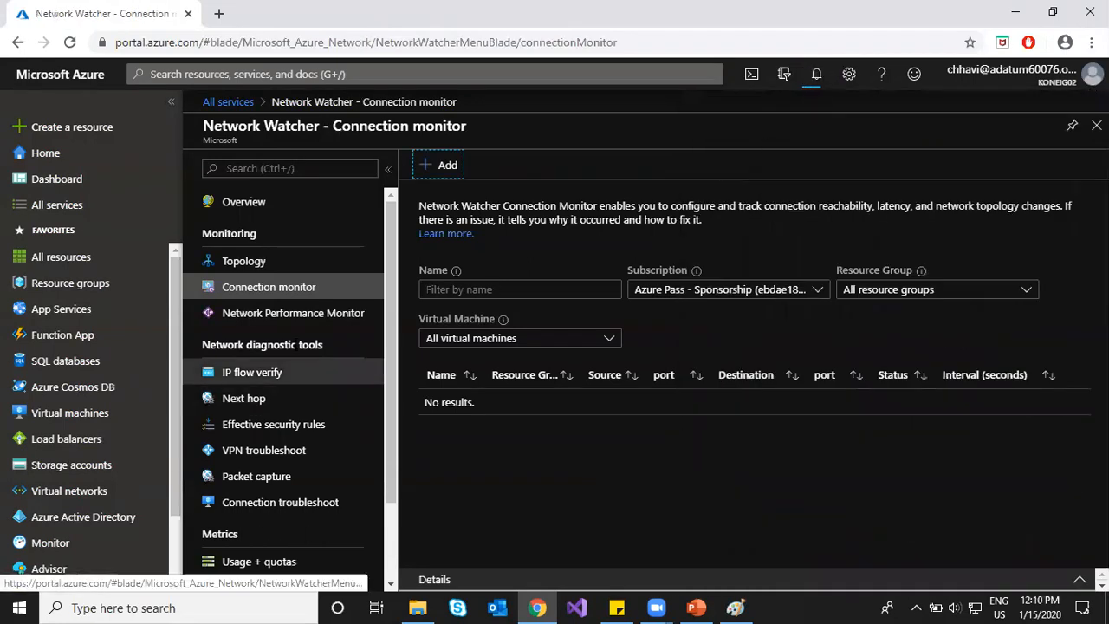
{"action": "left_click", "coordinate": [299, 315]}
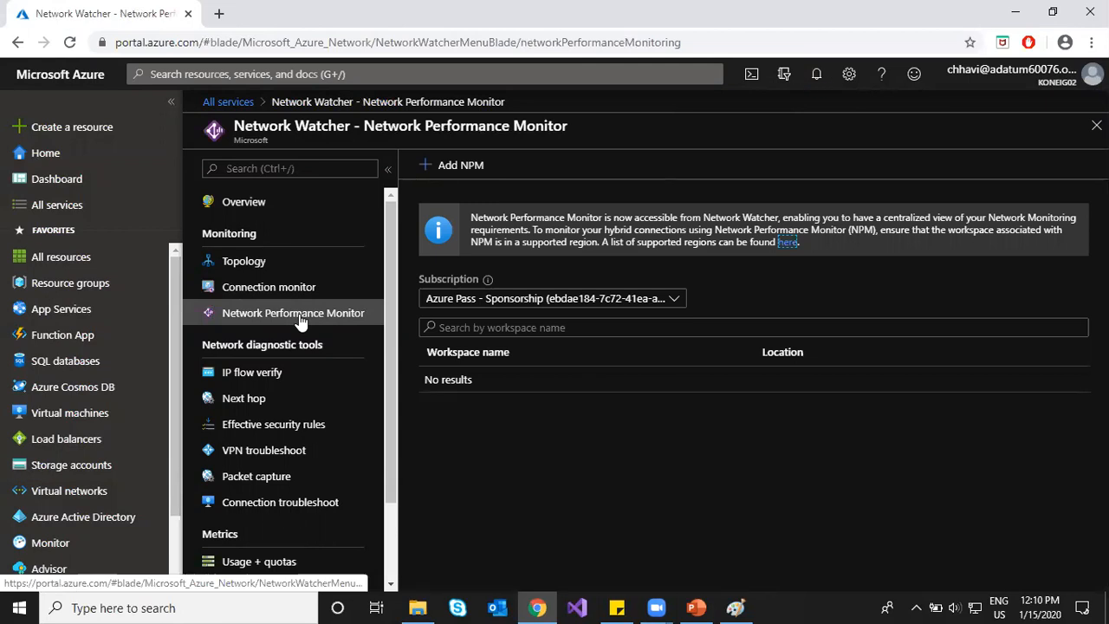
{"action": "left_click", "coordinate": [427, 169]}
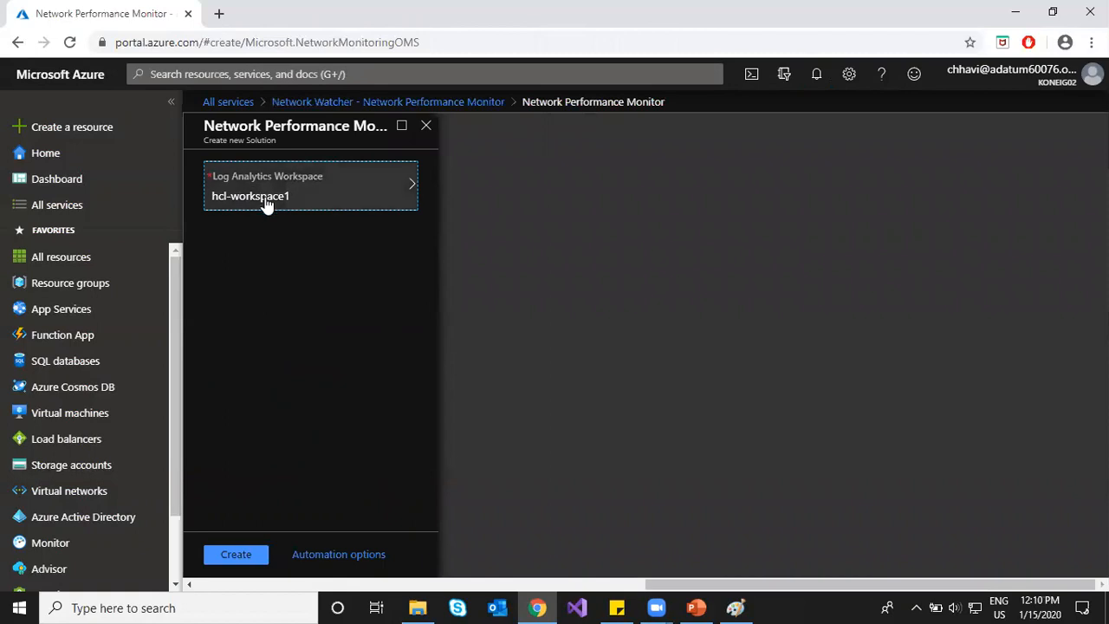
{"action": "left_click", "coordinate": [236, 555]}
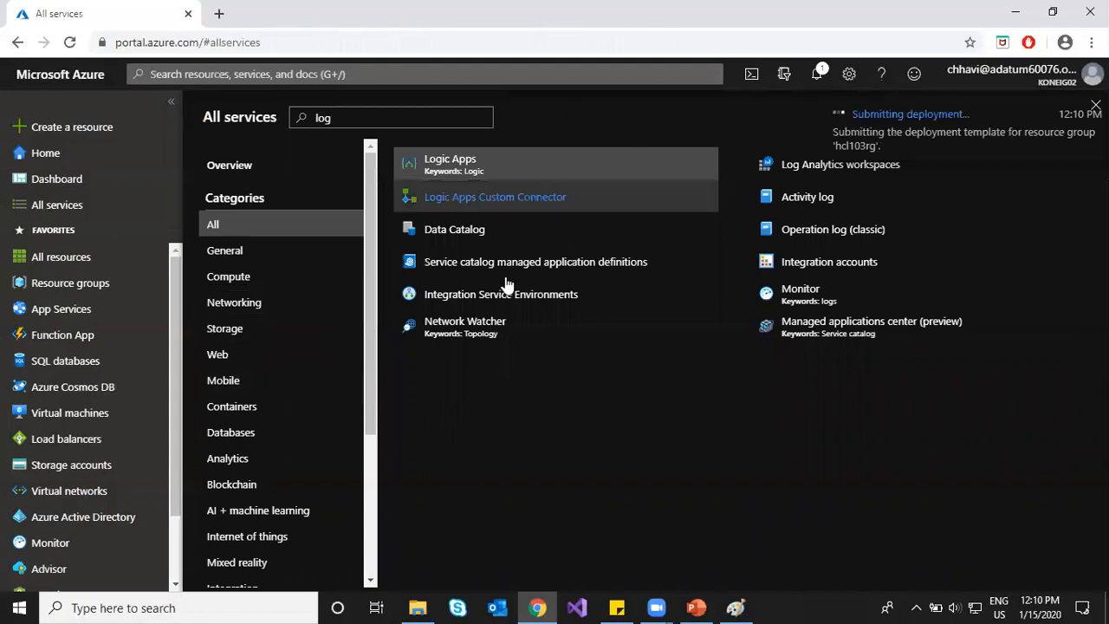
Step: Reopen Network Watcher, check the connection monitors list, and return to Network Performance Monitor
{"action": "left_click", "coordinate": [466, 329]}
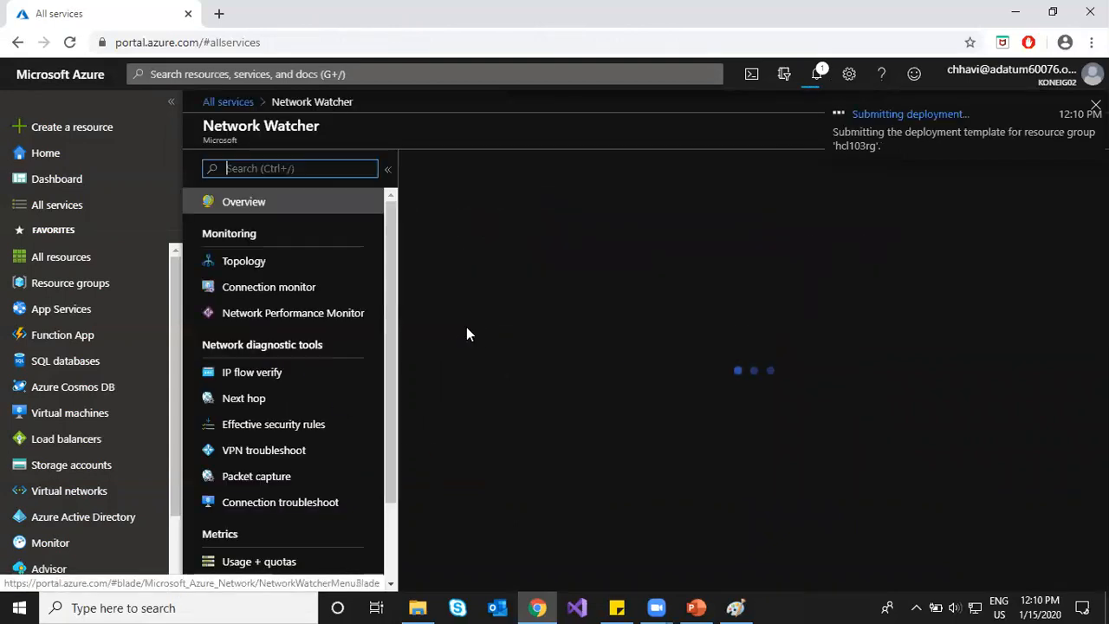
{"action": "left_click", "coordinate": [306, 298]}
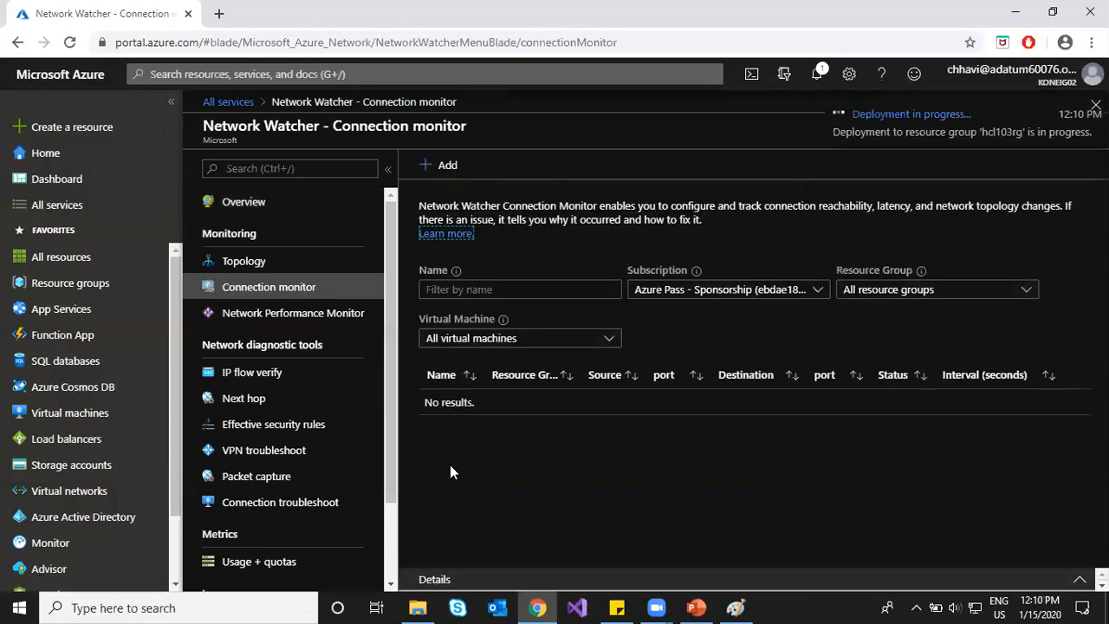
{"action": "left_click", "coordinate": [363, 320]}
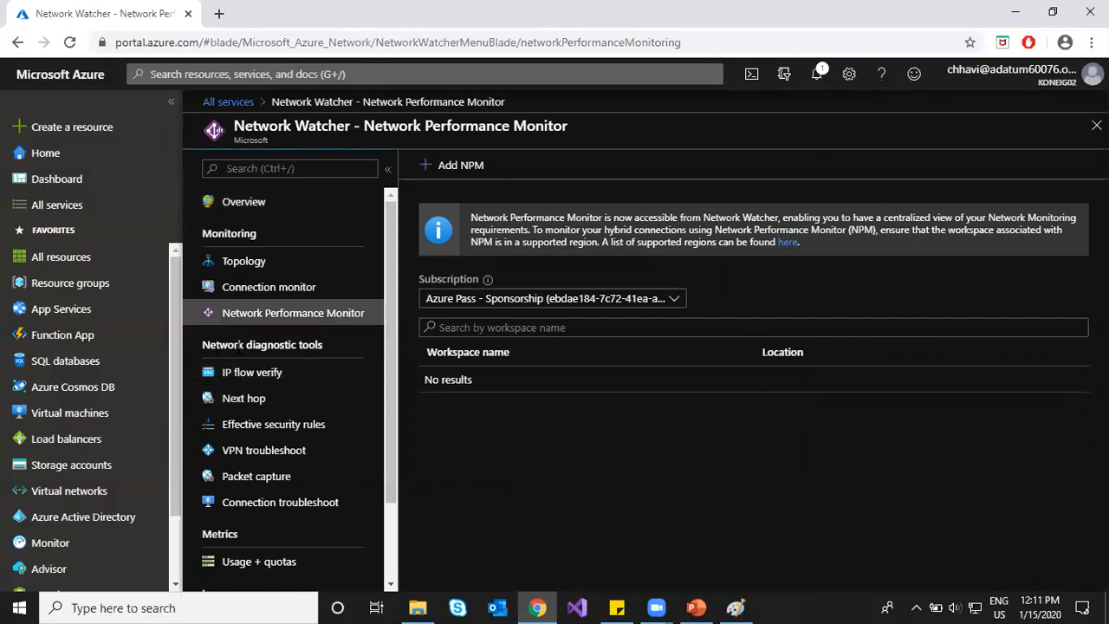
{"action": "left_click_drag", "start_coordinate": [217, 345], "coordinate": [322, 346]}
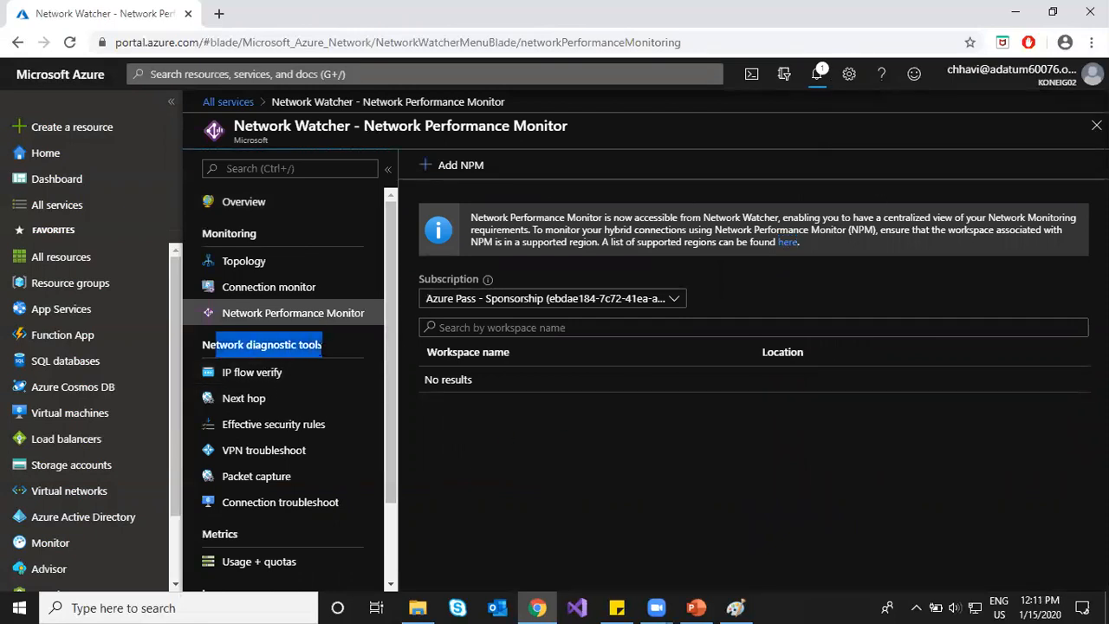
{"action": "left_click", "coordinate": [283, 381]}
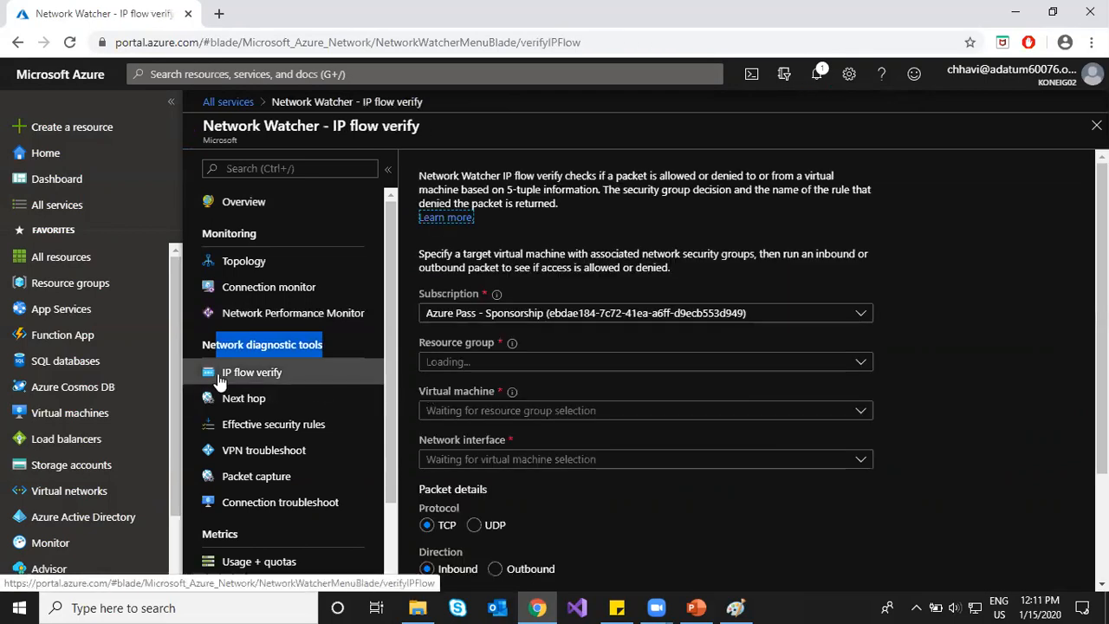
Step: Run IP flow verify for local port 80 against remote IP 10.1.1.5, remote port 80
{"action": "left_click", "coordinate": [917, 371]}
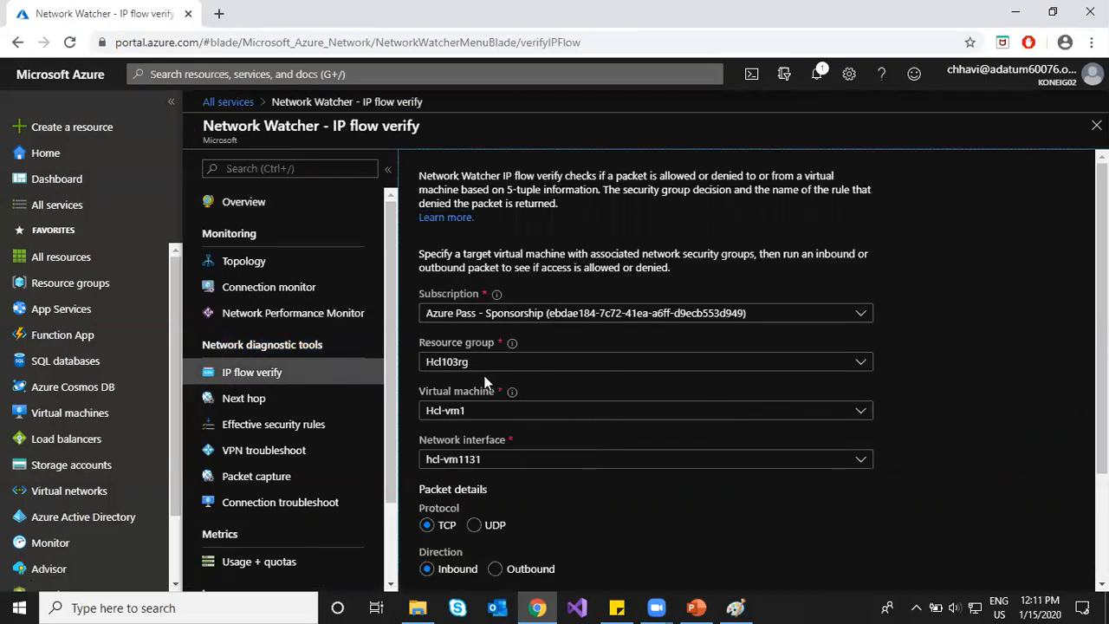
{"action": "scroll", "coordinate": [517, 406], "scroll_direction": "down", "scroll_amount": 3}
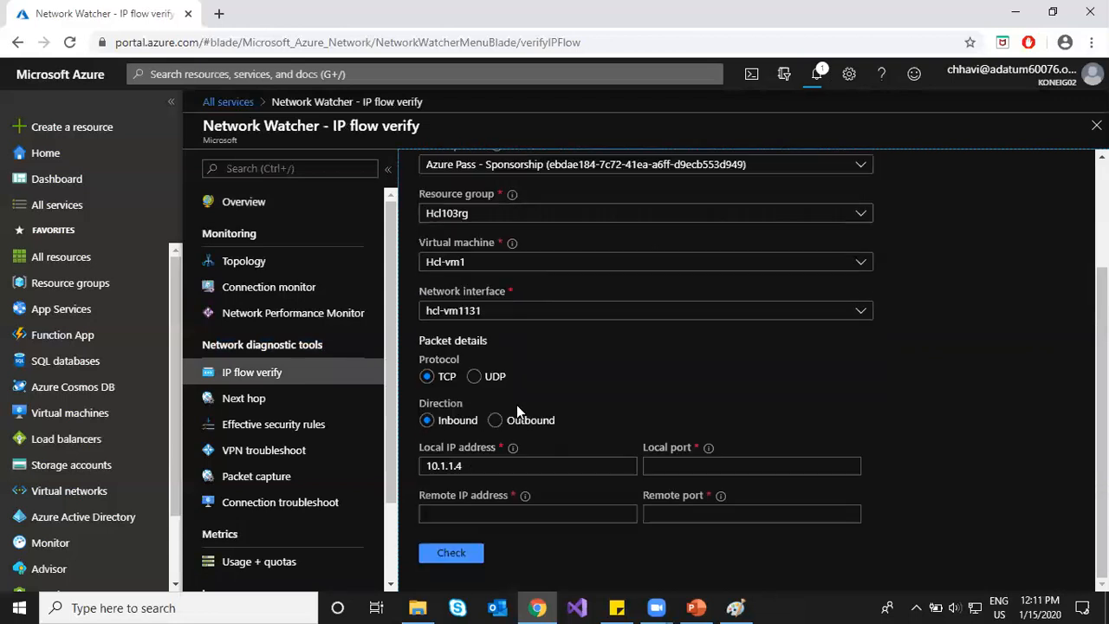
{"action": "left_click", "coordinate": [689, 467]}
{"action": "type", "text": "80"}
{"action": "left_click", "coordinate": [602, 515]}
{"action": "type", "text": "10.1.1.5"}
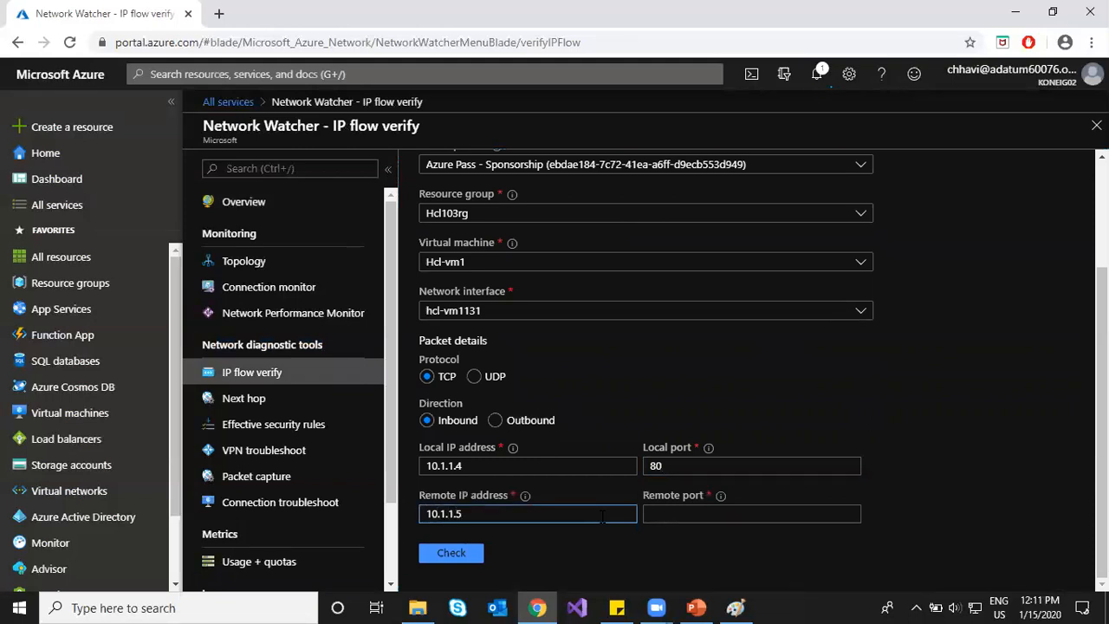
{"action": "left_click", "coordinate": [782, 520]}
{"action": "type", "text": "80"}
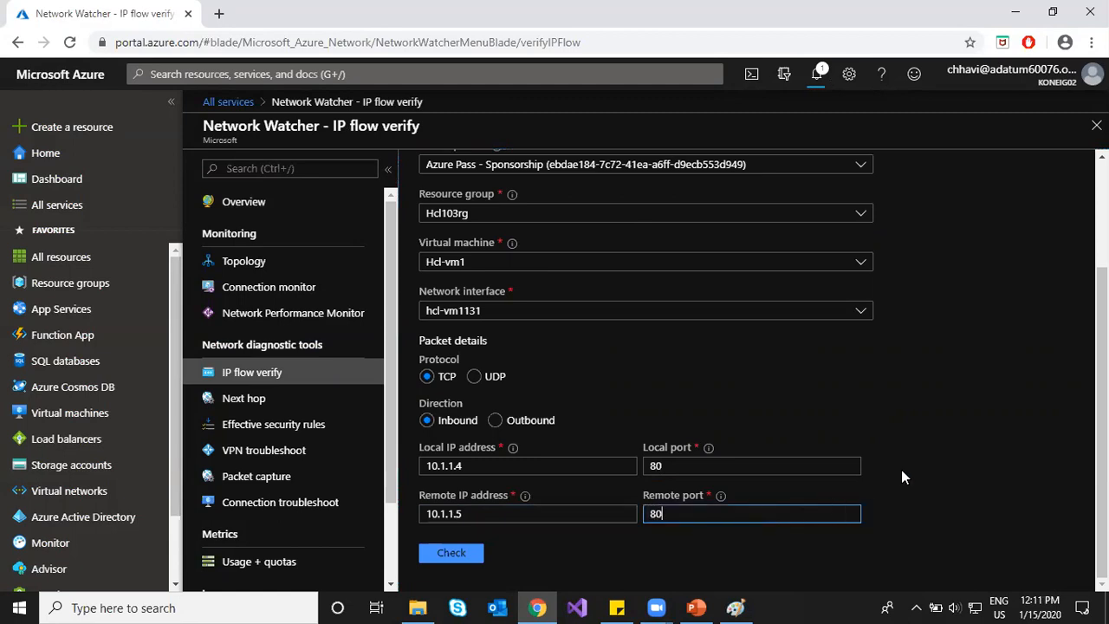
{"action": "left_click", "coordinate": [468, 560]}
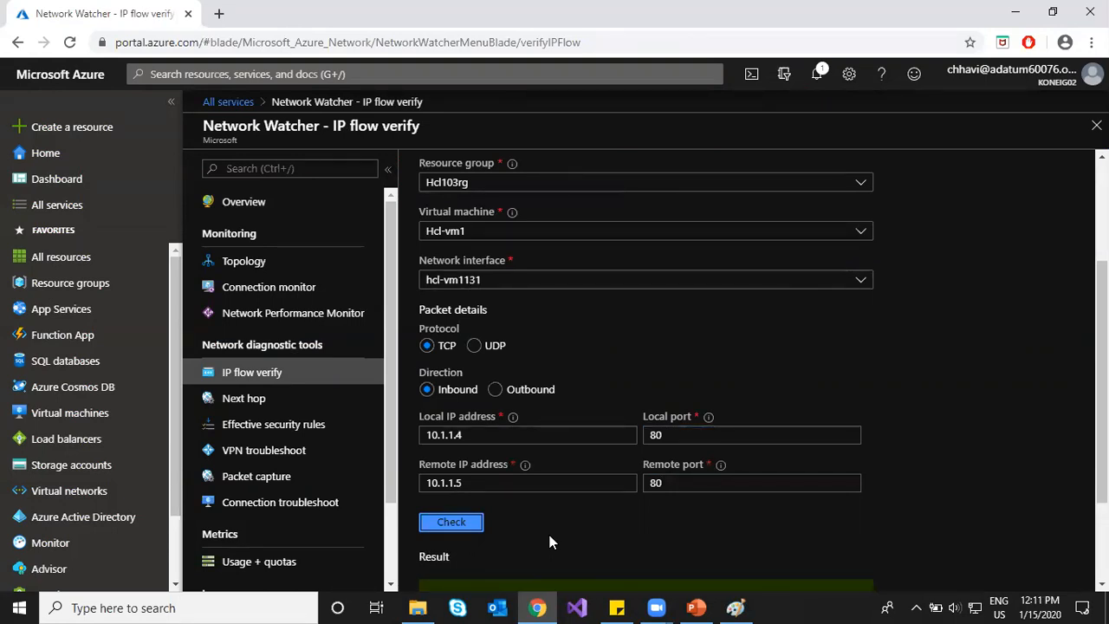
Step: Review the Access allowed result via the HTTP rule, then recheck with remote IP 8.8.8.8
{"action": "scroll", "coordinate": [550, 543], "scroll_direction": "down", "scroll_amount": 3}
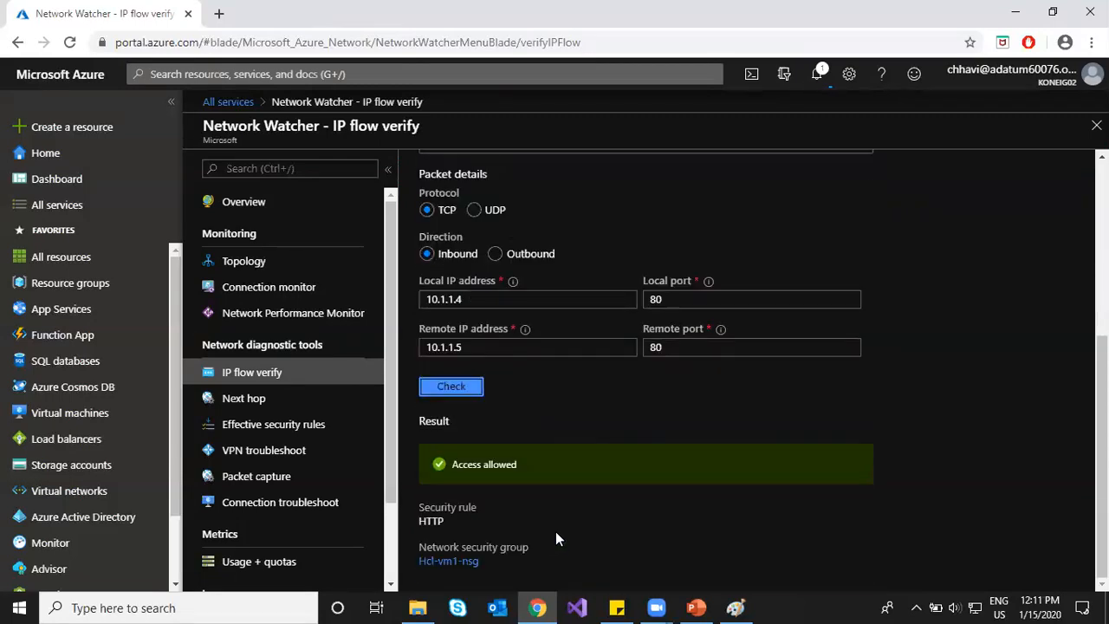
{"action": "left_click", "coordinate": [419, 523]}
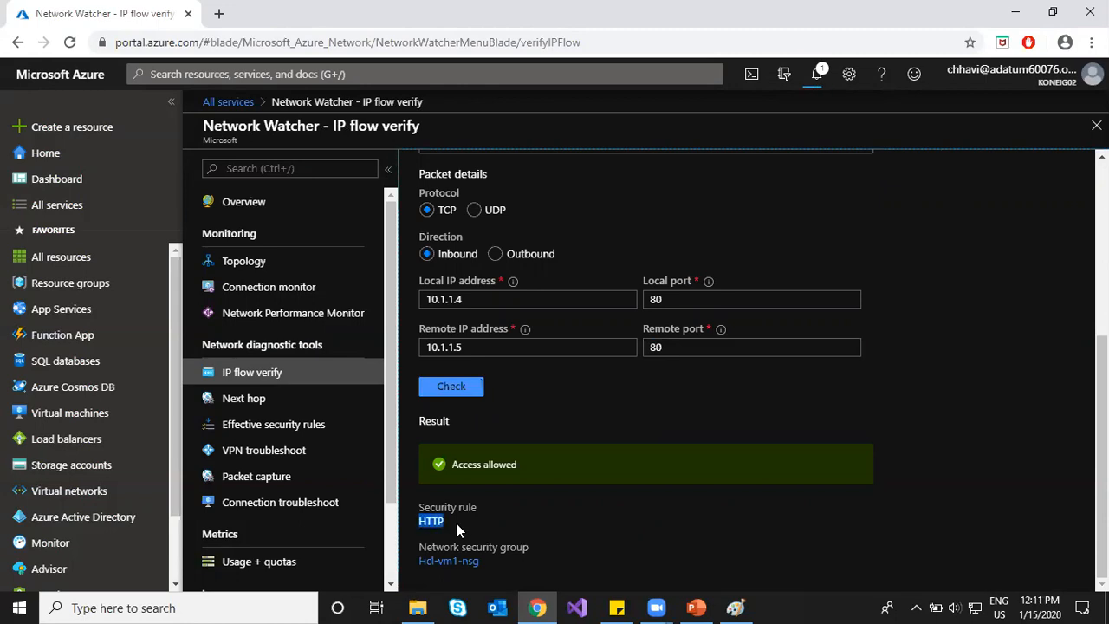
{"action": "left_click", "coordinate": [520, 524]}
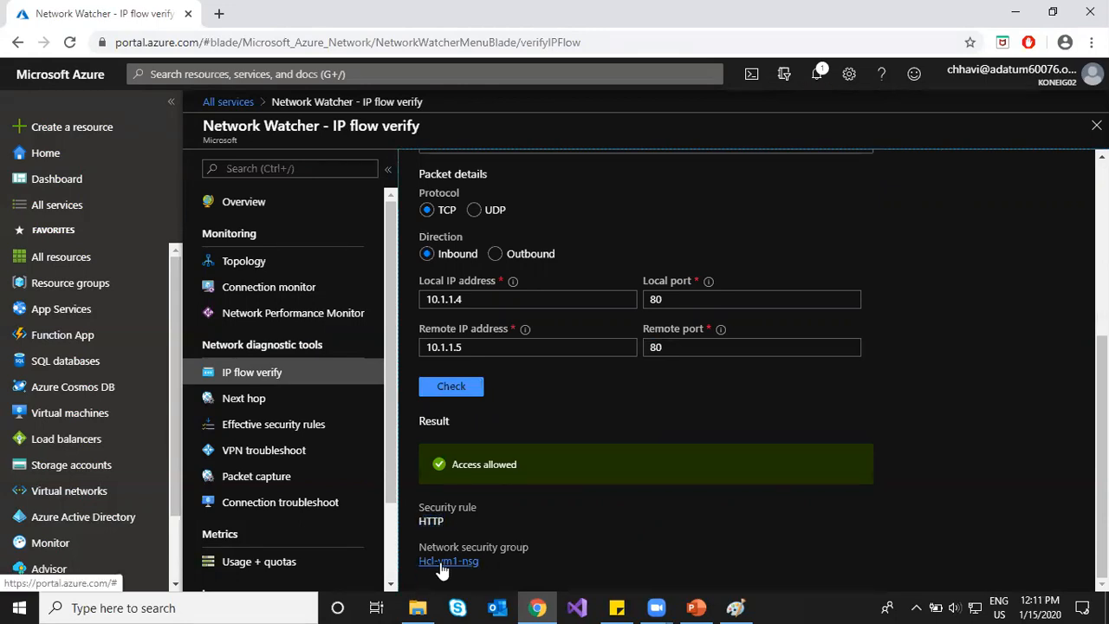
{"action": "left_click_drag", "start_coordinate": [442, 299], "coordinate": [498, 297]}
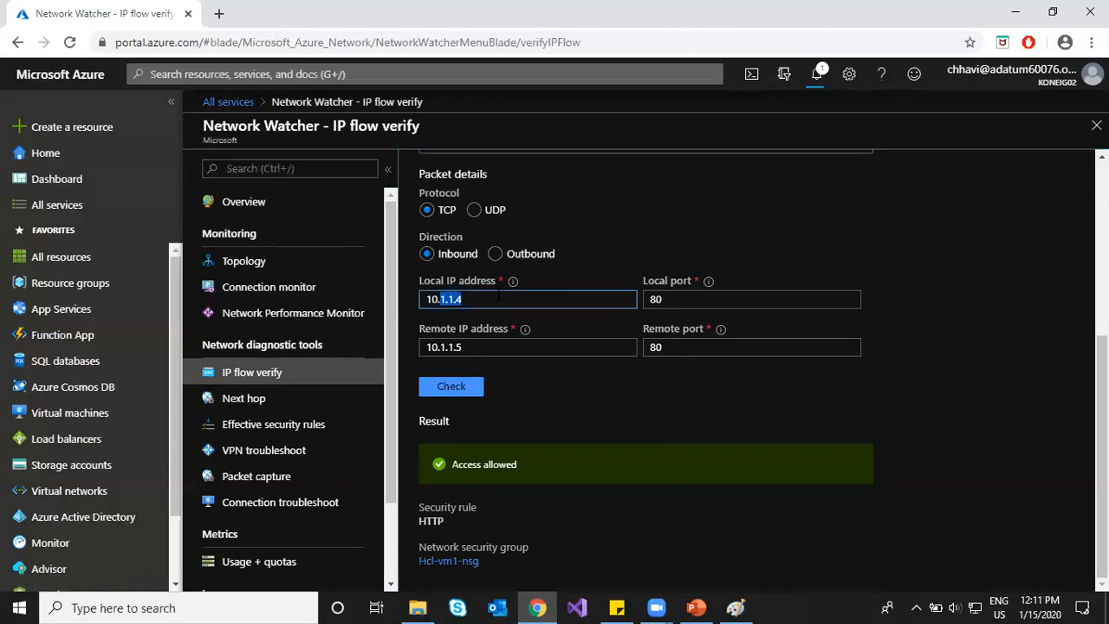
{"action": "left_click_drag", "start_coordinate": [427, 347], "coordinate": [479, 345]}
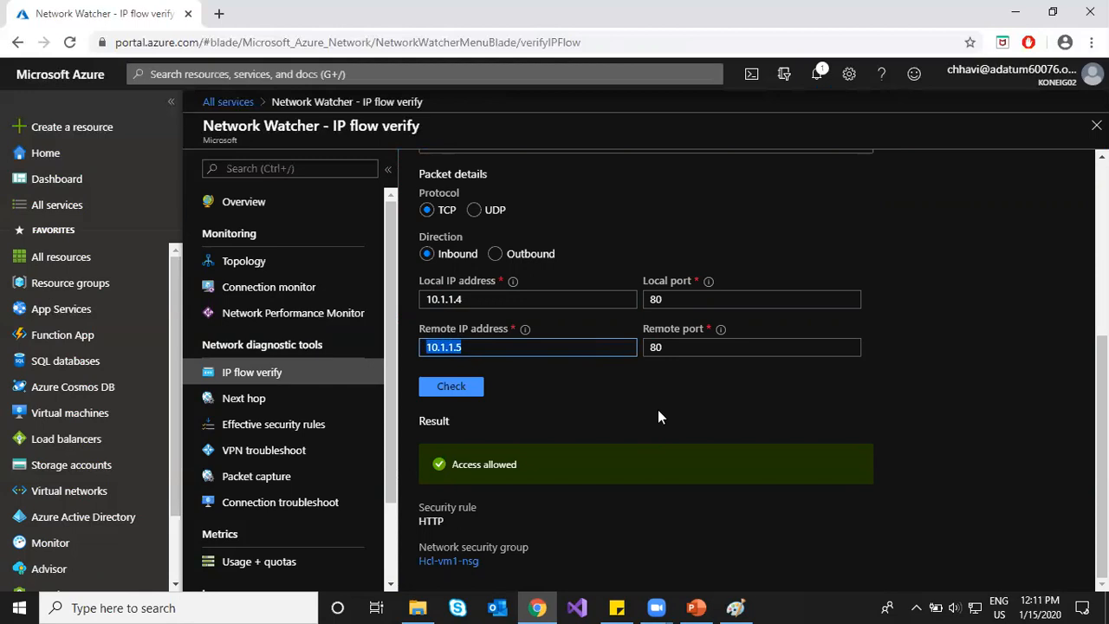
{"action": "left_click", "coordinate": [600, 535]}
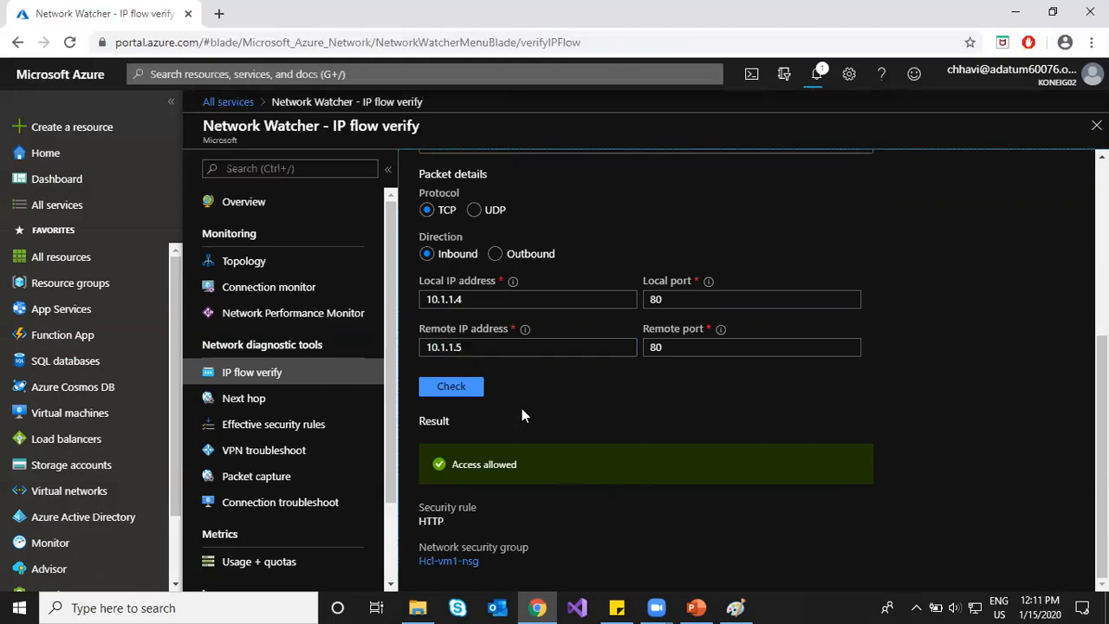
{"action": "left_click_drag", "start_coordinate": [480, 343], "coordinate": [436, 347]}
{"action": "type", "text": "8."}
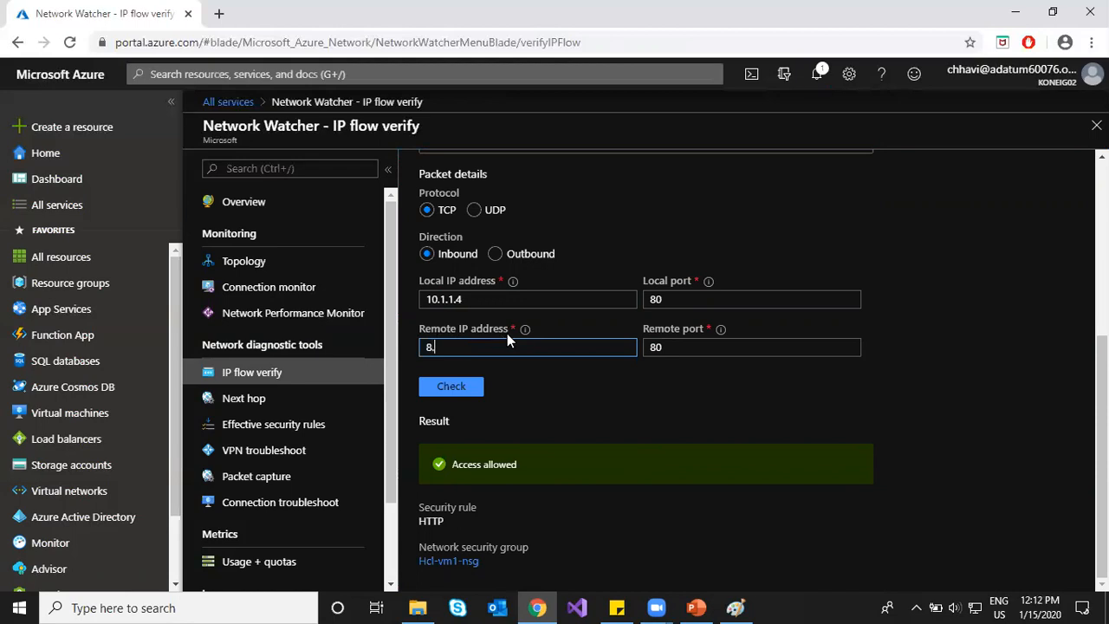
{"action": "type", "text": "8.8.8"}
{"action": "left_click", "coordinate": [457, 387]}
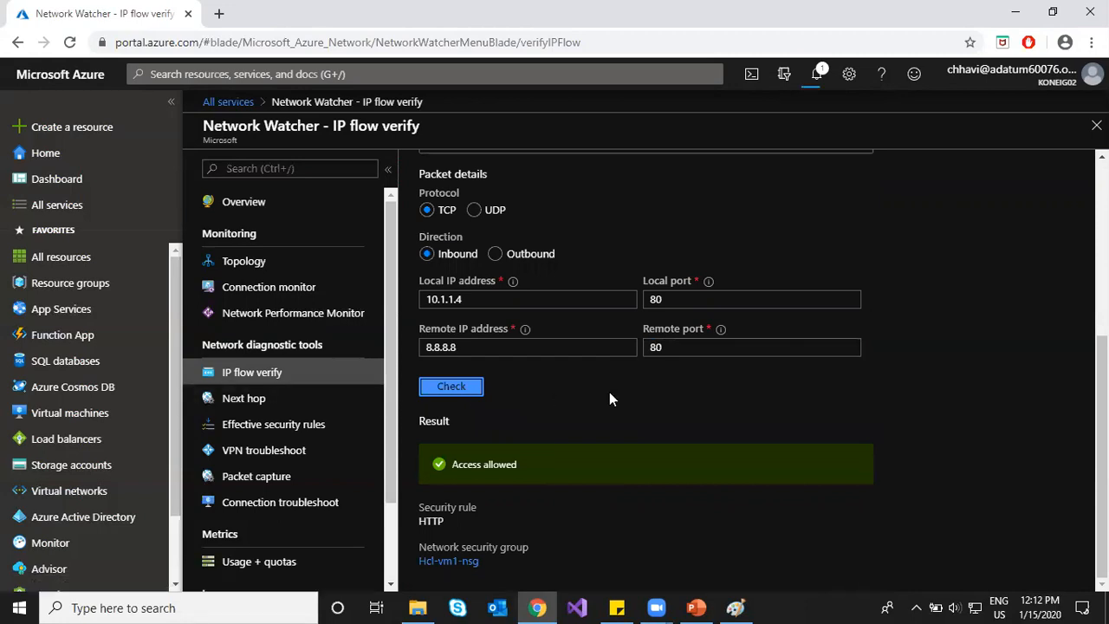
{"action": "left_click", "coordinate": [243, 402]}
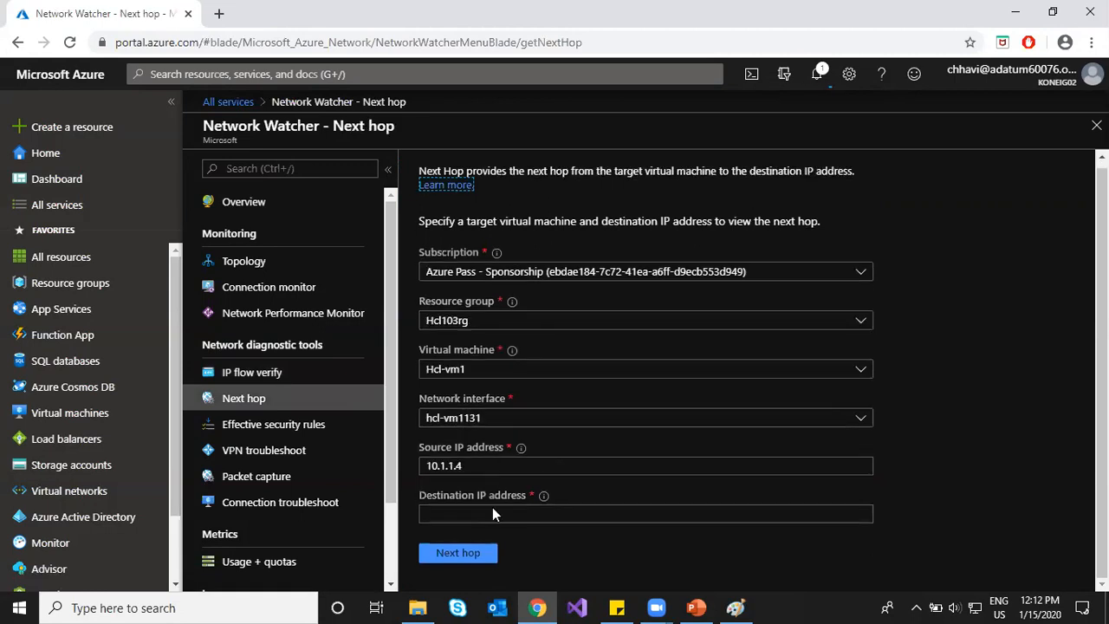
Step: Find the next hop to destination 8.8.8.8: type Internet, route table System Route
{"action": "left_click", "coordinate": [486, 514]}
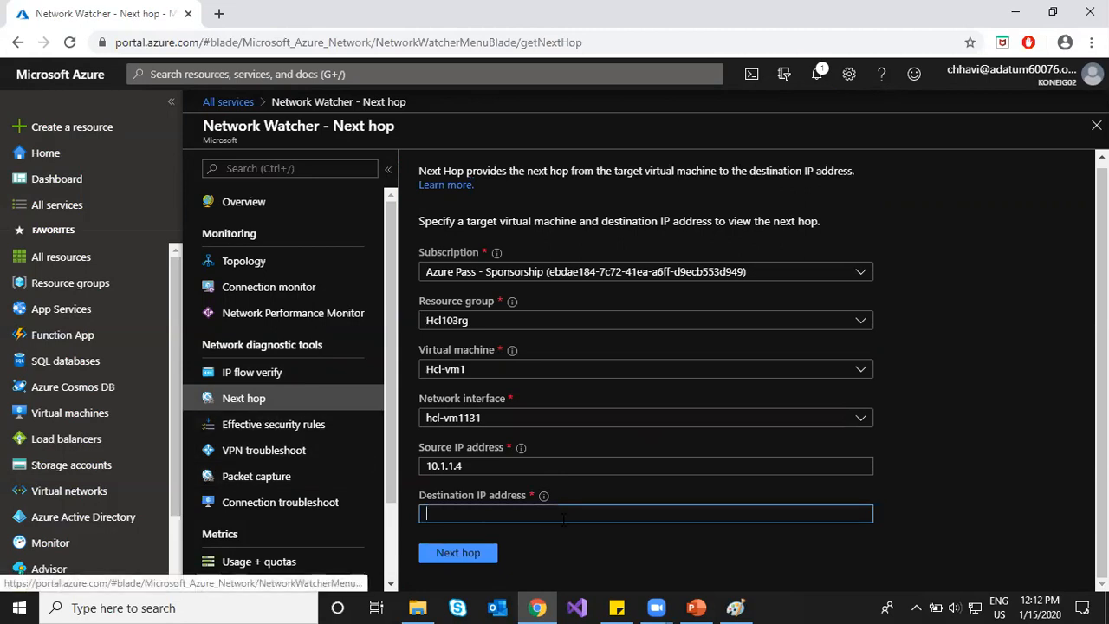
{"action": "type", "text": "8.8."}
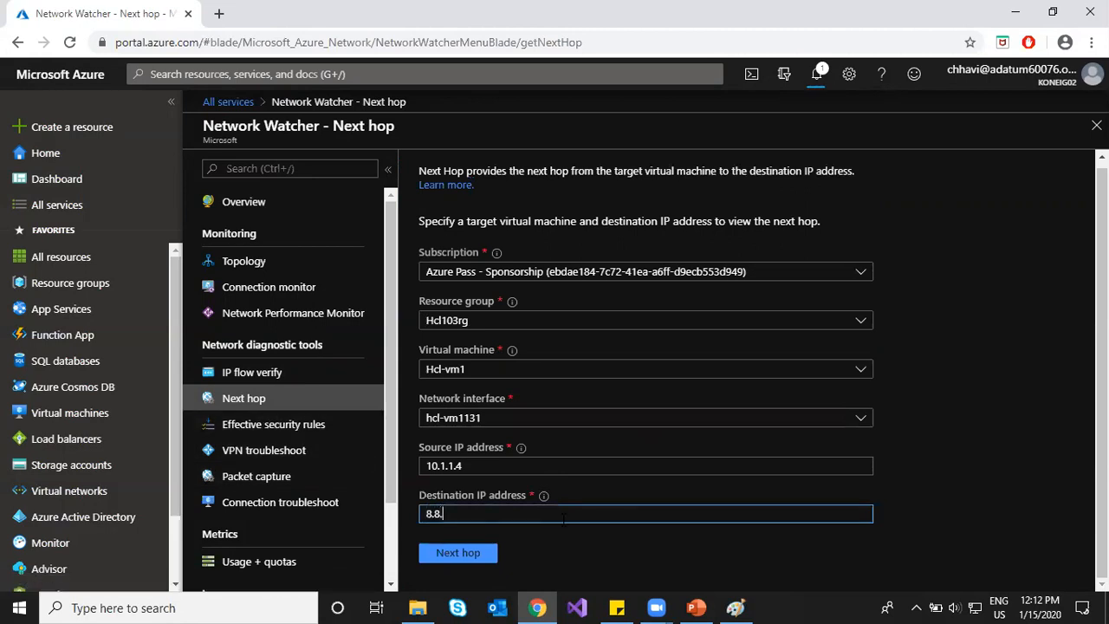
{"action": "type", "text": "8.8"}
{"action": "left_click_drag", "start_coordinate": [457, 514], "coordinate": [414, 513]}
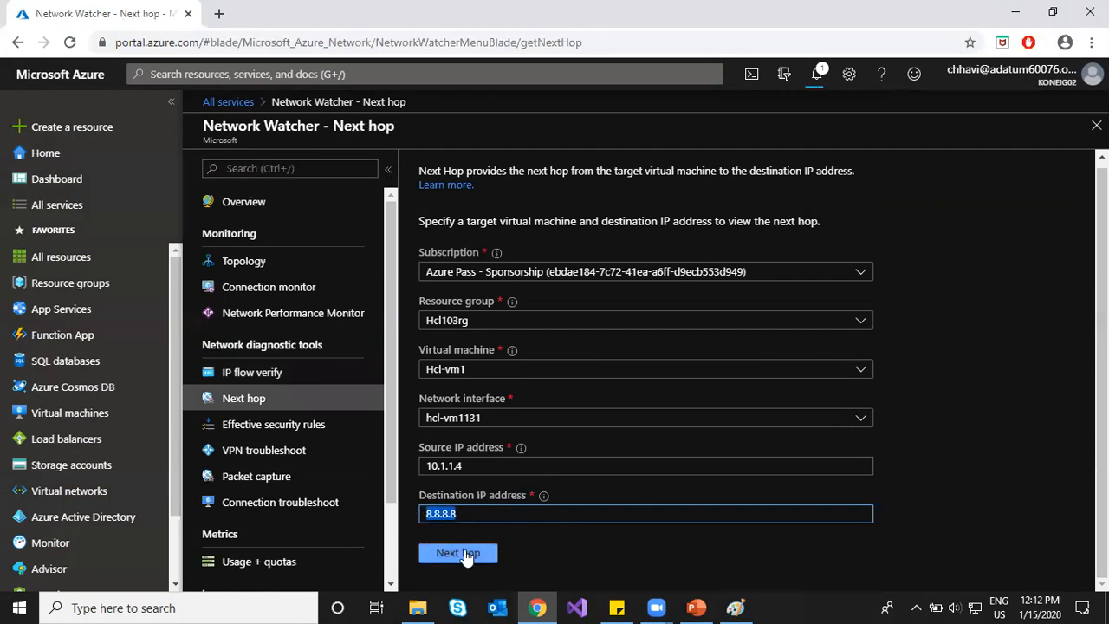
{"action": "left_click", "coordinate": [459, 554]}
{"action": "scroll", "coordinate": [973, 467], "scroll_direction": "down", "scroll_amount": 1}
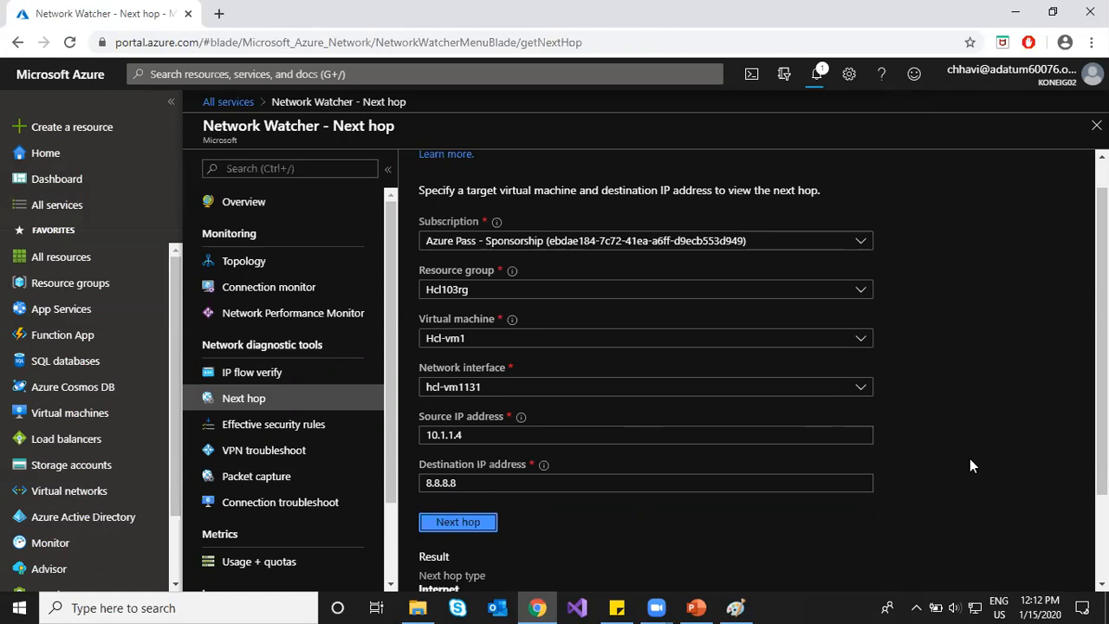
{"action": "scroll", "coordinate": [970, 458], "scroll_direction": "down", "scroll_amount": 2}
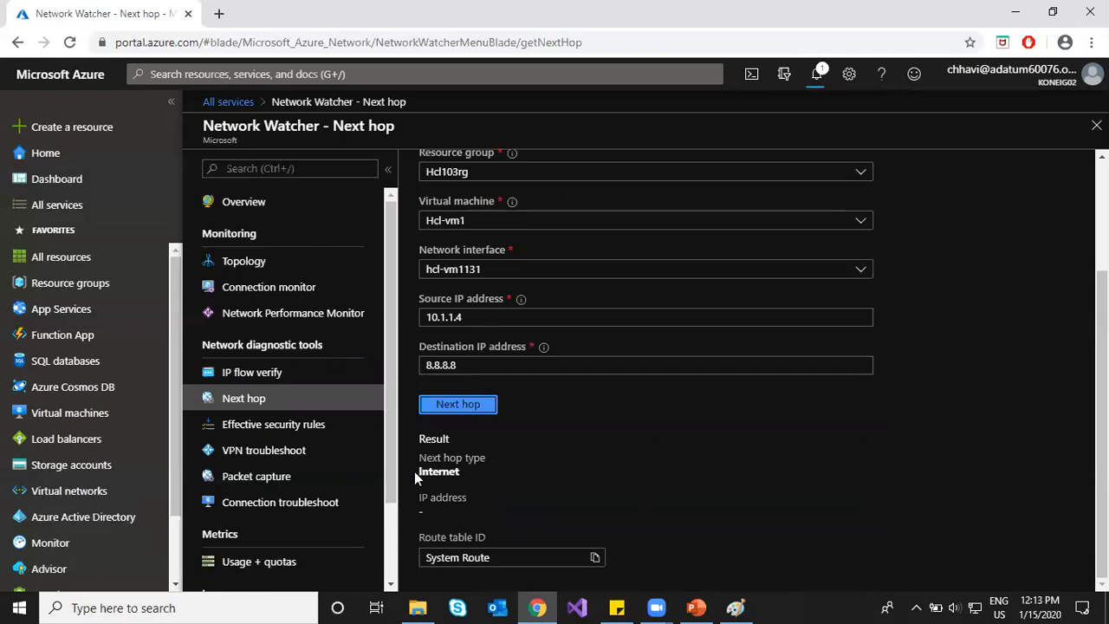
{"action": "left_click_drag", "start_coordinate": [418, 472], "coordinate": [473, 468]}
{"action": "left_click", "coordinate": [501, 469]}
{"action": "left_click_drag", "start_coordinate": [493, 558], "coordinate": [414, 561]}
{"action": "left_click", "coordinate": [613, 475]}
Step: Run Next hop with the destination IP changed to 10.1.1.5
{"action": "left_click", "coordinate": [556, 368]}
{"action": "key", "text": "ctrl+a"}
{"action": "type", "text": "10.1.1.5"}
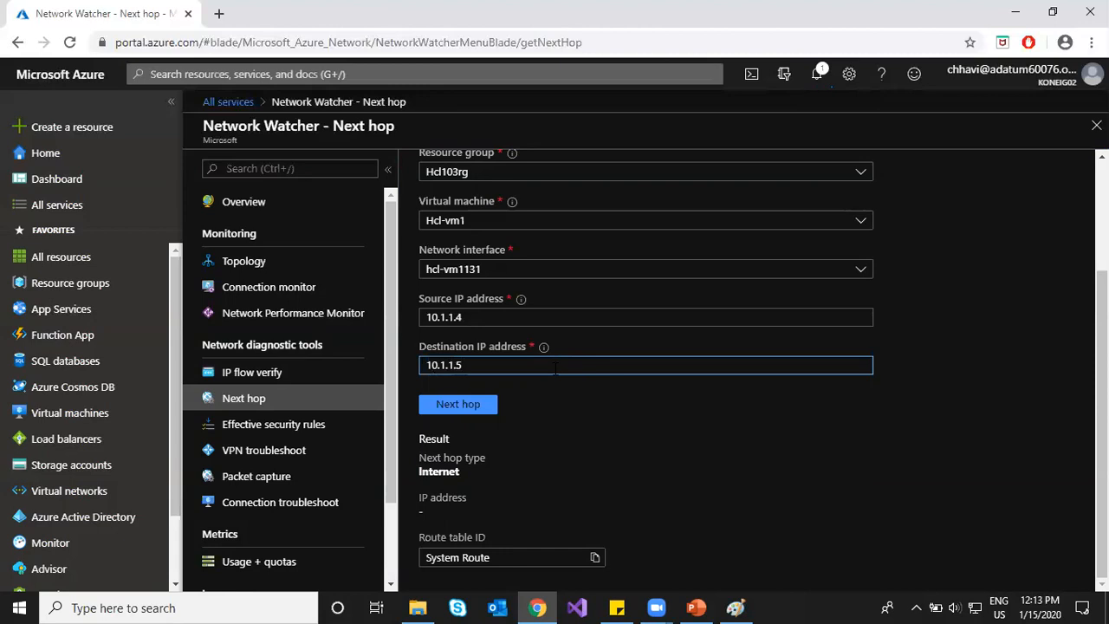
{"action": "left_click", "coordinate": [464, 405]}
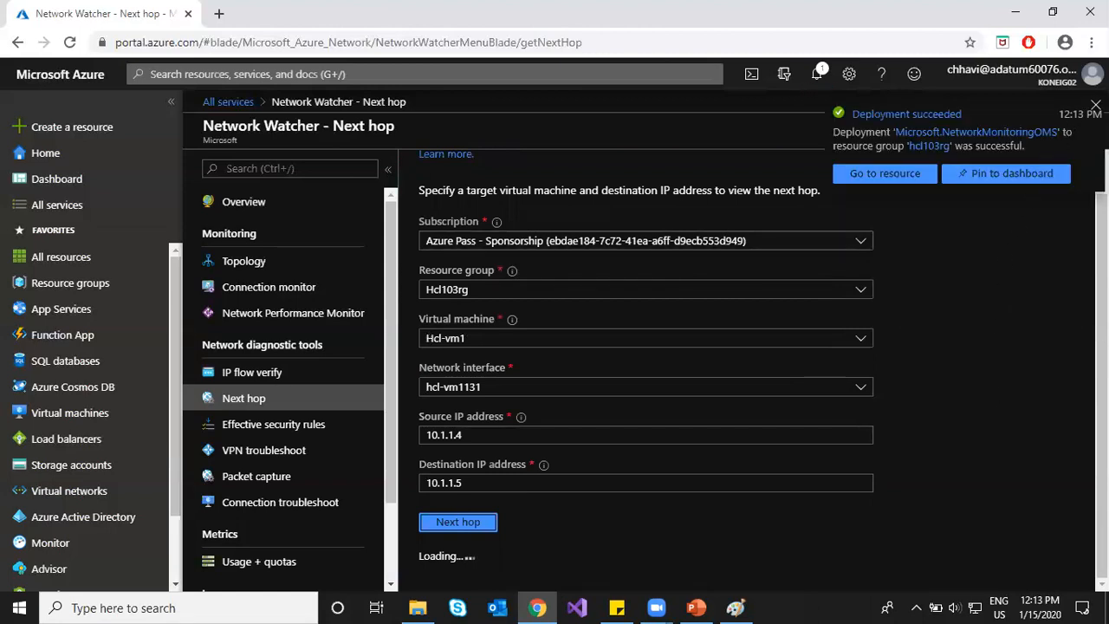
Step: Dismiss the deployment notice and highlight the VirtualNetwork next hop via System Route
{"action": "left_click", "coordinate": [1096, 105]}
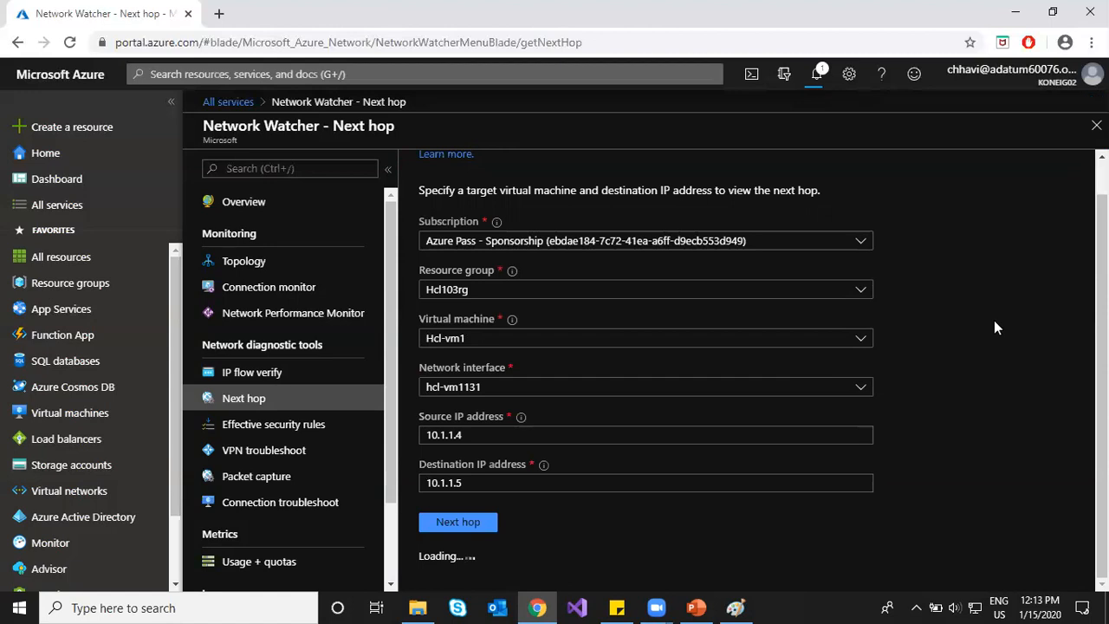
{"action": "left_click", "coordinate": [819, 76]}
{"action": "left_click", "coordinate": [819, 76]}
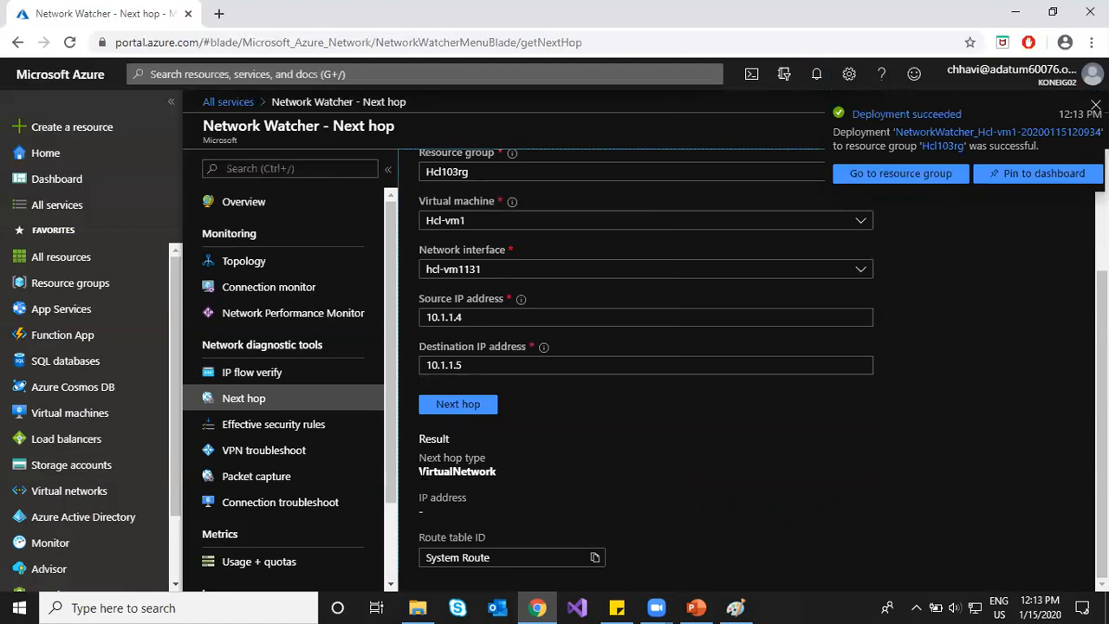
{"action": "double_click", "coordinate": [457, 471]}
{"action": "left_click", "coordinate": [547, 469]}
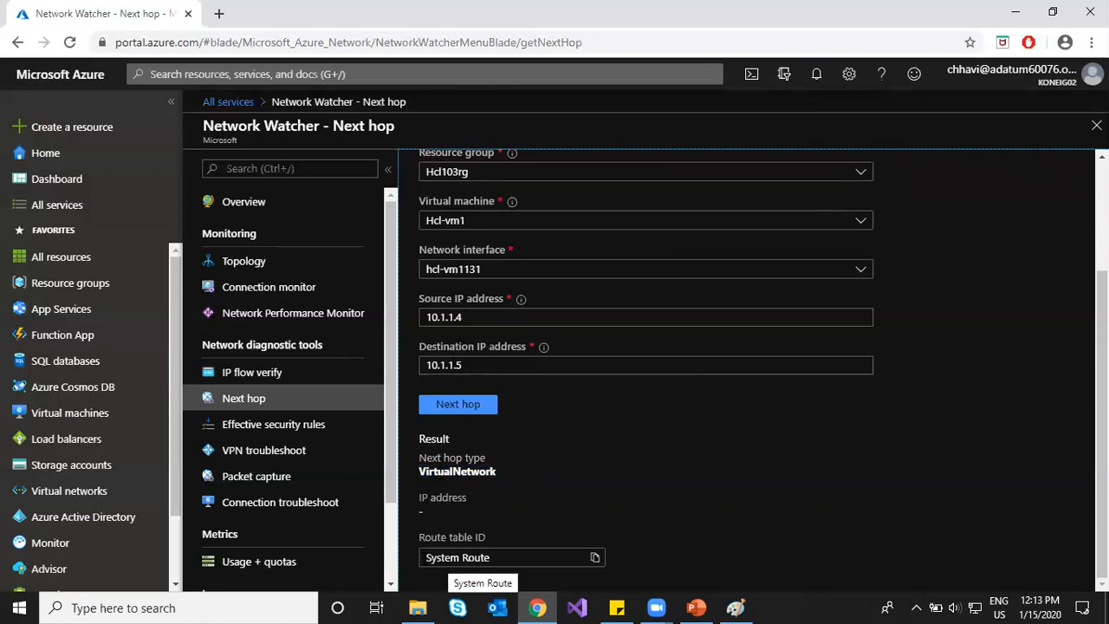
{"action": "left_click_drag", "start_coordinate": [426, 558], "coordinate": [494, 557]}
{"action": "left_click", "coordinate": [557, 516]}
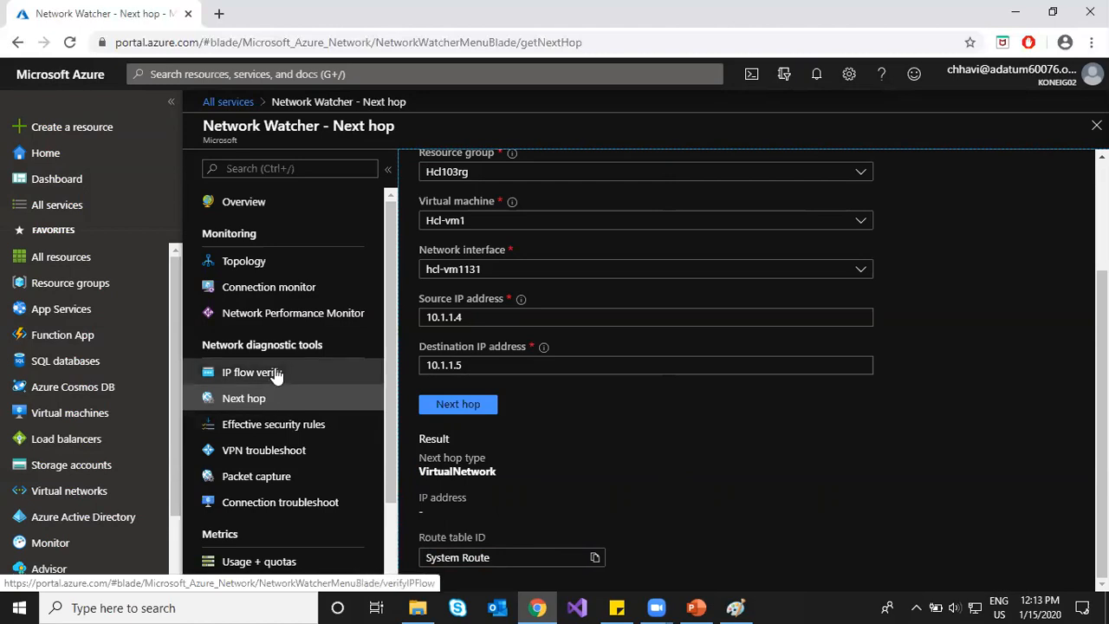
Step: Check the notifications list and move on to the Connection monitor tool
{"action": "left_click", "coordinate": [816, 78]}
{"action": "left_click", "coordinate": [816, 78]}
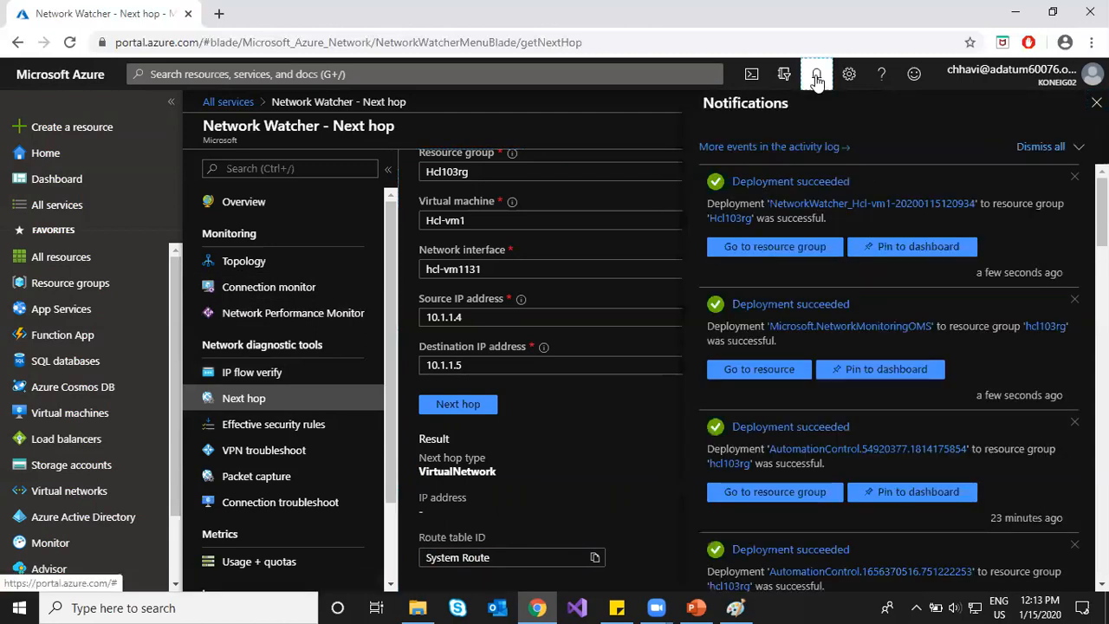
{"action": "left_click", "coordinate": [284, 286]}
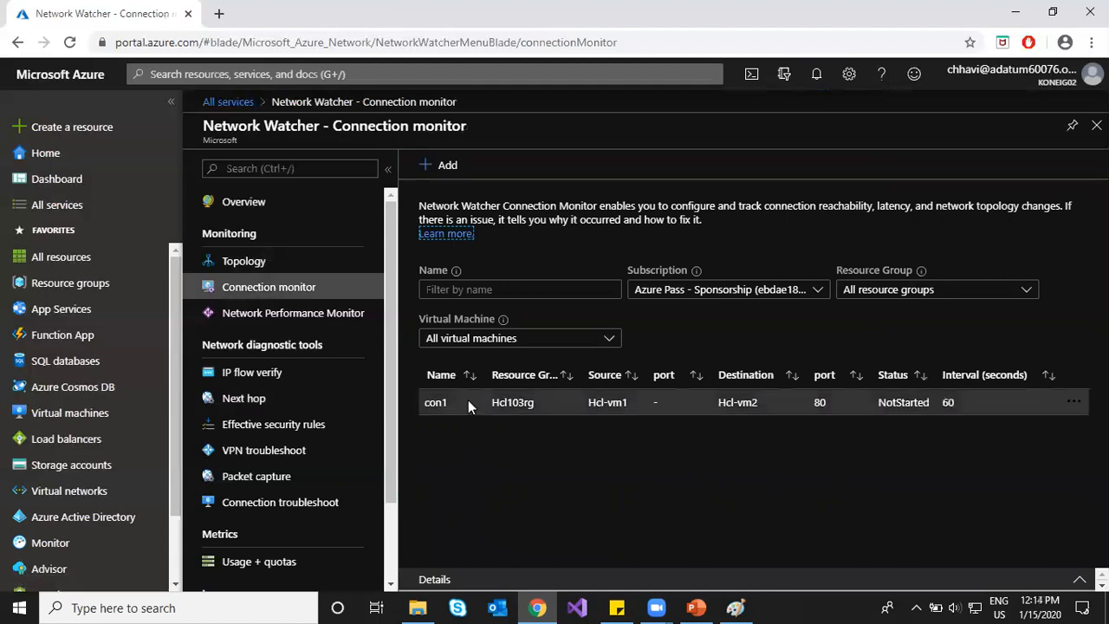
Step: Review the con1 monitor's details and start the con1 connection monitor
{"action": "left_click", "coordinate": [469, 402]}
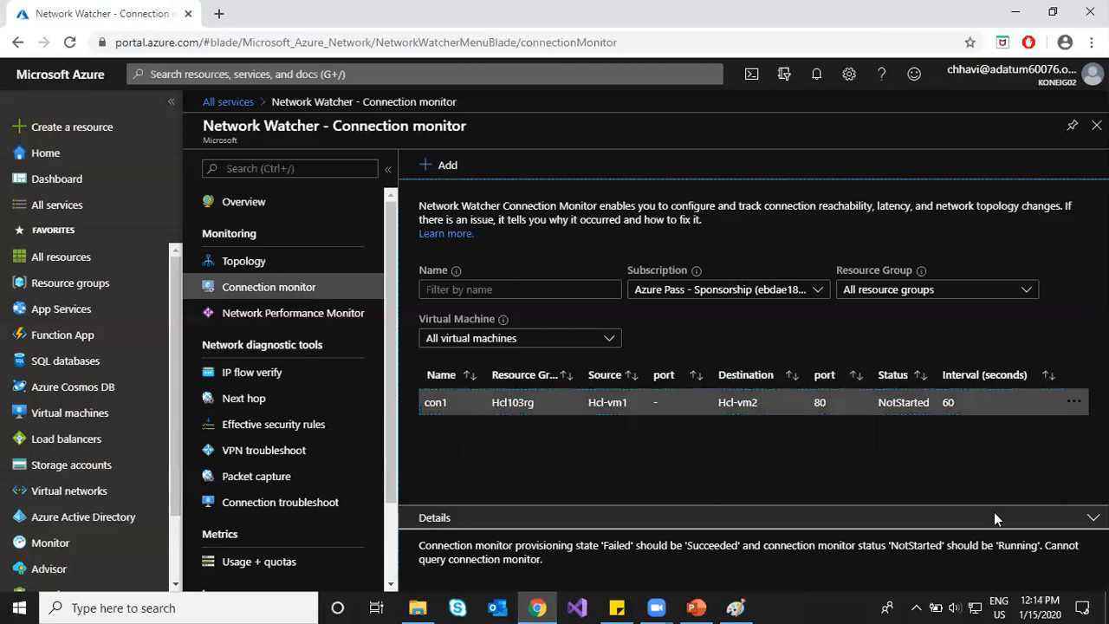
{"action": "left_click", "coordinate": [1094, 517]}
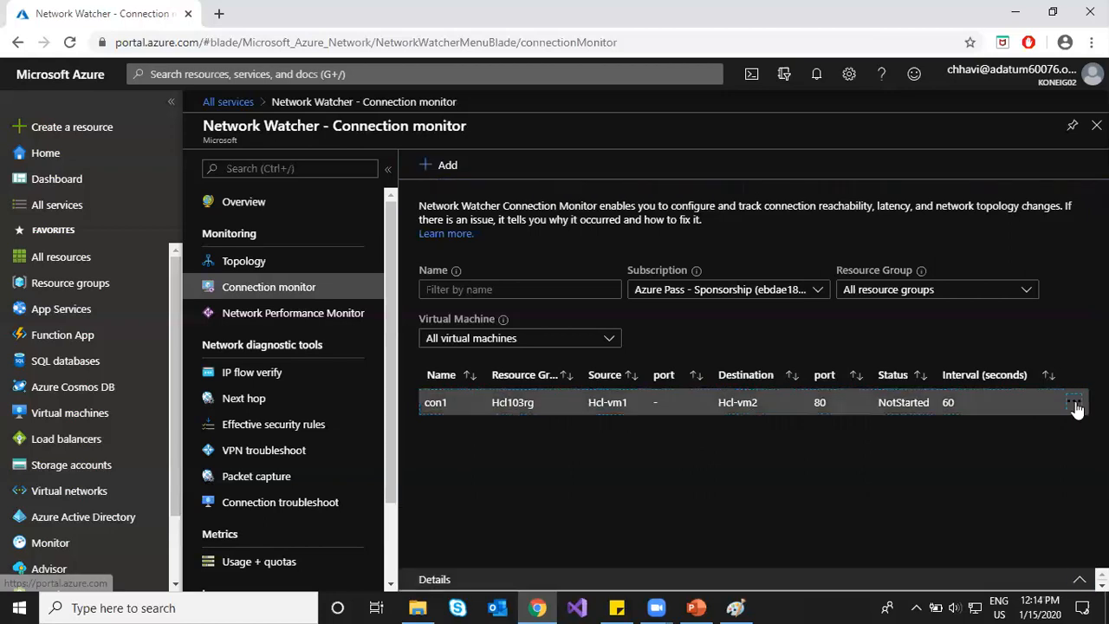
{"action": "left_click", "coordinate": [1074, 402]}
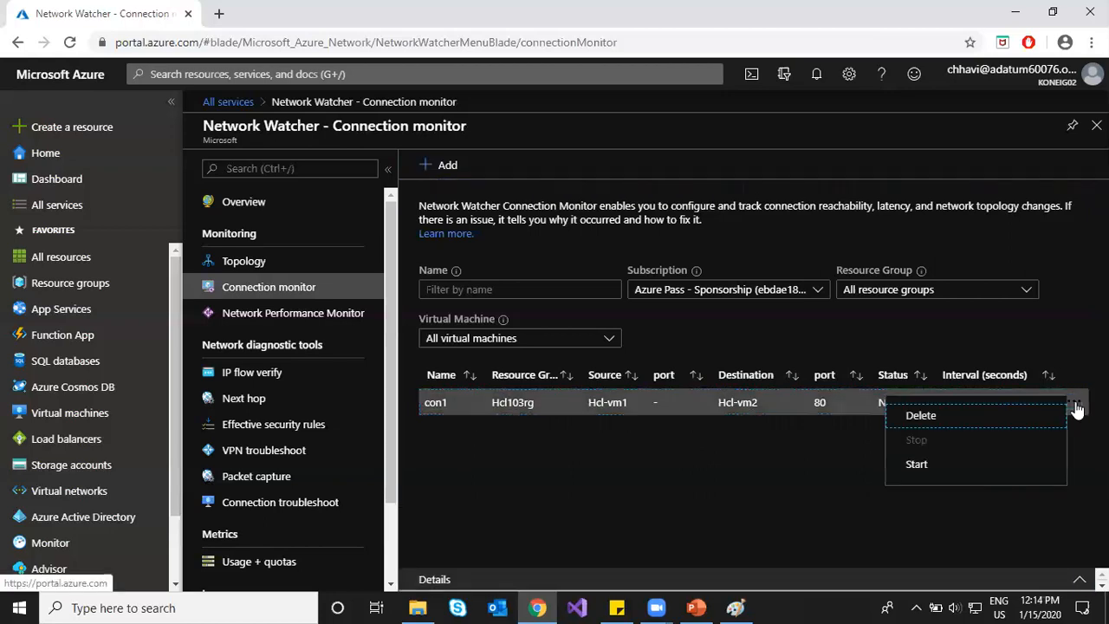
{"action": "left_click", "coordinate": [916, 468]}
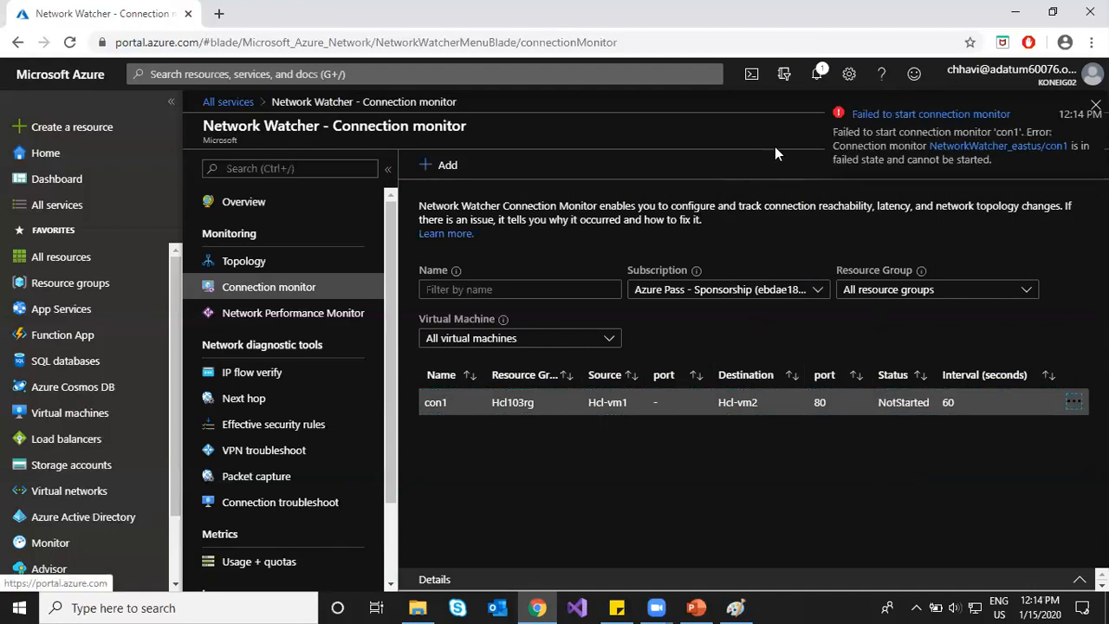
Step: Inspect con1's failure message and the related notifications, then go to Network Performance Monitor
{"action": "left_click", "coordinate": [432, 401]}
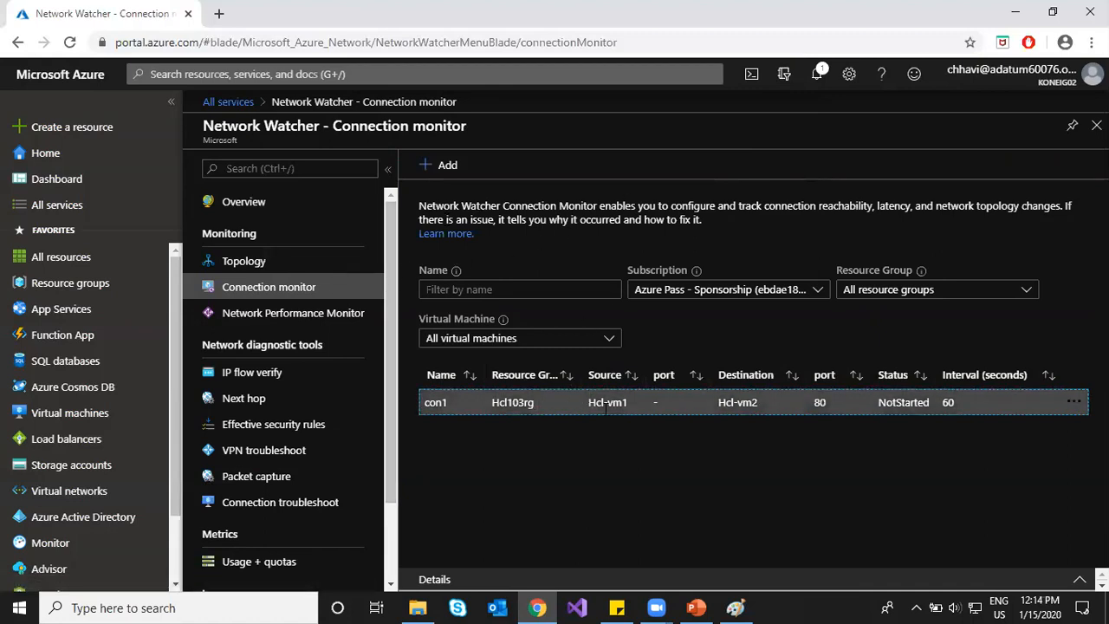
{"action": "left_click", "coordinate": [1079, 579]}
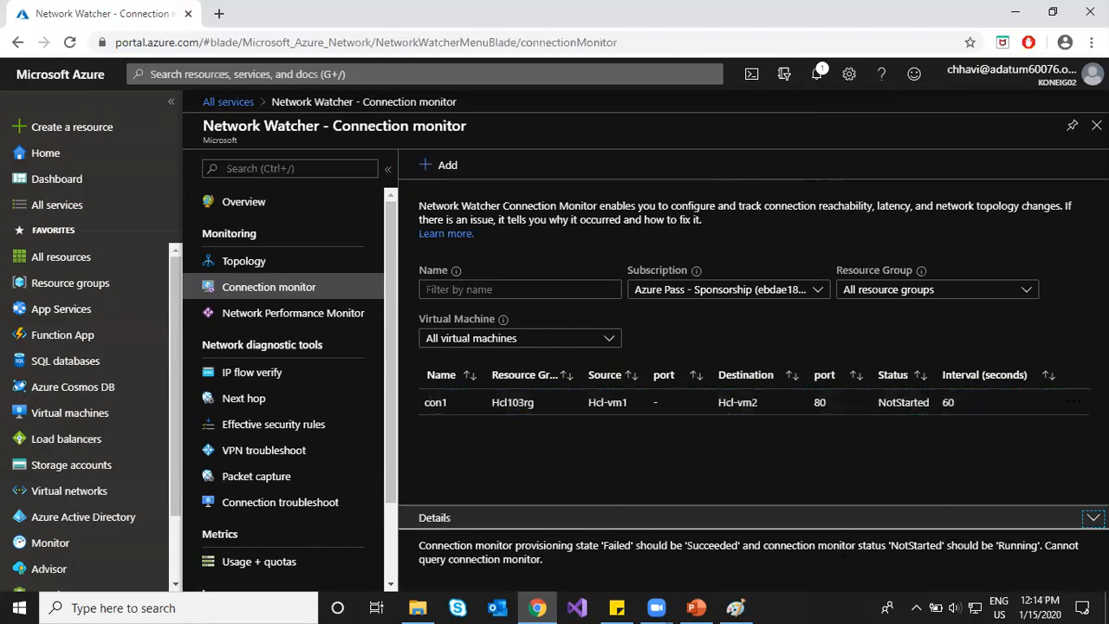
{"action": "left_click_drag", "start_coordinate": [548, 560], "coordinate": [475, 560]}
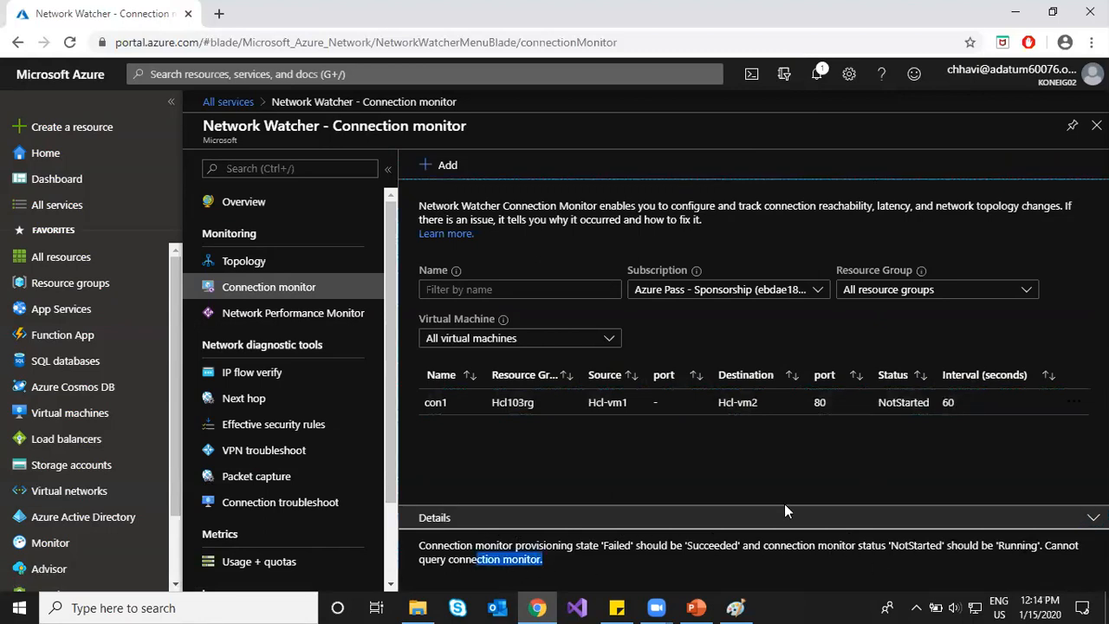
{"action": "left_click", "coordinate": [814, 76]}
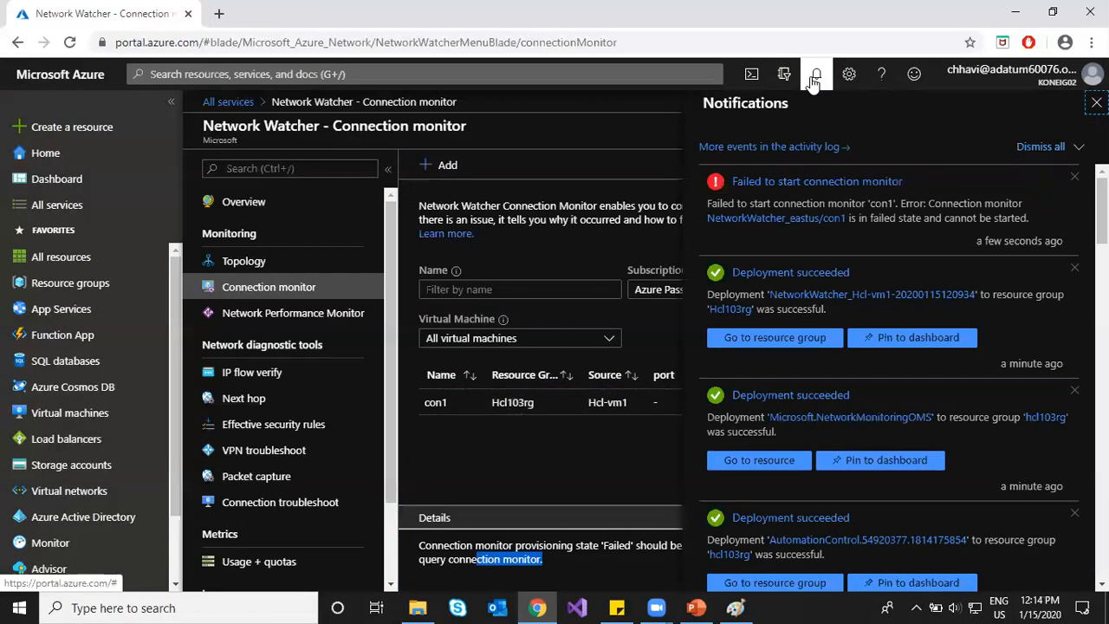
{"action": "left_click", "coordinate": [815, 81]}
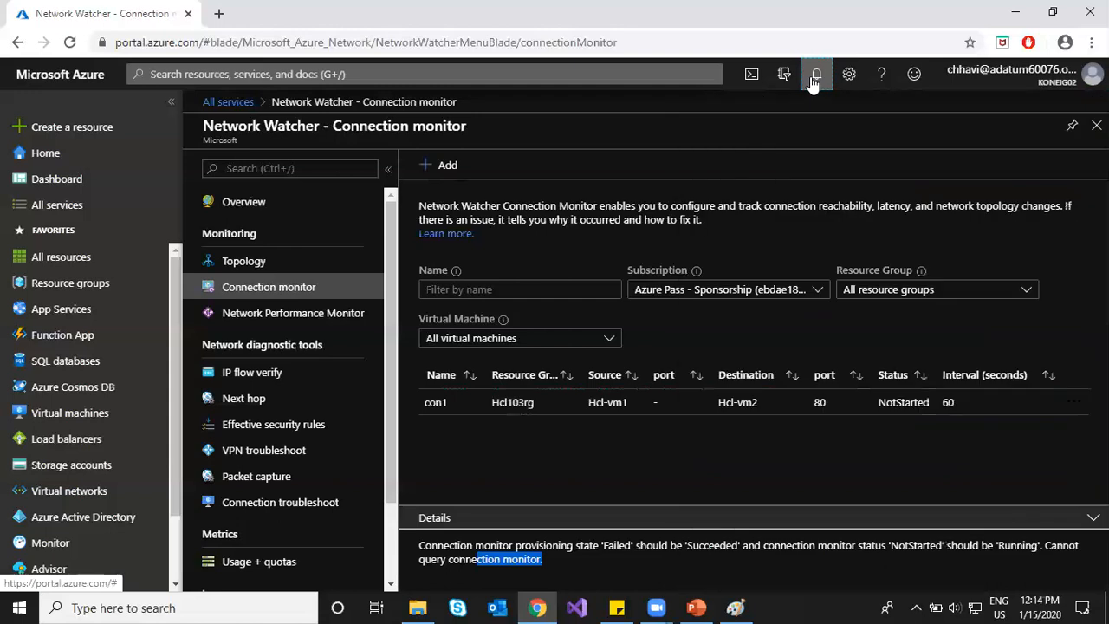
{"action": "left_click", "coordinate": [298, 314]}
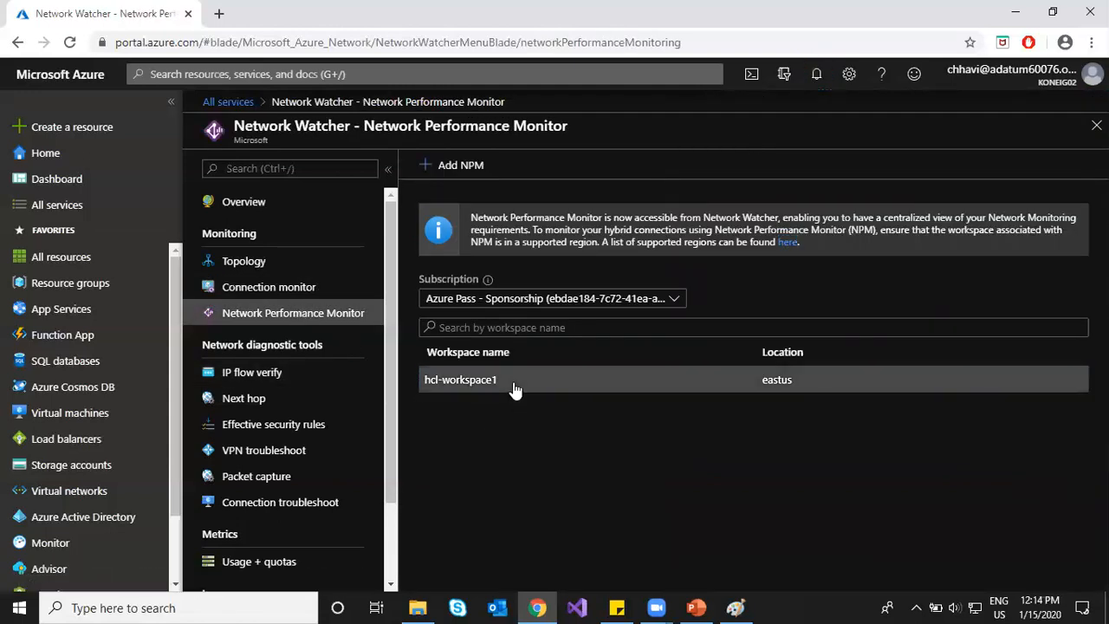
Step: Browse the hcl-workspace1 monitoring solution blade, then go to Effective security rules
{"action": "left_click", "coordinate": [515, 390]}
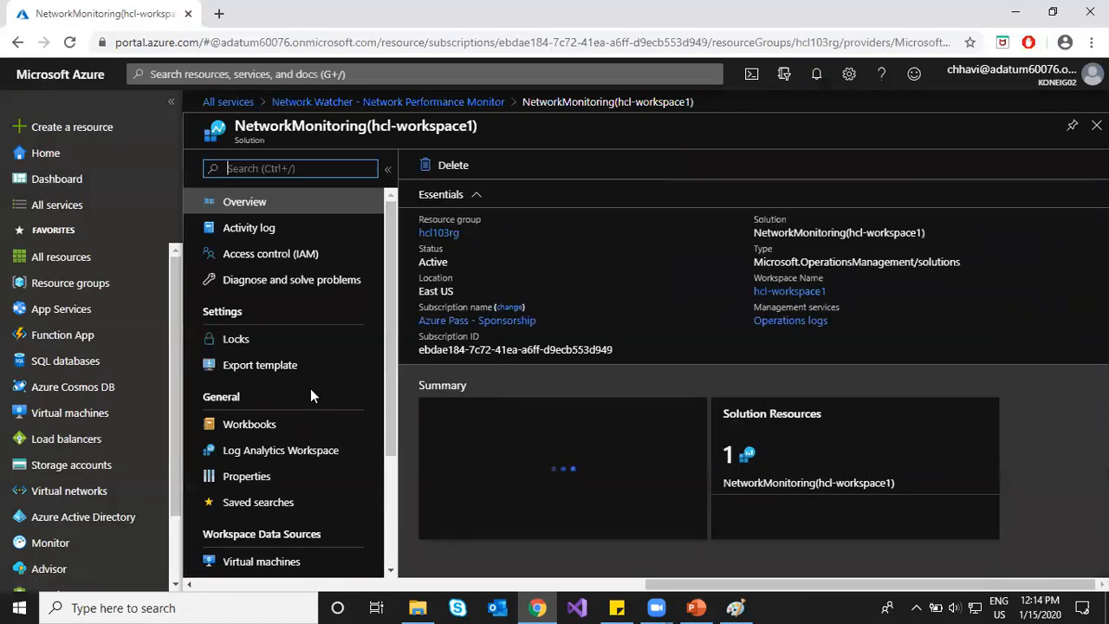
{"action": "scroll", "coordinate": [279, 390], "scroll_direction": "down", "scroll_amount": 2}
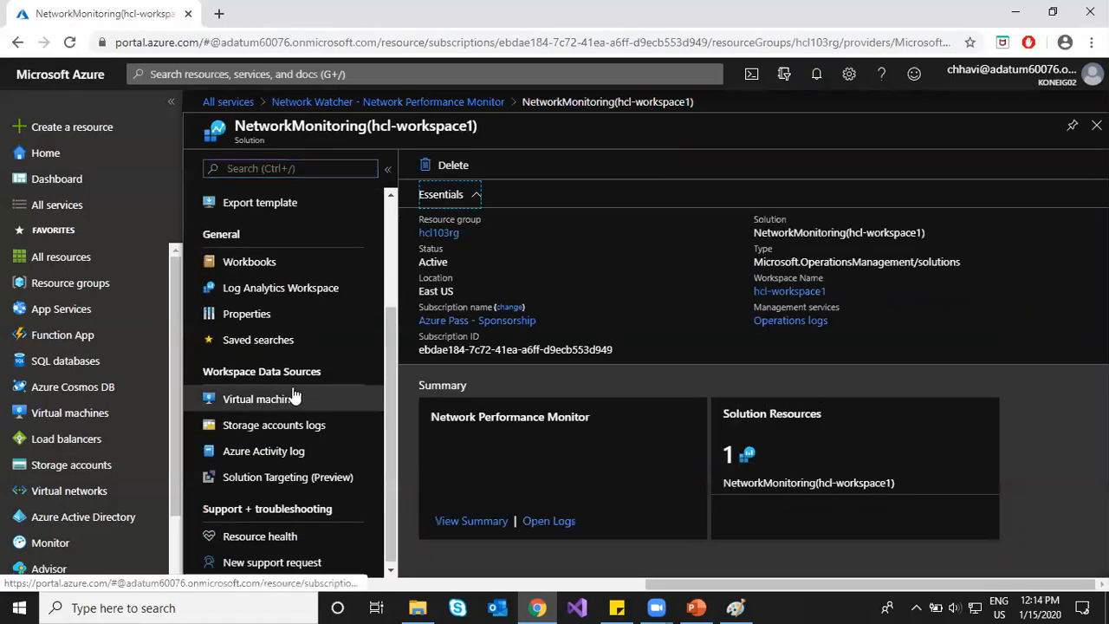
{"action": "scroll", "coordinate": [300, 380], "scroll_direction": "up", "scroll_amount": 2}
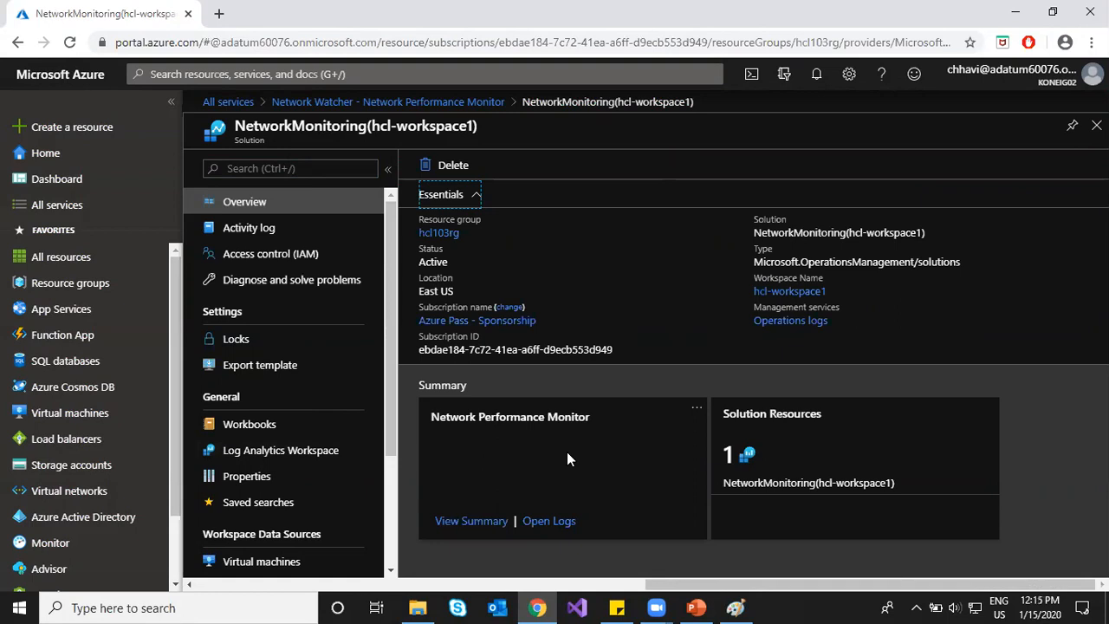
{"action": "left_click", "coordinate": [385, 103]}
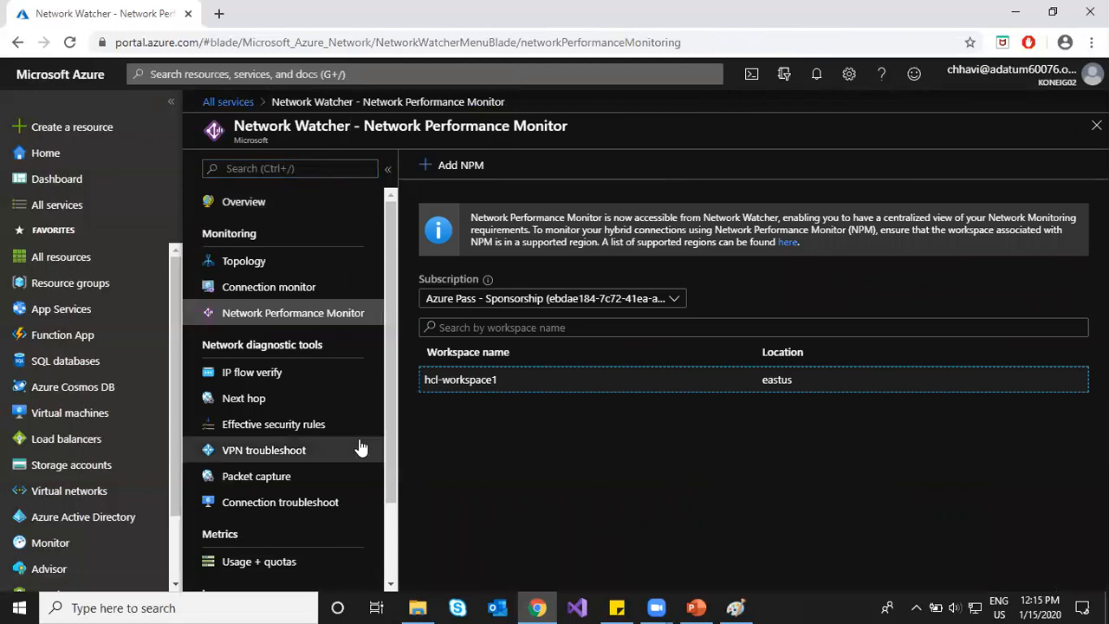
{"action": "left_click", "coordinate": [284, 426]}
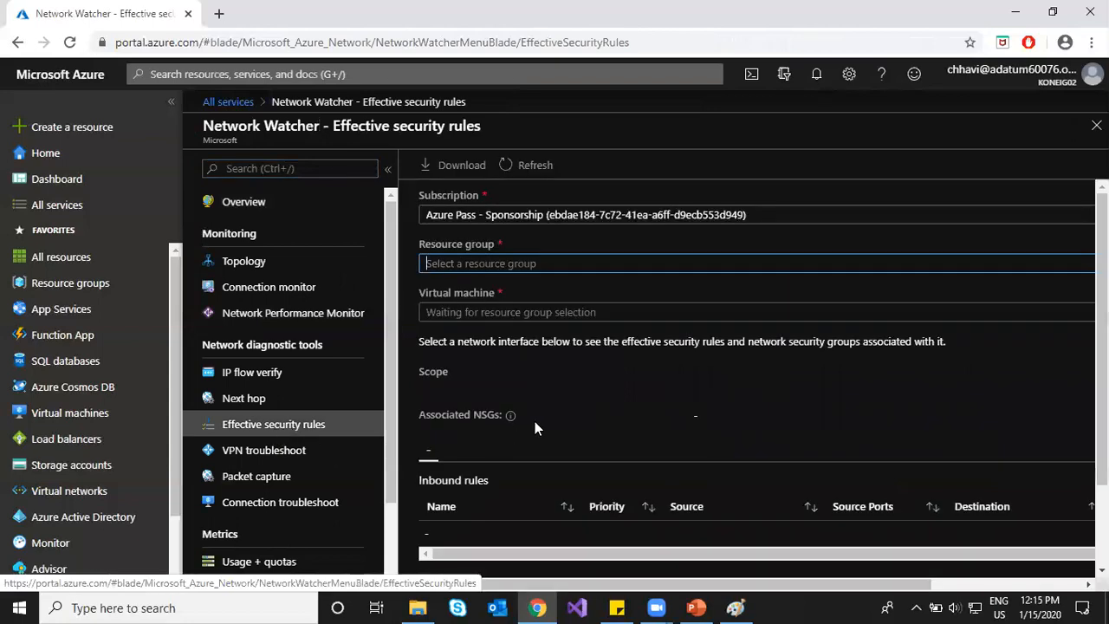
Step: Try resource group Hcl103rg with VM Hcl-vm1 and keep the current subscription
{"action": "left_click", "coordinate": [507, 263]}
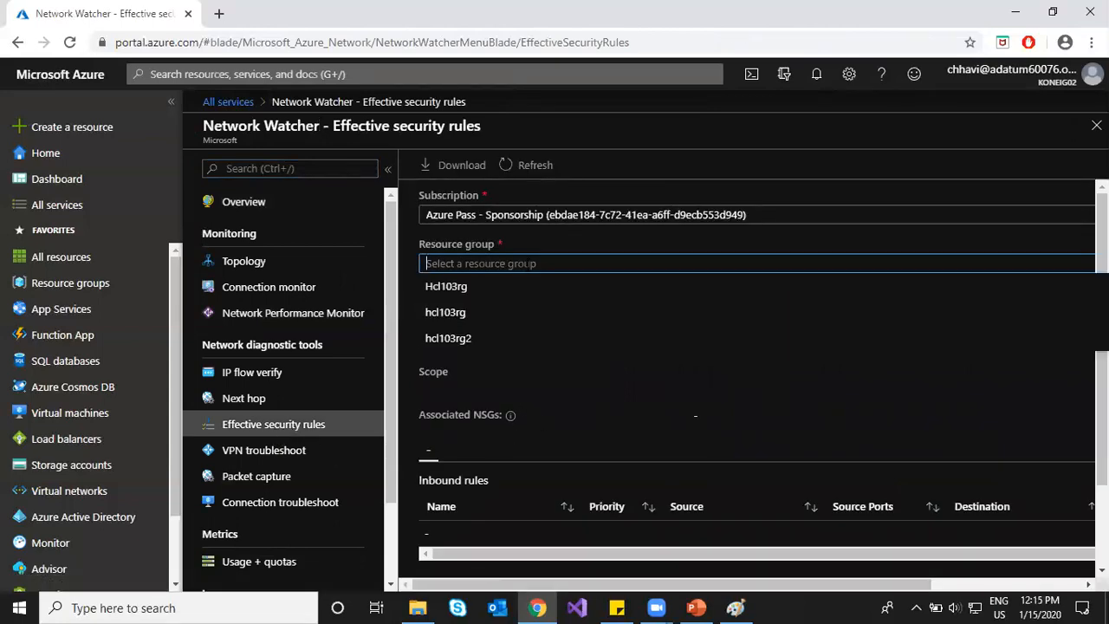
{"action": "left_click", "coordinate": [507, 295]}
{"action": "left_click", "coordinate": [508, 312]}
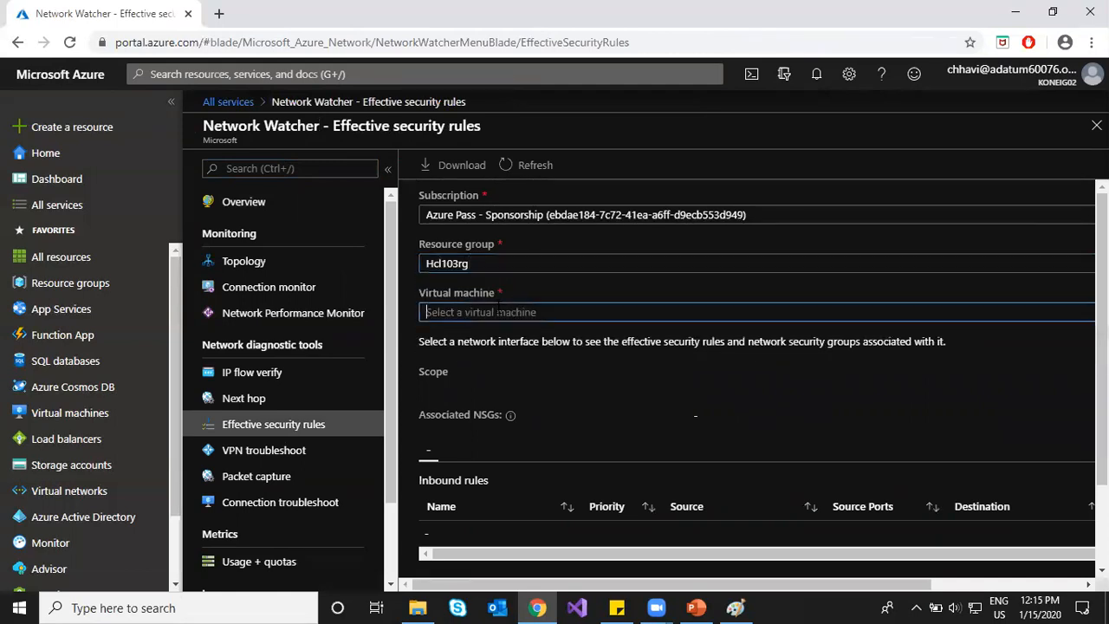
{"action": "left_click", "coordinate": [492, 334]}
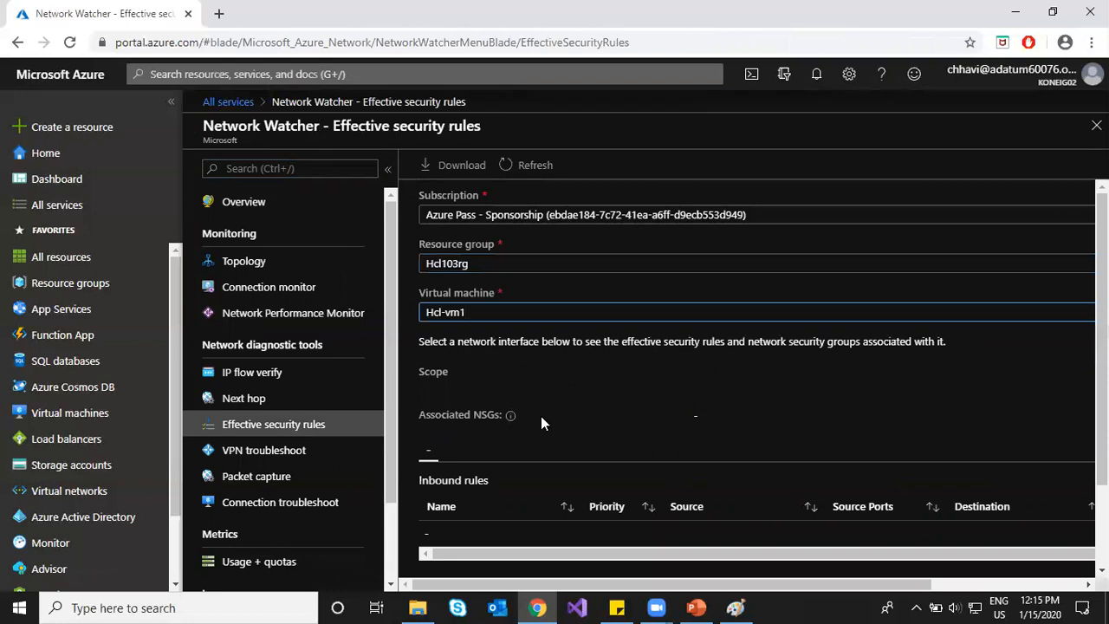
{"action": "left_click", "coordinate": [555, 220]}
{"action": "left_click", "coordinate": [562, 264]}
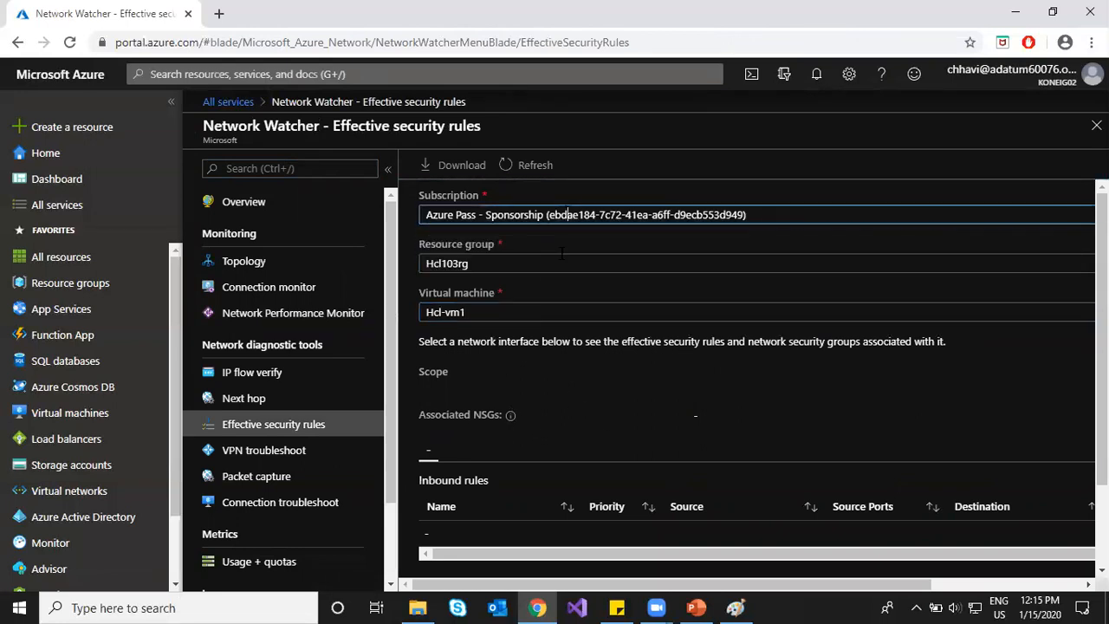
Step: Select resource group hcl103rg and VM Hcl-vm2 to load its effective security rules
{"action": "left_click", "coordinate": [553, 264]}
{"action": "left_click", "coordinate": [529, 314]}
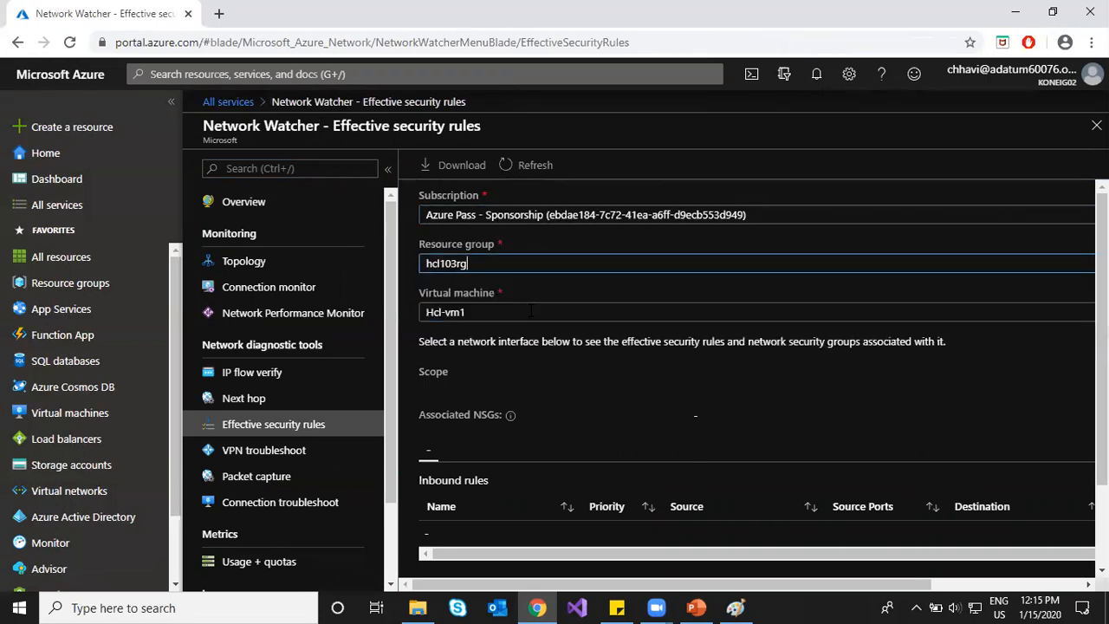
{"action": "left_click", "coordinate": [531, 314]}
{"action": "left_click", "coordinate": [520, 362]}
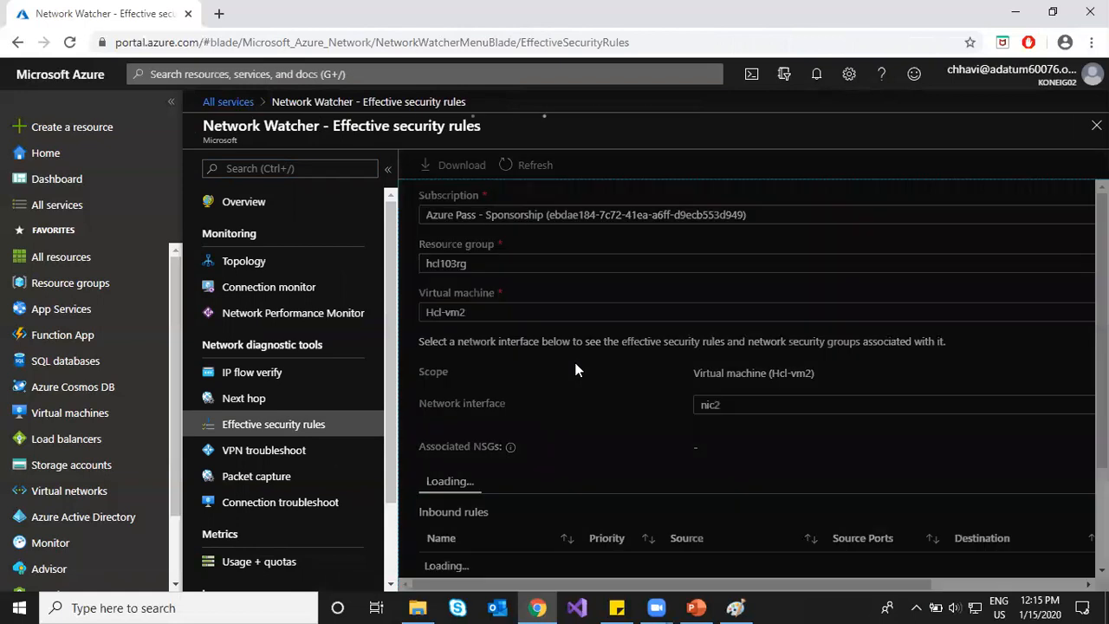
{"action": "scroll", "coordinate": [628, 362], "scroll_direction": "down", "scroll_amount": 3}
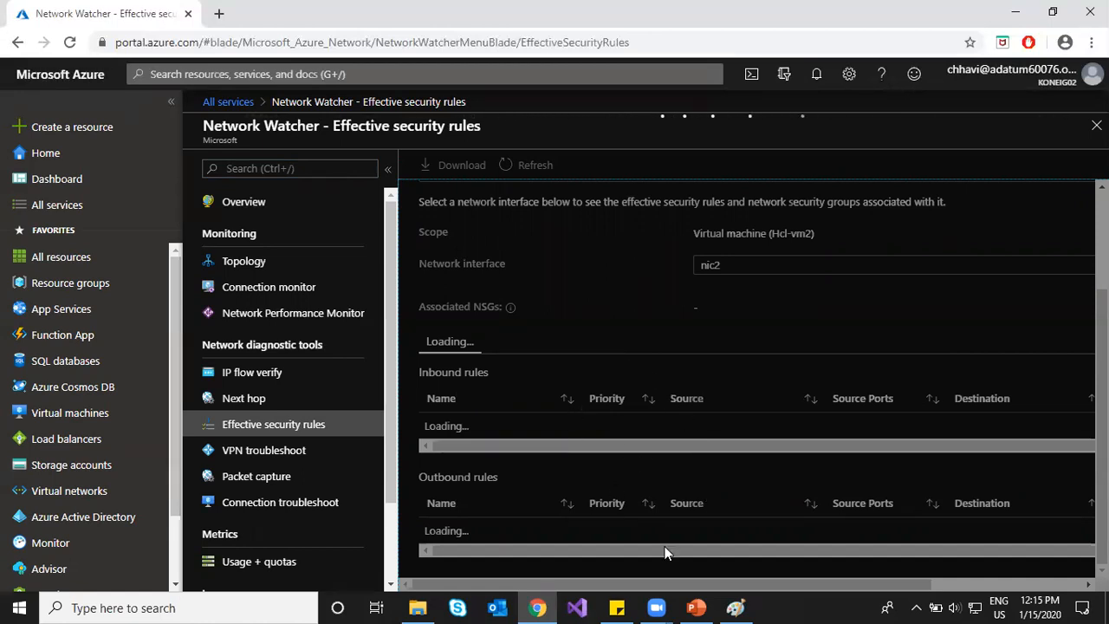
{"action": "left_click", "coordinate": [698, 607]}
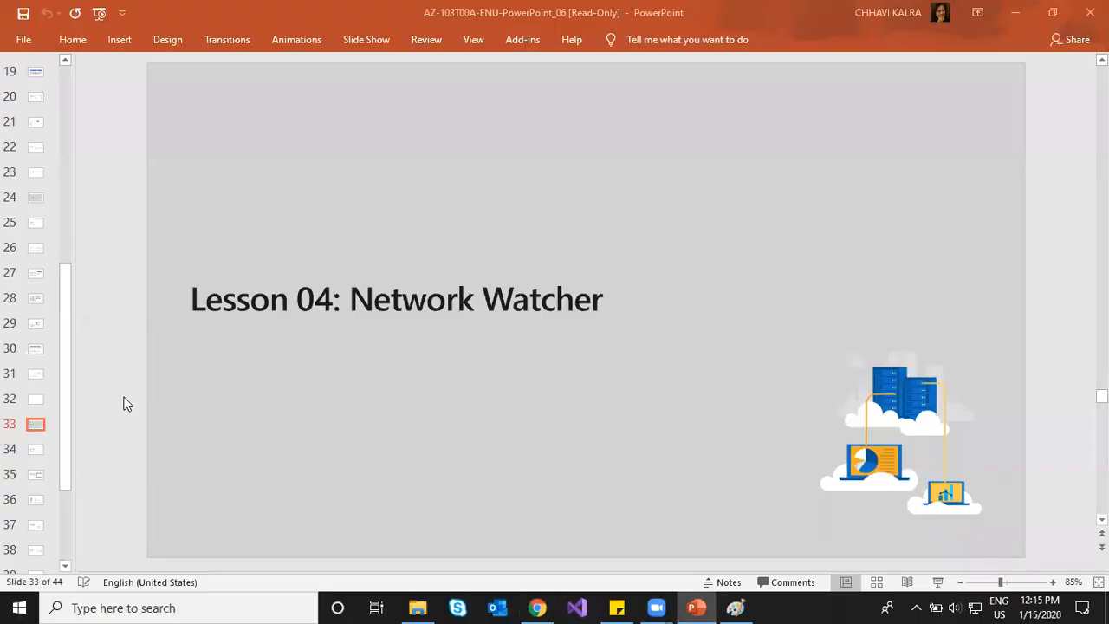
Step: Advance the Network Watcher slides from 33 to VPN Diagnostics (39 of 44), then return to Chrome
{"action": "key", "text": "Down"}
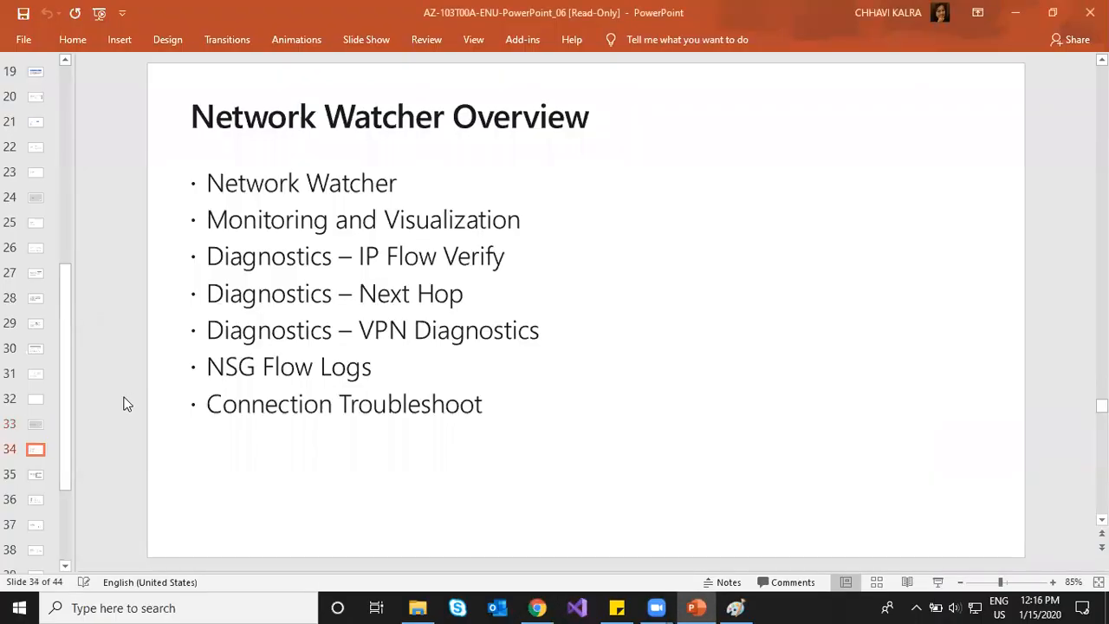
{"action": "key", "text": "Down"}
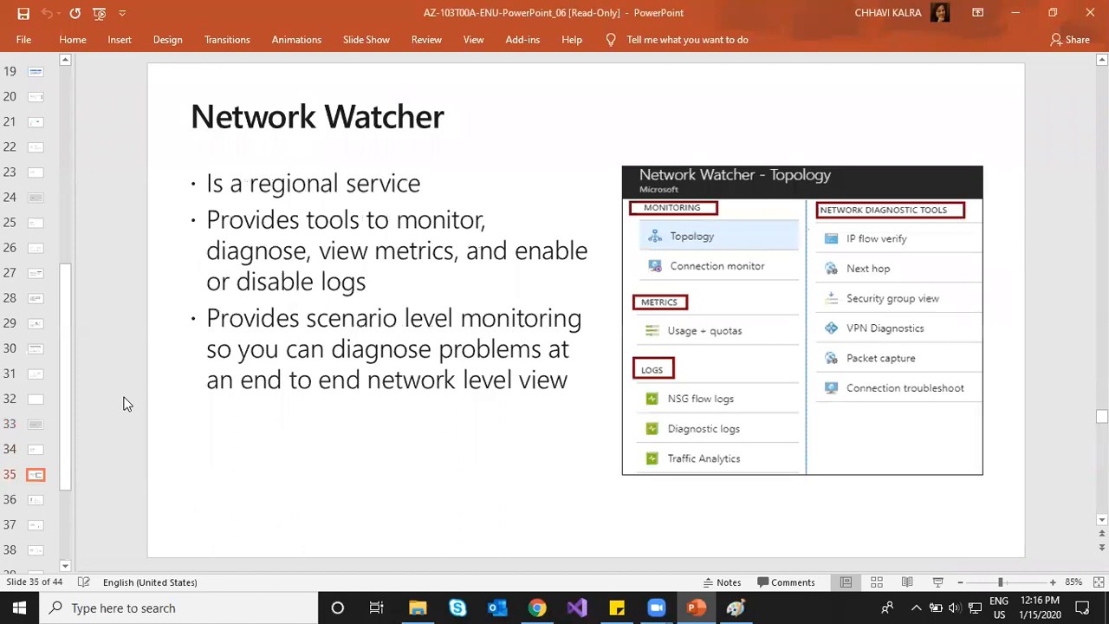
{"action": "key", "text": "Down"}
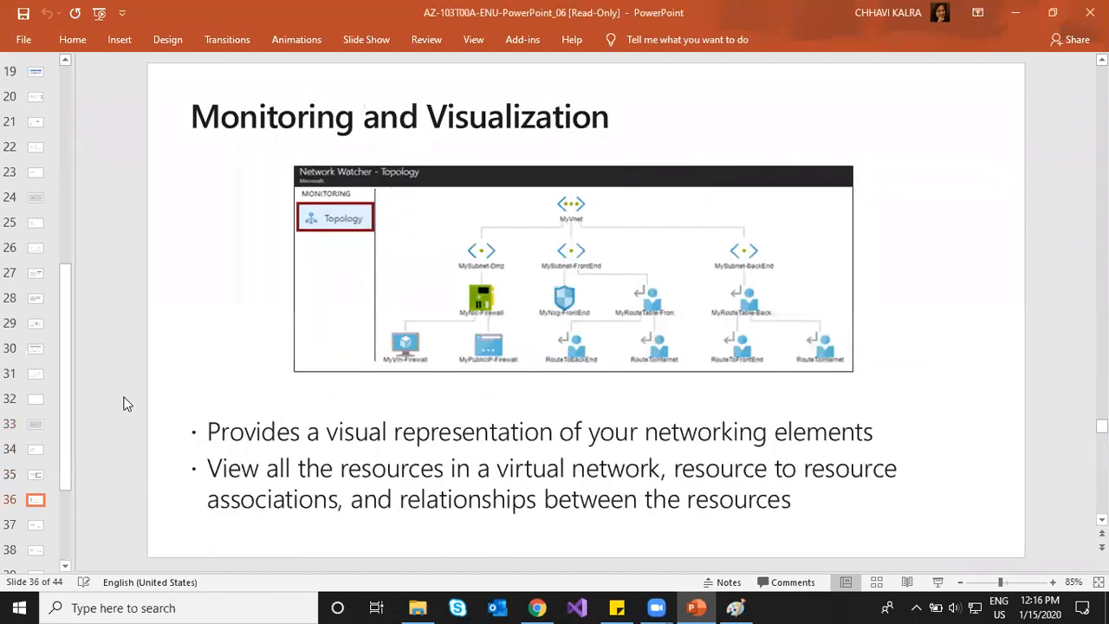
{"action": "key", "text": "Down"}
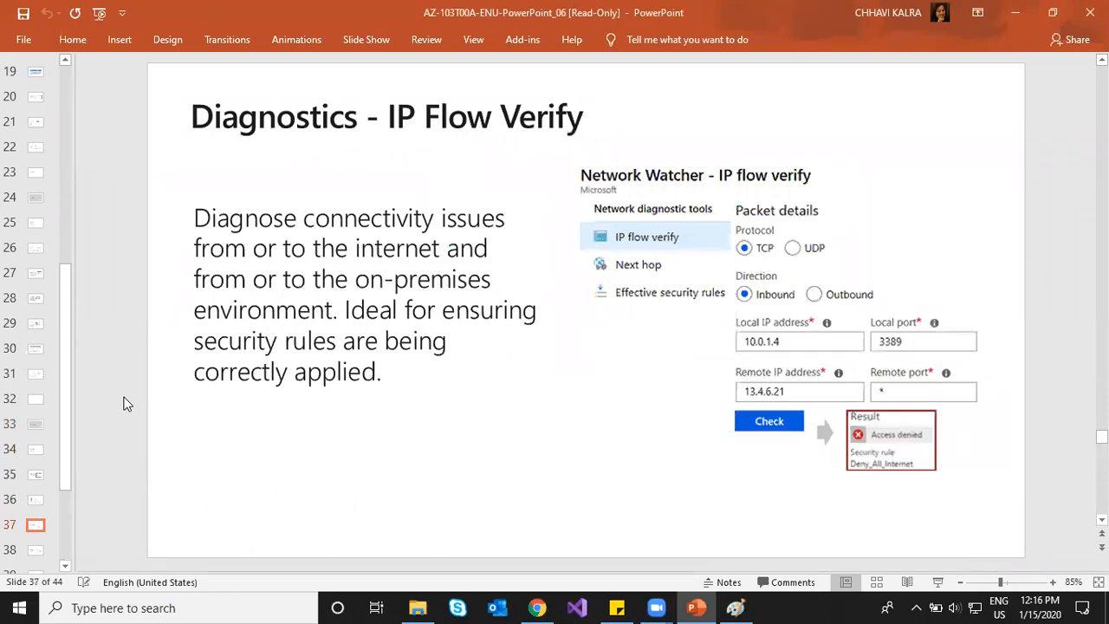
{"action": "key", "text": "Down"}
{"action": "key", "text": "Up"}
{"action": "key", "text": "Down"}
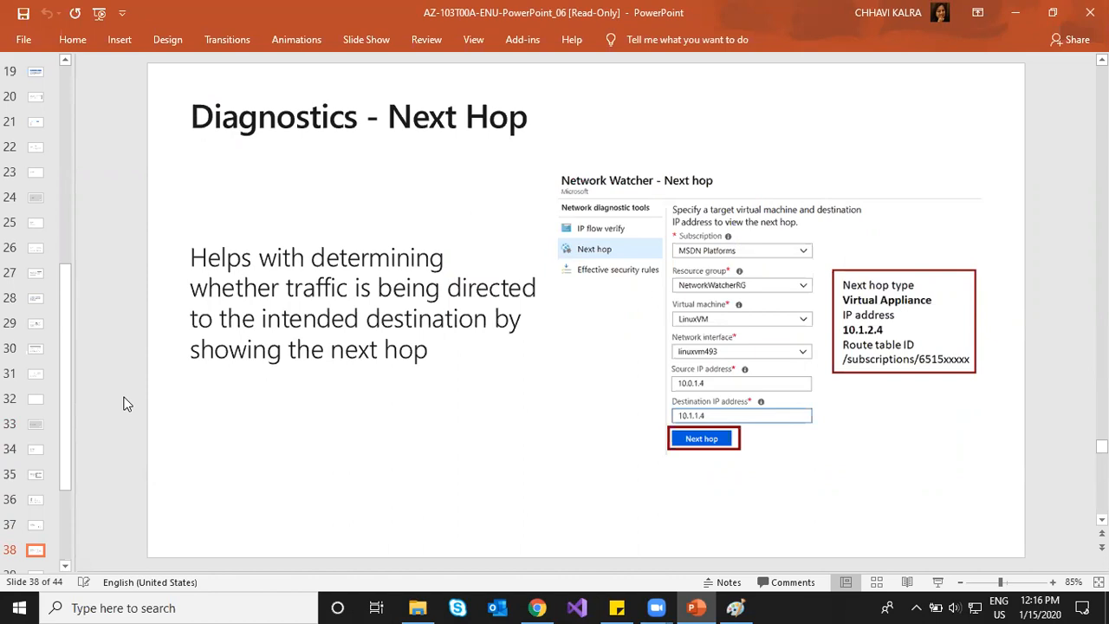
{"action": "scroll", "coordinate": [123, 403], "scroll_direction": "down", "scroll_amount": 1}
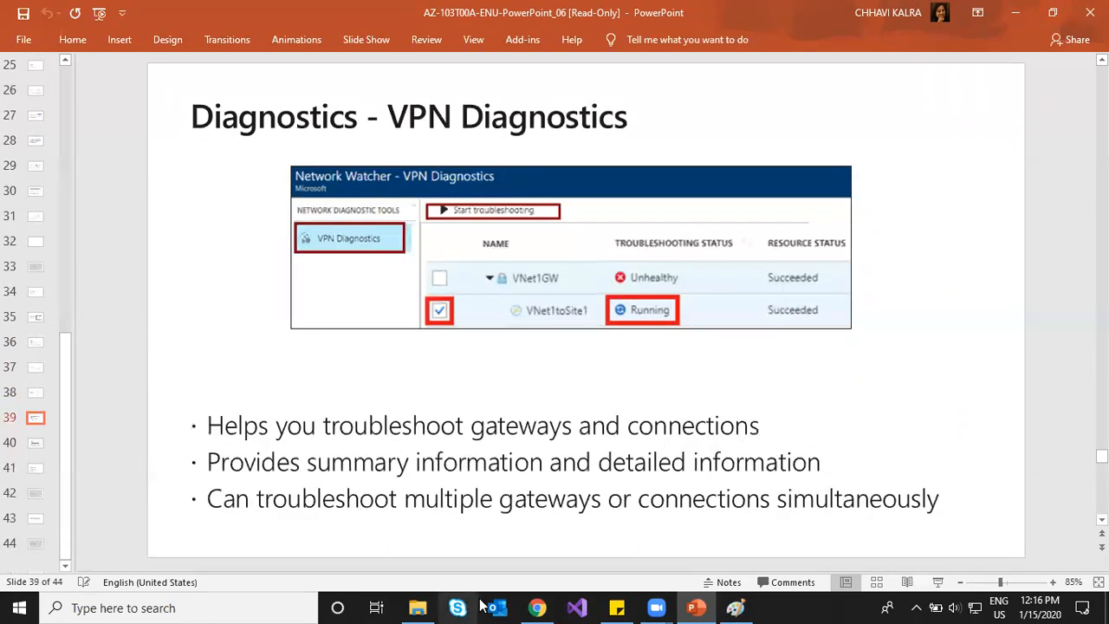
{"action": "left_click", "coordinate": [537, 608]}
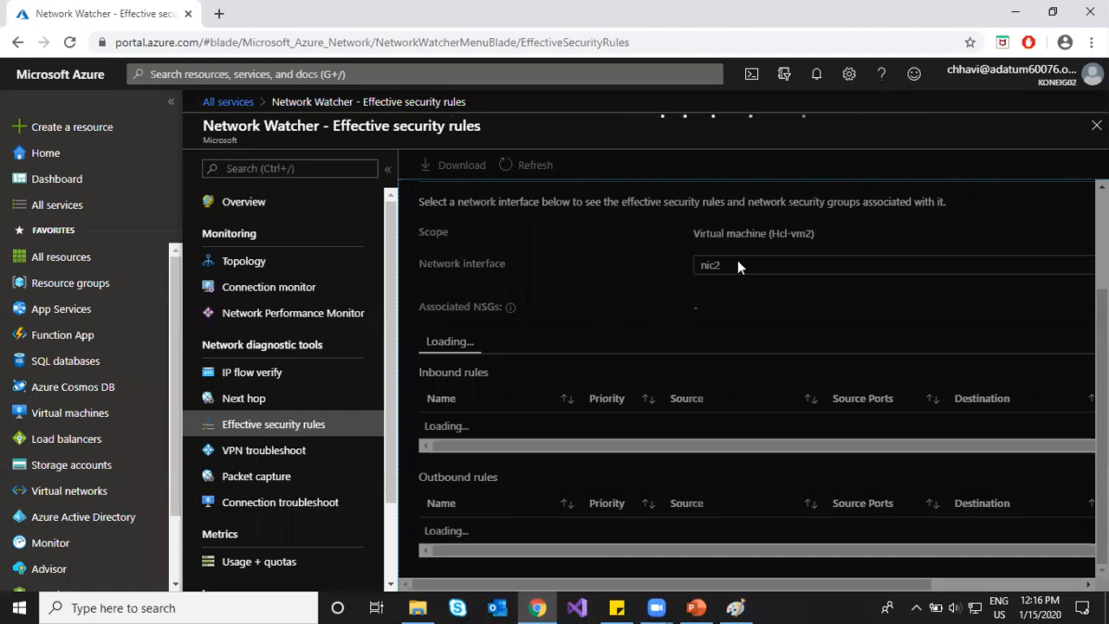
Step: Go through VPN troubleshoot to the Packet capture list showing stopped captures cap22, cap23 and capture1
{"action": "scroll", "coordinate": [697, 282], "scroll_direction": "up", "scroll_amount": 3}
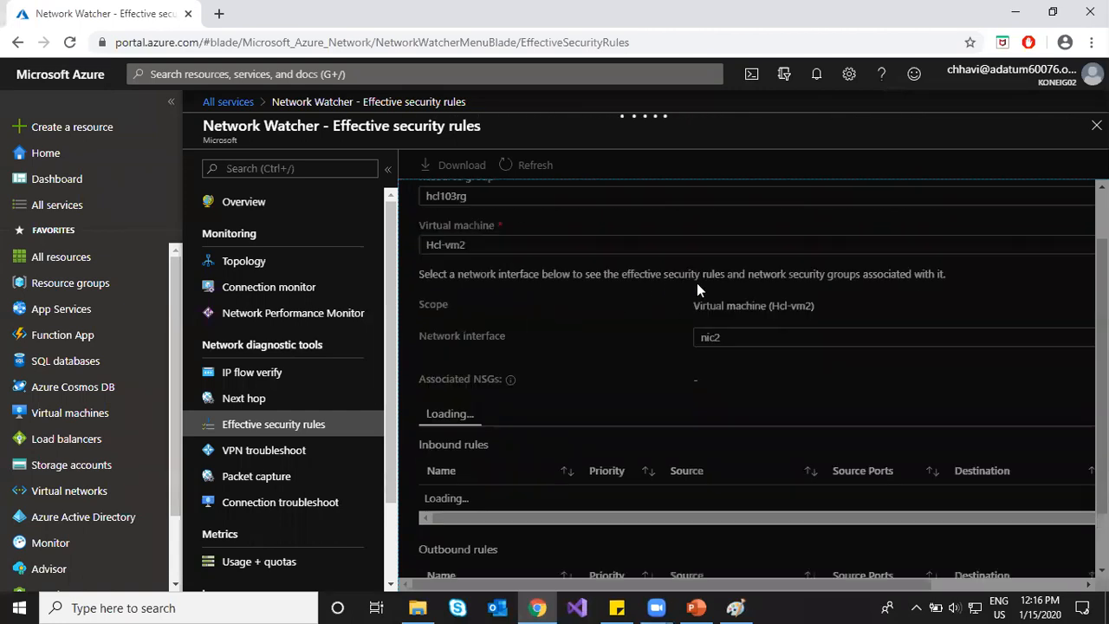
{"action": "scroll", "coordinate": [719, 270], "scroll_direction": "down", "scroll_amount": 3}
{"action": "scroll", "coordinate": [719, 270], "scroll_direction": "up", "scroll_amount": 3}
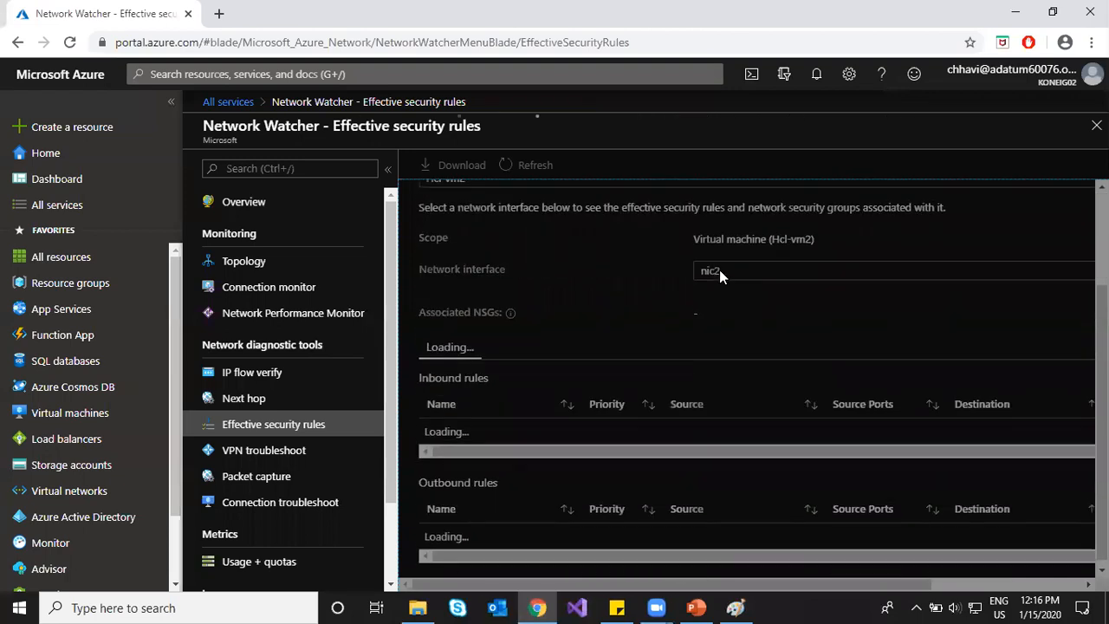
{"action": "scroll", "coordinate": [720, 270], "scroll_direction": "down", "scroll_amount": 2}
{"action": "scroll", "coordinate": [719, 269], "scroll_direction": "down", "scroll_amount": 1}
{"action": "scroll", "coordinate": [719, 268], "scroll_direction": "up", "scroll_amount": 2}
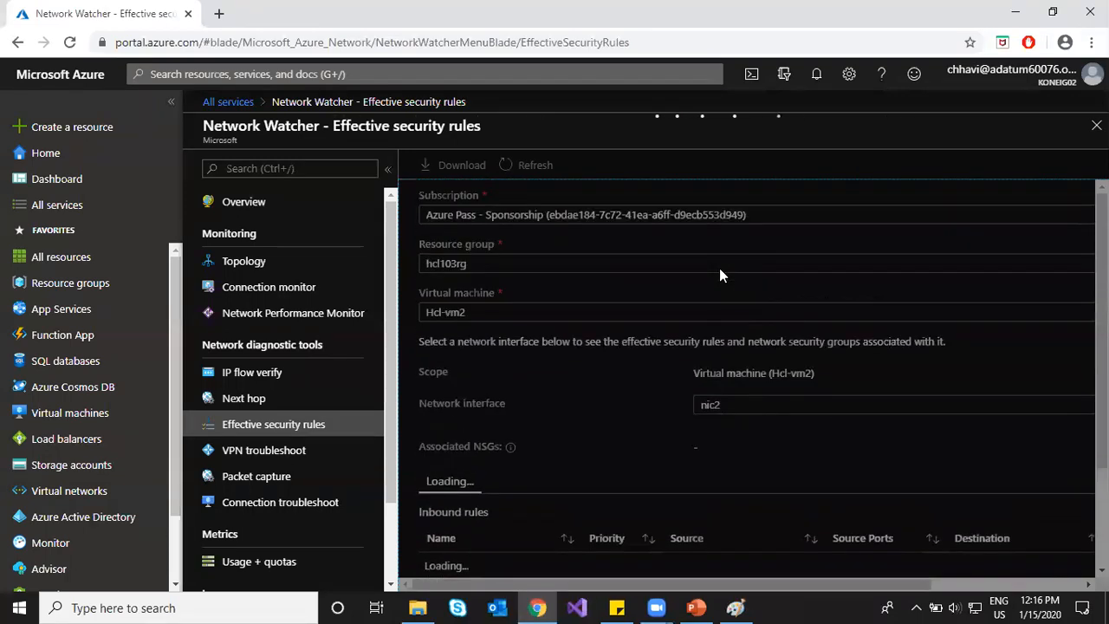
{"action": "scroll", "coordinate": [721, 266], "scroll_direction": "down", "scroll_amount": 2}
{"action": "scroll", "coordinate": [721, 266], "scroll_direction": "up", "scroll_amount": 1}
{"action": "scroll", "coordinate": [721, 266], "scroll_direction": "down", "scroll_amount": 1}
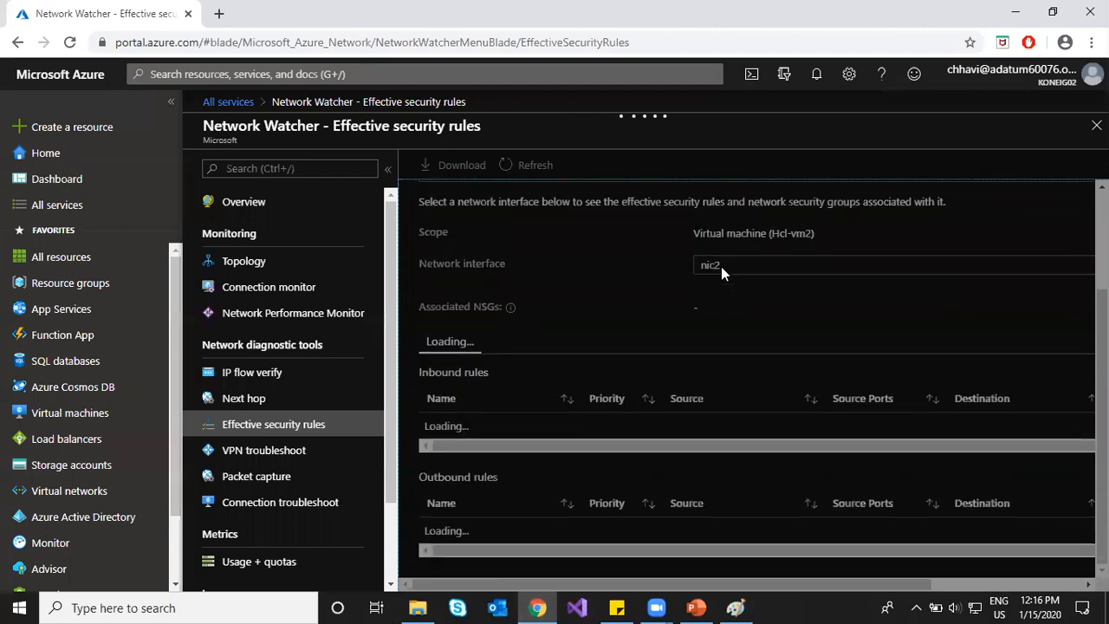
{"action": "scroll", "coordinate": [721, 266], "scroll_direction": "up", "scroll_amount": 2}
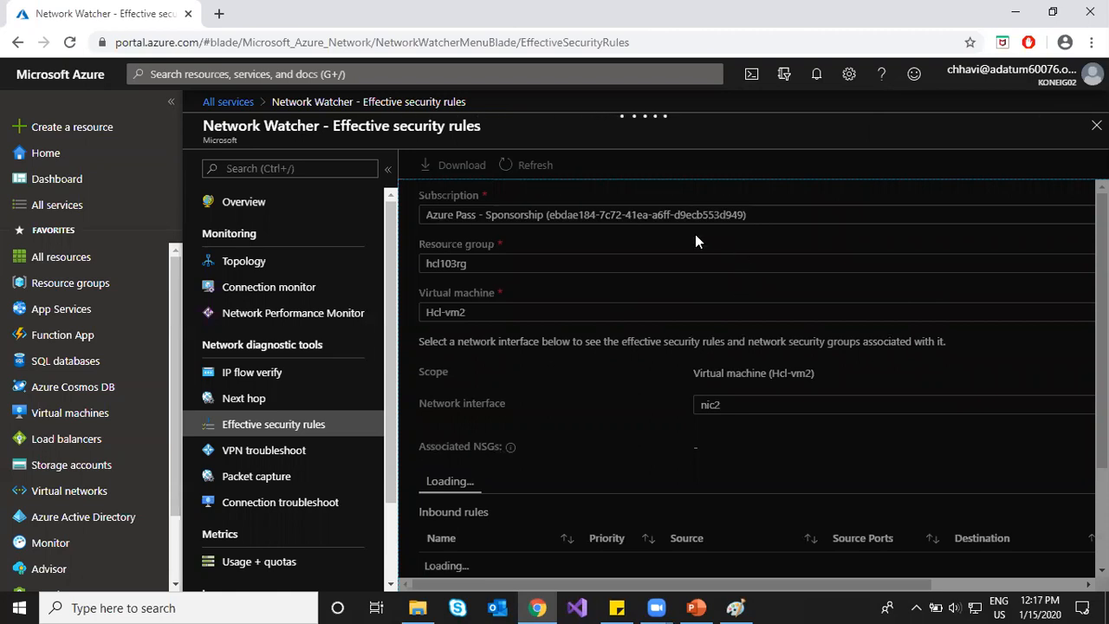
{"action": "left_click", "coordinate": [282, 452]}
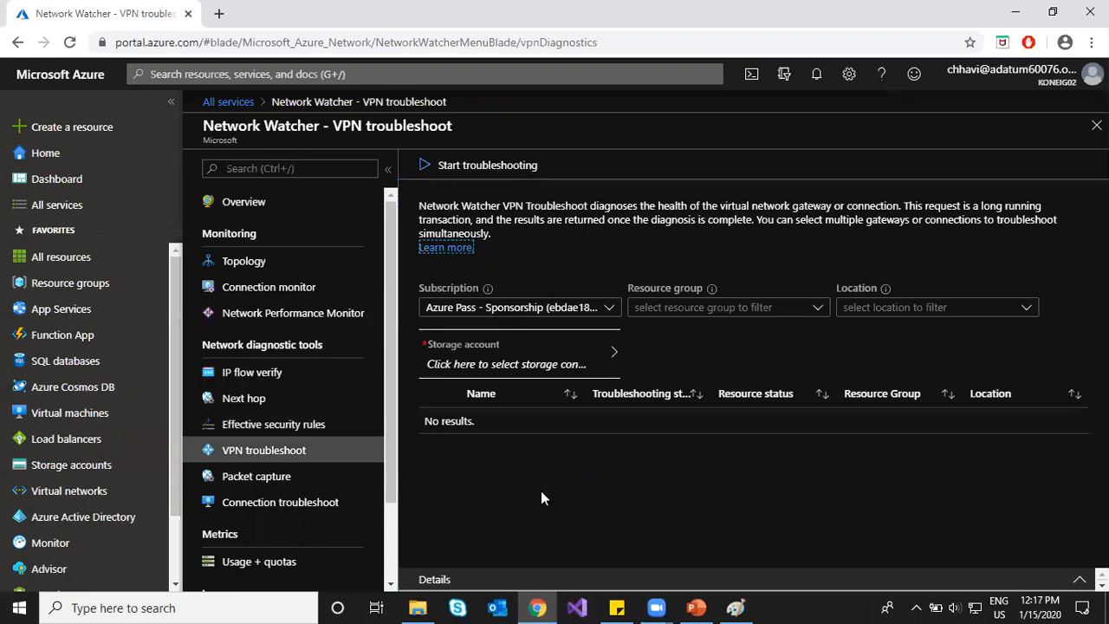
{"action": "left_click", "coordinate": [288, 483]}
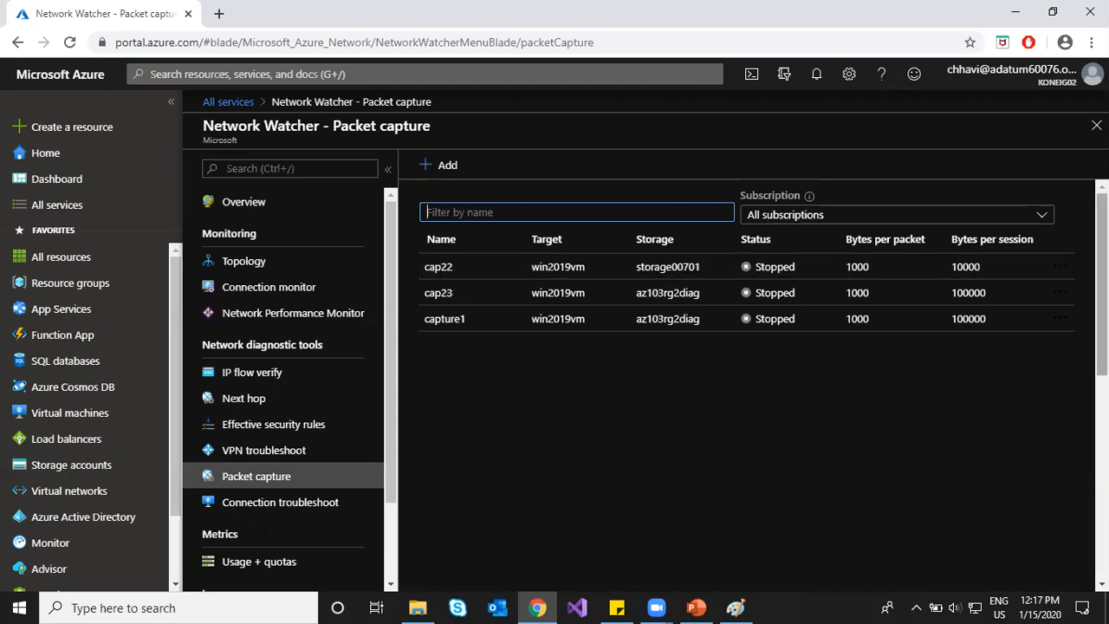
Step: Delete captures cap22, cap23 and capture1, then start adding a new packet capture
{"action": "left_click", "coordinate": [1061, 270]}
{"action": "left_click", "coordinate": [941, 279]}
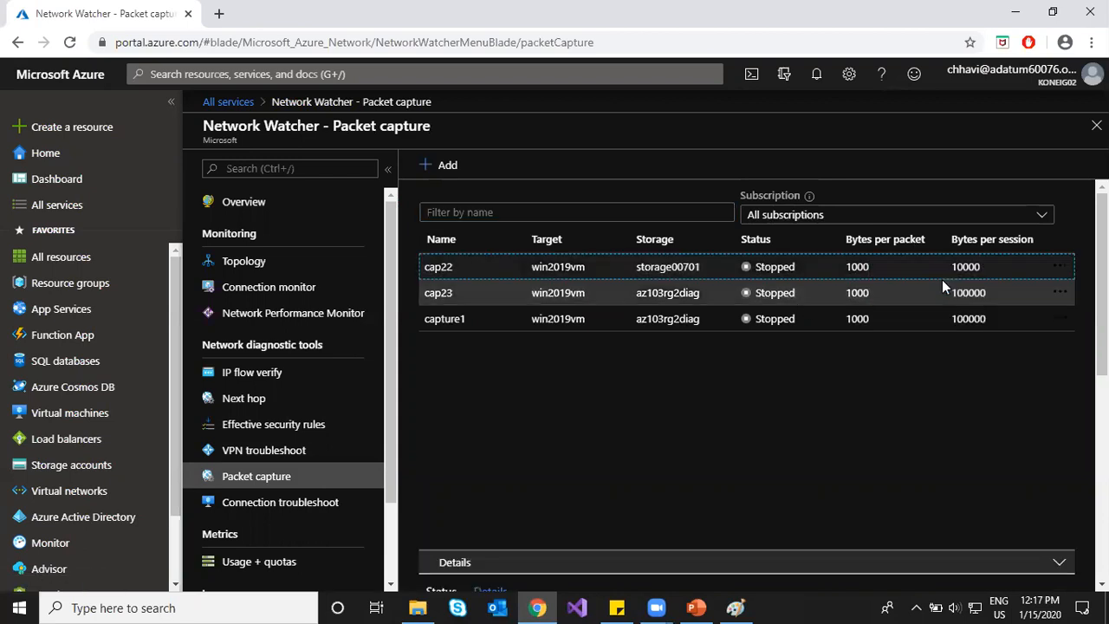
{"action": "key", "text": "Return"}
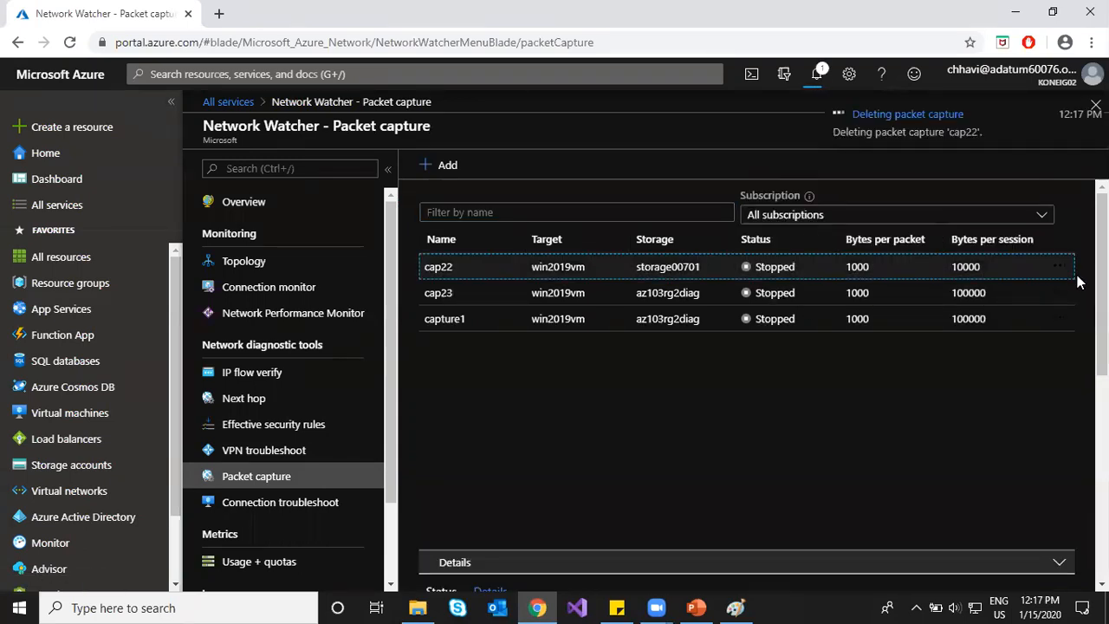
{"action": "left_click", "coordinate": [1064, 298]}
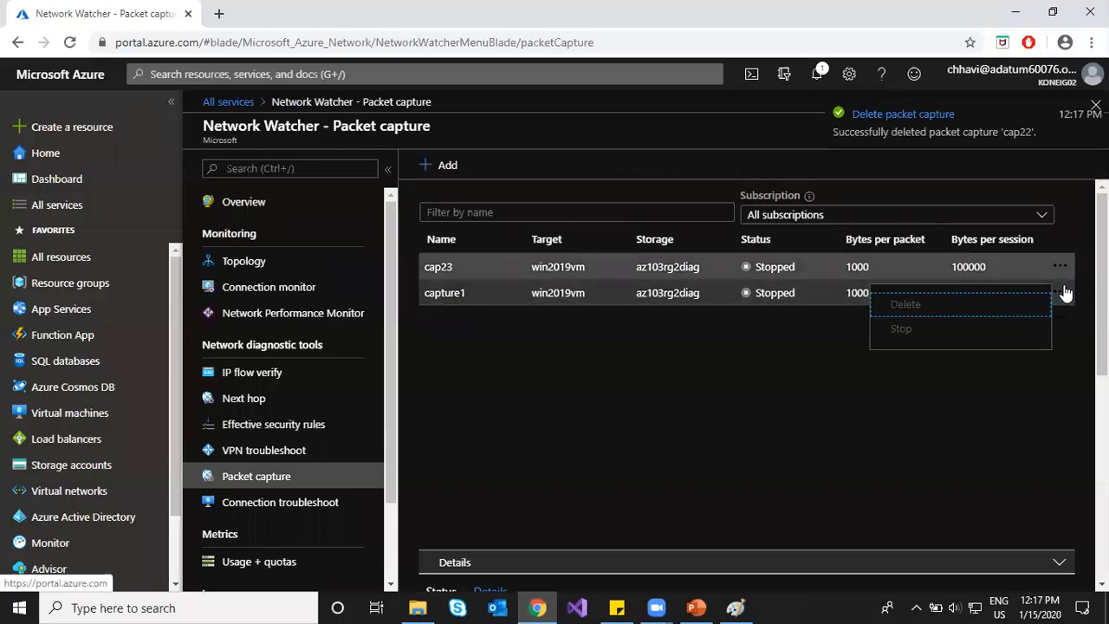
{"action": "left_click", "coordinate": [1010, 309]}
{"action": "left_click", "coordinate": [804, 227]}
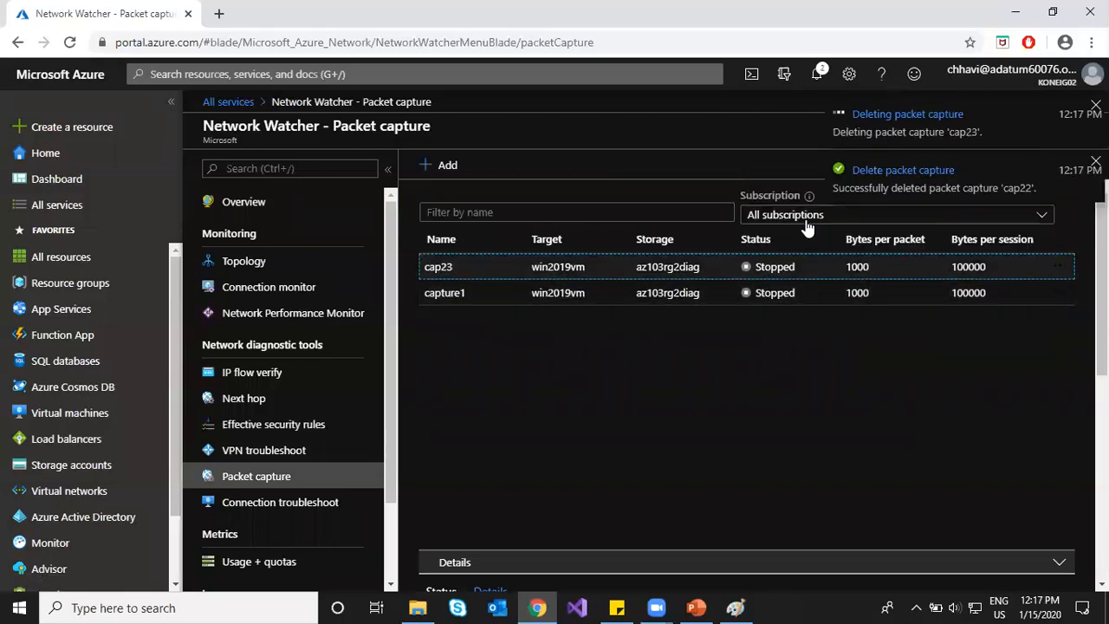
{"action": "left_click", "coordinate": [1061, 293]}
{"action": "left_click", "coordinate": [948, 303]}
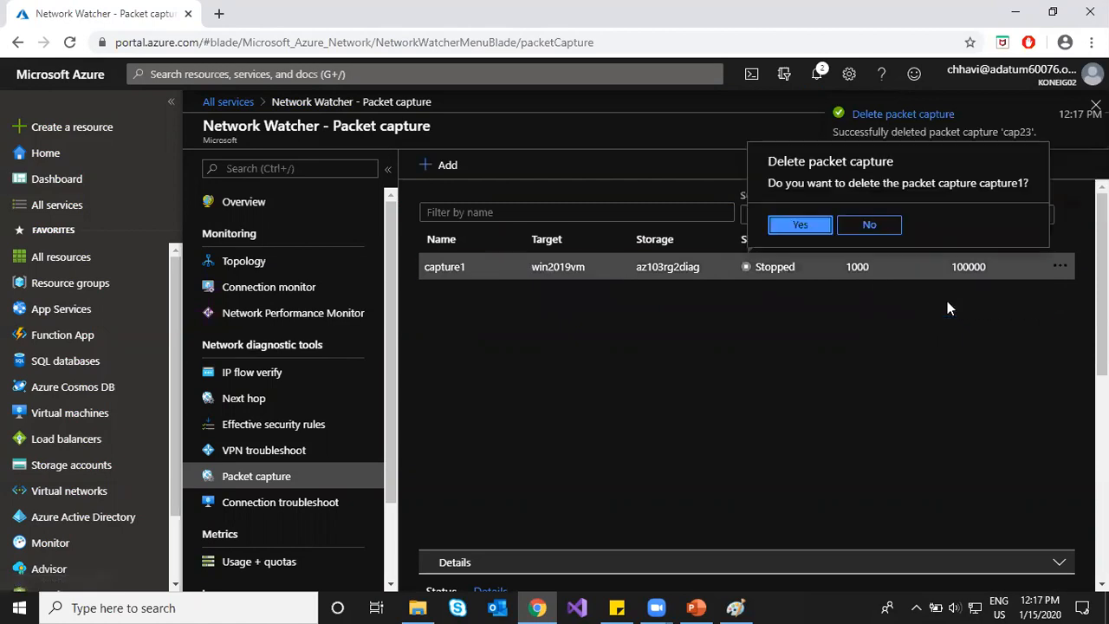
{"action": "left_click", "coordinate": [795, 225]}
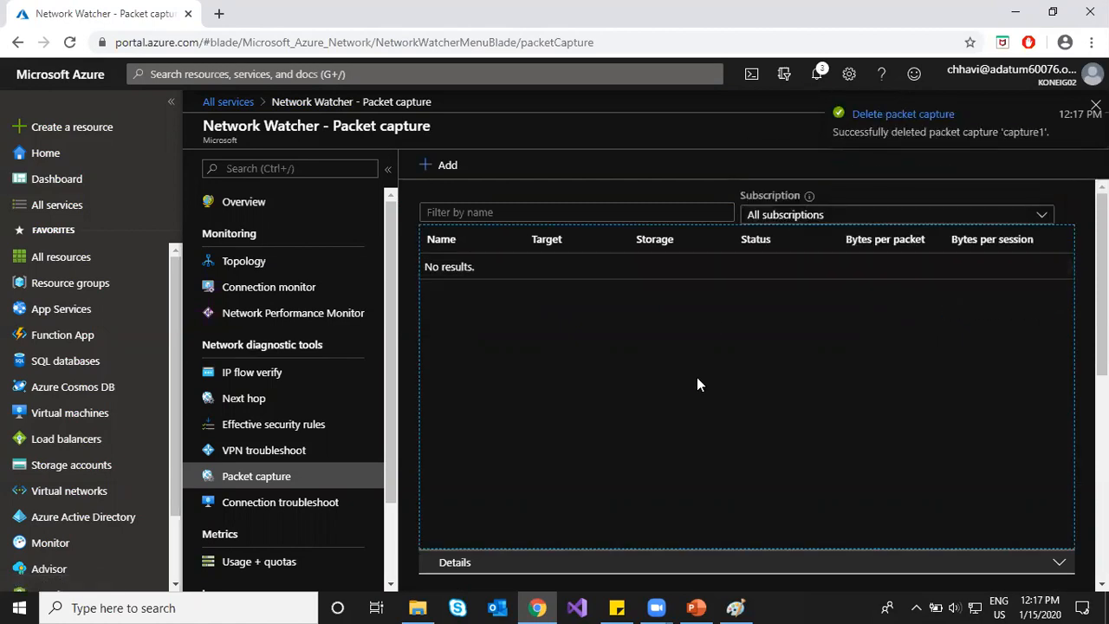
{"action": "left_click", "coordinate": [437, 164]}
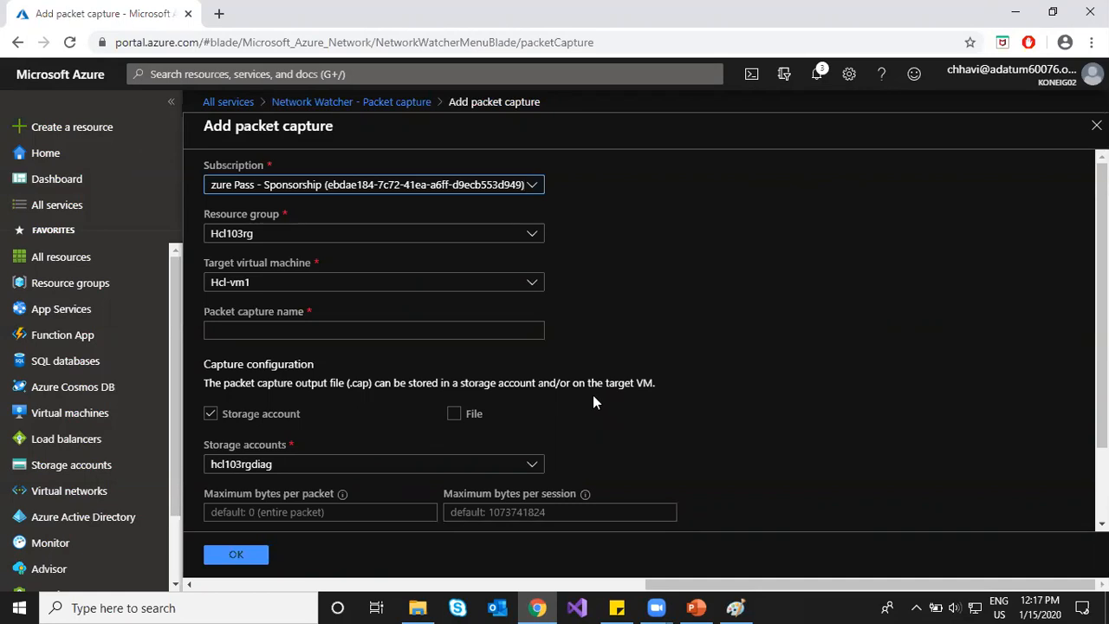
Step: Target VM Hcl-vm1 and name the packet capture 'capture-vm1'
{"action": "left_click_drag", "start_coordinate": [236, 126], "coordinate": [336, 127]}
{"action": "left_click", "coordinate": [617, 200]}
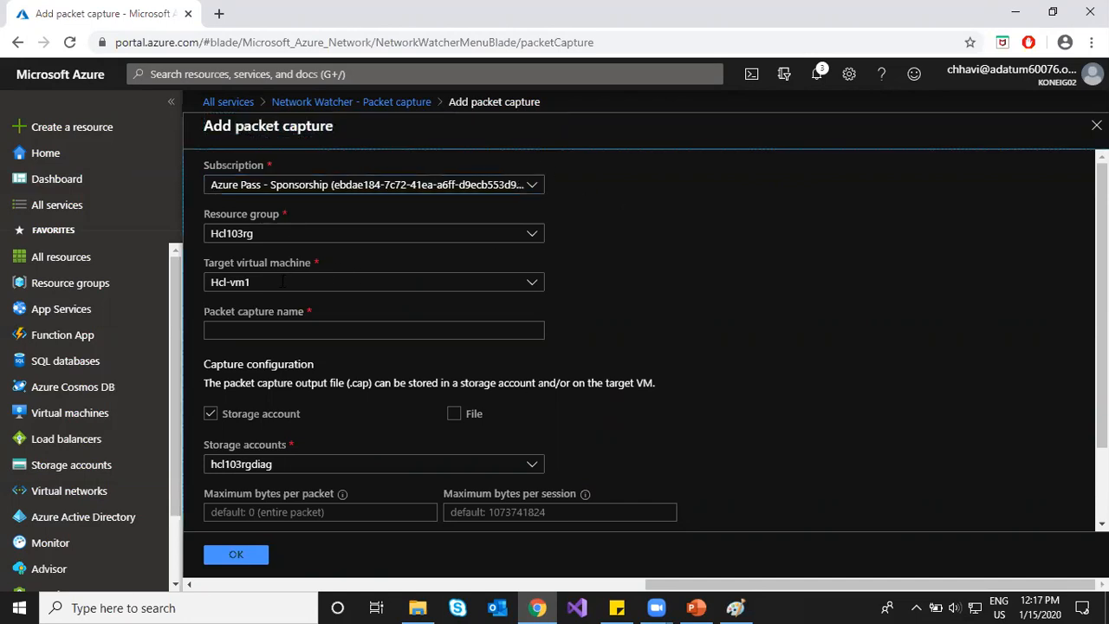
{"action": "left_click", "coordinate": [282, 281]}
{"action": "left_click", "coordinate": [691, 289]}
{"action": "left_click", "coordinate": [506, 331]}
{"action": "type", "text": "capture"}
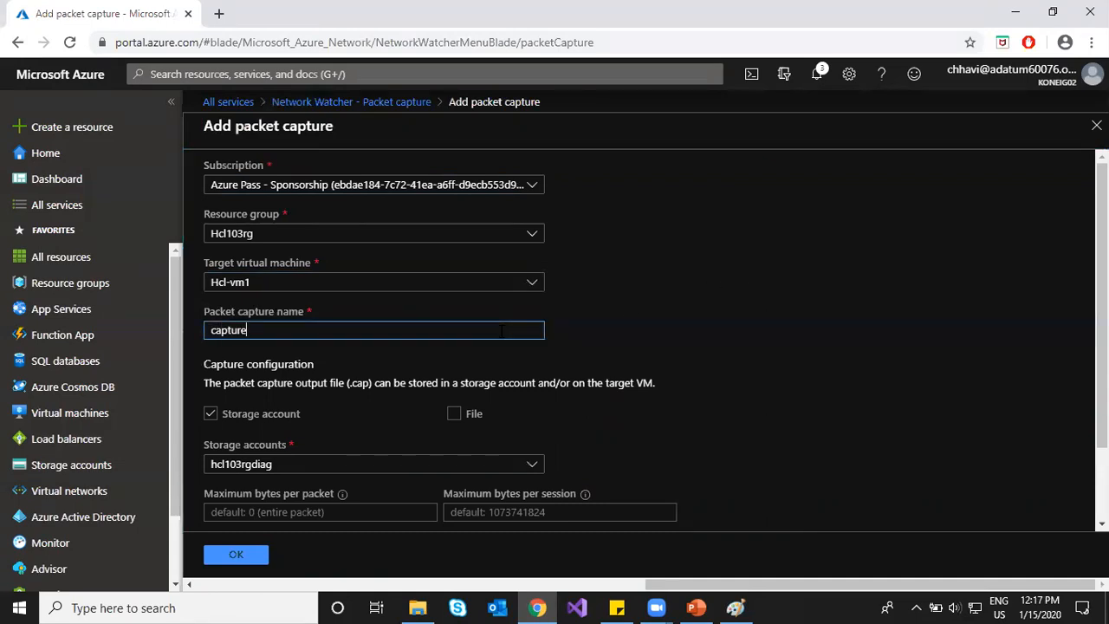
{"action": "type", "text": "-vm1"}
Step: Store the capture only in storage account hcl103rgdiag, without a local file
{"action": "left_click", "coordinate": [455, 415]}
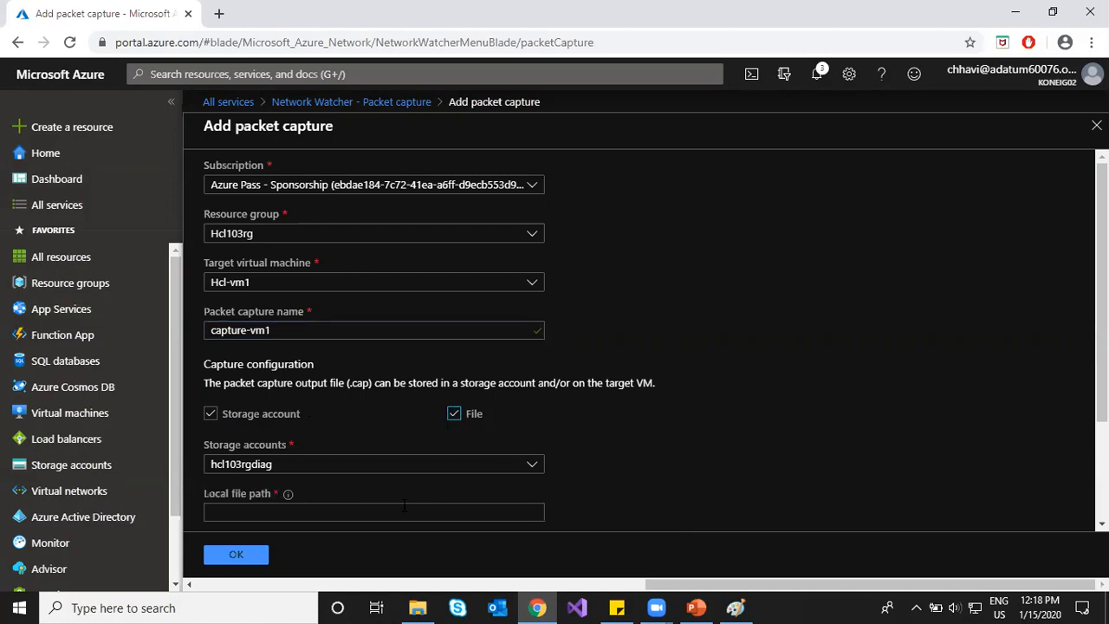
{"action": "left_click", "coordinate": [454, 415]}
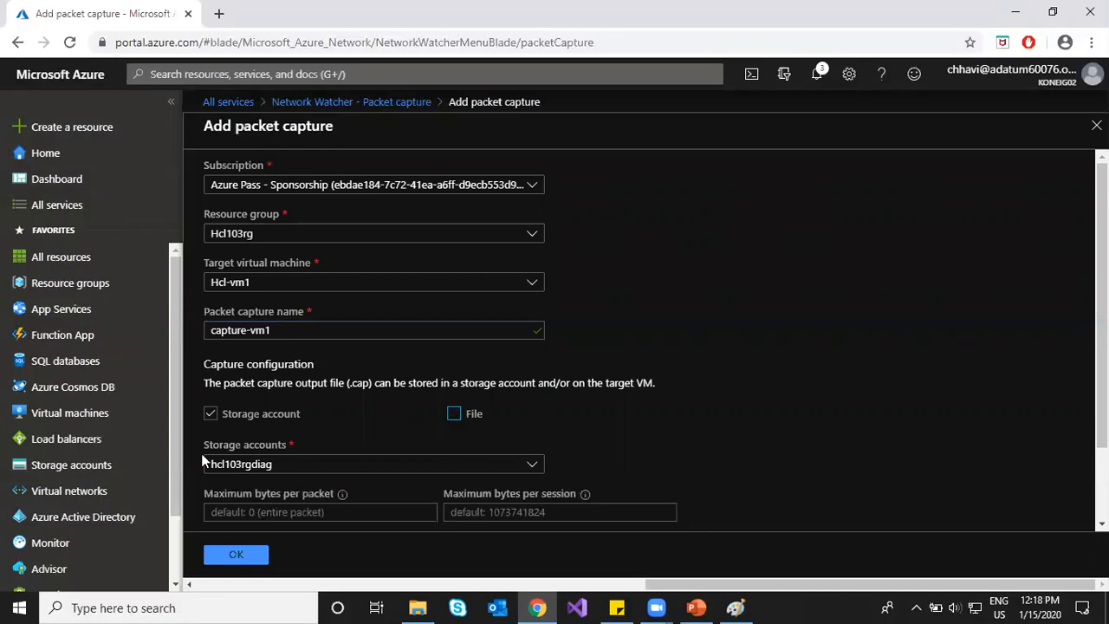
{"action": "left_click", "coordinate": [284, 468]}
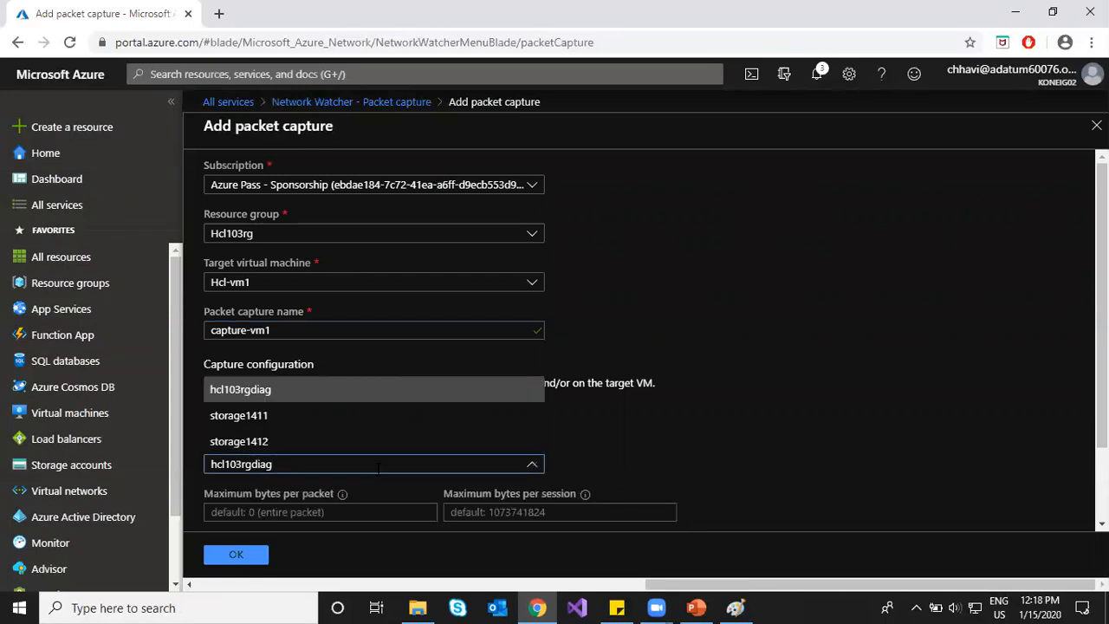
{"action": "left_click", "coordinate": [644, 451]}
{"action": "left_click", "coordinate": [260, 465]}
{"action": "left_click", "coordinate": [832, 390]}
{"action": "scroll", "coordinate": [830, 387], "scroll_direction": "down", "scroll_amount": 1}
Step: Set 10000000 bytes per packet, 1000000 bytes per session and a 1800-second time limit
{"action": "left_click", "coordinate": [260, 422]}
{"action": "type", "text": "1000"}
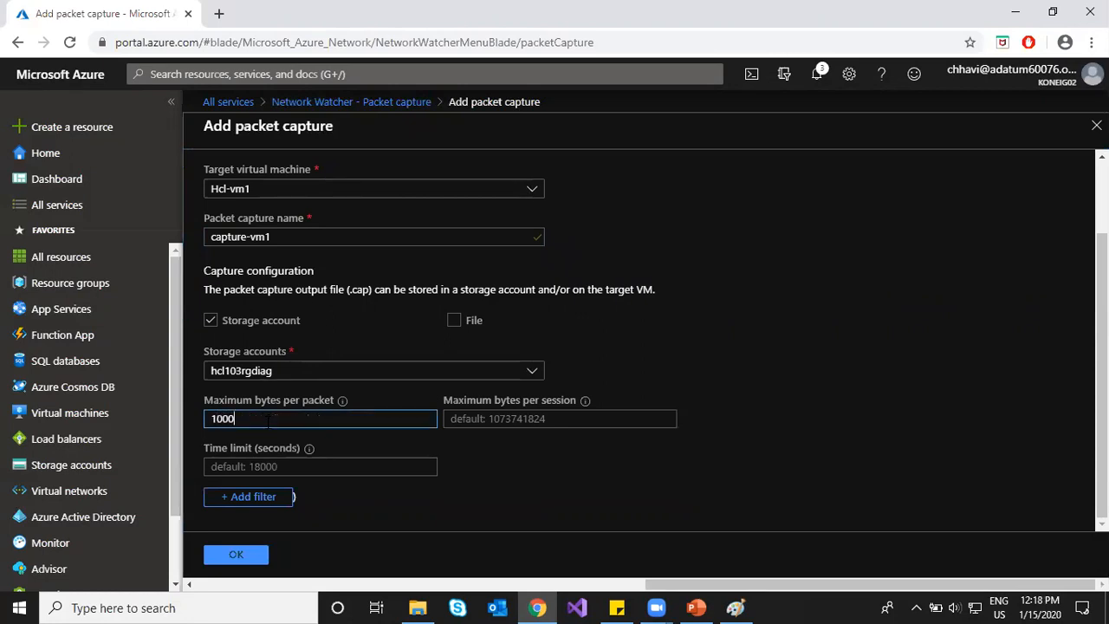
{"action": "type", "text": "0000"}
{"action": "left_click", "coordinate": [493, 420]}
{"action": "type", "text": "1000000"}
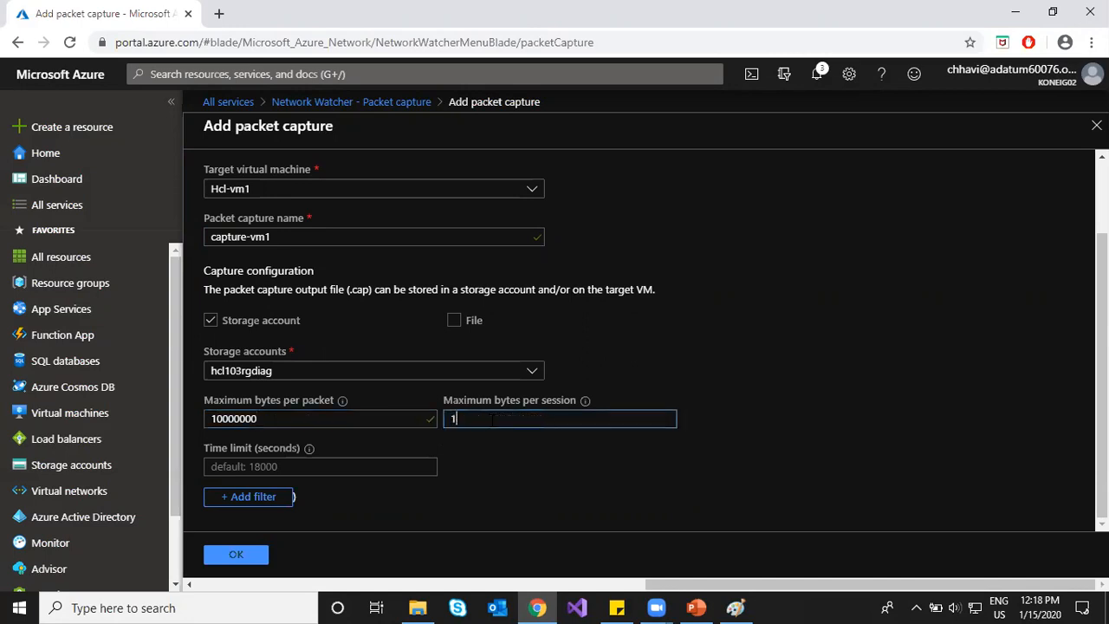
{"action": "left_click", "coordinate": [369, 466]}
{"action": "type", "text": "1800"}
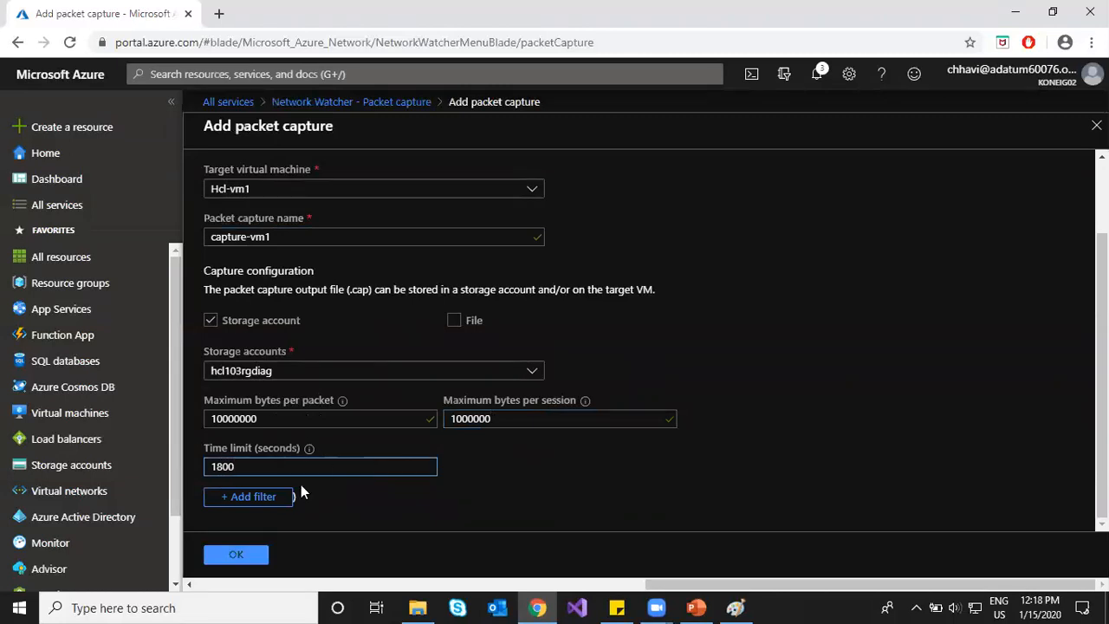
{"action": "key", "text": "Tab"}
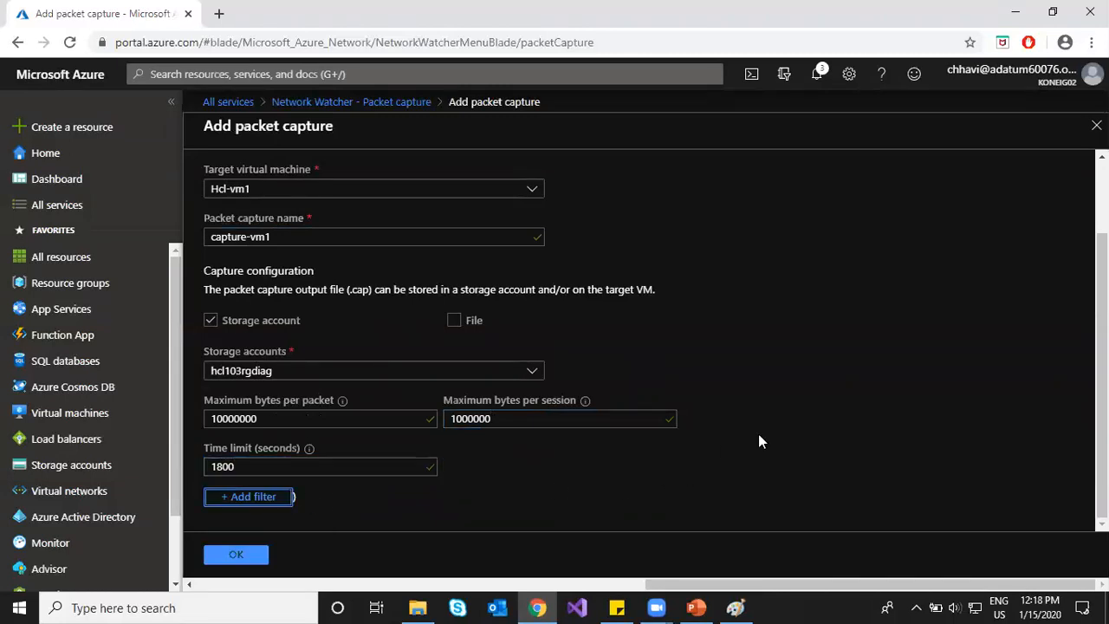
Step: Leave the capture without a traffic filter and create it with OK
{"action": "key", "text": "Return"}
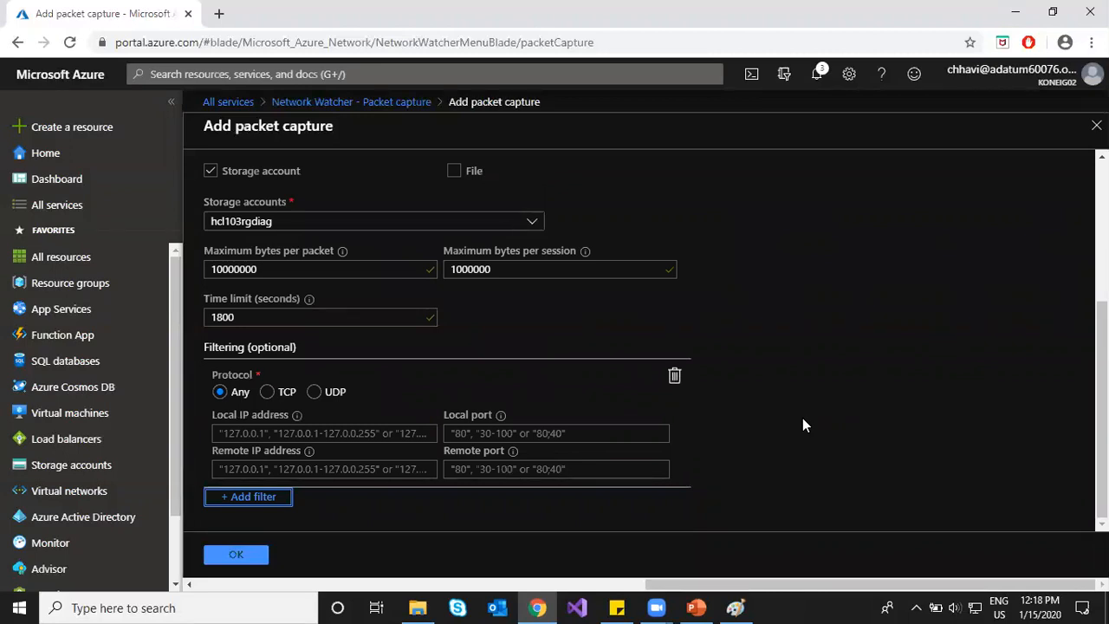
{"action": "left_click", "coordinate": [675, 377]}
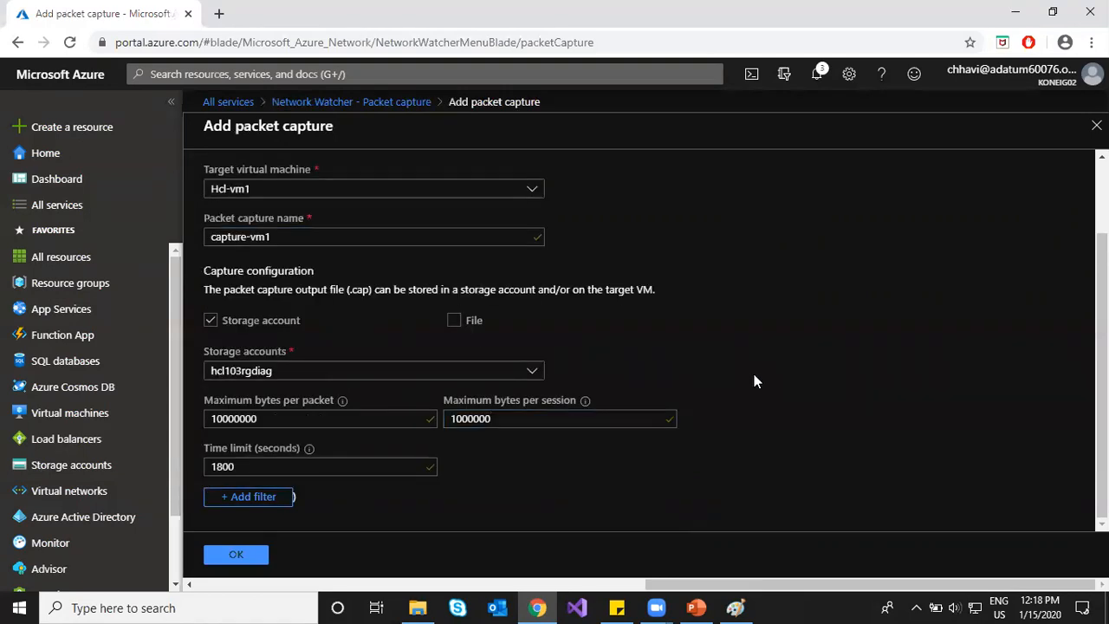
{"action": "scroll", "coordinate": [755, 390], "scroll_direction": "up", "scroll_amount": 2}
{"action": "scroll", "coordinate": [754, 414], "scroll_direction": "down", "scroll_amount": 1}
{"action": "scroll", "coordinate": [754, 414], "scroll_direction": "up", "scroll_amount": 1}
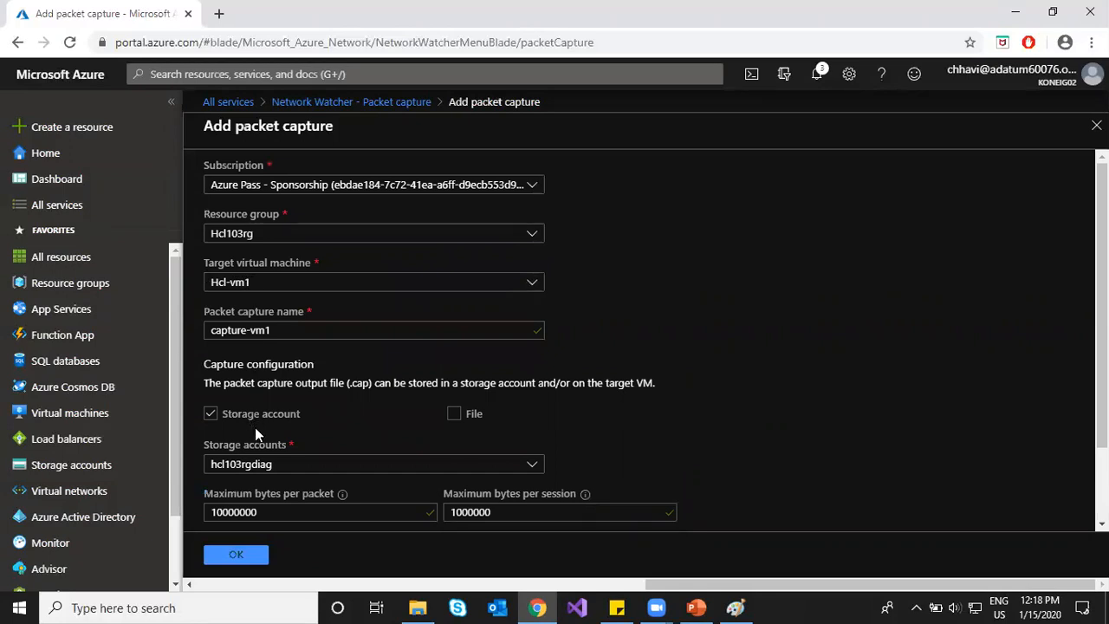
{"action": "scroll", "coordinate": [327, 431], "scroll_direction": "down", "scroll_amount": 1}
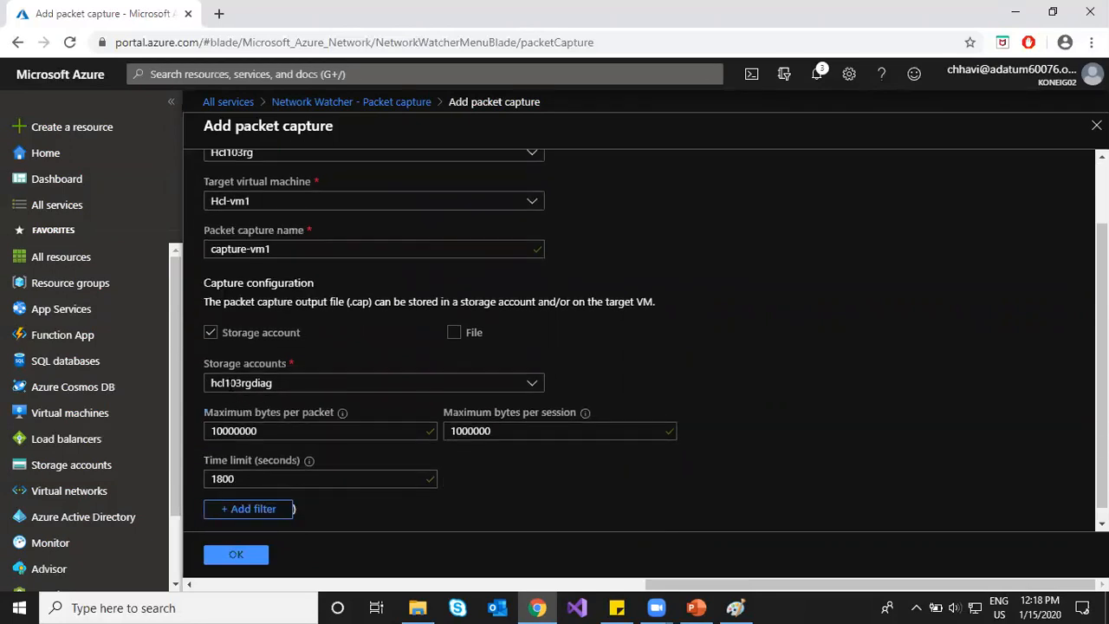
{"action": "left_click", "coordinate": [235, 555]}
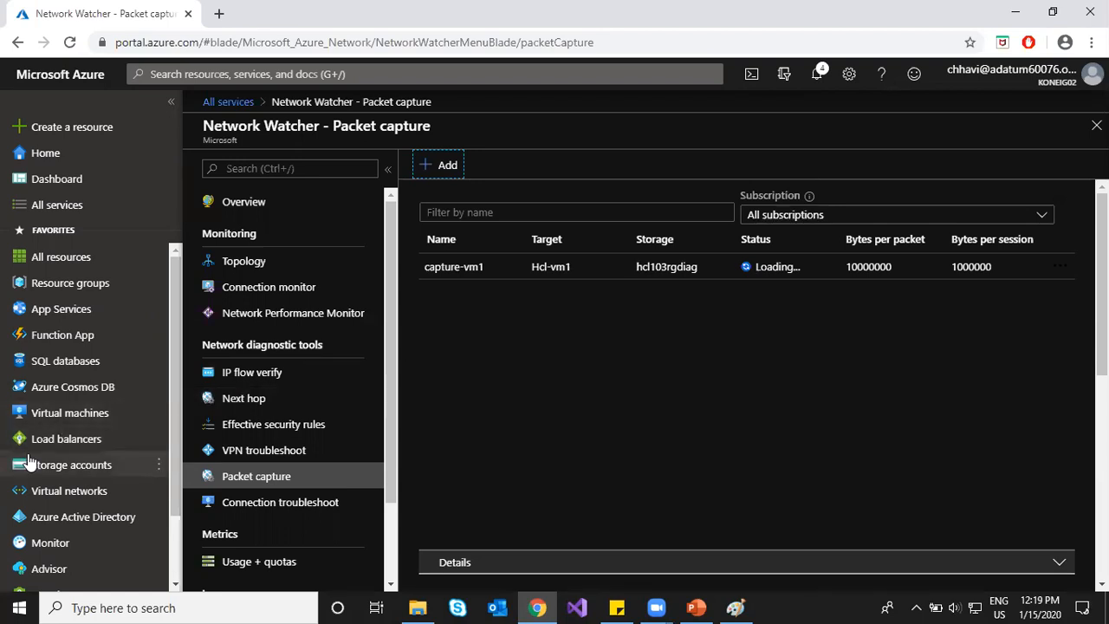
Step: Open the Storage accounts list showing hcl103rgdiag, storage1411 and storage1412
{"action": "mouse_move", "coordinate": [63, 479]}
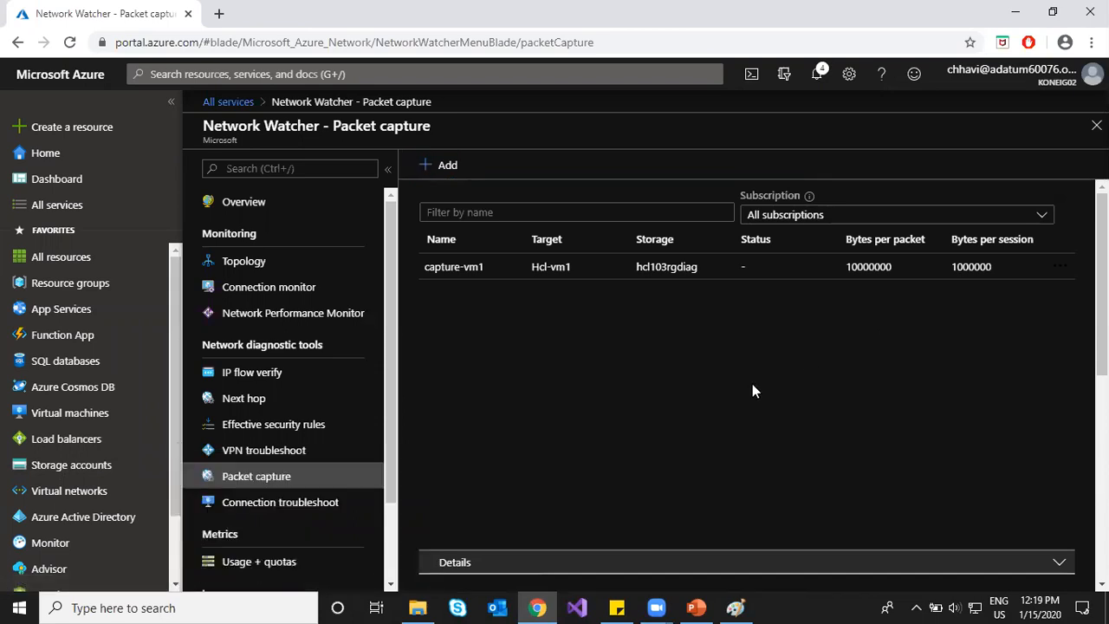
{"action": "left_click", "coordinate": [73, 473]}
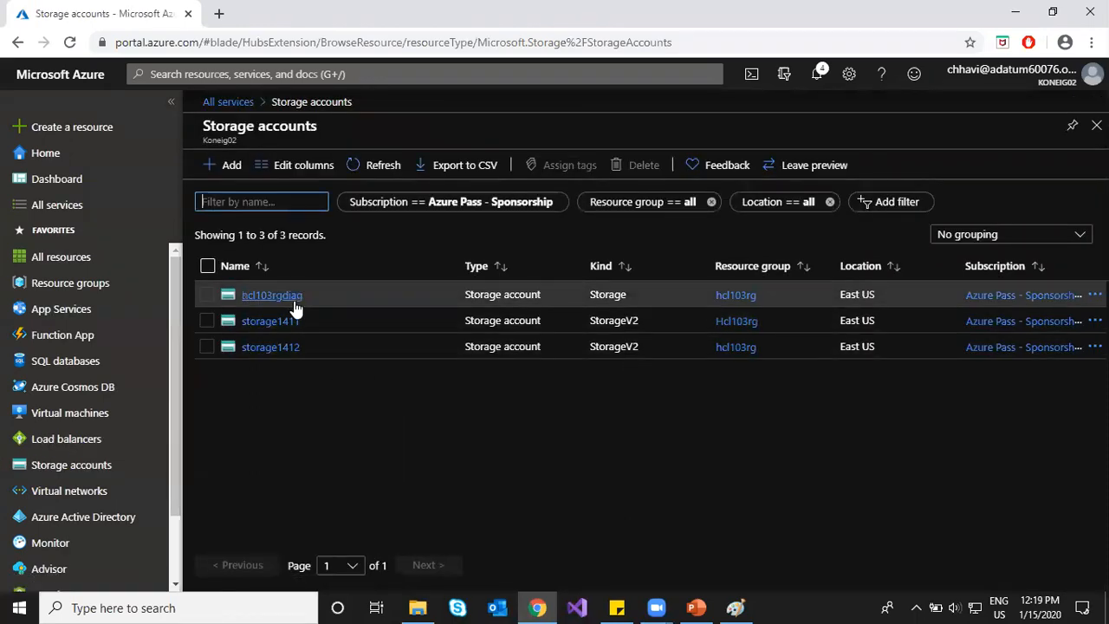
Step: Open hcl103rgdiag and refresh its Containers list to see the two boot-diagnostics containers
{"action": "left_click", "coordinate": [292, 296]}
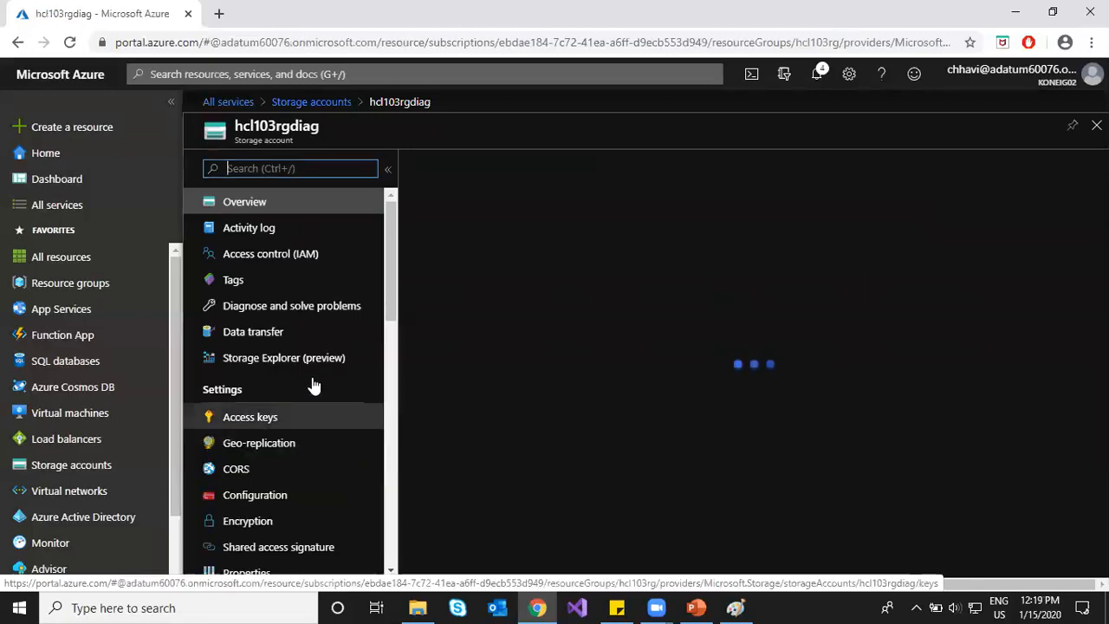
{"action": "scroll", "coordinate": [317, 373], "scroll_direction": "down", "scroll_amount": 3}
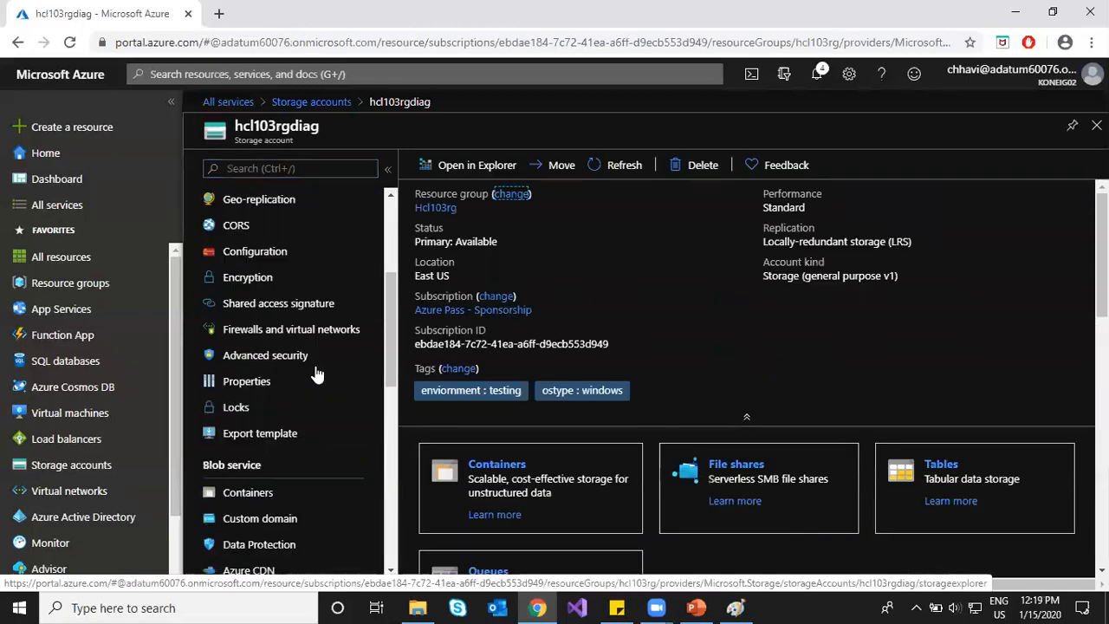
{"action": "left_click", "coordinate": [258, 495]}
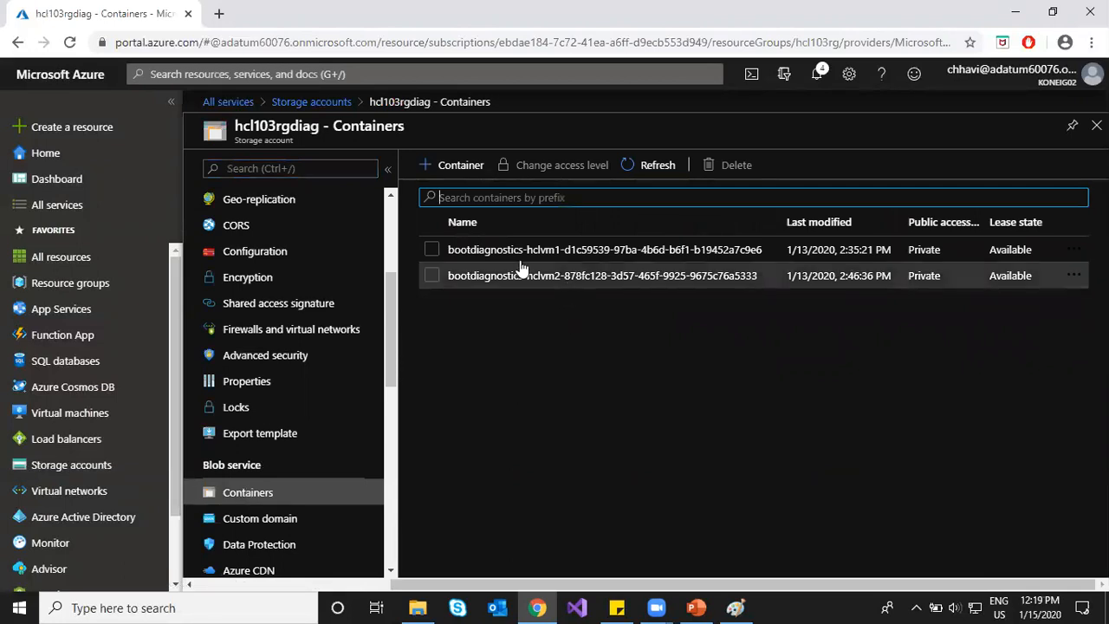
{"action": "left_click", "coordinate": [660, 163]}
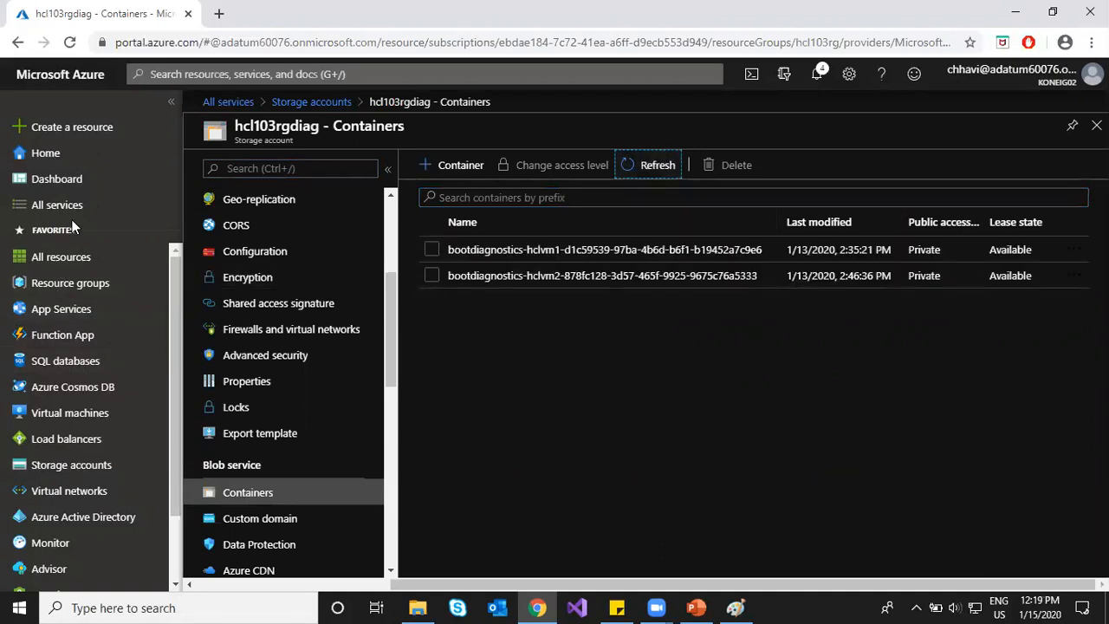
Step: Open Network Watcher from All services and go to its packet captures
{"action": "left_click", "coordinate": [105, 205]}
{"action": "left_click", "coordinate": [475, 335]}
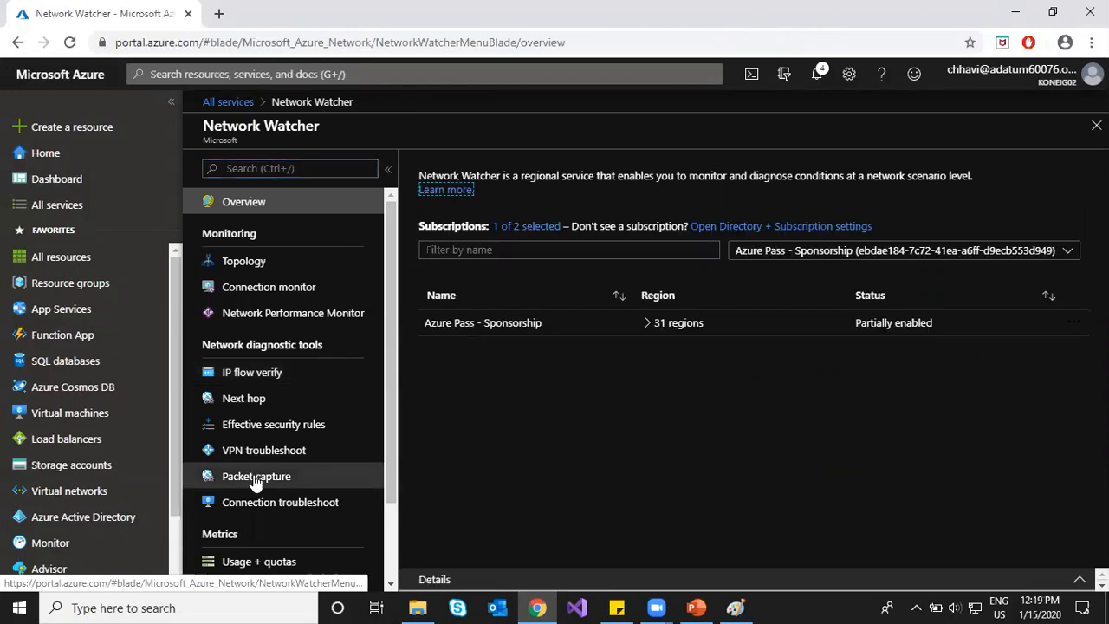
{"action": "left_click", "coordinate": [254, 478]}
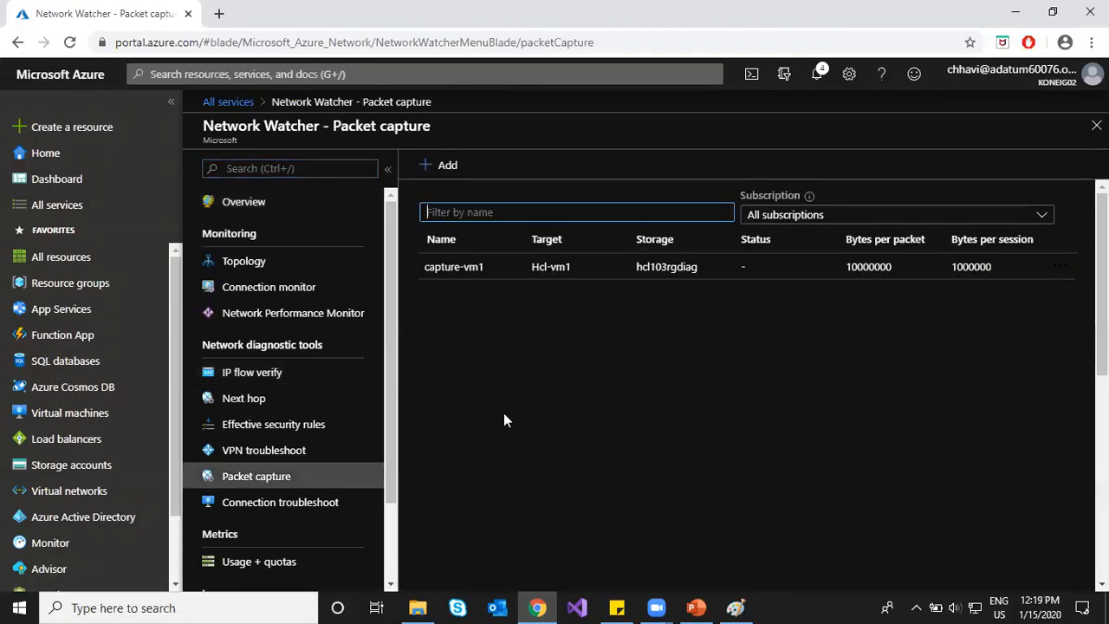
Step: Review capture-vm1's Status and Details tabs, including its VM and timeout settings
{"action": "left_click", "coordinate": [515, 268]}
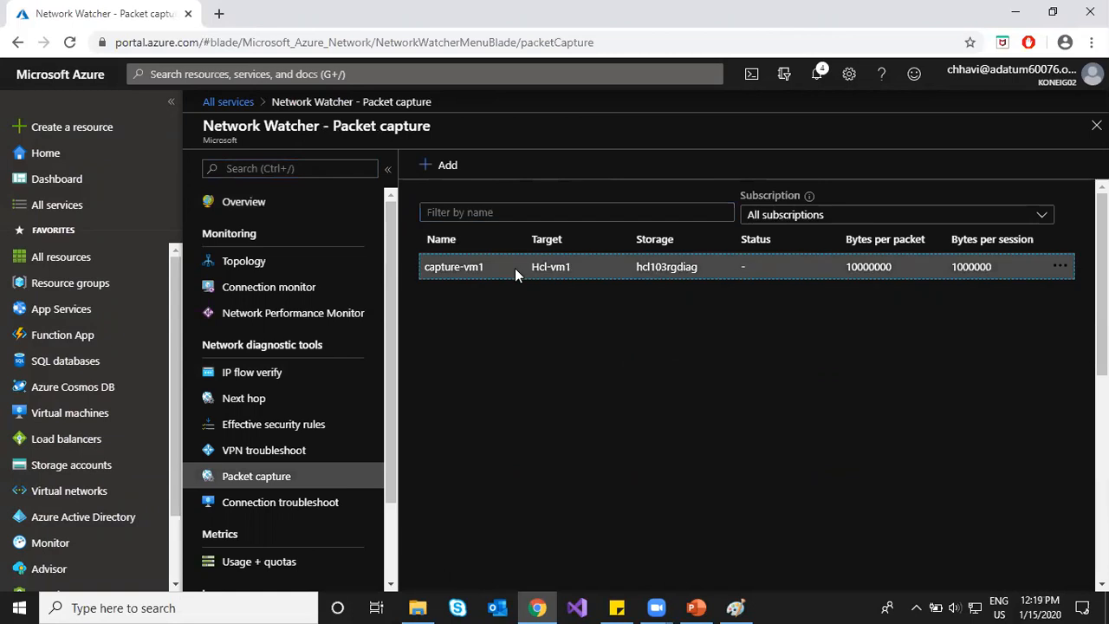
{"action": "left_click", "coordinate": [1060, 269]}
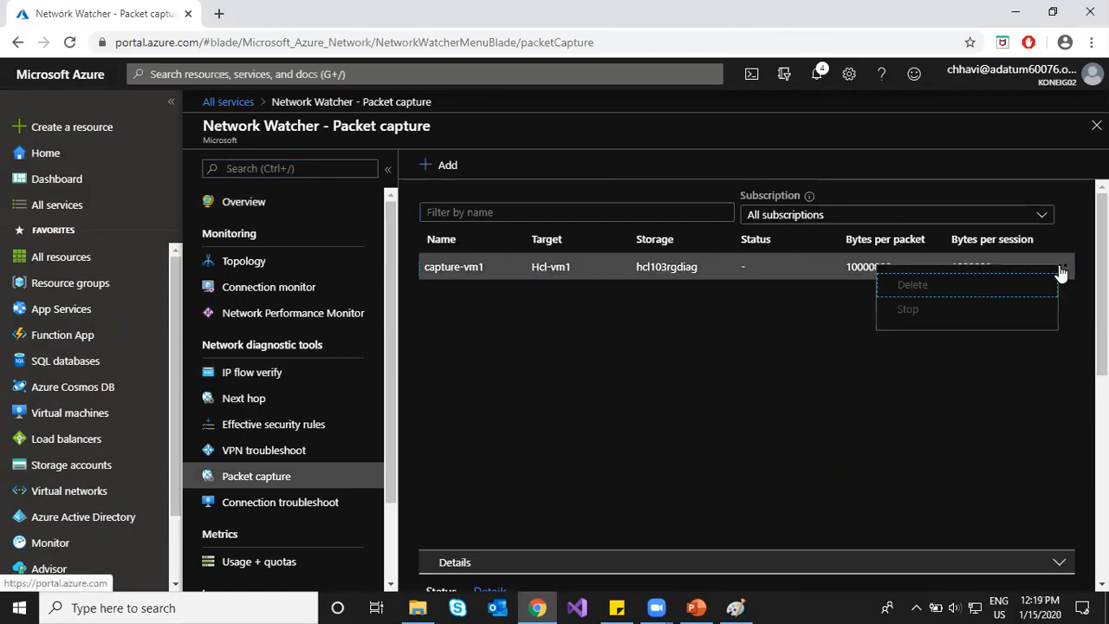
{"action": "left_click", "coordinate": [674, 416]}
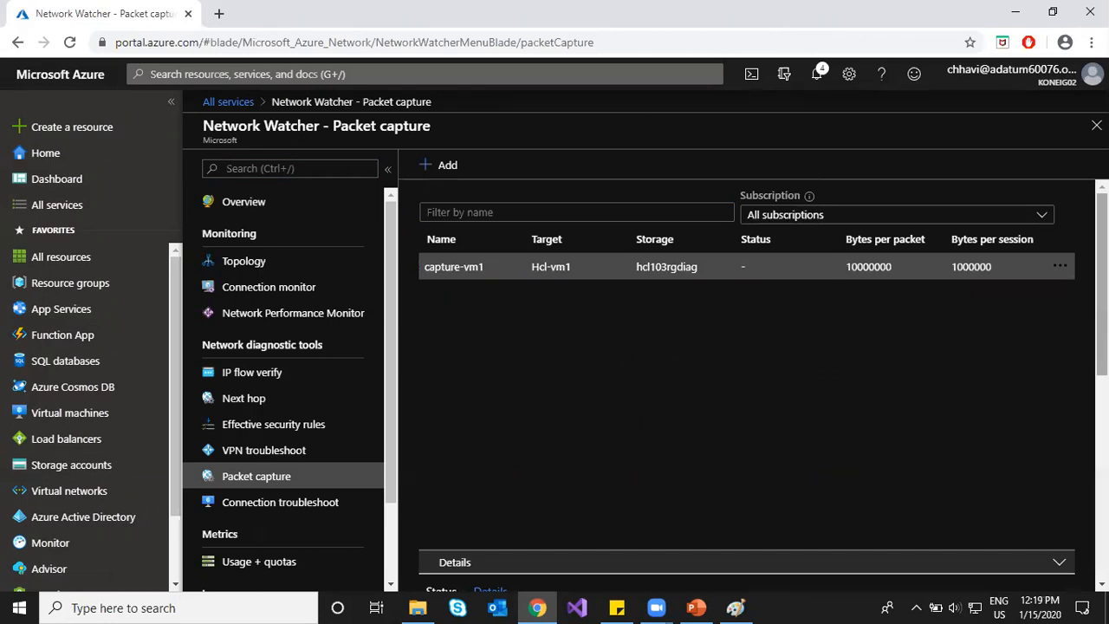
{"action": "scroll", "coordinate": [745, 381], "scroll_direction": "down", "scroll_amount": 3}
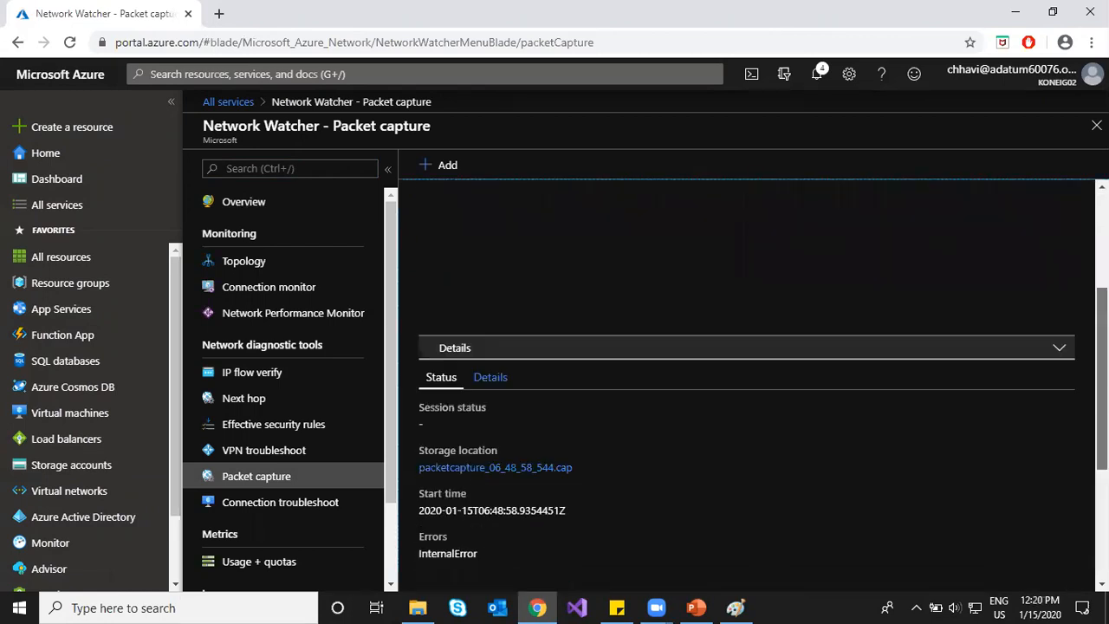
{"action": "scroll", "coordinate": [745, 381], "scroll_direction": "down", "scroll_amount": 1}
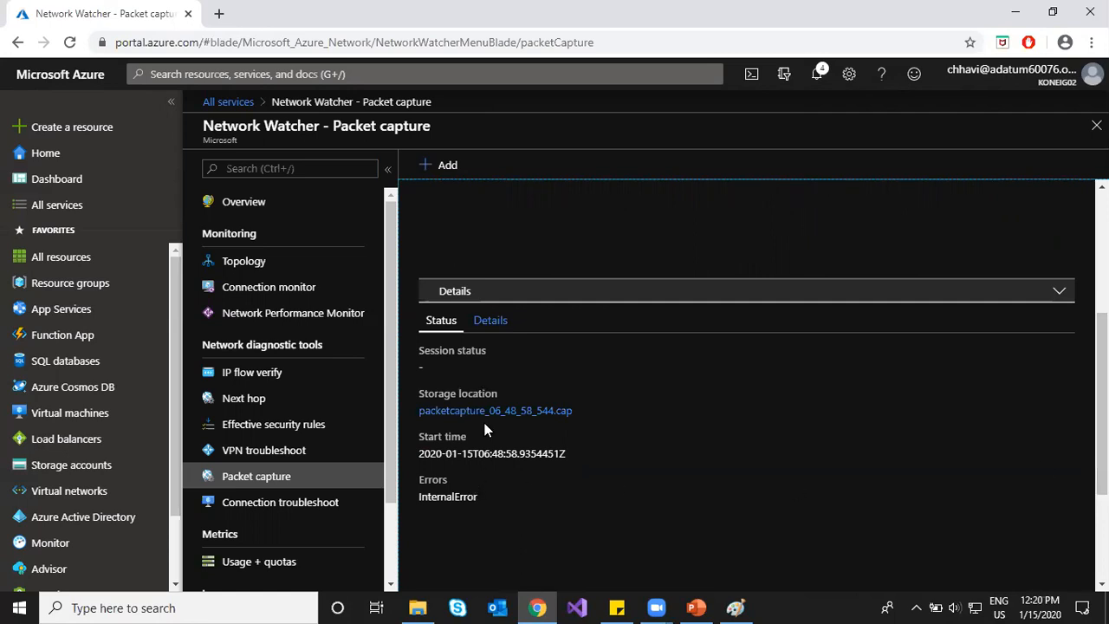
{"action": "left_click", "coordinate": [491, 321]}
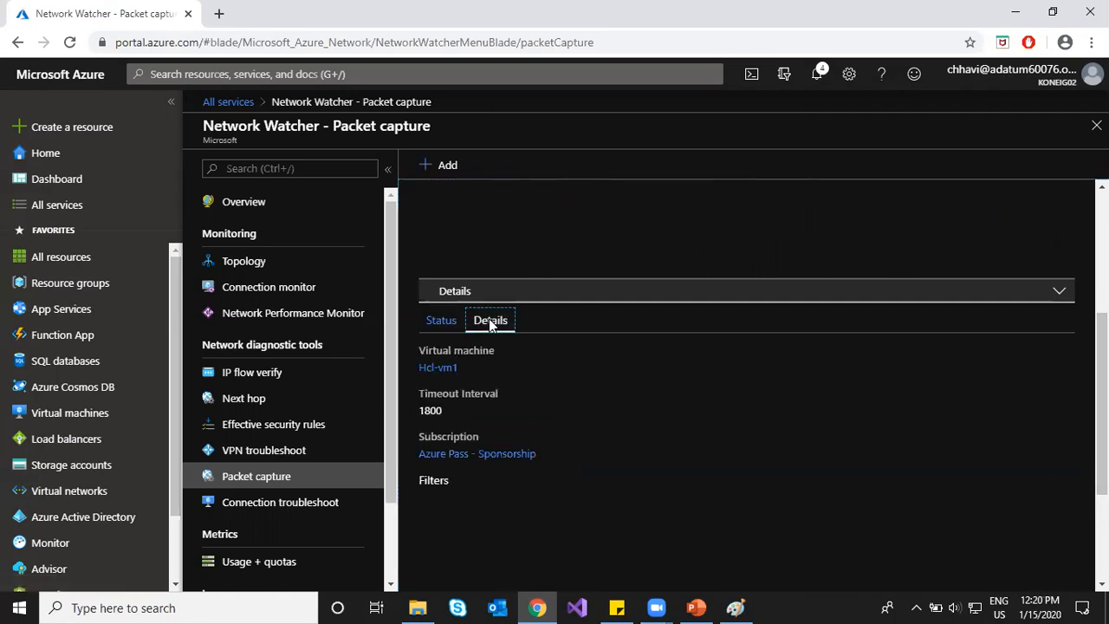
{"action": "left_click", "coordinate": [438, 321]}
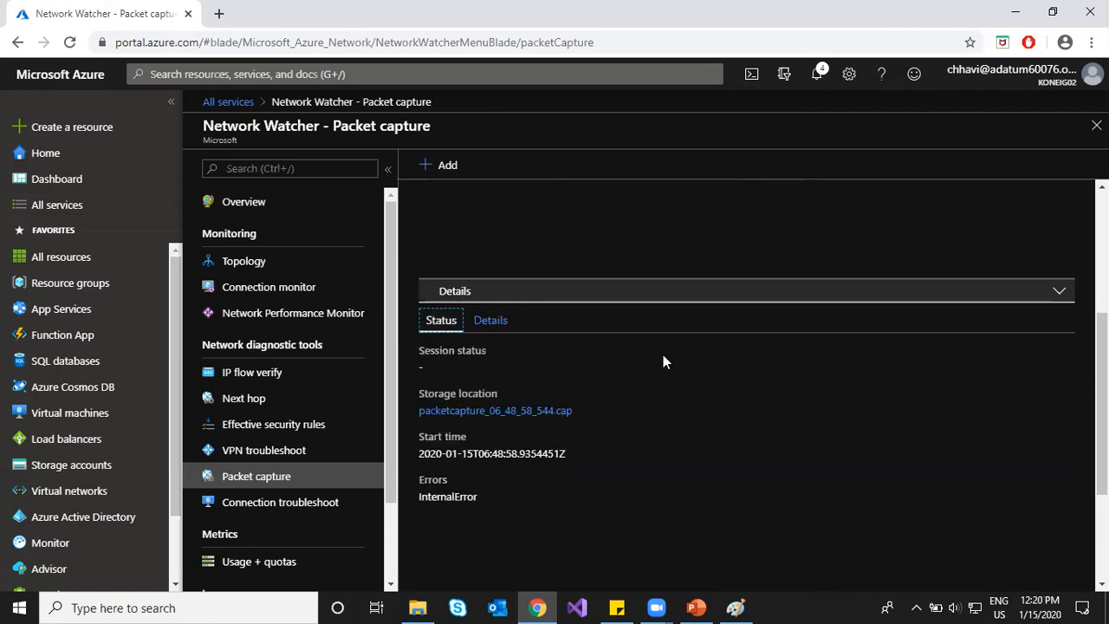
{"action": "scroll", "coordinate": [663, 362], "scroll_direction": "up", "scroll_amount": 3}
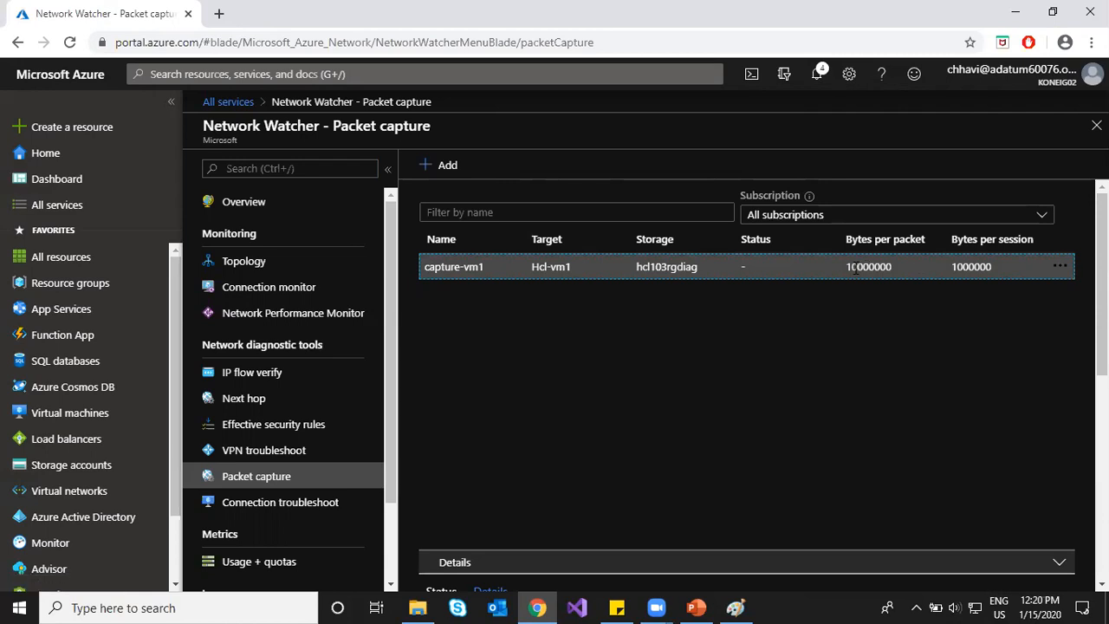
Step: Open capture-vm1's stored file packetcapture_06_48_58_544.cap, then start a new packet capture
{"action": "left_click", "coordinate": [1060, 267]}
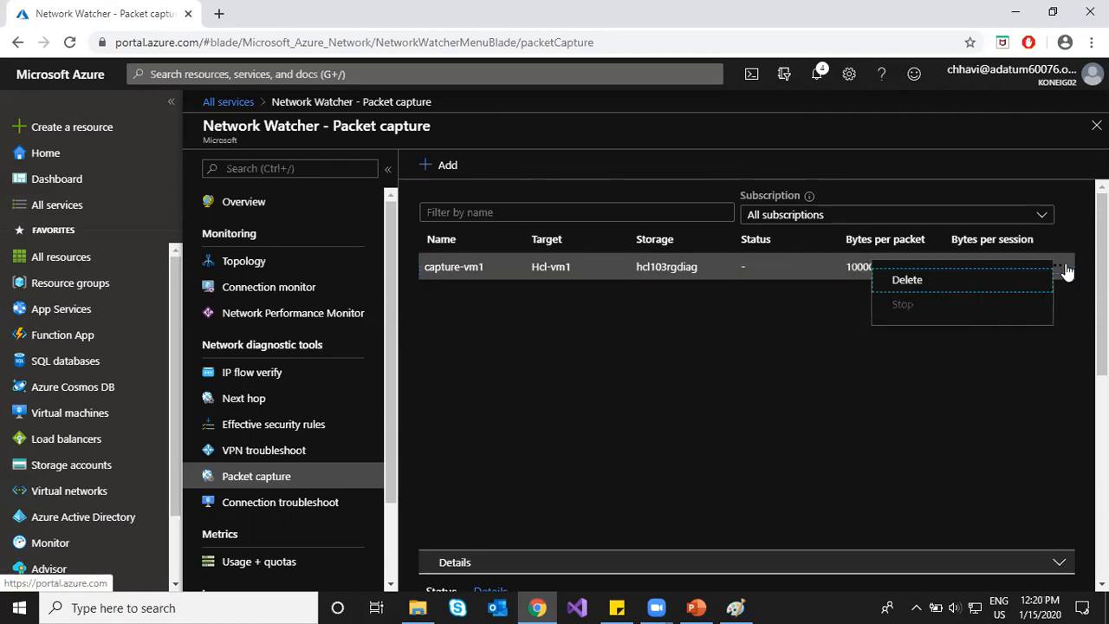
{"action": "left_click", "coordinate": [591, 427]}
{"action": "scroll", "coordinate": [858, 480], "scroll_direction": "down", "scroll_amount": 5}
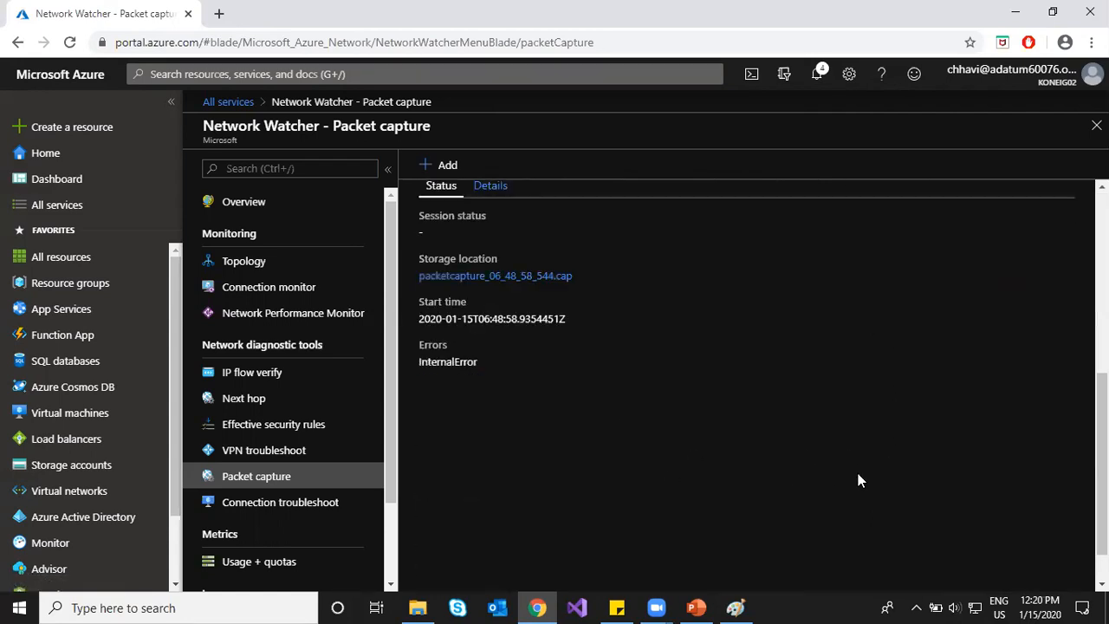
{"action": "left_click", "coordinate": [485, 278]}
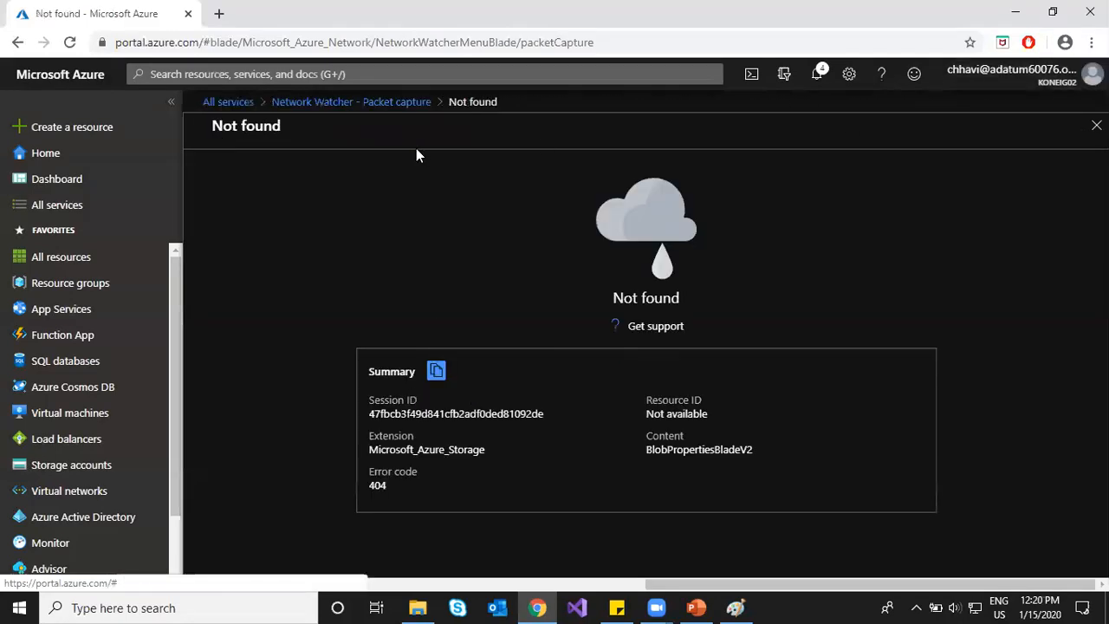
{"action": "left_click", "coordinate": [403, 102]}
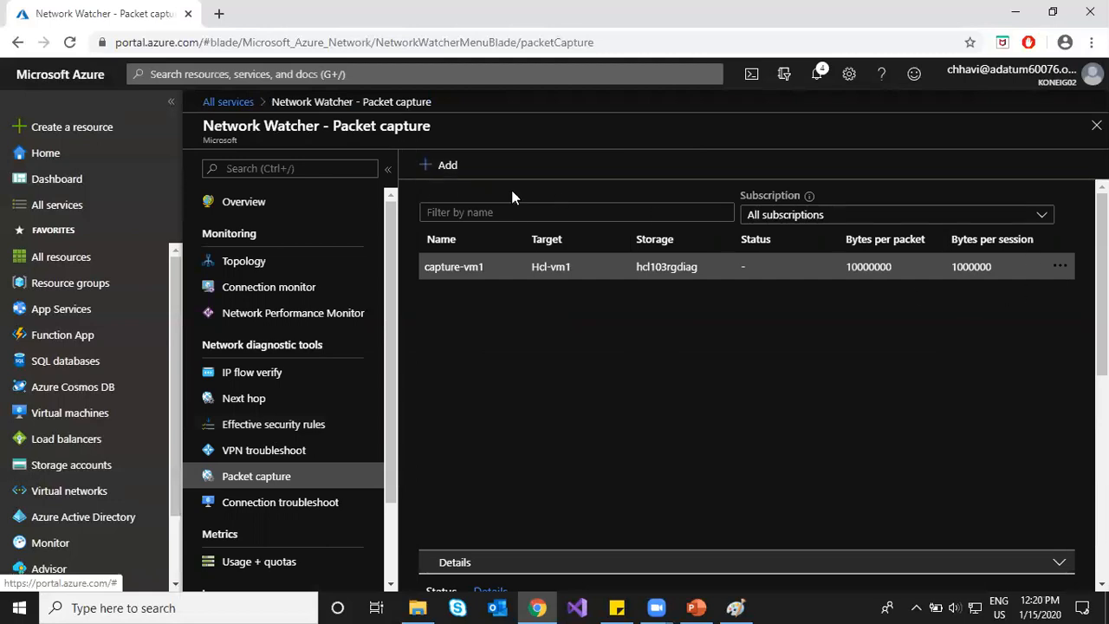
{"action": "left_click", "coordinate": [442, 165]}
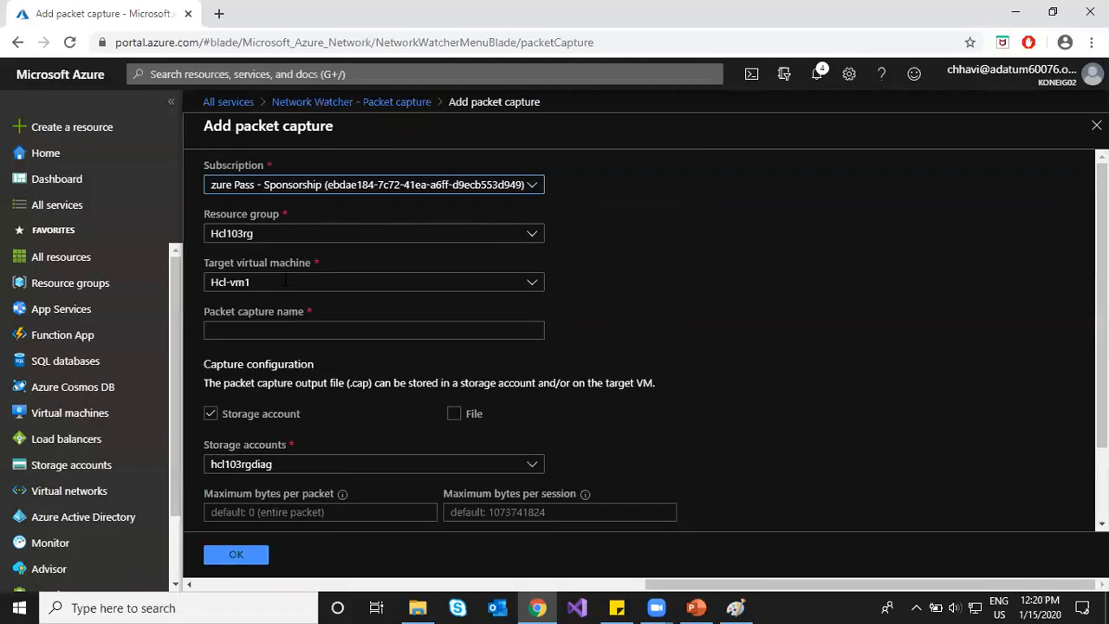
Step: Create capture file1 on Hcl-vm1 with 10000-byte packet and session limits and 1800 seconds
{"action": "left_click", "coordinate": [272, 332]}
{"action": "type", "text": "file1"}
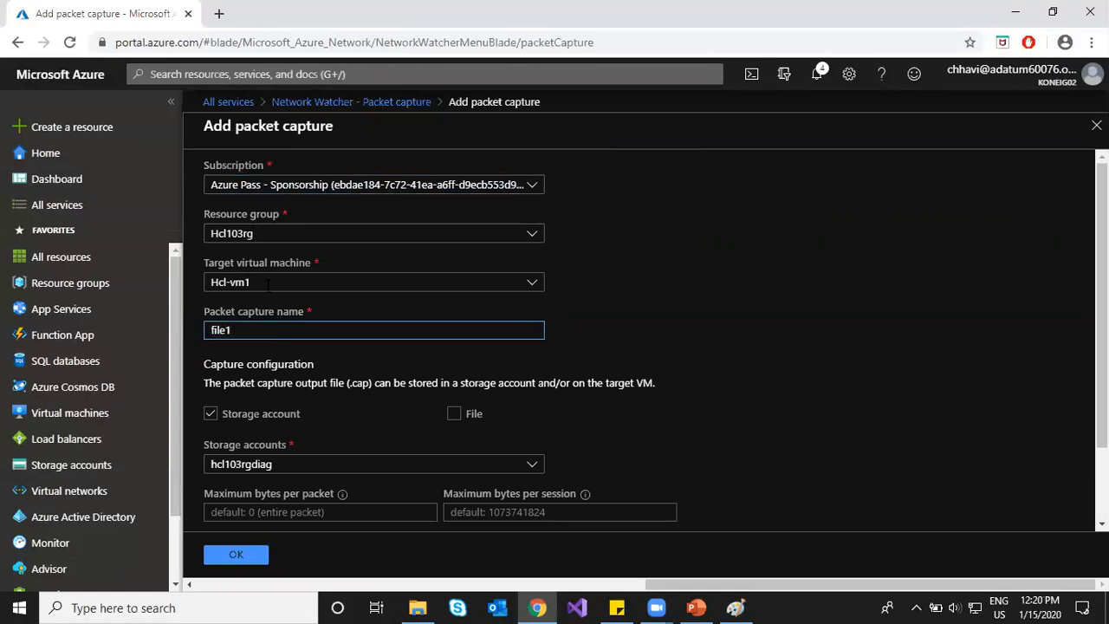
{"action": "scroll", "coordinate": [271, 497], "scroll_direction": "down", "scroll_amount": 1}
{"action": "left_click", "coordinate": [295, 420]}
{"action": "type", "text": "1000"}
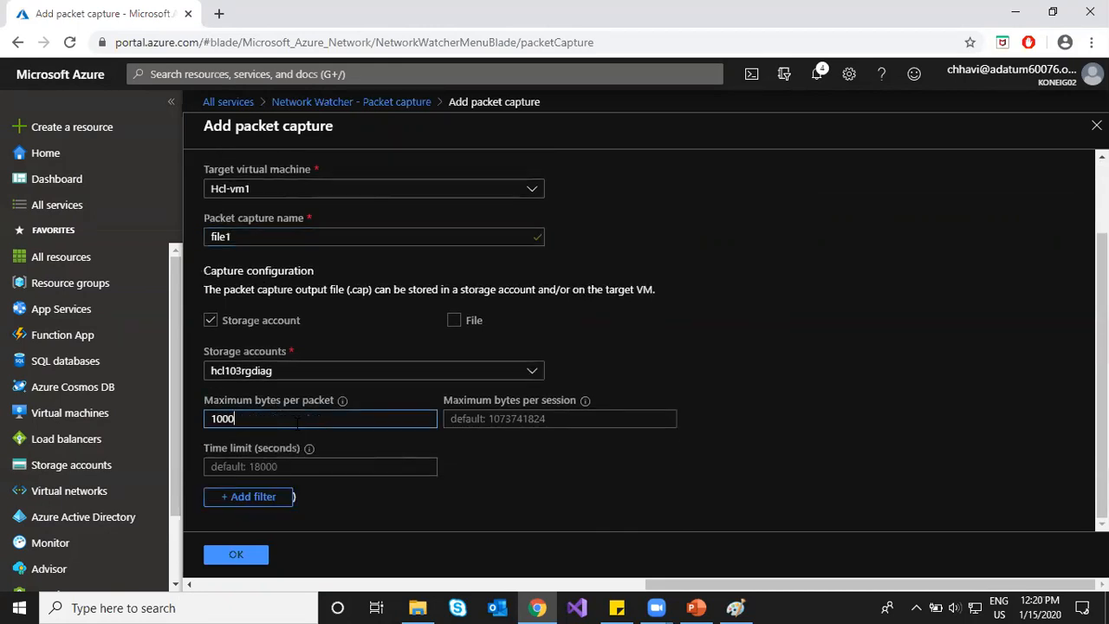
{"action": "type", "text": "0"}
{"action": "left_click", "coordinate": [514, 418]}
{"action": "type", "text": "100"}
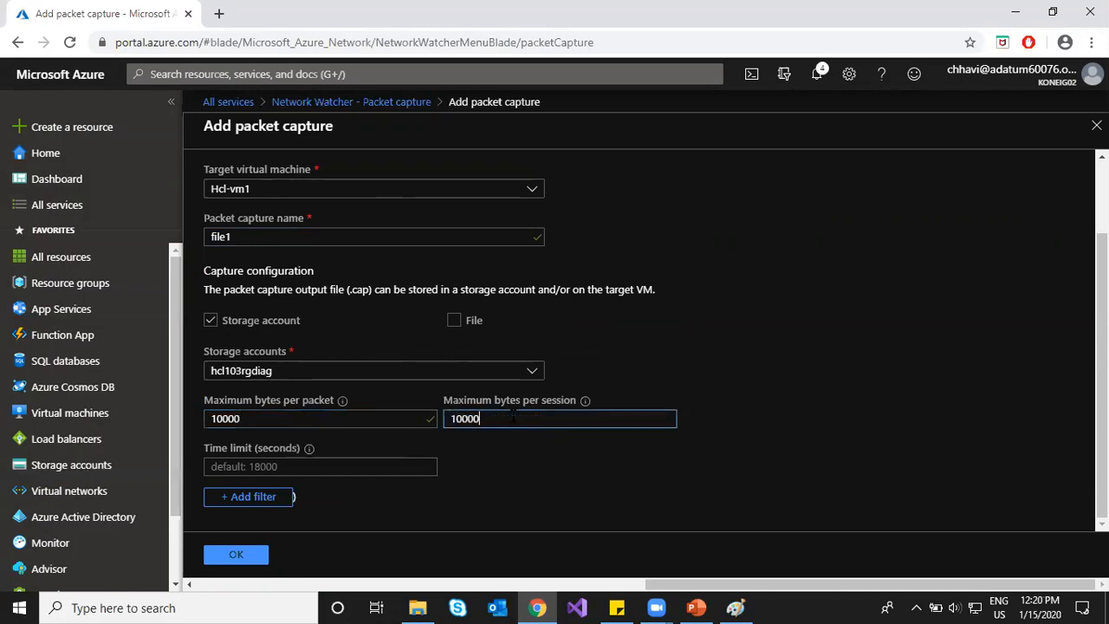
{"action": "left_click", "coordinate": [313, 473]}
{"action": "type", "text": "1800"}
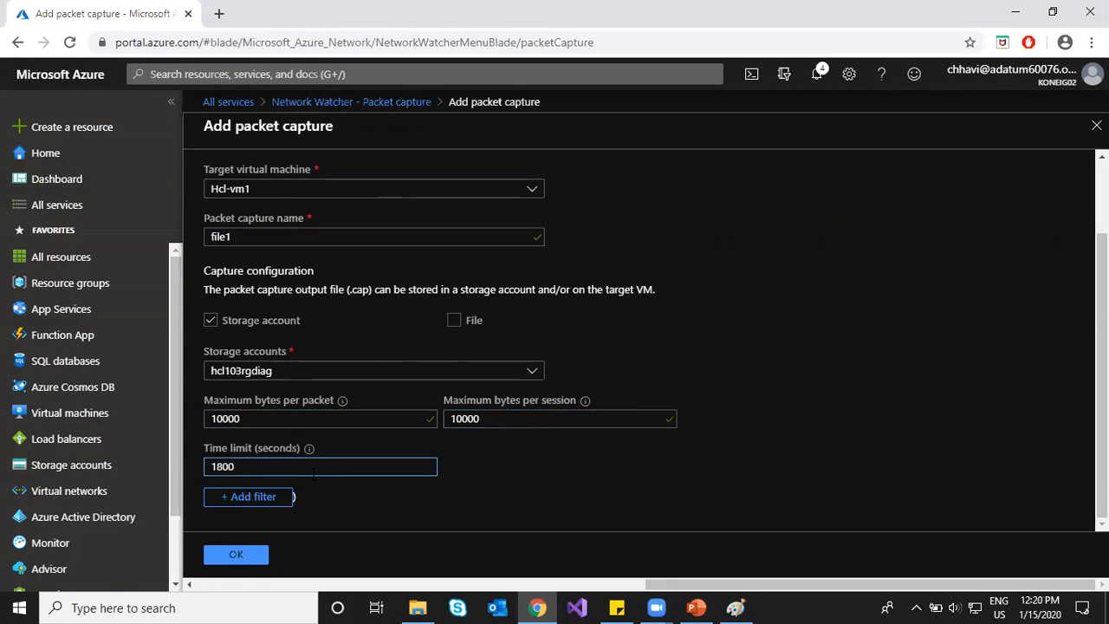
{"action": "left_click", "coordinate": [241, 555]}
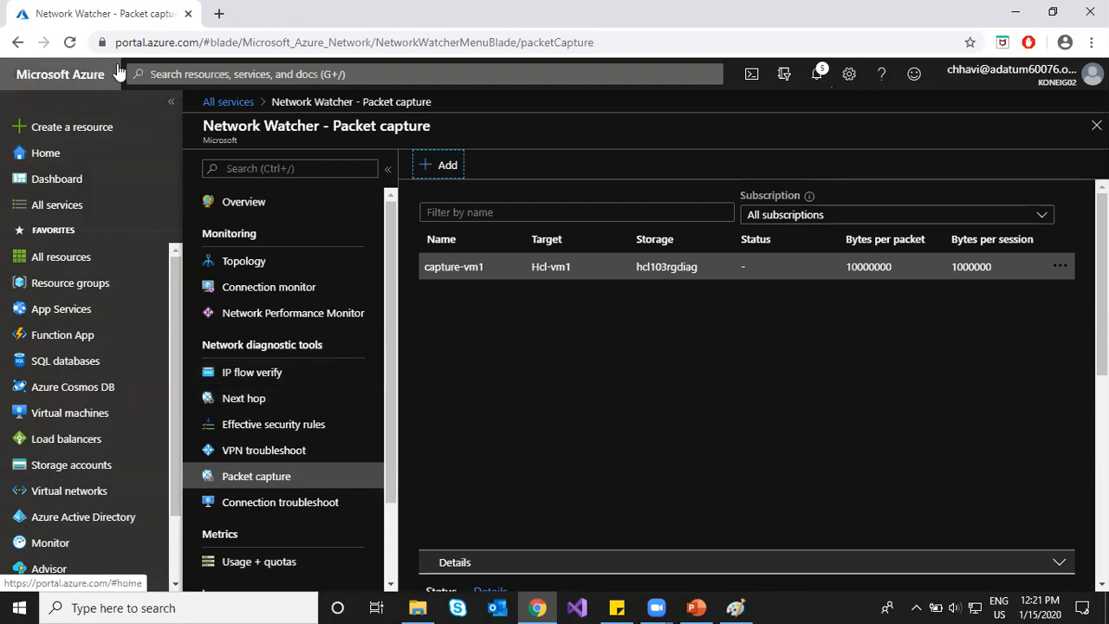
Step: Reload the portal so file1 appears beside capture-vm1 in the capture list
{"action": "scroll", "coordinate": [600, 440], "scroll_direction": "down", "scroll_amount": 4}
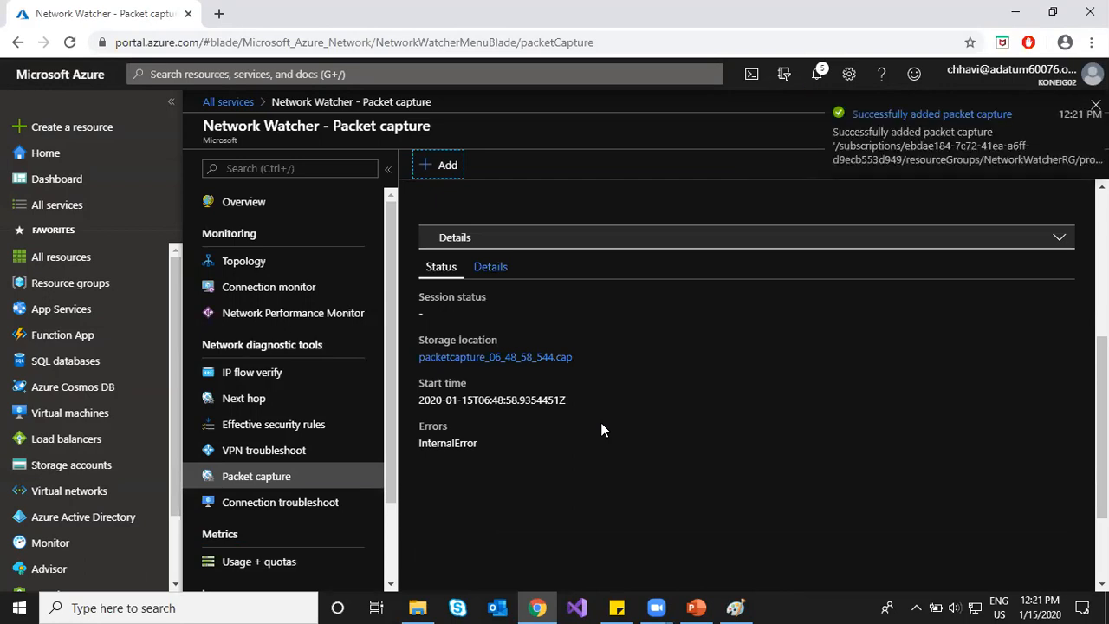
{"action": "scroll", "coordinate": [605, 430], "scroll_direction": "up", "scroll_amount": 4}
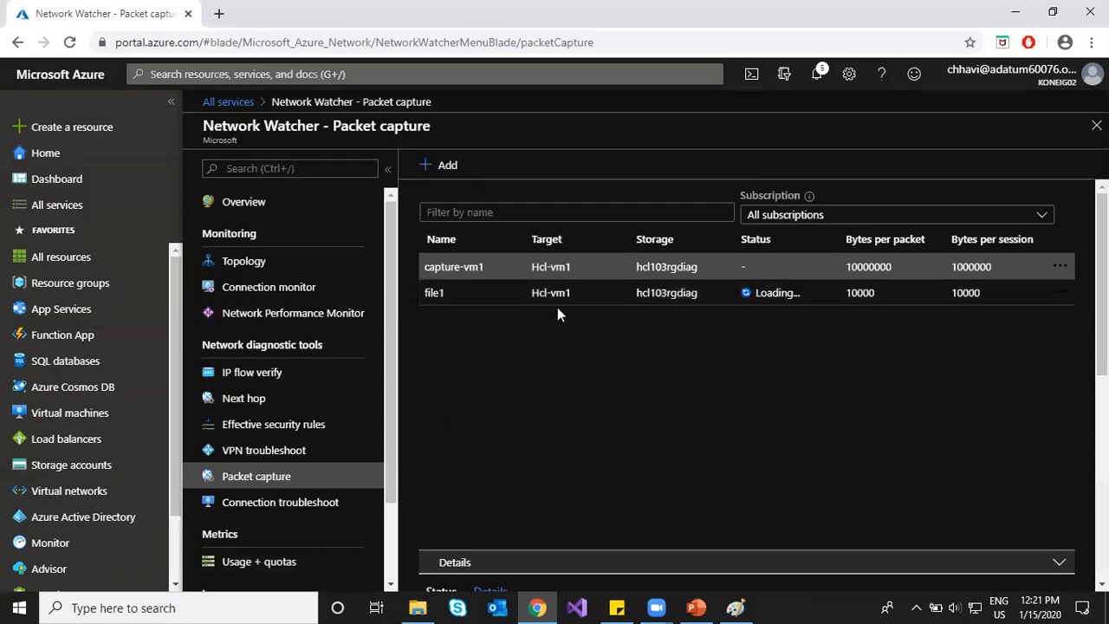
{"action": "scroll", "coordinate": [639, 392], "scroll_direction": "down", "scroll_amount": 4}
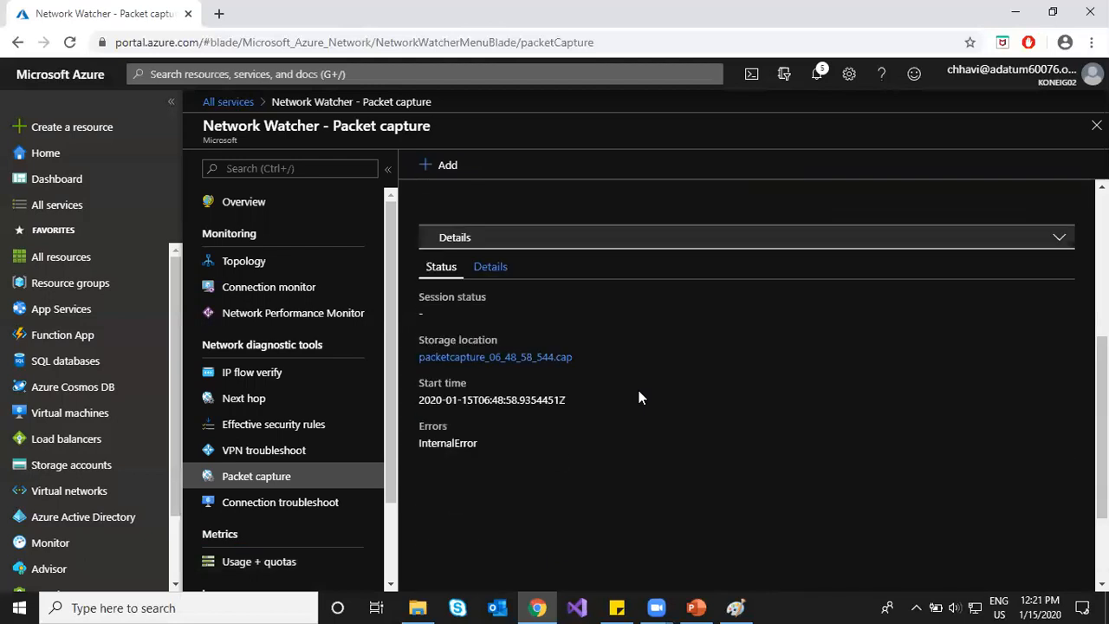
{"action": "scroll", "coordinate": [606, 297], "scroll_direction": "up", "scroll_amount": 4}
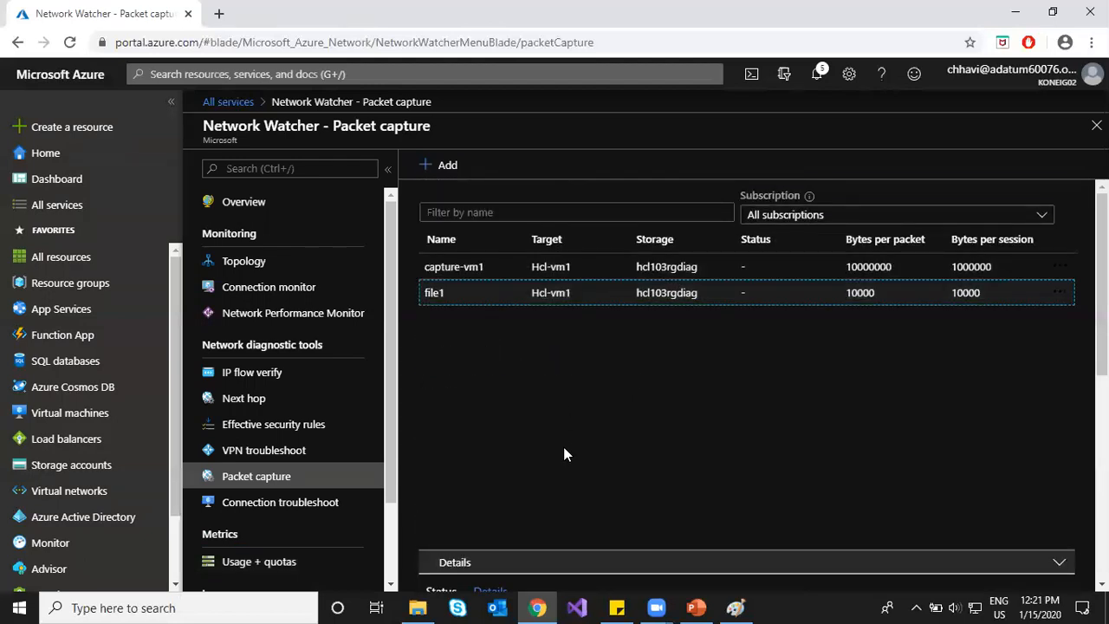
{"action": "scroll", "coordinate": [564, 449], "scroll_direction": "down", "scroll_amount": 4}
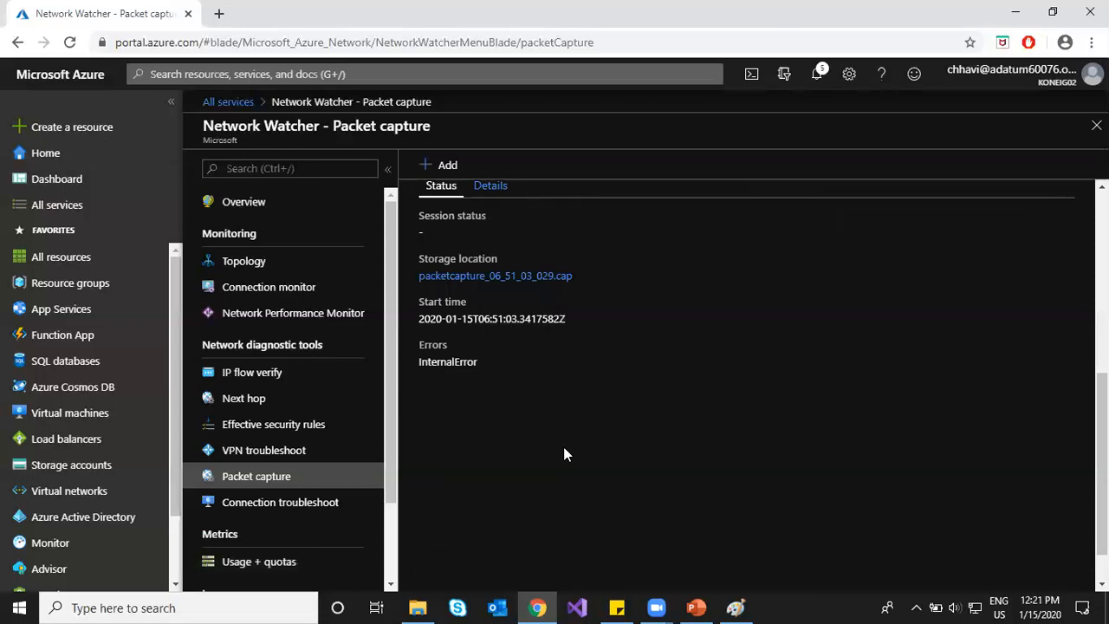
{"action": "scroll", "coordinate": [564, 448], "scroll_direction": "up", "scroll_amount": 4}
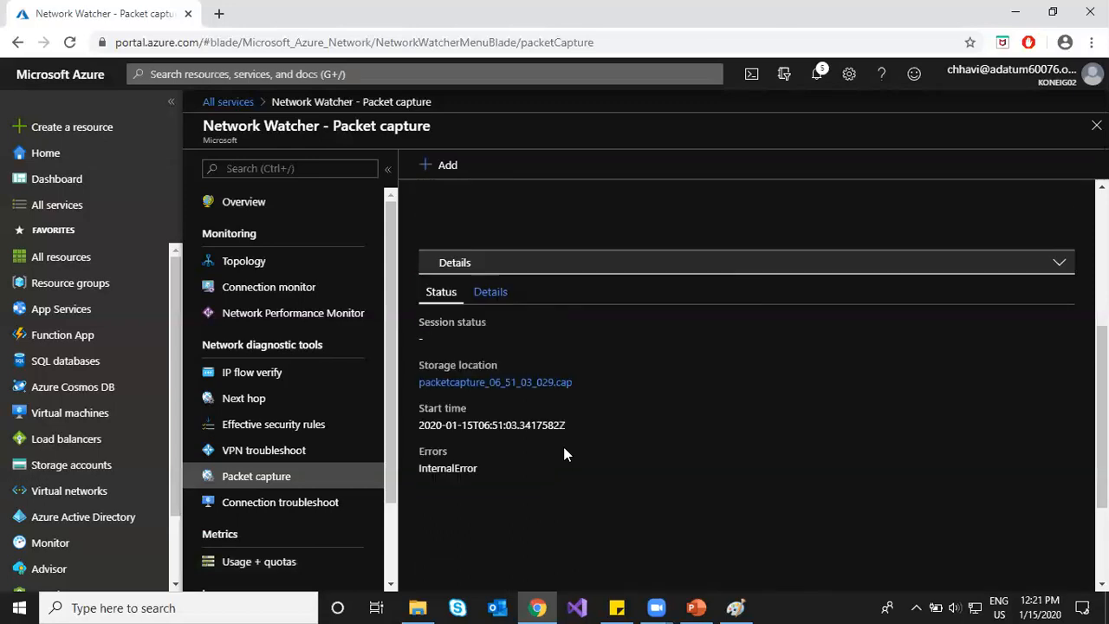
{"action": "left_click", "coordinate": [69, 41]}
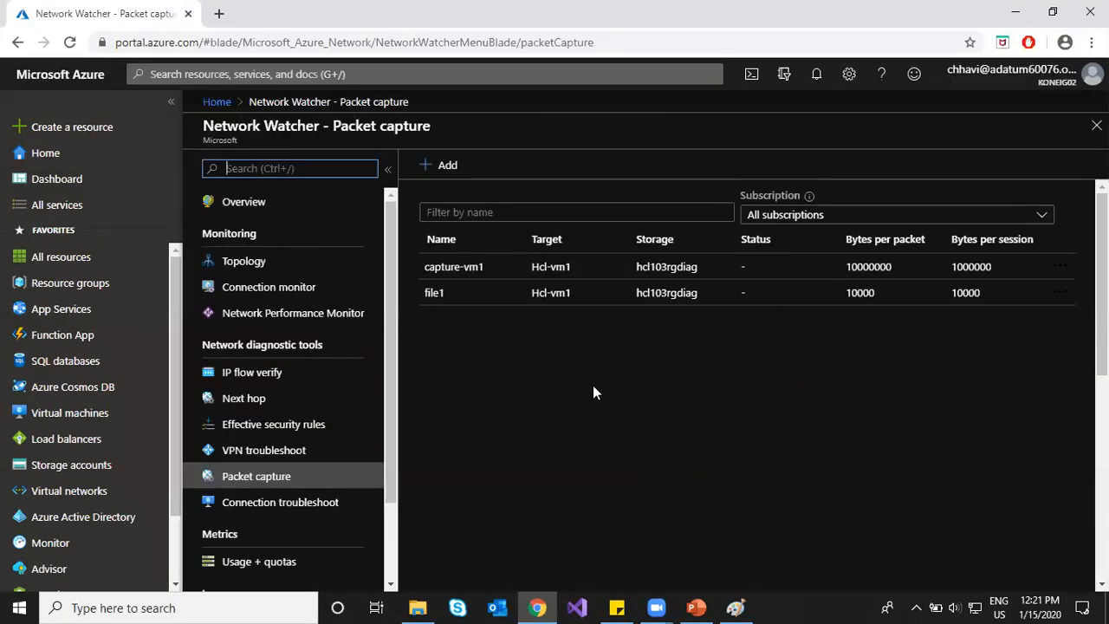
Step: Check file1's details: file packetcapture_06_51_03_029.cap with an InternalError status
{"action": "scroll", "coordinate": [706, 392], "scroll_direction": "down", "scroll_amount": 5}
{"action": "scroll", "coordinate": [572, 416], "scroll_direction": "up", "scroll_amount": 5}
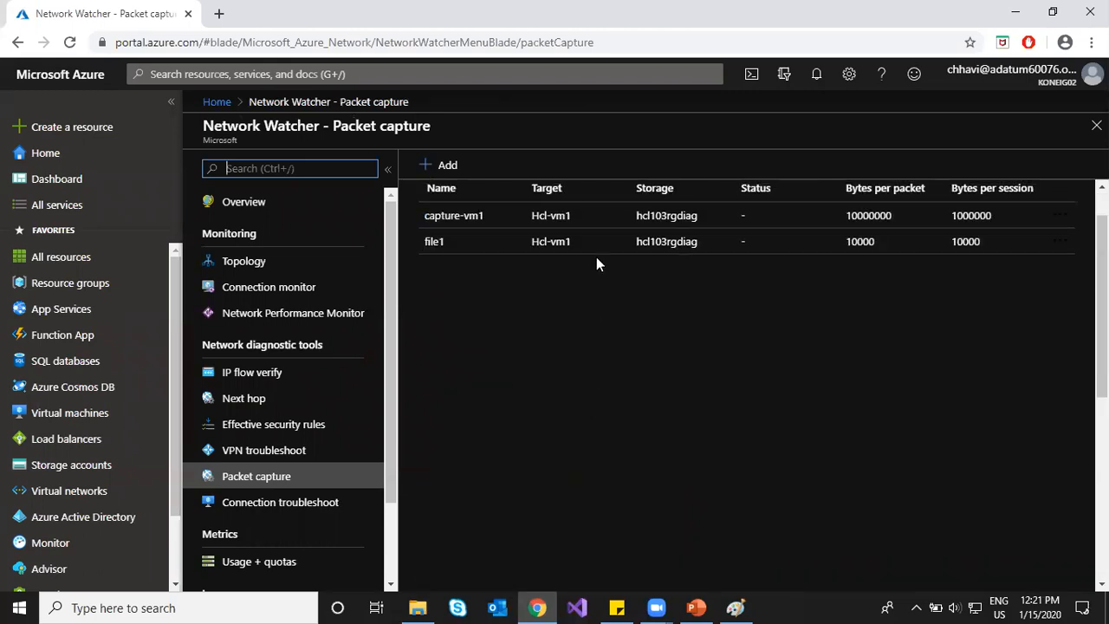
{"action": "left_click", "coordinate": [754, 243]}
{"action": "scroll", "coordinate": [745, 390], "scroll_direction": "down", "scroll_amount": 3}
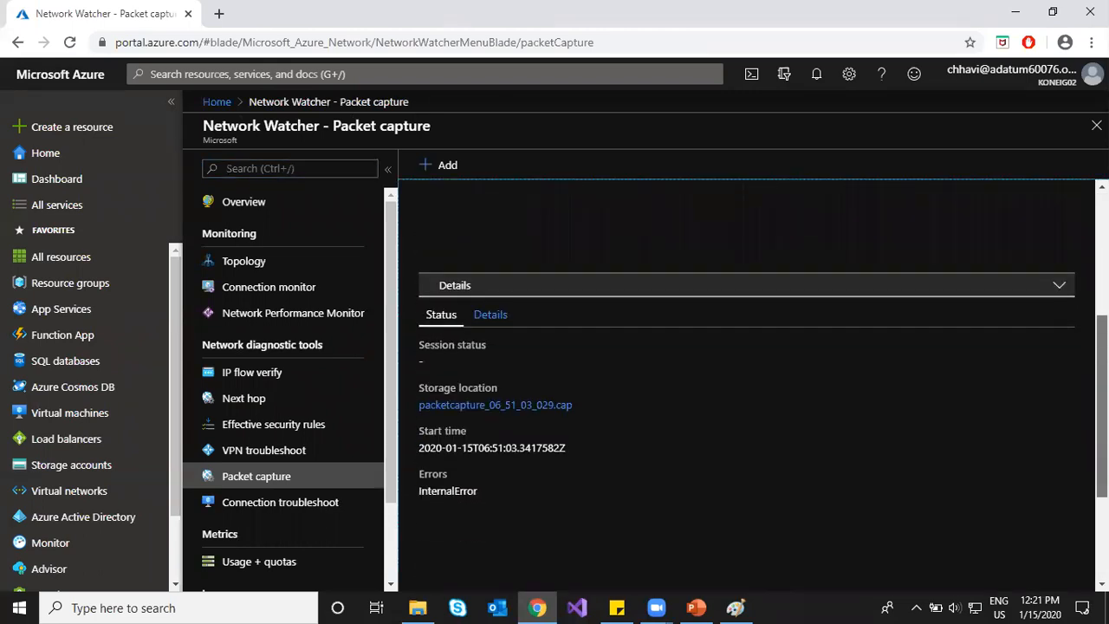
{"action": "left_click", "coordinate": [91, 465]}
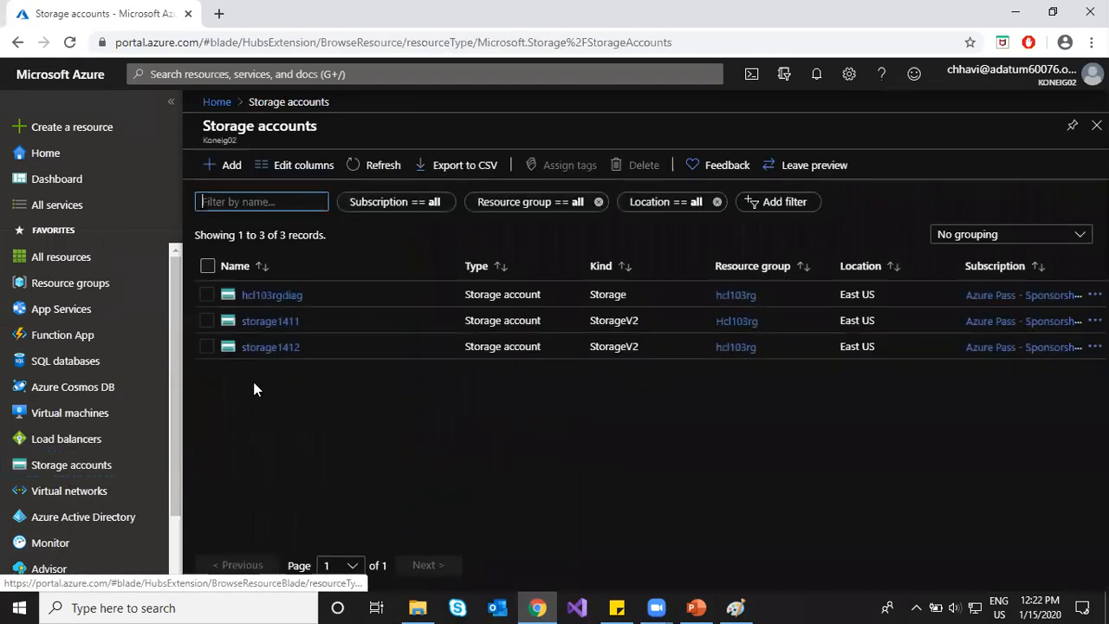
Step: Refresh hcl103rgdiag's containers and open the Hcl-vm1 boot diagnostics container
{"action": "left_click", "coordinate": [285, 295]}
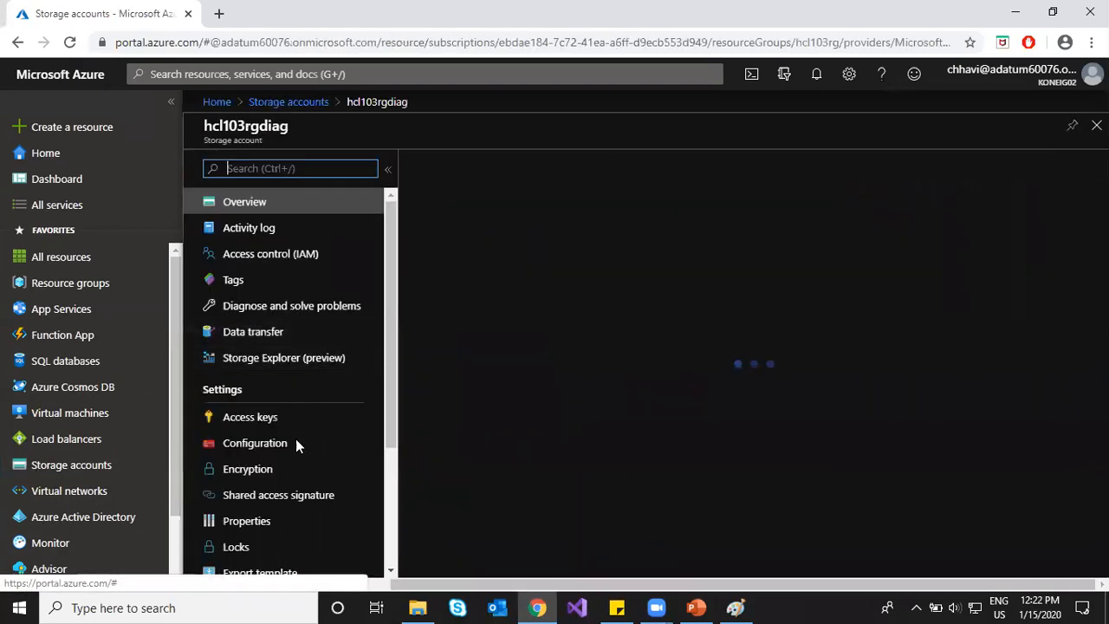
{"action": "scroll", "coordinate": [281, 472], "scroll_direction": "down", "scroll_amount": 2}
{"action": "scroll", "coordinate": [279, 485], "scroll_direction": "down", "scroll_amount": 3}
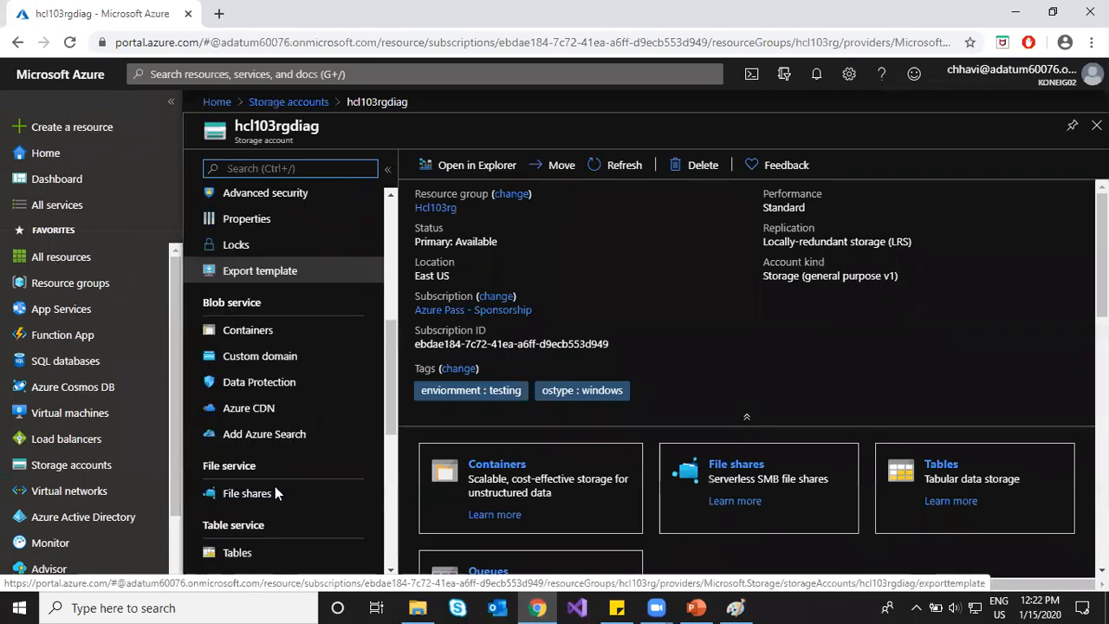
{"action": "left_click", "coordinate": [279, 328]}
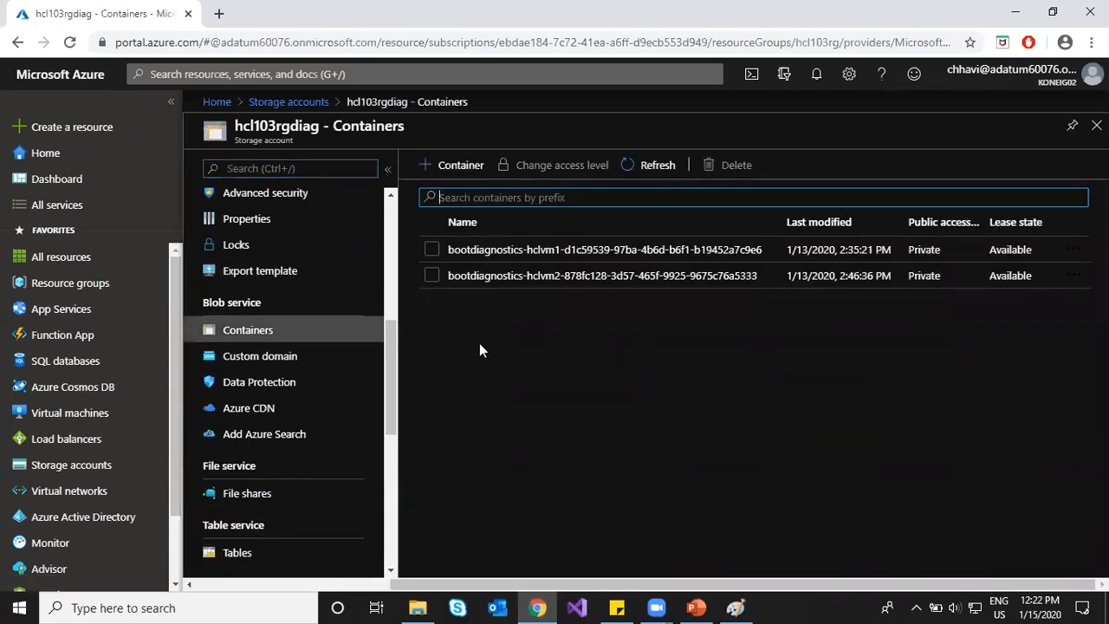
{"action": "left_click", "coordinate": [637, 163]}
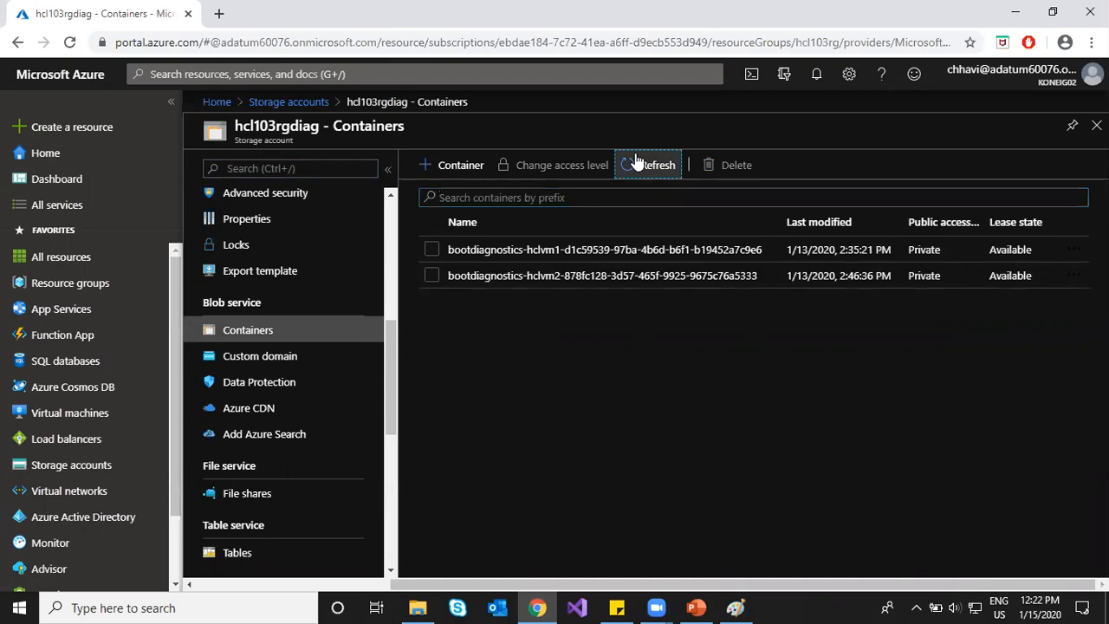
{"action": "left_click", "coordinate": [514, 250]}
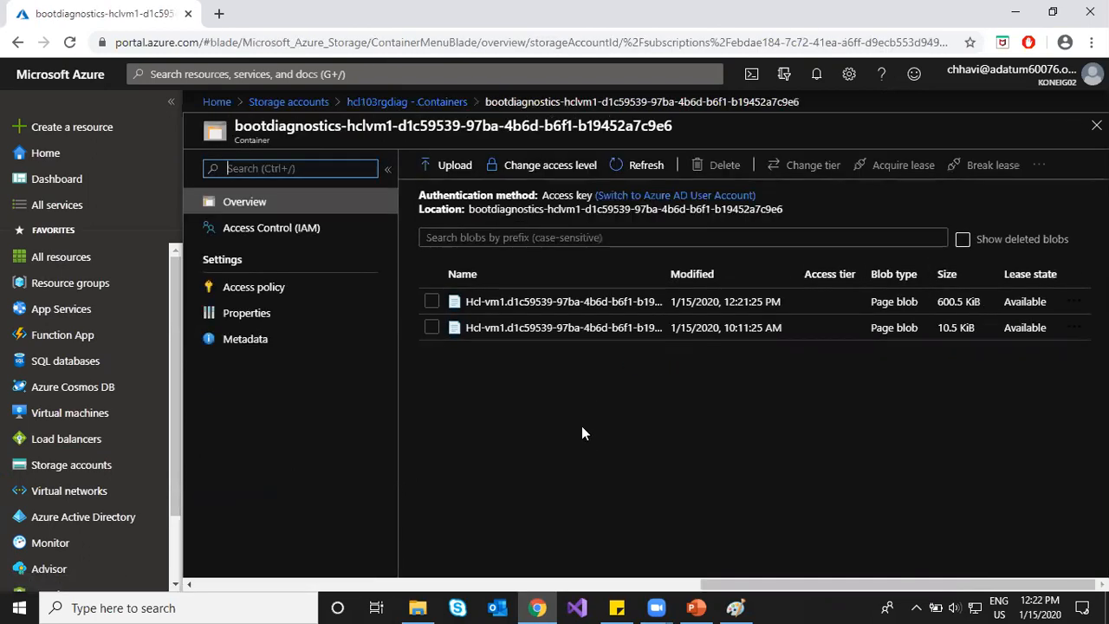
{"action": "left_click", "coordinate": [408, 102]}
Step: Confirm hcl103rgdiag has no file shares and go to All services
{"action": "left_click", "coordinate": [236, 493]}
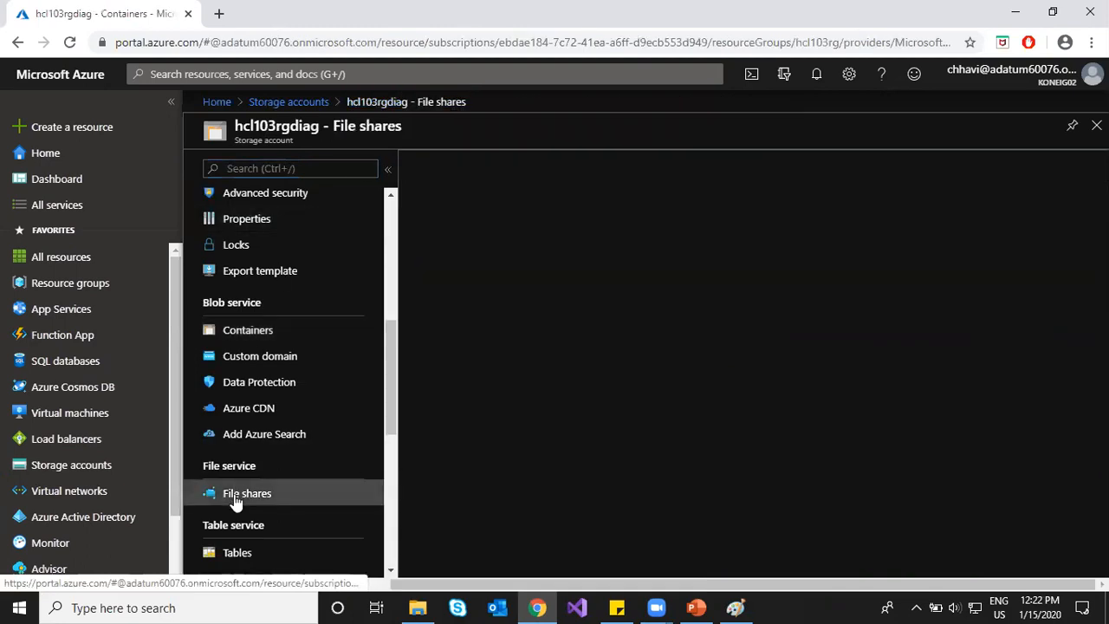
{"action": "left_click", "coordinate": [289, 101]}
{"action": "left_click", "coordinate": [97, 208]}
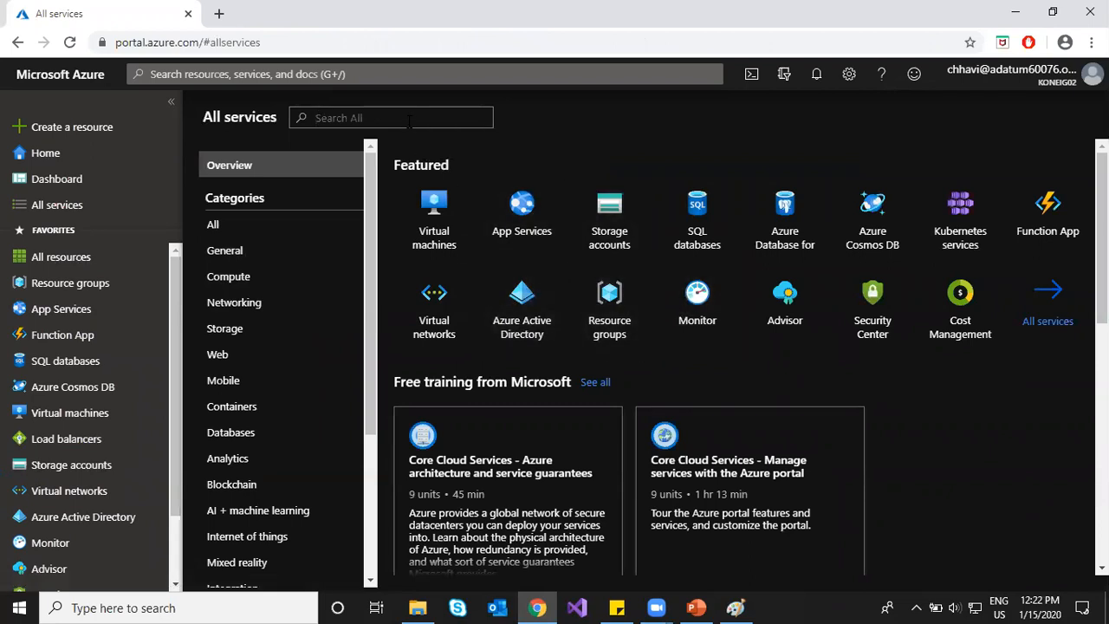
Step: Find Network Watcher with 'netw' and delete the file1 packet capture
{"action": "type", "text": "netw"}
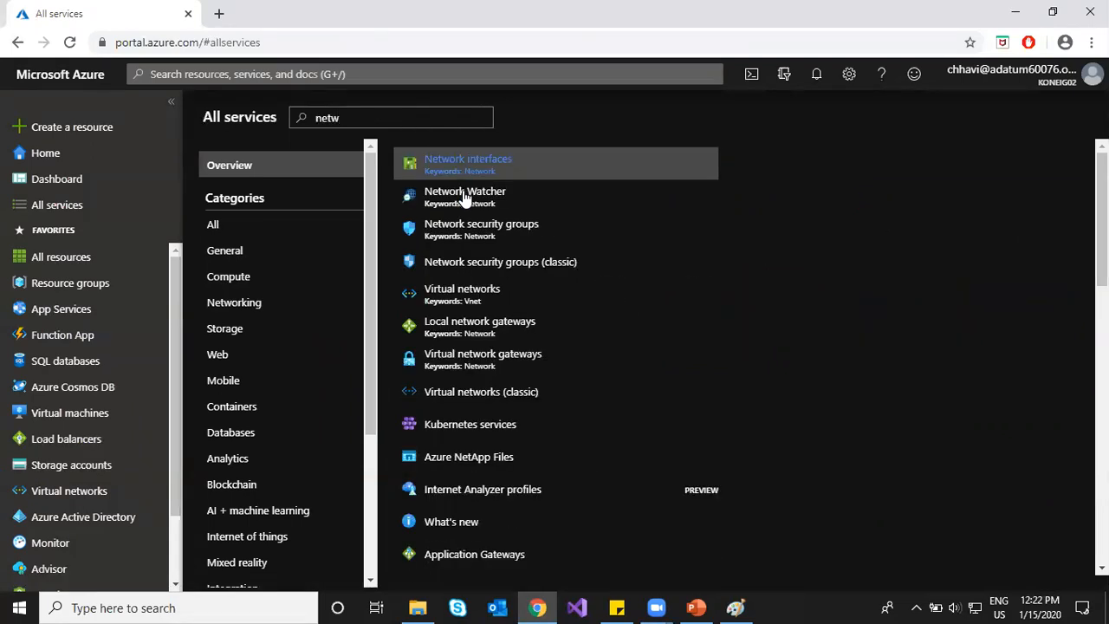
{"action": "left_click", "coordinate": [462, 192]}
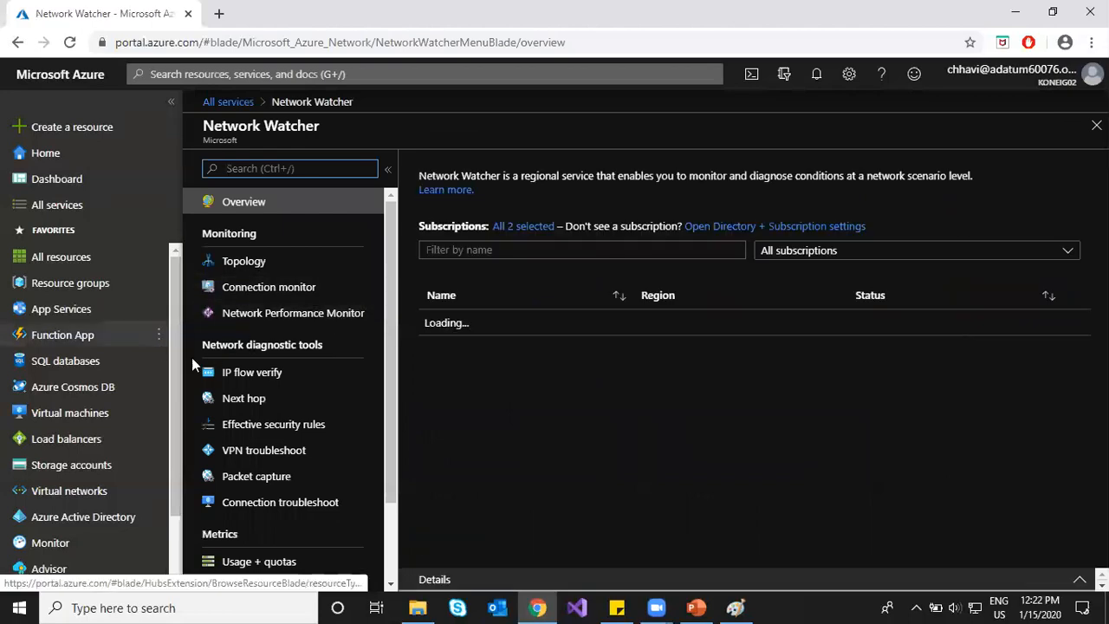
{"action": "left_click", "coordinate": [252, 477]}
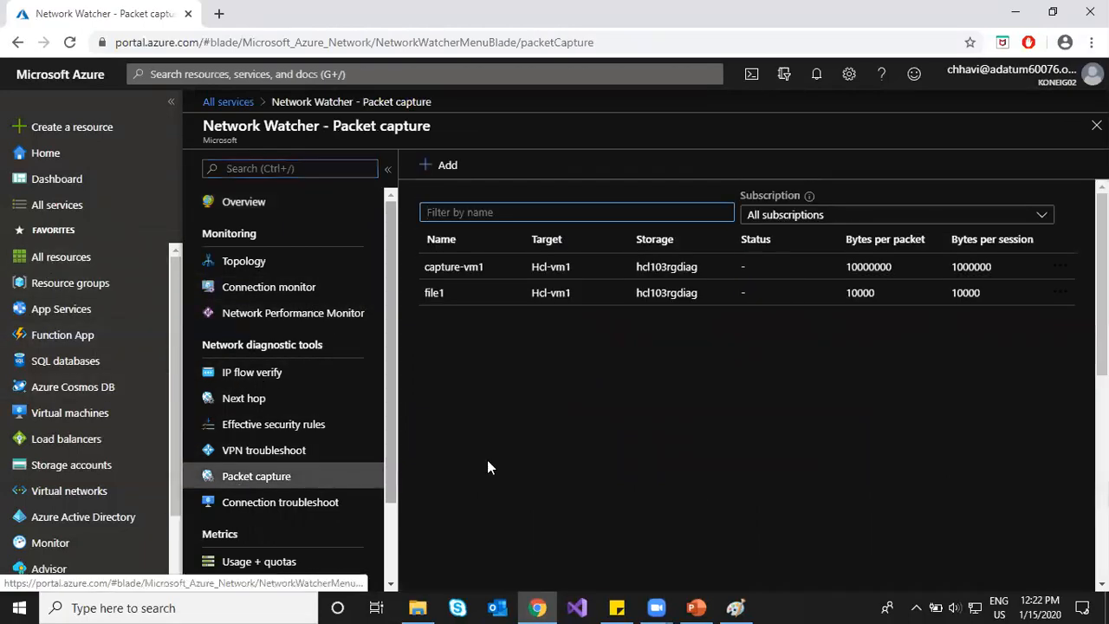
{"action": "left_click", "coordinate": [1063, 293]}
{"action": "left_click", "coordinate": [1003, 308]}
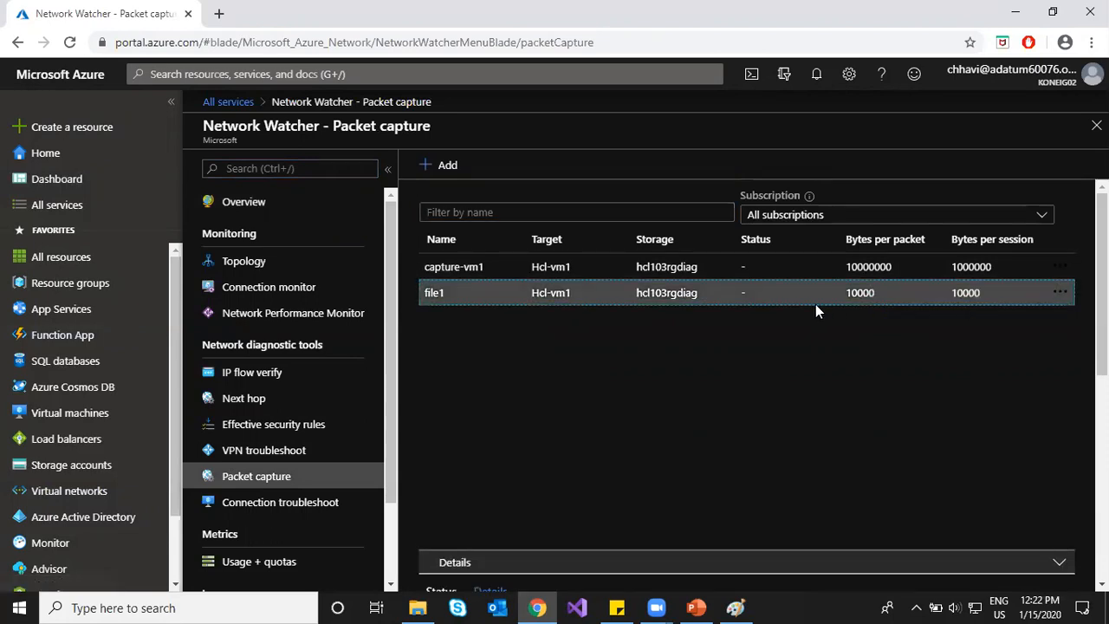
{"action": "left_click", "coordinate": [786, 248]}
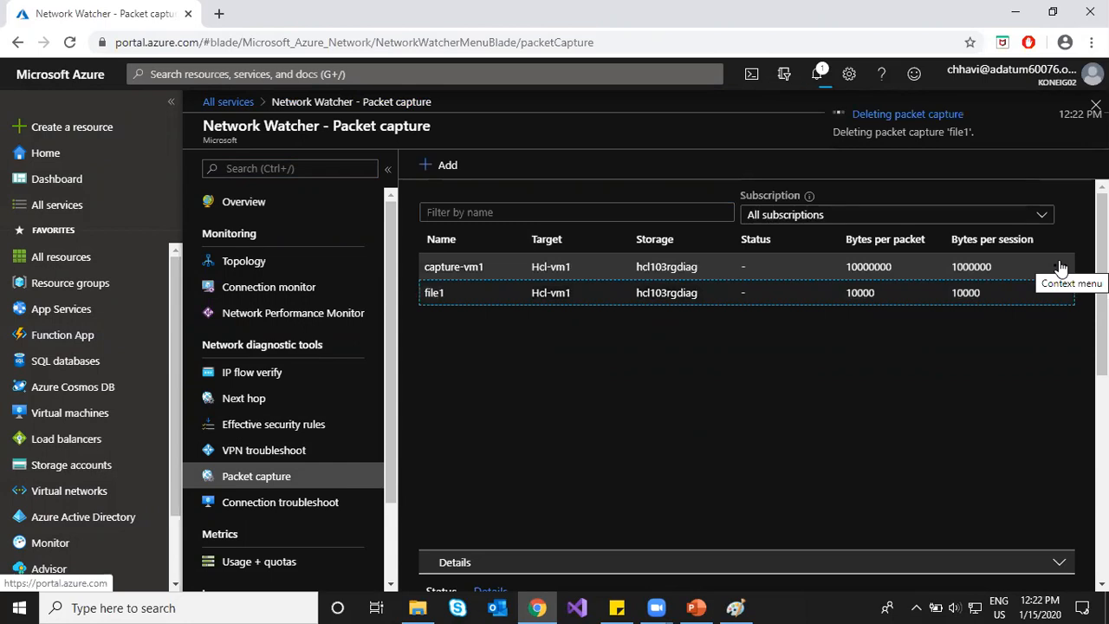
Step: Review the remaining capture-vm1's details and status without deleting it
{"action": "scroll", "coordinate": [571, 483], "scroll_direction": "down", "scroll_amount": 4}
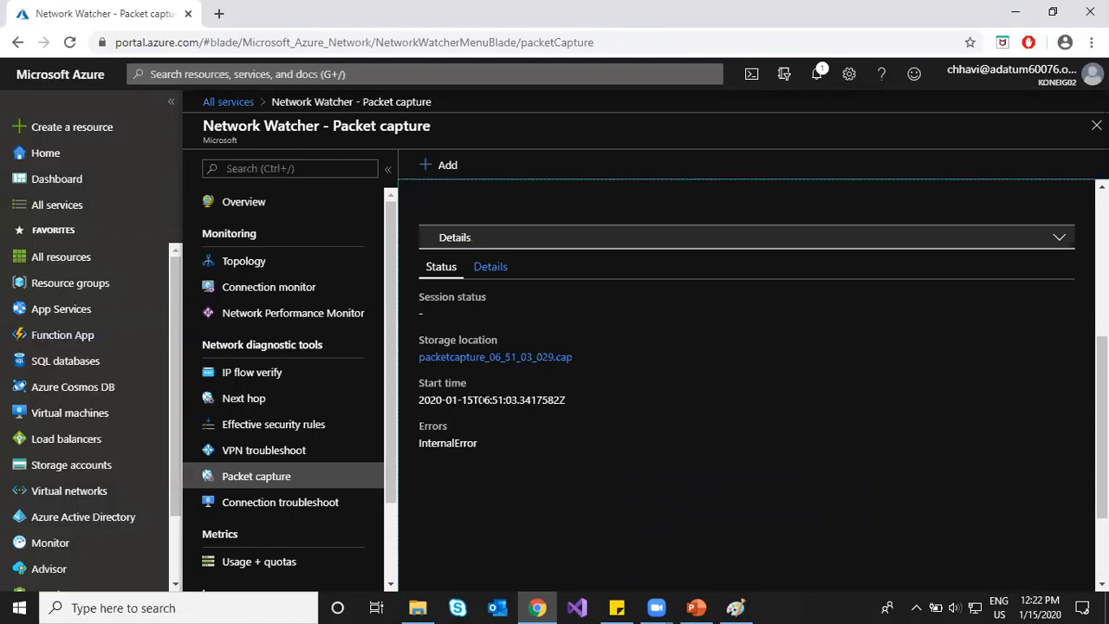
{"action": "left_click", "coordinate": [490, 268]}
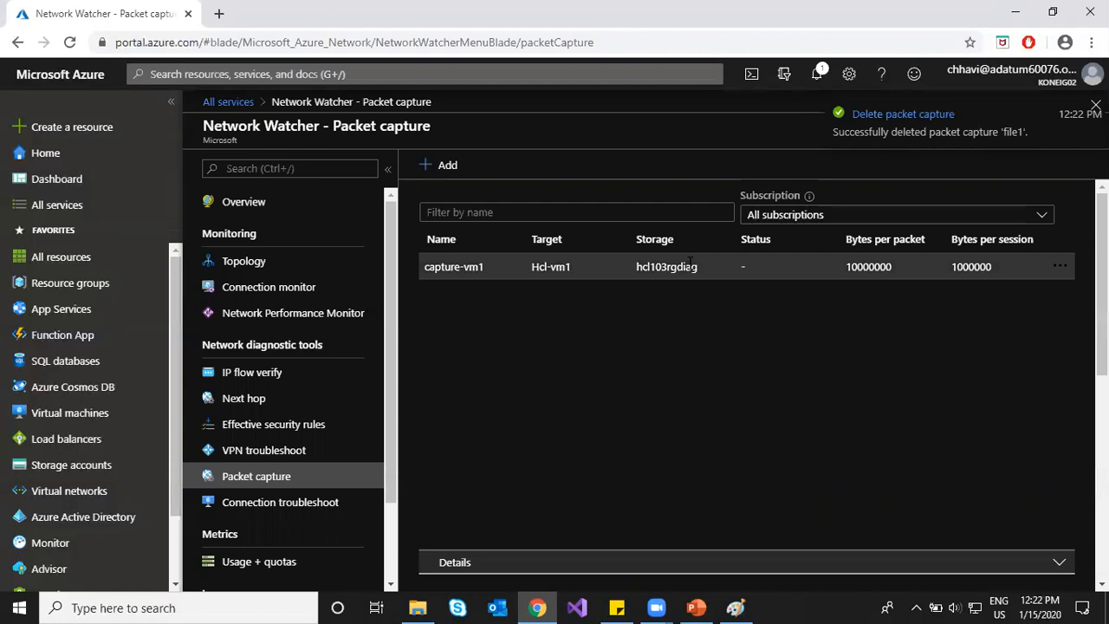
{"action": "left_click", "coordinate": [663, 271]}
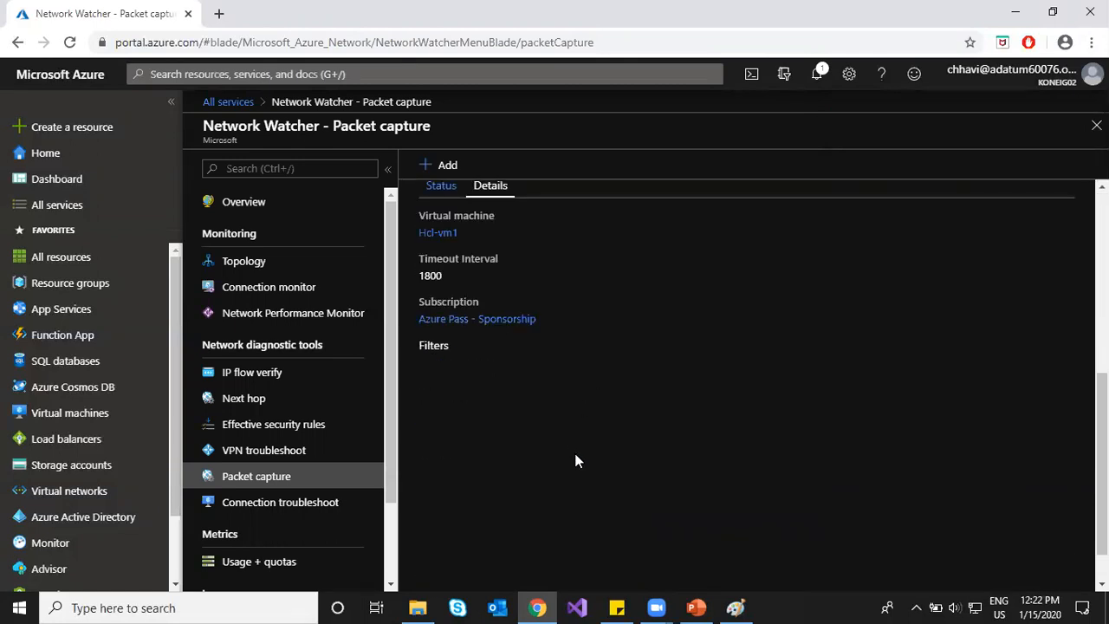
{"action": "scroll", "coordinate": [577, 460], "scroll_direction": "up", "scroll_amount": 3}
{"action": "left_click", "coordinate": [441, 347]}
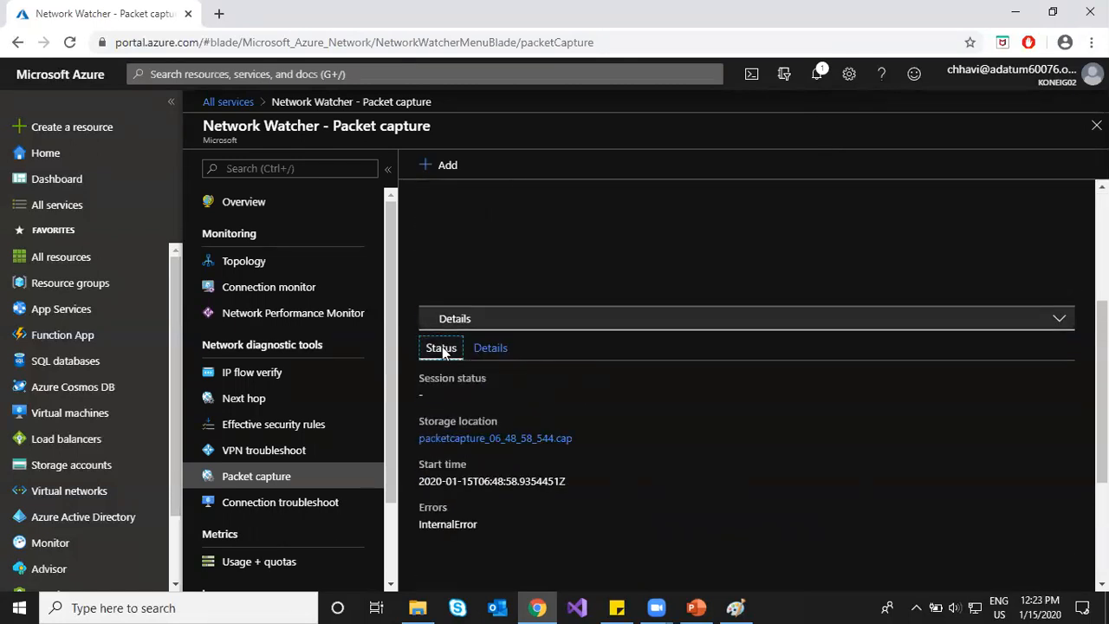
{"action": "scroll", "coordinate": [483, 379], "scroll_direction": "up", "scroll_amount": 3}
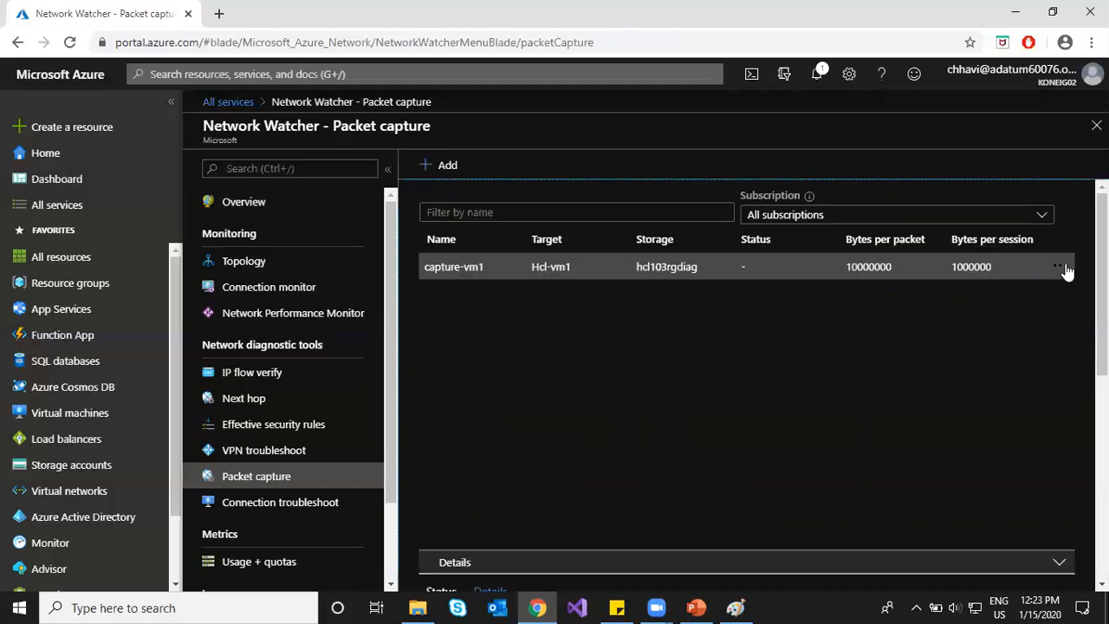
{"action": "left_click", "coordinate": [1060, 267]}
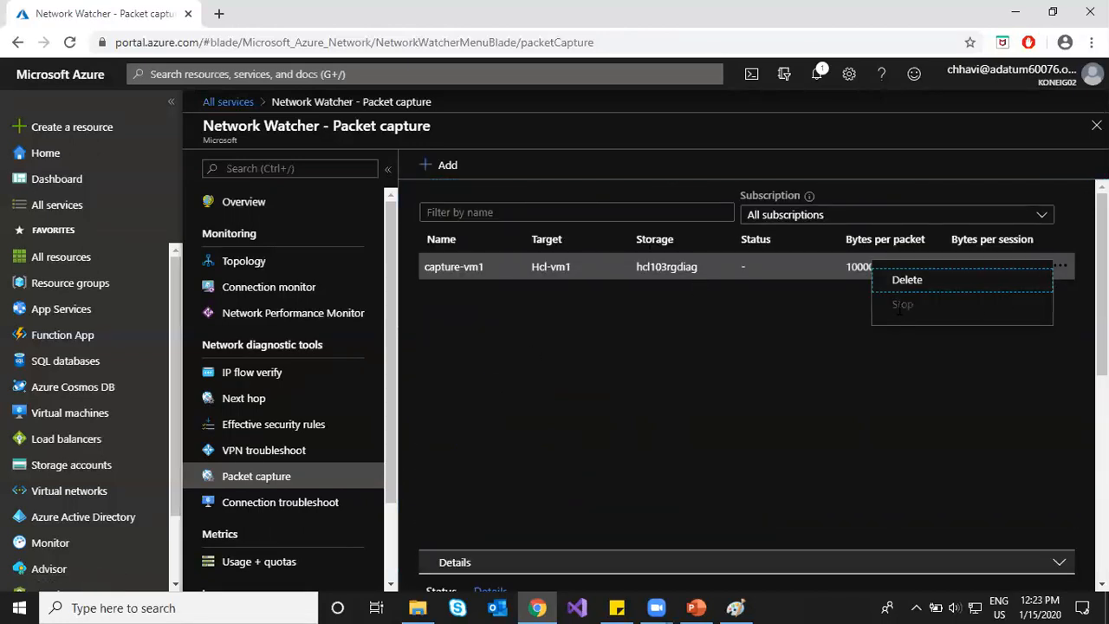
{"action": "left_click", "coordinate": [748, 360]}
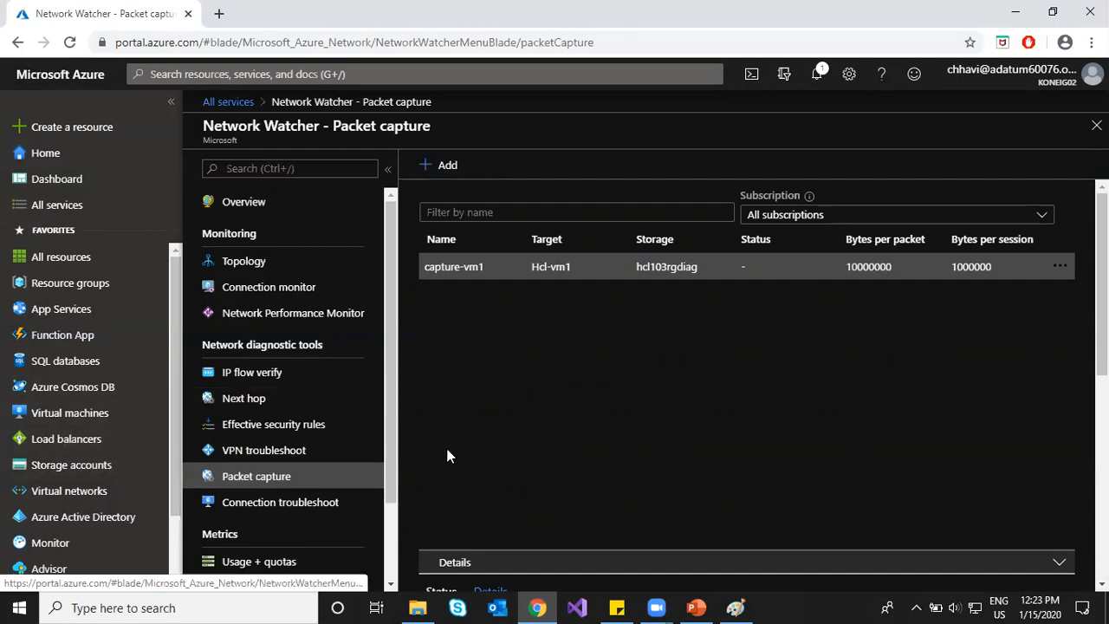
Step: Start a new packet capture named packet1 on Hcl-vm2 in hcl103rg, second Azure Pass subscription
{"action": "left_click", "coordinate": [439, 164]}
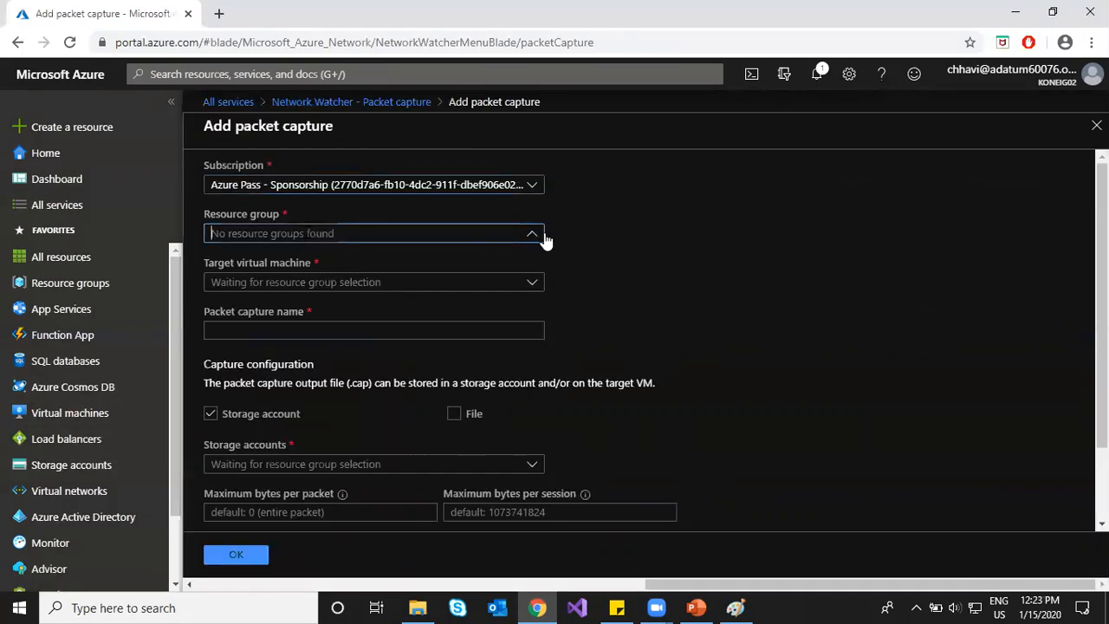
{"action": "left_click", "coordinate": [530, 187]}
{"action": "left_click", "coordinate": [395, 234]}
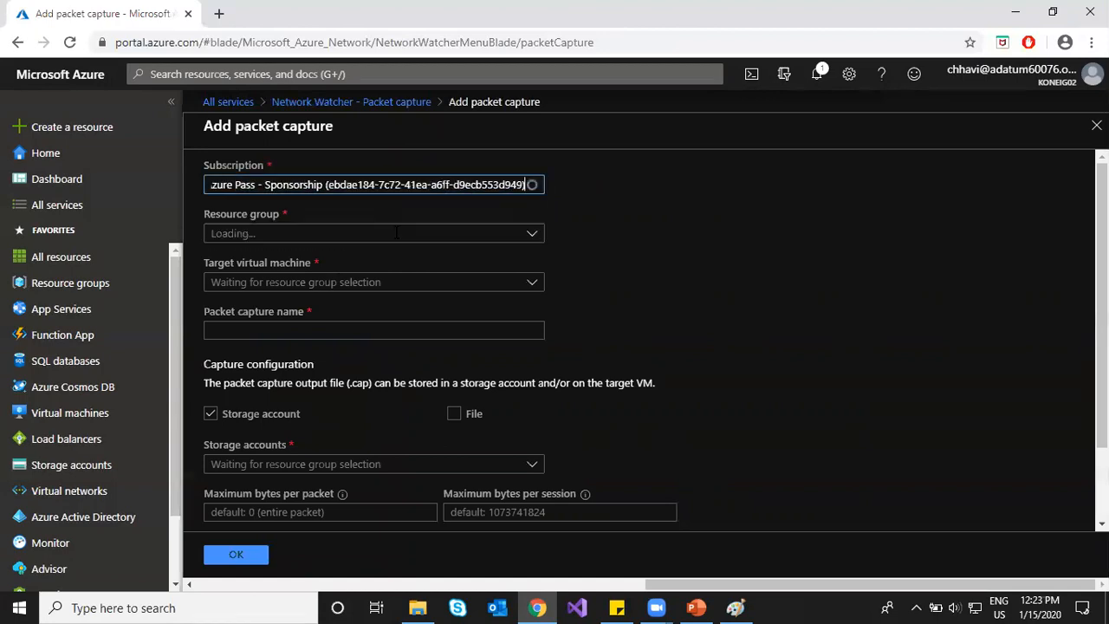
{"action": "left_click", "coordinate": [529, 234]}
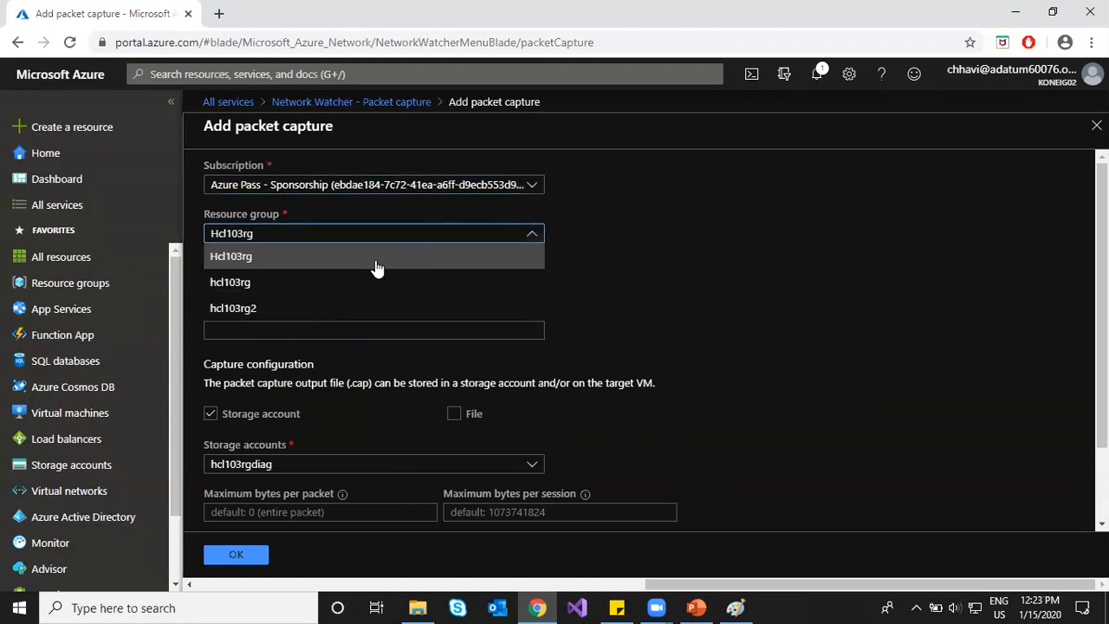
{"action": "left_click", "coordinate": [260, 283]}
{"action": "left_click", "coordinate": [259, 279]}
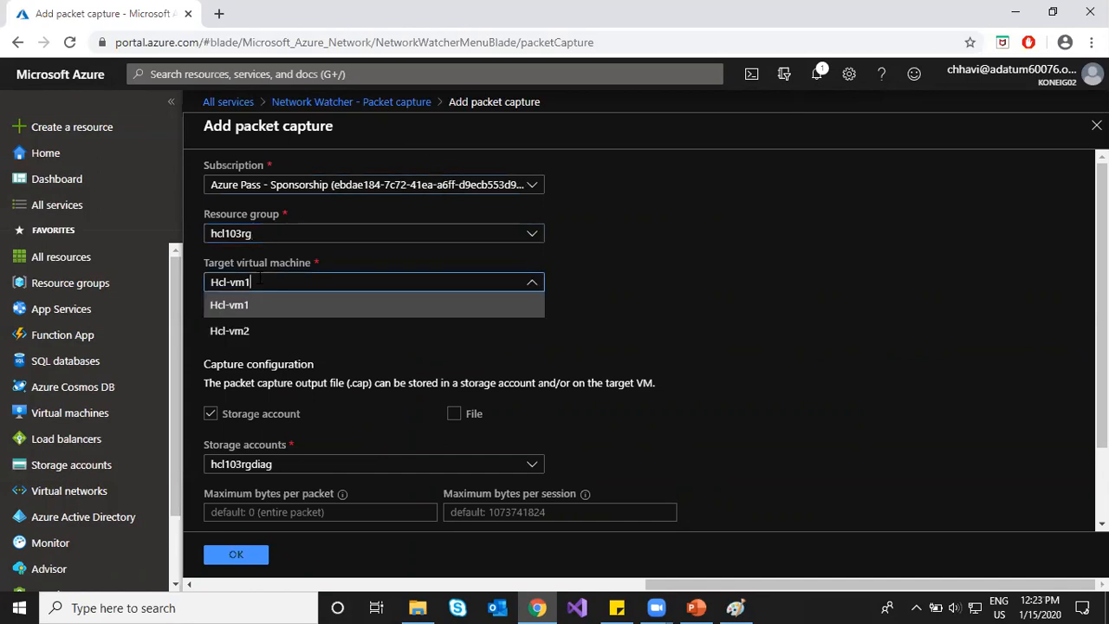
{"action": "left_click", "coordinate": [256, 307]}
{"action": "left_click", "coordinate": [275, 288]}
{"action": "left_click", "coordinate": [263, 327]}
{"action": "left_click", "coordinate": [262, 330]}
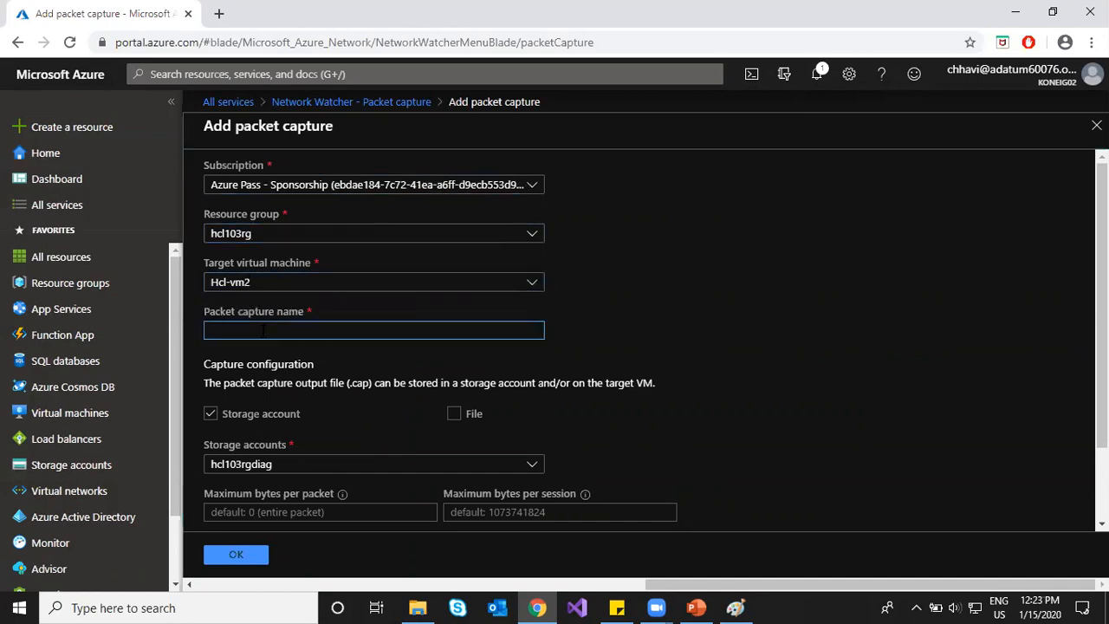
{"action": "type", "text": "packet1"}
Step: Store the capture in the storage1411 storage account
{"action": "scroll", "coordinate": [275, 345], "scroll_direction": "down", "scroll_amount": 1}
{"action": "left_click", "coordinate": [276, 383]}
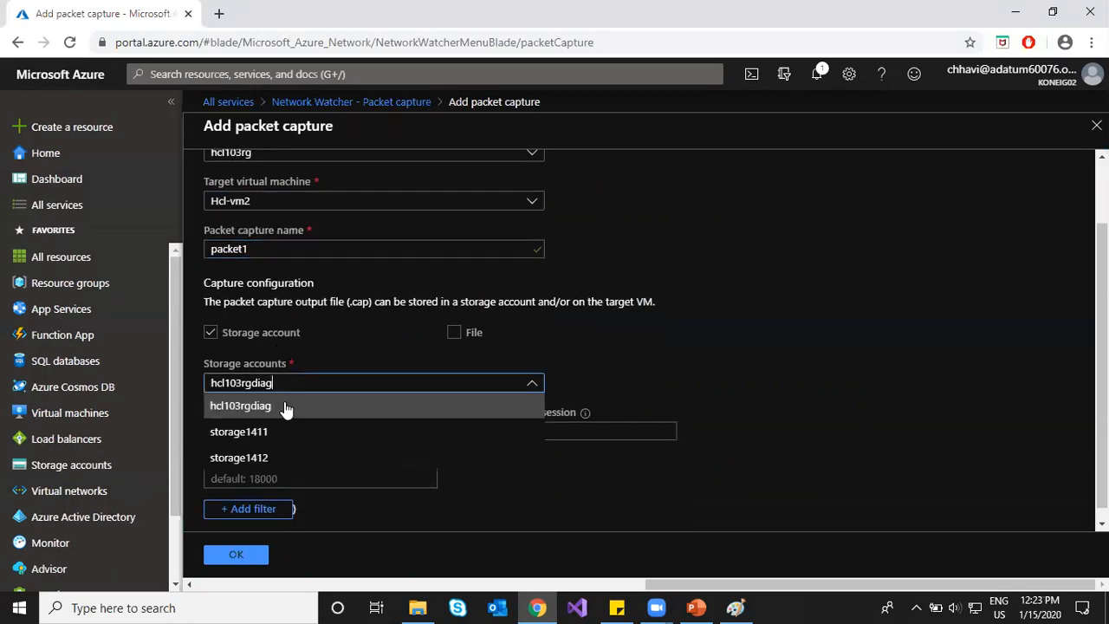
{"action": "left_click", "coordinate": [278, 431]}
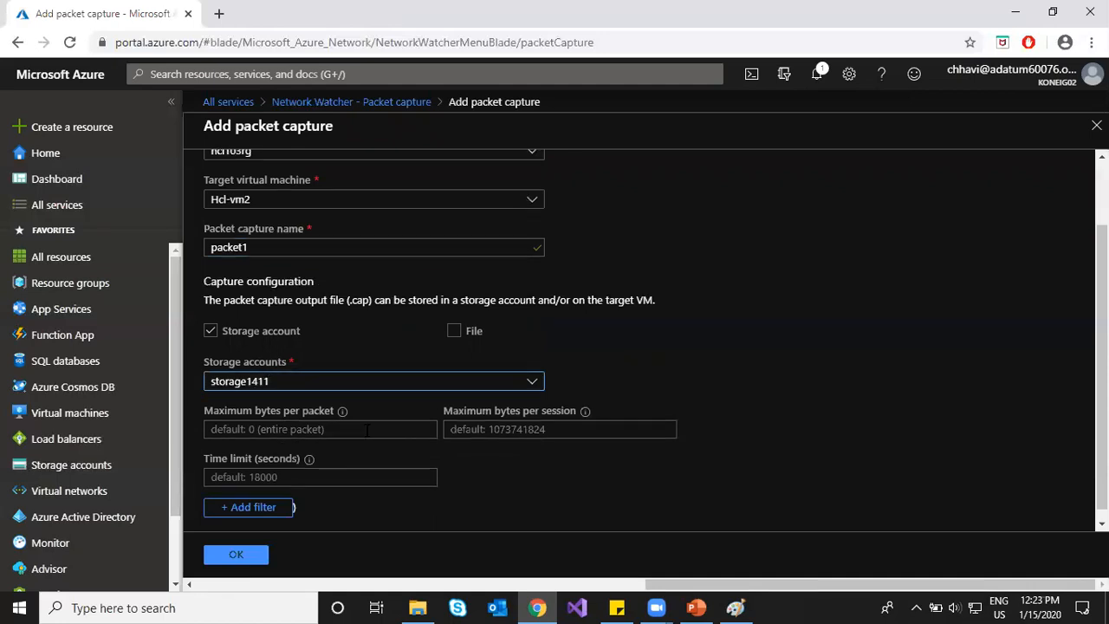
{"action": "scroll", "coordinate": [366, 438], "scroll_direction": "down", "scroll_amount": 1}
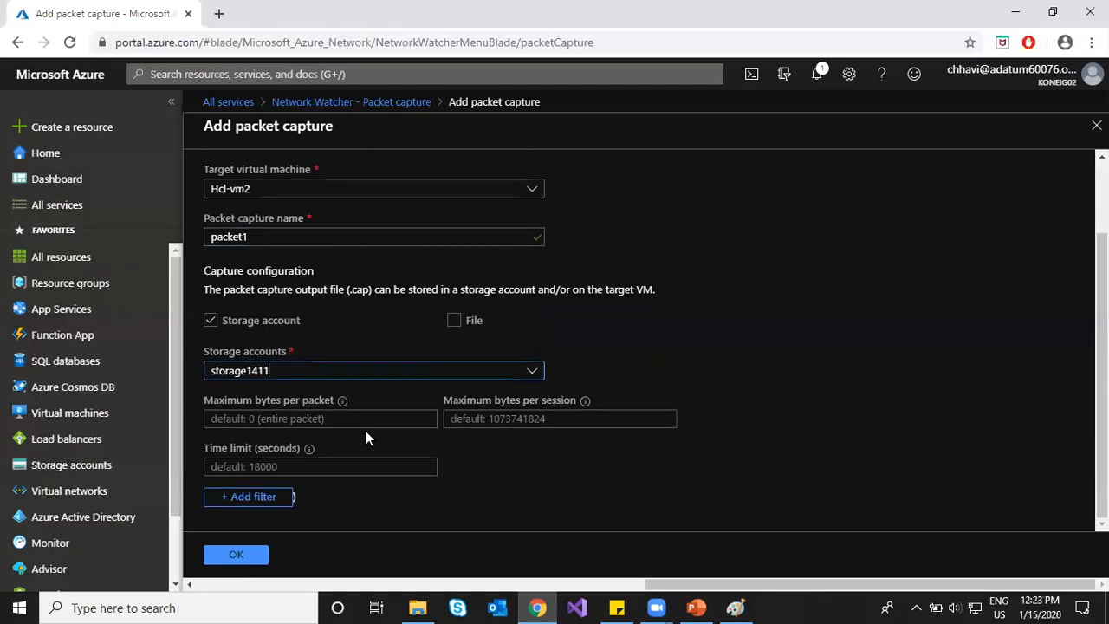
Step: Set limits of 1000 bytes per packet, 10000 bytes per session and 100 seconds
{"action": "left_click", "coordinate": [239, 557]}
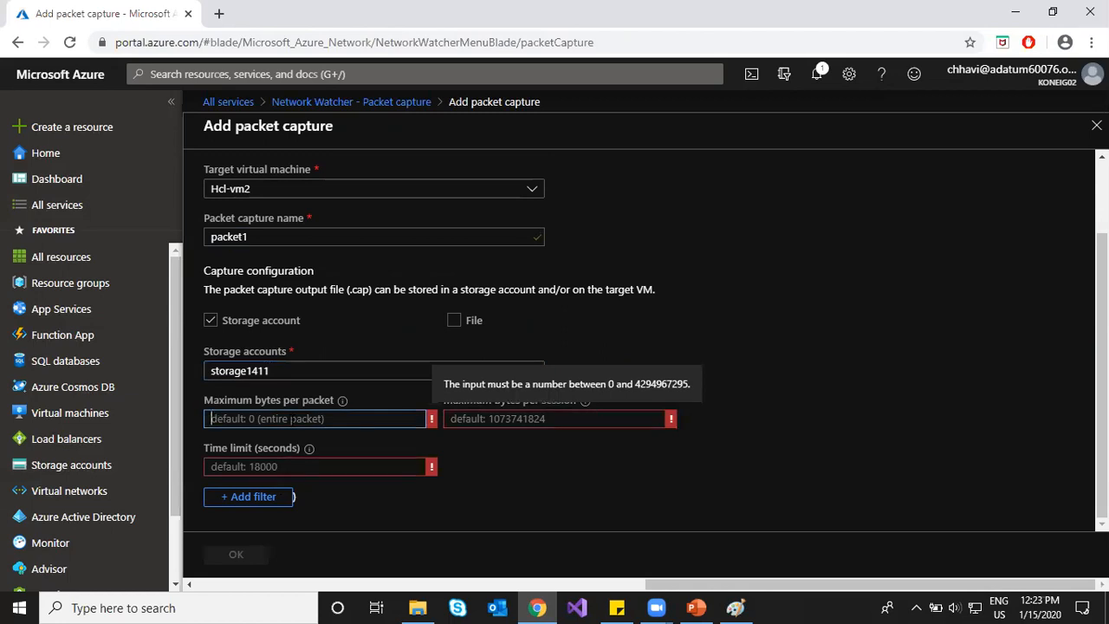
{"action": "type", "text": "100"}
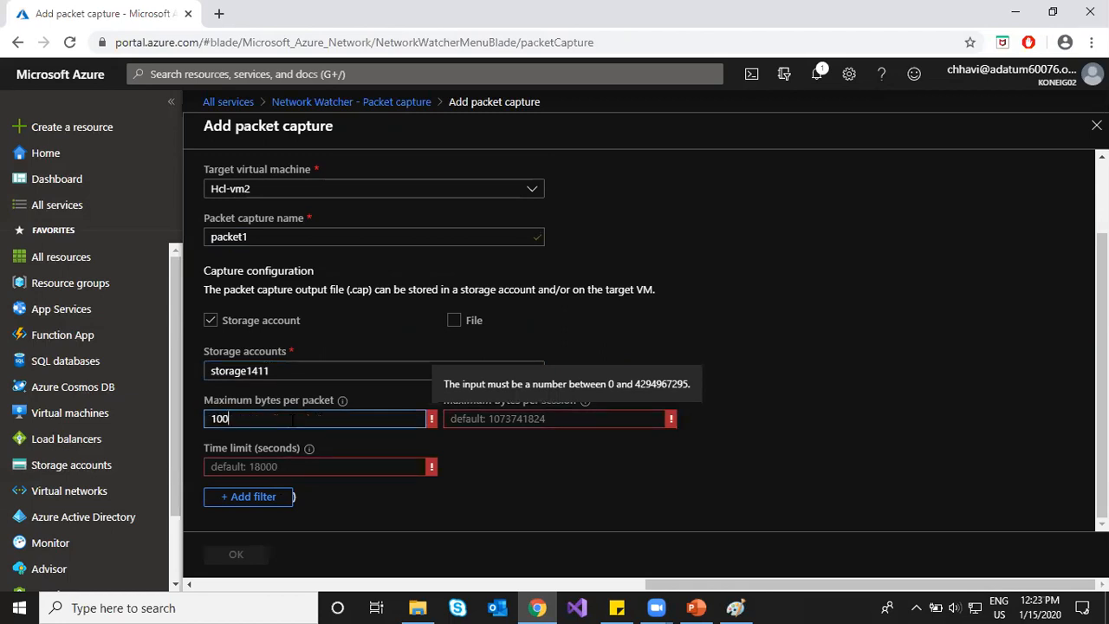
{"action": "type", "text": "0"}
{"action": "left_click", "coordinate": [549, 420]}
{"action": "type", "text": "10000"}
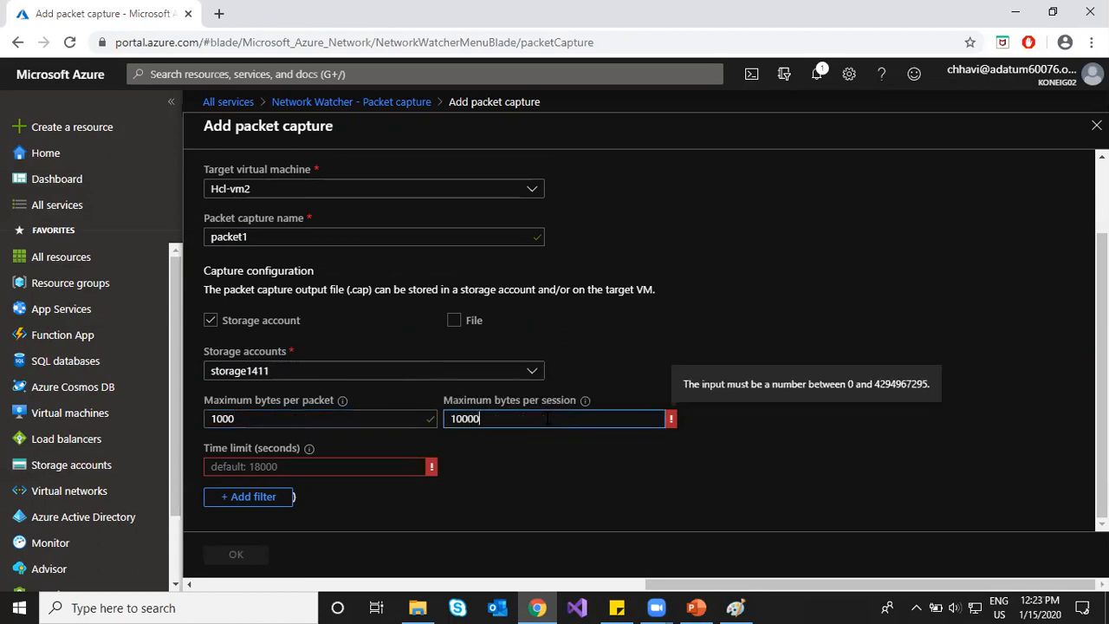
{"action": "left_click", "coordinate": [293, 465]}
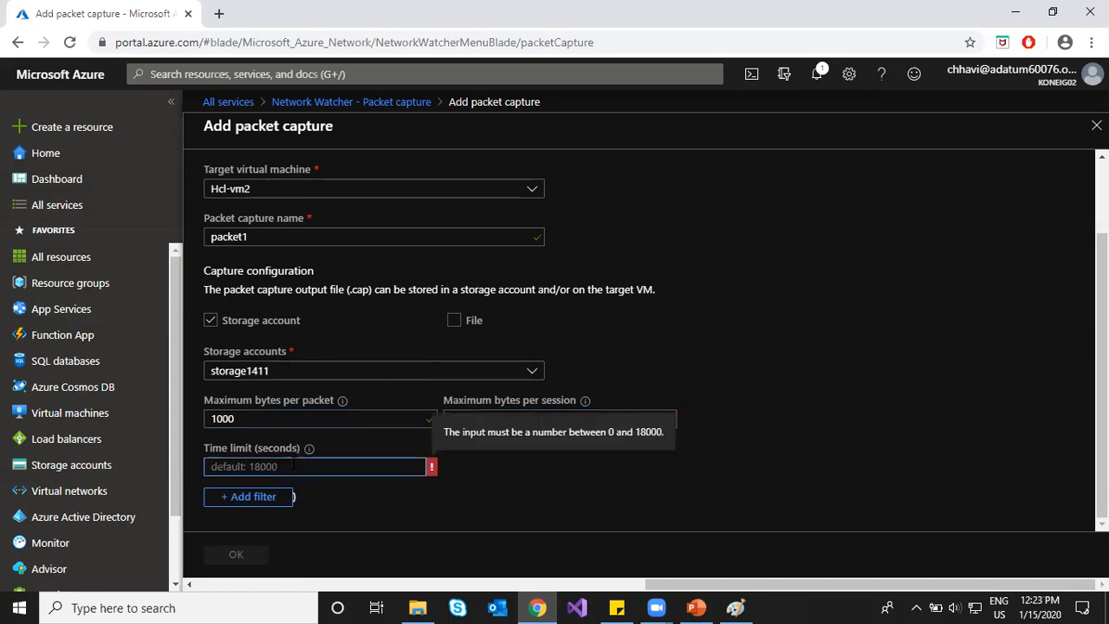
{"action": "type", "text": "1800"}
{"action": "key", "text": "BackSpace"}
{"action": "key", "text": "BackSpace"}
{"action": "key", "text": "BackSpace"}
{"action": "key", "text": "BackSpace"}
{"action": "type", "text": "100"}
Step: Add and then remove a capture filter, and create the packet capture
{"action": "left_click", "coordinate": [282, 497]}
{"action": "scroll", "coordinate": [692, 426], "scroll_direction": "down", "scroll_amount": 2}
{"action": "left_click", "coordinate": [672, 373]}
{"action": "left_click", "coordinate": [234, 558]}
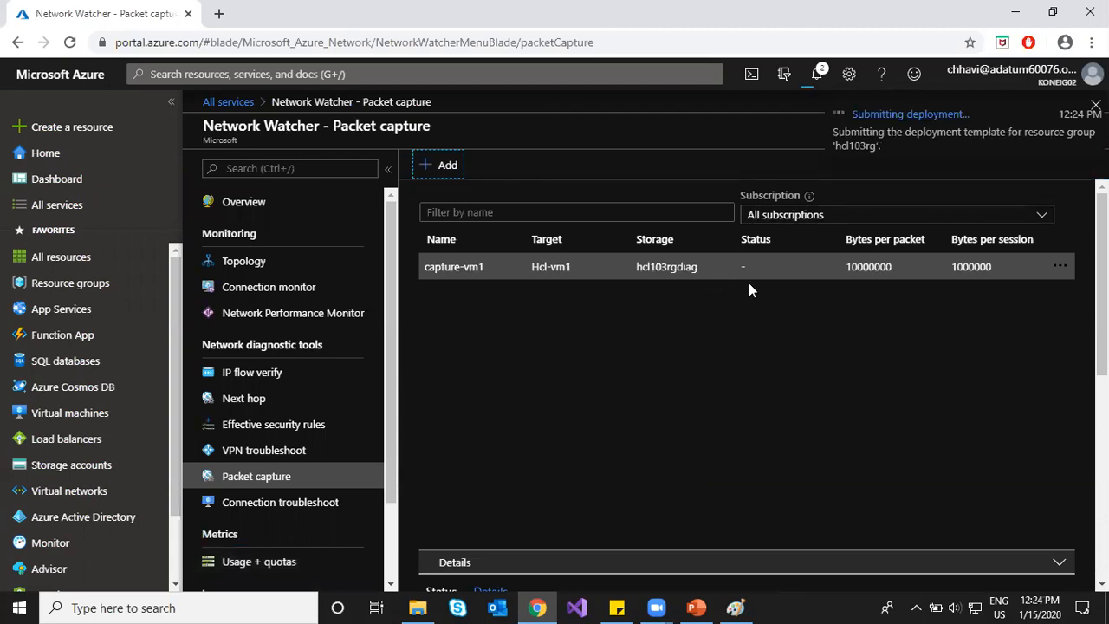
Step: Check packet1's deployment progress in the capture list and Notifications, then go to Connection troubleshoot
{"action": "scroll", "coordinate": [628, 385], "scroll_direction": "down", "scroll_amount": 4}
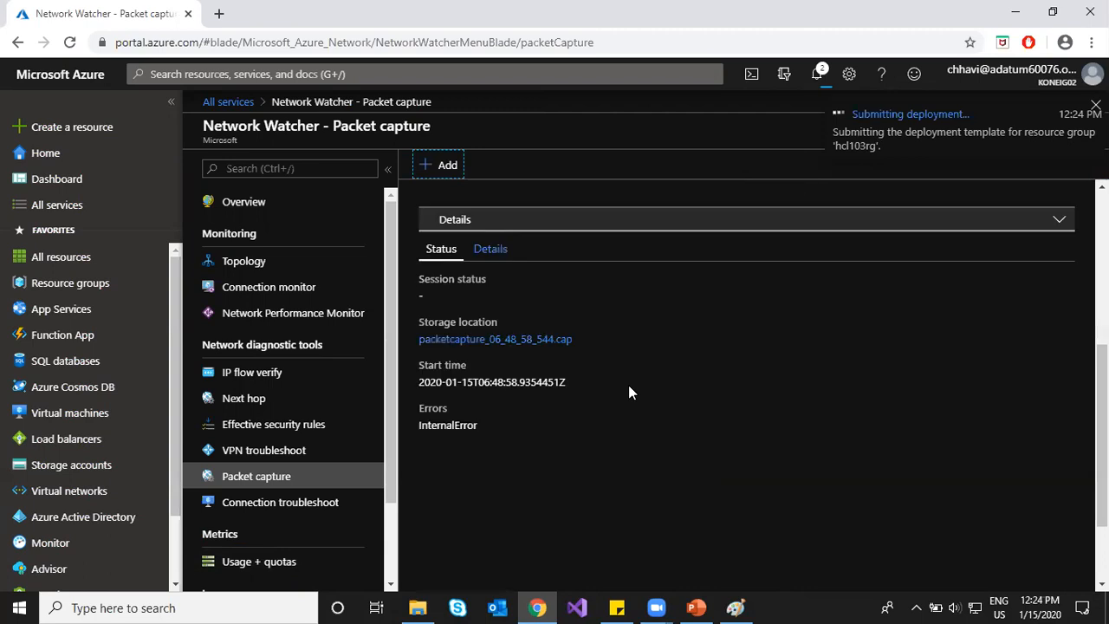
{"action": "scroll", "coordinate": [629, 393], "scroll_direction": "down", "scroll_amount": 1}
{"action": "scroll", "coordinate": [626, 402], "scroll_direction": "up", "scroll_amount": 3}
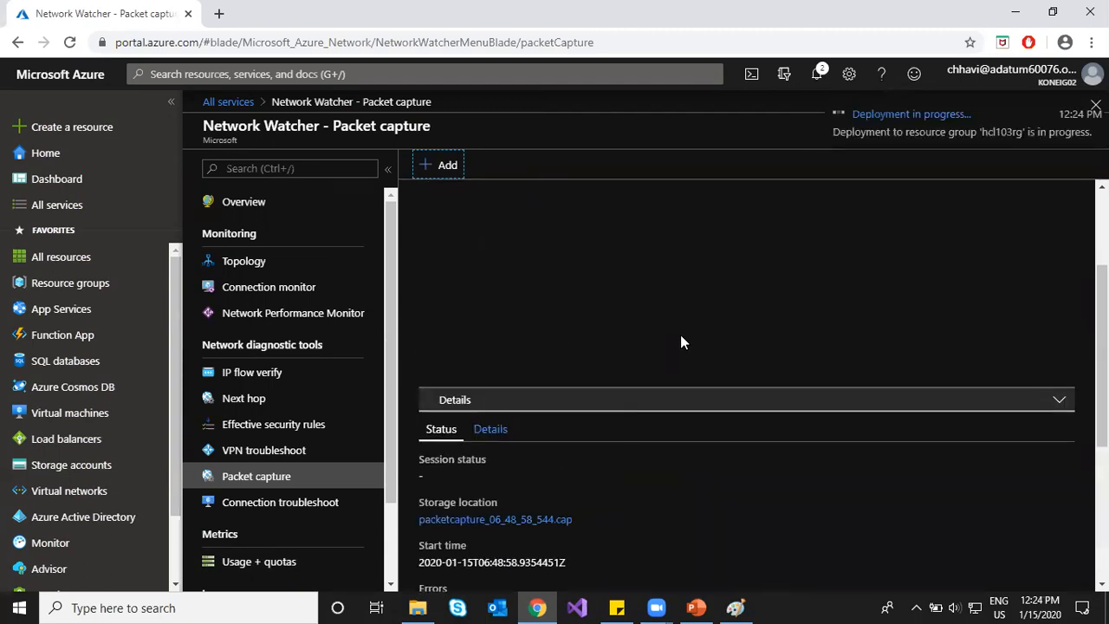
{"action": "scroll", "coordinate": [680, 342], "scroll_direction": "up", "scroll_amount": 3}
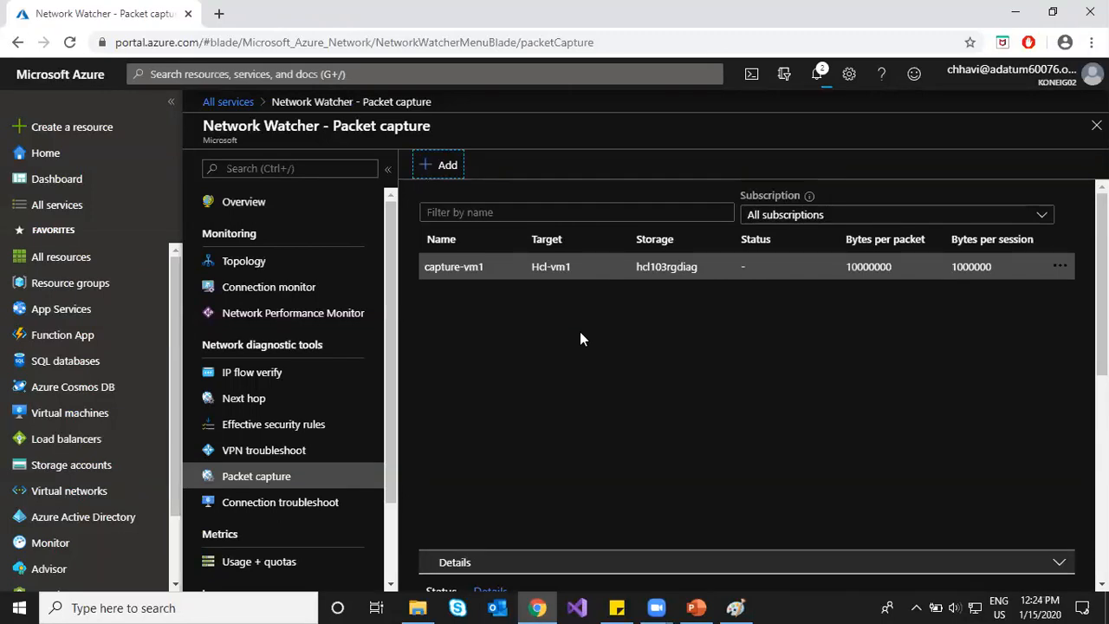
{"action": "left_click", "coordinate": [817, 76]}
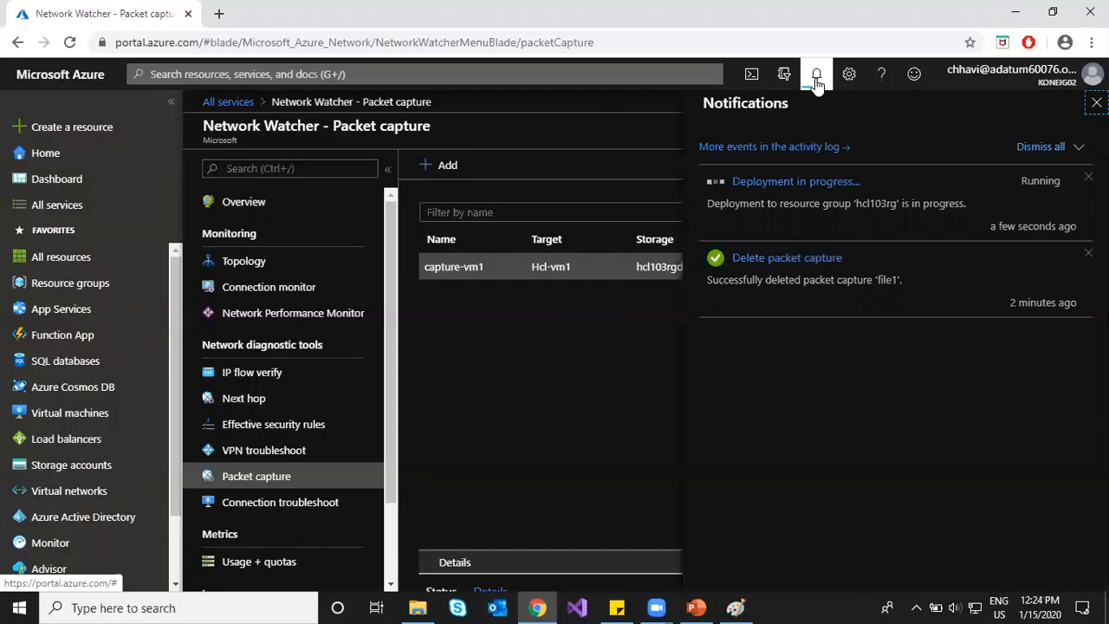
{"action": "left_click", "coordinate": [816, 80]}
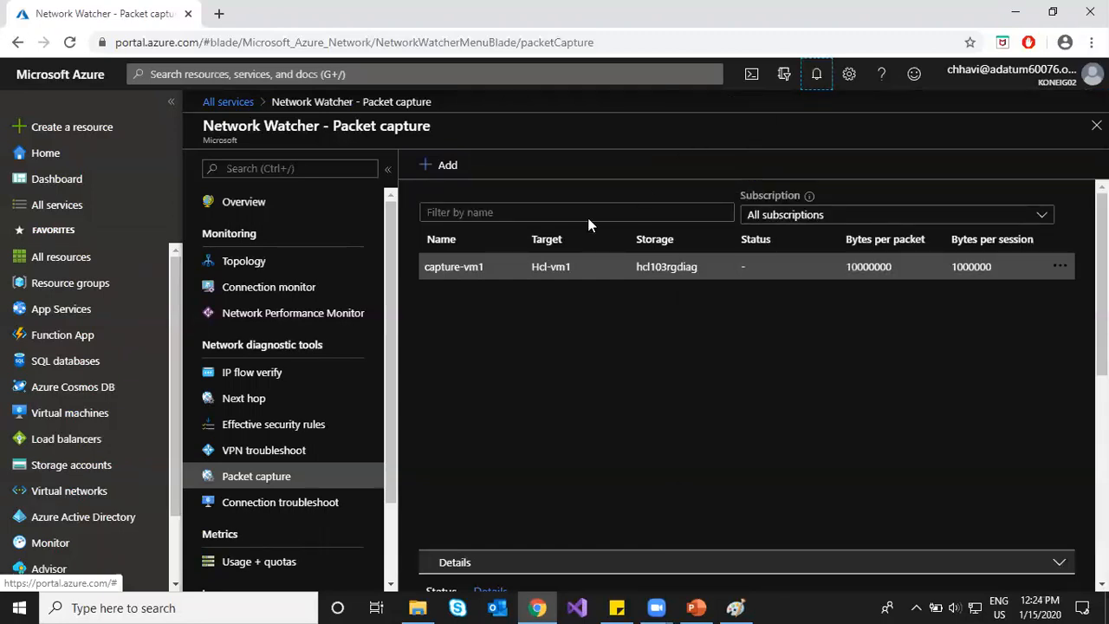
{"action": "left_click", "coordinate": [255, 511]}
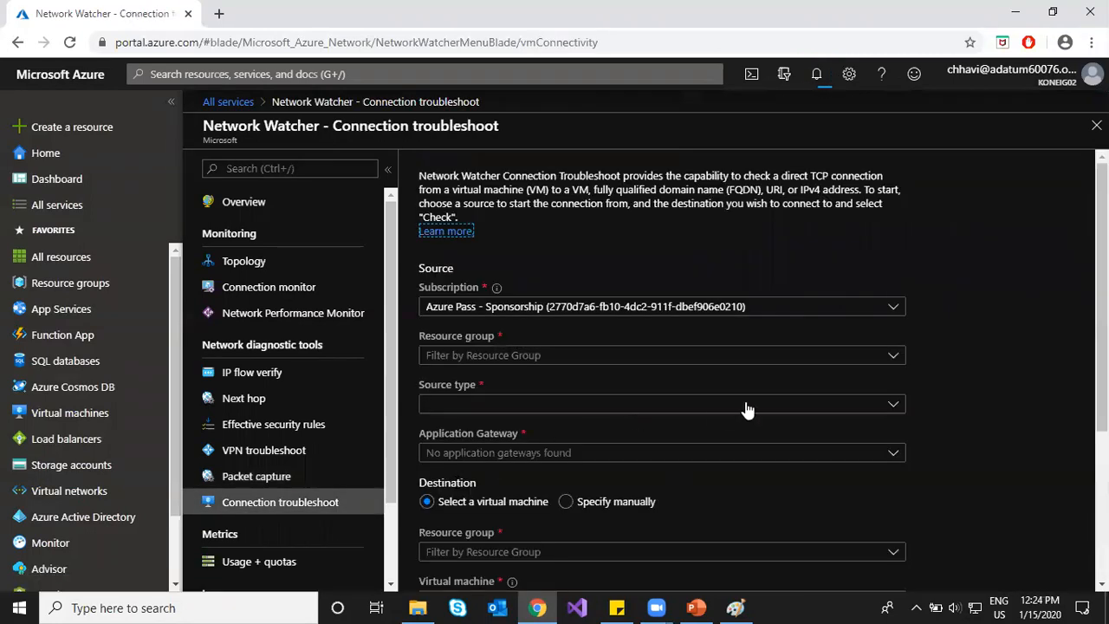
Step: Set the troubleshoot source type to Virtual machine after briefly trying Application Gateway
{"action": "scroll", "coordinate": [749, 407], "scroll_direction": "down", "scroll_amount": 1}
{"action": "scroll", "coordinate": [750, 414], "scroll_direction": "down", "scroll_amount": 2}
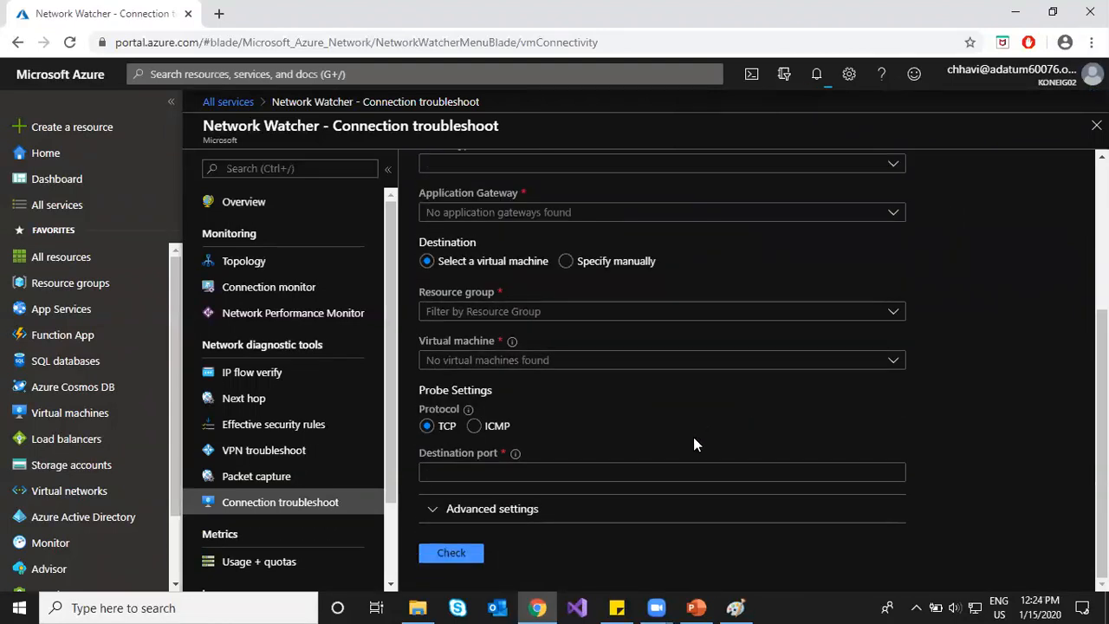
{"action": "scroll", "coordinate": [589, 408], "scroll_direction": "up", "scroll_amount": 2}
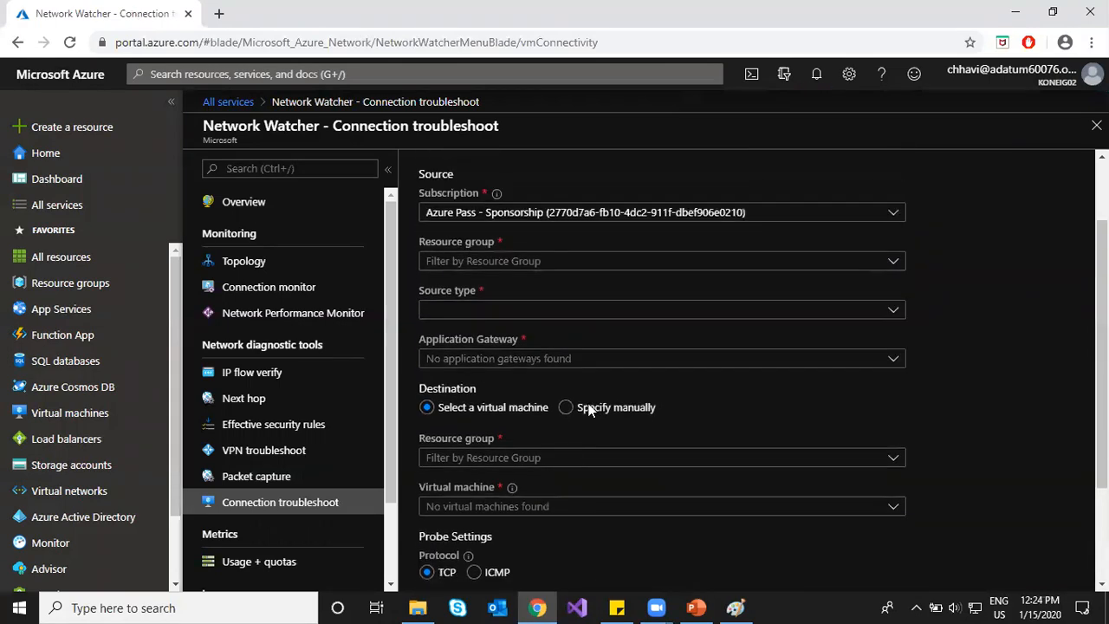
{"action": "left_click", "coordinate": [490, 374]}
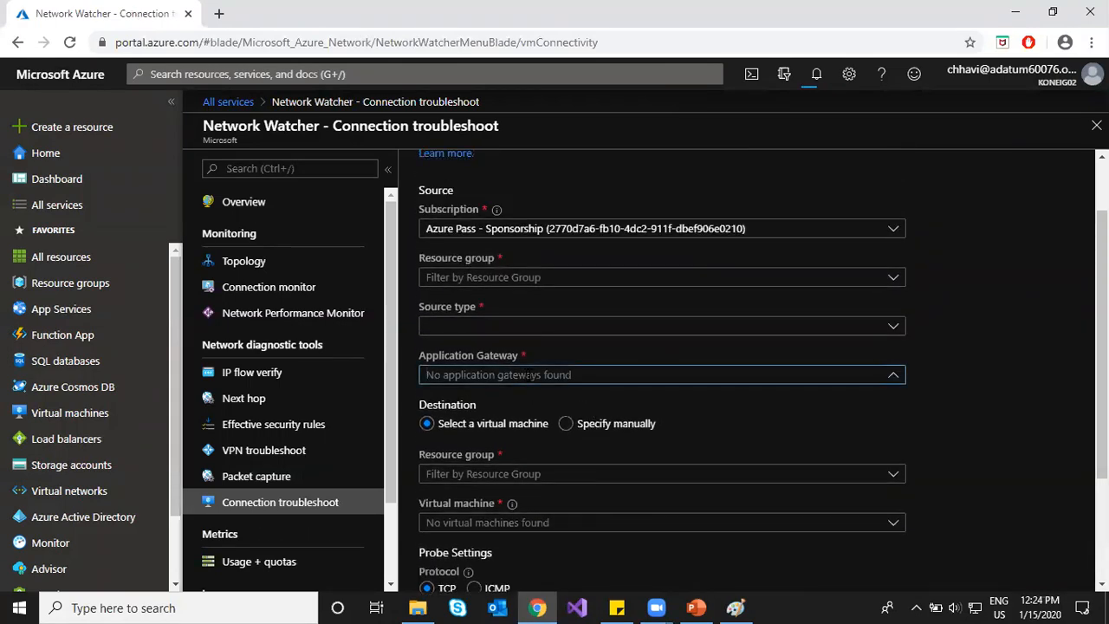
{"action": "scroll", "coordinate": [931, 375], "scroll_direction": "up", "scroll_amount": 1}
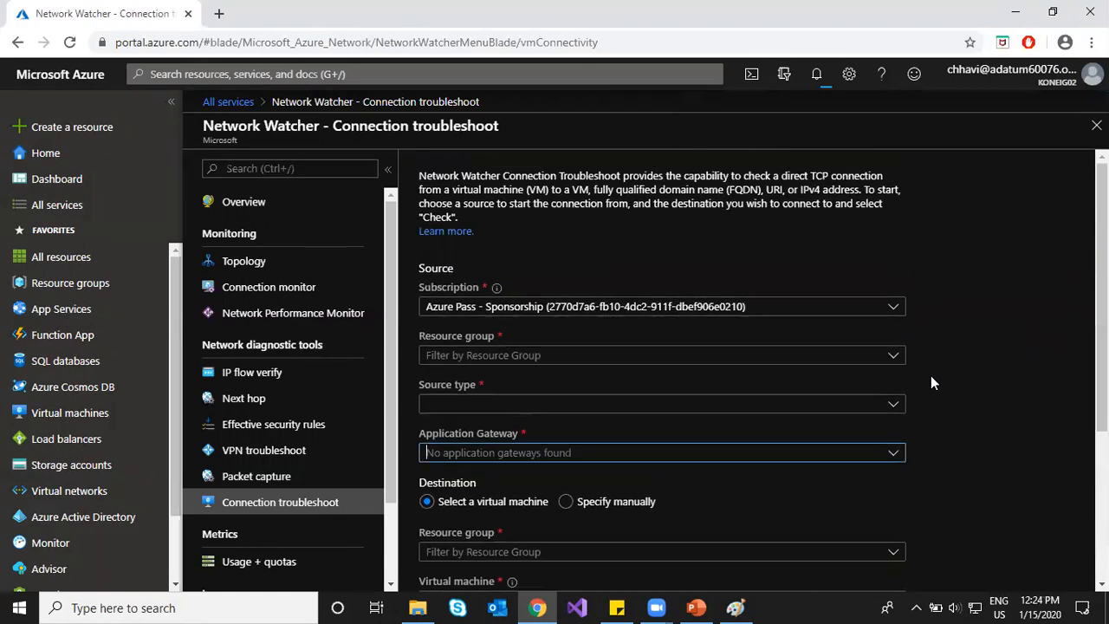
{"action": "left_click", "coordinate": [895, 404]}
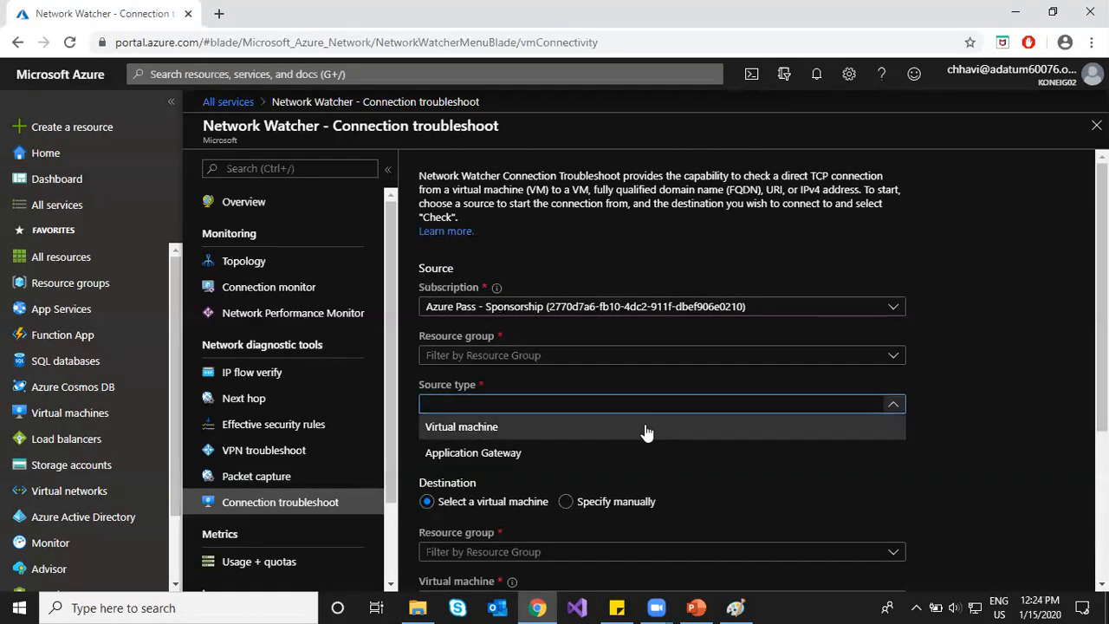
{"action": "left_click", "coordinate": [634, 425]}
{"action": "left_click", "coordinate": [637, 452]}
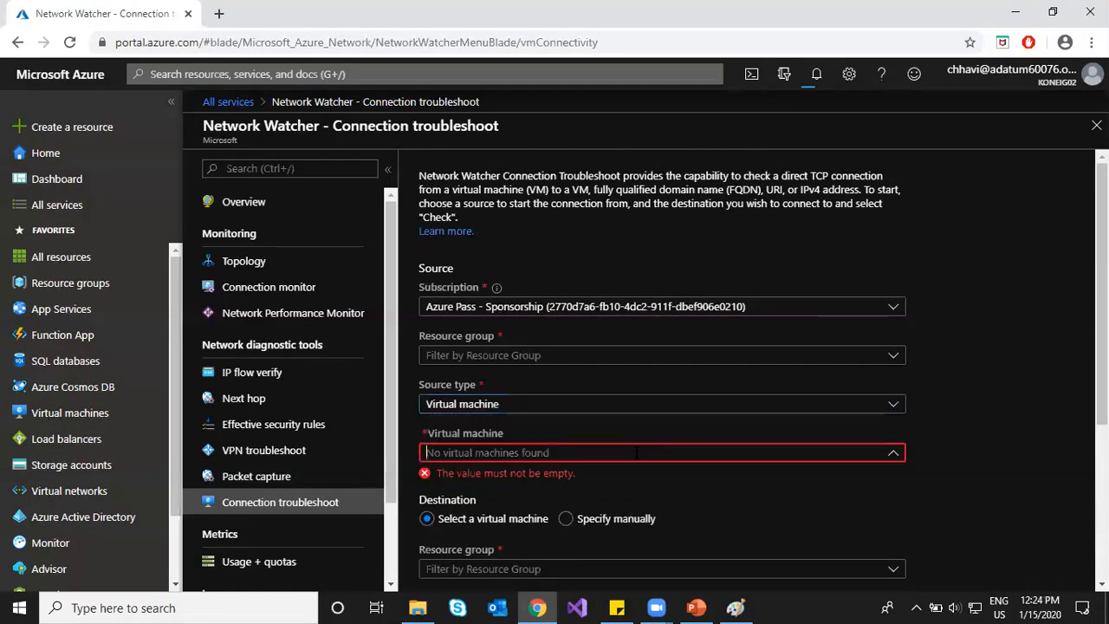
{"action": "left_click", "coordinate": [894, 404]}
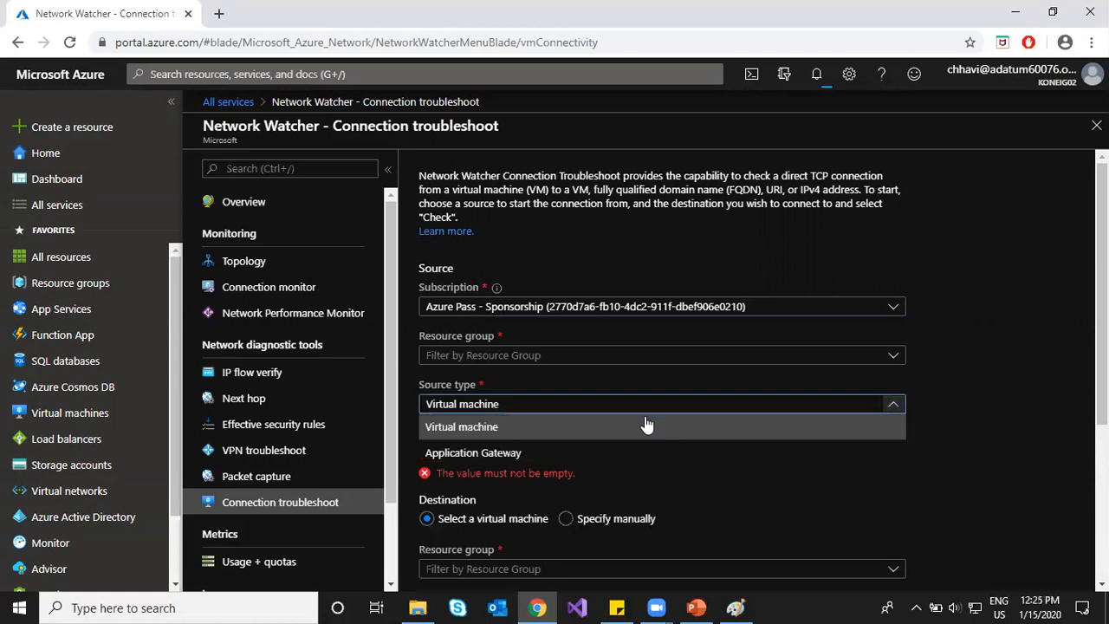
{"action": "left_click", "coordinate": [561, 454]}
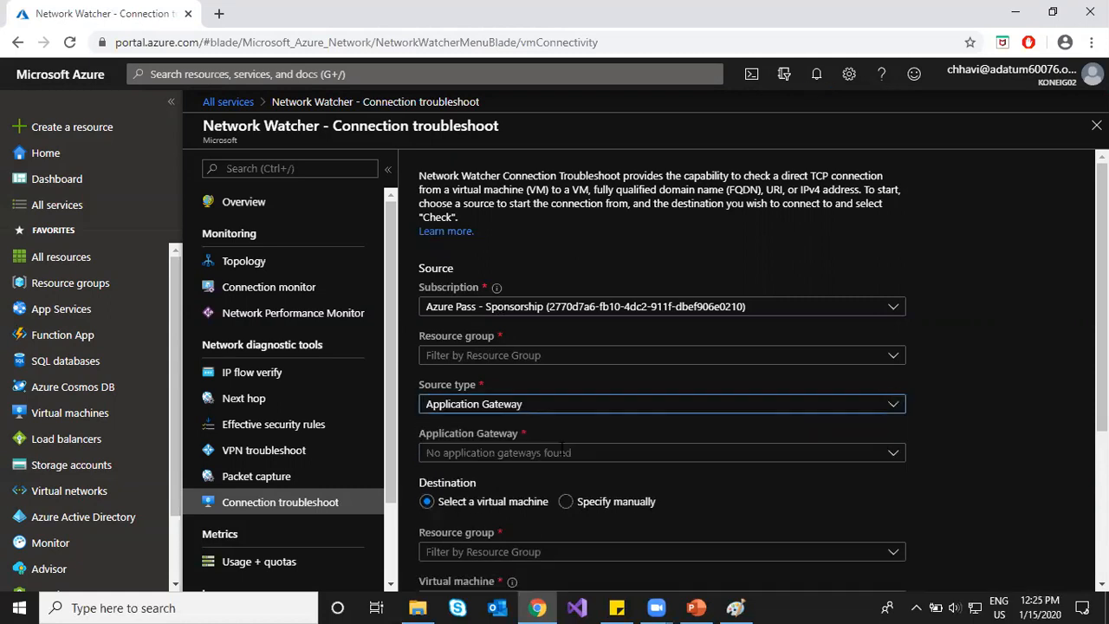
{"action": "left_click", "coordinate": [893, 404]}
{"action": "left_click", "coordinate": [585, 426]}
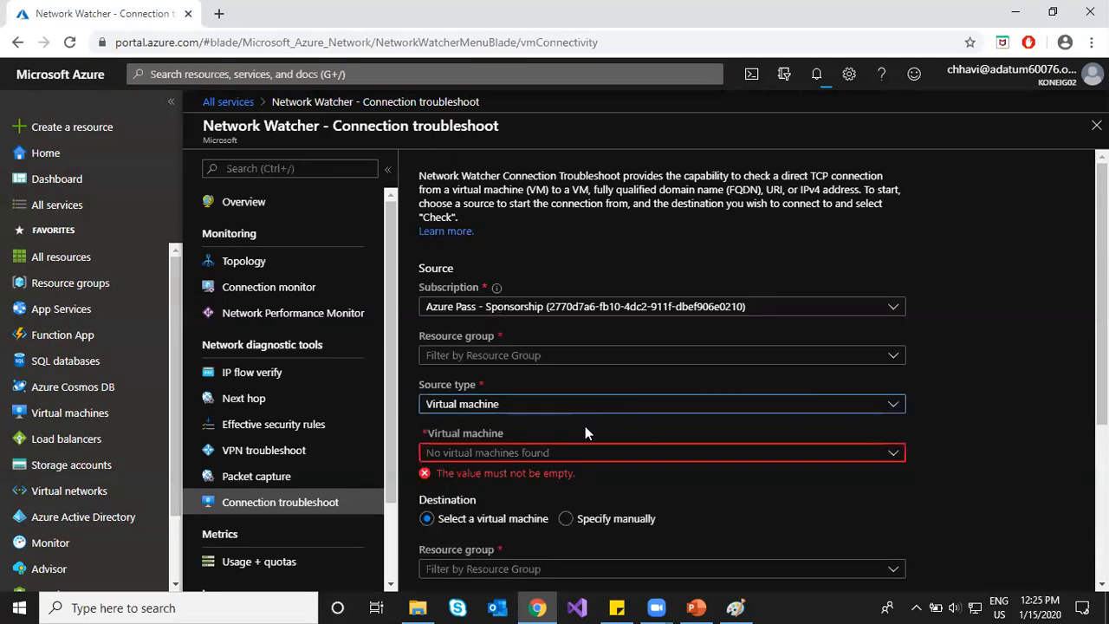
Step: Choose the other Azure Pass subscription for the source, then go to the Topology page
{"action": "left_click", "coordinate": [548, 307]}
{"action": "left_click", "coordinate": [548, 351]}
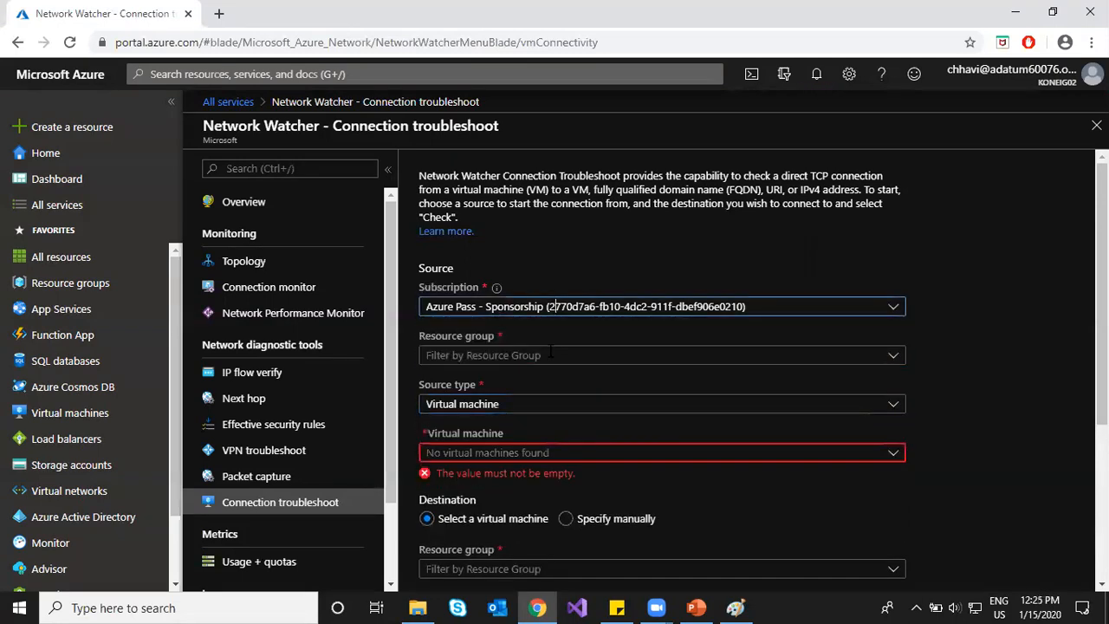
{"action": "left_click", "coordinate": [547, 355]}
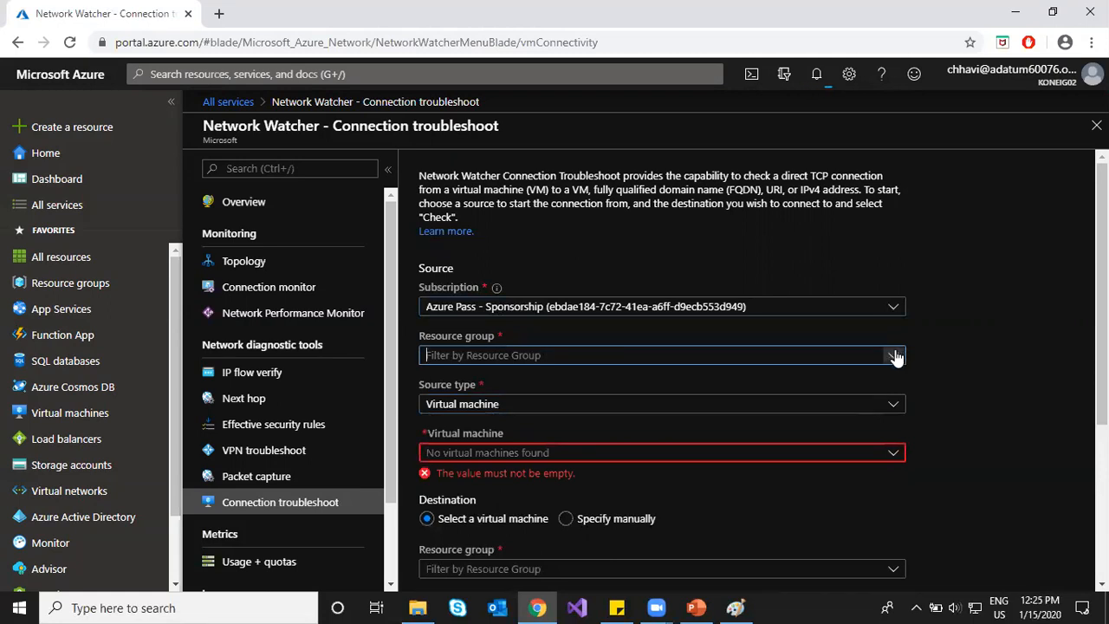
{"action": "left_click", "coordinate": [1021, 355]}
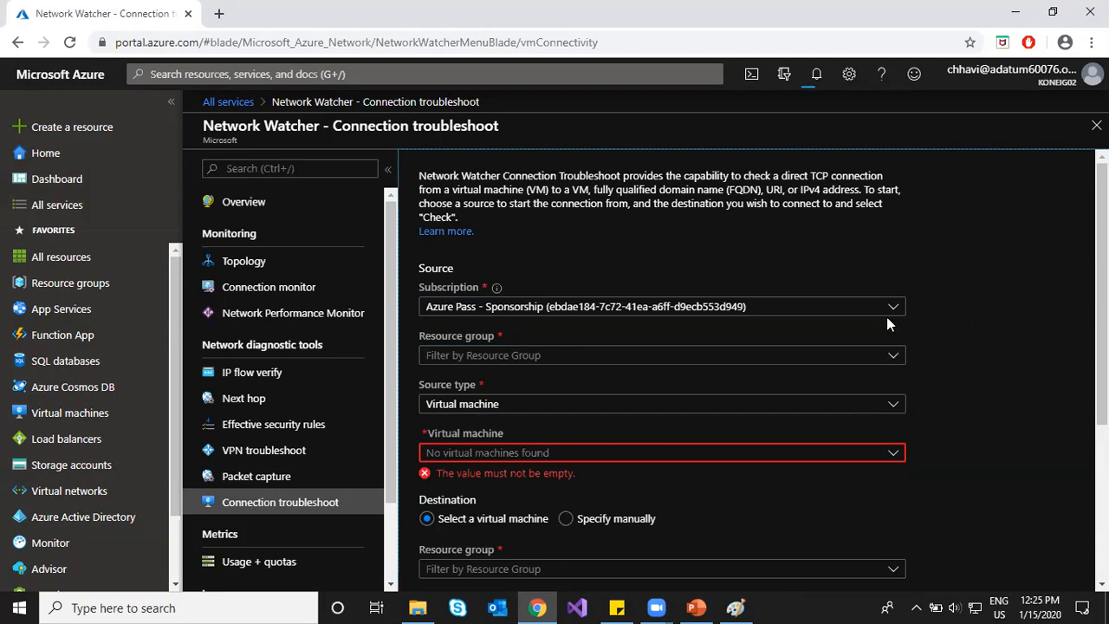
{"action": "left_click", "coordinate": [892, 307]}
{"action": "left_click", "coordinate": [1008, 338]}
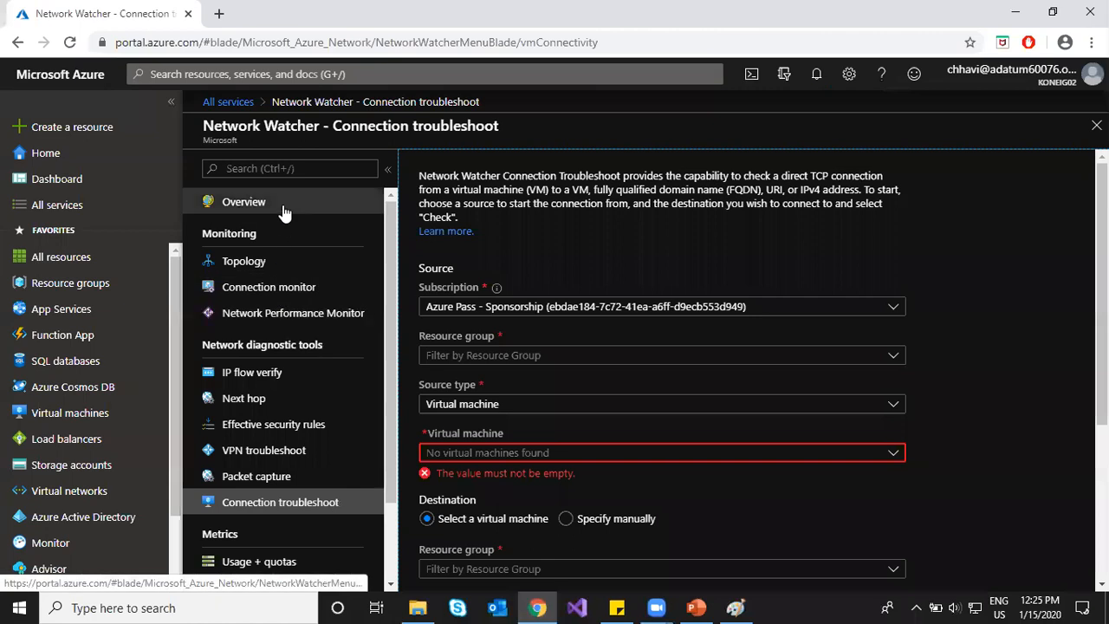
{"action": "left_click", "coordinate": [270, 262]}
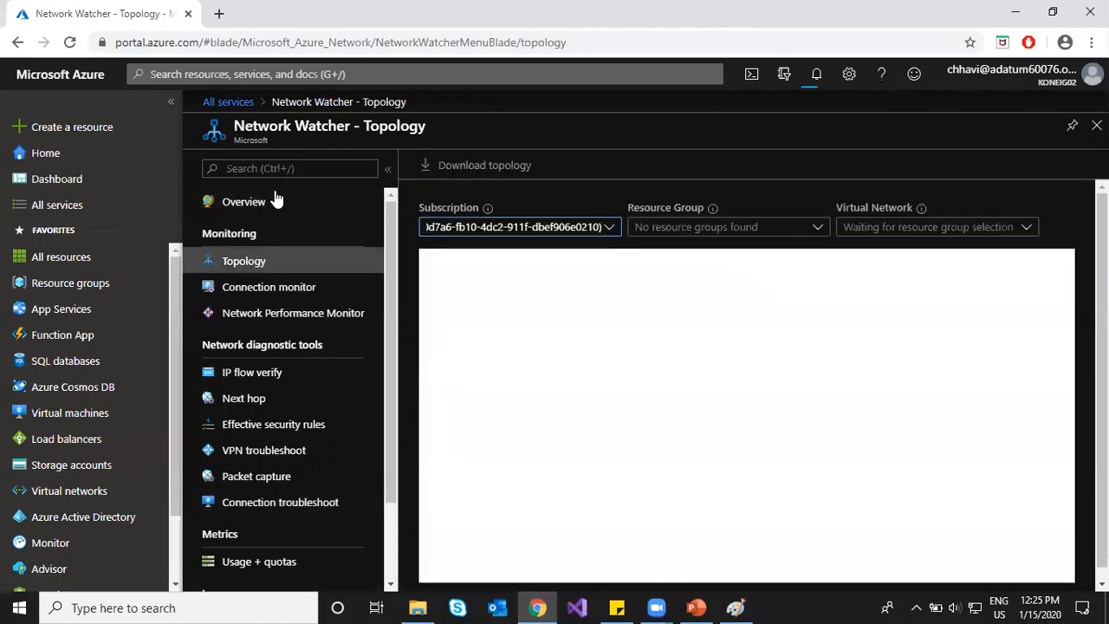
Step: Filter the Network Watcher overview to only the second Azure Pass subscription
{"action": "left_click", "coordinate": [275, 199]}
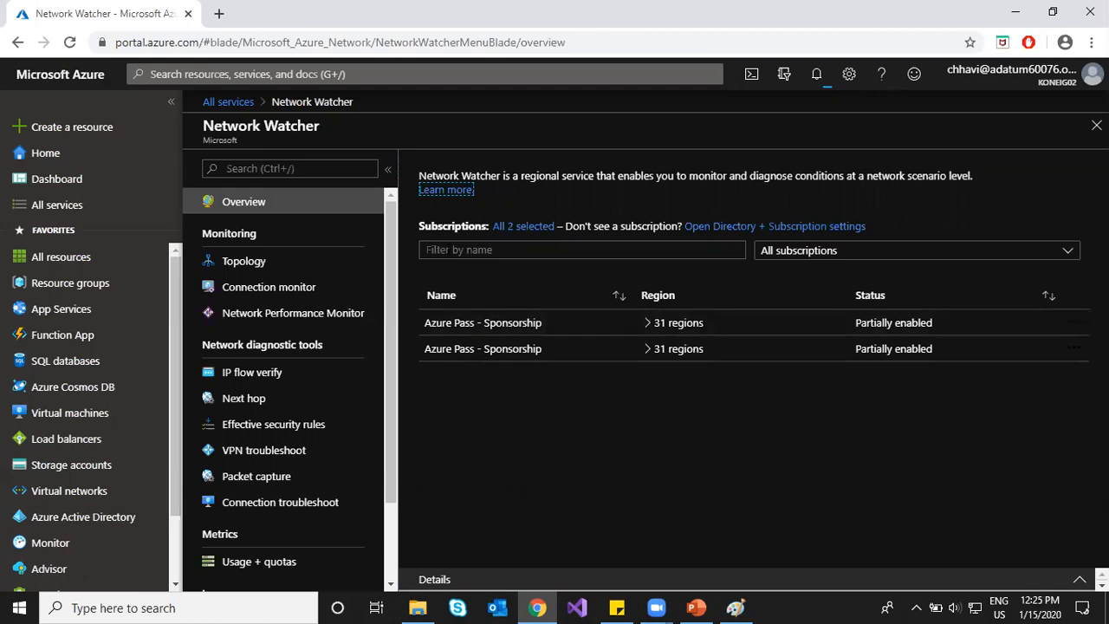
{"action": "left_click", "coordinate": [777, 248]}
{"action": "left_click", "coordinate": [722, 293]}
{"action": "left_click", "coordinate": [723, 346]}
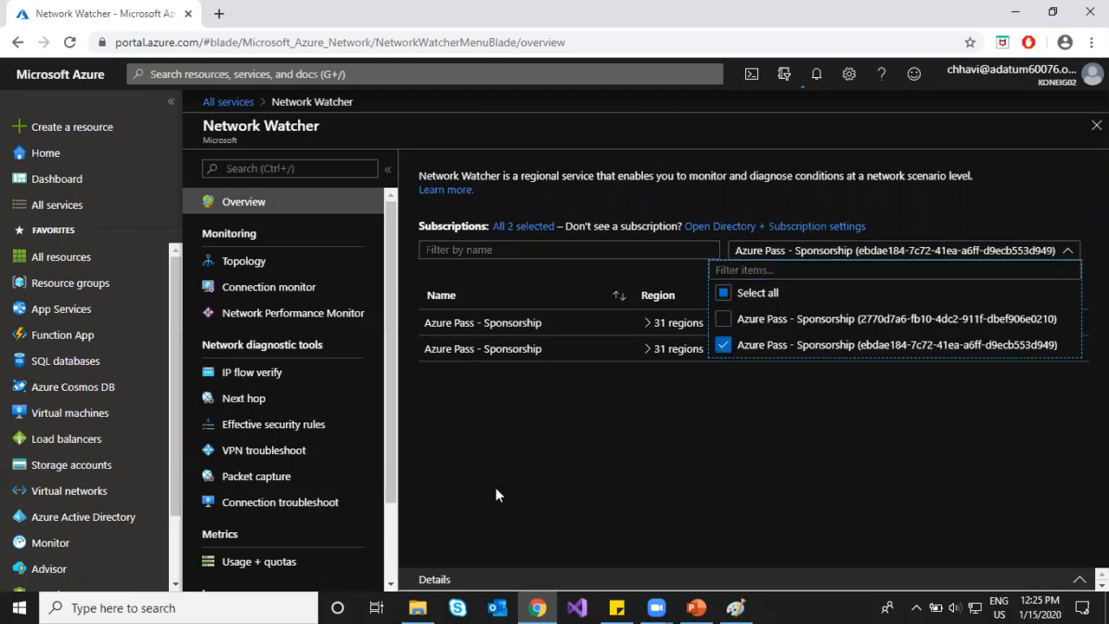
{"action": "left_click", "coordinate": [495, 488]}
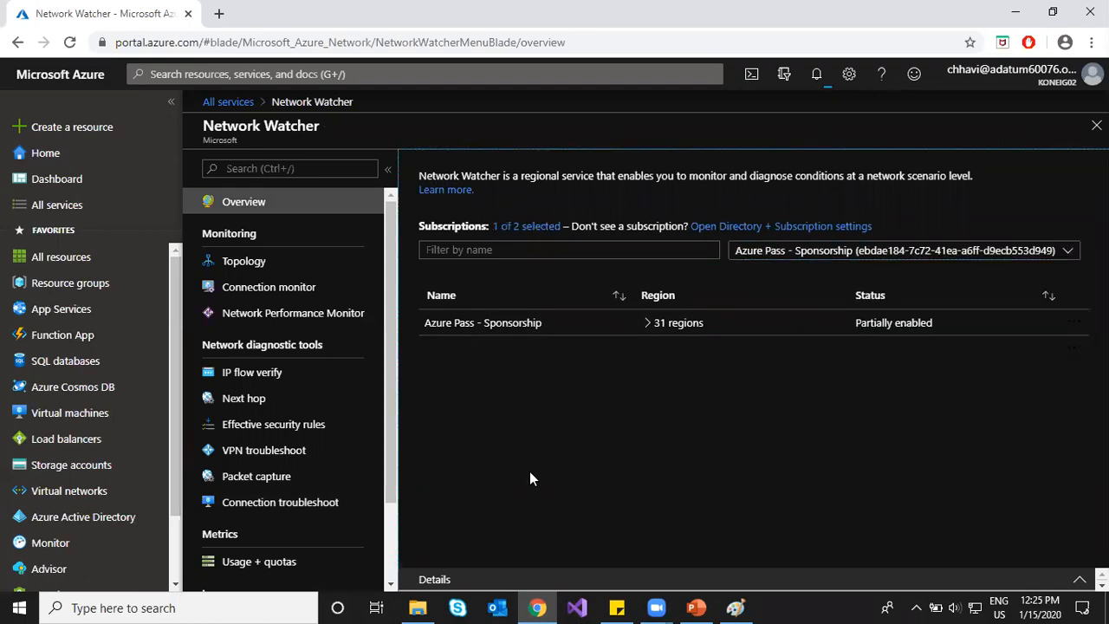
Step: Review the Packet capture subscription filter and notifications, then return to Connection troubleshoot
{"action": "left_click", "coordinate": [279, 478]}
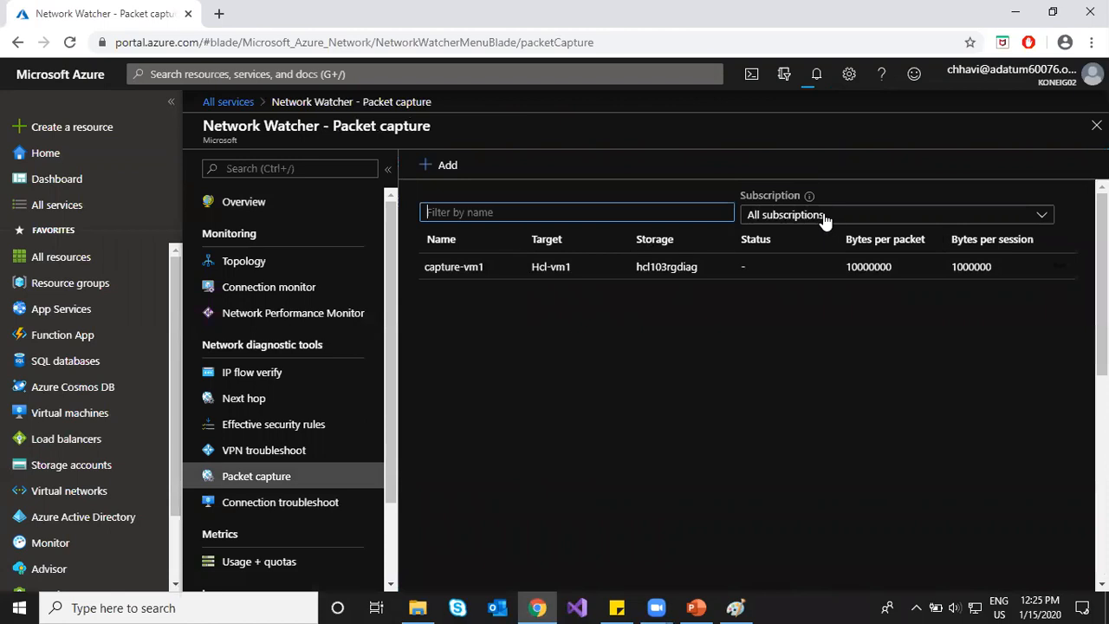
{"action": "left_click", "coordinate": [894, 215]}
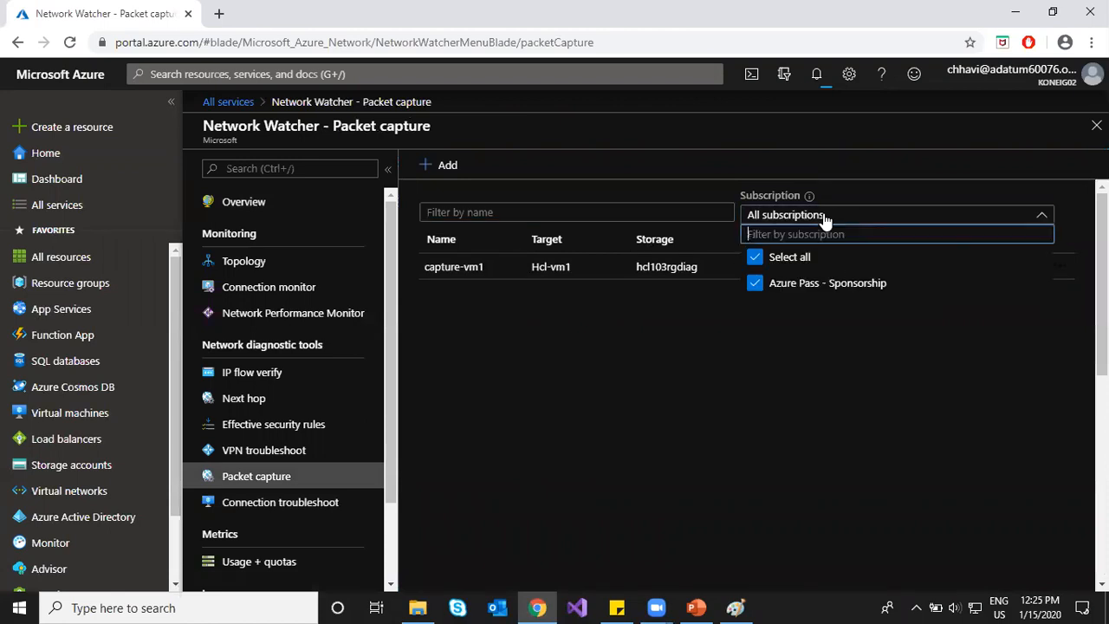
{"action": "left_click", "coordinate": [754, 286]}
{"action": "left_click", "coordinate": [755, 287]}
{"action": "left_click", "coordinate": [709, 321]}
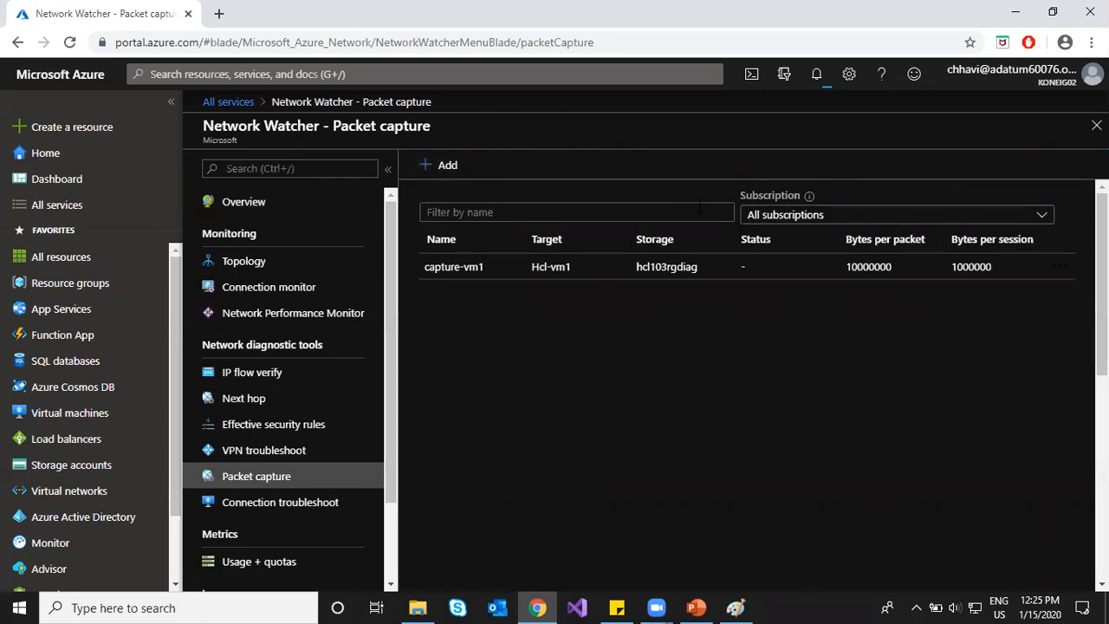
{"action": "left_click", "coordinate": [803, 80]}
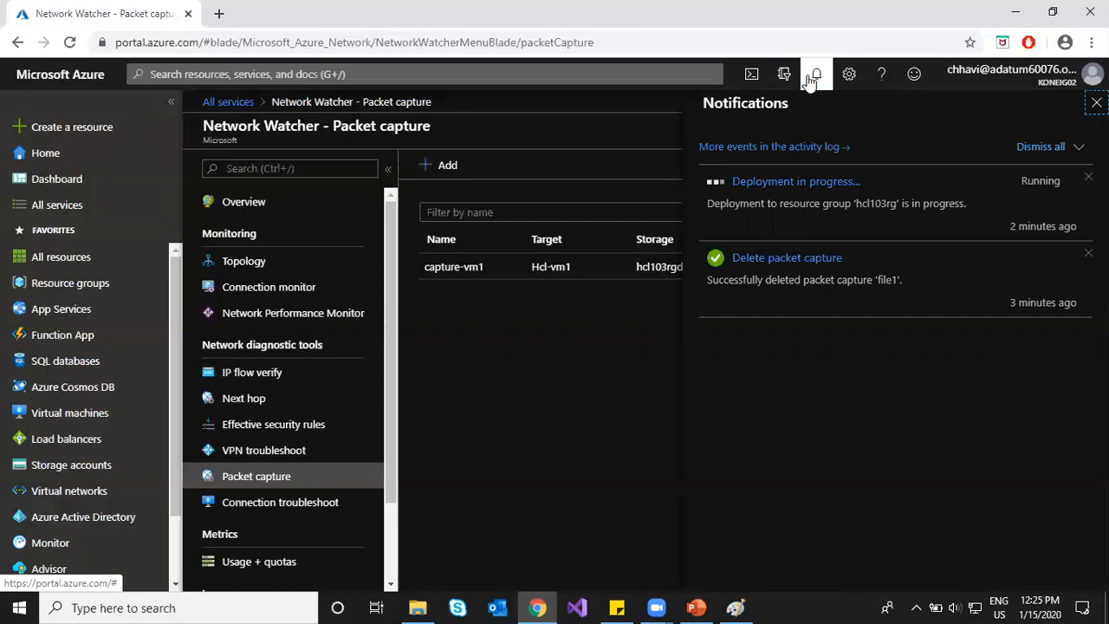
{"action": "left_click", "coordinate": [810, 80]}
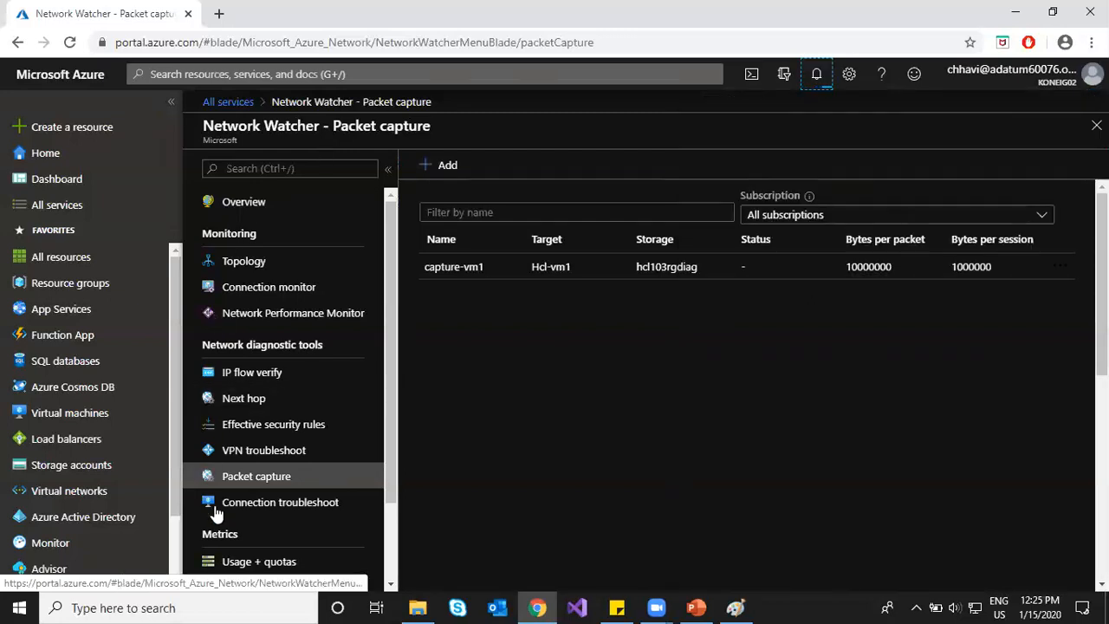
{"action": "left_click", "coordinate": [290, 502]}
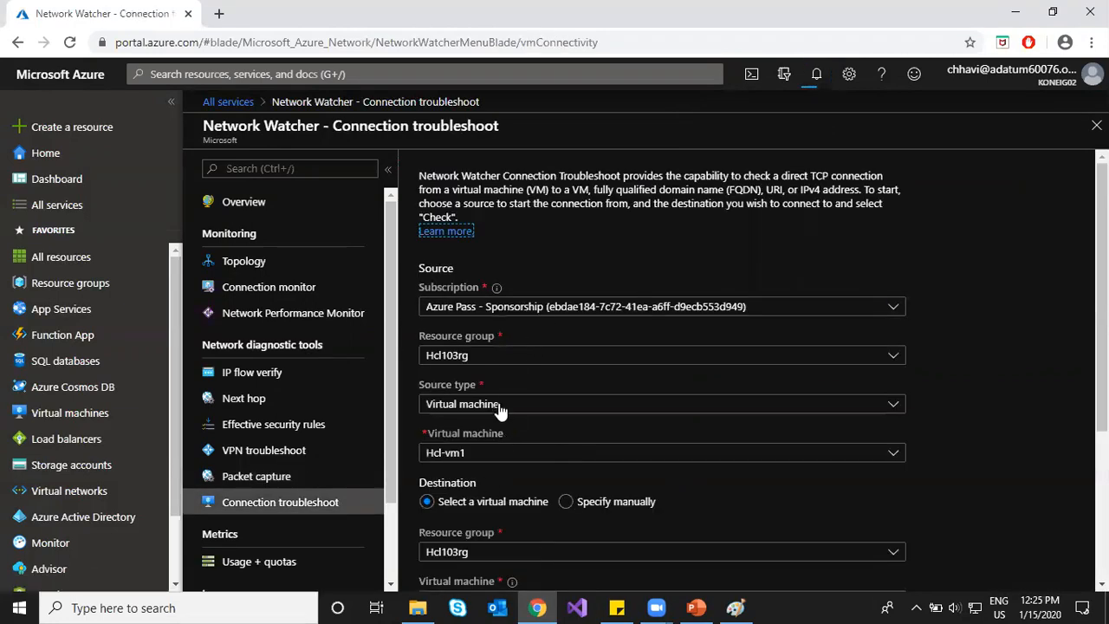
Step: Set destination port 80 and run the connectivity check
{"action": "scroll", "coordinate": [536, 461], "scroll_direction": "down", "scroll_amount": 1}
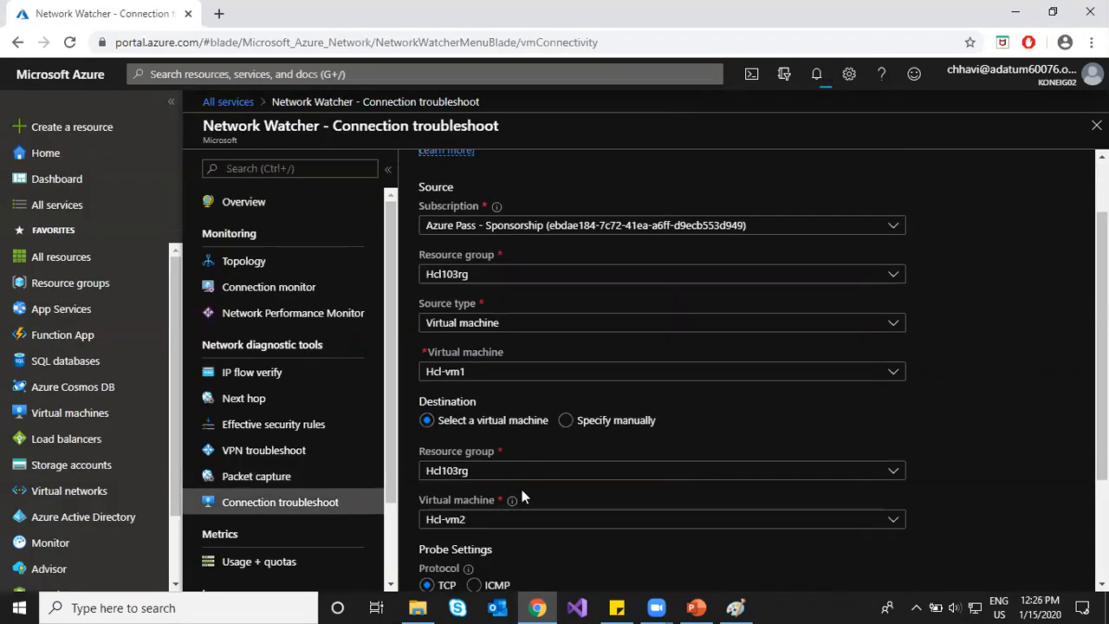
{"action": "scroll", "coordinate": [522, 490], "scroll_direction": "down", "scroll_amount": 2}
{"action": "left_click", "coordinate": [531, 472]}
{"action": "type", "text": "80"}
{"action": "left_click", "coordinate": [432, 510]}
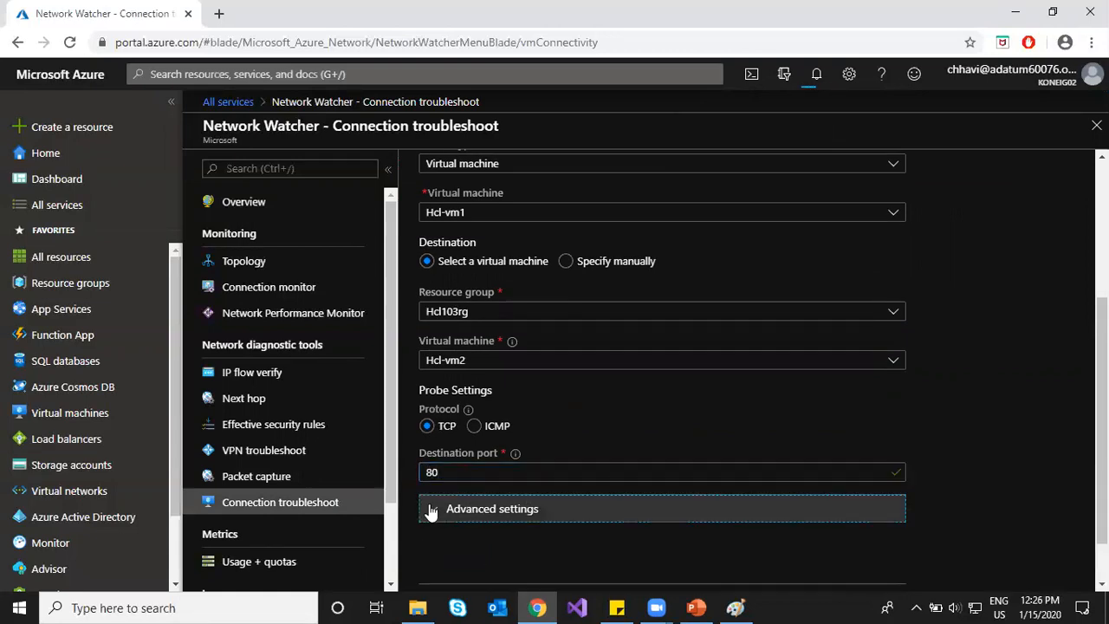
{"action": "left_click", "coordinate": [446, 380]}
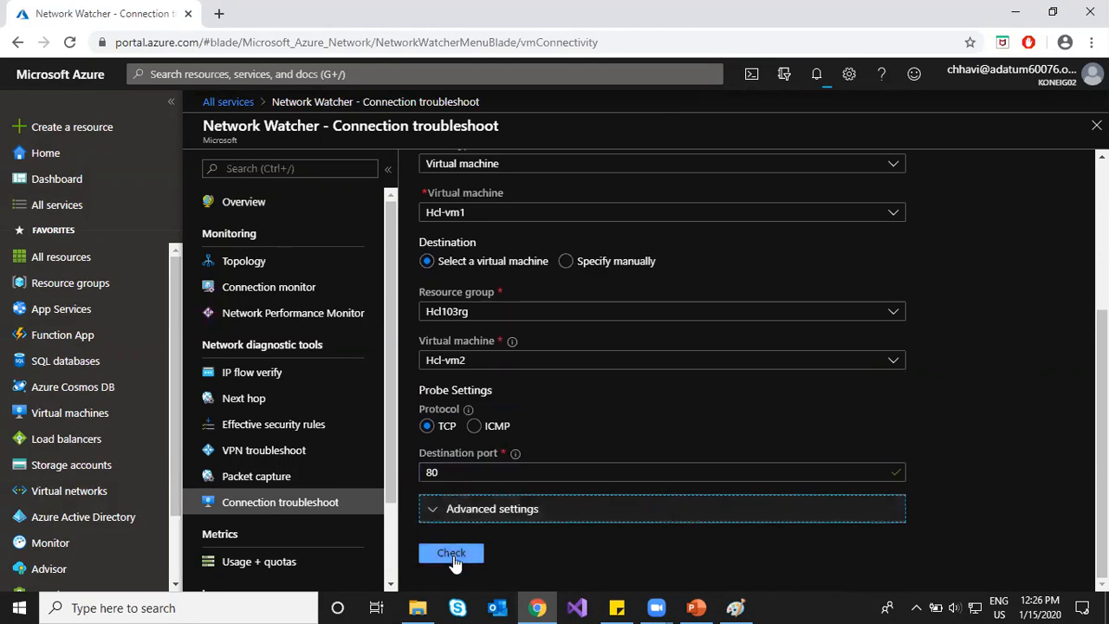
{"action": "left_click", "coordinate": [458, 555]}
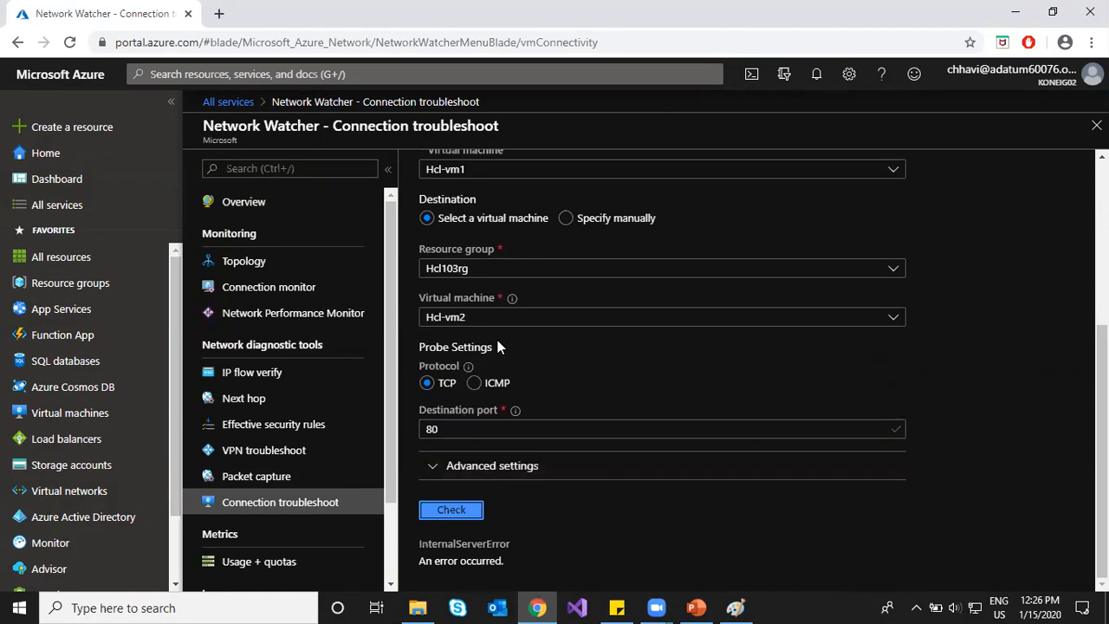
Step: Confirm Hcl-vm1 as the source virtual machine
{"action": "scroll", "coordinate": [502, 330], "scroll_direction": "up", "scroll_amount": 1}
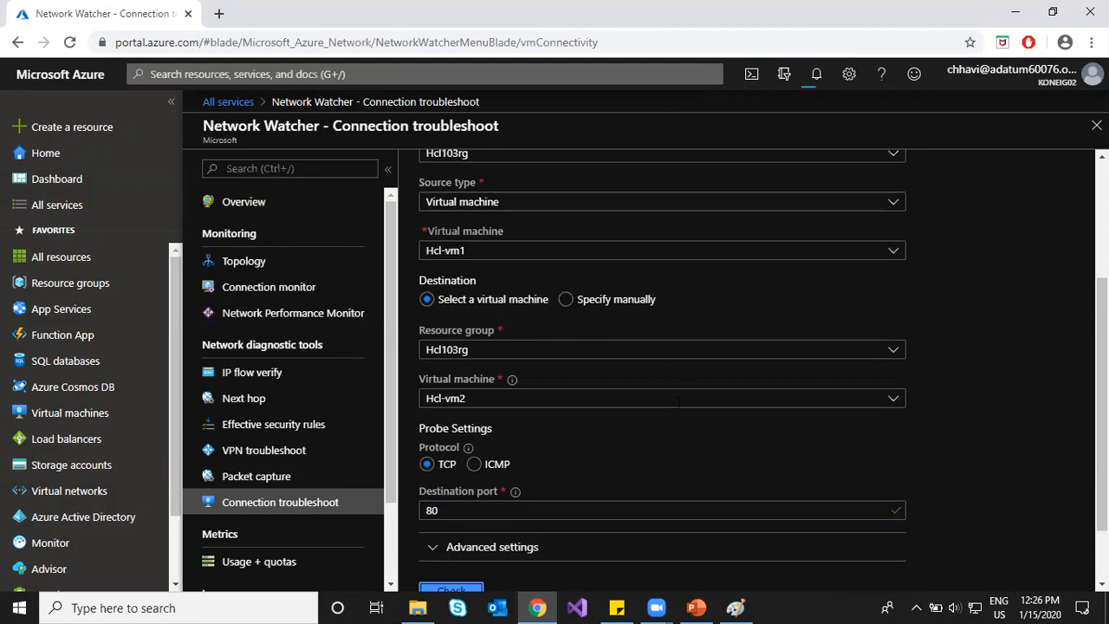
{"action": "scroll", "coordinate": [622, 384], "scroll_direction": "up", "scroll_amount": 1}
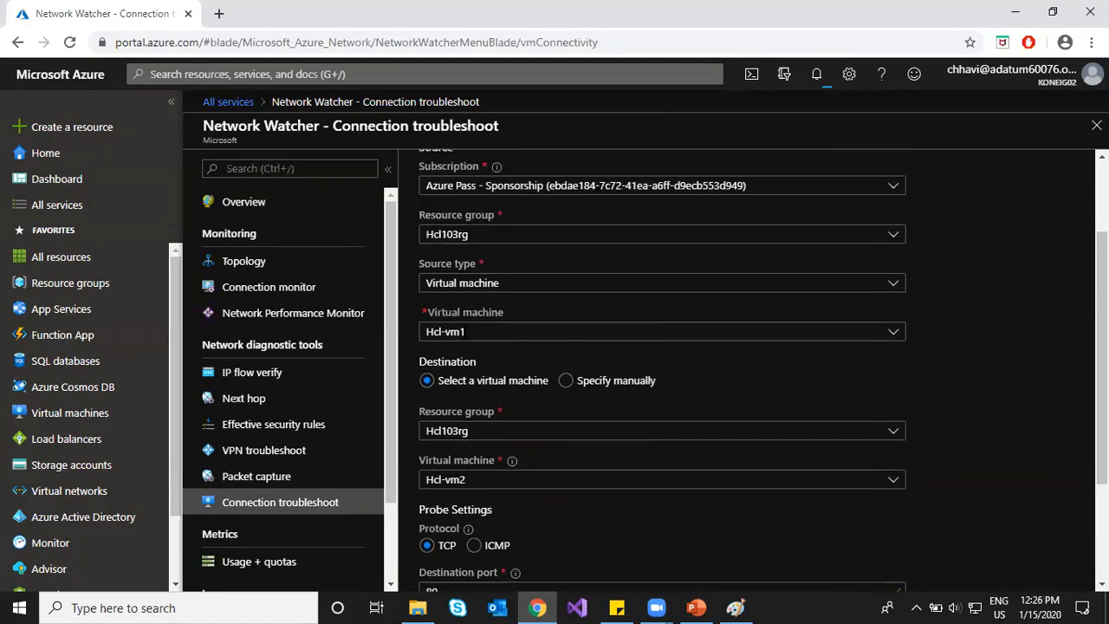
{"action": "left_click", "coordinate": [478, 332]}
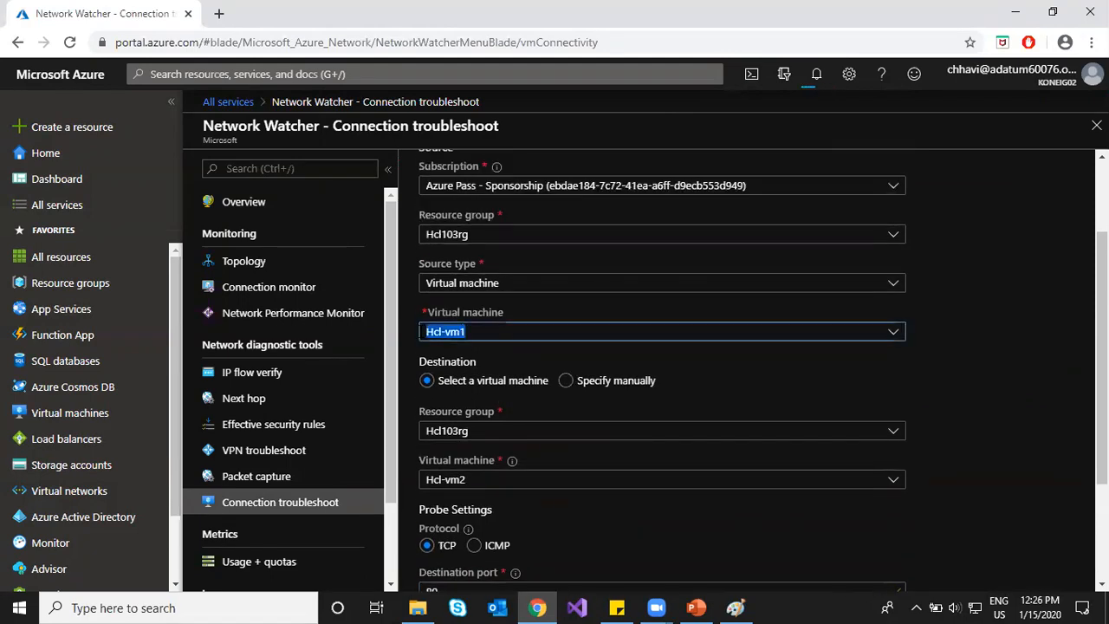
{"action": "left_click", "coordinate": [507, 507]}
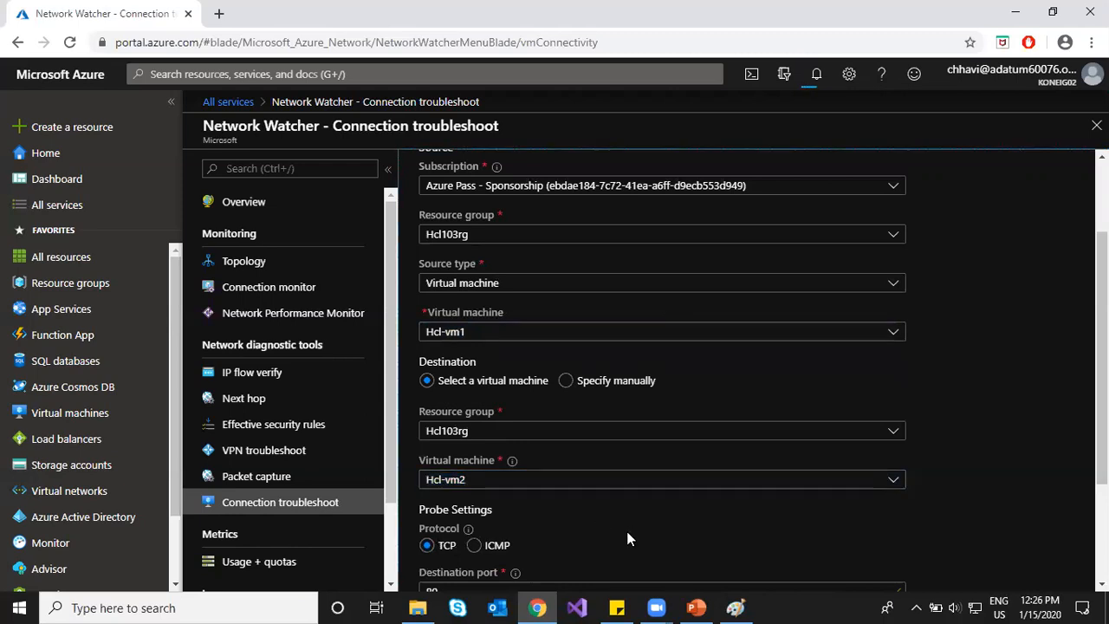
{"action": "scroll", "coordinate": [626, 533], "scroll_direction": "down", "scroll_amount": 1}
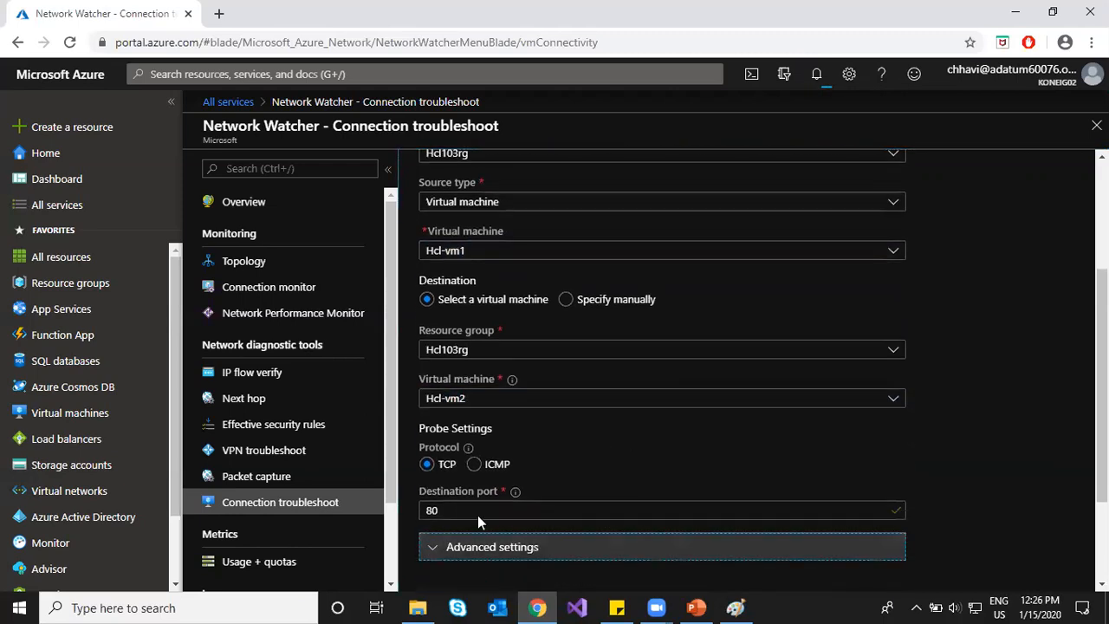
Step: Add source port 80 under Advanced settings and rerun the check
{"action": "left_click", "coordinate": [485, 547]}
{"action": "left_click", "coordinate": [551, 456]}
{"action": "type", "text": "80"}
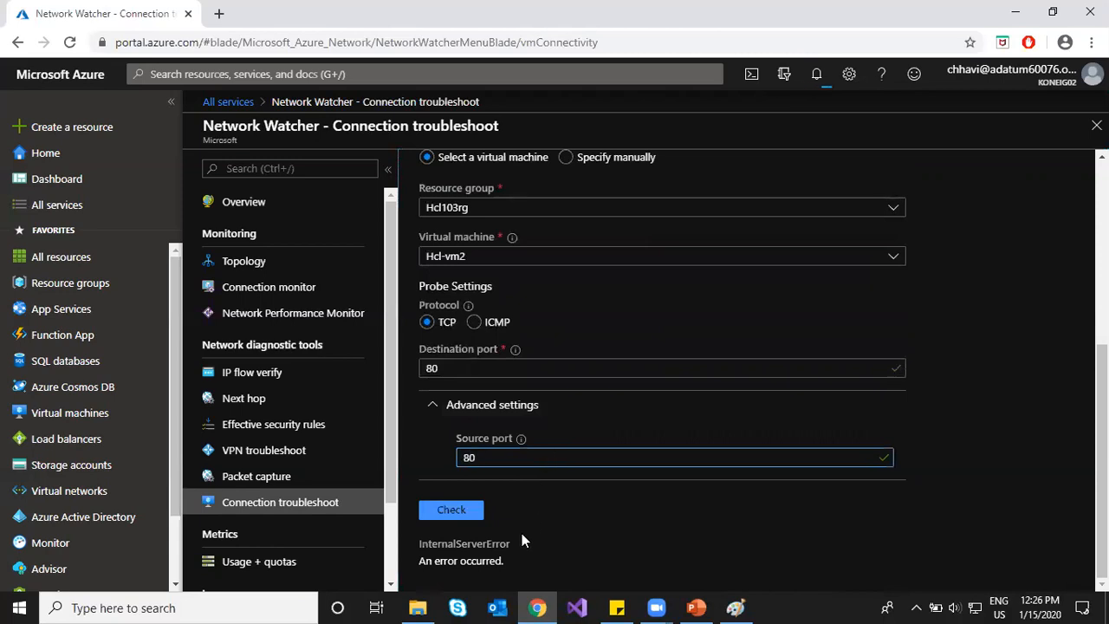
{"action": "left_click", "coordinate": [450, 509]}
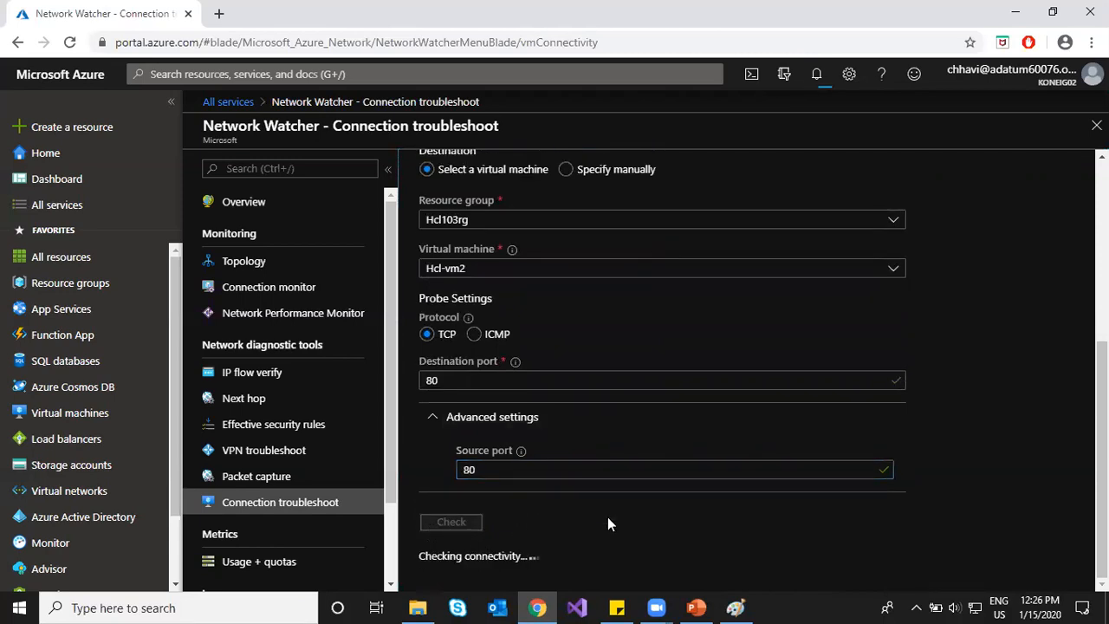
Step: Scroll up and read through the Connection troubleshoot description text
{"action": "scroll", "coordinate": [581, 507], "scroll_direction": "up", "scroll_amount": 4}
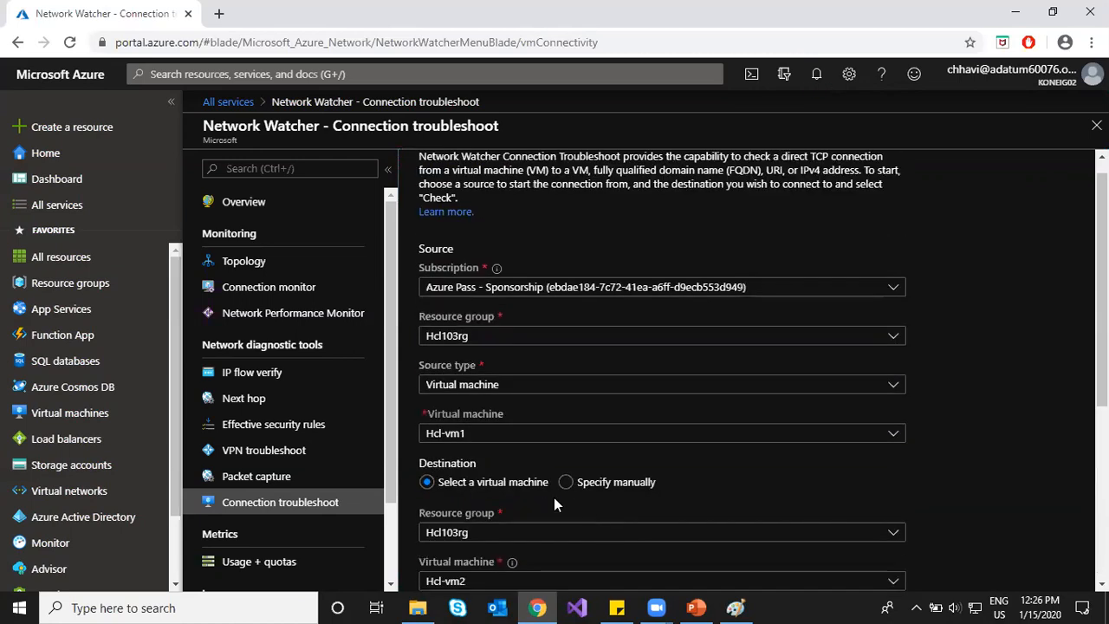
{"action": "scroll", "coordinate": [504, 379], "scroll_direction": "up", "scroll_amount": 1}
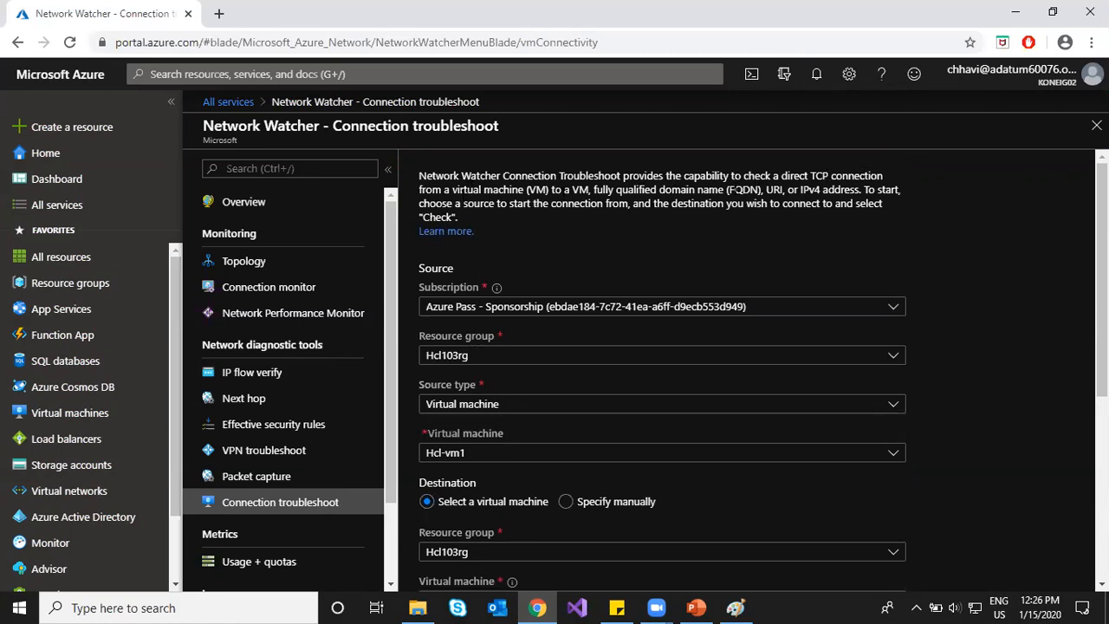
{"action": "left_click_drag", "start_coordinate": [482, 203], "coordinate": [853, 203]}
{"action": "left_click", "coordinate": [951, 334]}
{"action": "scroll", "coordinate": [340, 431], "scroll_direction": "down", "scroll_amount": 2}
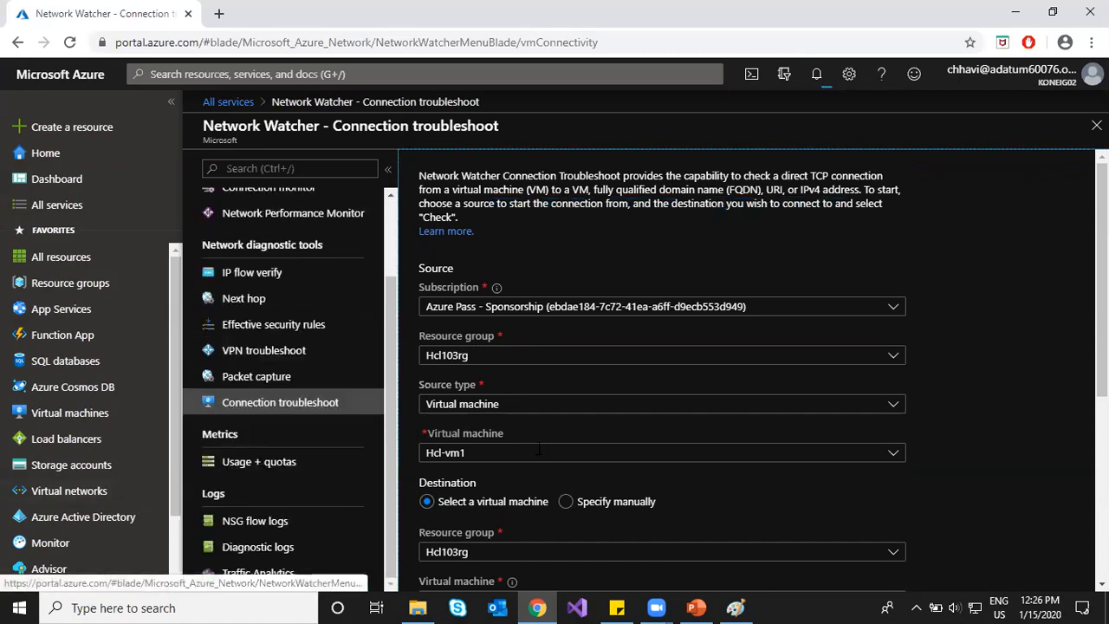
{"action": "scroll", "coordinate": [610, 446], "scroll_direction": "down", "scroll_amount": 4}
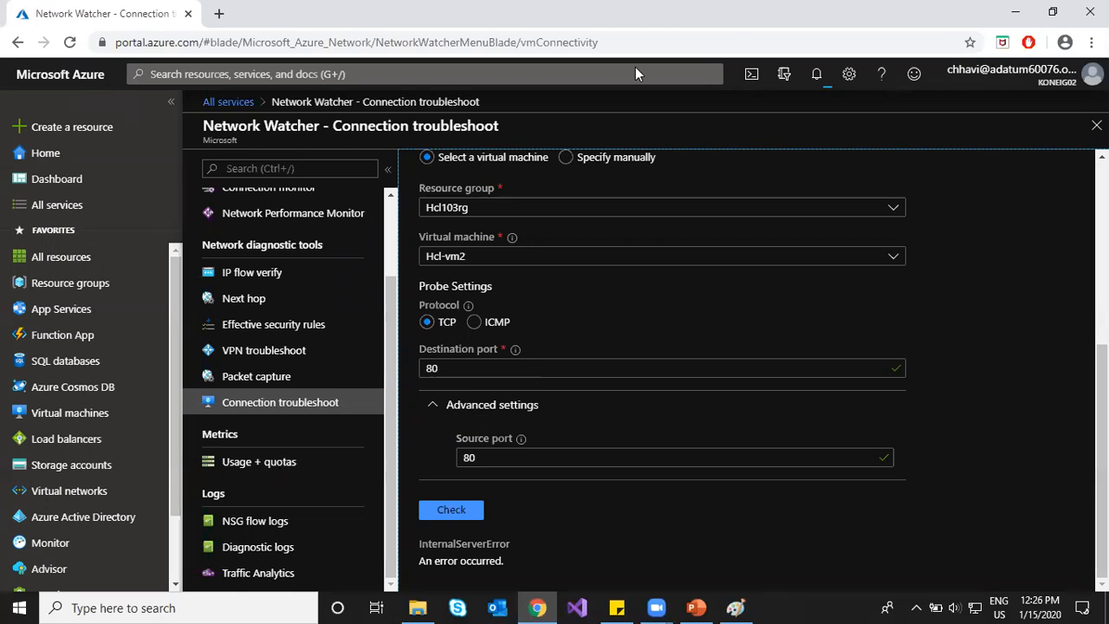
Step: Glance at notifications and make Hcl-vm2 the source virtual machine
{"action": "left_click", "coordinate": [817, 76]}
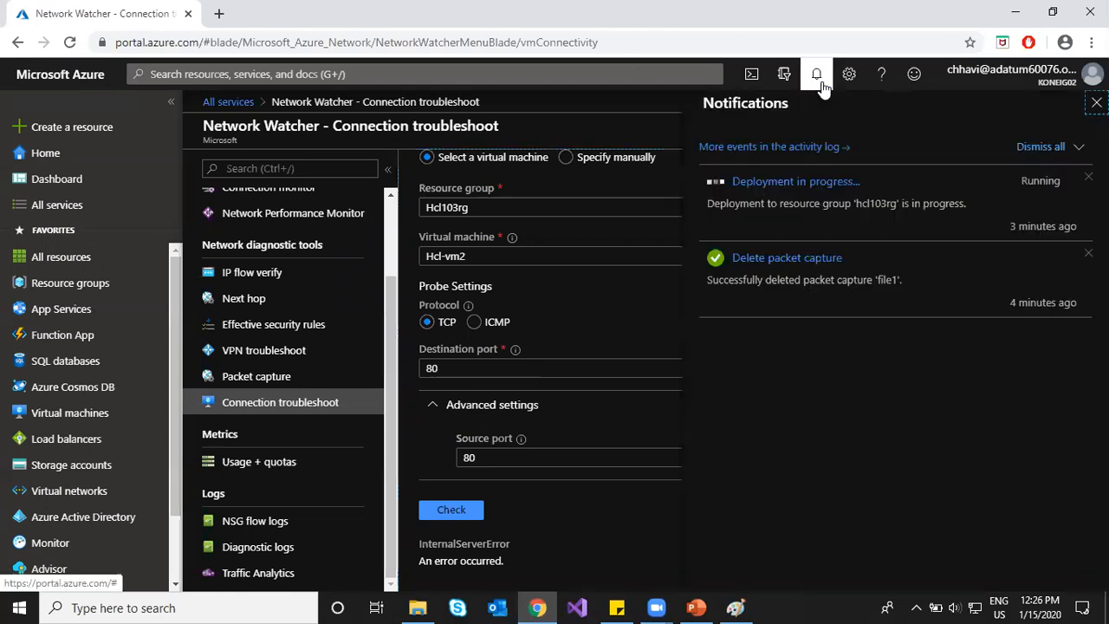
{"action": "left_click", "coordinate": [820, 79]}
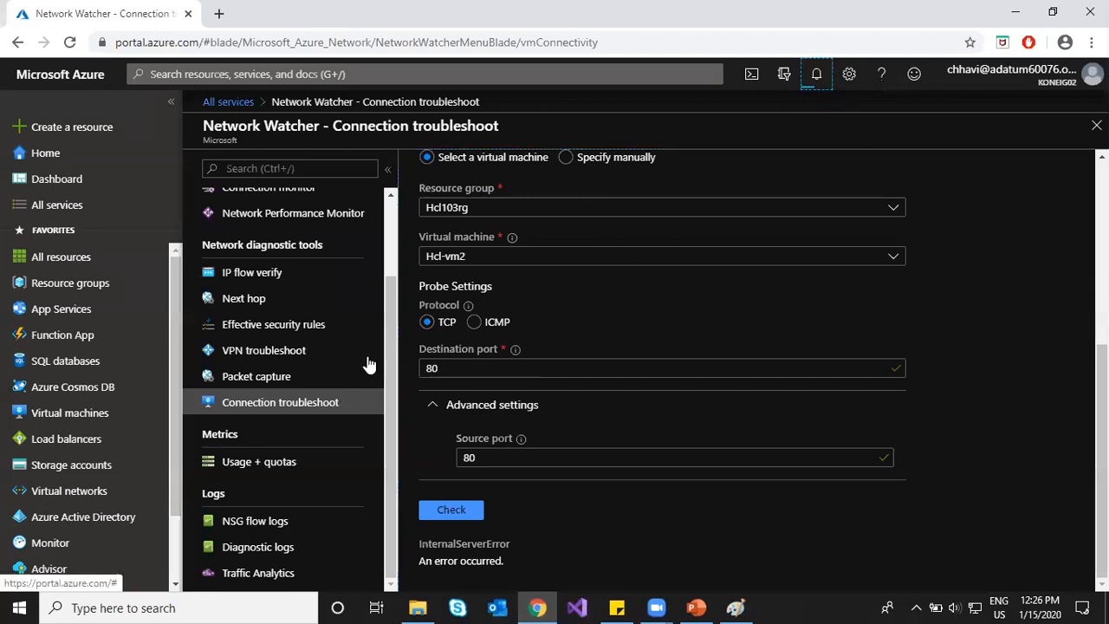
{"action": "scroll", "coordinate": [564, 321], "scroll_direction": "up", "scroll_amount": 1}
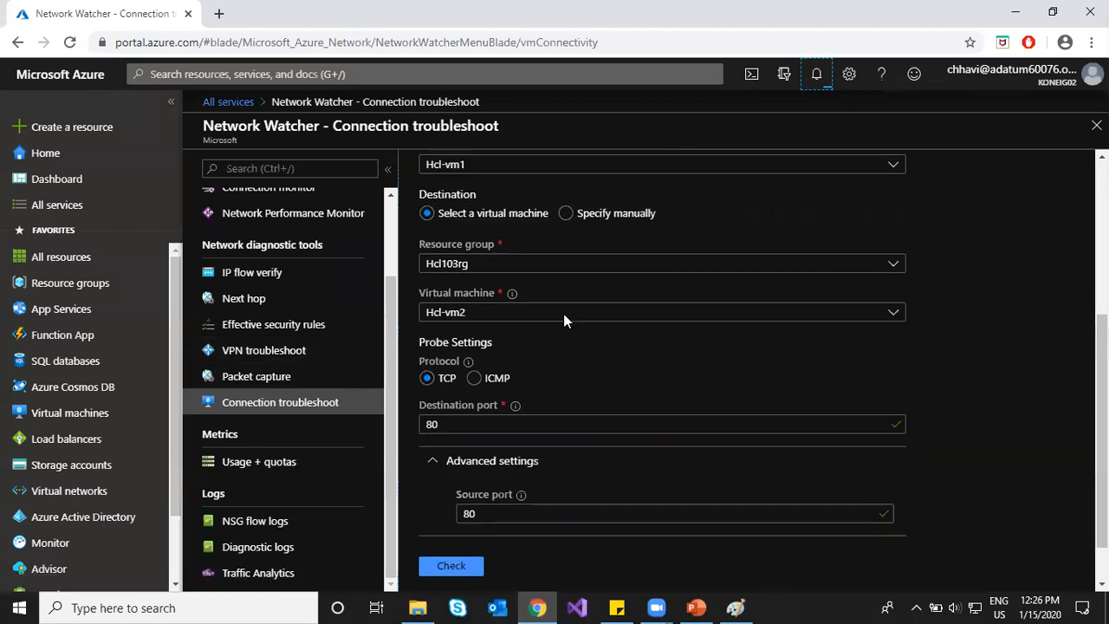
{"action": "left_click", "coordinate": [481, 189]}
{"action": "left_click", "coordinate": [481, 238]}
Step: Set destination to Hcl-vm1 in hcl103rg, review the port 80 values, and run the check
{"action": "left_click", "coordinate": [482, 337]}
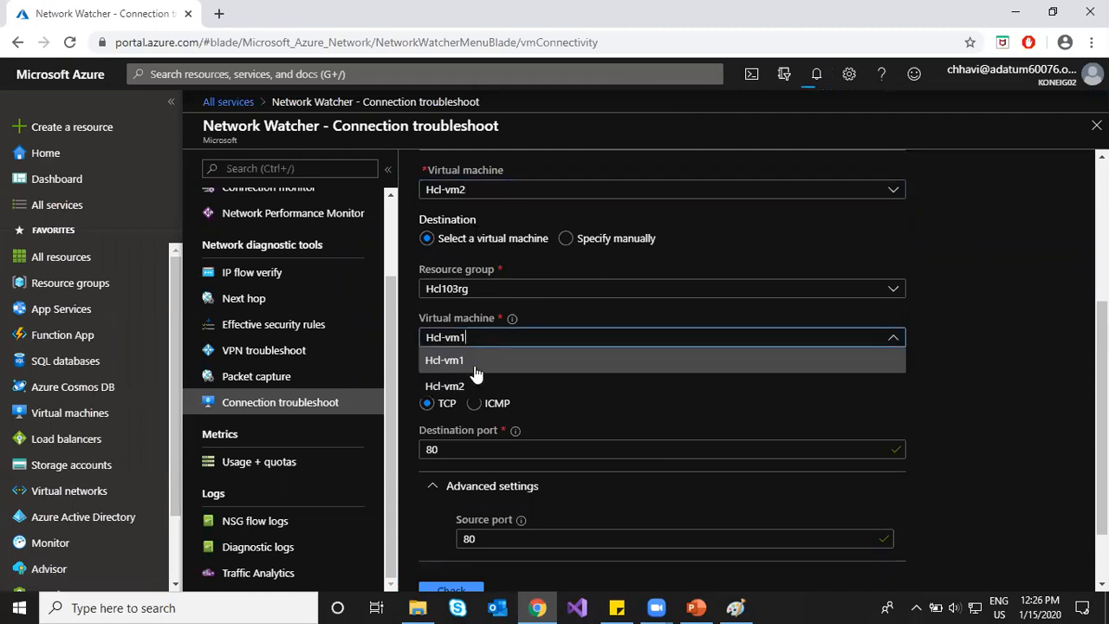
{"action": "left_click", "coordinate": [479, 359]}
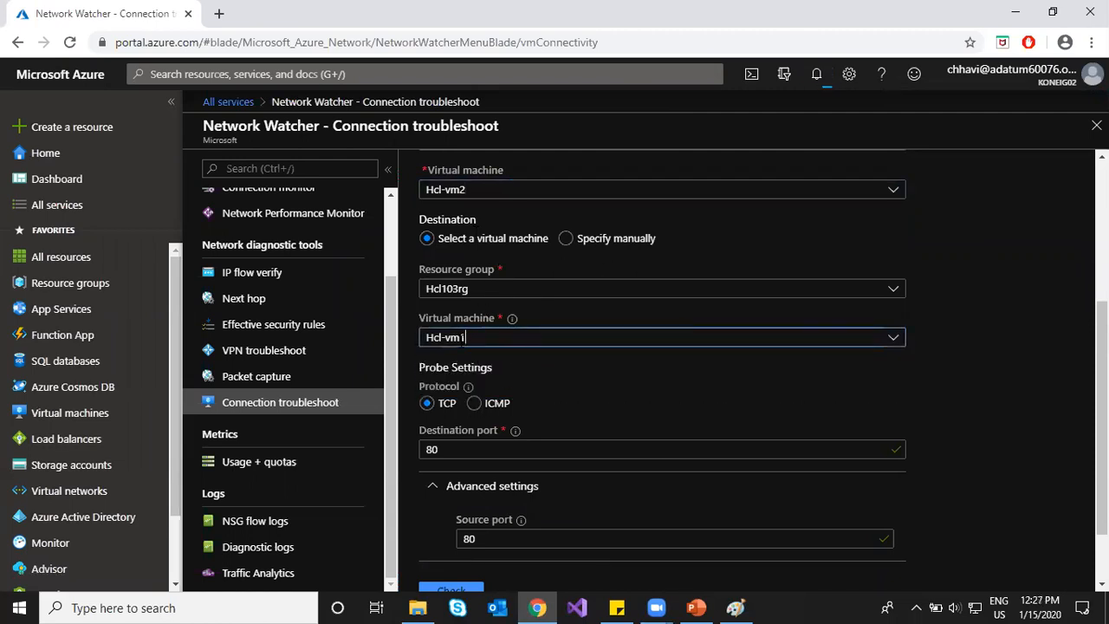
{"action": "left_click", "coordinate": [475, 289]}
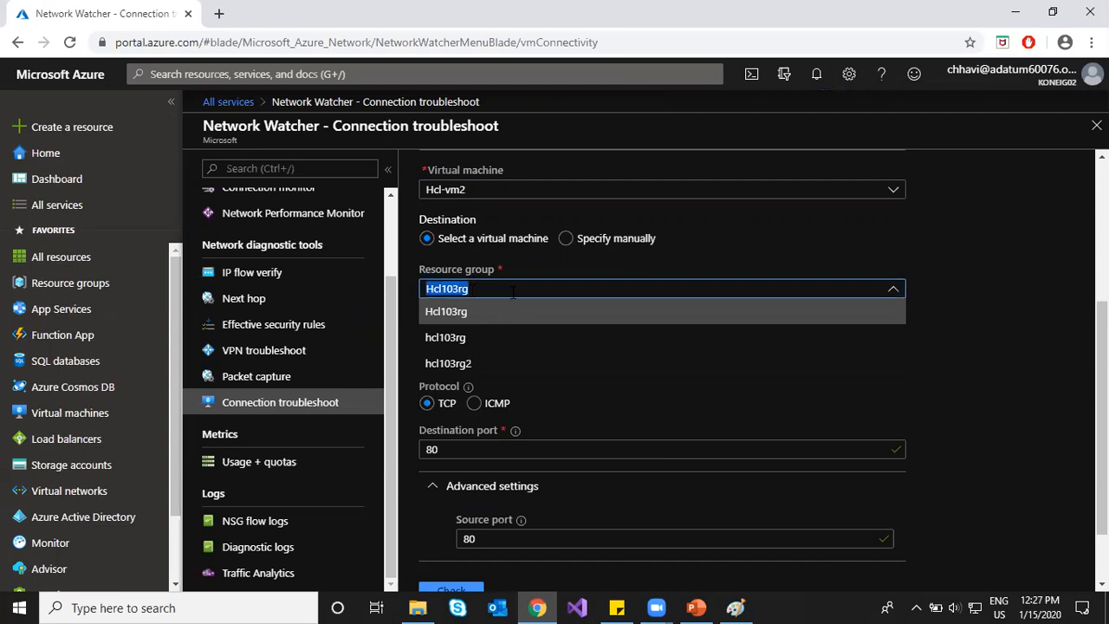
{"action": "left_click", "coordinate": [487, 337]}
{"action": "left_click", "coordinate": [498, 344]}
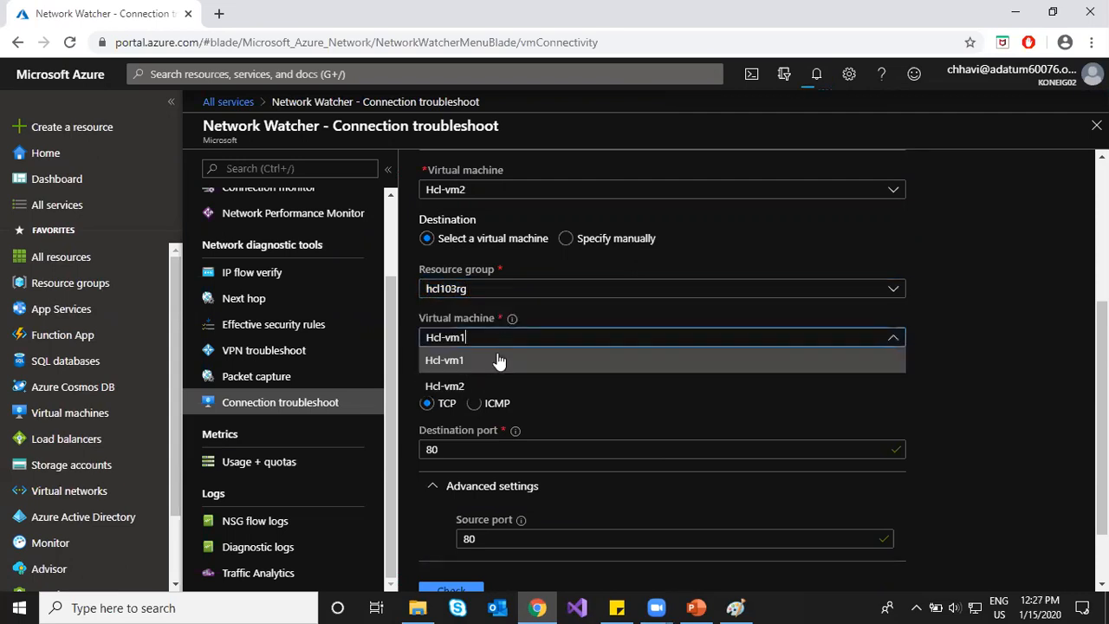
{"action": "left_click", "coordinate": [492, 360]}
{"action": "left_click", "coordinate": [498, 448]}
{"action": "left_click", "coordinate": [520, 540]}
{"action": "scroll", "coordinate": [909, 500], "scroll_direction": "down", "scroll_amount": 2}
{"action": "left_click", "coordinate": [453, 511]}
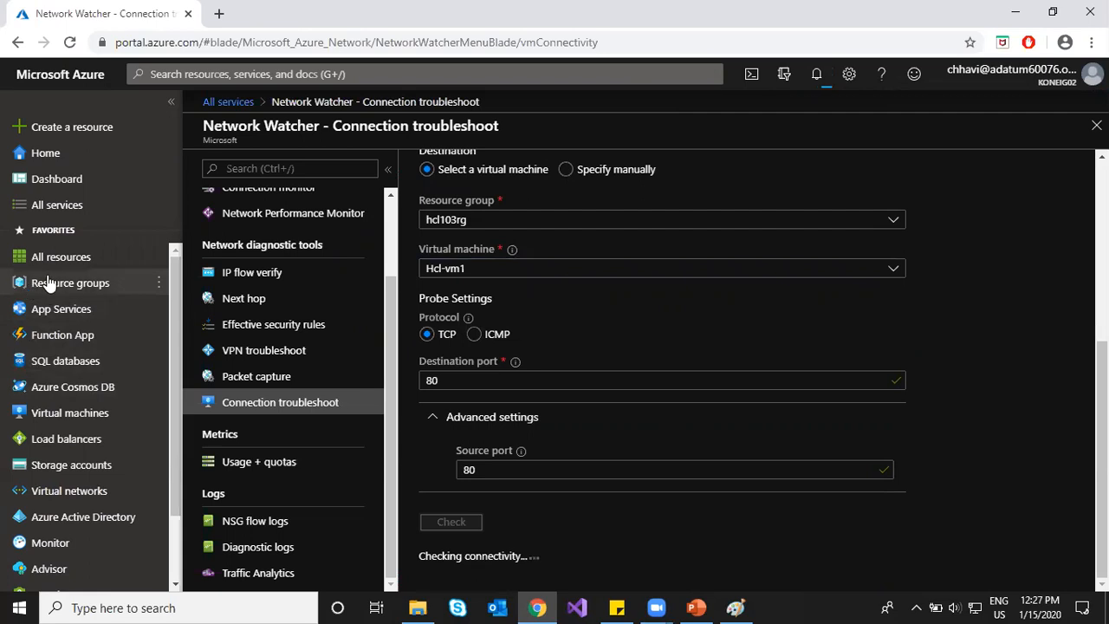
{"action": "mouse_move", "coordinate": [50, 282]}
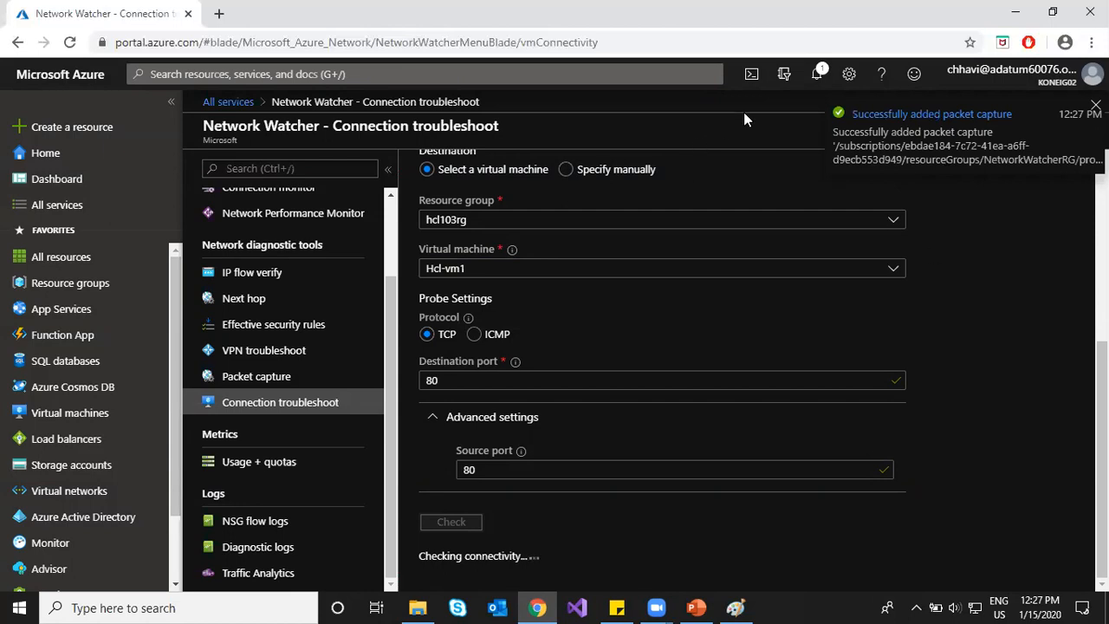
Step: Check the notifications while the connectivity check runs
{"action": "left_click", "coordinate": [815, 78]}
{"action": "left_click", "coordinate": [814, 79]}
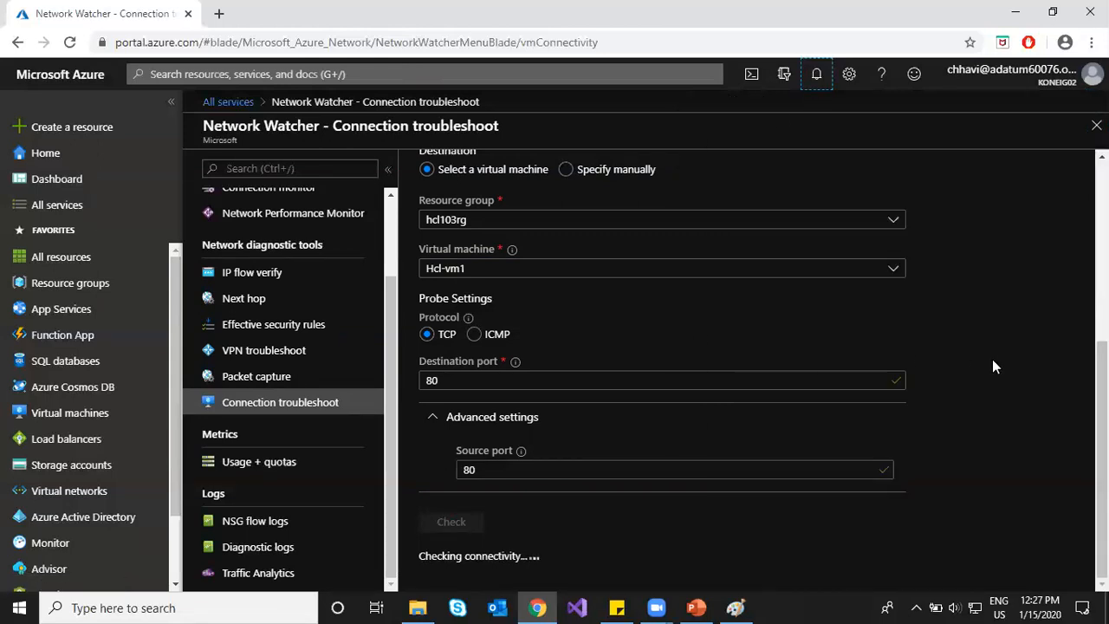
{"action": "scroll", "coordinate": [993, 359], "scroll_direction": "up", "scroll_amount": 4}
{"action": "scroll", "coordinate": [992, 359], "scroll_direction": "down", "scroll_amount": 4}
Step: Duplicate the Connection troubleshoot browser tab and show Storage accounts in the new tab
{"action": "right_click", "coordinate": [106, 12]}
{"action": "key", "text": "Escape"}
{"action": "left_click", "coordinate": [110, 10]}
{"action": "left_click", "coordinate": [221, 9]}
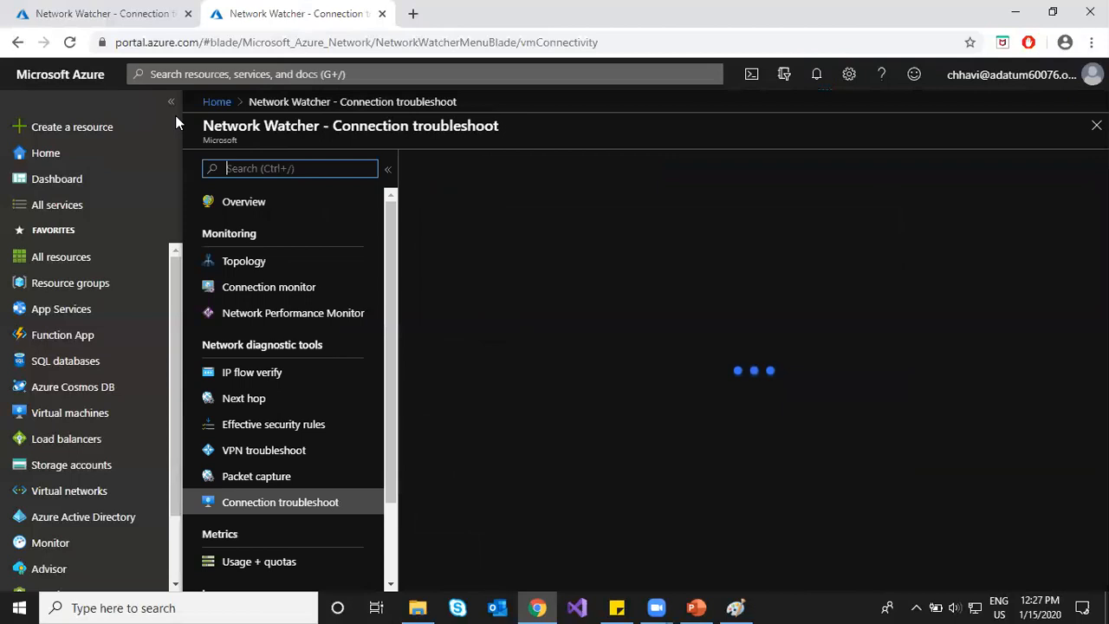
{"action": "left_click", "coordinate": [88, 472]}
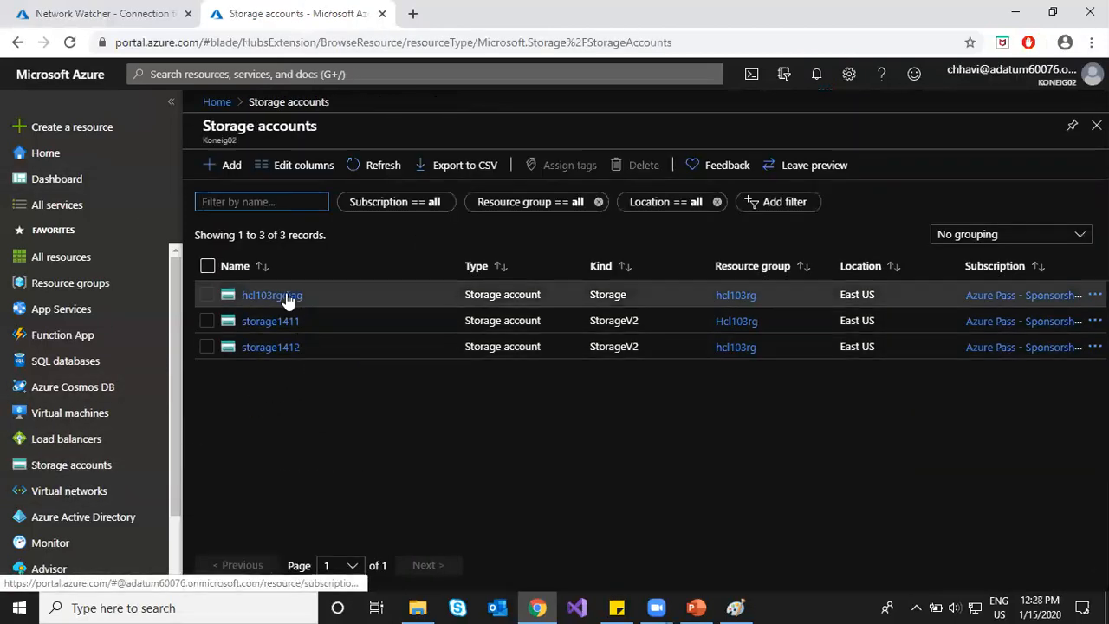
Step: Open storage1411's network-watcher-logs container and descend to the hcl103rg providers folder
{"action": "left_click", "coordinate": [272, 322]}
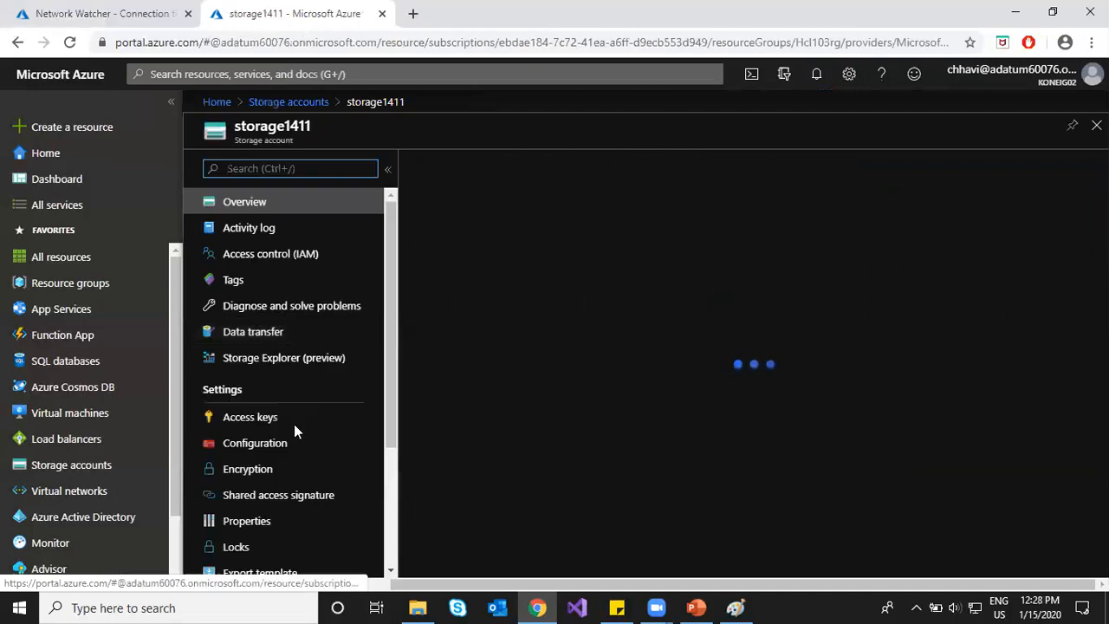
{"action": "scroll", "coordinate": [281, 512], "scroll_direction": "down", "scroll_amount": 3}
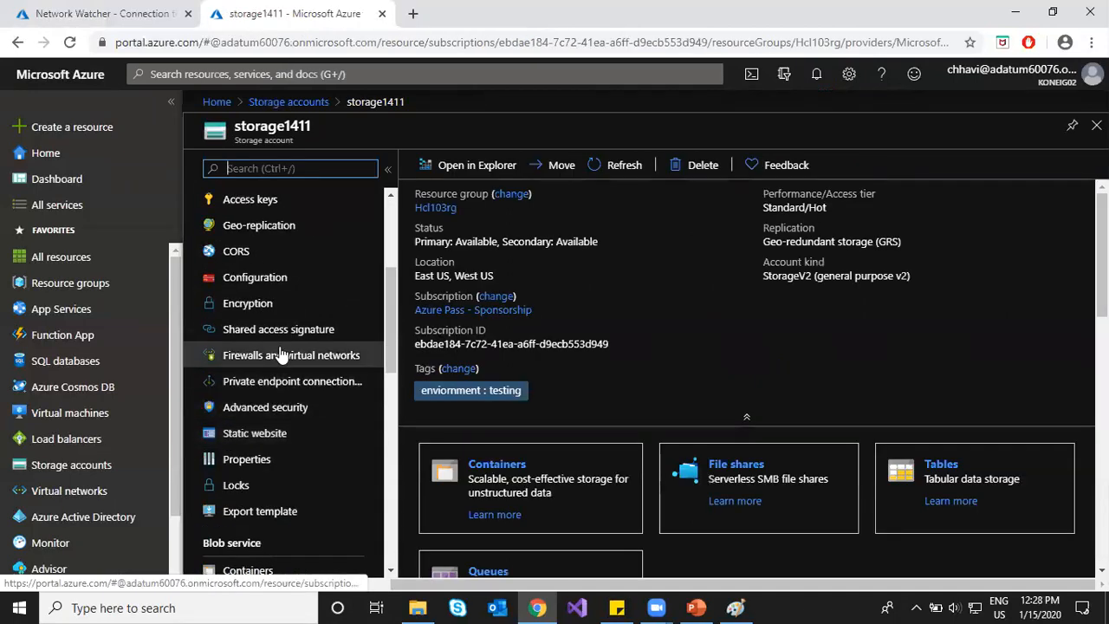
{"action": "scroll", "coordinate": [285, 355], "scroll_direction": "down", "scroll_amount": 2}
{"action": "left_click", "coordinate": [265, 413]}
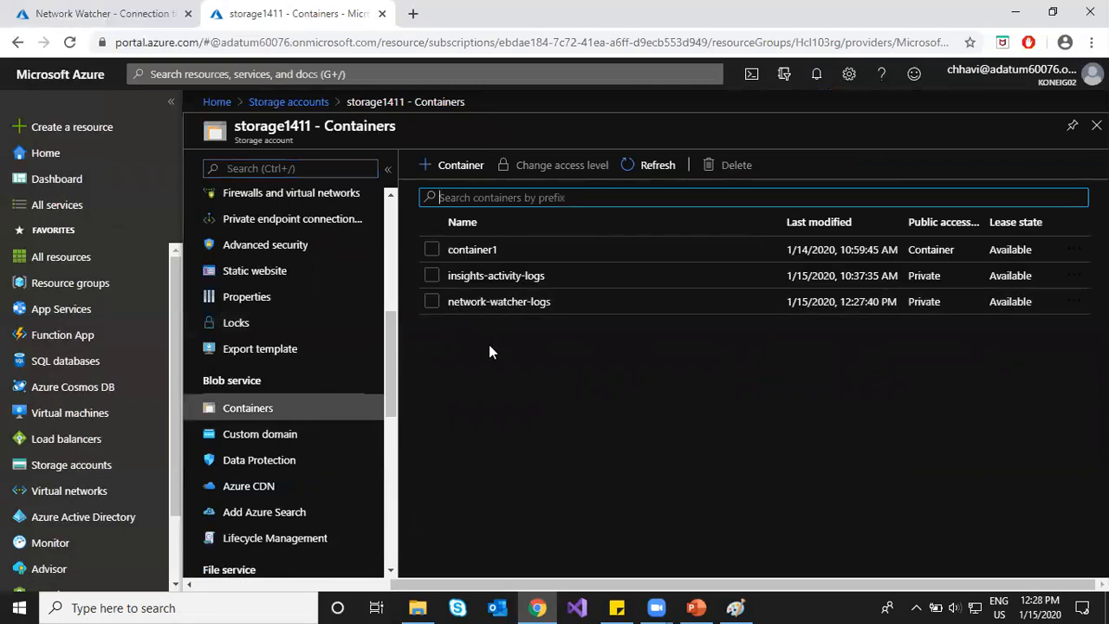
{"action": "left_click", "coordinate": [510, 304]}
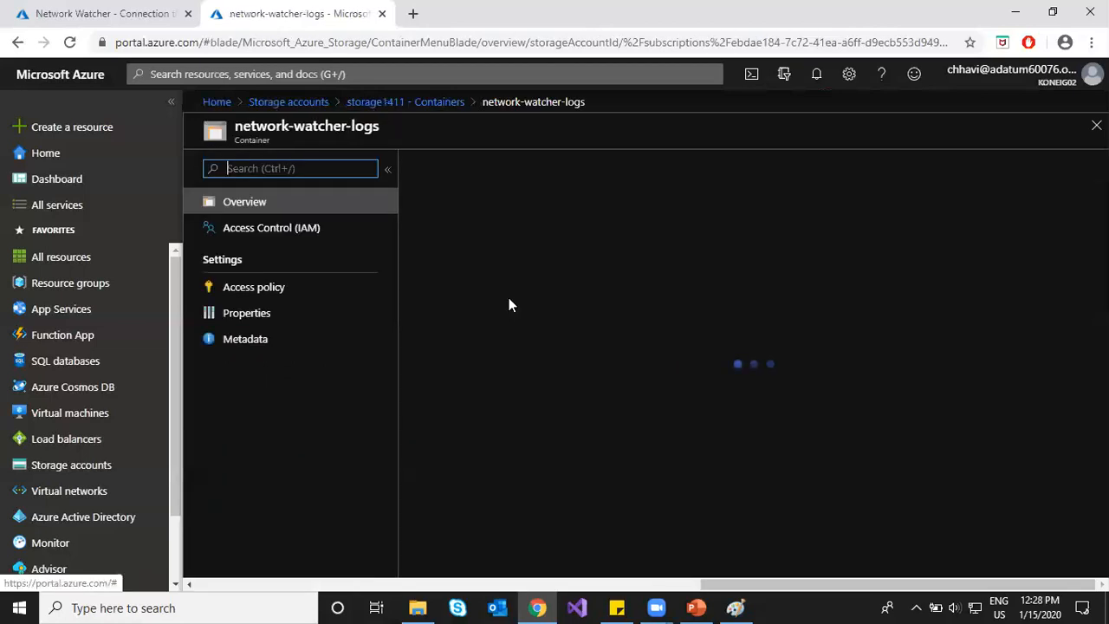
{"action": "left_click", "coordinate": [497, 305]}
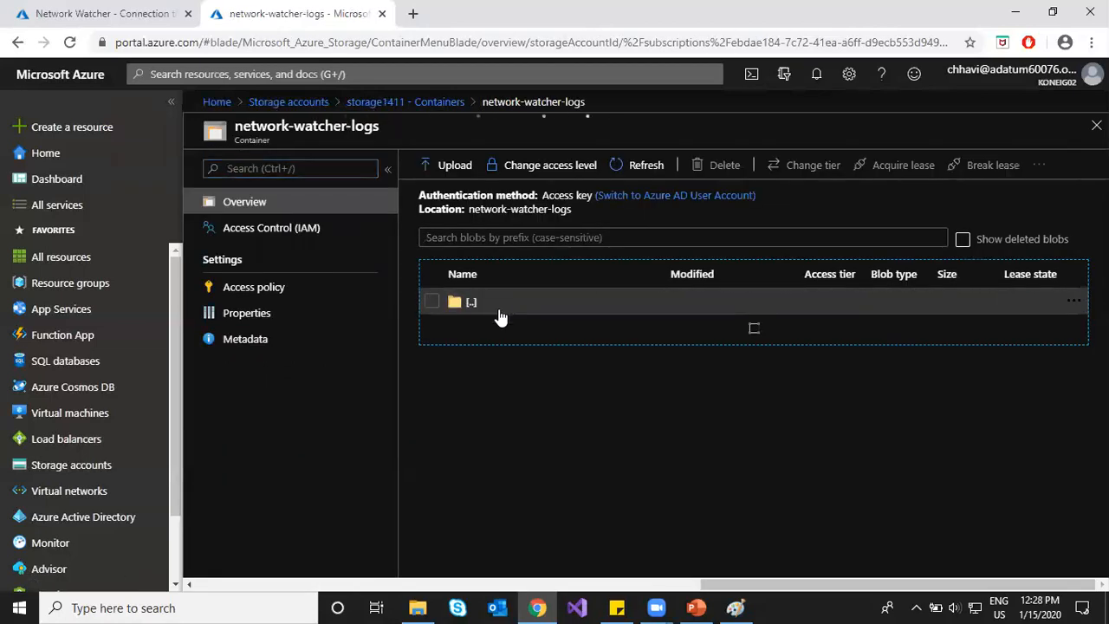
{"action": "left_click", "coordinate": [508, 337]}
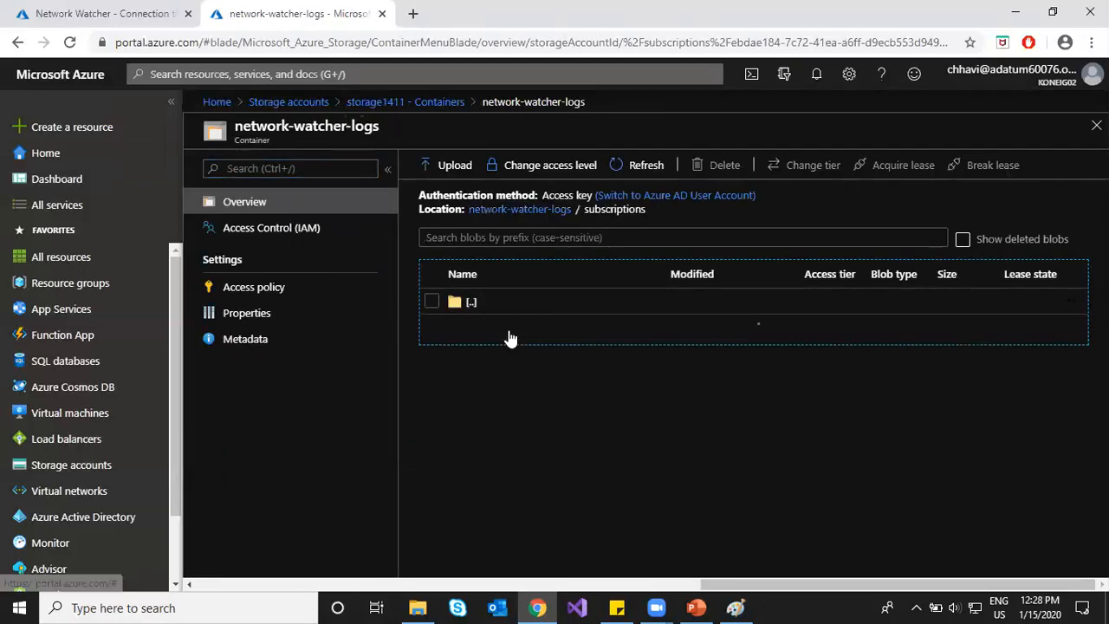
{"action": "left_click", "coordinate": [512, 334]}
{"action": "left_click", "coordinate": [509, 334]}
{"action": "left_click", "coordinate": [507, 332]}
Step: Continue down to the hcl-vm2 2020/01/15 capture folder, then return to the first tab and slide deck
{"action": "left_click", "coordinate": [509, 336]}
{"action": "left_click", "coordinate": [510, 345]}
{"action": "left_click", "coordinate": [508, 346]}
{"action": "left_click", "coordinate": [506, 346]}
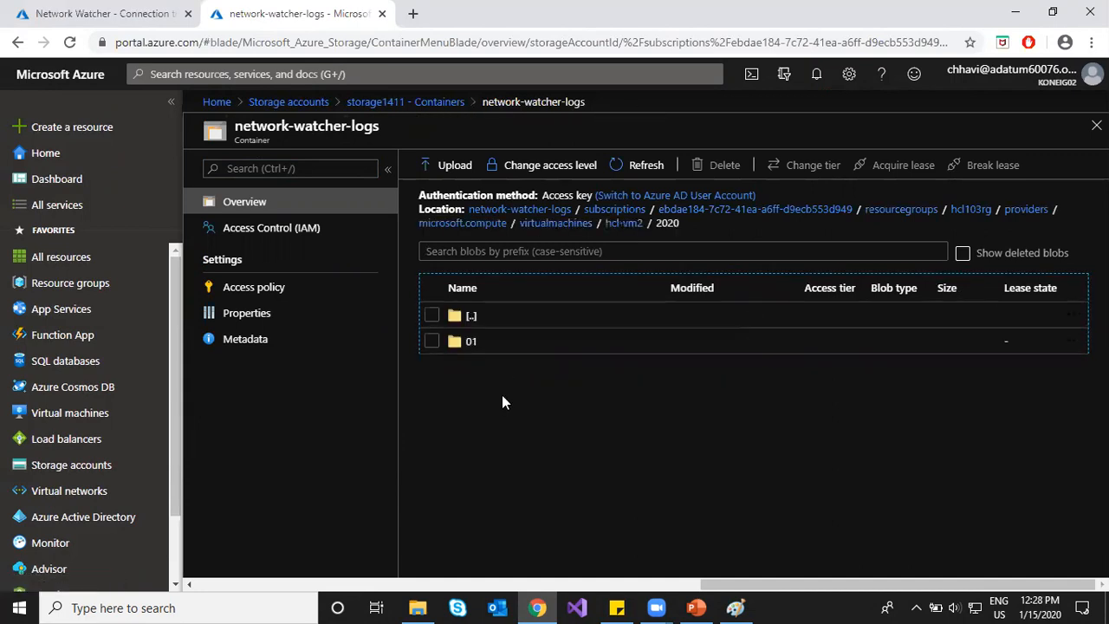
{"action": "left_click", "coordinate": [504, 357]}
{"action": "left_click", "coordinate": [494, 351]}
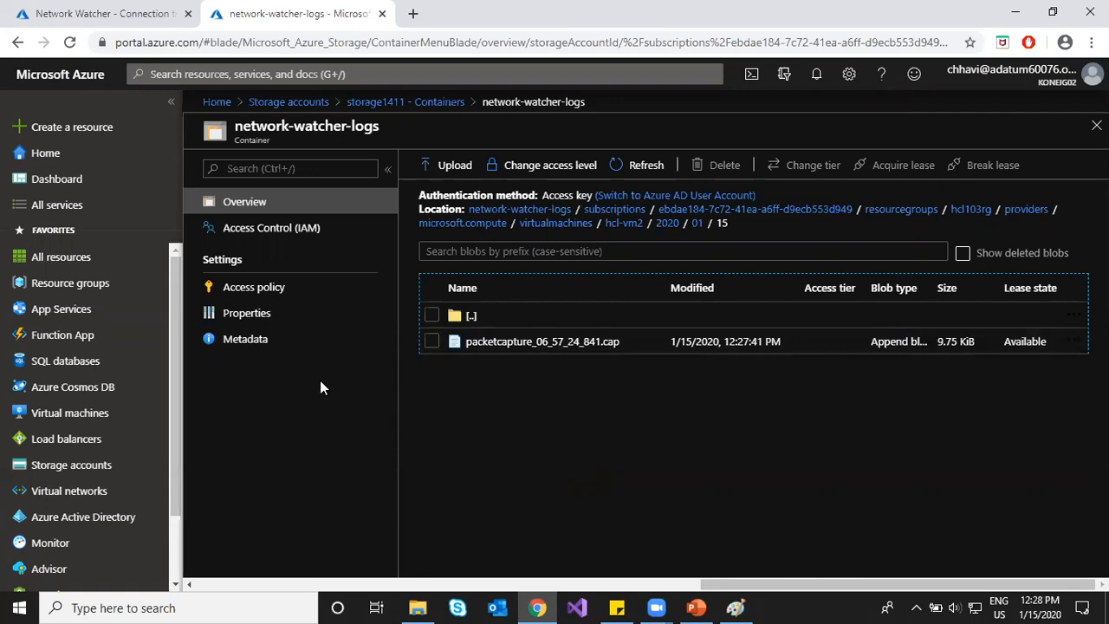
{"action": "left_click", "coordinate": [108, 11]}
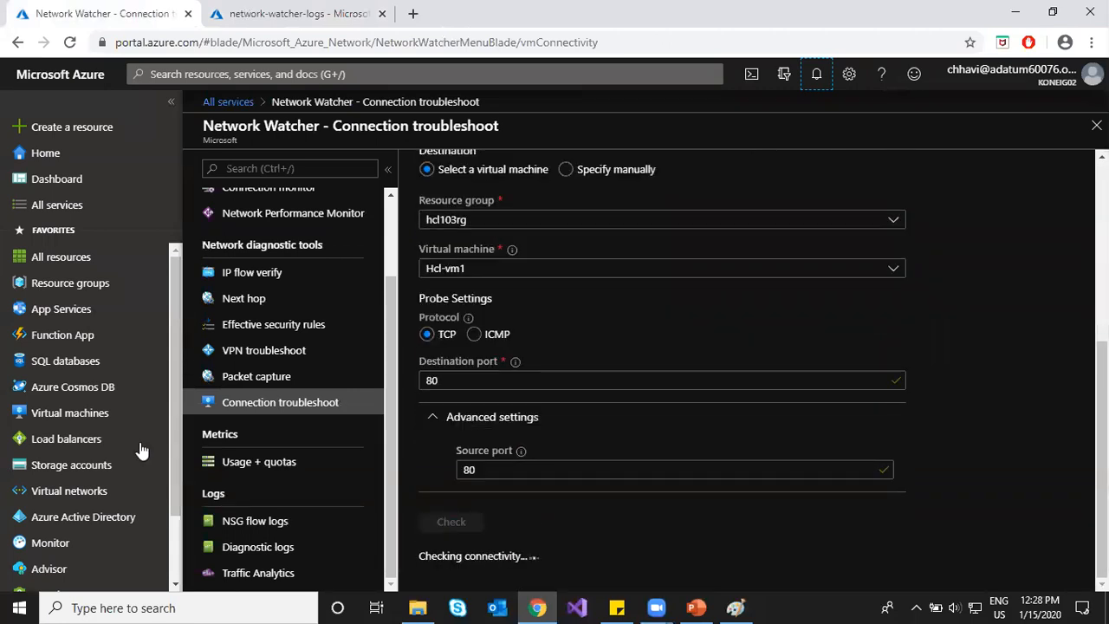
{"action": "left_click", "coordinate": [695, 608]}
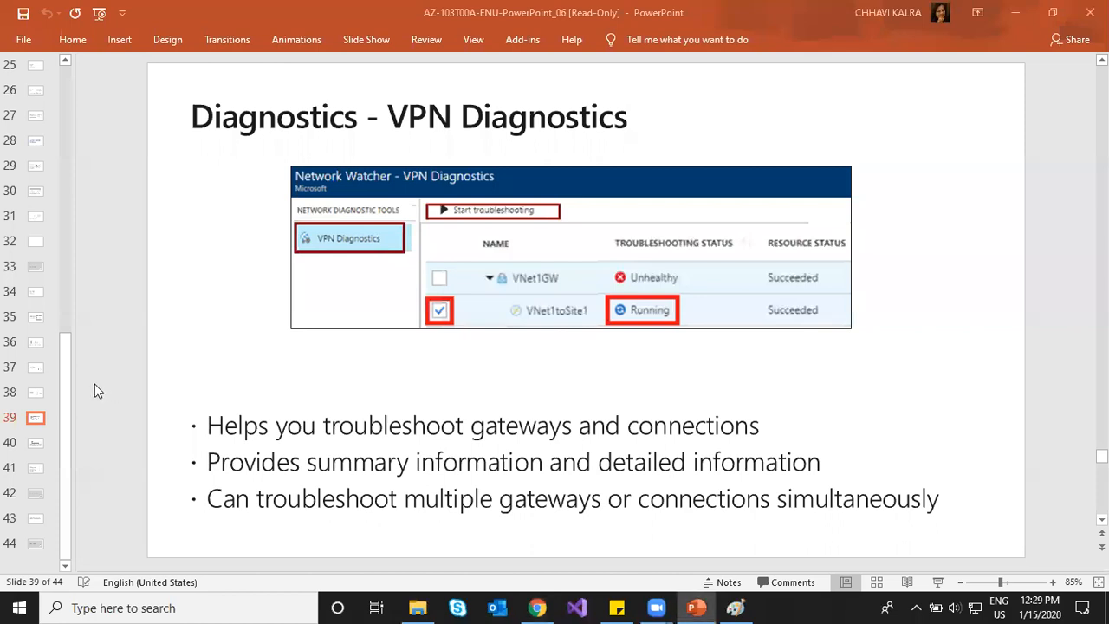
Step: Advance to slide 40 'NSG Flow Logs' and highlight the ingress/egress IP traffic phrase
{"action": "key", "text": "Down"}
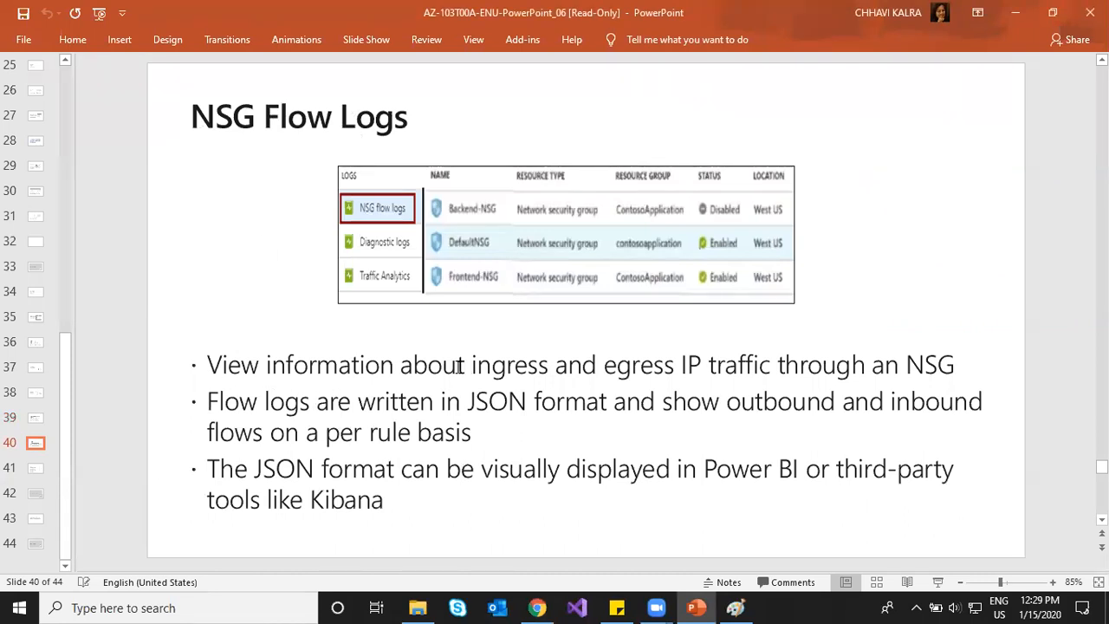
{"action": "left_click_drag", "start_coordinate": [400, 366], "coordinate": [897, 354]}
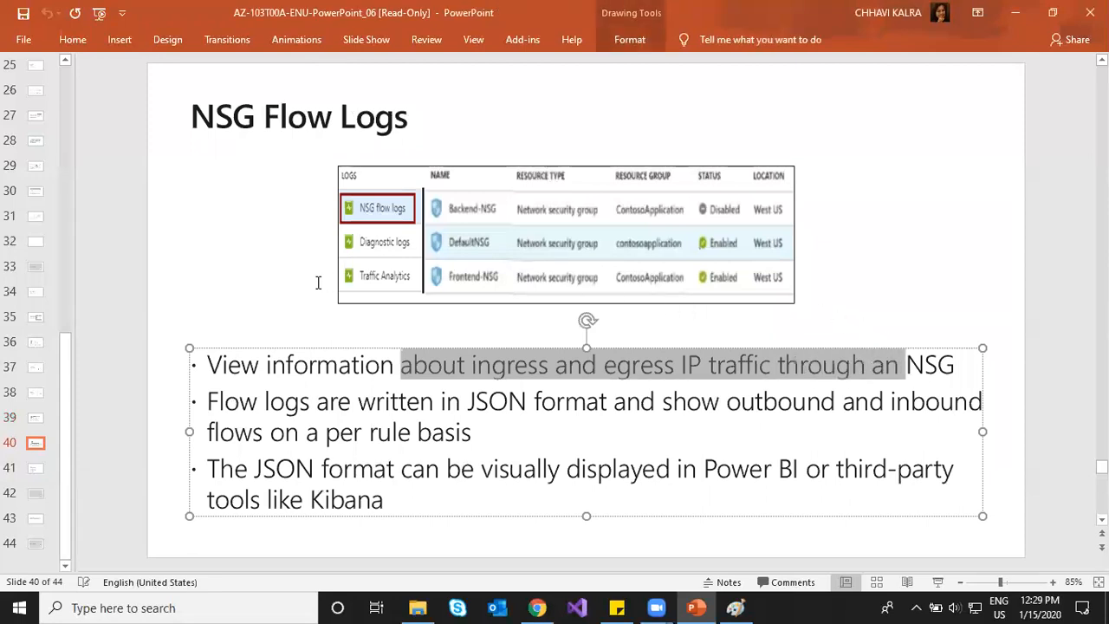
{"action": "left_click", "coordinate": [537, 607]}
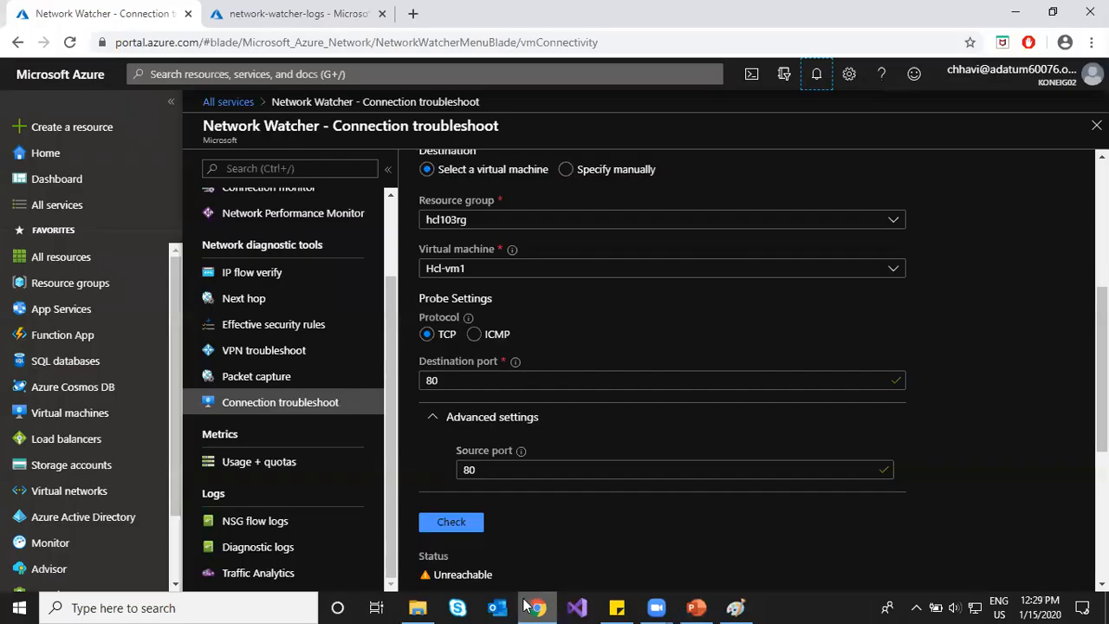
Step: Review the Unreachable result and the hop details for Hcl-vm1 and Hcl-vm2
{"action": "scroll", "coordinate": [519, 499], "scroll_direction": "down", "scroll_amount": 4}
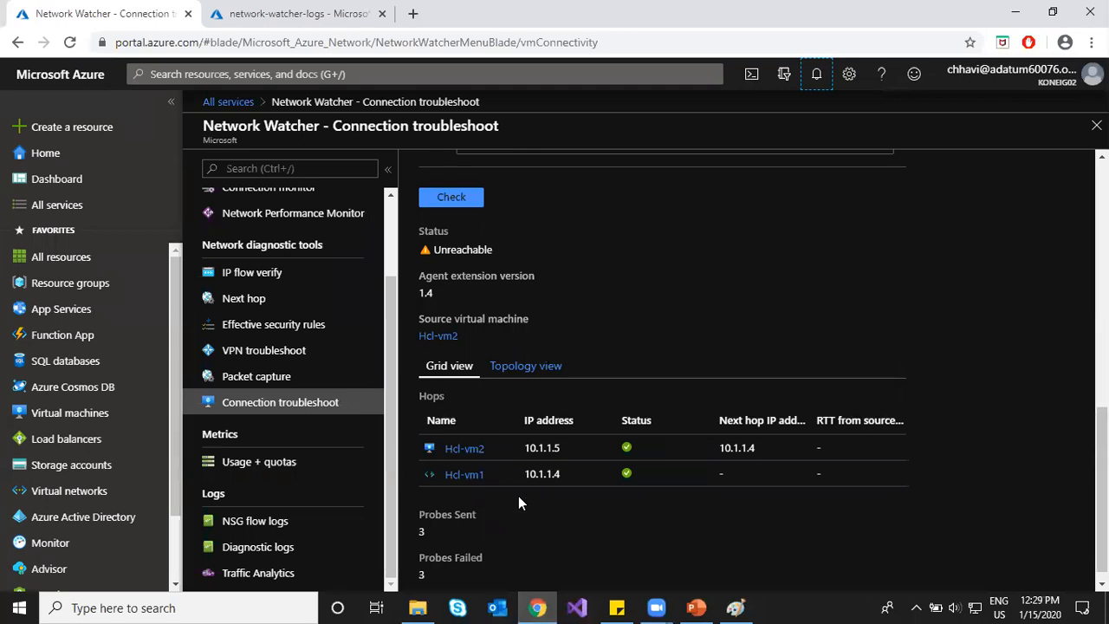
{"action": "scroll", "coordinate": [494, 445], "scroll_direction": "up", "scroll_amount": 1}
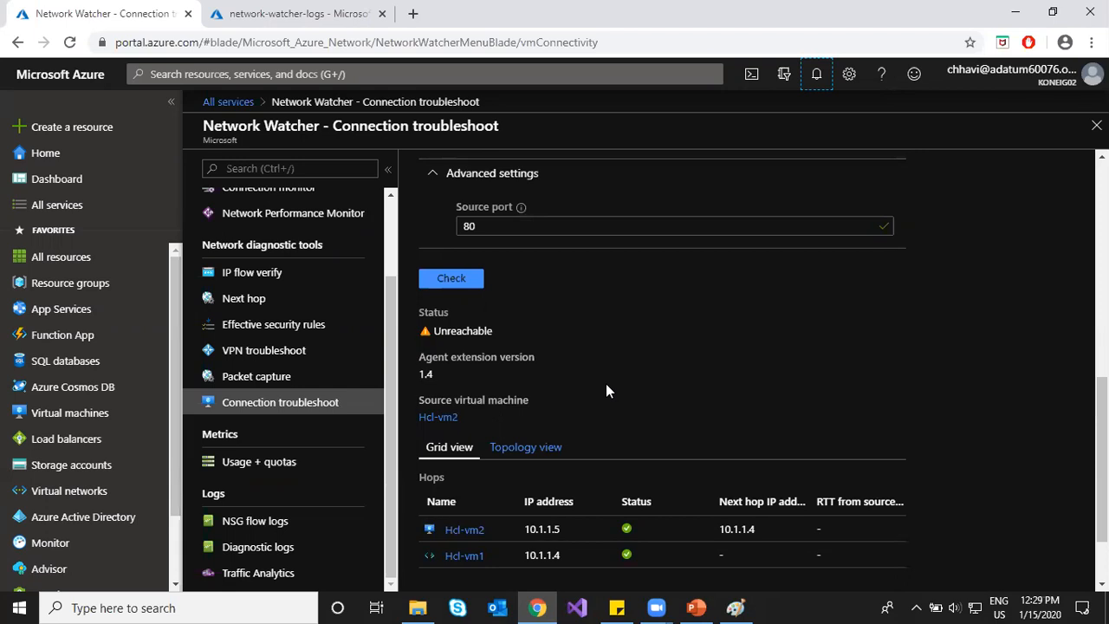
{"action": "scroll", "coordinate": [606, 384], "scroll_direction": "up", "scroll_amount": 3}
{"action": "scroll", "coordinate": [606, 384], "scroll_direction": "up", "scroll_amount": 3}
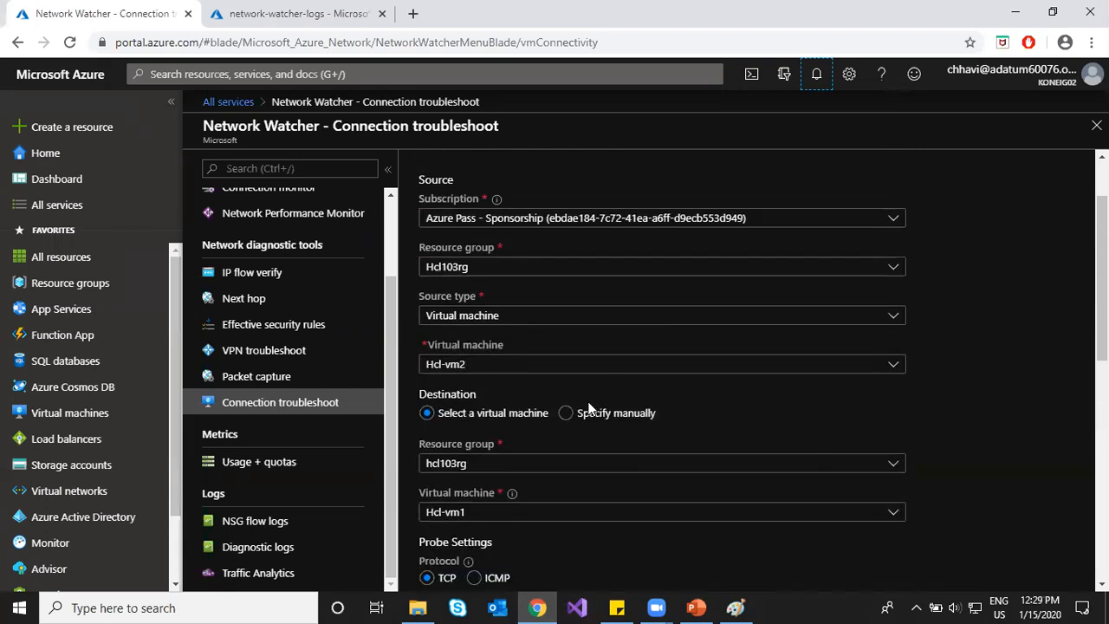
{"action": "scroll", "coordinate": [631, 425], "scroll_direction": "down", "scroll_amount": 5}
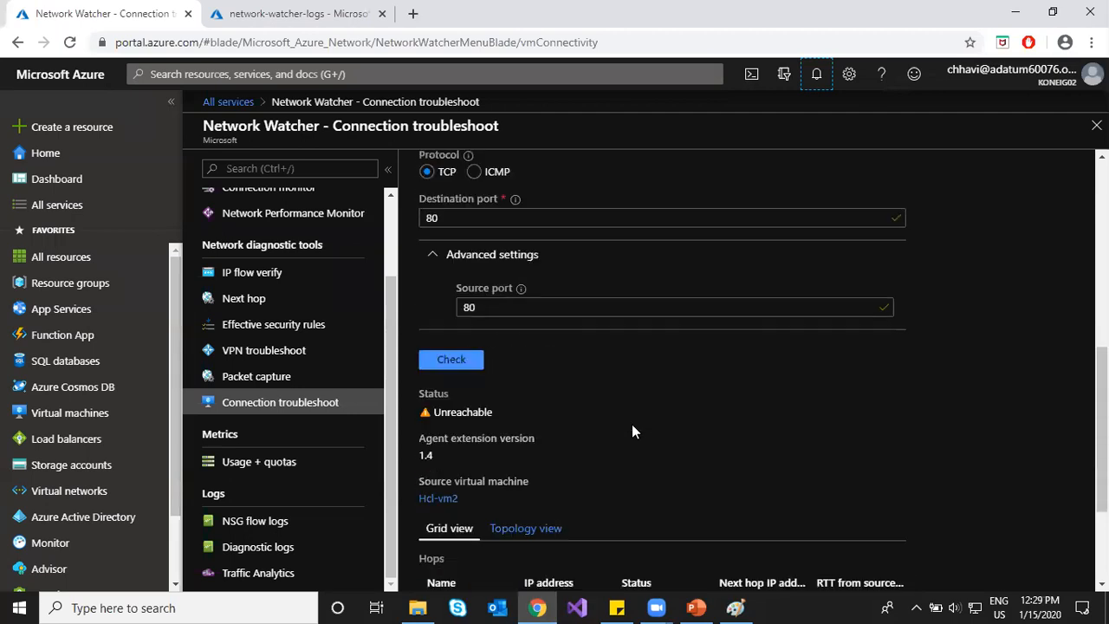
{"action": "scroll", "coordinate": [632, 430], "scroll_direction": "down", "scroll_amount": 2}
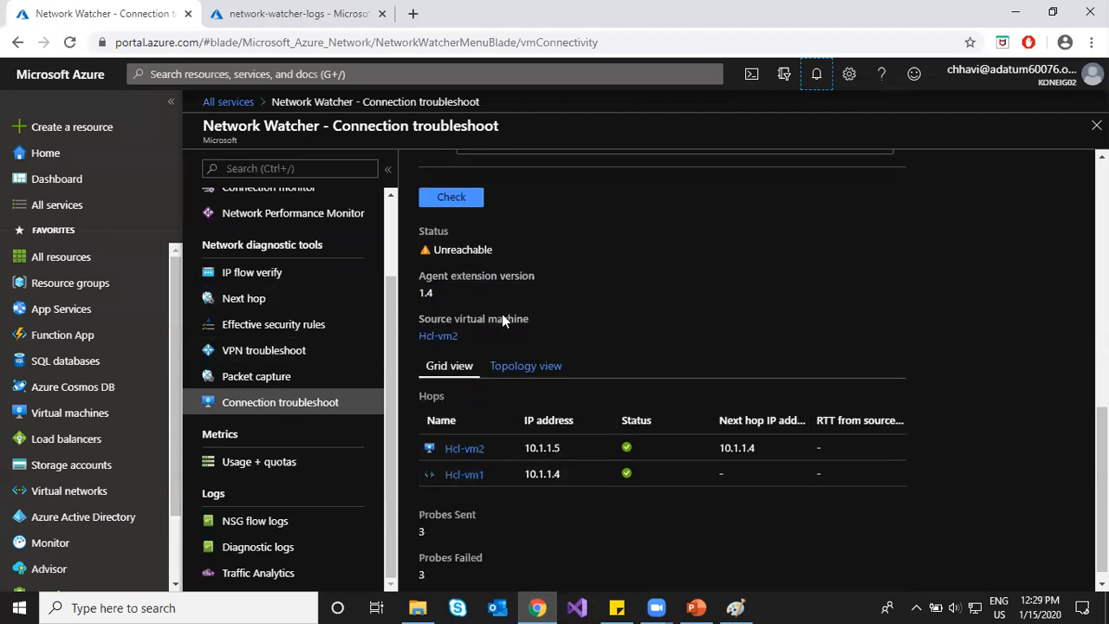
{"action": "left_click", "coordinate": [429, 476]}
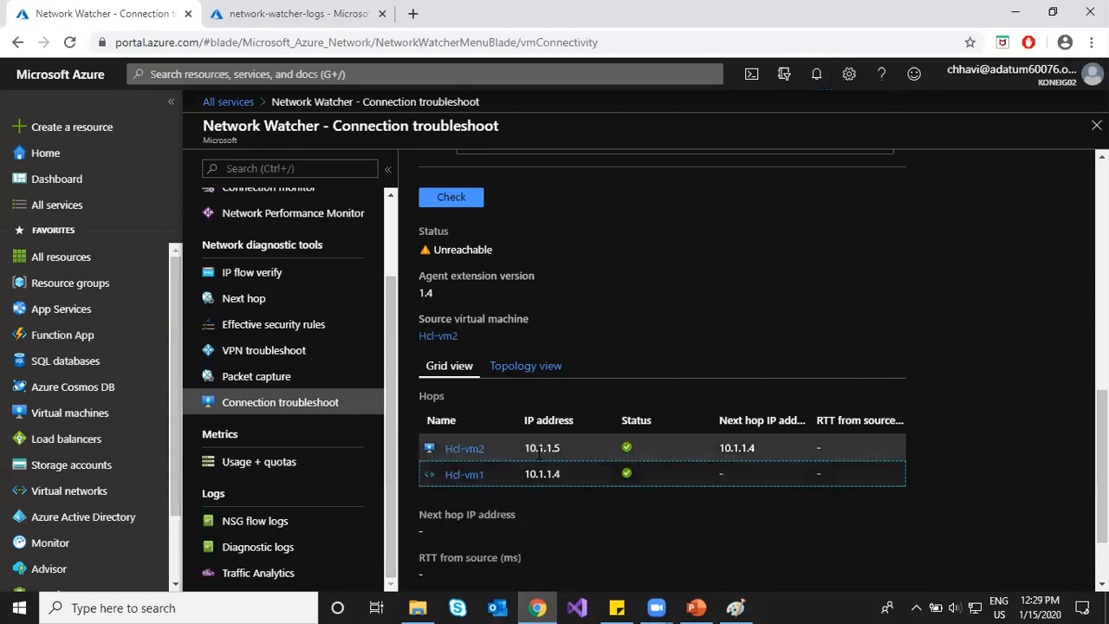
{"action": "scroll", "coordinate": [500, 511], "scroll_direction": "down", "scroll_amount": 2}
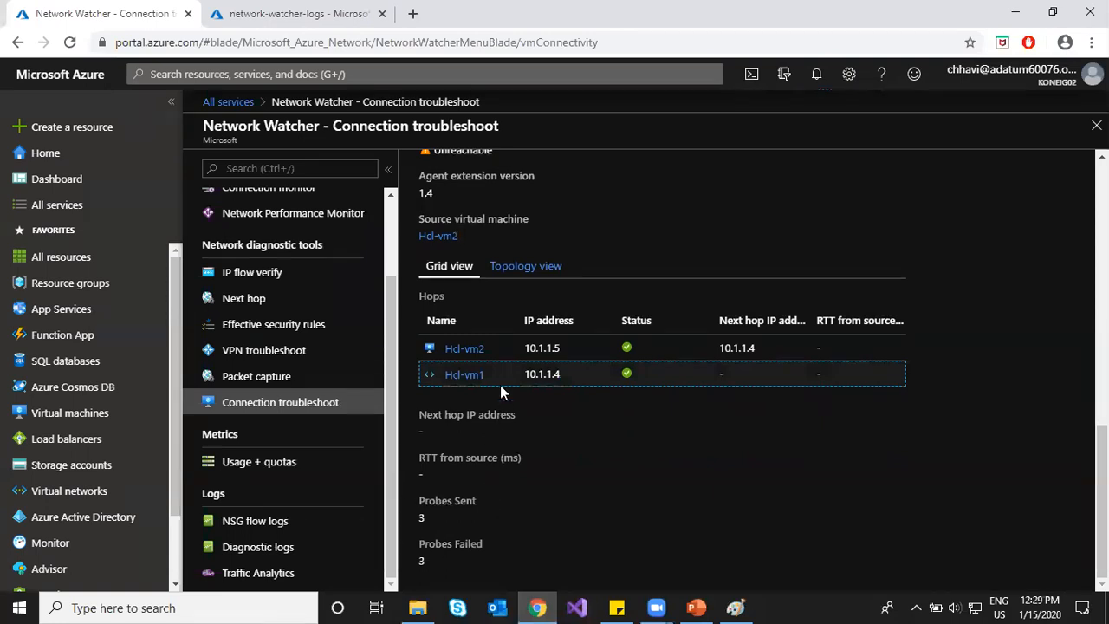
{"action": "left_click", "coordinate": [494, 346]}
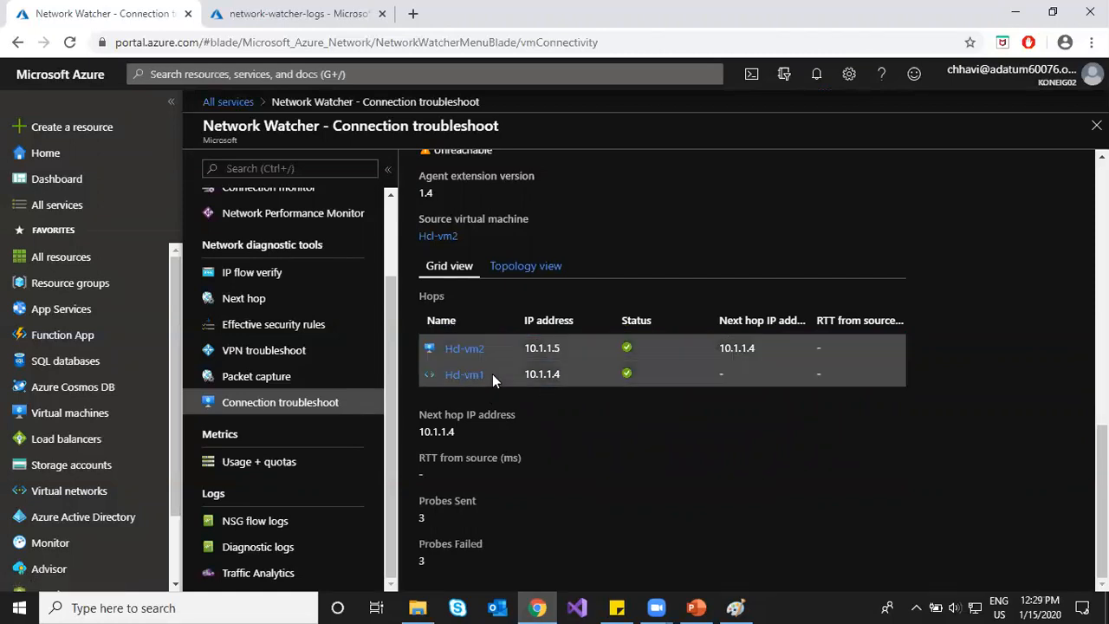
Step: Open the Hcl-vm1 VM page, return to the results, and view the hops as a topology diagram
{"action": "left_click", "coordinate": [468, 377]}
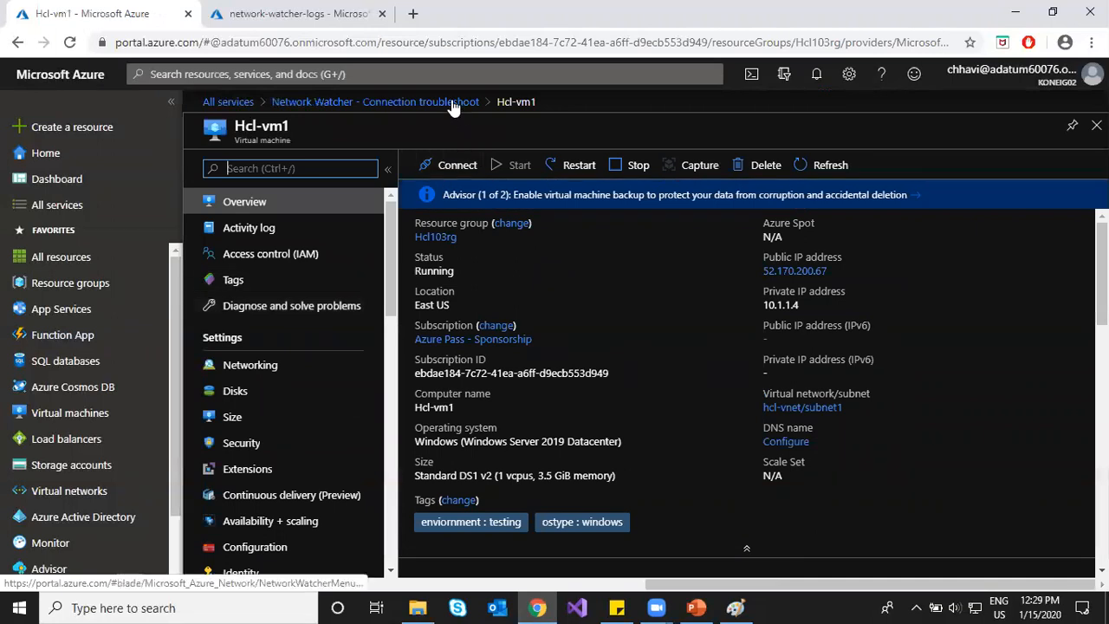
{"action": "left_click", "coordinate": [375, 101]}
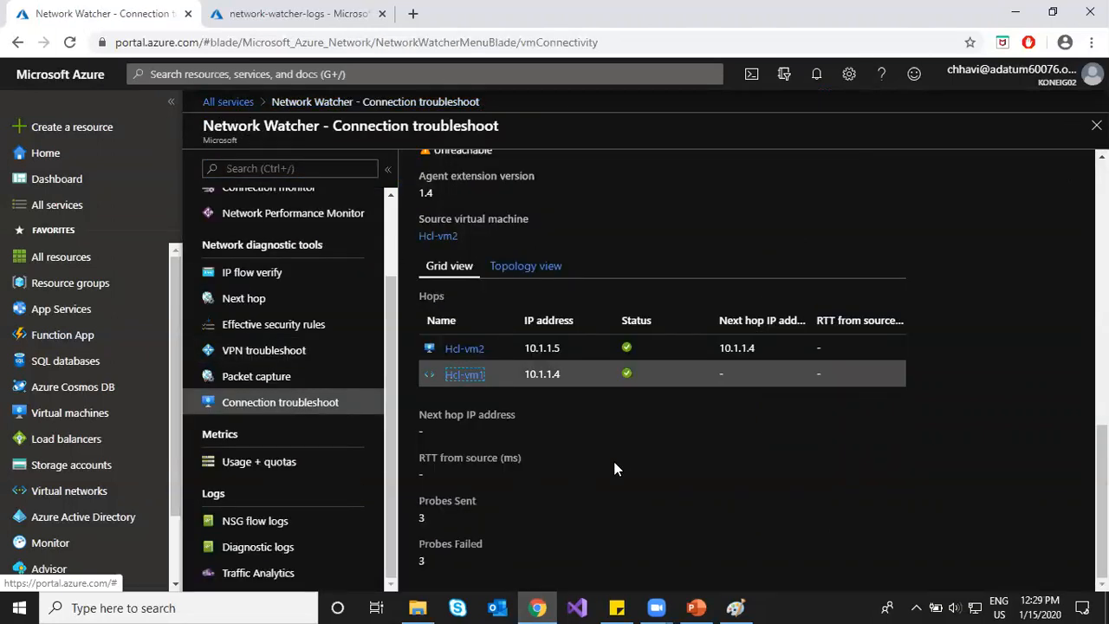
{"action": "left_click", "coordinate": [544, 269]}
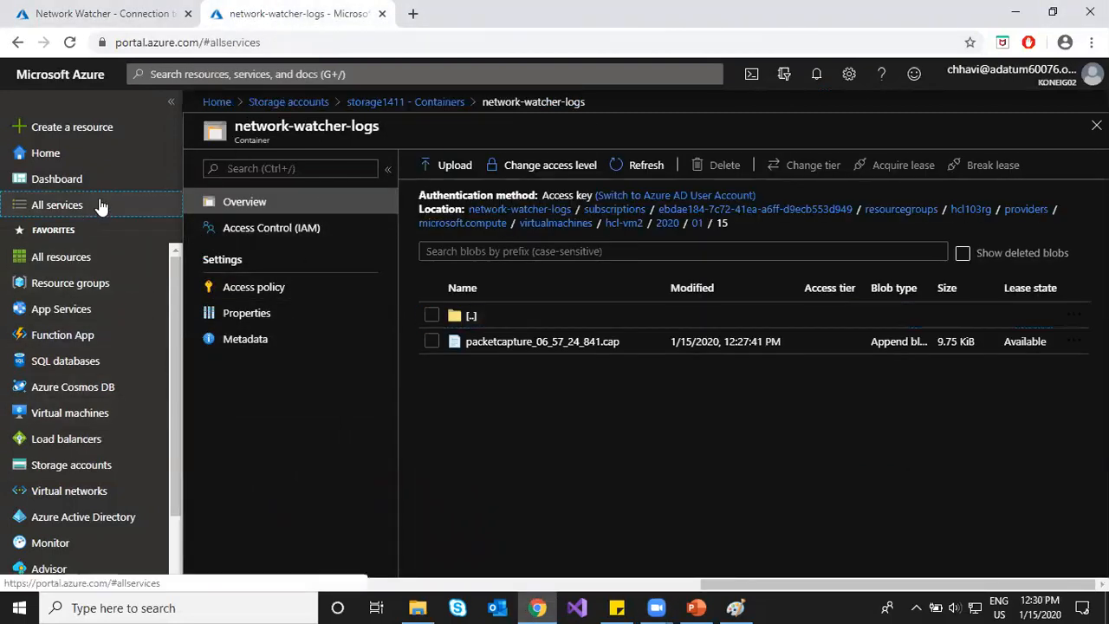
{"action": "left_click", "coordinate": [65, 206]}
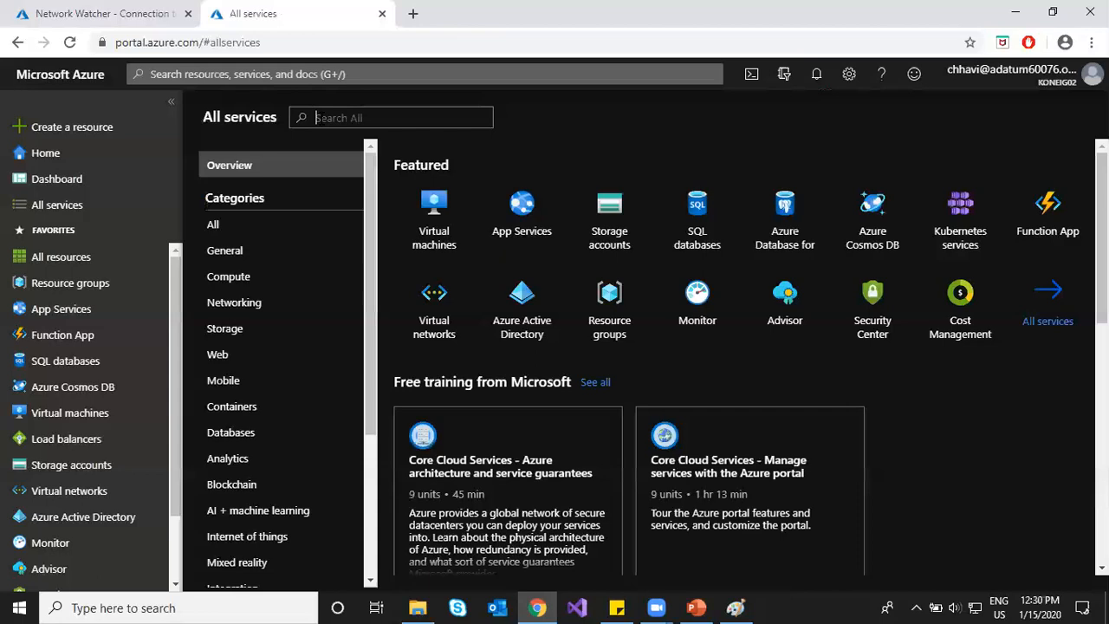
Step: Open Network Watcher's NSG flow logs filtered to the second Azure Pass - Sponsorship subscription
{"action": "type", "text": "wat"}
{"action": "left_click", "coordinate": [494, 164]}
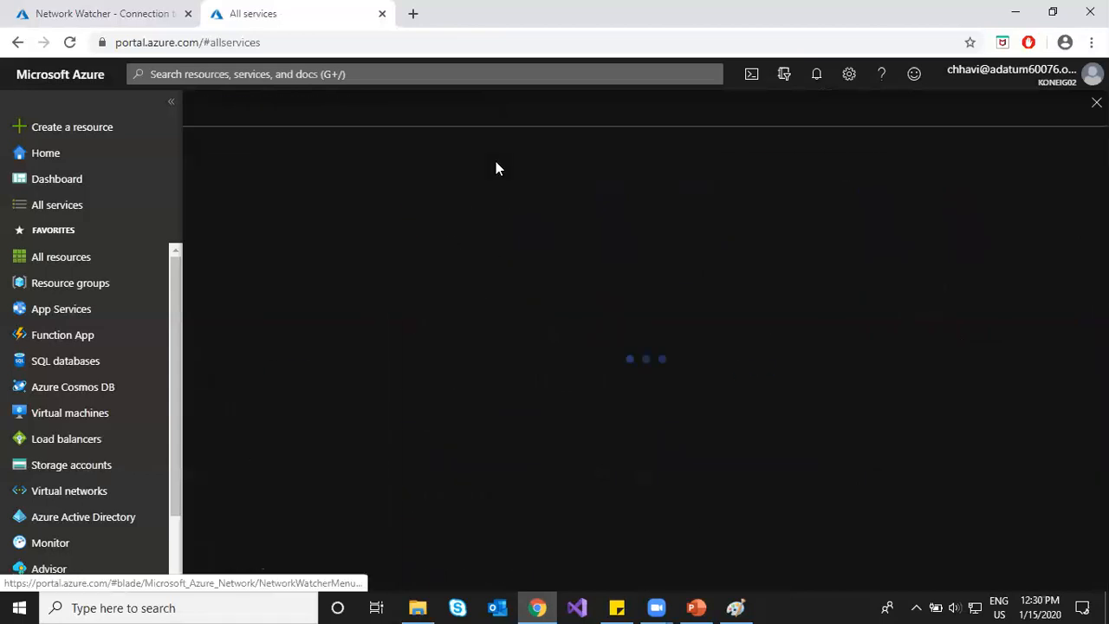
{"action": "scroll", "coordinate": [273, 416], "scroll_direction": "down", "scroll_amount": 2}
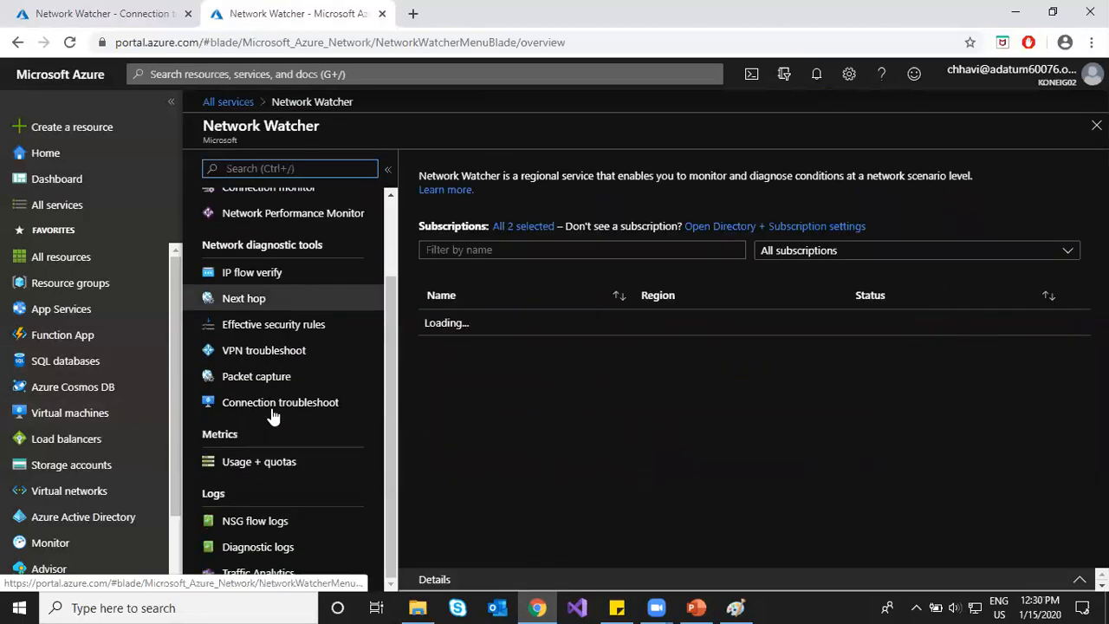
{"action": "left_click", "coordinate": [254, 523]}
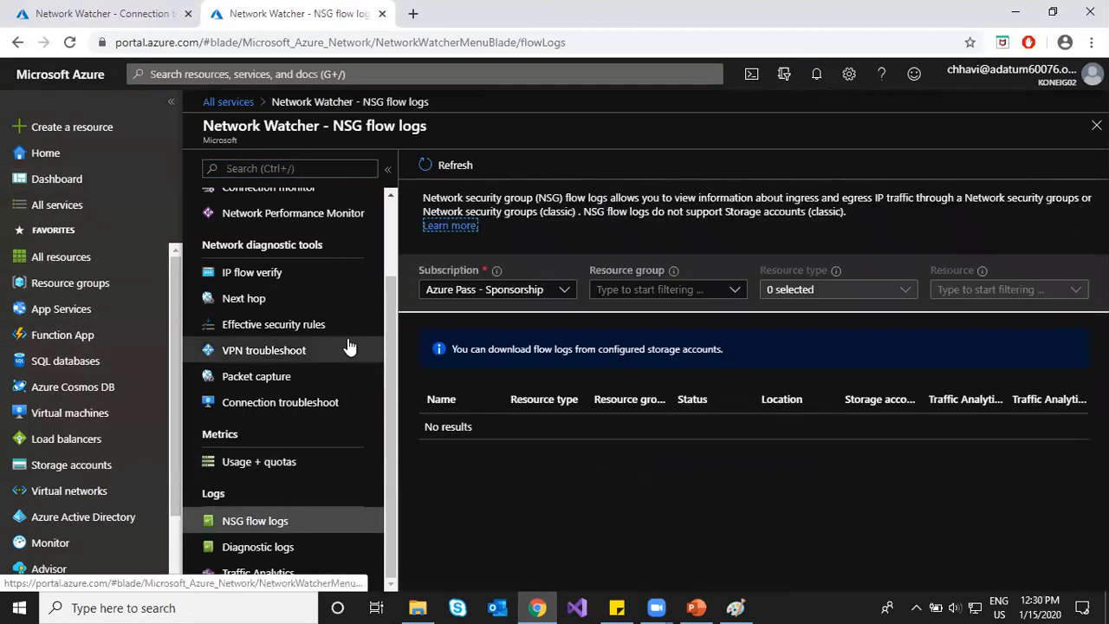
{"action": "left_click", "coordinate": [537, 292]}
{"action": "left_click", "coordinate": [433, 332]}
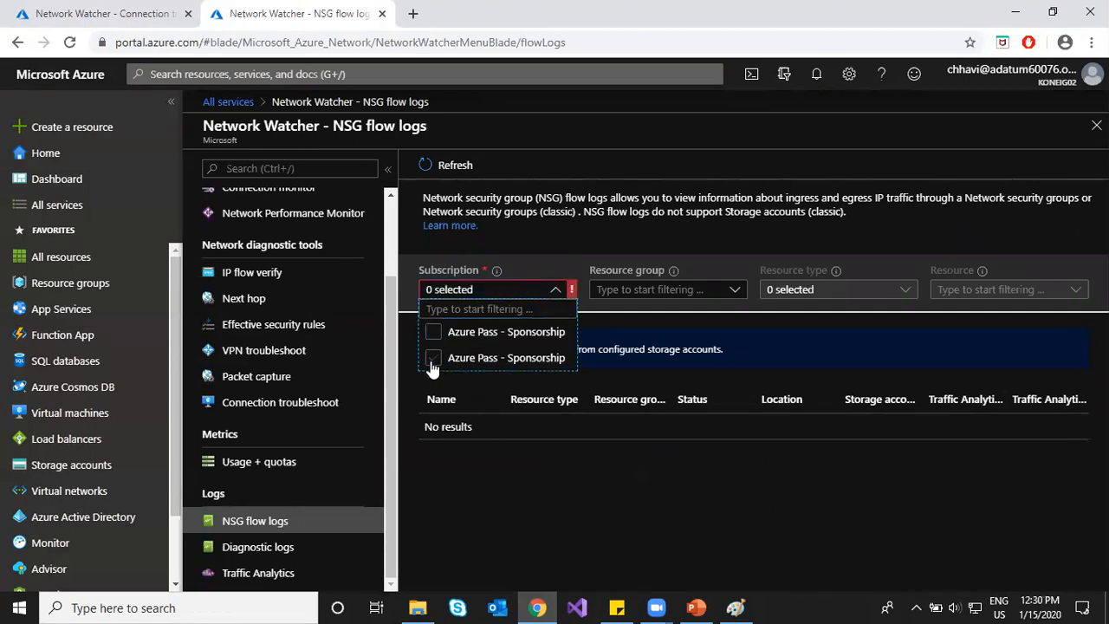
{"action": "left_click", "coordinate": [432, 360]}
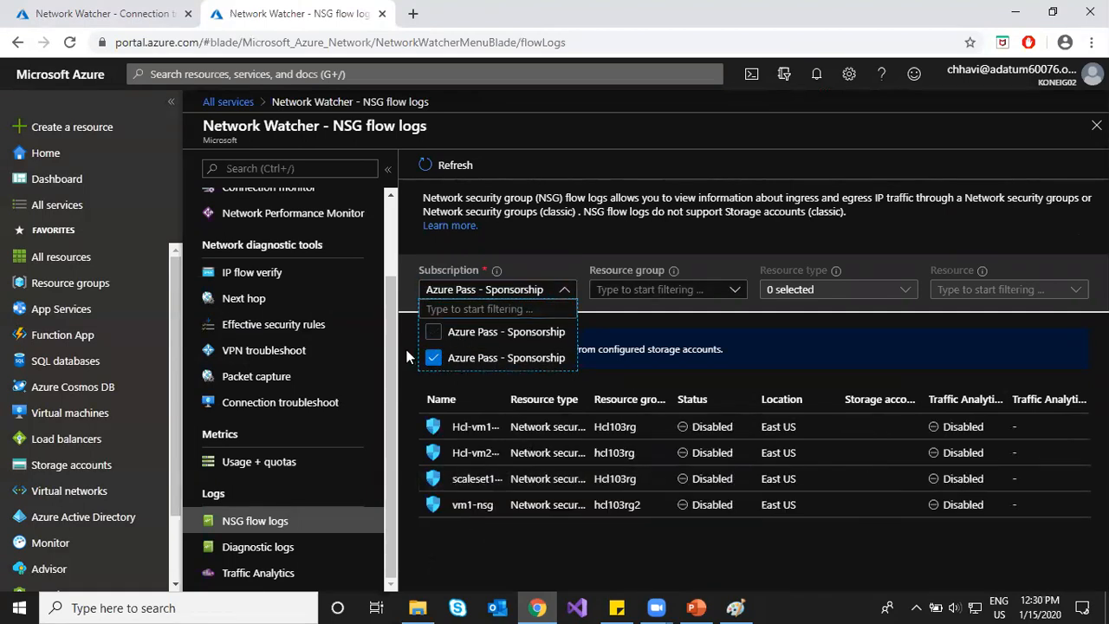
{"action": "left_click", "coordinate": [406, 357]}
{"action": "left_click", "coordinate": [518, 293]}
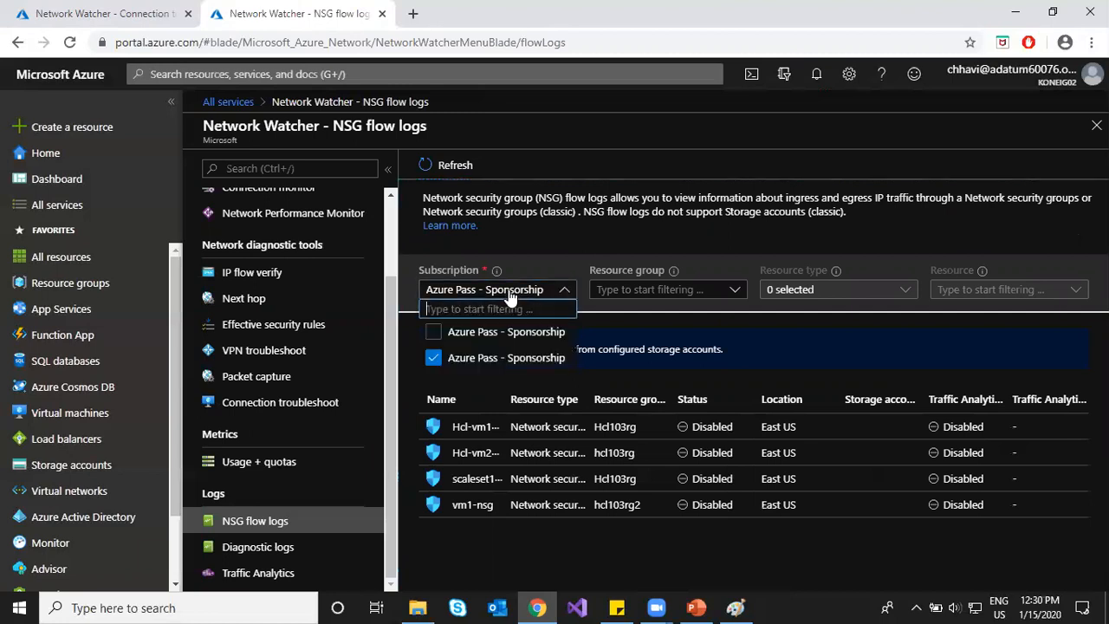
{"action": "left_click", "coordinate": [436, 379]}
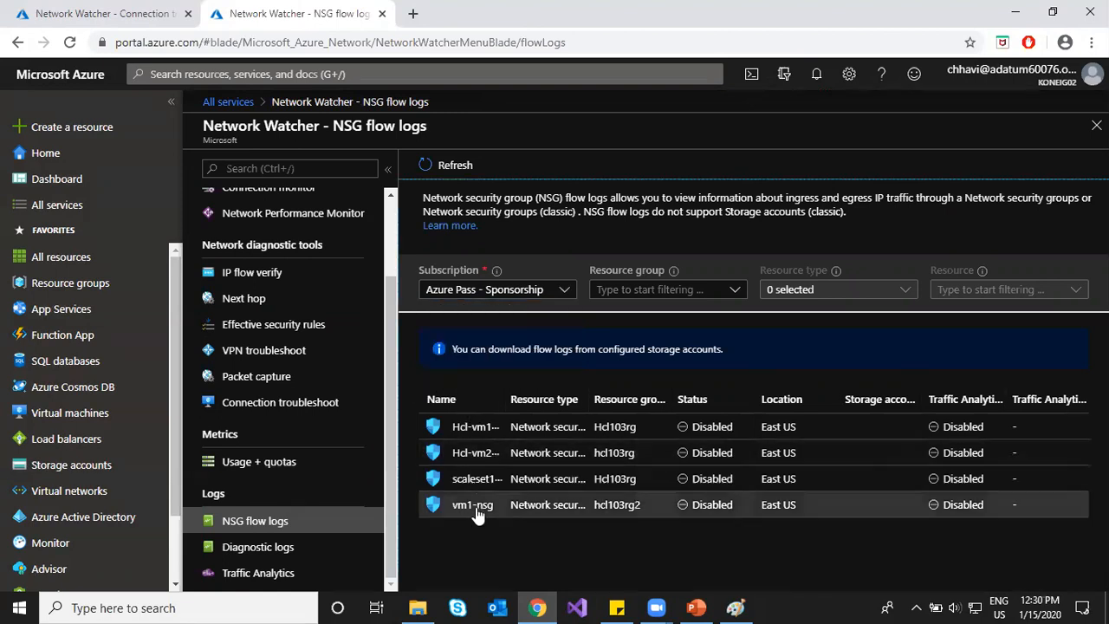
Step: Turn on Hcl-vm1-nsg flow logging into storage1411 with 18-day retention
{"action": "left_click", "coordinate": [489, 425]}
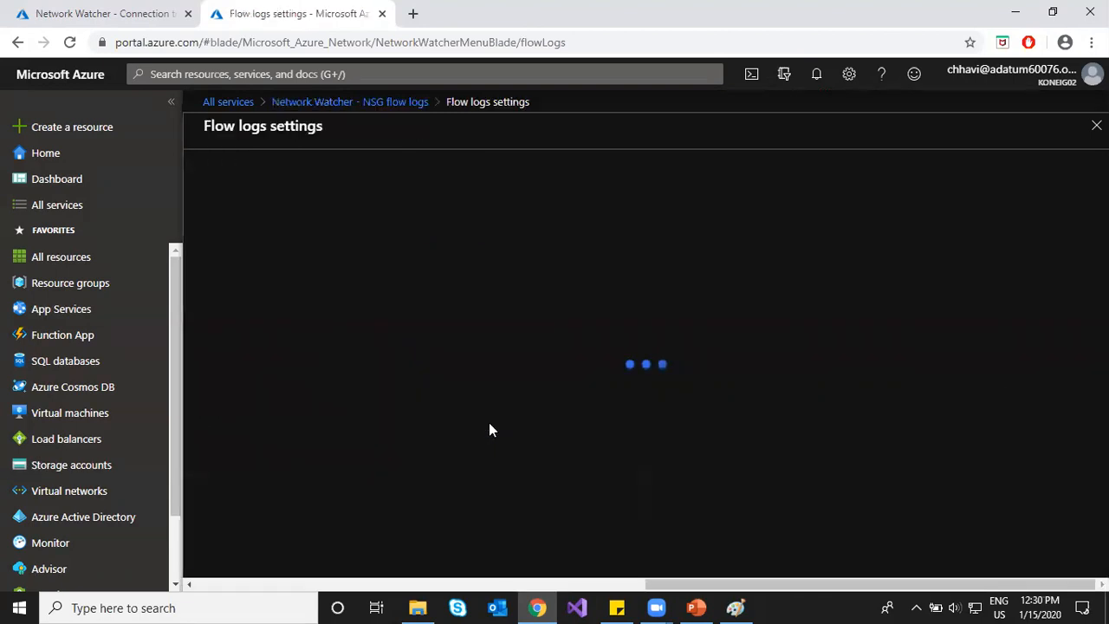
{"action": "left_click", "coordinate": [284, 238]}
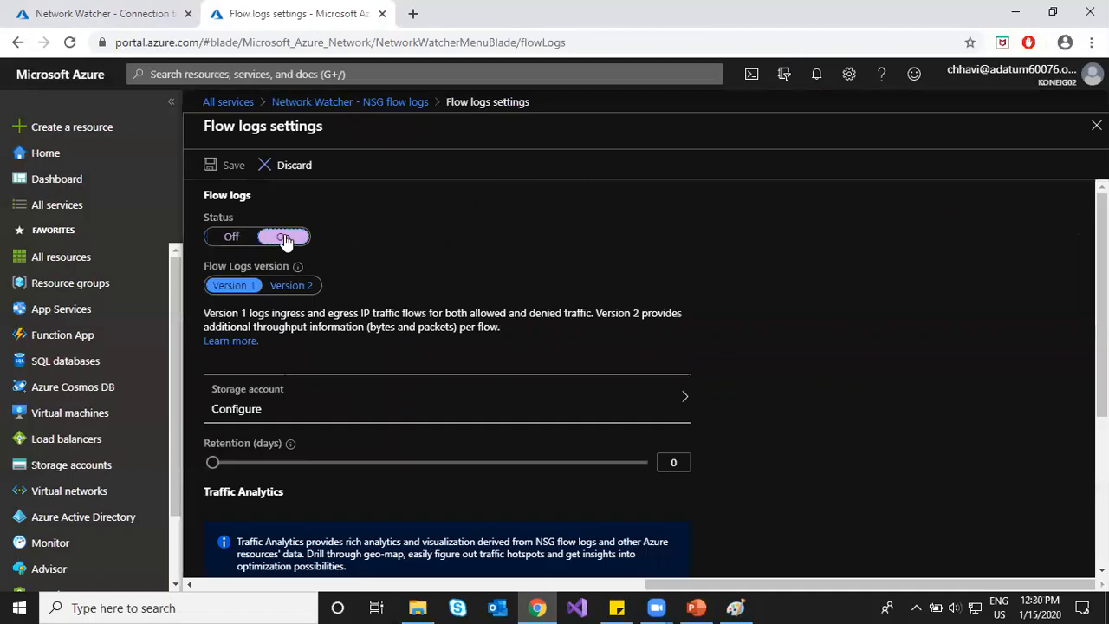
{"action": "left_click", "coordinate": [262, 390]}
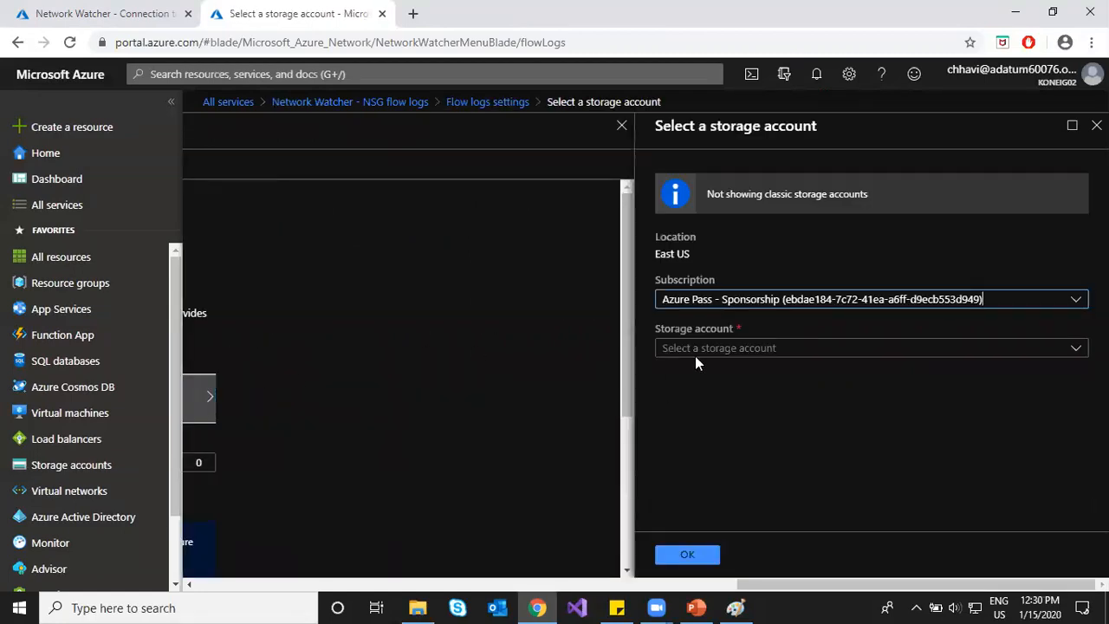
{"action": "left_click", "coordinate": [702, 350]}
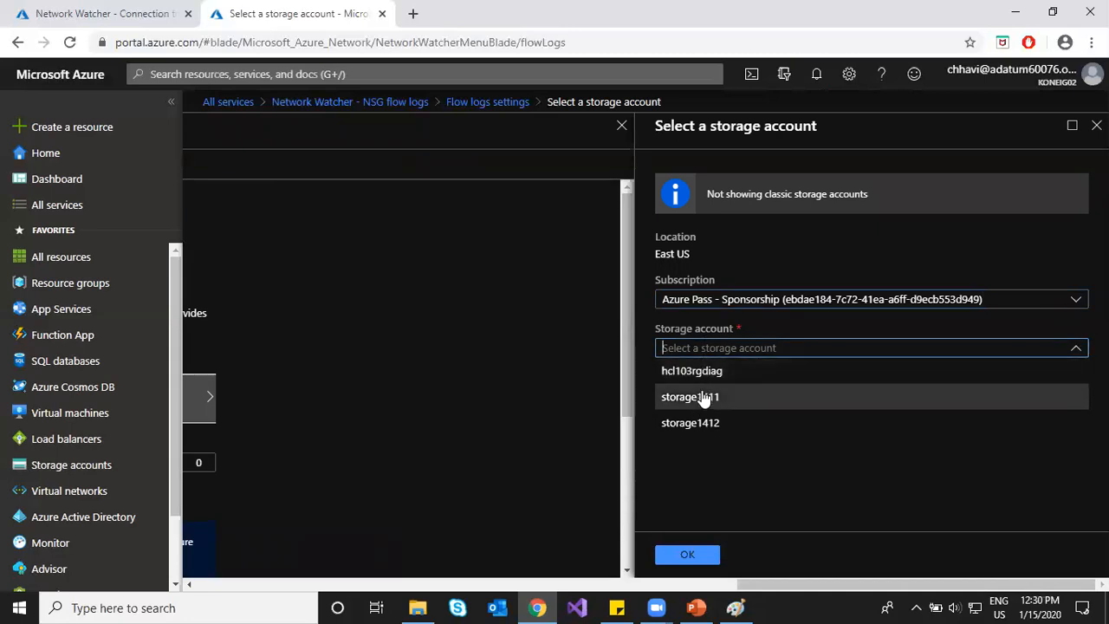
{"action": "left_click", "coordinate": [703, 399]}
{"action": "left_click", "coordinate": [688, 556]}
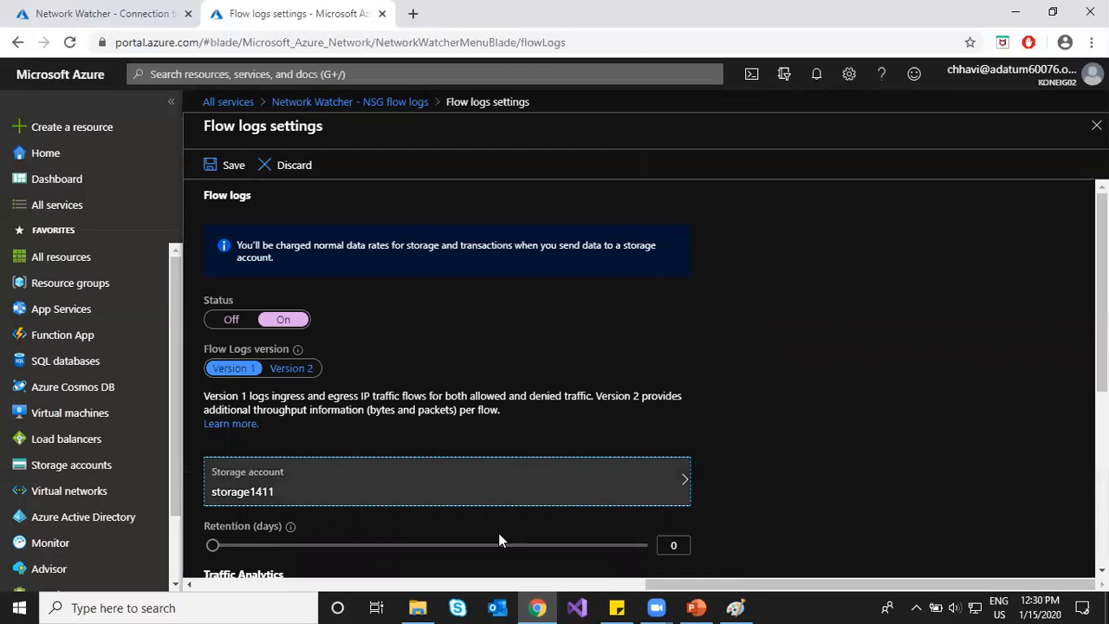
{"action": "left_click_drag", "start_coordinate": [213, 546], "coordinate": [234, 547]}
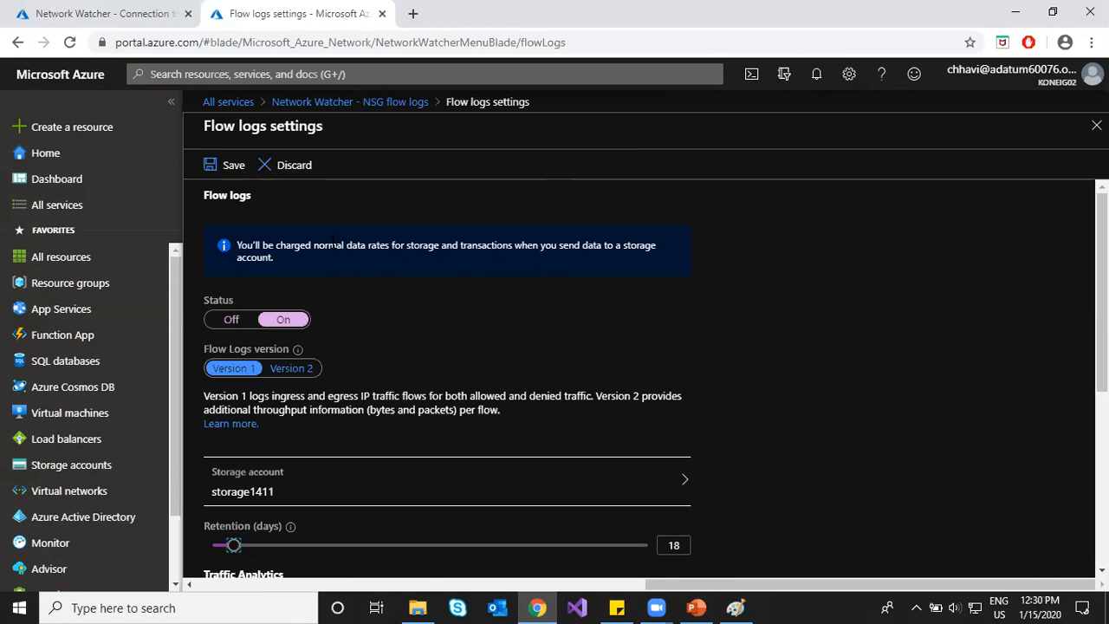
Step: Review the storage charges note and save the flow log settings
{"action": "left_click_drag", "start_coordinate": [334, 244], "coordinate": [503, 246]}
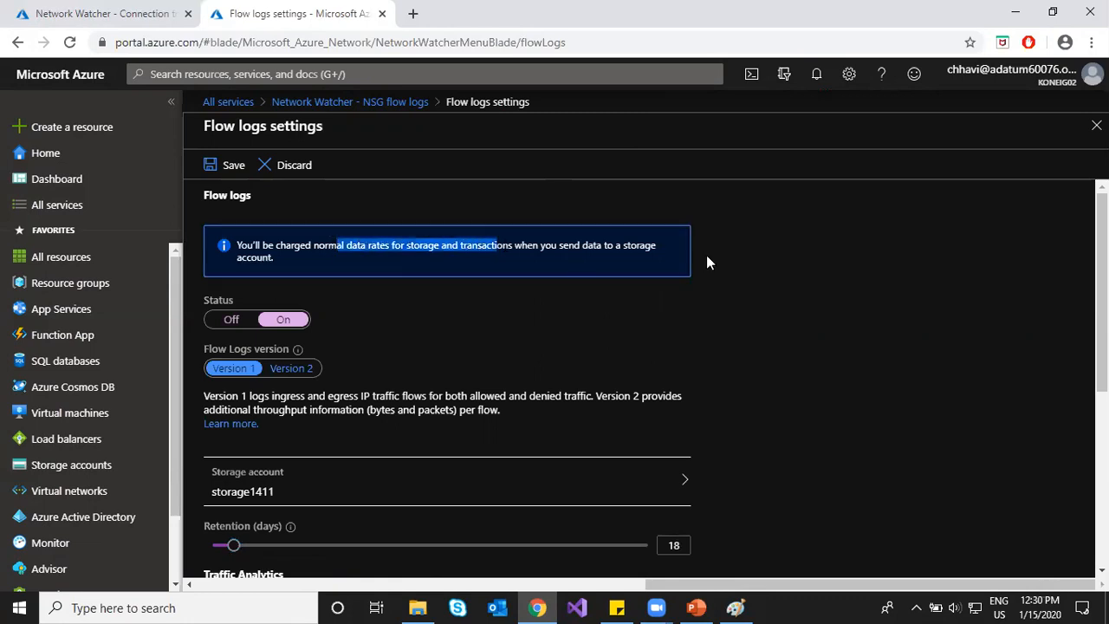
{"action": "left_click", "coordinate": [780, 293]}
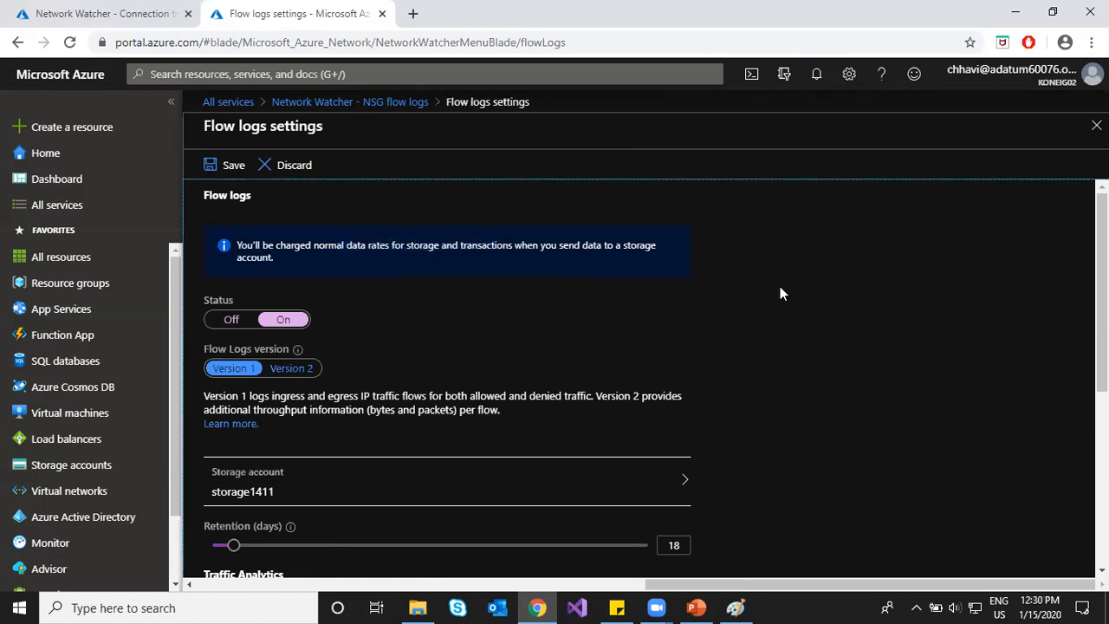
{"action": "scroll", "coordinate": [780, 293], "scroll_direction": "down", "scroll_amount": 3}
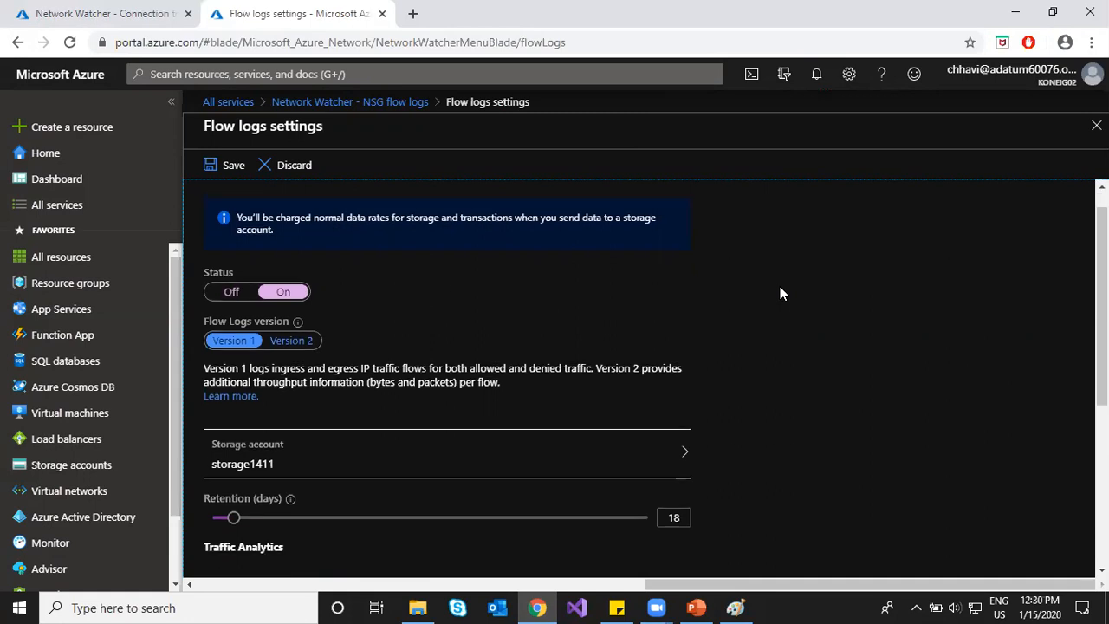
{"action": "scroll", "coordinate": [781, 293], "scroll_direction": "down", "scroll_amount": 3}
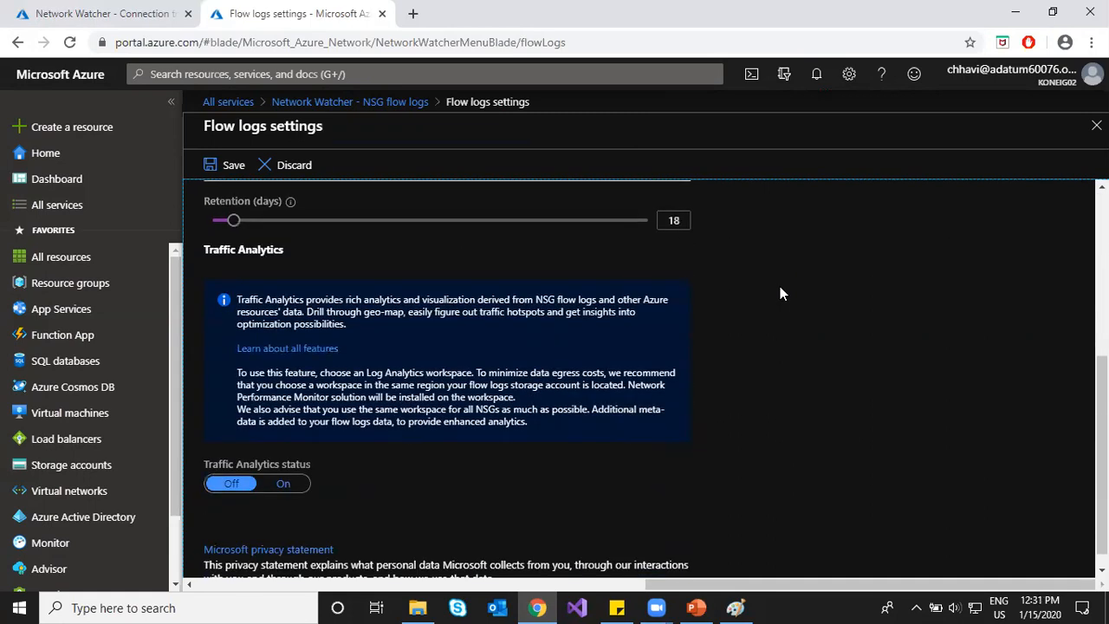
{"action": "scroll", "coordinate": [780, 293], "scroll_direction": "down", "scroll_amount": 1}
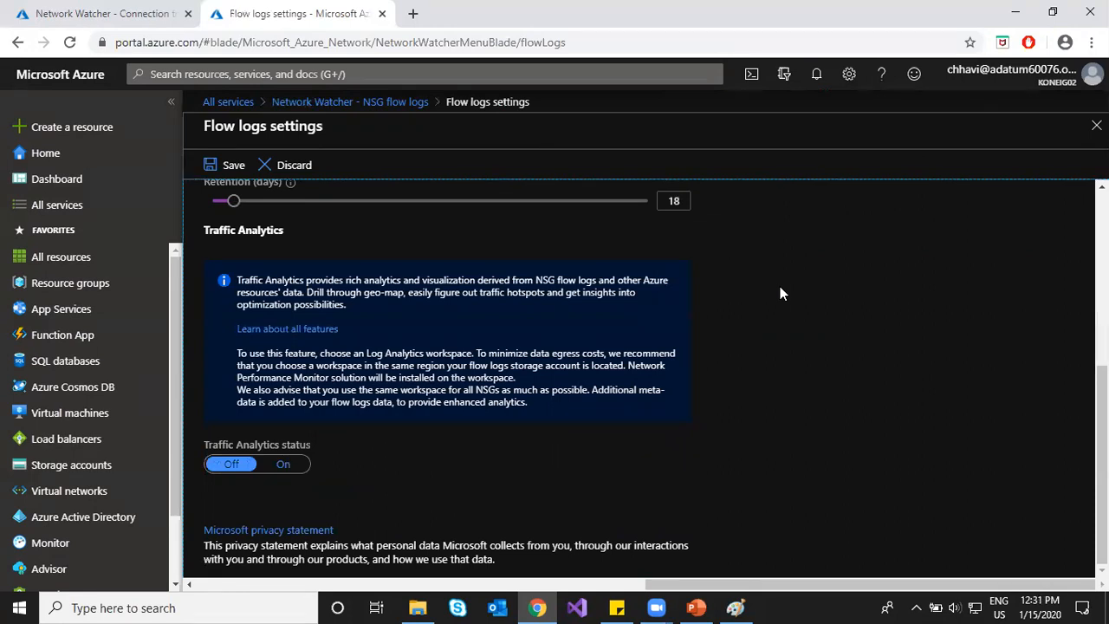
{"action": "scroll", "coordinate": [780, 293], "scroll_direction": "up", "scroll_amount": 6}
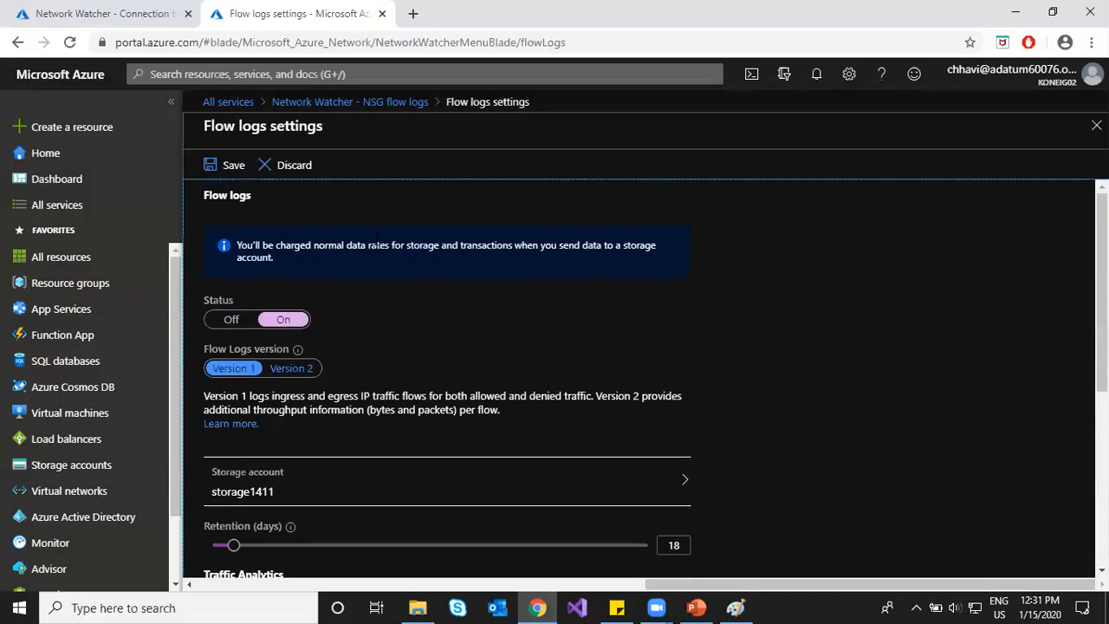
{"action": "left_click", "coordinate": [216, 165]}
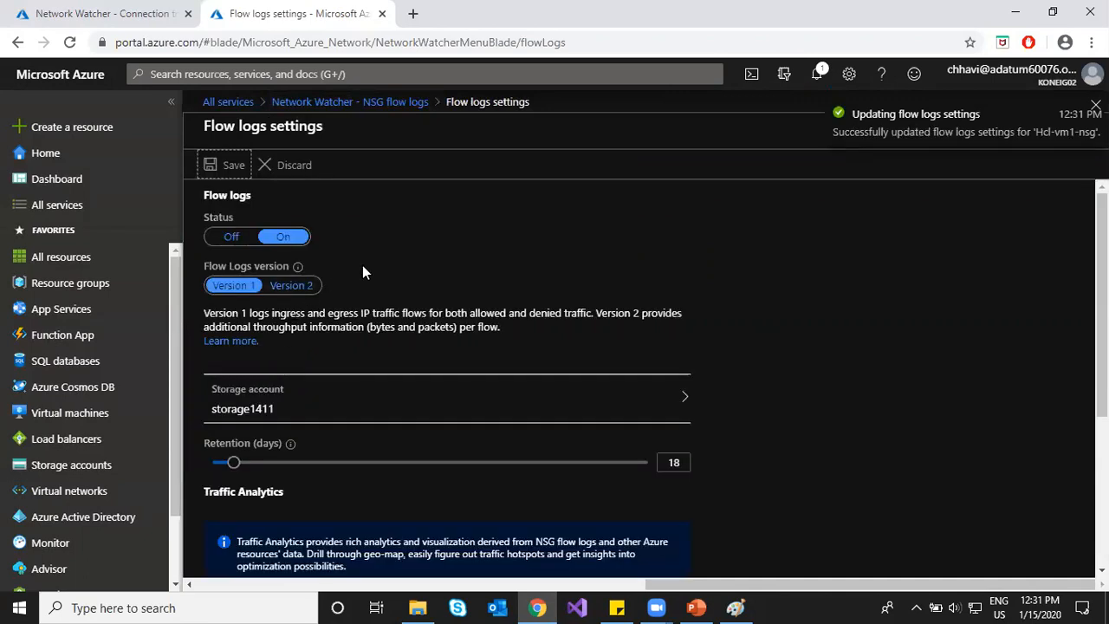
Step: Refresh the NSG flow logs list to confirm Hcl-vm1-nsg's new status
{"action": "left_click", "coordinate": [349, 102]}
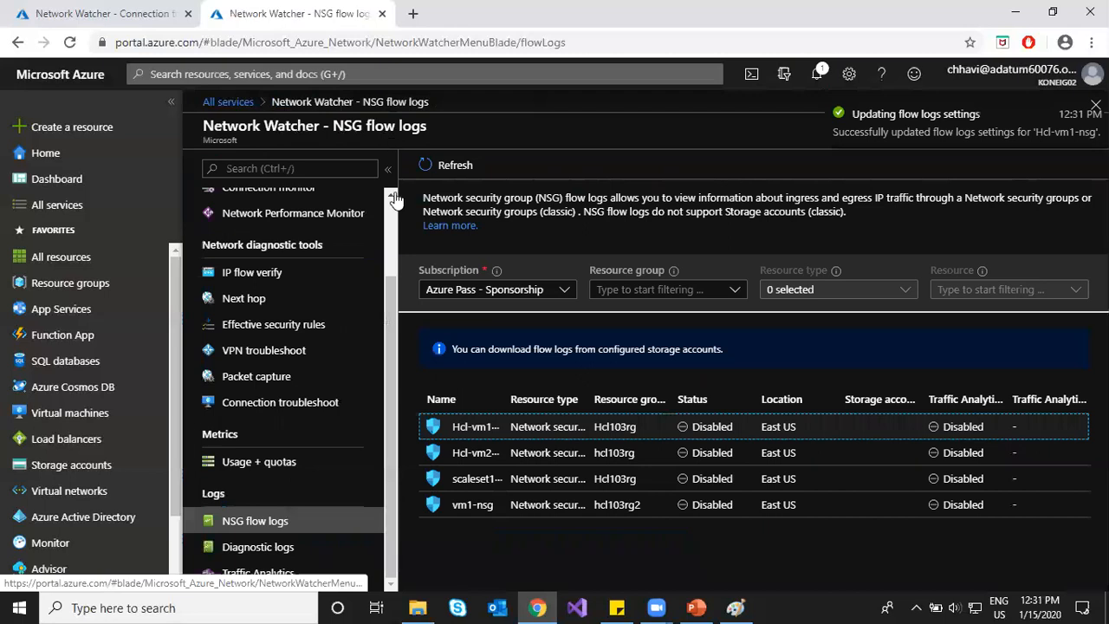
{"action": "left_click", "coordinate": [452, 169]}
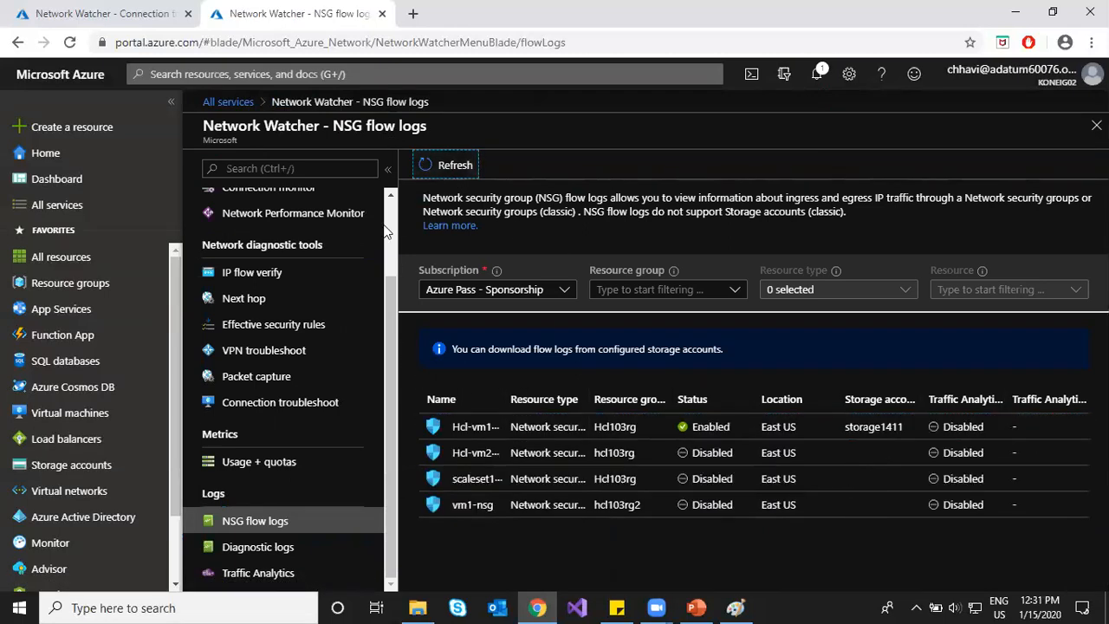
{"action": "left_click", "coordinate": [88, 14]}
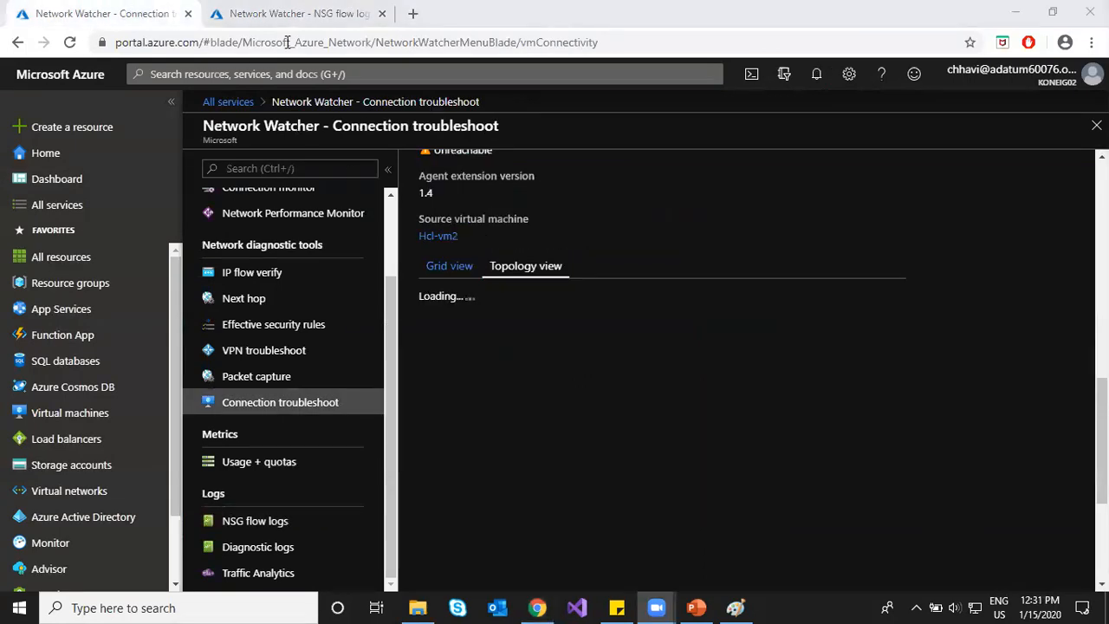
{"action": "left_click", "coordinate": [286, 14]}
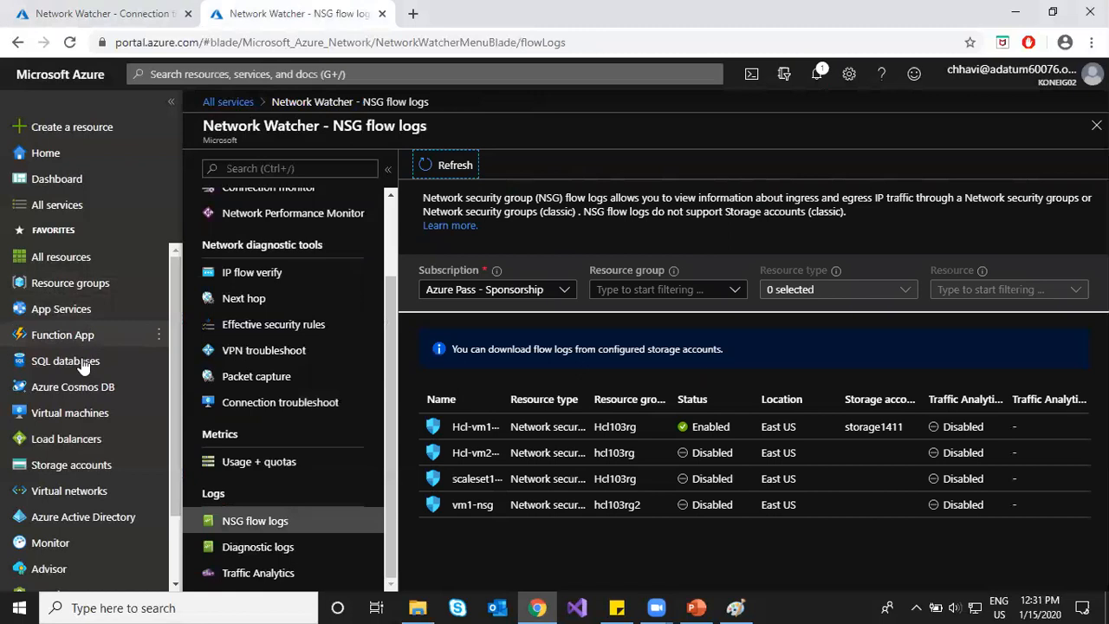
Step: Check the blob containers of the storage1411 and hcl103rgdiag storage accounts
{"action": "left_click", "coordinate": [74, 465]}
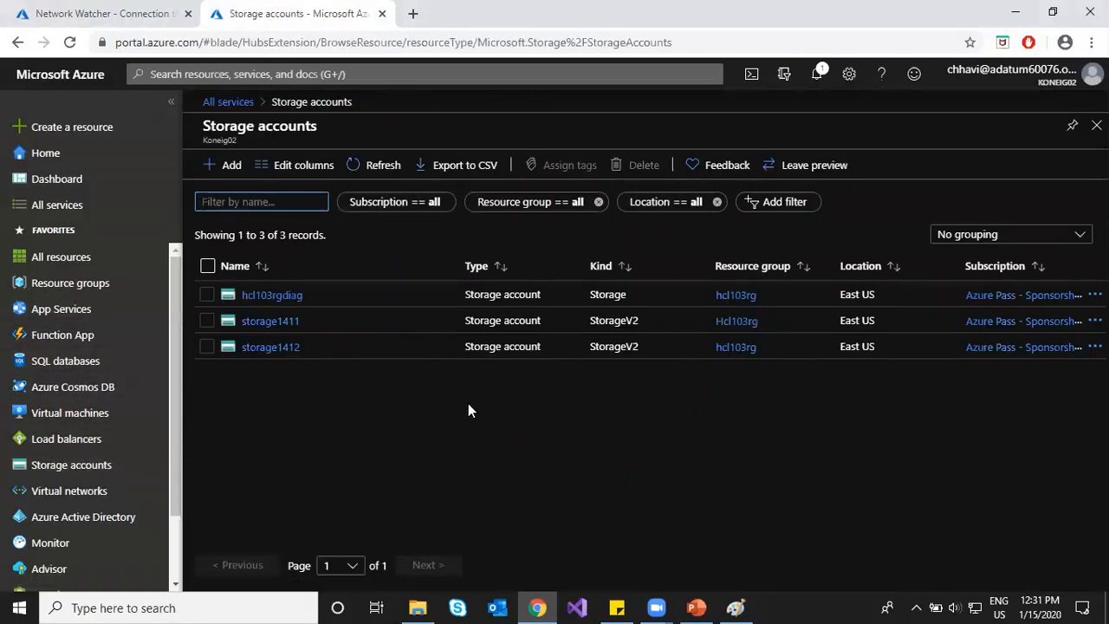
{"action": "left_click", "coordinate": [292, 321]}
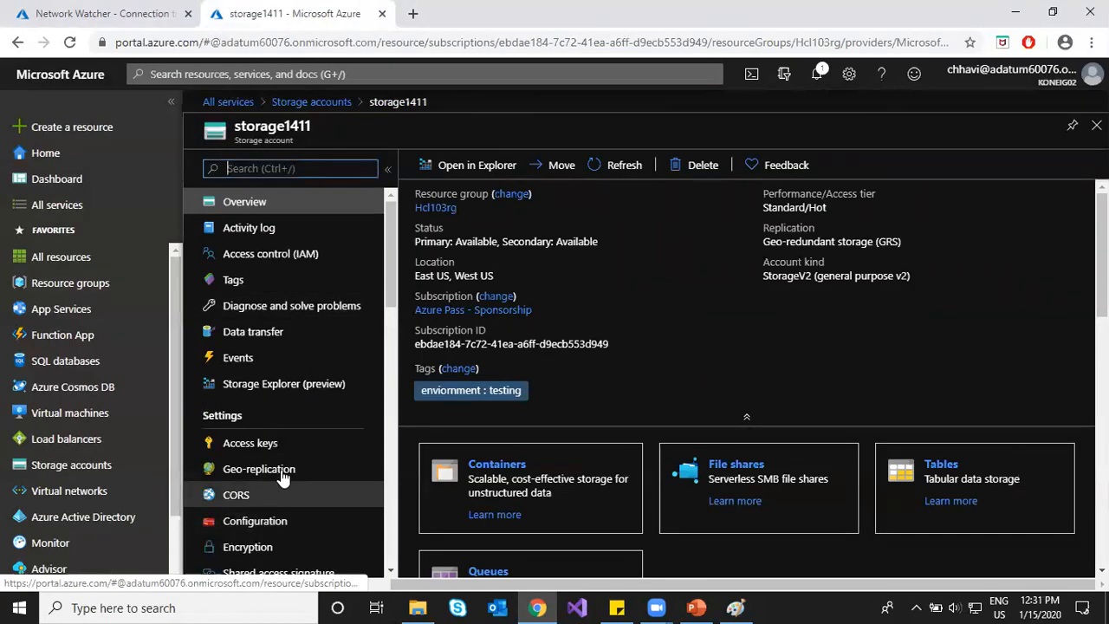
{"action": "scroll", "coordinate": [286, 485], "scroll_direction": "down", "scroll_amount": 5}
{"action": "left_click", "coordinate": [260, 409]}
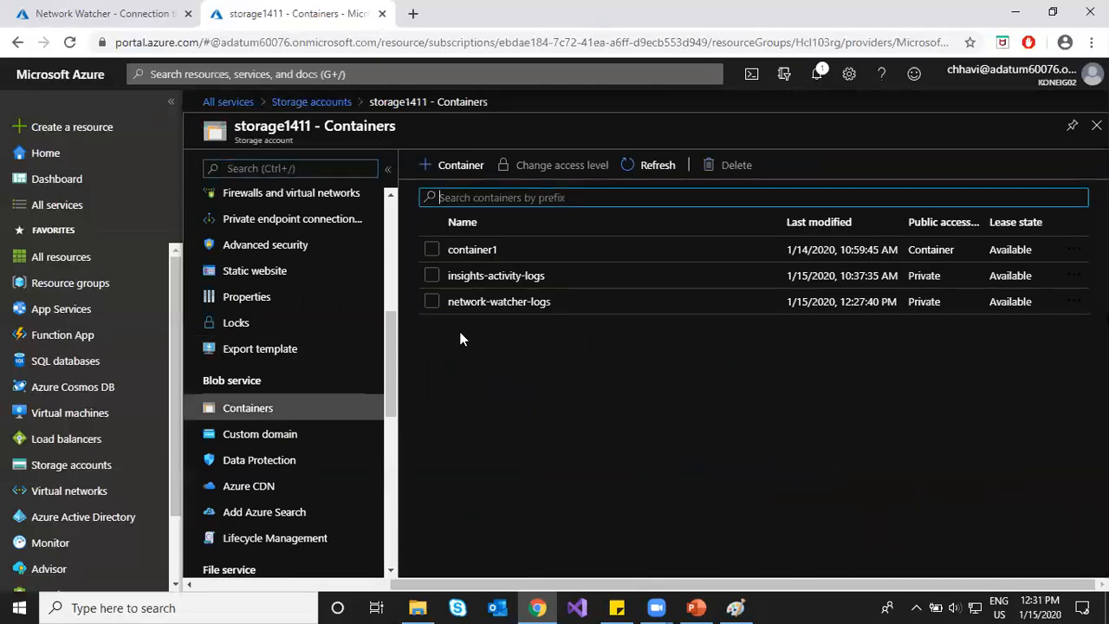
{"action": "left_click", "coordinate": [644, 166]}
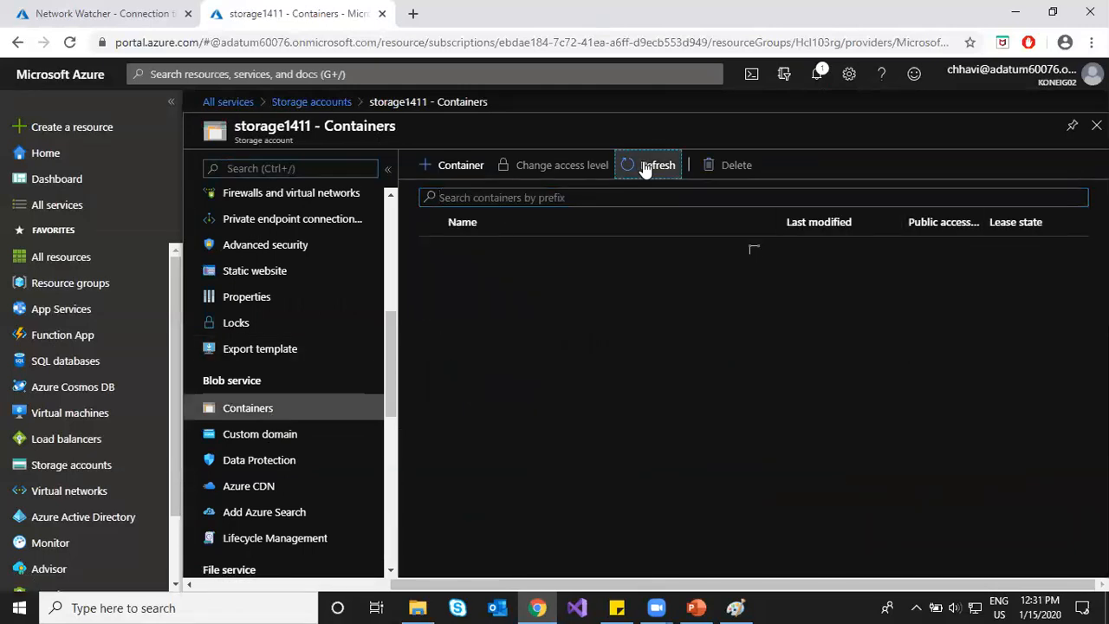
{"action": "left_click", "coordinate": [312, 102]}
{"action": "left_click", "coordinate": [264, 293]}
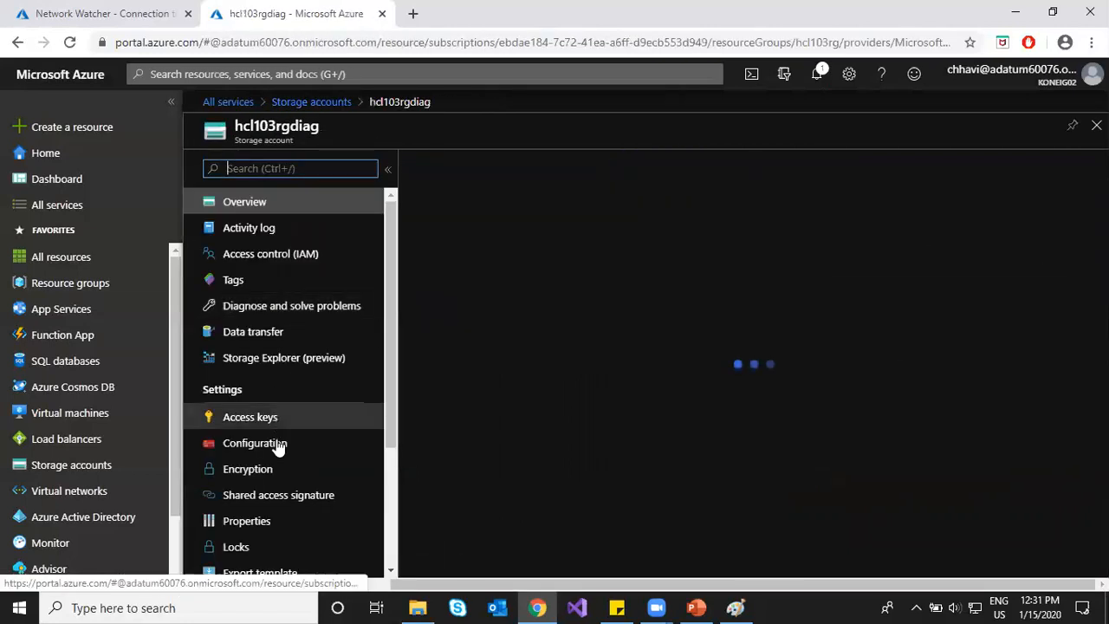
{"action": "scroll", "coordinate": [276, 442], "scroll_direction": "down", "scroll_amount": 5}
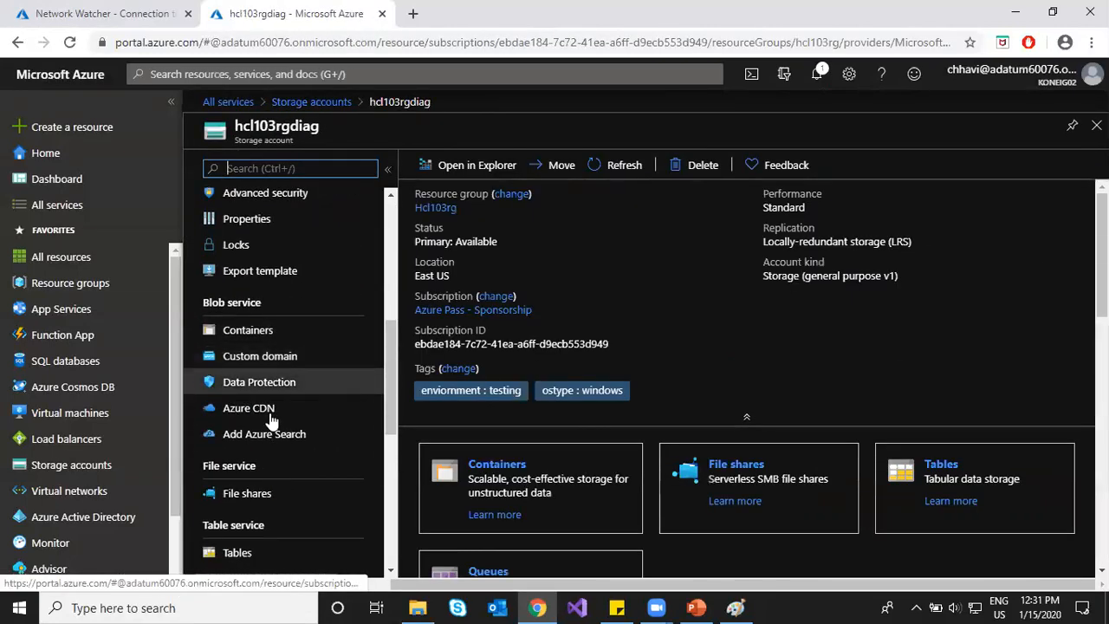
{"action": "left_click", "coordinate": [264, 333]}
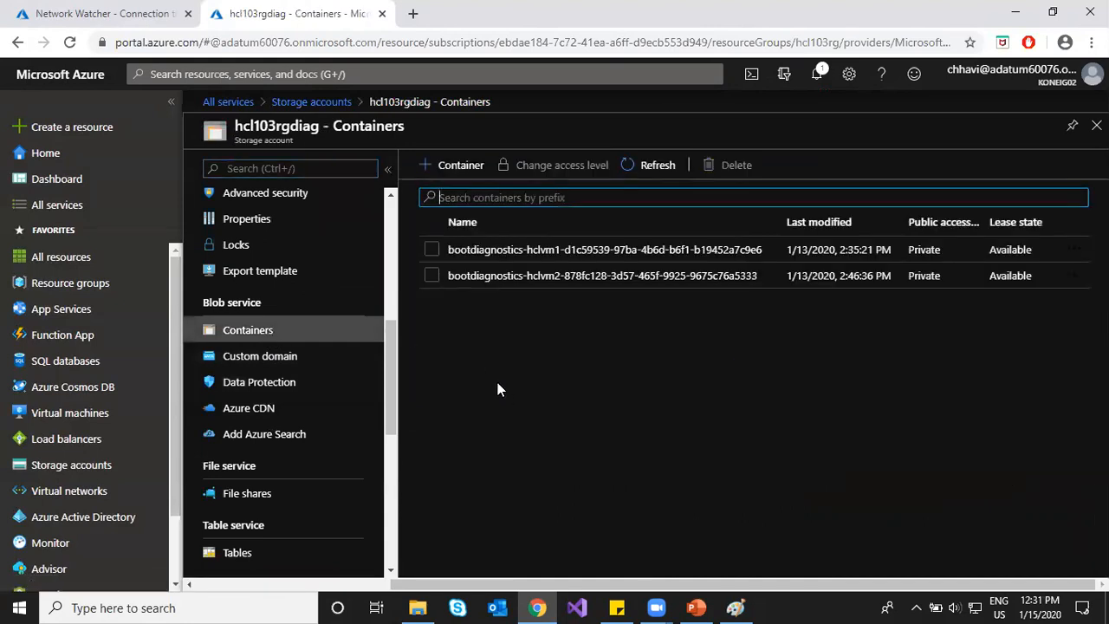
Step: Open Network Watcher from All services and scroll its menu to Logs
{"action": "left_click", "coordinate": [61, 204]}
{"action": "type", "text": "wat"}
{"action": "left_click", "coordinate": [442, 171]}
{"action": "scroll", "coordinate": [295, 433], "scroll_direction": "down", "scroll_amount": 2}
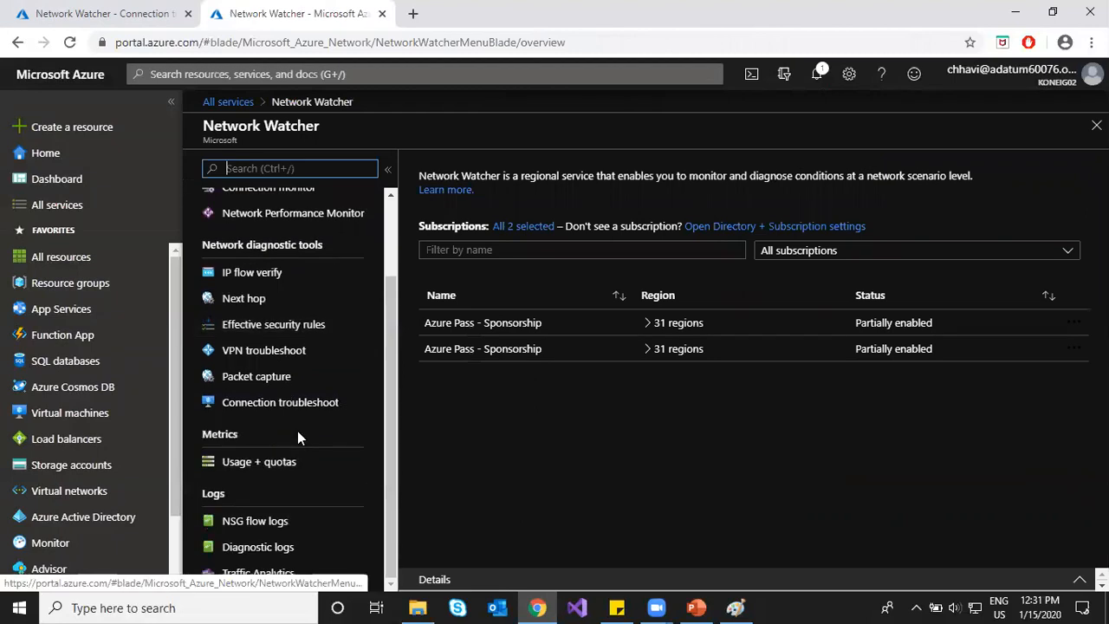
Step: List NSG flow logs for the second Azure Pass - Sponsorship subscription and refresh
{"action": "left_click", "coordinate": [286, 521]}
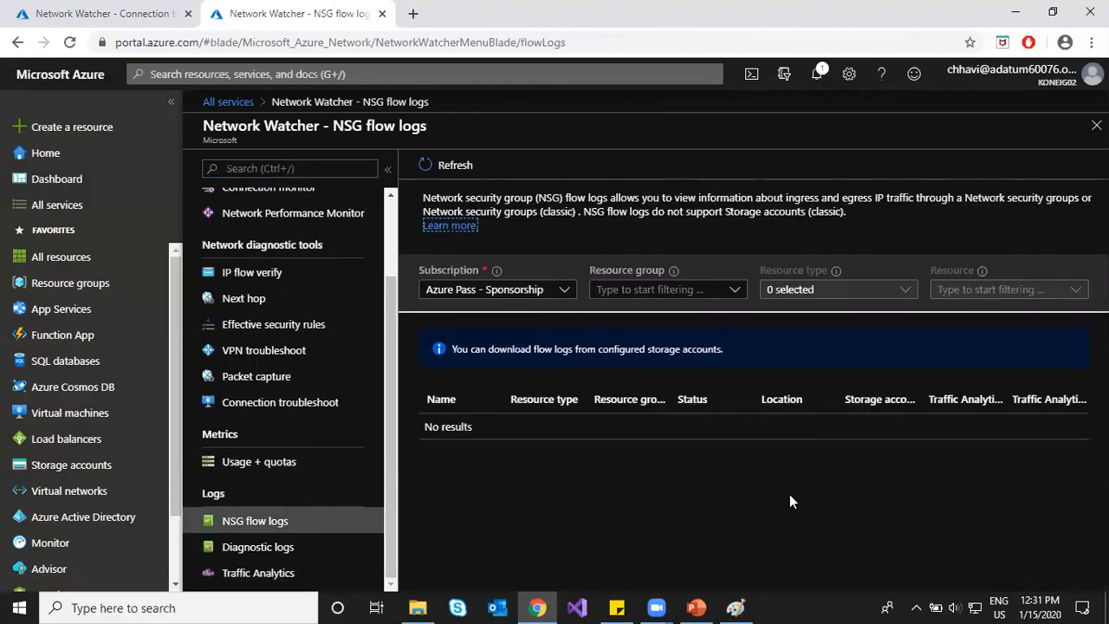
{"action": "left_click", "coordinate": [540, 292]}
{"action": "left_click", "coordinate": [433, 332]}
{"action": "left_click", "coordinate": [433, 358]}
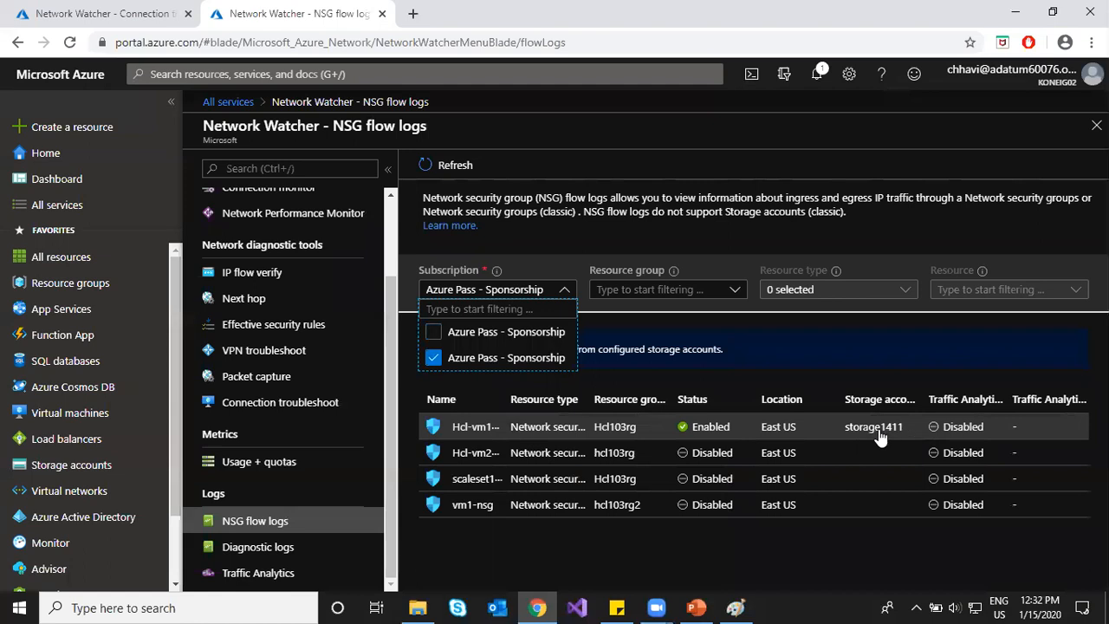
{"action": "left_click", "coordinate": [446, 165]}
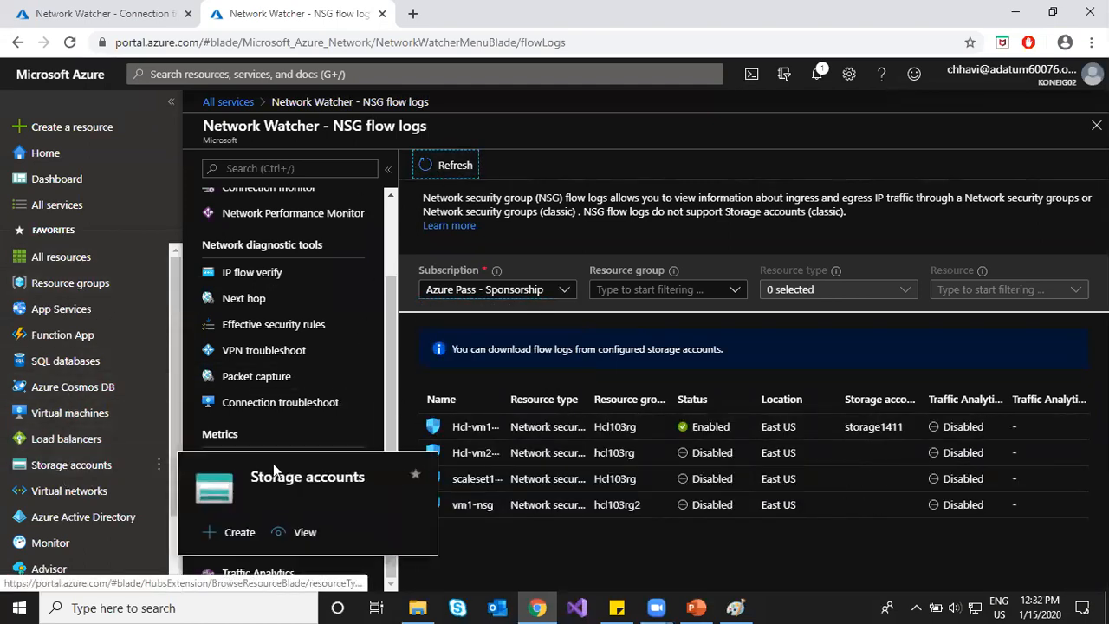
Step: Glance at the Connection troubleshoot tab, then bring up the PowerPoint 'NSG Flow Logs' slide
{"action": "left_click", "coordinate": [91, 9]}
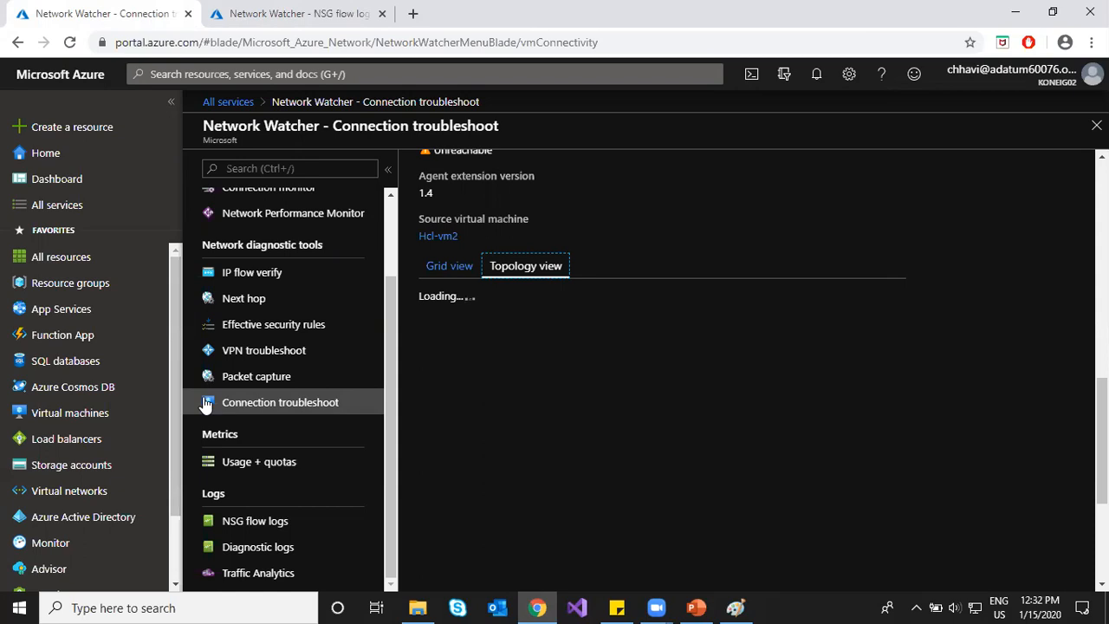
{"action": "scroll", "coordinate": [270, 276], "scroll_direction": "up", "scroll_amount": 2}
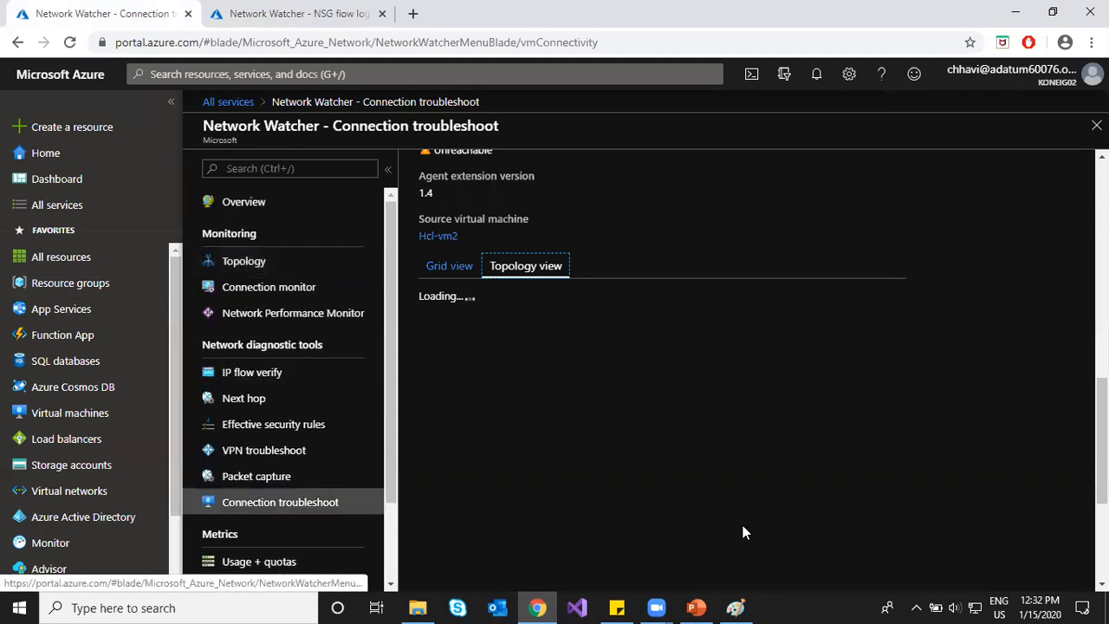
{"action": "left_click", "coordinate": [696, 607]}
{"action": "left_click", "coordinate": [100, 370]}
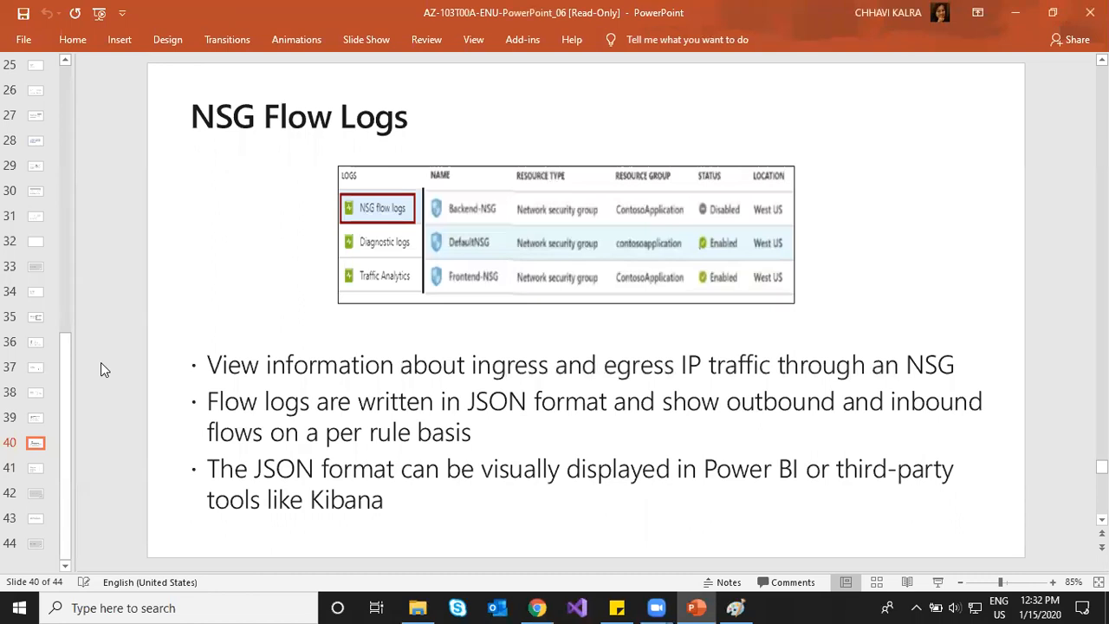
Step: On slide 41, highlight the connectivity and hop-by-hop bullets, comparing with Azure's hop table
{"action": "scroll", "coordinate": [101, 370], "scroll_direction": "down", "scroll_amount": 1}
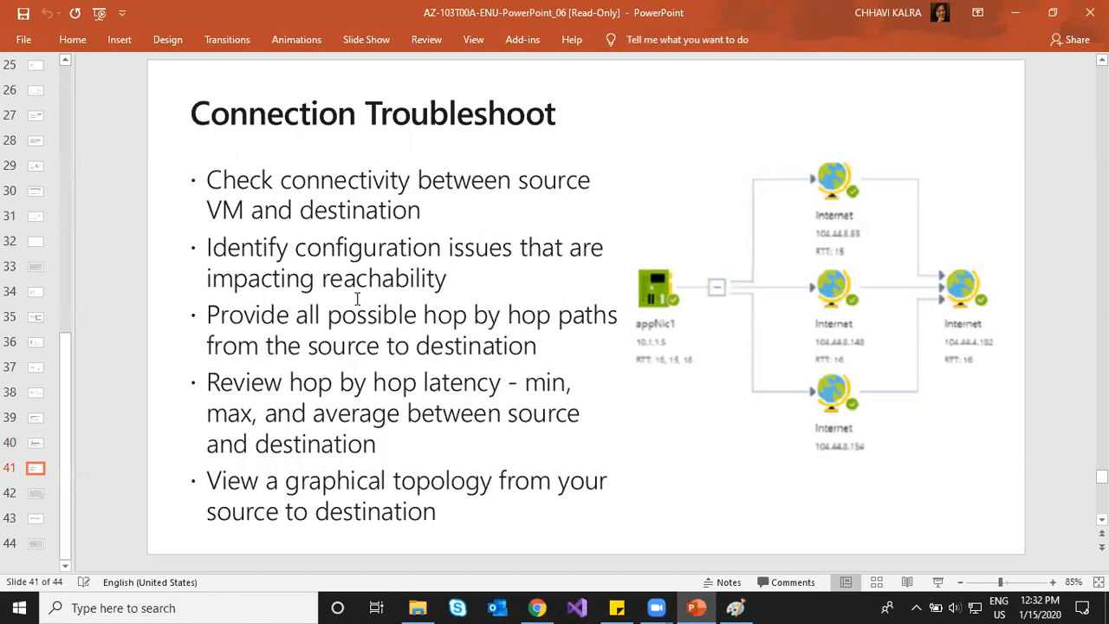
{"action": "left_click", "coordinate": [299, 180]}
{"action": "left_click_drag", "start_coordinate": [383, 201], "coordinate": [392, 208]}
{"action": "left_click", "coordinate": [392, 208]}
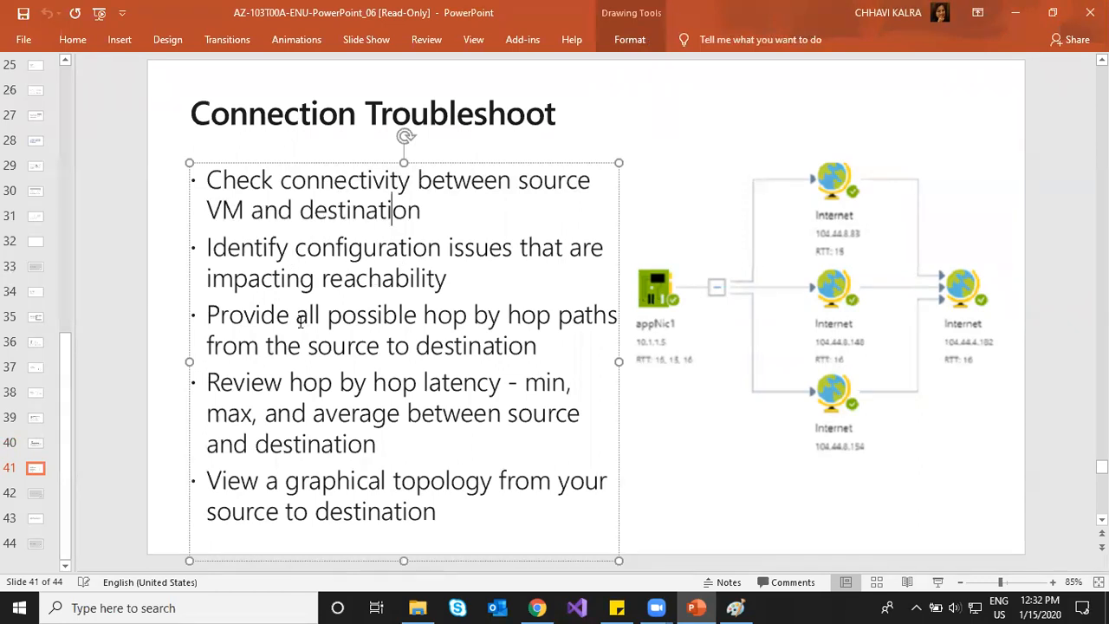
{"action": "left_click_drag", "start_coordinate": [299, 318], "coordinate": [498, 319]}
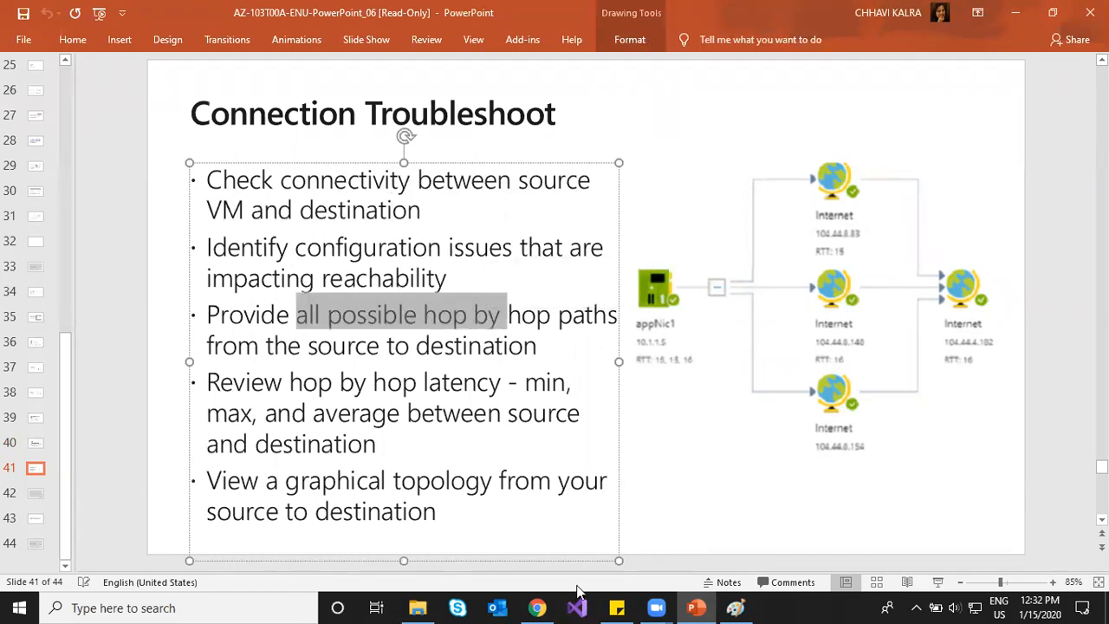
{"action": "left_click", "coordinate": [538, 608]}
{"action": "left_click", "coordinate": [442, 268]}
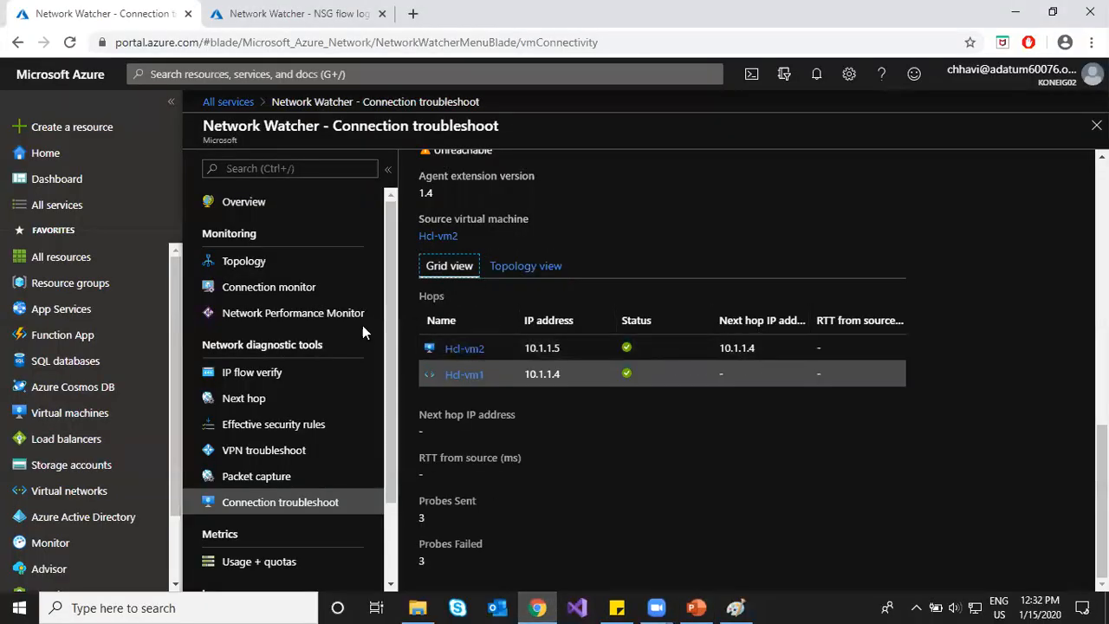
{"action": "left_click", "coordinate": [709, 605]}
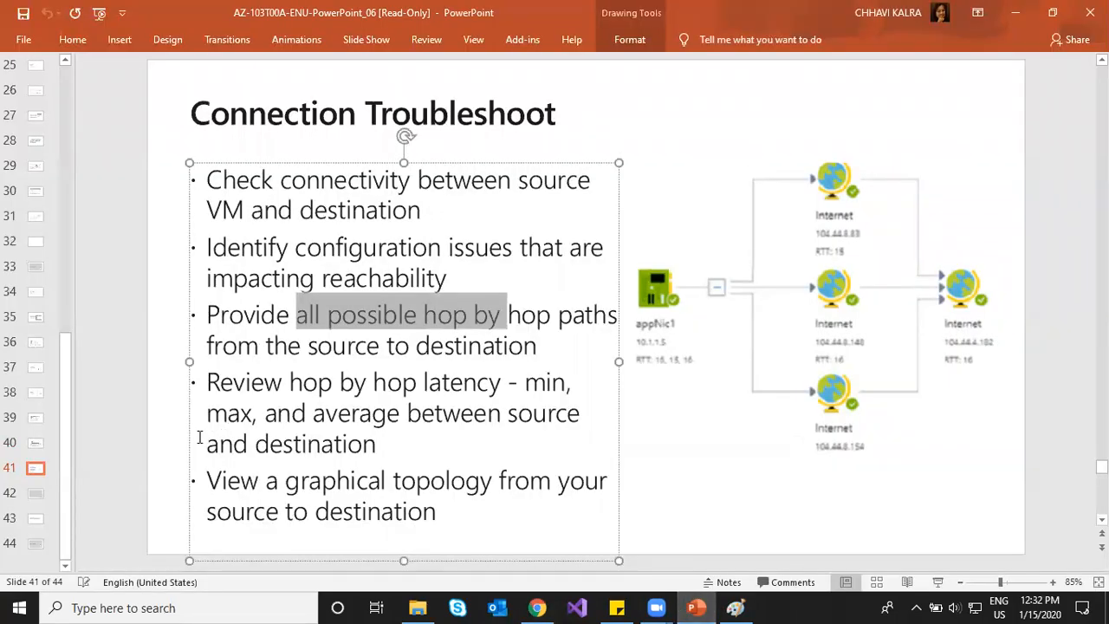
Step: Highlight the hop latency and graphical topology bullets, then minimize PowerPoint
{"action": "left_click_drag", "start_coordinate": [253, 381], "coordinate": [510, 407]}
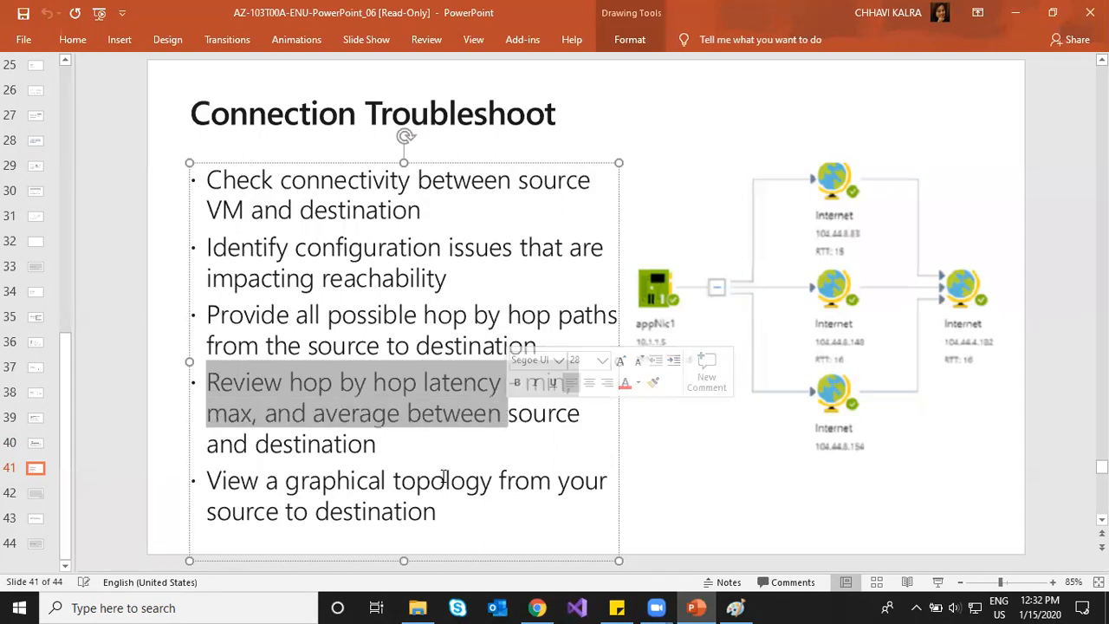
{"action": "left_click_drag", "start_coordinate": [285, 491], "coordinate": [510, 494]}
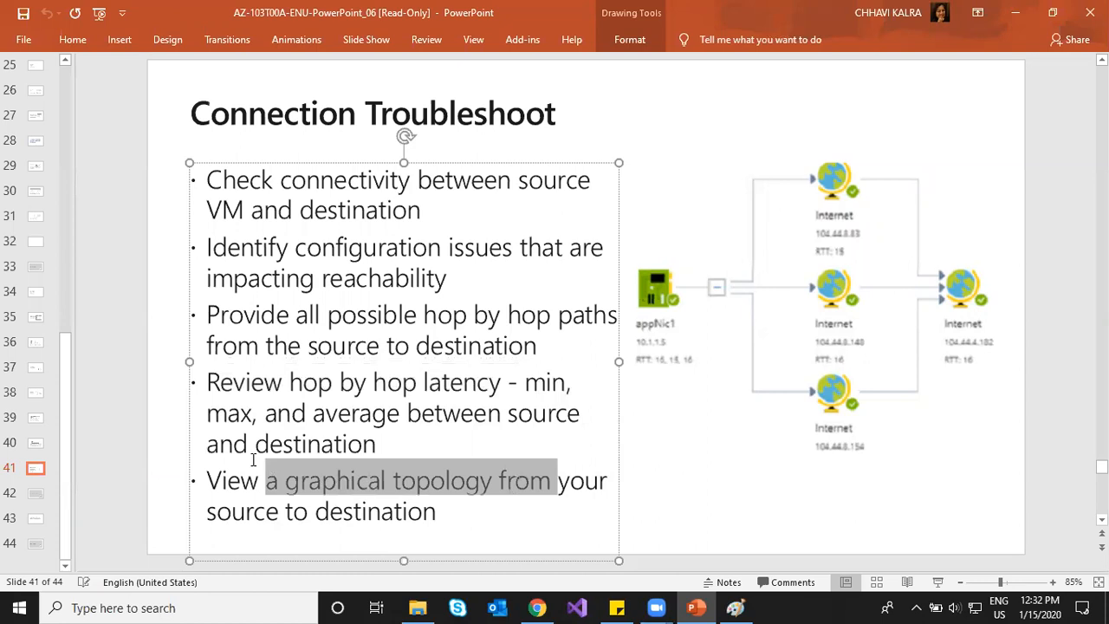
{"action": "left_click", "coordinate": [113, 468]}
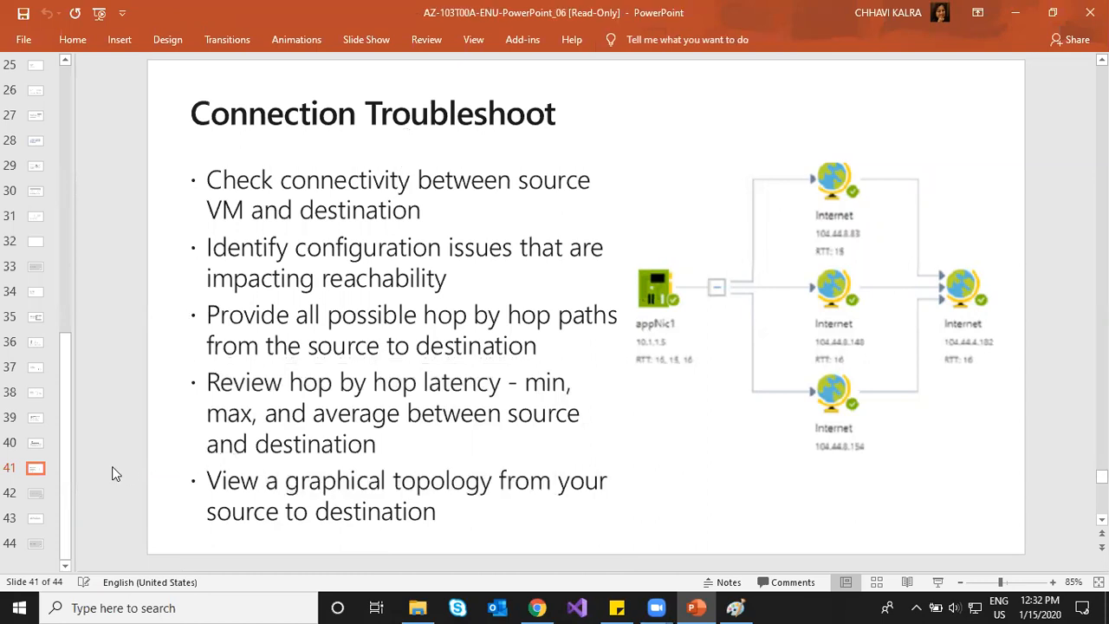
{"action": "scroll", "coordinate": [112, 466], "scroll_direction": "down", "scroll_amount": 1}
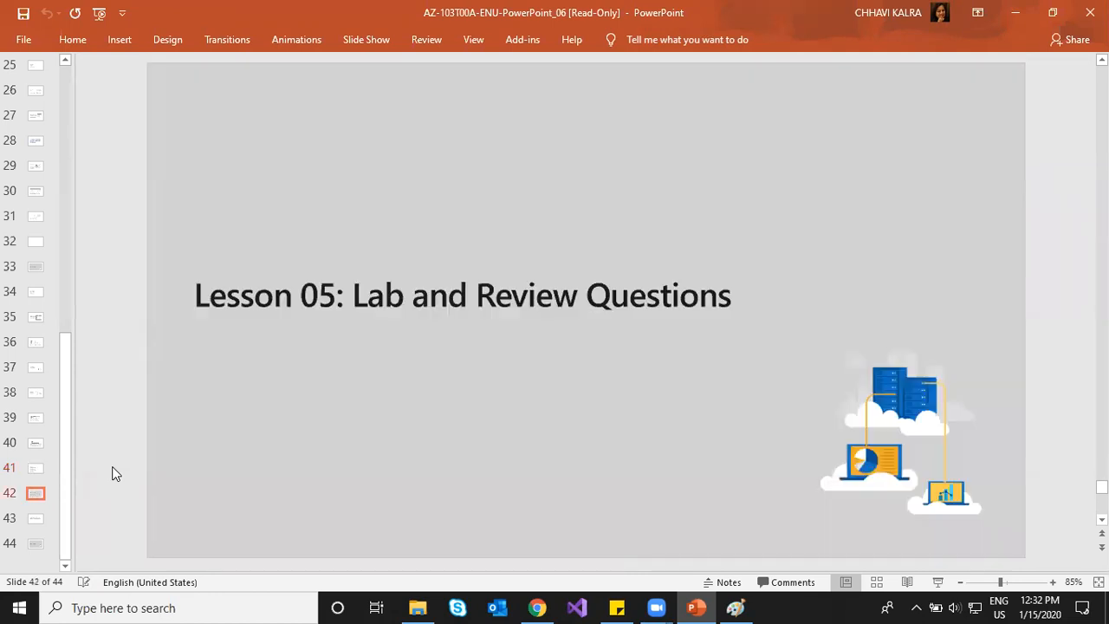
{"action": "scroll", "coordinate": [116, 473], "scroll_direction": "up", "scroll_amount": 1}
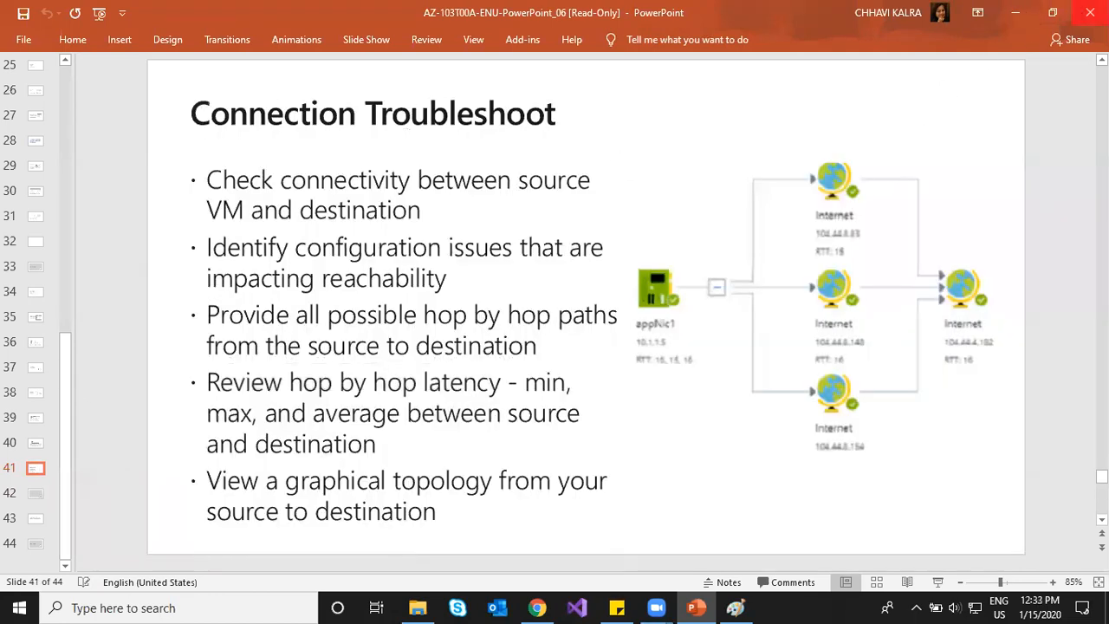
{"action": "left_click", "coordinate": [1086, 12]}
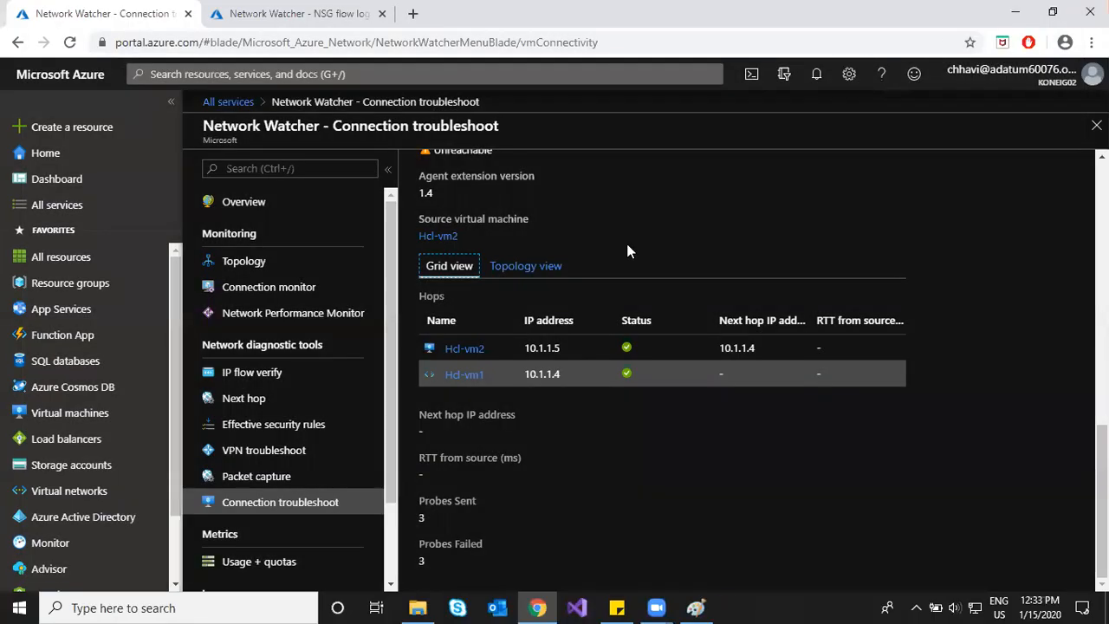
Step: Switch to the NSG flow logs tab and open storage1411 from Storage accounts
{"action": "scroll", "coordinate": [555, 519], "scroll_direction": "up", "scroll_amount": 1}
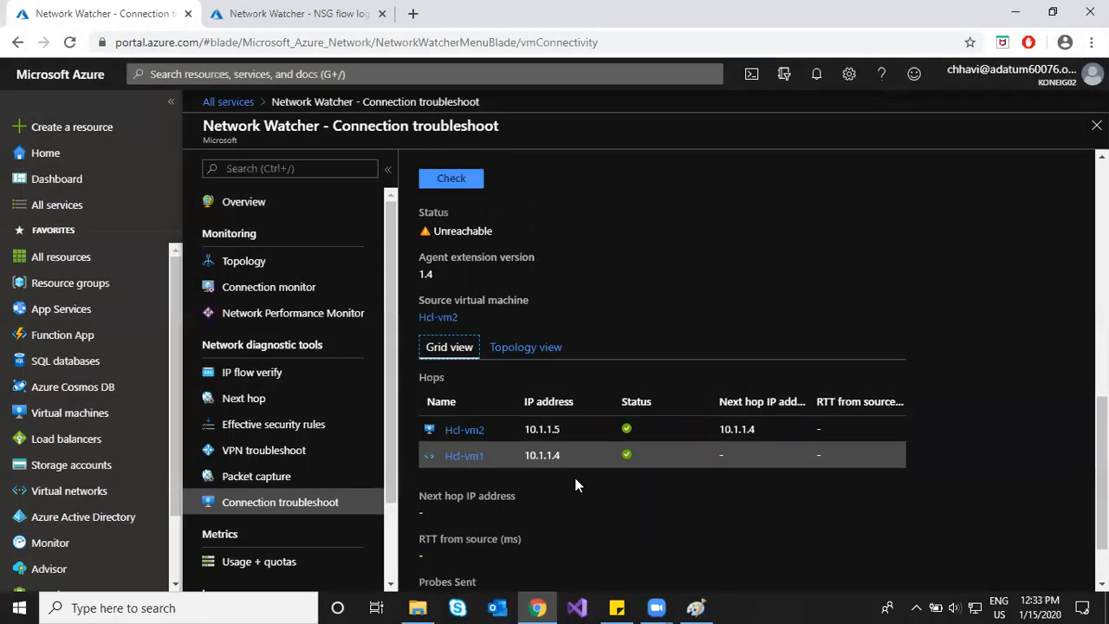
{"action": "scroll", "coordinate": [576, 486], "scroll_direction": "down", "scroll_amount": 1}
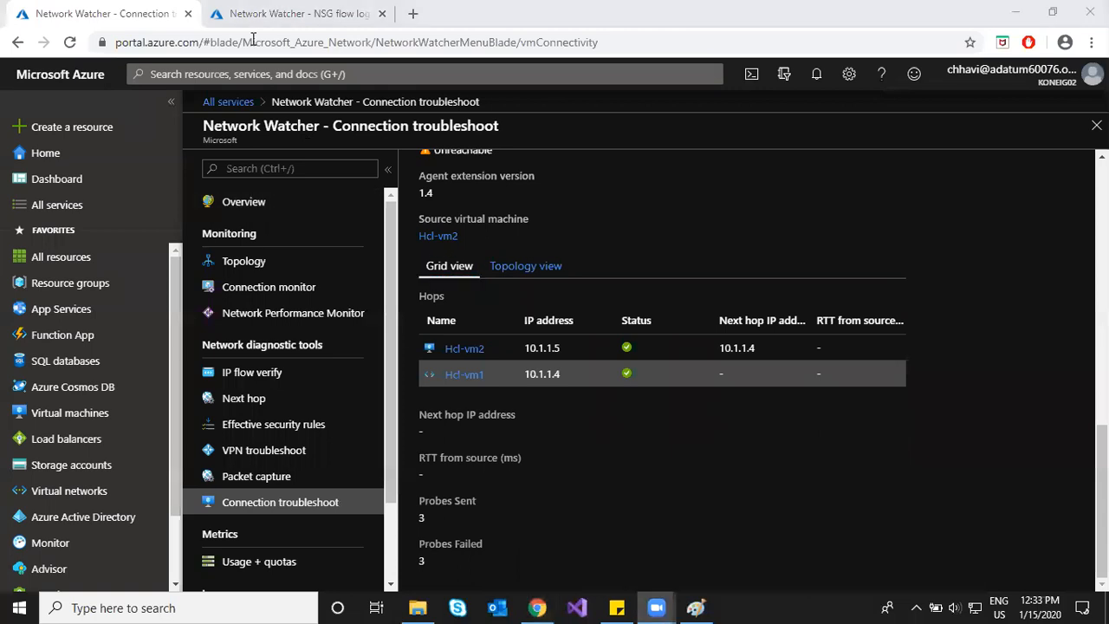
{"action": "key", "text": "ctrl+Tab"}
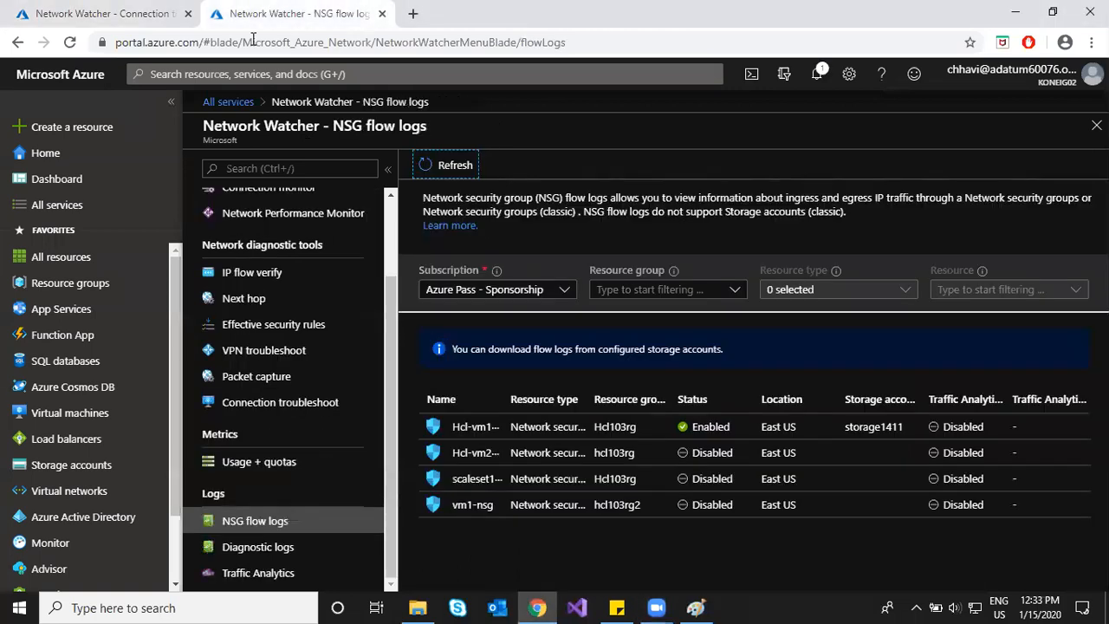
{"action": "left_click", "coordinate": [73, 468]}
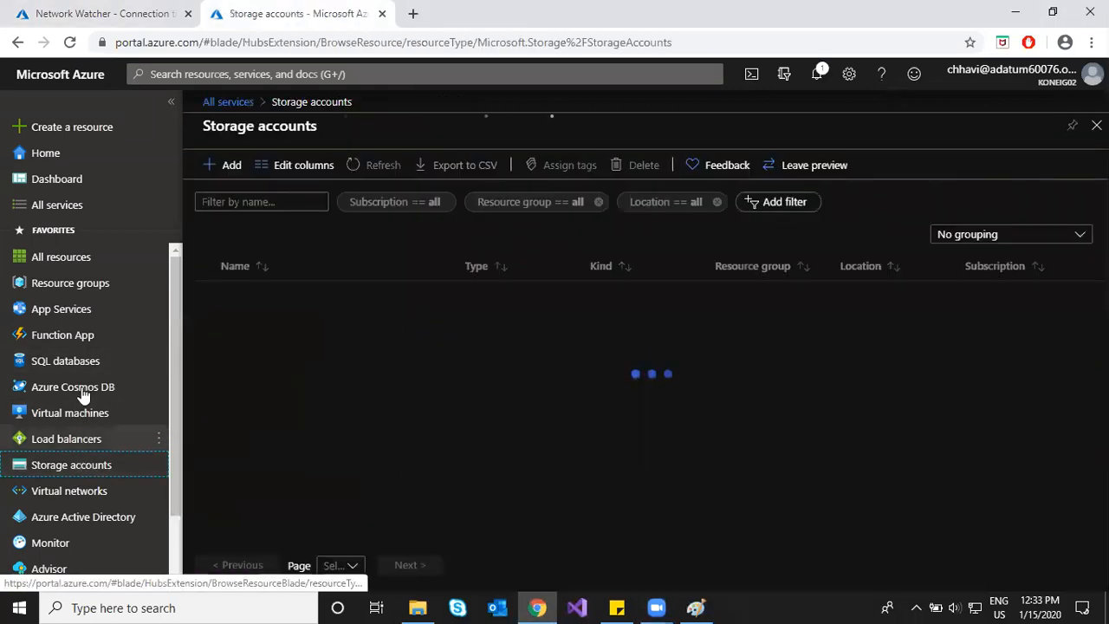
{"action": "left_click", "coordinate": [263, 321]}
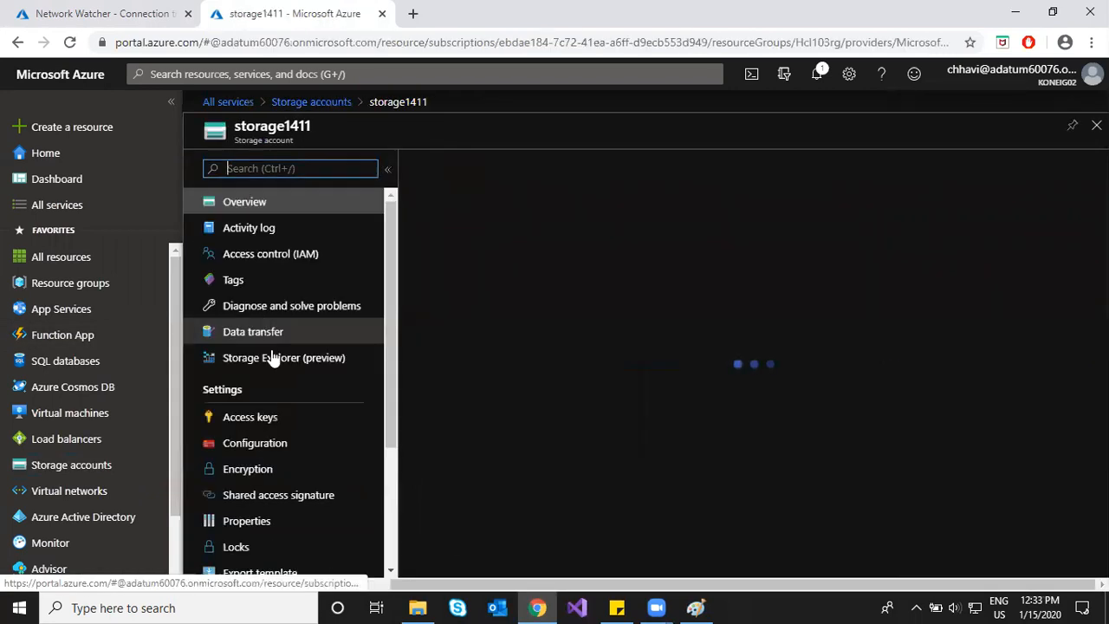
{"action": "scroll", "coordinate": [268, 446], "scroll_direction": "down", "scroll_amount": 3}
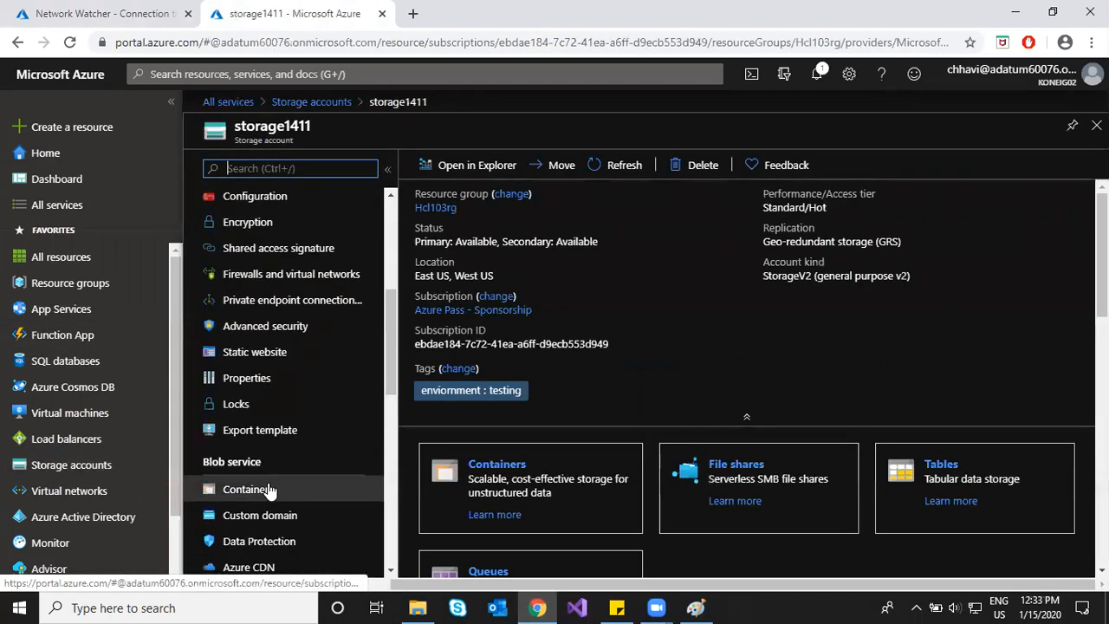